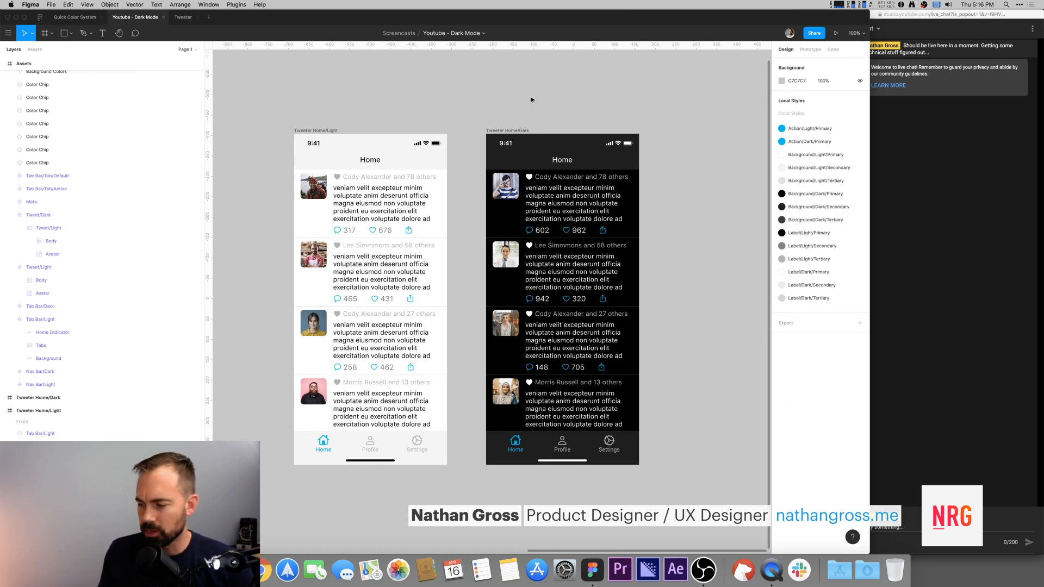
scroll(450, 117, "left", 1)
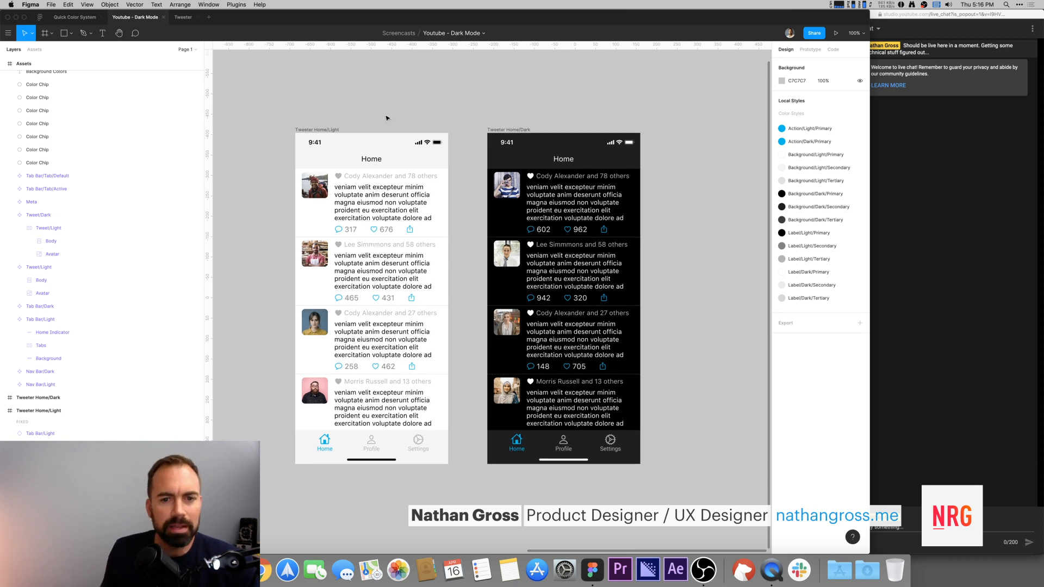
left_click(302, 129)
left_click_drag(269, 106, 671, 498)
left_click(684, 346)
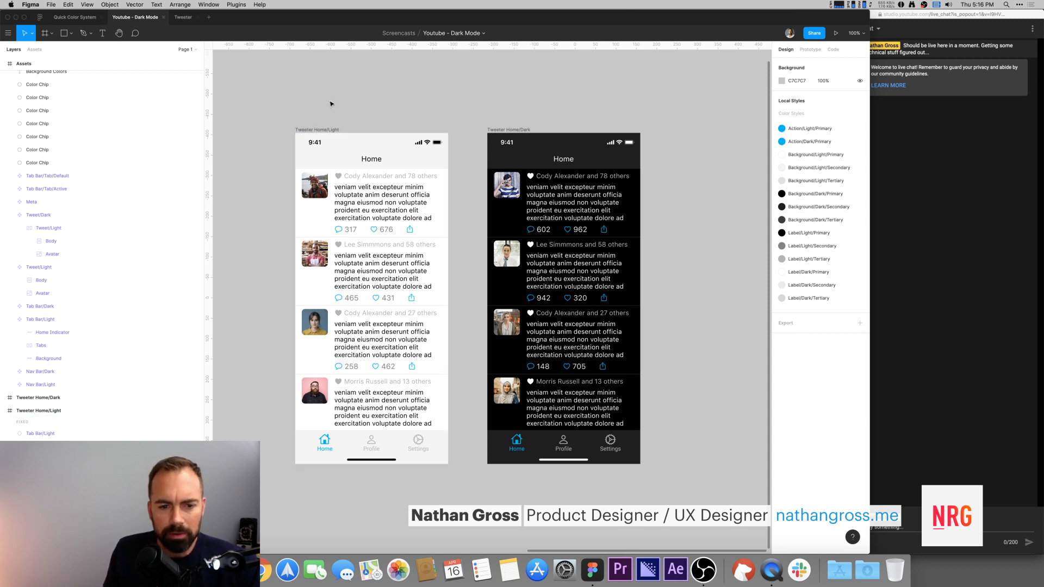
scroll(349, 96, "left", 3)
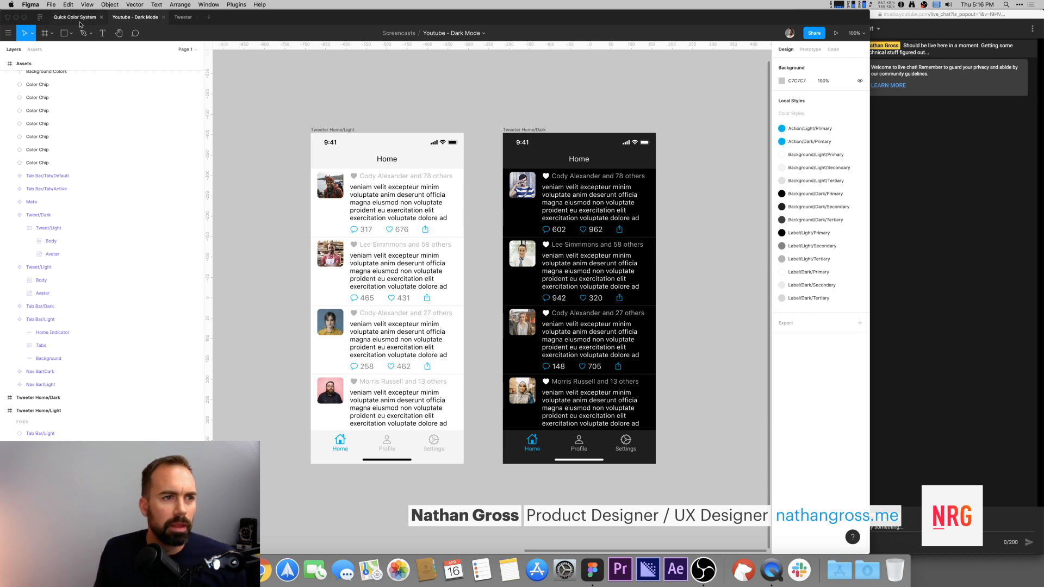
Step: Open the Templates project in the file browser and duplicate the [App] file
left_click(41, 18)
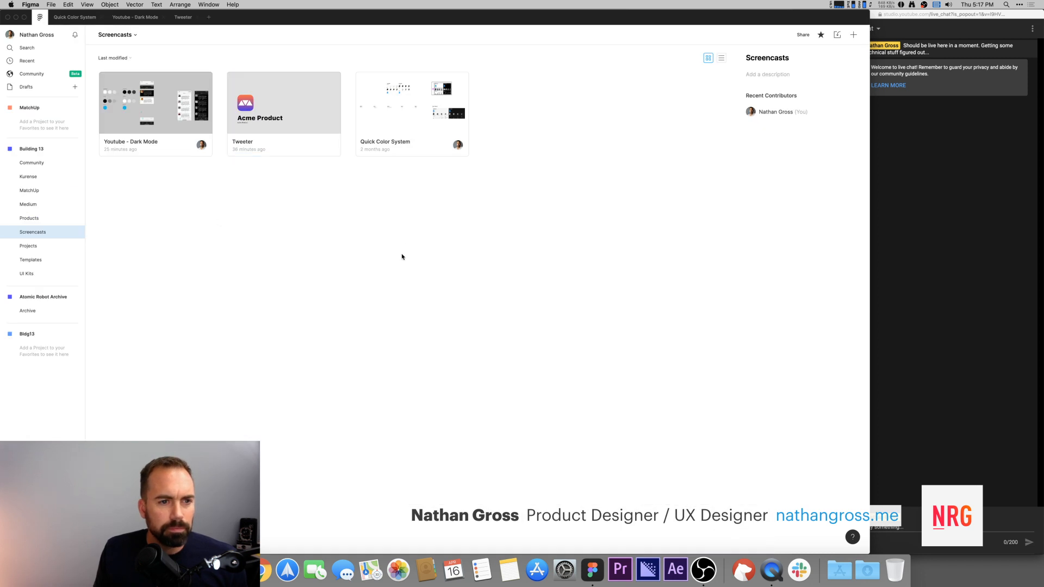
left_click(33, 260)
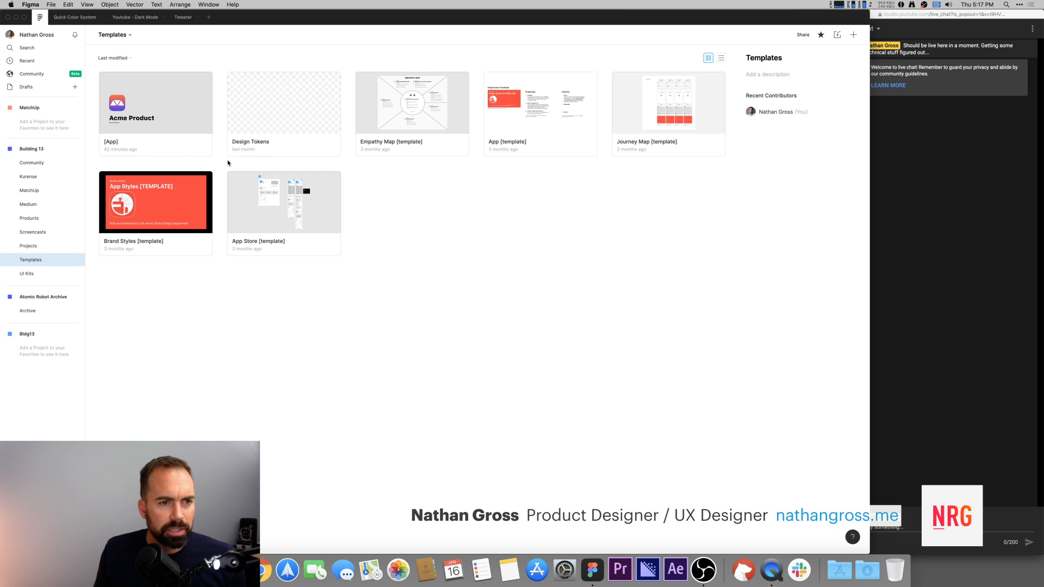
left_click(140, 108)
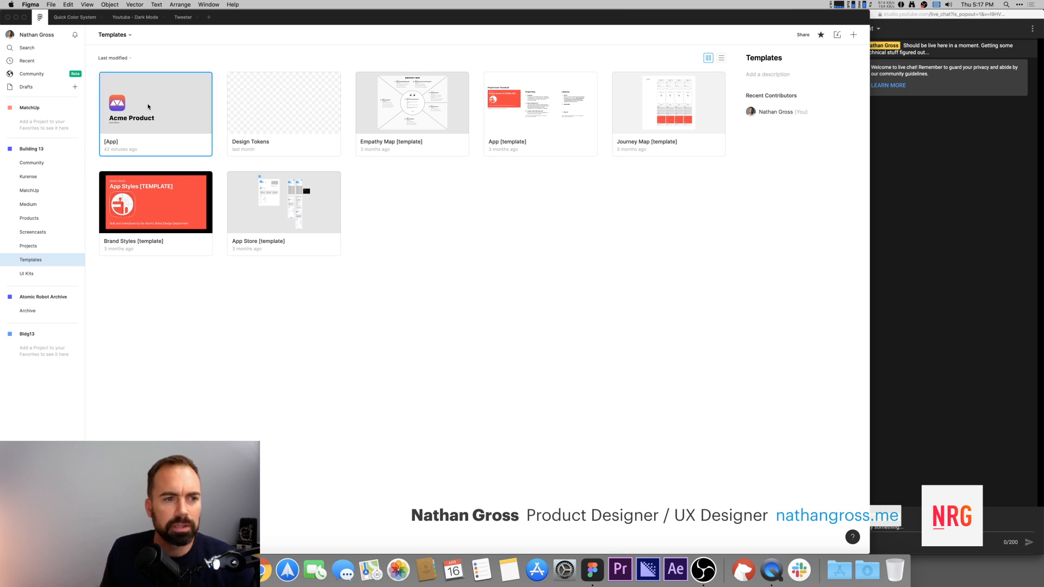
right_click(151, 106)
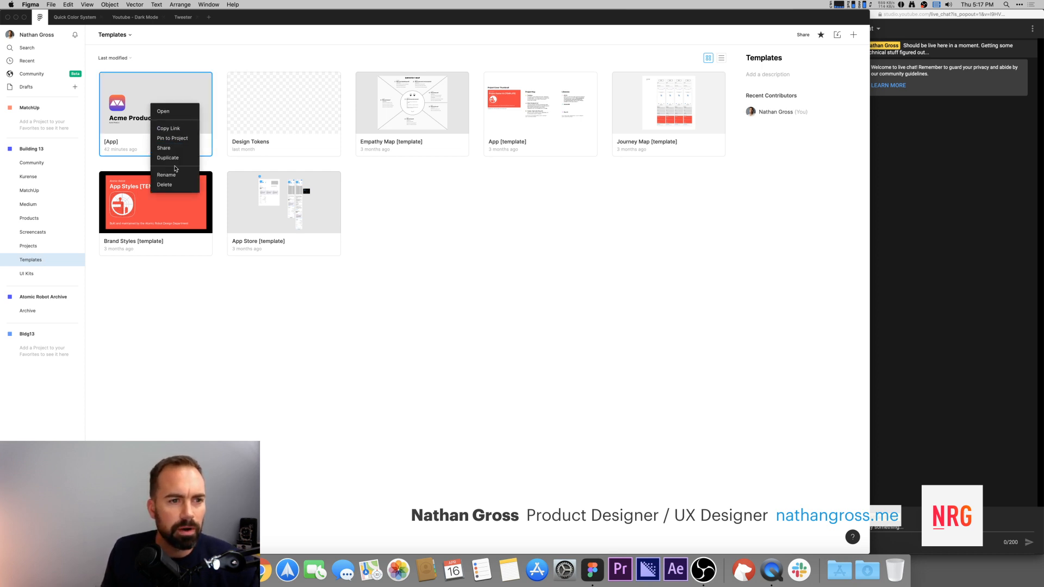
left_click(167, 157)
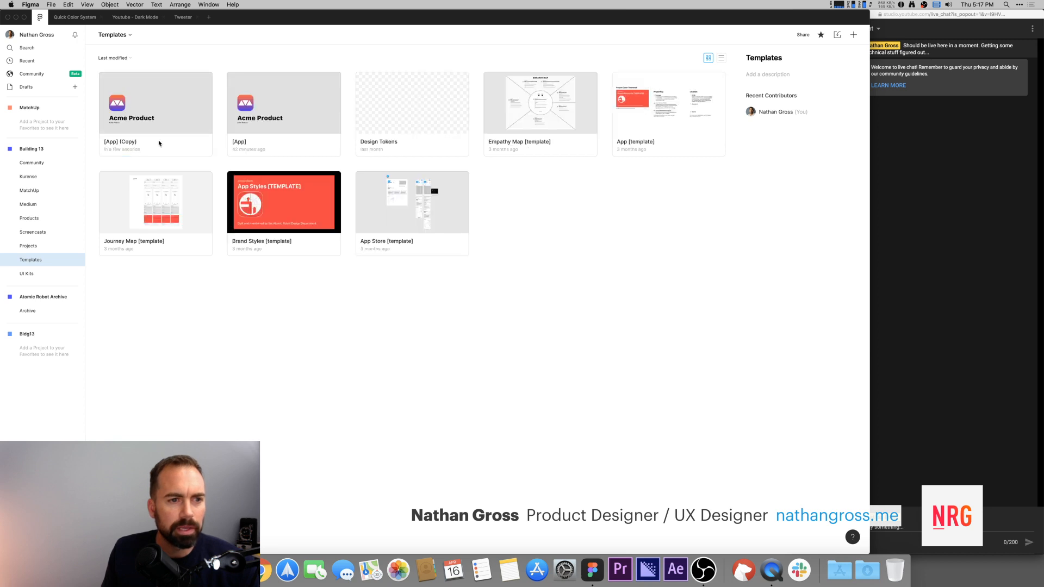
Step: Move the duplicated [App] (Copy) file into the Screencasts project and open that project
left_click(137, 144)
left_click_drag(137, 144, 72, 237)
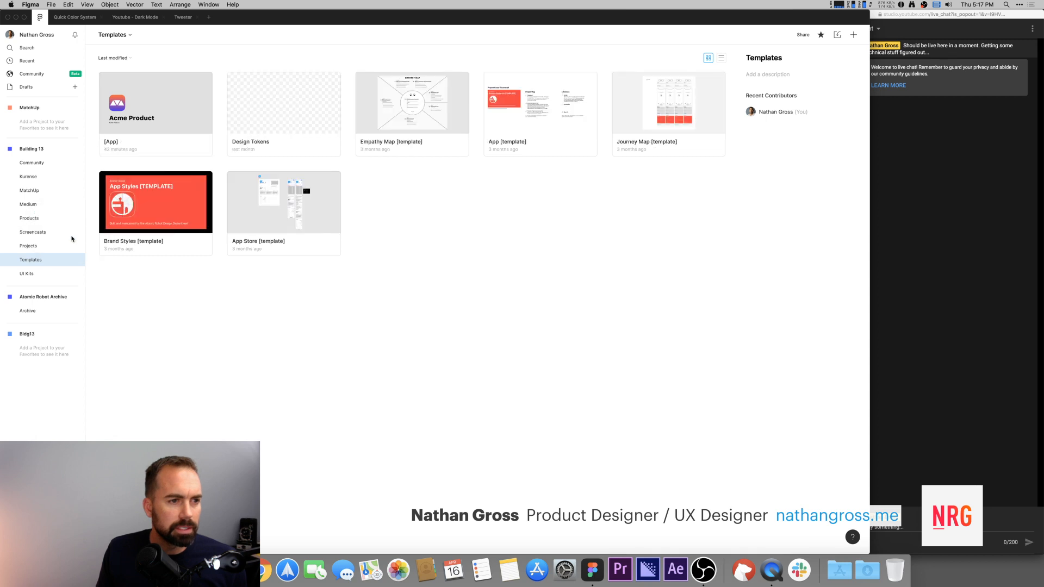
left_click(68, 234)
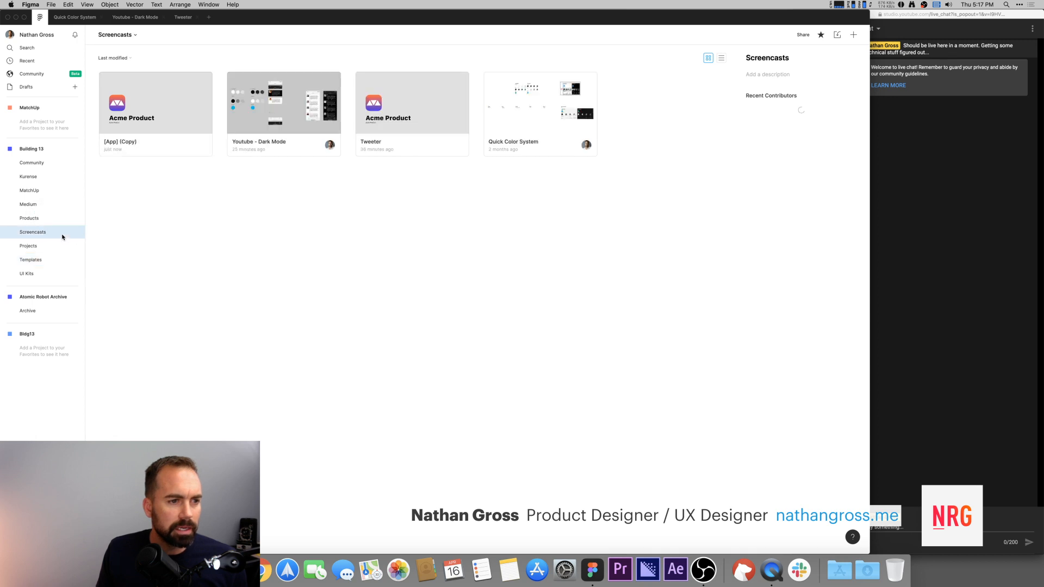
Step: Rename the copied file as Tweeter
right_click(138, 146)
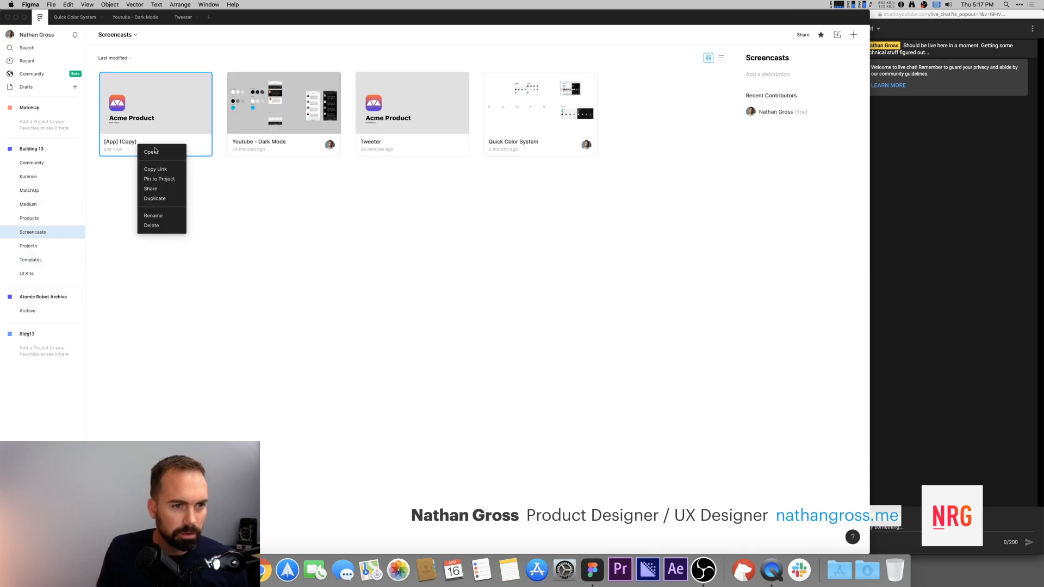
left_click(168, 214)
type("Tweeter")
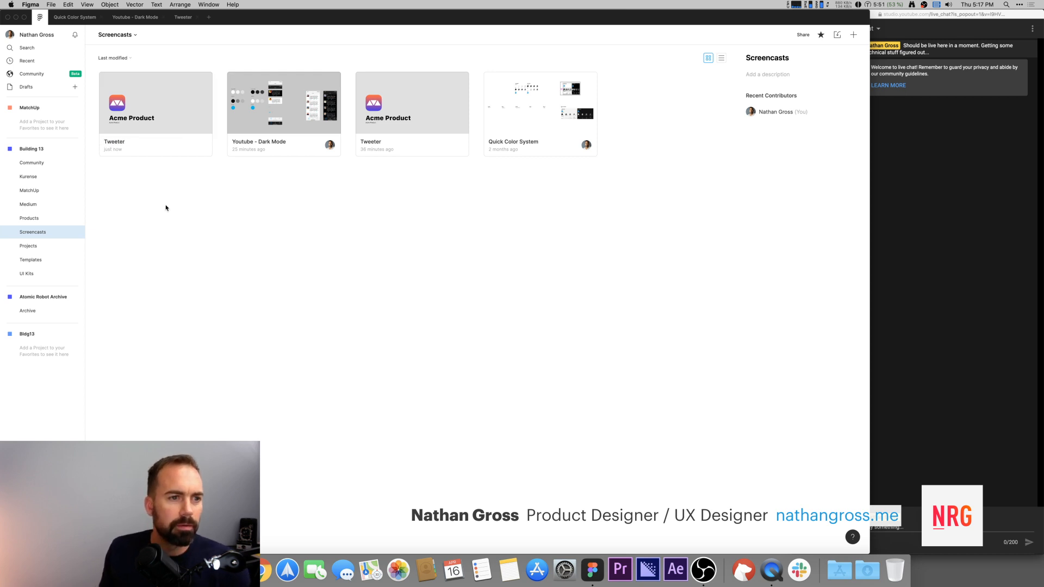
Step: Open the Tweeter file and switch to its Styles page
double_click(171, 110)
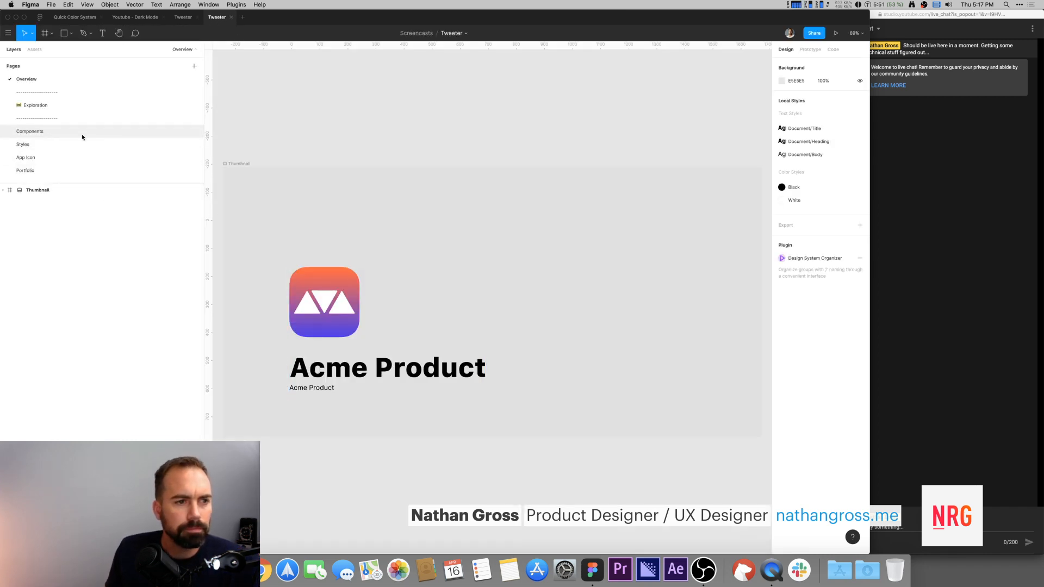
left_click(41, 144)
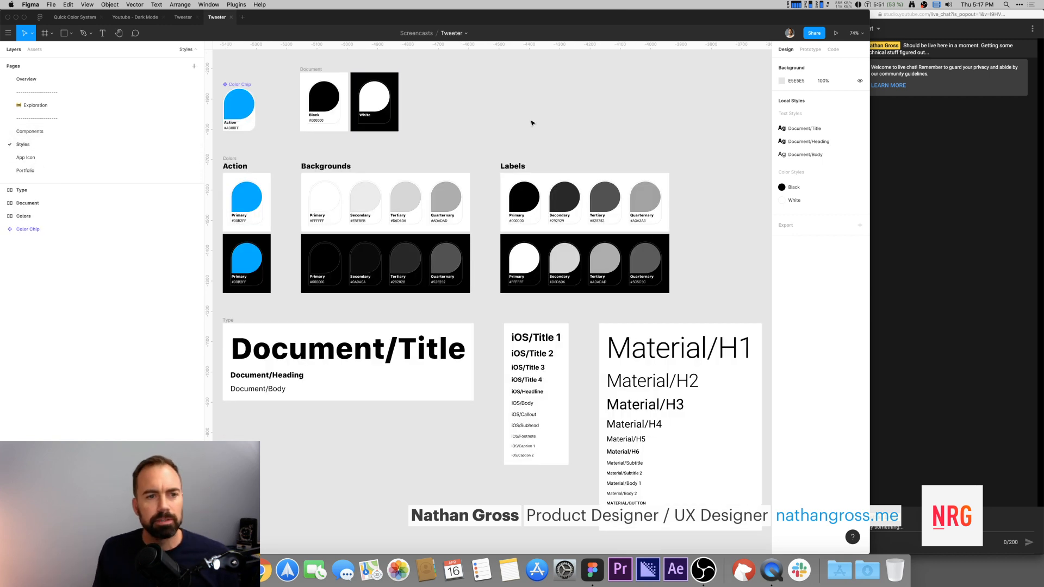
Step: Examine the Action, Backgrounds and Labels color swatch frames on the Styles page
left_click_drag(534, 120, 545, 119)
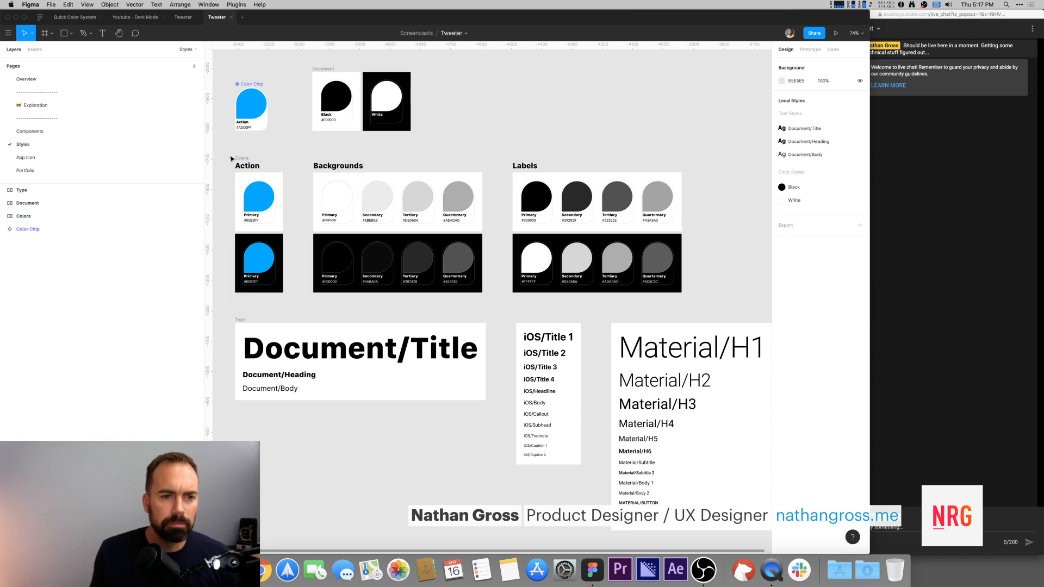
left_click_drag(226, 153, 725, 296)
left_click(696, 112)
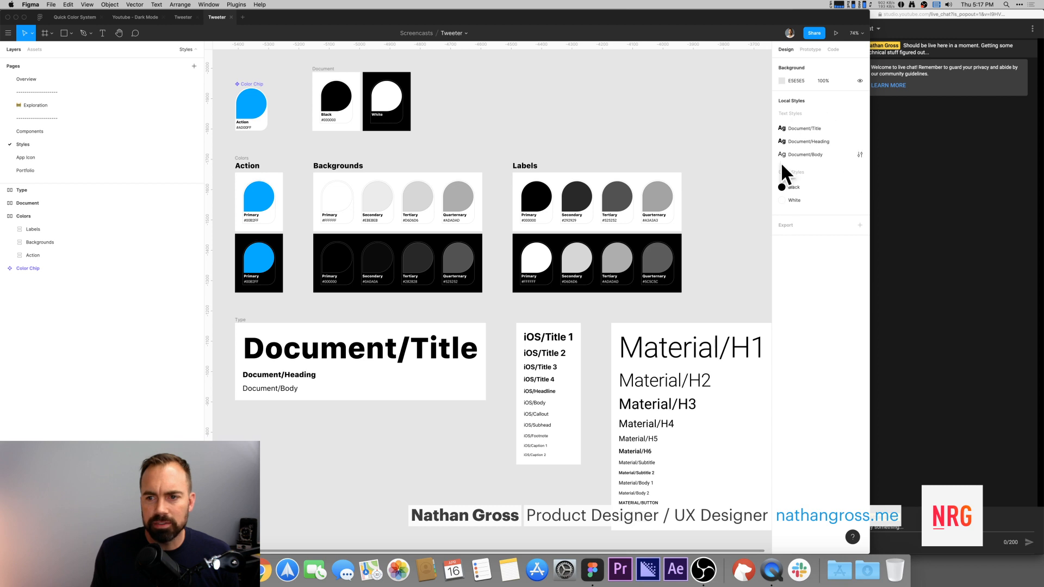
left_click_drag(604, 136, 611, 124)
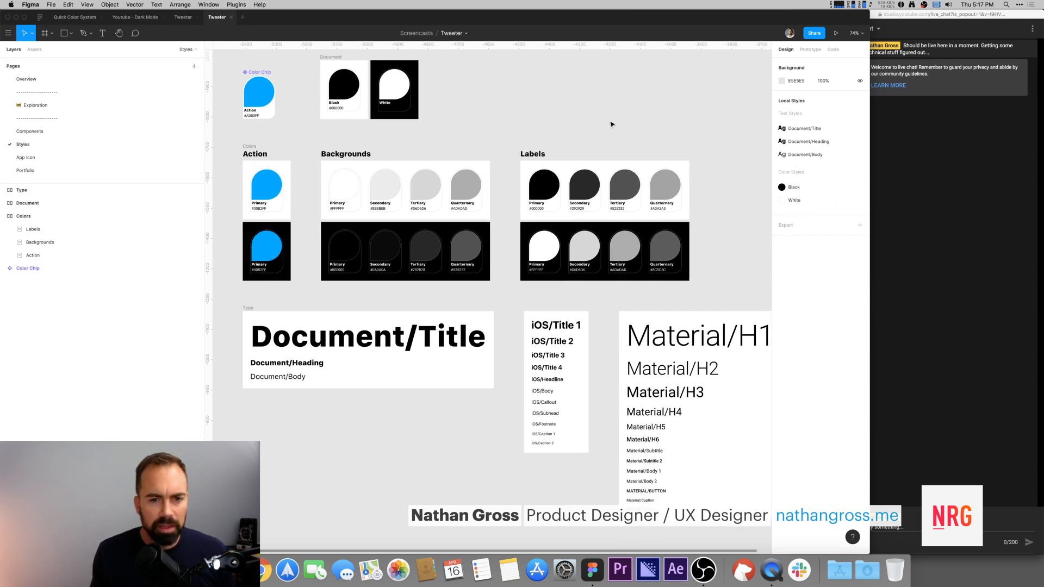
left_click(261, 171)
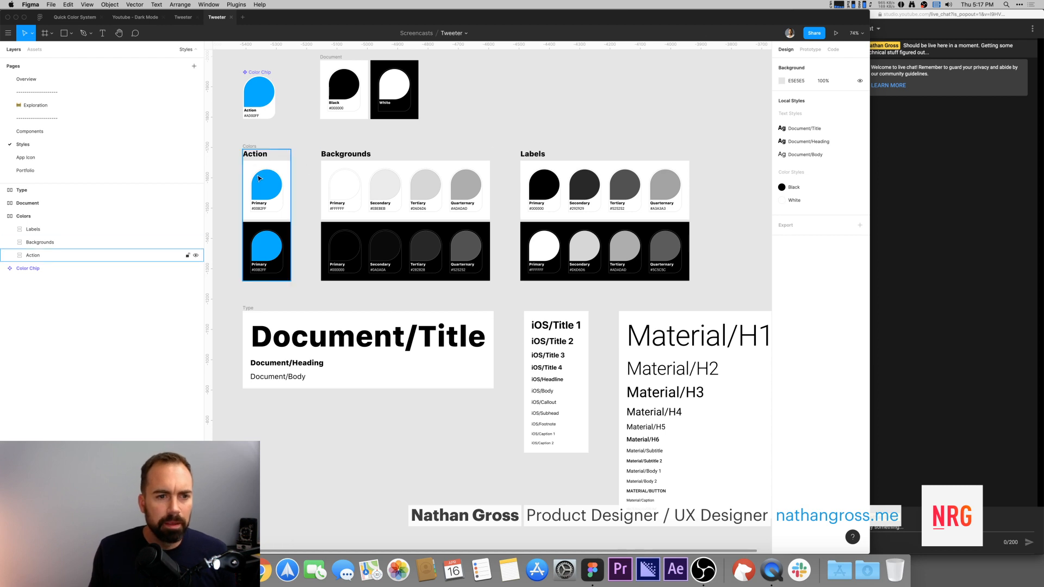
left_click_drag(438, 145, 436, 146)
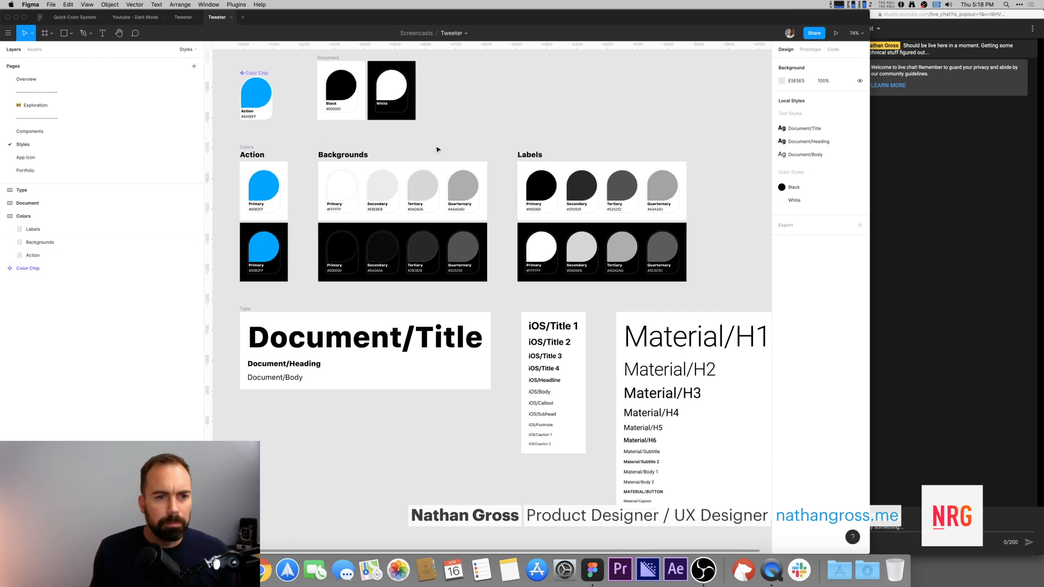
left_click(353, 194)
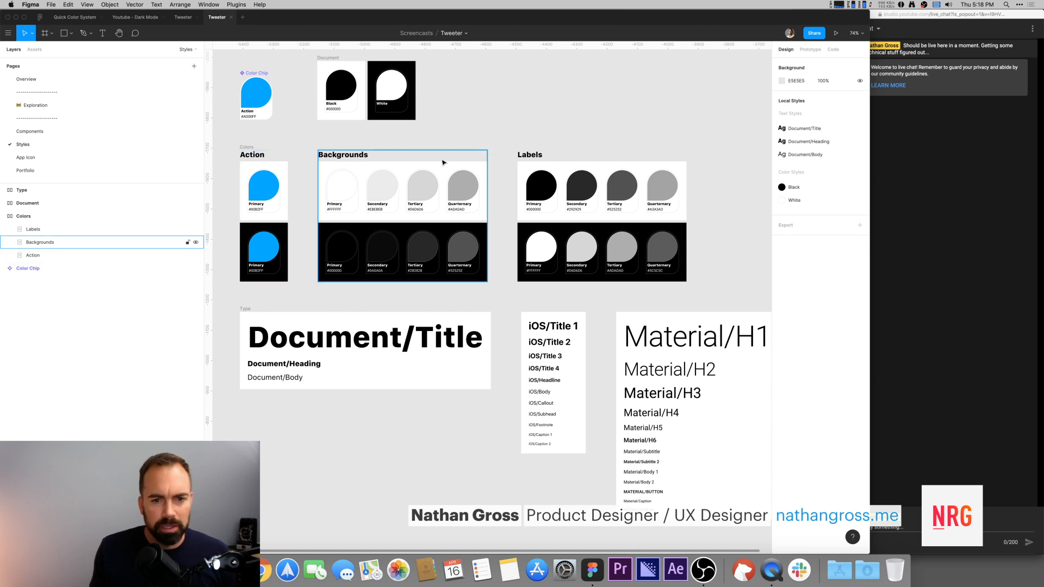
left_click_drag(554, 129, 546, 127)
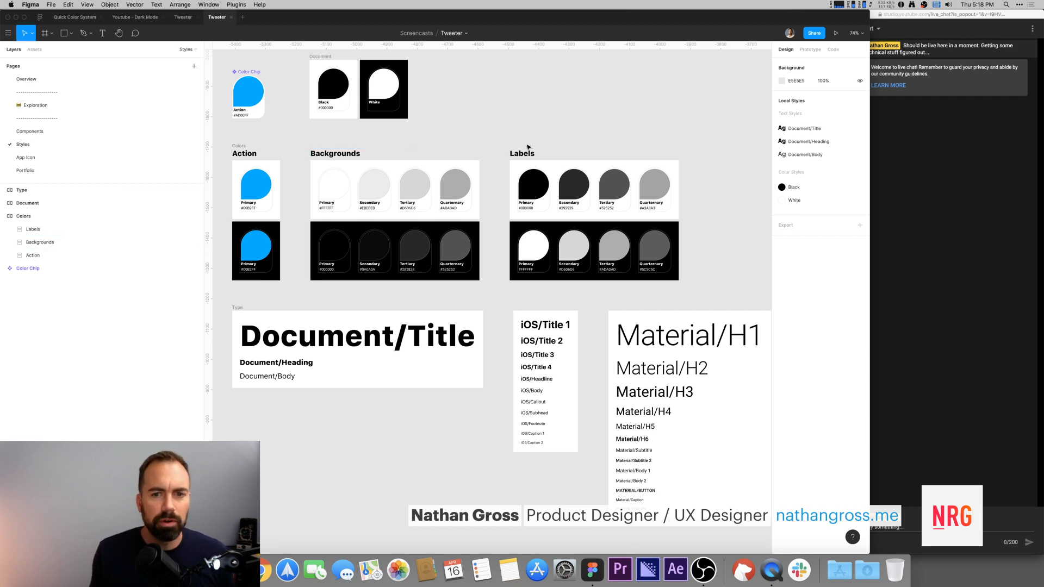
left_click_drag(527, 146, 534, 121)
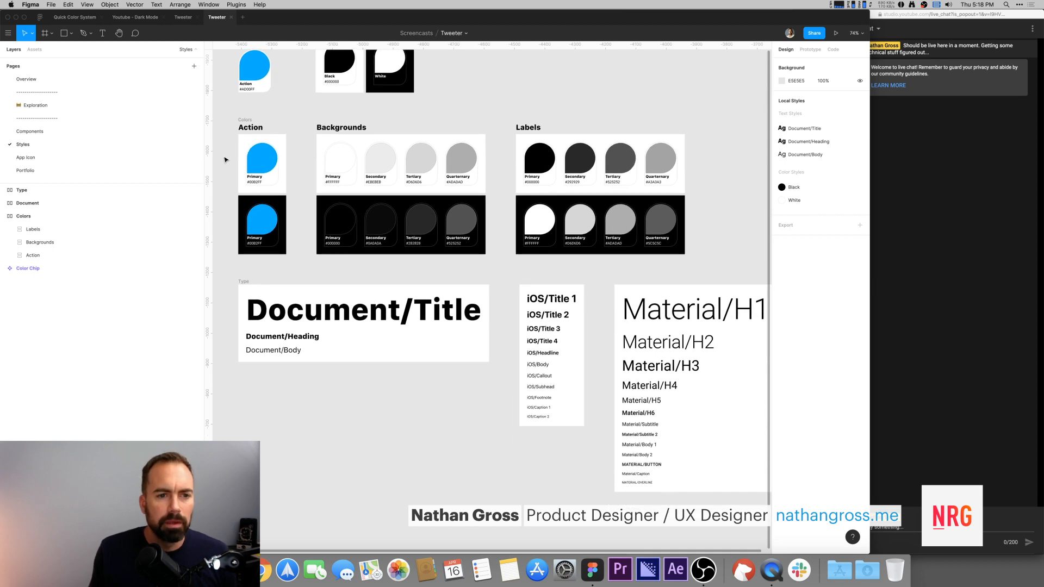
Step: Select the light-theme row of color chips and generate color styles from them with a plugin
left_click_drag(221, 157, 713, 166)
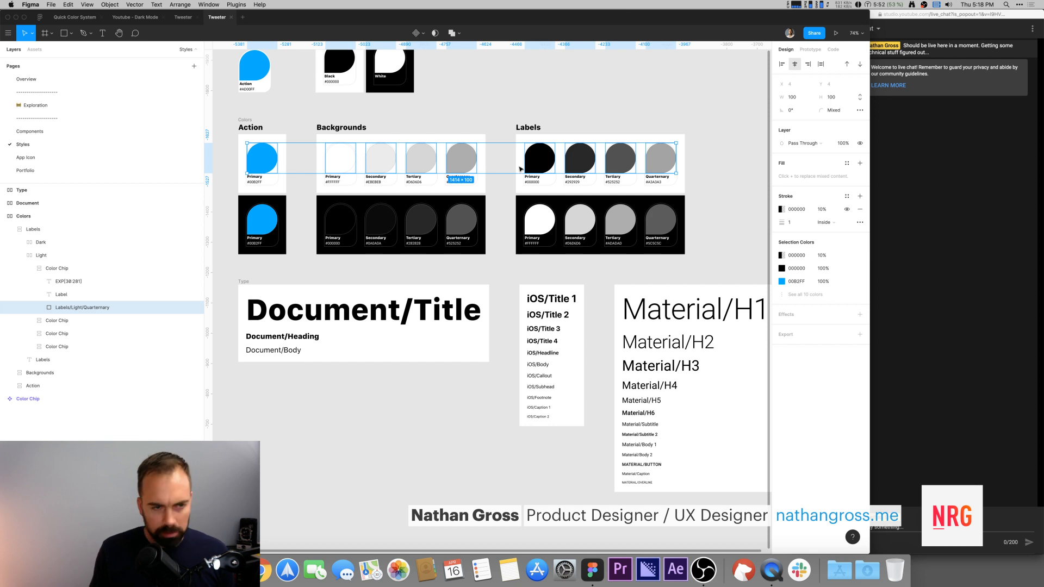
key("super+slash")
type("styler")
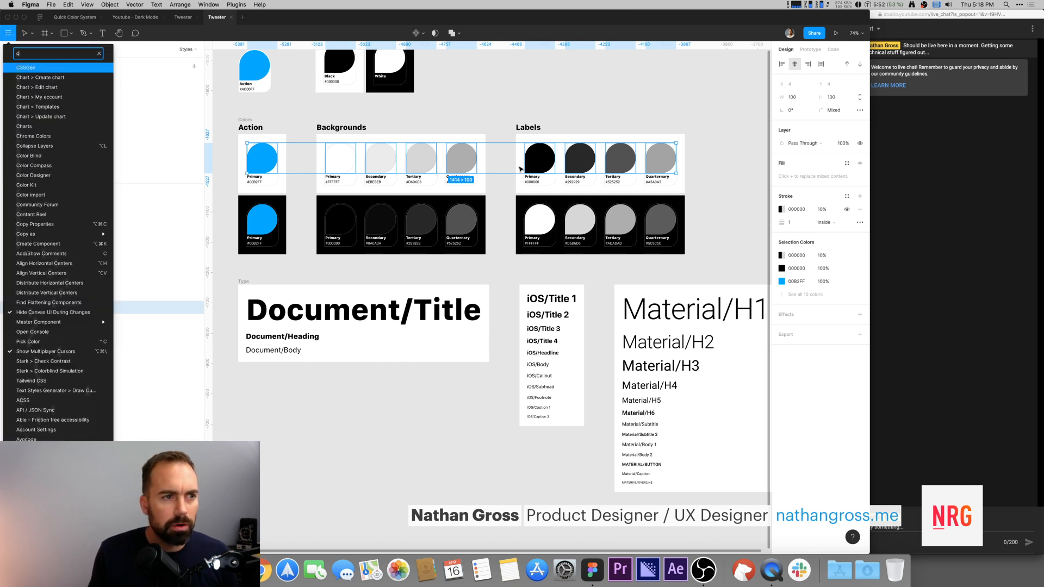
key("Return")
key("Escape")
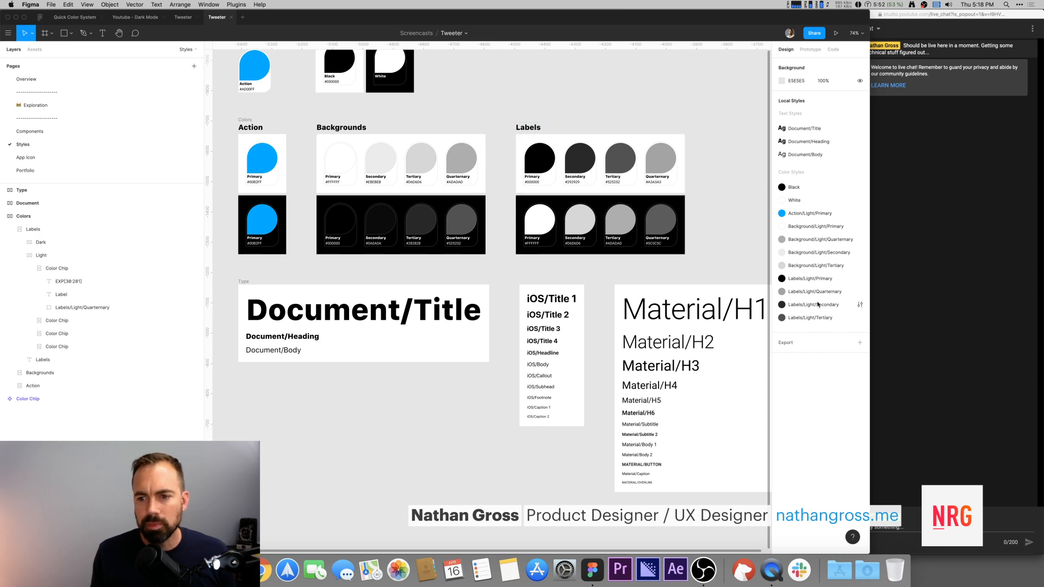
Step: Select the dark-theme row of color chips and generate color styles from them with the Chroma Colors plugin
left_click_drag(225, 215, 702, 226)
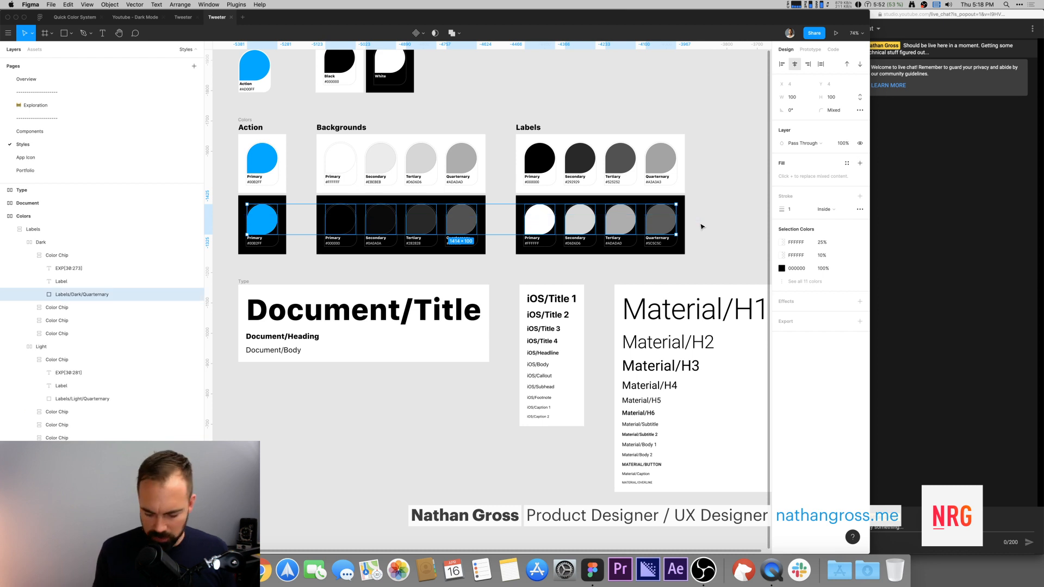
key("super+slash")
type("gener")
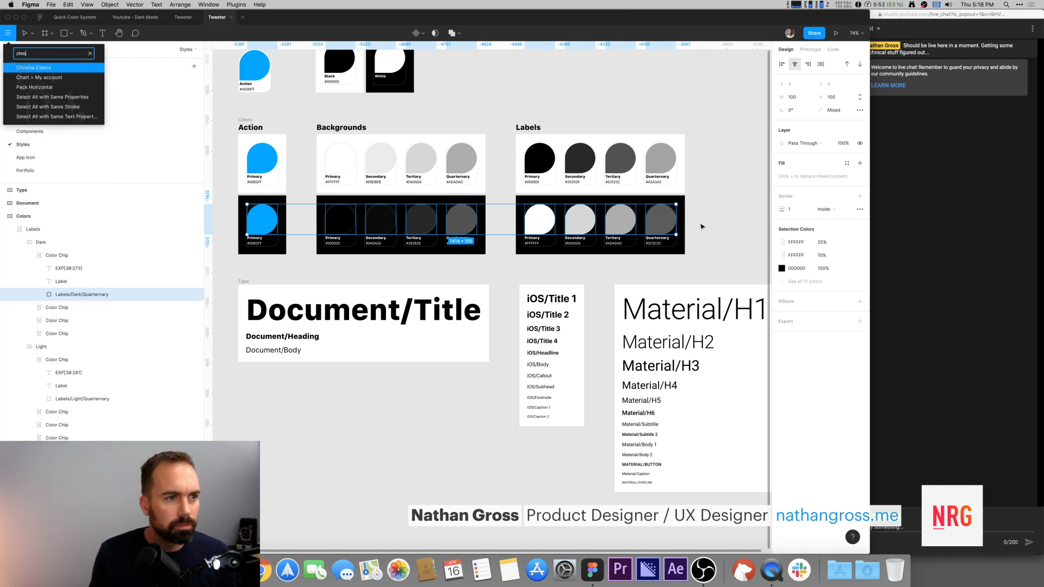
key("Return")
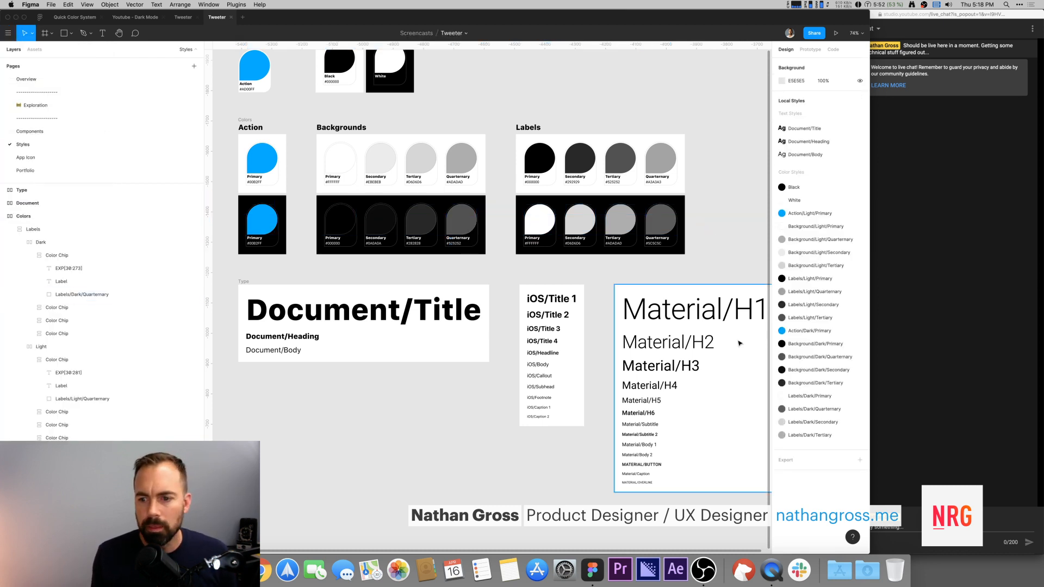
Step: Reorder the local color styles, placing Action/Dark/Primary after Action/Light/Primary and each Quaternary background after its Tertiary
left_click_drag(811, 336, 799, 215)
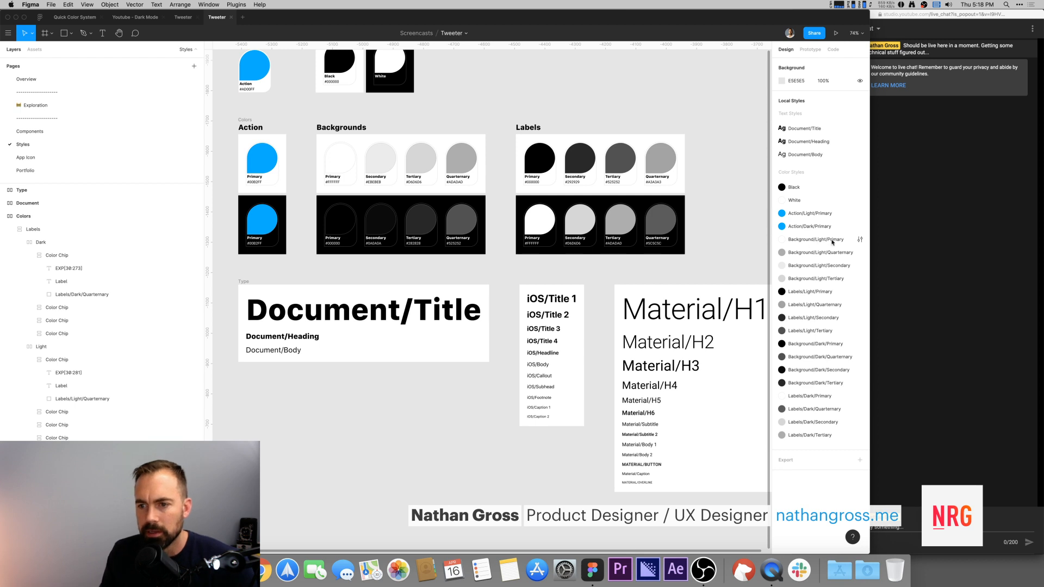
left_click_drag(837, 253, 833, 338)
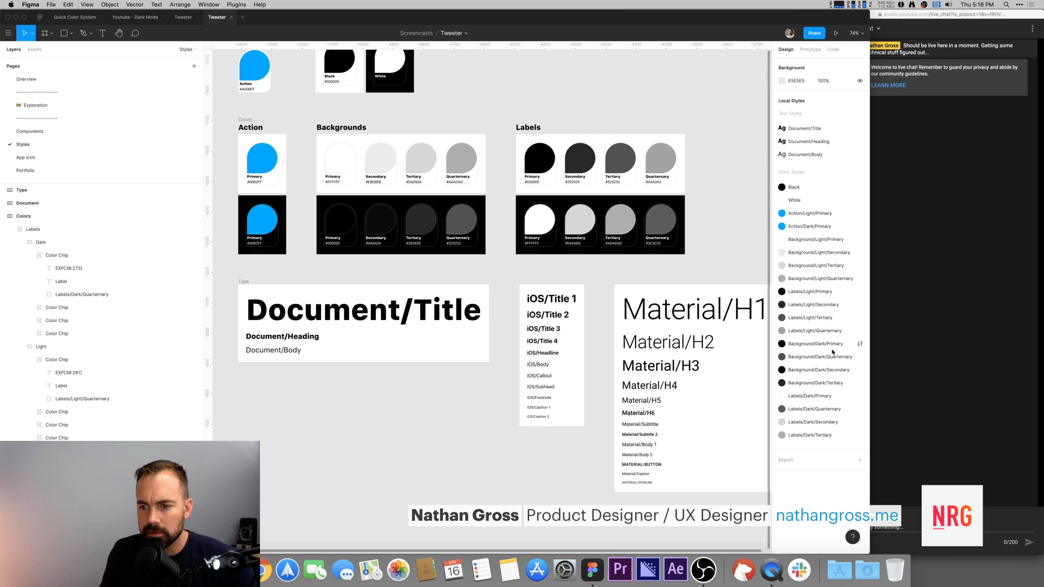
left_click(844, 359)
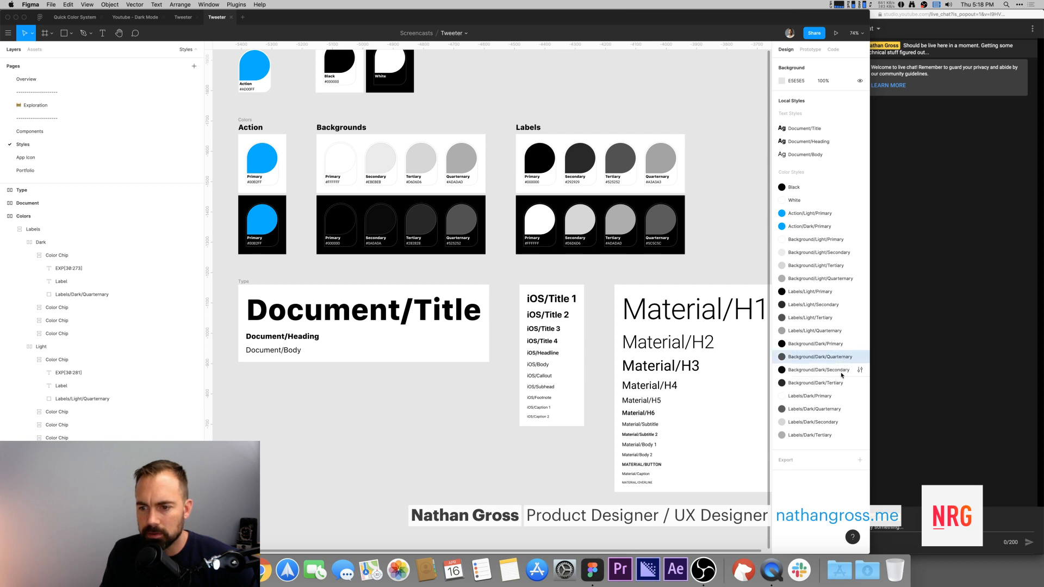
left_click_drag(842, 387, 841, 388)
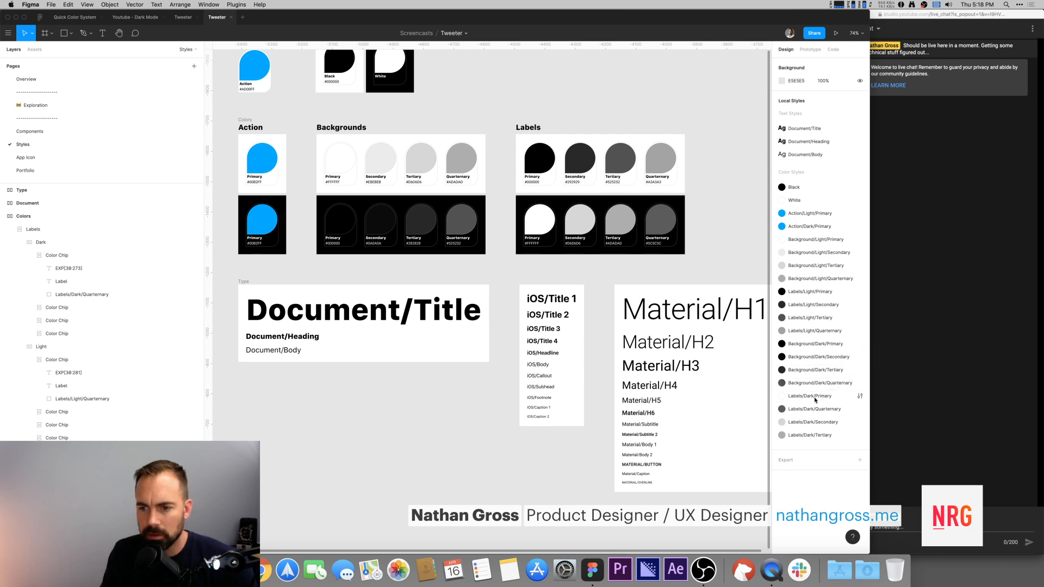
Step: Reorder the label color styles so the Labels/Dark styles follow the Labels/Light styles, Quaternary first, then Primary, Secondary and Tertiary
left_click(815, 397)
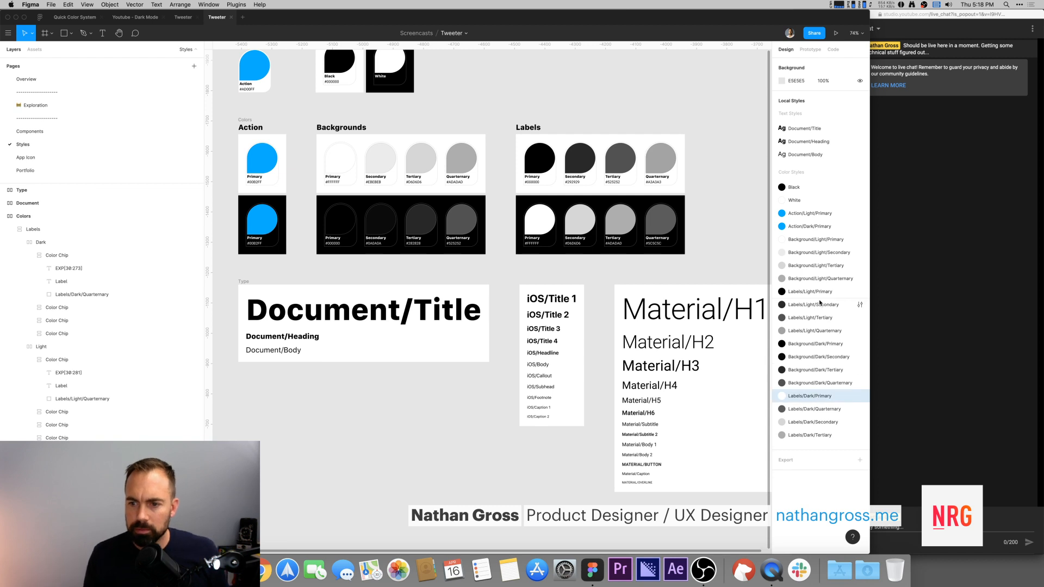
left_click_drag(819, 338, 819, 340)
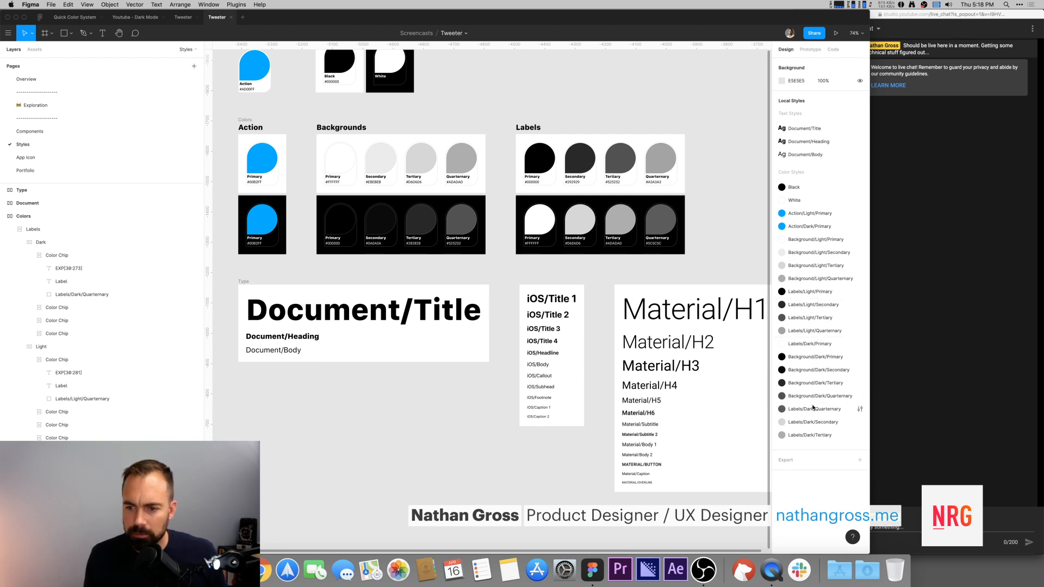
left_click(813, 411)
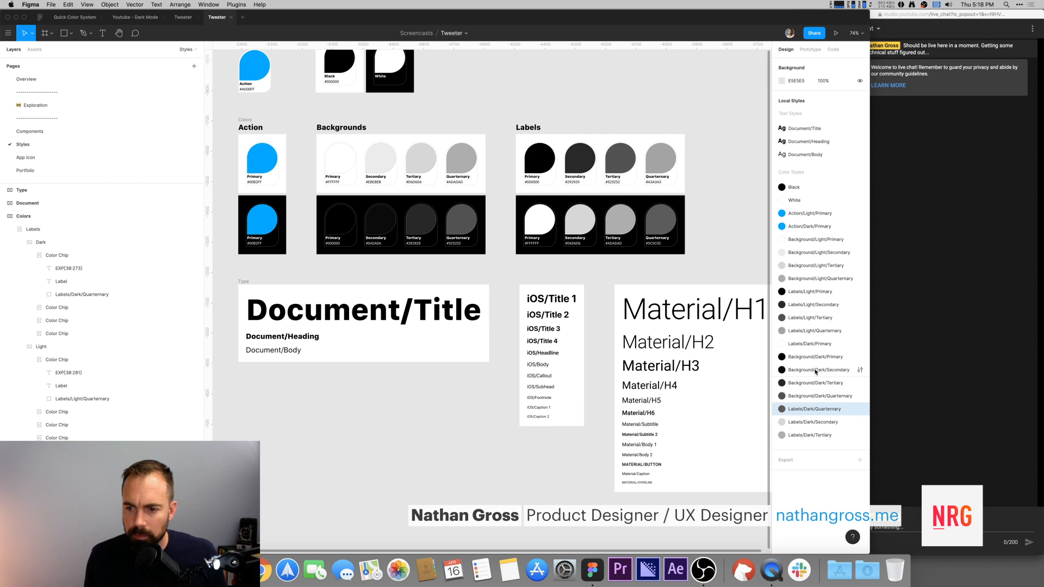
left_click_drag(816, 342, 817, 342)
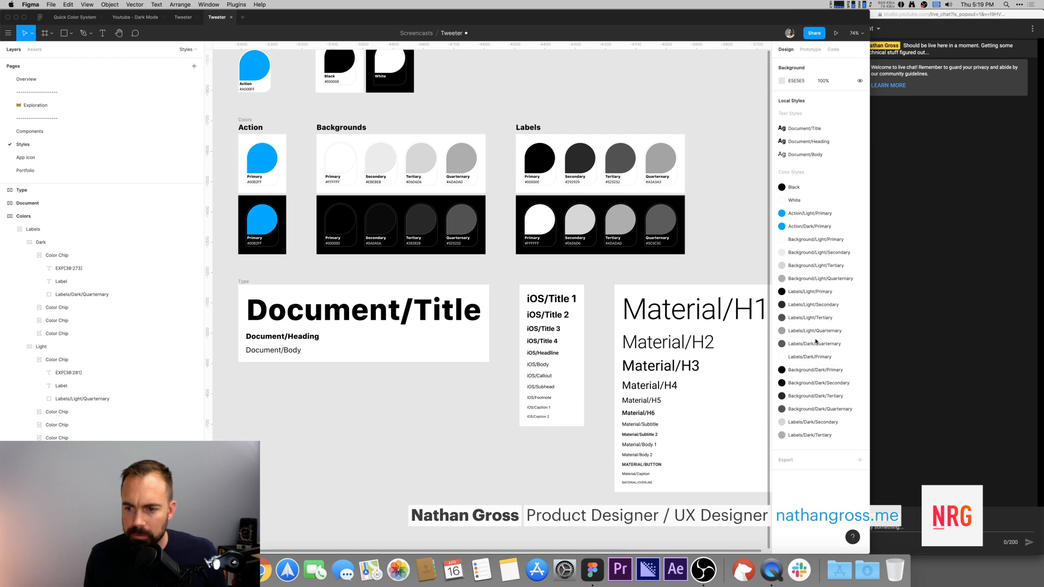
left_click_drag(815, 423, 816, 369)
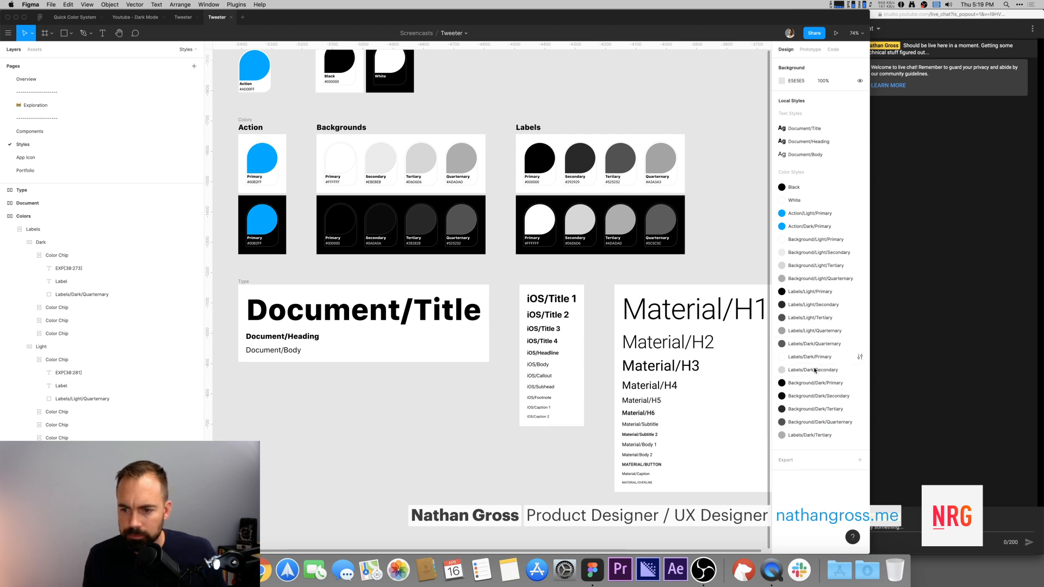
left_click_drag(807, 437, 811, 381)
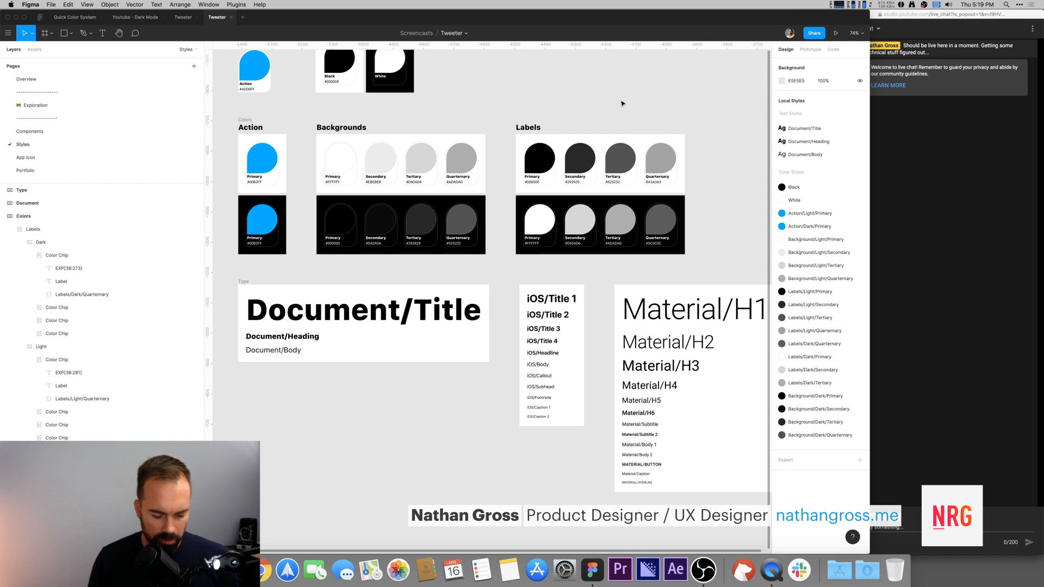
Step: Draw a temporary rectangle and browse the color styles offered for its fill
scroll(604, 108, "up", 1)
key("r")
left_click_drag(556, 74, 595, 109)
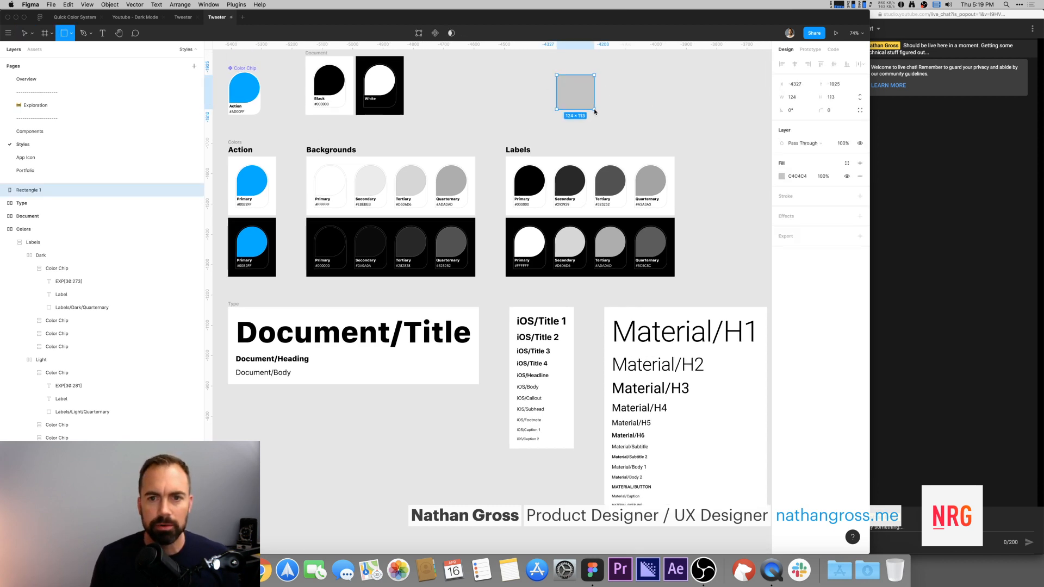
left_click(847, 164)
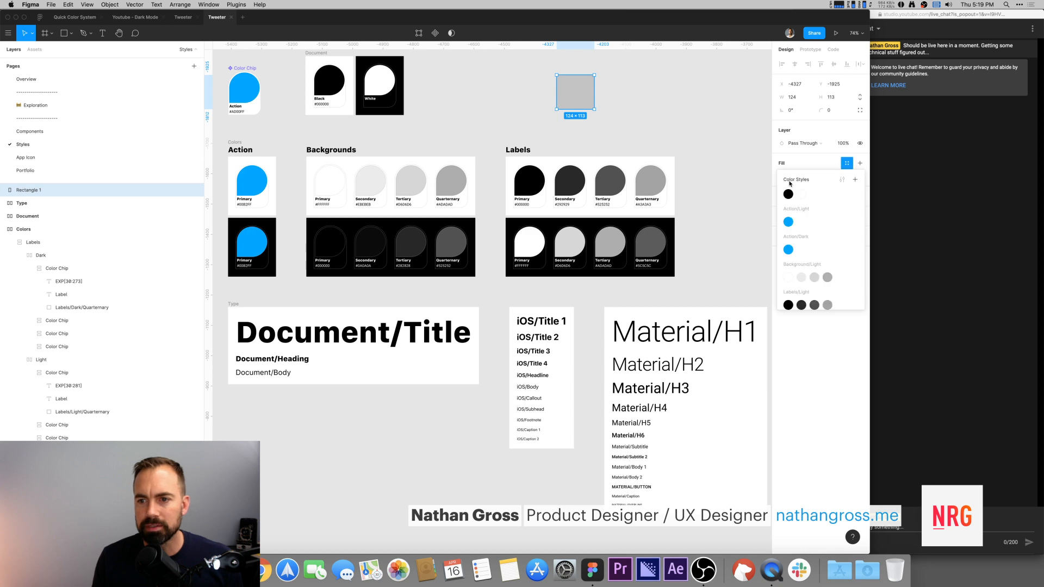
scroll(812, 264, "down", 1)
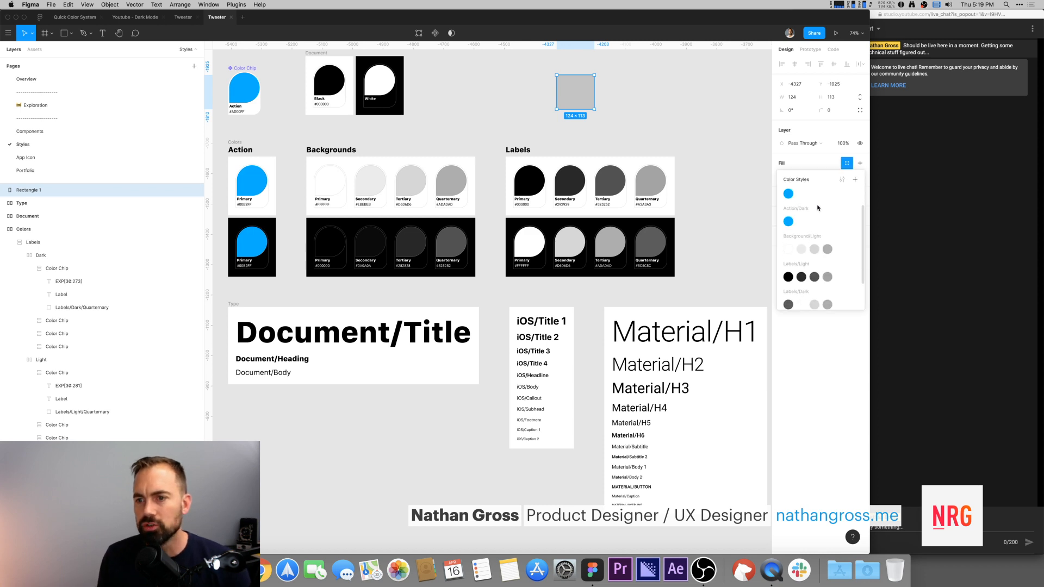
scroll(810, 233, "up", 3)
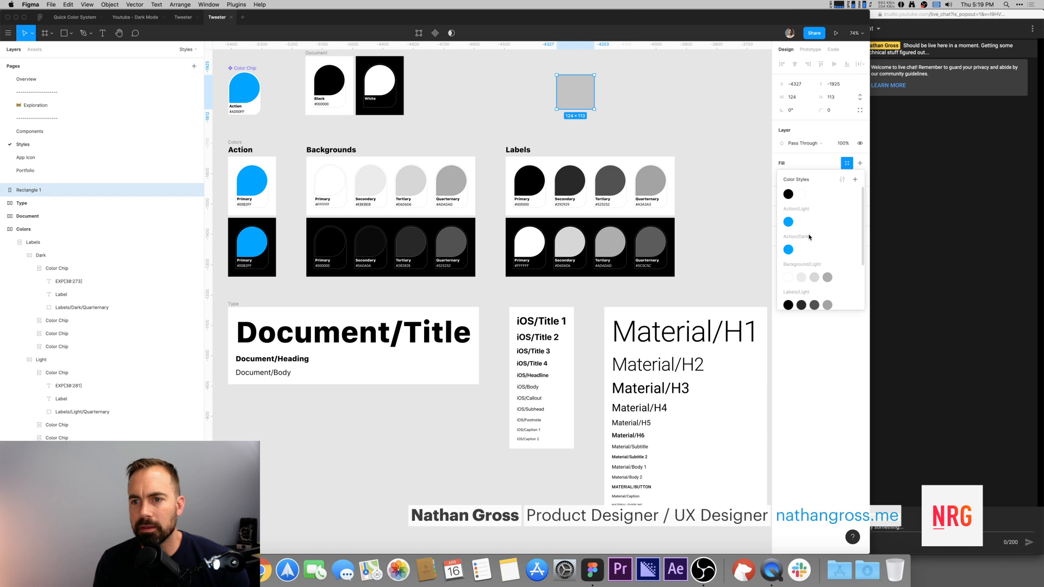
scroll(812, 274, "down", 5)
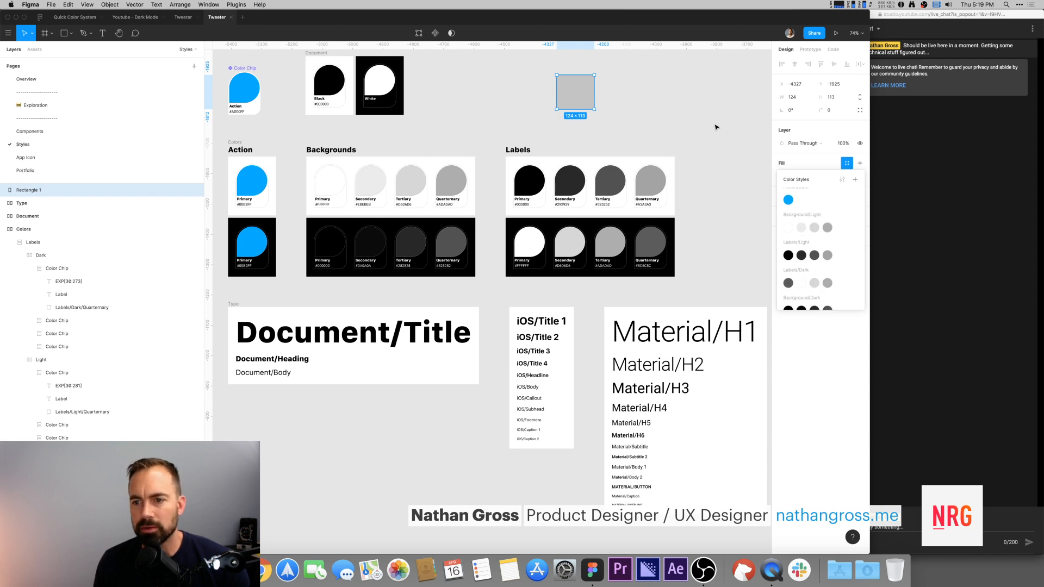
left_click(568, 125)
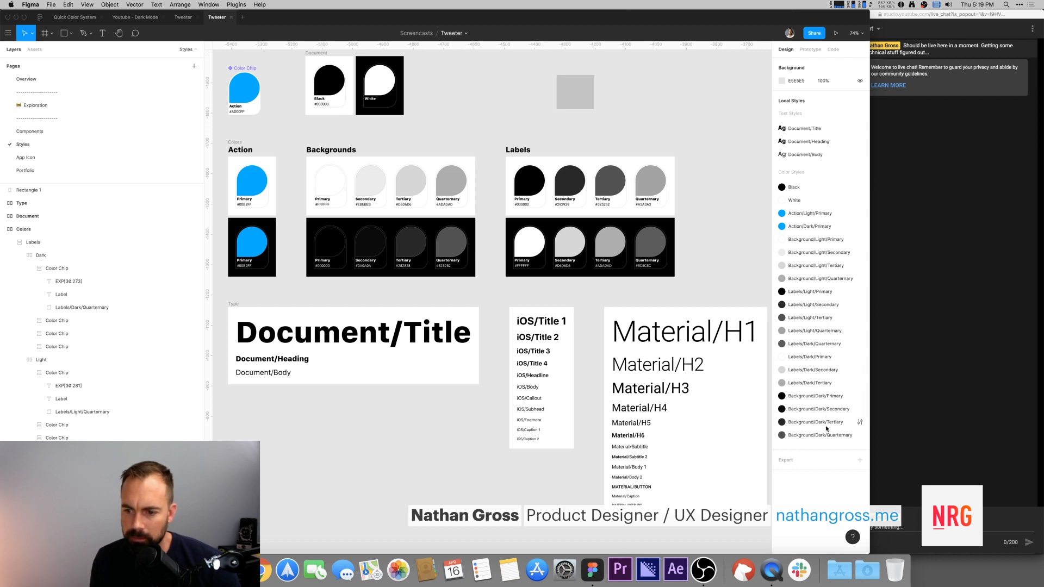
Step: Delete the temporary rectangle
left_click(578, 95)
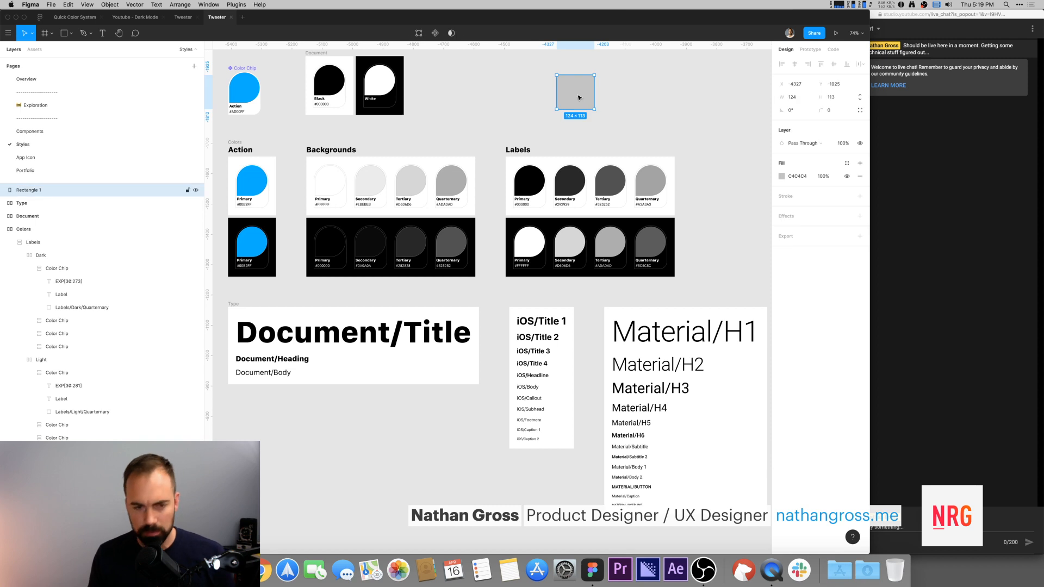
key("Delete")
scroll(502, 94, "right", 1)
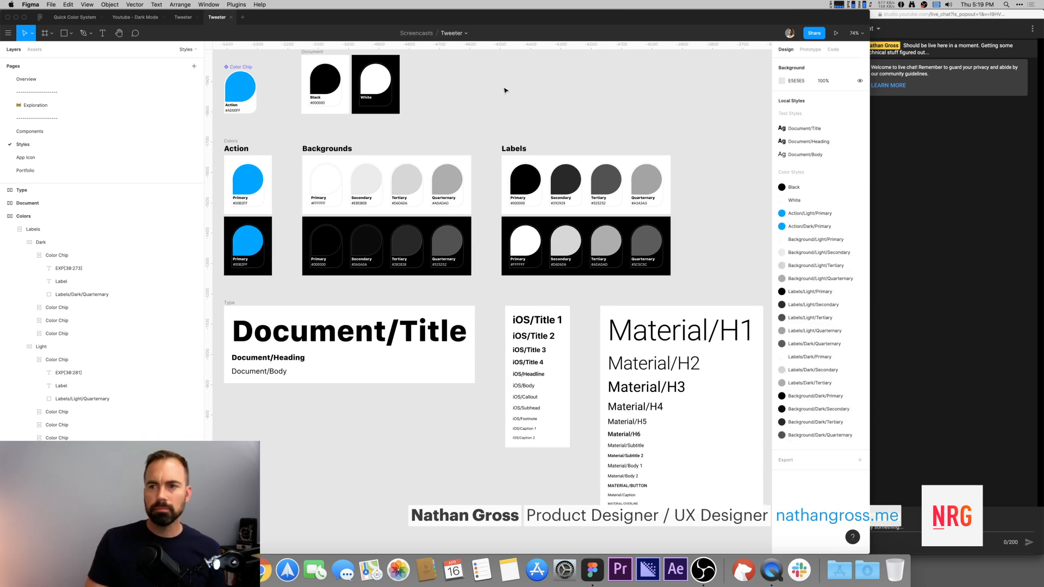
scroll(505, 90, "left", 3)
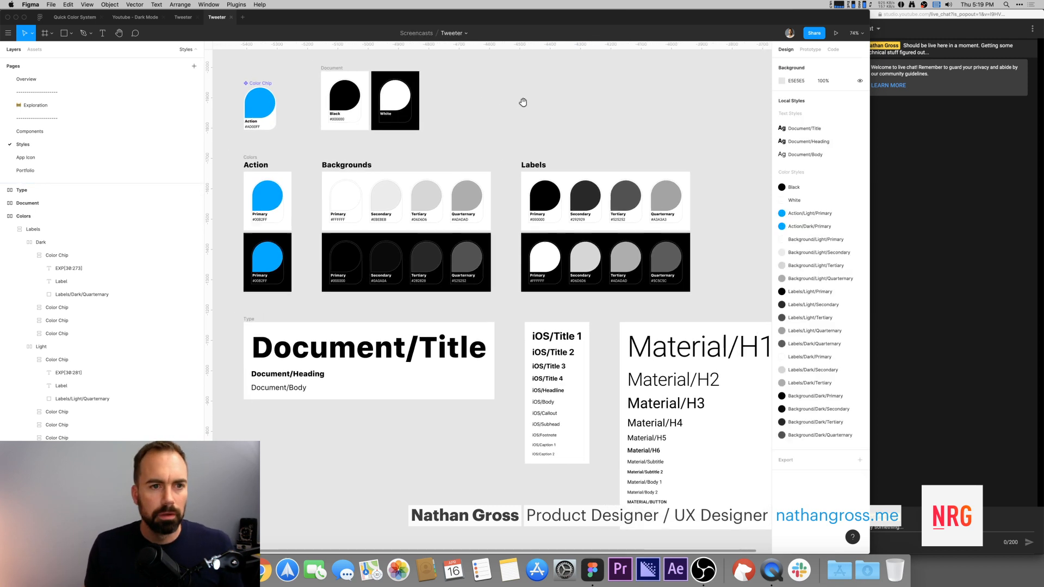
Step: Close the extra duplicate Tweeter file tab
left_click(185, 22)
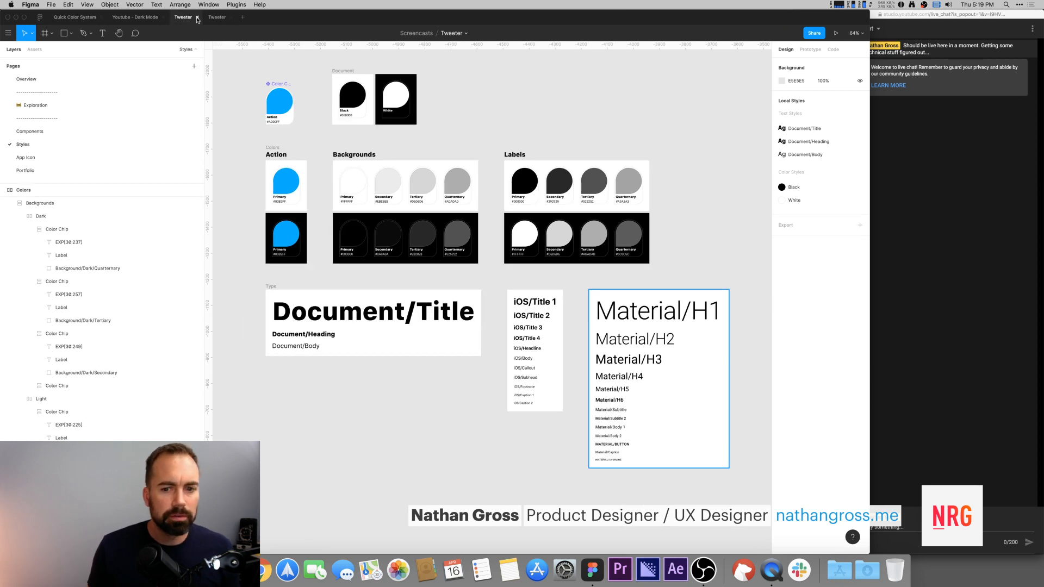
left_click(198, 20)
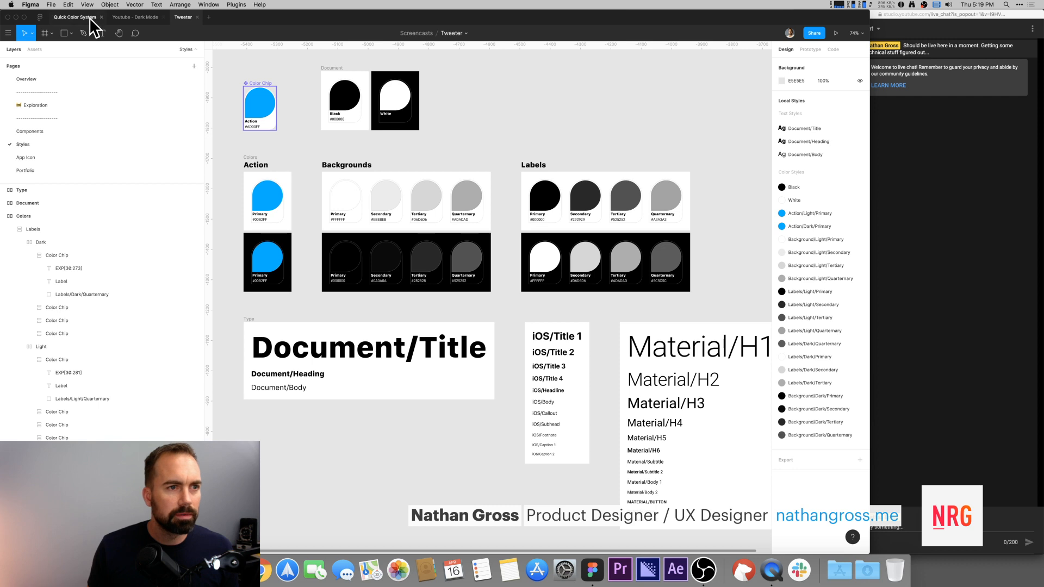
Step: Switch to the Youtube - Dark Mode file and examine its light and dark Tweeter home screens and components
left_click(128, 20)
left_click_drag(567, 110, 531, 94)
left_click(289, 117)
left_click_drag(289, 117, 328, 113)
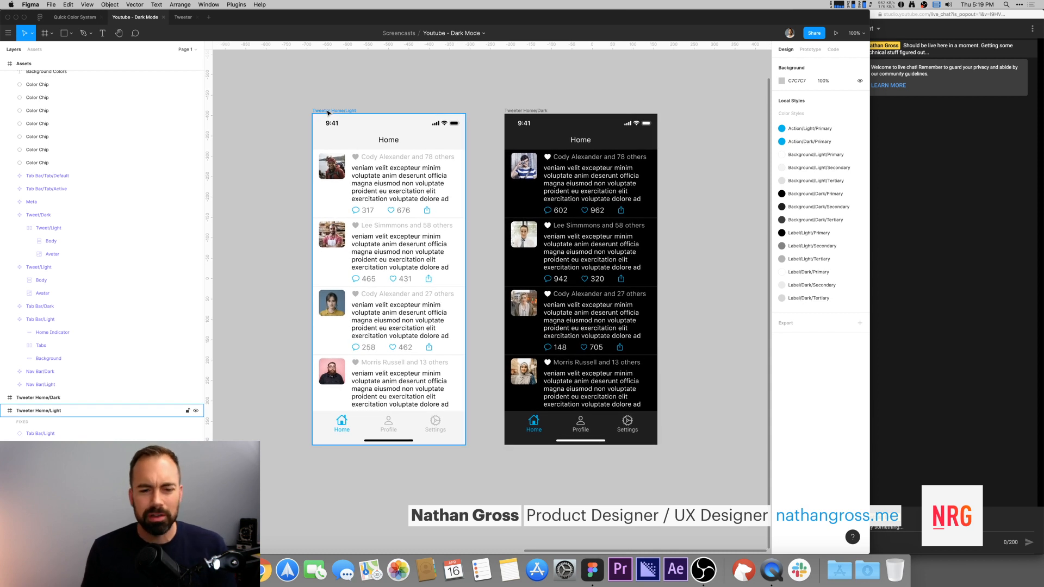
left_click(330, 103)
left_click_drag(330, 102, 425, 96)
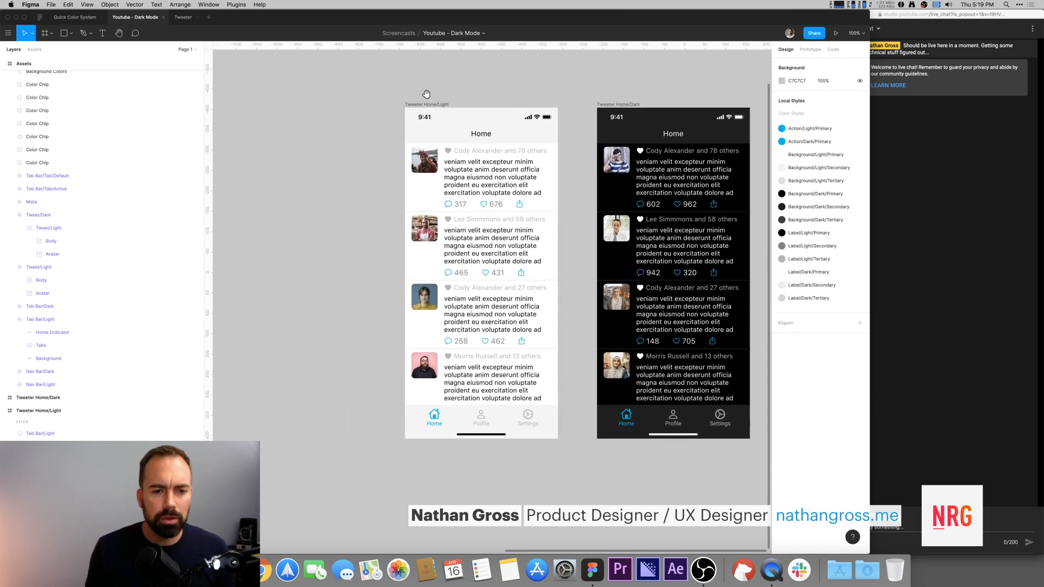
key("super+minus")
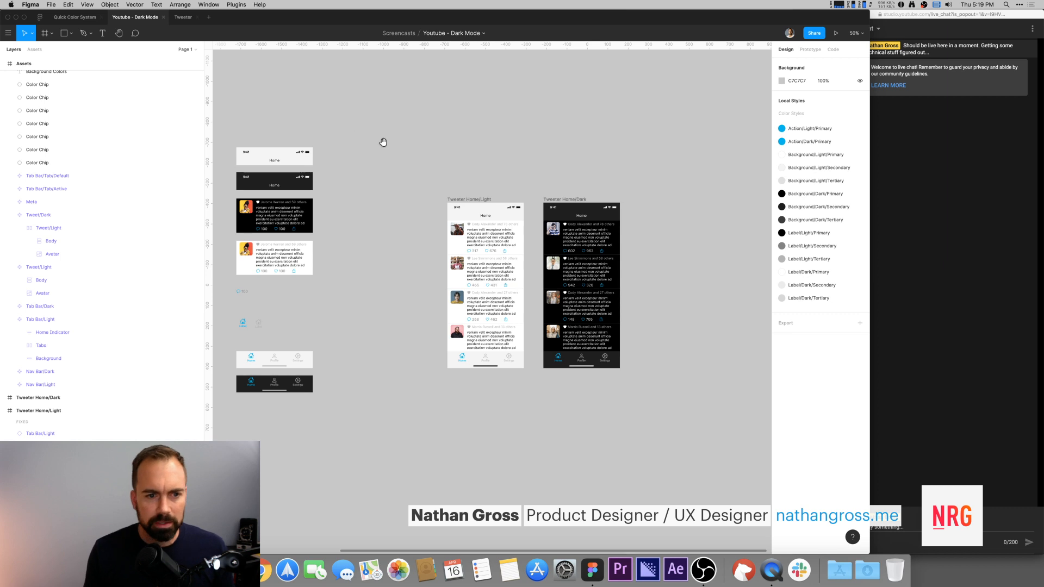
left_click_drag(369, 140, 413, 139)
left_click(492, 198)
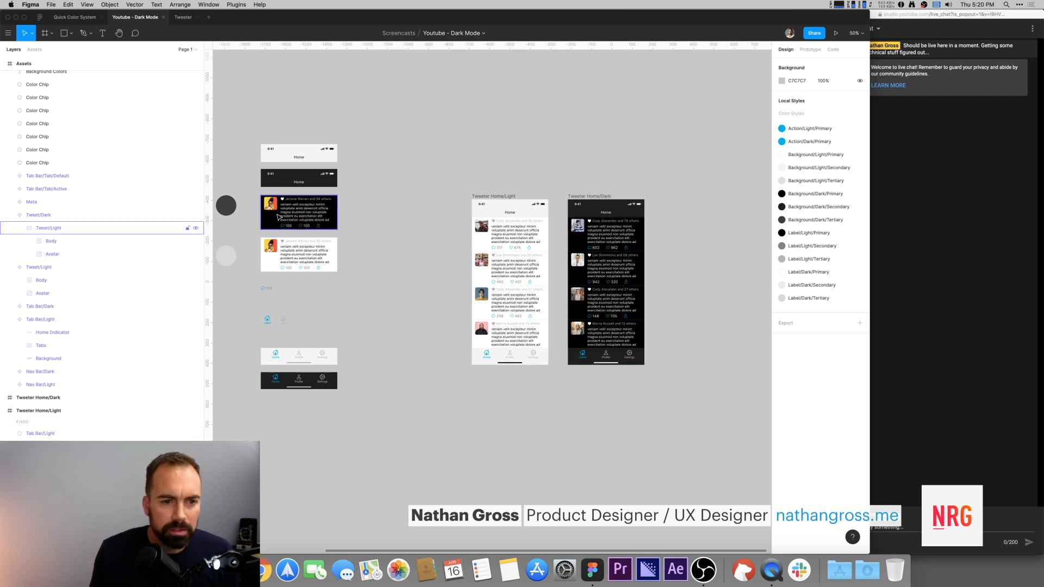
Step: Inspect the Body and Avatar layers inside the Tweet/Light component
left_click(271, 248)
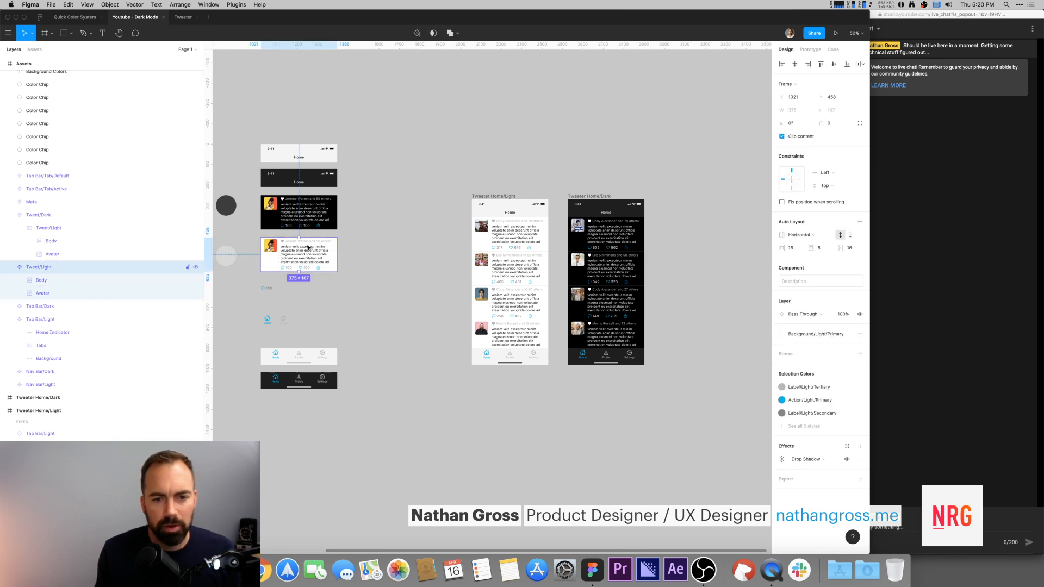
double_click(275, 249)
left_click(275, 262)
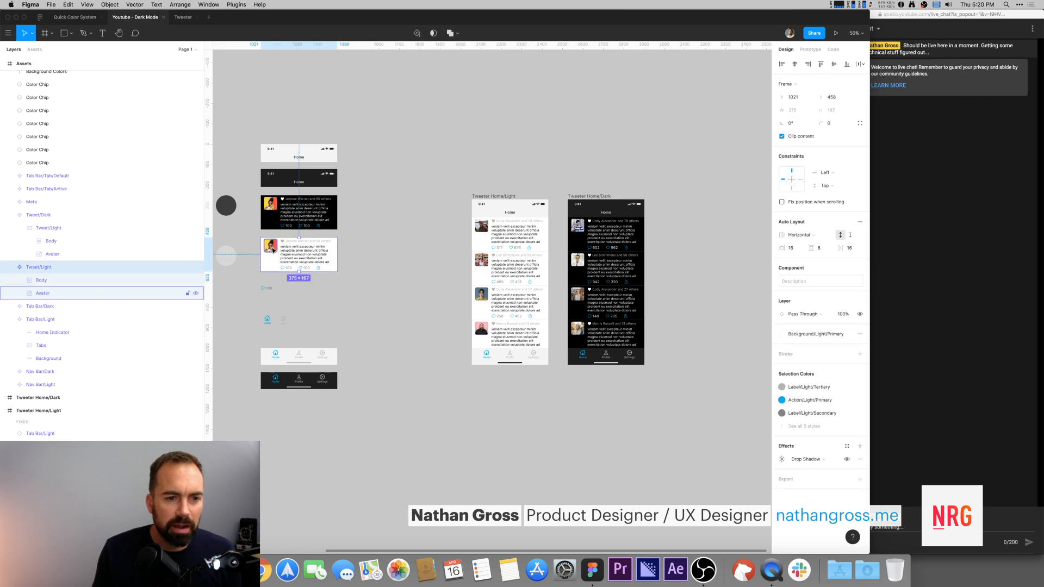
double_click(274, 250)
key("alt+v")
key("alt+w")
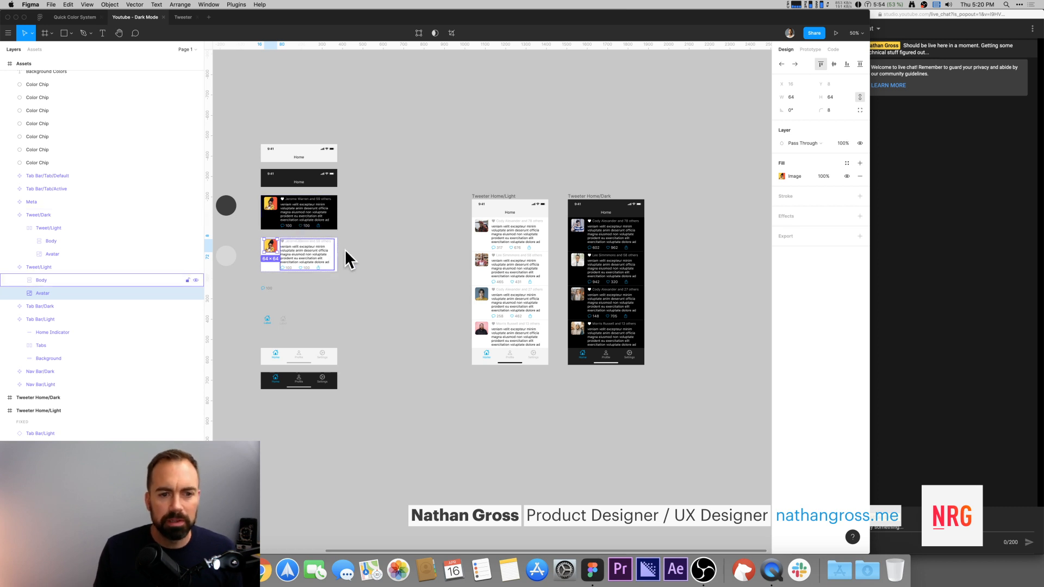
left_click(374, 252)
scroll(385, 210, "down", 3)
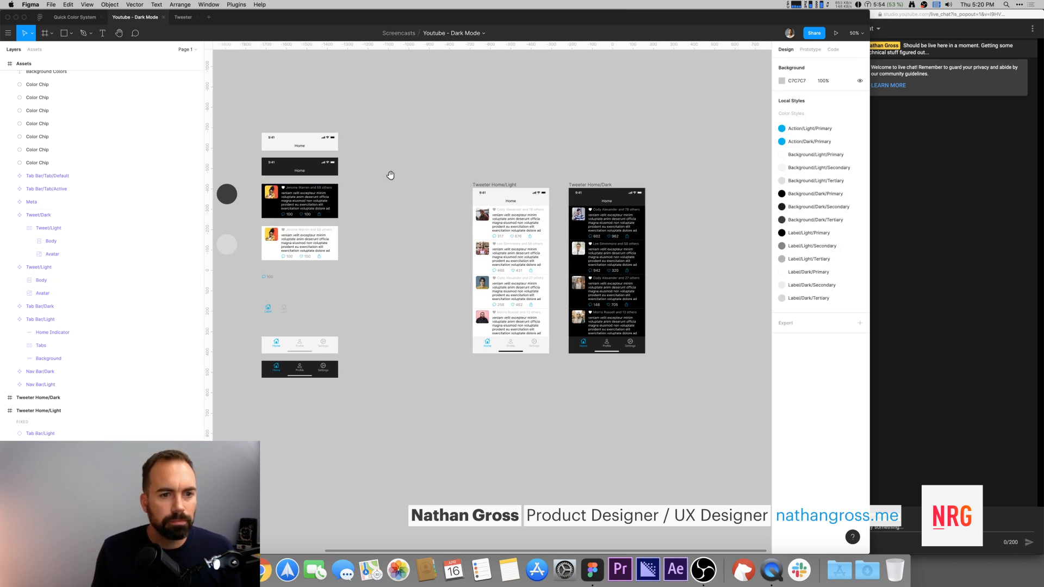
Step: Return to the Tweeter file and add an iPhone 11 Pro / X frame (375 × 812) on the Exploration page
left_click(183, 17)
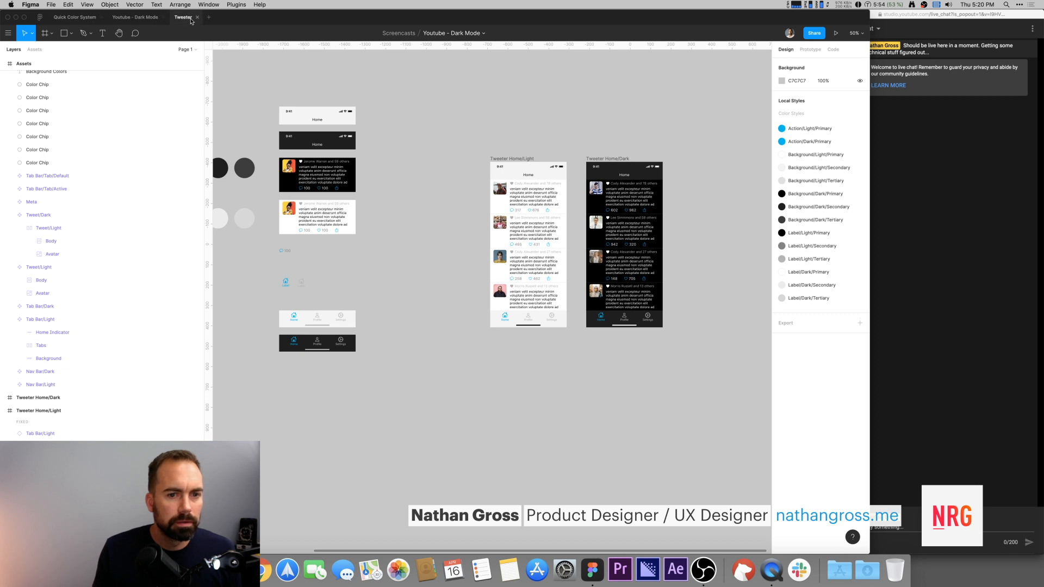
left_click(623, 127)
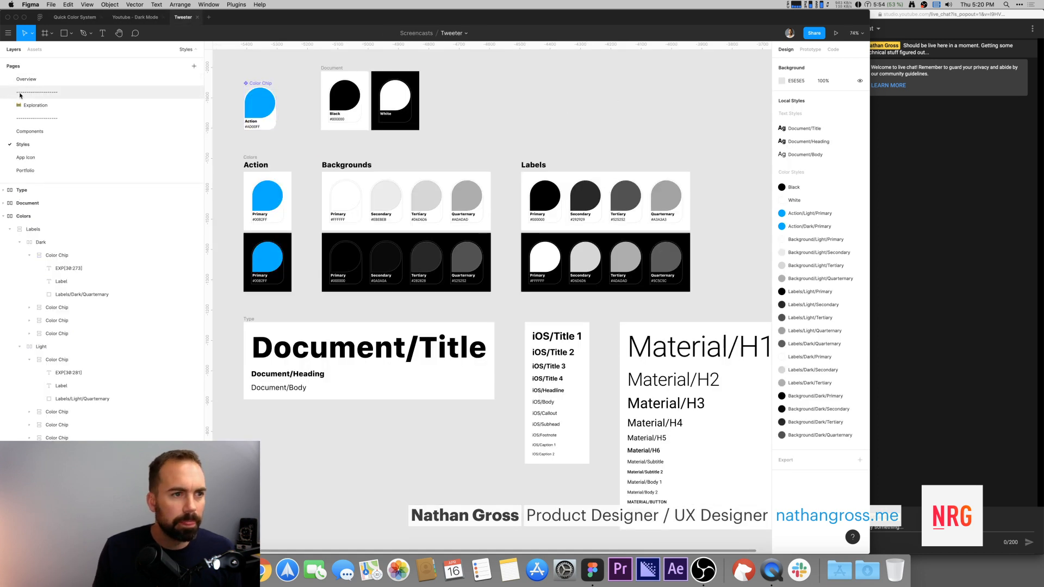
left_click(109, 105)
key("f")
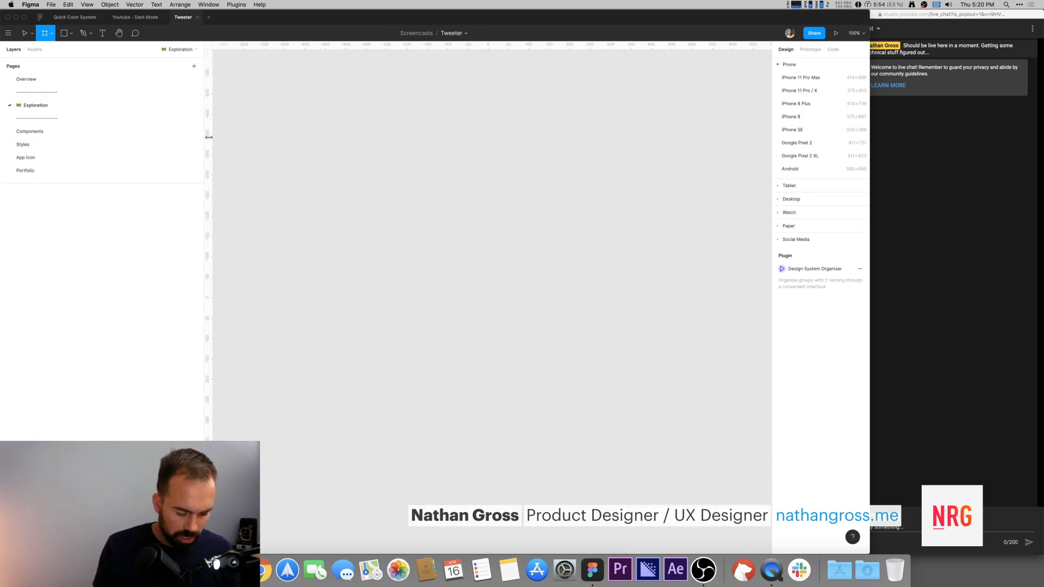
left_click(475, 223)
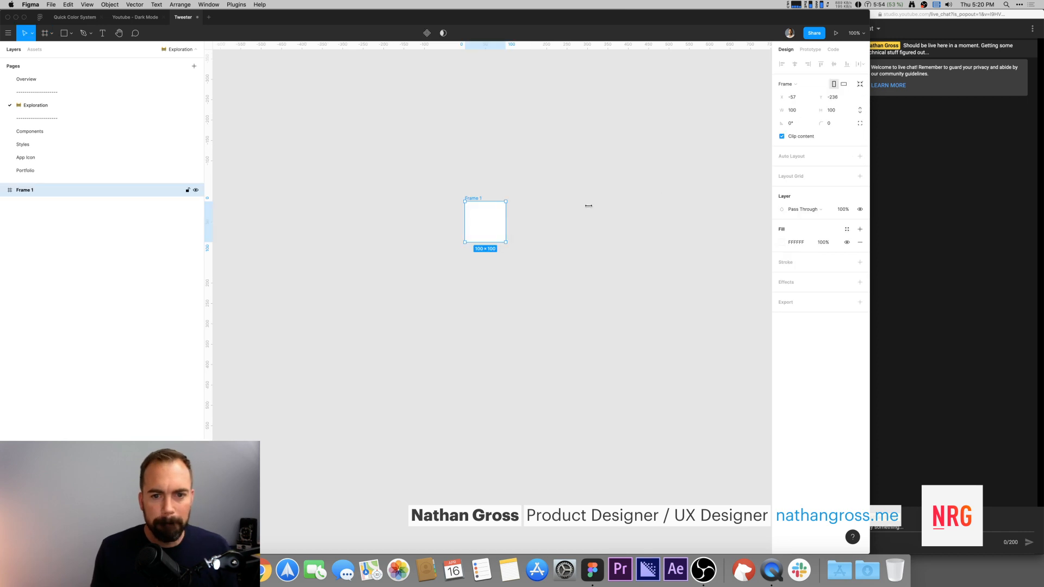
left_click(796, 85)
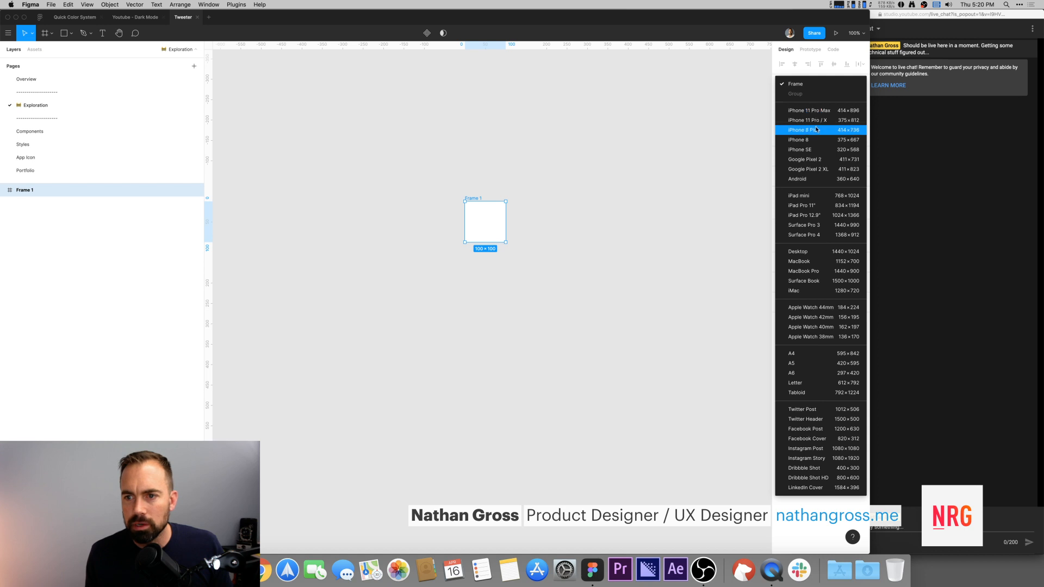
left_click(807, 120)
left_click(498, 164)
scroll(499, 164, "down", 3)
scroll(498, 164, "right", 3)
left_click(475, 237)
scroll(475, 238, "down", 1)
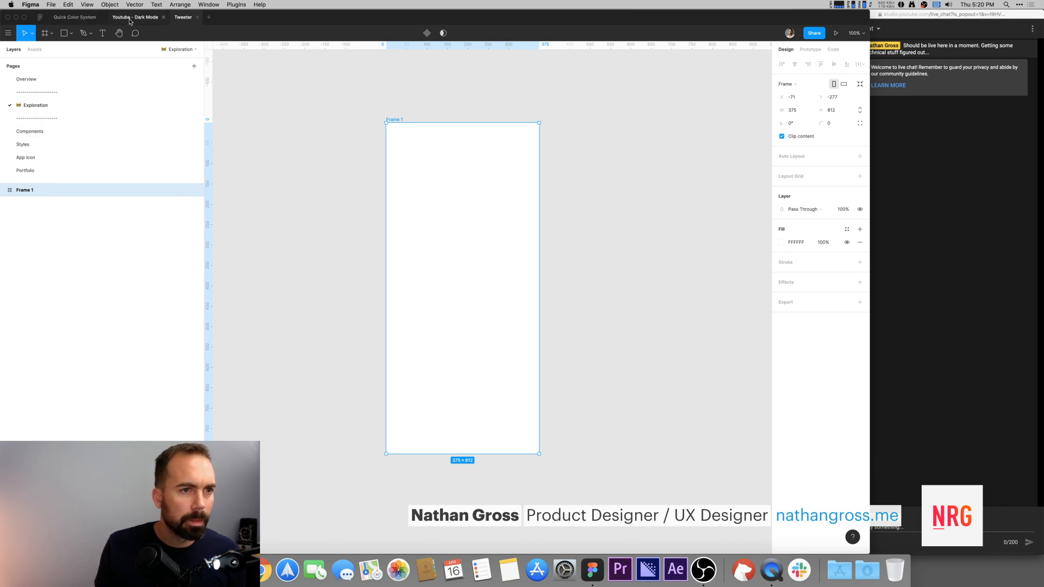
Step: Look over the Components page, then go back to the Exploration page
left_click(292, 118)
key("r")
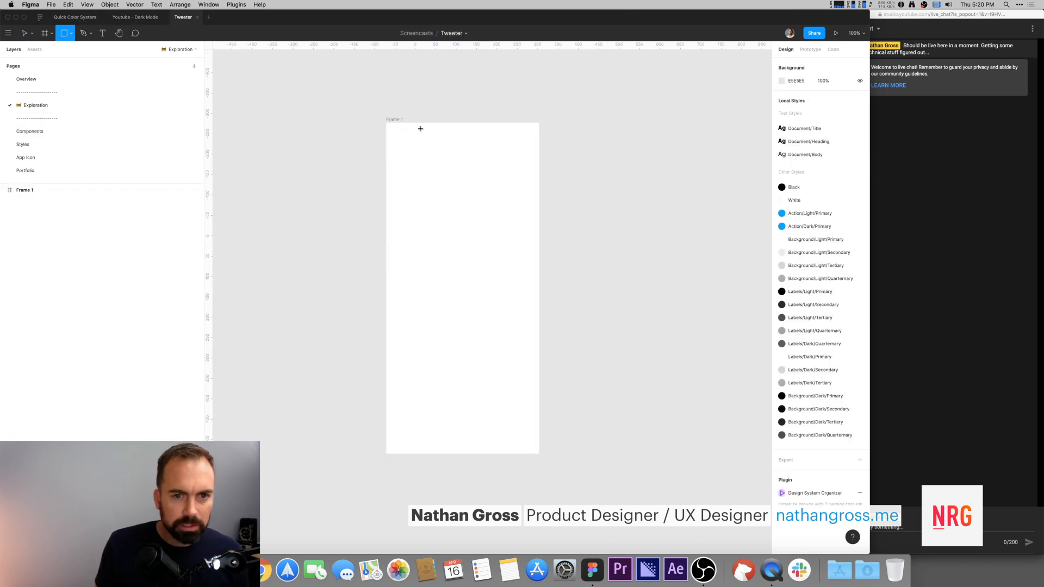
left_click(31, 134)
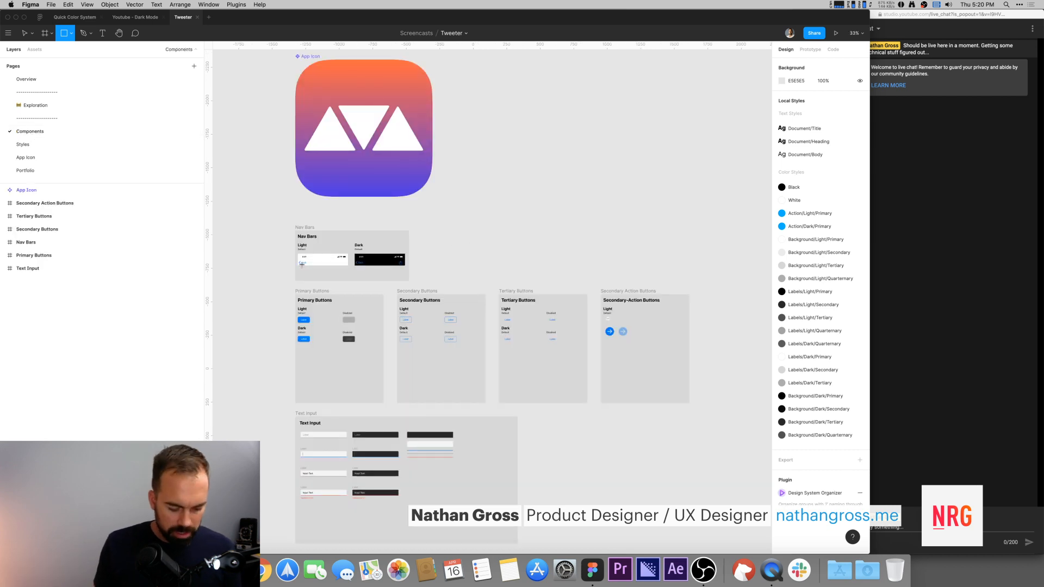
key("v")
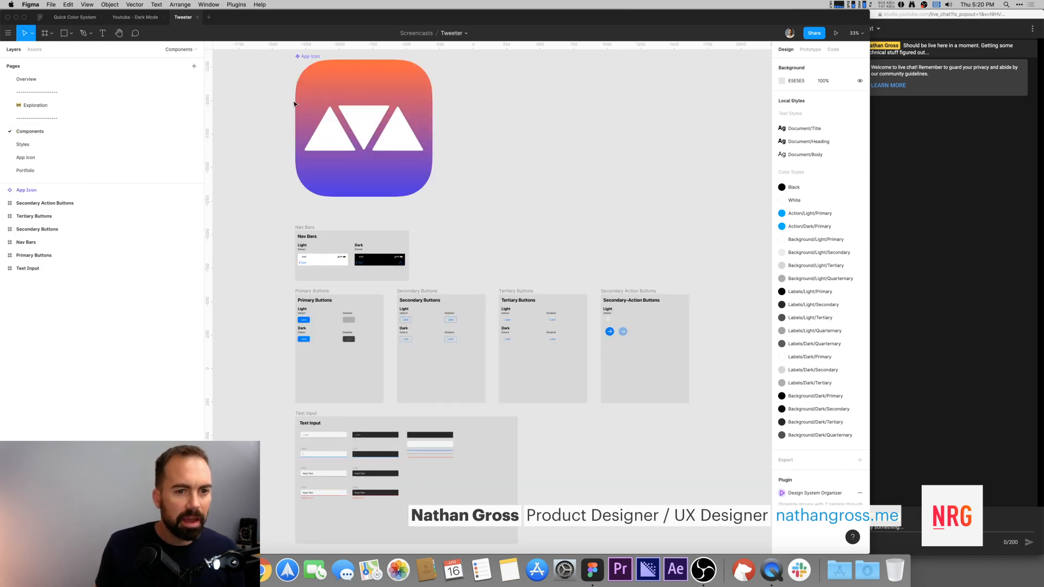
left_click(54, 107)
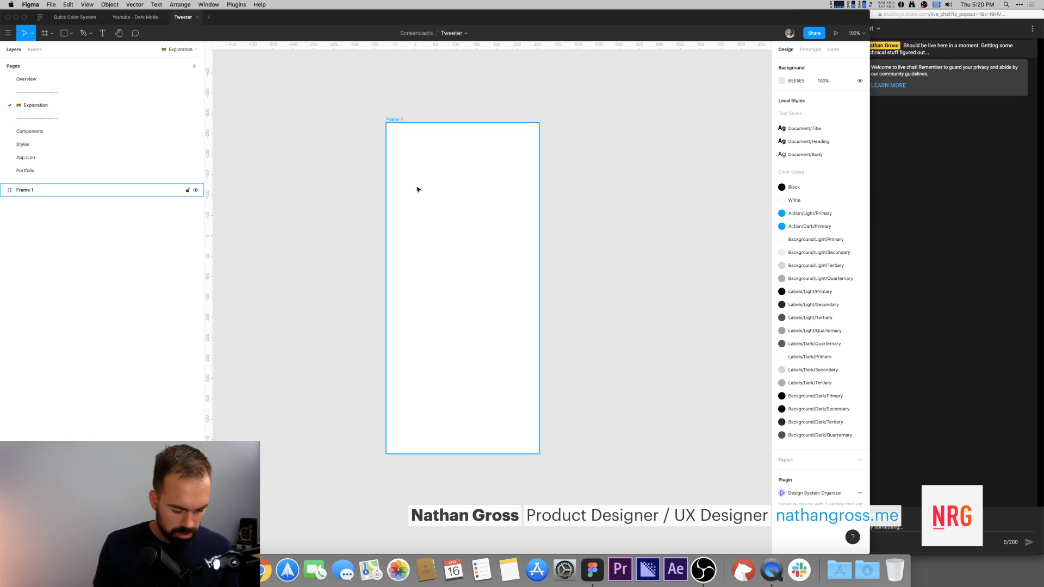
Step: Insert the light Navbar component from the assets into the top of the frame
left_click(35, 50)
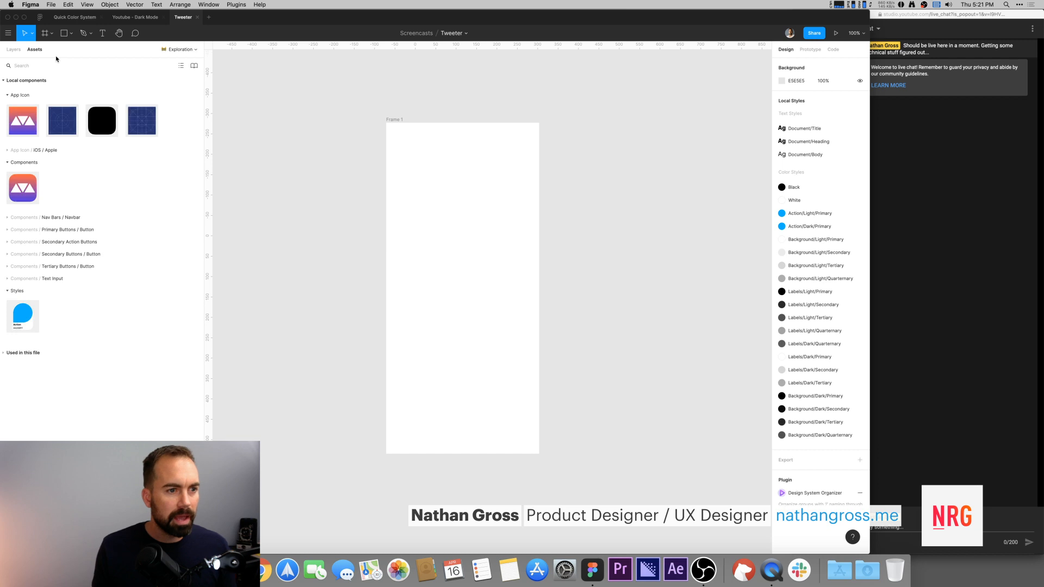
left_click(48, 217)
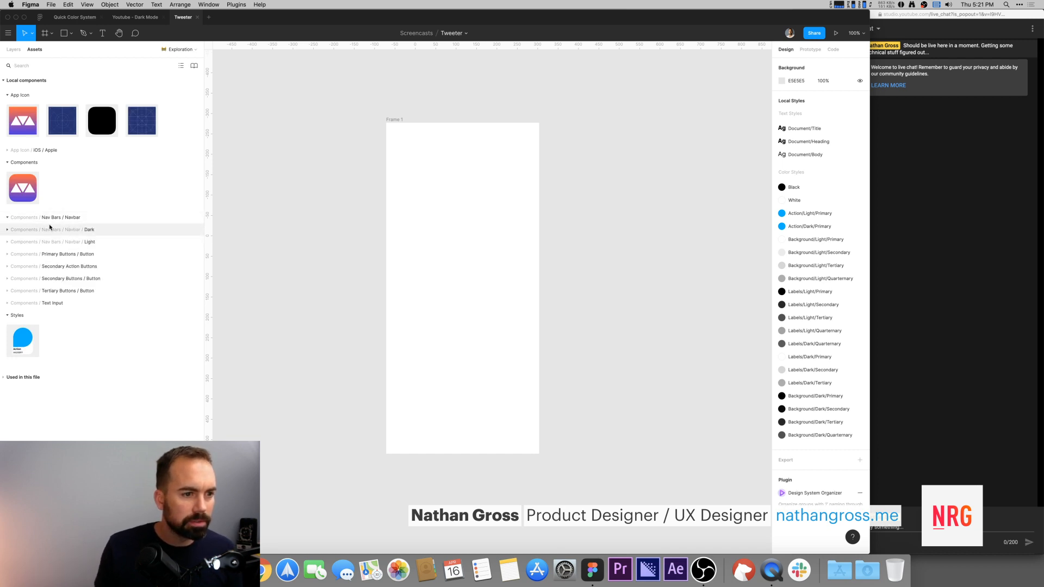
left_click(12, 231)
left_click(8, 230)
left_click(8, 242)
left_click_drag(36, 259, 443, 142)
left_click(450, 105)
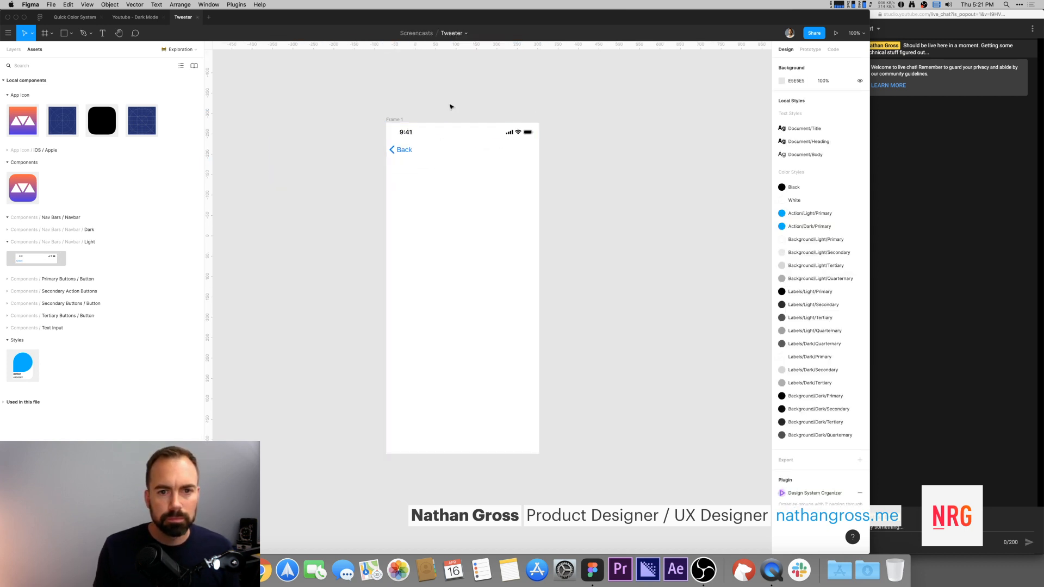
Step: Rename the frame to Home/Light
scroll(538, 117, "right", 2)
left_click(377, 119)
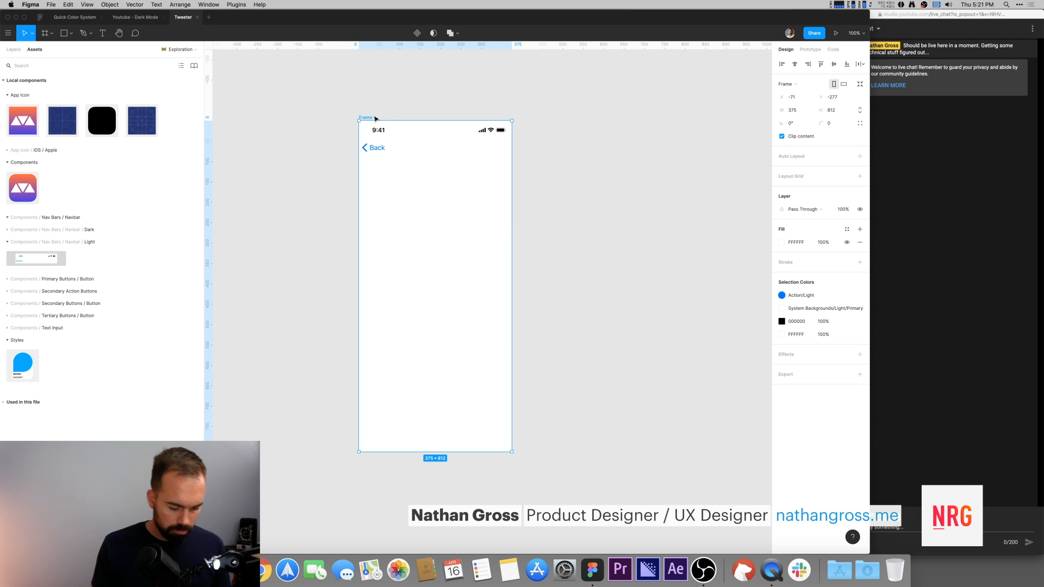
key("super+r")
type("H")
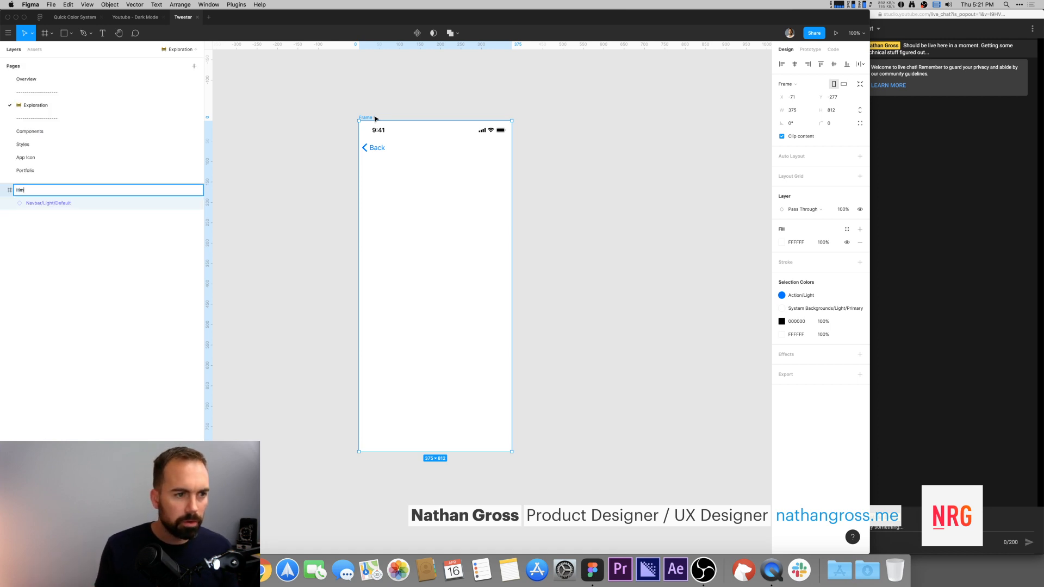
type("ome/Li")
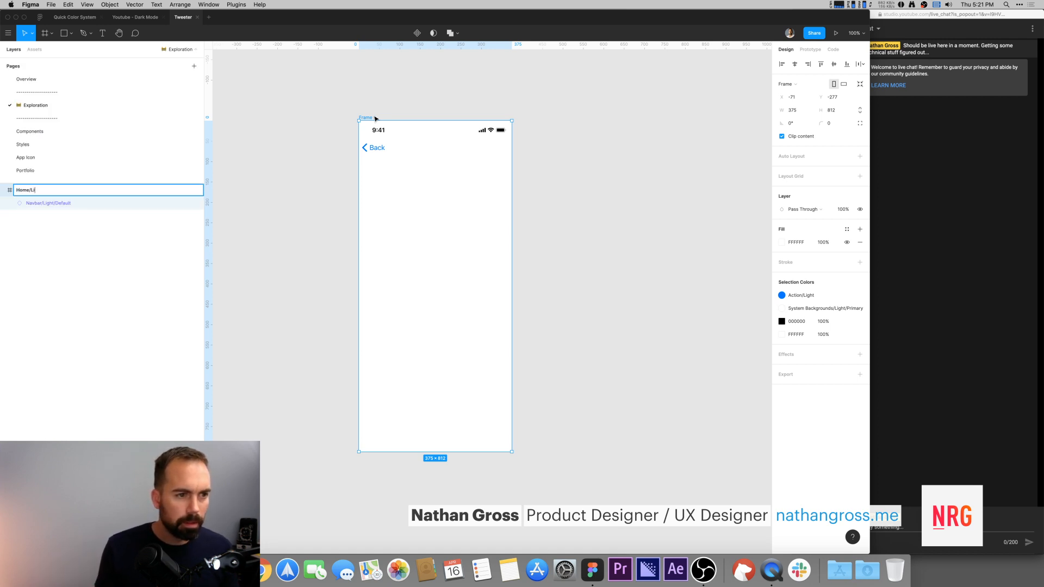
type("ght")
key("Return")
Step: In the navbar instance, show the Title layer and hide the Back button override
left_click(395, 95)
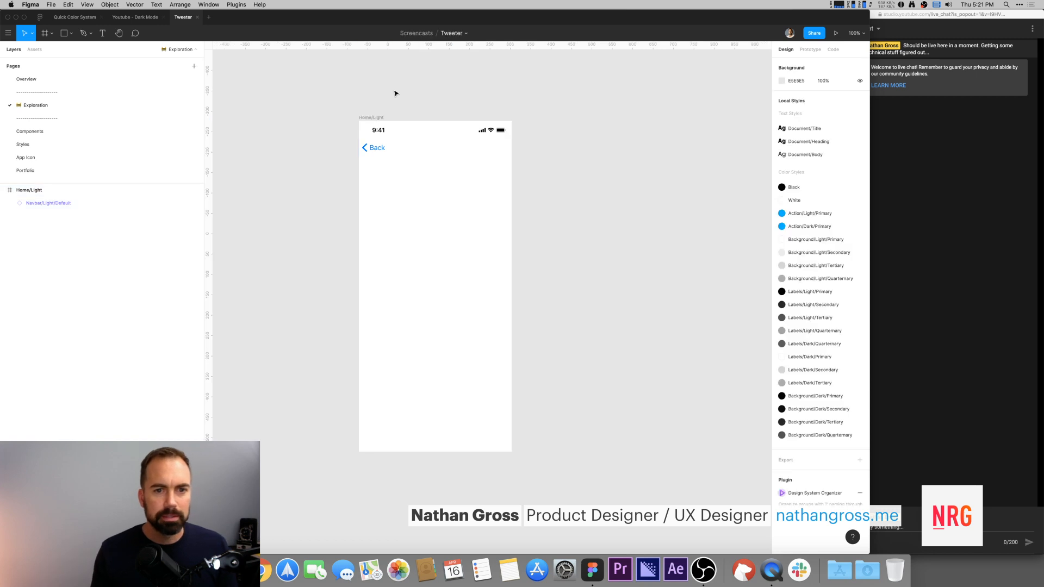
double_click(380, 152)
left_click(20, 216)
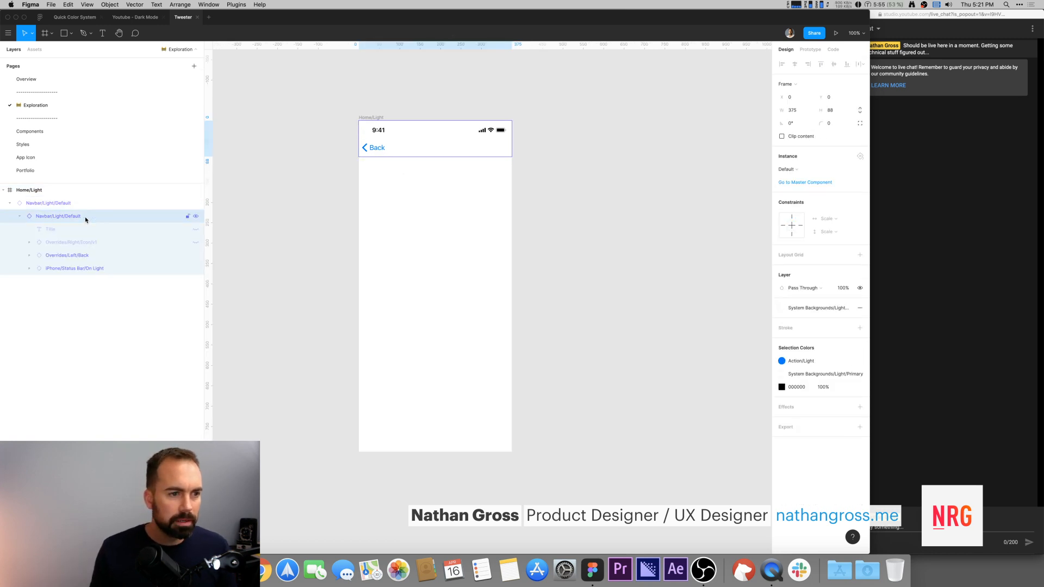
left_click(196, 229)
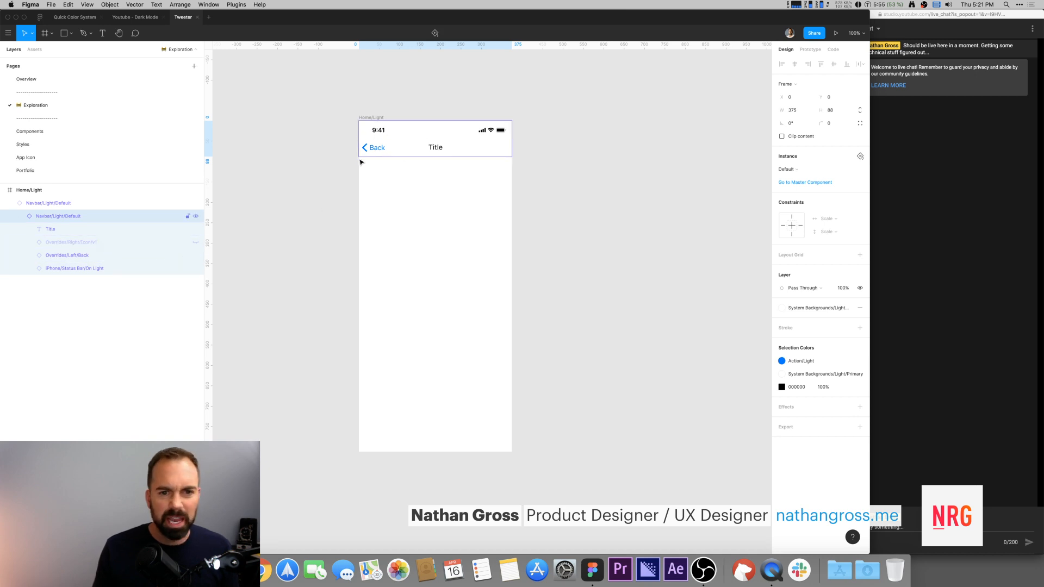
left_click(196, 256)
Step: Change the navbar title text to Tweeter
left_click(435, 137)
double_click(434, 147)
double_click(434, 148)
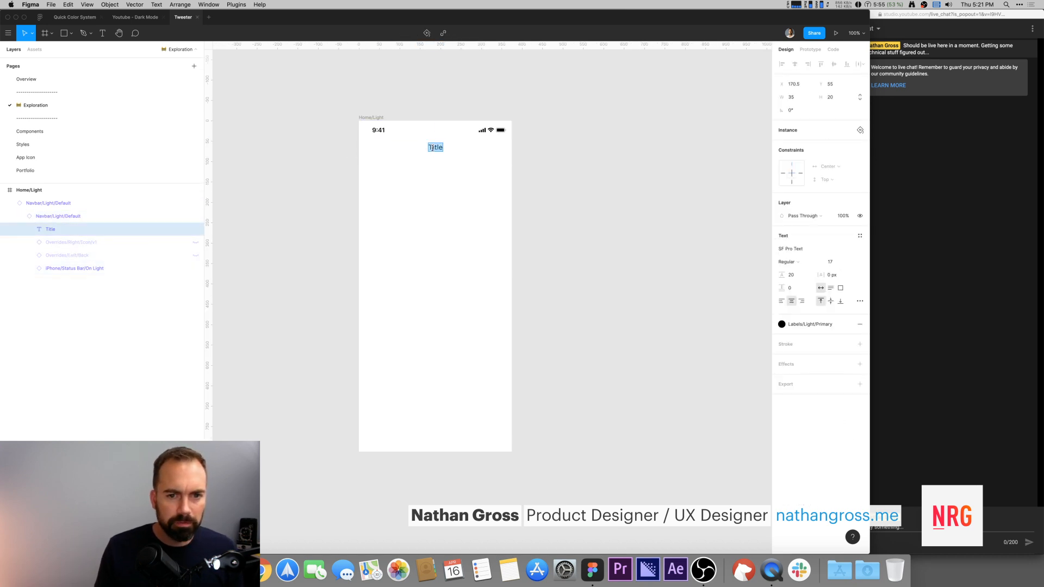
type("Tweeter")
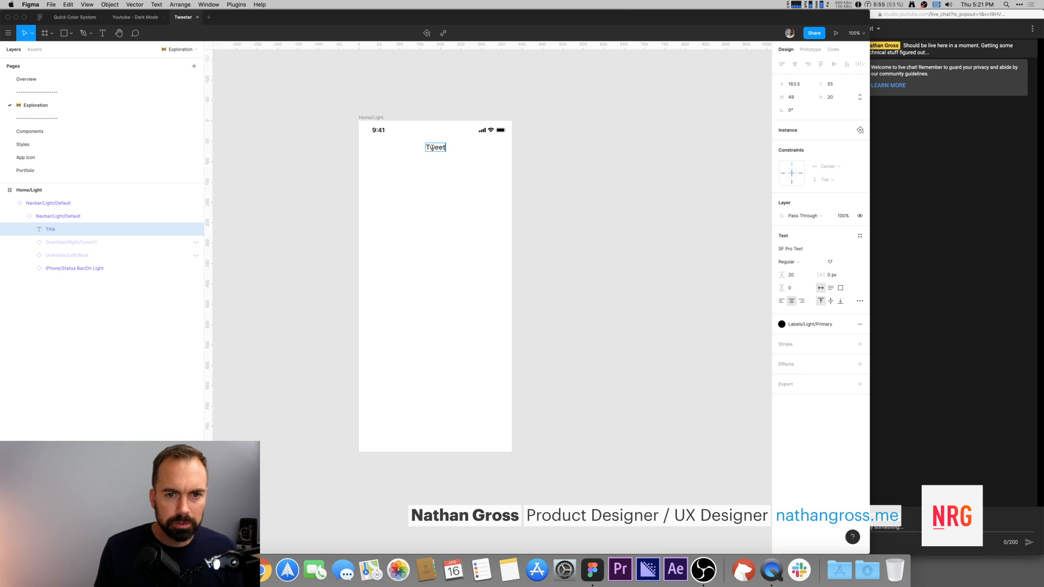
left_click(429, 96)
left_click(540, 111)
left_click_drag(565, 181, 530, 160)
key("r")
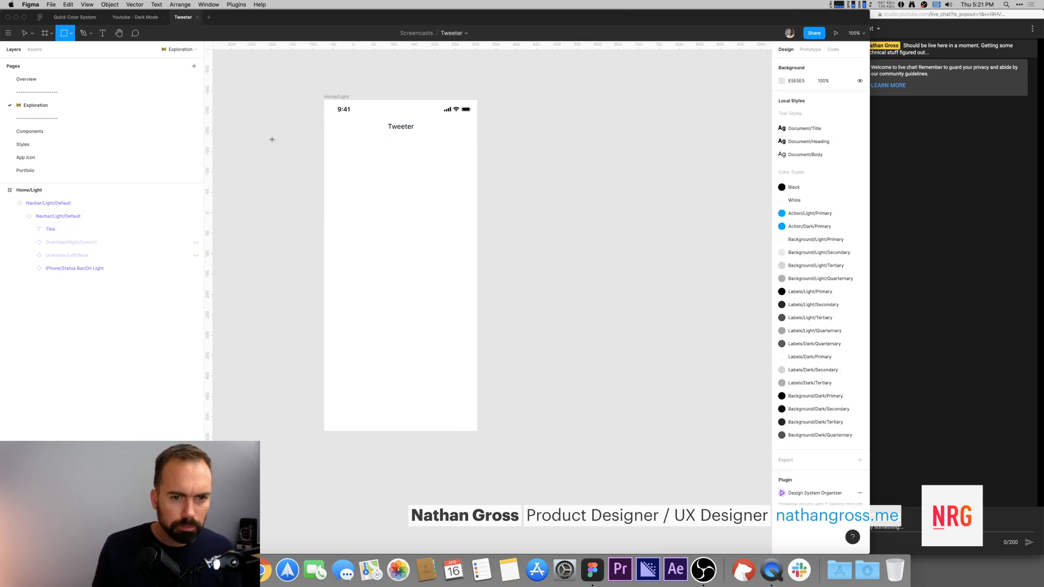
key("f")
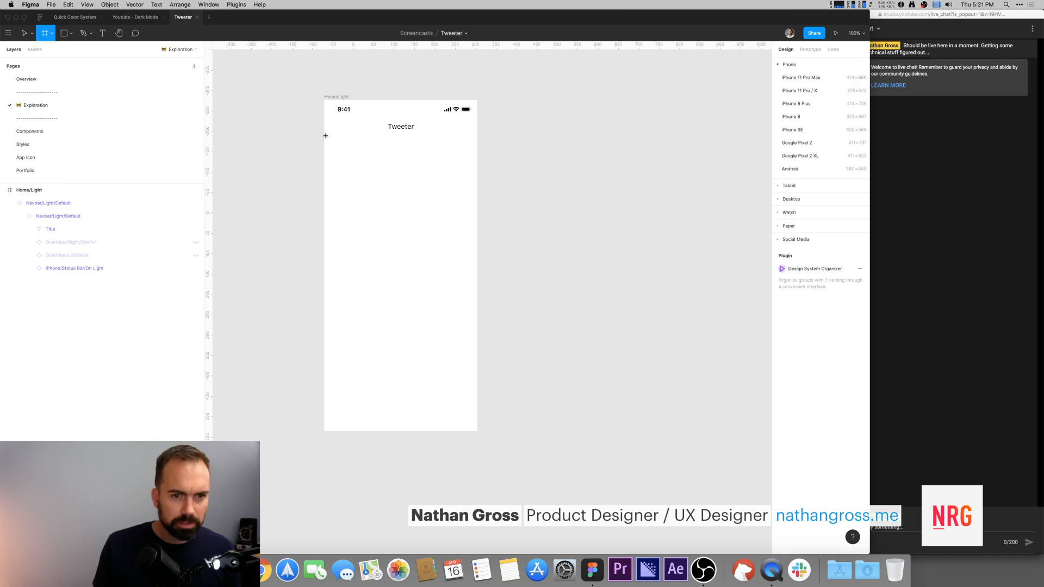
left_click_drag(324, 133, 430, 175)
key("Delete")
Step: Draw a 375-wide frame along the bottom of the Home/Light screen and set its height to 83
left_click_drag(514, 406, 480, 319)
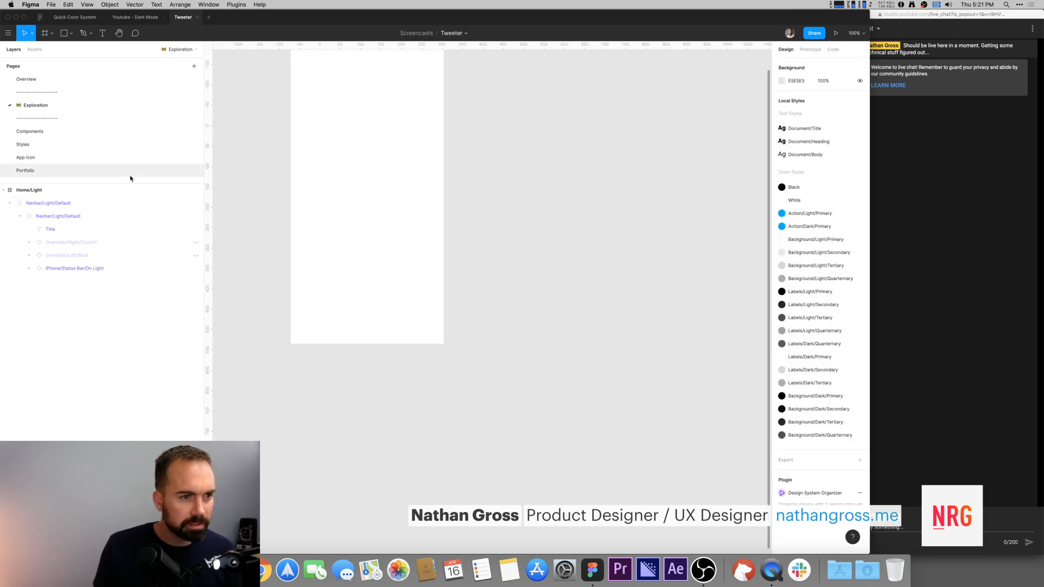
scroll(388, 310, "left", 3)
scroll(387, 310, "down", 2)
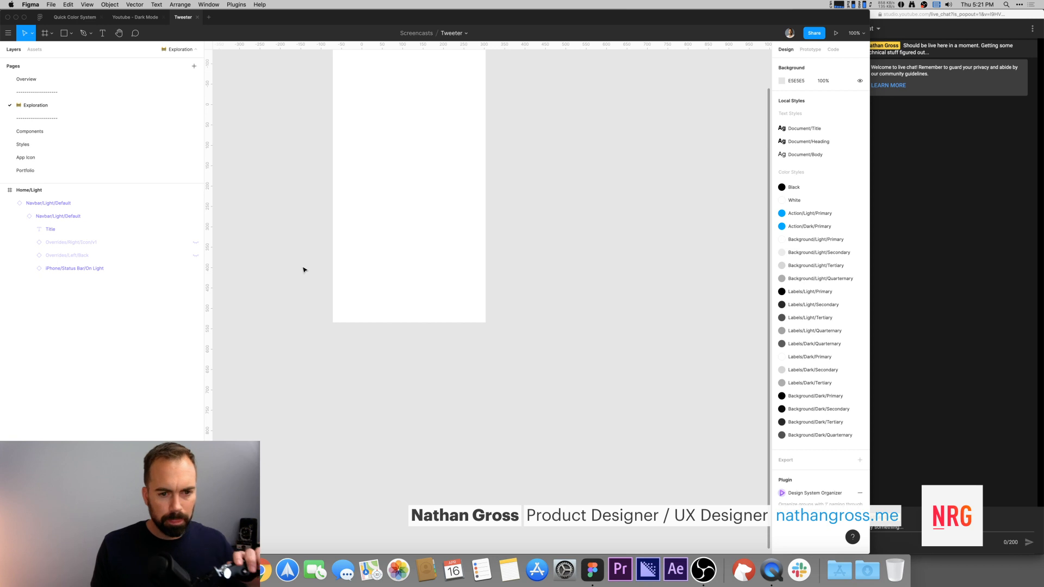
key("r")
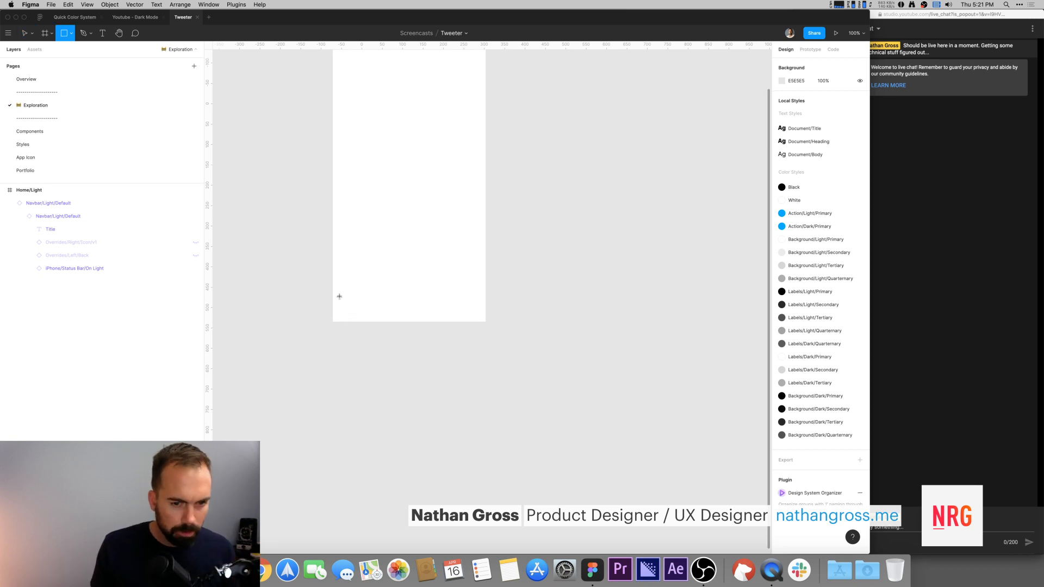
key("f")
left_click_drag(332, 292, 486, 325)
left_click(840, 115)
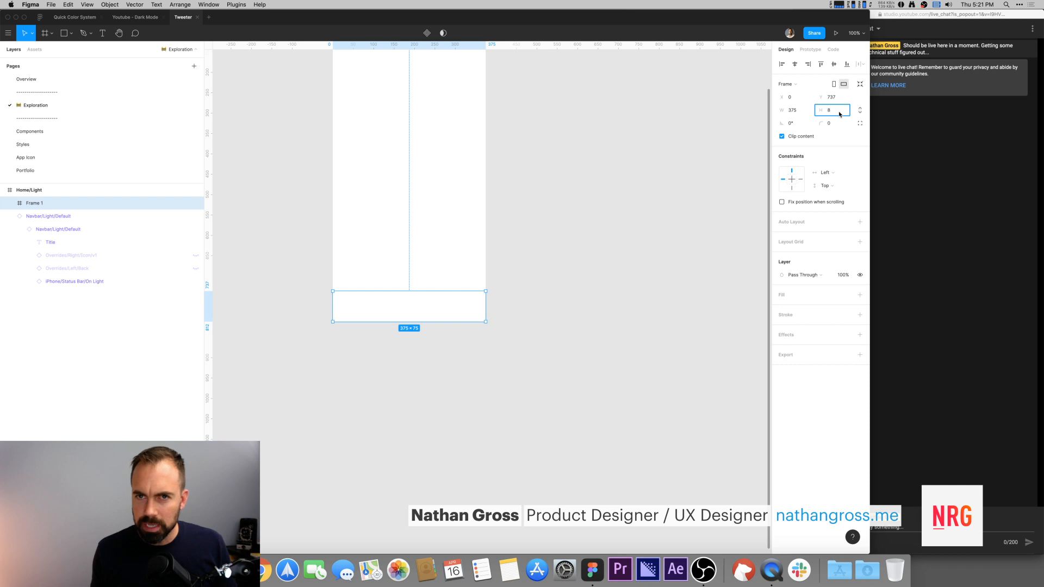
key("Return")
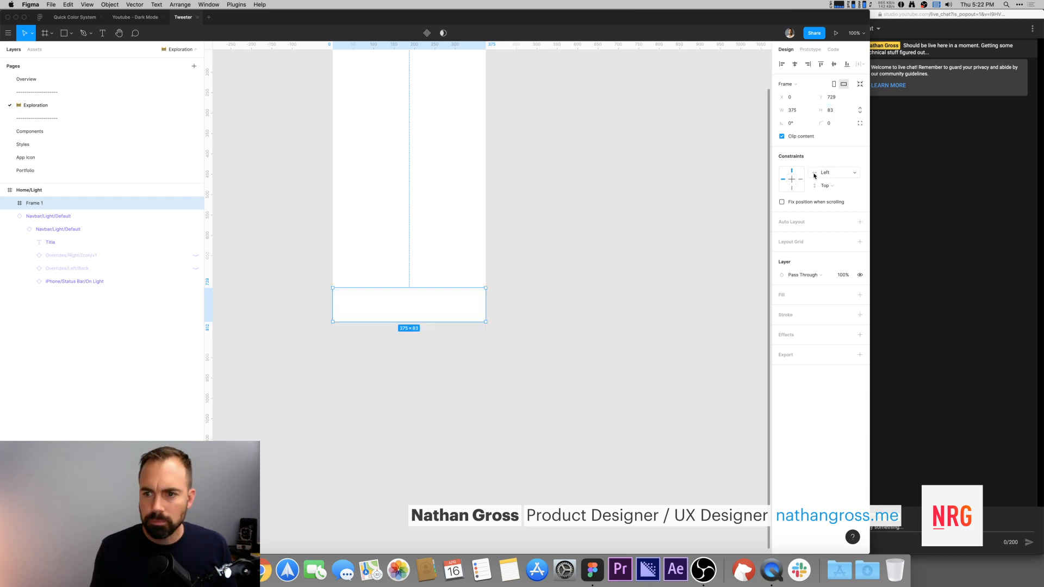
Step: Set the bottom frame's constraints to Scale horizontally and Bottom vertically
left_click(832, 186)
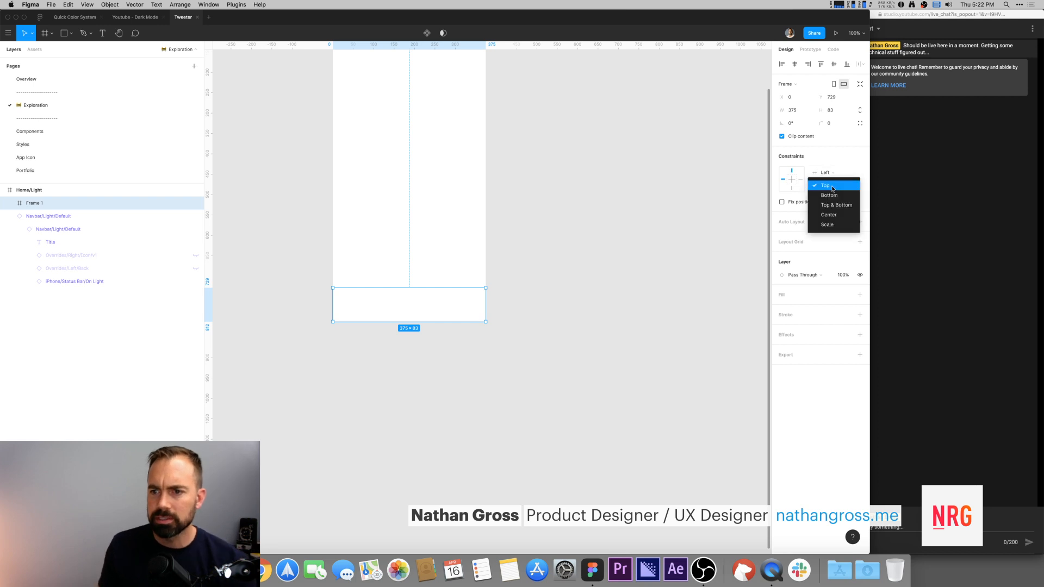
left_click(791, 189)
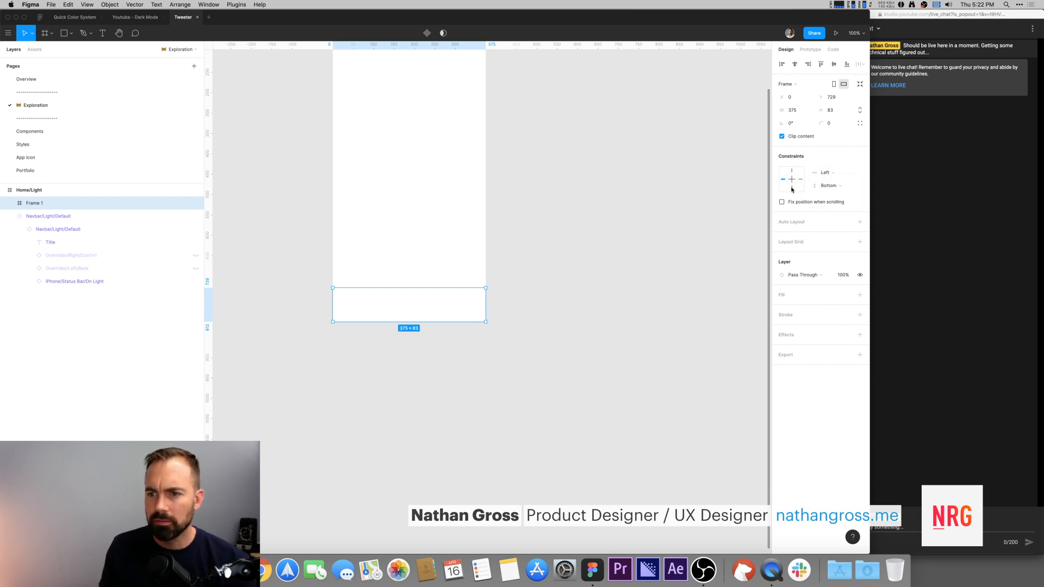
left_click(801, 179)
left_click(826, 173)
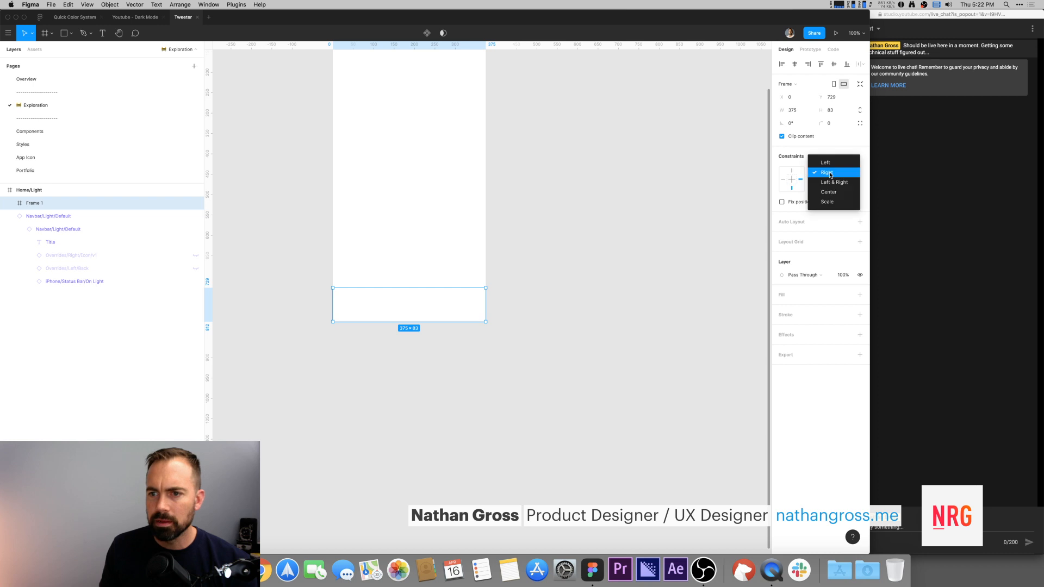
left_click(828, 202)
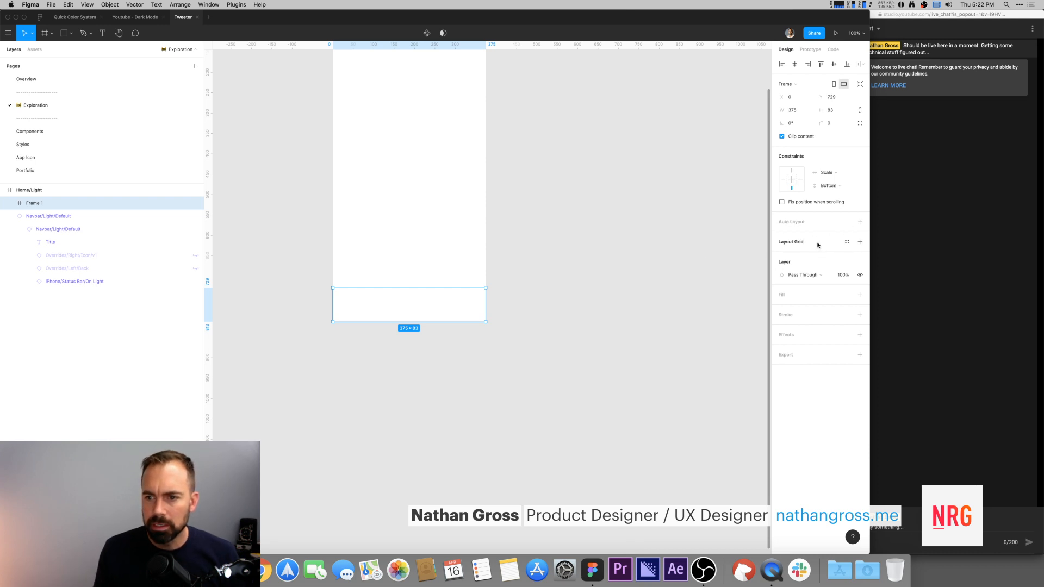
Step: Fill the bottom frame with the Background/Light/Secondary color style
left_click(463, 308)
left_click(463, 308)
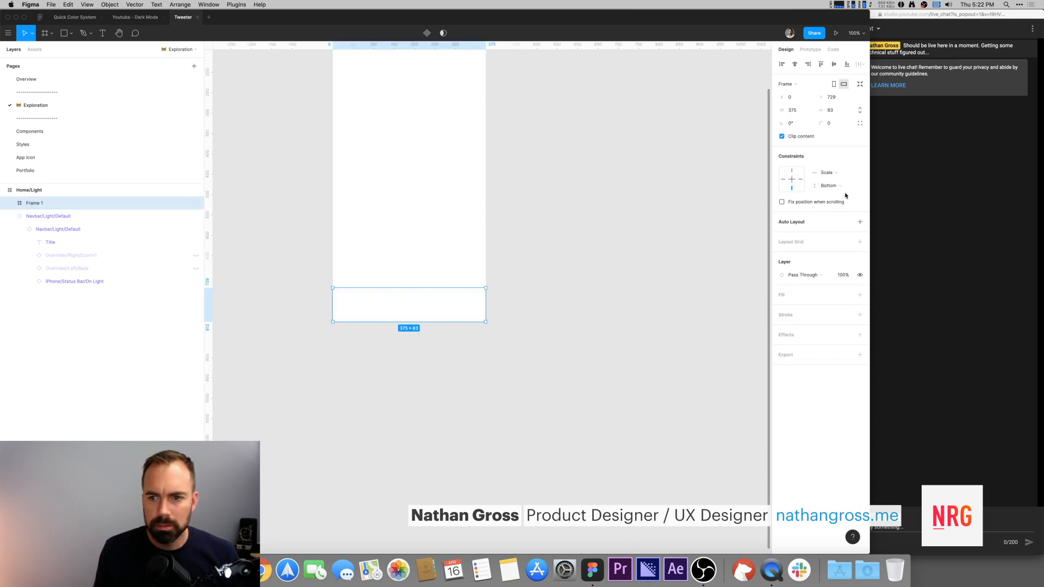
left_click(847, 295)
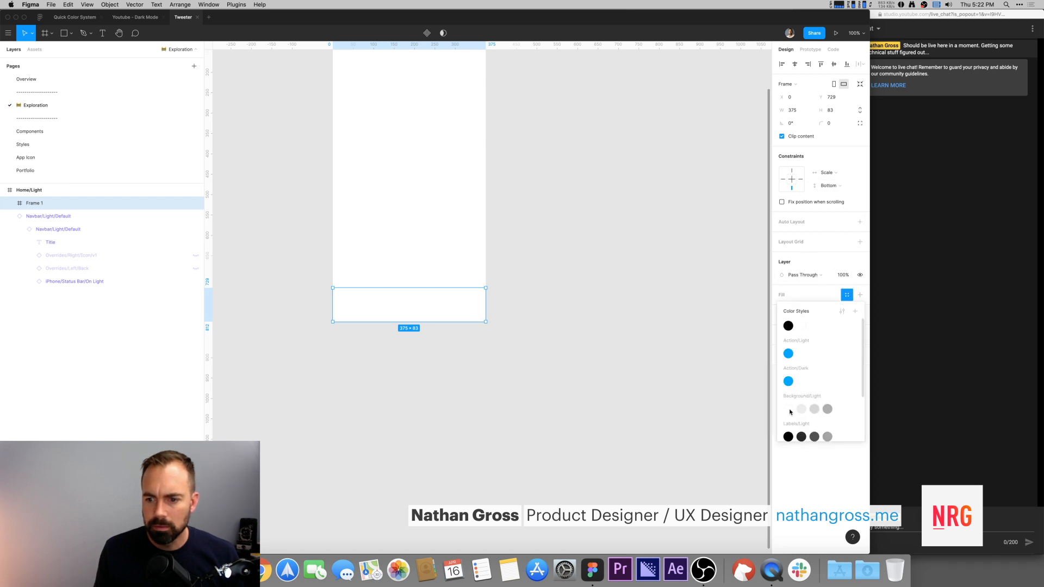
left_click(789, 410)
left_click(827, 296)
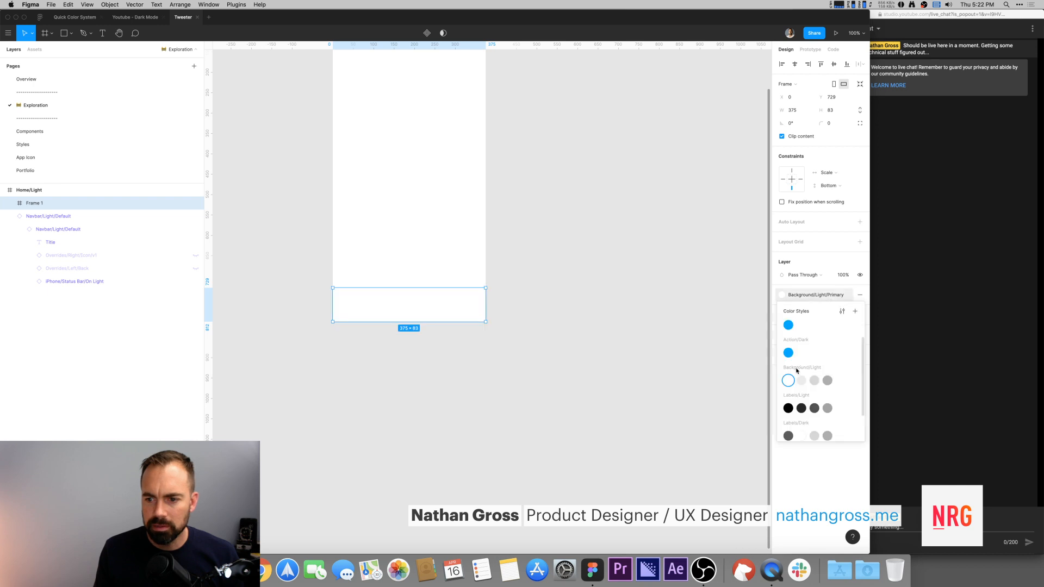
left_click(800, 383)
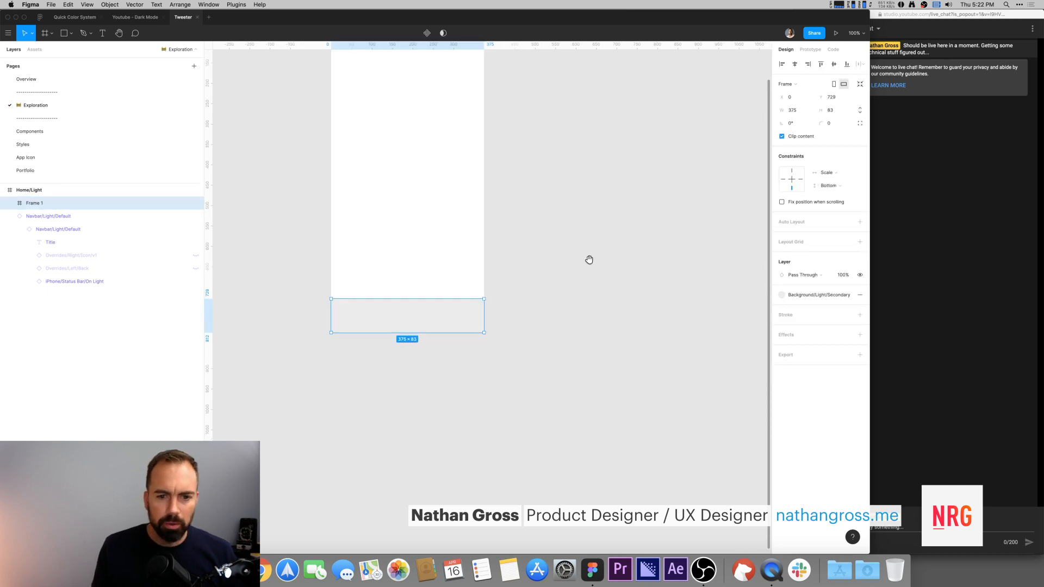
Step: Enable fixed position when scrolling for the bottom frame
scroll(590, 259, "up", 3)
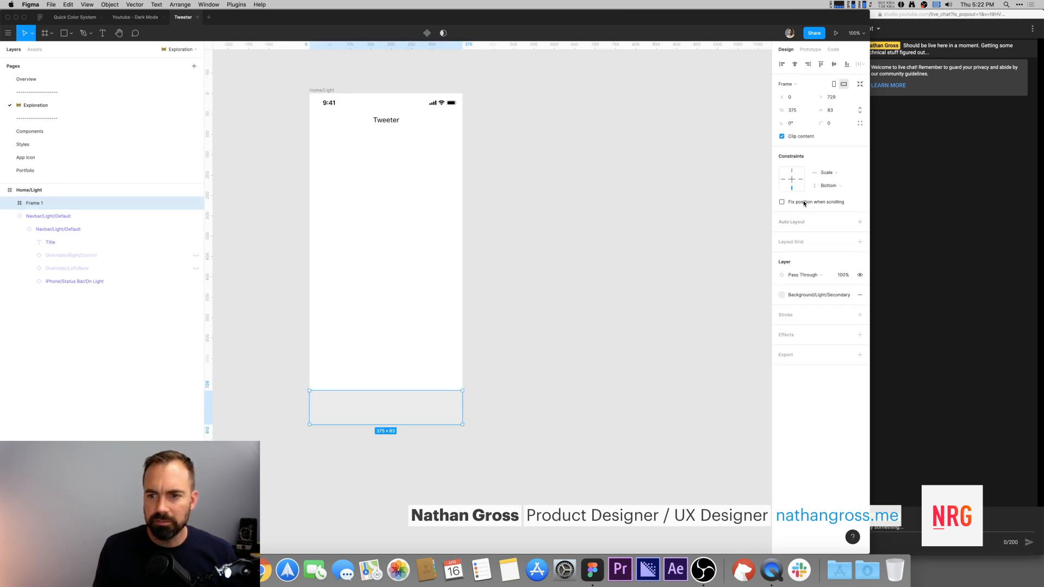
left_click(803, 203)
left_click(643, 188)
left_click(450, 324)
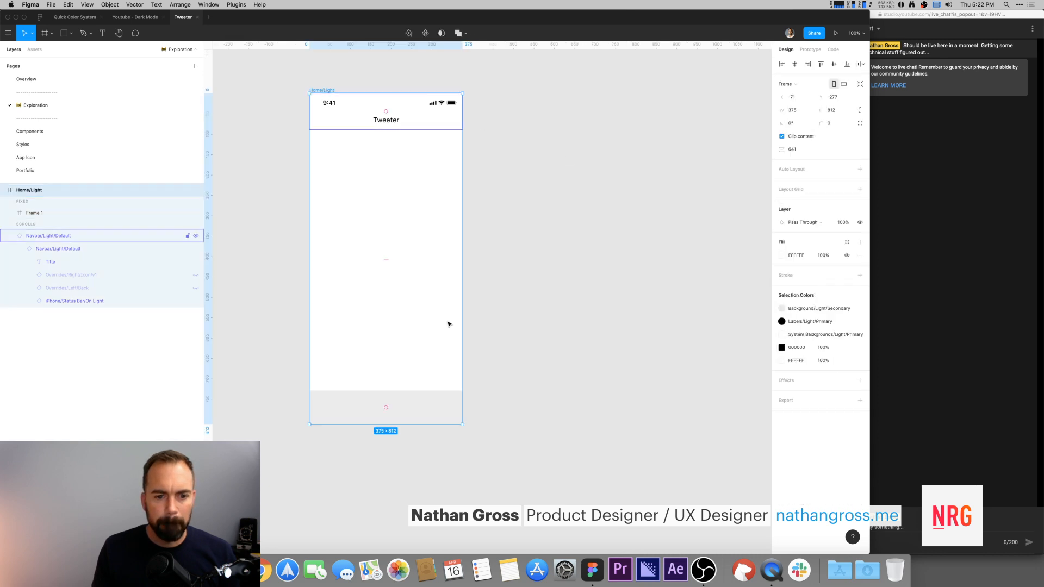
left_click(422, 414)
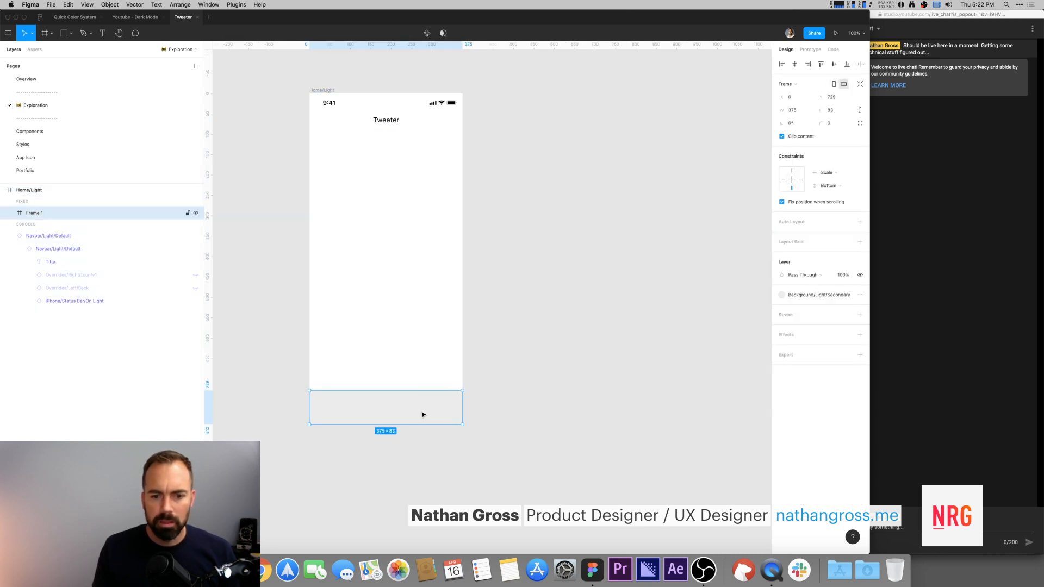
left_click(323, 95)
left_click_drag(411, 425, 411, 400)
left_click(571, 357)
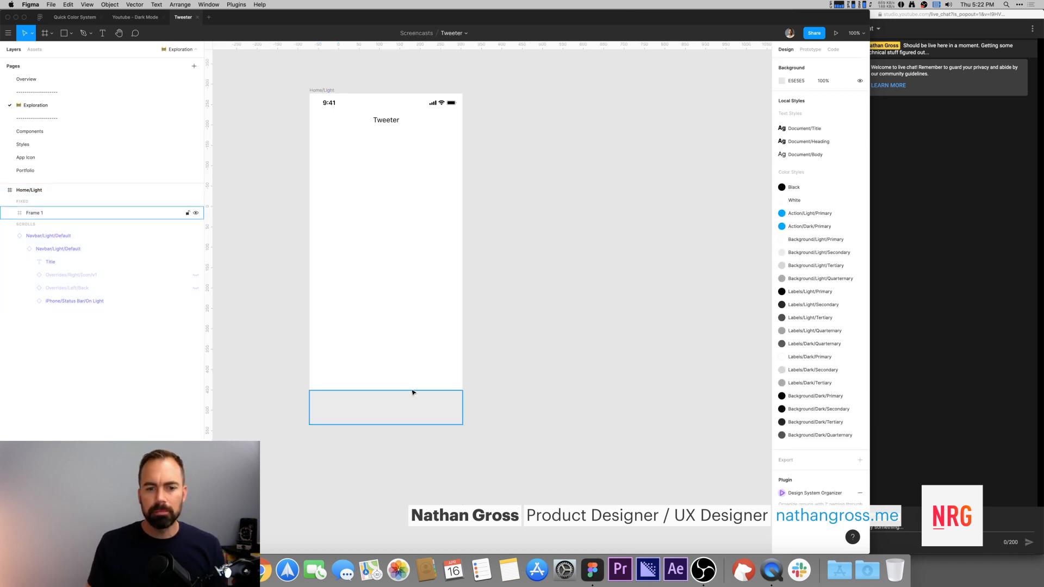
left_click(424, 393)
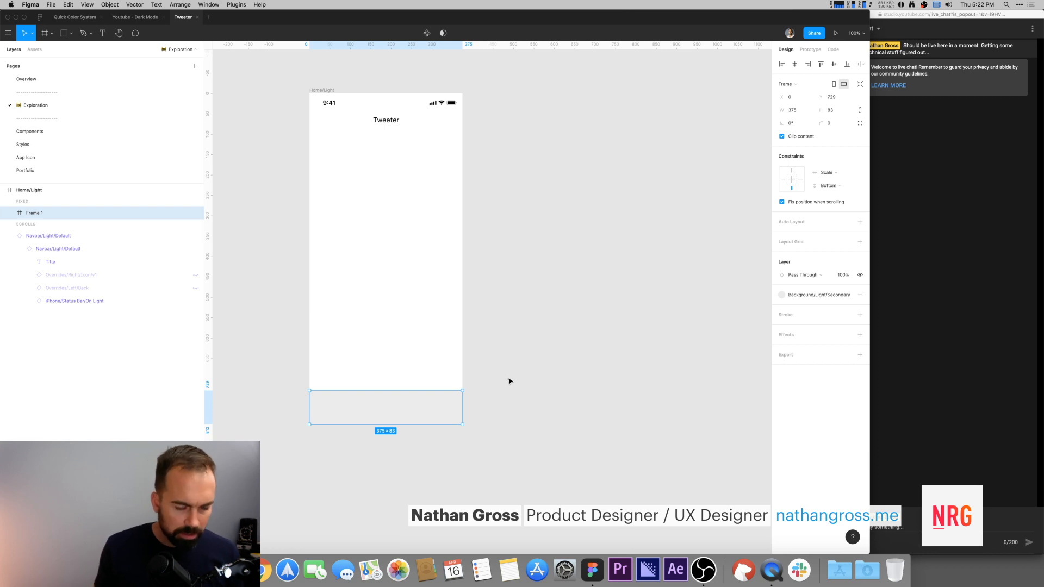
Step: Check the Youtube - Dark Mode reference file, then switch to the YouTube live stream in Safari
key("t")
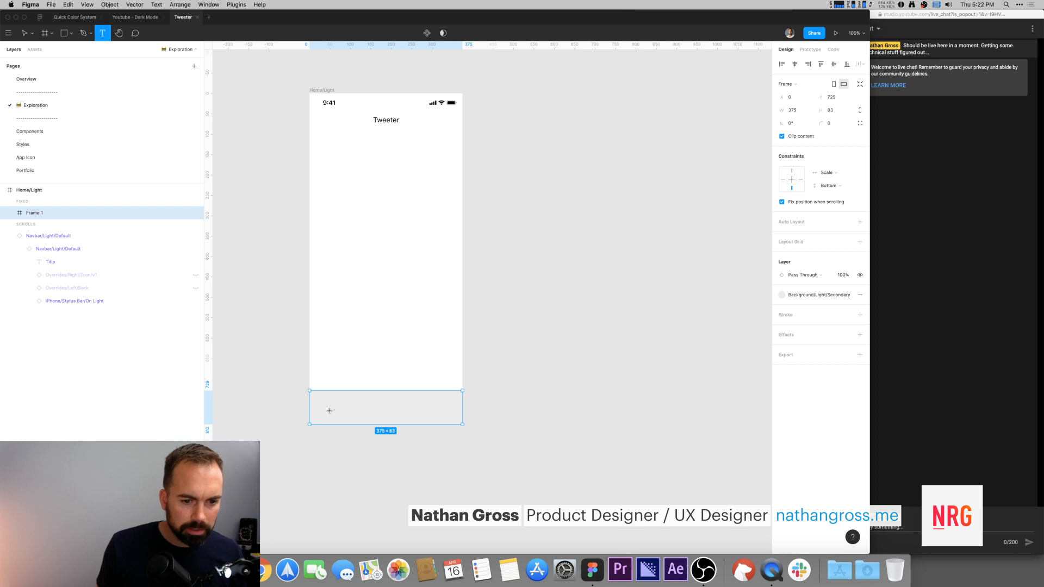
left_click(142, 17)
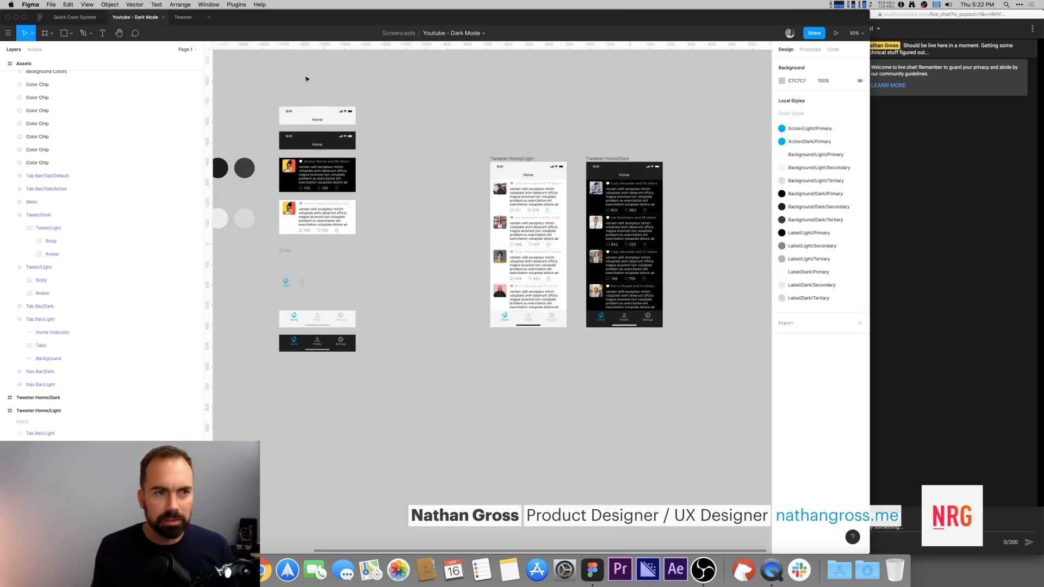
left_click(184, 18)
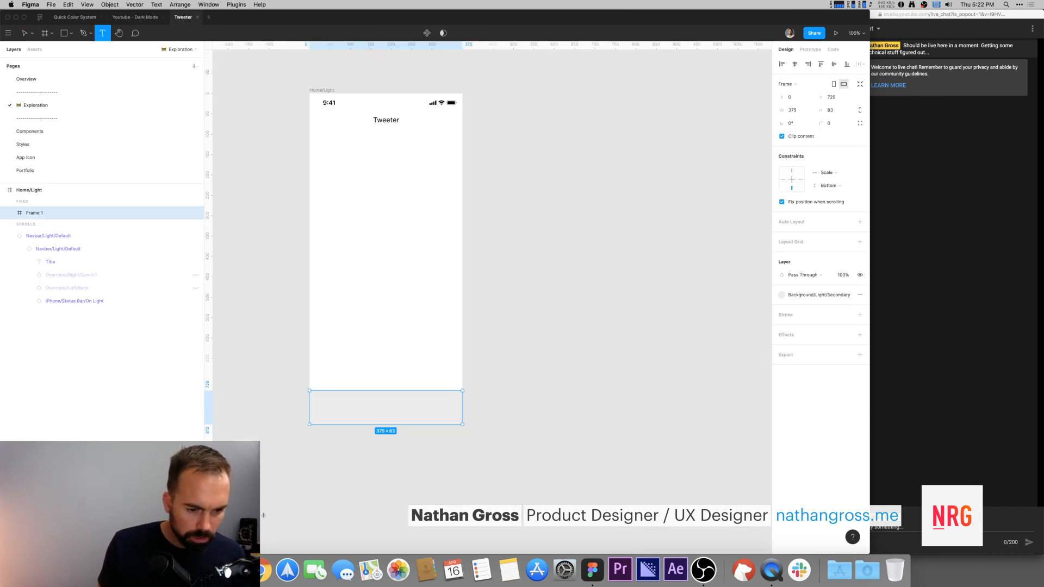
left_click(232, 570)
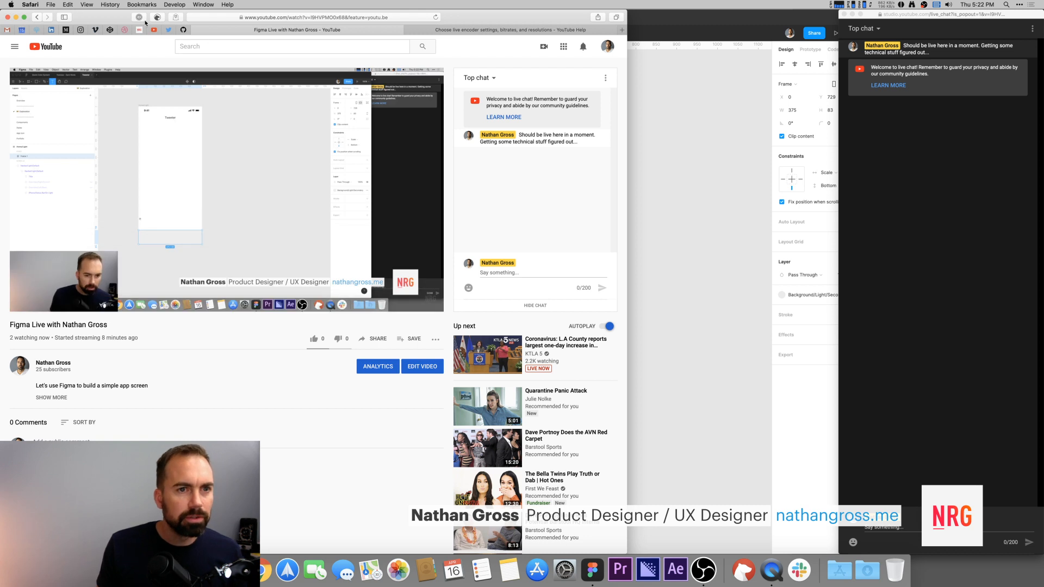
Step: Open fontawesome.com in a new browser tab, search for home, and copy the regular home icon's glyph
left_click(466, 32)
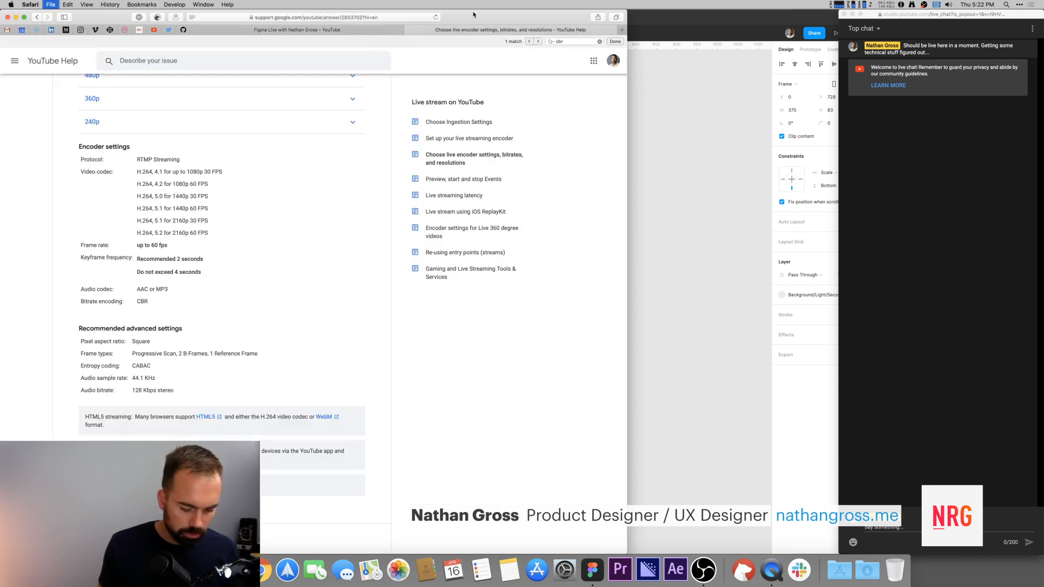
key("super+t")
type("fontawesome.com")
key("Return")
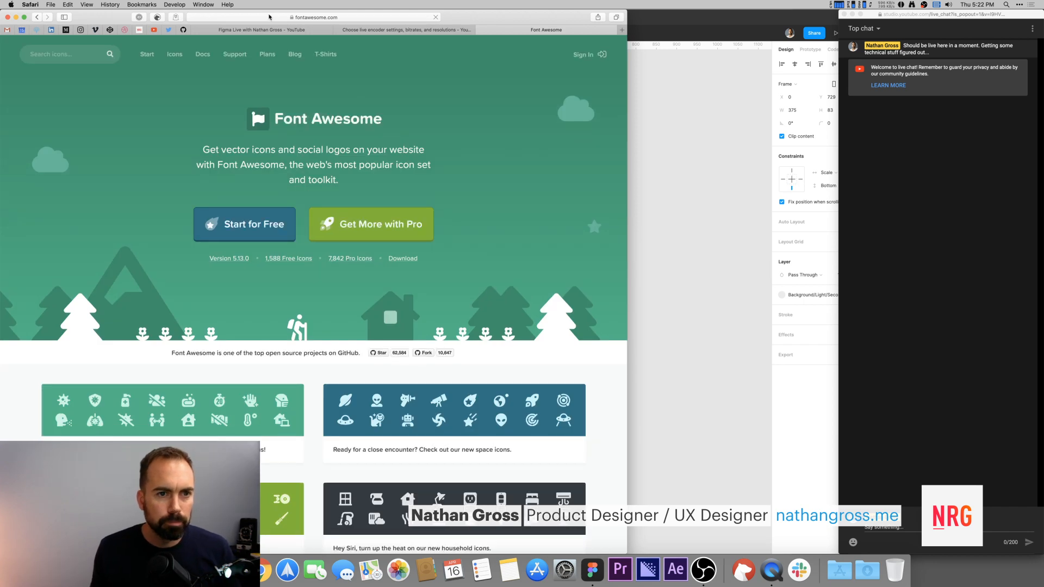
left_click(53, 50)
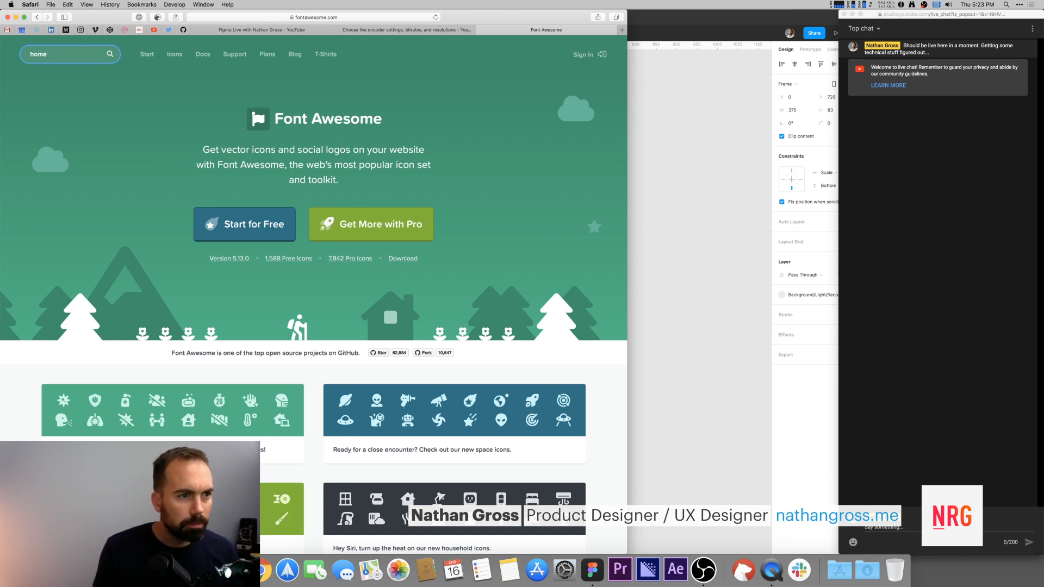
key("Return")
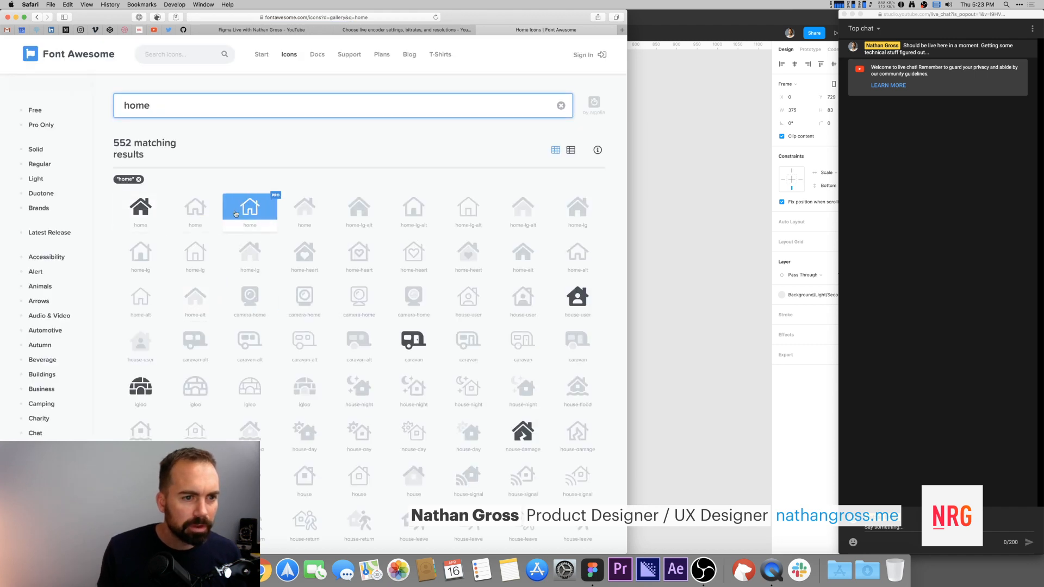
left_click(195, 208)
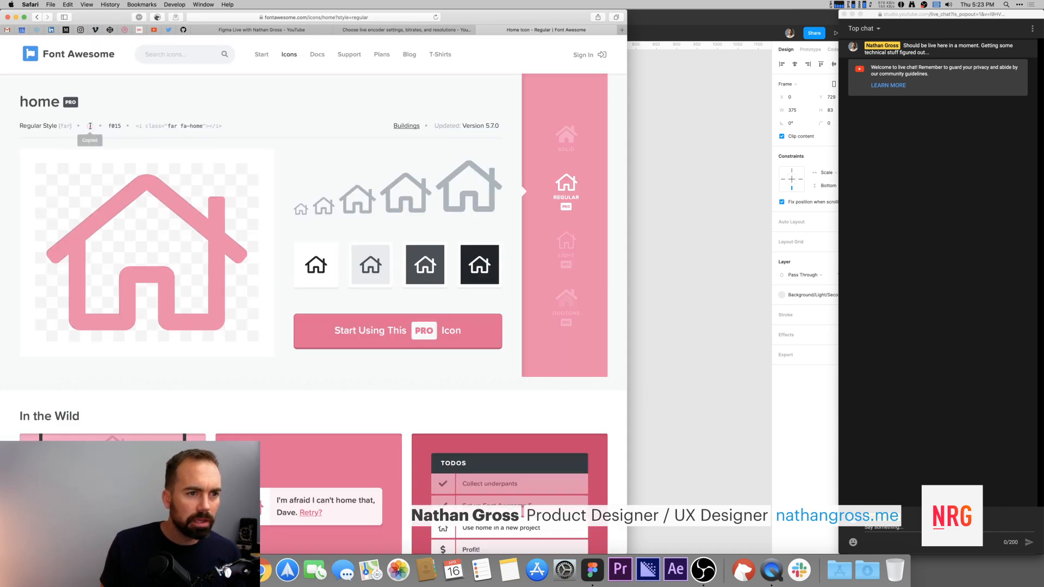
left_click(665, 166)
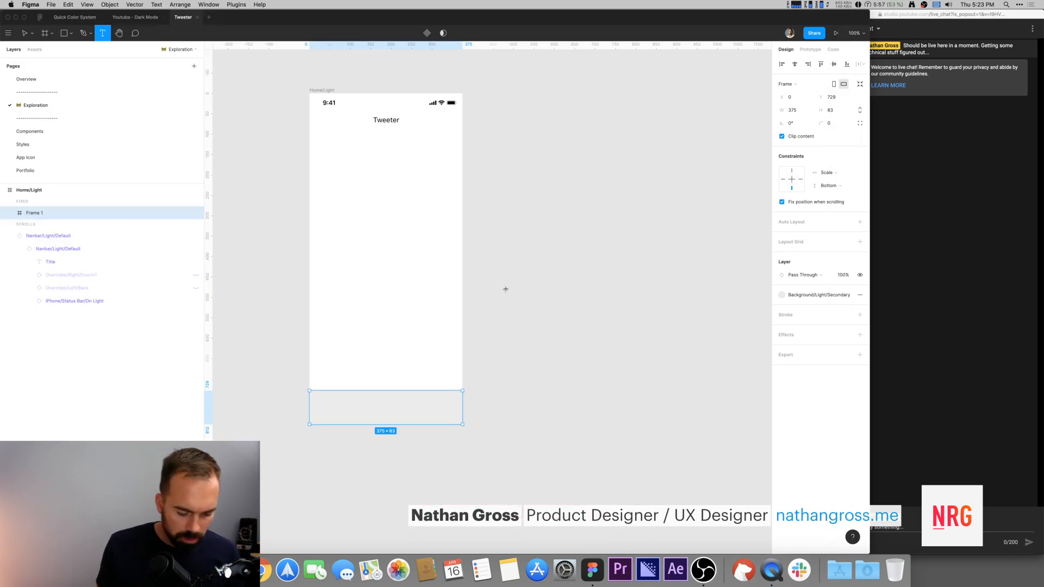
Step: Paste the home glyph as a text layer onto the Home/Light screen near its lower left
left_click(345, 284)
type("□")
key("Escape")
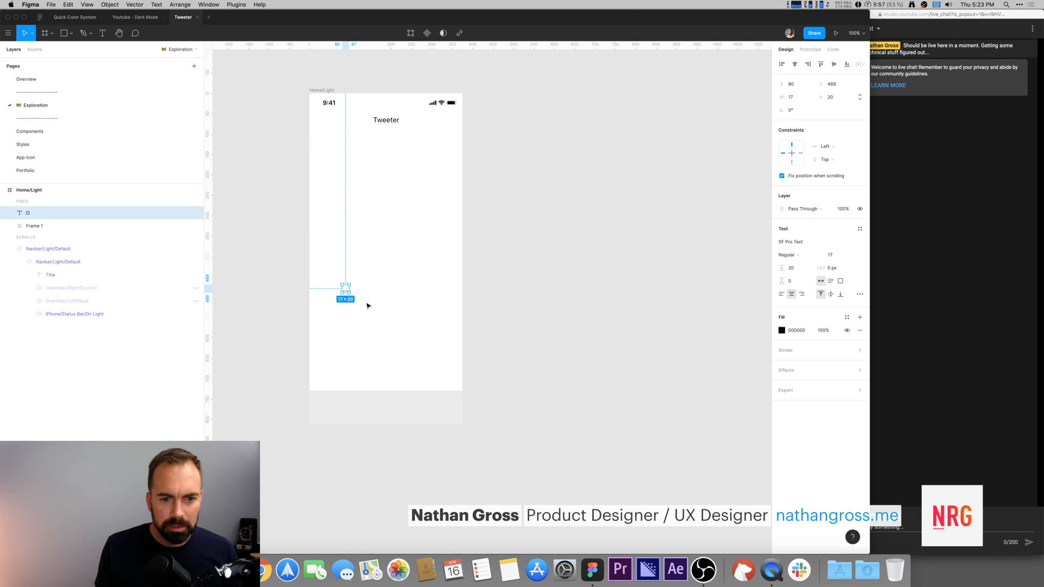
left_click(353, 293)
left_click(344, 288)
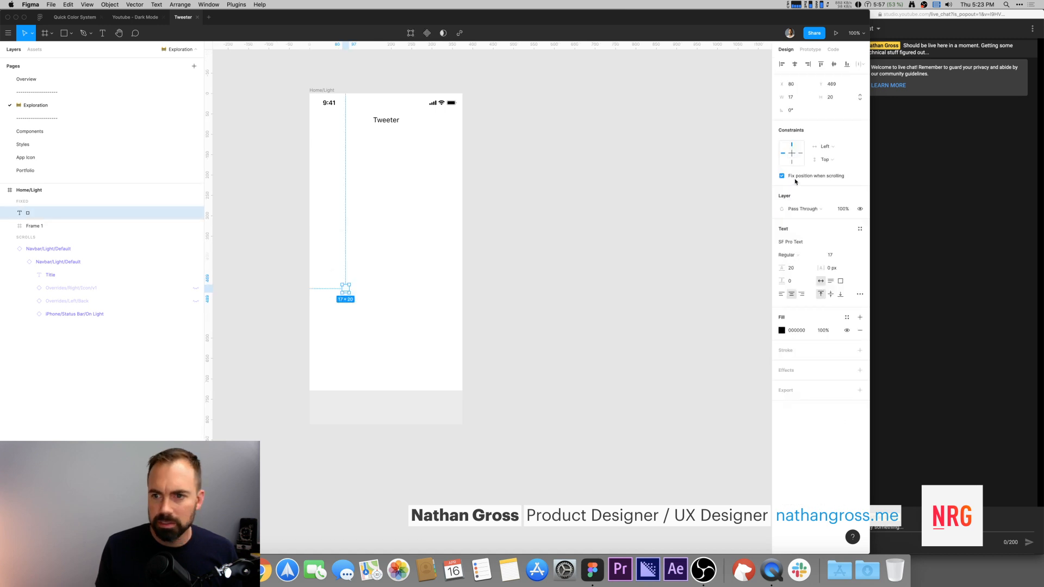
Step: Try setting the icon text's font to Font Awesome 5 Brands
left_click(815, 242)
type("Font Awesome 5 Brands")
key("Return")
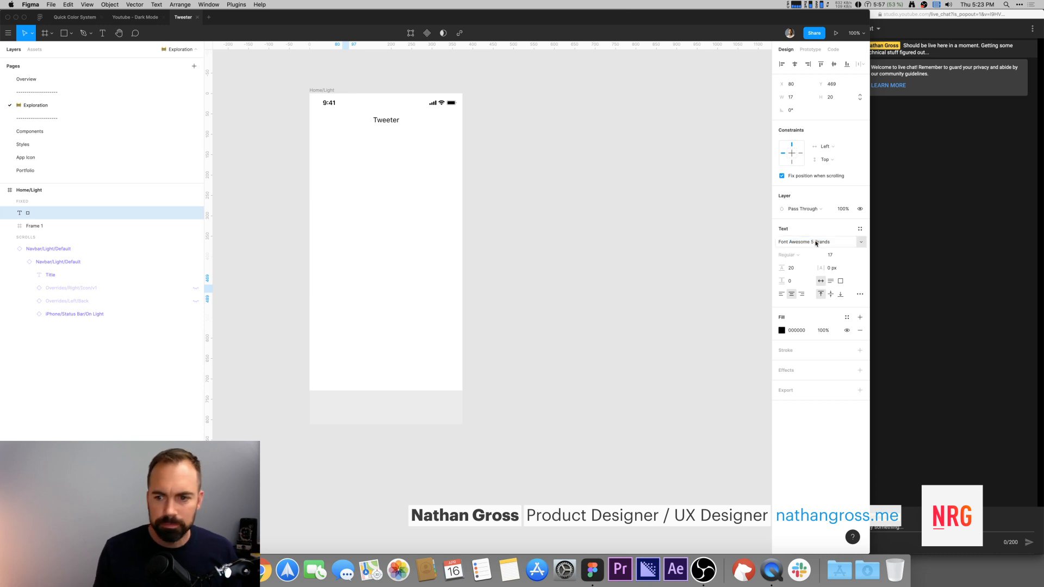
left_click(587, 268)
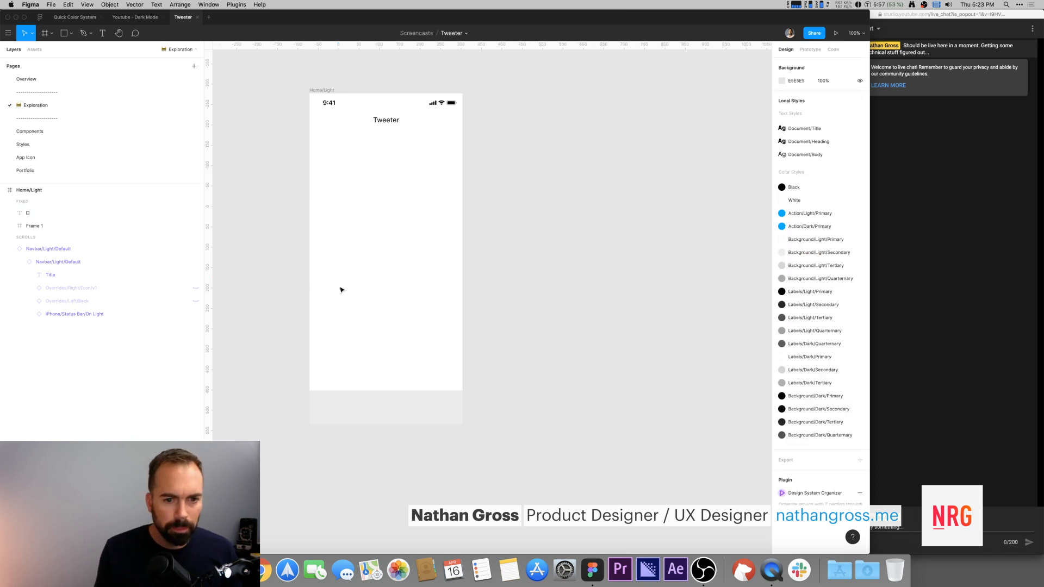
Step: Change the icon text's font to FontAwesome
left_click_drag(298, 257, 338, 282)
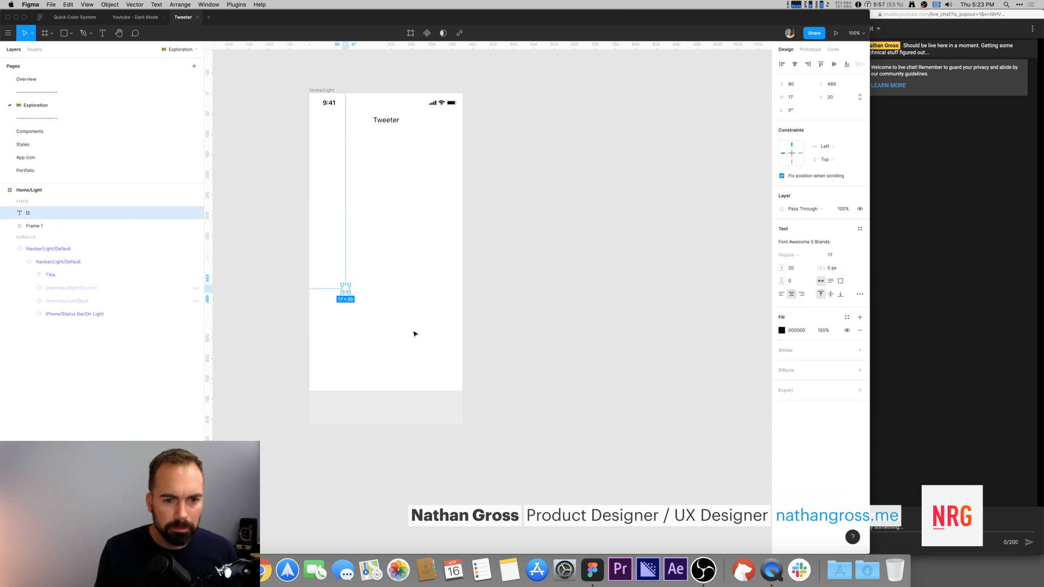
left_click(865, 242)
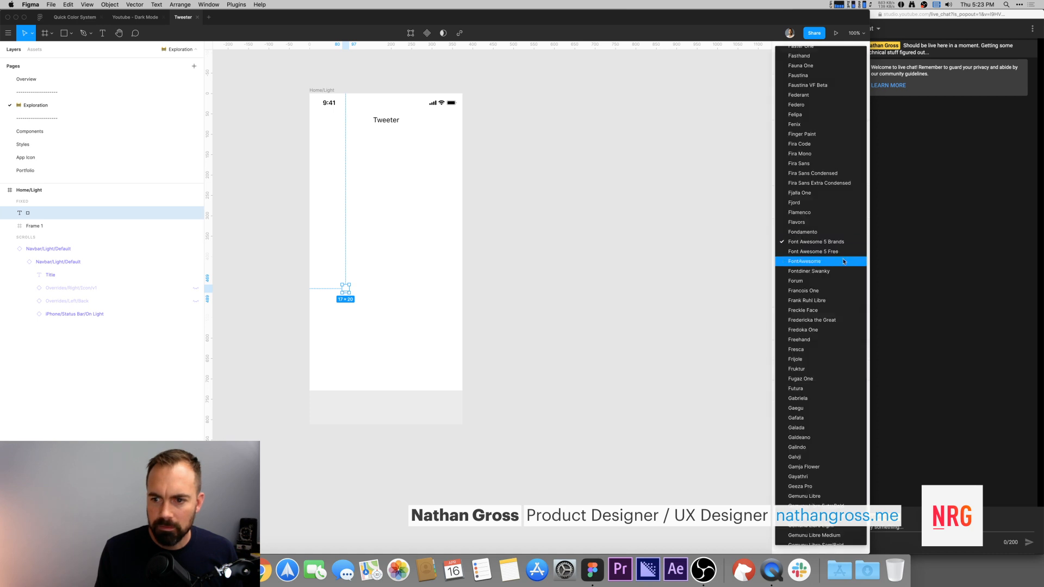
left_click(837, 261)
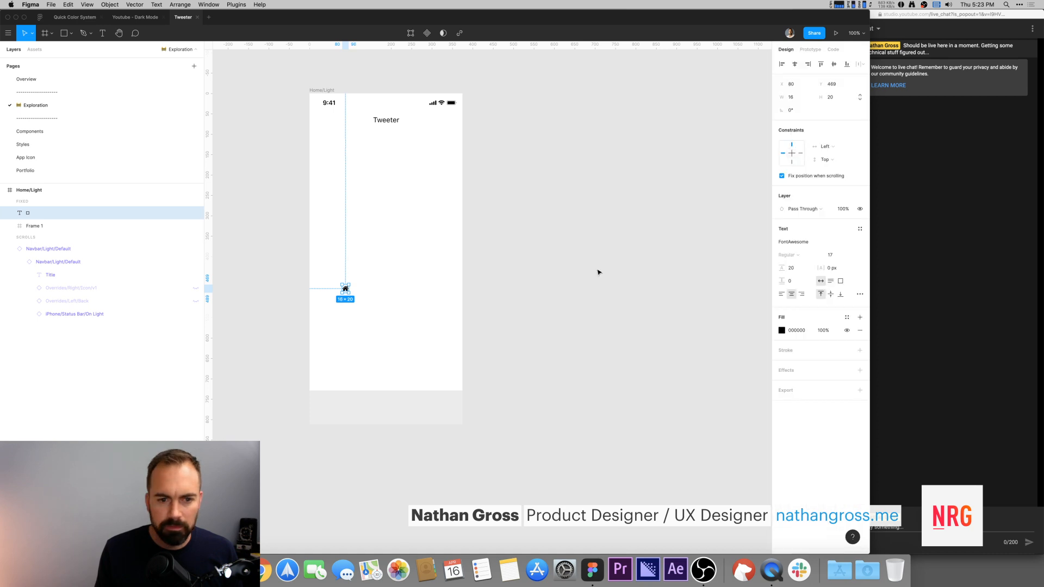
Step: Try the Font Awesome 5 Free font on the icon and undo that change
left_click(859, 243)
left_click(844, 233)
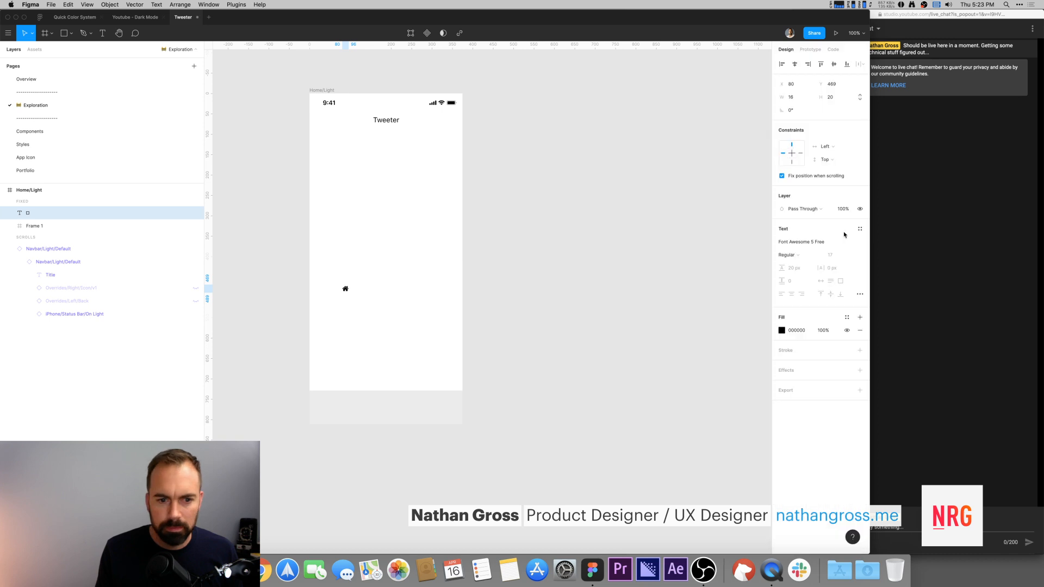
key("super+z")
left_click(613, 268)
key("super+Tab")
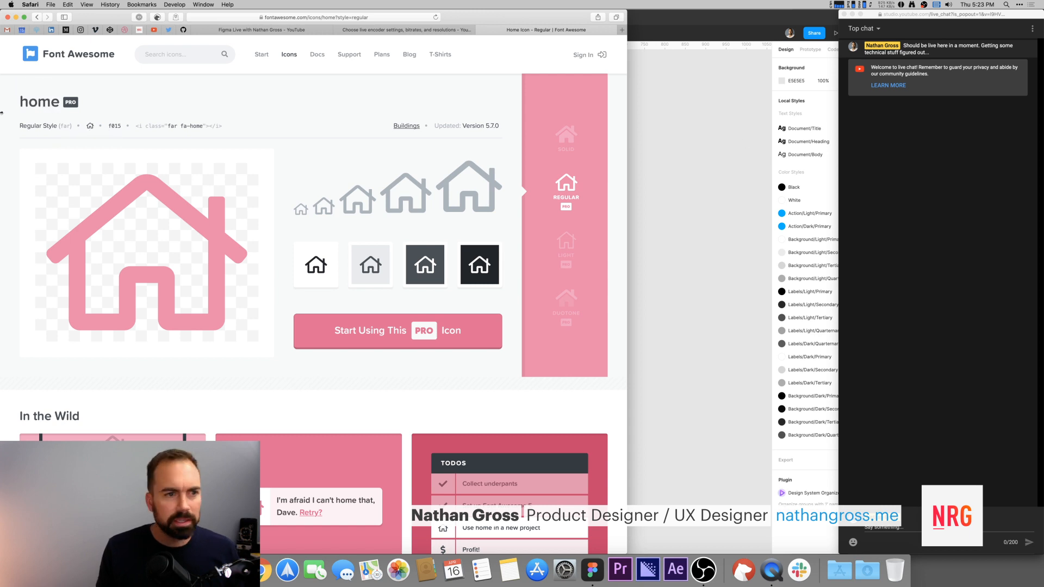
left_click(683, 143)
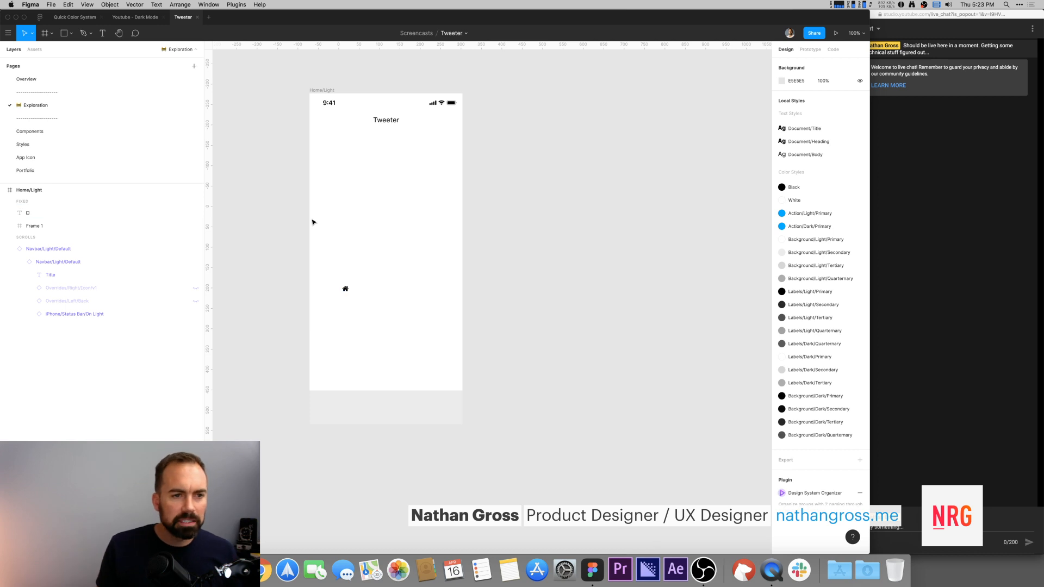
key("super+Tab")
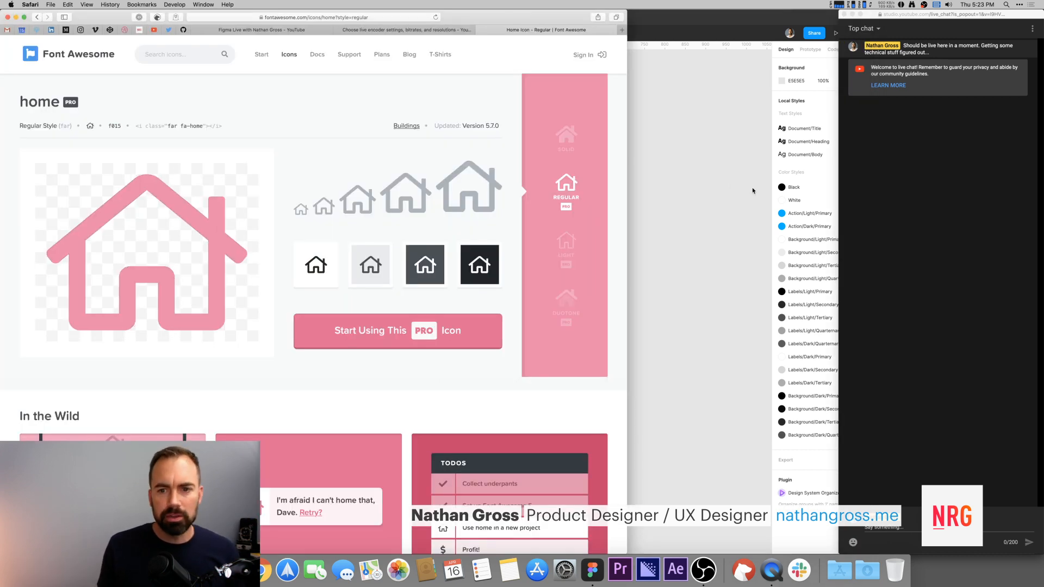
left_click(723, 182)
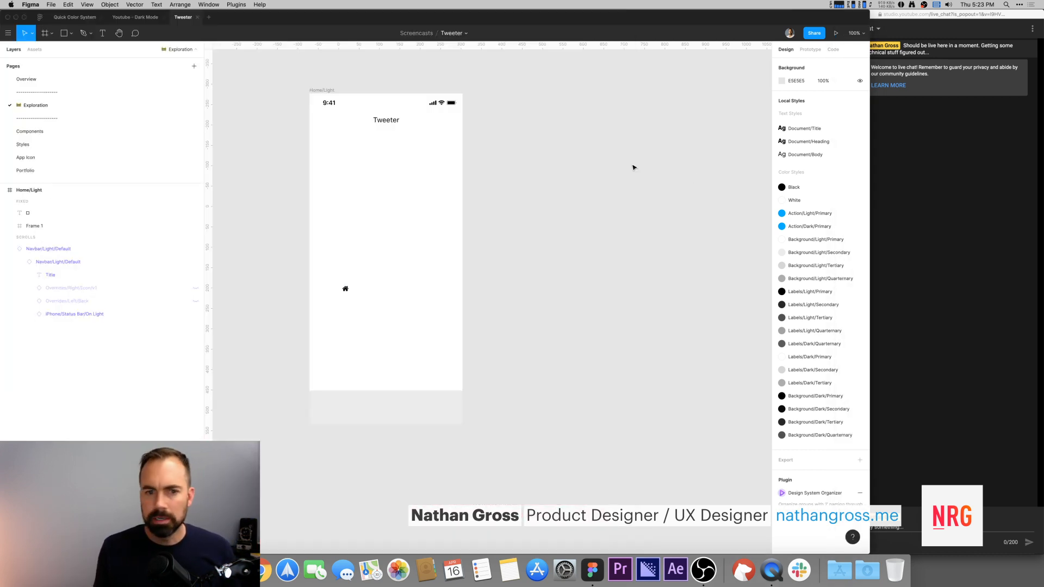
Step: Resize the home icon text layer to 24 by 24
left_click(345, 288)
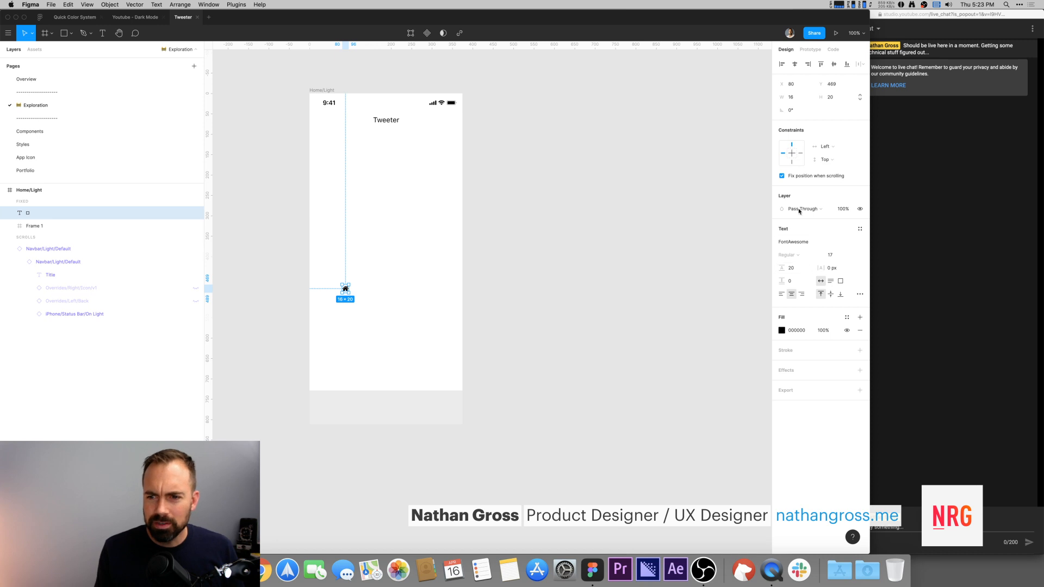
left_click(778, 97)
type("24")
key("Tab")
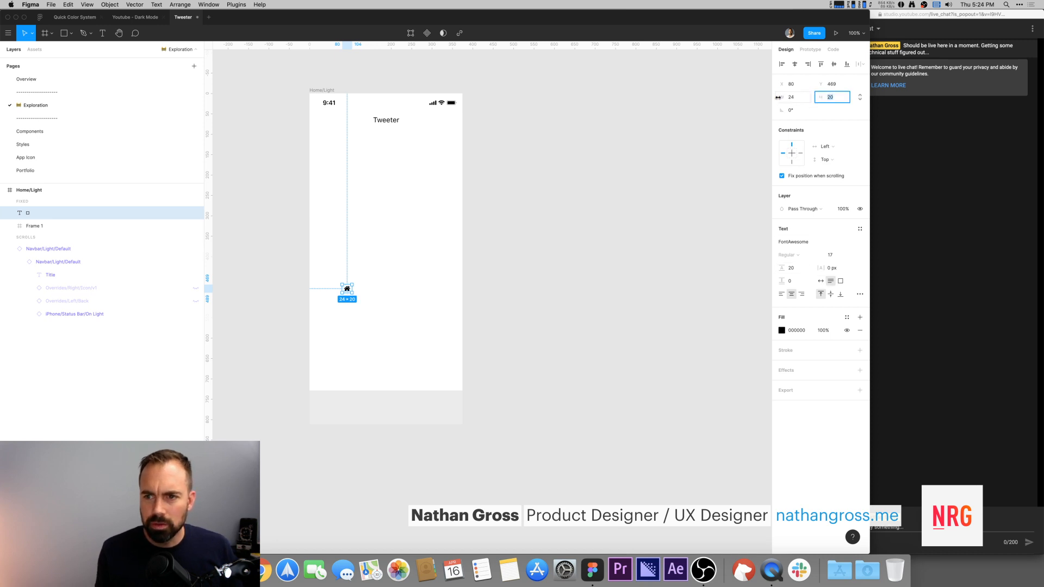
key("Tab")
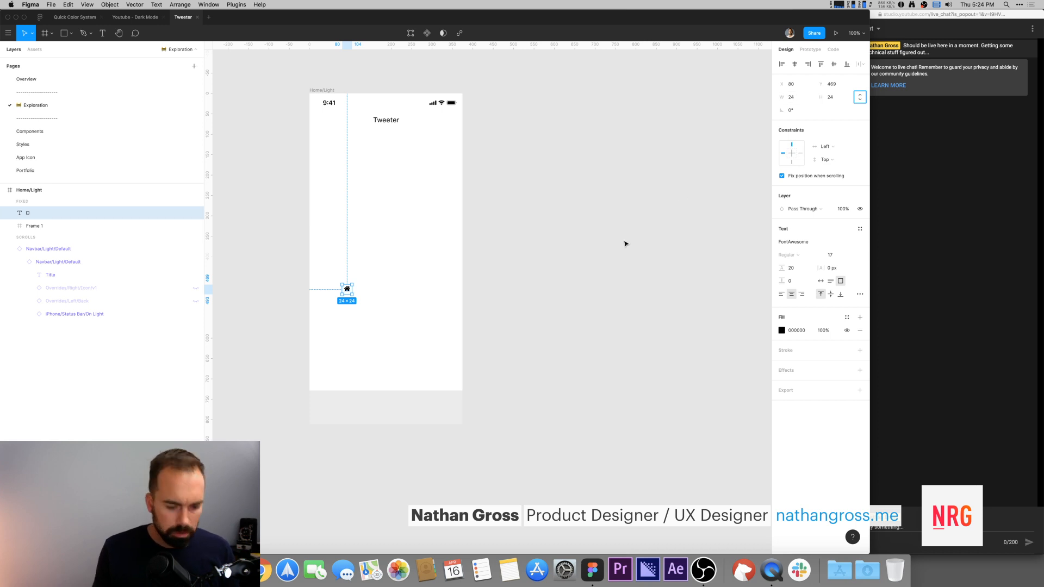
Step: Reorder the local color styles so the Background/Dark styles sit directly after the Background/Light styles
left_click(842, 319)
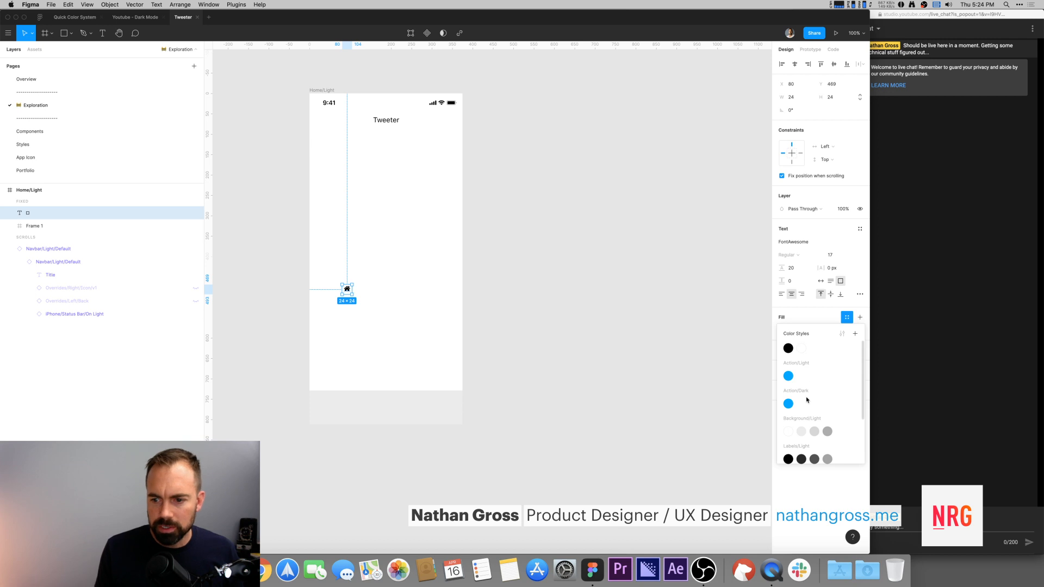
scroll(807, 399, "down", 3)
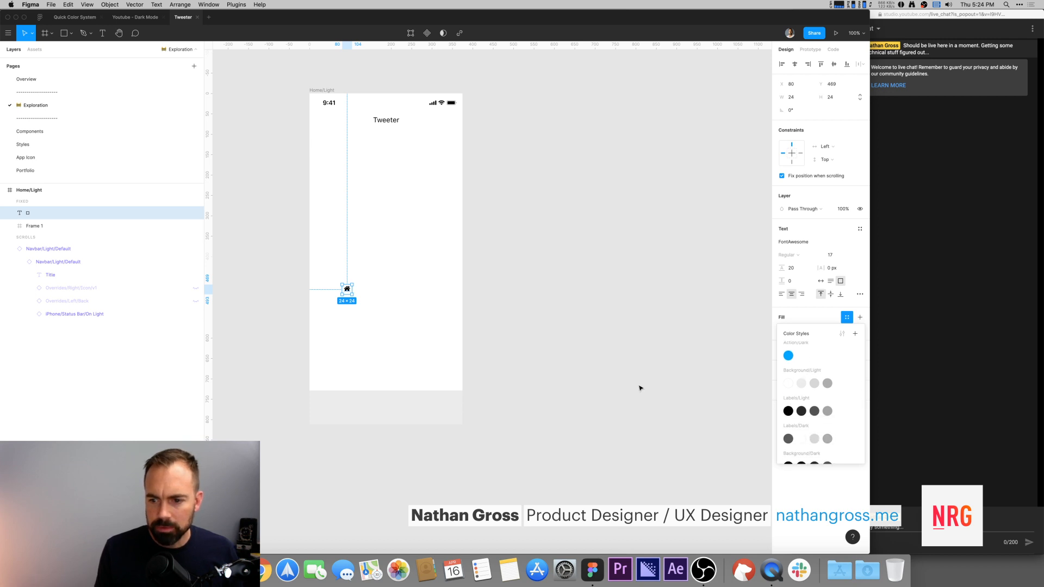
left_click(520, 364)
key("super+Tab")
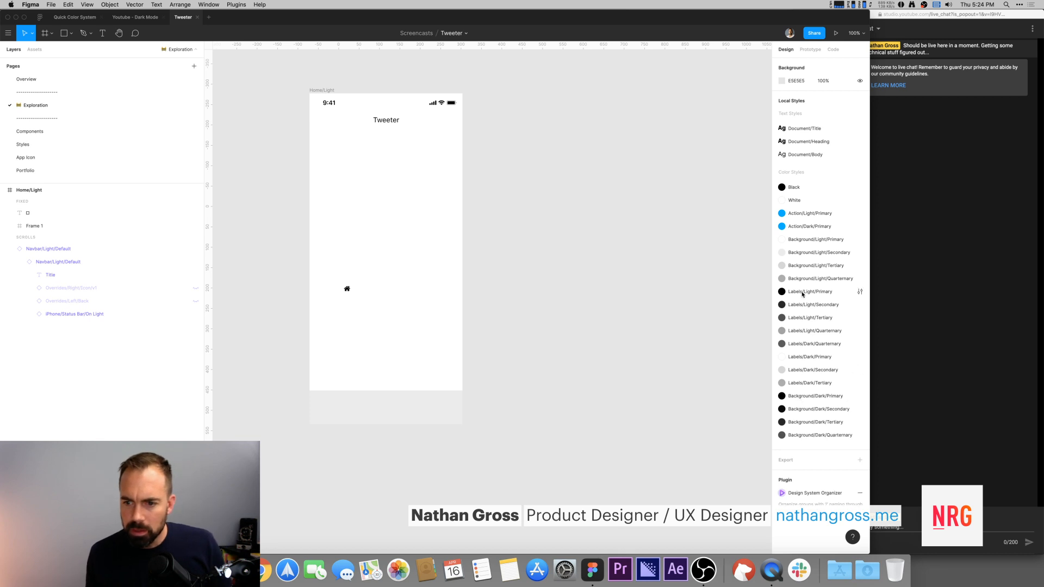
left_click_drag(805, 392, 803, 289)
left_click_drag(806, 409, 809, 373)
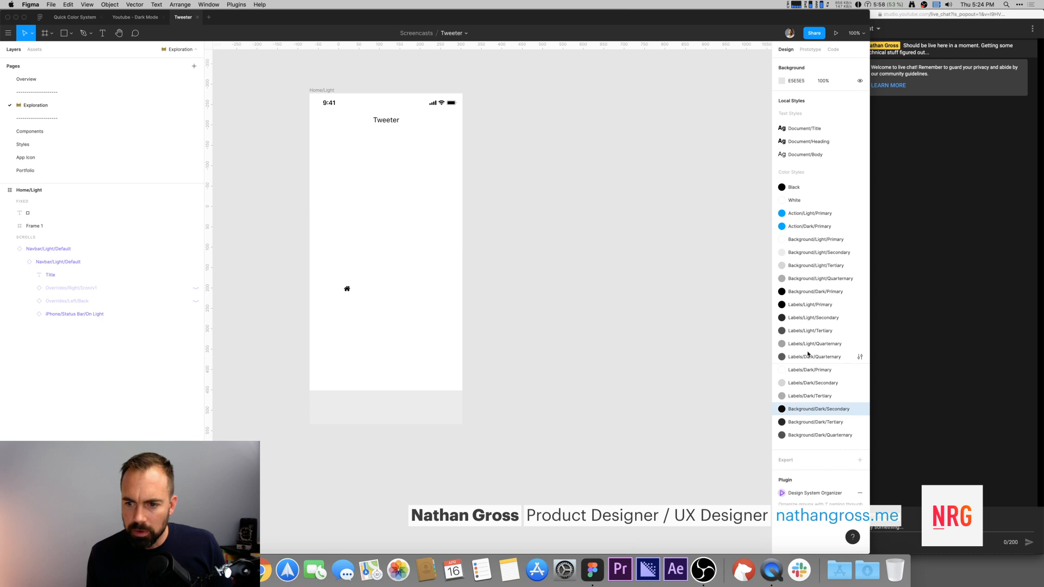
left_click_drag(808, 303, 807, 303)
left_click_drag(798, 422, 802, 314)
left_click_drag(798, 438, 798, 332)
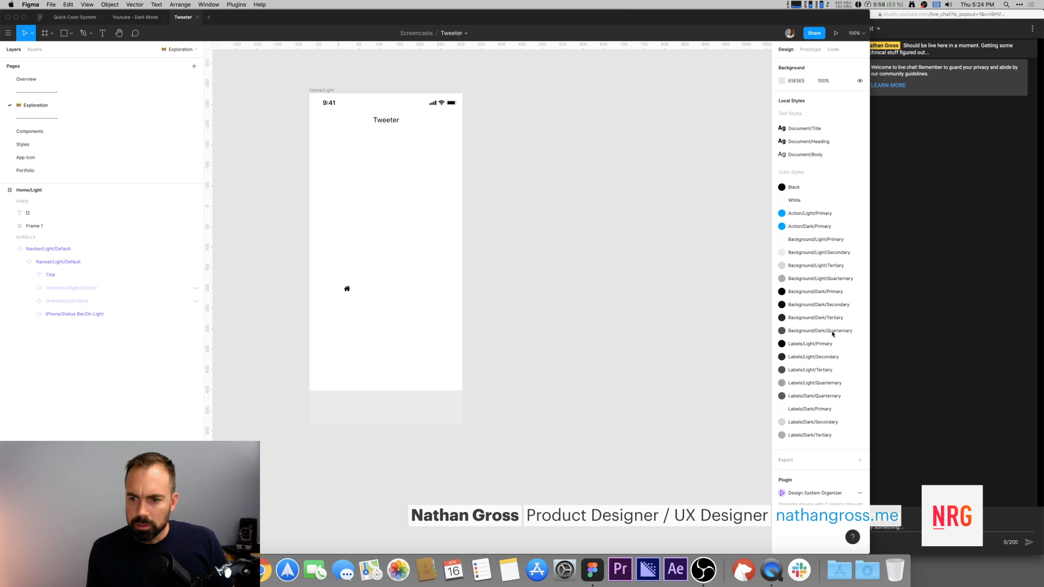
Step: Fill the home icon with the Action/Light/Primary color style
left_click(347, 291)
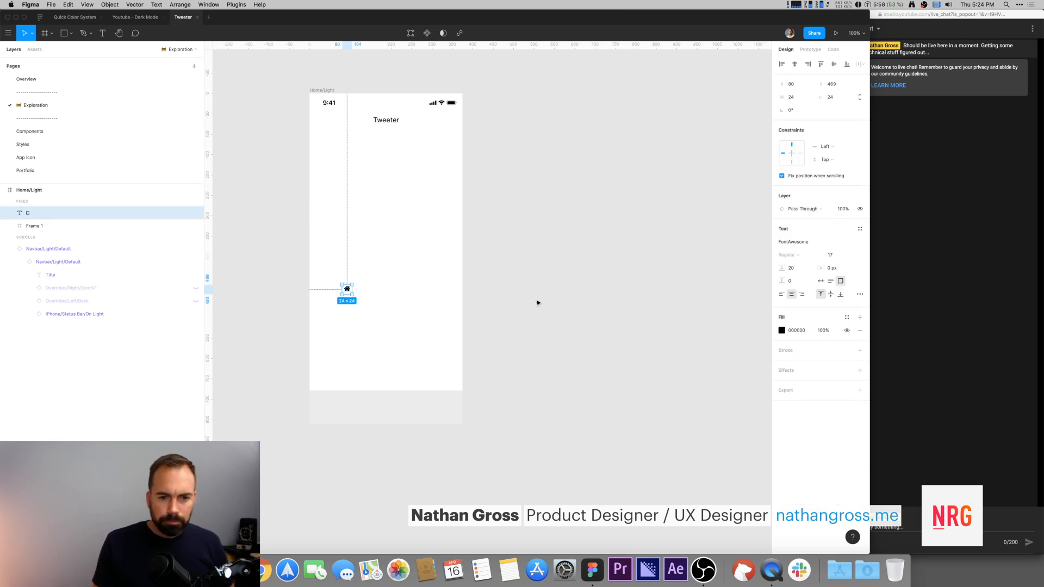
left_click(847, 317)
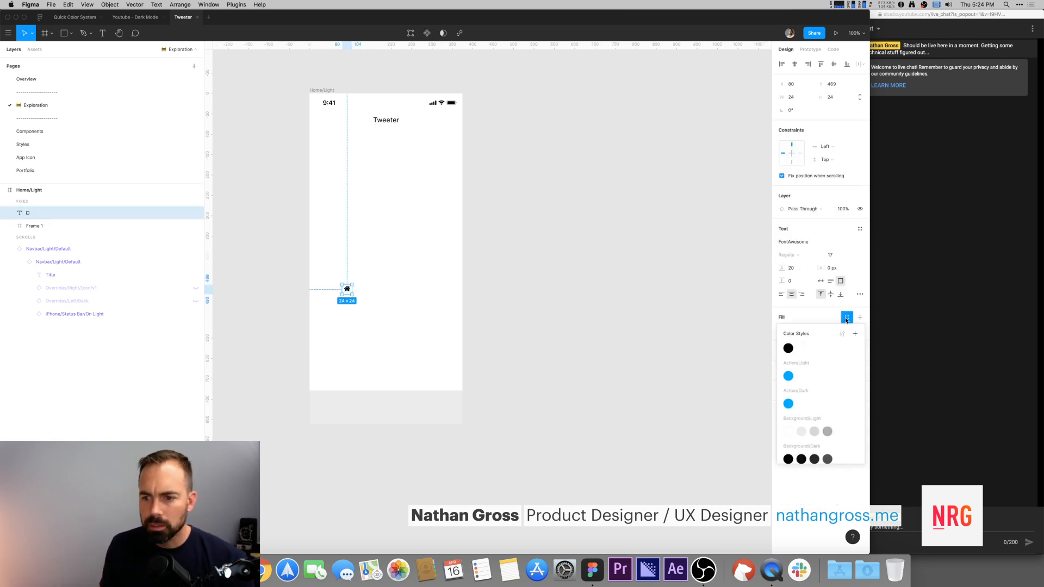
scroll(787, 448, "down", 3)
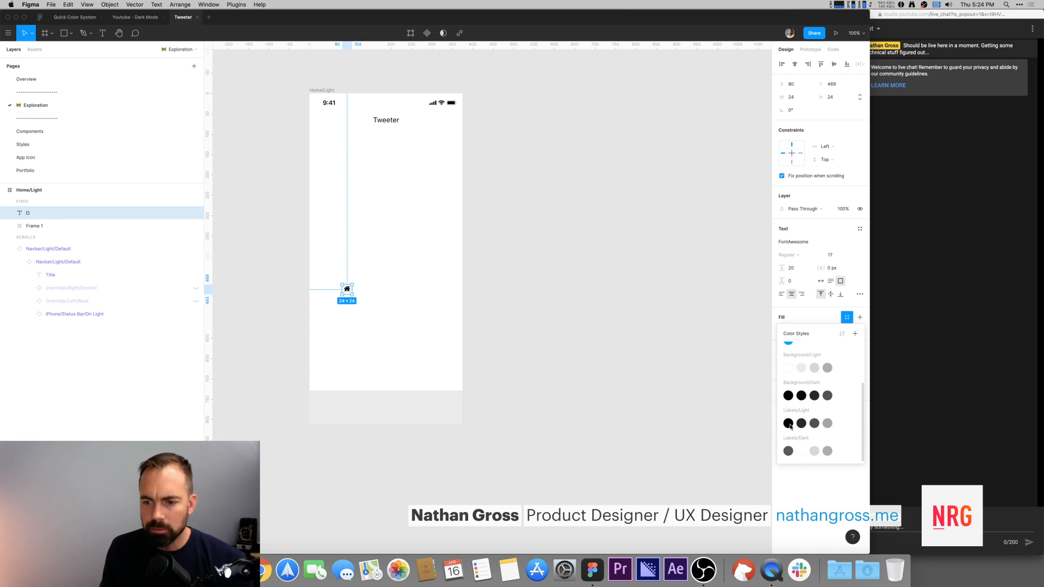
scroll(793, 383, "up", 3)
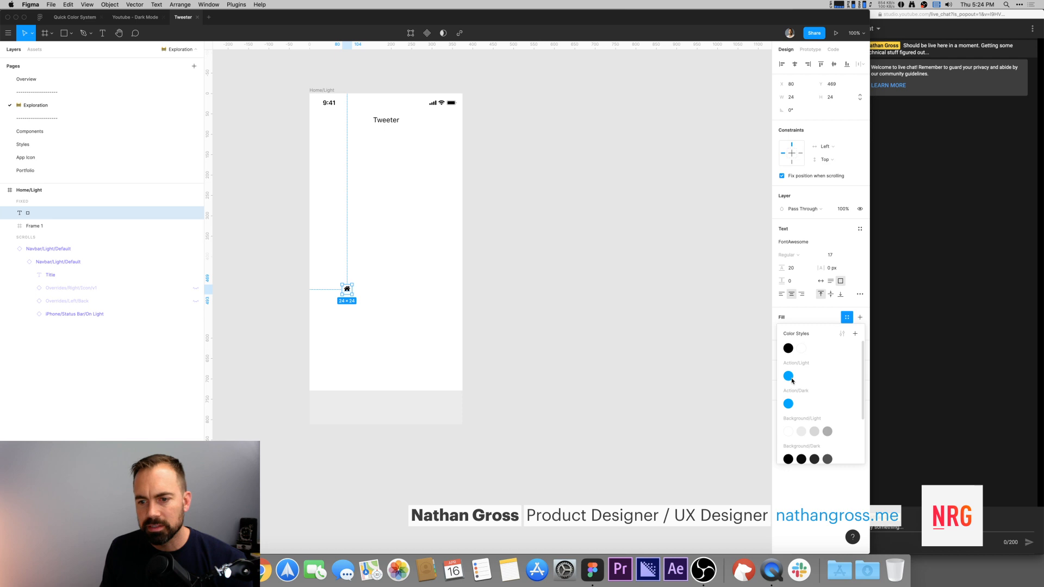
left_click(788, 377)
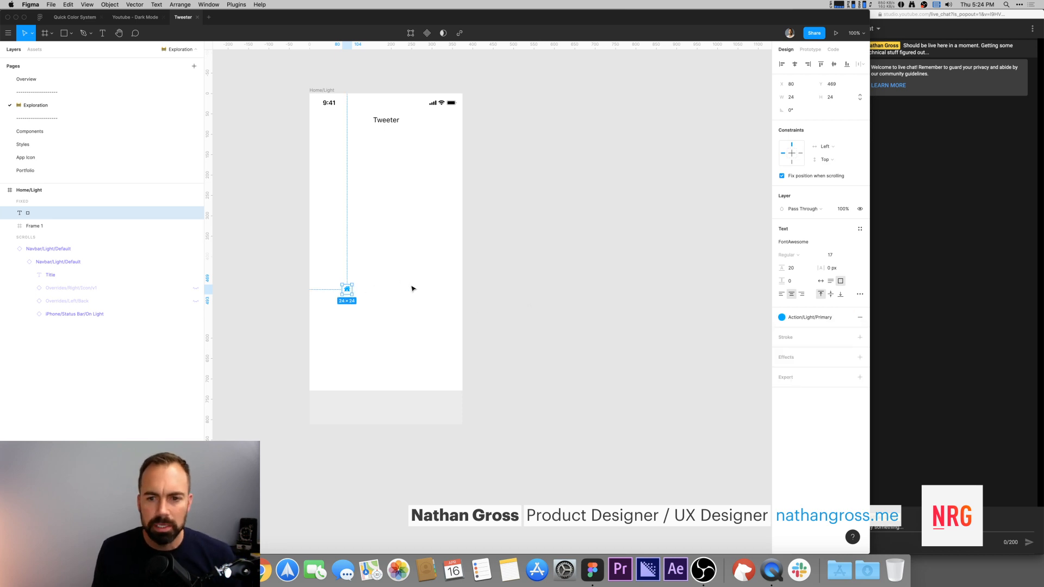
Step: Set the icon's font size to 24 and move it into the bottom frame at its left side
left_click(837, 255)
type("24")
key("Return")
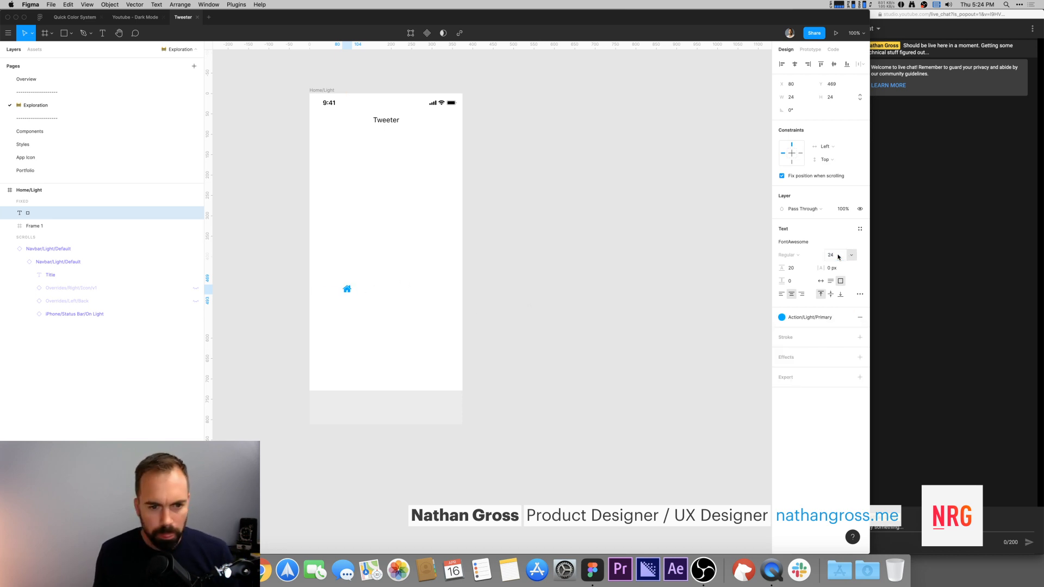
left_click_drag(350, 293, 329, 407)
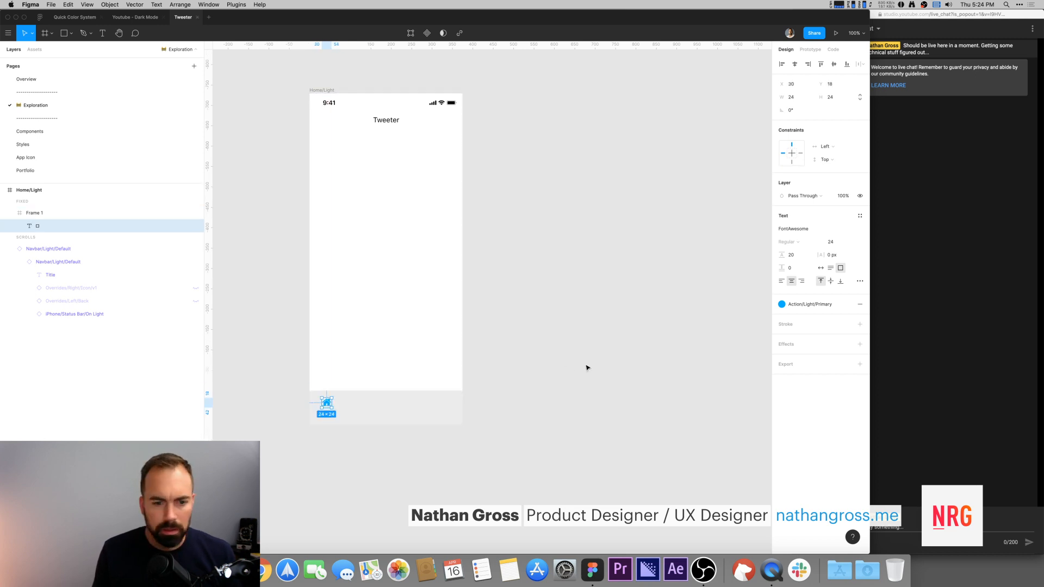
left_click(568, 368)
Step: Add a text label reading Home below the icon in the bottom bar
key("t")
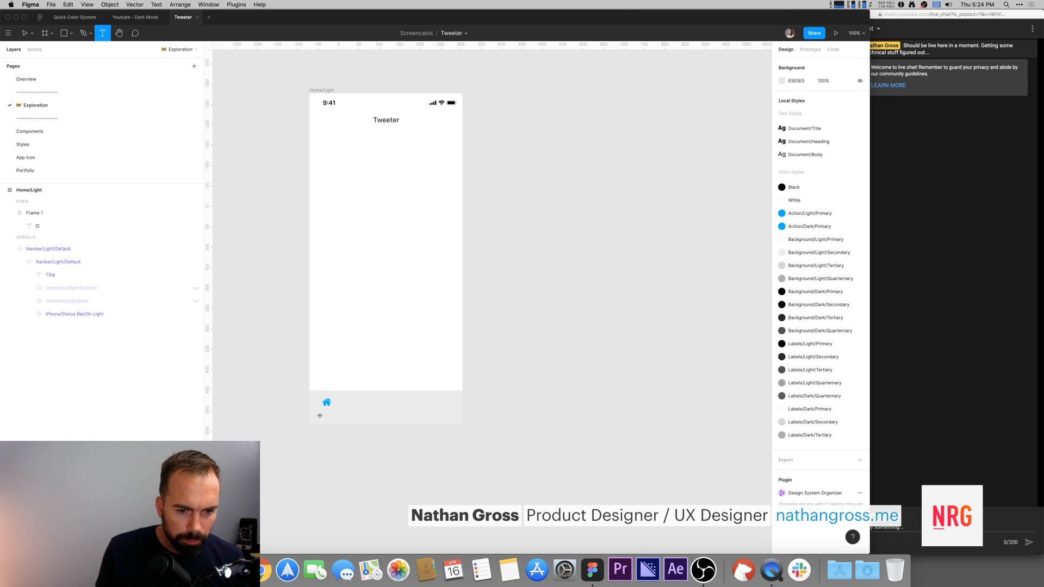
left_click(319, 416)
type("Home")
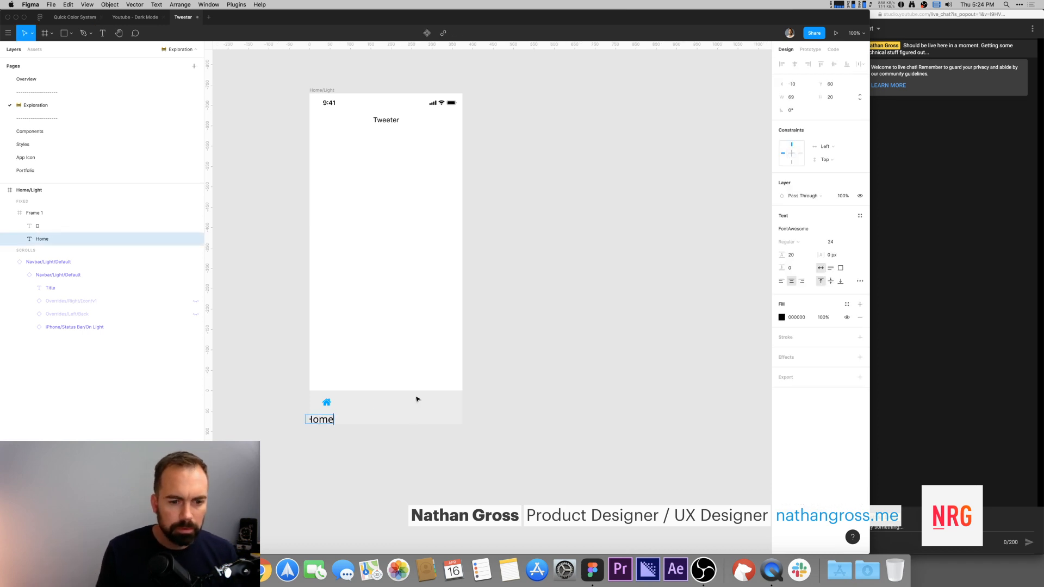
Step: Switch to the Styles page and select the iOS type specimen frame
key("Escape")
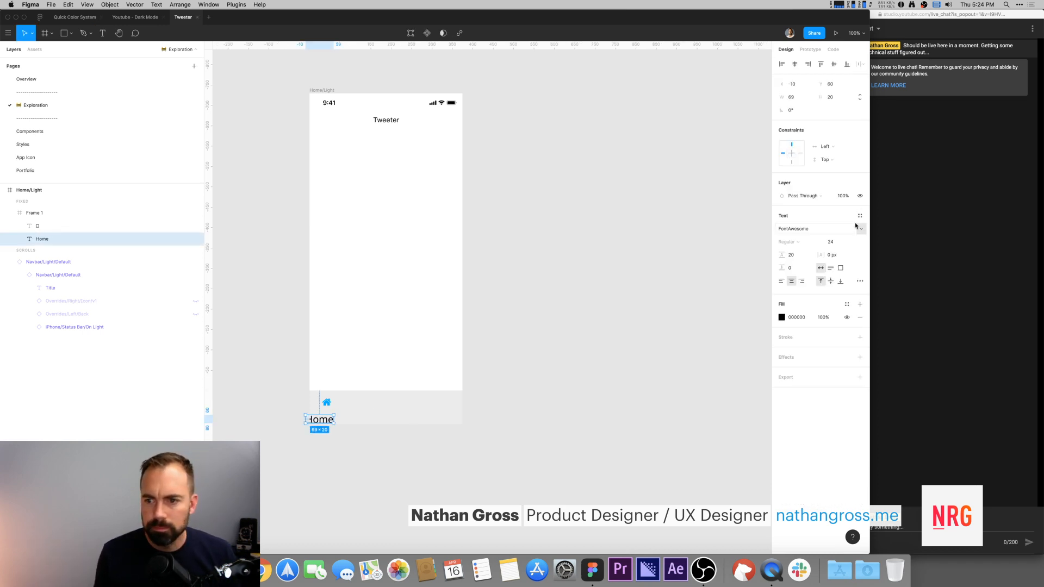
left_click(557, 270)
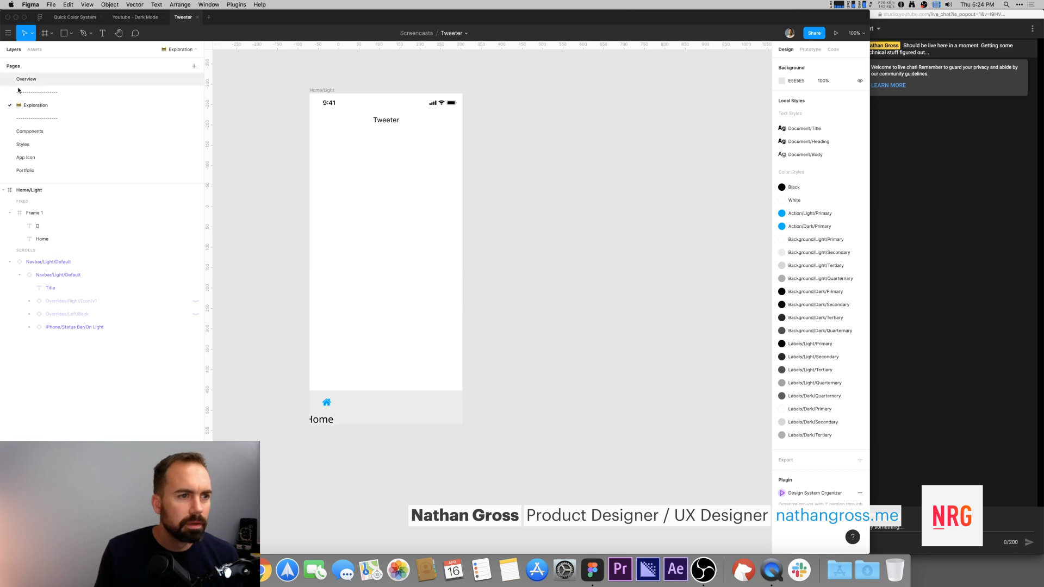
left_click(51, 145)
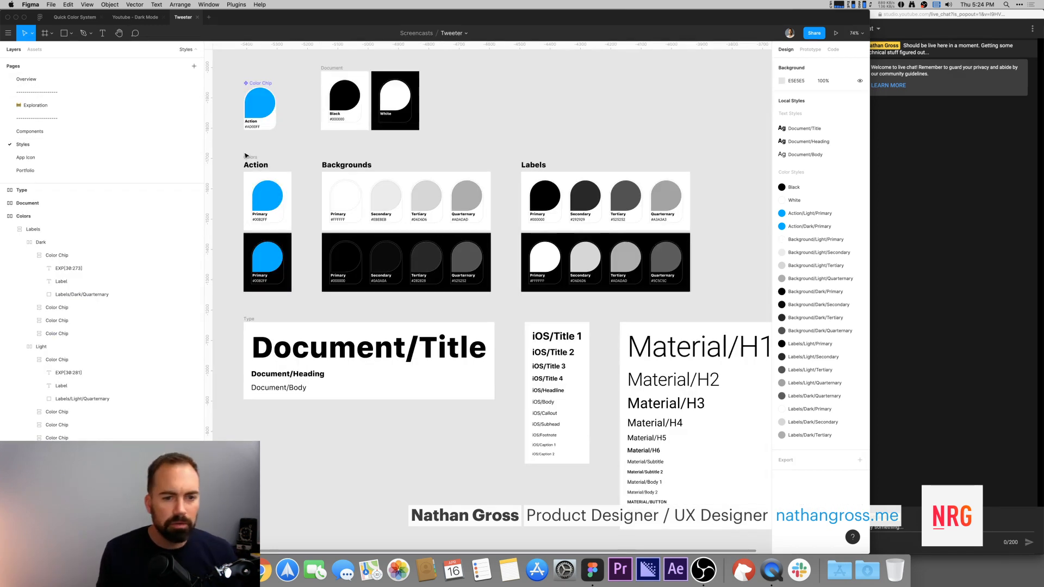
scroll(535, 142, "right", 5)
scroll(536, 142, "down", 3)
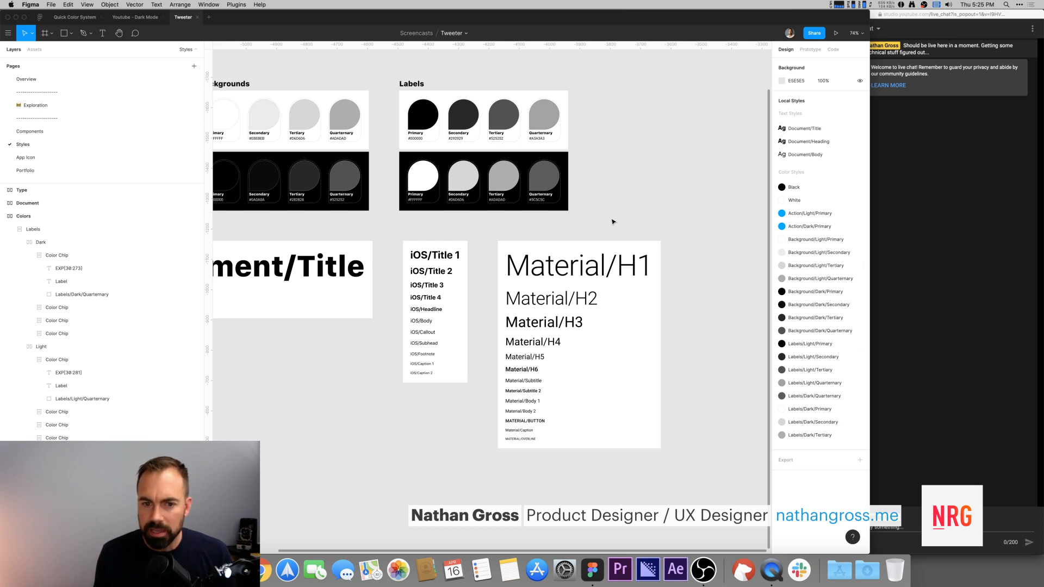
scroll(664, 161, "down", 3)
scroll(664, 161, "right", 2)
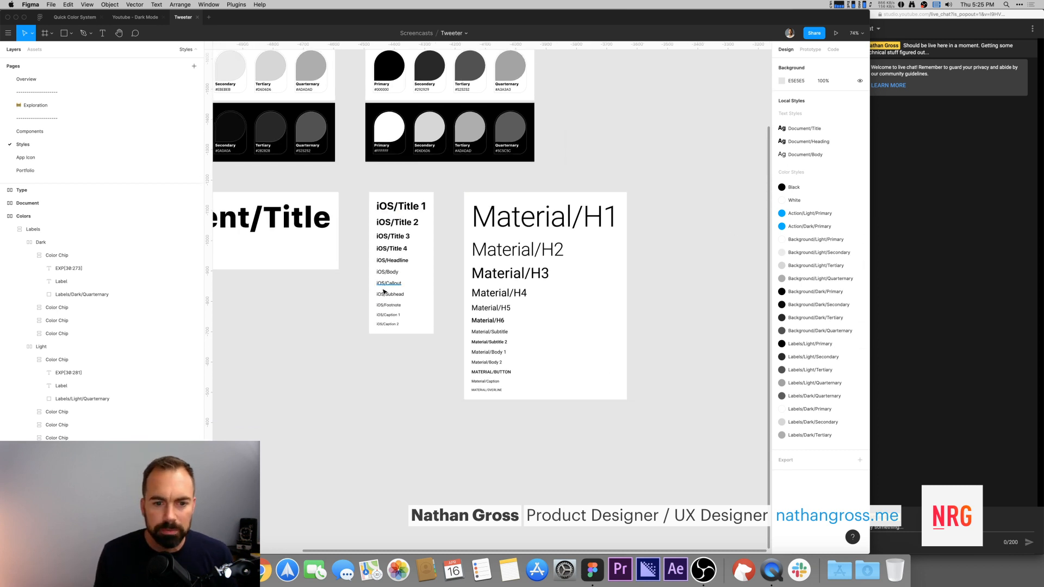
left_click(382, 210)
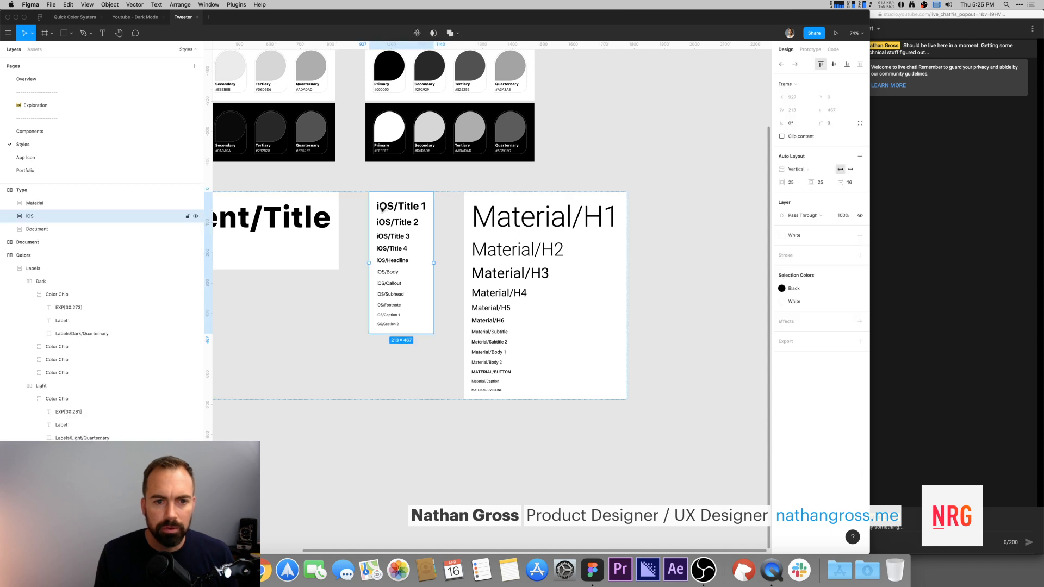
Step: Try to generate text styles from the selected iOS text layers with the Text Styles Generator plugin
left_click(460, 180)
left_click(393, 210, "super")
left_click(391, 221, "shift")
left_click_drag(352, 199, 431, 325)
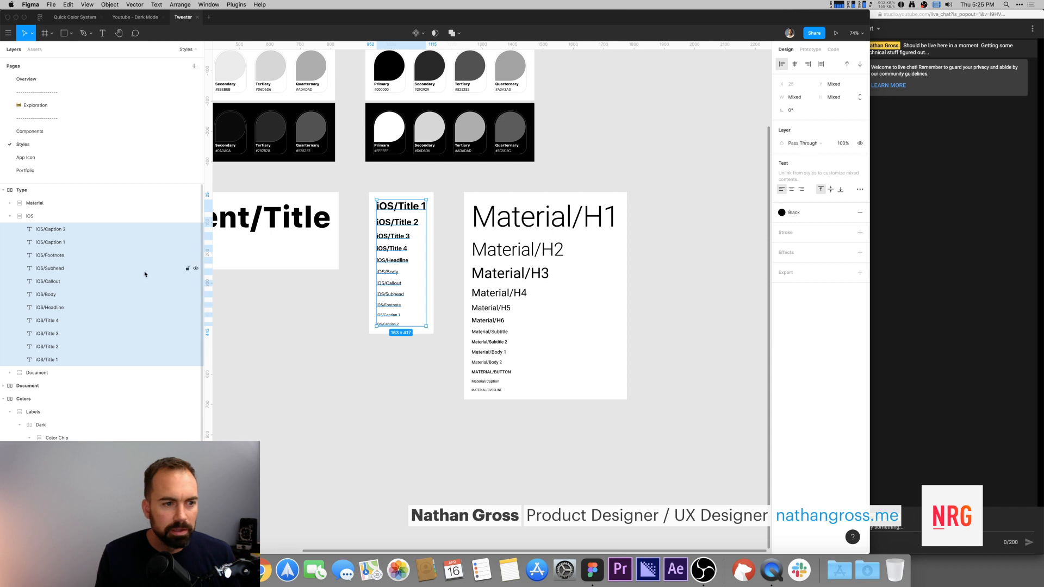
left_click(453, 180)
left_click_drag(354, 200, 430, 324)
key("super+slash")
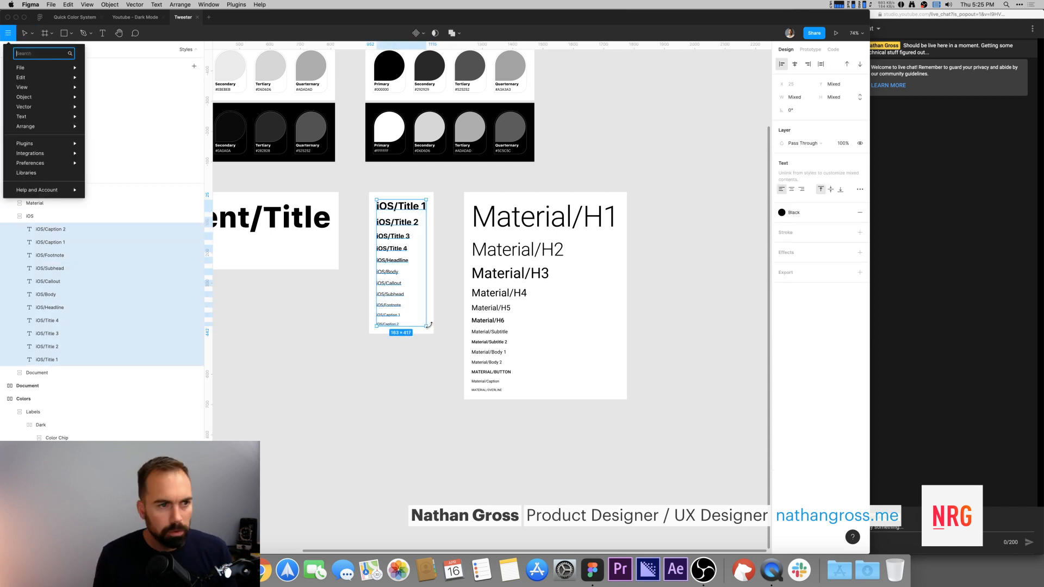
type("s")
key("BackSpace")
type("geng")
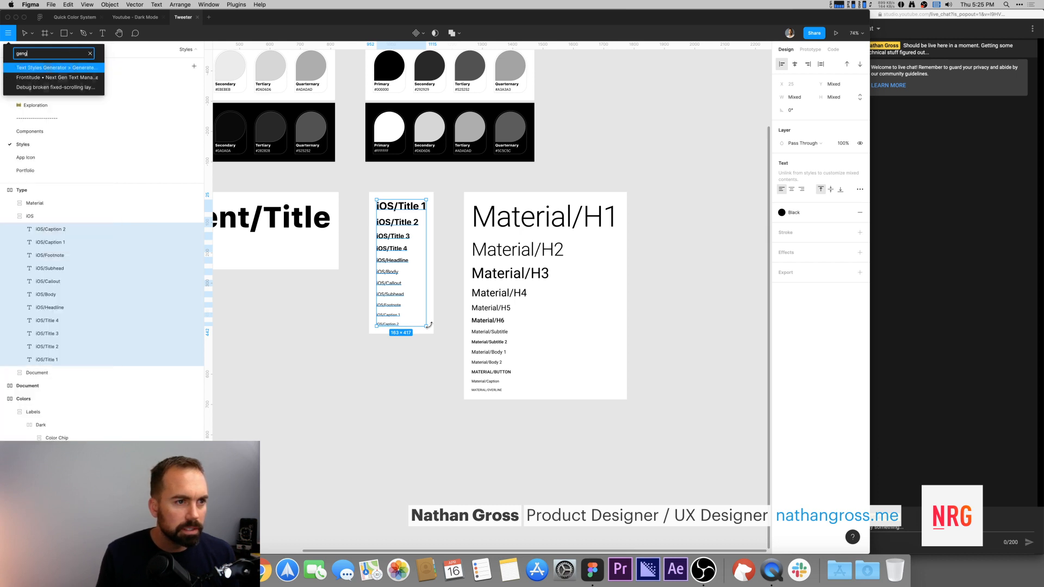
key("BackSpace")
type("er")
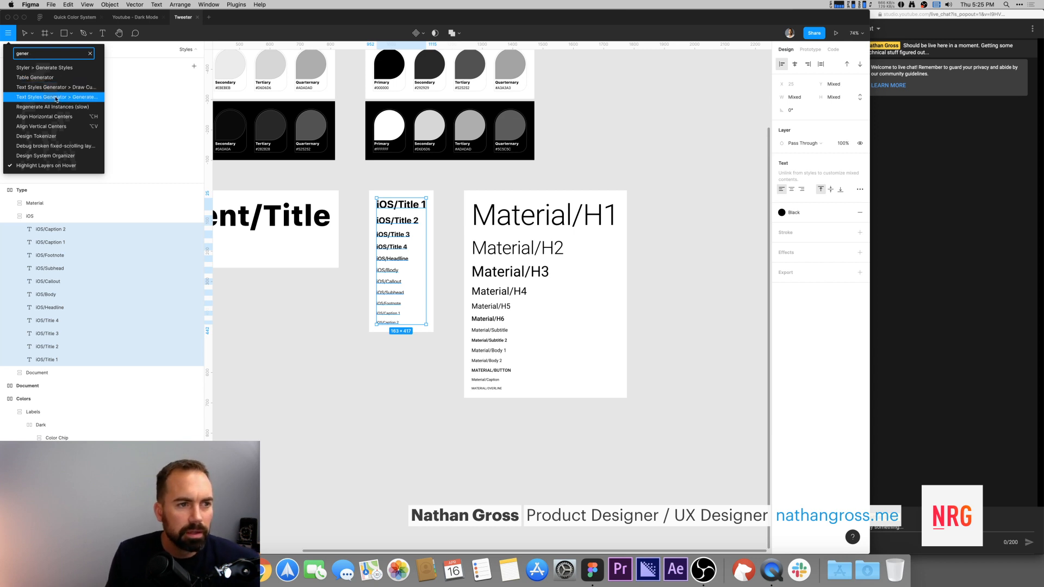
left_click(411, 179)
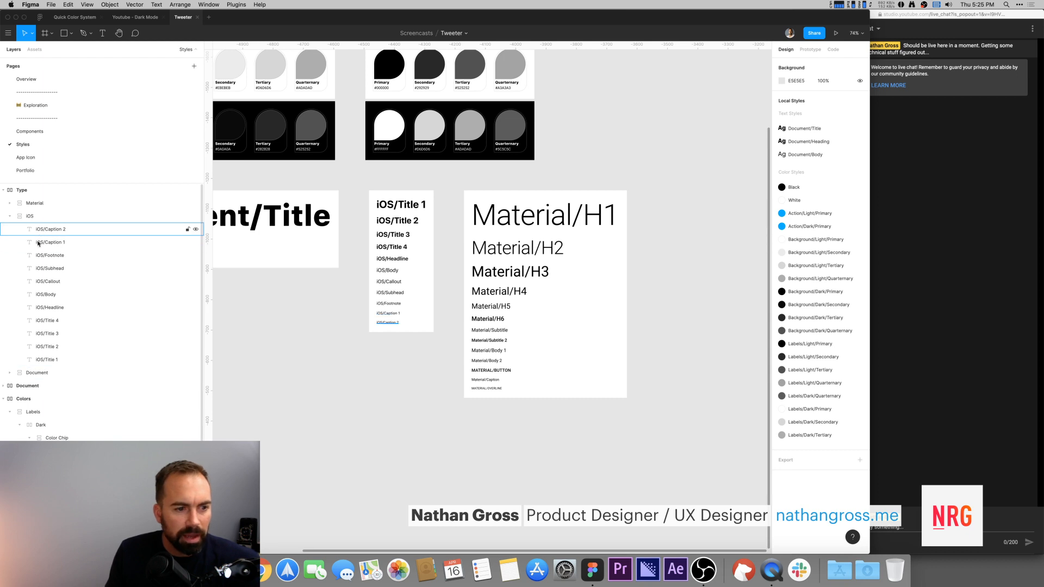
Step: Select all iOS text layers and generate local text styles from them with the Text Styles Generator plugin
double_click(400, 207)
left_click(356, 200)
left_click(377, 209)
double_click(377, 209)
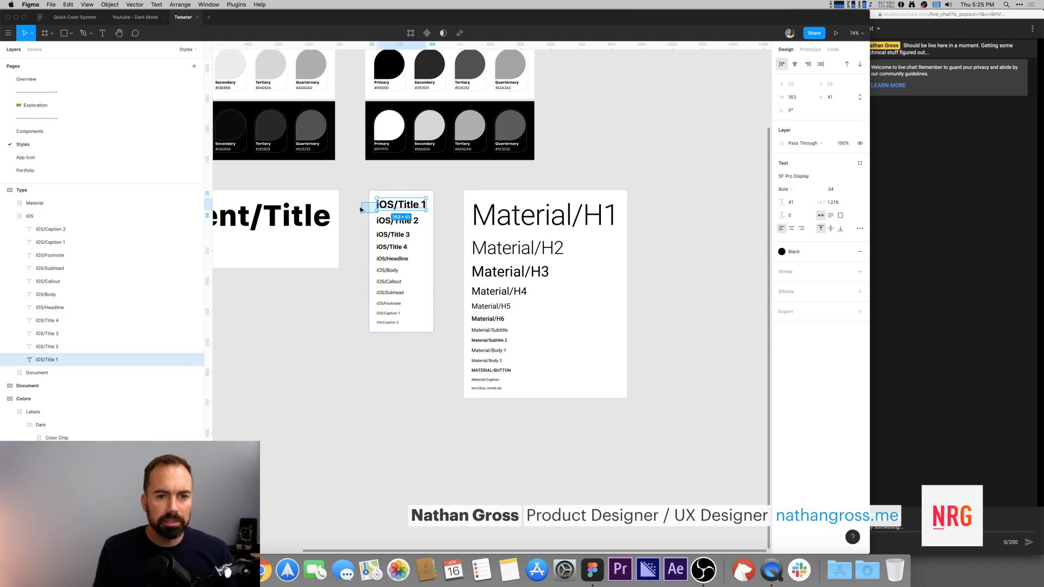
left_click(360, 197)
left_click_drag(347, 201, 438, 333)
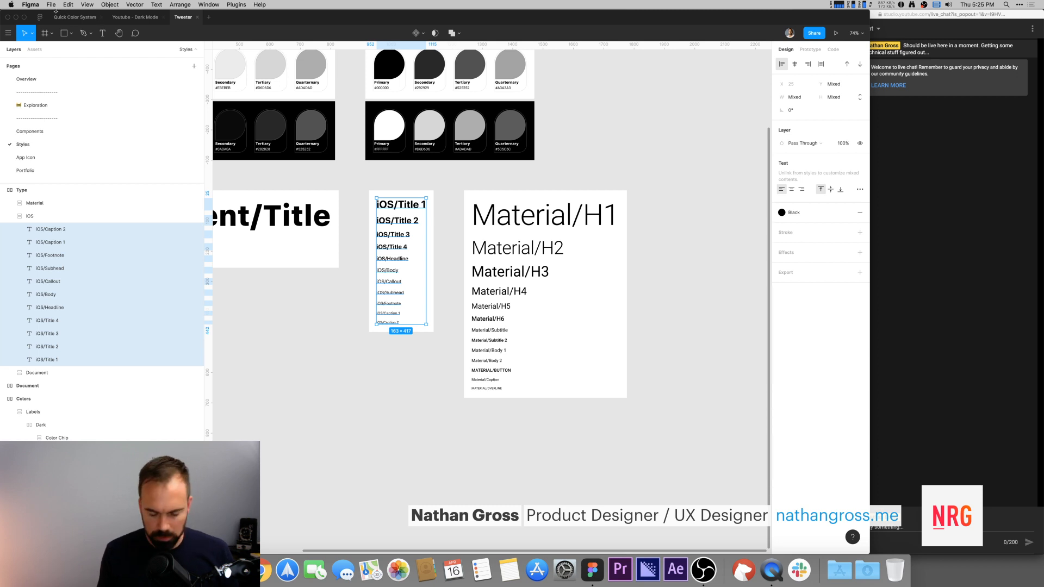
key("super+slash")
type("gen")
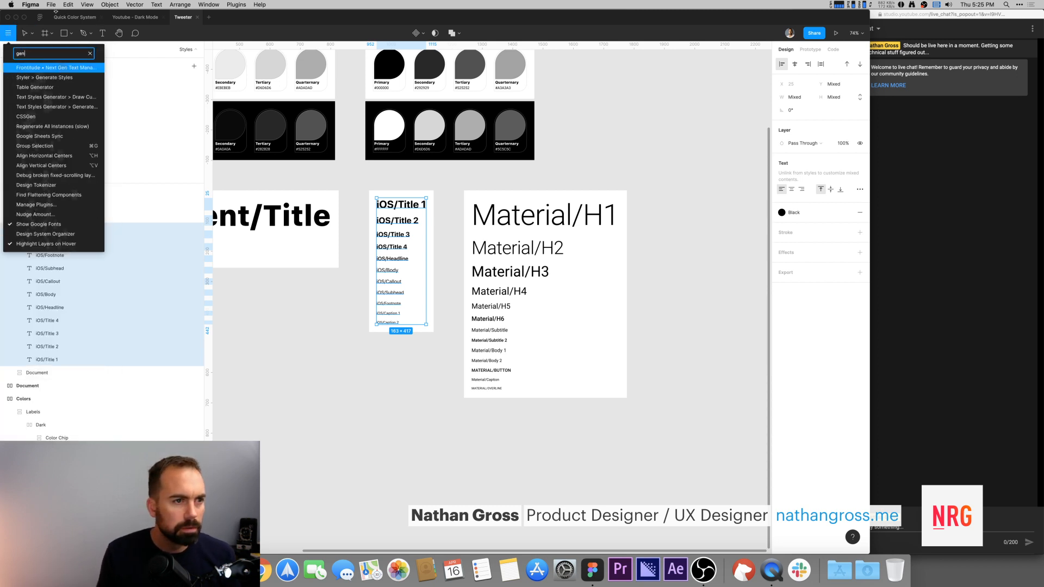
type("erat")
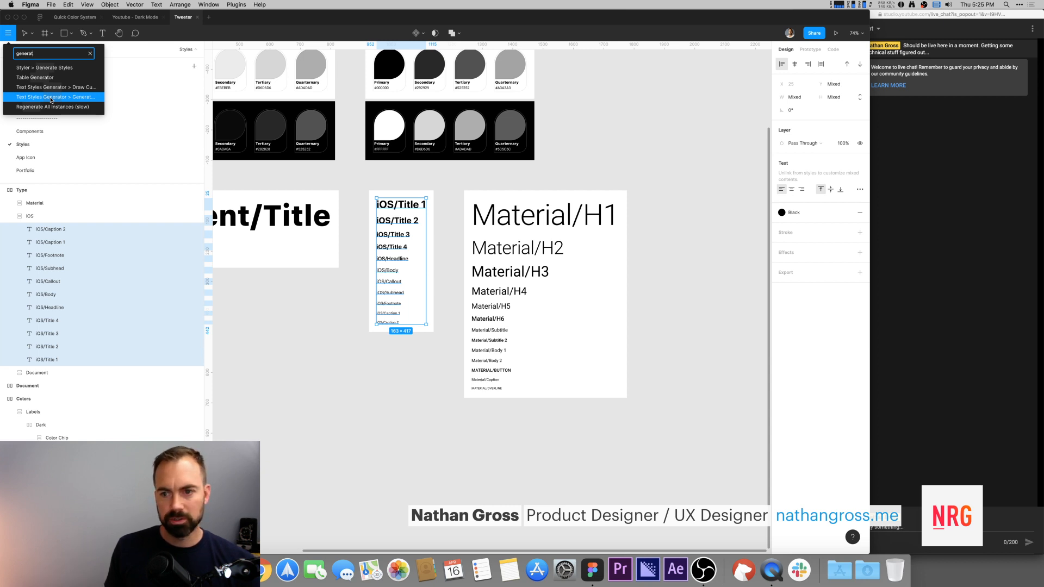
left_click(51, 100)
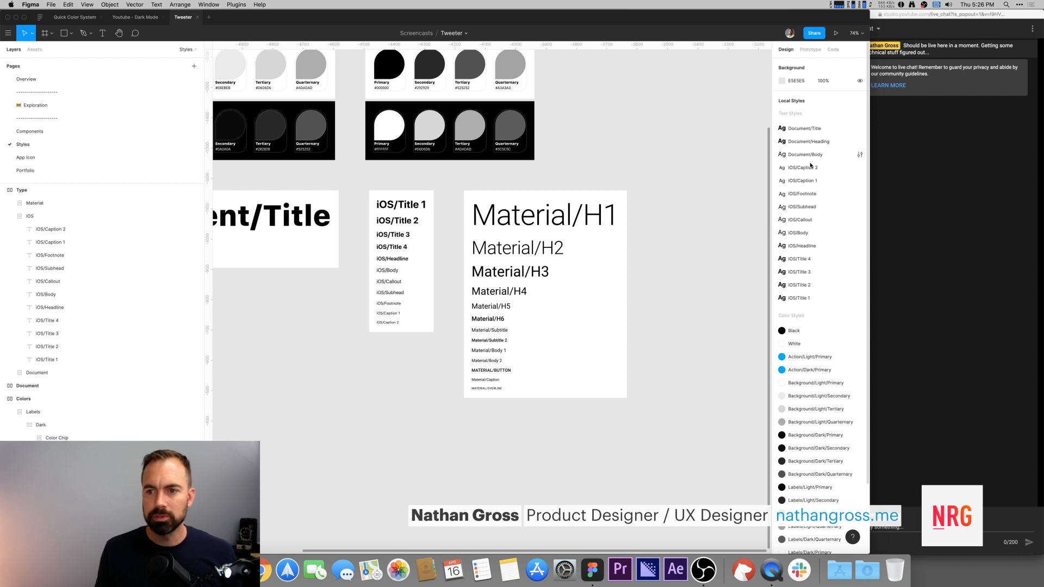
Step: Return to the Exploration page with the Home/Light screen
scroll(625, 158, "right", 2)
left_click(445, 201)
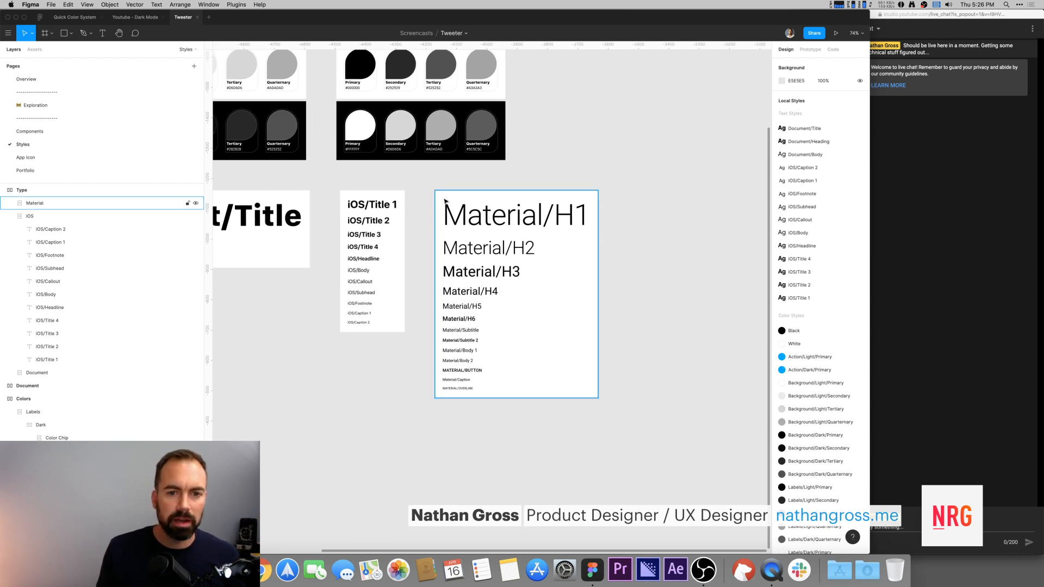
left_click(601, 140)
scroll(601, 140, "up", 1)
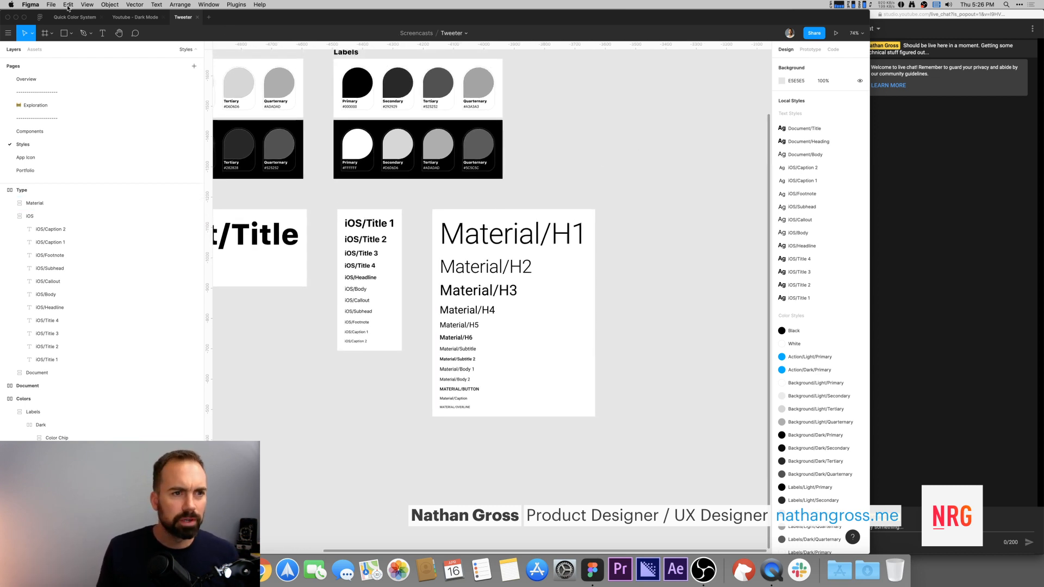
left_click(32, 81)
left_click(32, 105)
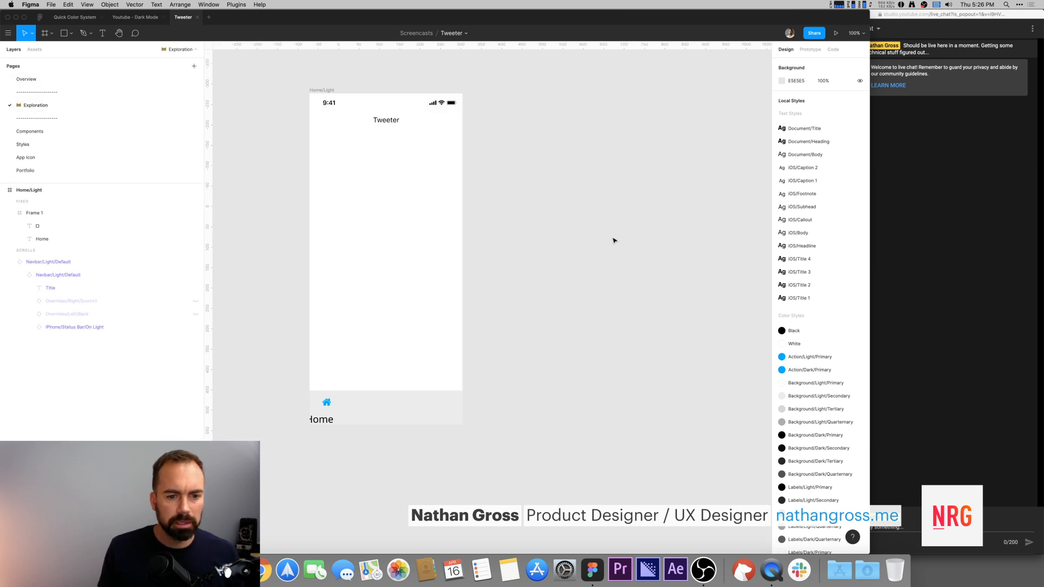
Step: Apply the iOS/Body text style to the Home label in the bottom bar
scroll(614, 240, "down", 2)
left_click(320, 383)
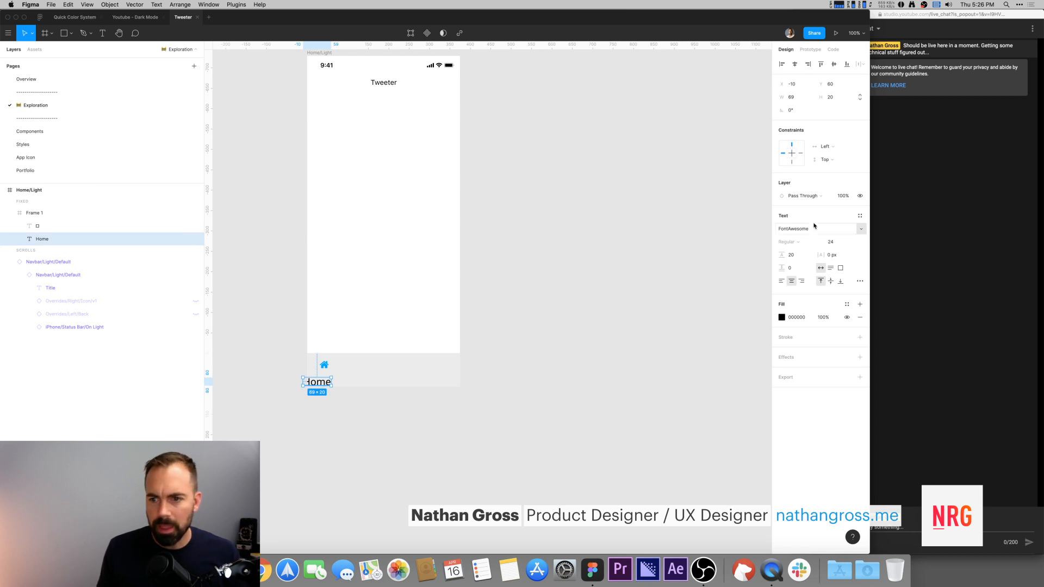
left_click(859, 215)
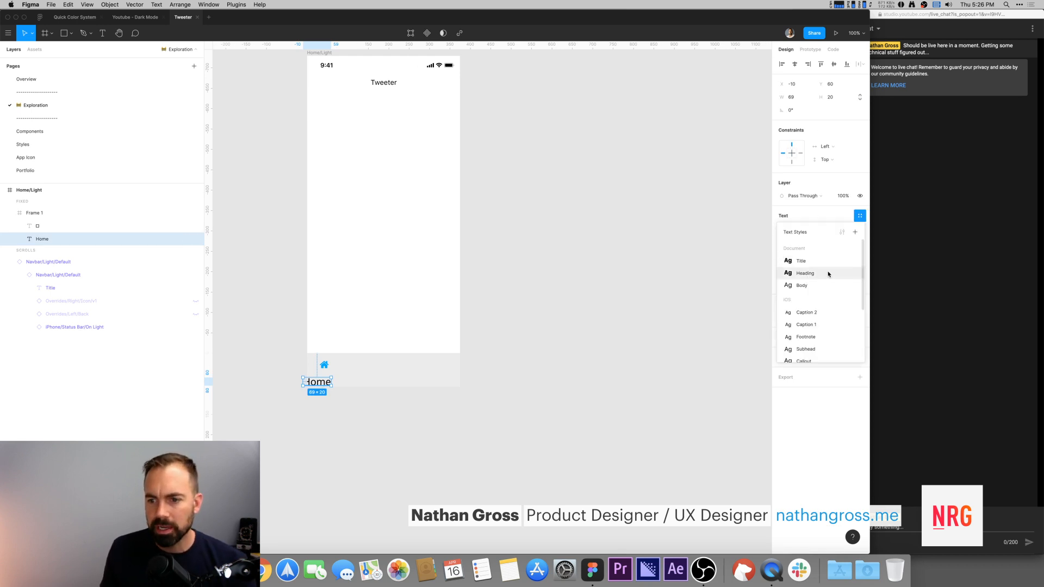
scroll(828, 274, "down", 3)
left_click(819, 307)
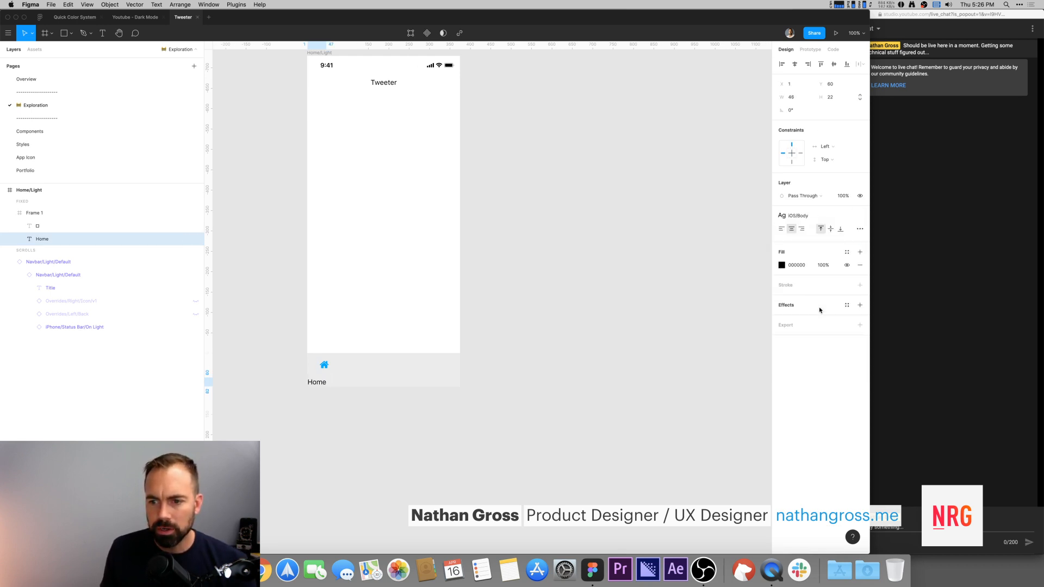
left_click(543, 329)
left_click_drag(322, 385, 329, 378)
key("super+z")
Step: Move the Home label up beneath the home icon
left_click(319, 384)
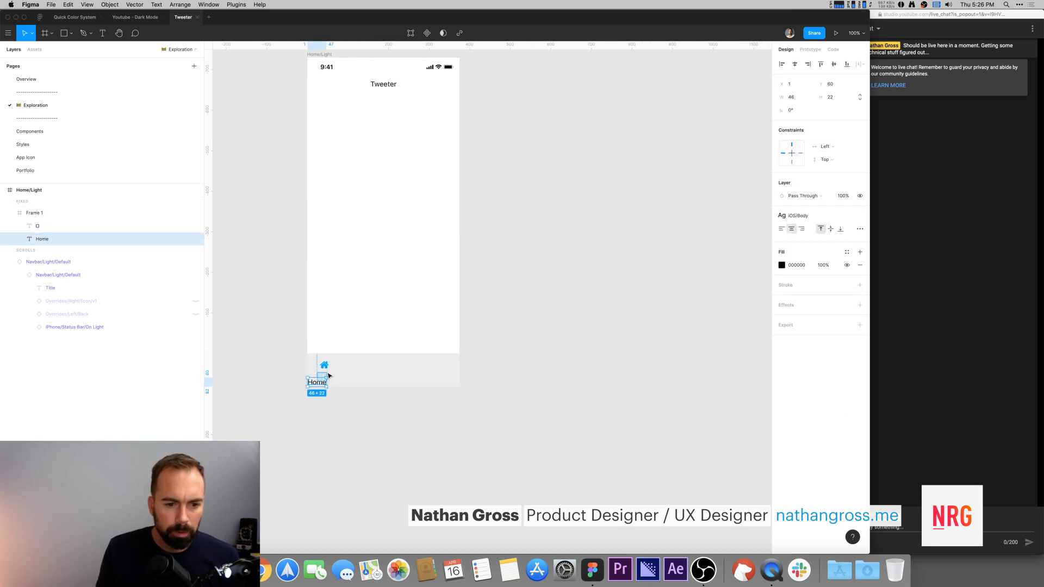
left_click(320, 391)
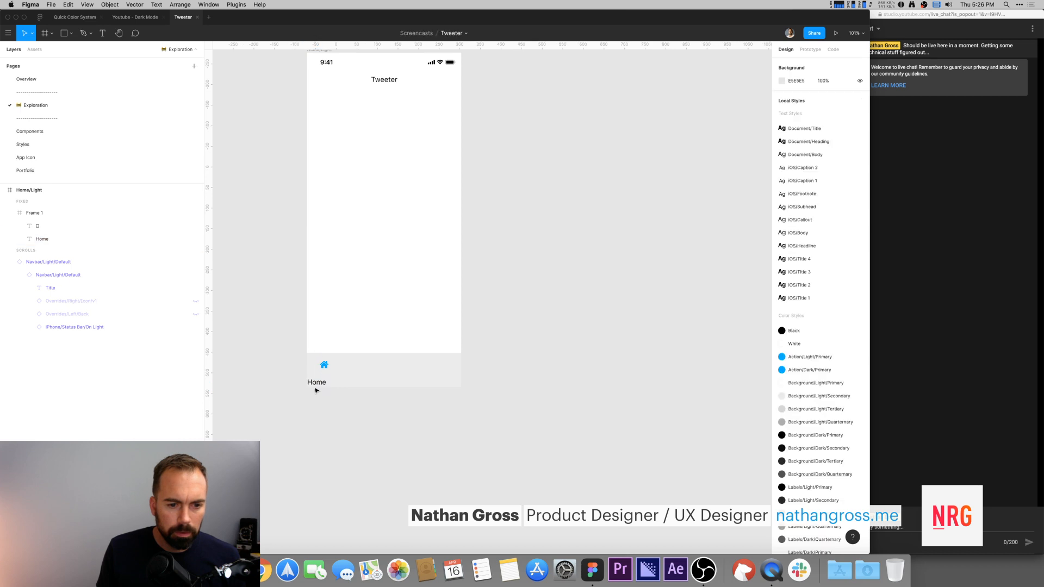
left_click(317, 381)
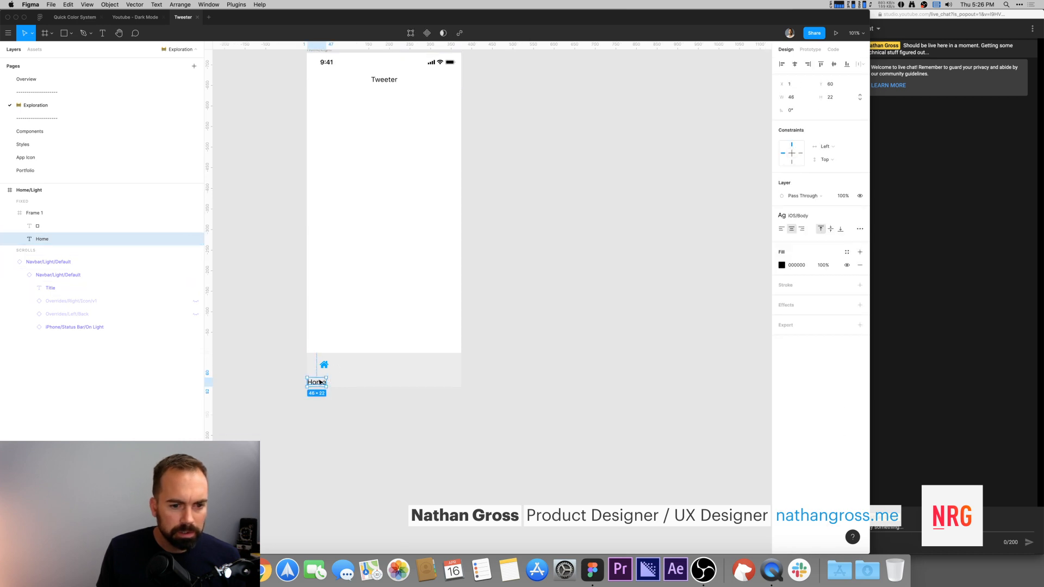
left_click_drag(318, 385, 326, 377)
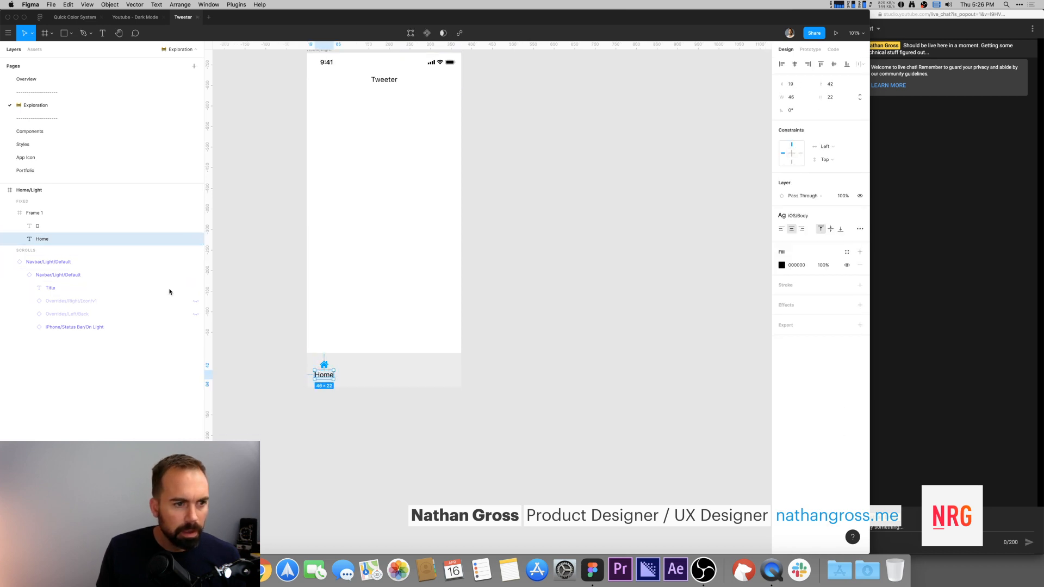
Step: Try to wrap the icon and Home label in an auto layout frame and reorder them
left_click(323, 363, "shift")
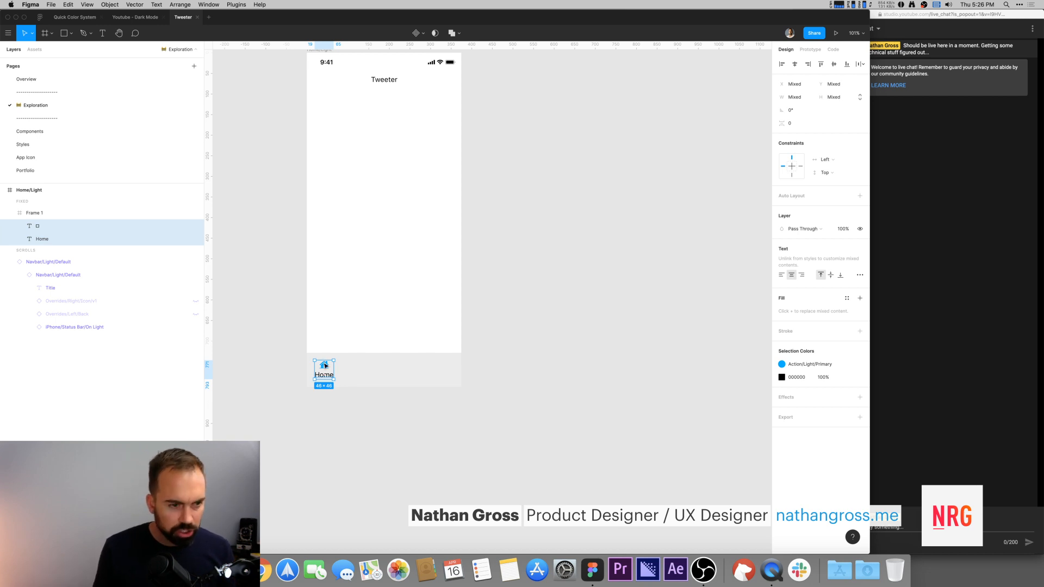
key("shift+a")
left_click(19, 225)
left_click(57, 239)
left_click_drag(56, 254, 58, 236)
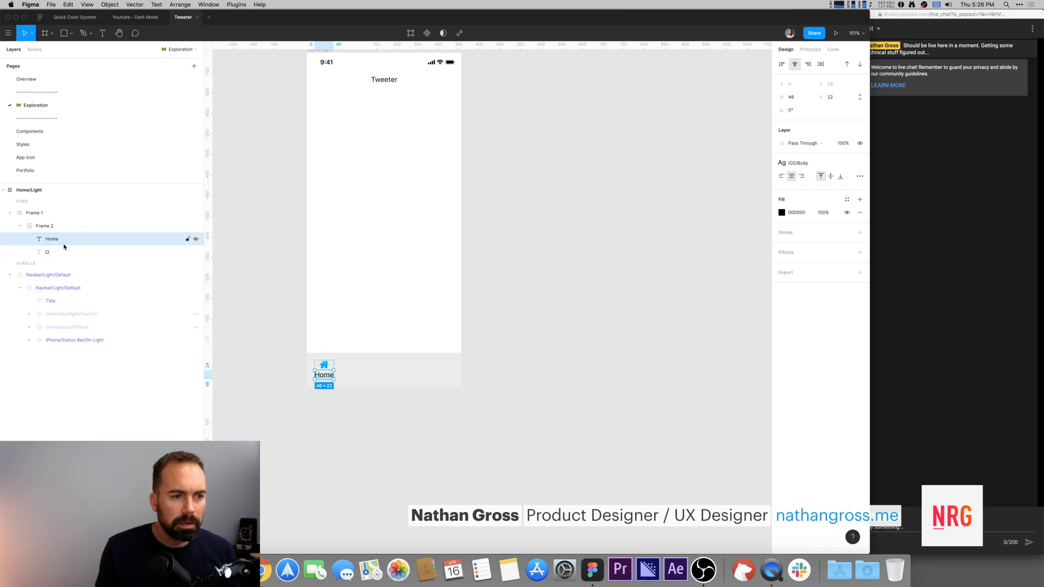
key("super+z")
key("super+z")
key("super+z")
key("super+z")
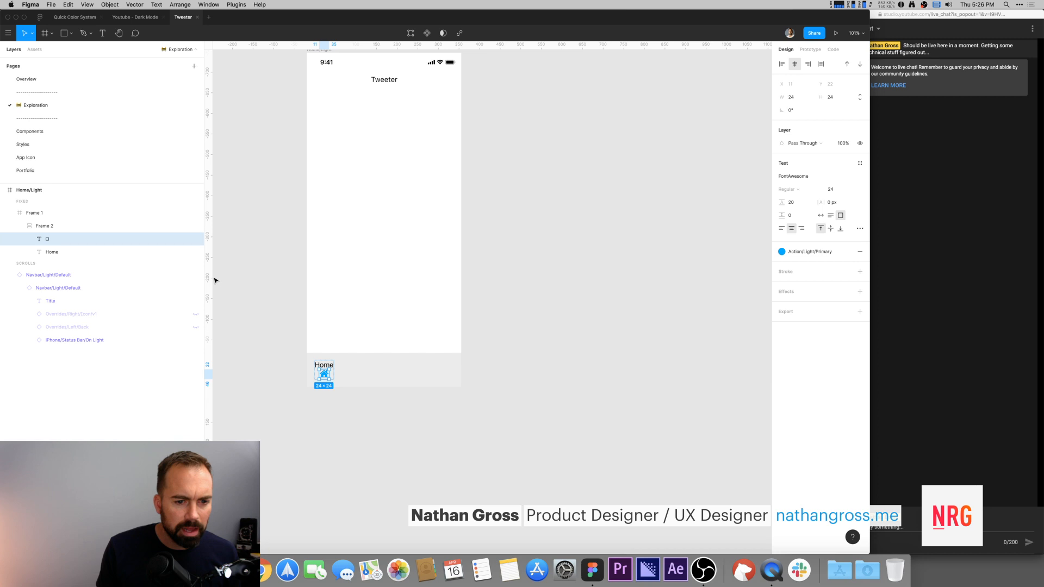
key("super+z")
key("super+z")
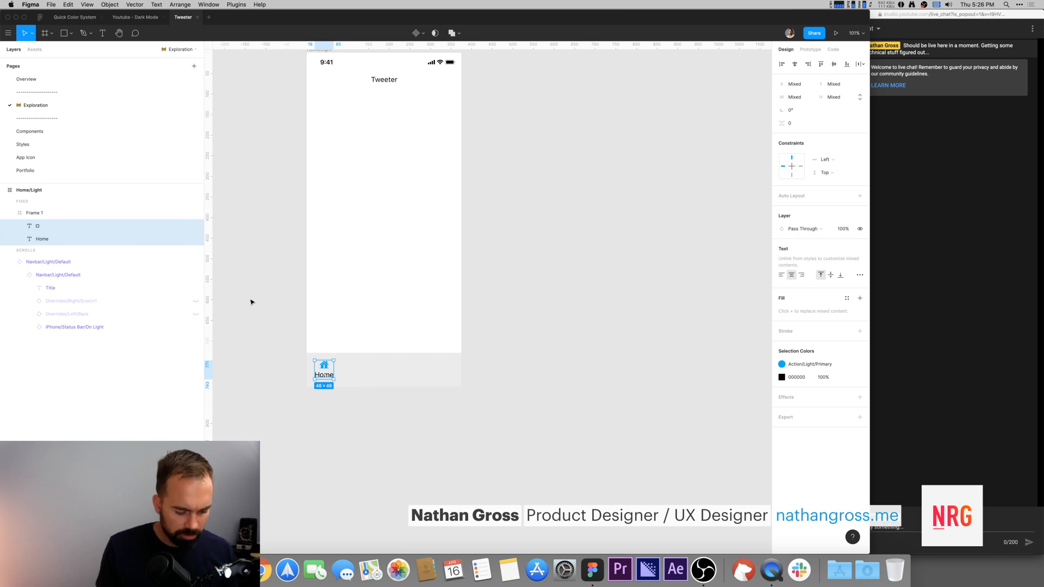
Step: Wrap the icon and Home label in a vertical auto layout frame with the icon above the label
key("shift+a")
left_click(21, 227)
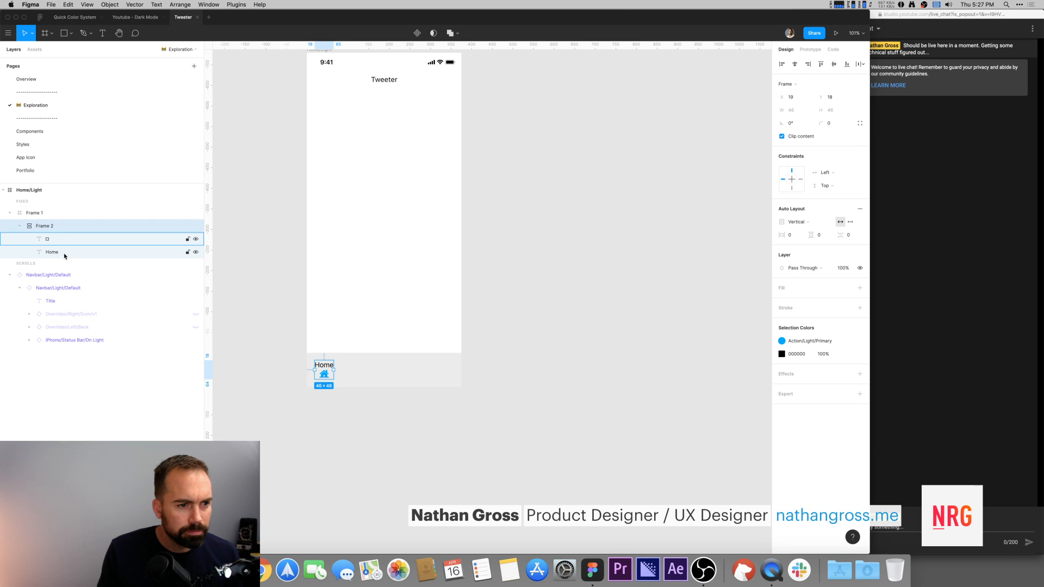
left_click_drag(63, 239, 66, 258)
left_click(422, 417)
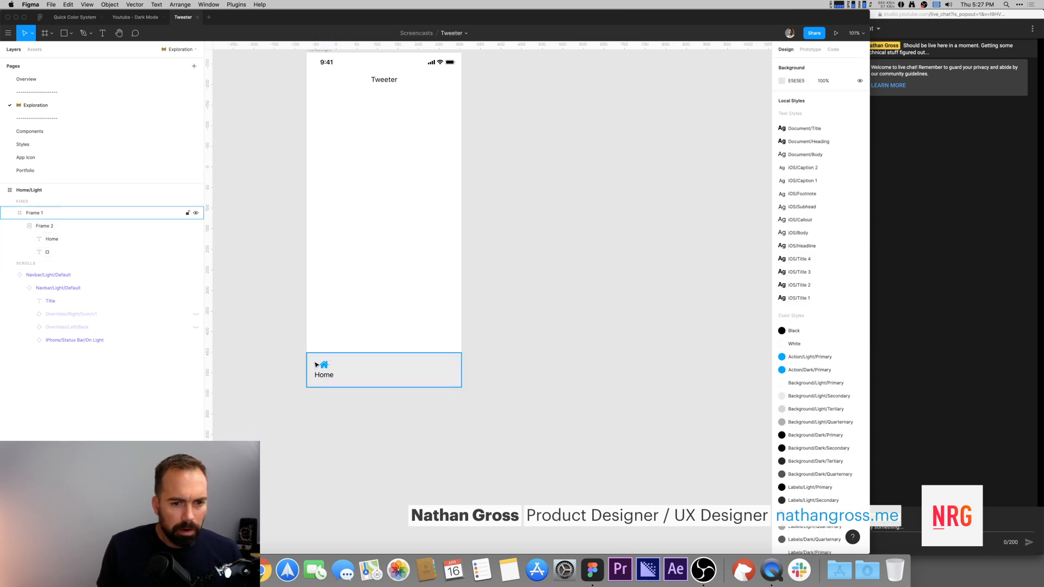
Step: Fill the Home label with the Action/Light/Primary color style
double_click(326, 371)
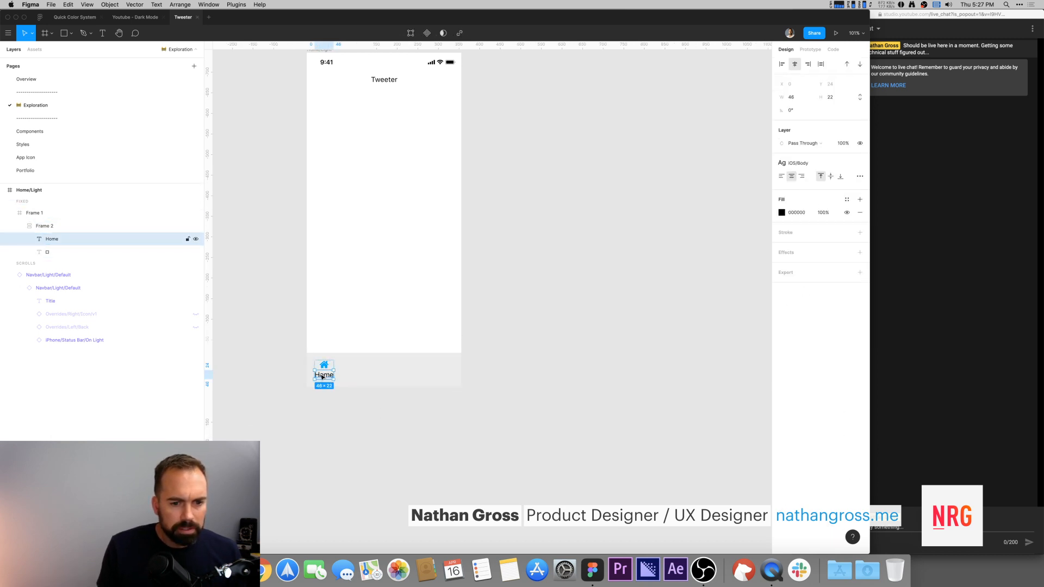
left_click(848, 199)
left_click(789, 259)
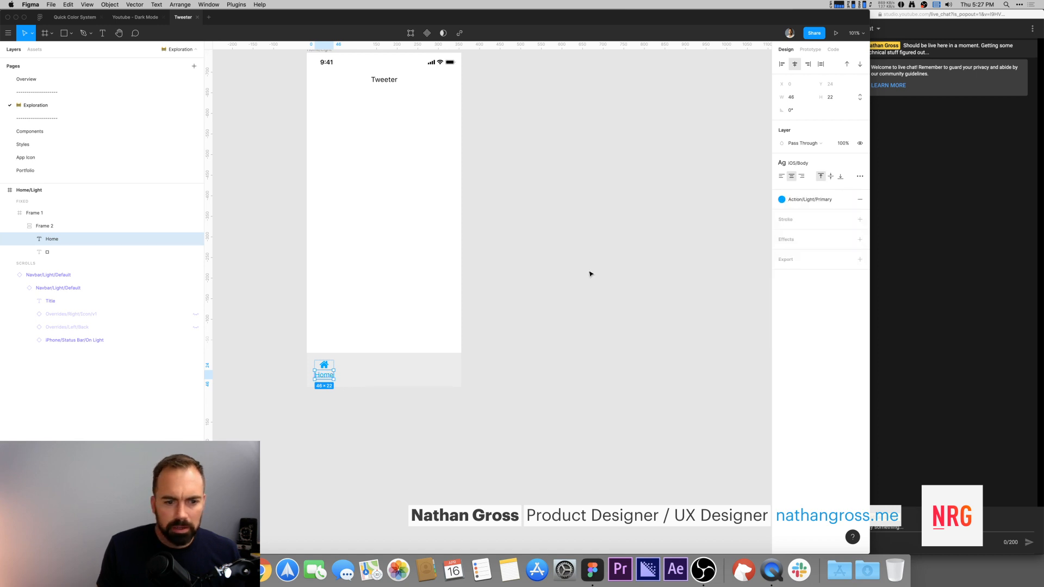
left_click(589, 273)
left_click(324, 369)
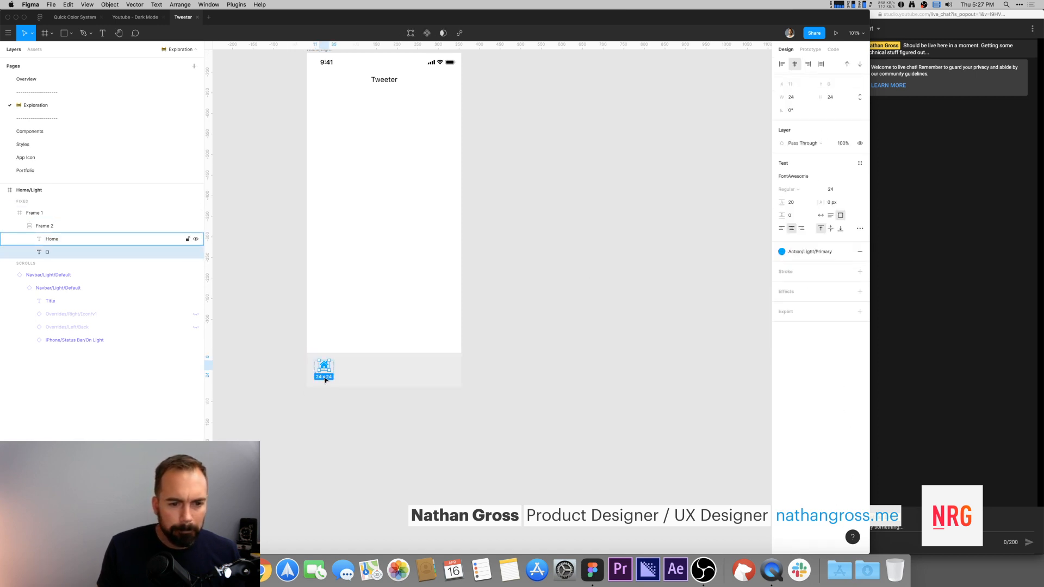
Step: Convert the frame holding the home icon and Home label into a component
left_click(560, 384)
left_click(54, 227)
left_click(54, 227)
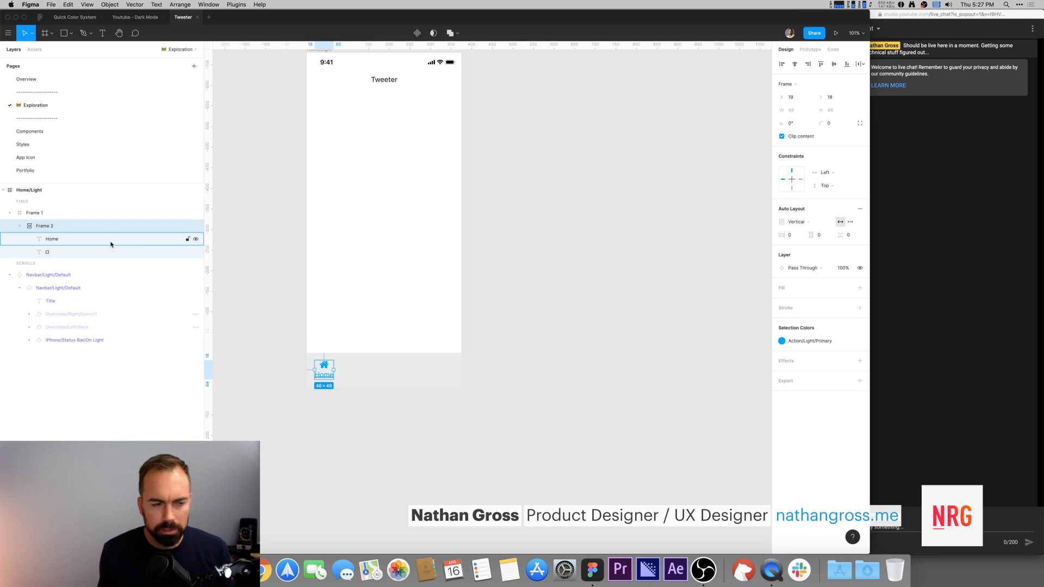
left_click(254, 257)
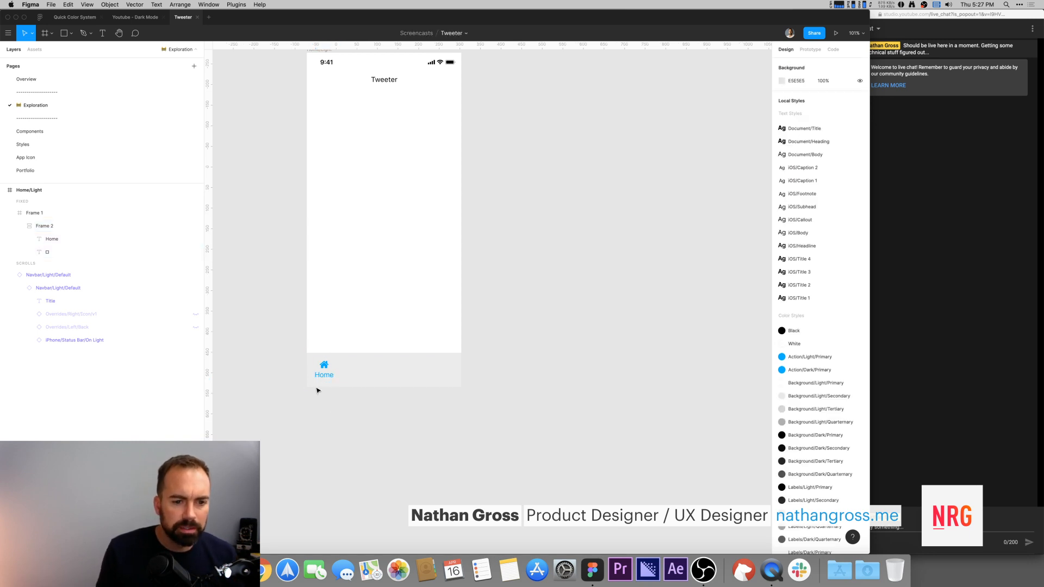
double_click(328, 370)
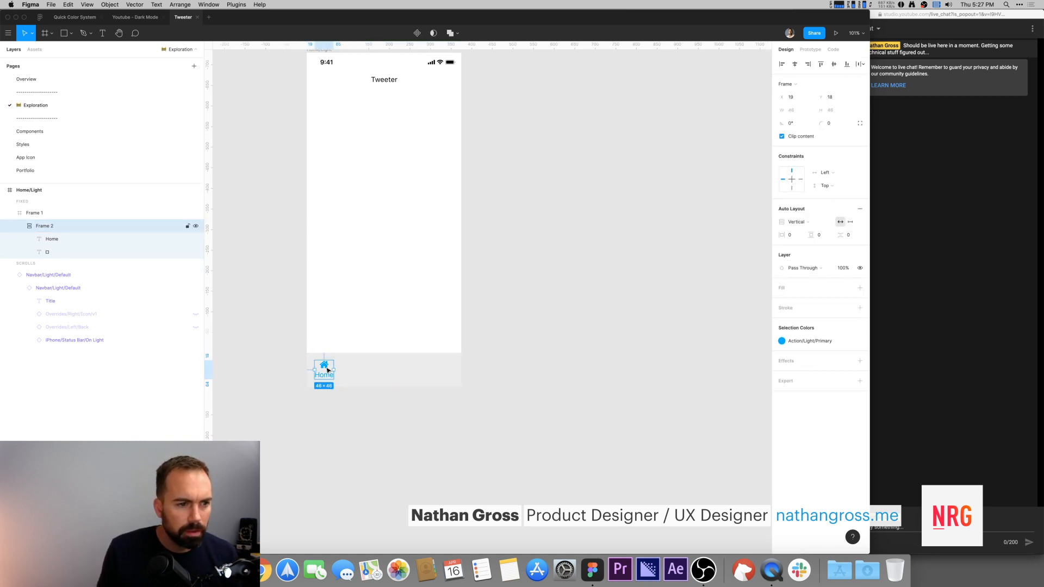
scroll(327, 369, "right", 1)
key("Down")
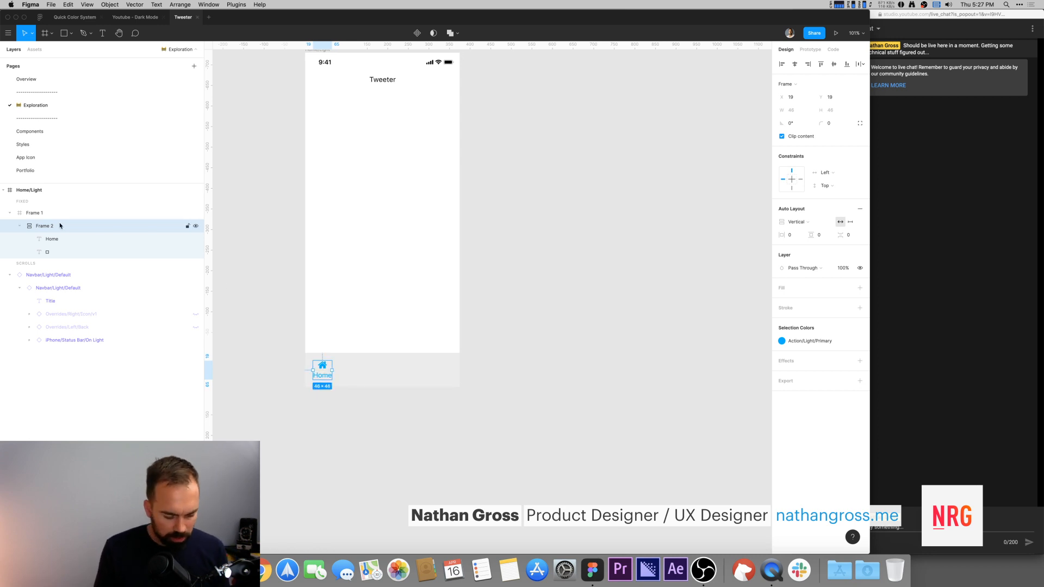
key("super+alt+k")
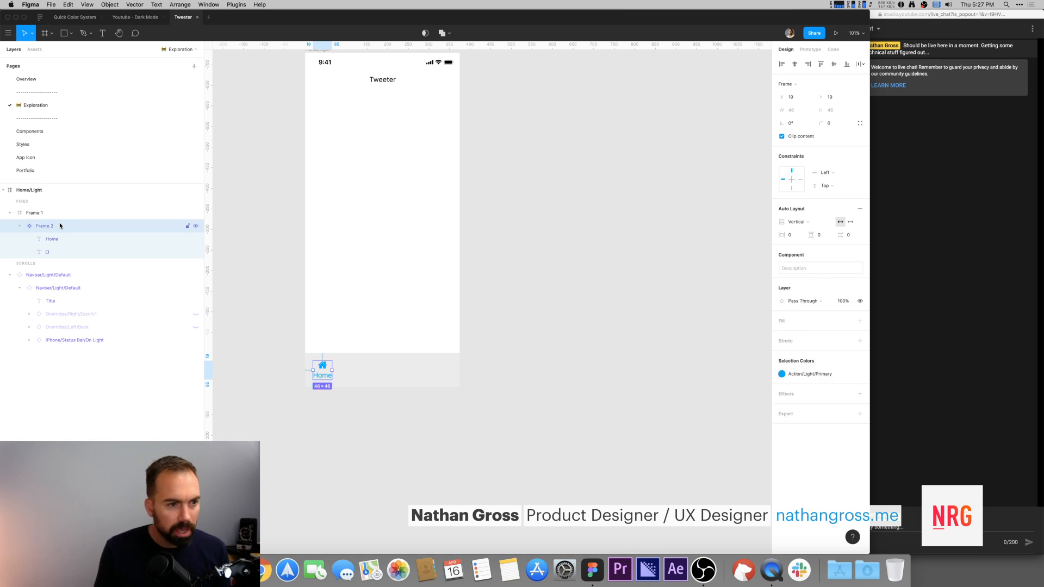
Step: Duplicate the tab component as an instance placed just to its right in the tab bar
scroll(297, 284, "left", 3)
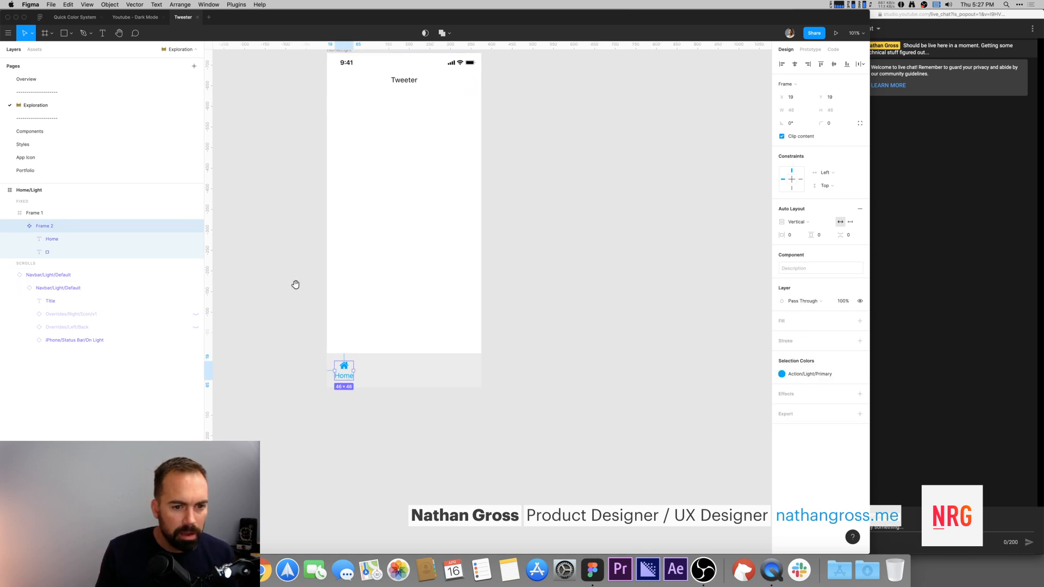
left_click_drag(357, 370, 387, 372)
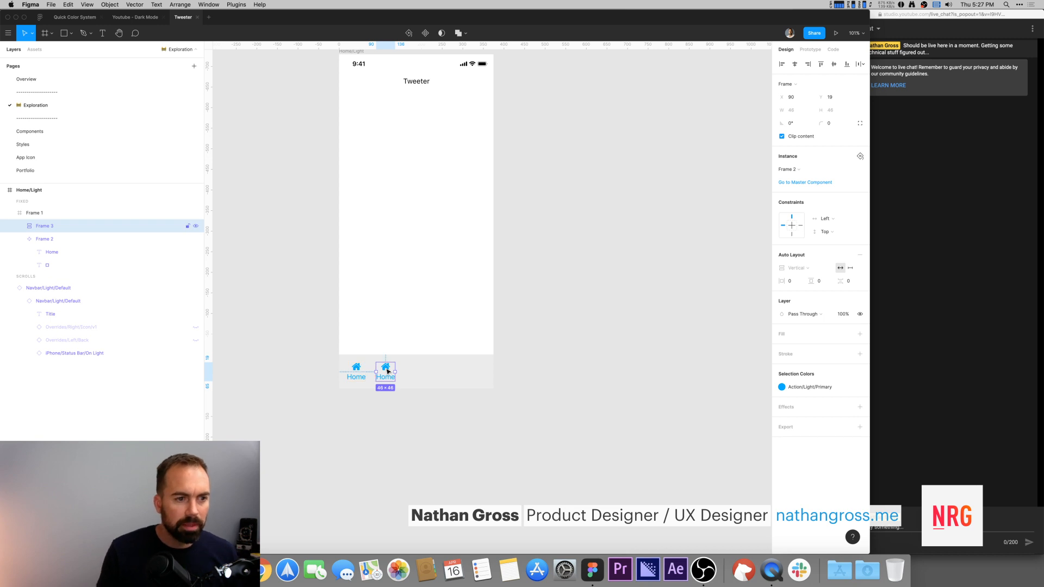
scroll(322, 309, "down", 2)
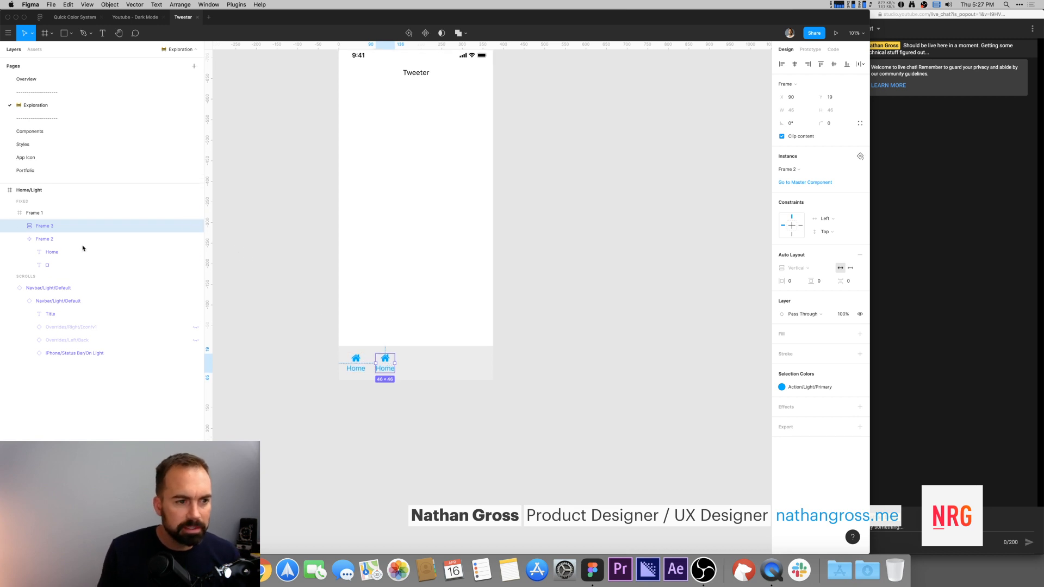
Step: Rename the tab component Tab Bar/Icon
left_click(45, 240)
double_click(44, 240)
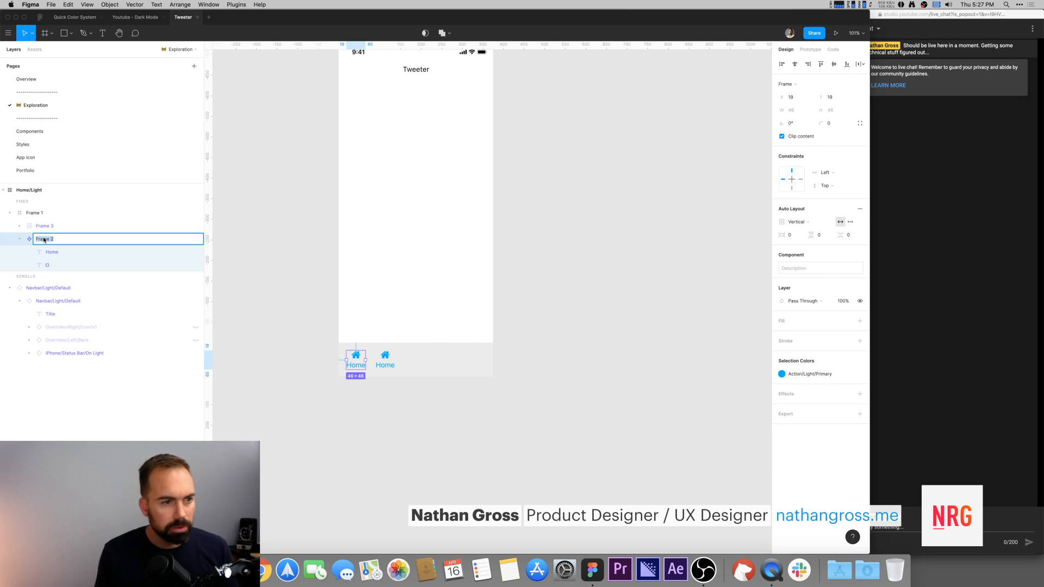
type("TabBar/Icon")
key("Return")
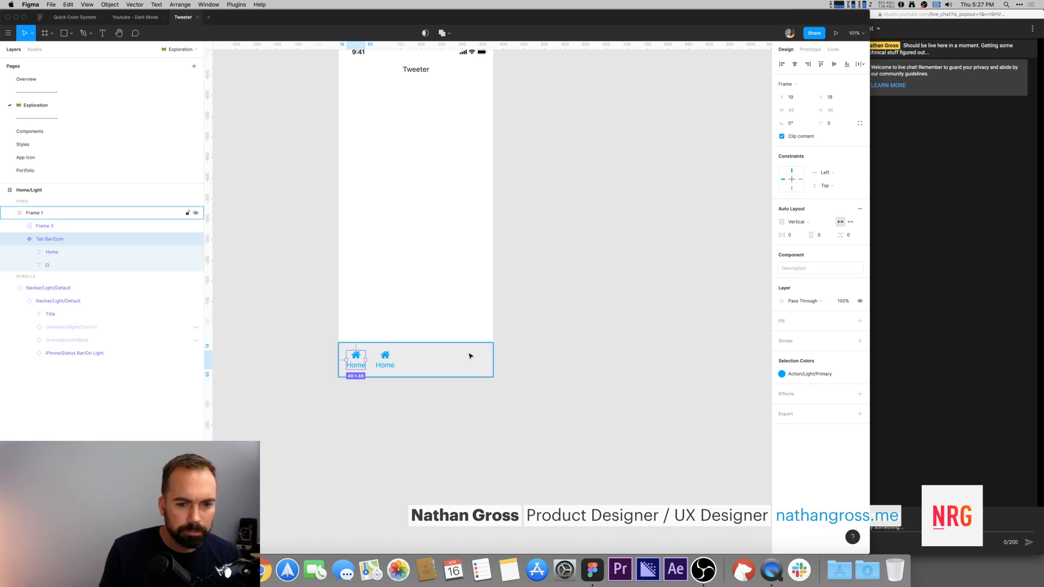
Step: Rename the duplicated tab instance Tab Bar/Icon
left_click(387, 359)
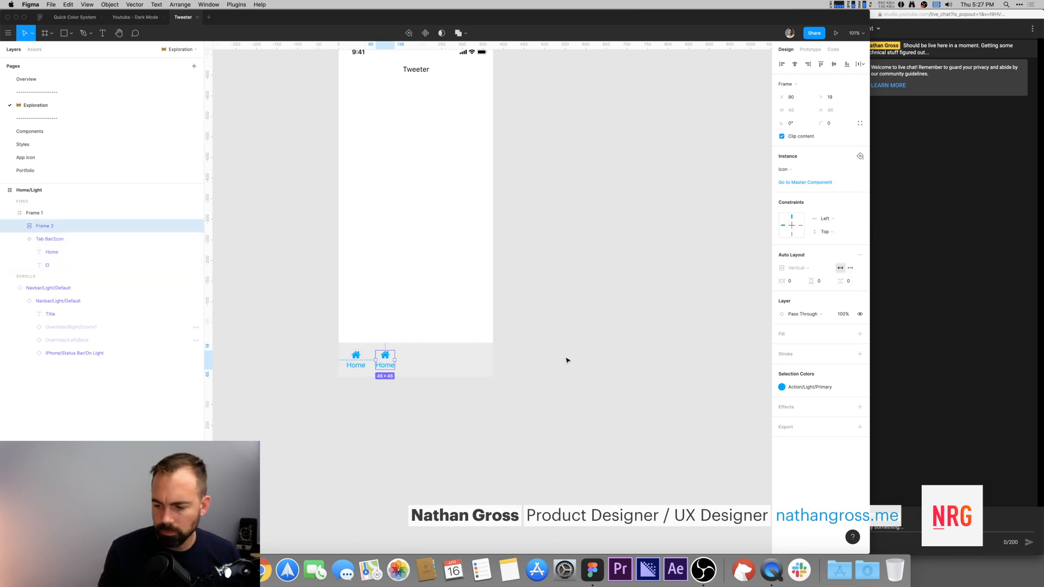
double_click(45, 229)
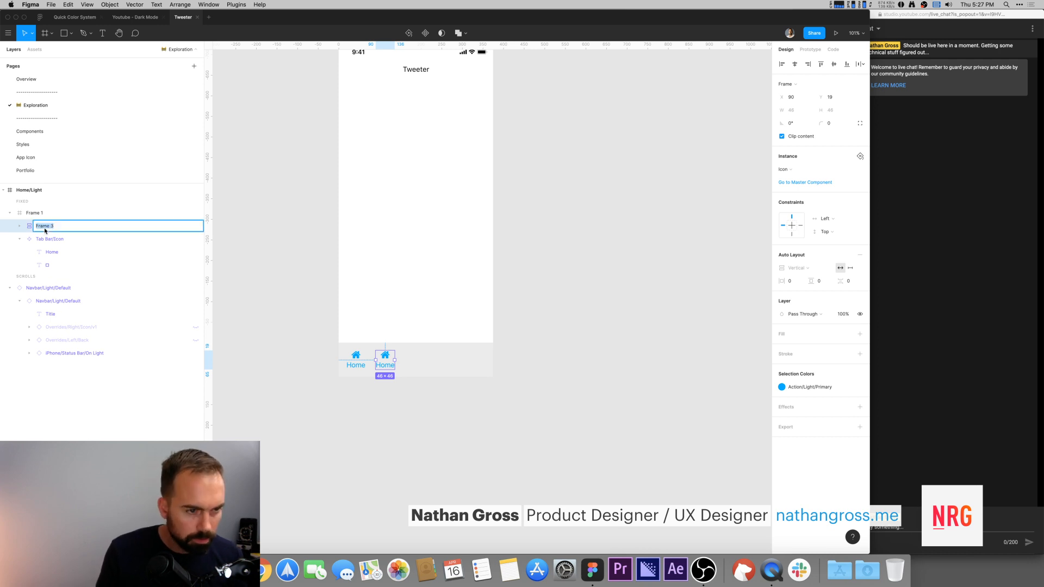
type("Tab Bar/Icon")
key("Return")
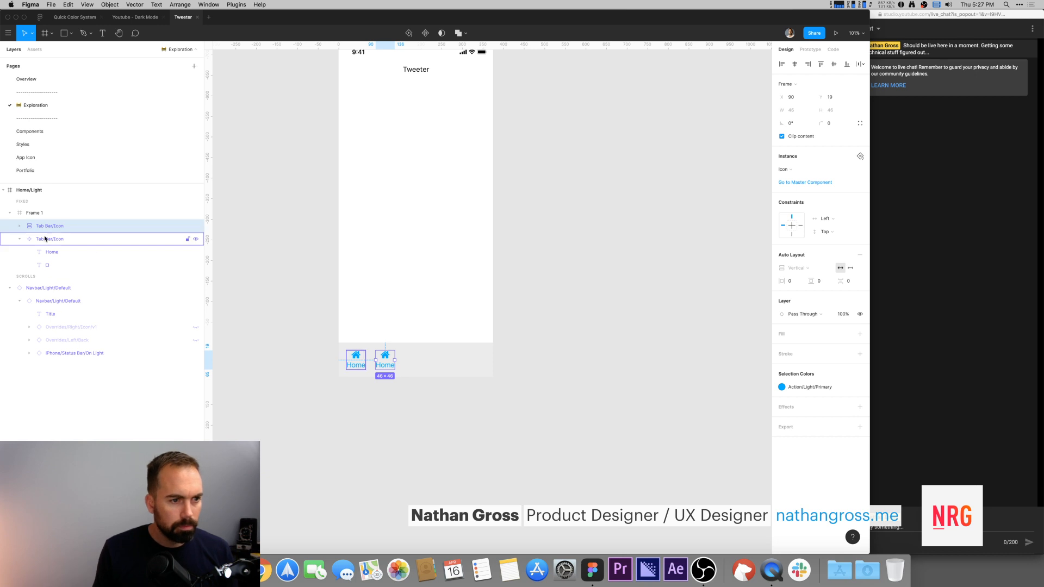
Step: View the tab bar in the Youtube - Dark Mode reference file for comparison
left_click(56, 239)
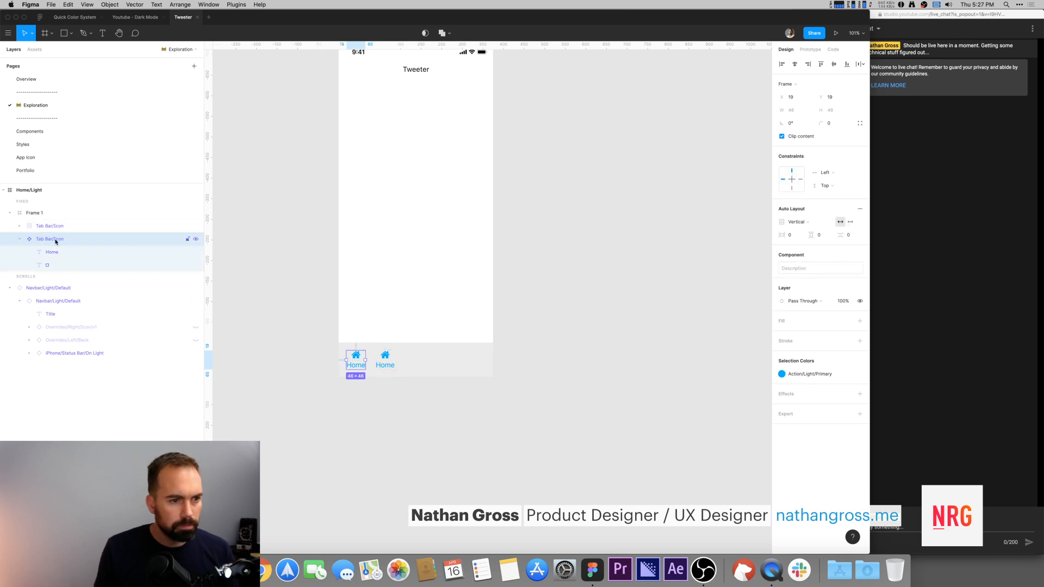
left_click(59, 228)
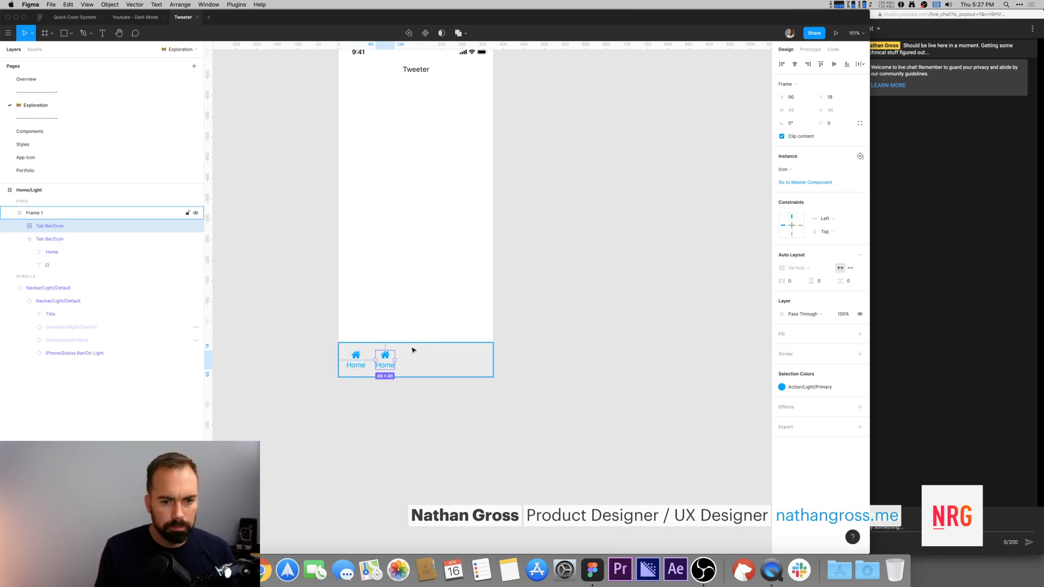
left_click(603, 337)
key("super+Tab")
key("ctrl+shift+Tab")
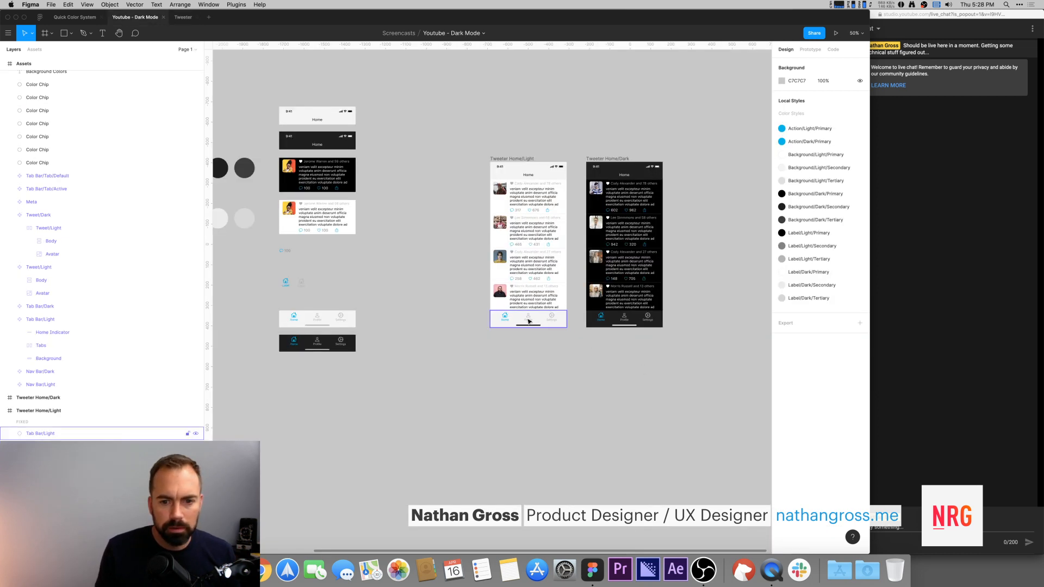
key("ctrl+Tab")
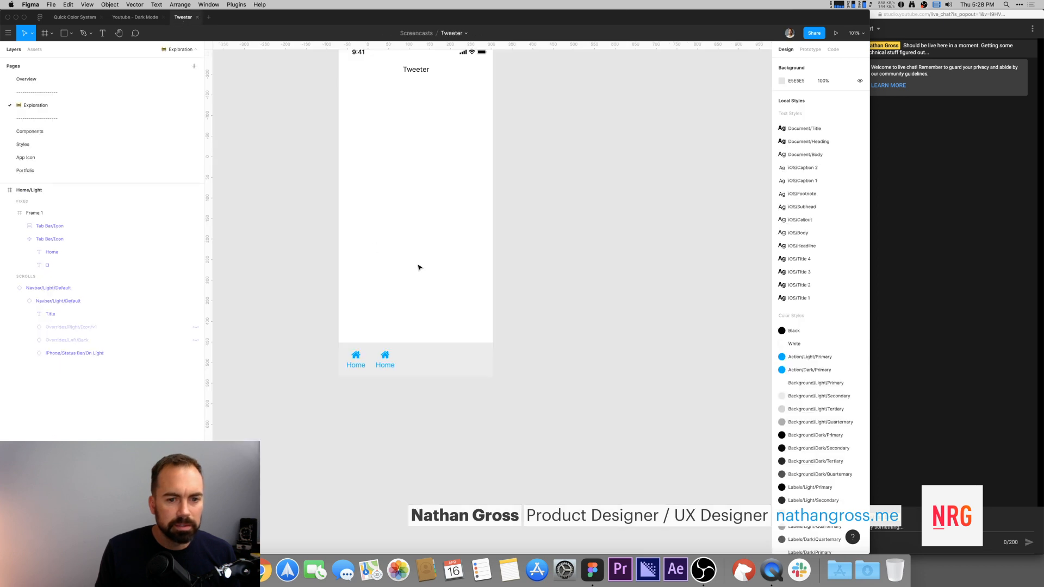
left_click(389, 358)
left_click_drag(385, 357, 438, 357)
key("super+z")
left_click(629, 321)
Step: Duplicate the tab instance to the right end of the tab bar
double_click(383, 359)
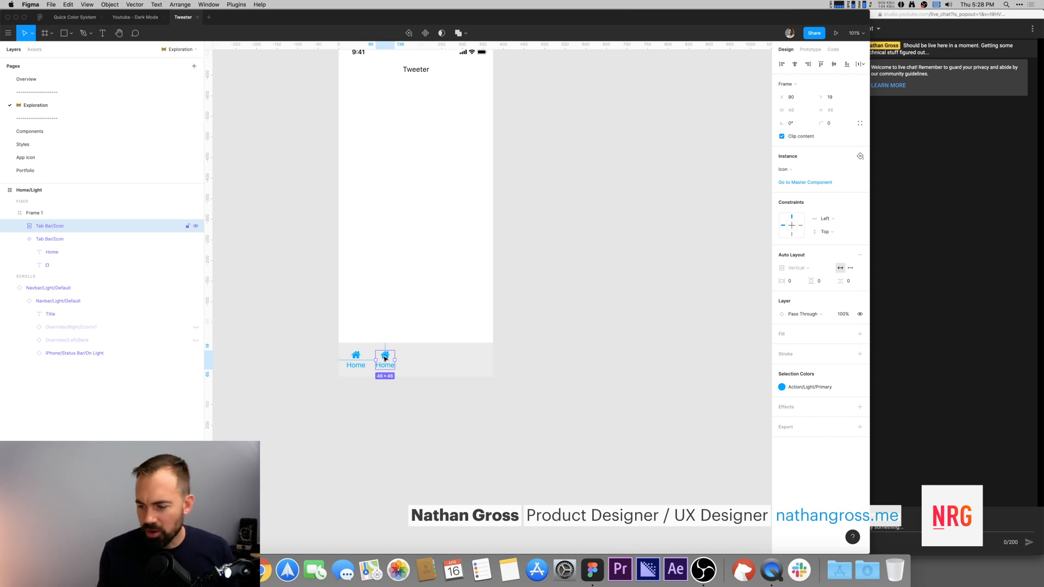
left_click_drag(385, 358, 462, 359)
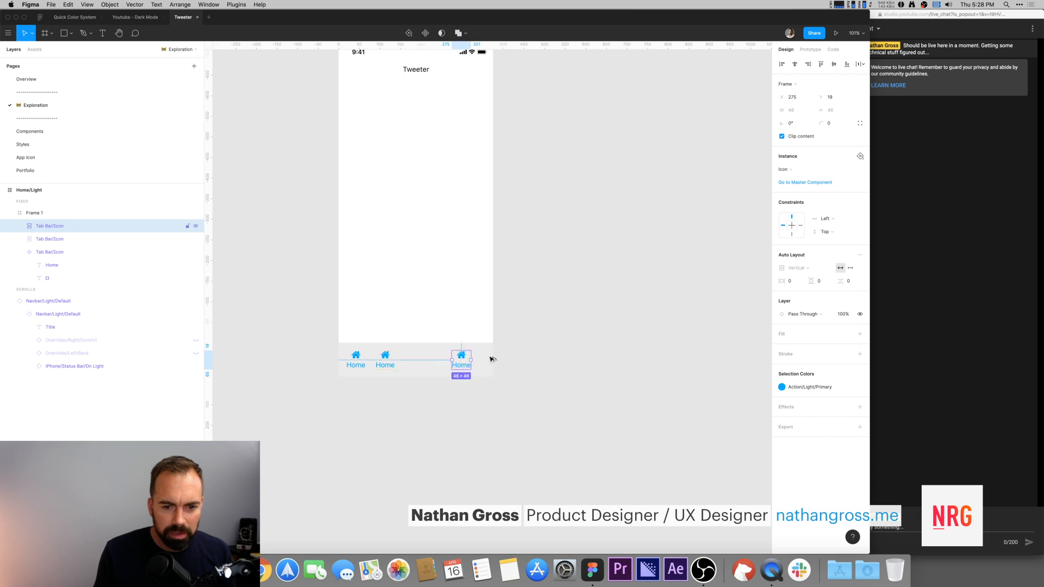
left_click(506, 359)
Step: Space the three tabs across the tab bar, centring the middle one and nudging the first right
double_click(387, 358)
left_click_drag(388, 358, 409, 358)
left_click(535, 359)
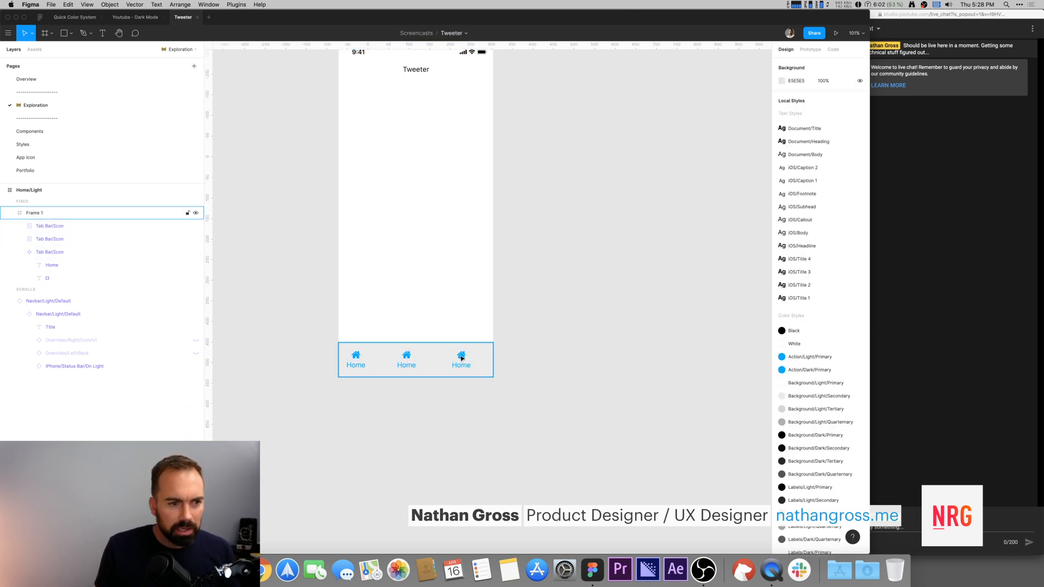
double_click(461, 358)
left_click_drag(356, 357, 364, 357)
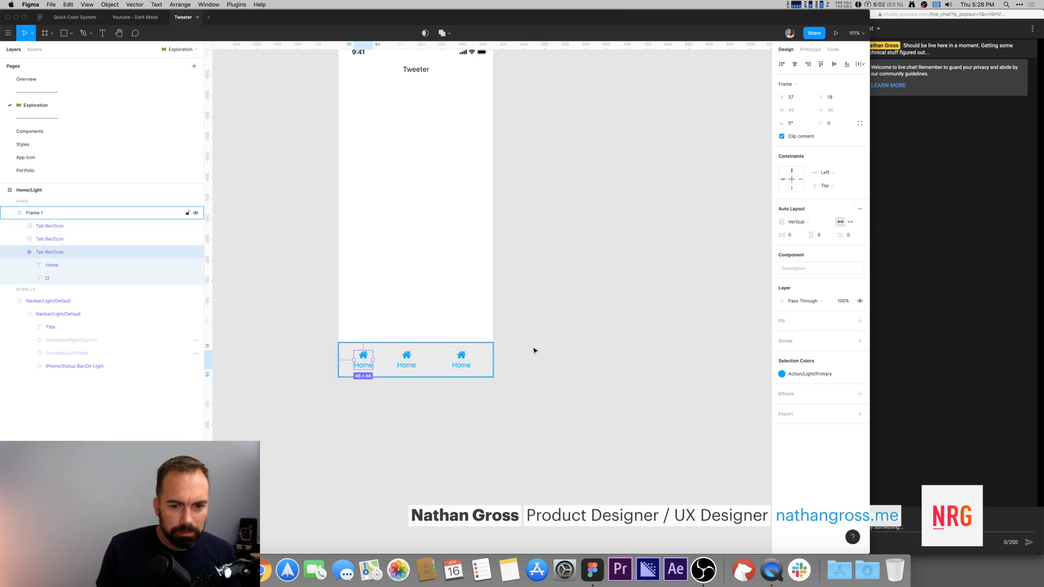
left_click(496, 349)
Step: Relabel the middle tab Profile and the right tab Settings
double_click(408, 366)
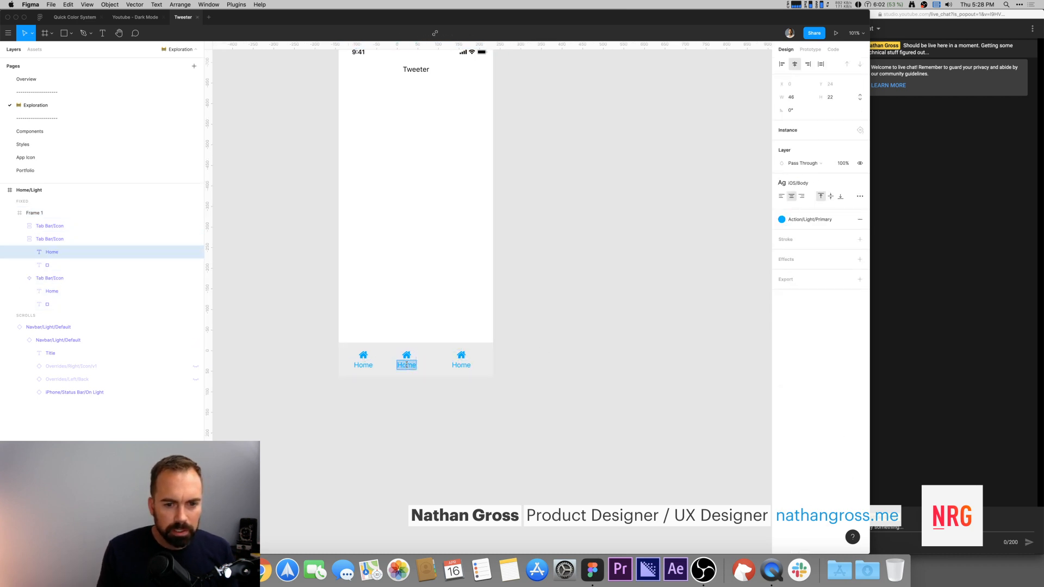
type("Profile")
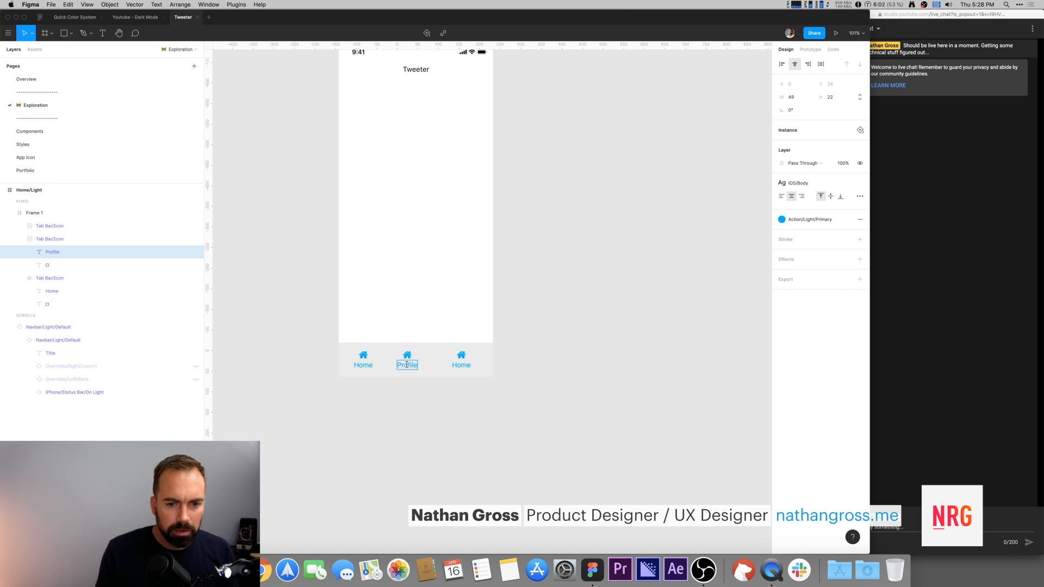
double_click(457, 366)
type("Sett")
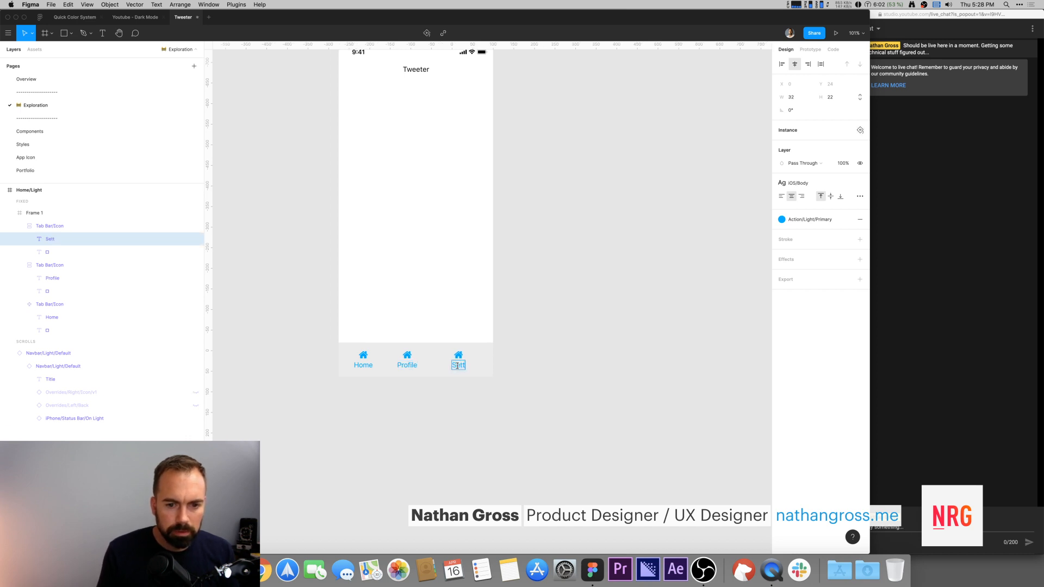
type("ings")
key("Escape")
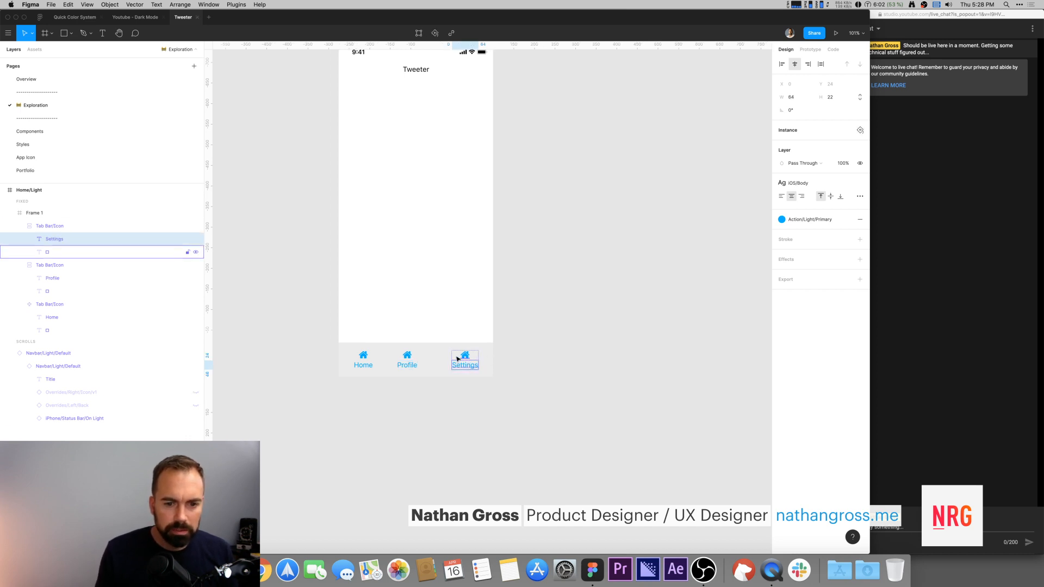
Step: Move the master tab component out of the screen frame onto the canvas beside it
left_click(562, 373)
mouse_move(360, 359)
left_mouse_down()
mouse_move(261, 354)
mouse_move(361, 360)
left_mouse_up()
left_click(281, 325)
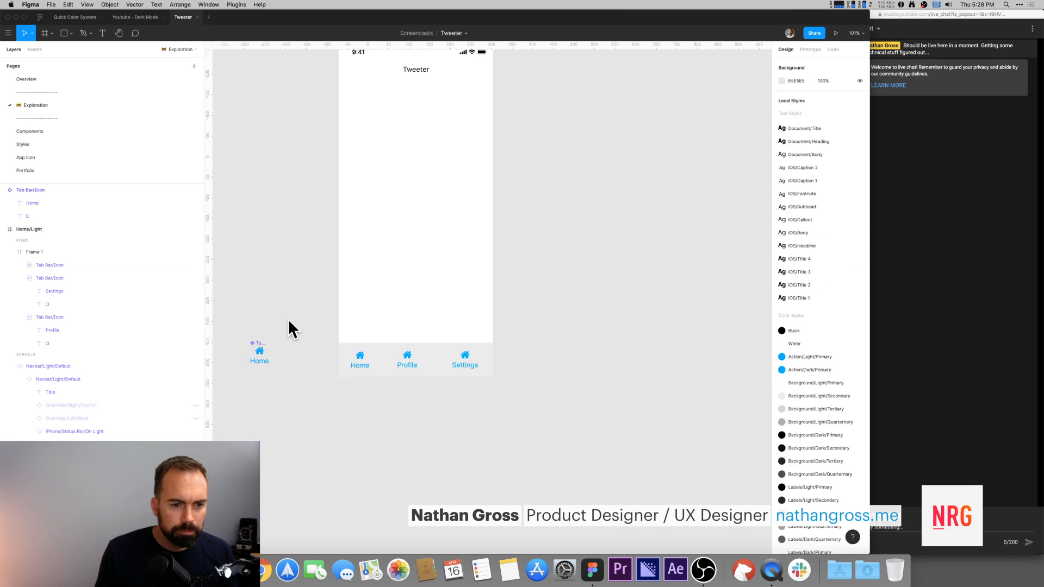
scroll(282, 326, "left", 1)
left_click(277, 338)
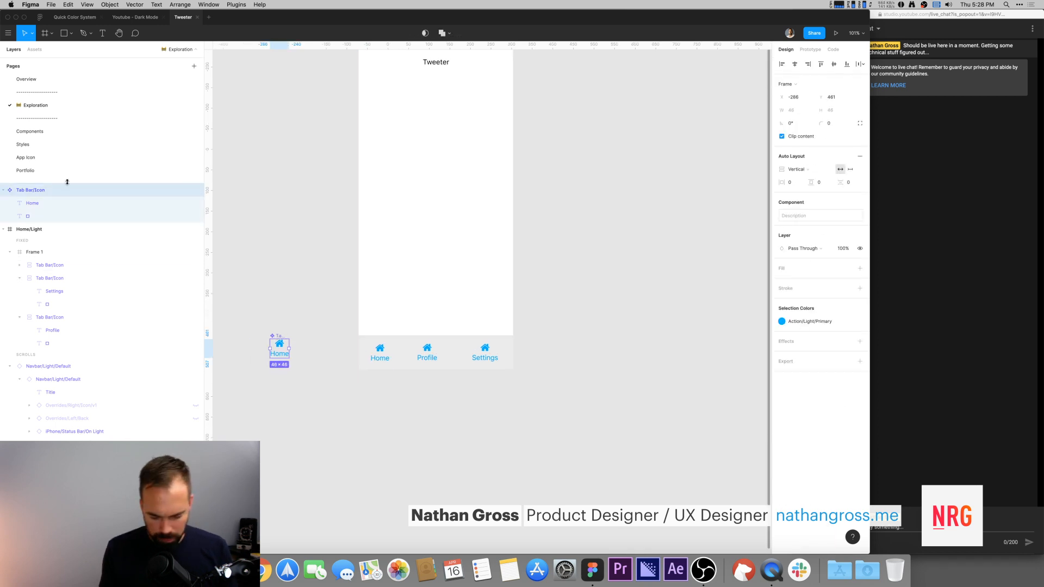
Step: Rename the master tab component Tab Bar/Icon/Active
key("super+r")
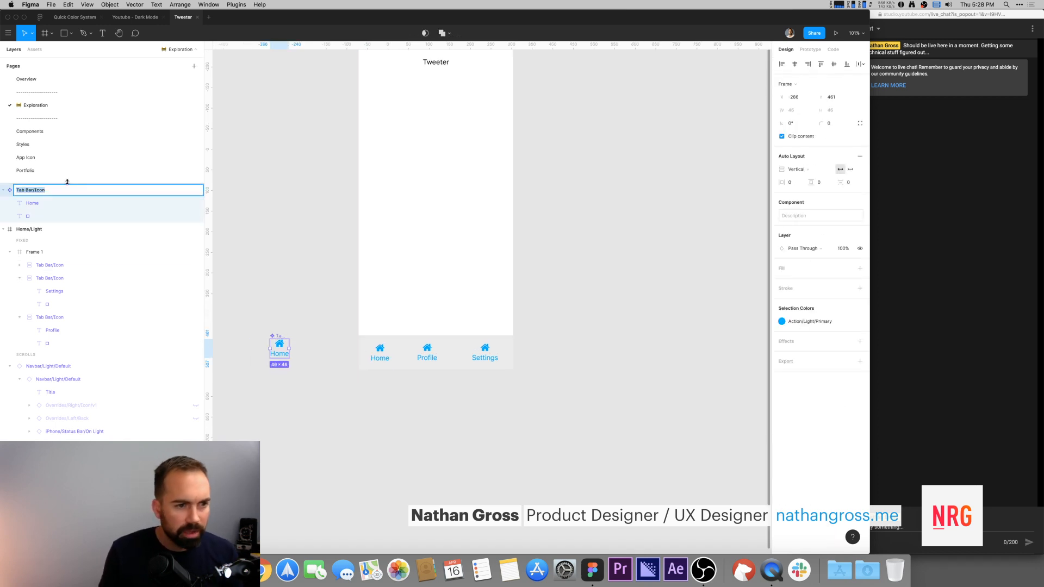
key("BackSpace")
key("super+z")
key("Right")
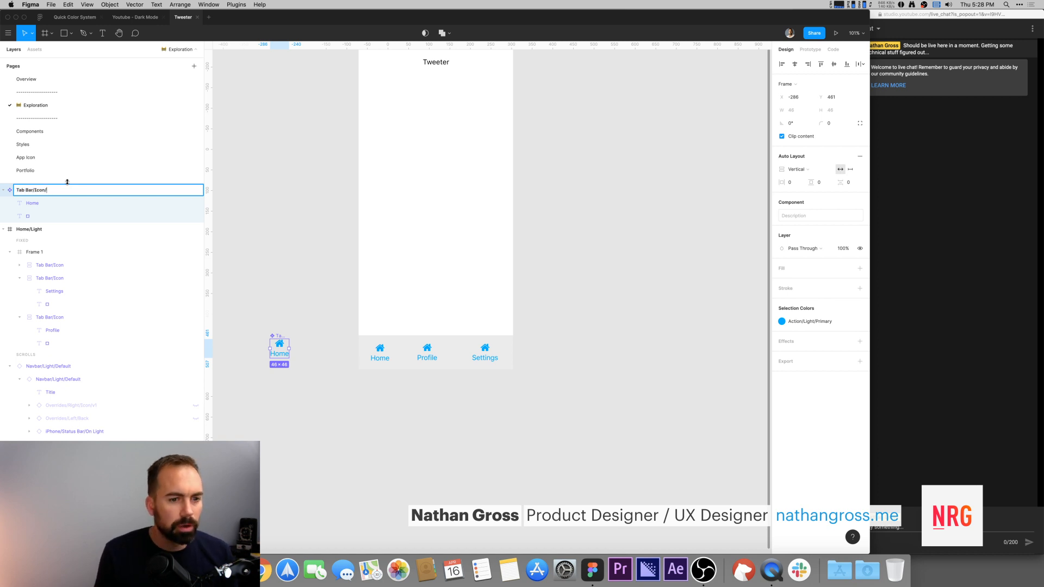
type("/Active")
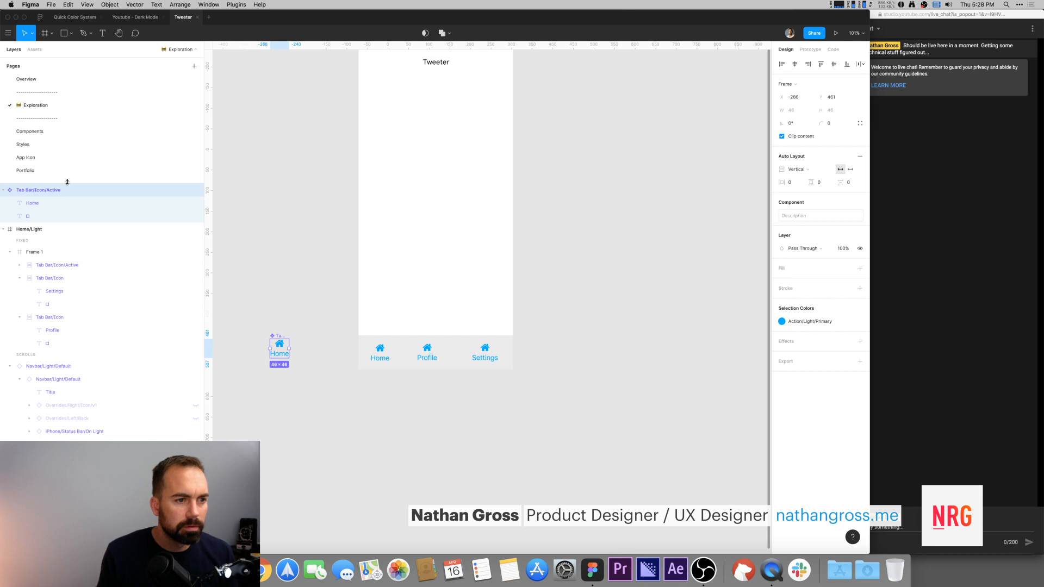
Step: Duplicate the active tab component below itself and turn the copy into a new component
left_click(259, 254)
left_click_drag(278, 337, 275, 280)
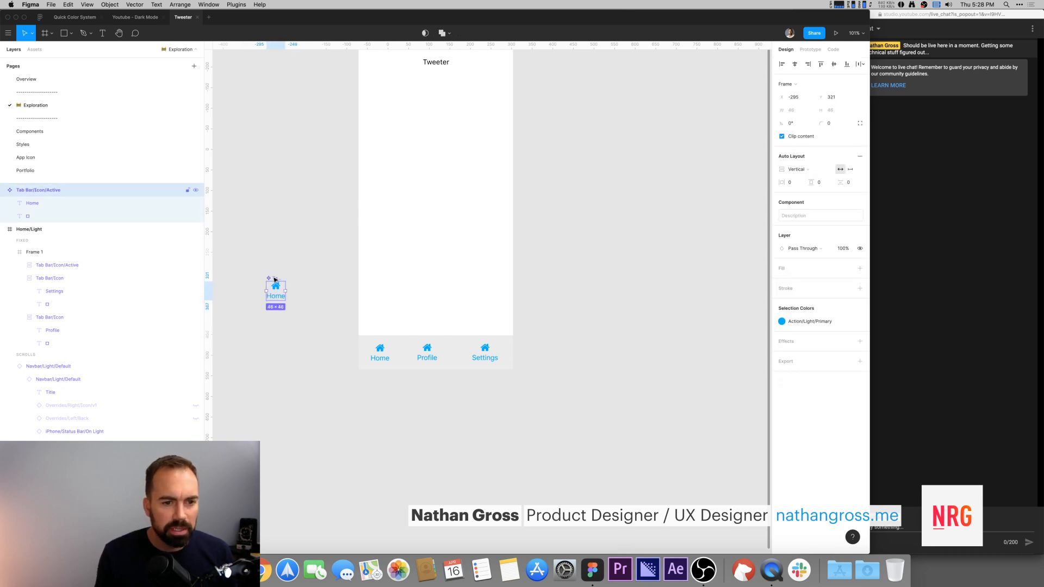
left_click_drag(275, 279, 278, 314, "alt")
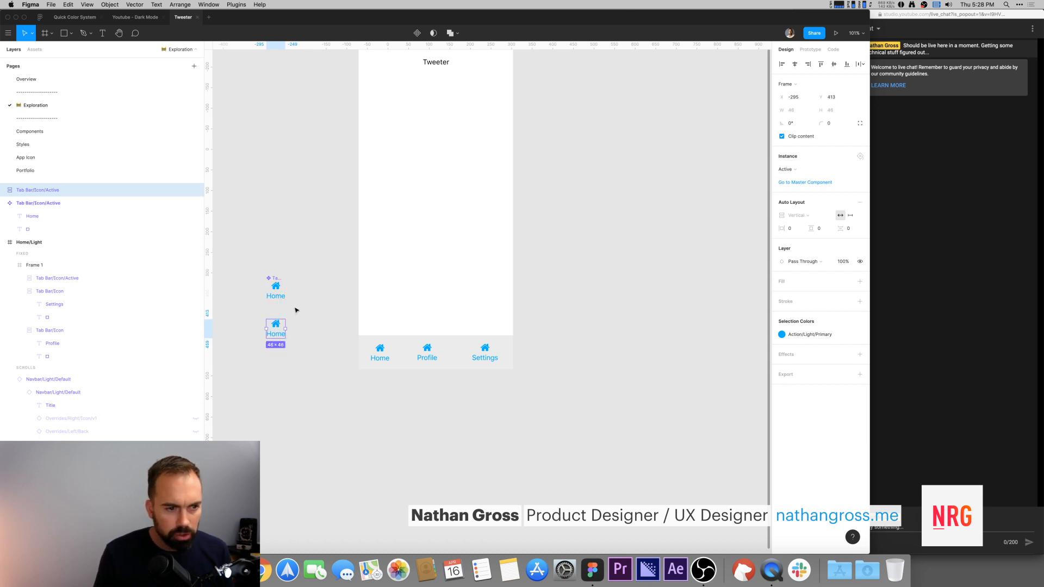
key("super+alt+k")
Step: Give the new component's icon and label the Labels/Light/Quaternary color style
left_click(3, 189)
left_click_drag(60, 206, 59, 206)
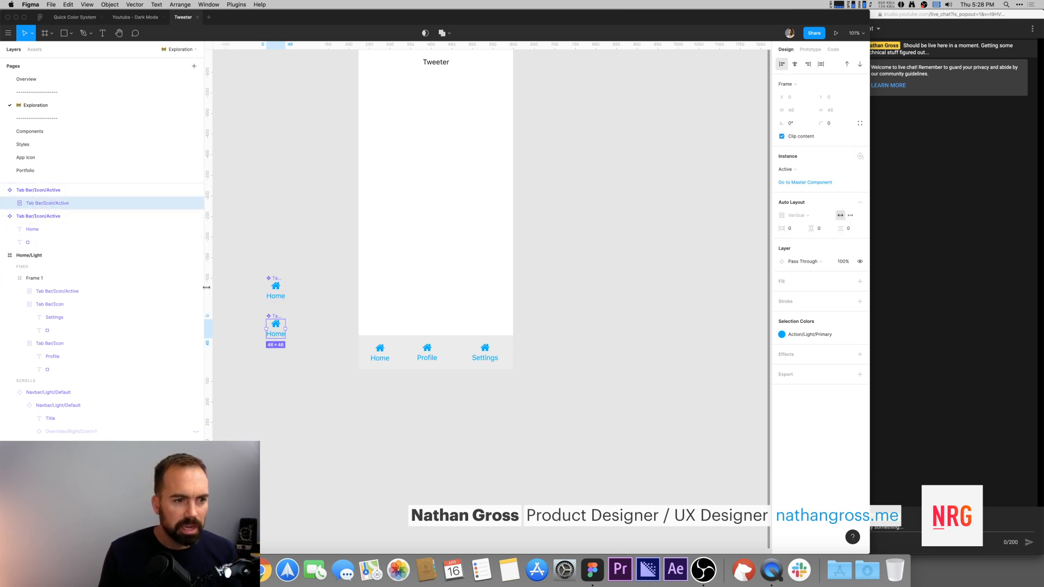
key("Return")
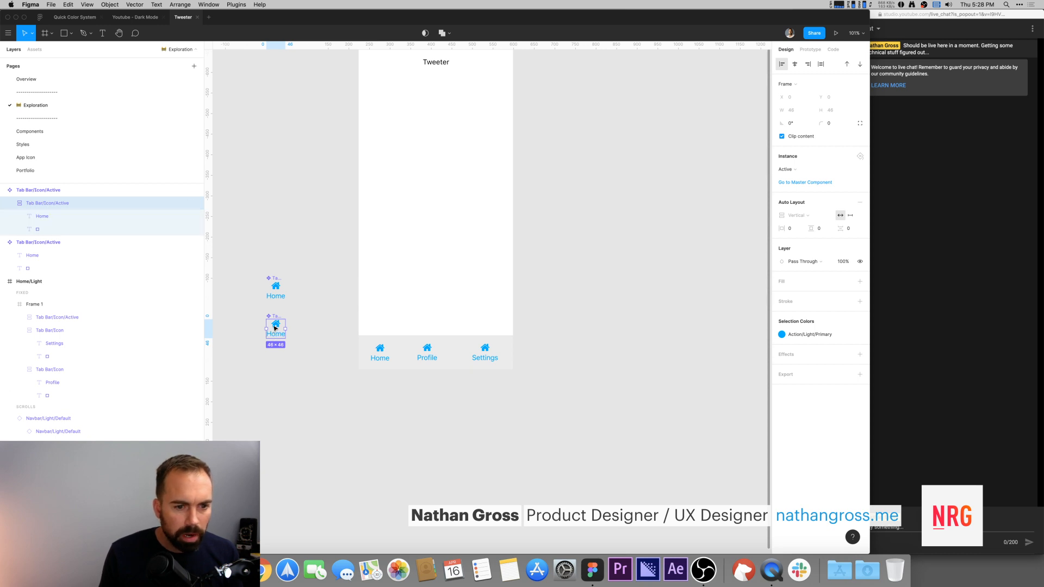
left_click(825, 232)
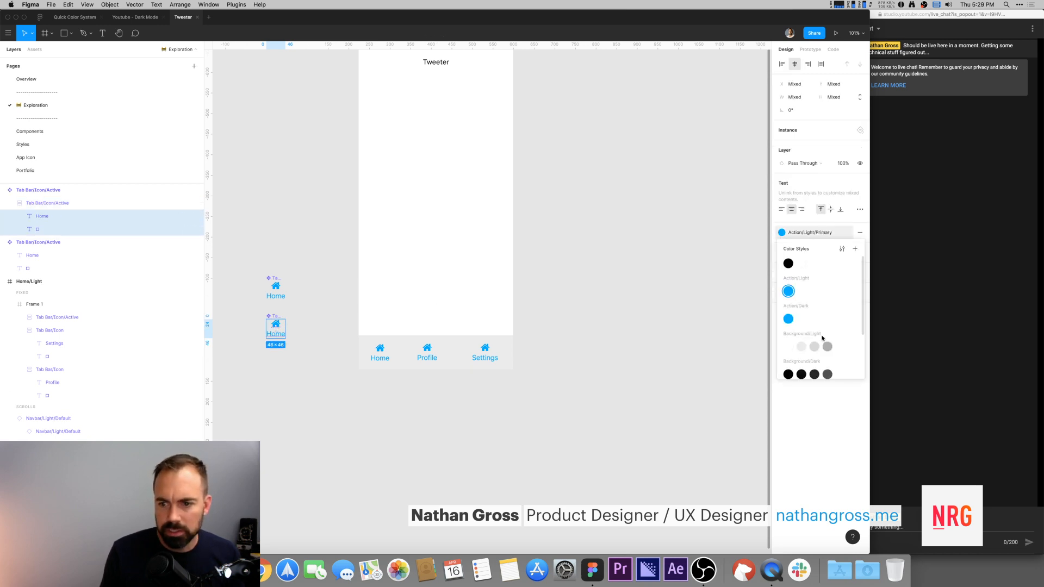
scroll(816, 353, "down", 4)
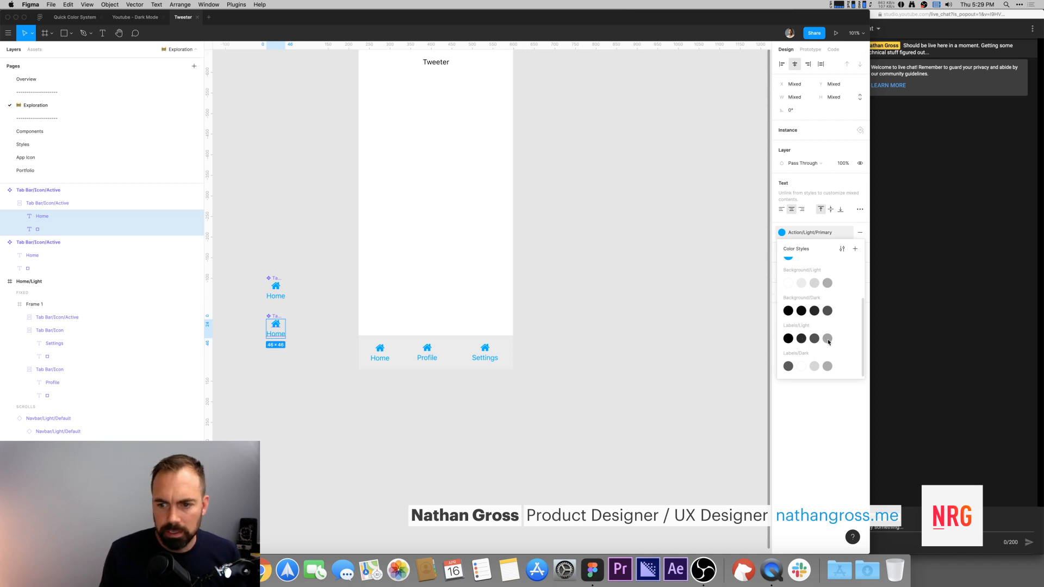
left_click(814, 340)
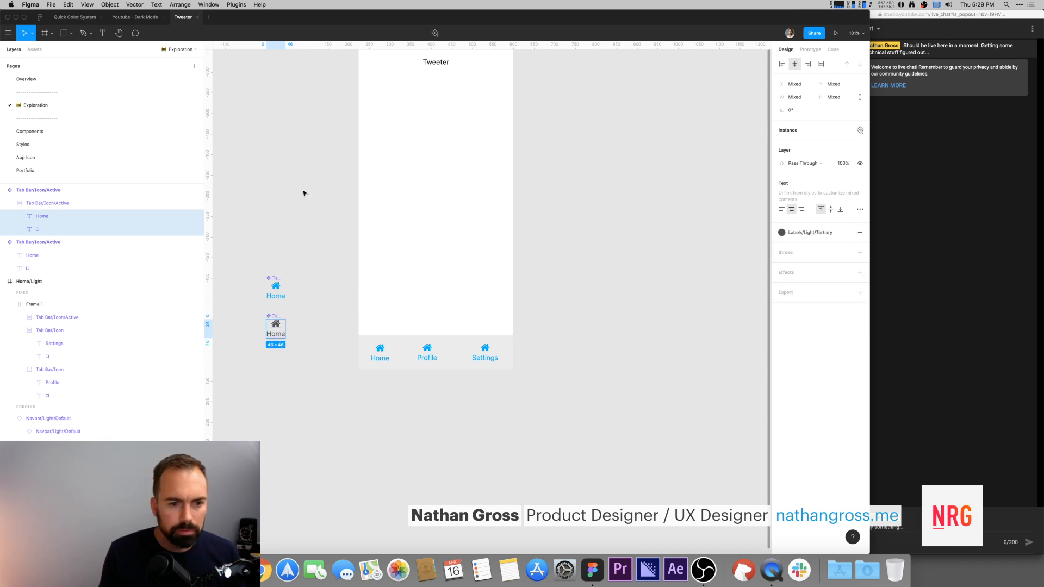
left_click(825, 233)
left_click(825, 339)
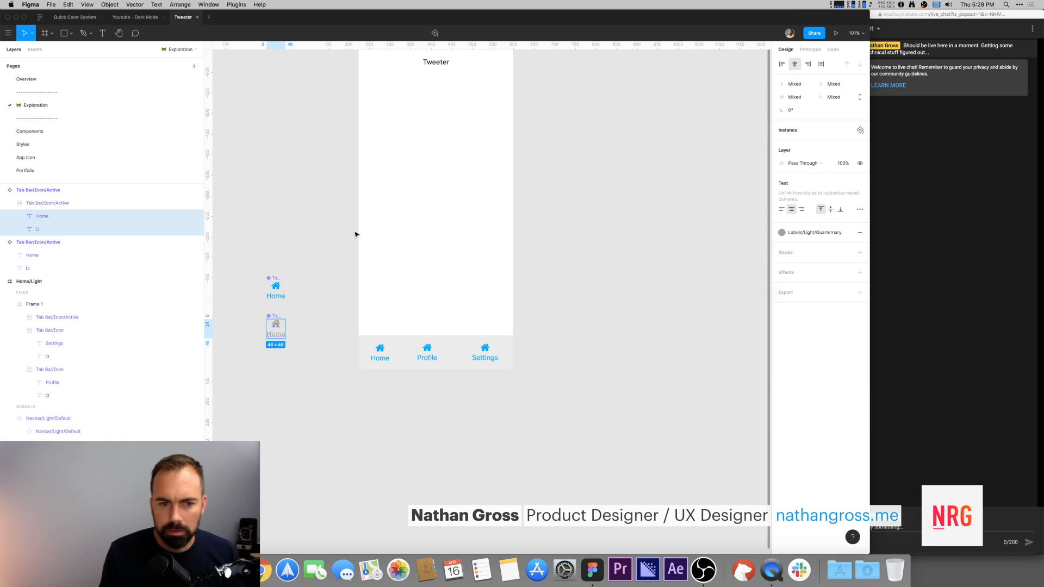
Step: Rename the duplicated tab component Tab Bar/Icon/Default
left_click(305, 198)
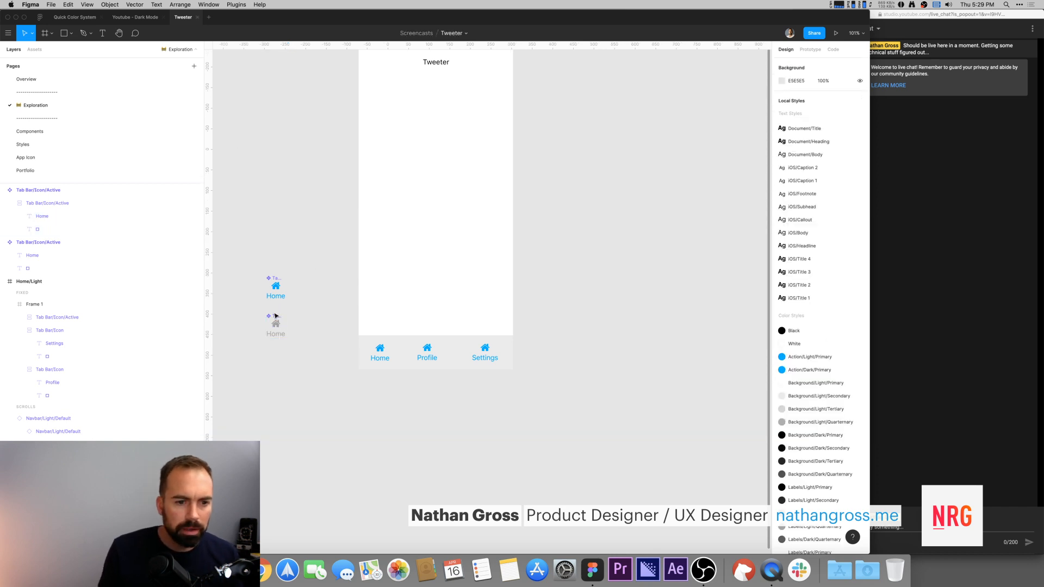
double_click(382, 356)
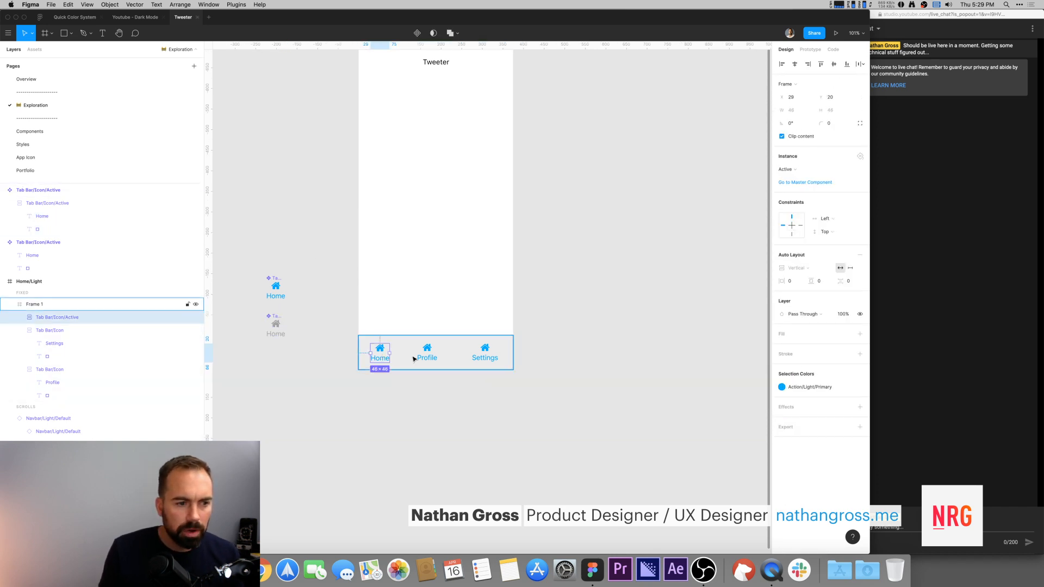
left_click(789, 171)
left_click(359, 321)
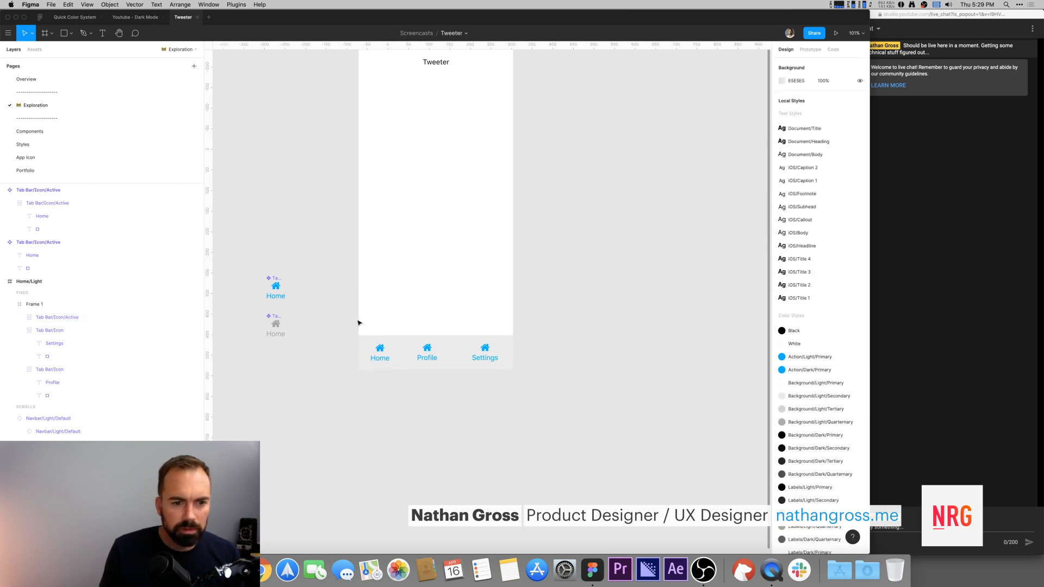
left_click(283, 317)
key("super+r")
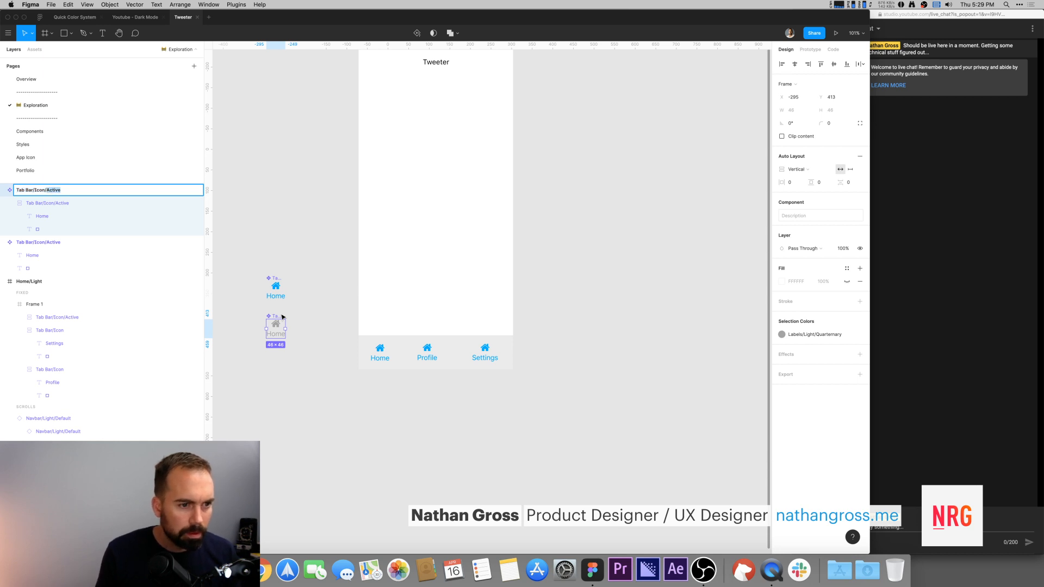
type("Default")
key("Return")
Step: Switch the Profile and Settings tab instances in the tab bar to the Default tab component
left_click(427, 352)
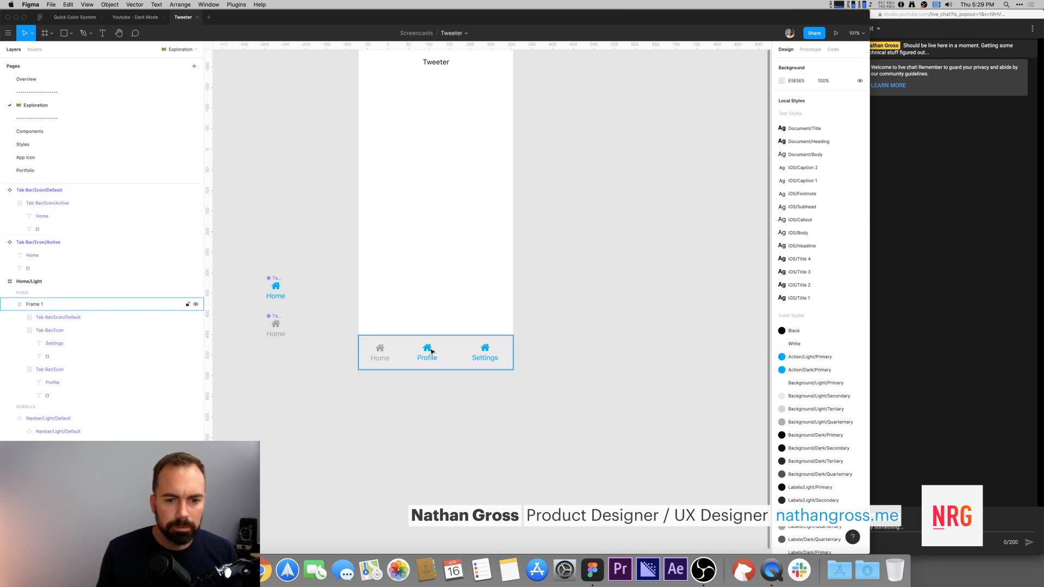
double_click(427, 352)
left_click(486, 350, "shift")
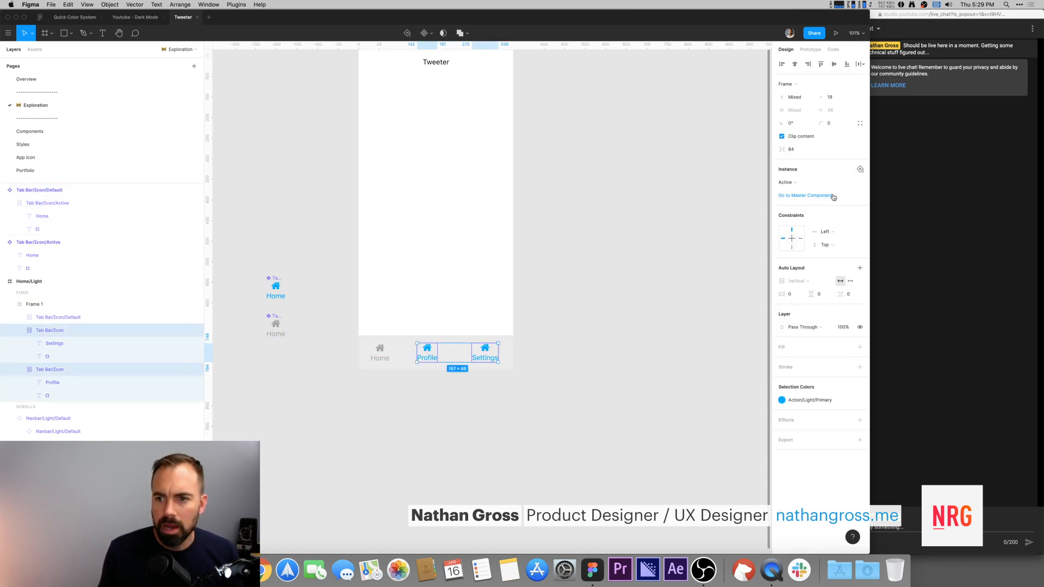
left_click(807, 184)
left_click(808, 242)
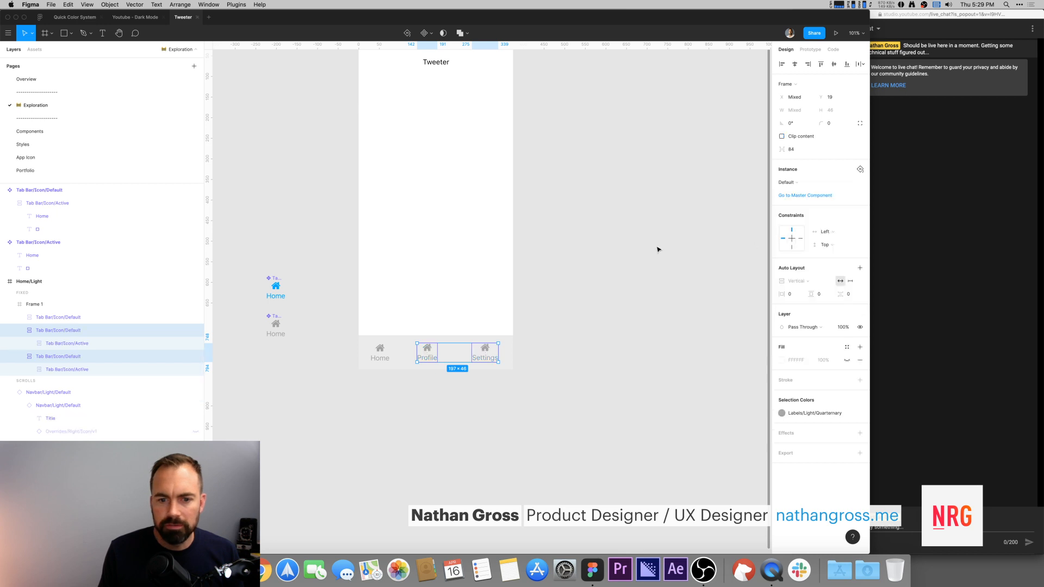
Step: Switch the Home tab instance in the tab bar to the Active tab component
left_click(658, 247)
left_click(373, 350)
double_click(382, 356)
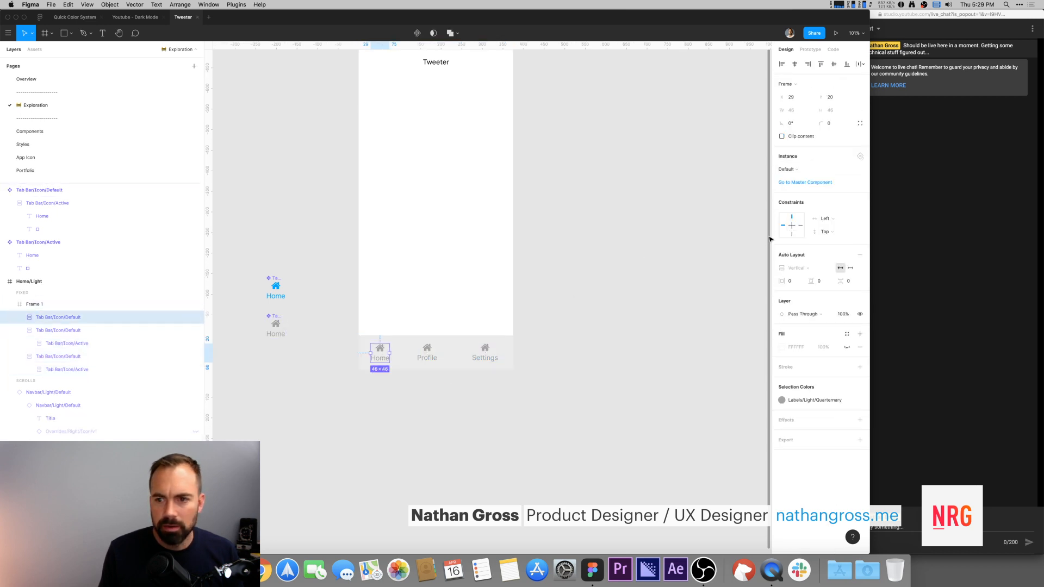
left_click(788, 169)
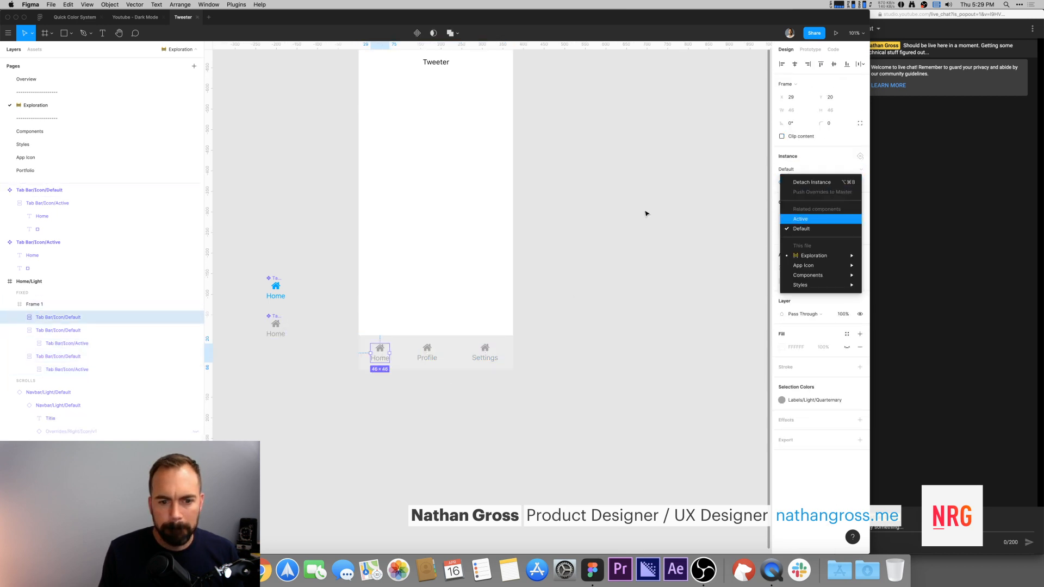
left_click(795, 219)
left_click(634, 232)
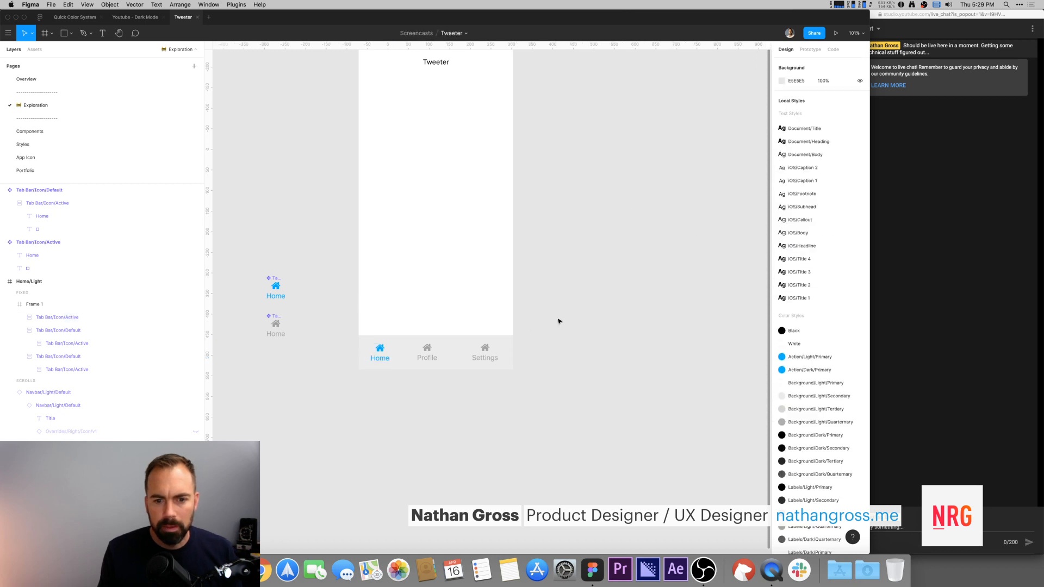
left_click_drag(247, 251, 329, 381)
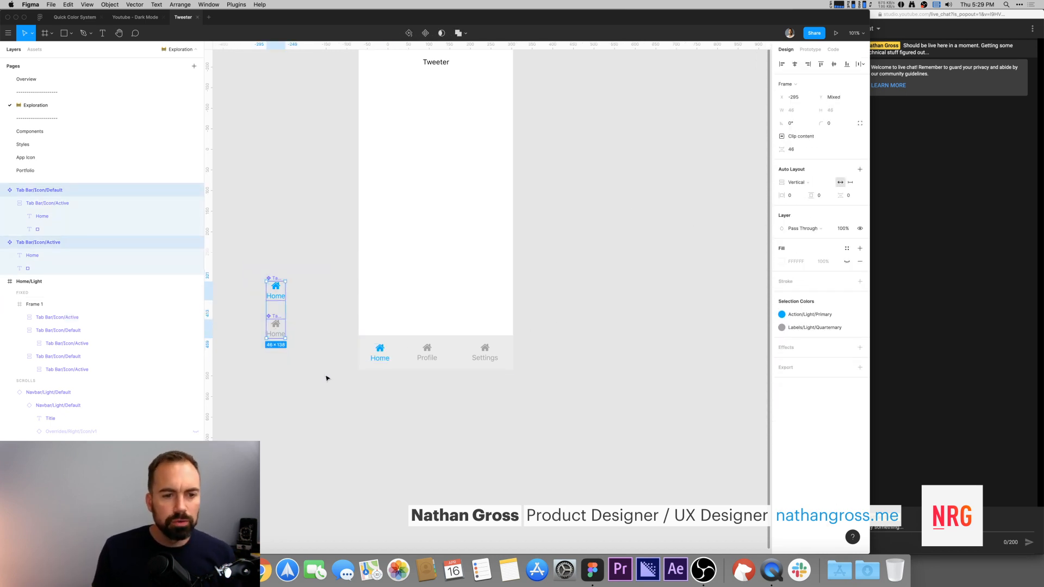
left_click(292, 272)
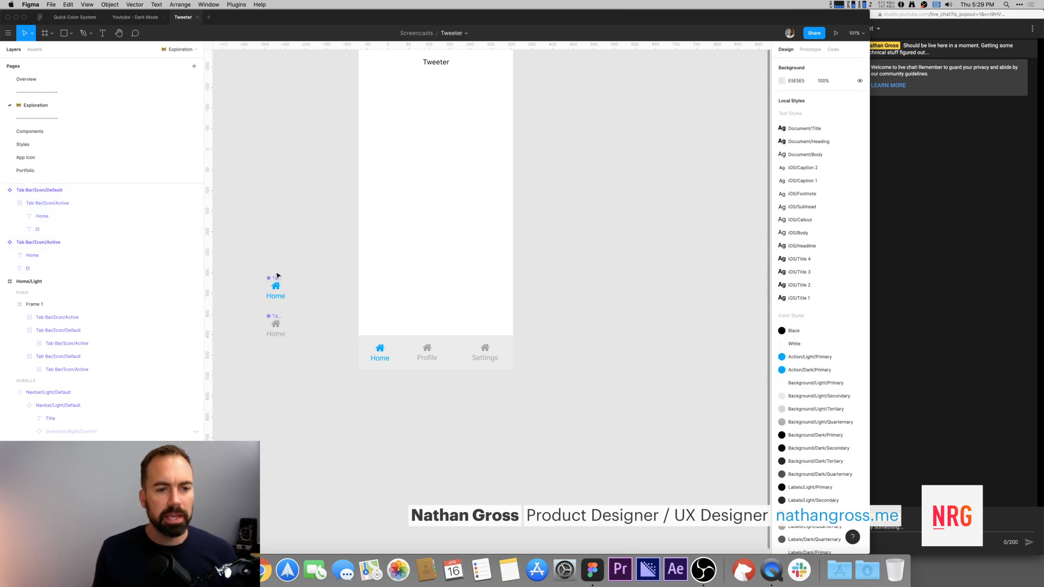
left_click(273, 281)
left_click(282, 261)
scroll(272, 250, "down", 2)
left_click_drag(260, 241, 300, 348)
left_click(305, 335)
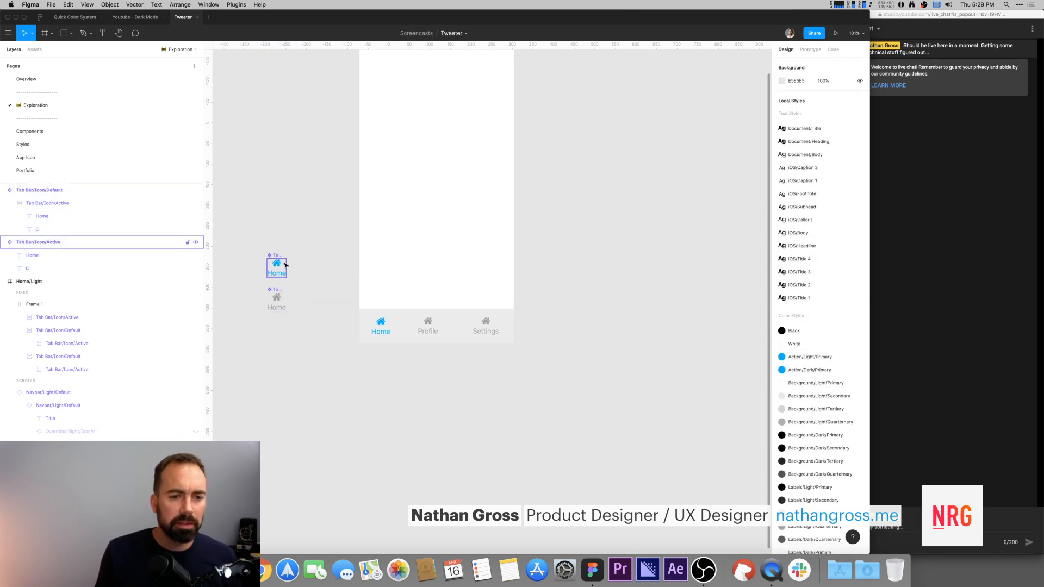
Step: Search Font Awesome for an account icon and copy the solid user-circle glyph for the Profile tab
left_click(429, 323)
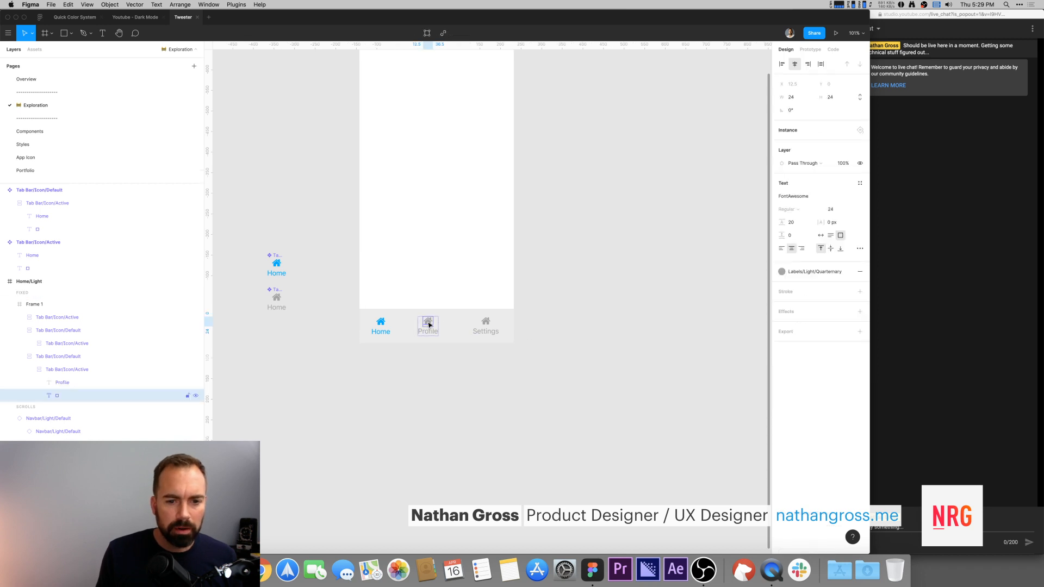
key("super+Tab")
key("super+Tab")
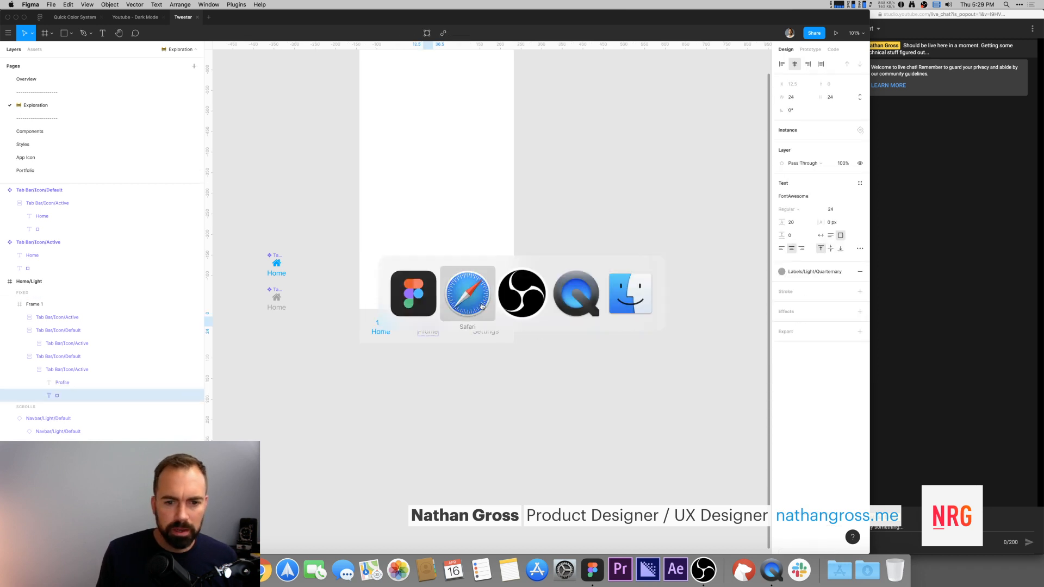
left_click(158, 55)
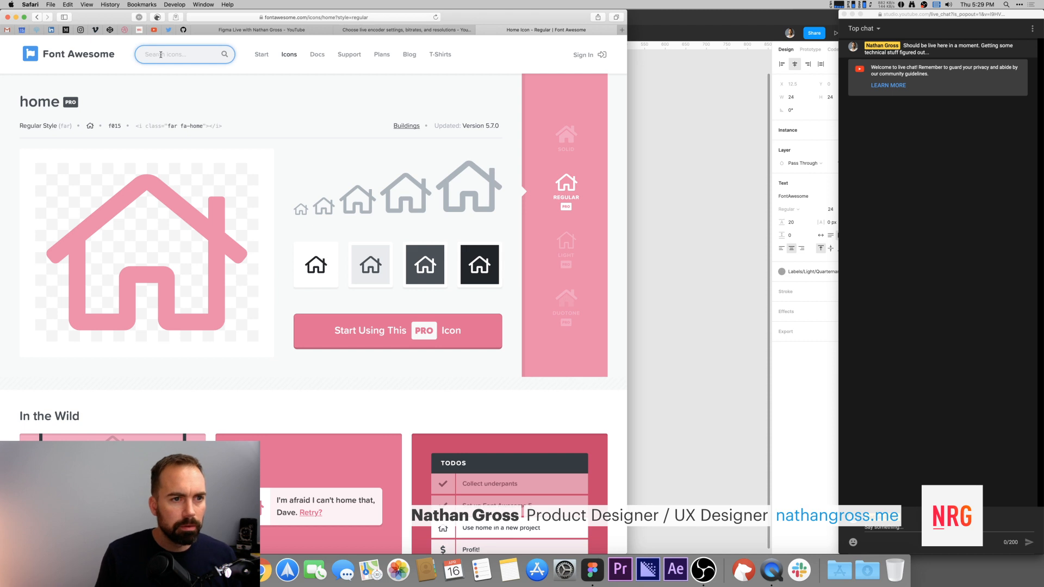
type("prof")
key("BackSpace")
key("BackSpace")
key("BackSpace")
key("BackSpace")
type("person")
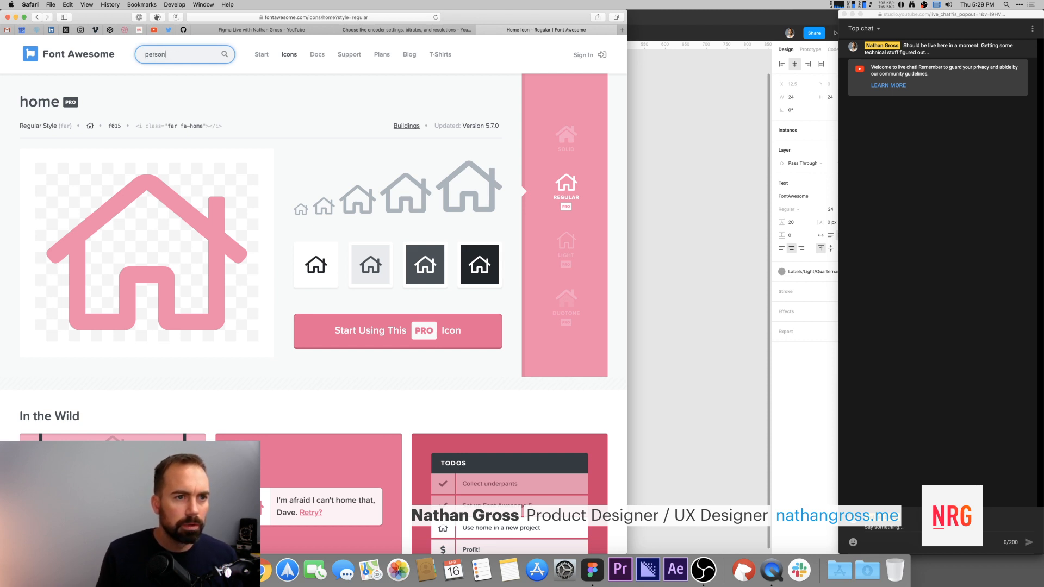
key("Return")
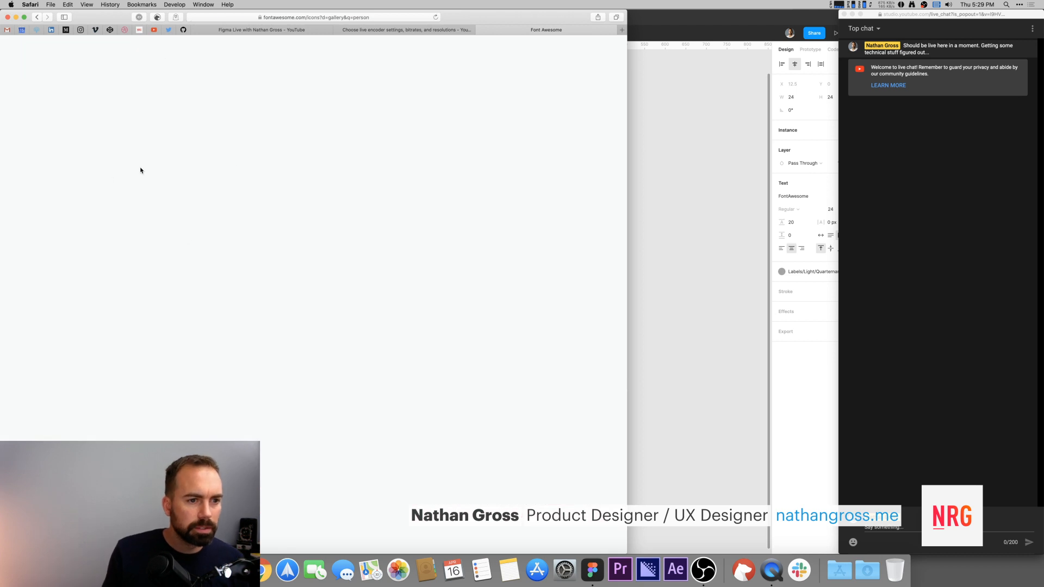
left_click_drag(158, 105, 93, 103)
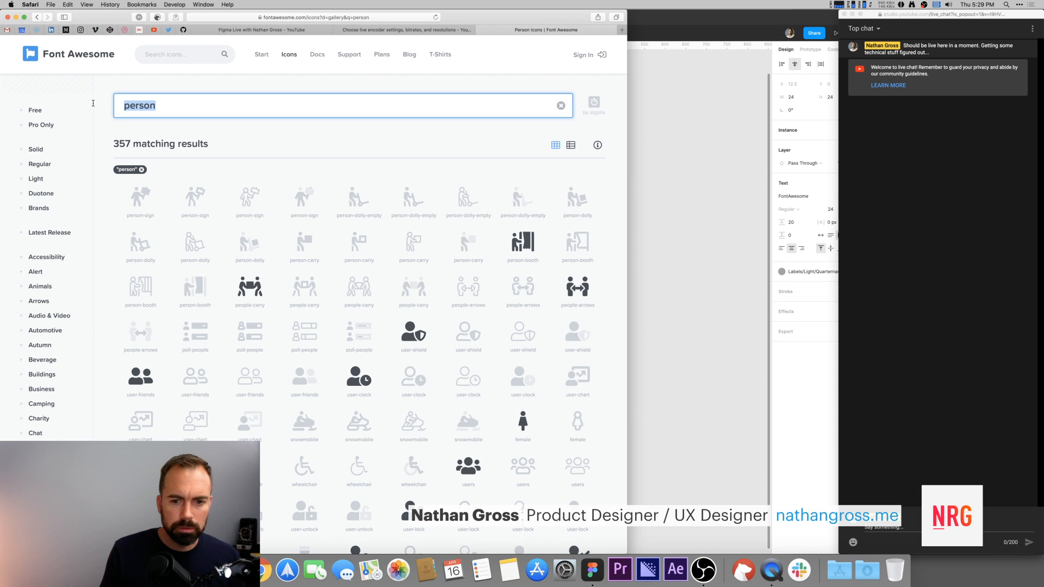
type("account")
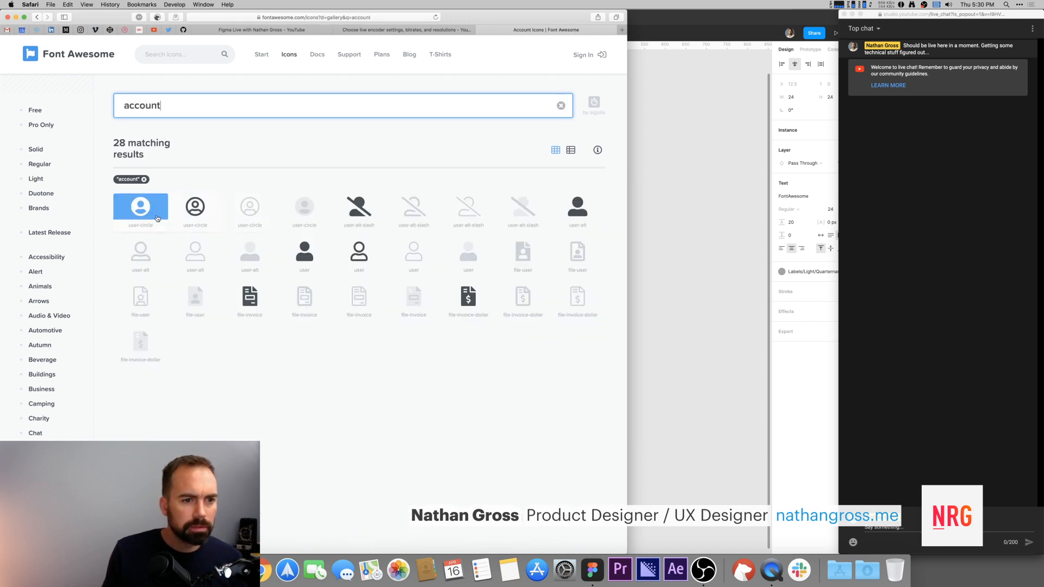
left_click(146, 214)
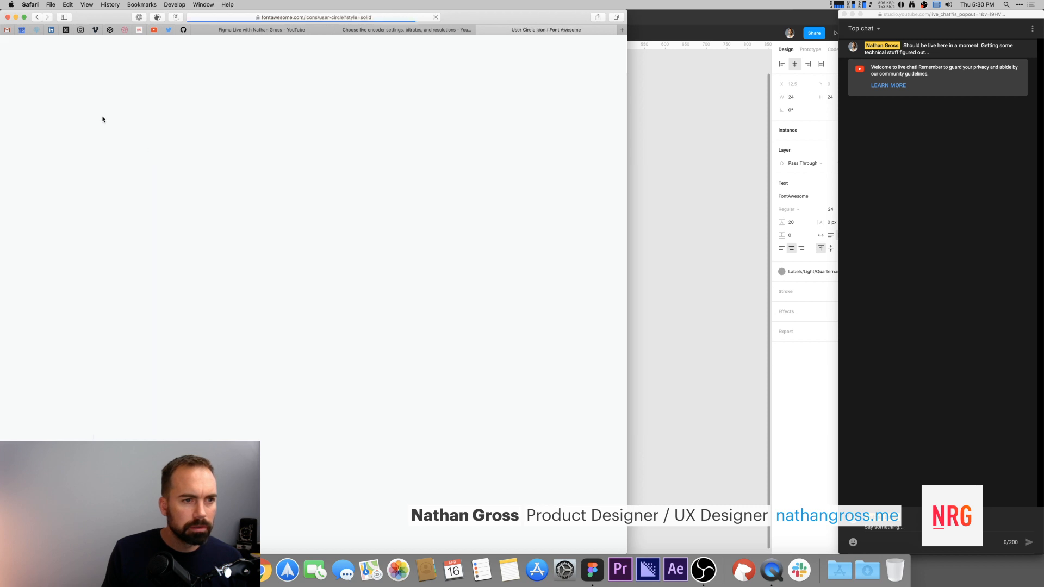
left_click(82, 127)
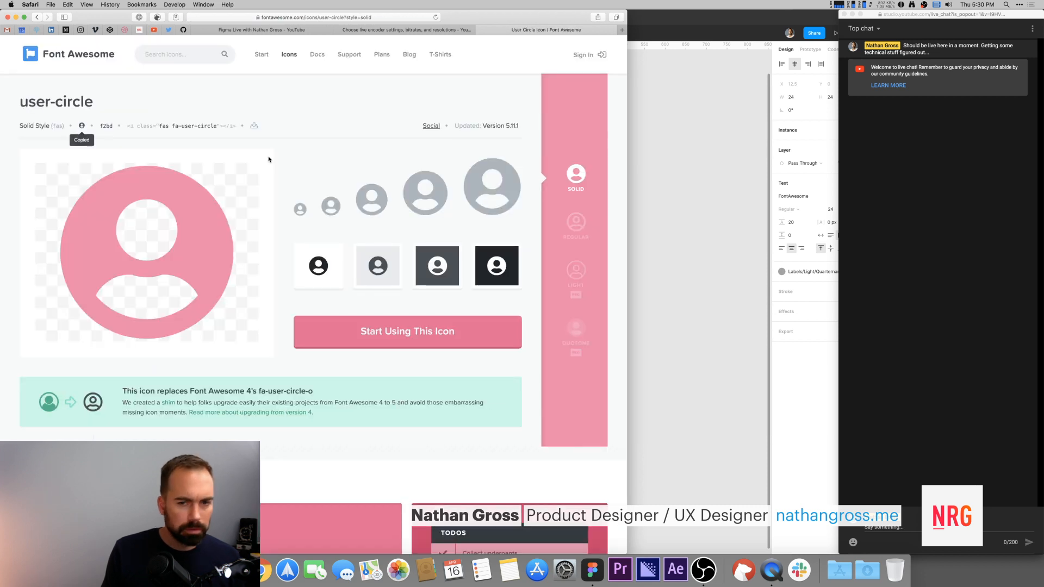
Step: Paste the user-circle glyph into the Profile tab's icon text
left_click(710, 205)
double_click(428, 325)
key("super+v")
key("Escape")
left_click(548, 325)
Step: Search Font Awesome icons for "sear" to find a Settings tab icon
key("super+Tab")
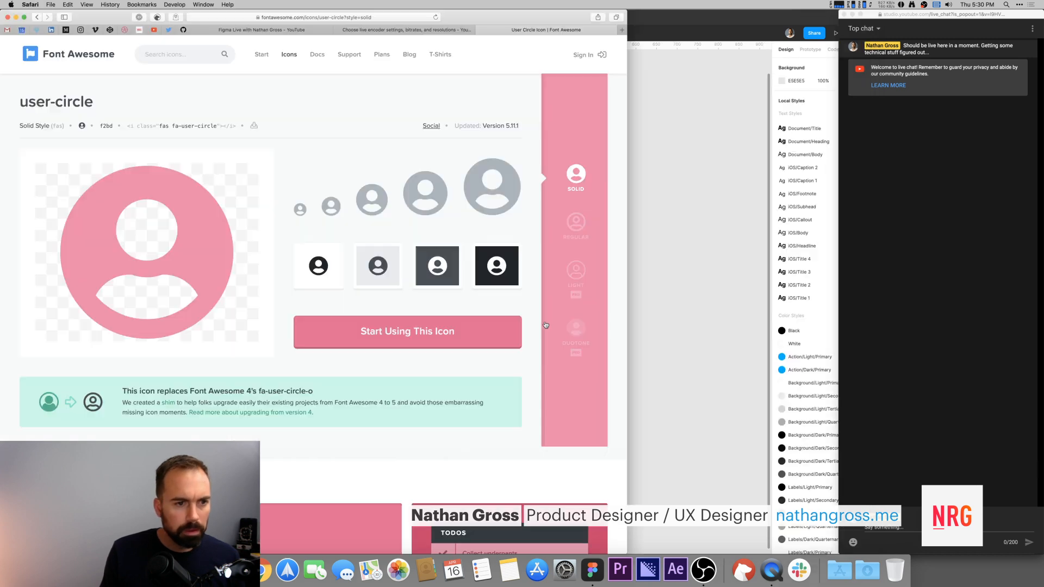
left_click(192, 50)
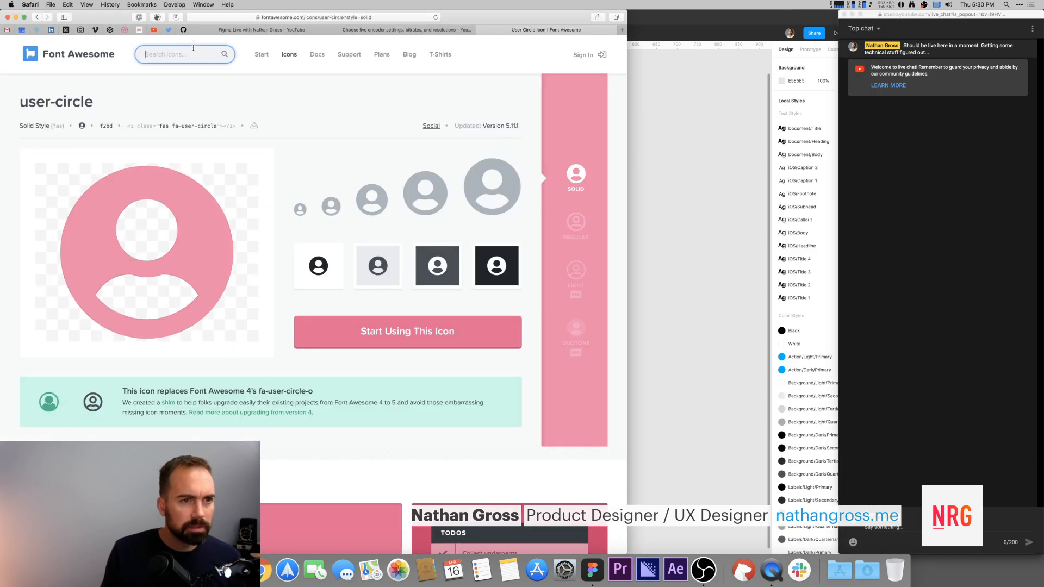
type("sear")
key("Return")
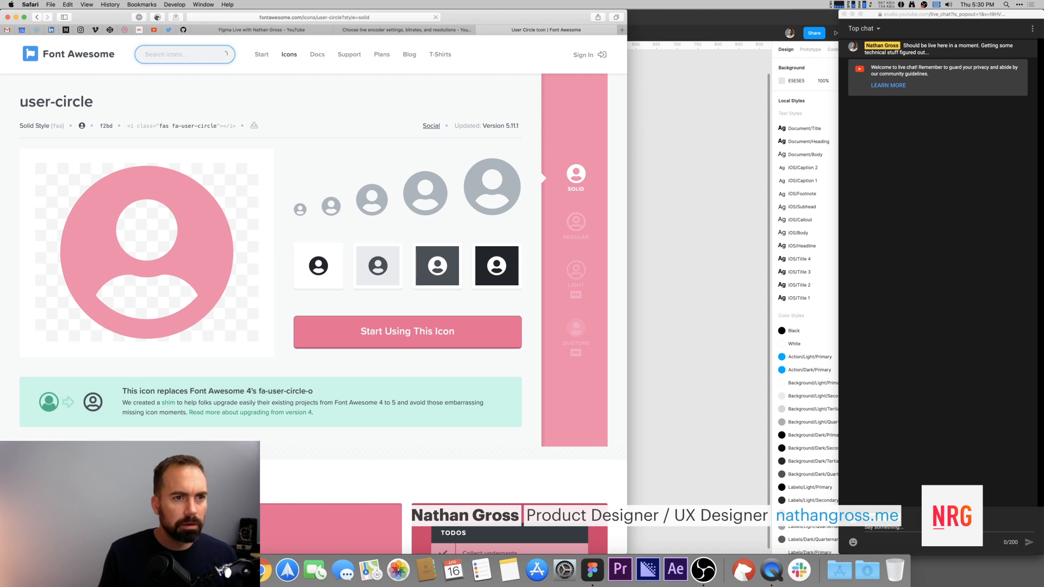
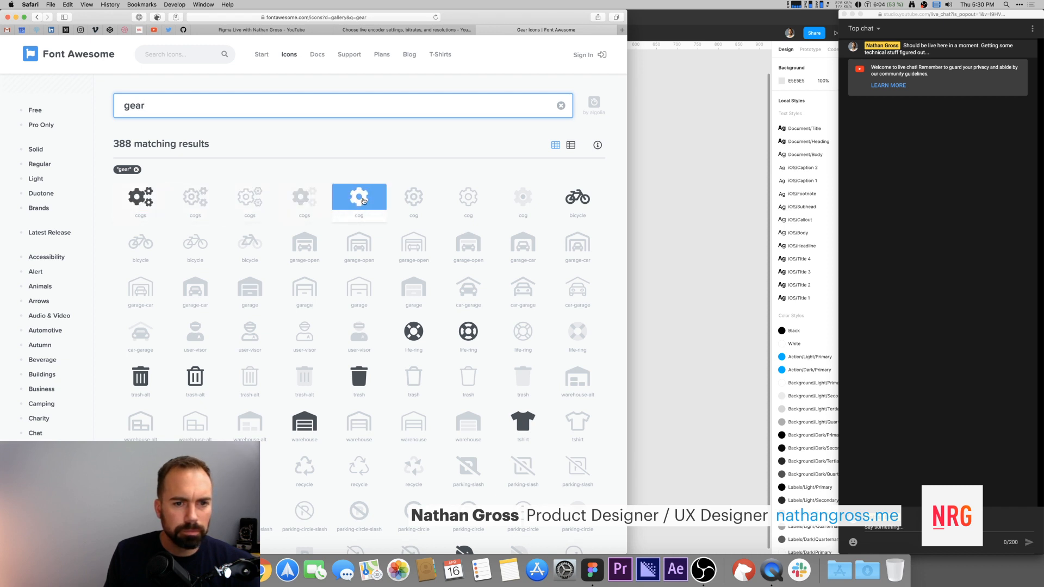
Step: Copy the solid cogs glyph from Font Awesome and paste it into the Settings tab's icon text
left_click(147, 203)
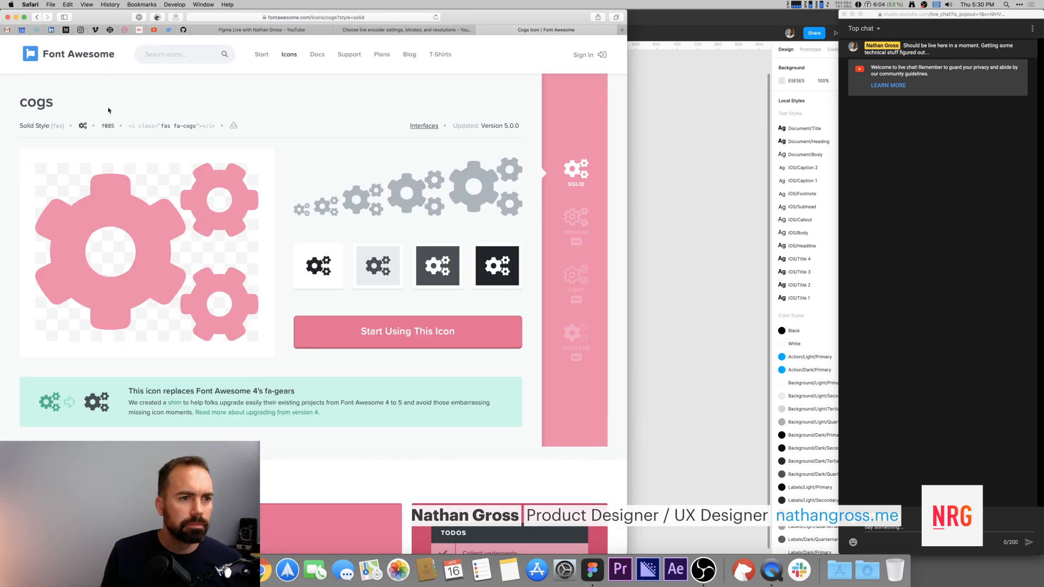
left_click(81, 126)
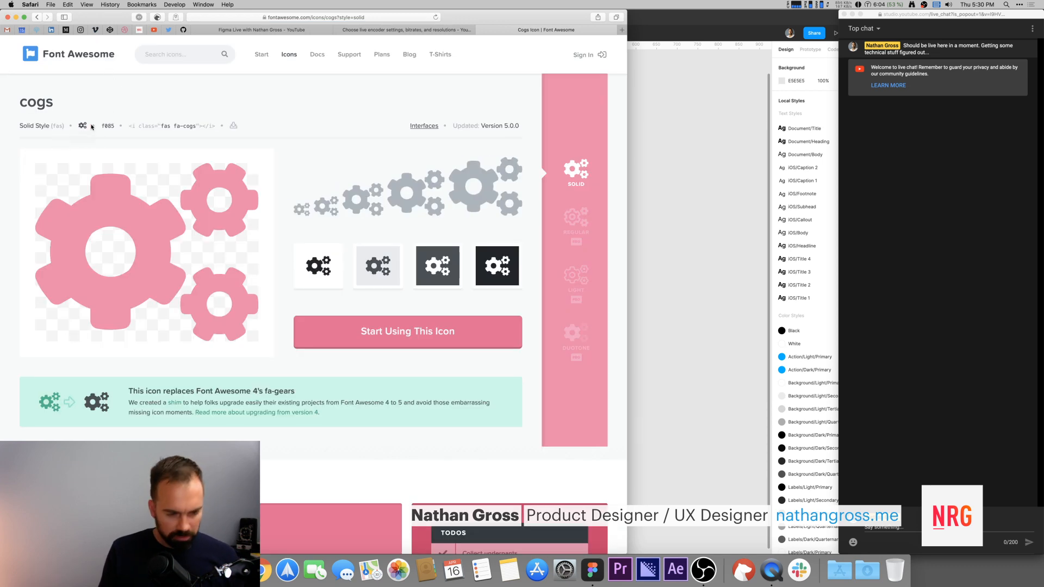
left_click(685, 185)
double_click(485, 322, "super")
key("super+v")
left_click(567, 315)
left_click(405, 320)
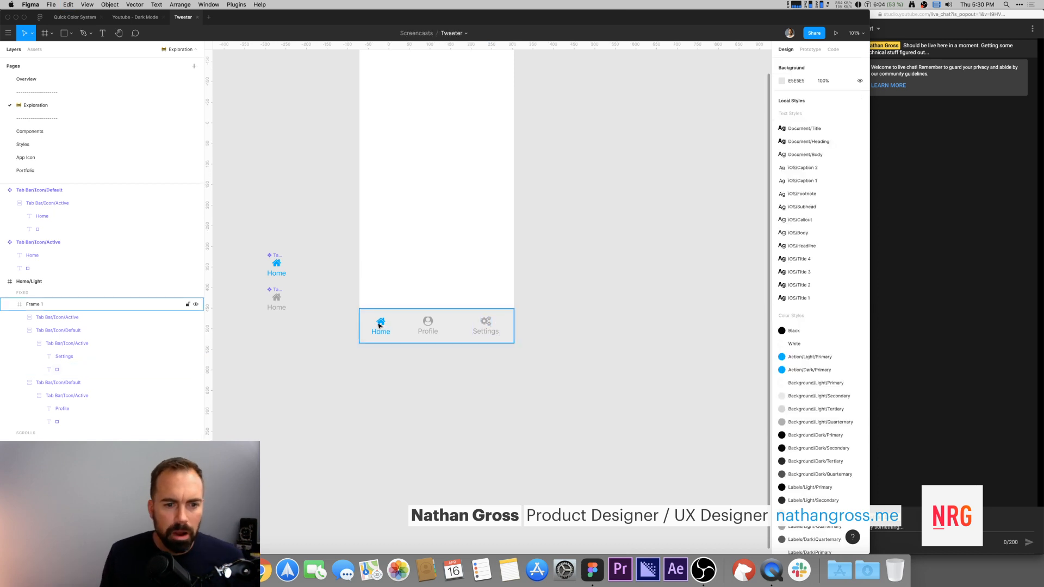
Step: Inspect the Profile tab icon's text settings in the tab bar
left_click(431, 323)
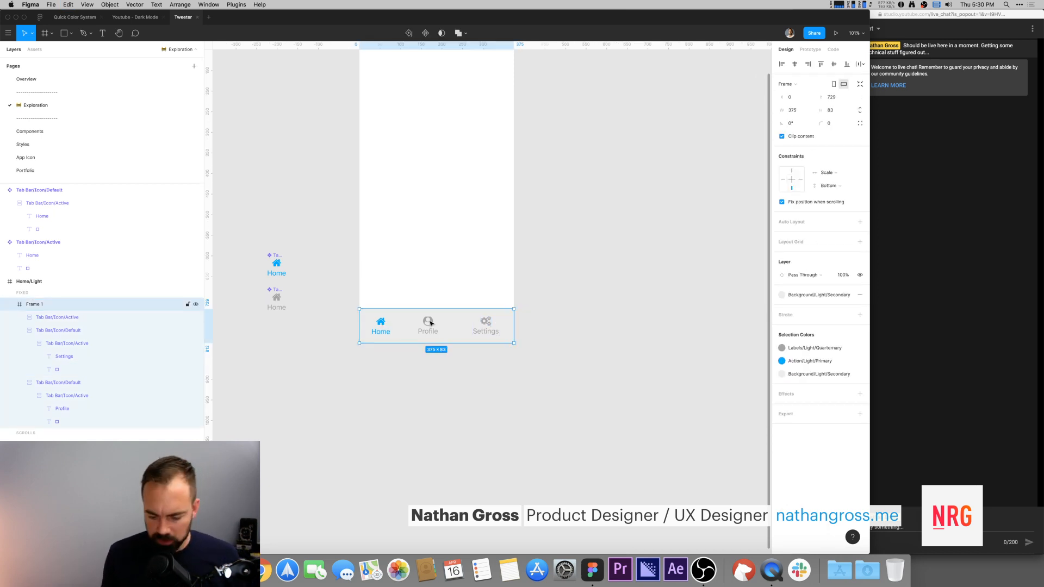
key("super+equal")
left_click_drag(420, 332, 501, 323)
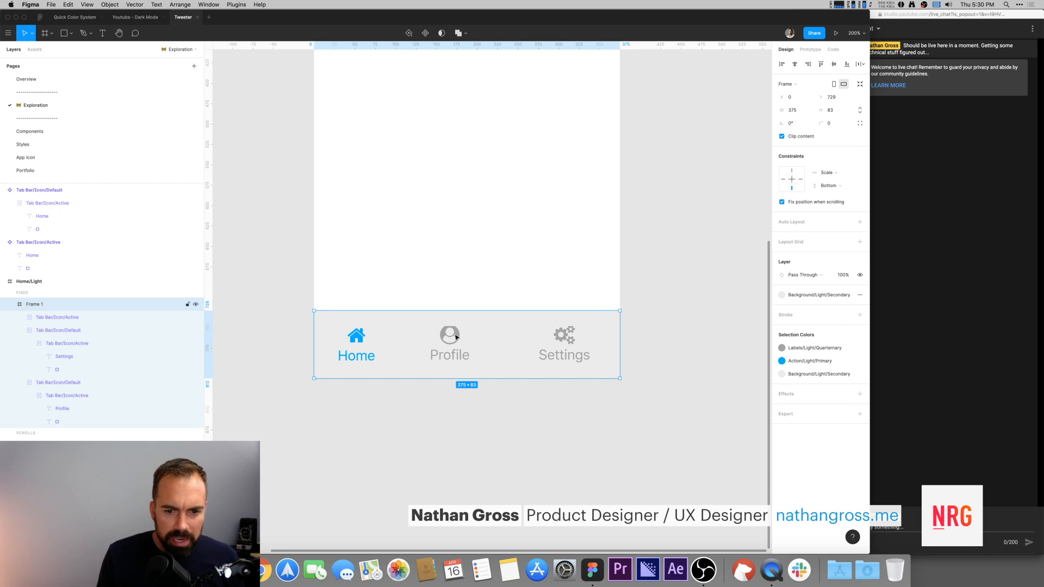
left_click(456, 337, "super")
left_click(445, 419)
scroll(424, 424, "left", 5)
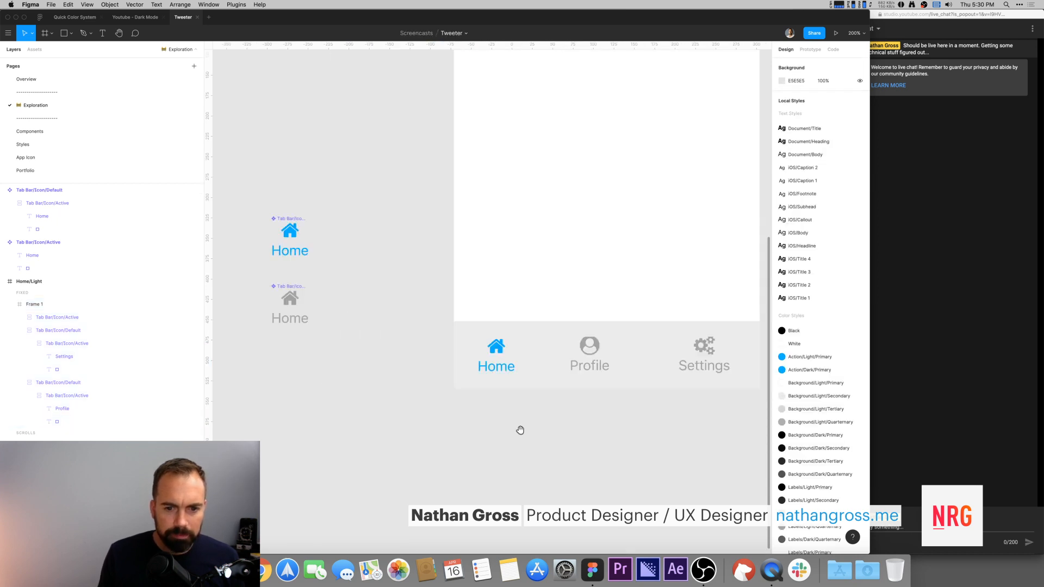
left_click(608, 331)
left_click(579, 335, "super")
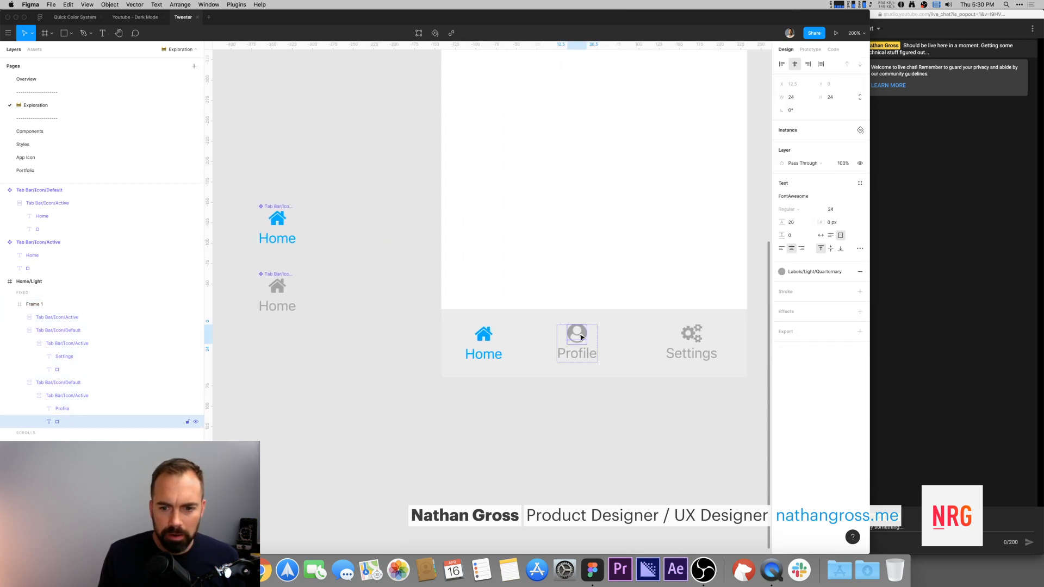
Step: Set the line height of both Home tab component icons to Auto
left_click(278, 287, "super")
left_click(280, 225, "shift+super")
left_click(798, 203)
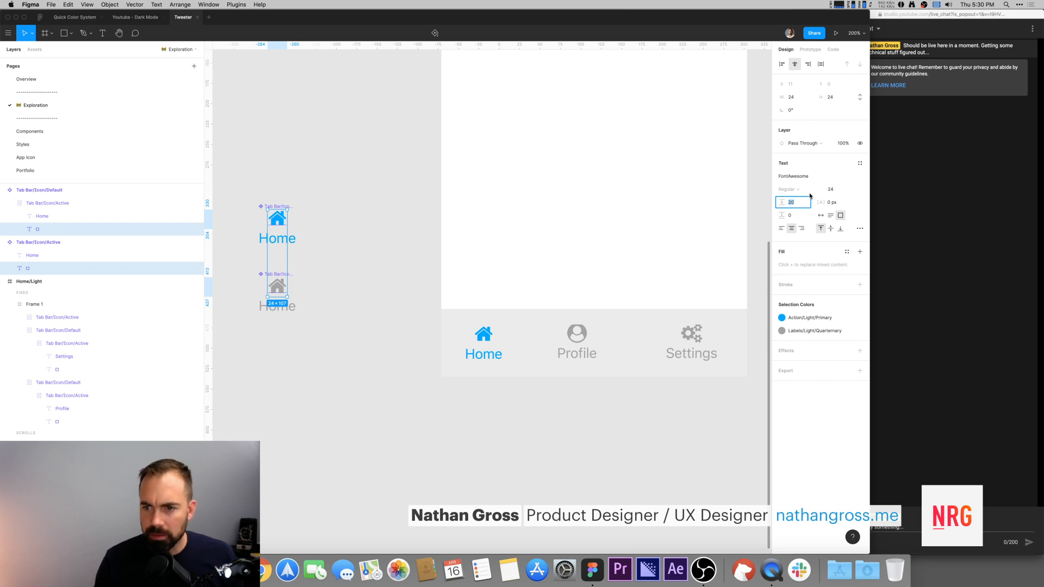
key("Return")
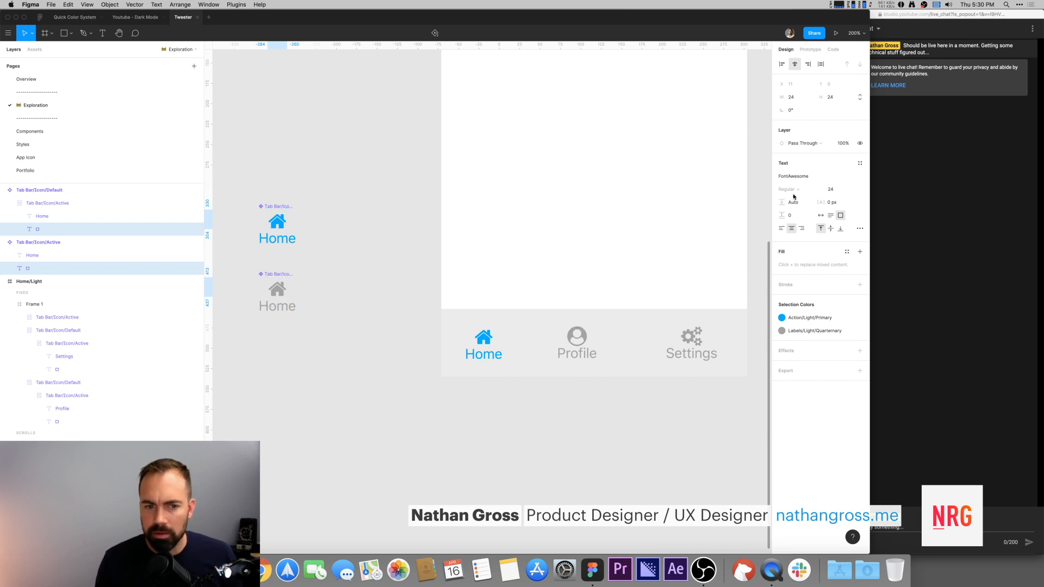
Step: Inspect the tab components and the labels of the three tabs in the tab bar
left_click(387, 216)
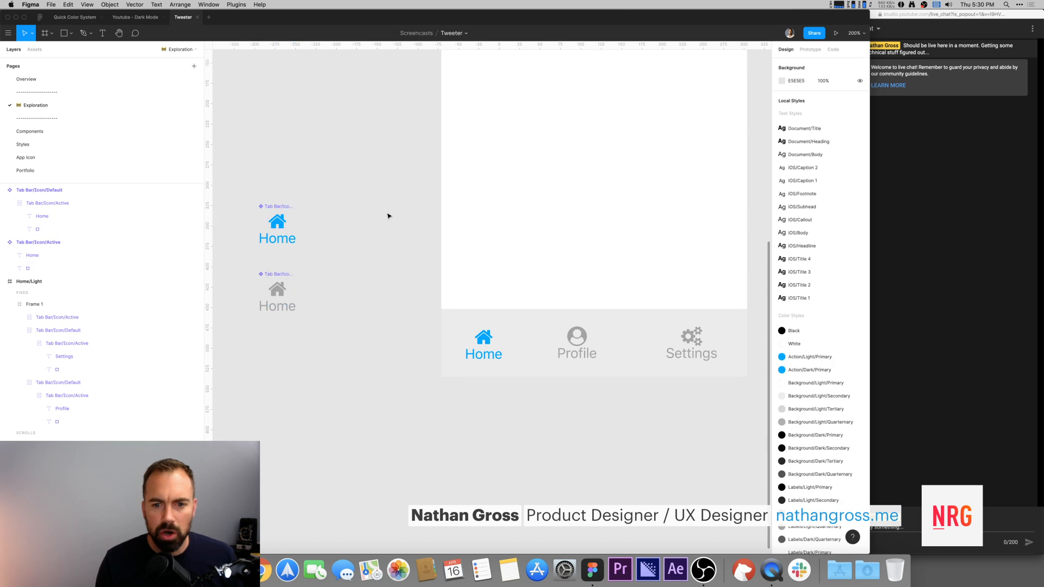
double_click(277, 220)
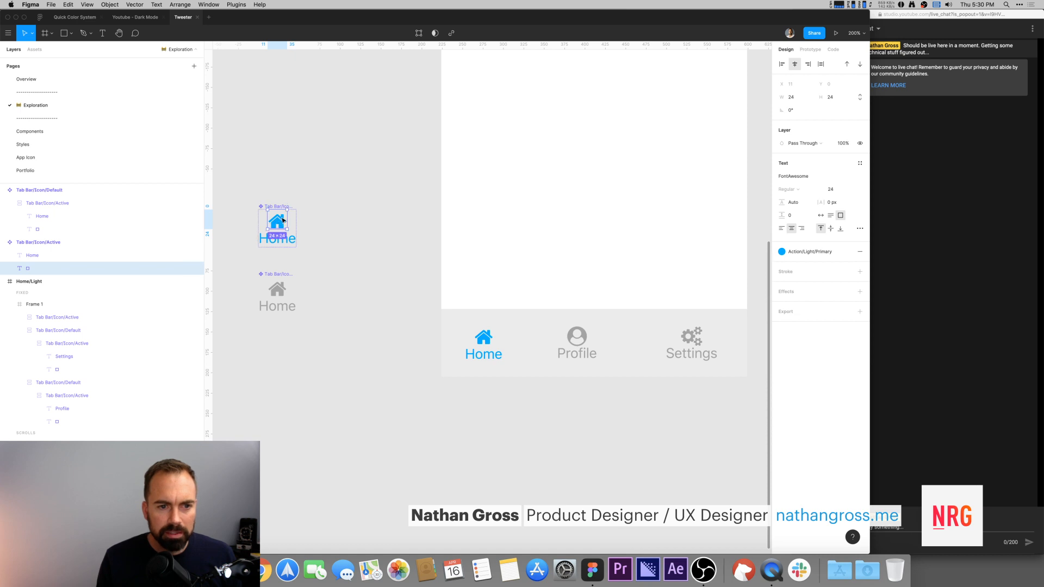
left_click_drag(244, 194, 337, 378)
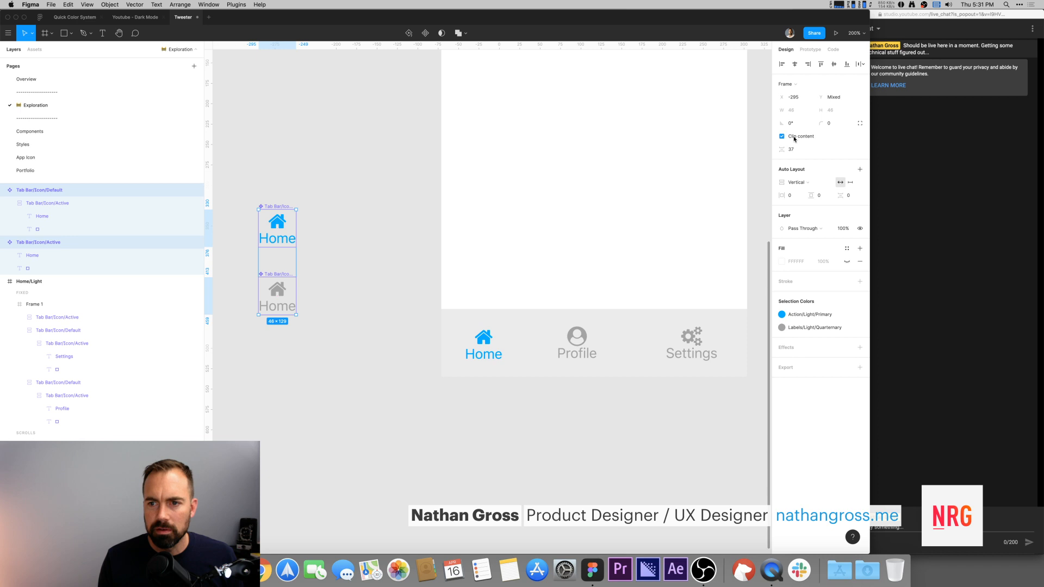
left_click(280, 167)
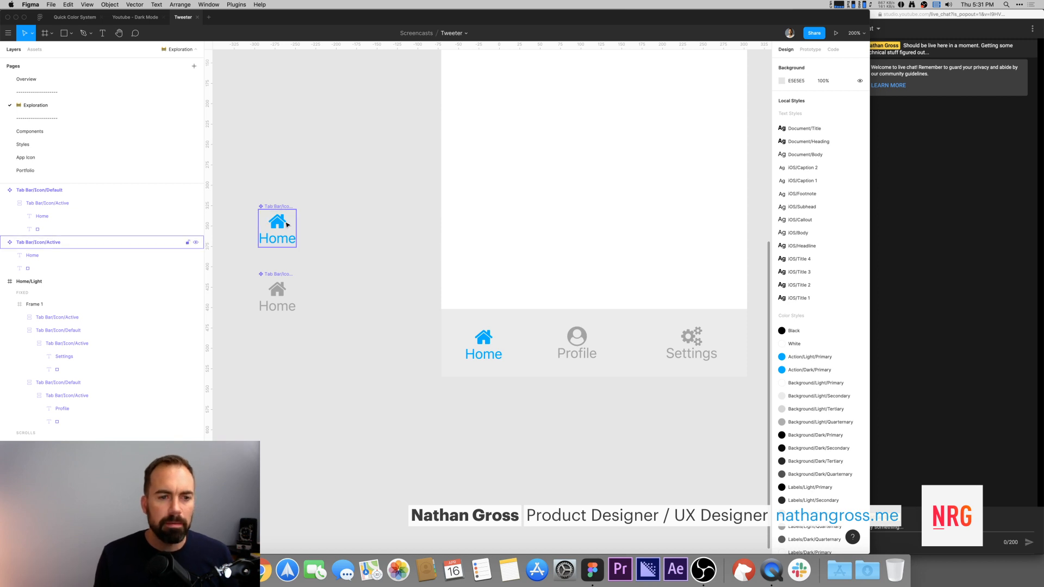
scroll(342, 209, "down", 2)
scroll(342, 208, "down", 1)
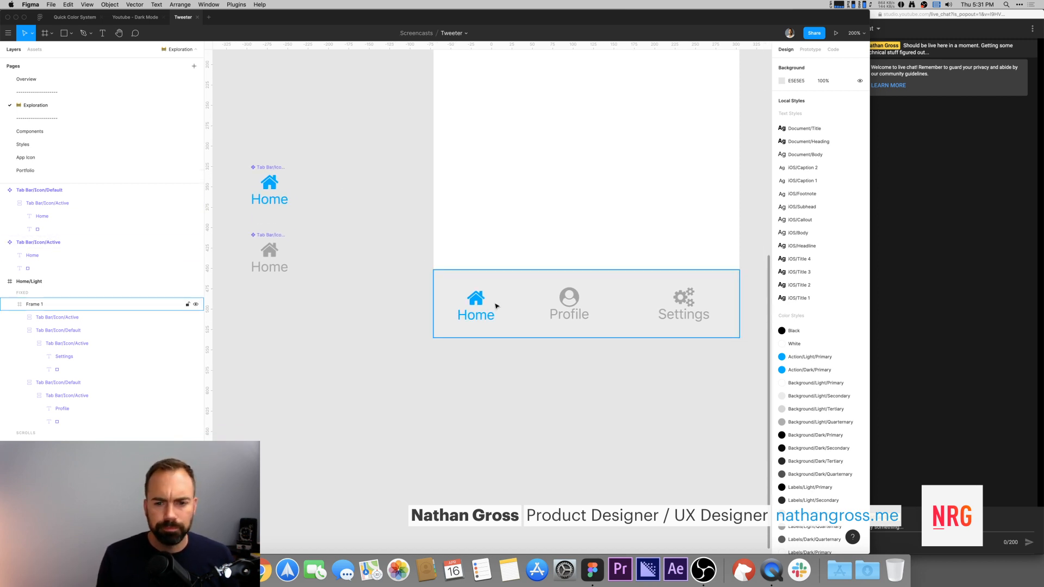
left_click(472, 321, "super")
left_click(560, 318, "shift+super")
left_click(695, 319, "shift+super")
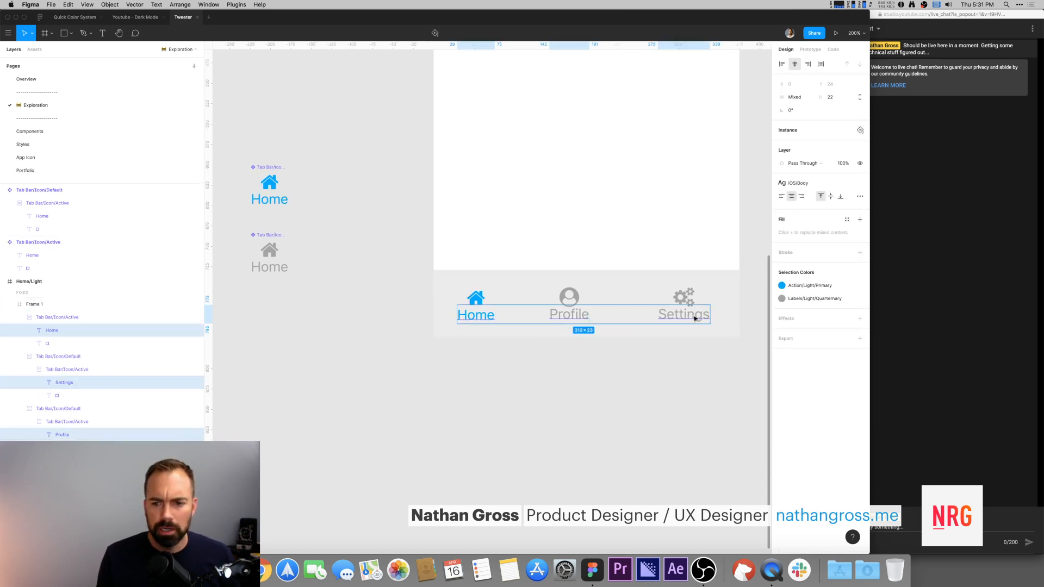
left_click(354, 263)
Step: Set the Active tab component's auto layout item spacing to 4
left_click(268, 185, "super")
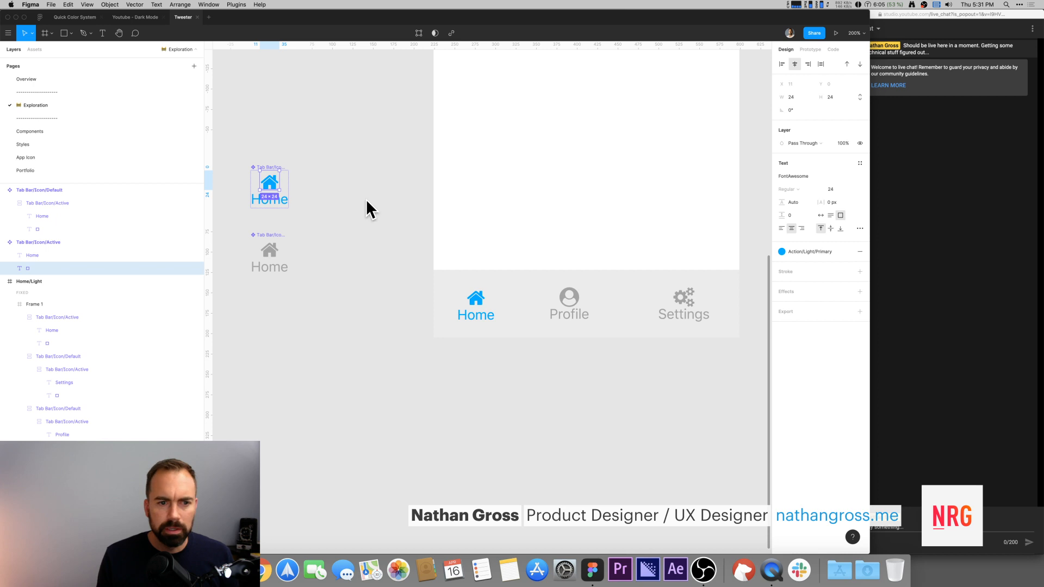
left_click(261, 160)
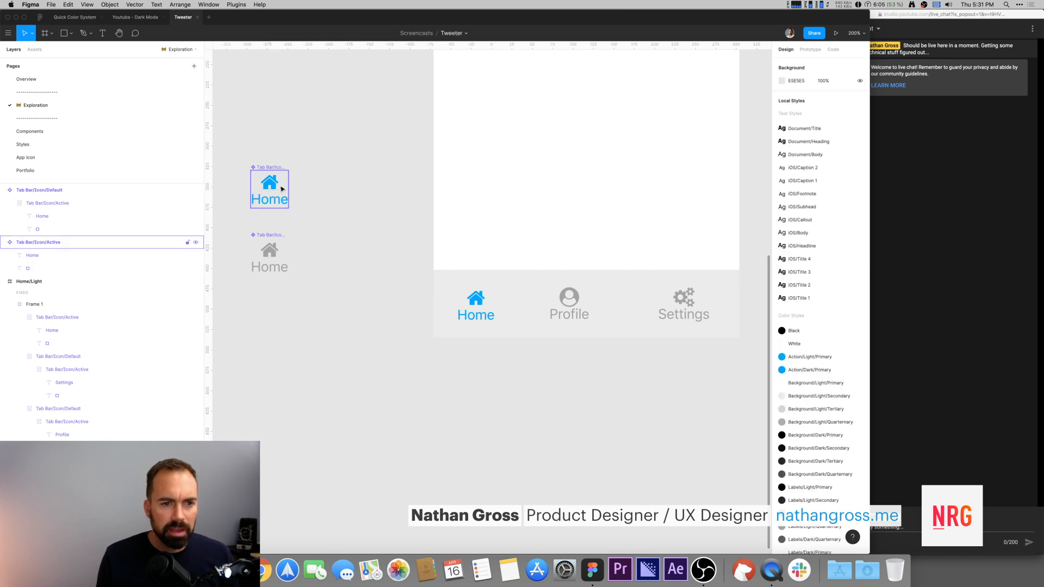
left_click(271, 169)
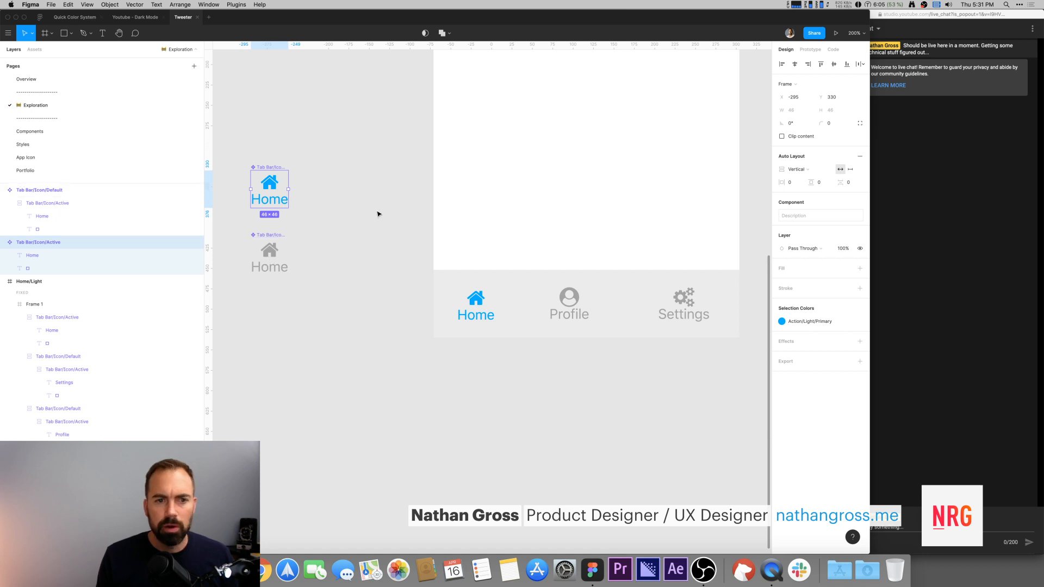
left_click(850, 185)
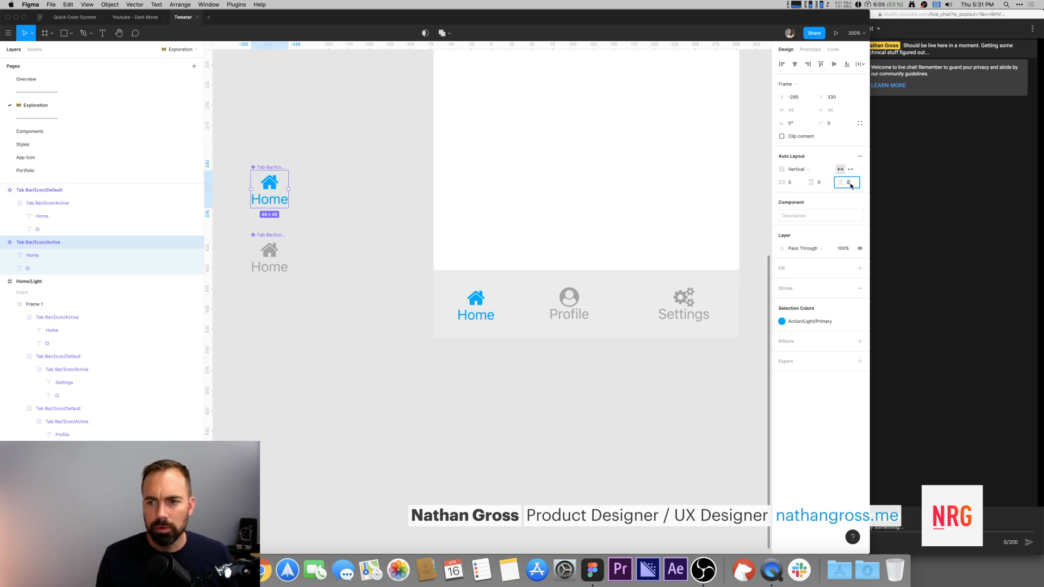
key("shift+Up")
key("shift+Up")
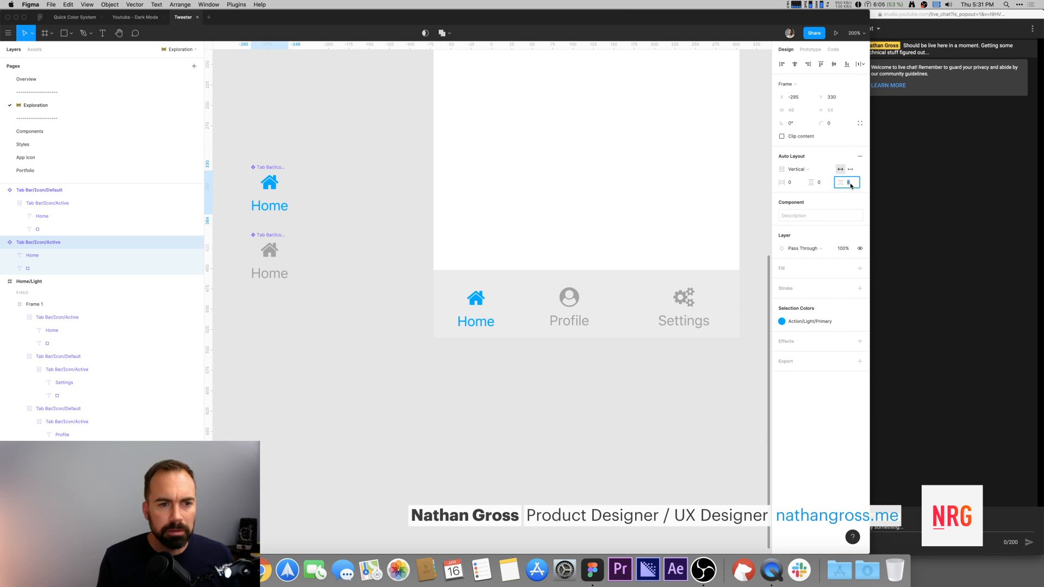
key("shift+Down")
key("shift+Down")
key("shift+Up")
key("shift+Down")
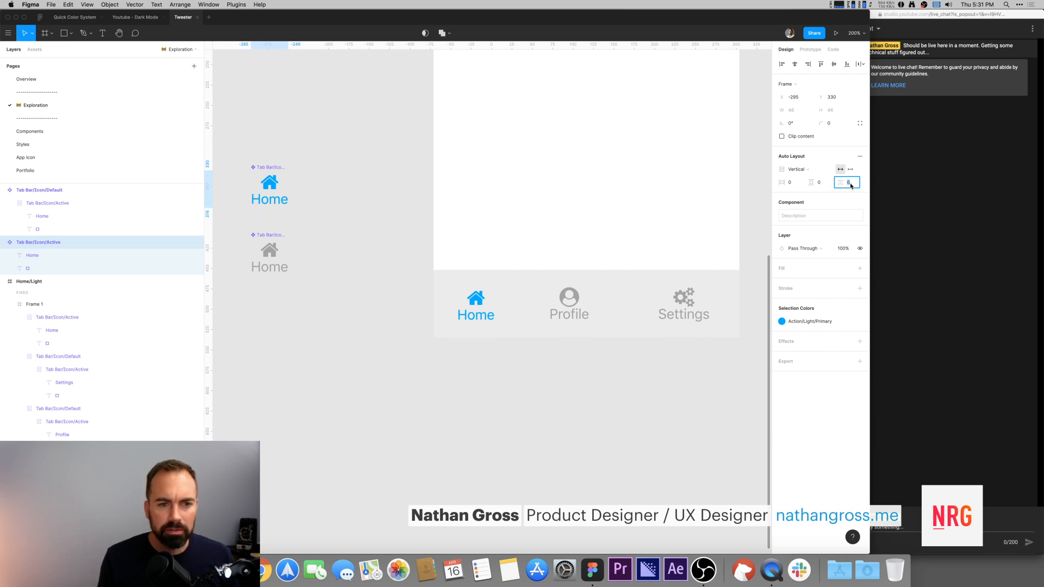
type("8")
key("Return")
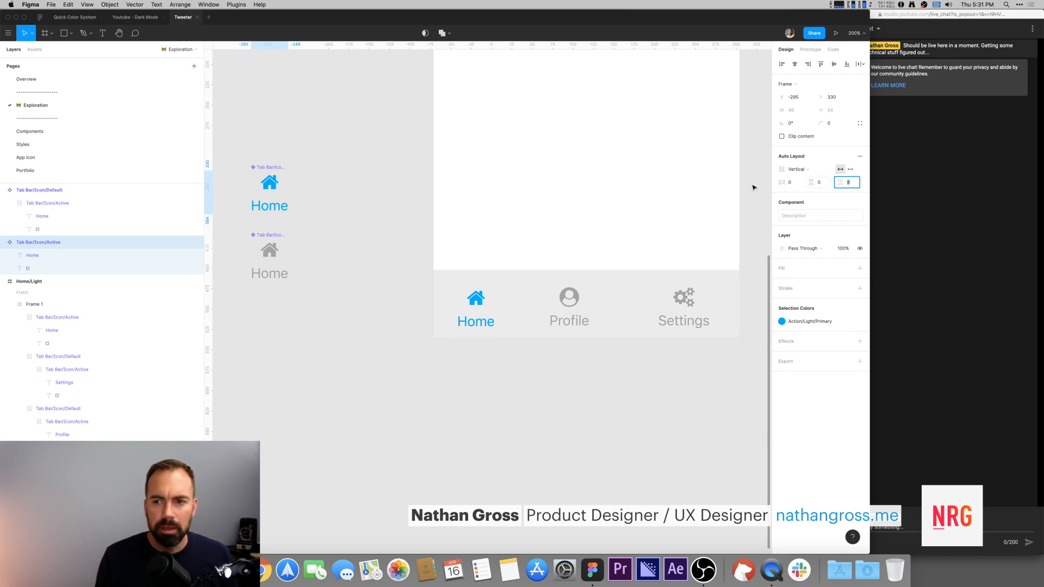
type("4")
key("Return")
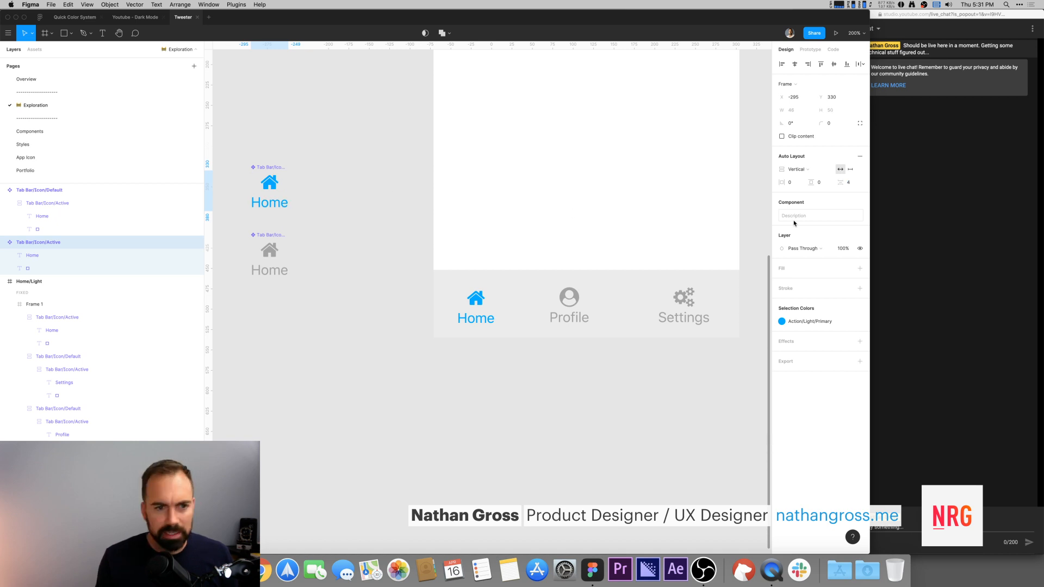
Step: Detach the Active component's Home label from its text style and set its font size to 14
left_click(341, 235)
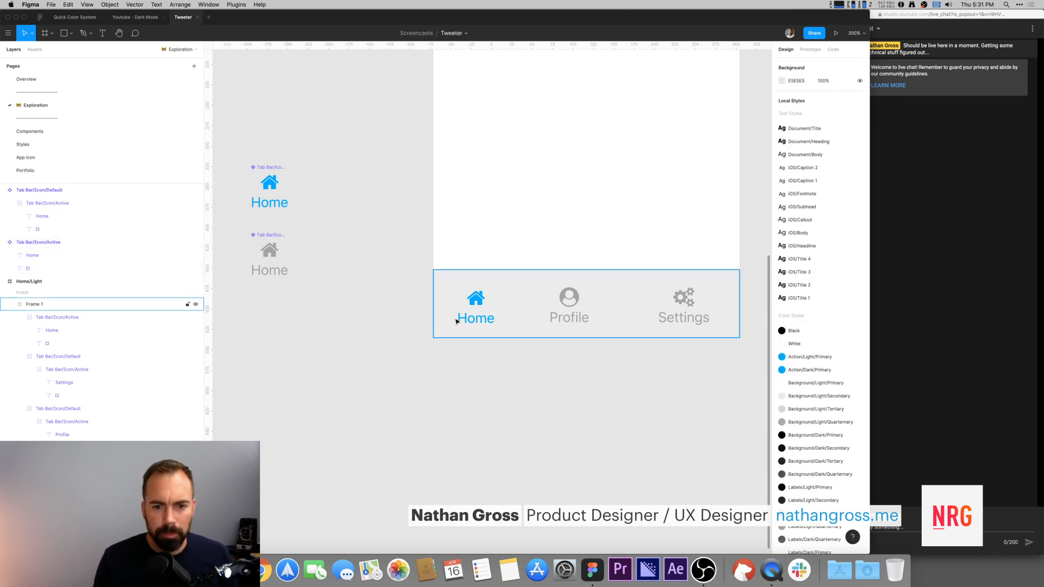
double_click(269, 202)
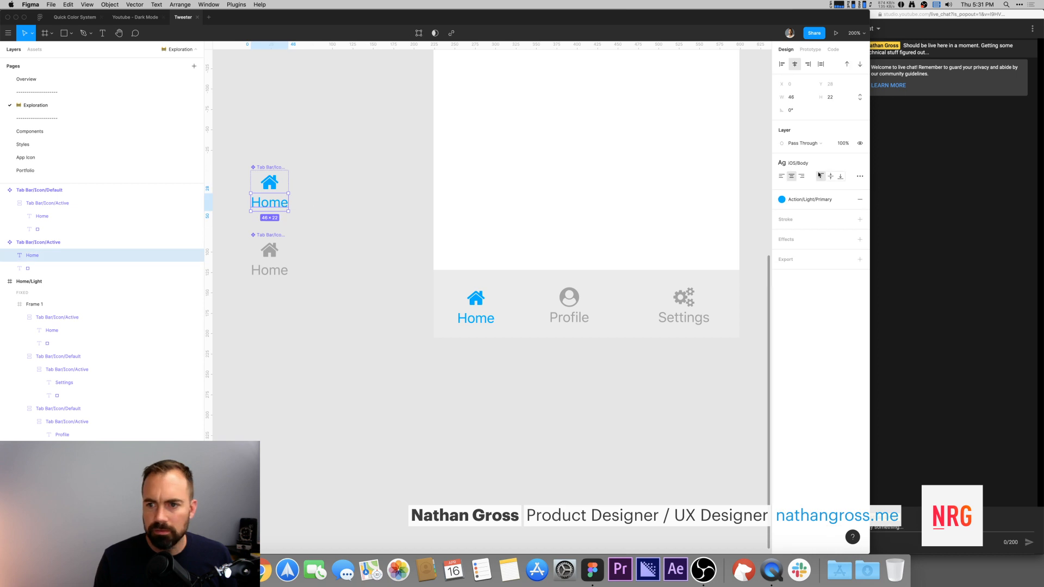
left_click(860, 163)
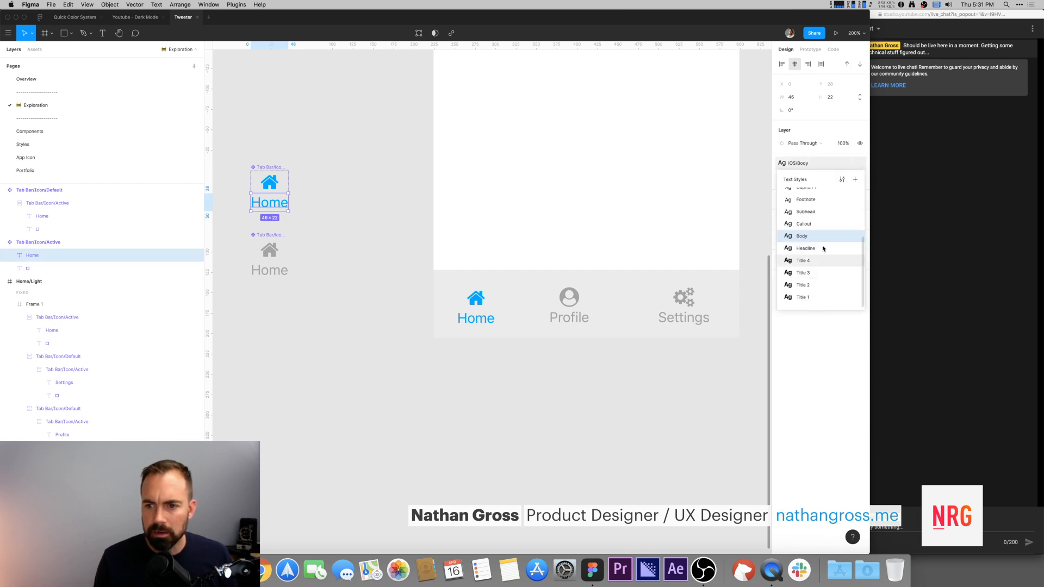
scroll(819, 218, "up", 1)
scroll(820, 219, "up", 1)
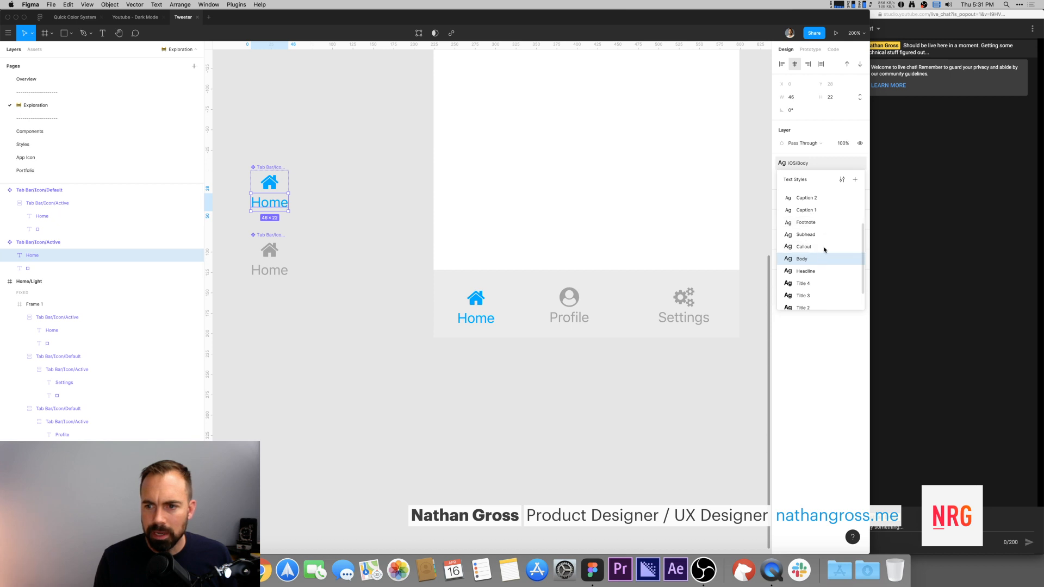
left_click(855, 164)
left_click(831, 189)
type("1")
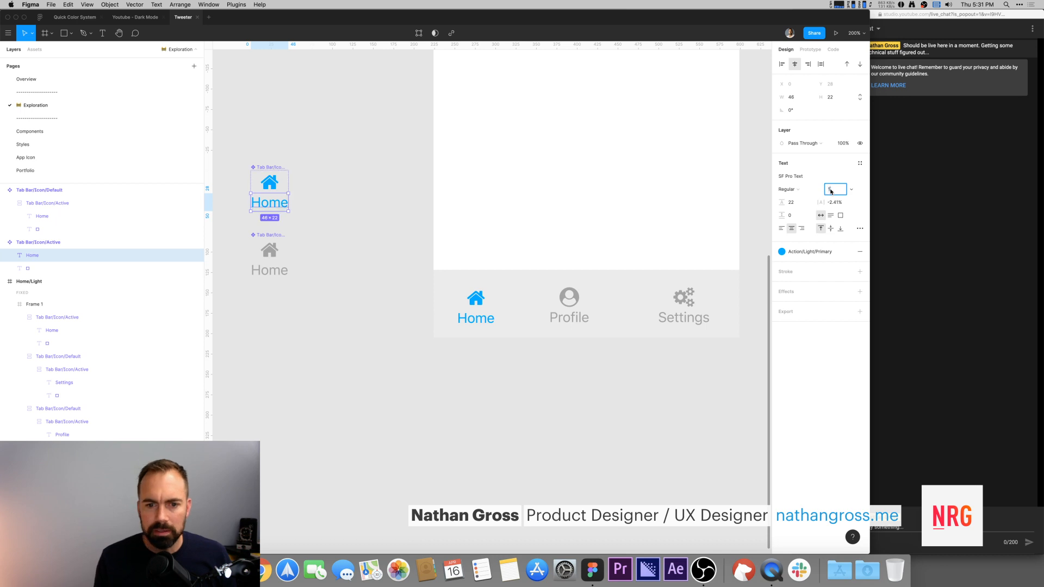
type("4")
key("Return")
Step: Wrap the Home, Profile and Settings tab instances in a horizontal auto layout frame with 64 spacing between items
left_click(266, 183)
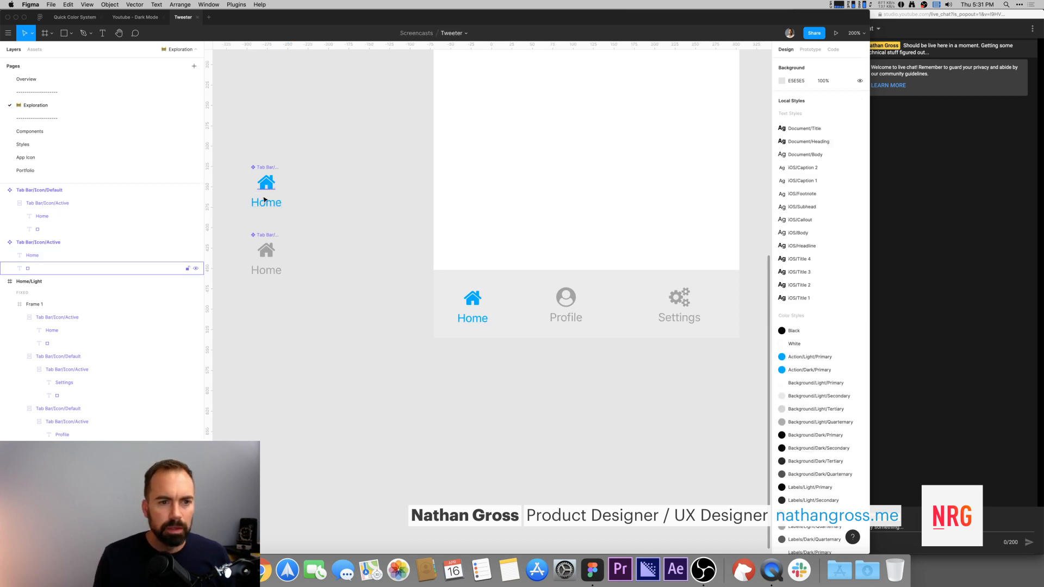
left_click(265, 209, "shift")
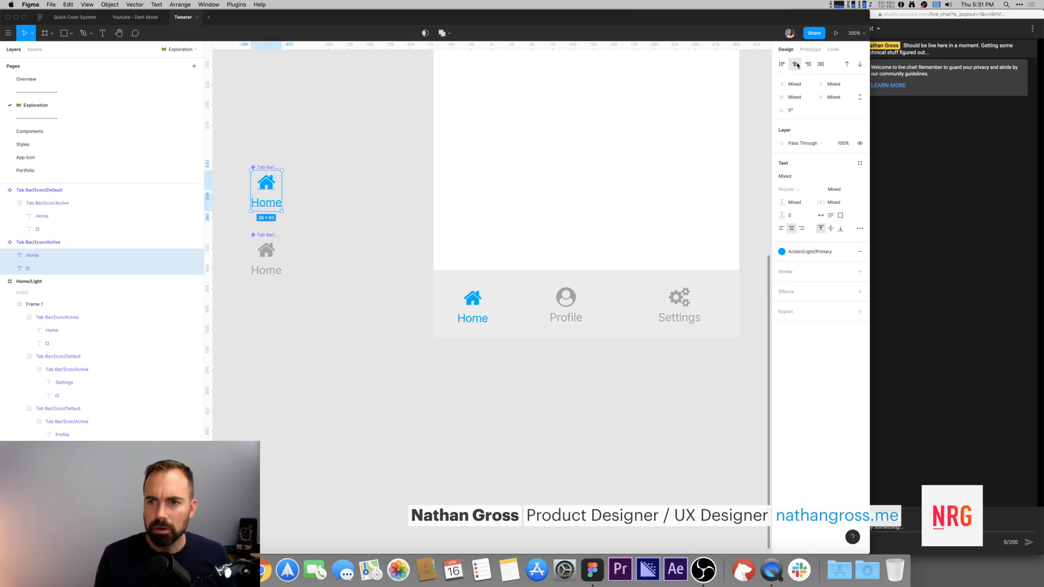
left_click(342, 158)
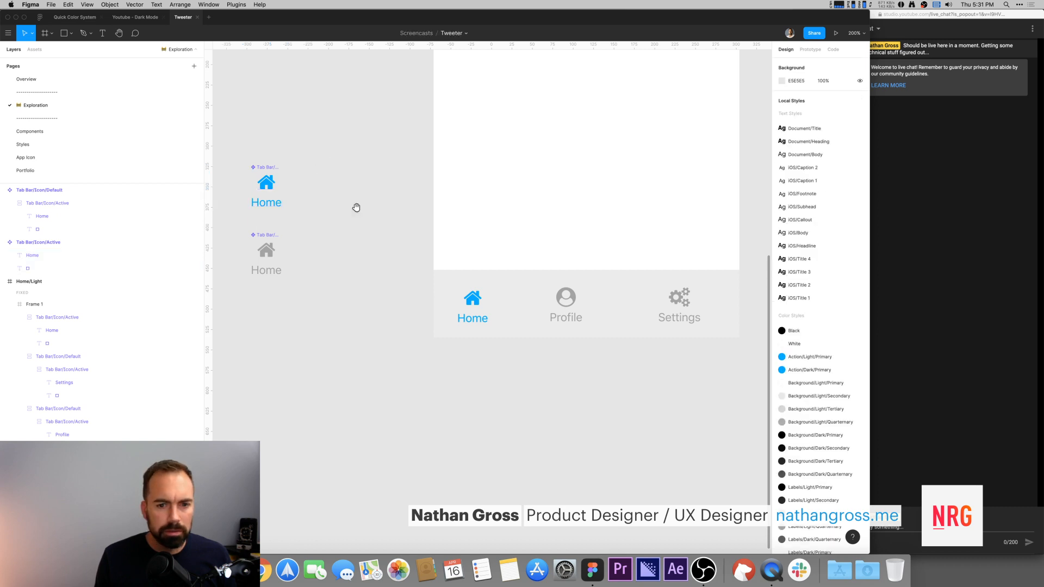
scroll(435, 245, "down", 2)
left_click(473, 280)
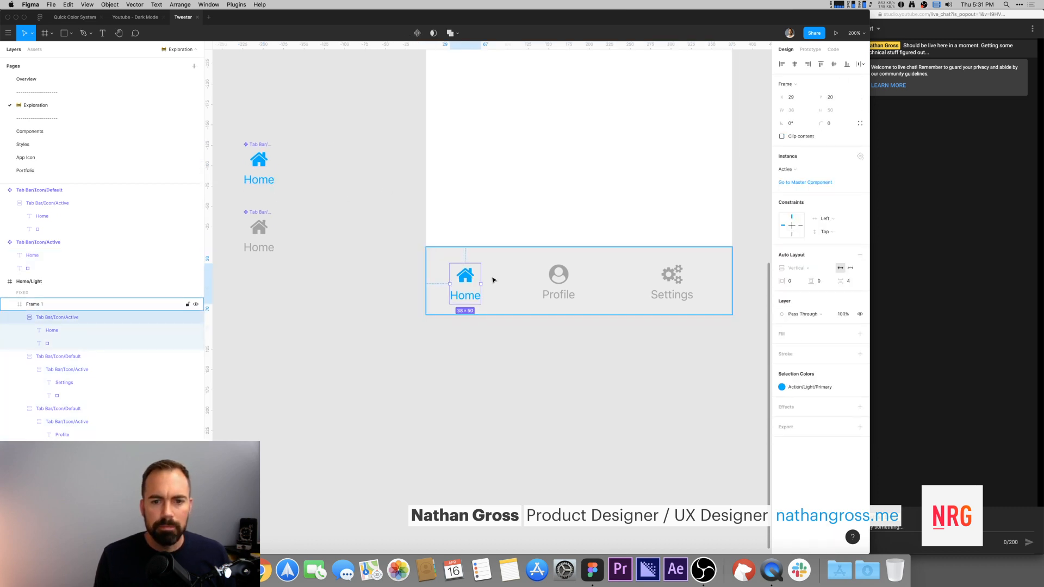
left_click(558, 276, "shift")
left_click(676, 281, "shift")
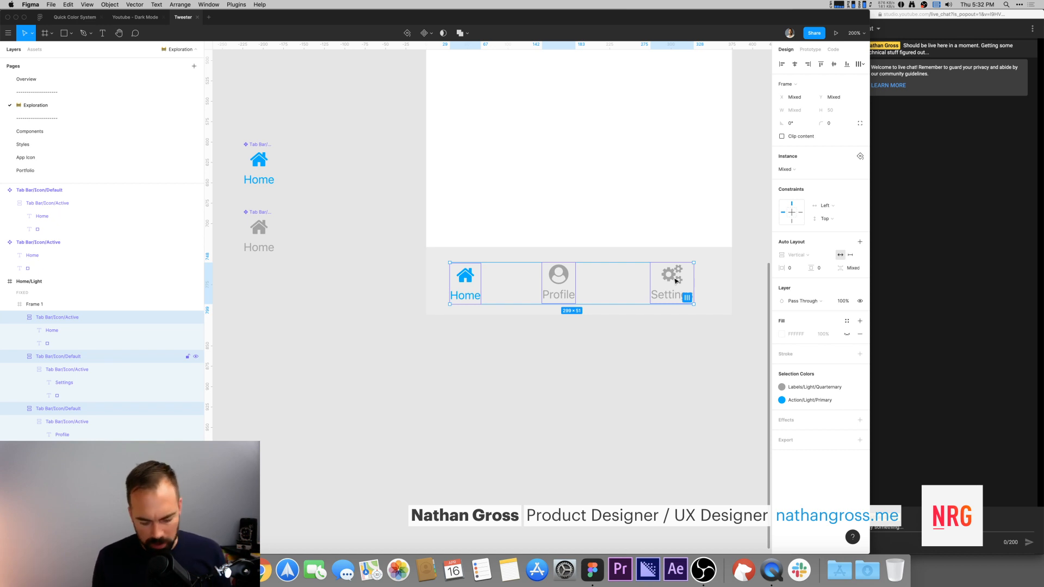
key("shift+a")
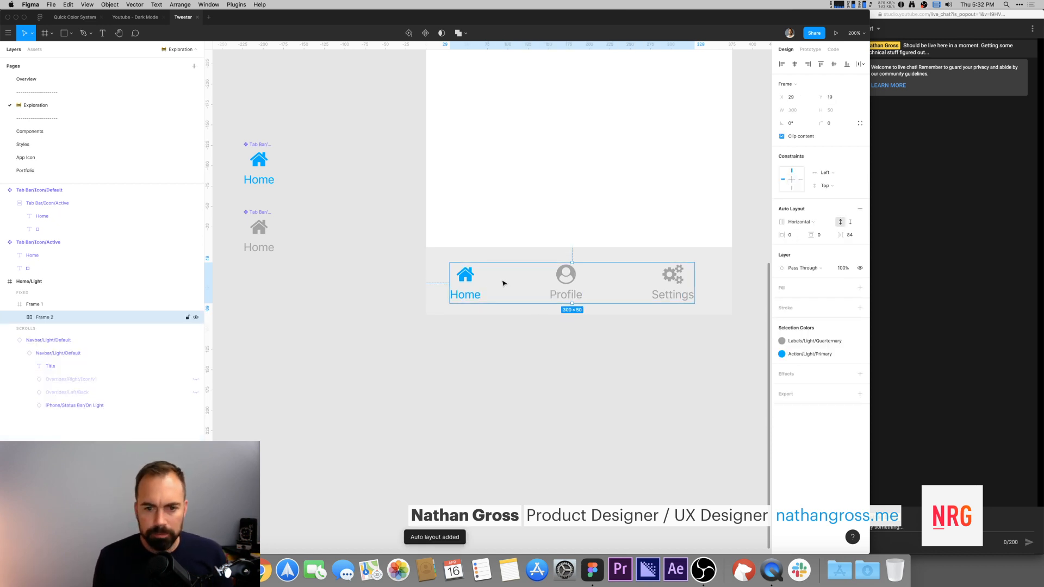
left_click(853, 240)
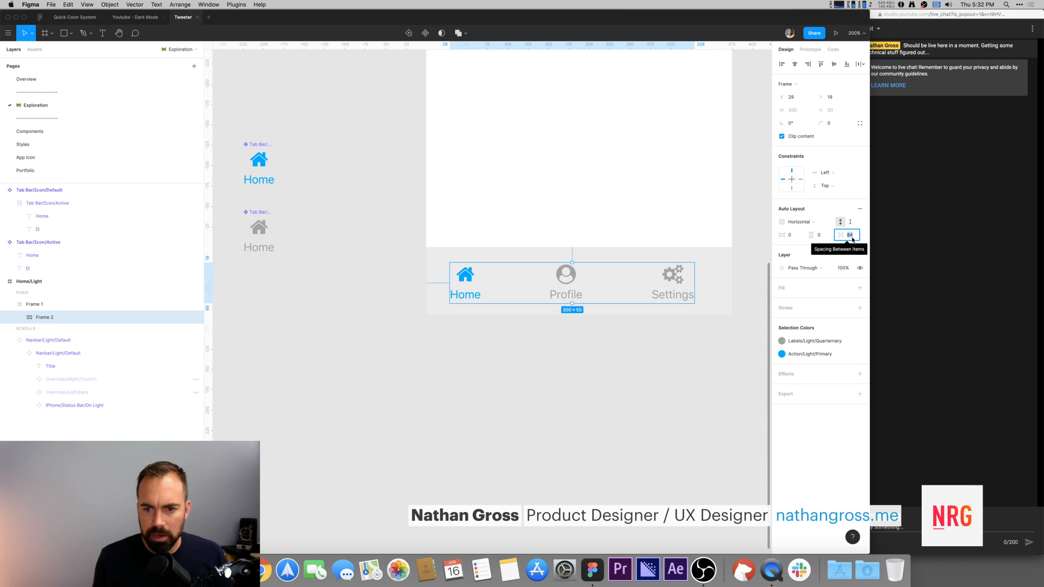
type("64")
key("Return")
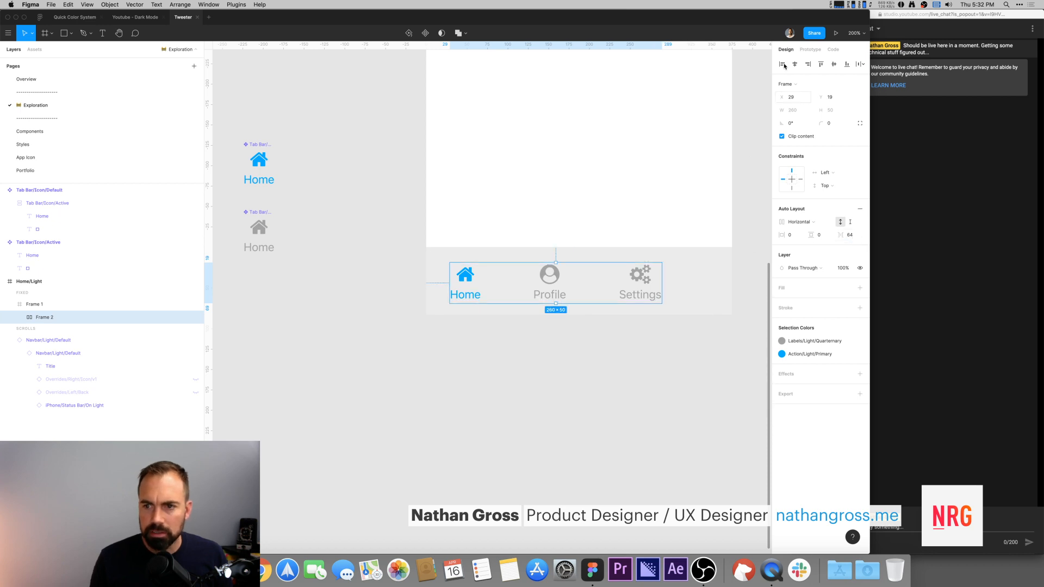
Step: Move the tab frame to the centre of the tab bar and set its horizontal and vertical constraints to Center
left_click_drag(550, 280, 573, 282)
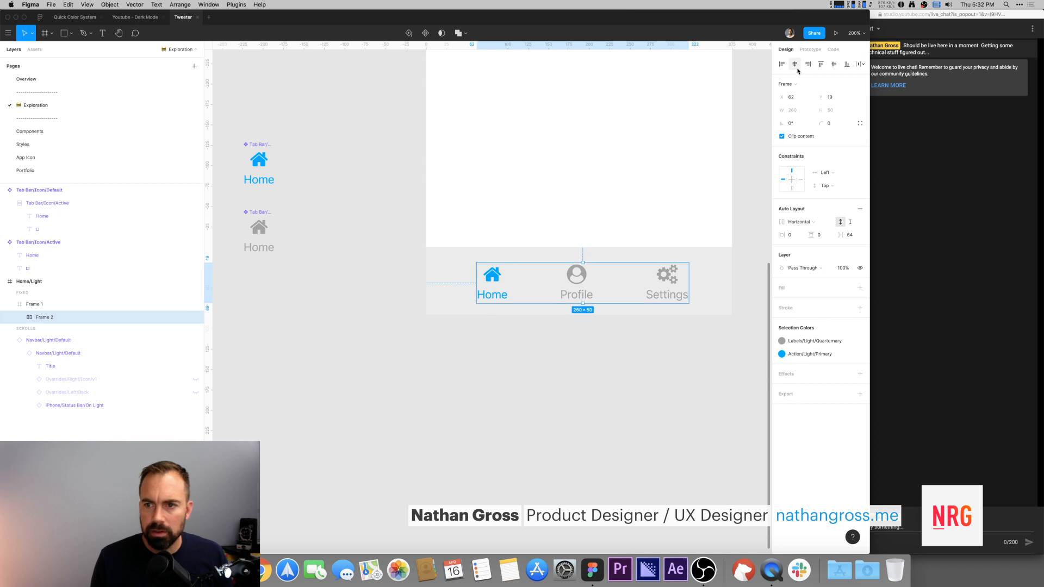
left_click(795, 180)
left_click(792, 179)
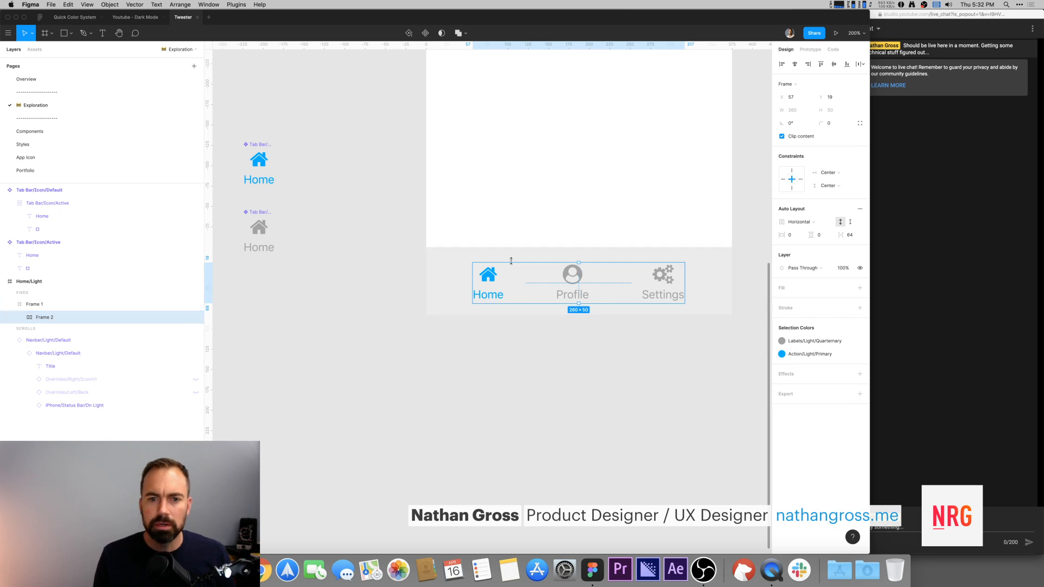
Step: Rename the bar frame Frame 1 as Tab Bar
left_click(454, 258)
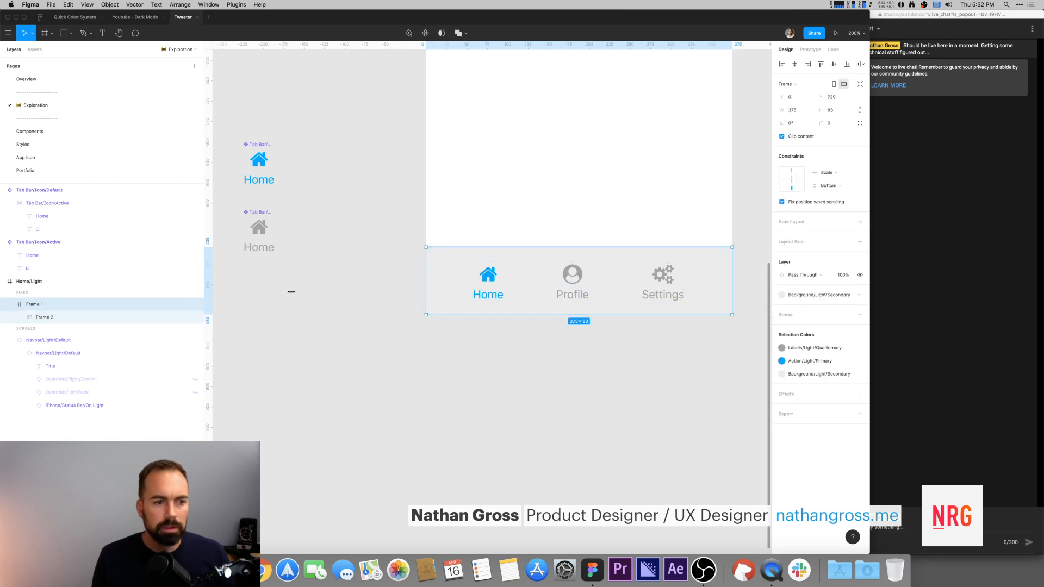
double_click(31, 305)
type("T")
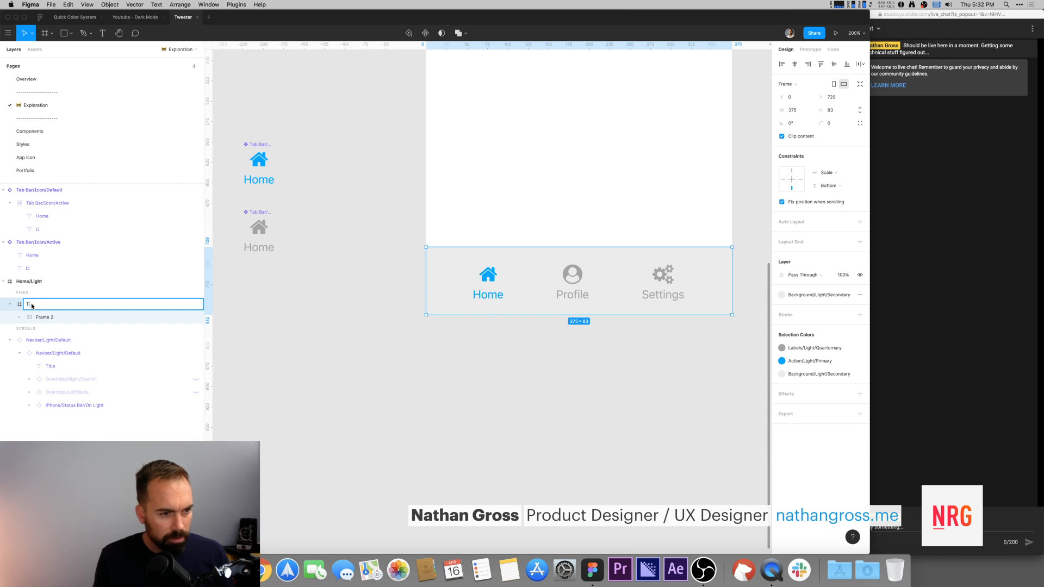
type("ab Bar")
key("Return")
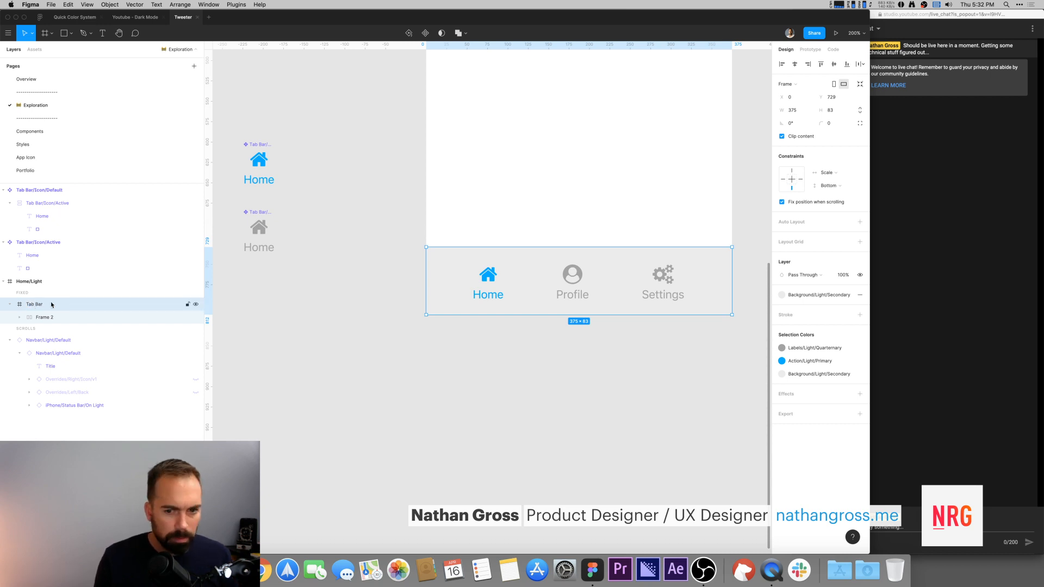
Step: Inspect the tab auto layout frame and the Profile tab instance inside the tab bar
left_click(444, 397)
scroll(389, 409, "up", 3)
scroll(389, 410, "right", 3)
left_click(389, 410)
left_click(389, 410)
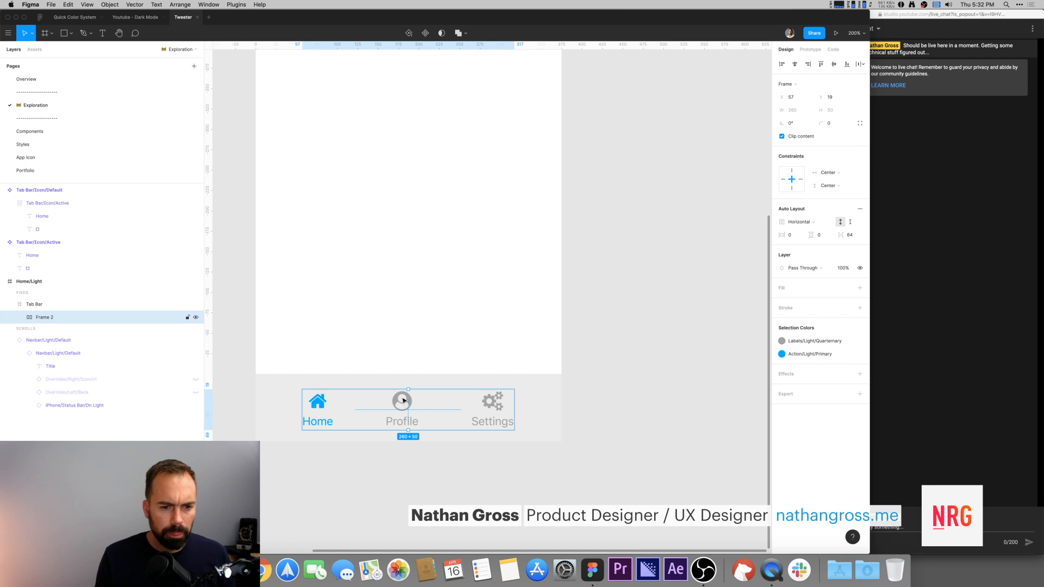
left_click(669, 376)
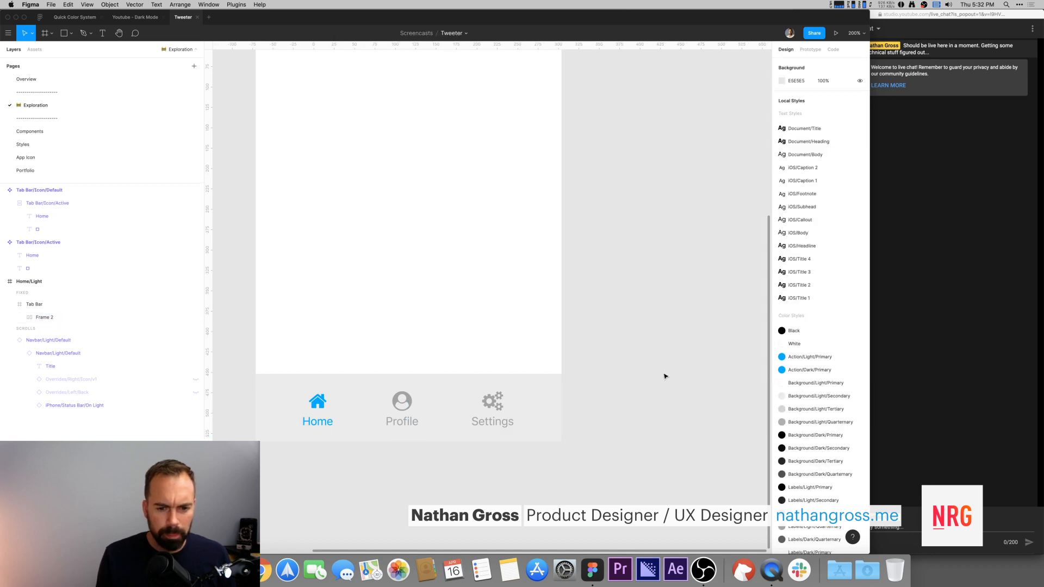
double_click(407, 410)
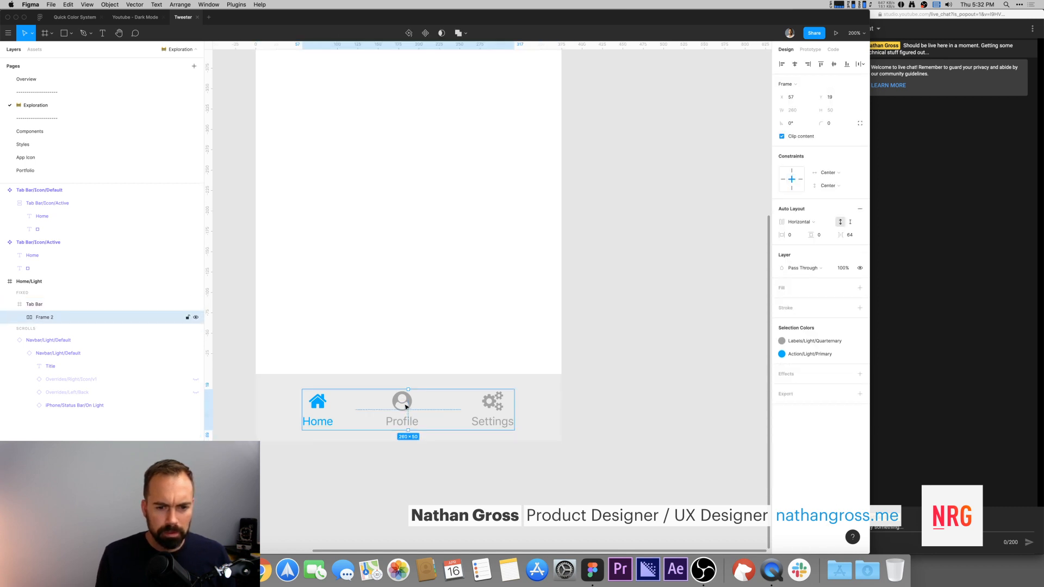
double_click(405, 407)
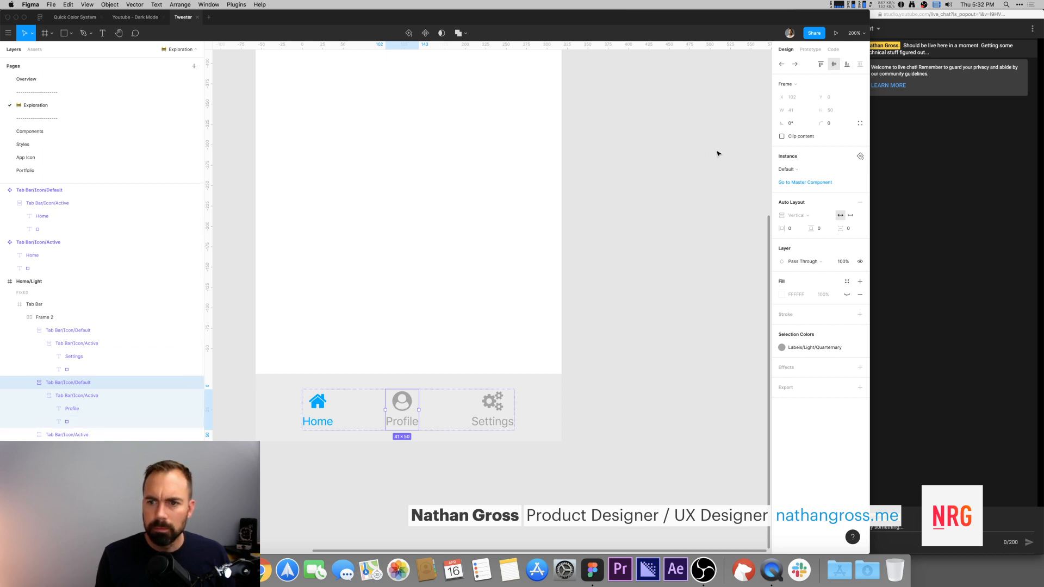
left_click(699, 153)
Step: Collapse the tab instances in the layers list and rename the tab auto layout frame as Tabs
left_click(29, 331)
left_click(30, 343)
left_click(29, 357)
left_click(39, 318)
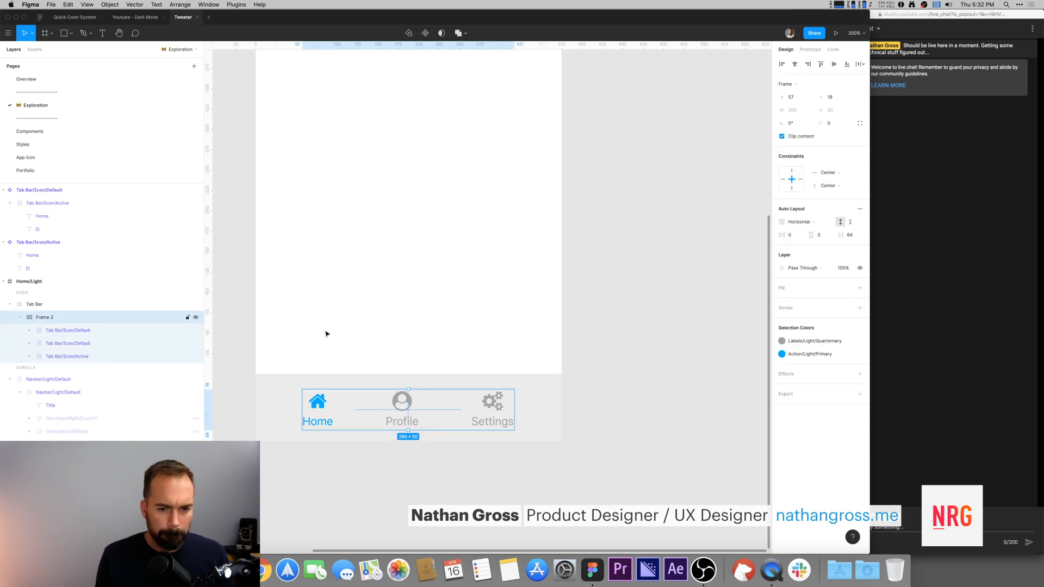
key("super+r")
type("C")
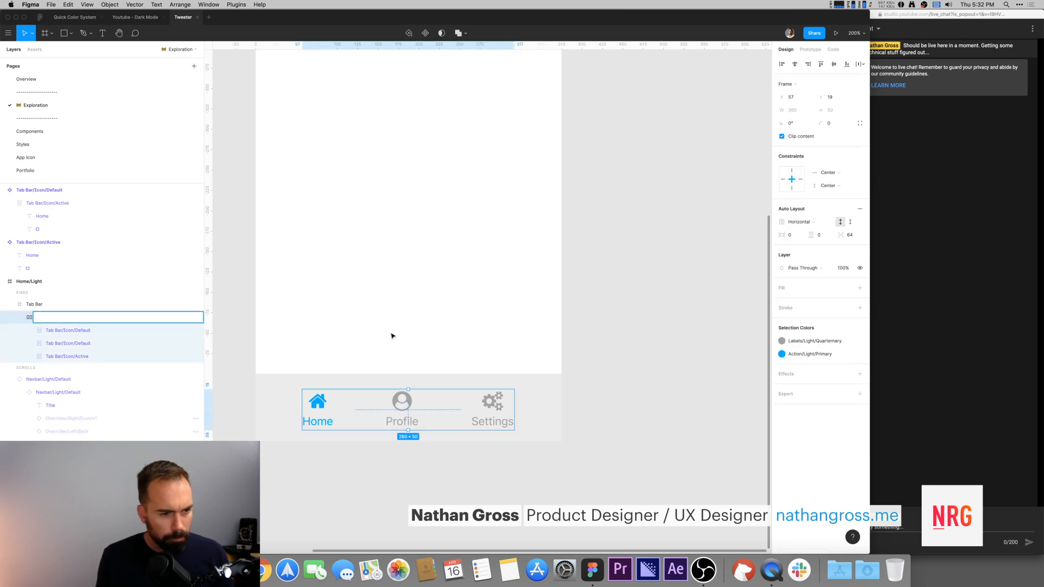
key("Return")
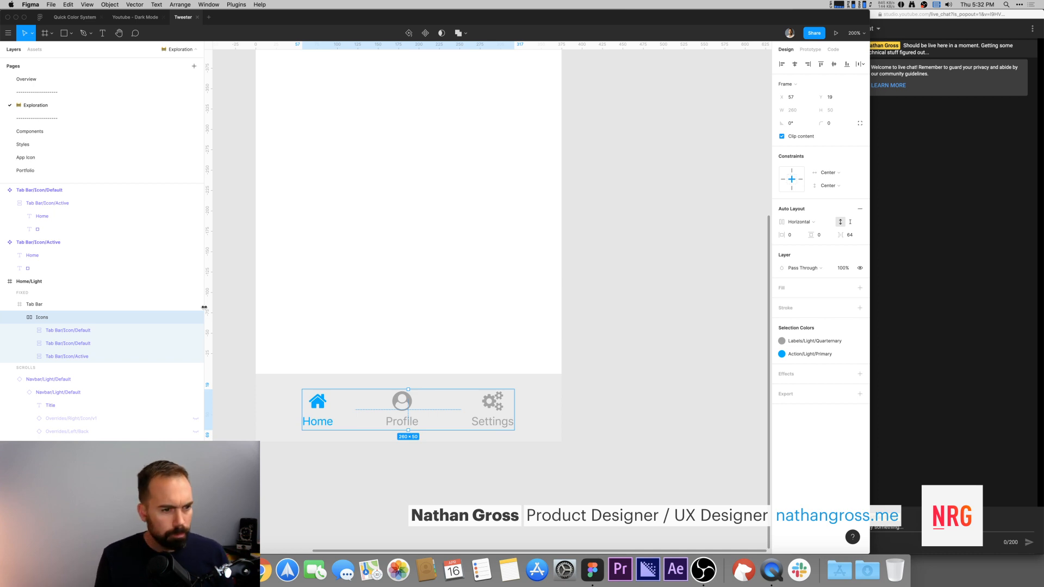
key("f")
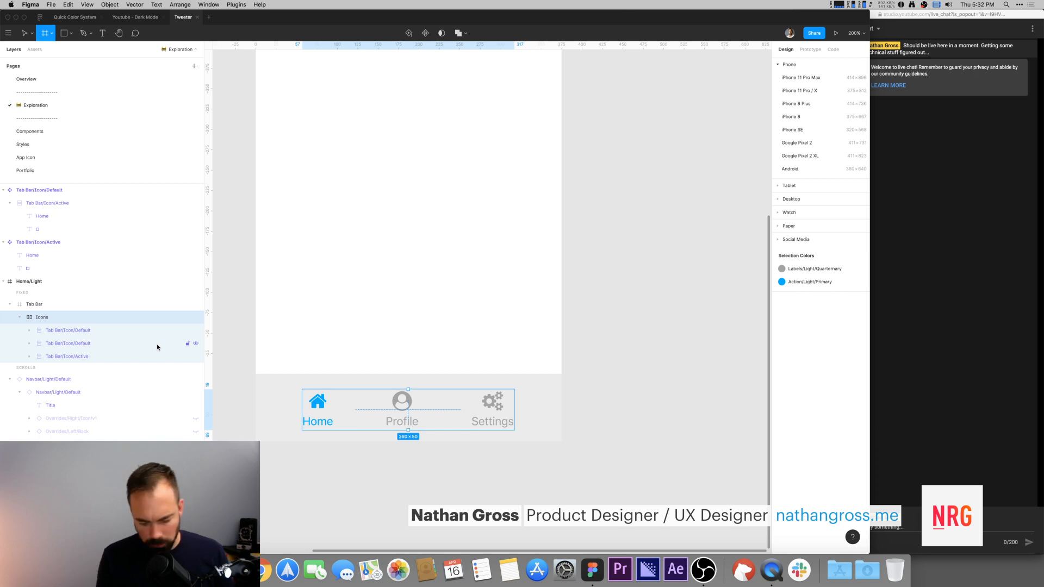
key("super+r")
type("Tabs")
key("Return")
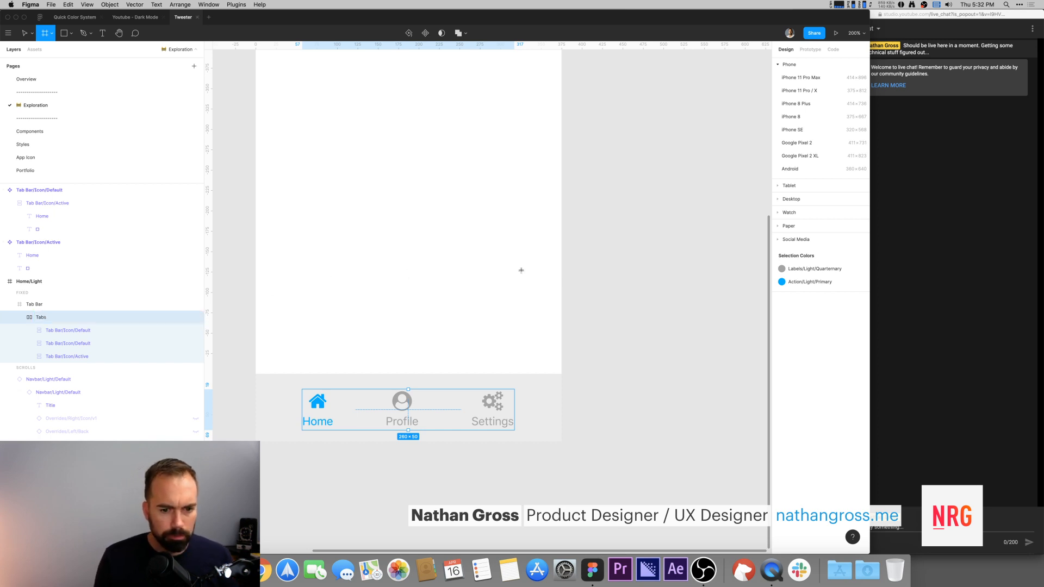
scroll(653, 317, "down", 1)
left_click(652, 258)
left_click_drag(625, 194, 695, 321)
key("Delete")
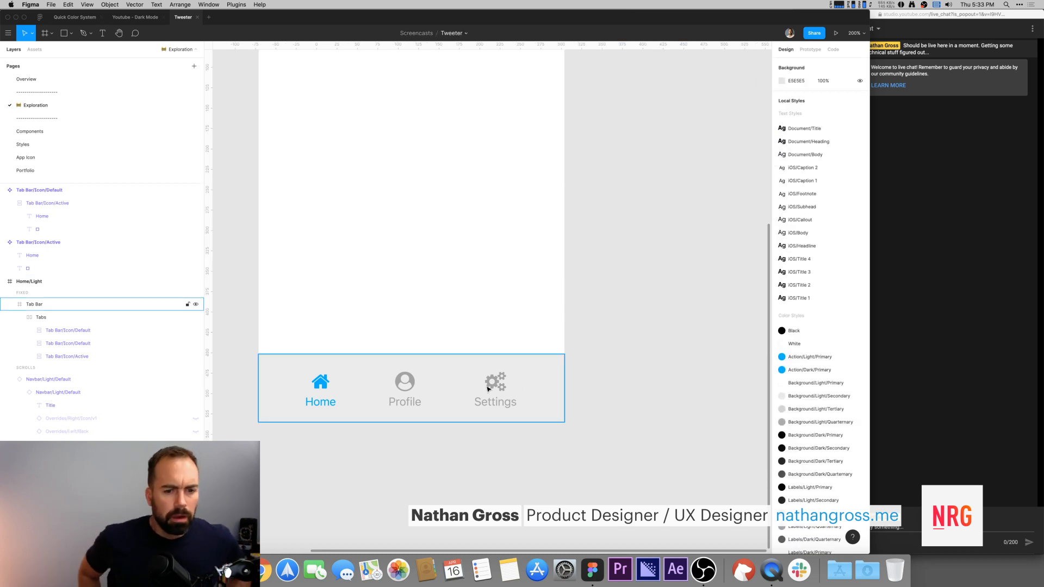
Step: Try adding auto layout to the Tab Bar frame and undo it
scroll(615, 354, "down", 1)
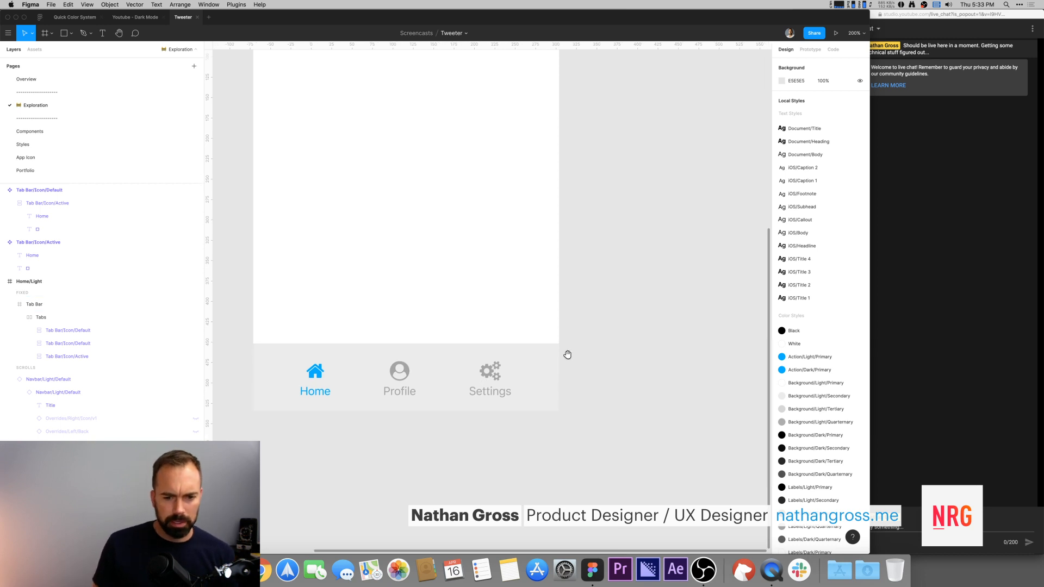
left_click(406, 374, "super")
left_click(535, 368)
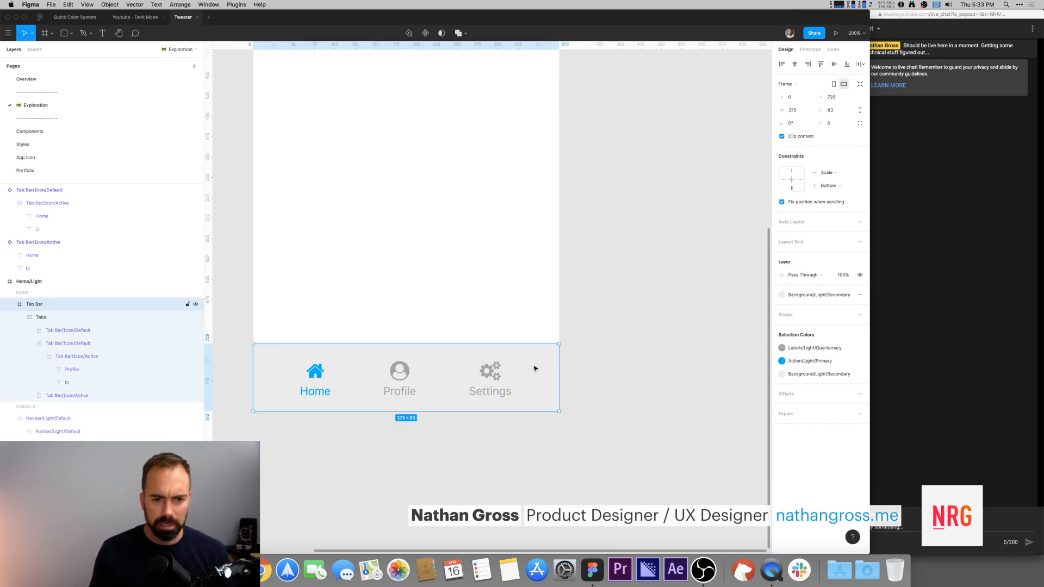
left_click(860, 222)
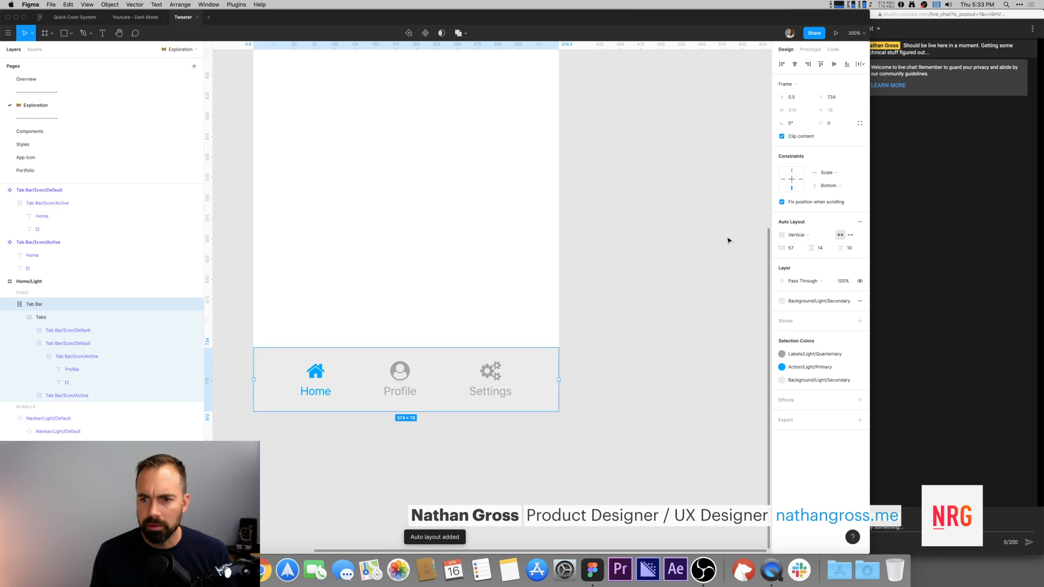
key("super+z")
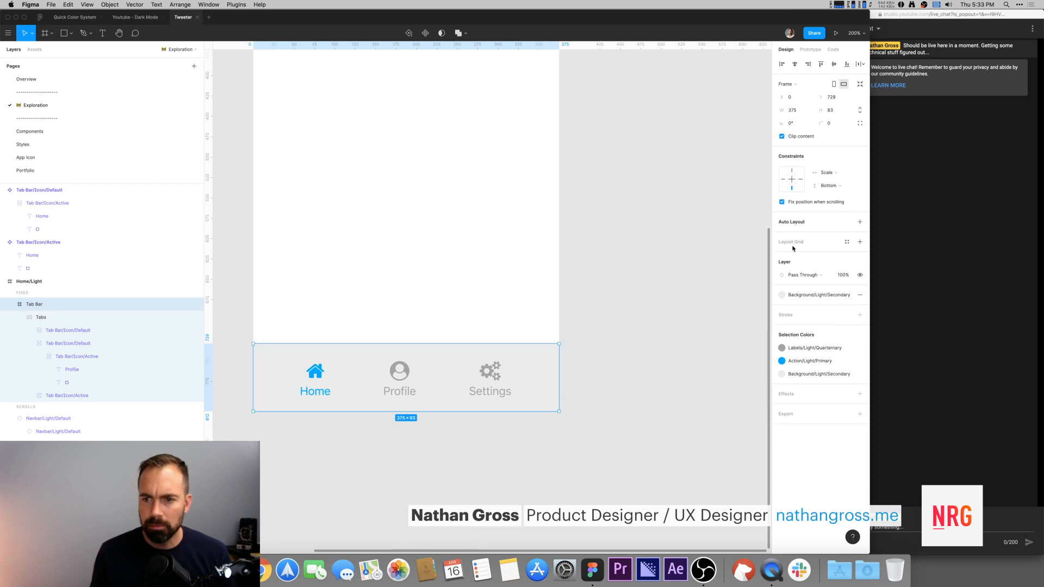
Step: Add a layout grid to the Tab Bar frame and switch it to Columns
left_click(847, 242)
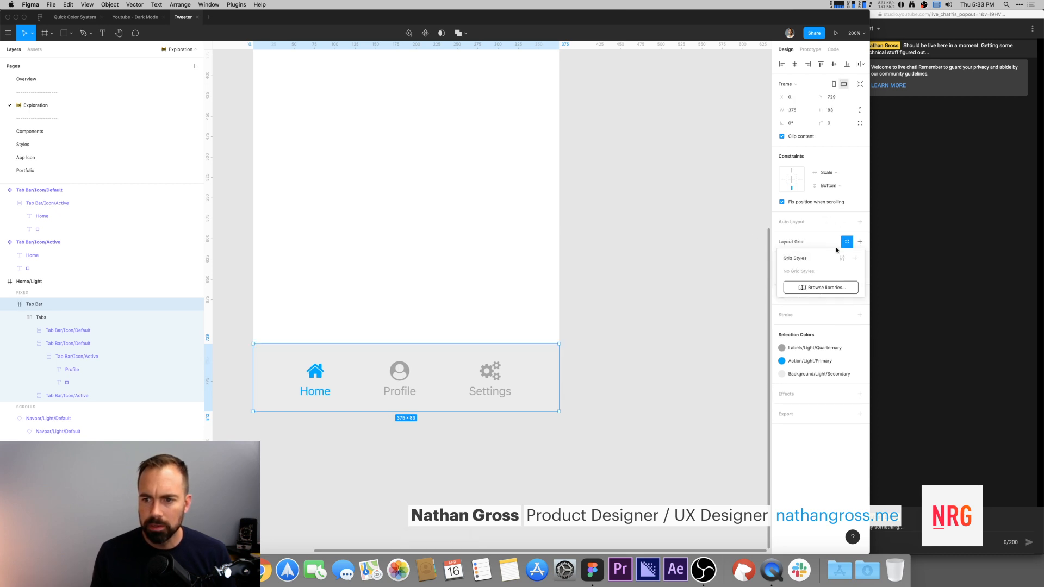
left_click(862, 246)
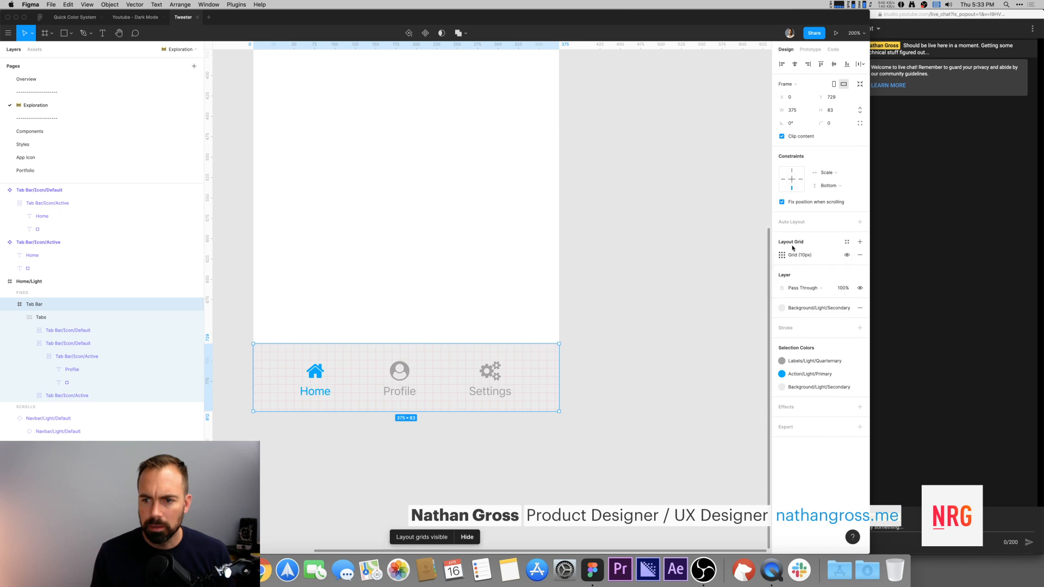
left_click(785, 257)
left_click(687, 257)
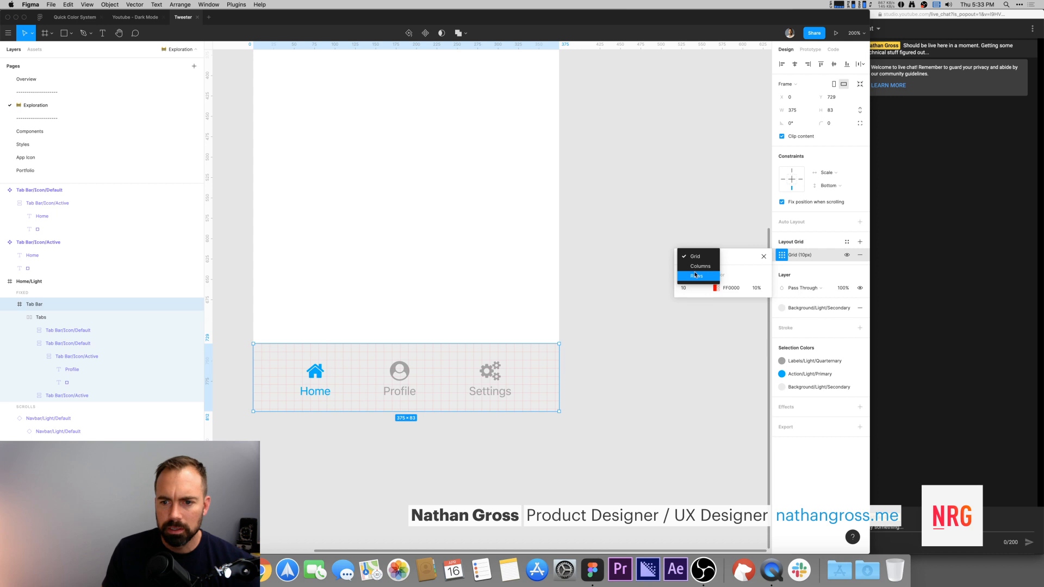
left_click(697, 267)
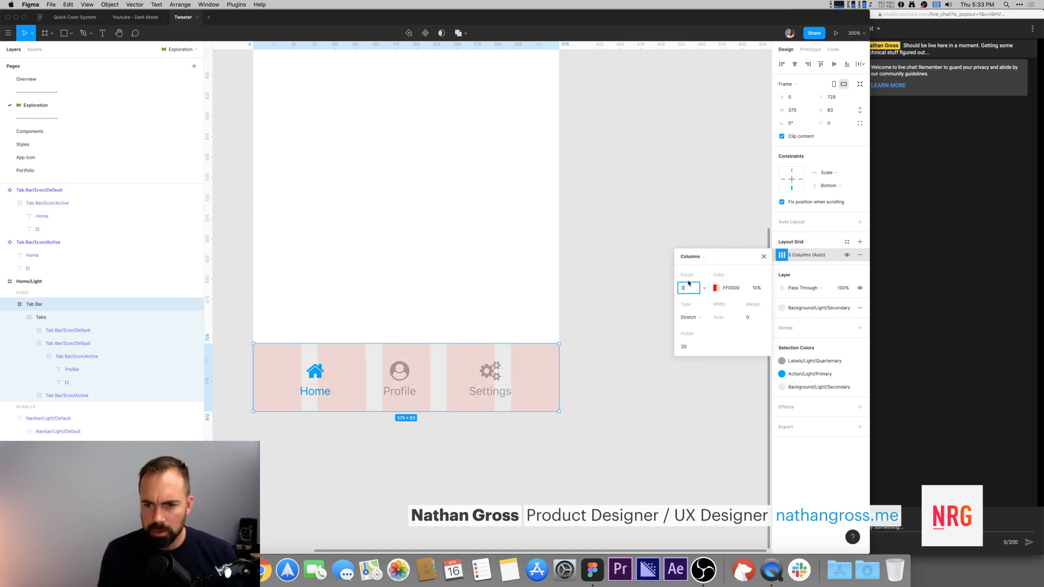
Step: Set the Tab Bar column grid to 3 columns with a gutter of 0
type("3")
key("Tab")
left_click(686, 347)
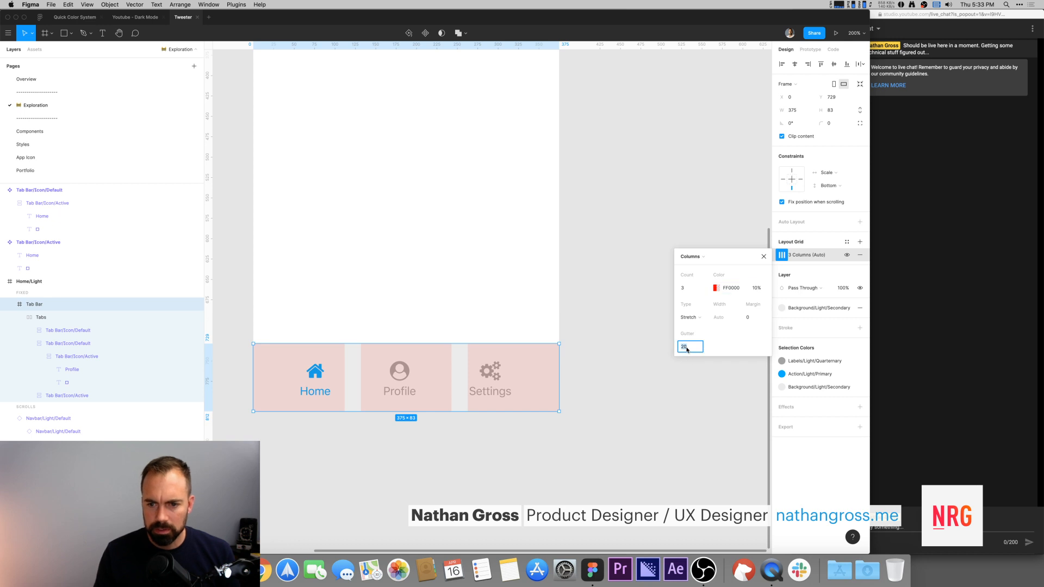
type("0")
key("Tab")
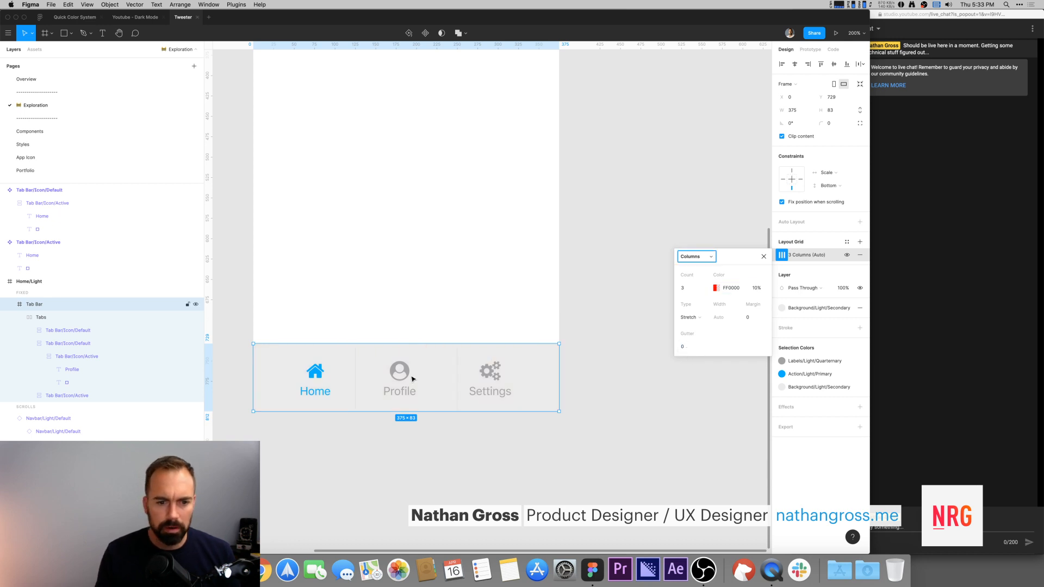
left_click(319, 384)
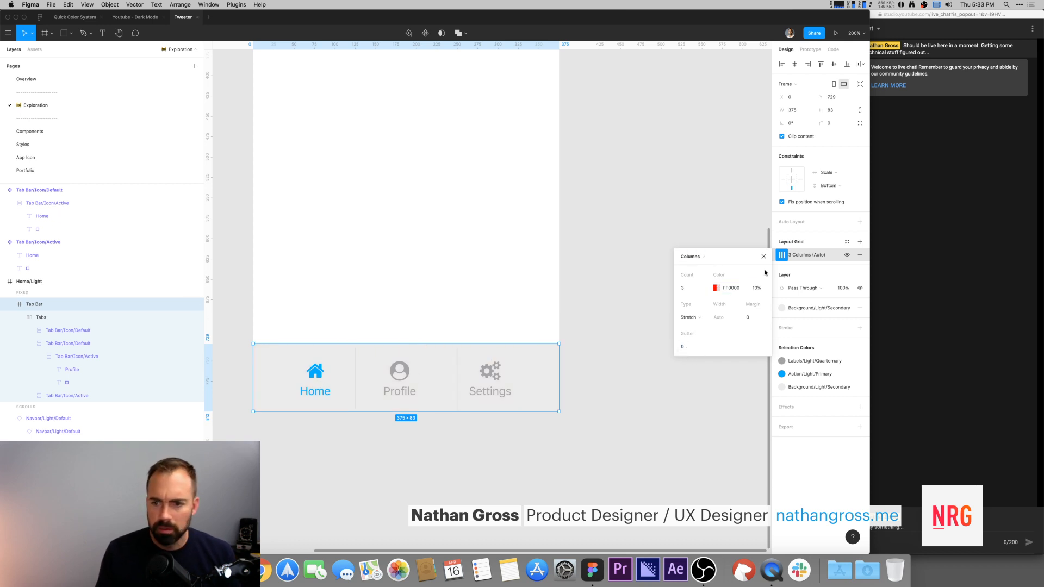
left_click(757, 288)
left_click(671, 402)
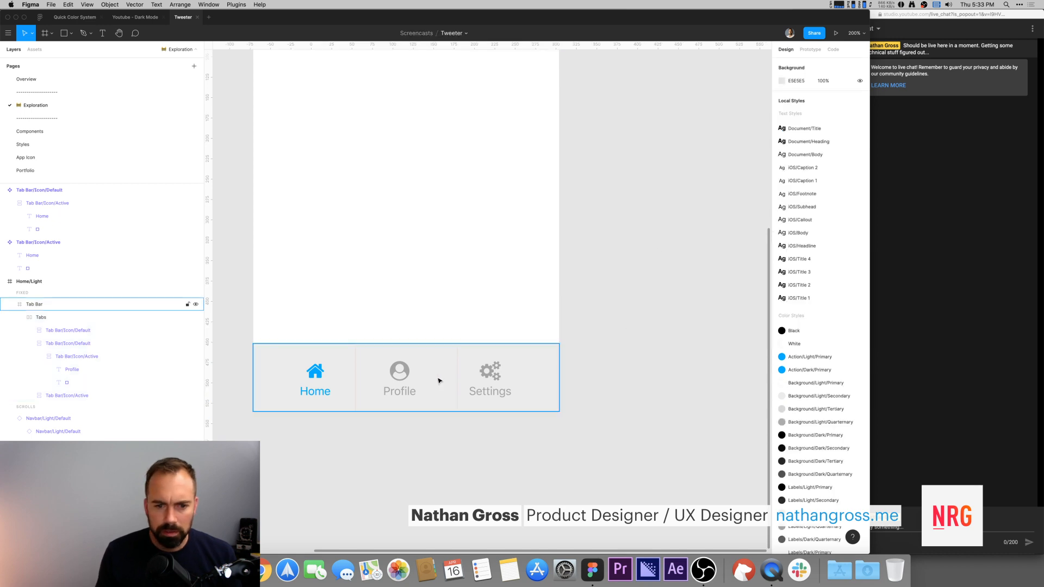
Step: Ungroup the Tabs auto layout frame so the tab instances sit directly in the Tab Bar
double_click(316, 381)
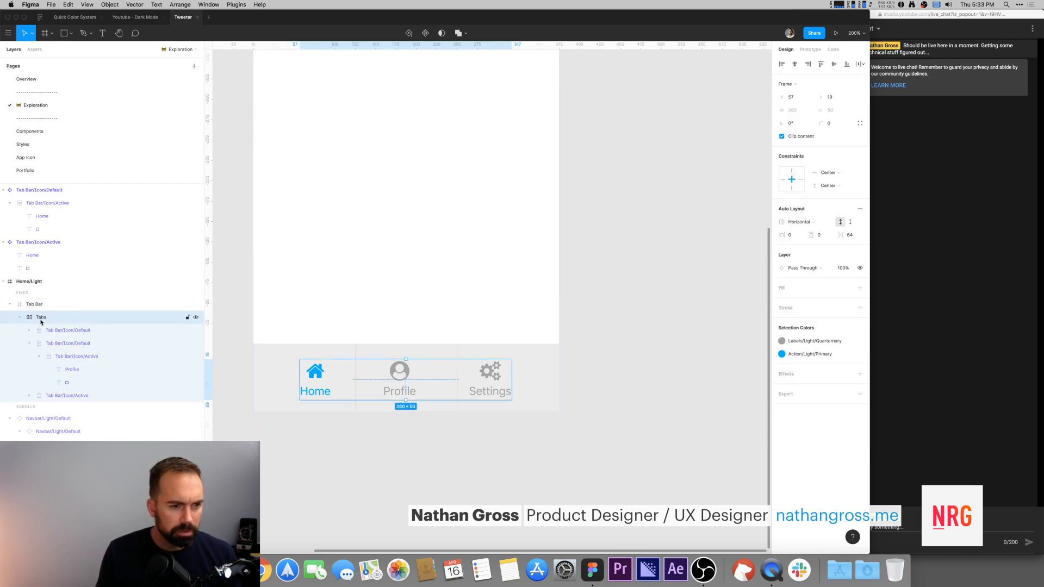
key("shift+super+g")
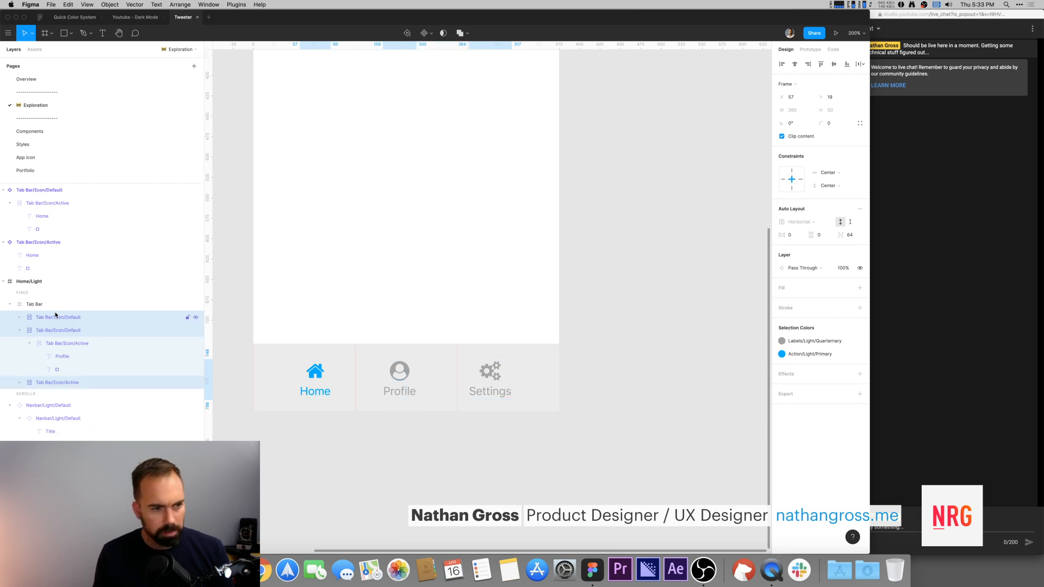
Step: Resize the Settings and Profile tab instances so each tab fills one 125-wide column of the Tab Bar
left_click(53, 318)
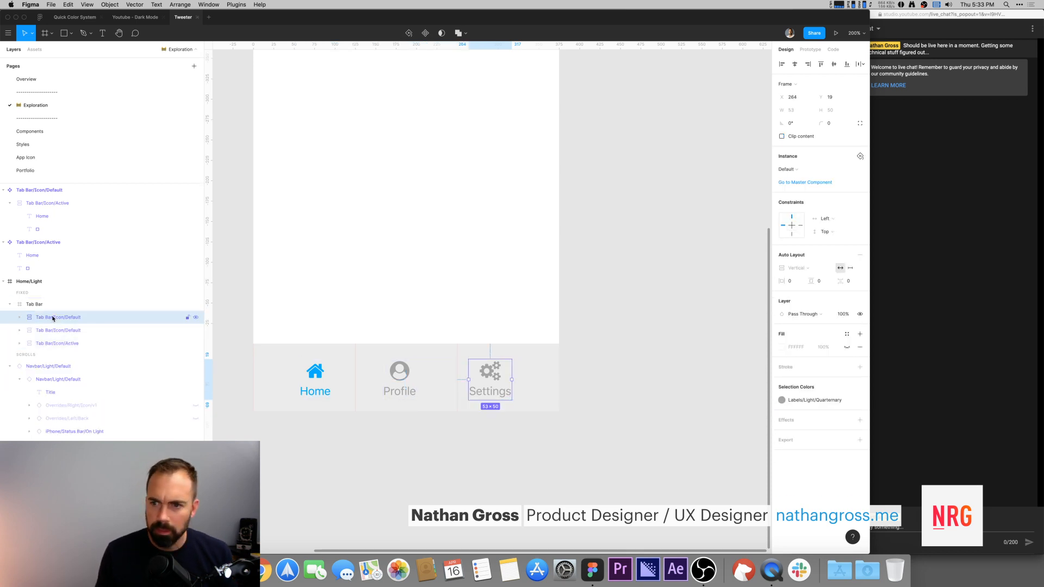
left_click(48, 343, "shift")
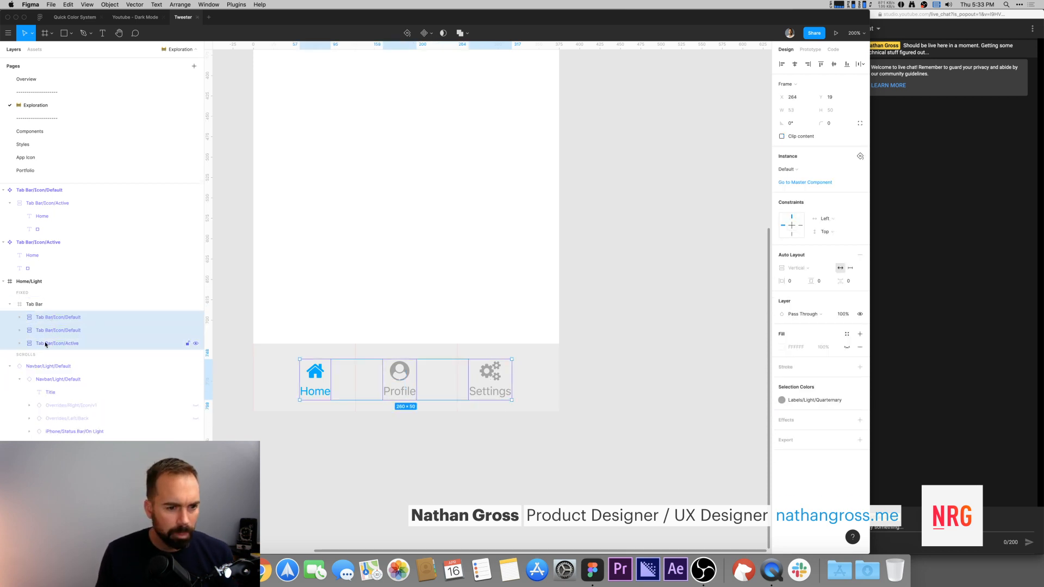
left_click(851, 269)
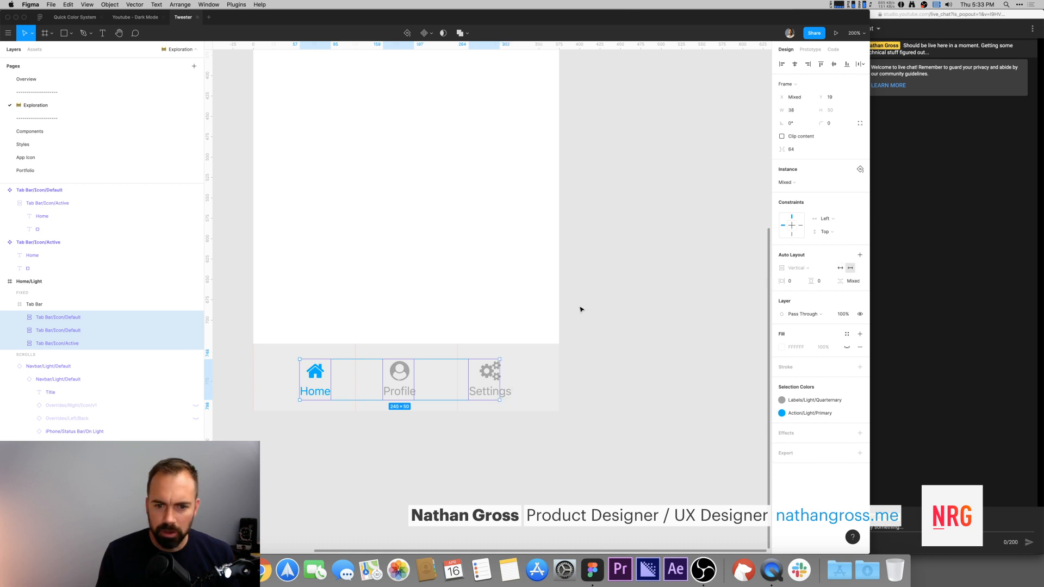
left_click(638, 320)
double_click(490, 374)
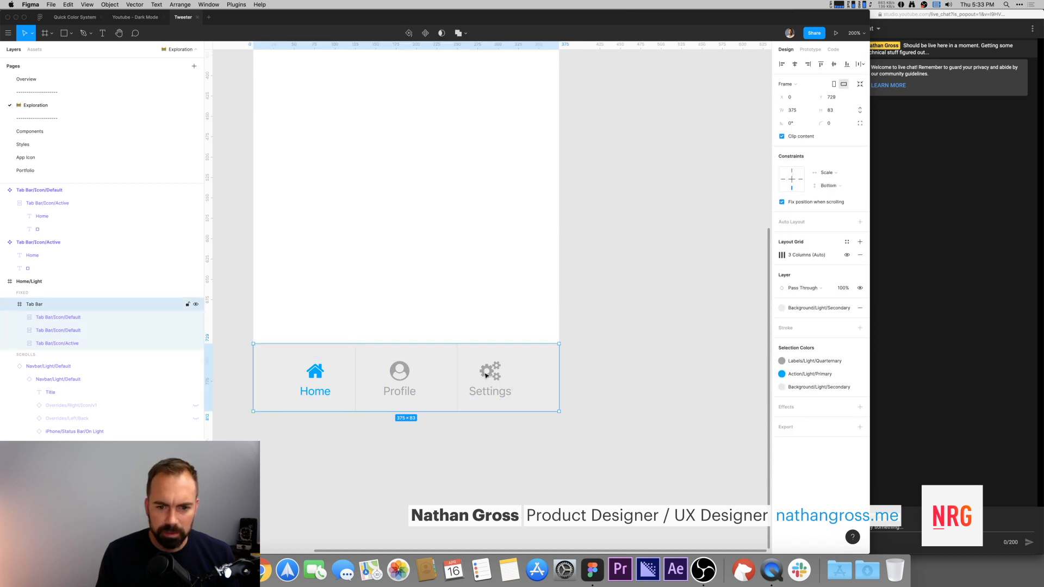
left_click_drag(498, 379, 560, 380)
left_click_drag(466, 379, 457, 379)
left_click(391, 376)
scroll(439, 310, "left", 5)
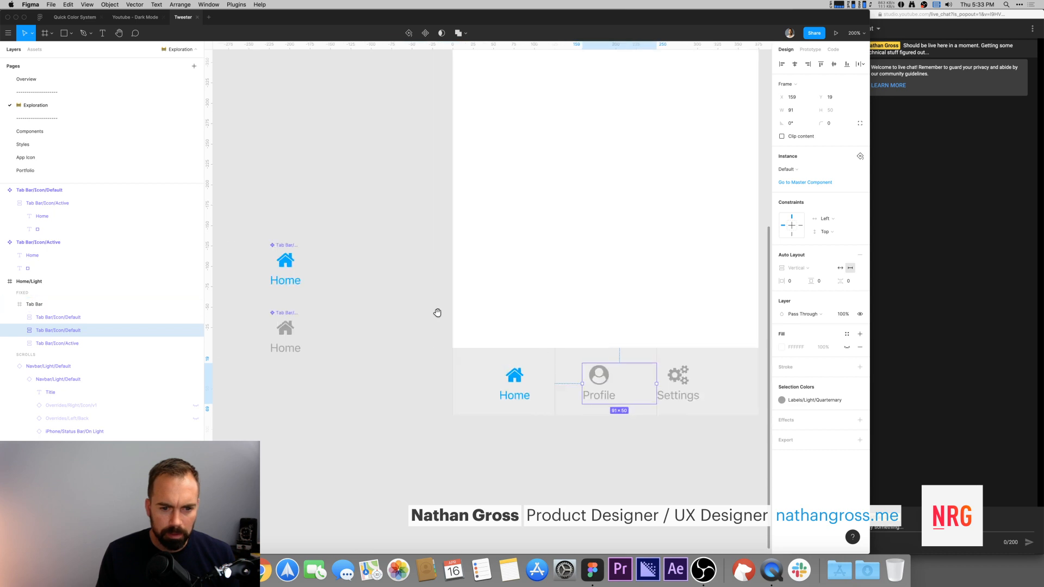
left_click_drag(581, 383, 454, 381)
left_click(513, 382)
left_click(439, 367)
left_click_drag(406, 300, 228, 294)
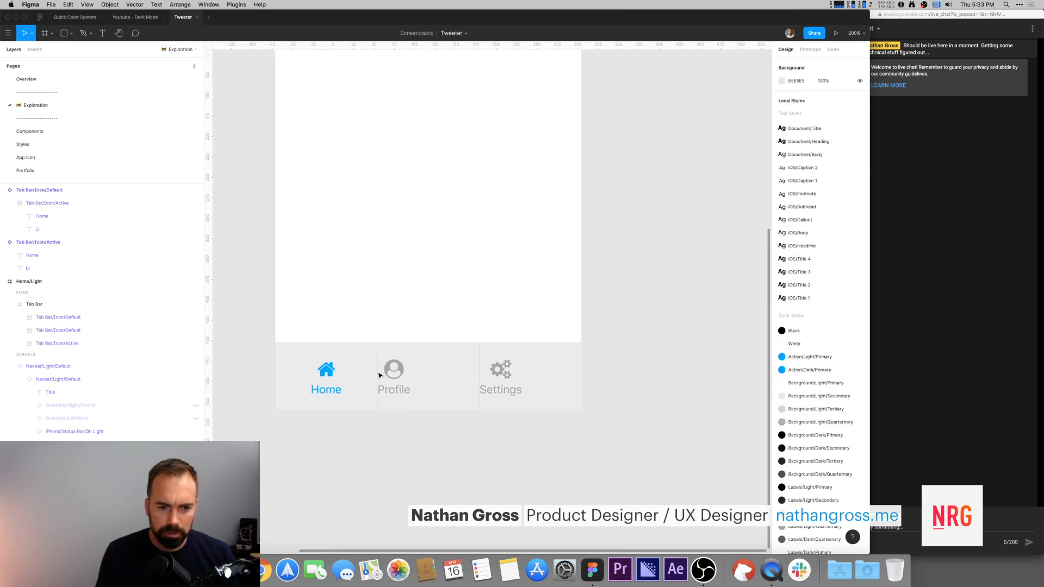
Step: Inspect the layers of the Tab Bar/Icon/Default and Tab Bar/Icon/Active components
double_click(397, 373)
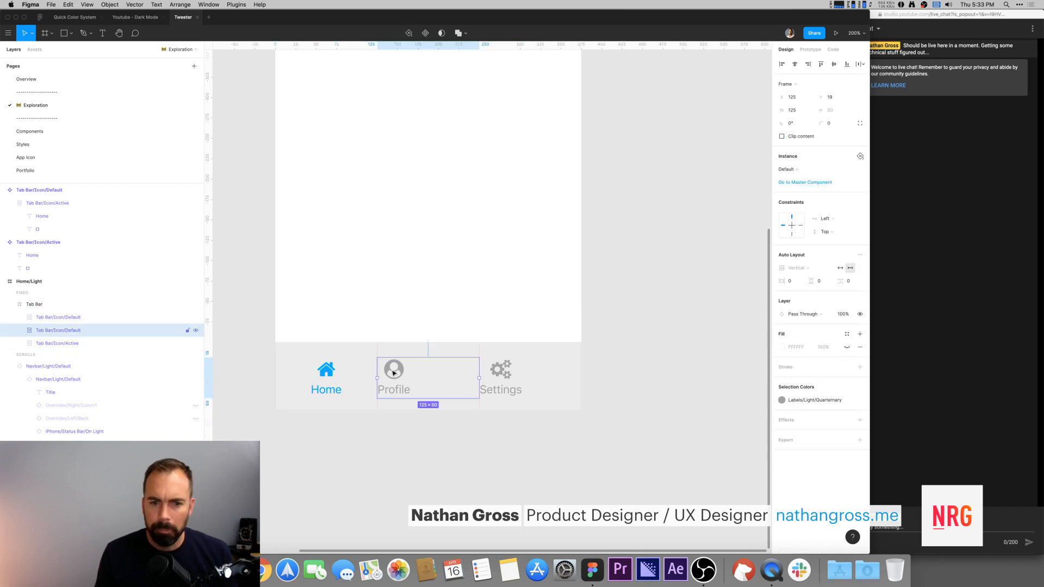
scroll(342, 290, "left", 8)
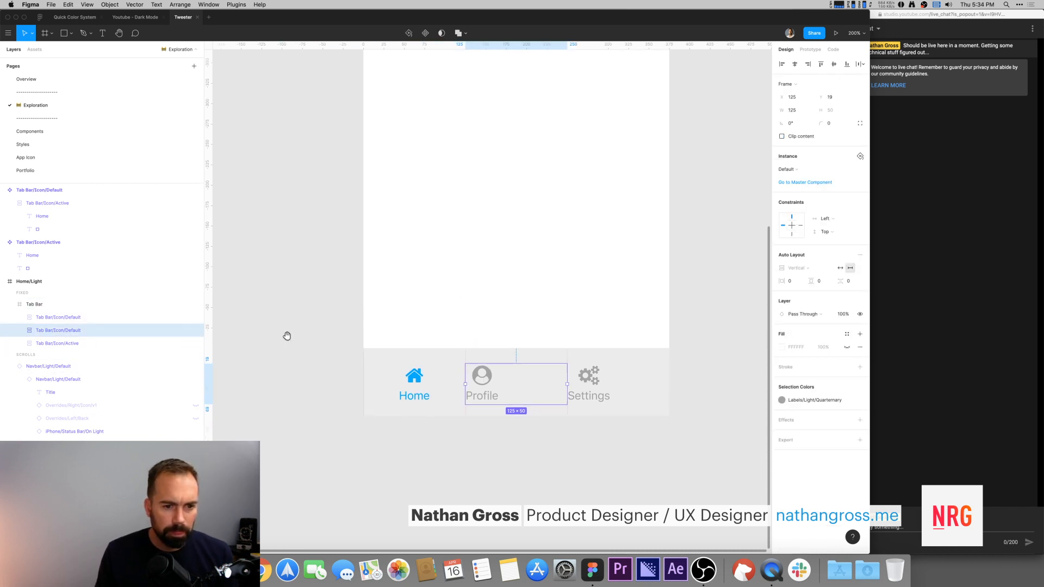
left_click_drag(260, 222, 336, 359)
left_click_drag(288, 315, 386, 355)
left_click(338, 180)
left_click(388, 355)
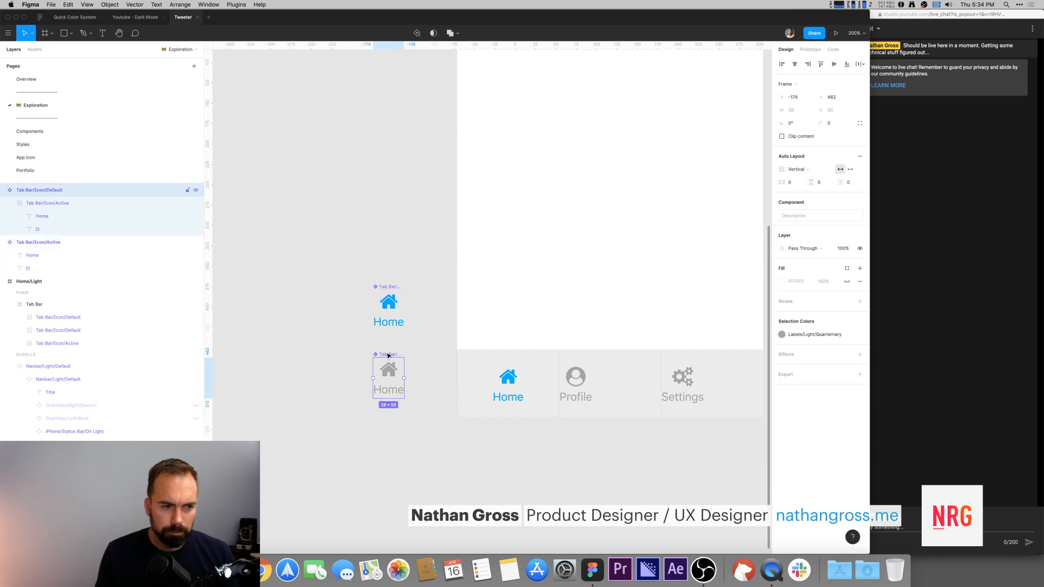
left_click(10, 203)
left_click(54, 204)
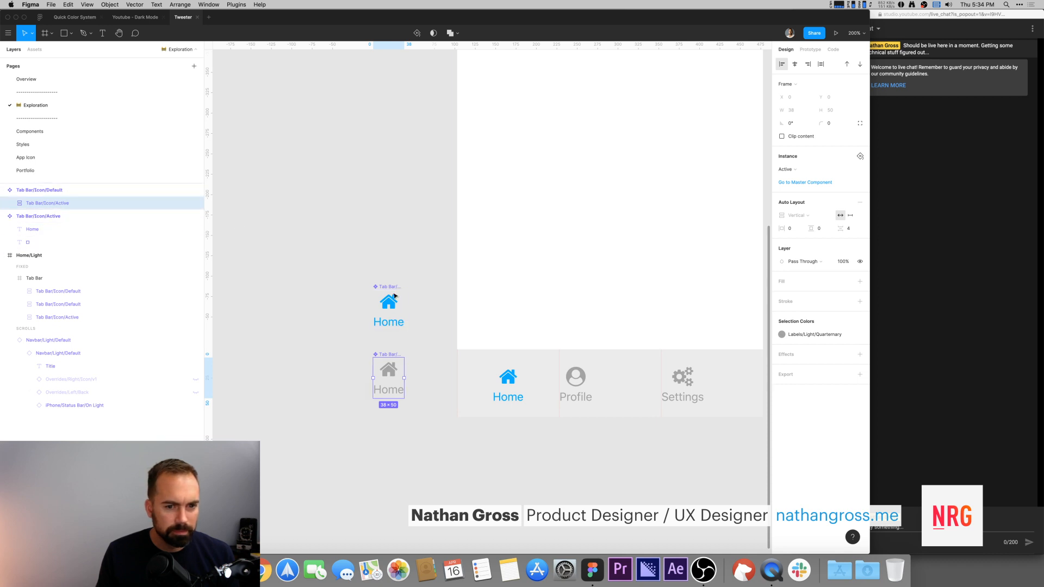
left_click(41, 217)
left_click(32, 230)
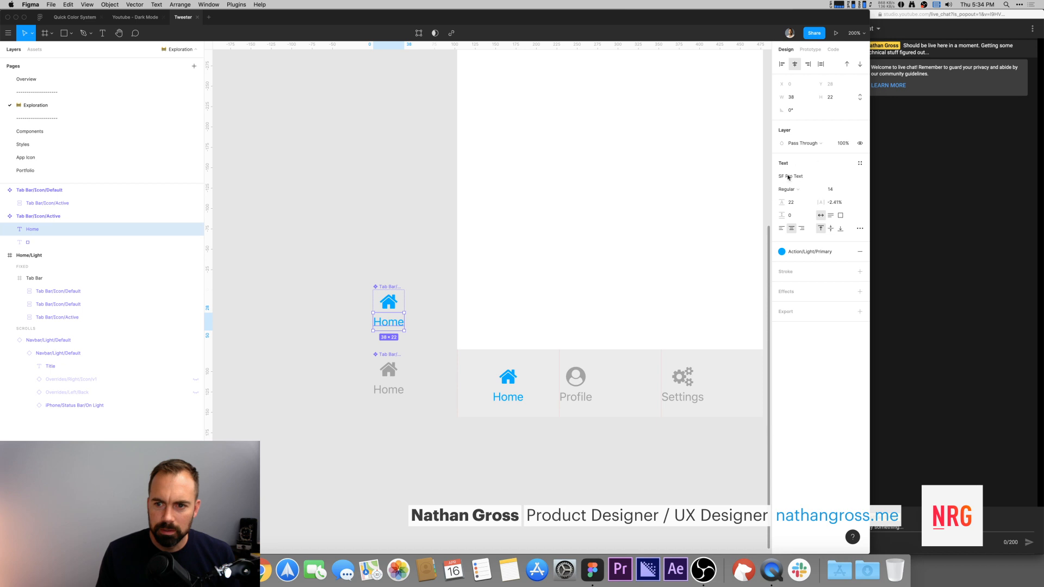
left_click(42, 242)
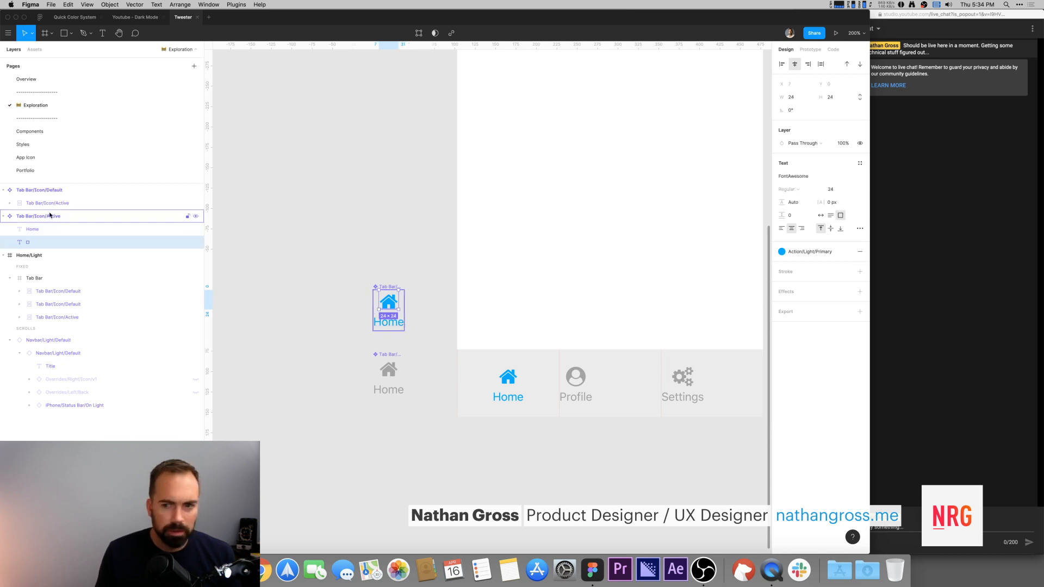
left_click(50, 216)
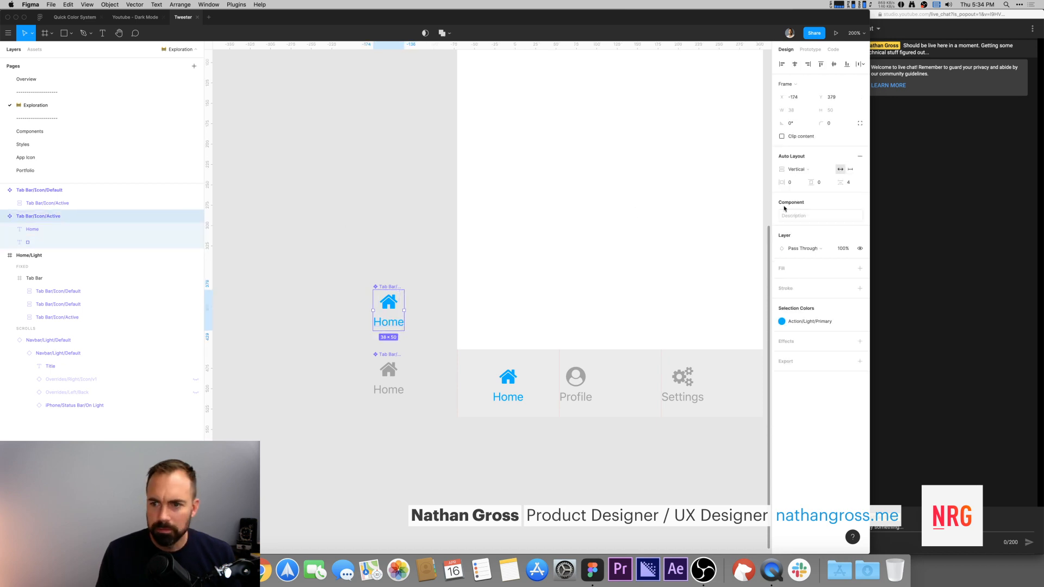
left_click(43, 230)
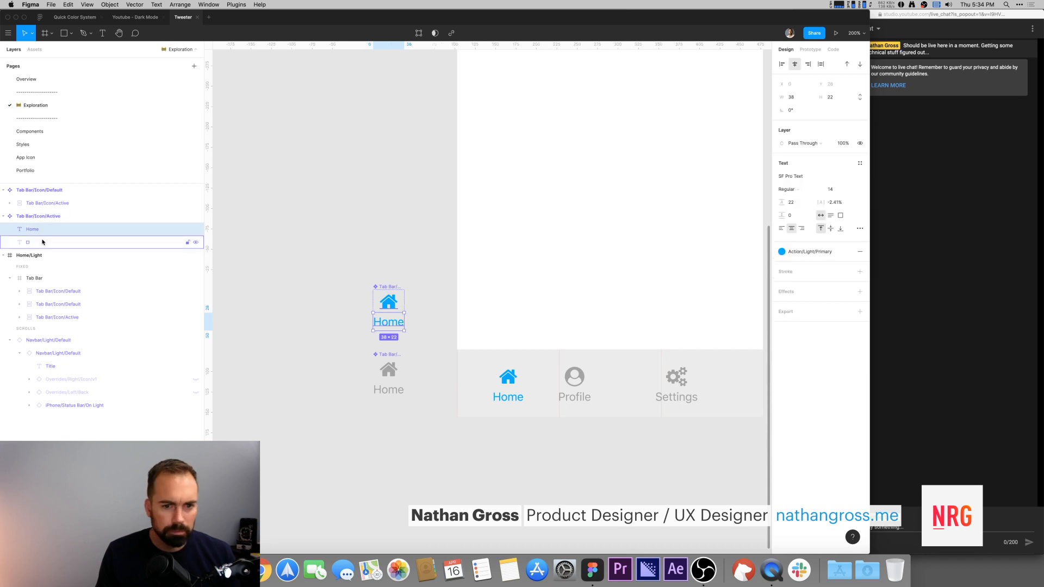
left_click(368, 229)
left_click_drag(450, 221, 241, 191)
Step: Center the inner icon instances horizontally within the Profile and Settings tabs
double_click(367, 357)
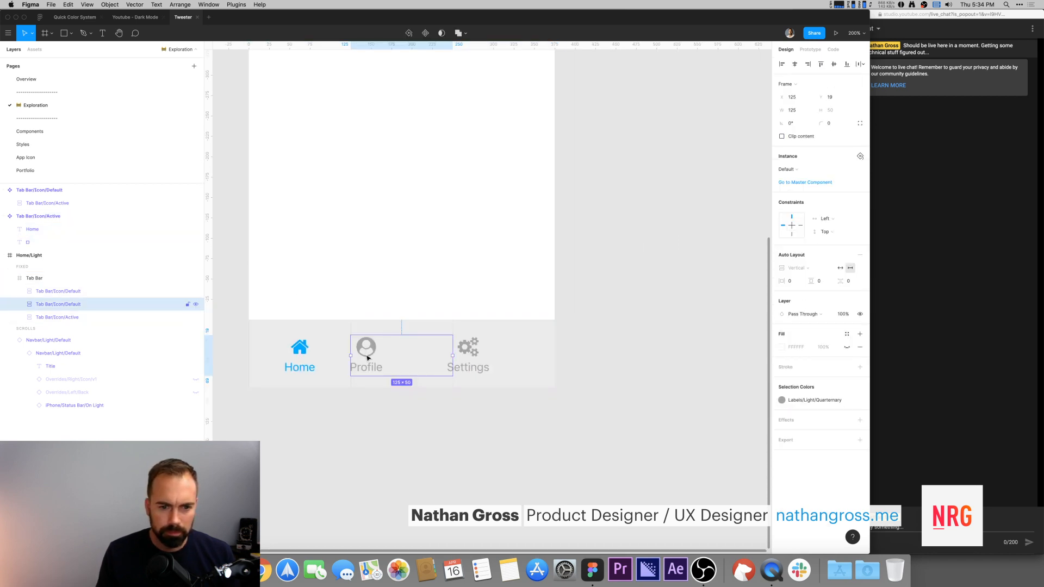
double_click(367, 355)
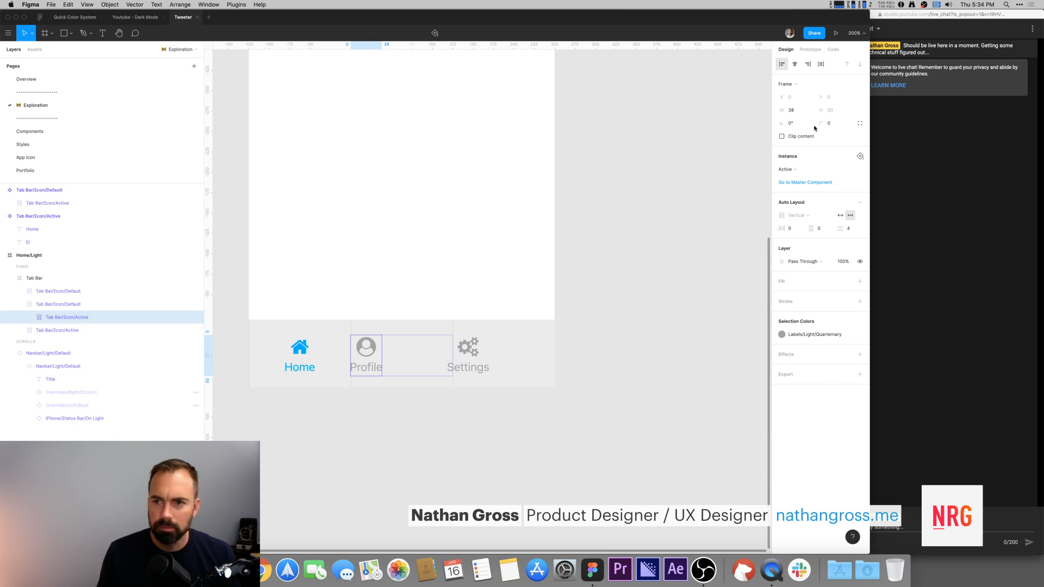
left_click(795, 64)
key("Escape")
left_click(473, 351)
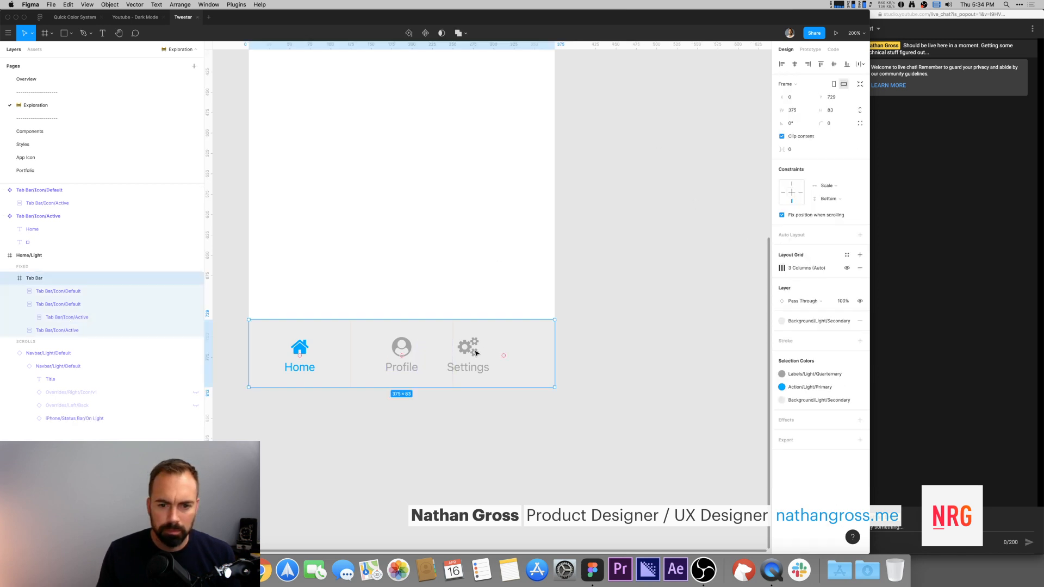
left_click(19, 291)
left_click(58, 306)
left_click(52, 306)
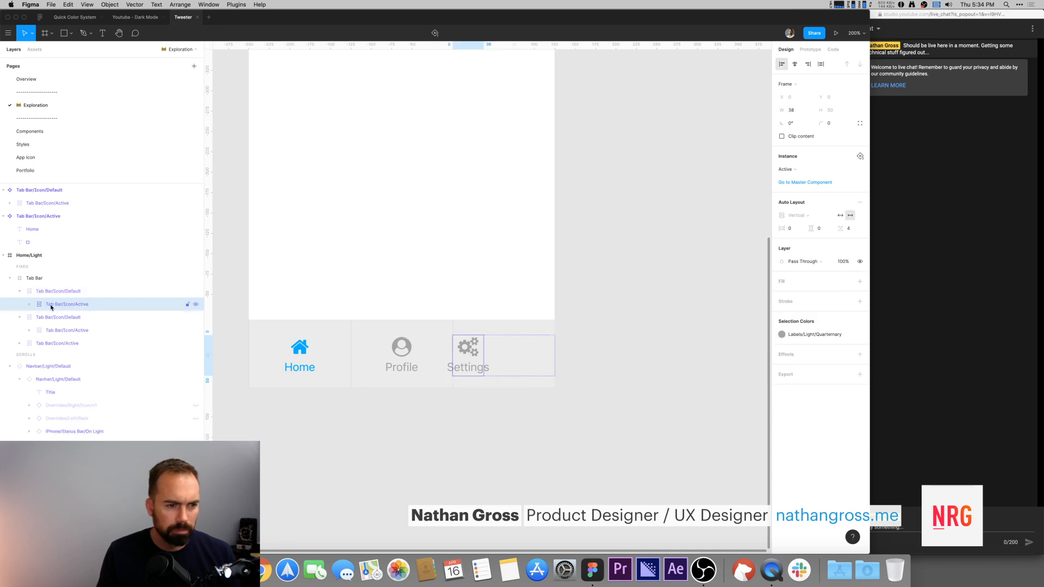
left_click(795, 63)
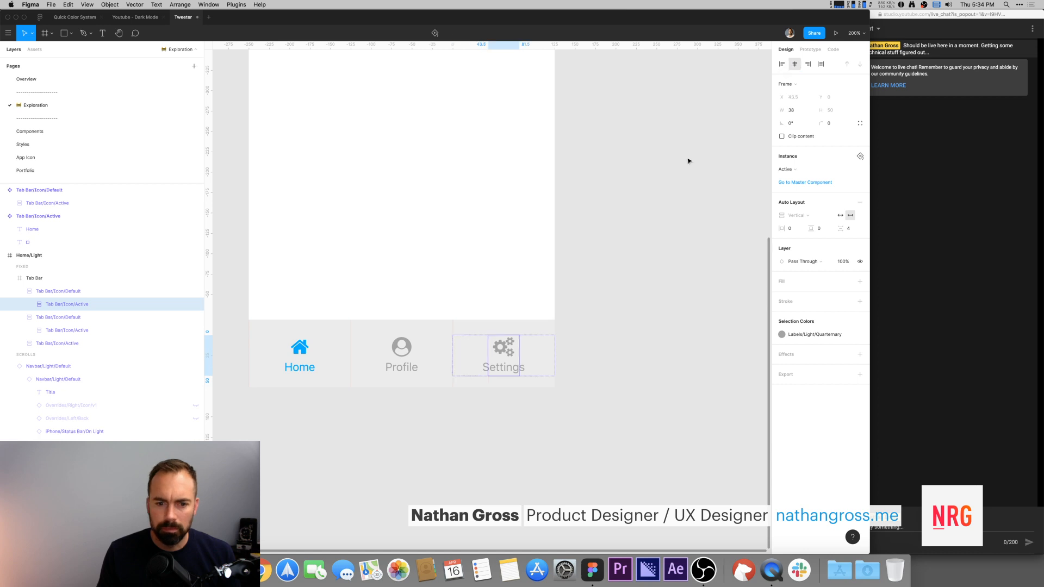
Step: Inspect the three tab instances and the icon components around the Tab Bar
left_click(687, 161)
scroll(652, 235, "left", 2)
left_click(554, 337)
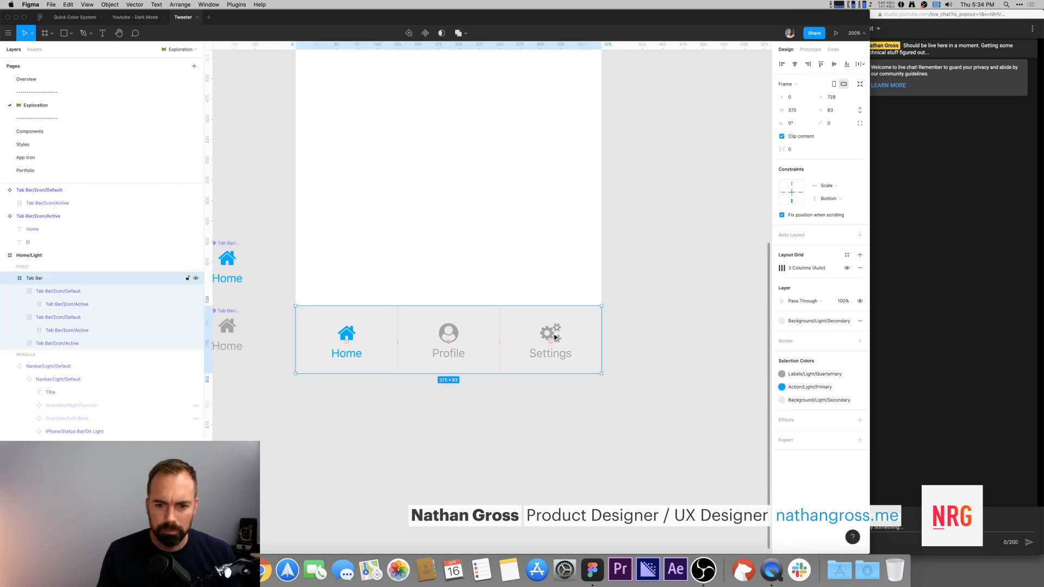
left_click(554, 337)
scroll(288, 277, "left", 3)
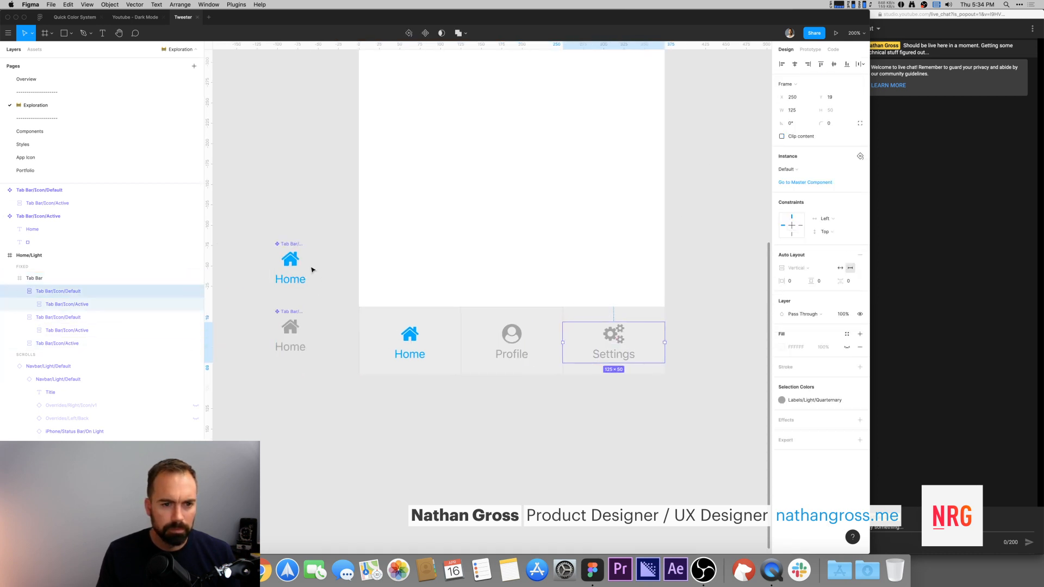
left_click(294, 265)
left_click(38, 216)
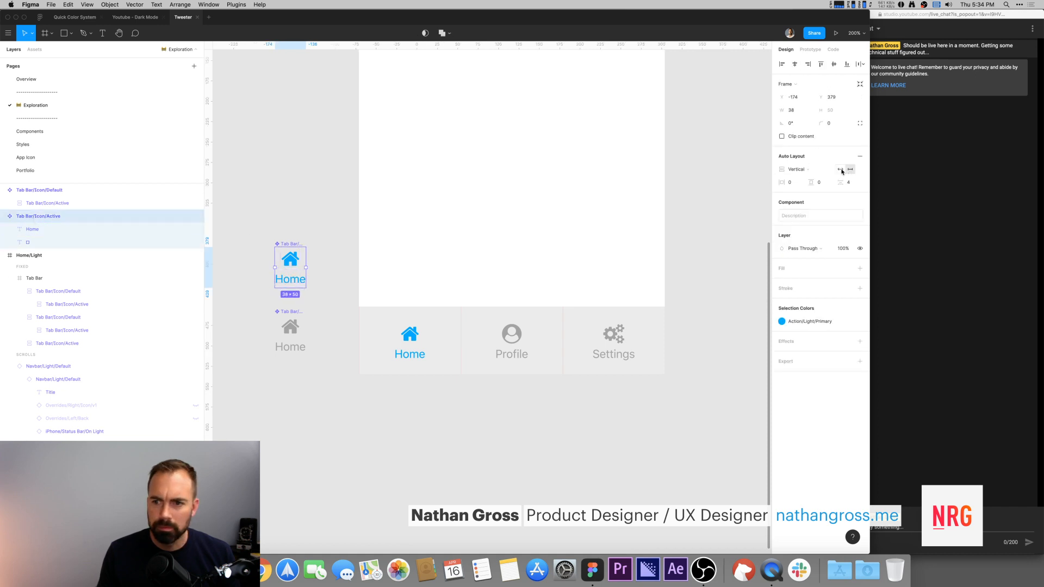
left_click(288, 331)
left_click(324, 189)
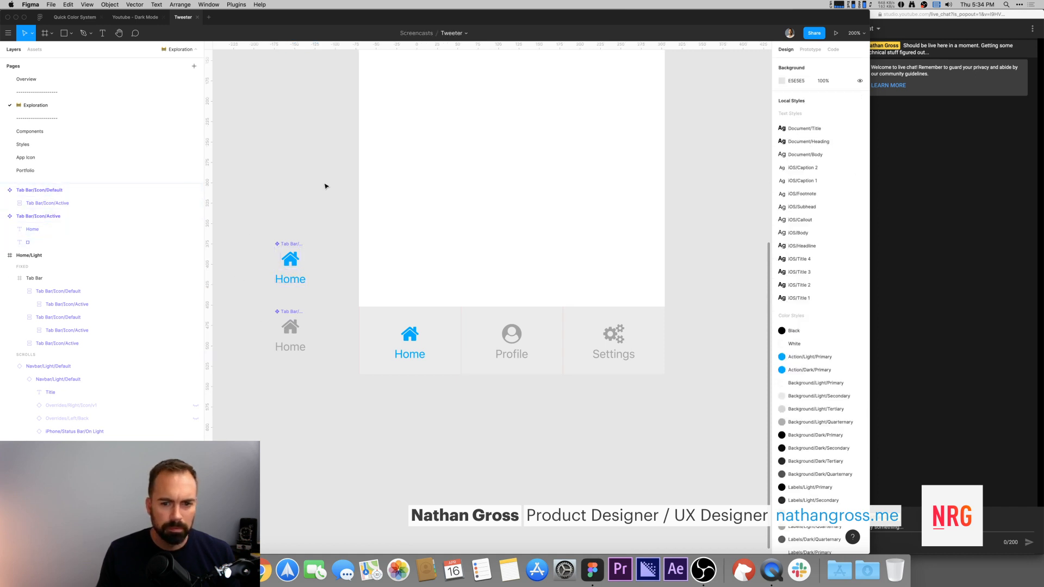
scroll(323, 198, "up", 2)
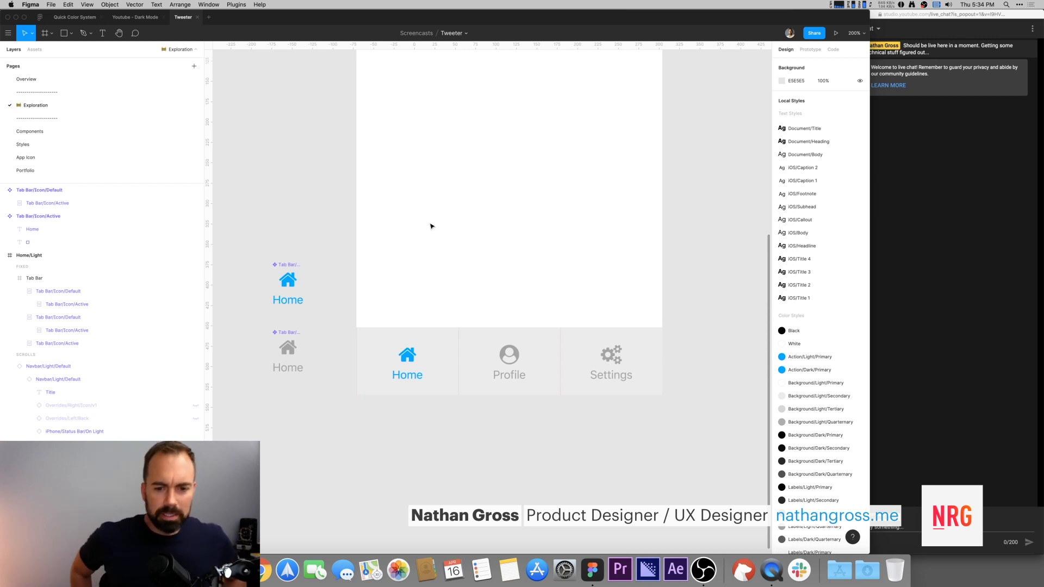
double_click(511, 355)
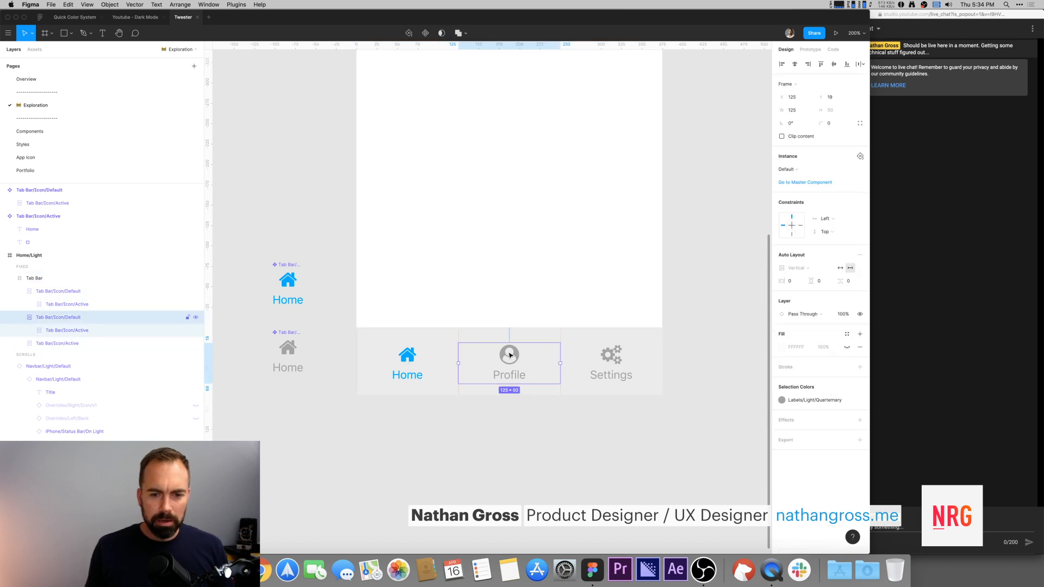
left_click(427, 359)
left_click(631, 354)
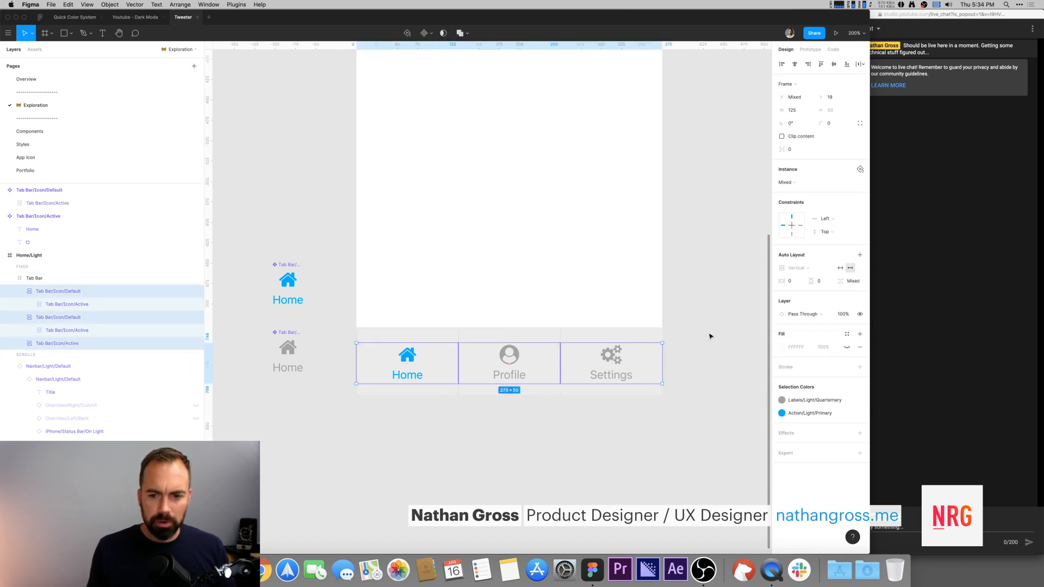
left_click(711, 333)
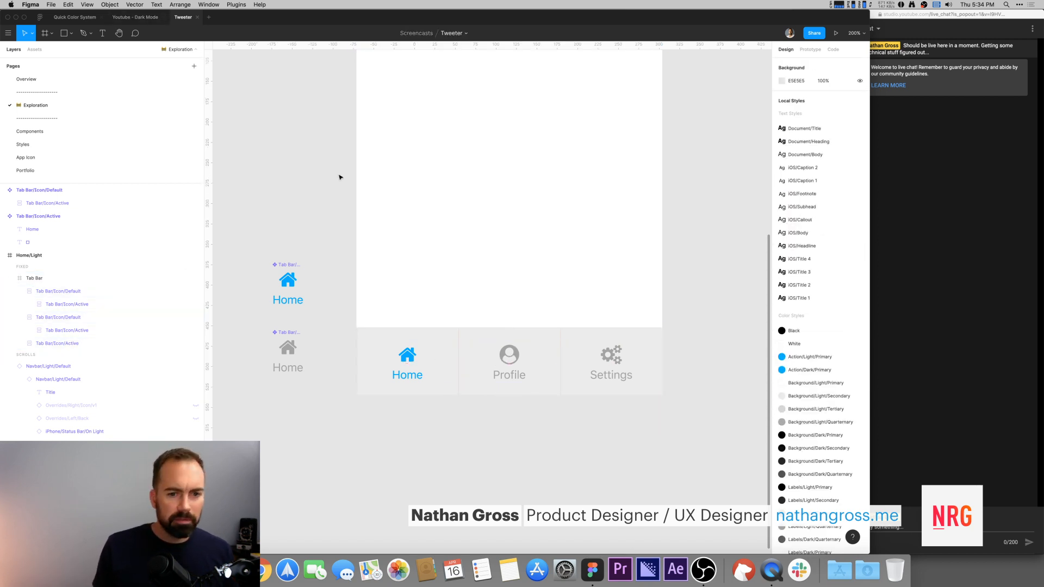
Step: Draw a home indicator rectangle below the Tab Bar, 120 wide and about 5 high, with corner radius 24
key("r")
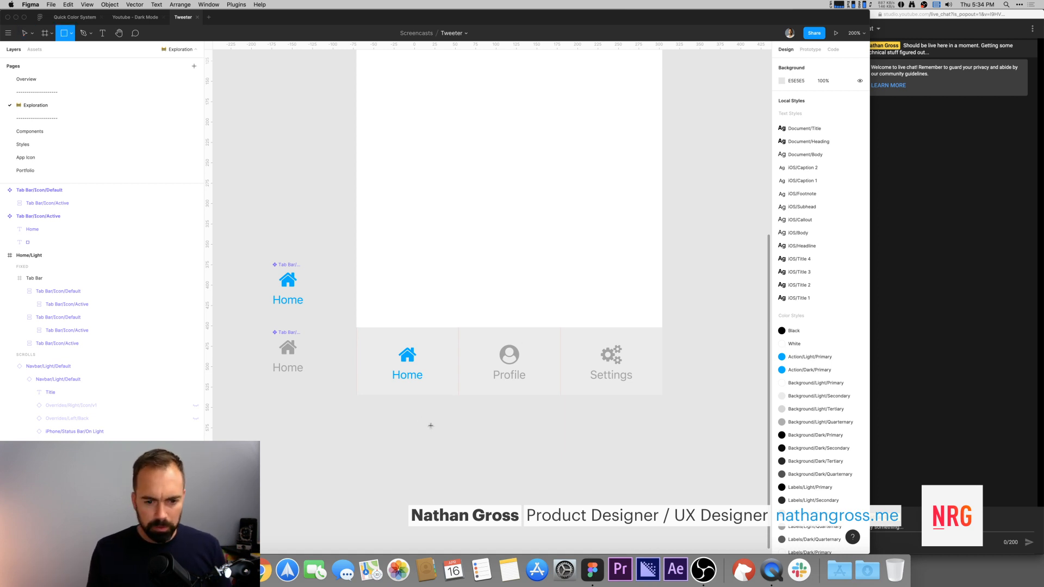
left_click_drag(455, 425, 559, 430)
left_click(795, 96)
type("120")
key("Return")
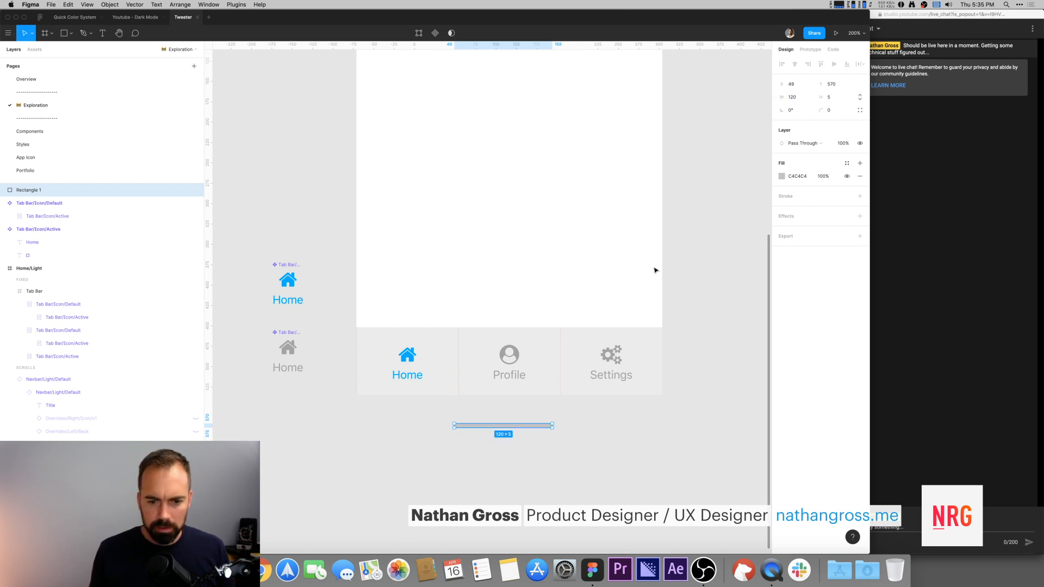
left_click(838, 114)
type("24")
key("Return")
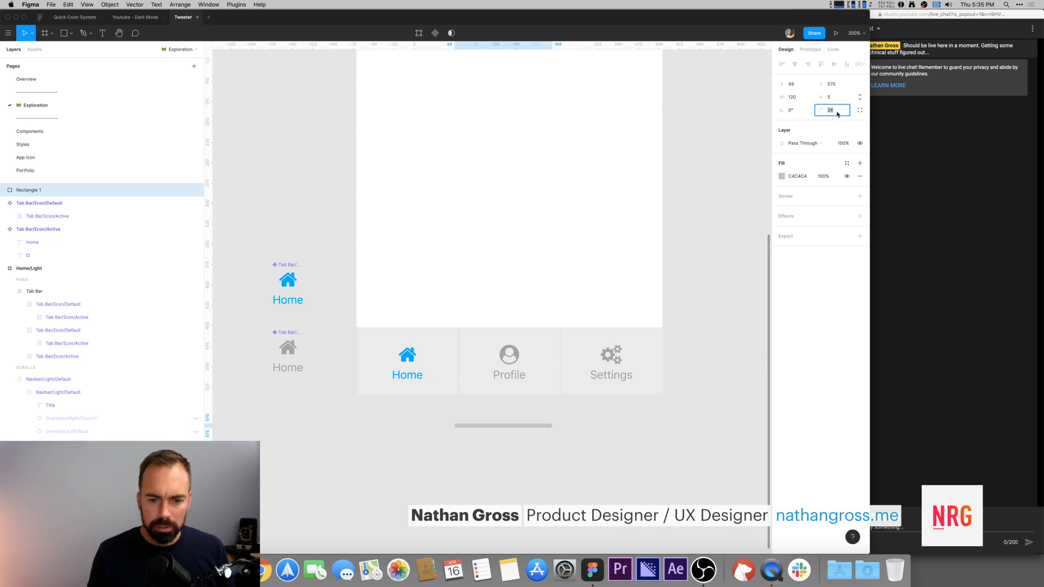
left_click(537, 453)
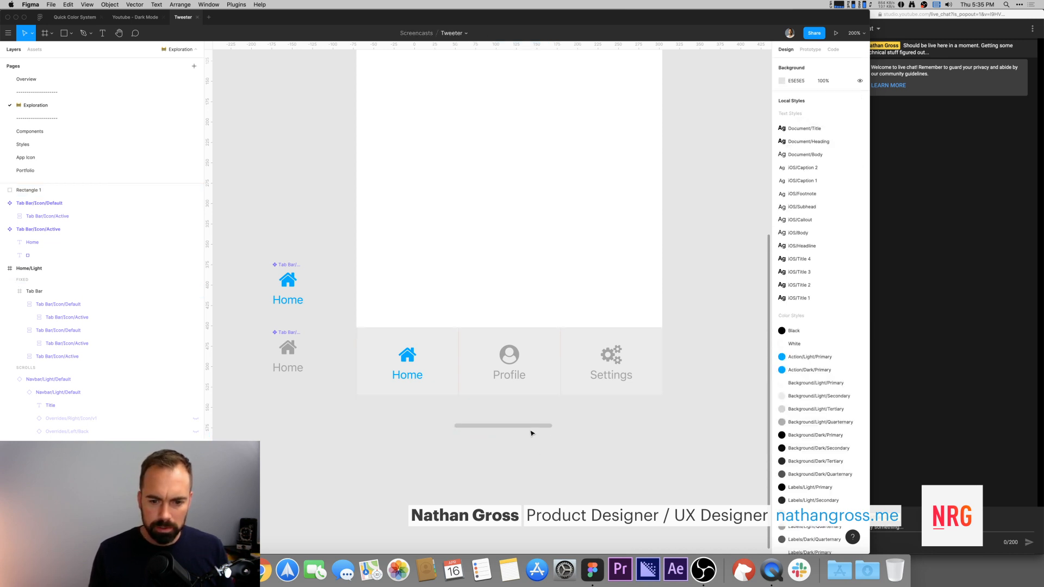
Step: Group the three tab instances inside the Tab Bar, name the group Tabs, and move it to the top of the Tab Bar
left_click(3, 203)
left_click(3, 216)
left_click(461, 368)
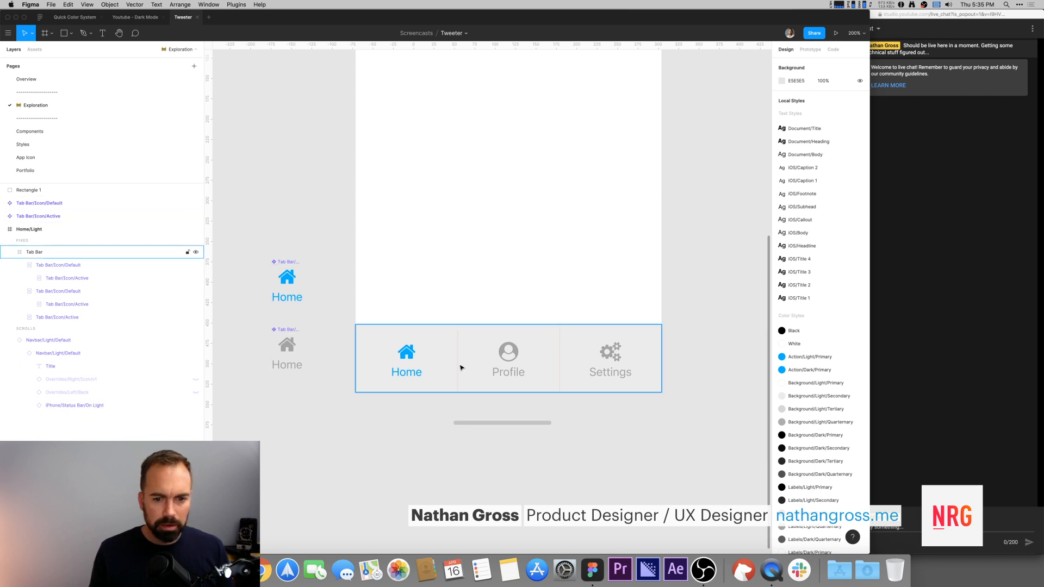
left_click(430, 362)
left_click(19, 264)
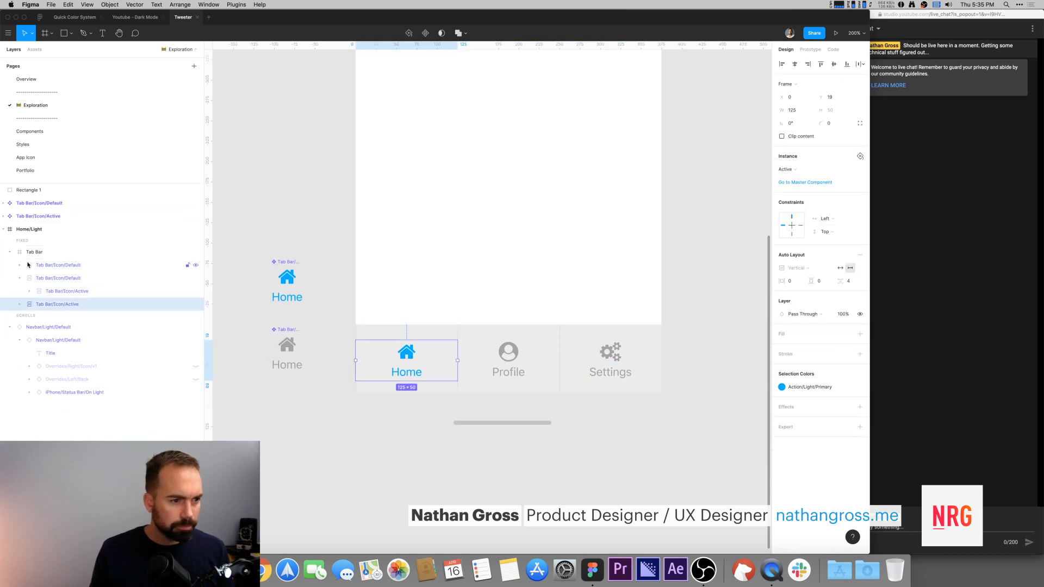
left_click(19, 278)
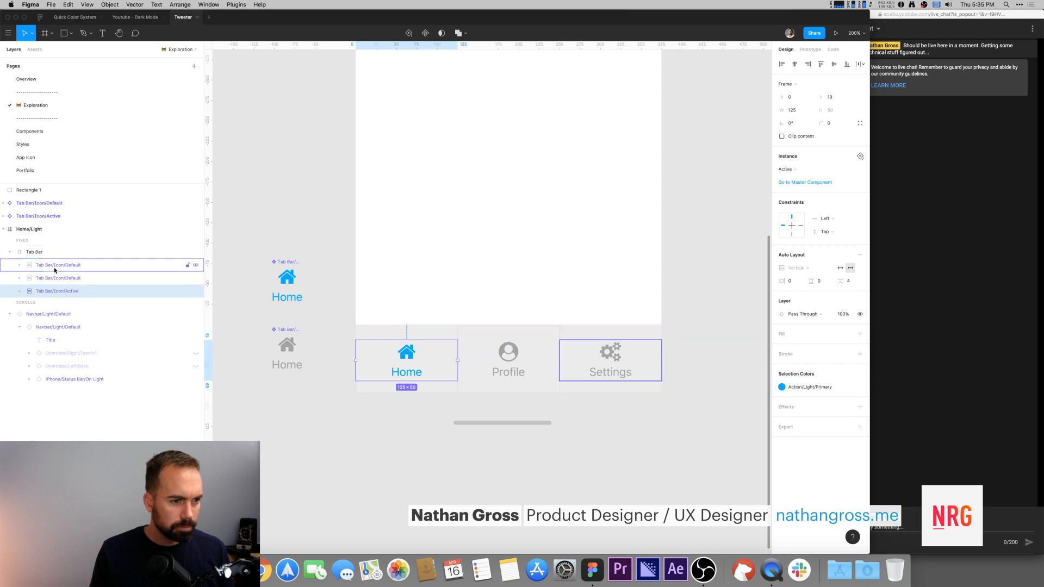
left_click(54, 269, "shift")
key("super+g")
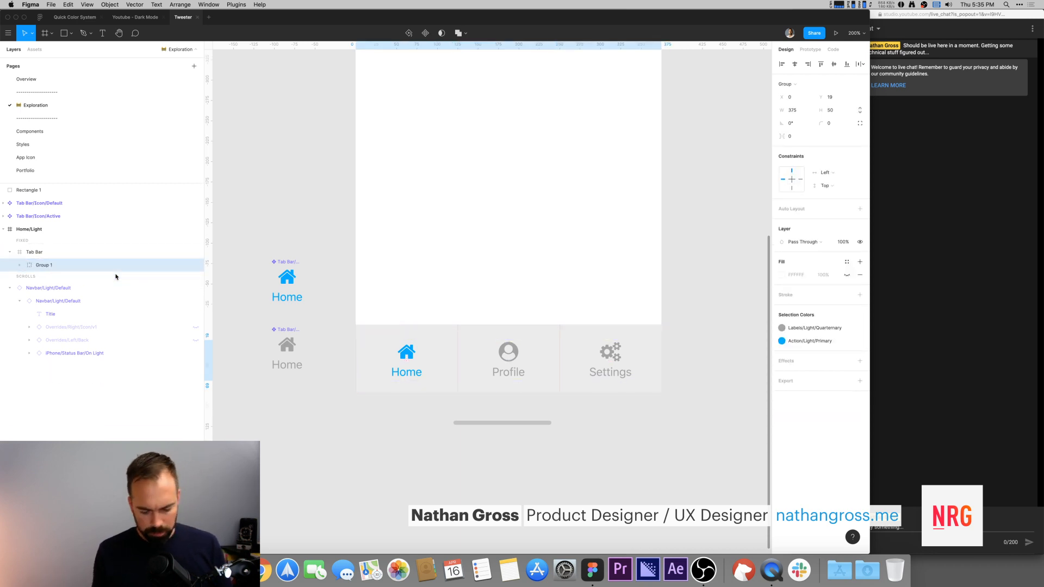
key("f")
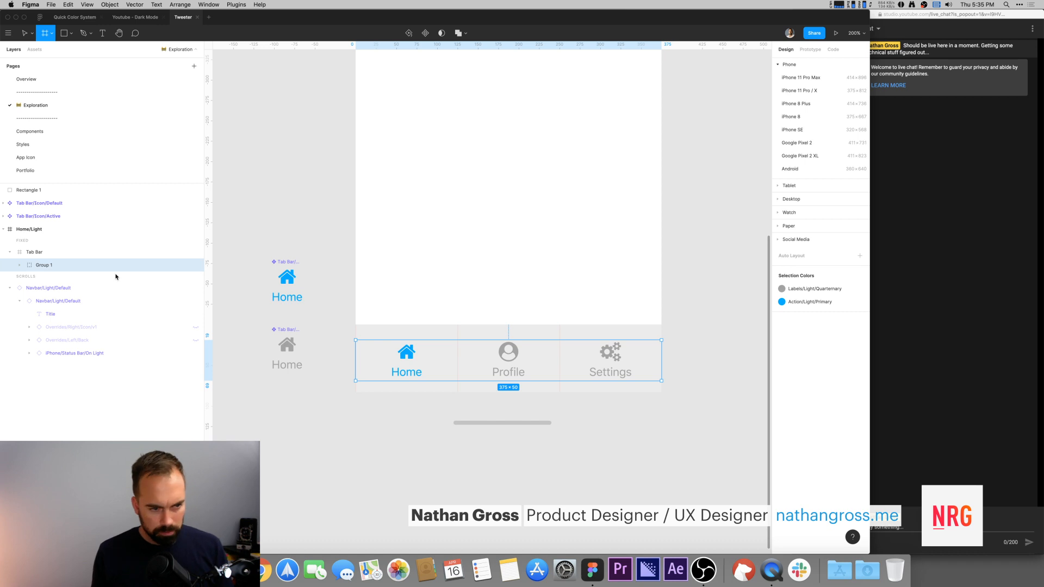
key("super+r")
type("Tabs")
key("Return")
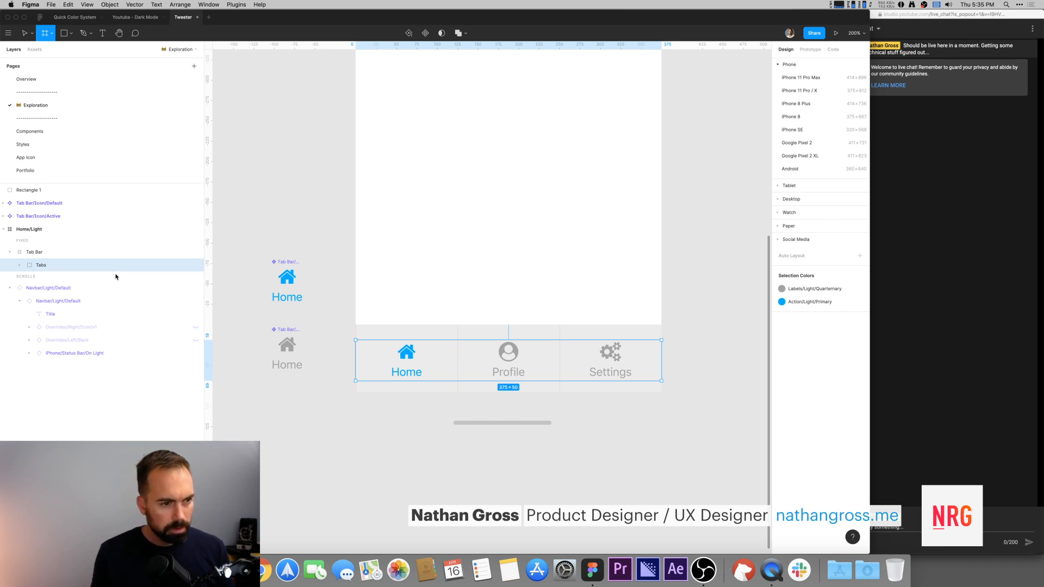
key("v")
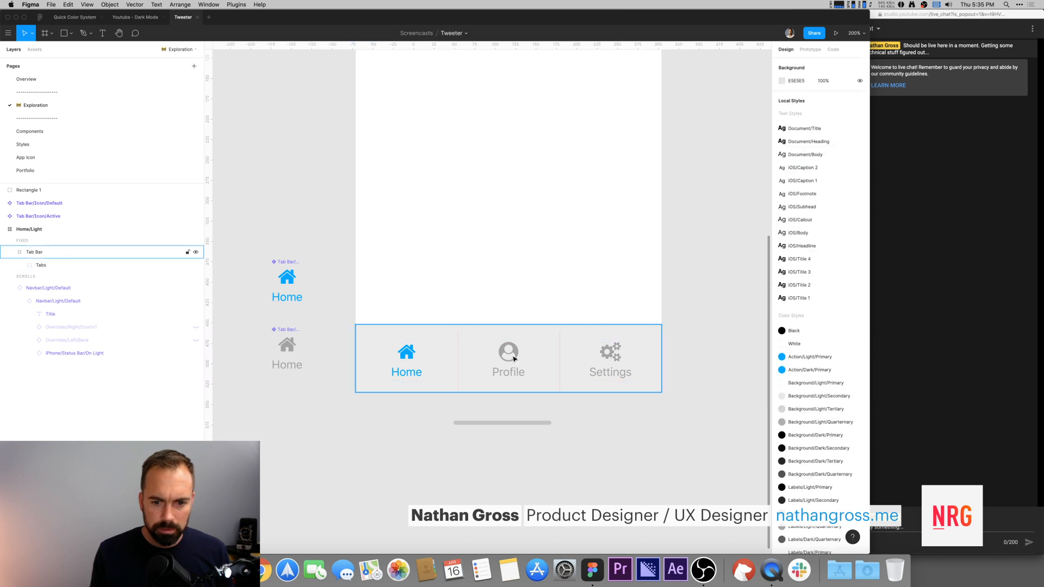
left_click_drag(514, 360, 515, 344)
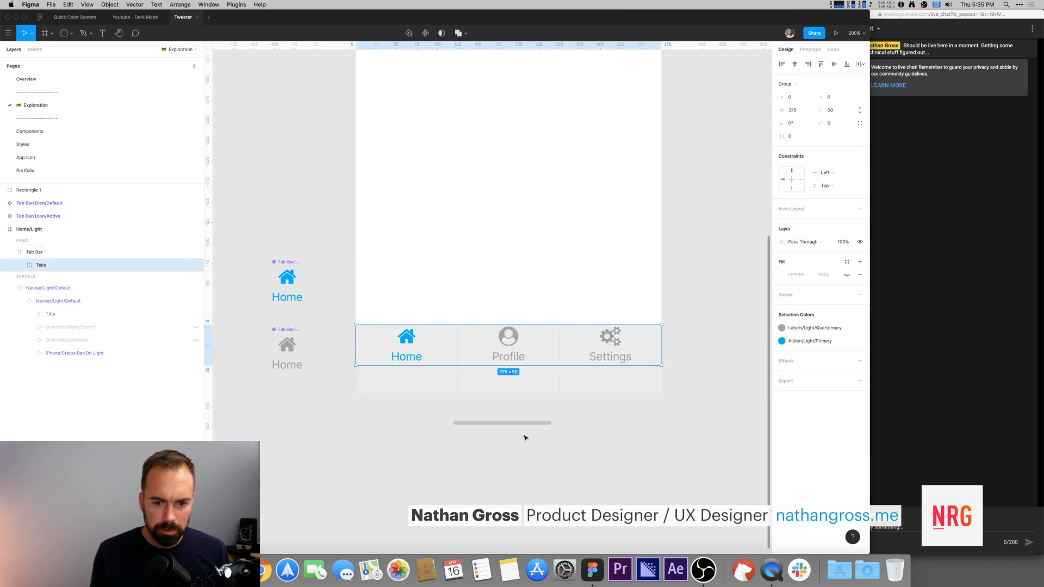
Step: Move the home indicator rectangle up into the Tab Bar and rename it Home Indicator
left_click_drag(522, 424, 532, 386)
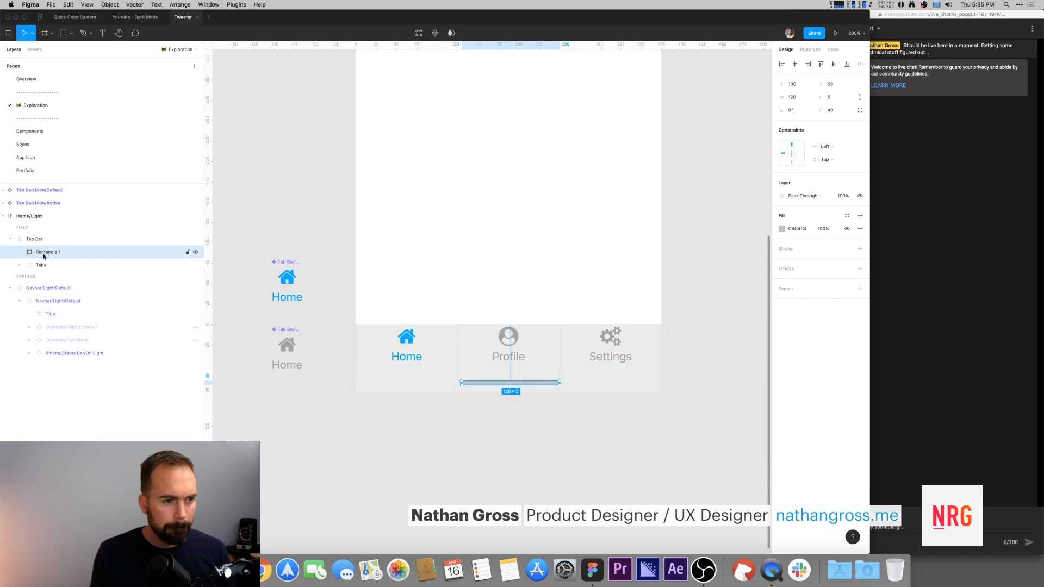
double_click(44, 253)
type("Home")
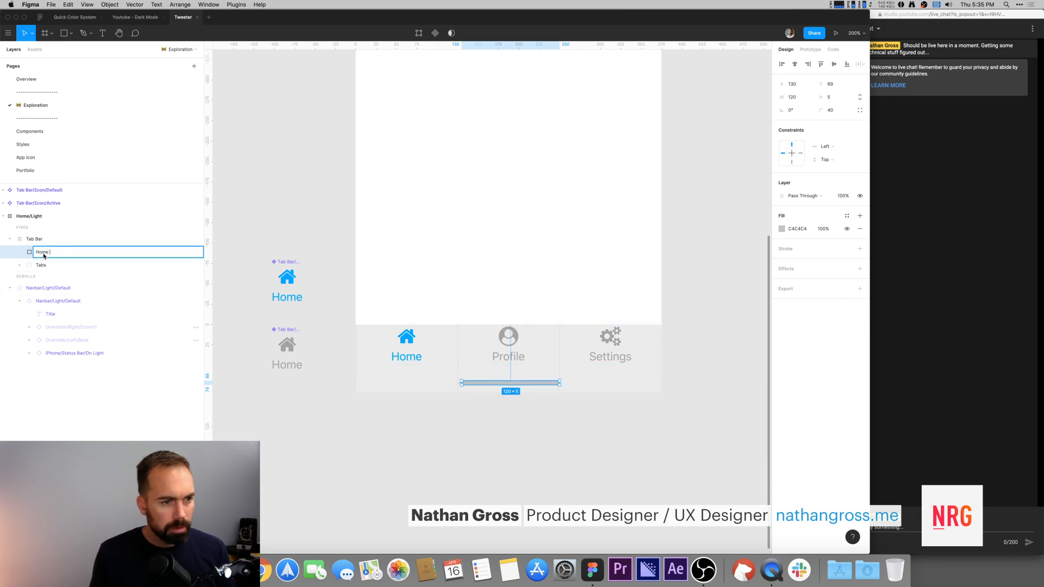
type(" Indica")
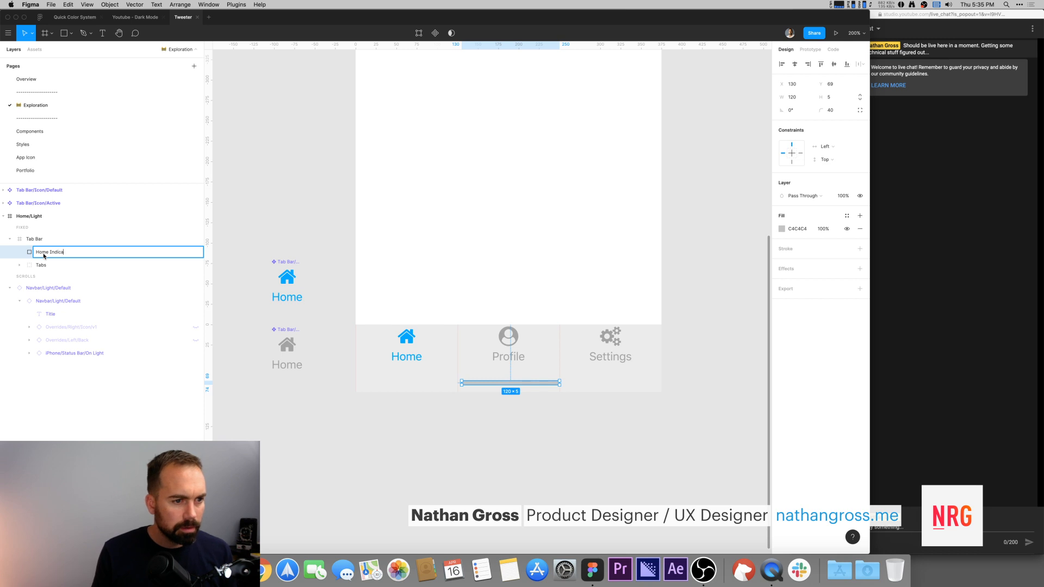
type("tor")
key("Return")
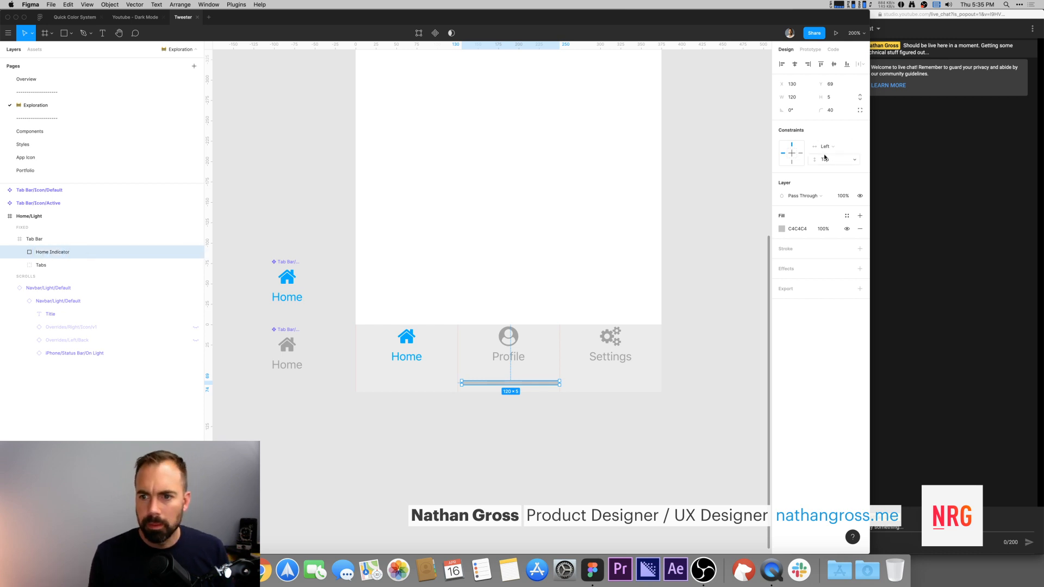
Step: Set the Home Indicator's constraints to Center horizontally and Bottom vertically
left_click(792, 162)
left_click(829, 147)
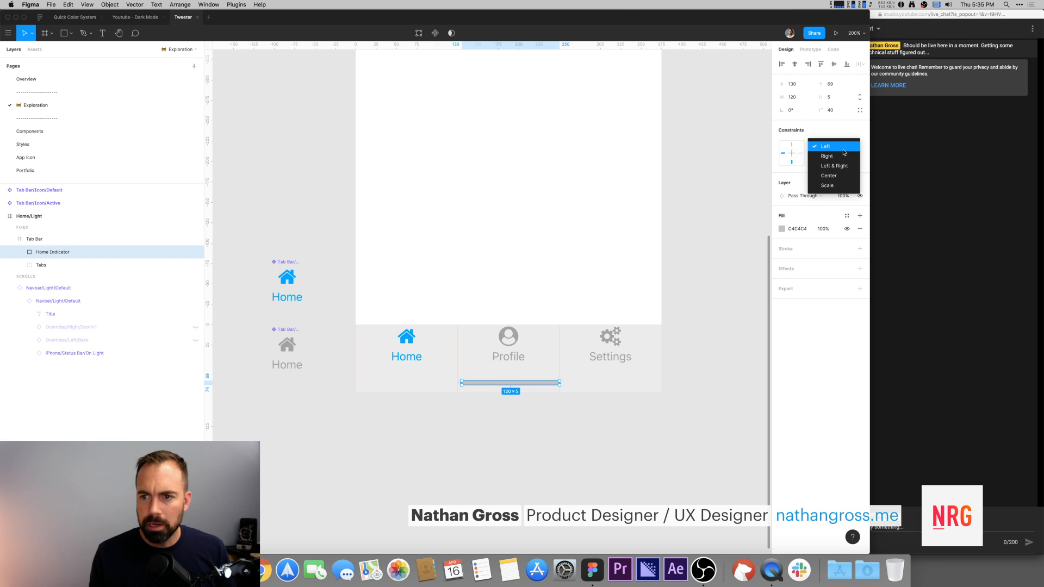
left_click(829, 176)
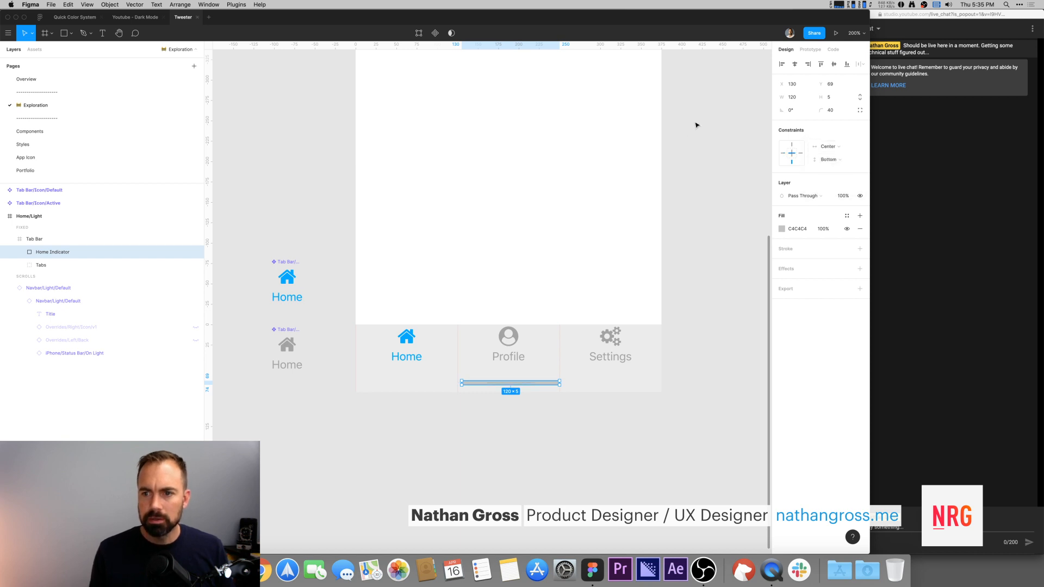
Step: Set the Home Indicator's height to 4
left_click(826, 97)
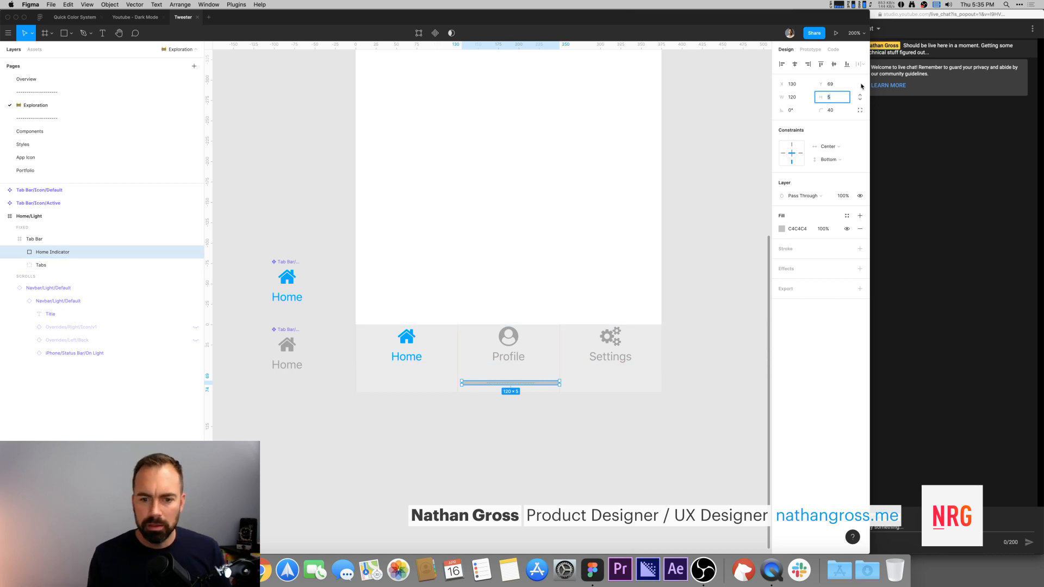
type("4")
key("Escape")
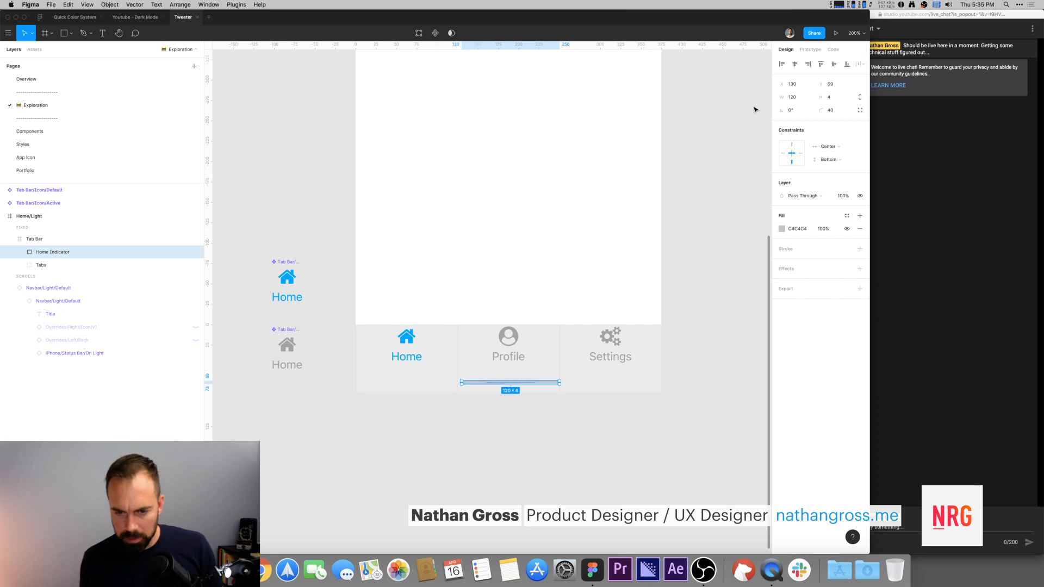
left_click(710, 142)
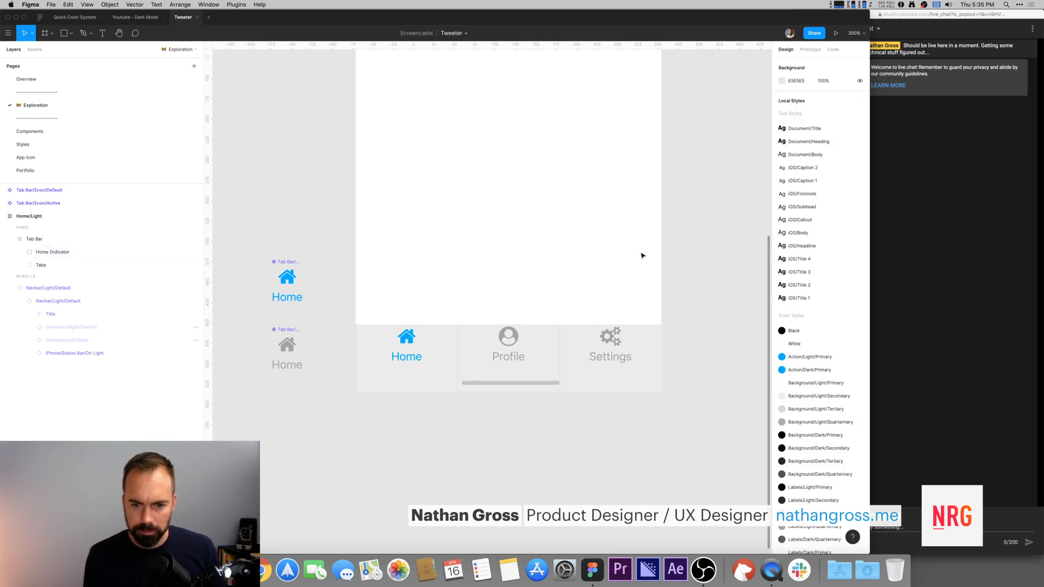
Step: Apply the Labels/Light/Quaternary color style as the Home Indicator's fill
double_click(515, 382)
left_click(846, 216)
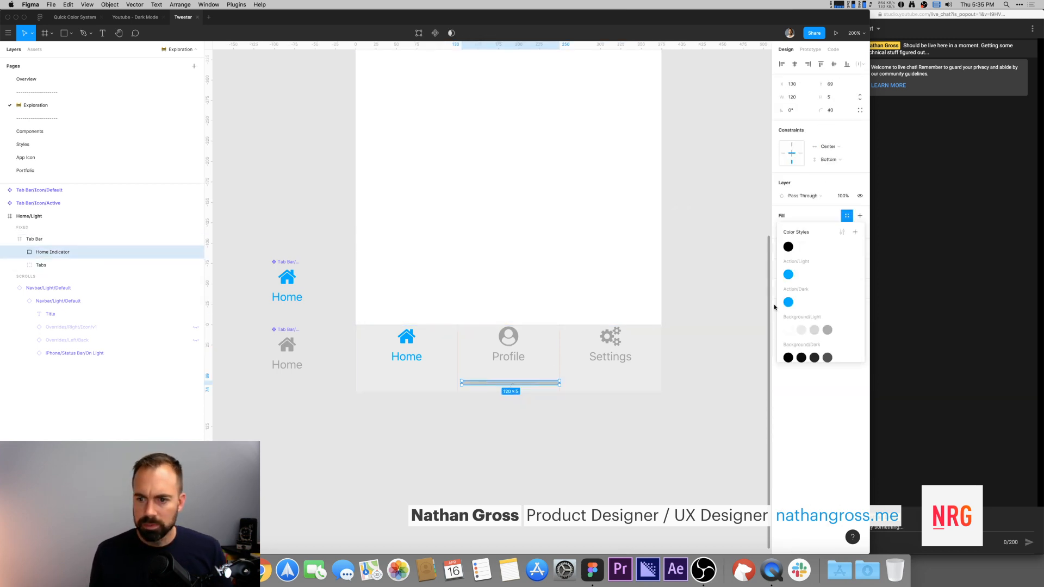
scroll(819, 279, "down", 3)
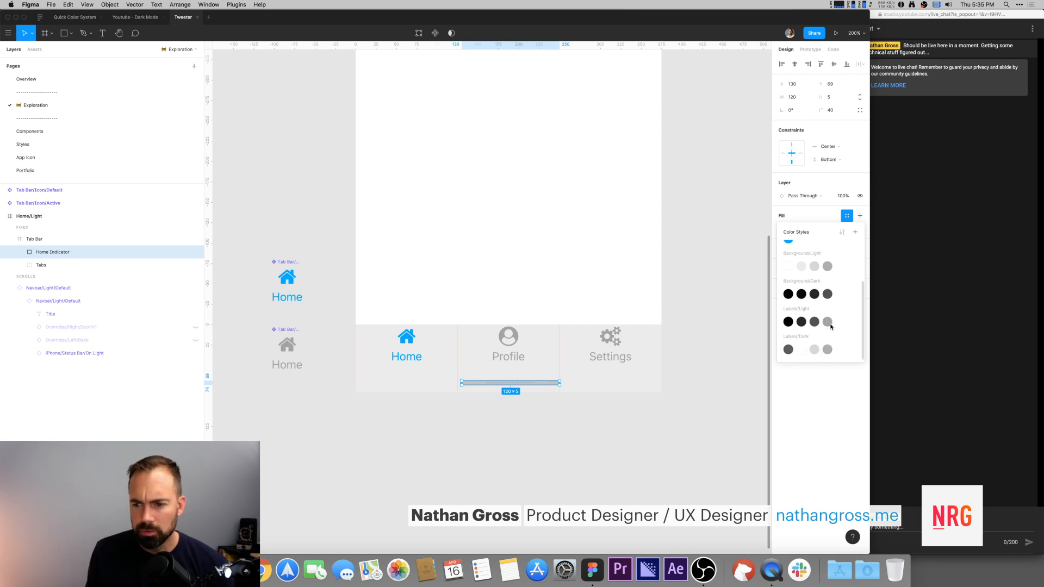
left_click(828, 323)
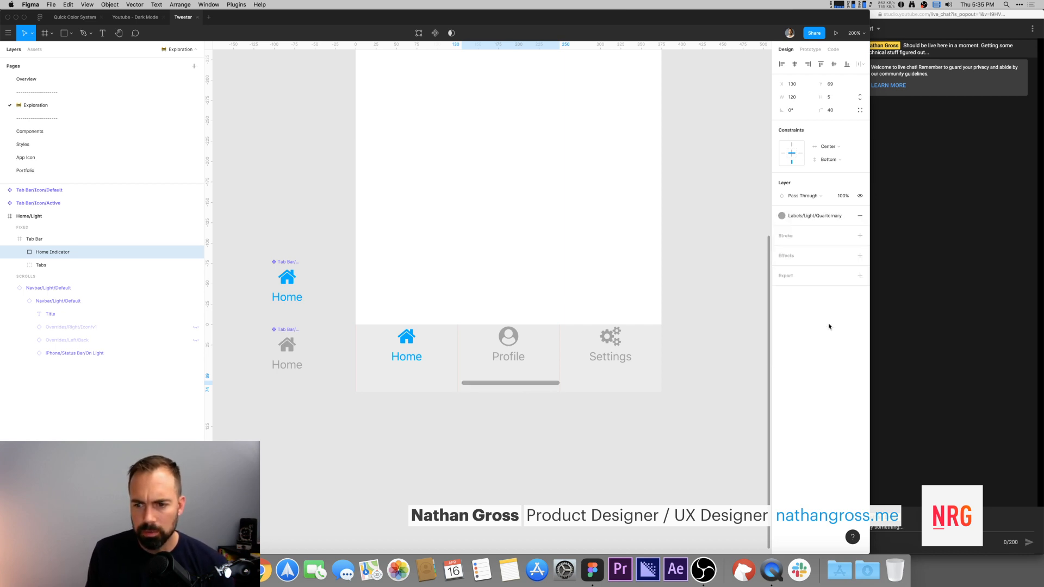
left_click(671, 170)
Step: Try the Background/Light/Primary fill style on the Tab Bar, then switch it back to Background/Light/Secondary
left_click(506, 384)
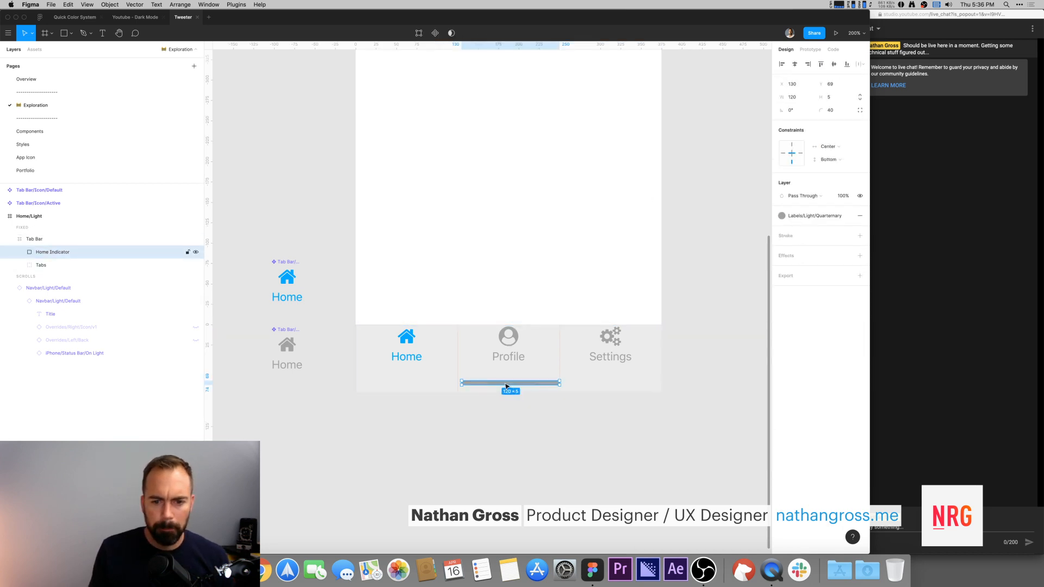
left_click(508, 356)
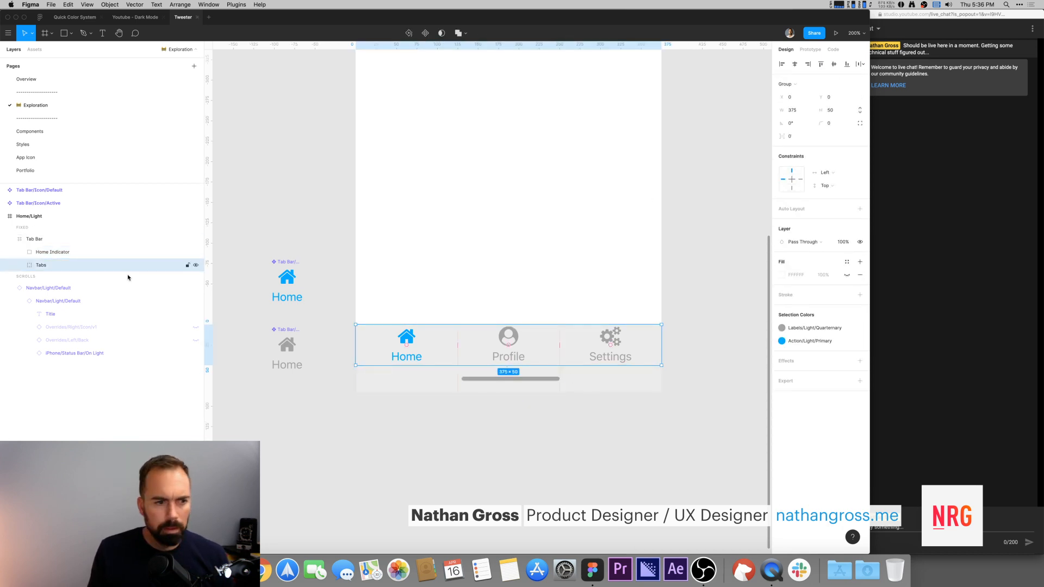
left_click(119, 244)
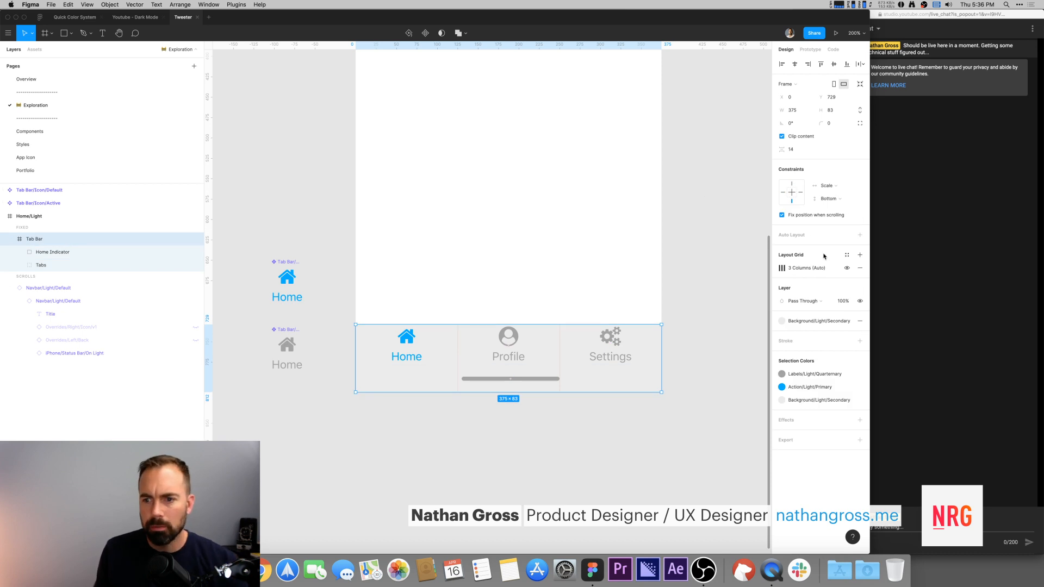
left_click(782, 321)
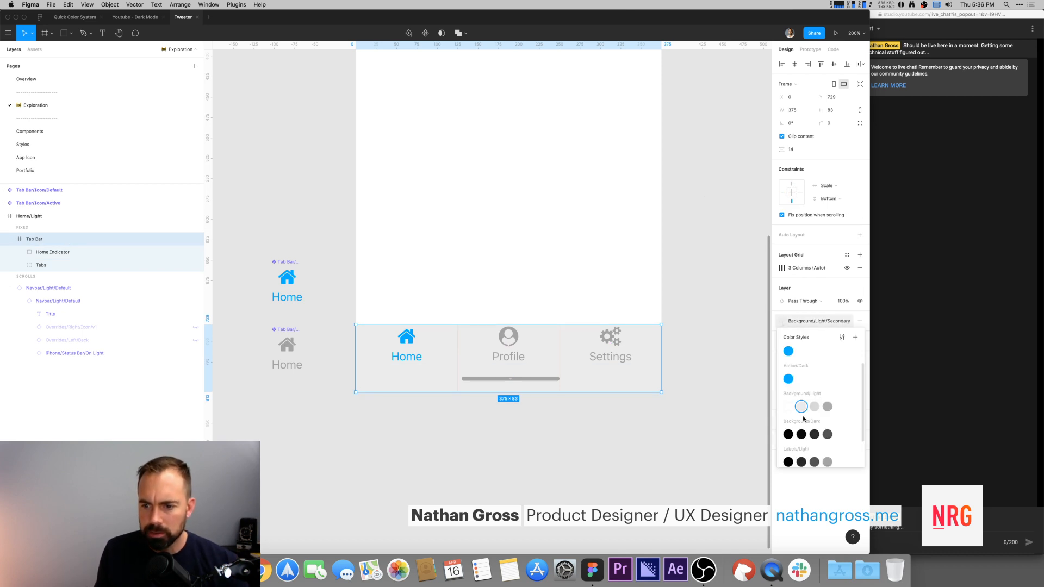
scroll(808, 406, "down", 2)
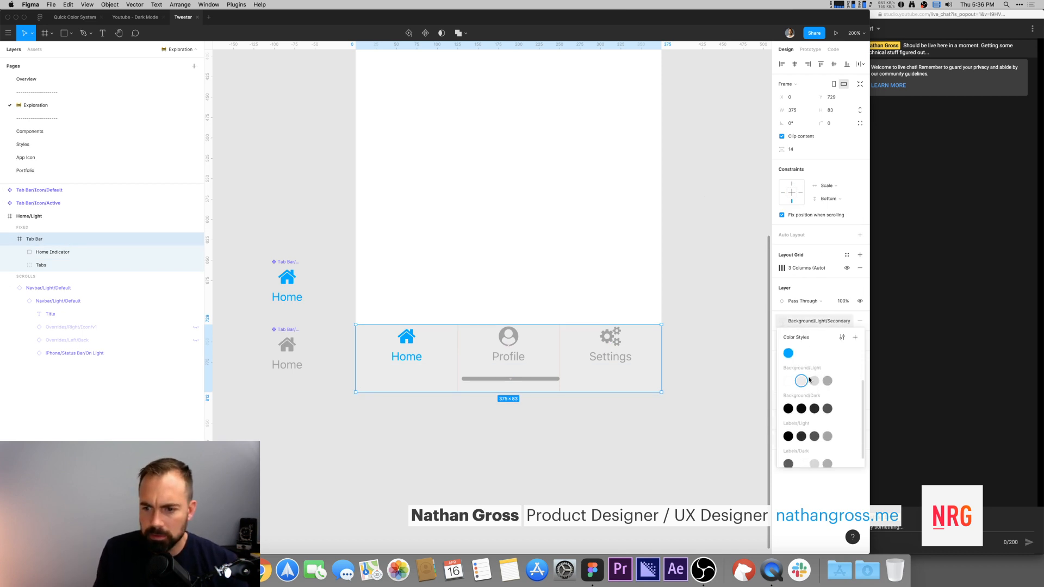
left_click(788, 381)
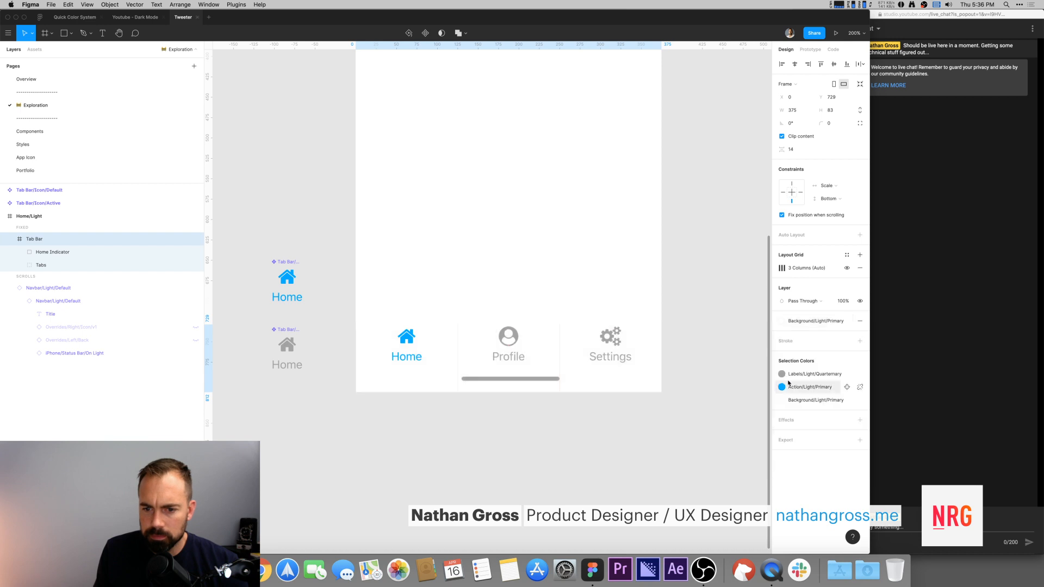
left_click(782, 321)
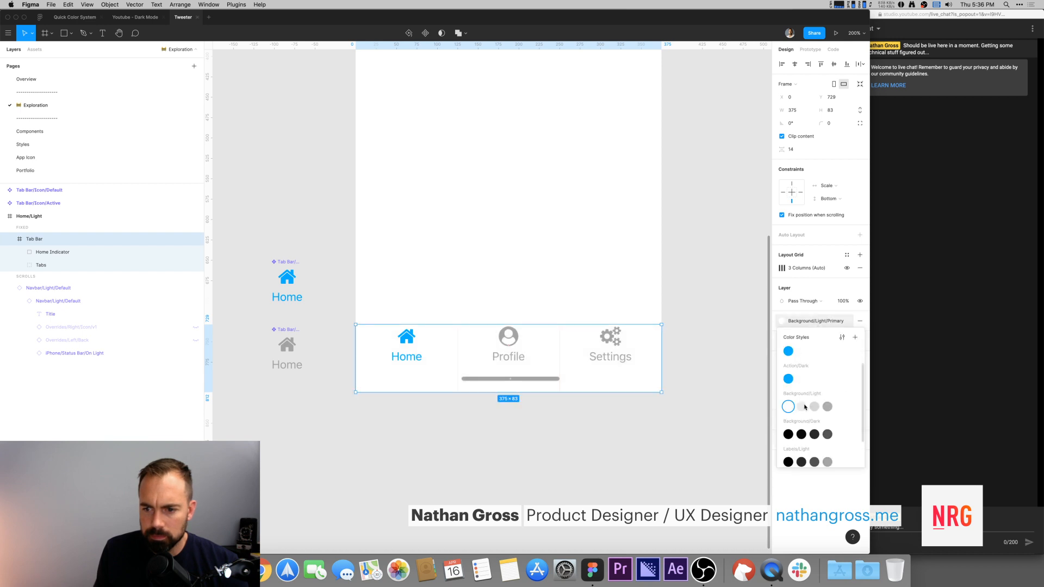
left_click(803, 407)
Step: Nudge the Tabs group 4 px down within the Tab Bar
left_click(664, 268)
left_click(506, 345)
left_click(506, 344)
key("Down")
key("Down")
key("Down")
key("Down")
key("Down")
left_click(705, 303)
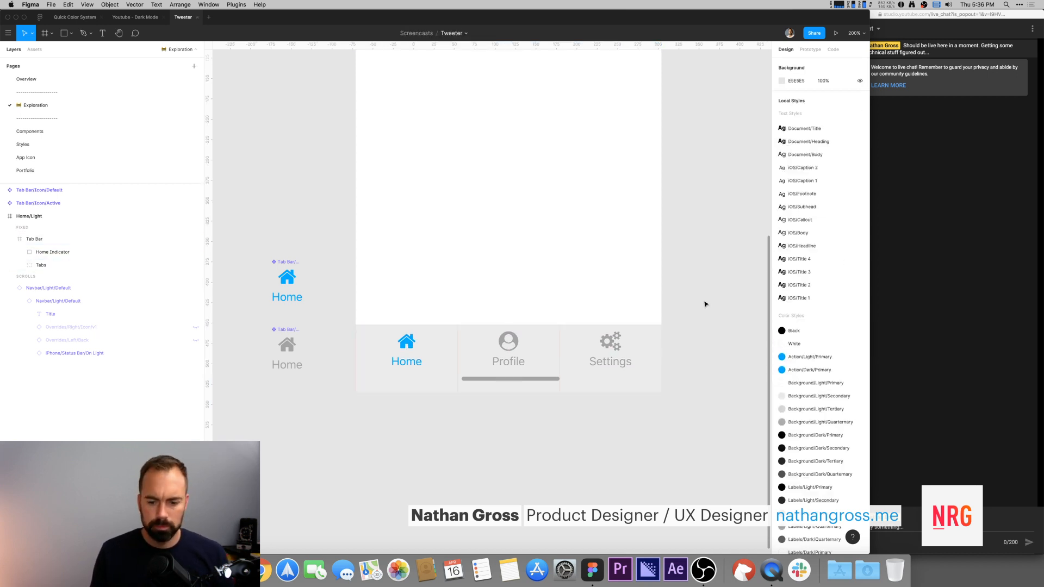
Step: Review the whole Home/Light screen with its navbar and Tab Bar at 100% zoom
key("shift+0")
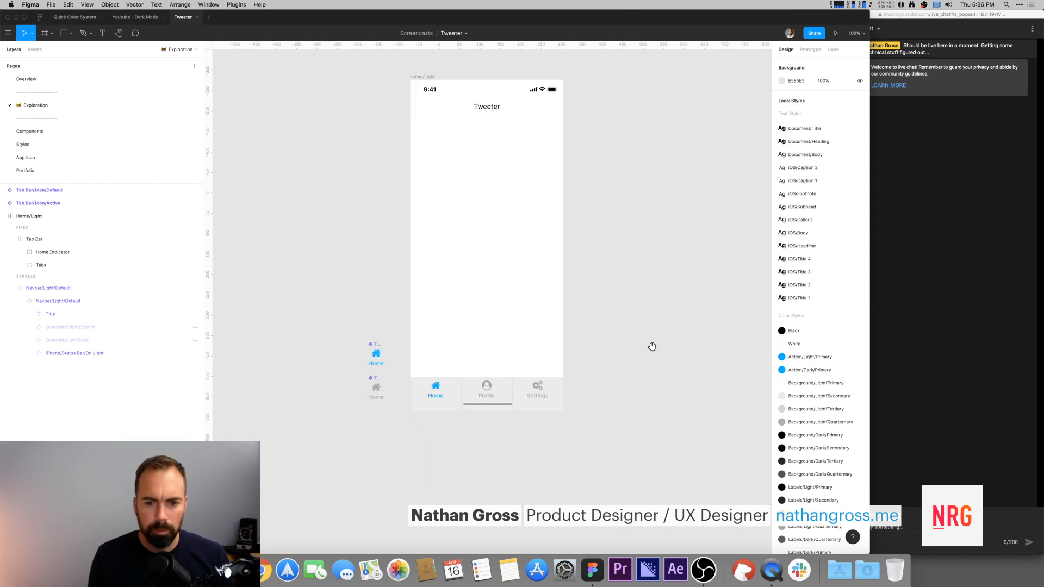
left_click(498, 417)
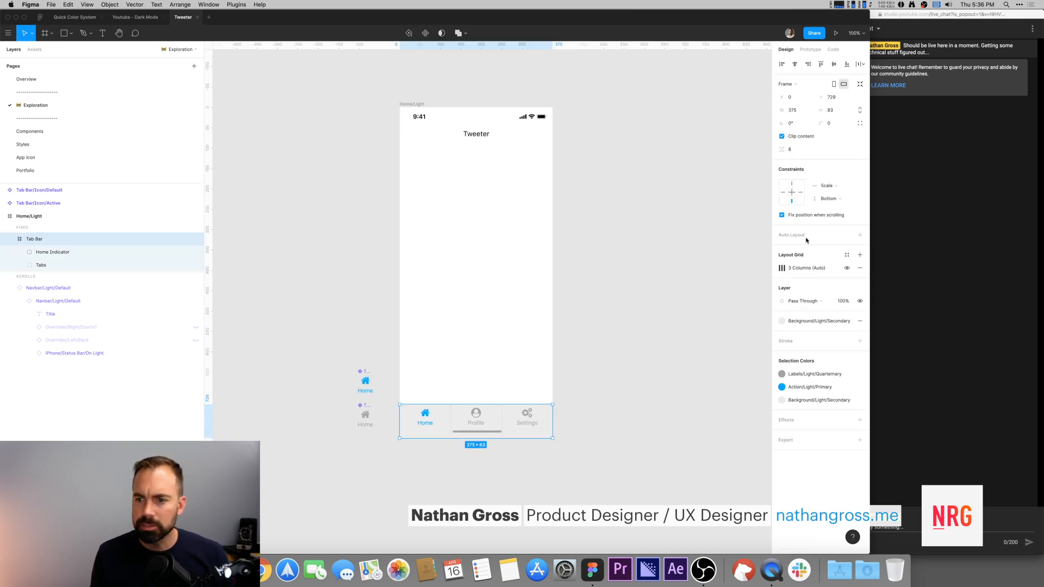
left_click(618, 188)
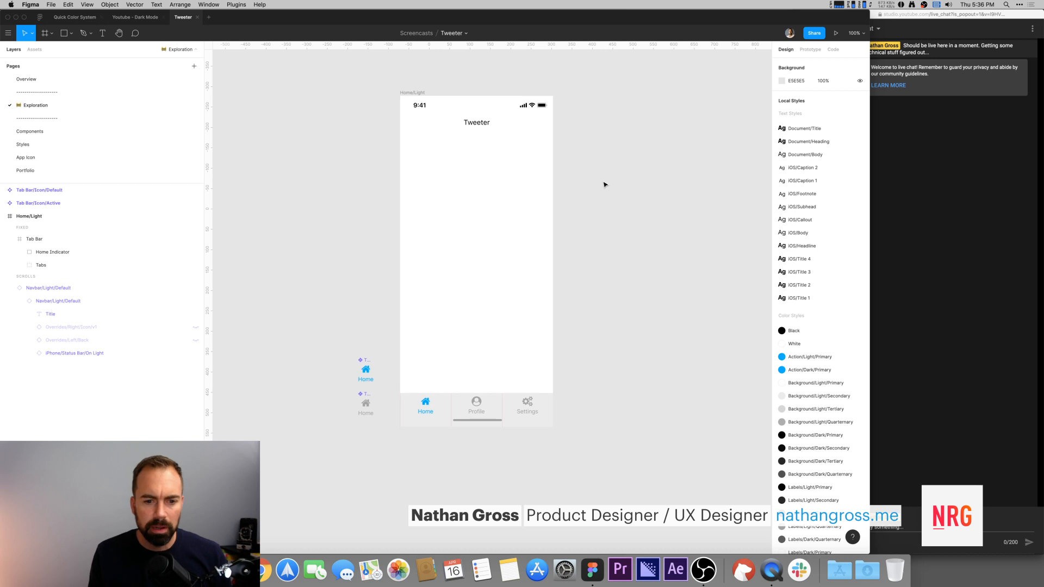
left_click_drag(389, 243, 449, 216)
left_click_drag(403, 357, 652, 115)
left_click_drag(666, 103, 482, 174)
left_click(434, 196)
left_click(584, 244)
left_click_drag(587, 248, 560, 112)
Step: Switch to the Youtube - Dark Mode file and examine the navbar of the Tweeter Home/Light screen
key("ctrl+Tab")
key("ctrl+Tab")
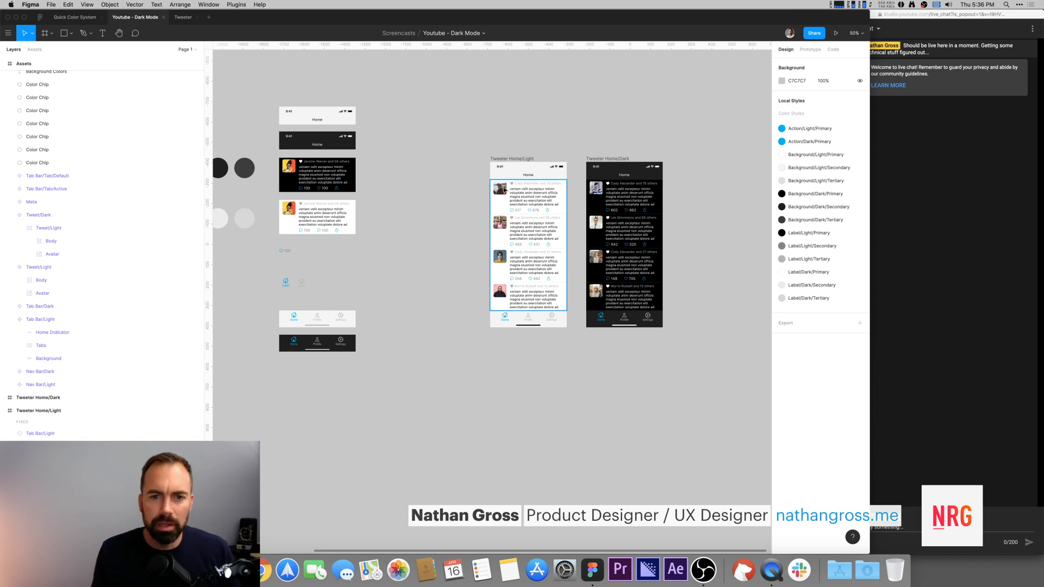
left_click(506, 170)
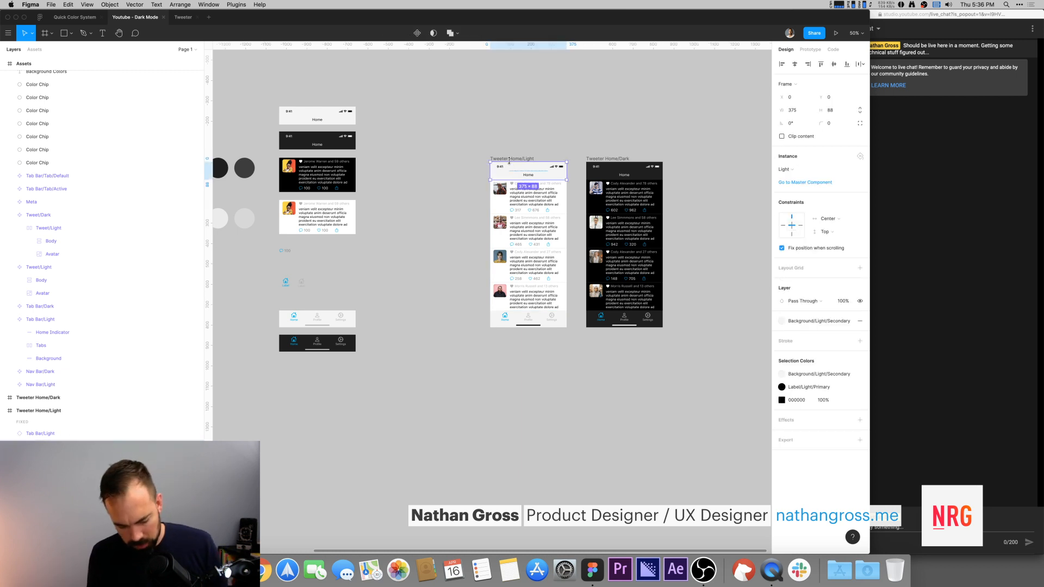
key("shift+2")
key("minus")
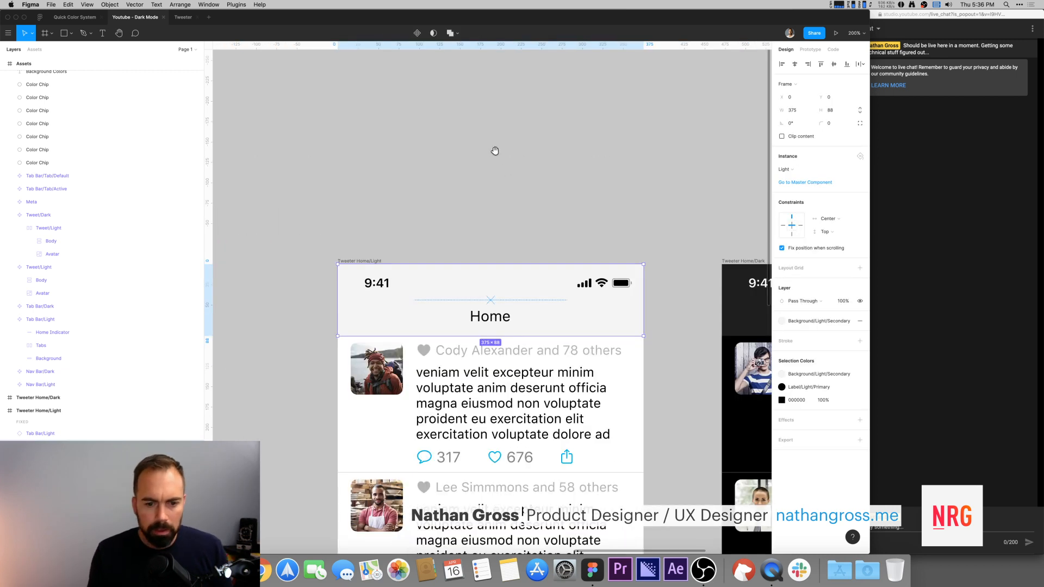
left_click_drag(495, 151, 485, 63)
scroll(290, 329, "down", 5)
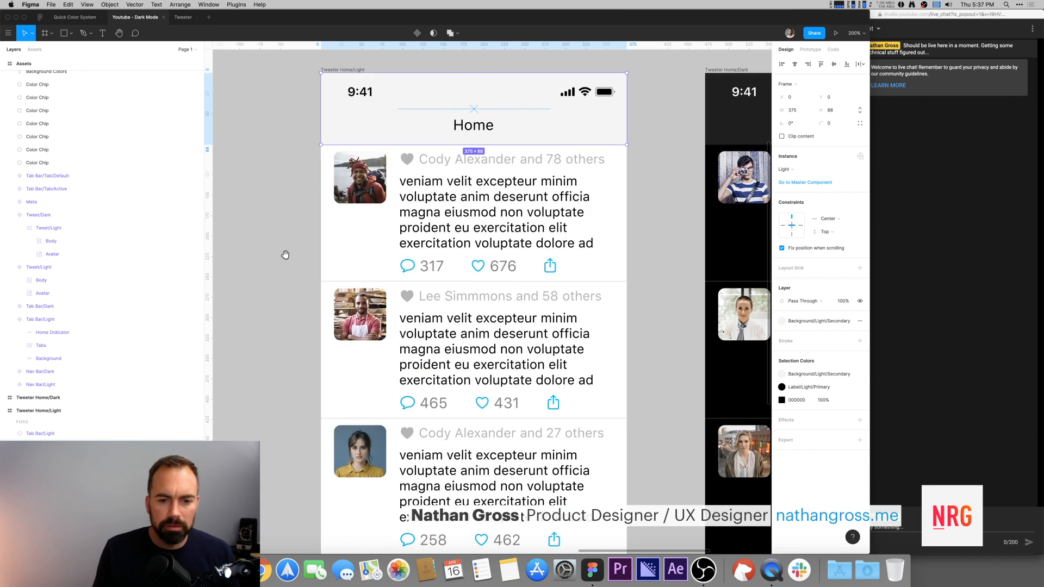
Step: Examine the tweet list and its tweet cells in the reference Home/Light screen of the Youtube - Dark Mode file
left_click(463, 256)
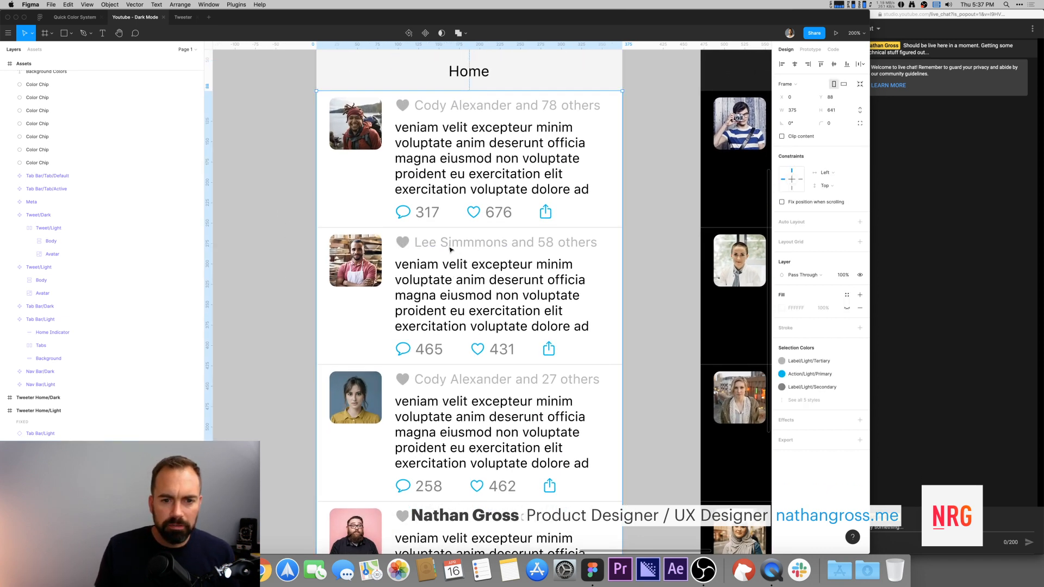
scroll(653, 305, "down", 2)
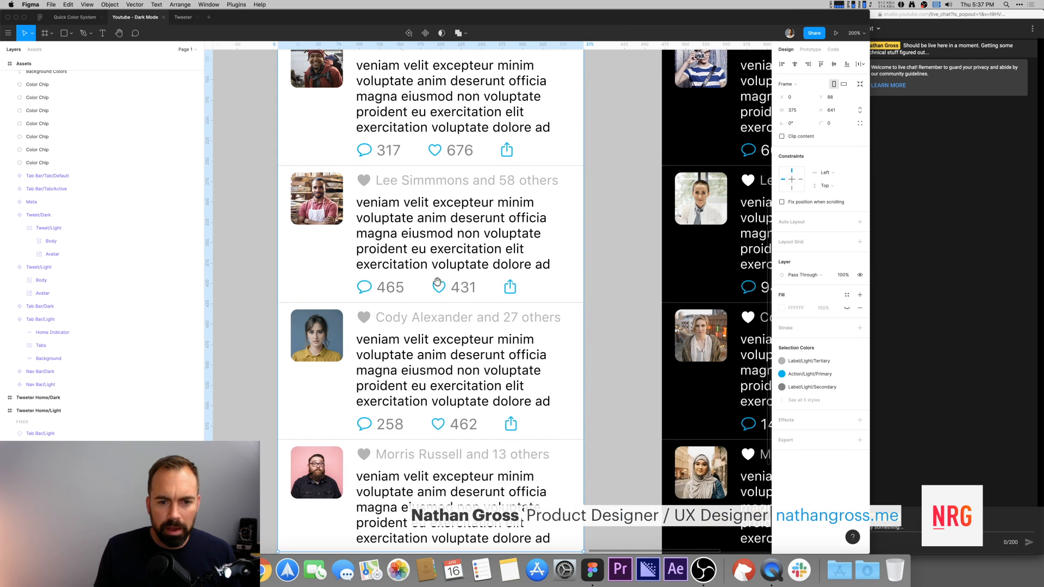
scroll(518, 278, "down", 5)
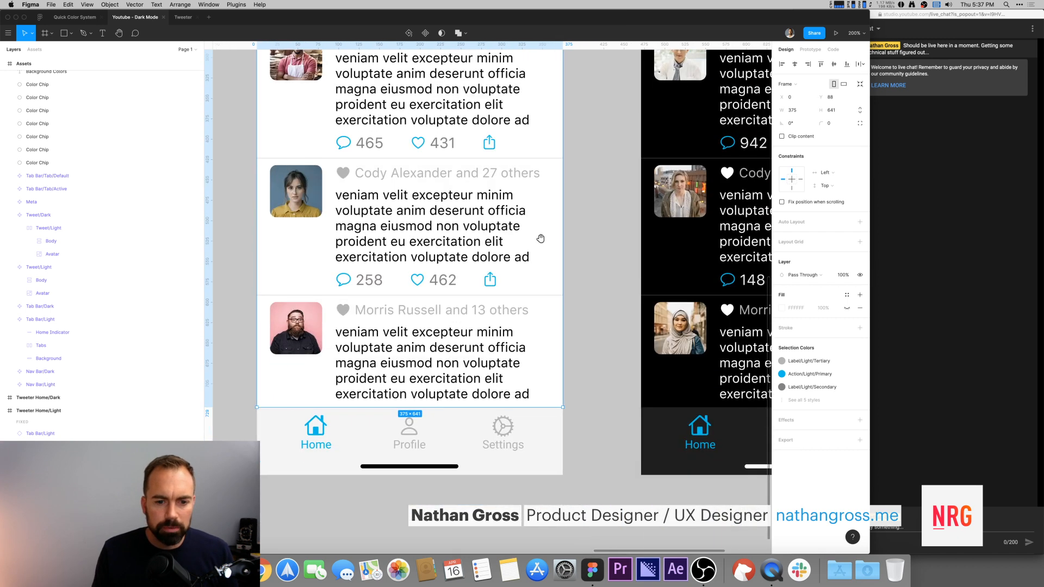
scroll(542, 238, "up", 7)
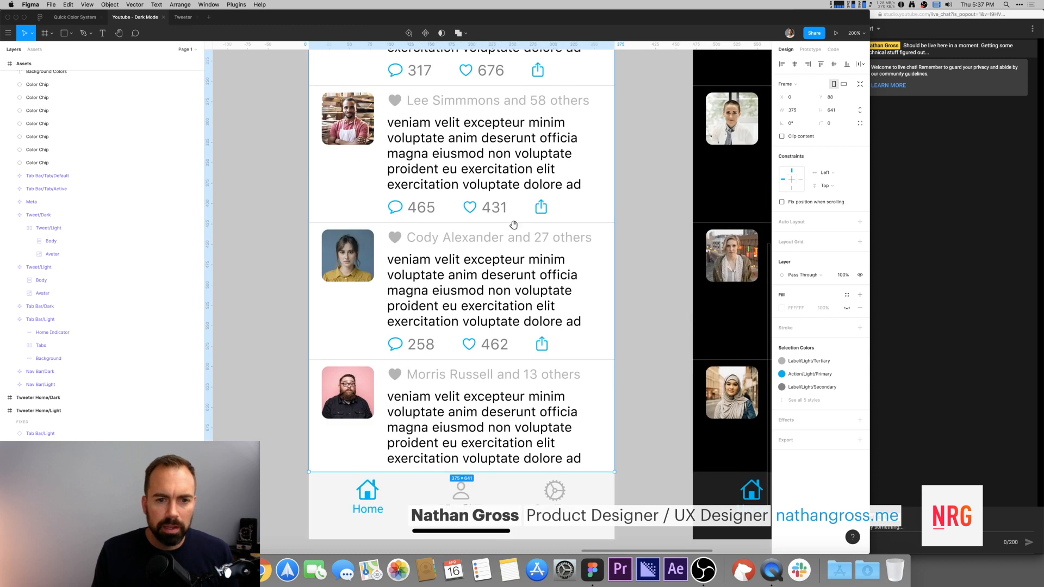
scroll(474, 247, "up", 3)
scroll(448, 305, "down", 7)
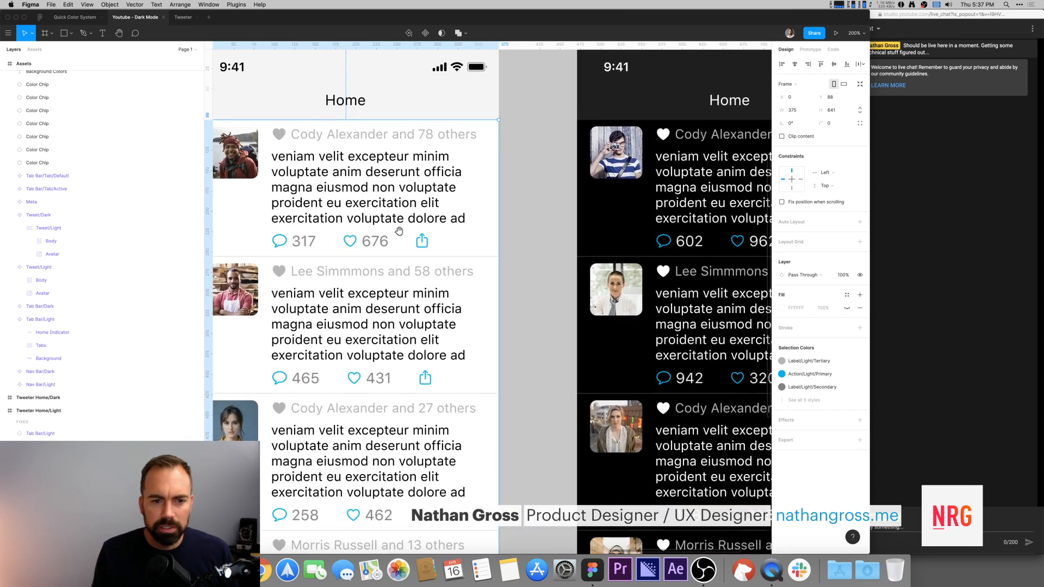
scroll(462, 349, "up", 2)
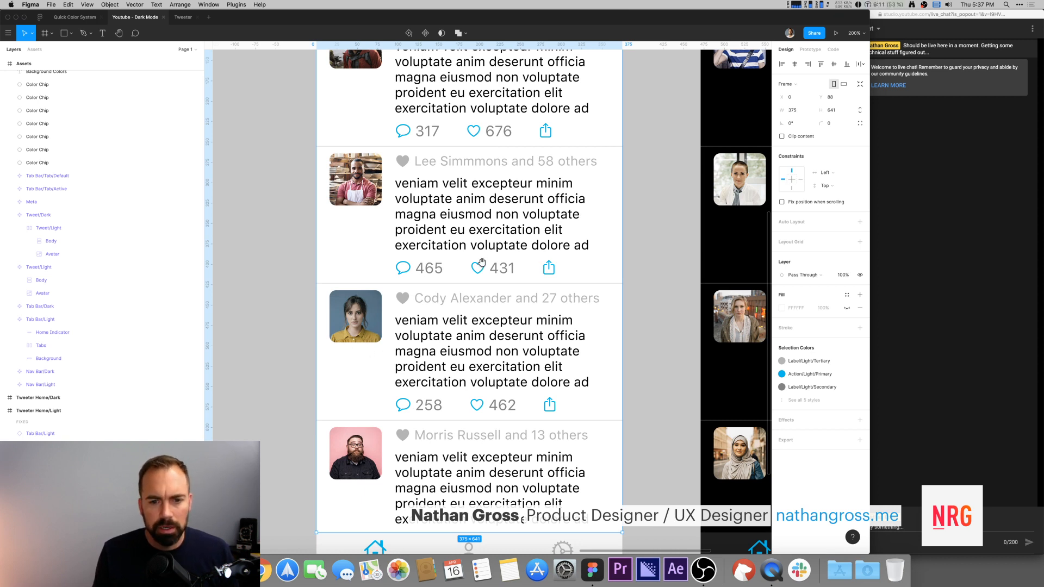
scroll(486, 275, "up", 2)
scroll(489, 199, "up", 5)
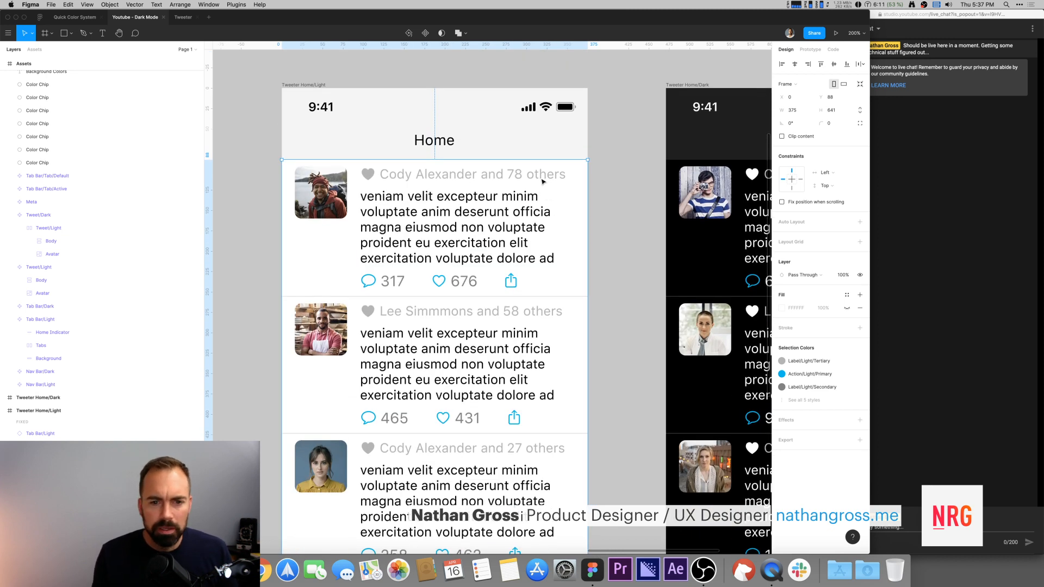
left_click(452, 182)
double_click(451, 182)
double_click(451, 182)
double_click(452, 182)
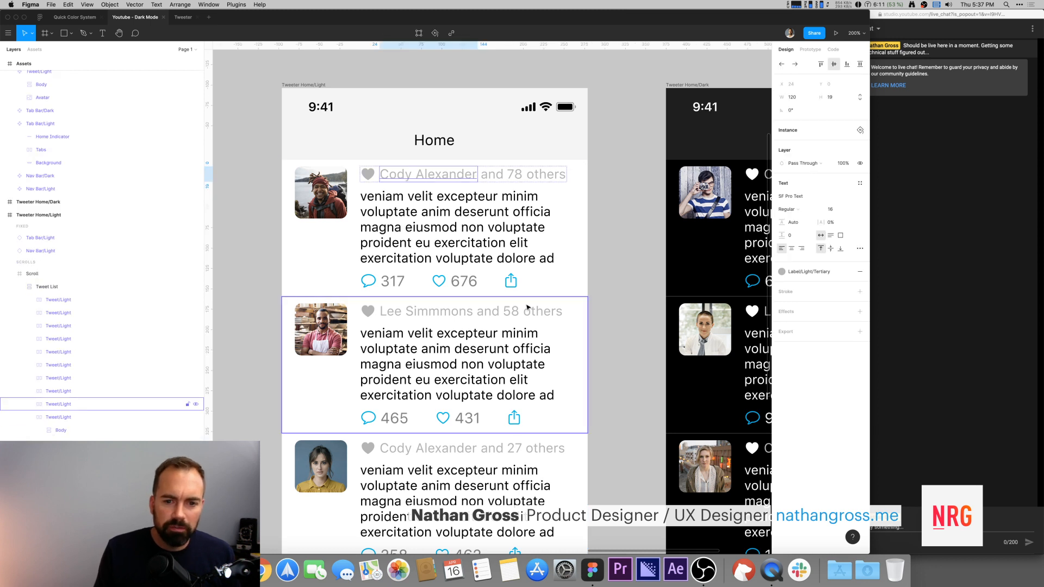
left_click(546, 174)
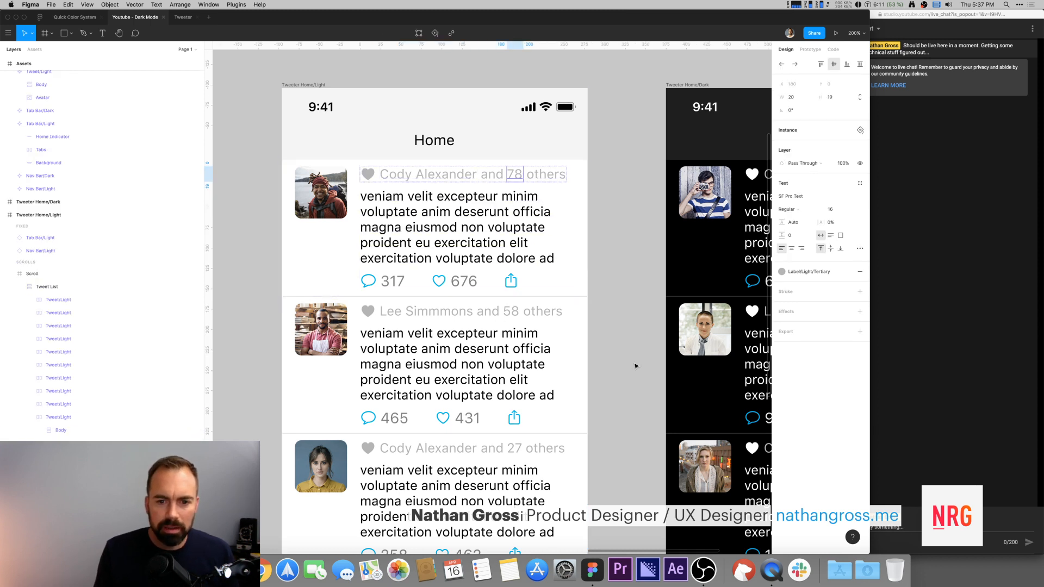
scroll(606, 203, "down", 6)
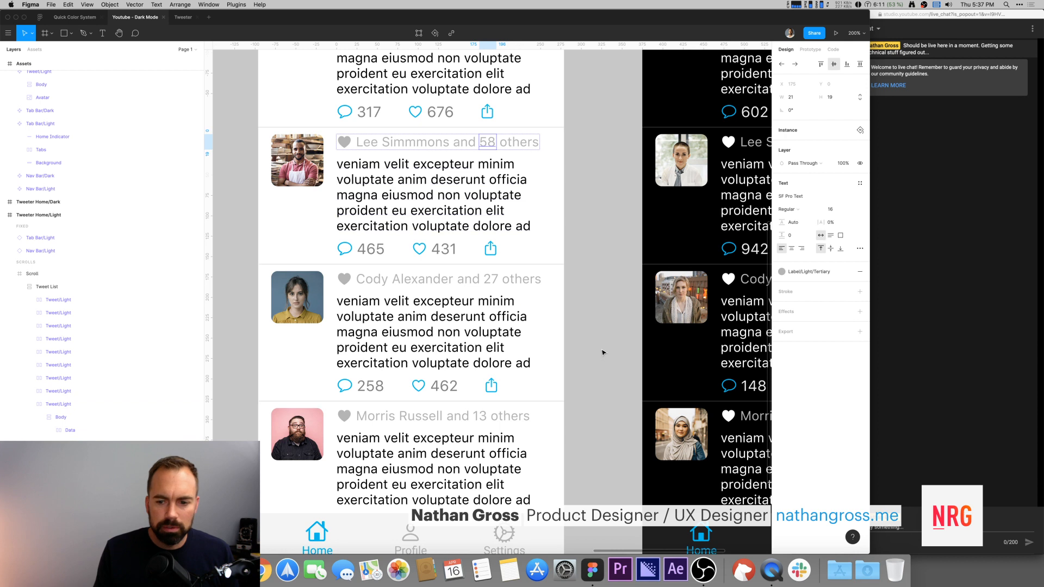
key("Escape")
key("shift+1")
key("super+minus")
left_click_drag(562, 303, 500, 276)
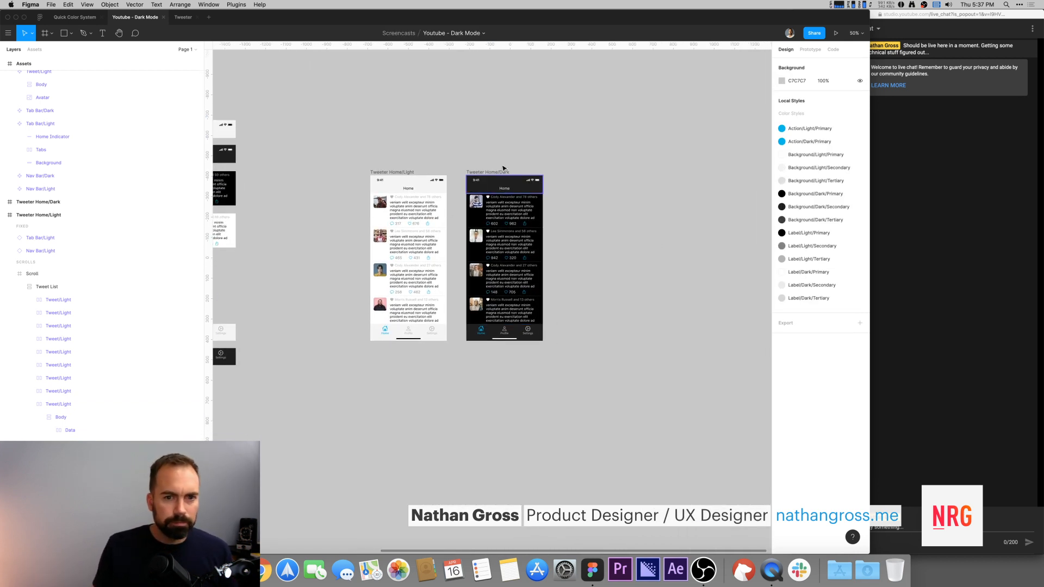
Step: Switch to the Tweeter file and draw a full-width frame about 375 × 182 below the navbar of Home/Light
left_click(184, 17)
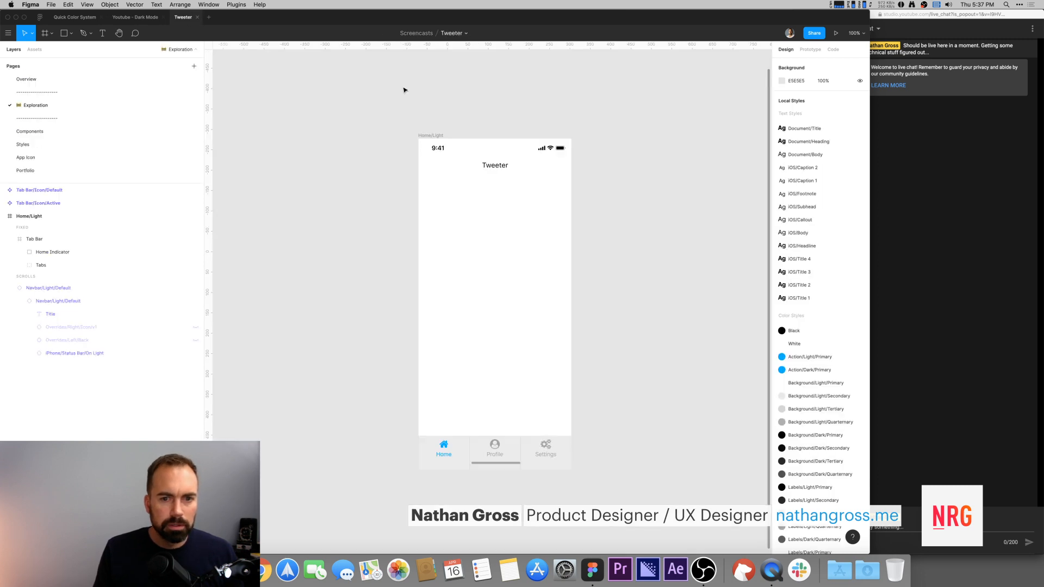
key("f")
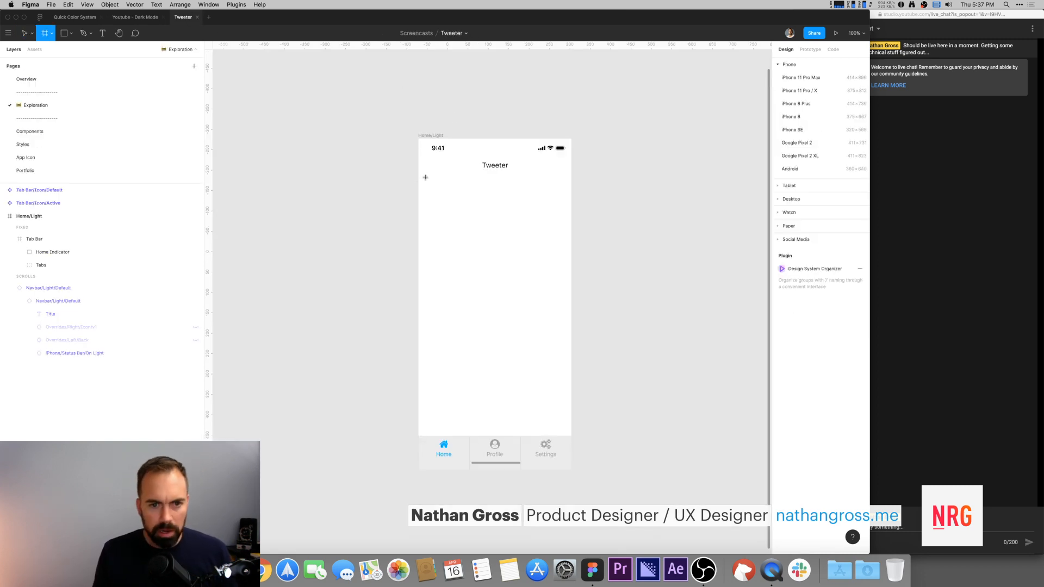
left_click_drag(419, 182, 571, 255)
left_click(606, 246)
left_click(497, 210)
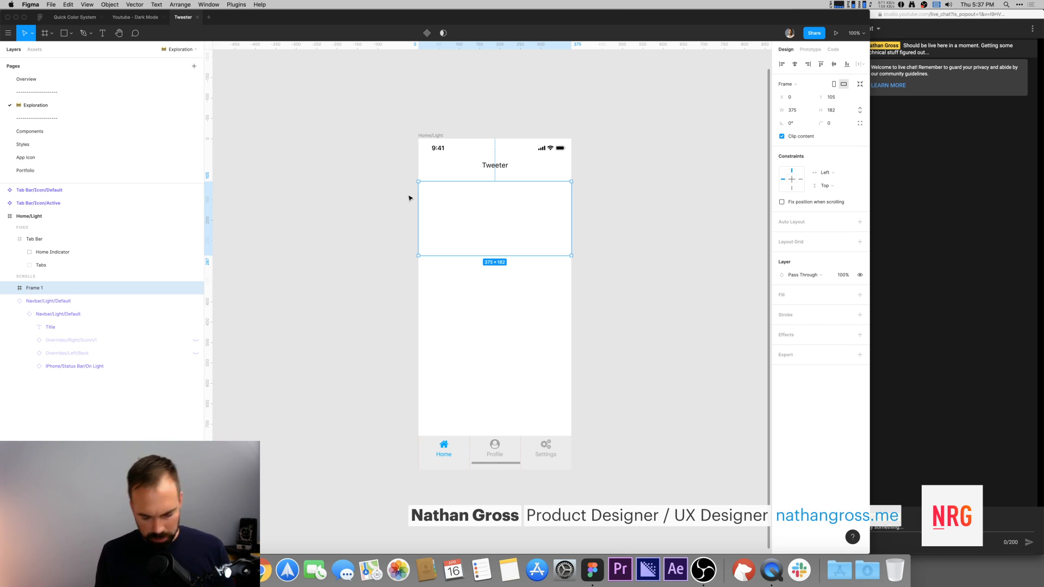
Step: Rename the new frame Tweet
key("super+r")
type("T")
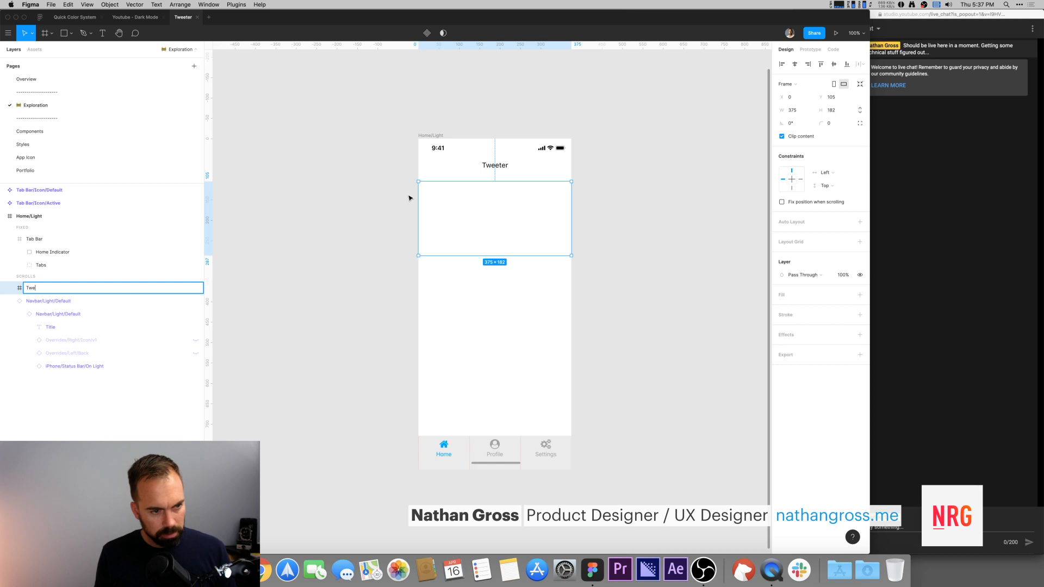
key("Return")
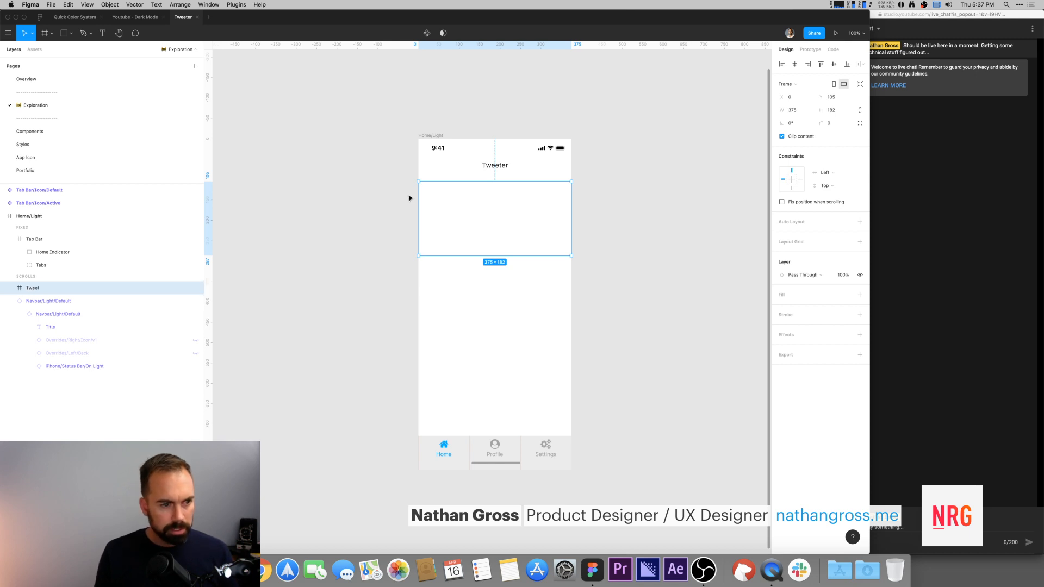
Step: Reposition the Tweet frame back inside the Home/Light screen beneath the navbar
left_click(473, 113)
scroll(481, 231, "right", 2)
left_click(480, 232)
key("space")
left_click_drag(461, 233, 606, 234)
left_click_drag(606, 234, 401, 237)
left_click(363, 175)
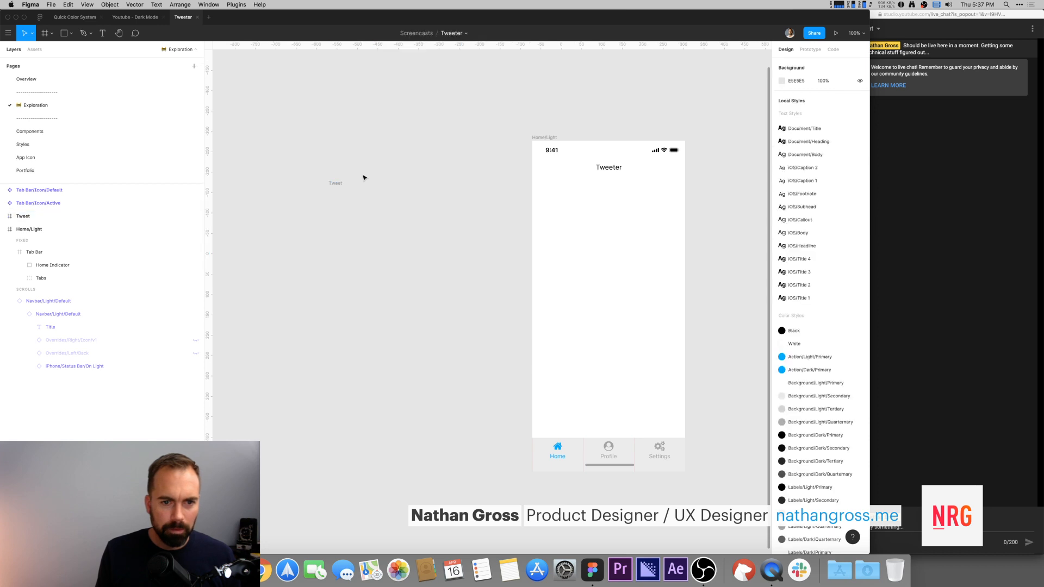
left_click(335, 183)
left_click(338, 177)
left_click_drag(337, 183, 572, 195)
key("space")
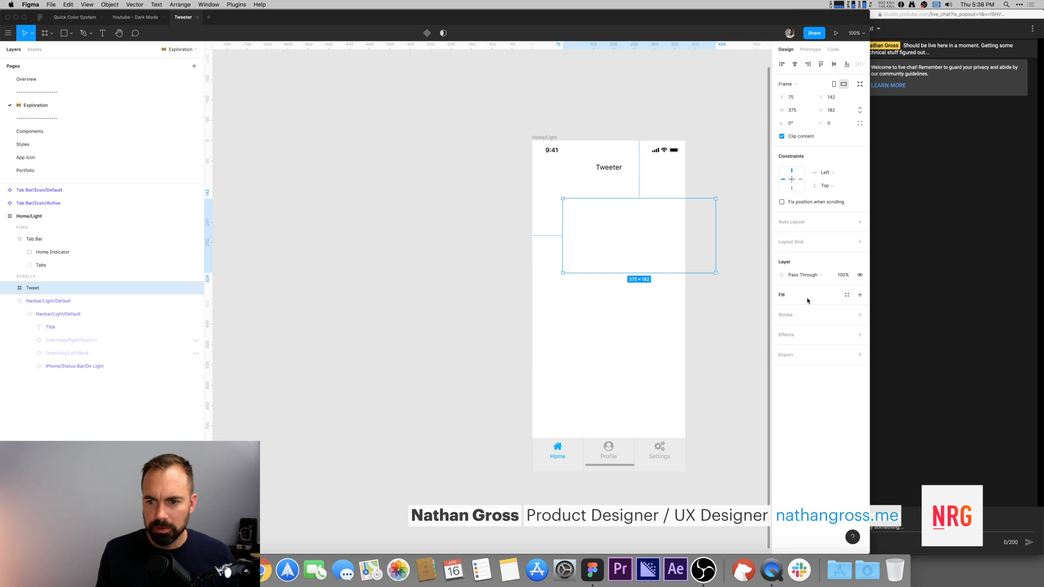
Step: Fill the Tweet frame with the Background/Light/Secondary style and align it to the screen's left edge
left_click(847, 295)
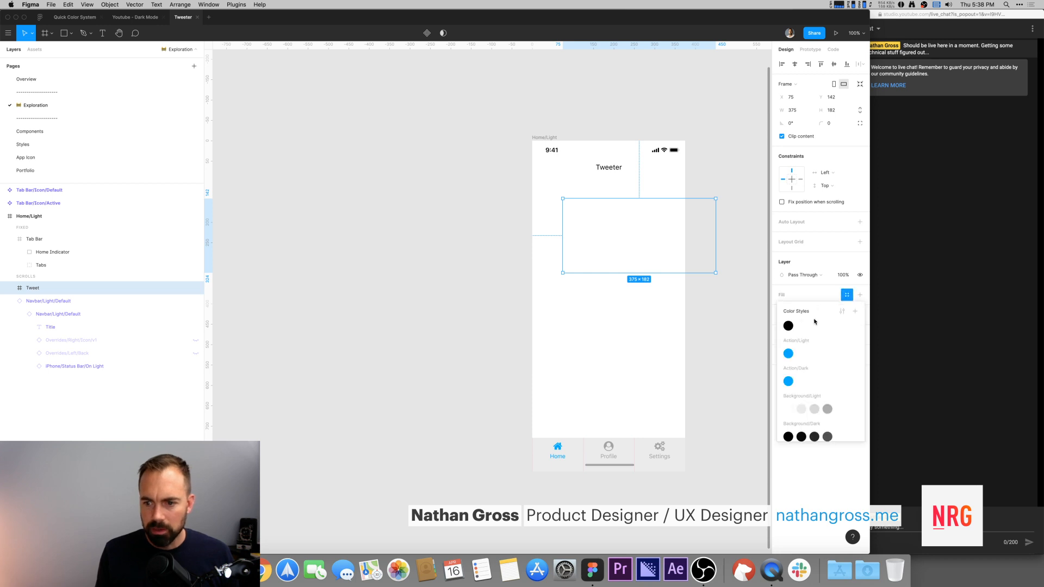
left_click(807, 411)
scroll(651, 170, "right", 5)
left_click_drag(527, 272, 501, 275)
left_click(597, 124)
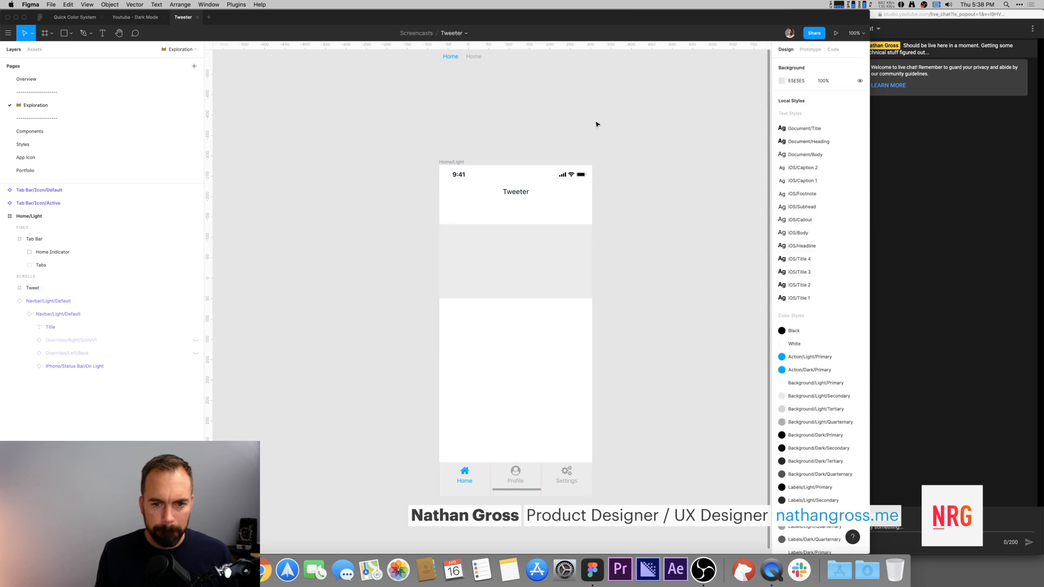
Step: Draw a text box about 264 × 95 inside the Tweet frame and apply the iOS/Body text style
key("t")
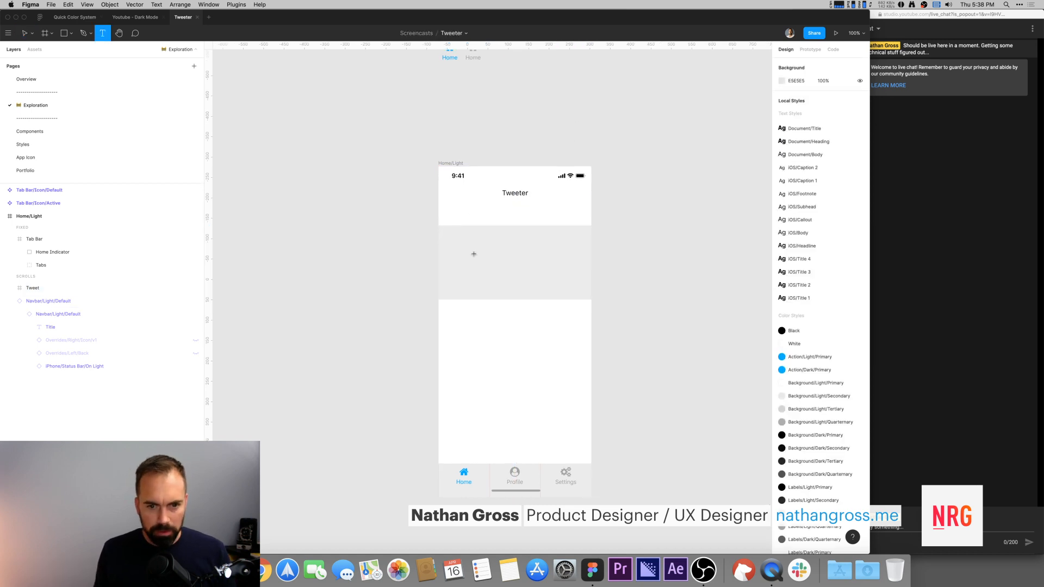
left_click_drag(470, 247, 580, 285)
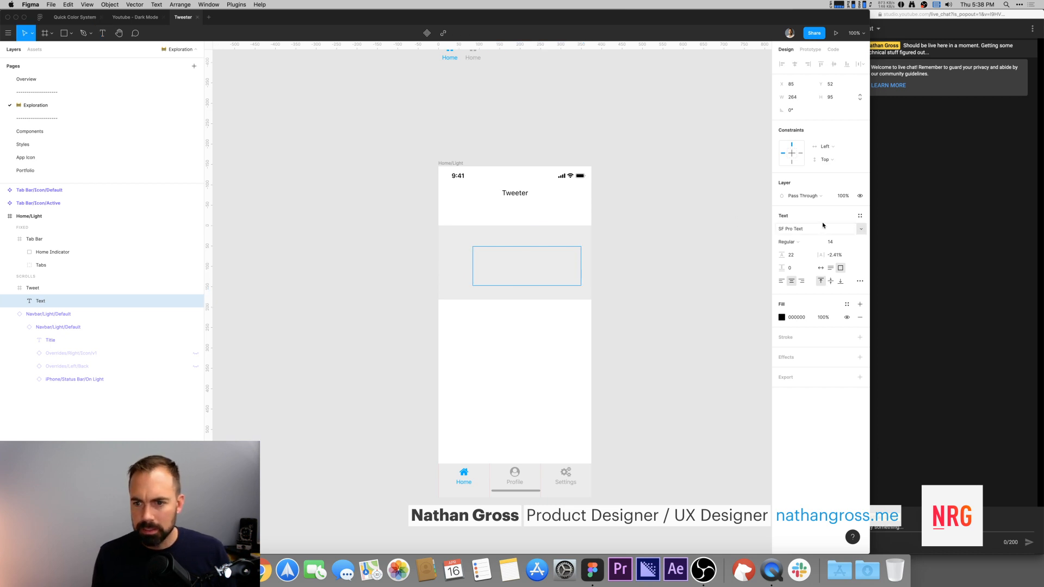
left_click(860, 215)
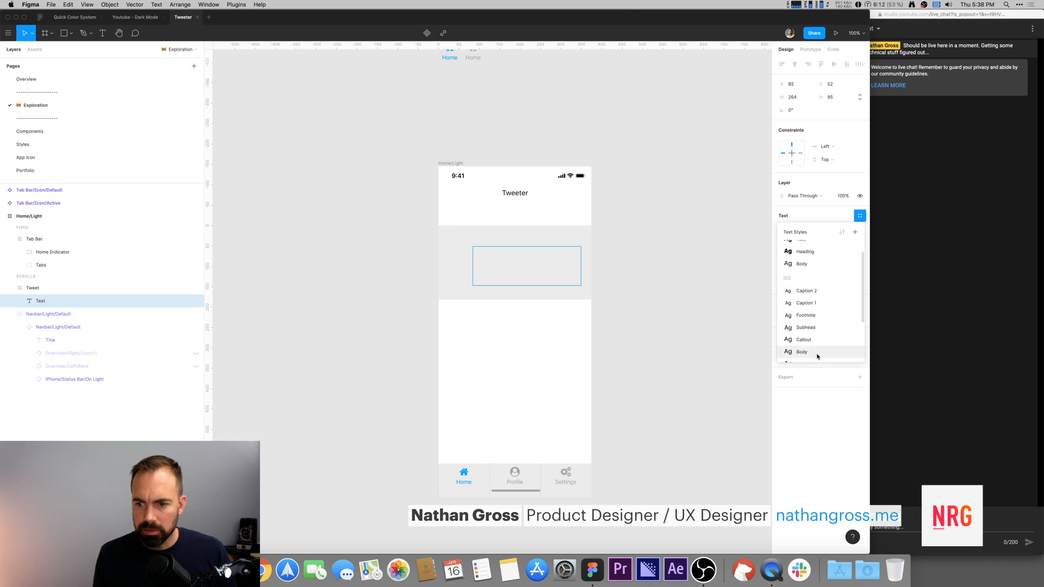
left_click(804, 355)
left_click(784, 229)
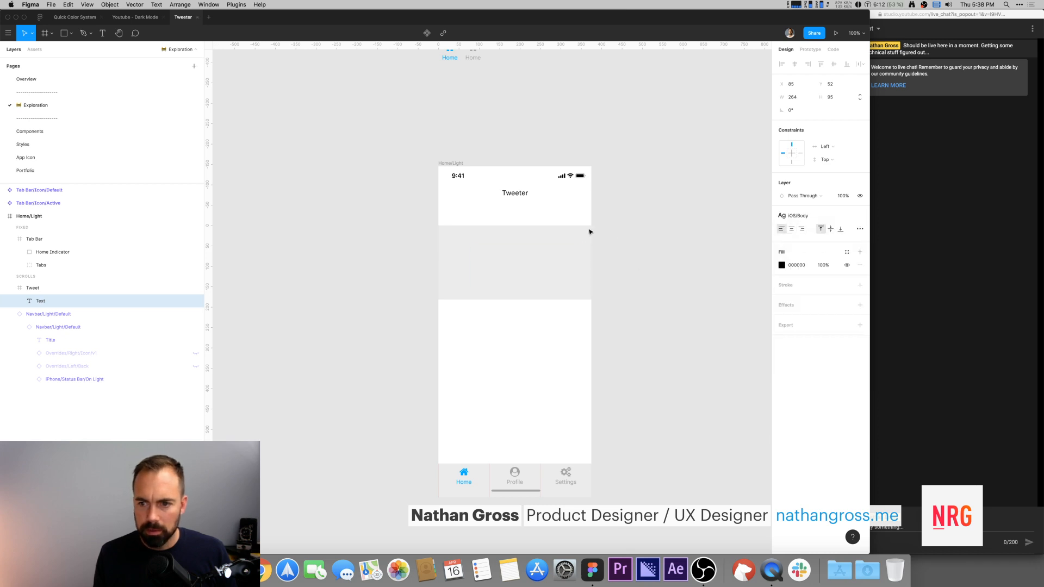
Step: Fill the text box with three sentences of placeholder text using the Lorem ipsum plugin
double_click(506, 258)
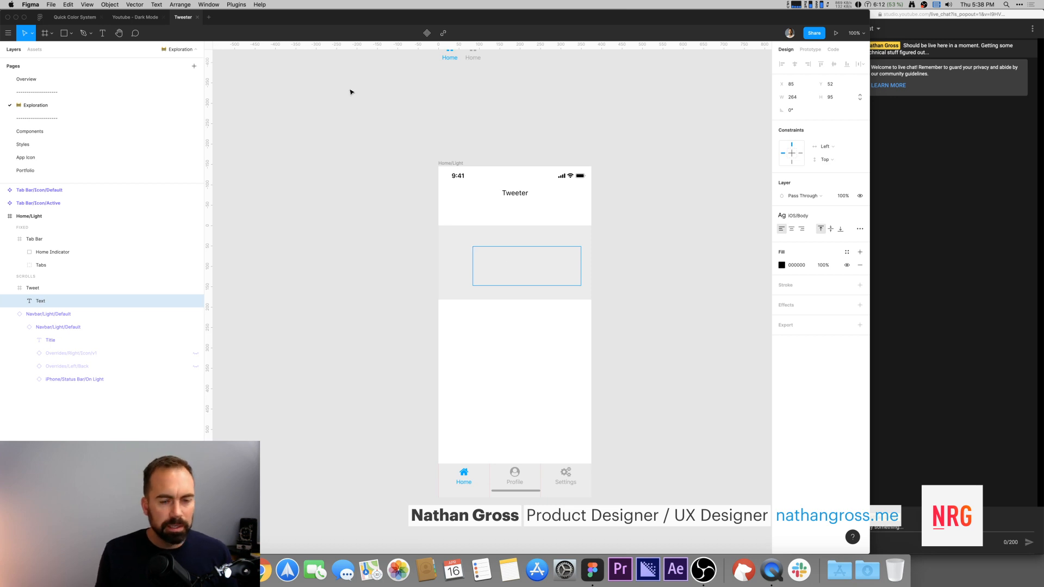
key("super+slash")
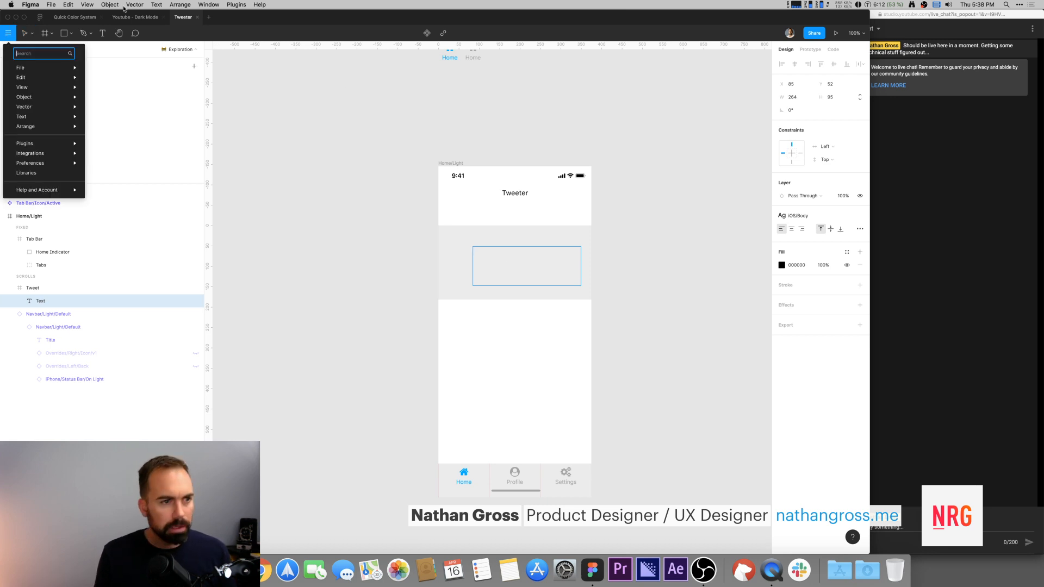
type("lip")
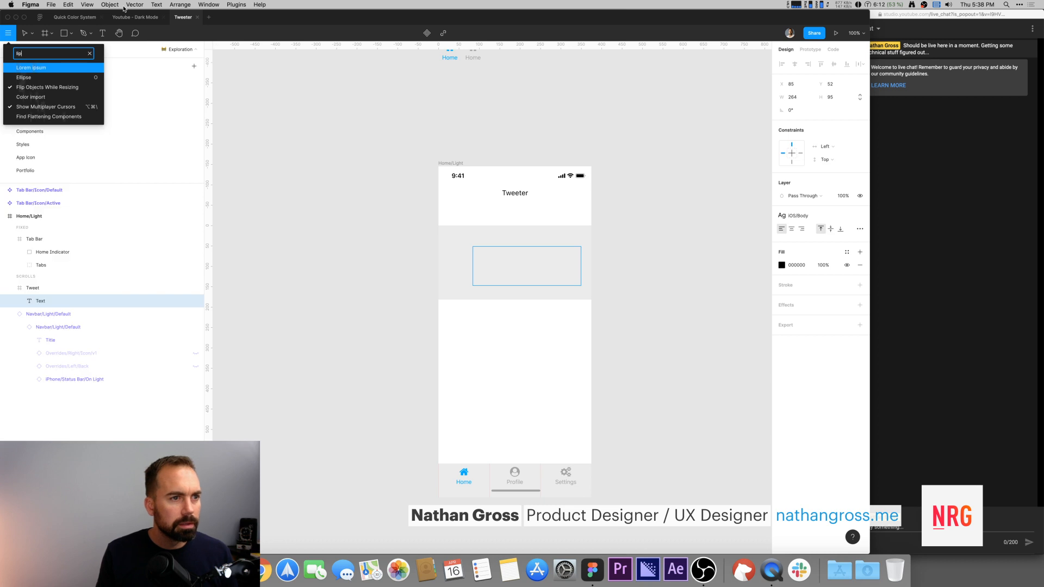
key("Return")
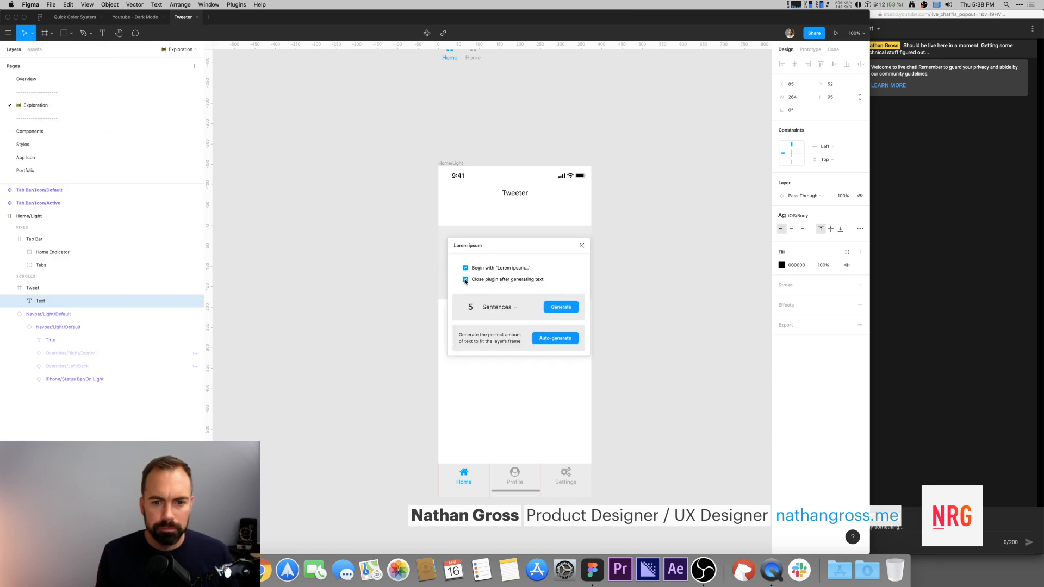
left_click(471, 307)
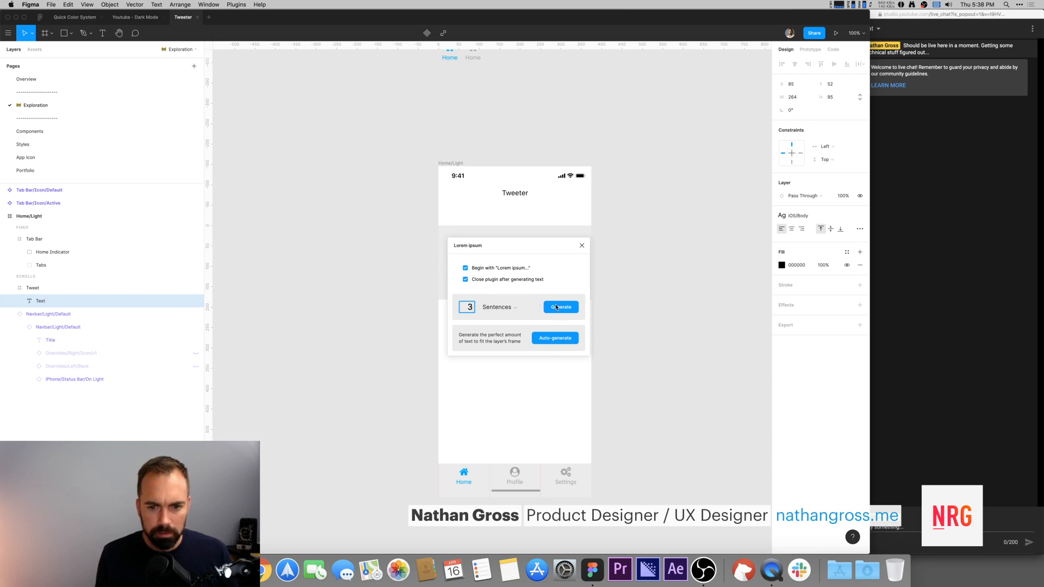
left_click(561, 308)
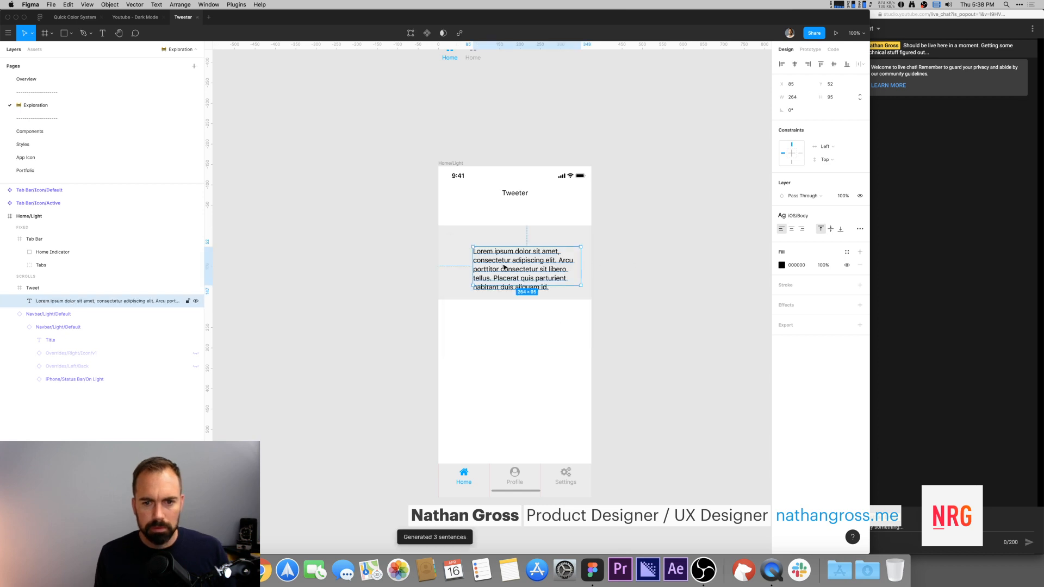
left_click(646, 250)
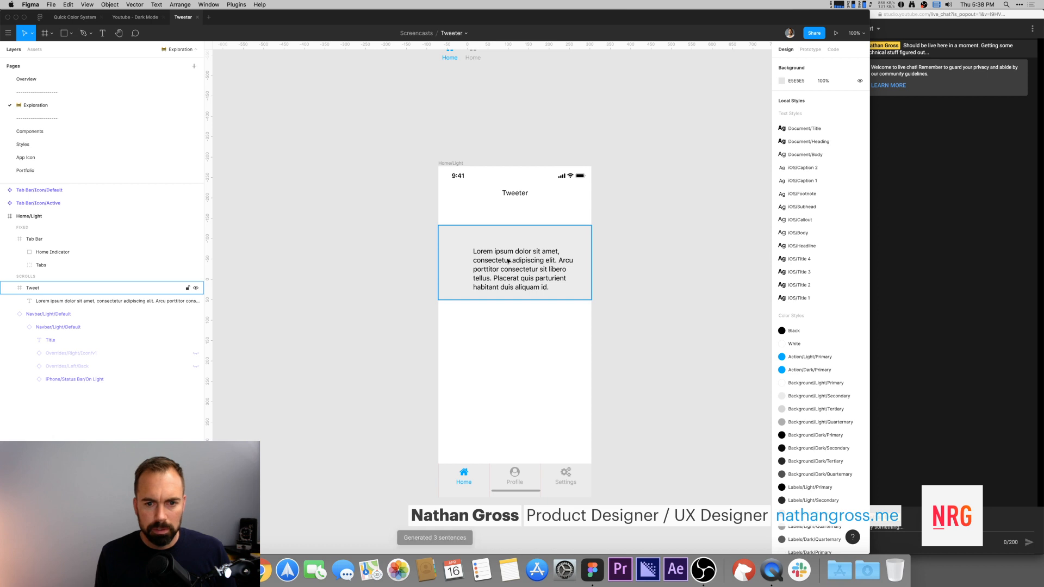
Step: Draw a square avatar placeholder rectangle about 53 × 53 in the Tweet frame's top-left corner
left_click(539, 250)
key("r")
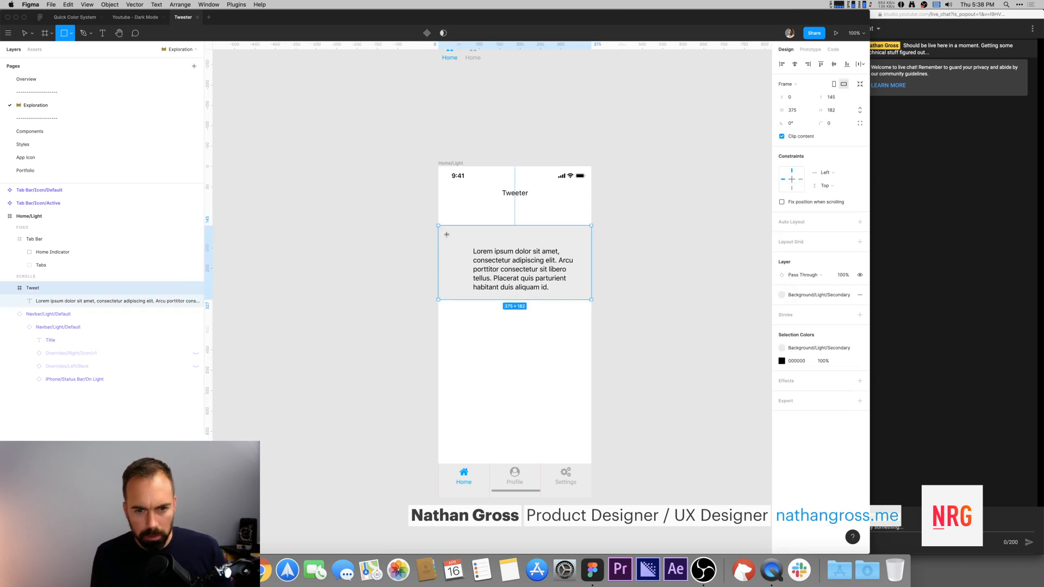
left_click_drag(442, 233, 465, 256)
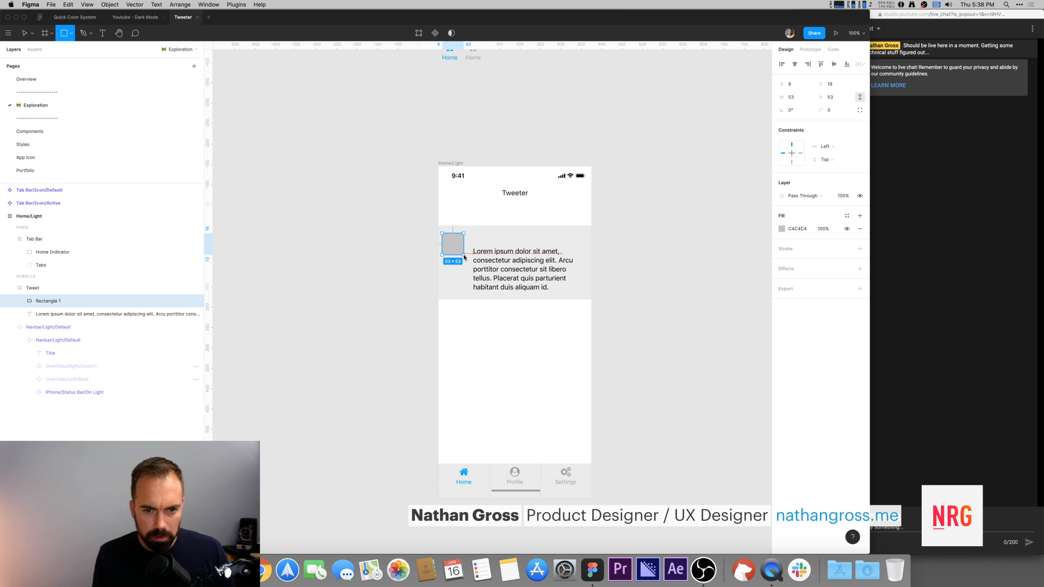
left_click_drag(464, 255, 464, 255)
left_click(609, 233)
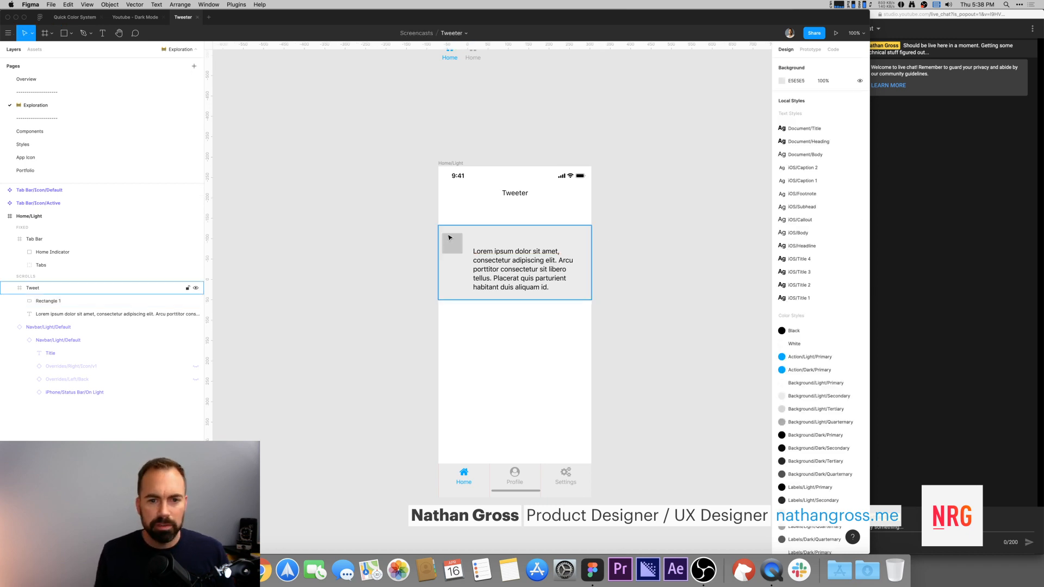
Step: Move the body text box up so it sits beside the avatar rectangle, aligned with its top
left_click(451, 250)
left_click(517, 264)
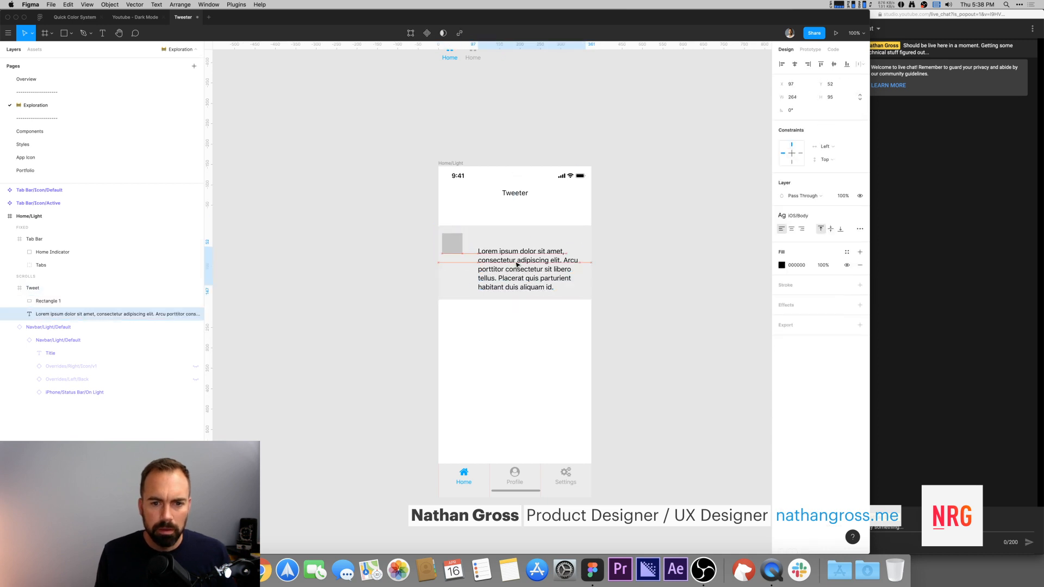
left_click_drag(508, 271, 505, 290)
key("super+z")
key("Return")
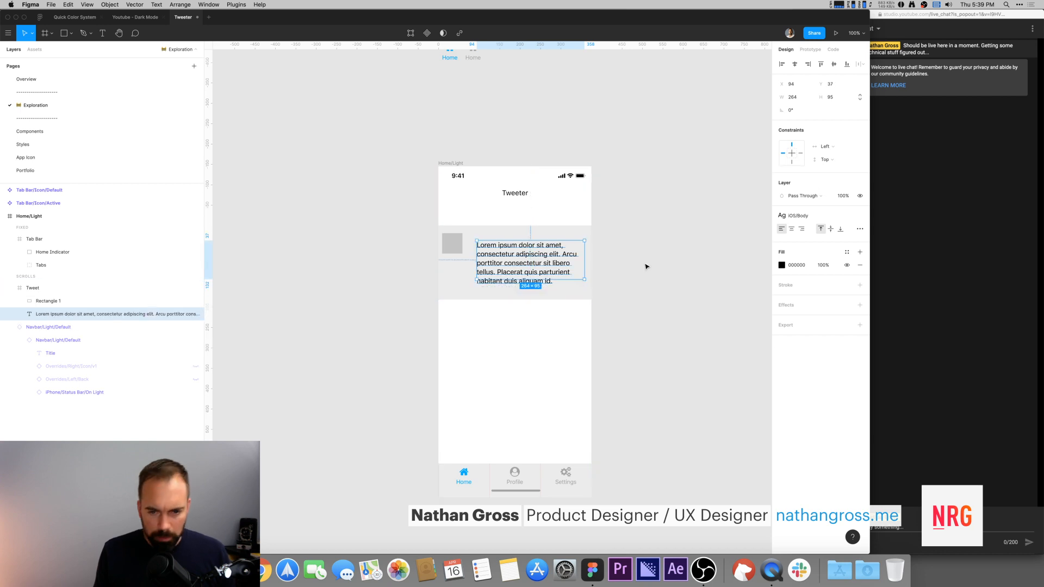
Step: Start a text box under the body text and examine the comment and like counters in the Youtube - Dark Mode reference tweet
left_click(480, 294)
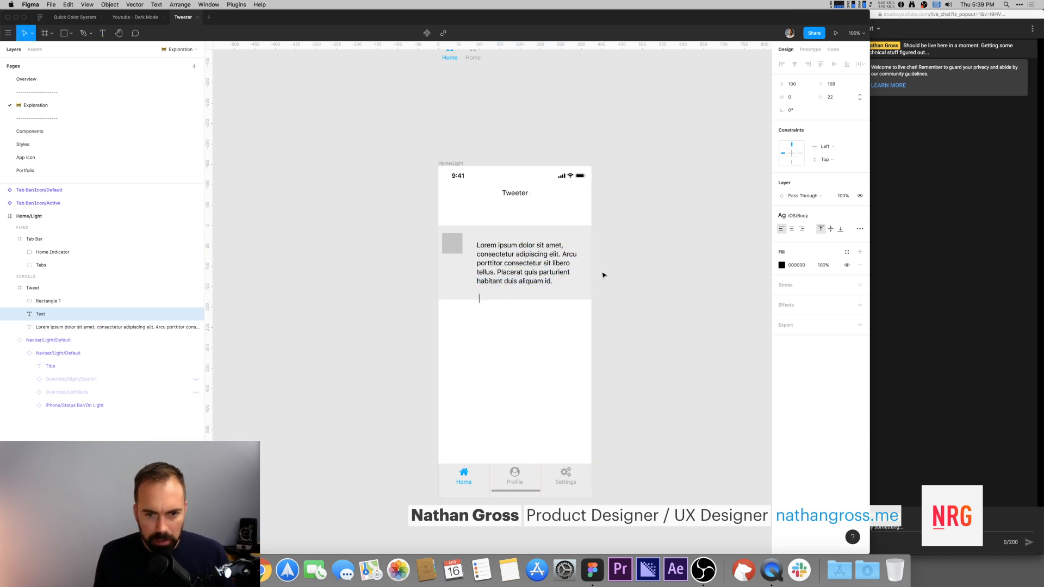
left_click(134, 17)
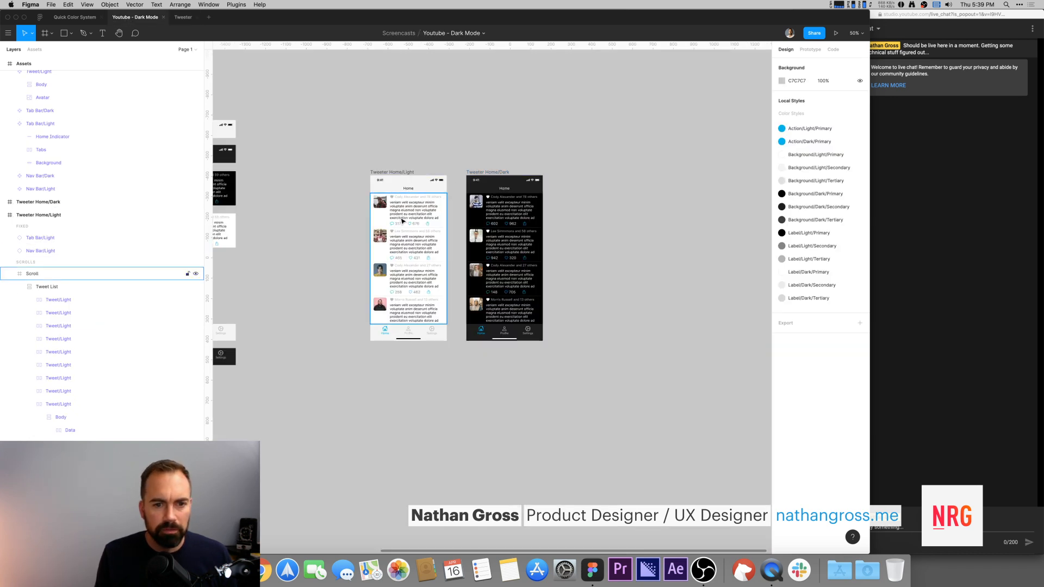
left_click(401, 191)
key("shift+2")
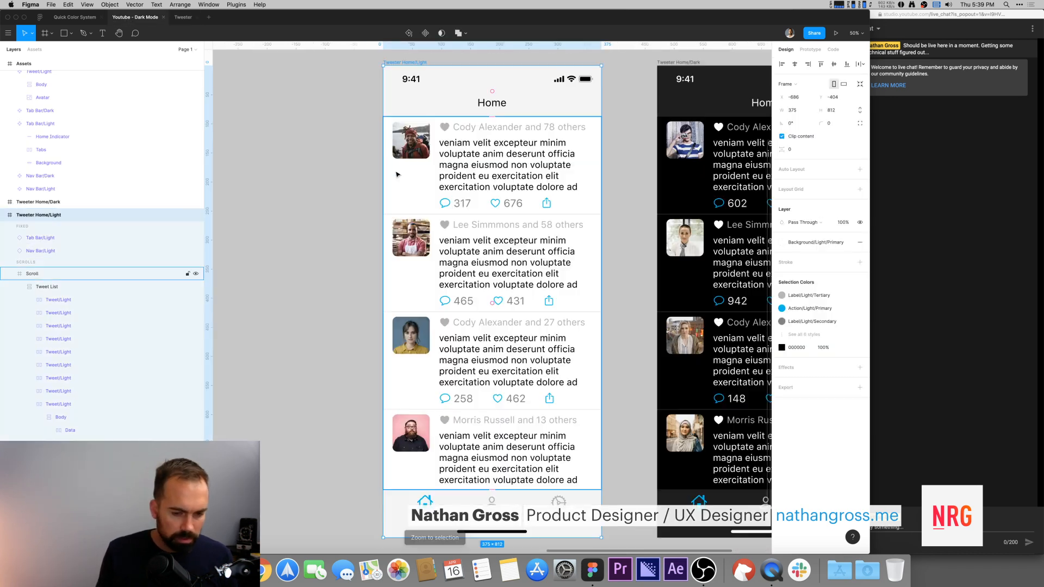
left_click(444, 206, "super")
left_click(460, 206, "shift+super")
left_click(497, 207, "shift+super")
left_click(513, 207, "shift+super")
left_click(546, 203, "shift+super")
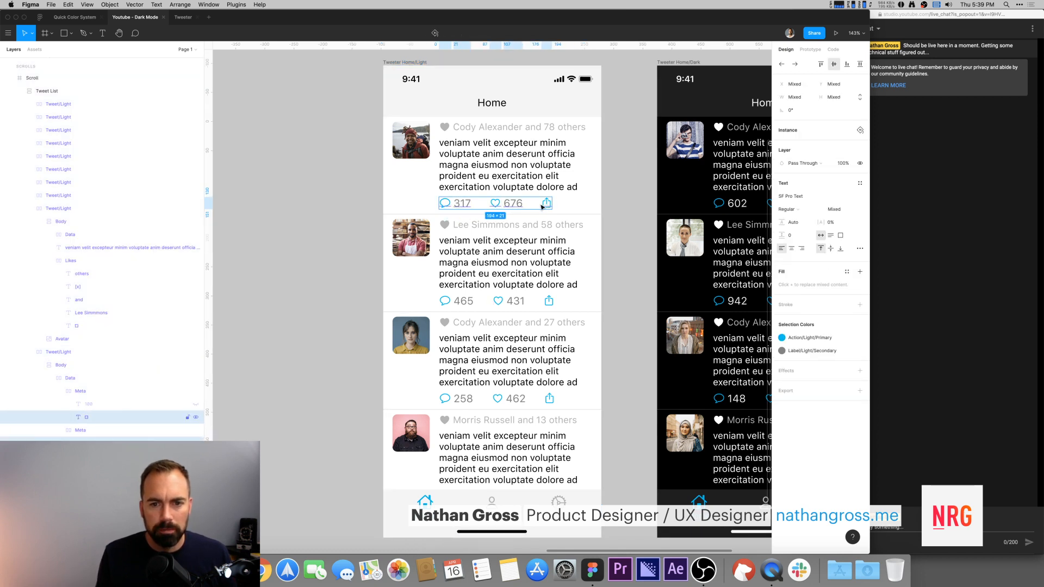
left_click(185, 18)
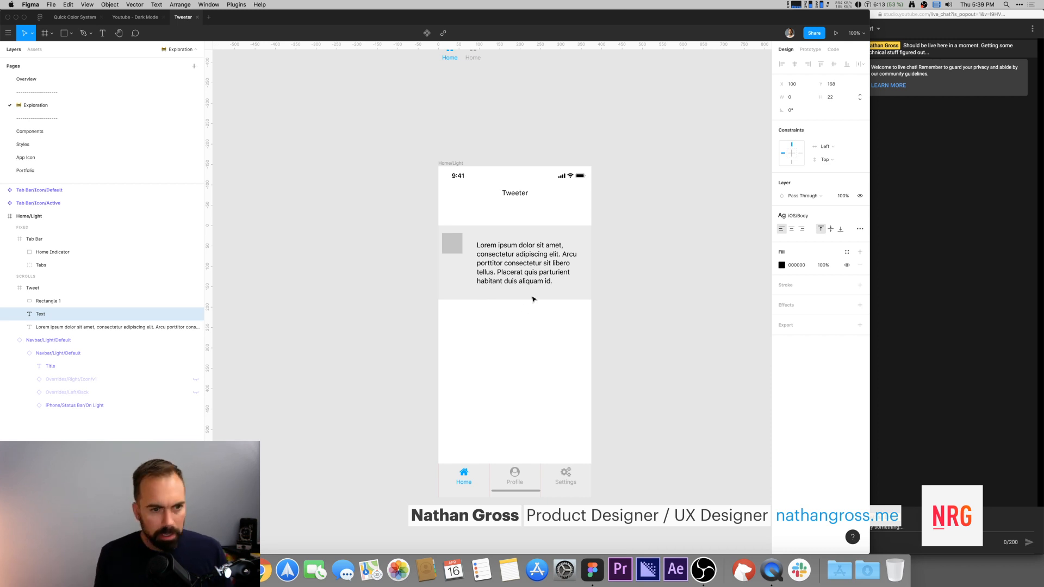
Step: Search Font Awesome for the heart icon, copy its solid glyph and paste it into the new text box
key("super+Tab")
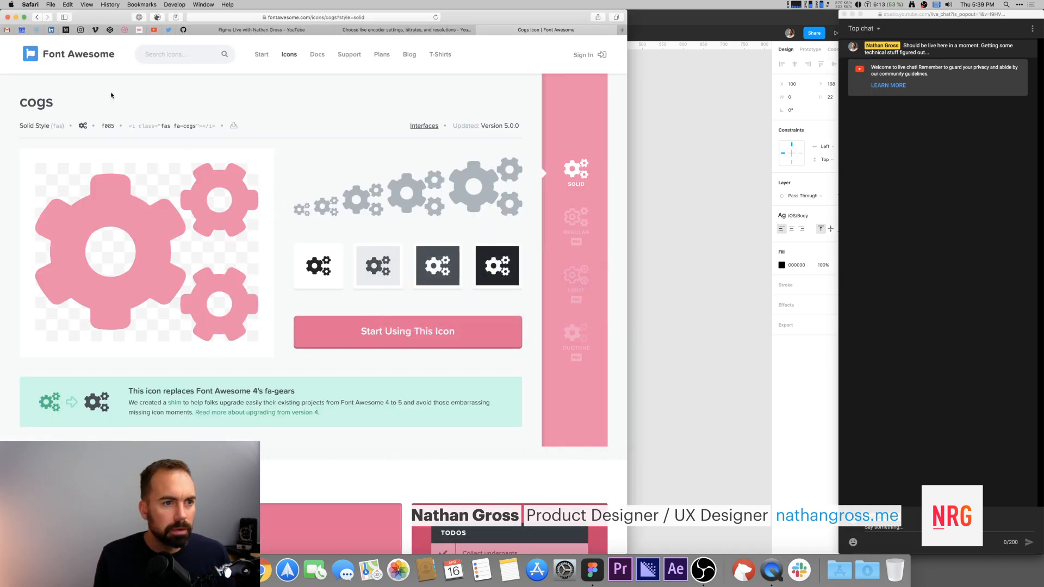
left_click(174, 52)
type("heart")
key("Return")
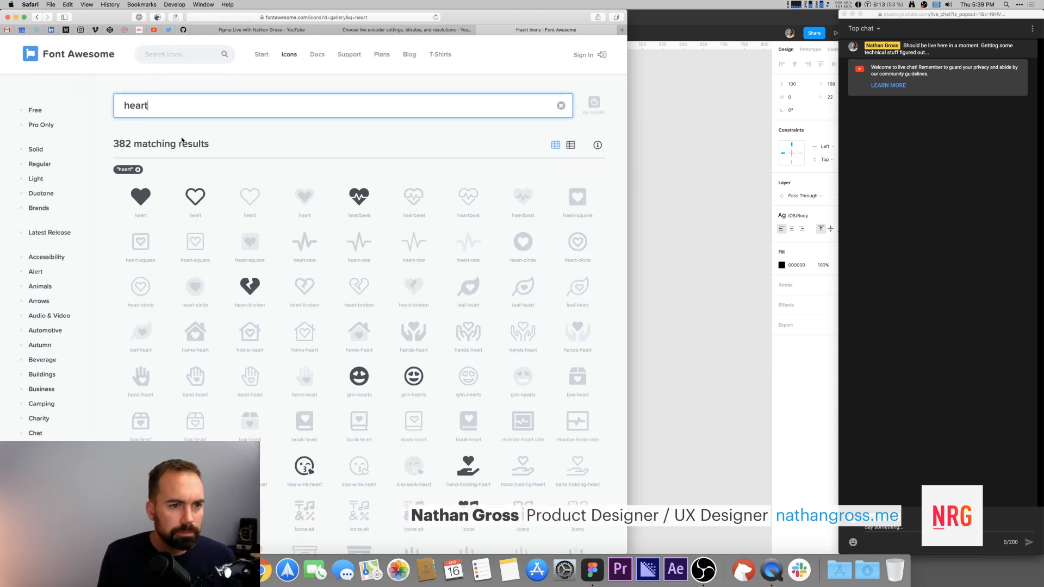
key("Down")
key("Return")
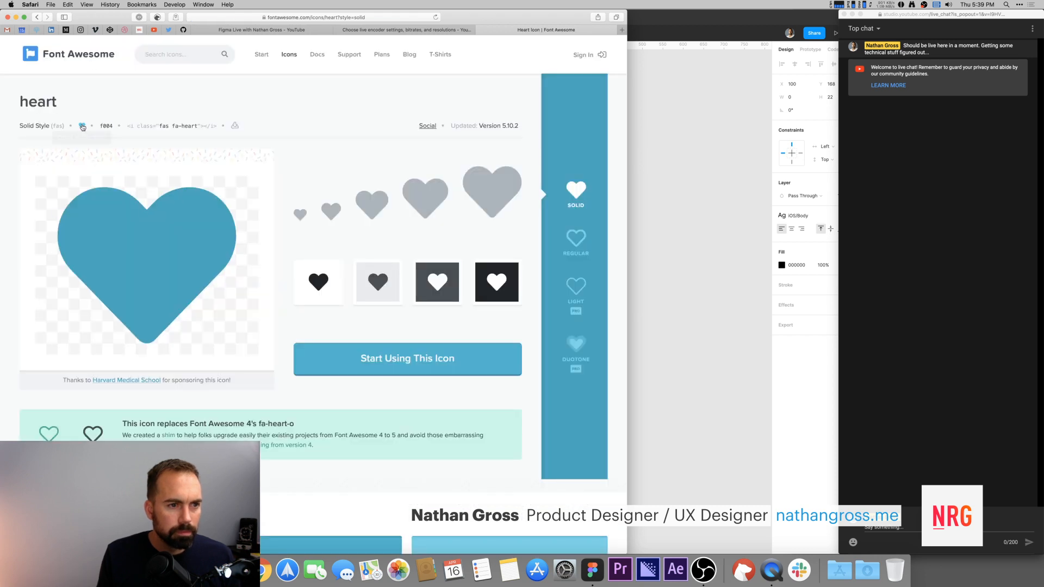
left_click(83, 127)
left_click(652, 174)
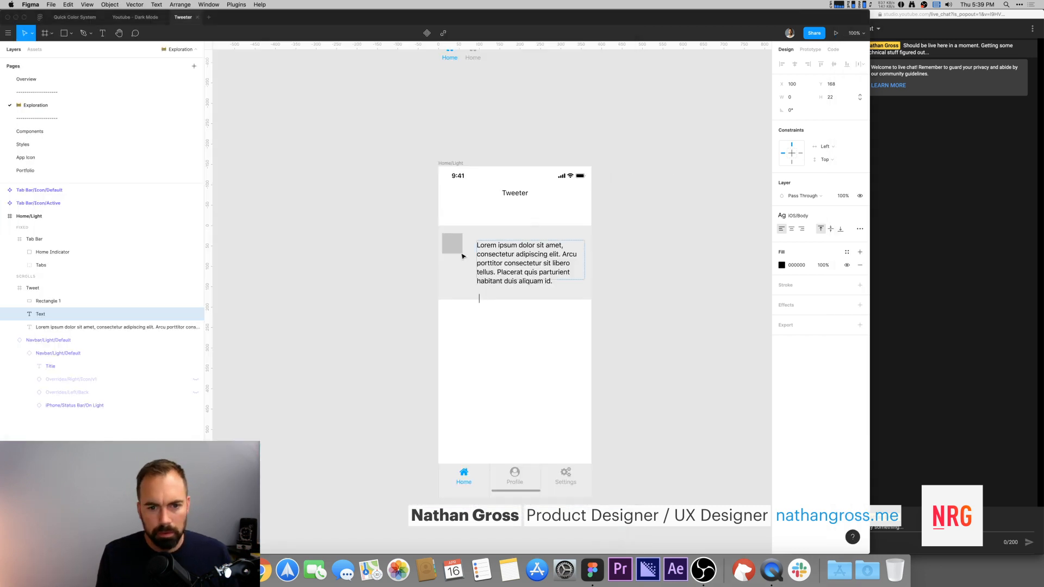
key("super+v")
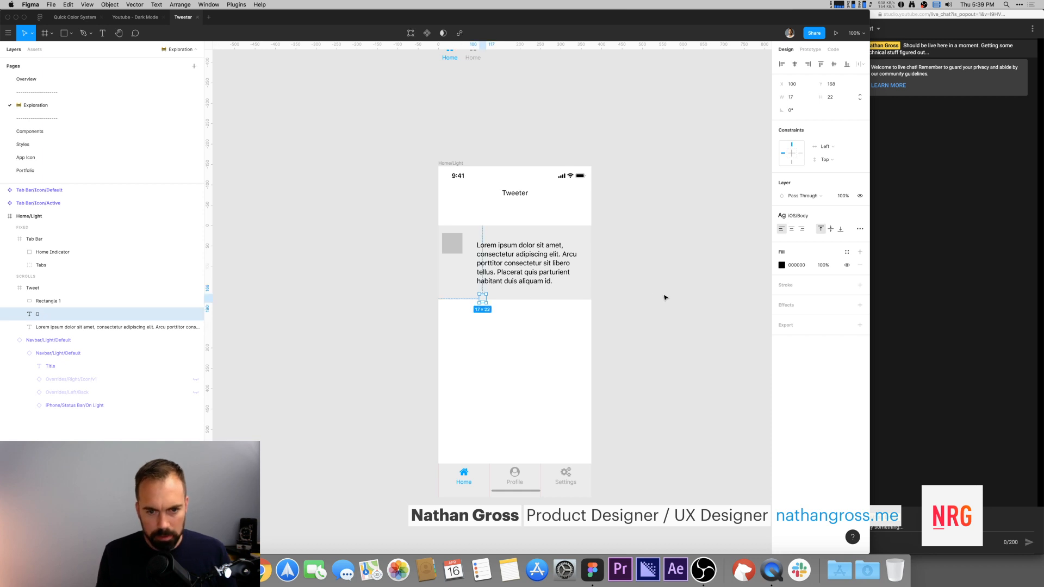
Step: Set the pasted glyph's font to FontAwesome so the heart icon renders
left_click(860, 216)
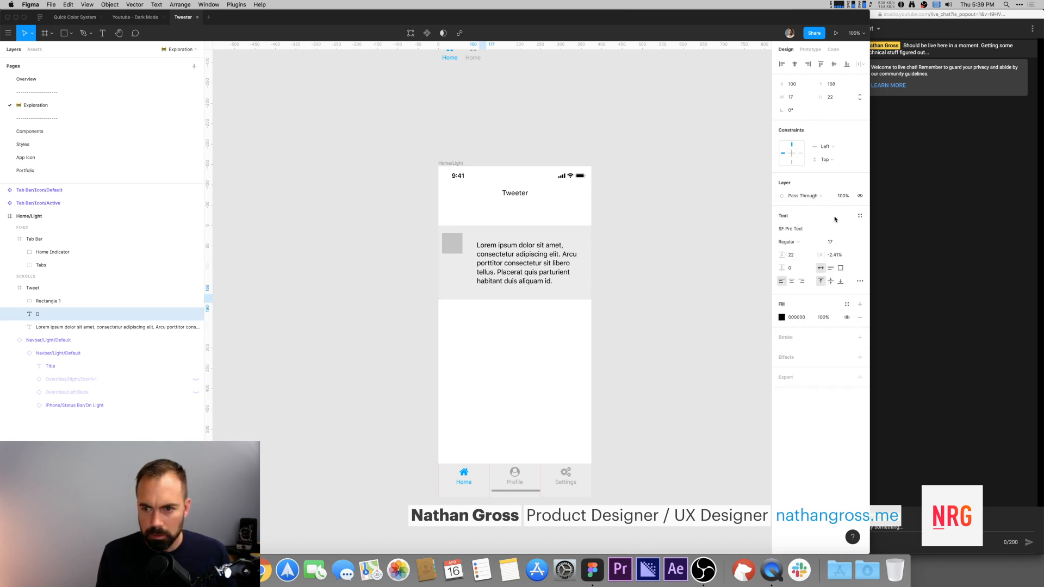
left_click(859, 215)
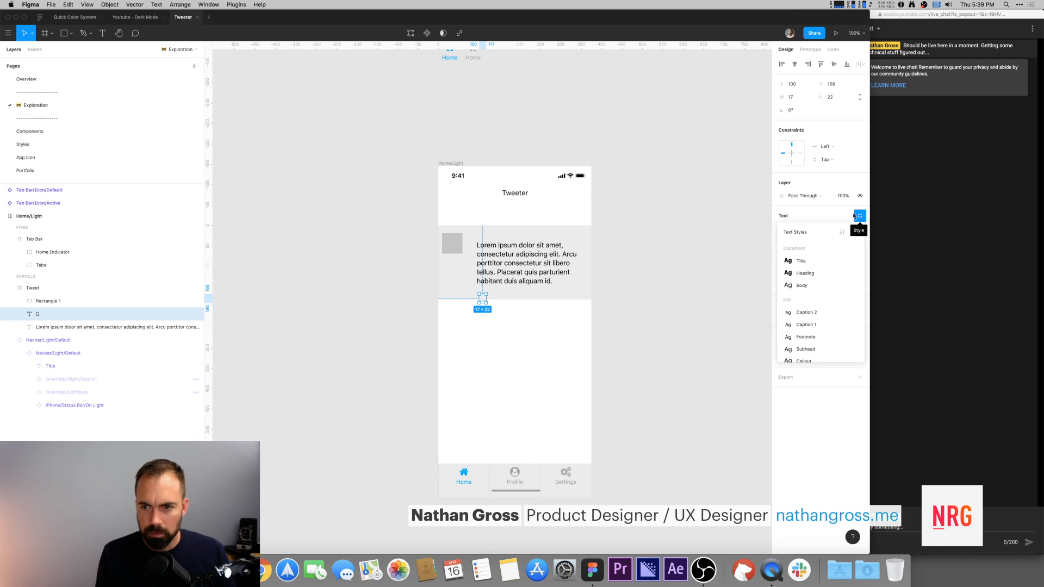
key("Escape")
left_click(802, 233)
type("Font Awesome 5 Brands")
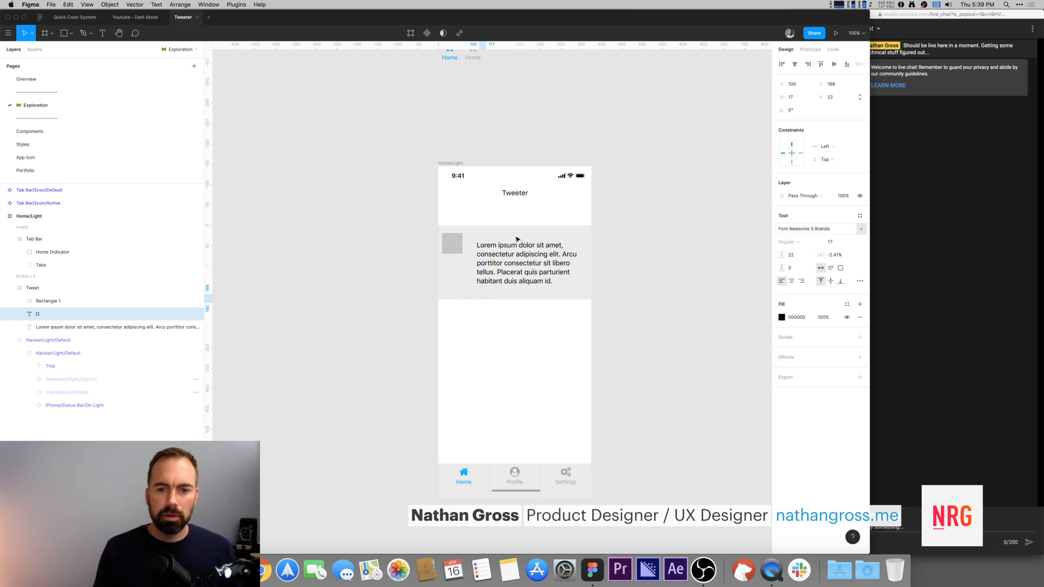
left_click(855, 230)
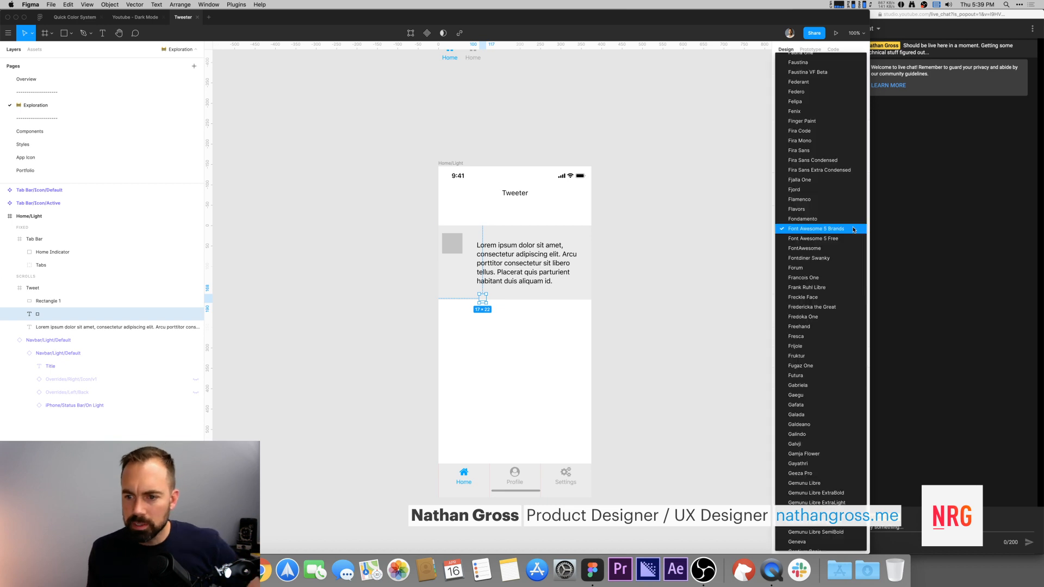
left_click(845, 255)
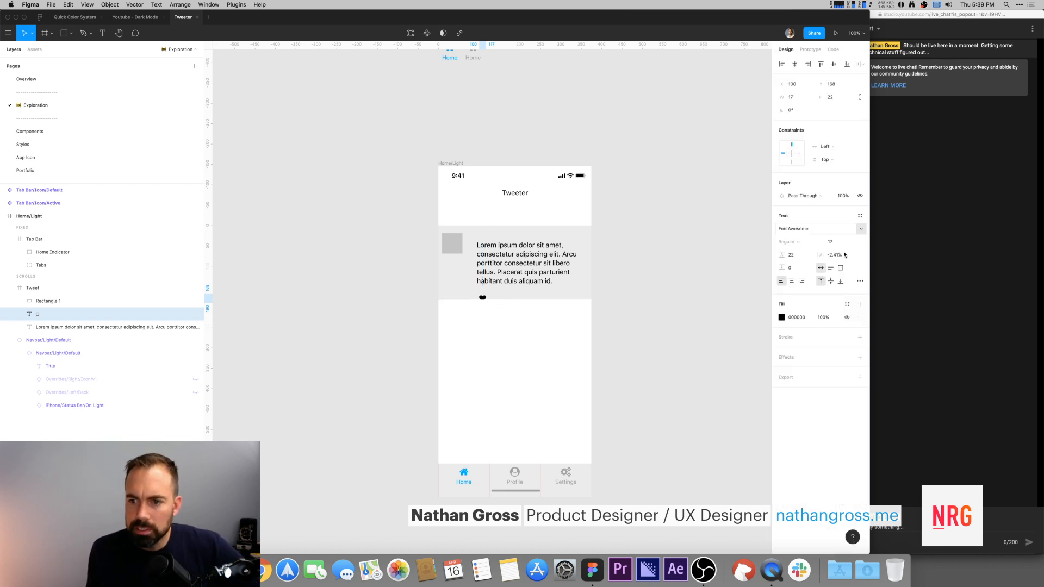
left_click(676, 234)
Step: Duplicate the heart text beside itself and replace the copy's content with 100
left_click(483, 299)
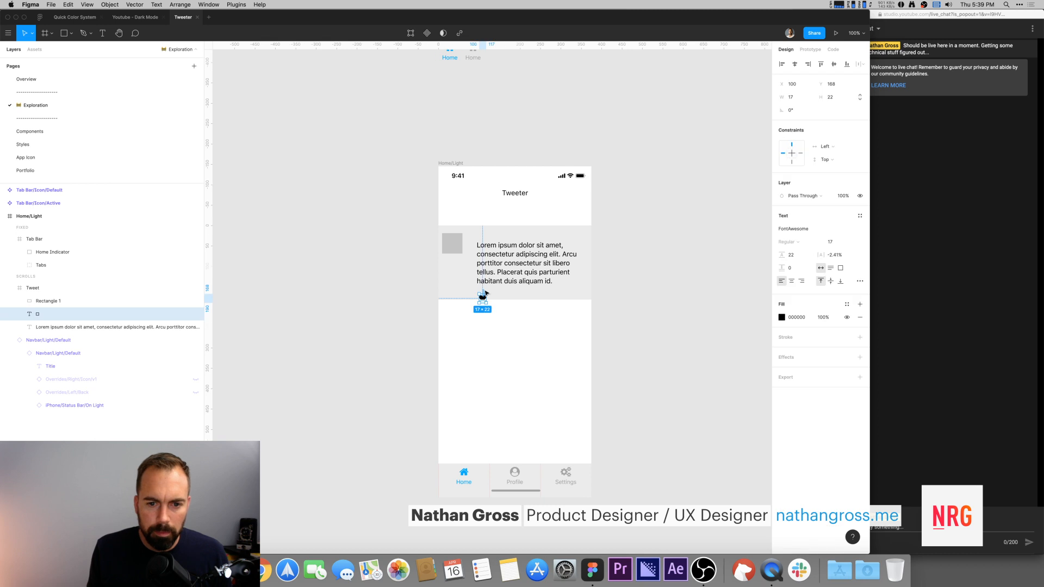
left_click_drag(483, 299, 491, 295)
double_click(491, 296)
key("super+Tab")
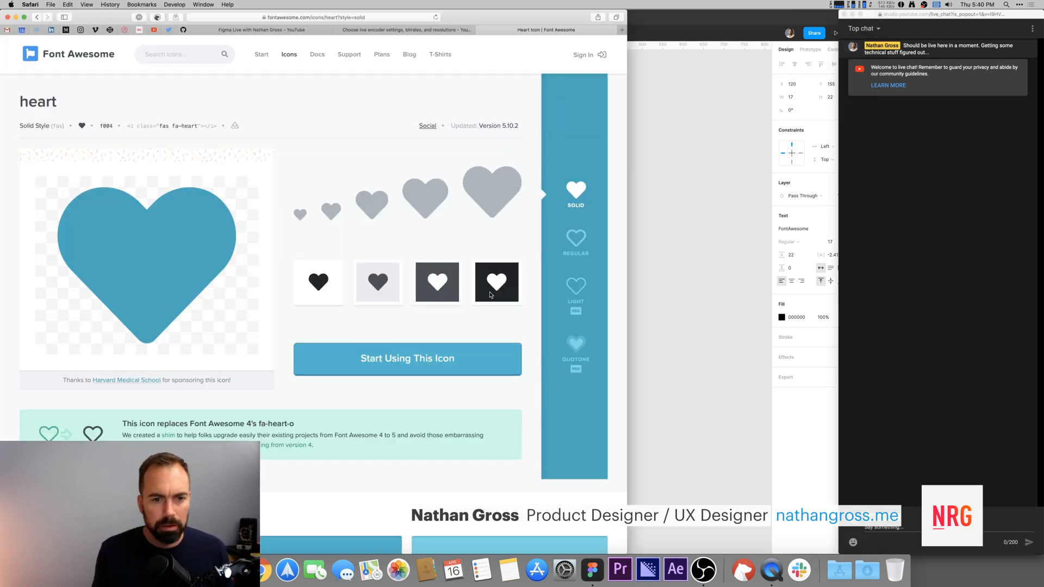
key("super+Tab")
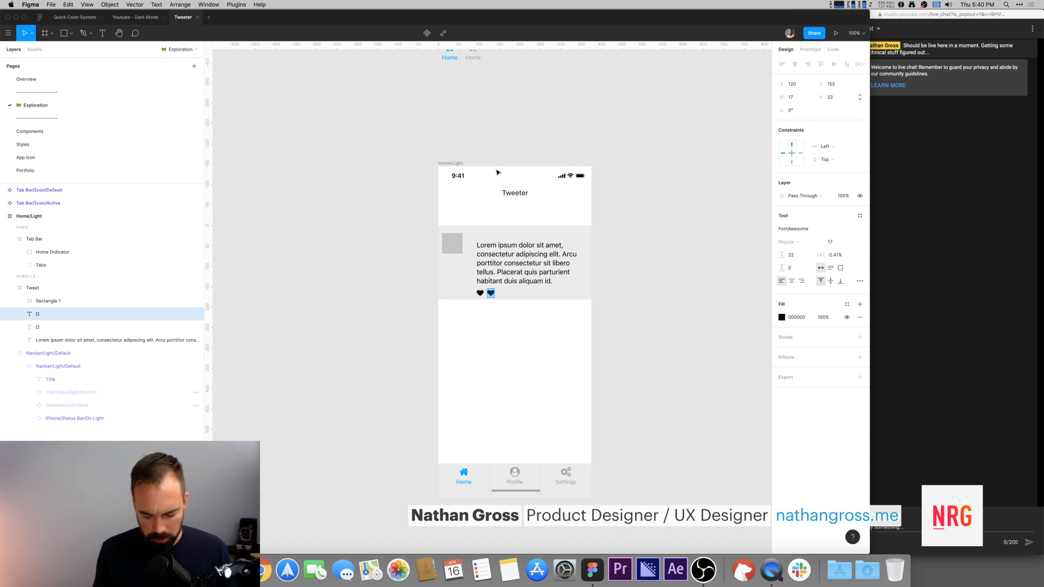
key("BackSpace")
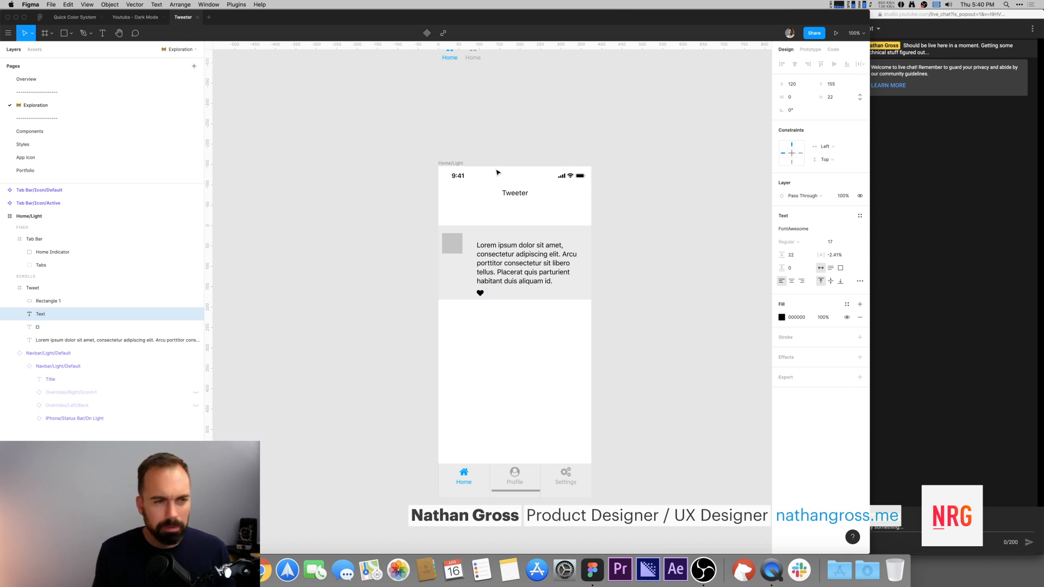
left_click(133, 17)
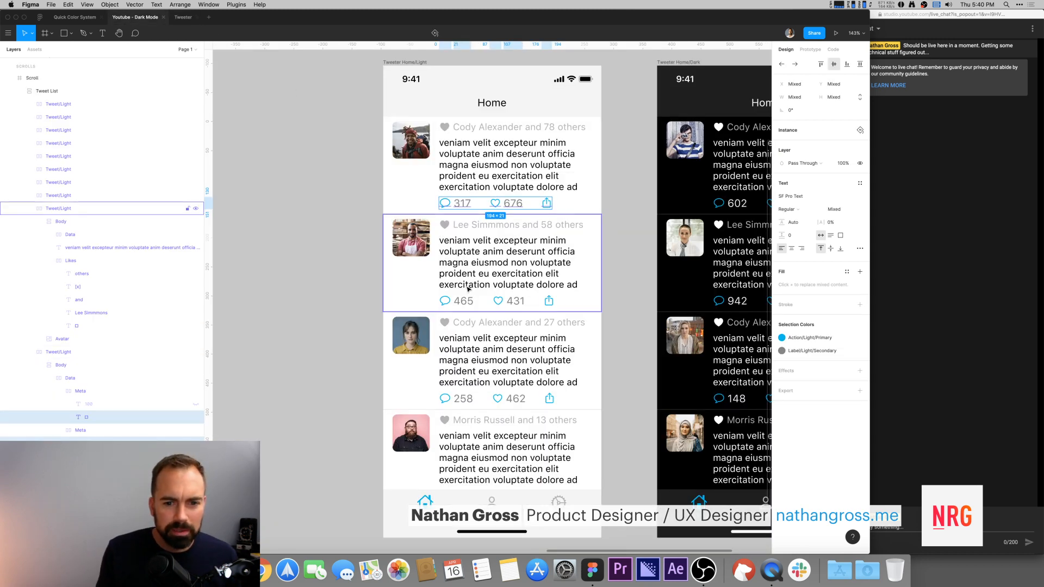
left_click(184, 17)
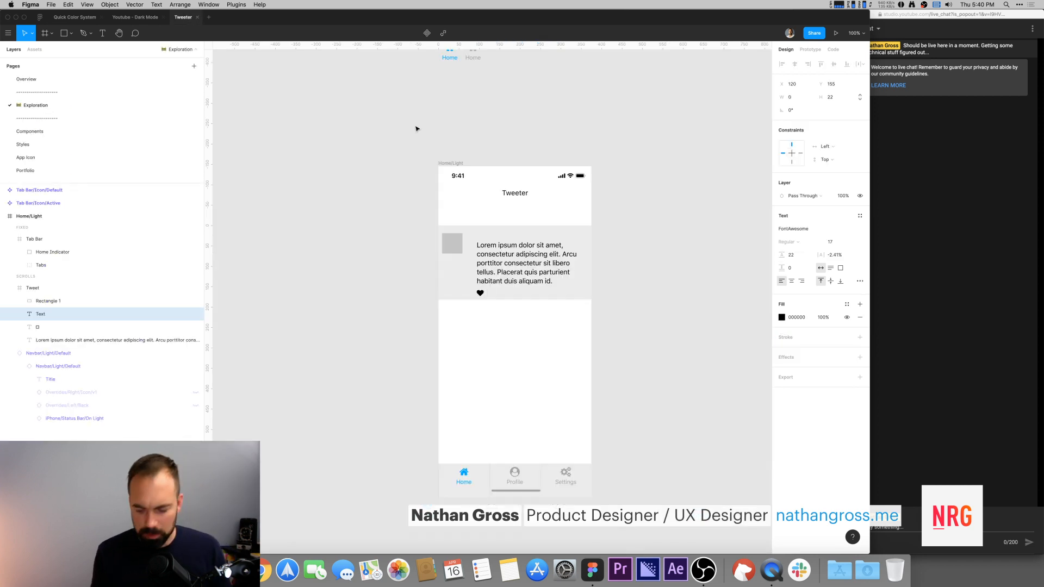
type("100")
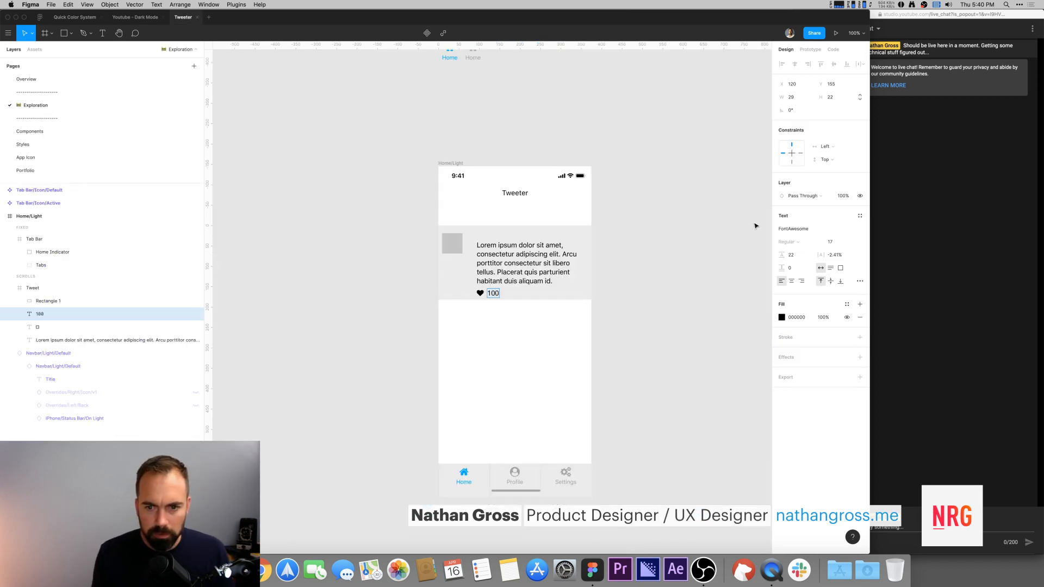
Step: Wrap the heart and the 100 label in an auto layout frame with 8 spacing between items
left_click(667, 285)
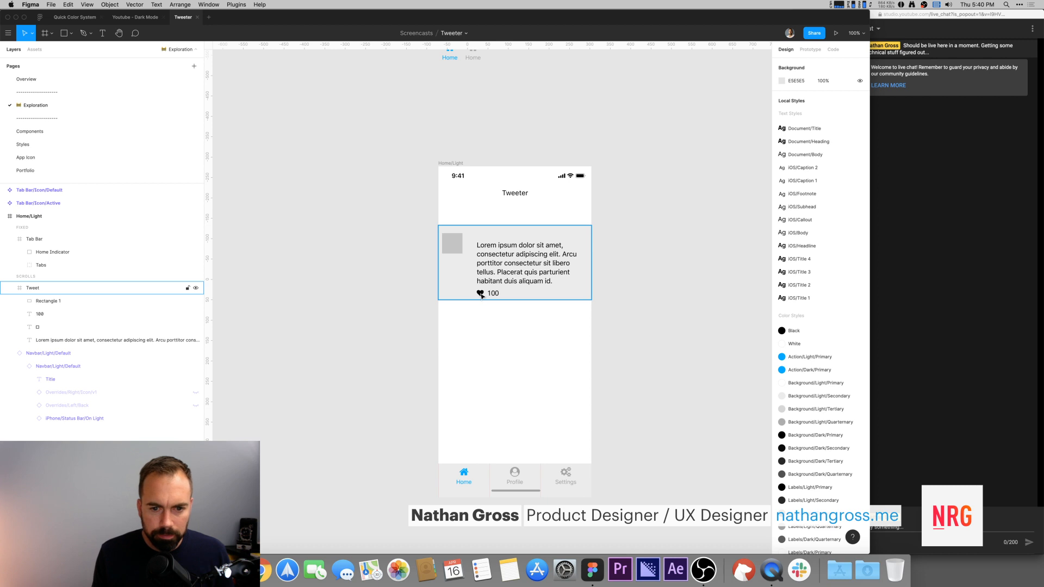
left_click(481, 295)
left_click(494, 295, "shift")
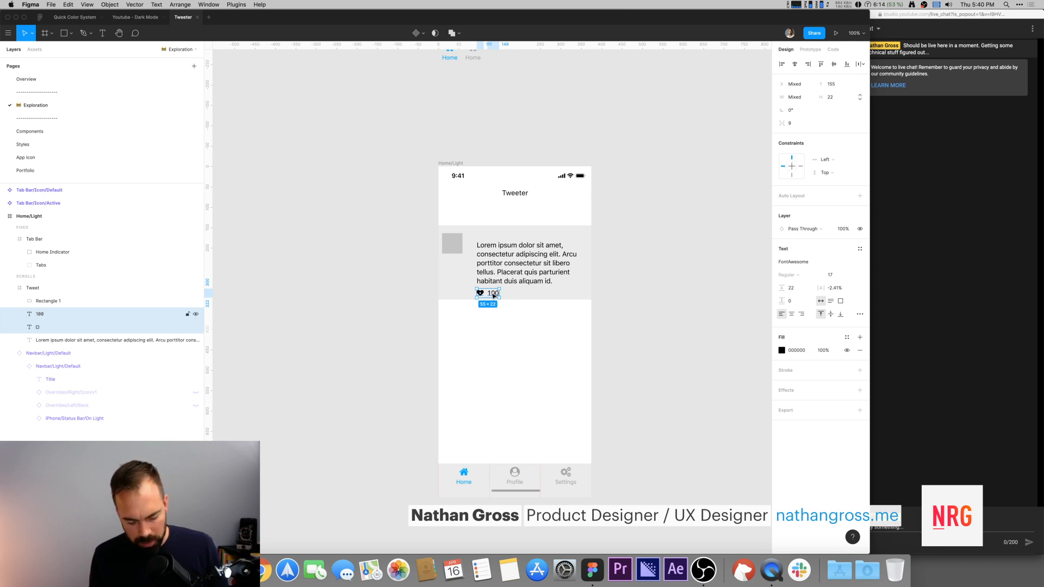
key("shift+a")
left_click(856, 237)
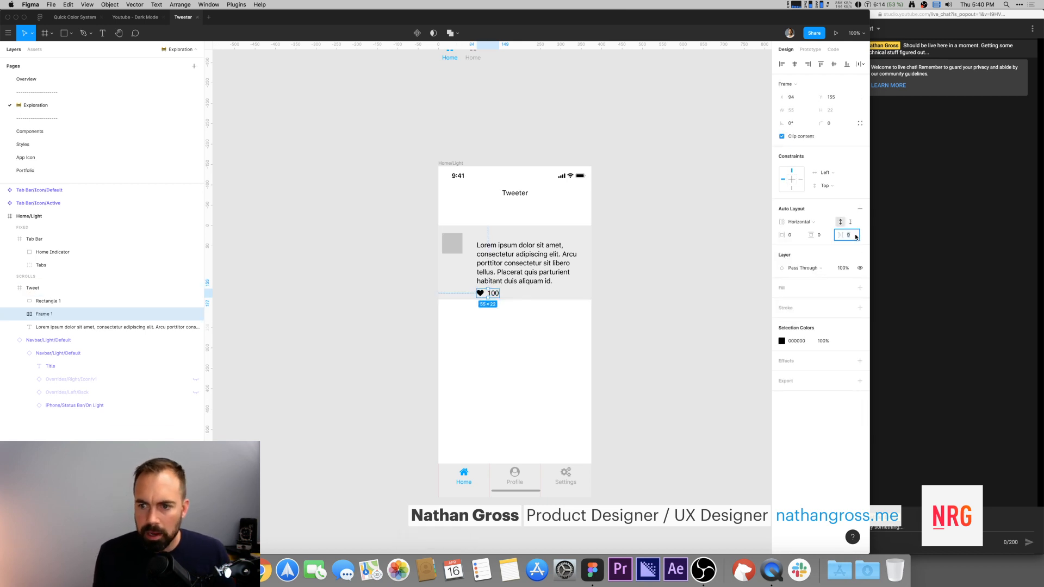
type("8")
key("Return")
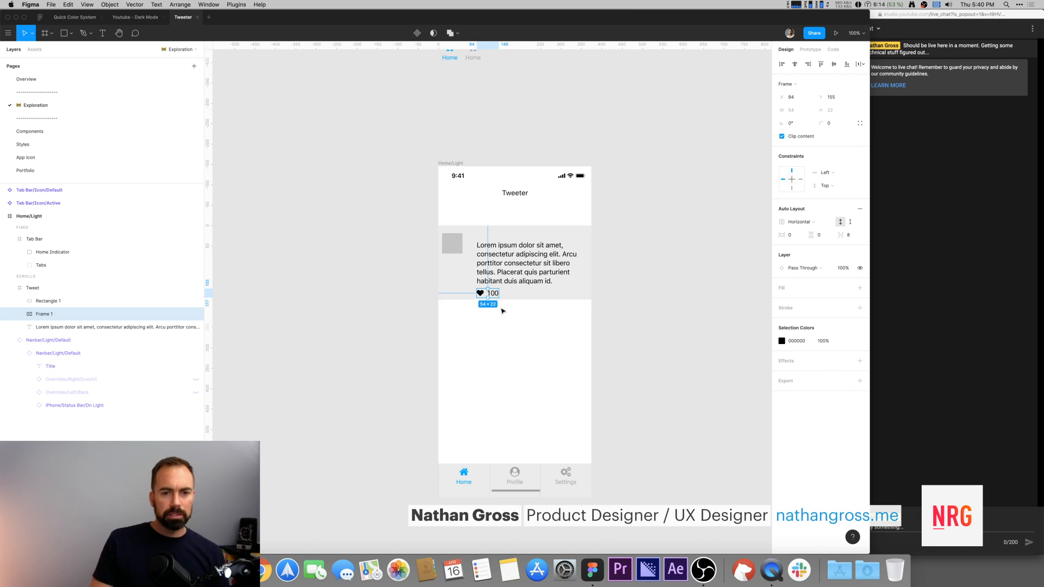
Step: Fill the heart icon with the Action/Light/Primary color style
double_click(480, 293)
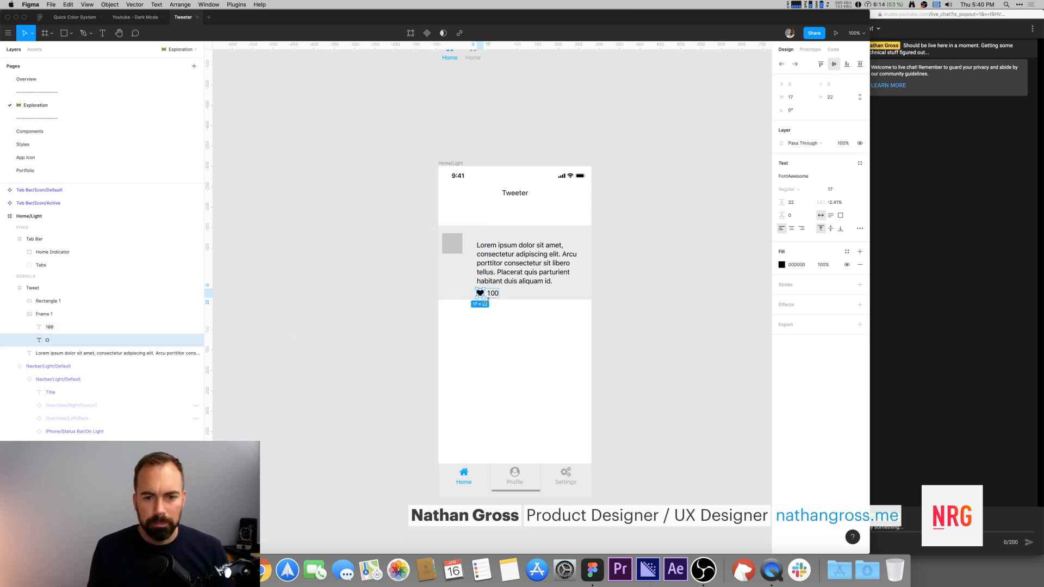
left_click(848, 252)
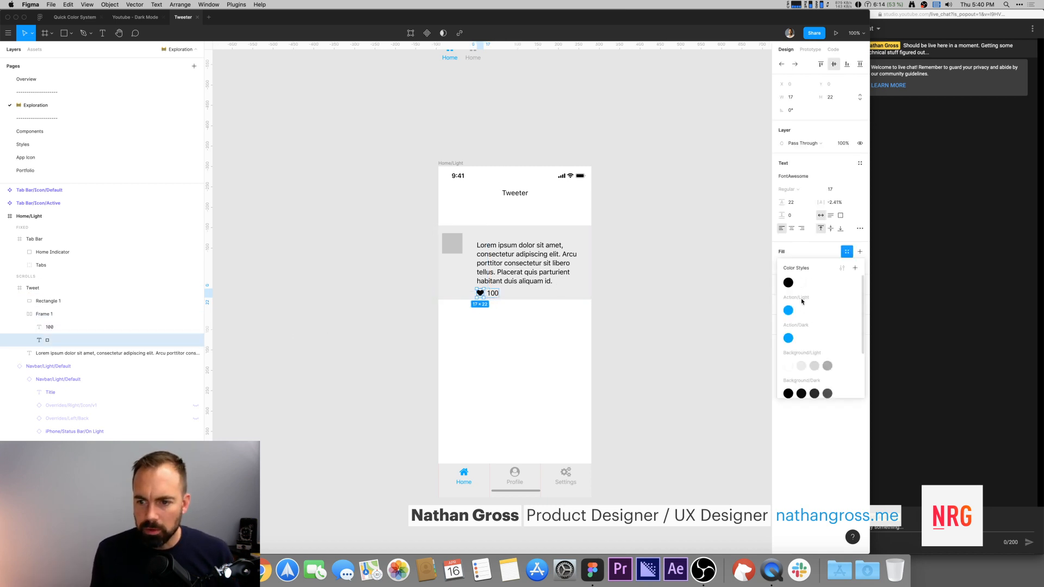
left_click(788, 310)
left_click(612, 280)
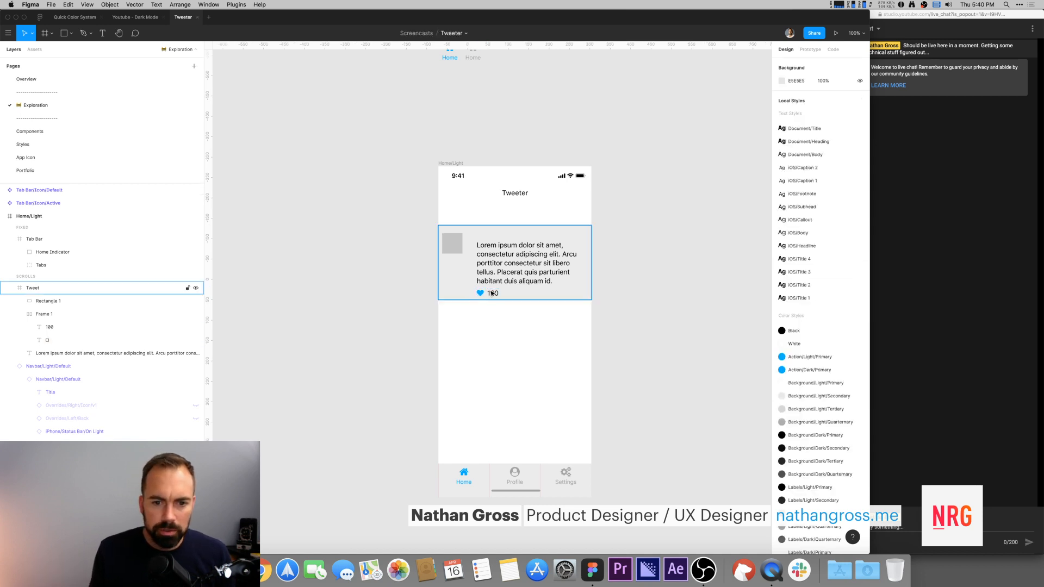
Step: Fill the heart's 100 count label with the Labels/Light/Tertiary color style
left_click(491, 295)
double_click(491, 294)
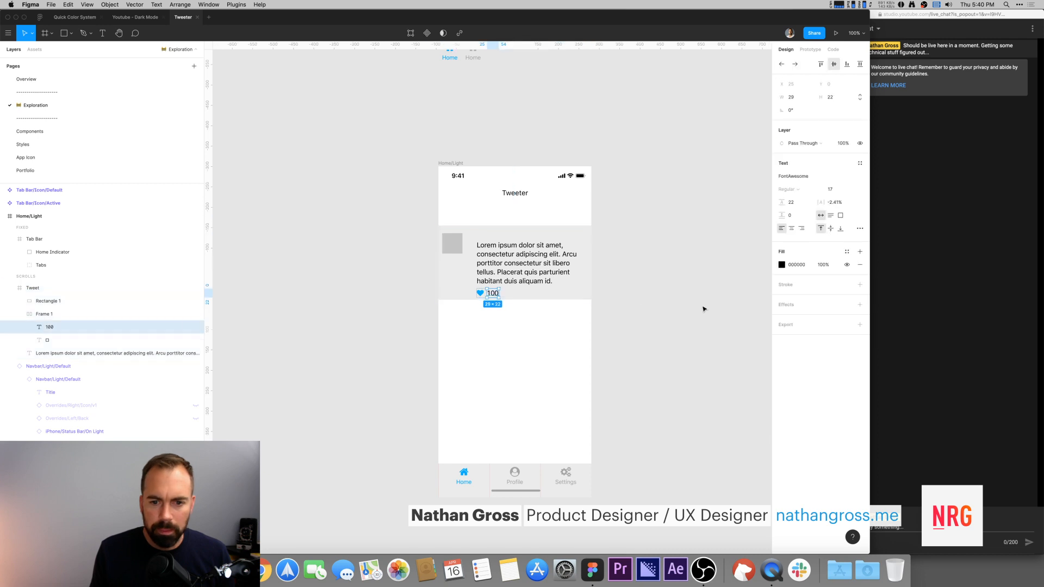
left_click(847, 251)
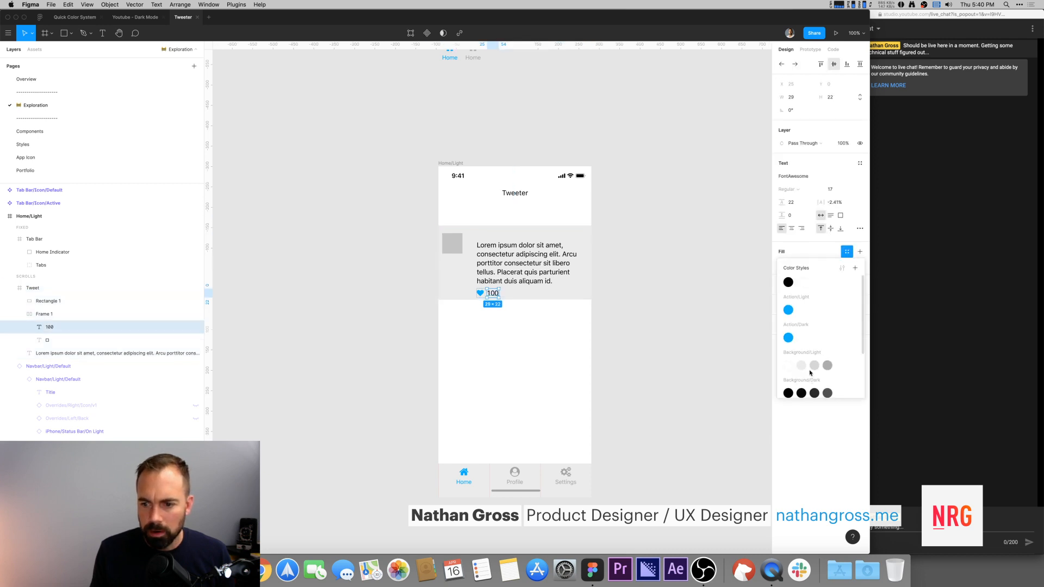
scroll(800, 363, "down", 2)
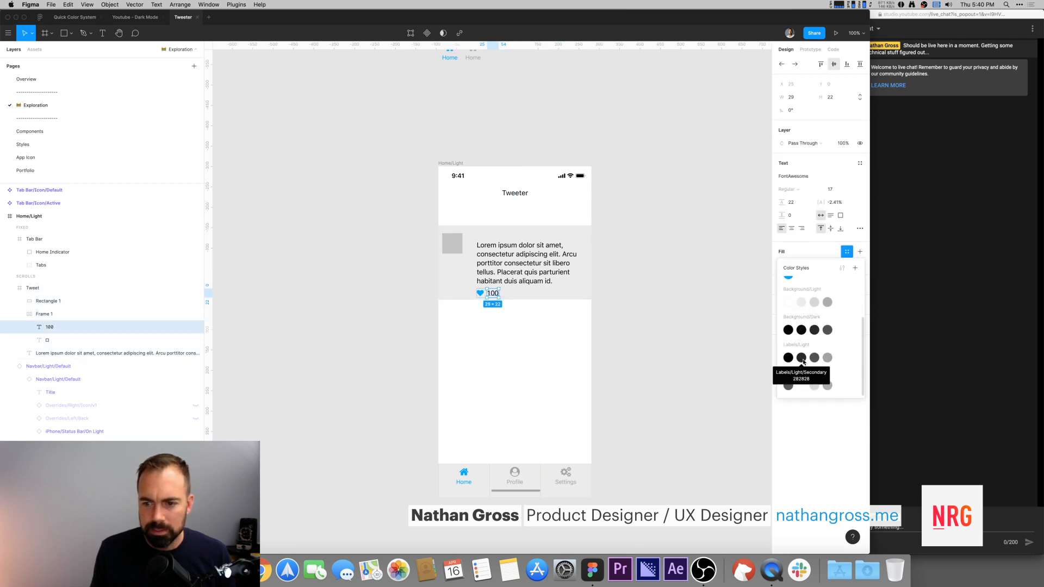
left_click(802, 358)
left_click(782, 252)
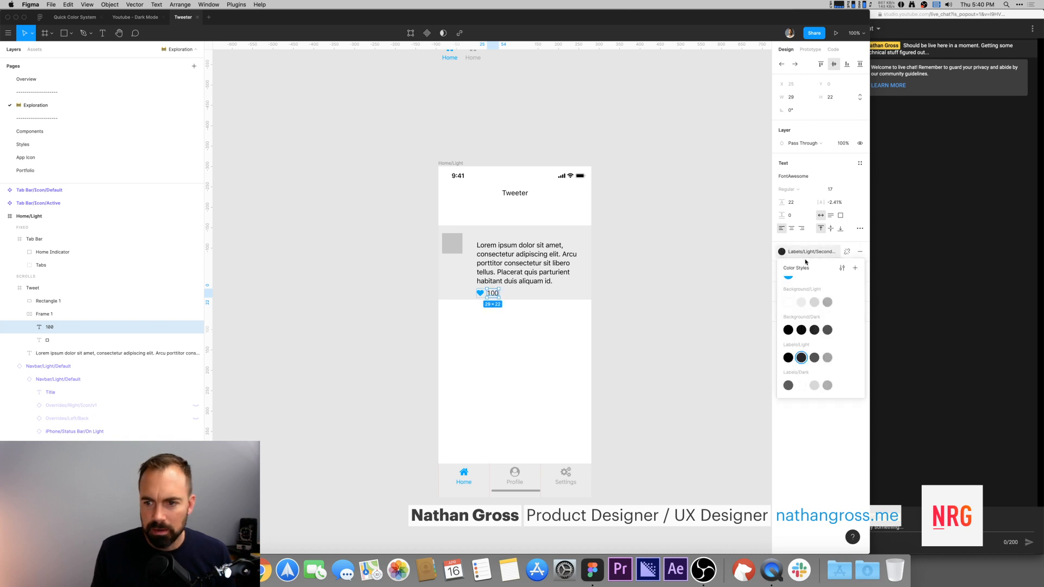
left_click(814, 357)
left_click(672, 319)
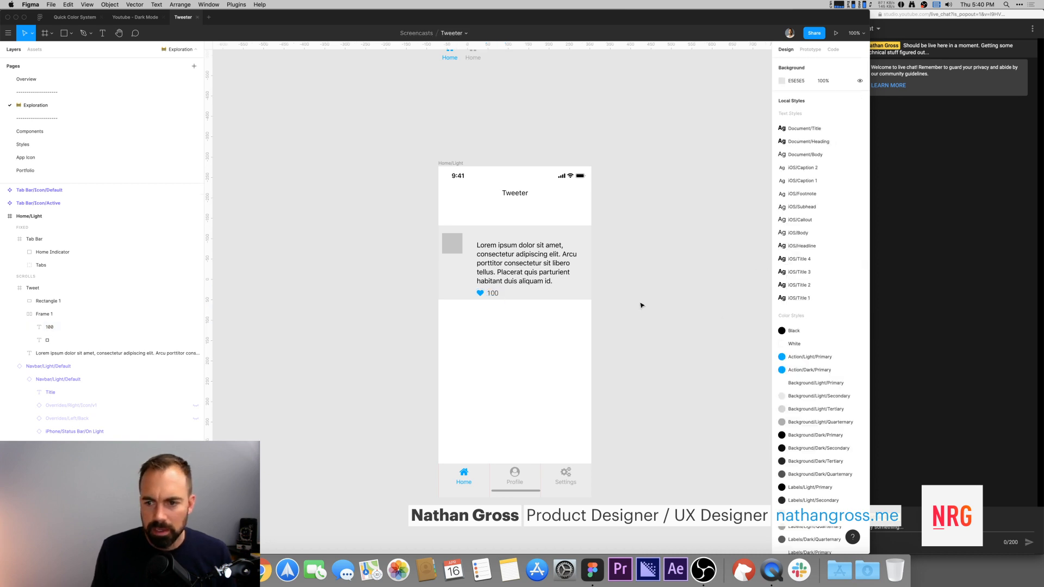
Step: Rename the auto layout frame holding the heart and count to Action
double_click(480, 293)
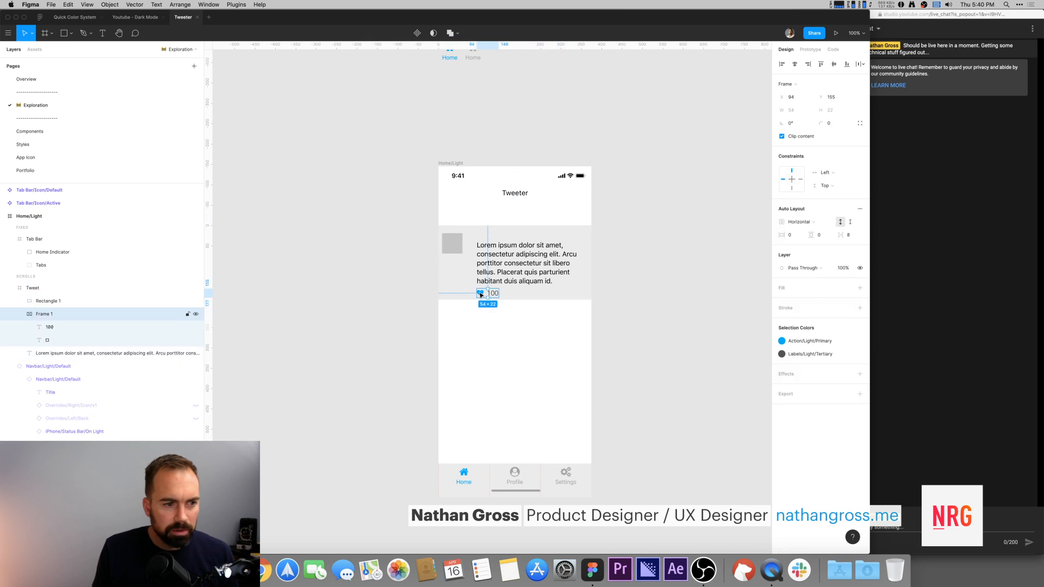
double_click(43, 314)
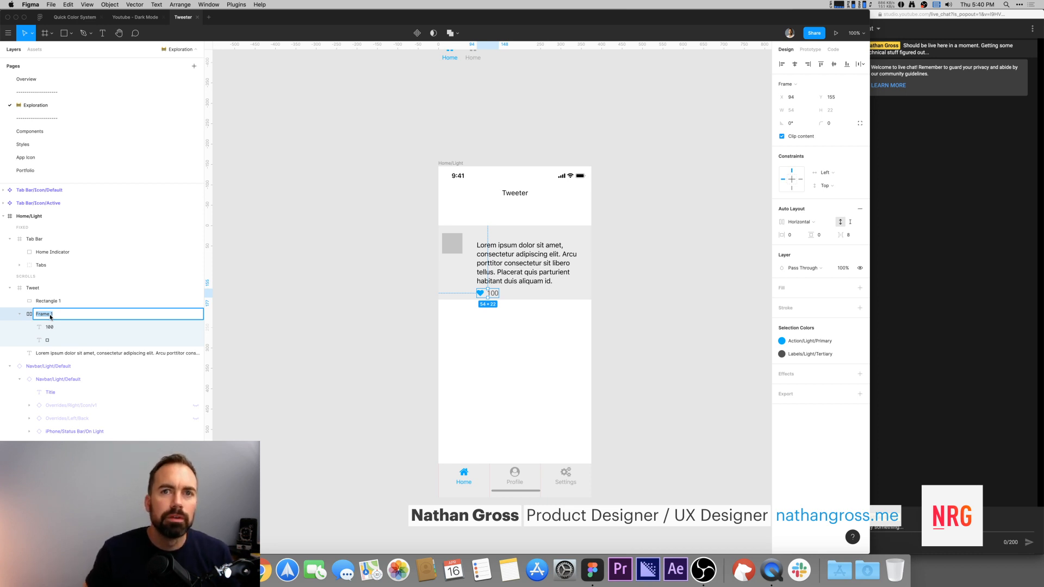
type("Action")
key("Return")
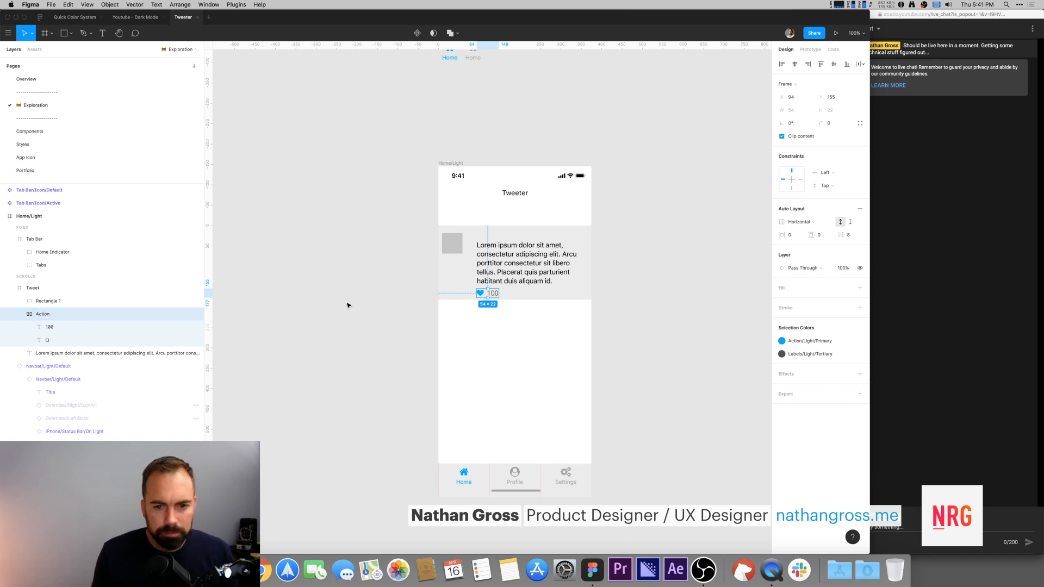
Step: Duplicate the Action frame and place the copy to the right of the original
left_click(488, 294)
left_click(488, 294)
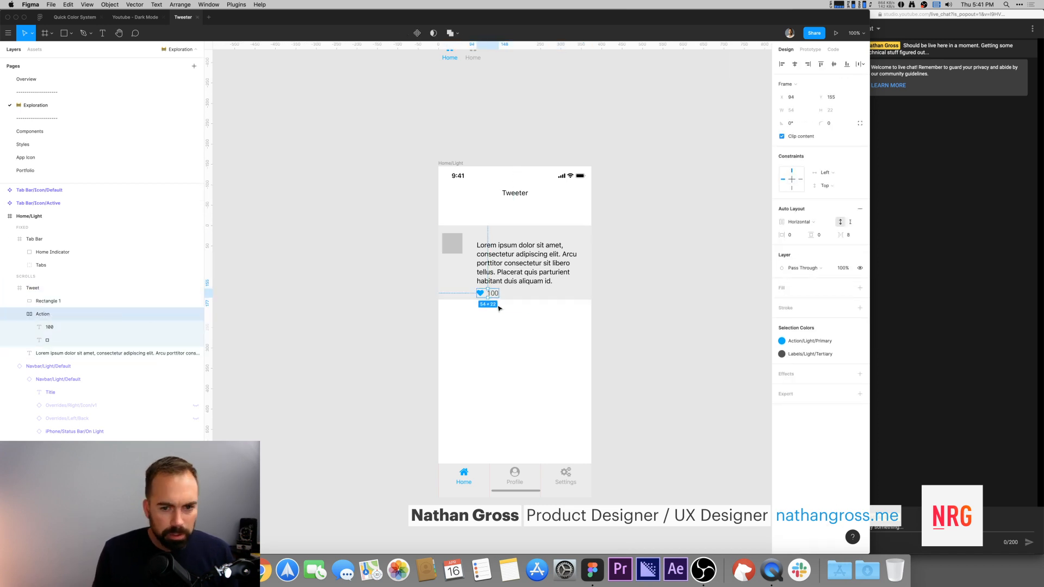
left_click_drag(494, 297, 525, 297)
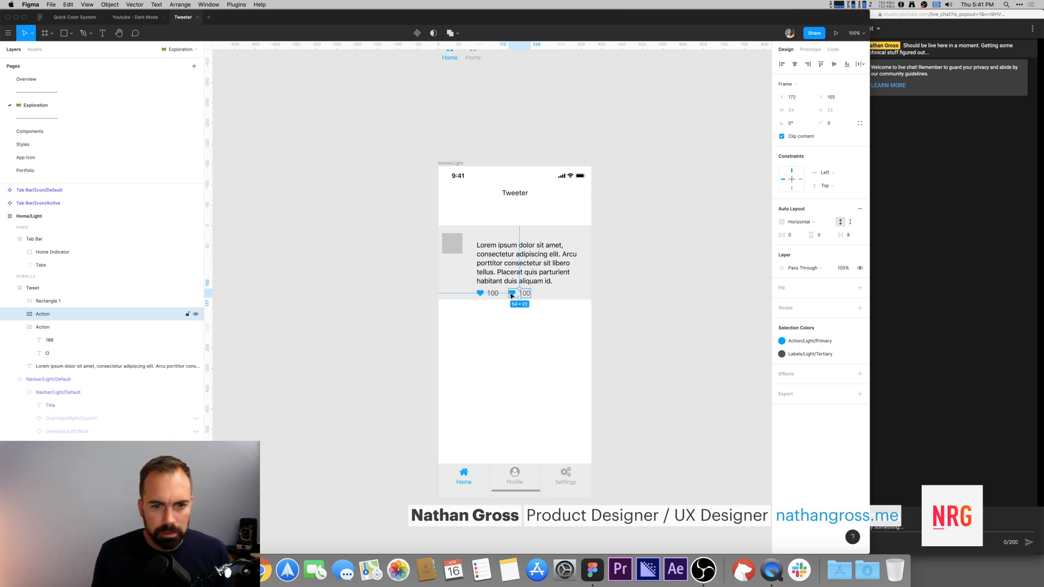
Step: Check the action row of the reference Tweet design in the other file
key("ctrl+shift+Tab")
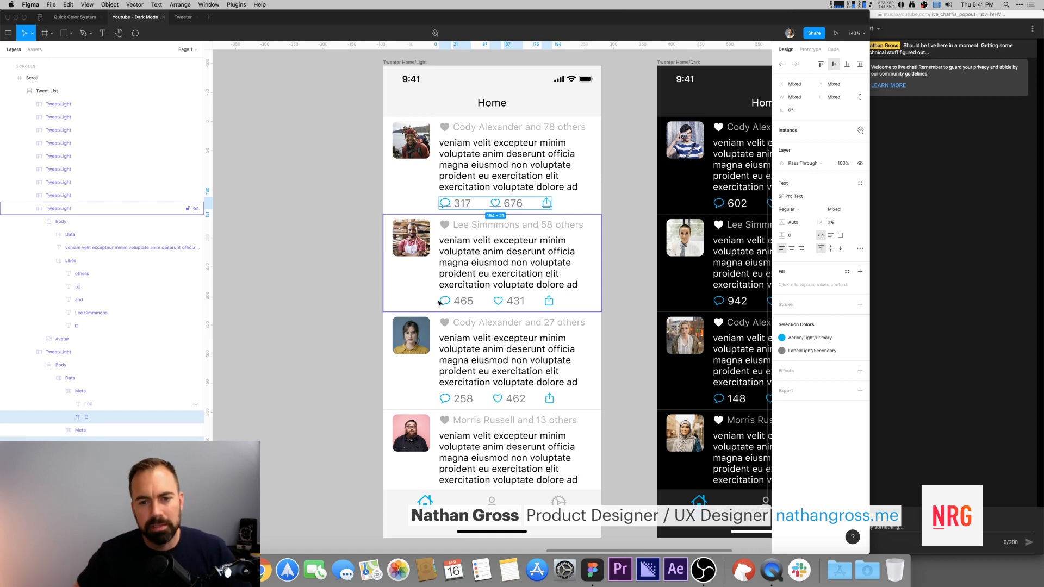
key("ctrl+Tab")
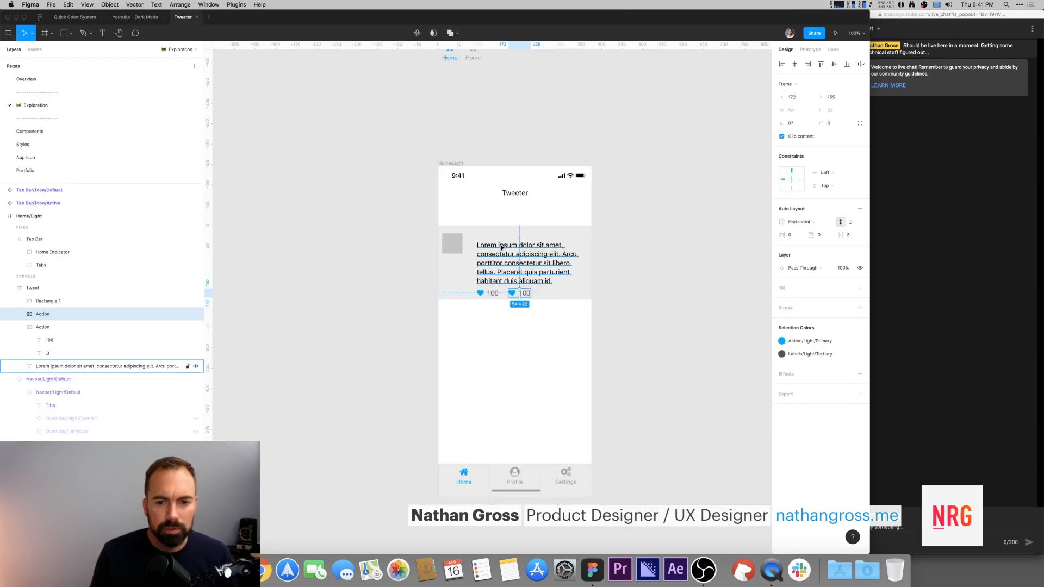
left_click(129, 20)
left_click(182, 17)
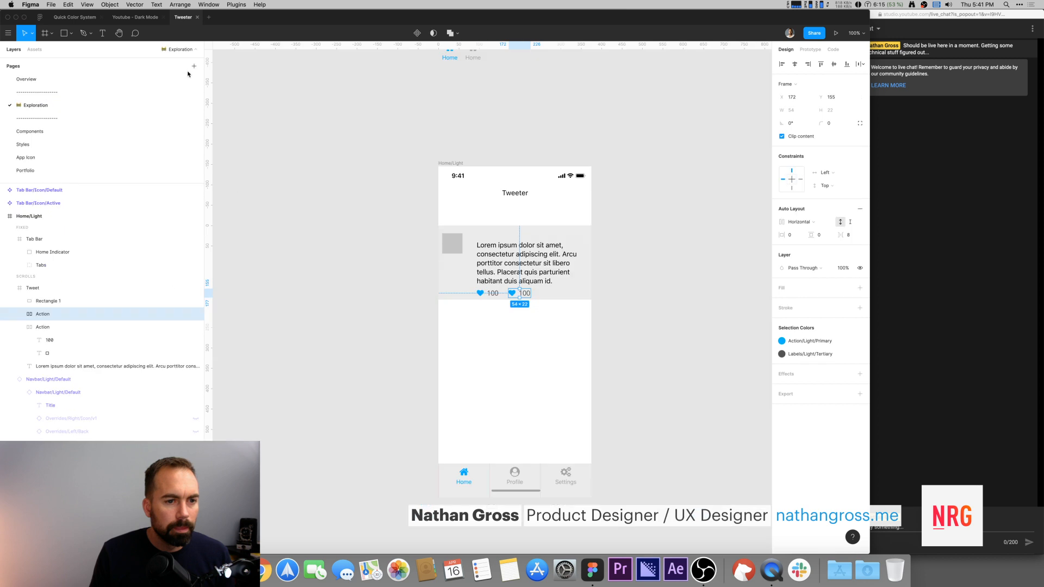
Step: Search Font Awesome for share and copy the solid share icon's glyph
key("super+Tab")
left_click(150, 54)
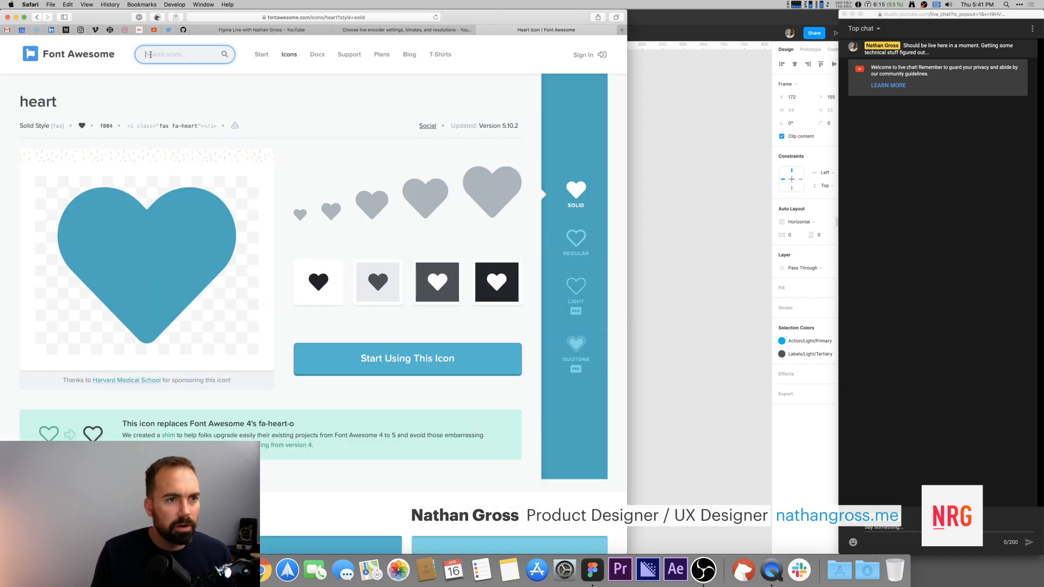
type("share")
key("Return")
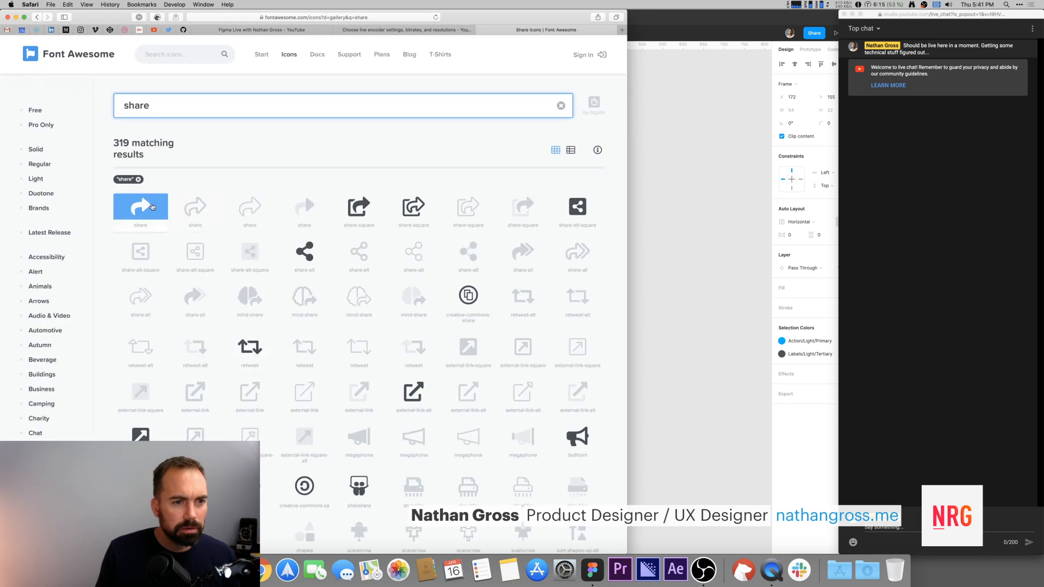
left_click(152, 210)
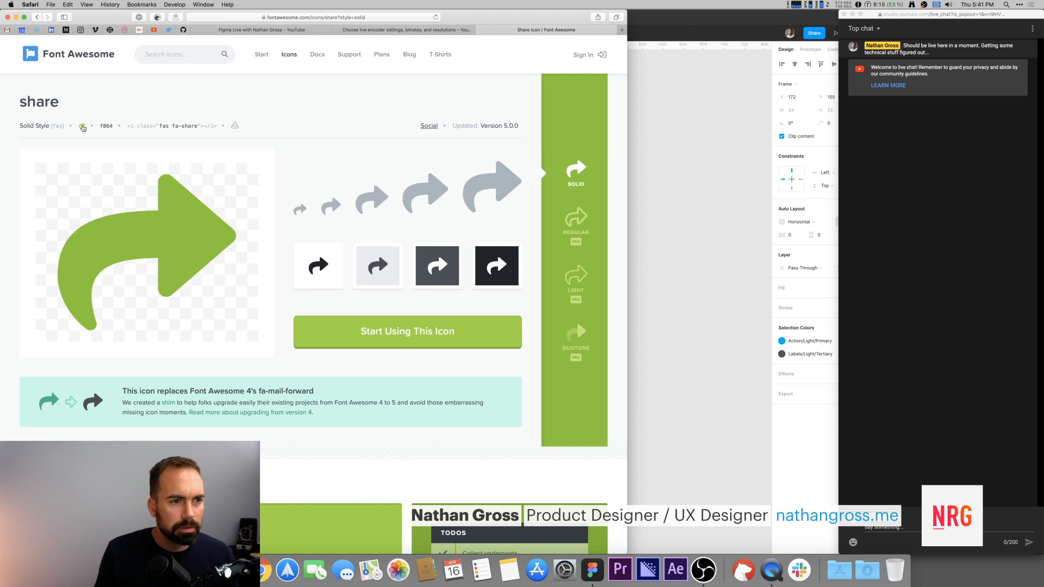
left_click(686, 217)
Step: Create a third Action to the right with the share glyph as its icon and its count label deleted
left_click_drag(513, 294, 563, 294, "alt")
double_click(555, 293)
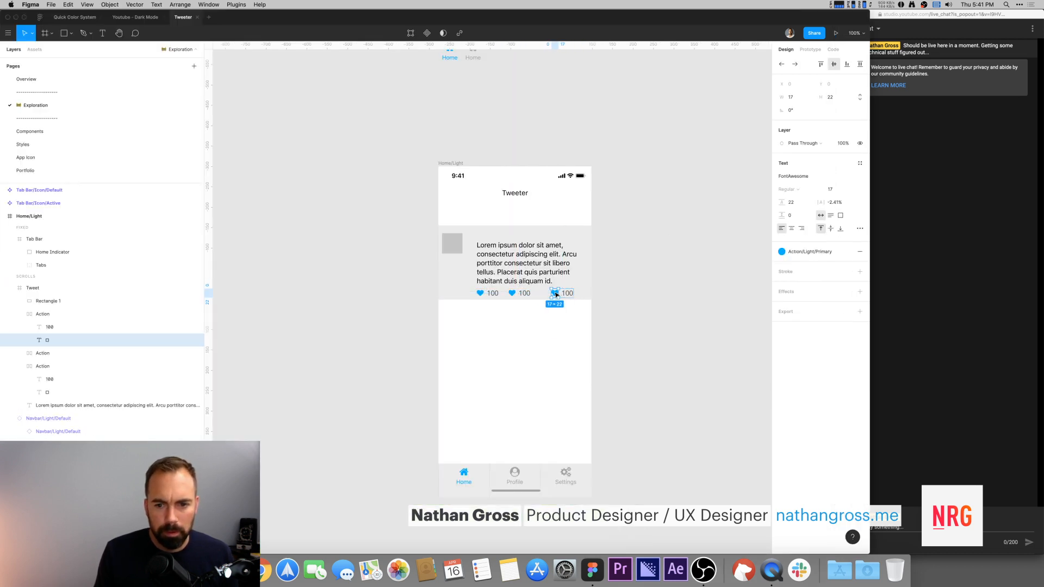
key("super+v")
left_click(568, 295)
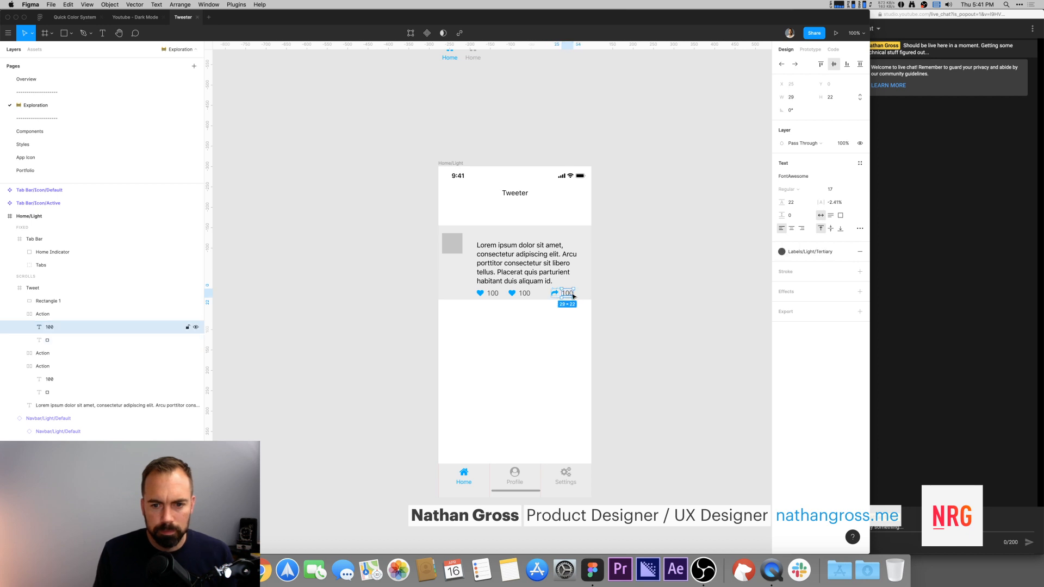
key("Delete")
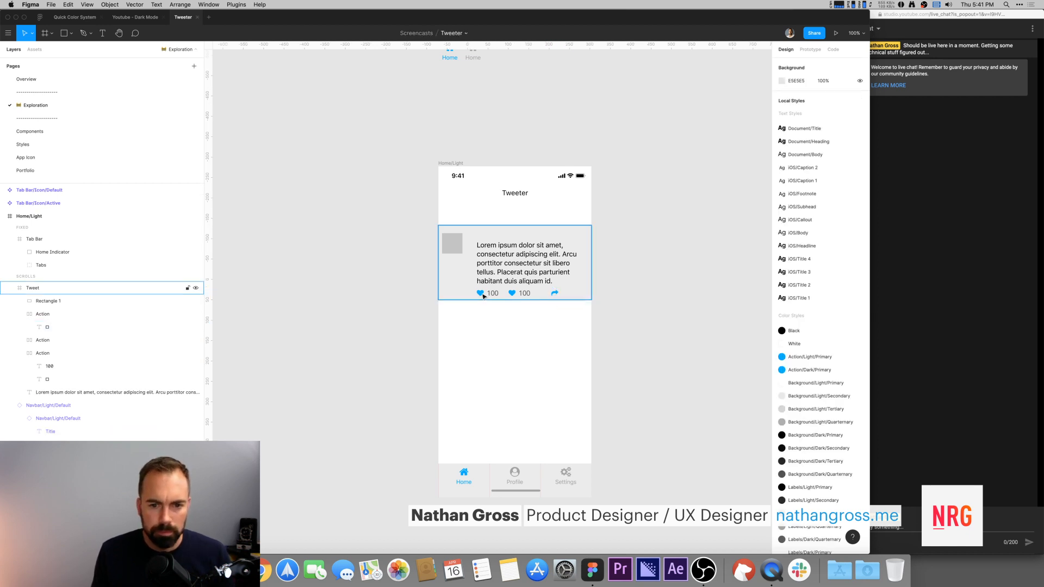
Step: Search Font Awesome for comment and open the solid comment icon
left_click(481, 296)
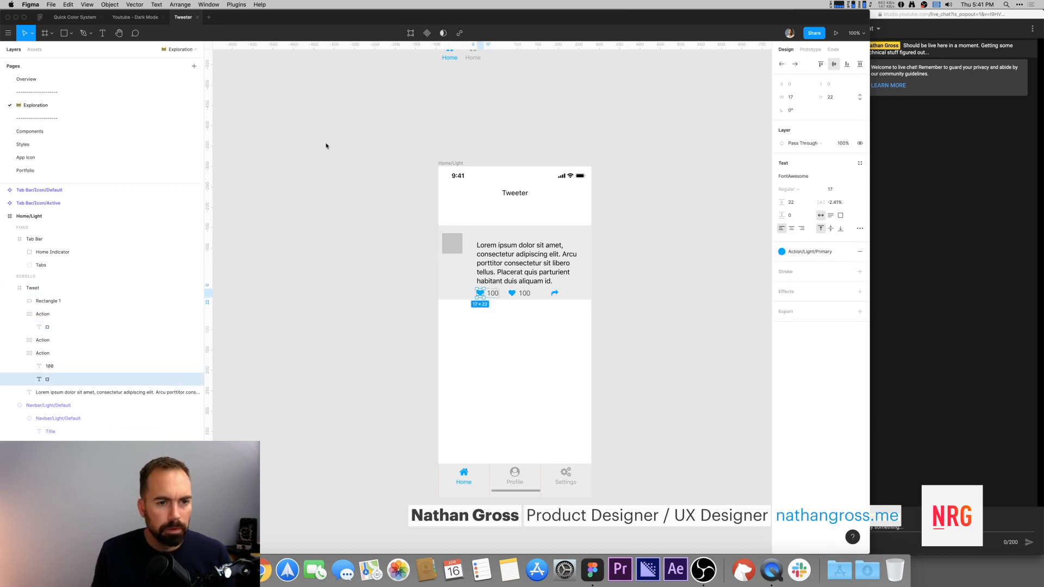
key("super+Tab")
left_click(180, 54)
type("comment")
key("Return")
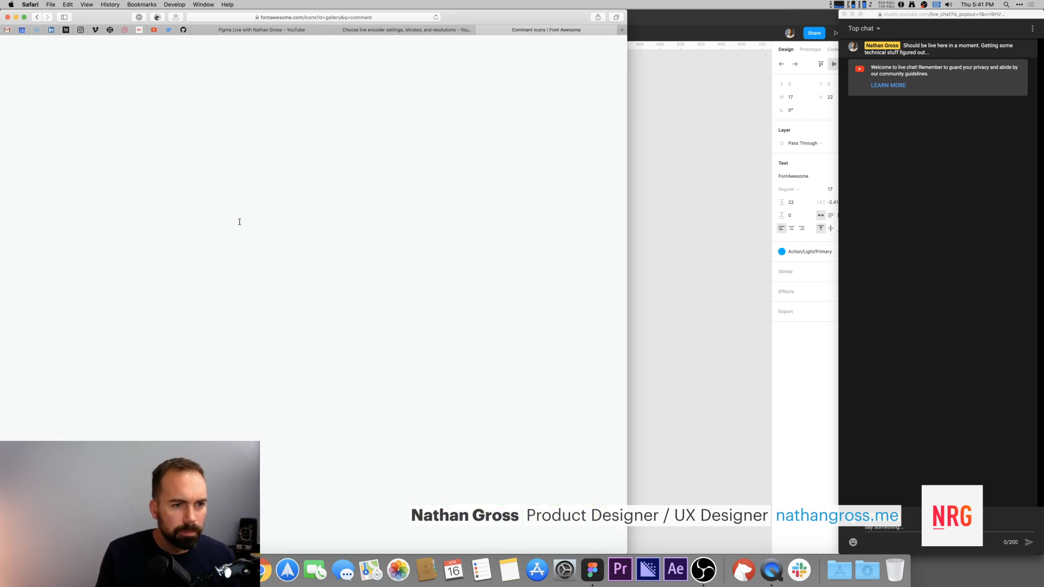
left_click(361, 210)
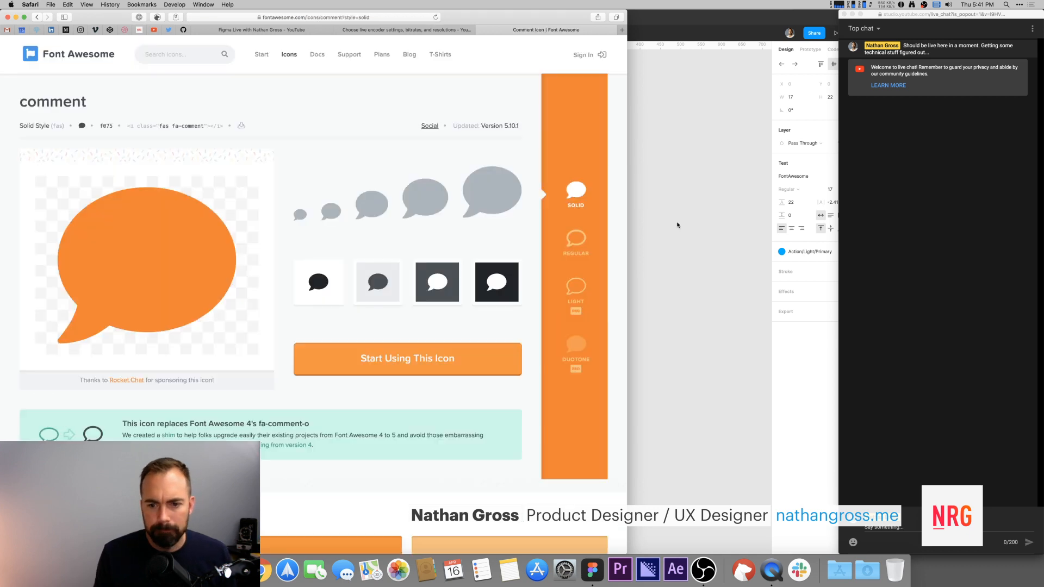
left_click(677, 225)
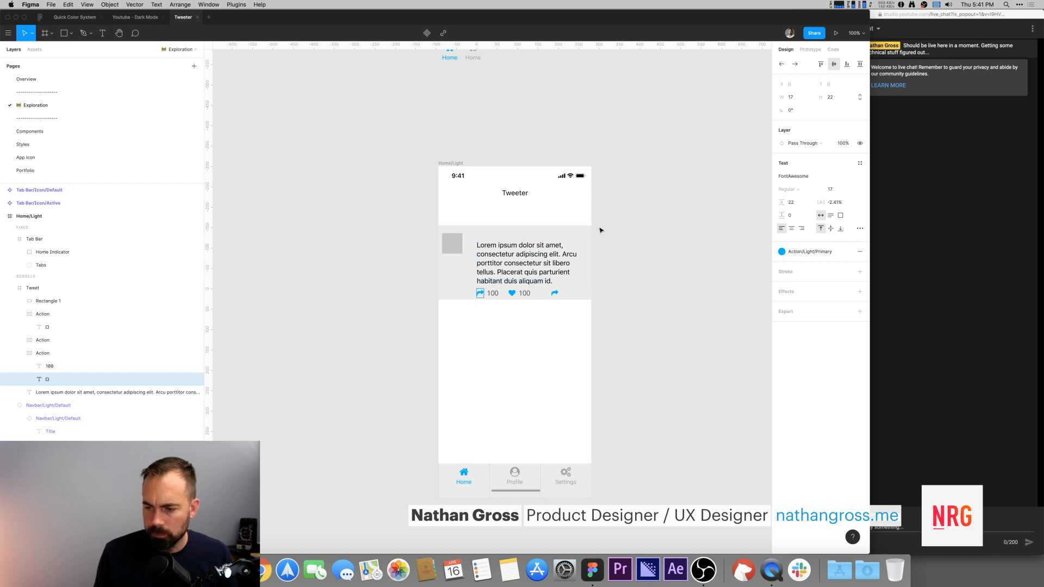
Step: Copy the comment glyph and paste it into the first Action's icon, replacing the heart
key("super+Tab")
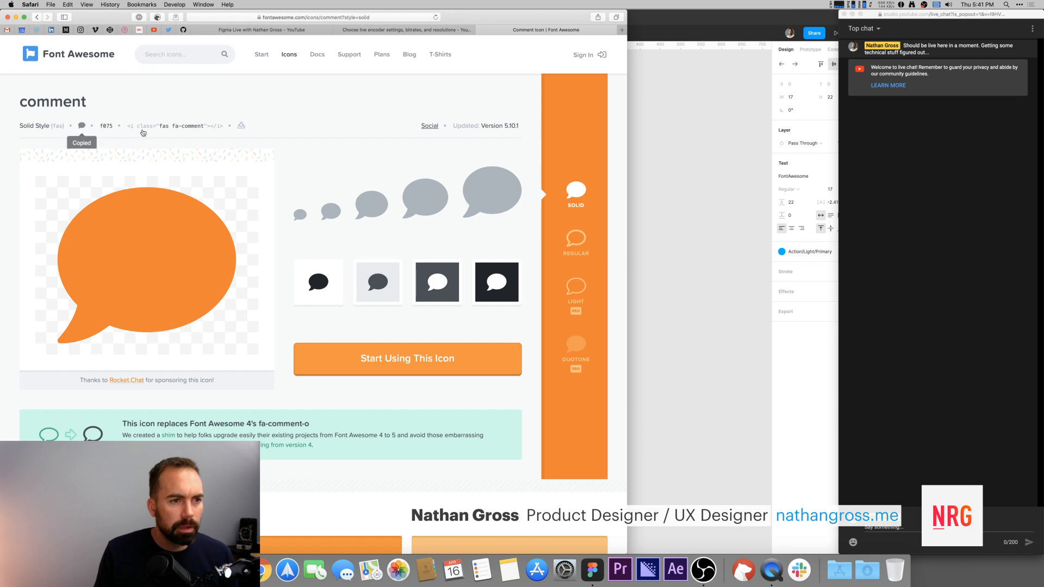
left_click(81, 126)
left_click(739, 198)
double_click(480, 294)
key("super+v")
left_click(687, 241)
left_click(618, 293)
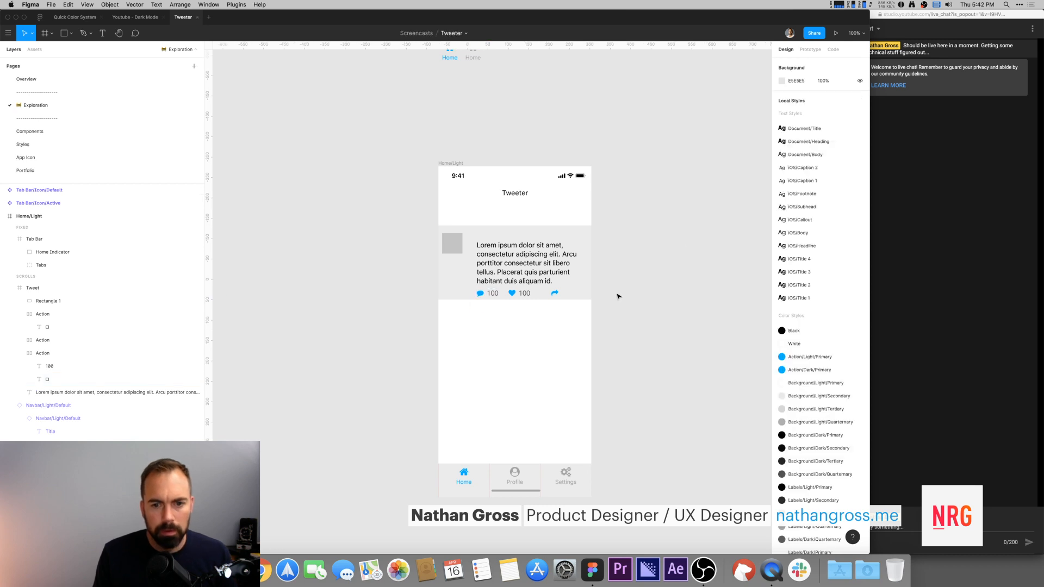
Step: Search Font Awesome for like and copy the regular-style heart glyph
key("super+Tab")
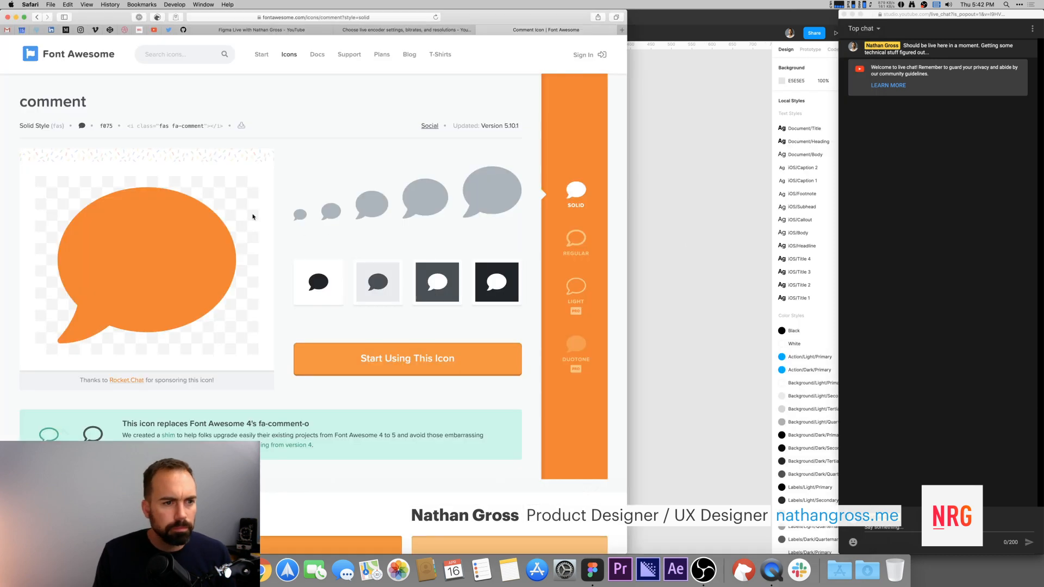
left_click(190, 55)
type("like")
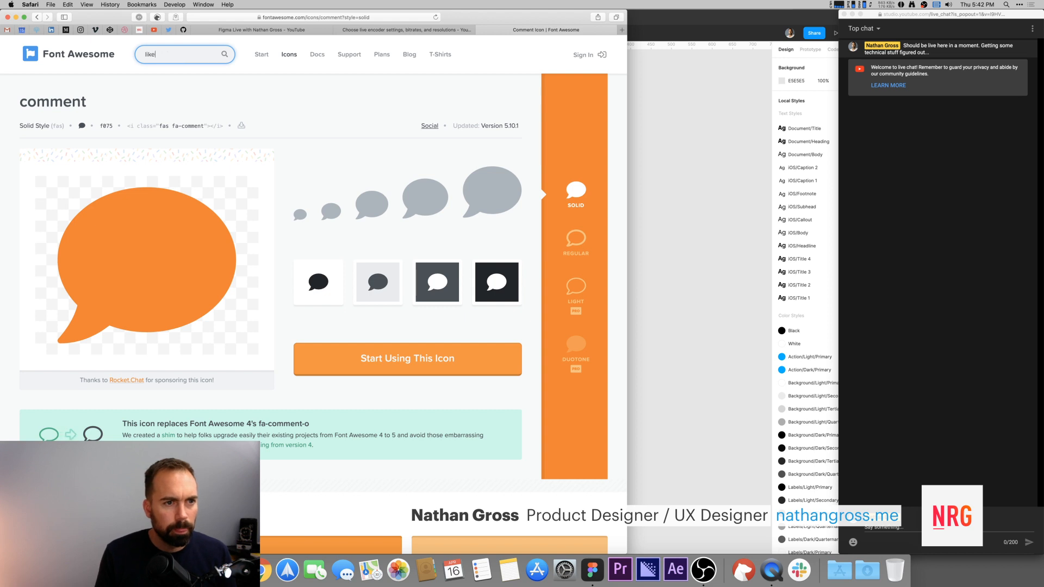
key("Return")
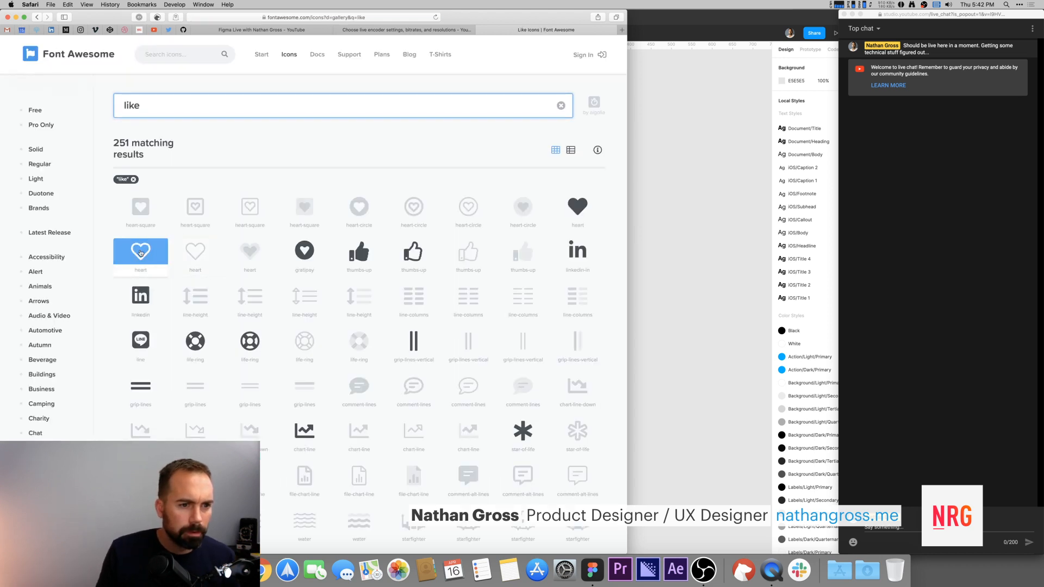
left_click(141, 252)
left_click(690, 210)
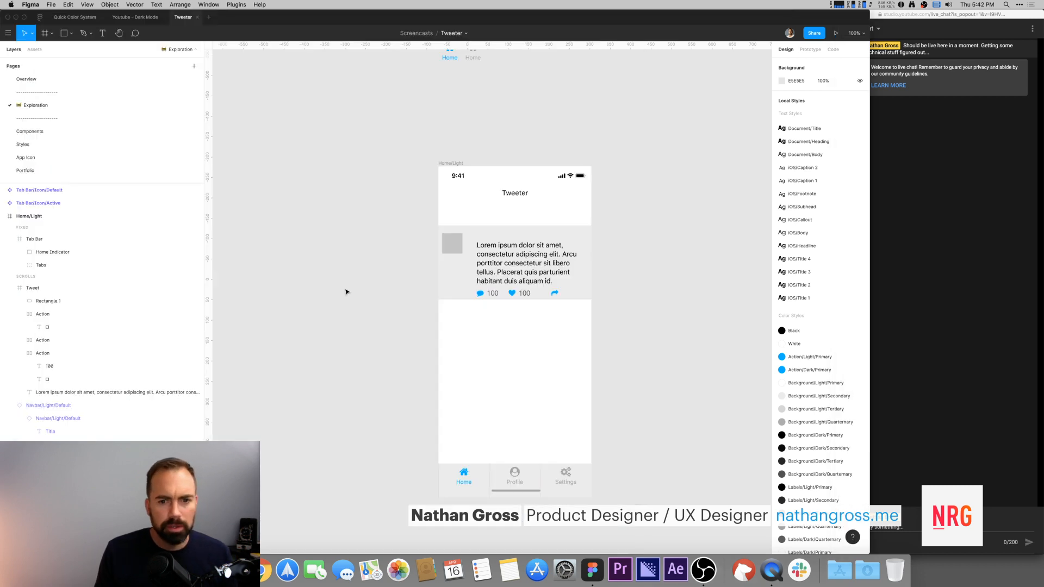
key("super+Tab")
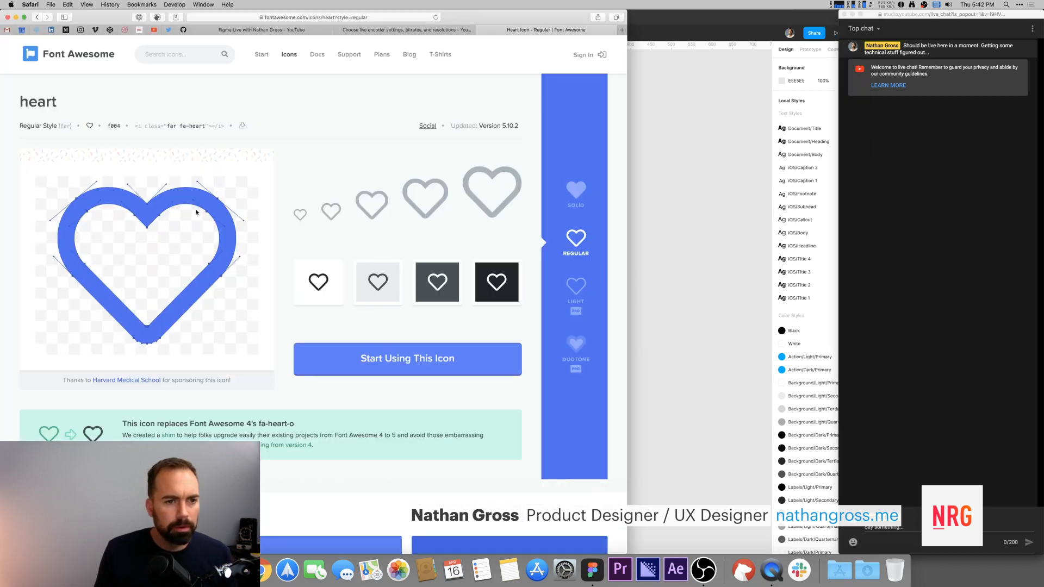
left_click(90, 126)
left_click(738, 194)
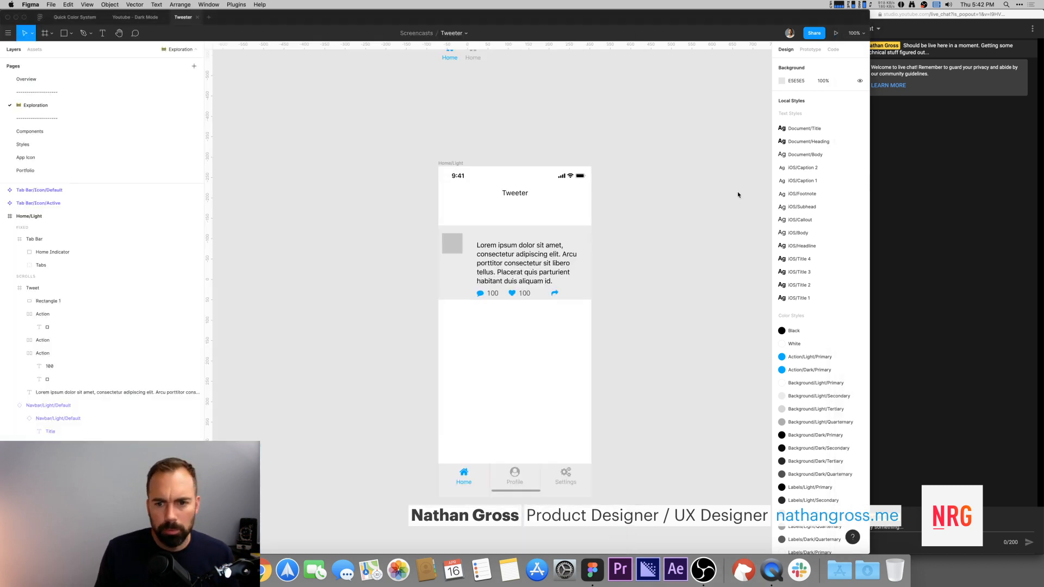
left_click(512, 294, "super")
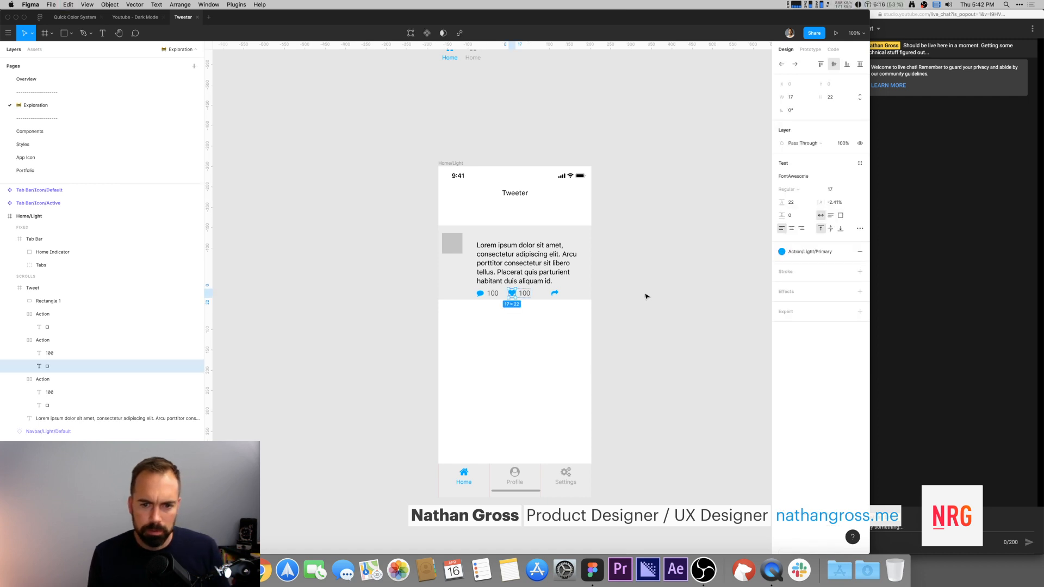
left_click(716, 270)
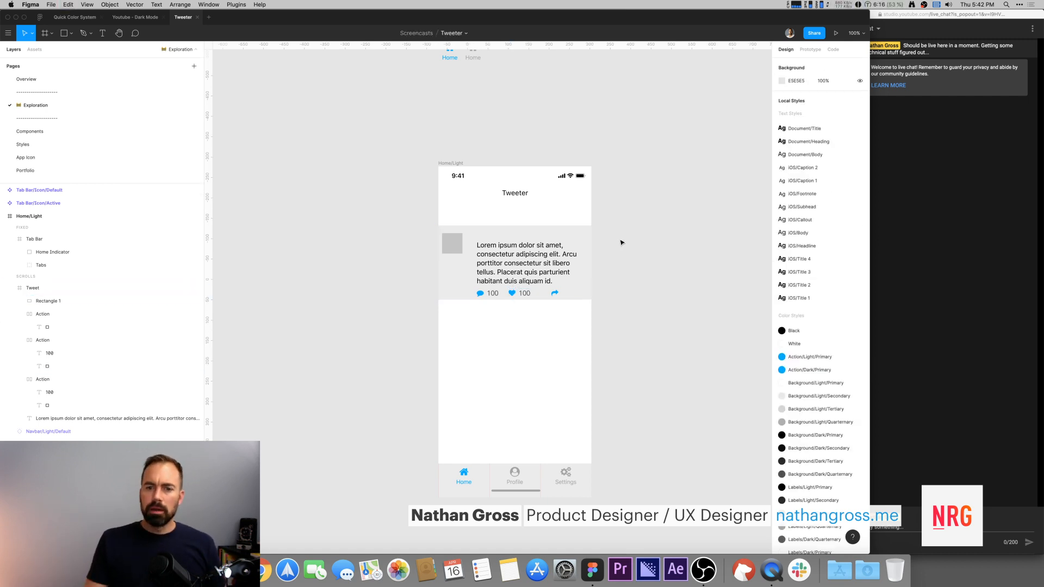
Step: Inspect the like icon in the reference Tweet design's action row
left_click(135, 17)
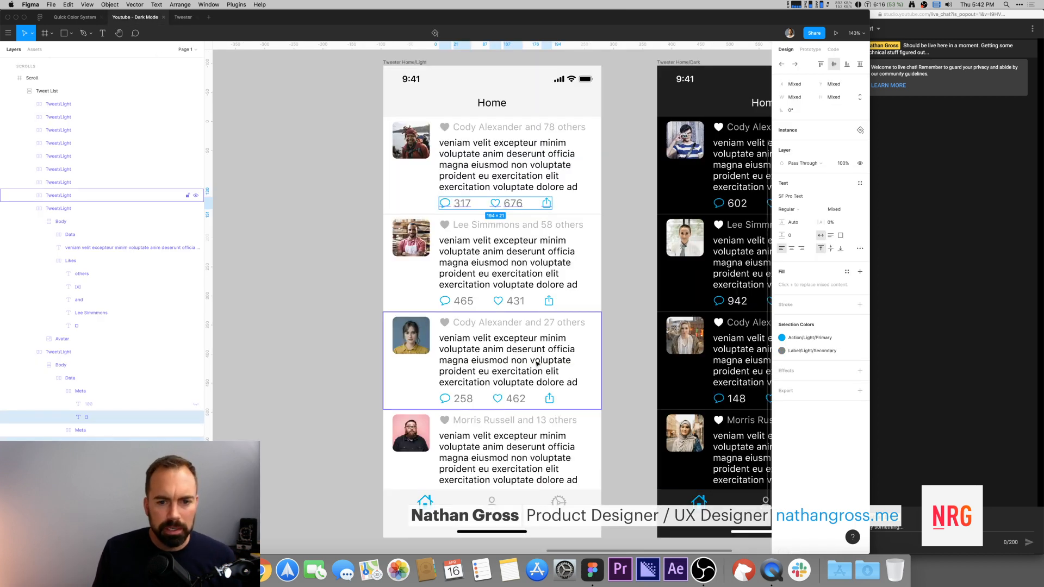
left_click(502, 303, "super")
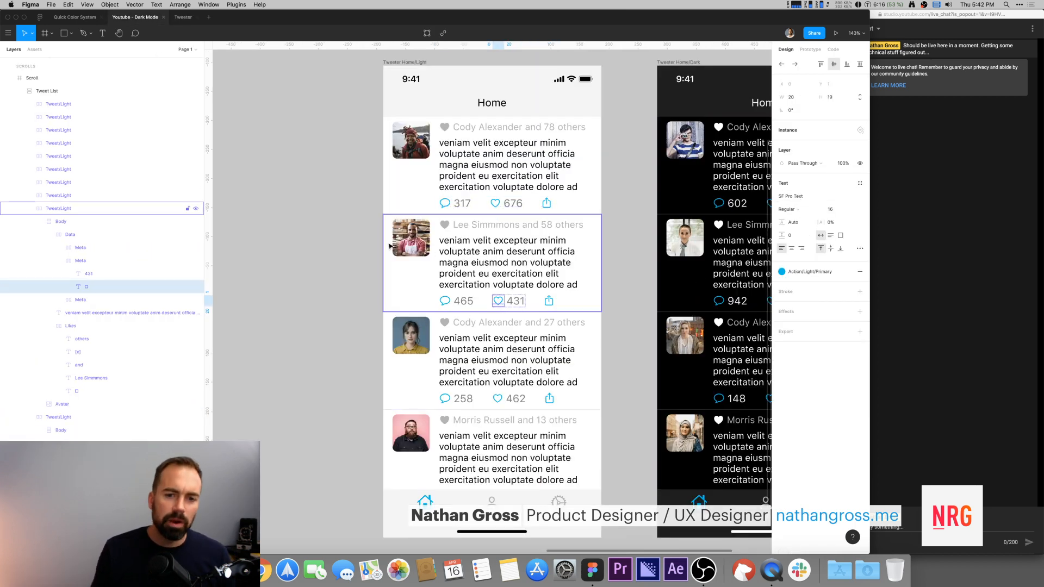
left_click(263, 122)
left_click(183, 17)
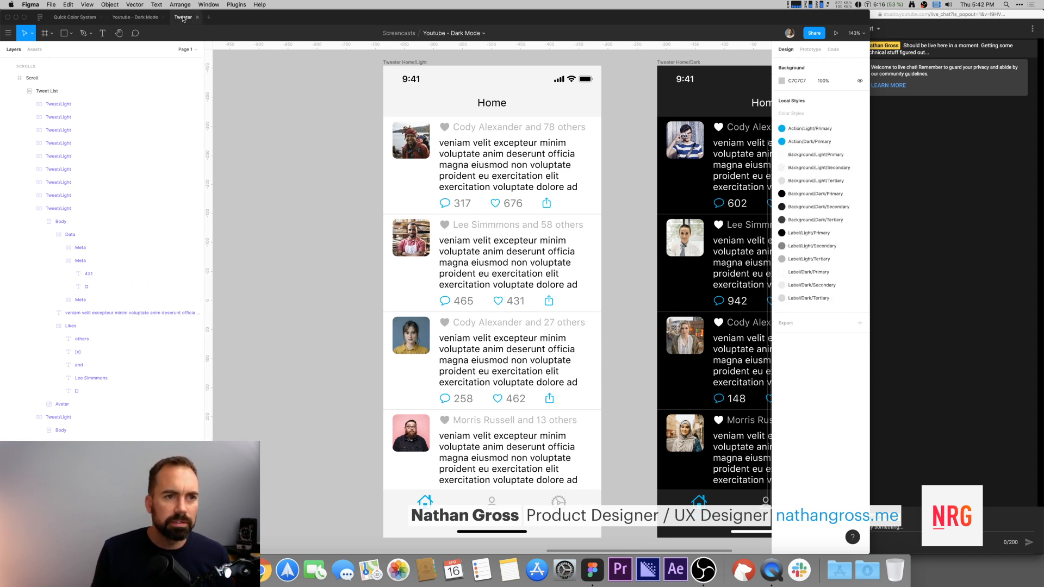
Step: Launch an app from Spotlight by searching for sf
key("super+space")
type("sf")
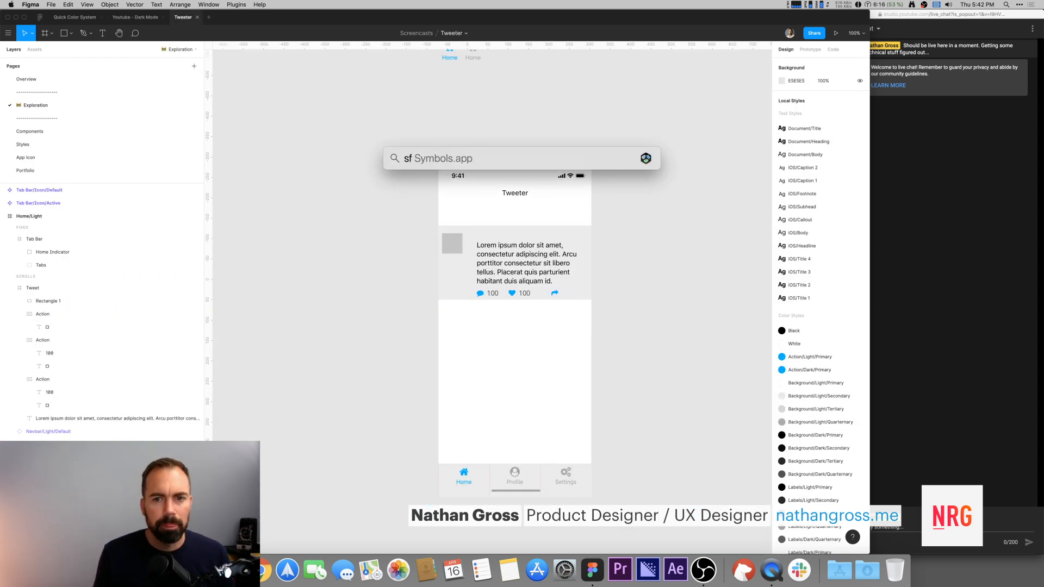
key("Return")
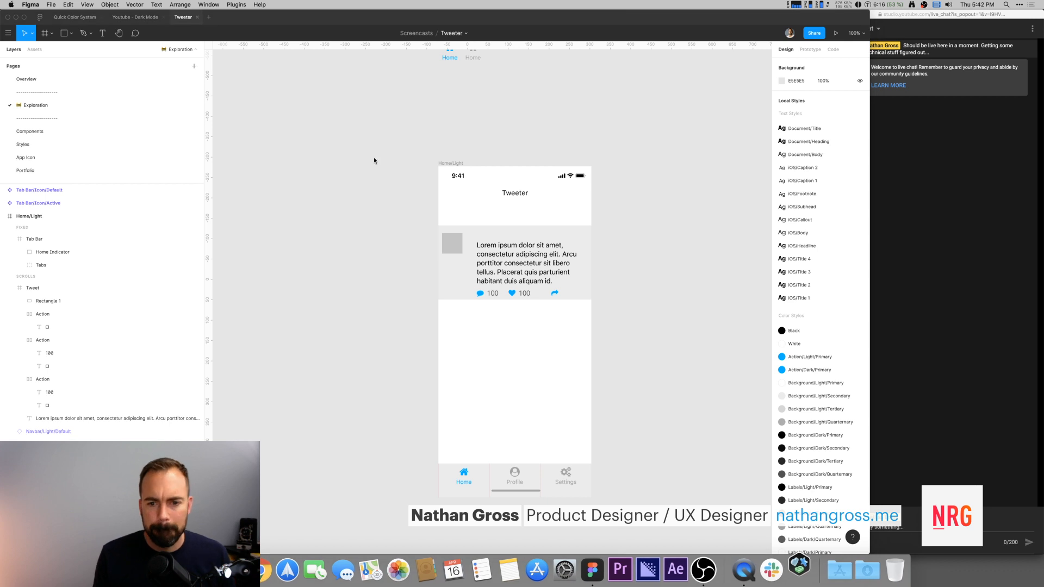
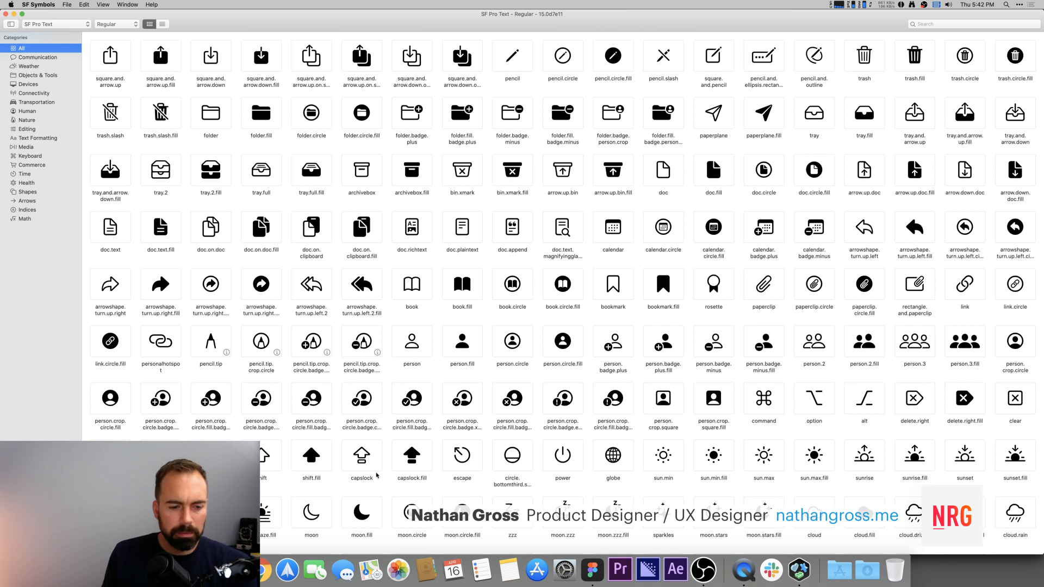
Step: Search SF Symbols for heart and copy the heart symbol
left_click(973, 26)
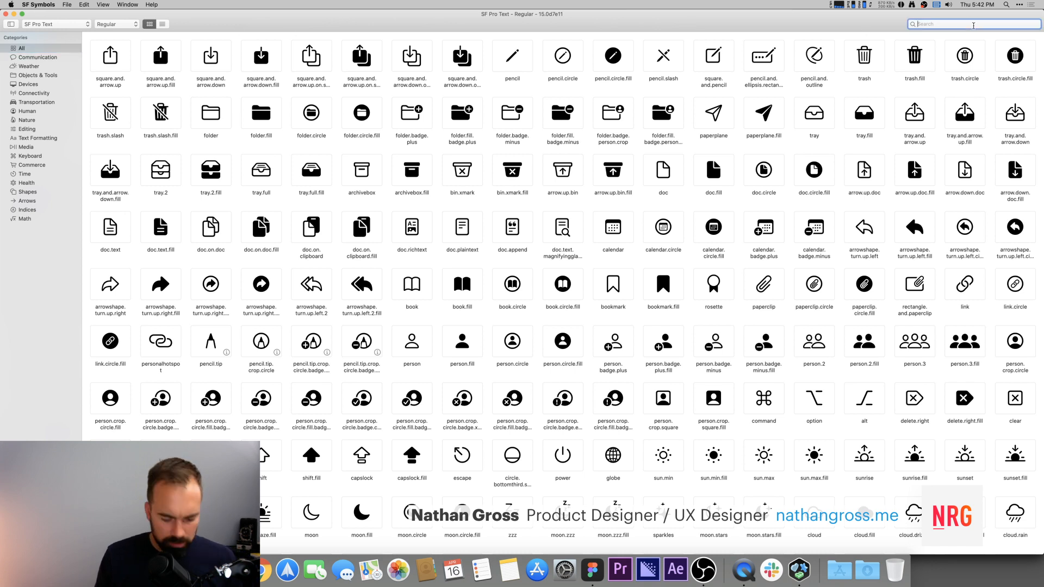
type("heart")
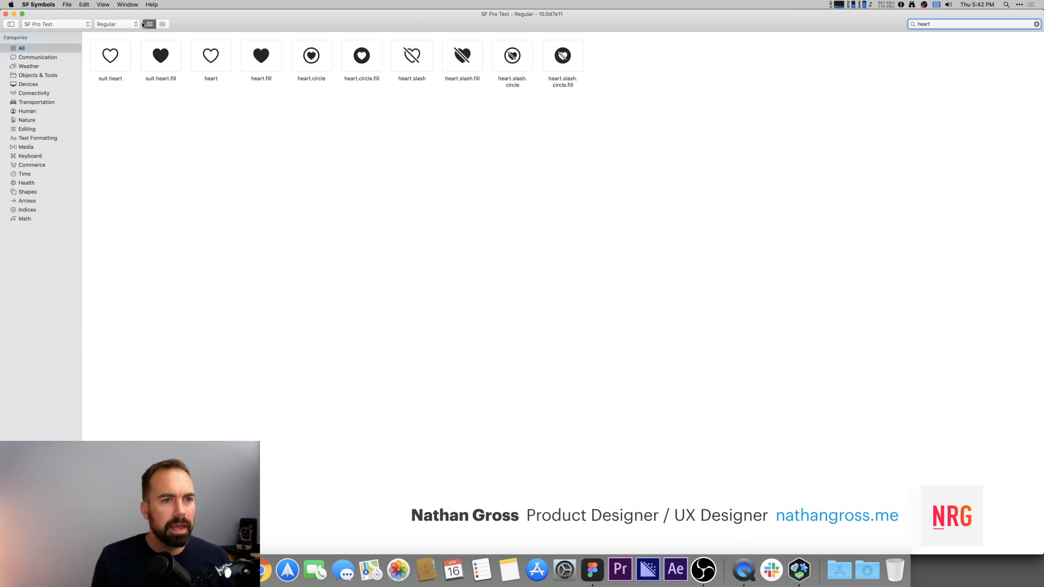
left_click(211, 56)
key("super+c")
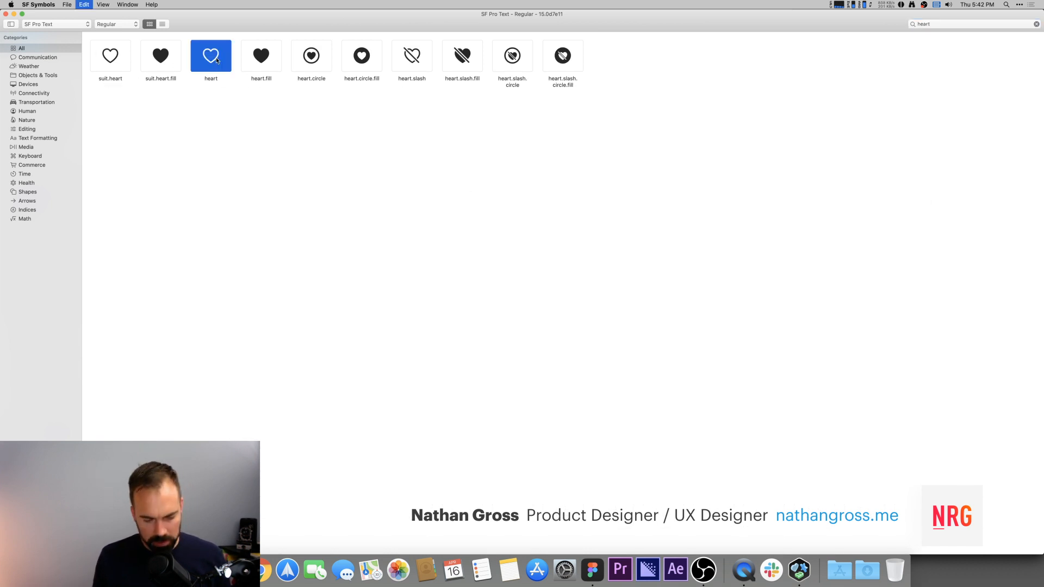
Step: Paste the SF heart symbol into the like Action's icon, replacing the old glyph
key("super+Tab")
left_click(512, 294, "super")
double_click(513, 294)
key("super+v")
key("Escape")
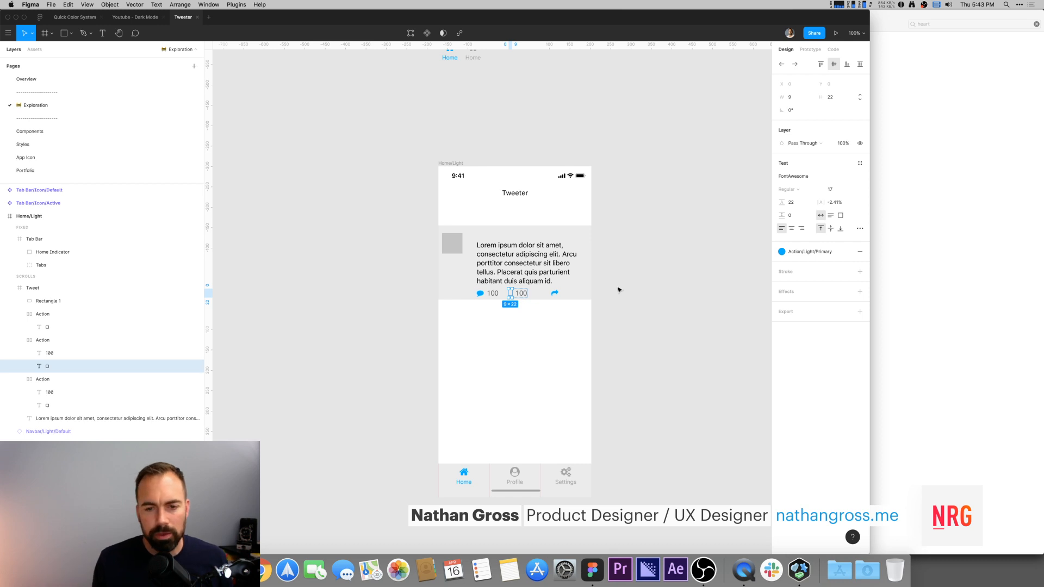
Step: Select all texts and icons in the action row and apply the iOS Body text style
left_click(554, 296)
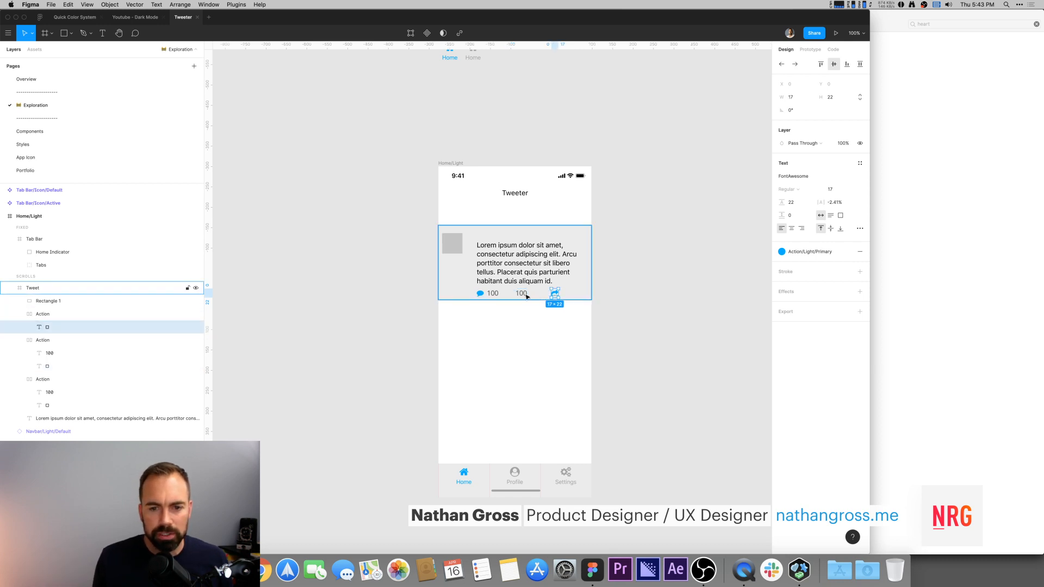
left_click(20, 315)
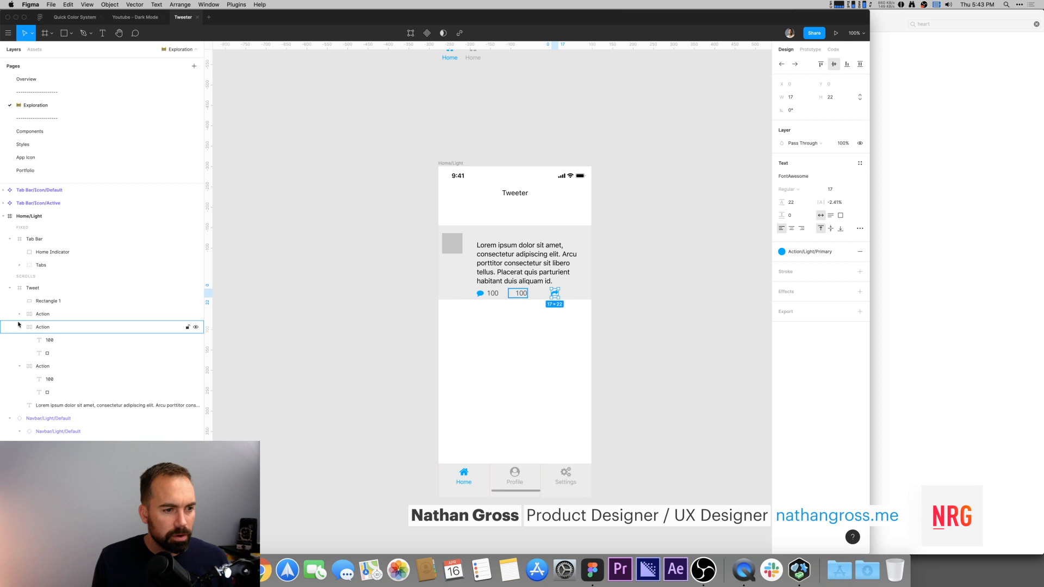
left_click(20, 316)
left_click_drag(426, 296, 571, 291)
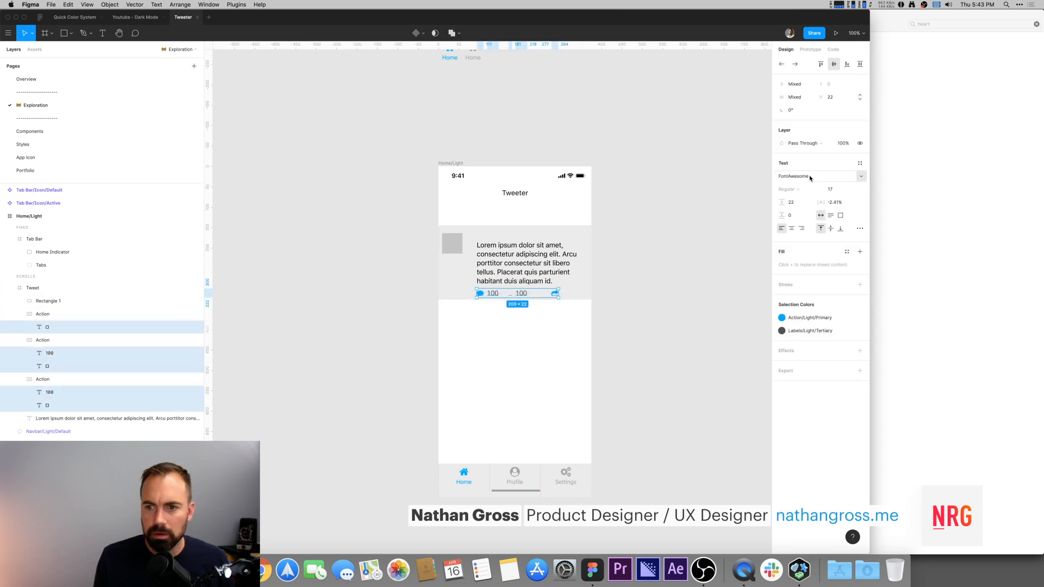
left_click(859, 163)
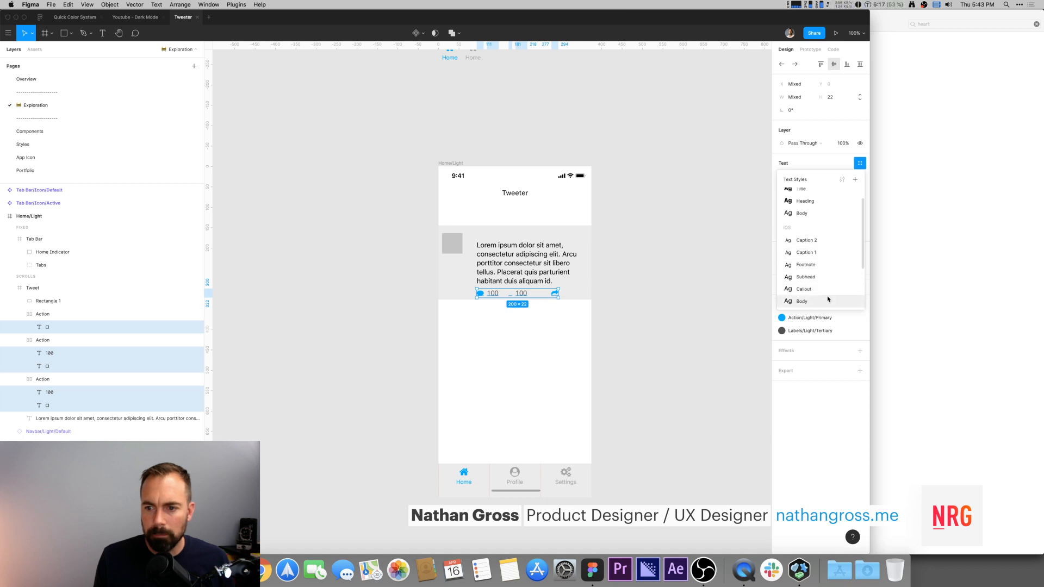
left_click(828, 301)
left_click(664, 268)
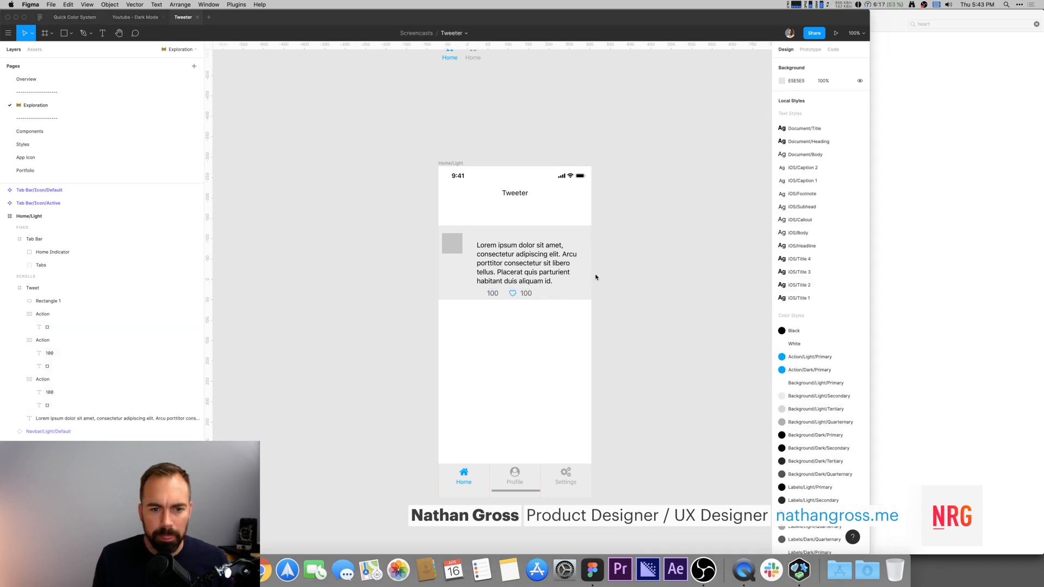
Step: Search SF Symbols for share and put the square.and.arrow.up symbol into the share Action's icon
key("super+Tab")
left_click(943, 24)
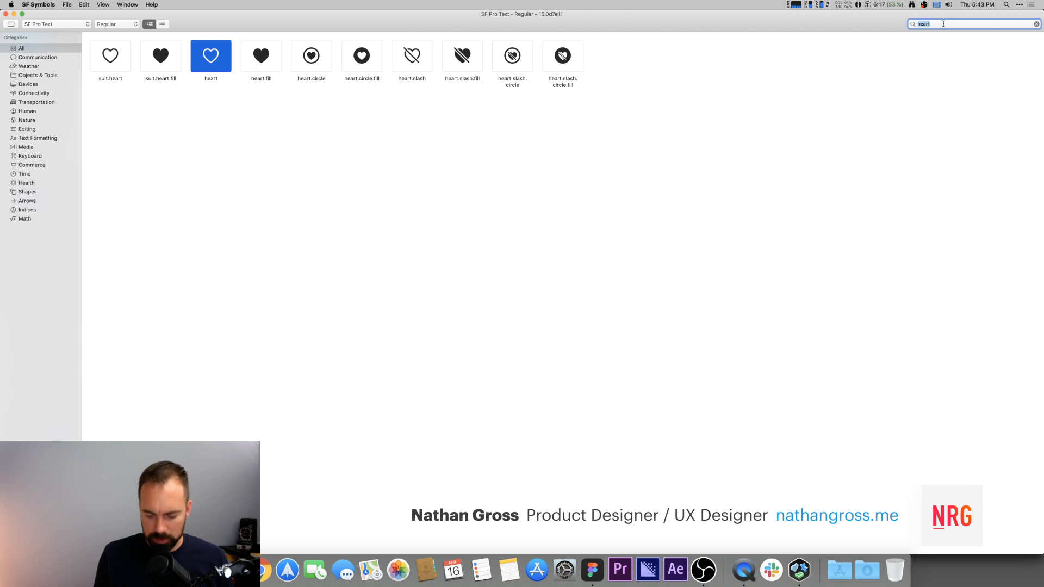
type("share")
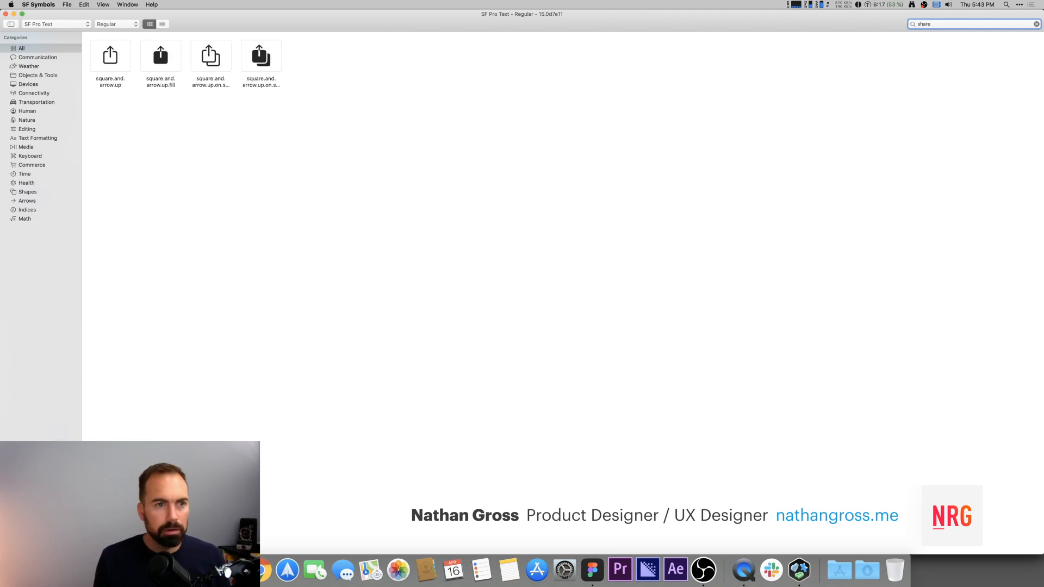
left_click(113, 63)
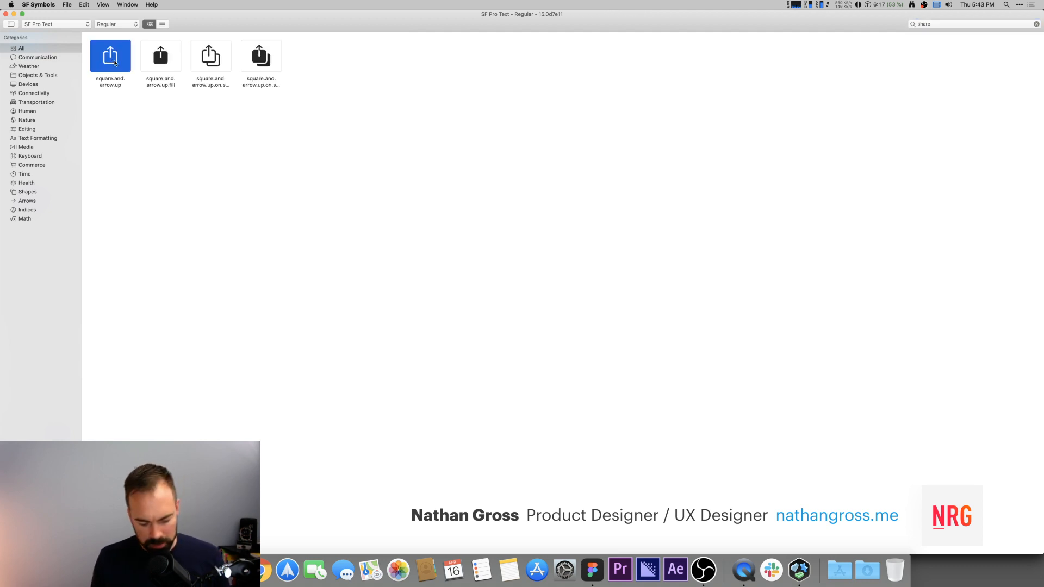
key("super+Tab")
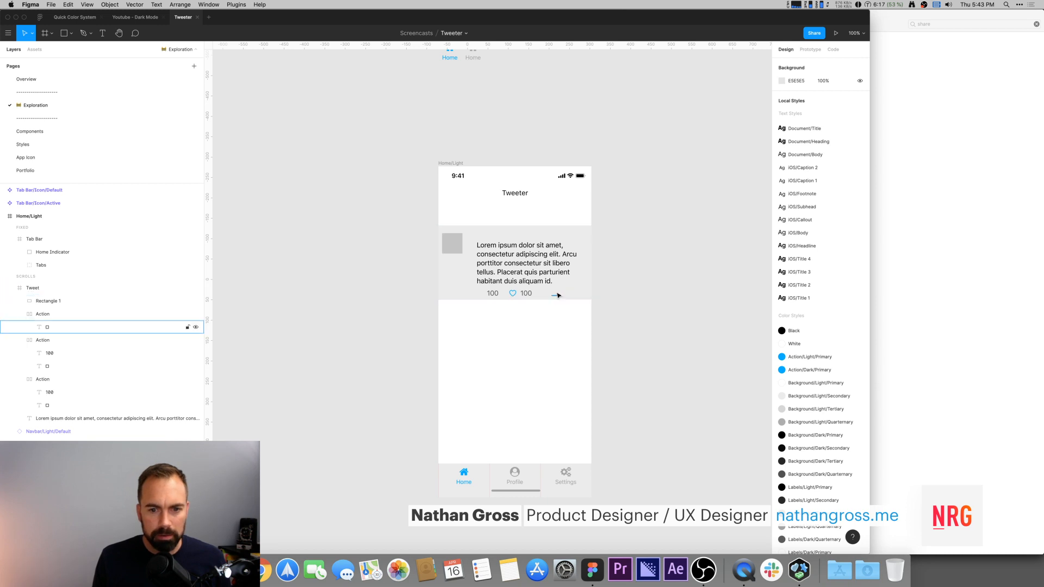
left_click(557, 294)
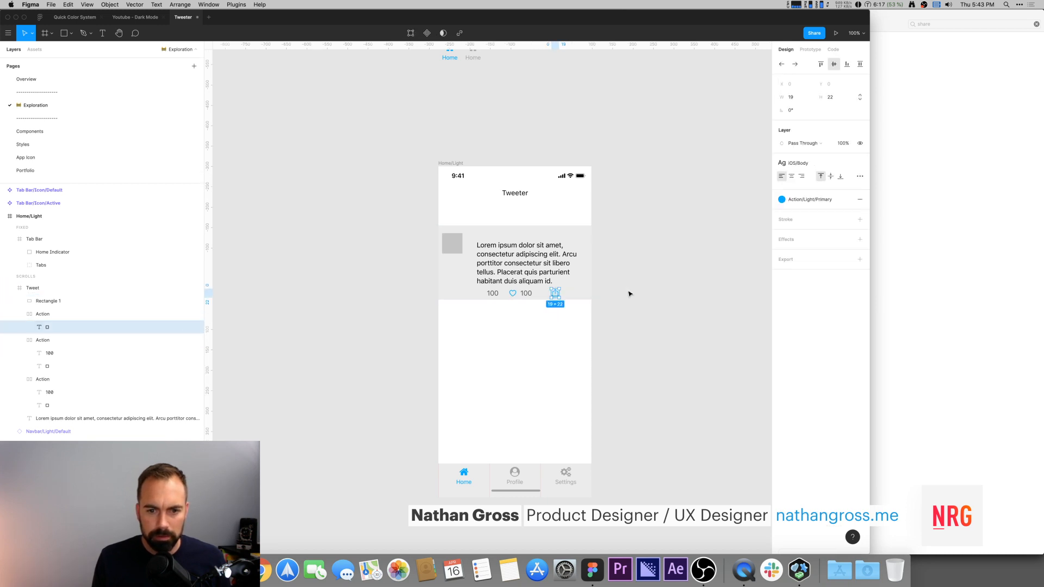
Step: Search SF Symbols for comment and paste the bubble.right symbol into the comment Action's icon
key("super+Tab")
left_click(947, 24)
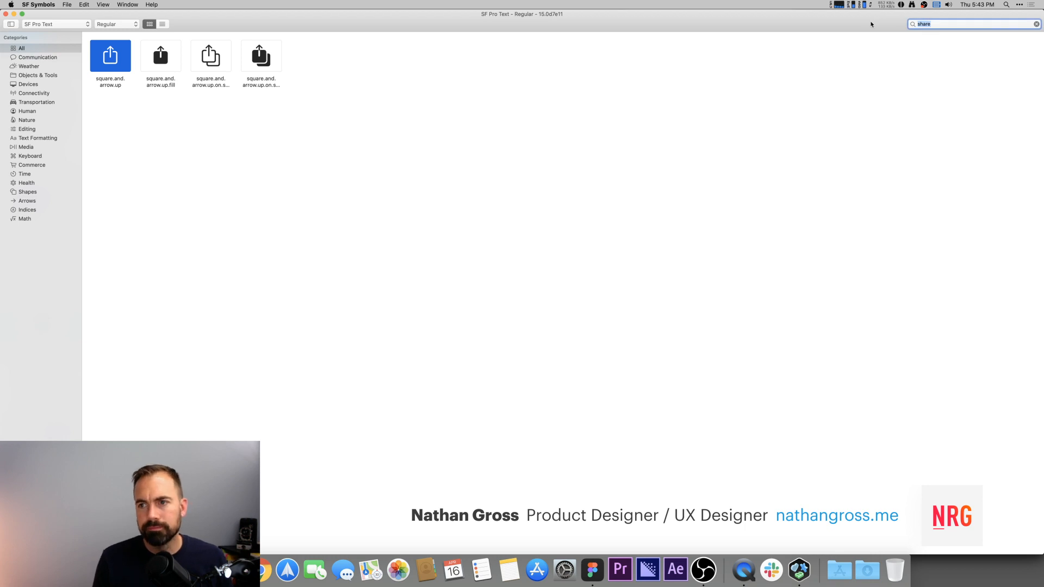
type("comment")
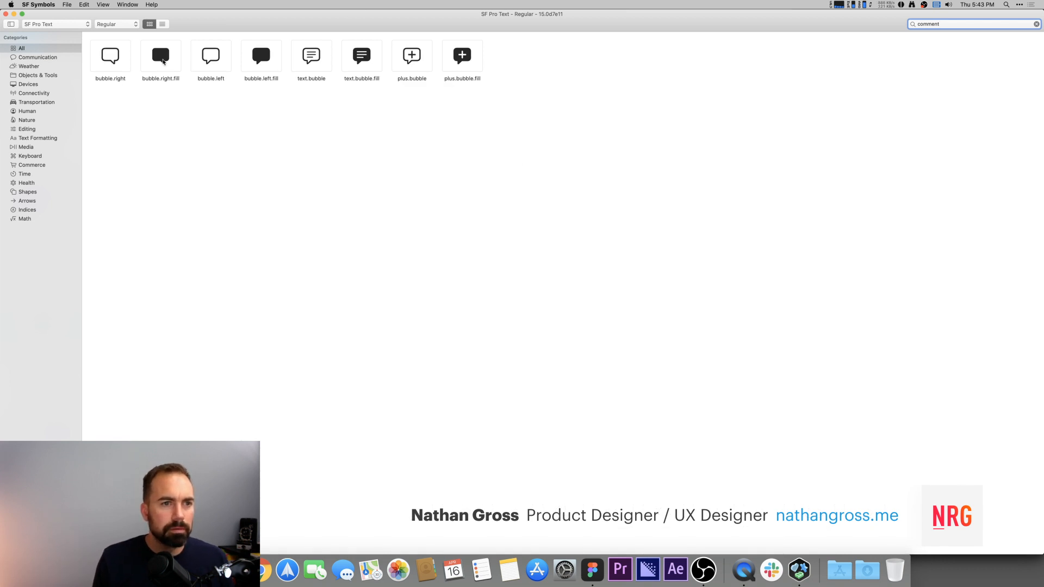
left_click(123, 59)
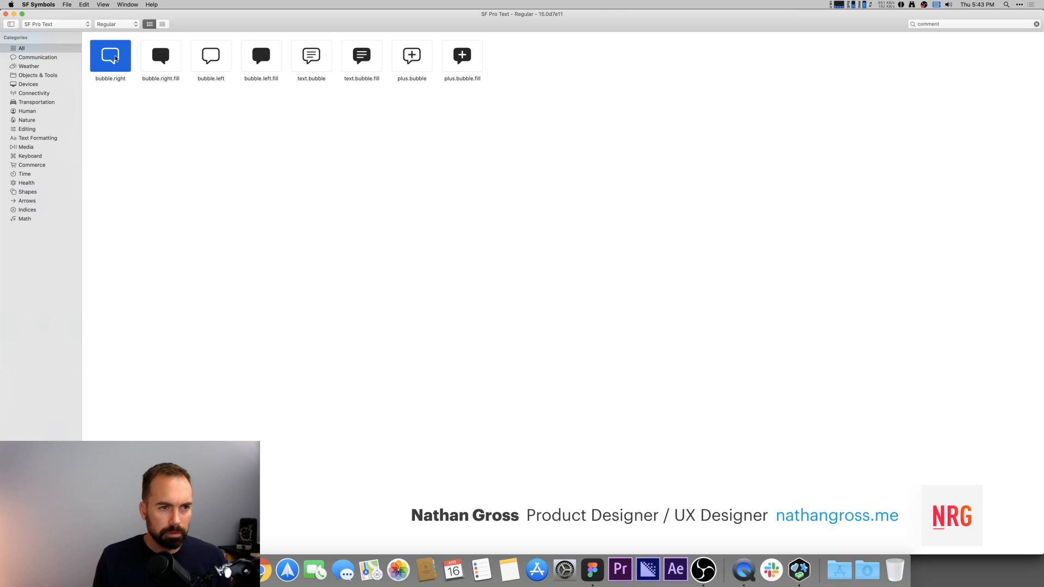
key("super+Tab")
left_click(481, 294)
double_click(481, 294)
key("super+v")
key("Escape")
left_click(757, 253)
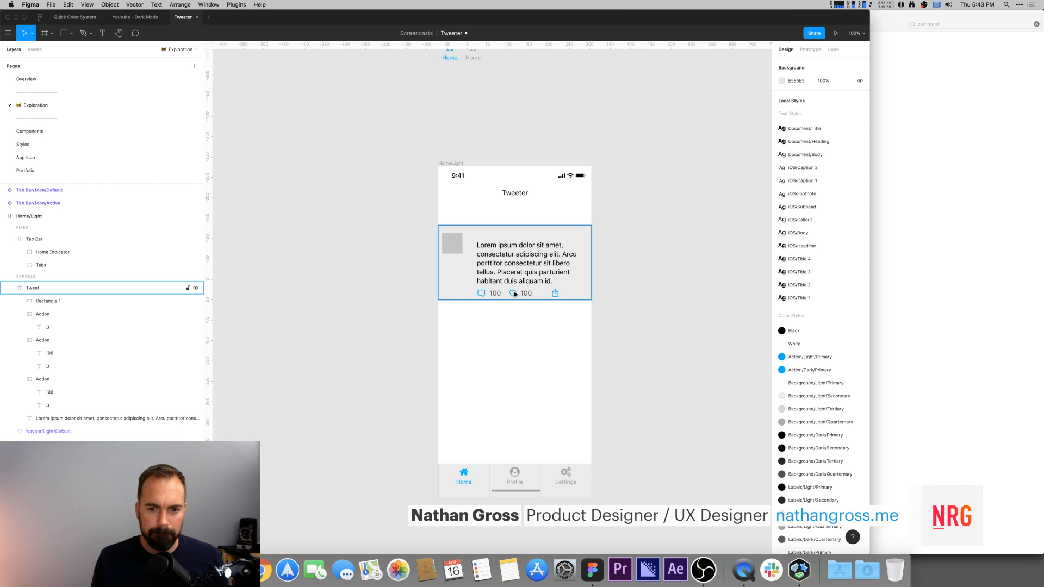
Step: Compare the action row with the reference Tweet design in the Youtube - Dark Mode file
key("super+Tab")
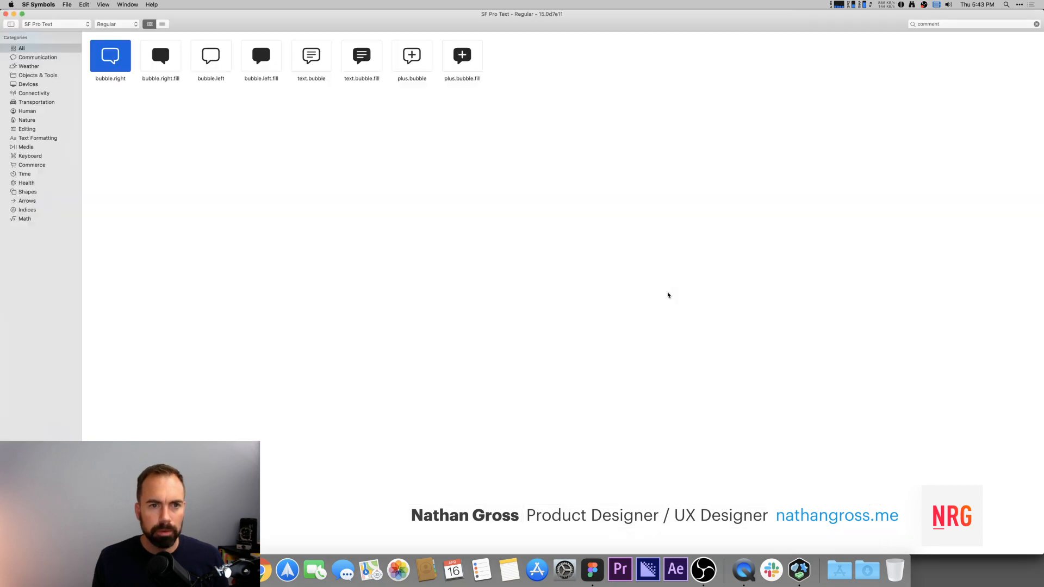
key("super+Tab")
key("super+Tab")
key("super+shift+Tab")
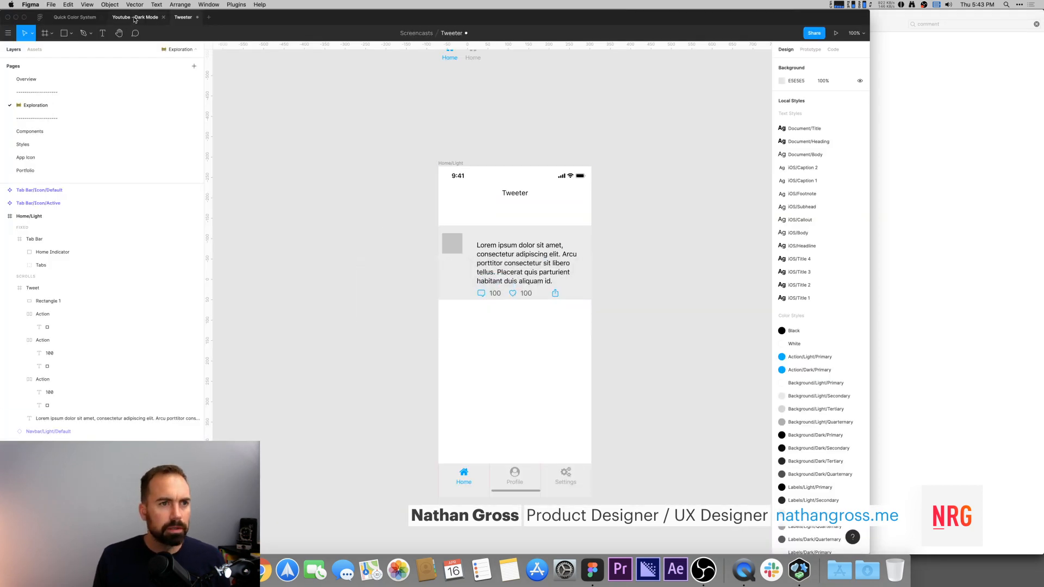
left_click(134, 17)
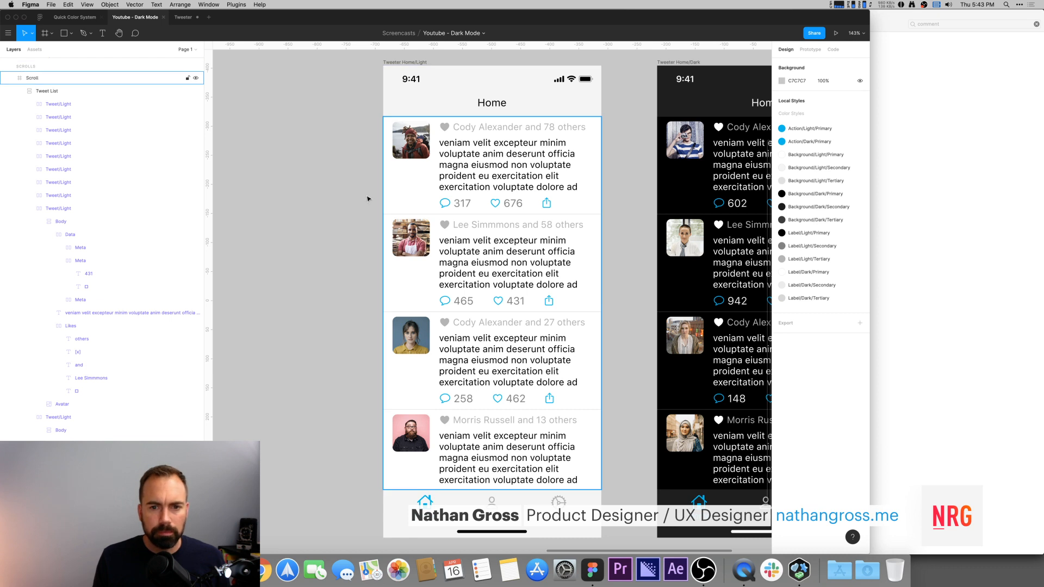
key("super+Tab")
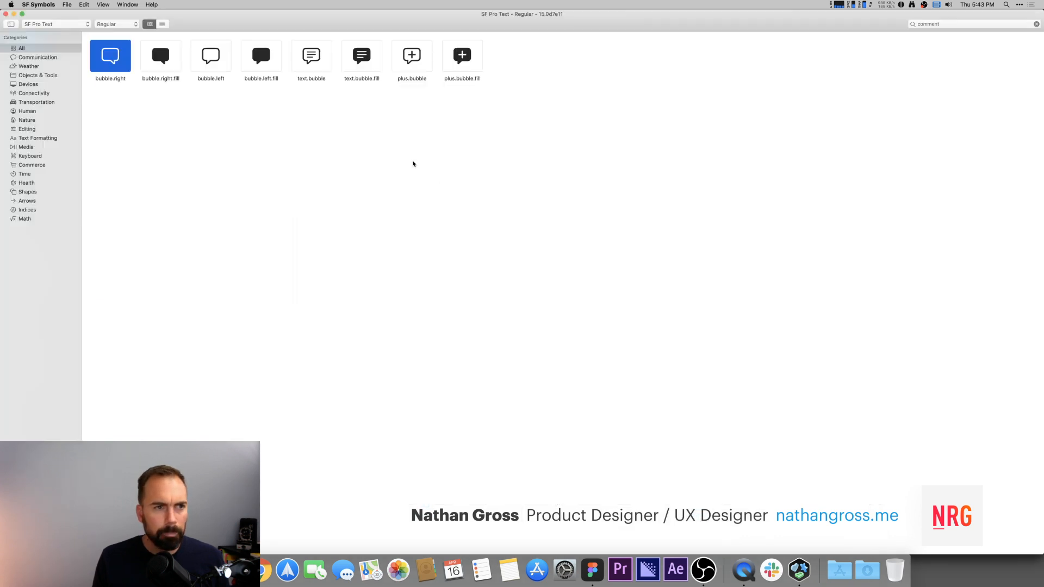
key("super+Tab")
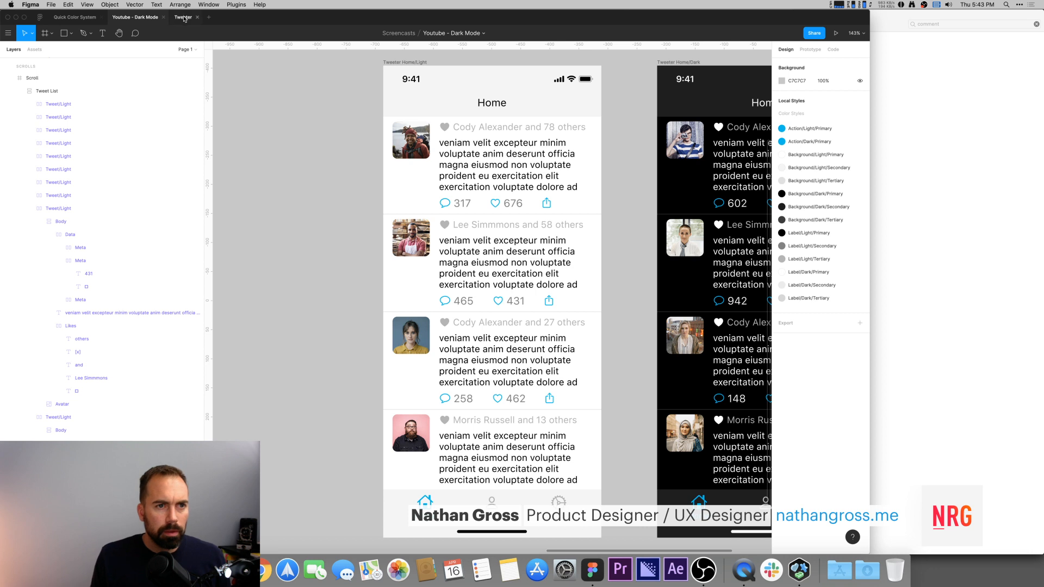
left_click(184, 18)
Step: Select the three Action groups and wrap them in a horizontal auto layout frame
left_click(481, 294)
left_click(485, 296)
left_click(528, 295, "shift")
left_click(555, 294, "shift")
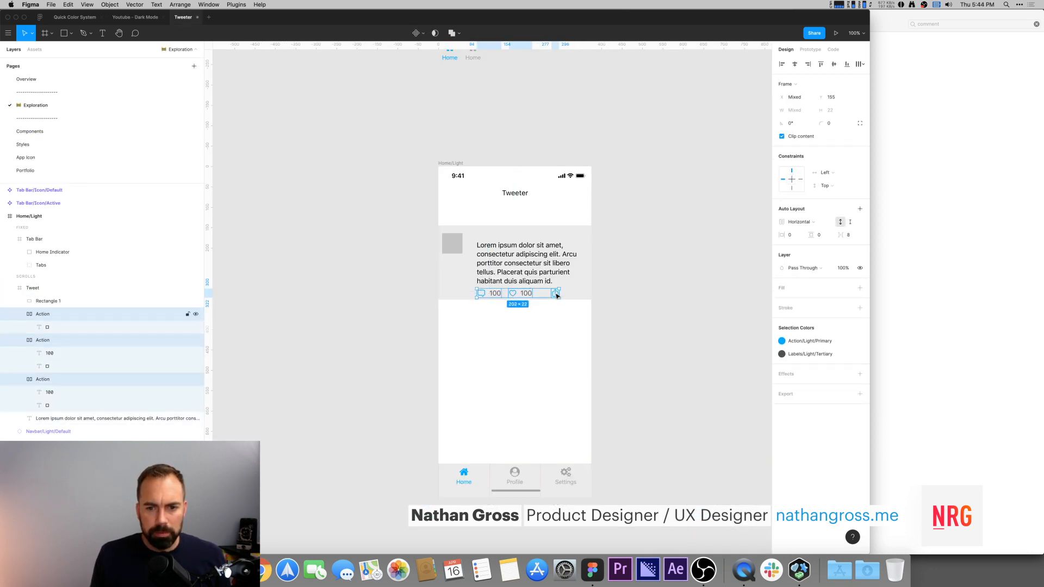
left_click(19, 315)
left_click(19, 328)
left_click(20, 341)
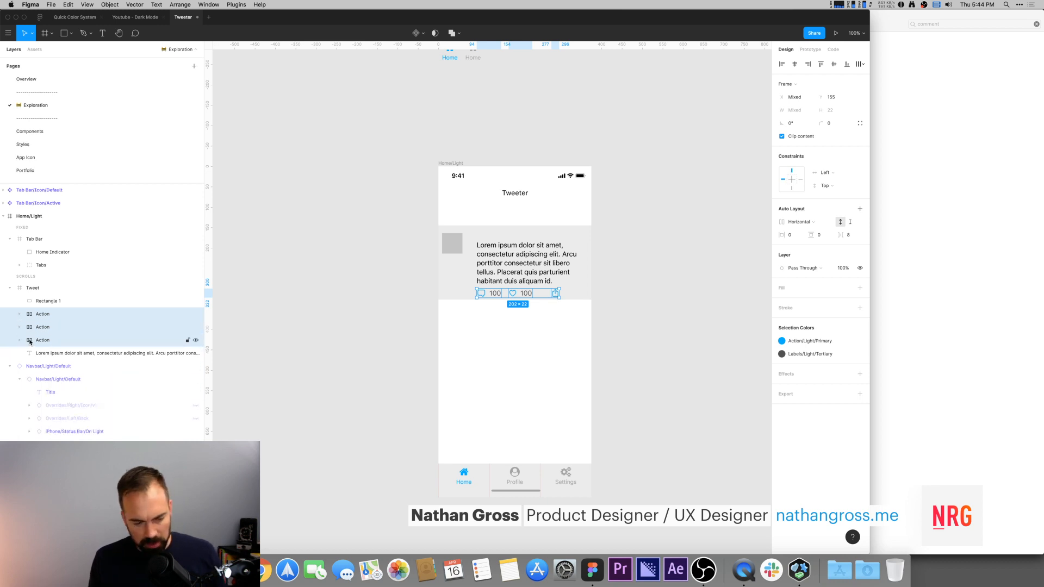
key("shift+a")
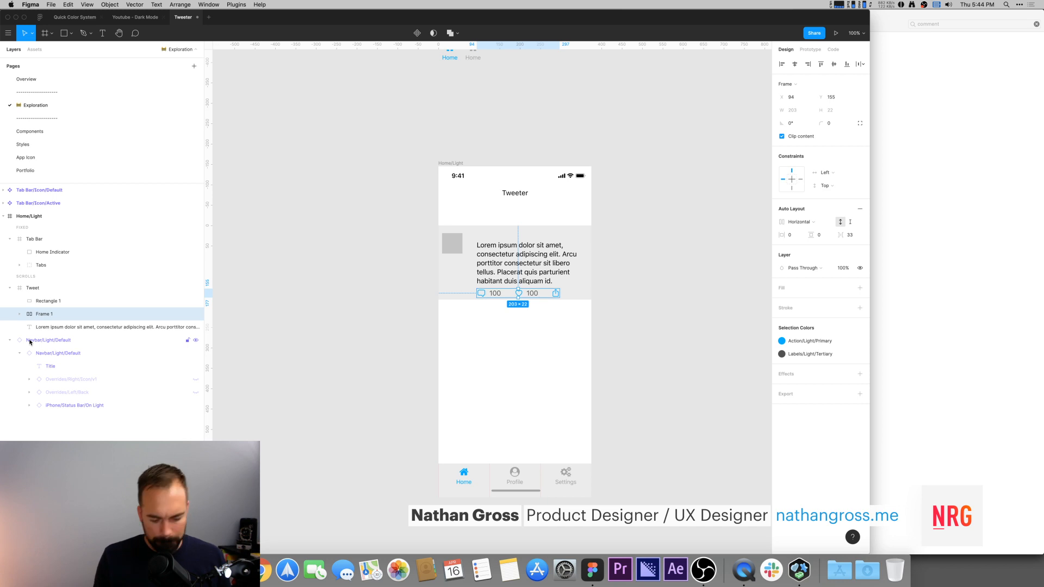
Step: Rename the new auto layout frame Actions
key("super+r")
type("Ac")
key("Return")
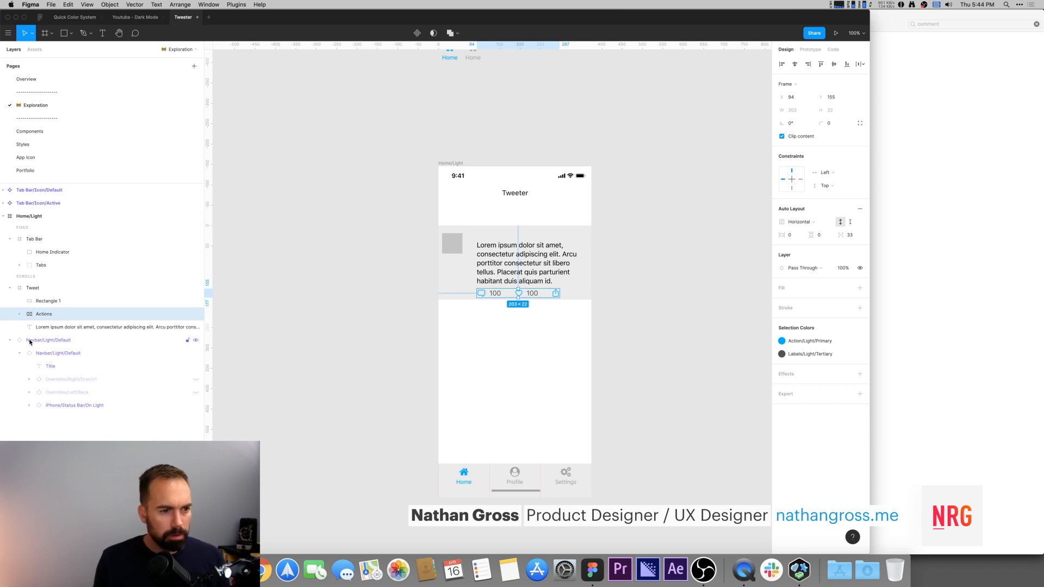
Step: Set the Actions frame's spacing between items to 48
left_click(850, 236)
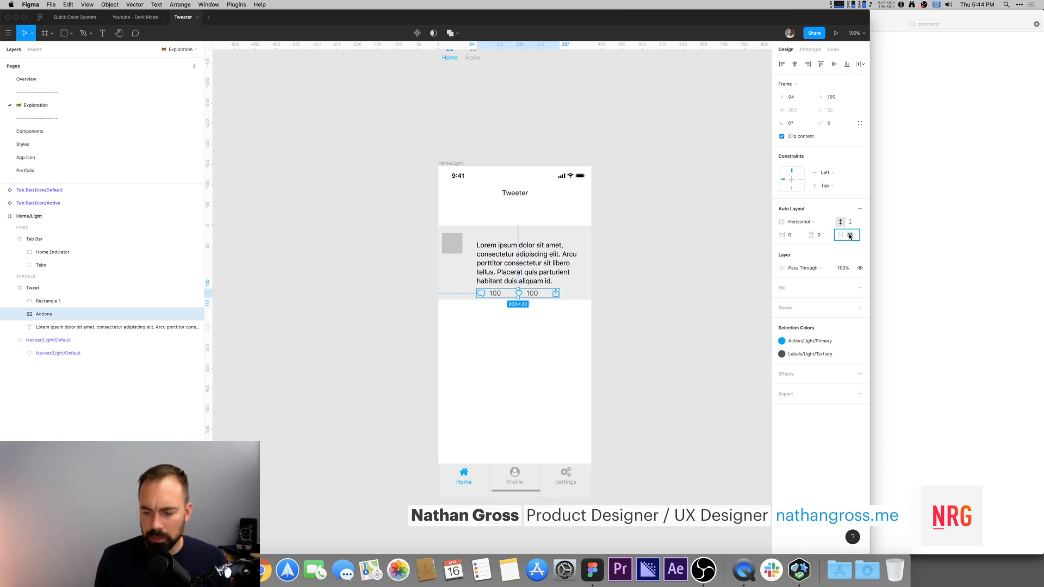
type("24")
key("Return")
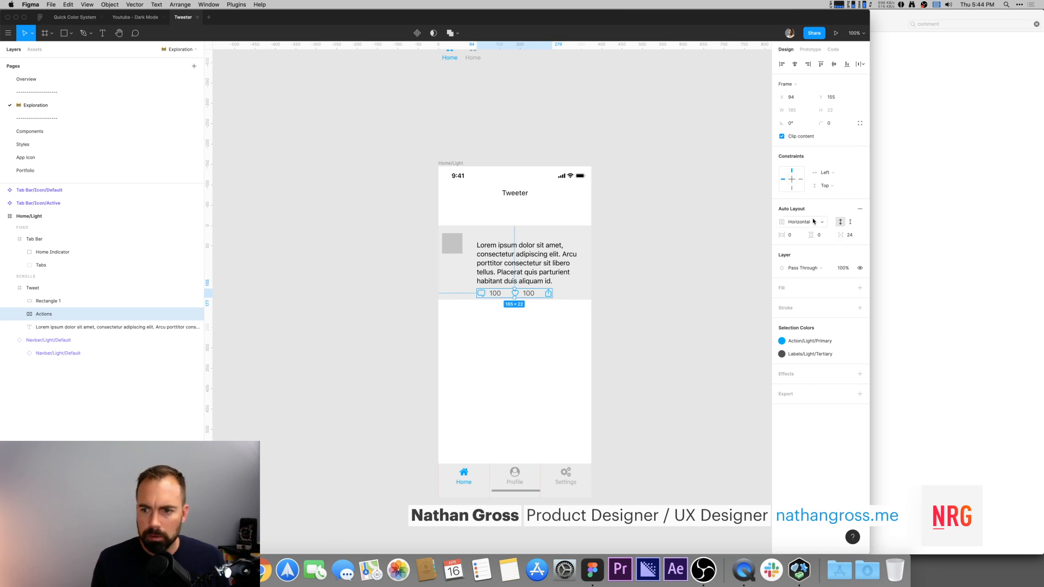
left_click(857, 240)
type("4")
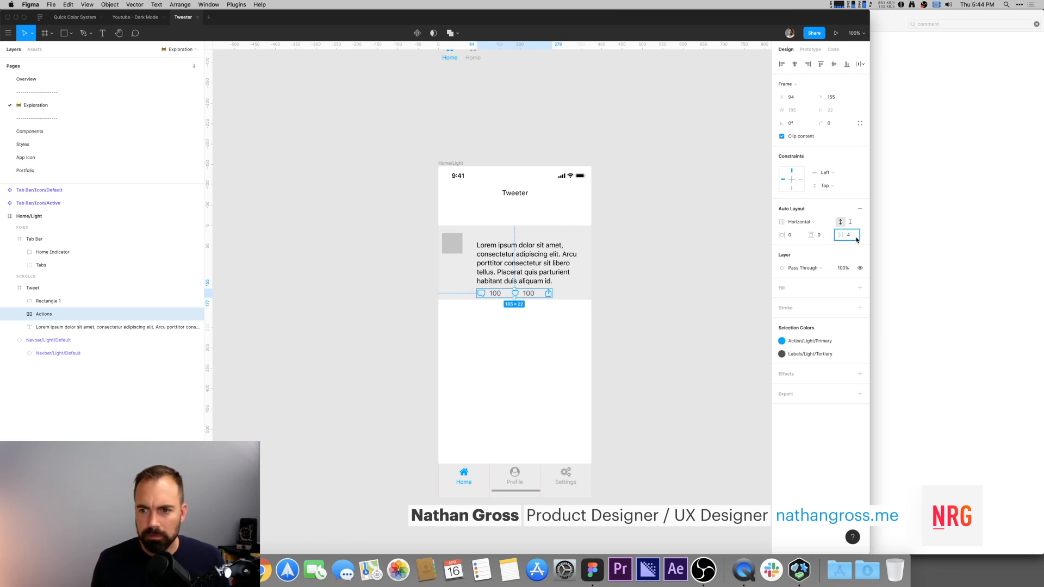
type("8")
key("Return")
Step: Set the Tweet body text's resizing to auto height
left_click(502, 280)
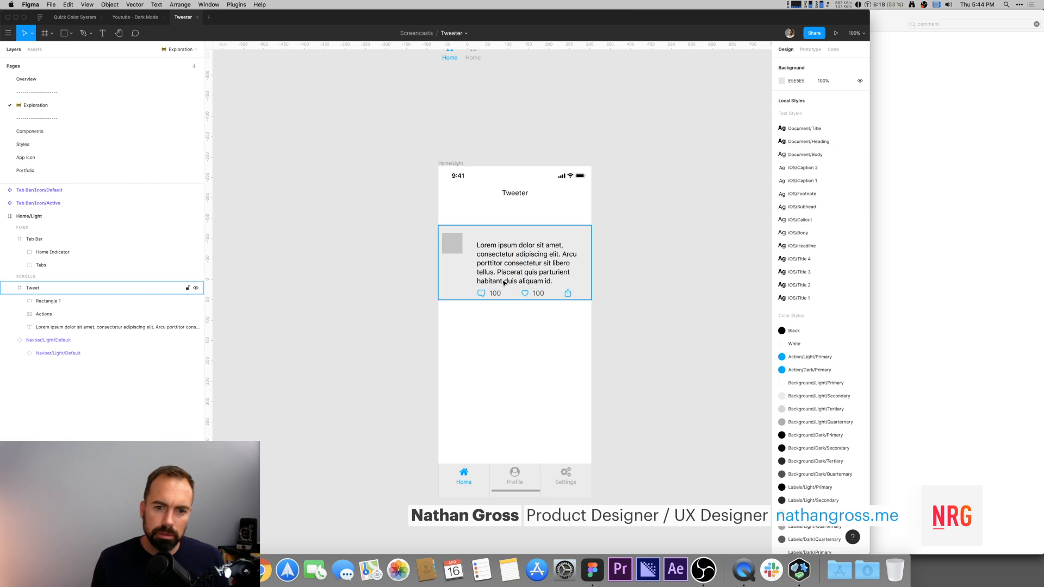
double_click(502, 280)
left_click(651, 253)
double_click(509, 268)
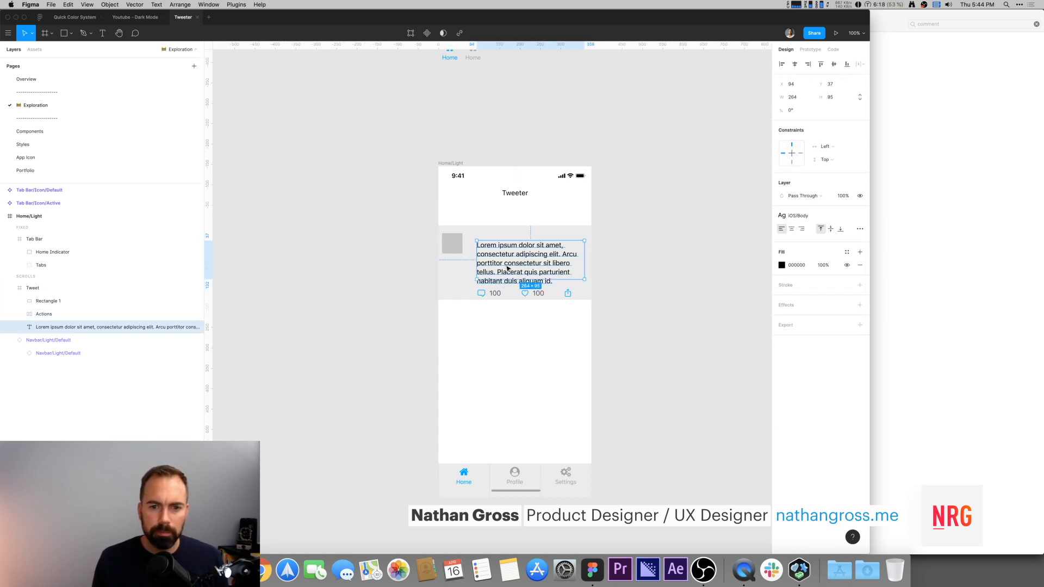
left_click(860, 231)
mouse_move(759, 303)
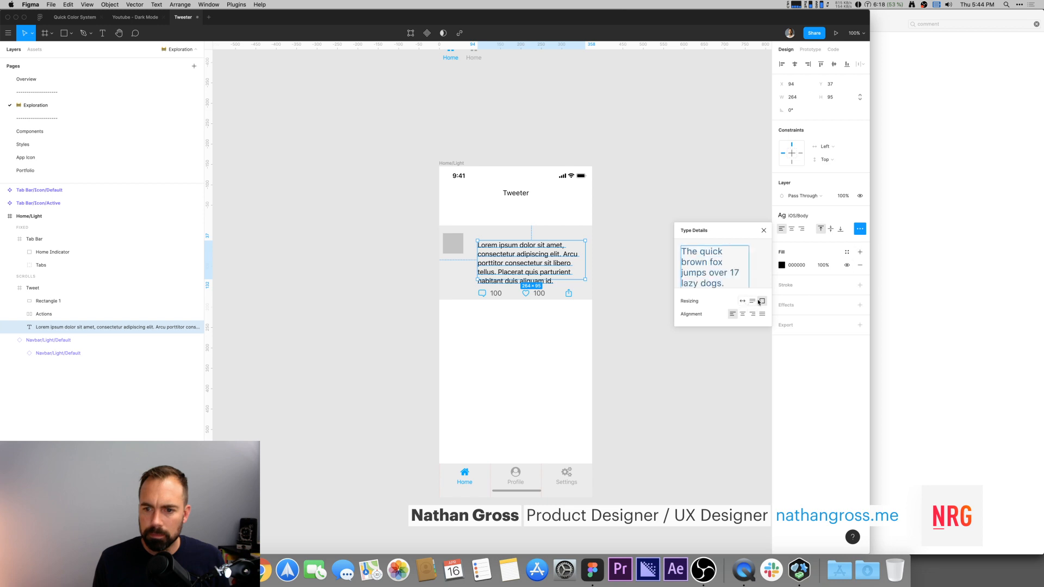
left_click(752, 301)
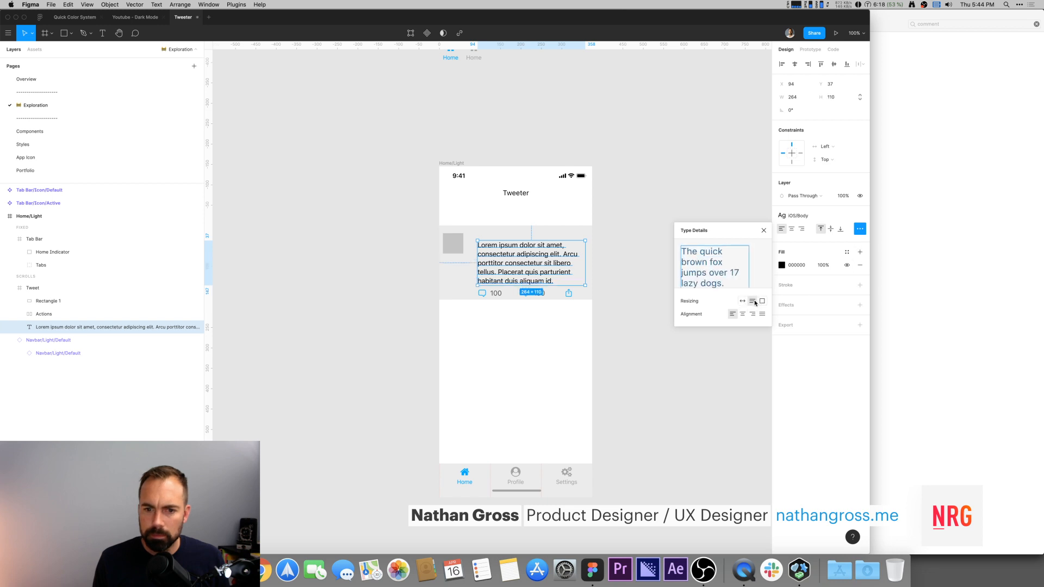
left_click(636, 172)
Step: Move the Tweet body text up to Y 30
left_click(549, 251)
left_click(536, 263)
left_click_drag(536, 263, 535, 260)
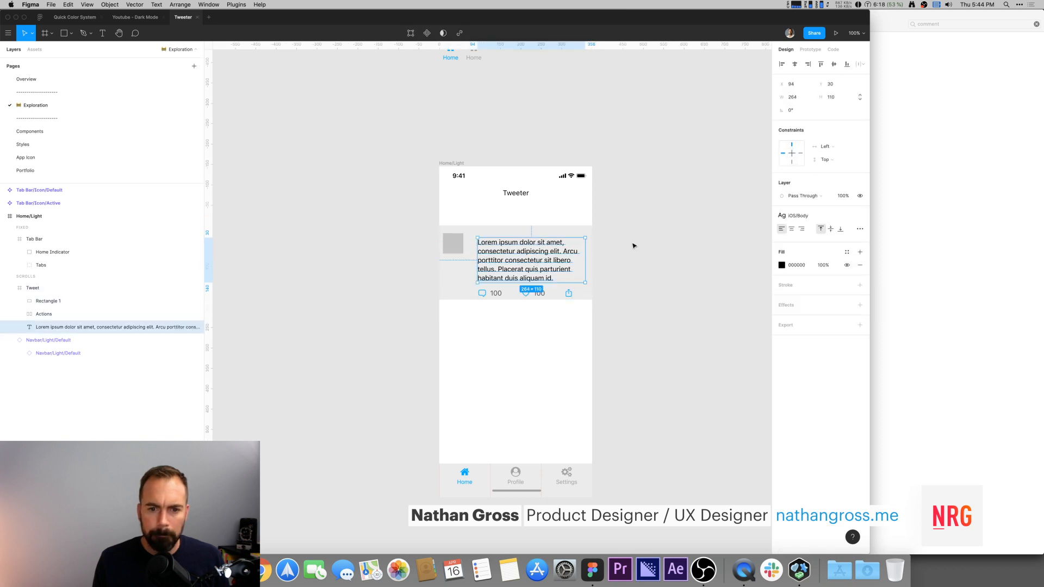
Step: Compare the Tweet cell with the reference Home design in the Youtube - Dark Mode file
left_click(616, 247)
left_click(119, 17)
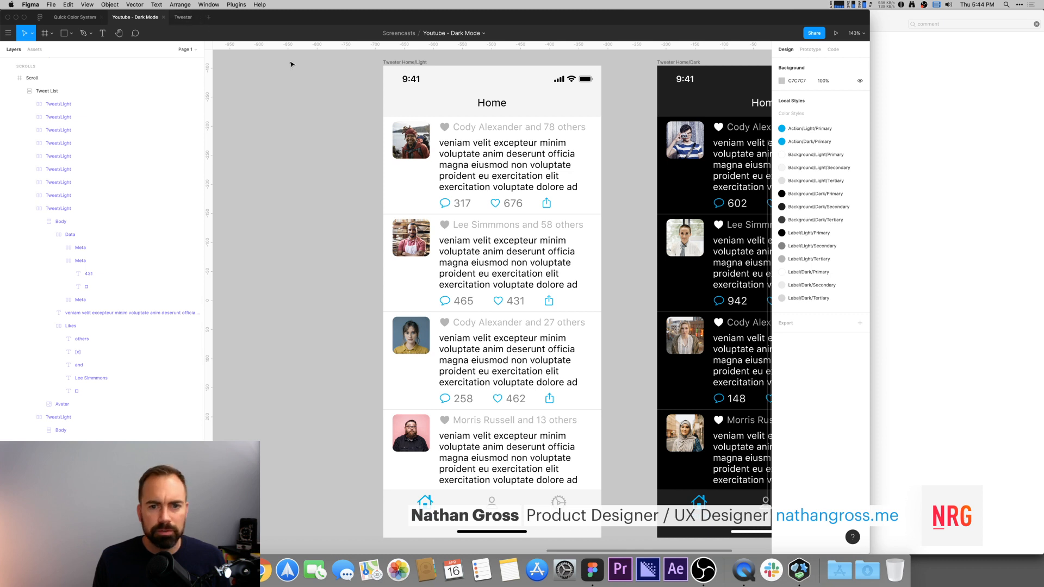
left_click(188, 17)
left_click(497, 284)
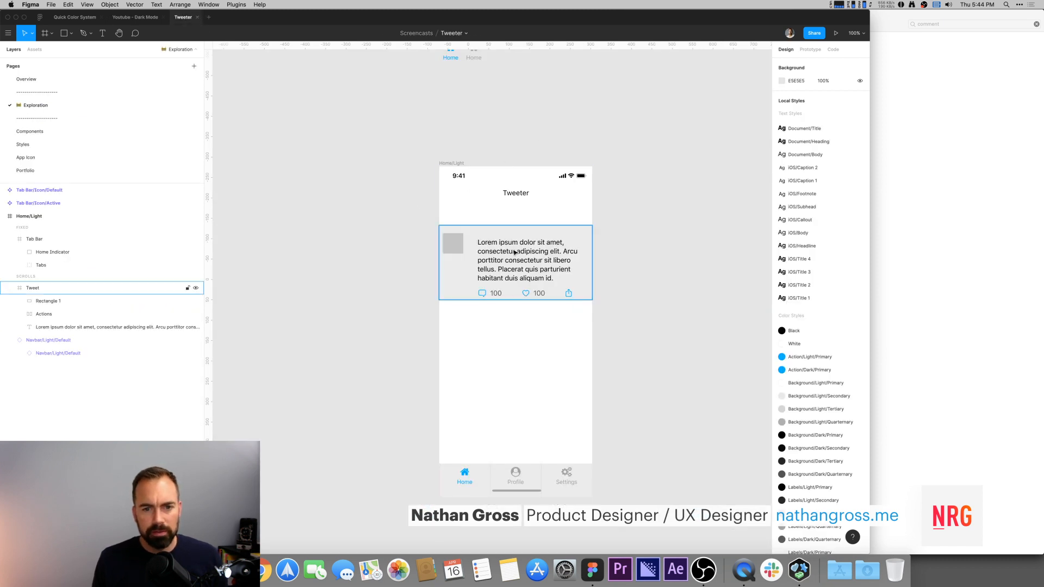
Step: Duplicate the Actions row and place the copy above the Tweet body text
left_click(647, 290)
double_click(498, 294)
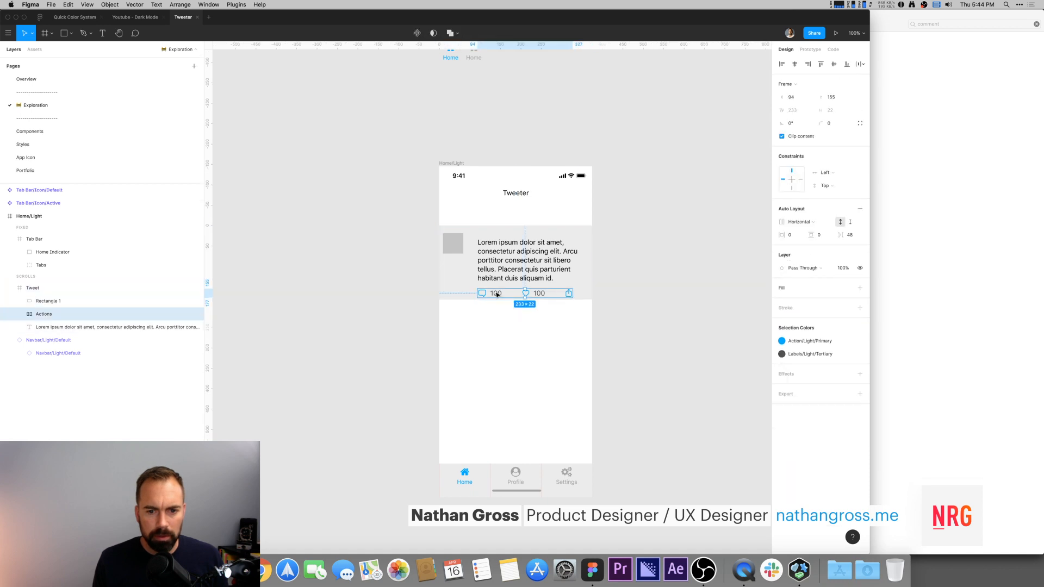
left_click_drag(496, 296, 495, 237)
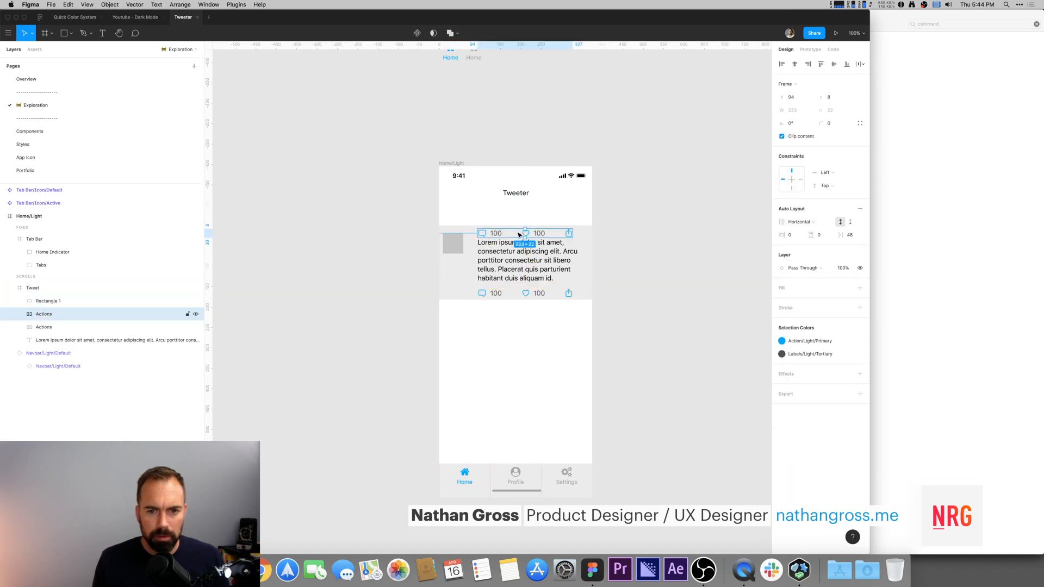
Step: Delete the like and share actions from the duplicated row, keeping only one action
left_click(536, 235)
key("Delete")
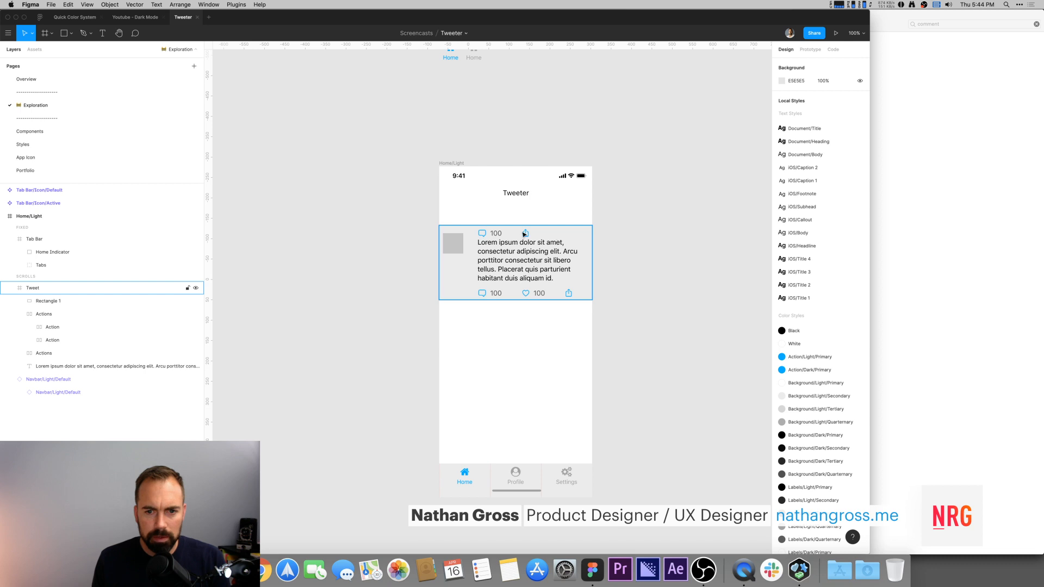
left_click(525, 235)
left_click(525, 234)
key("Delete")
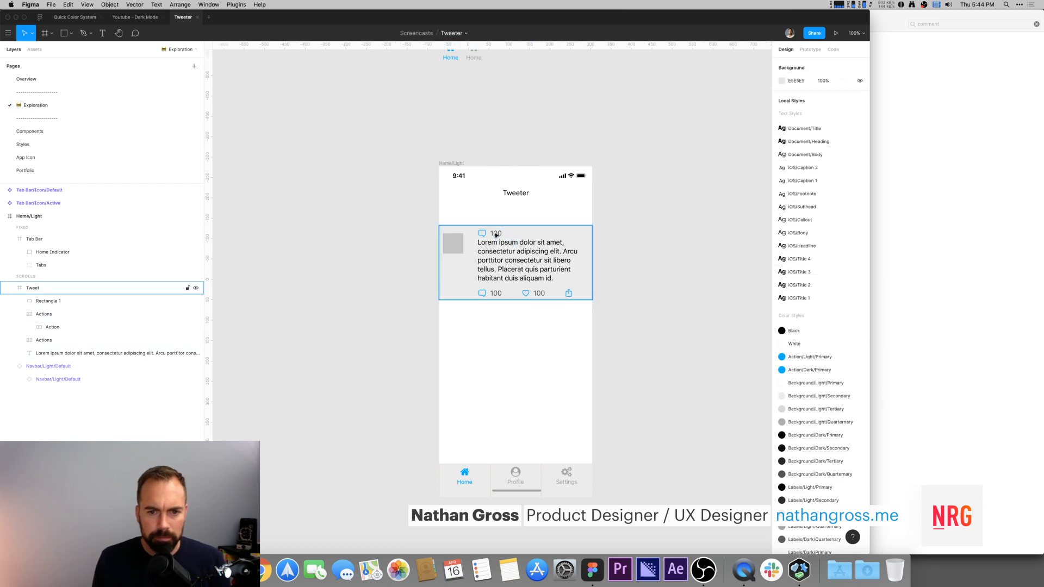
Step: Replace the remaining action's comment glyph with the heart glyph copied from the like action
left_click(485, 235)
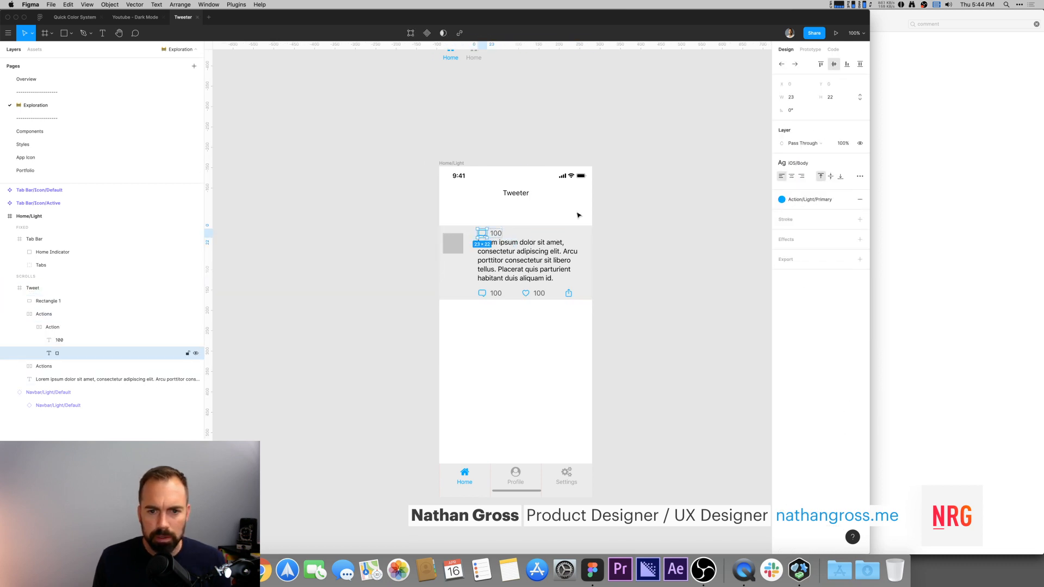
key("super+Tab")
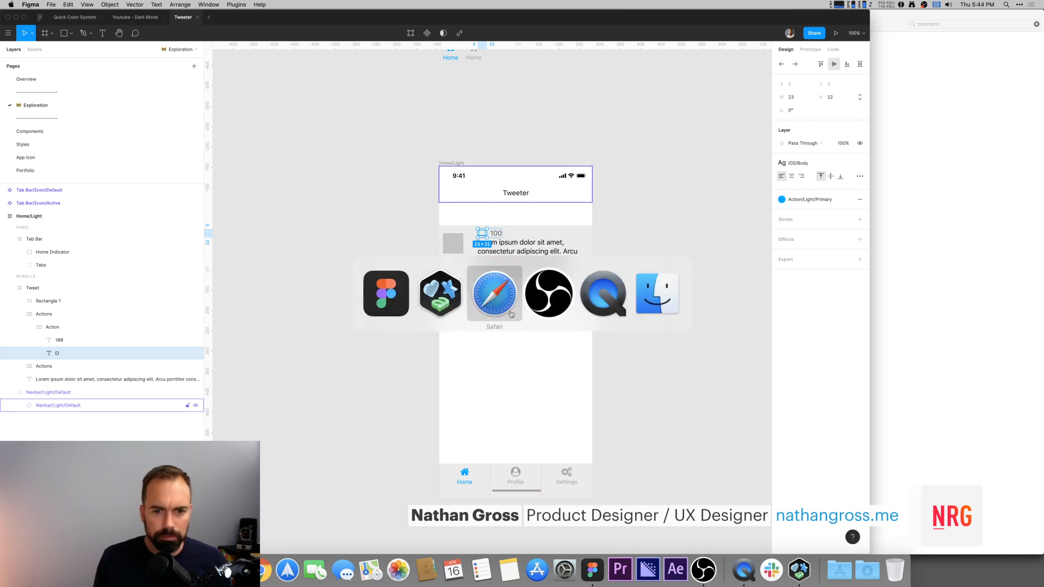
left_click(441, 294)
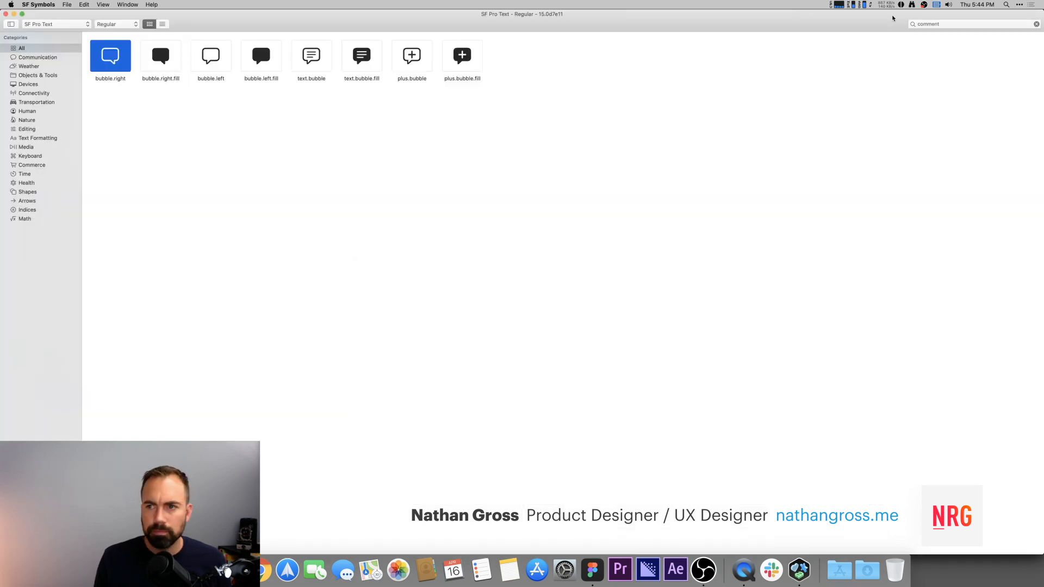
key("super+Tab")
left_click(526, 294)
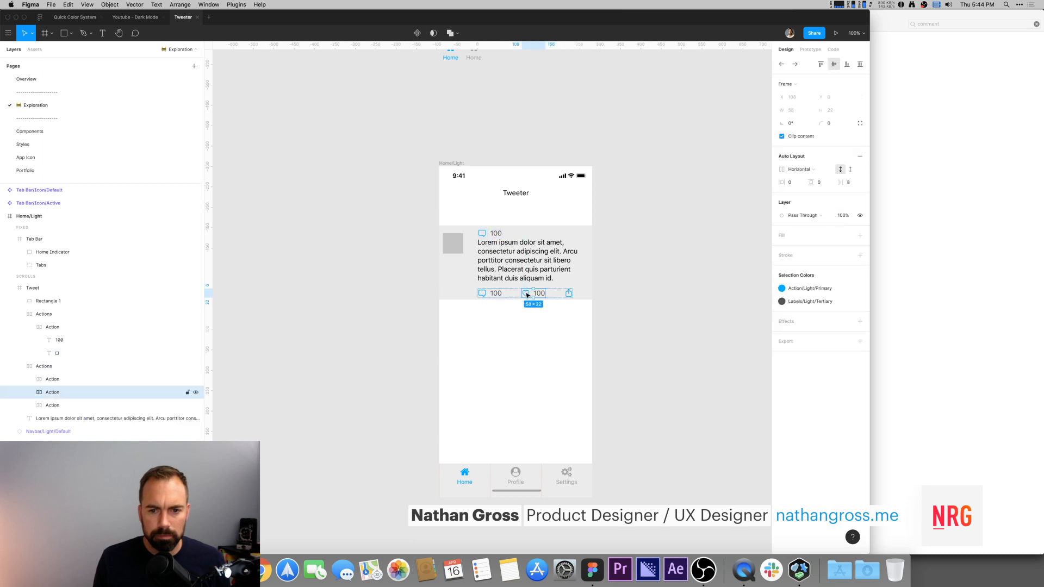
double_click(527, 294)
key("super+c")
double_click(482, 233)
key("super+v")
left_click(676, 250)
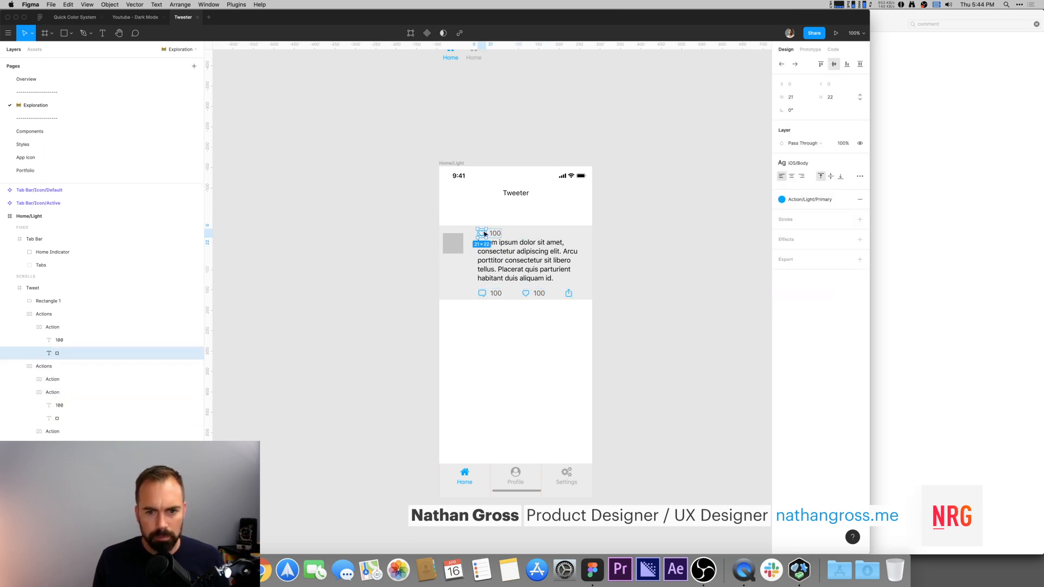
Step: Change the top row's count text to First
key("super+Tab")
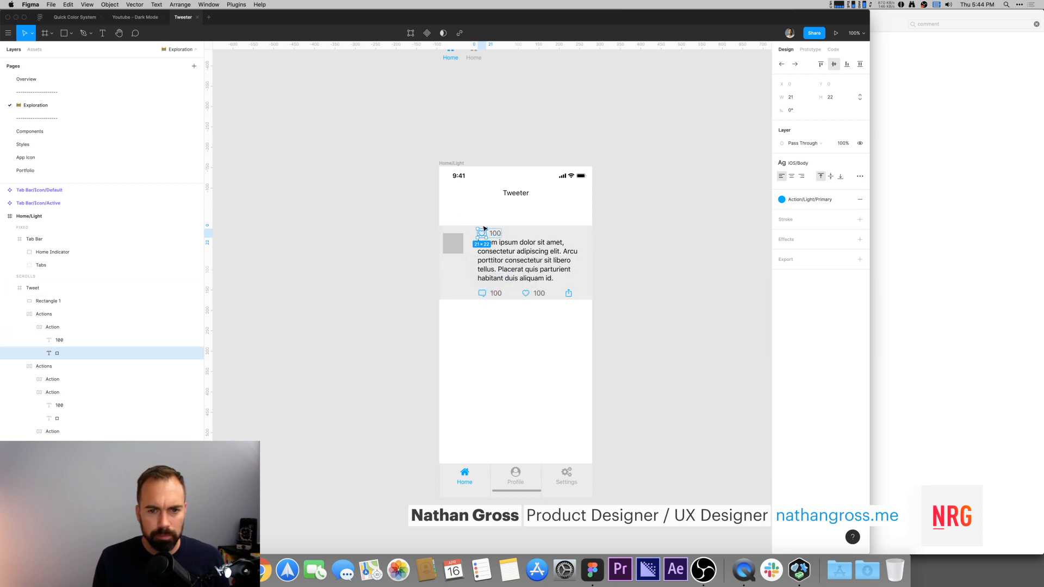
double_click(495, 233)
type("First Name")
key("Escape")
double_click(496, 234)
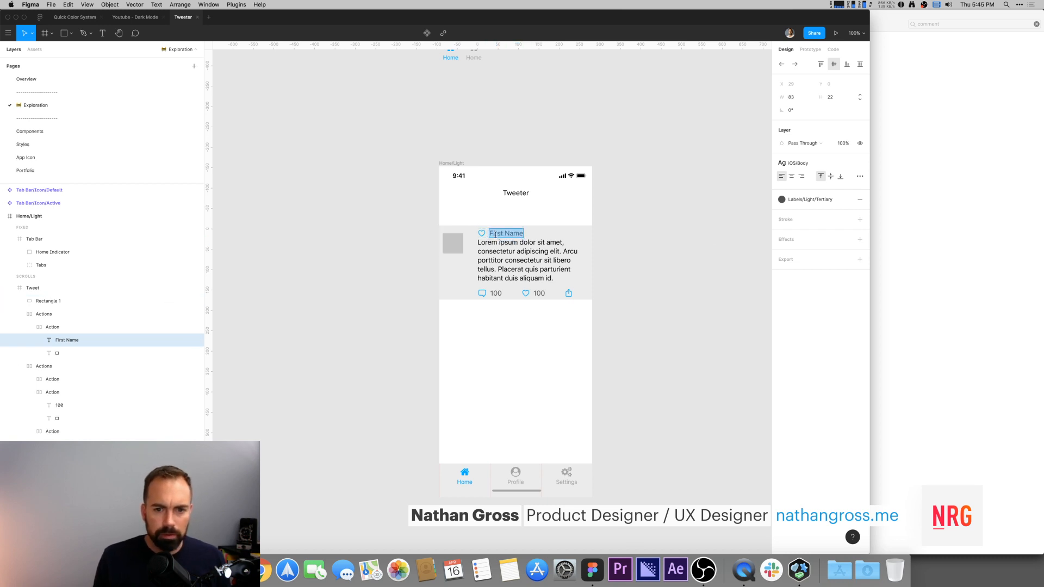
type("Fir")
key("Escape")
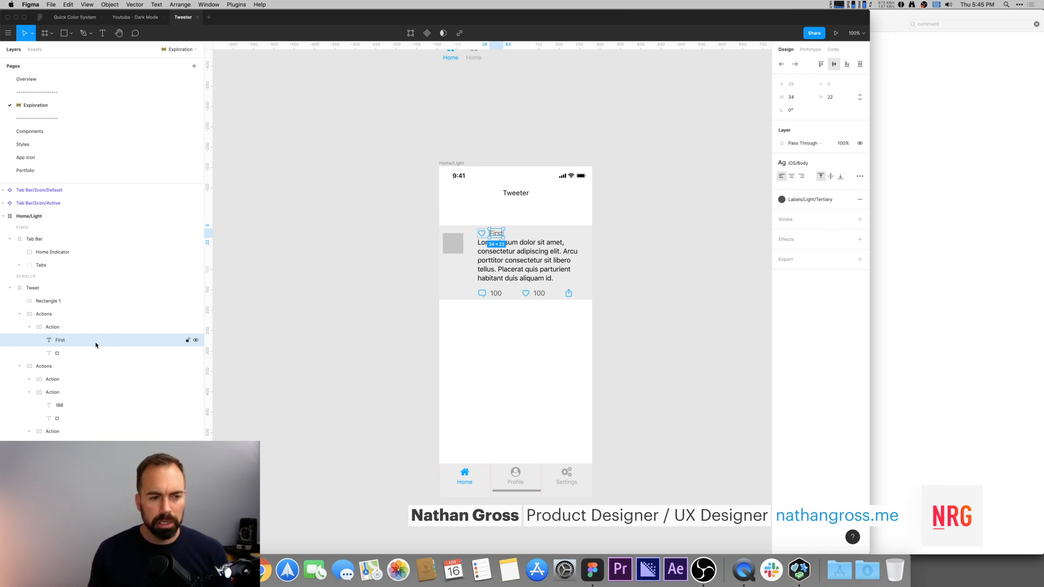
Step: Duplicate the First text and change the copy to Last
scroll(601, 165, "right", 3)
scroll(602, 165, "down", 1)
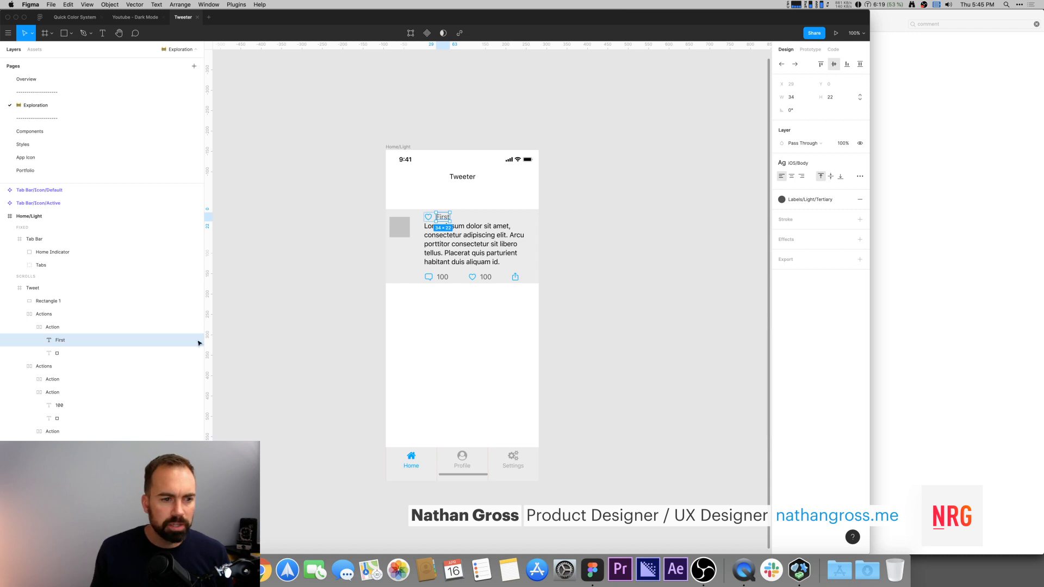
left_click(511, 129)
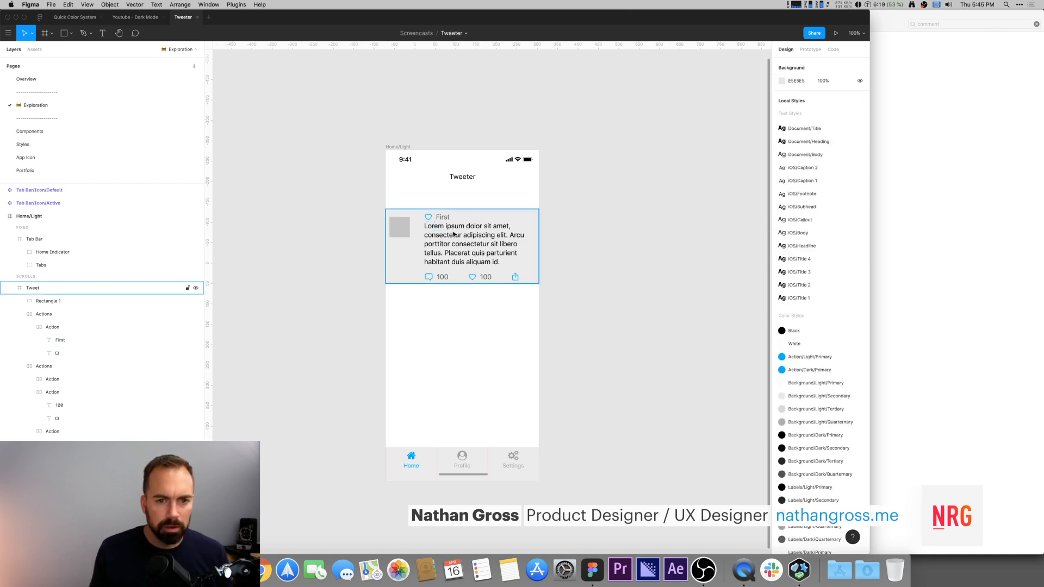
left_click(114, 337)
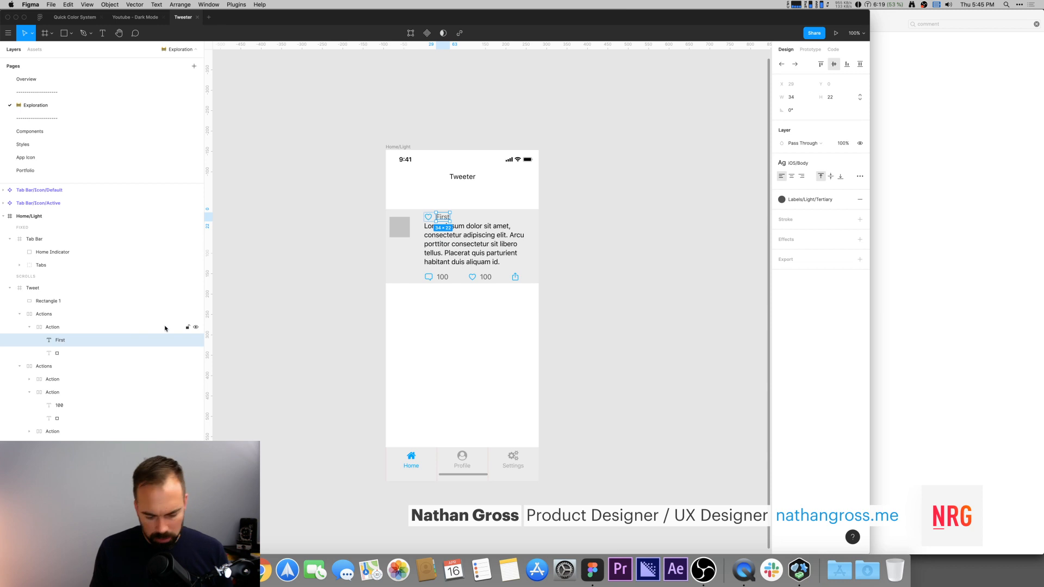
key("super+d")
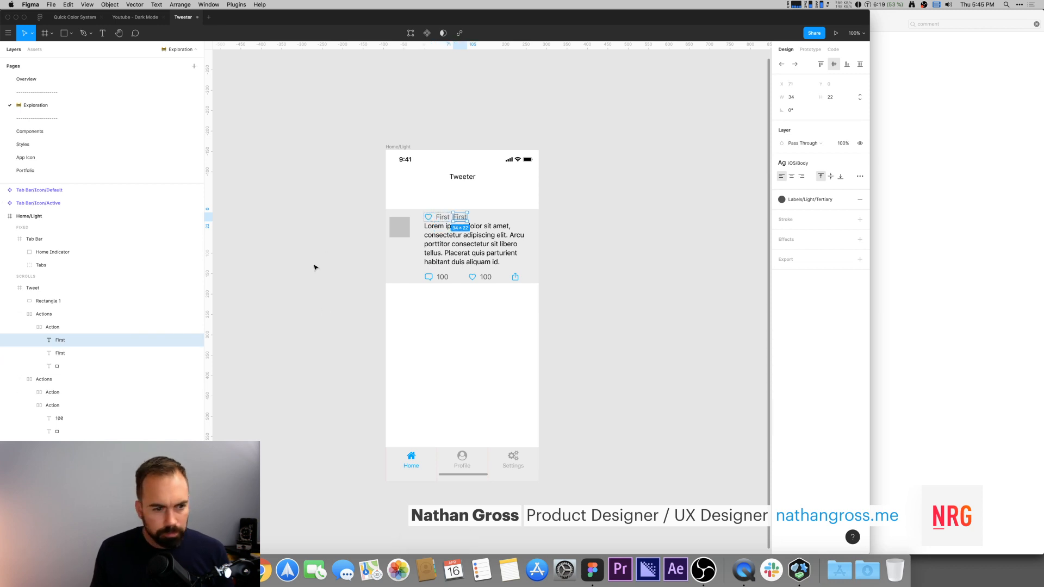
double_click(461, 218)
type("La")
key("Escape")
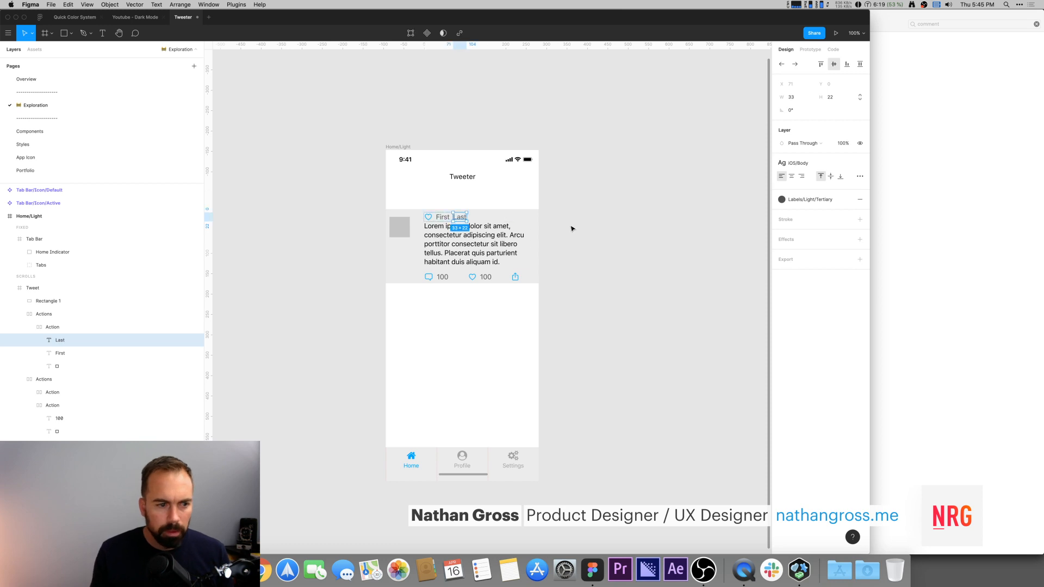
Step: Wrap the First and Last texts together in an auto layout frame
left_click(65, 328)
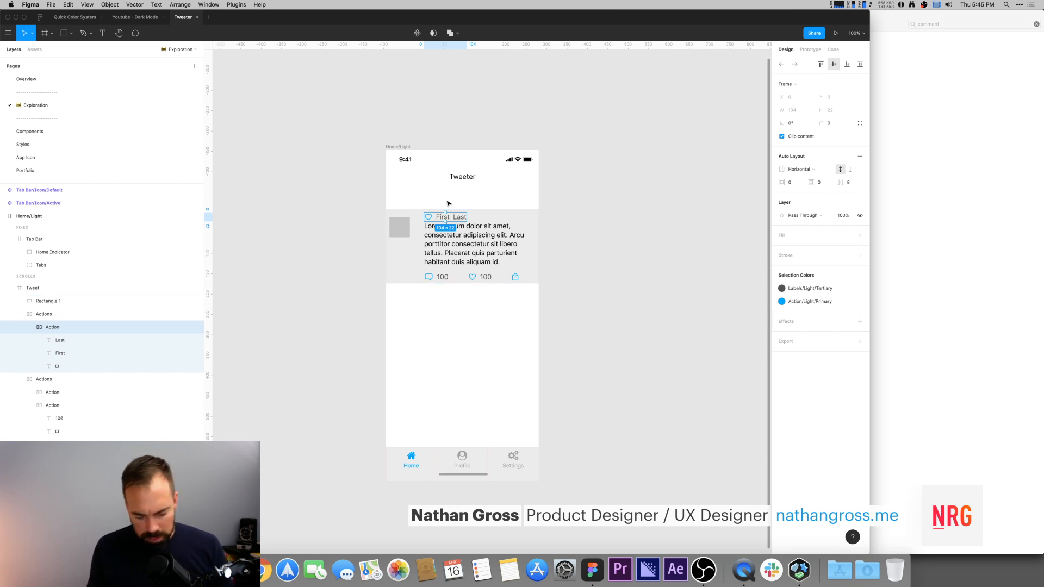
key("shift+2")
key("minus")
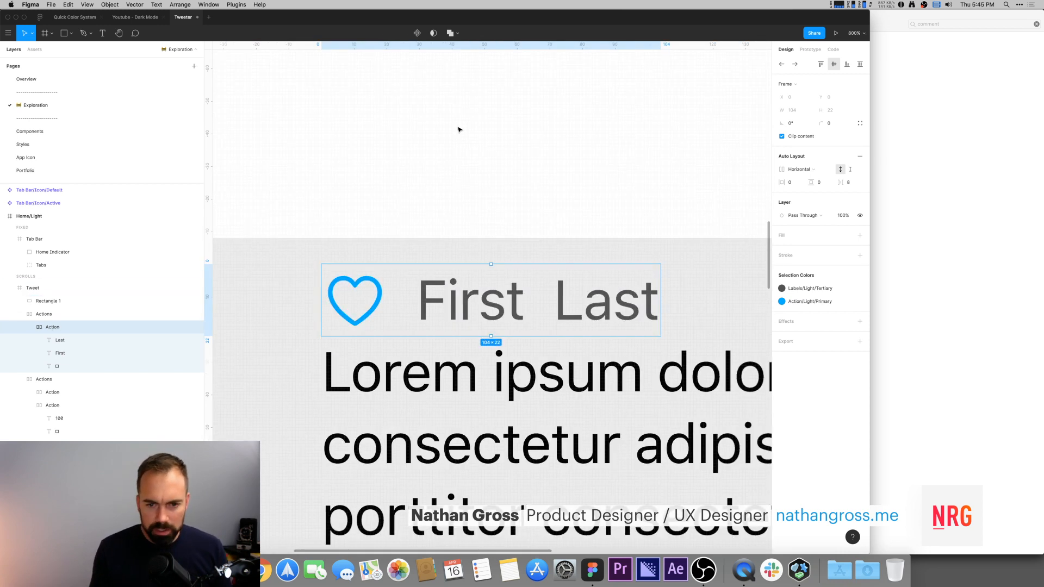
scroll(454, 133, "down", 3)
scroll(454, 133, "right", 2)
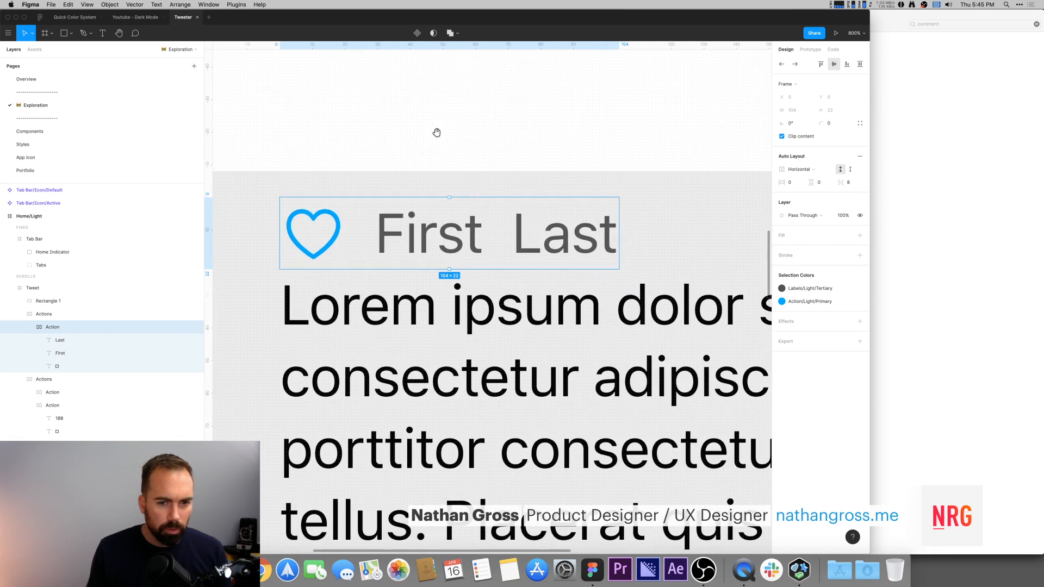
left_click(524, 236)
left_click(460, 239, "shift")
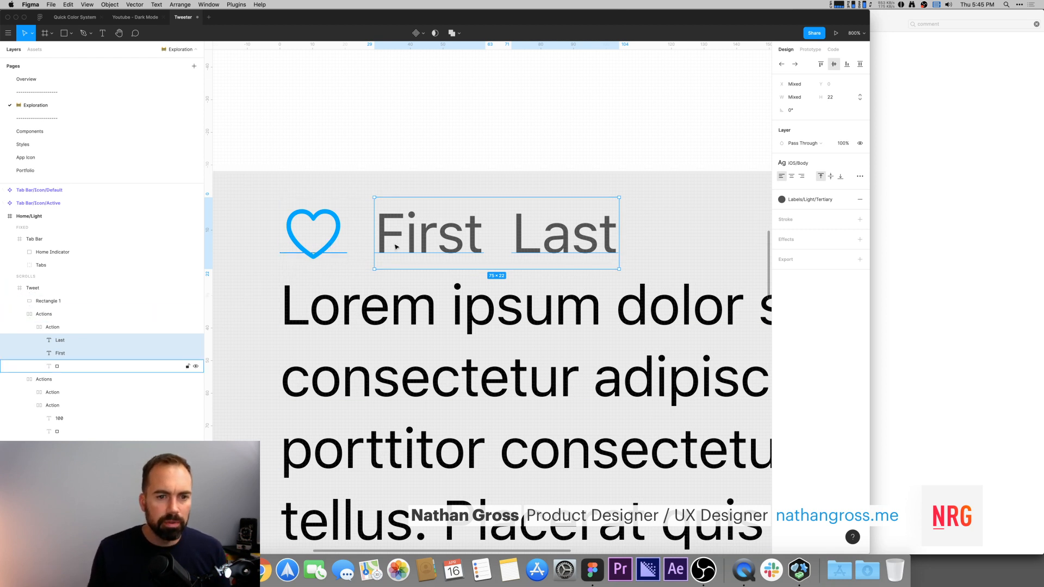
key("shift+a")
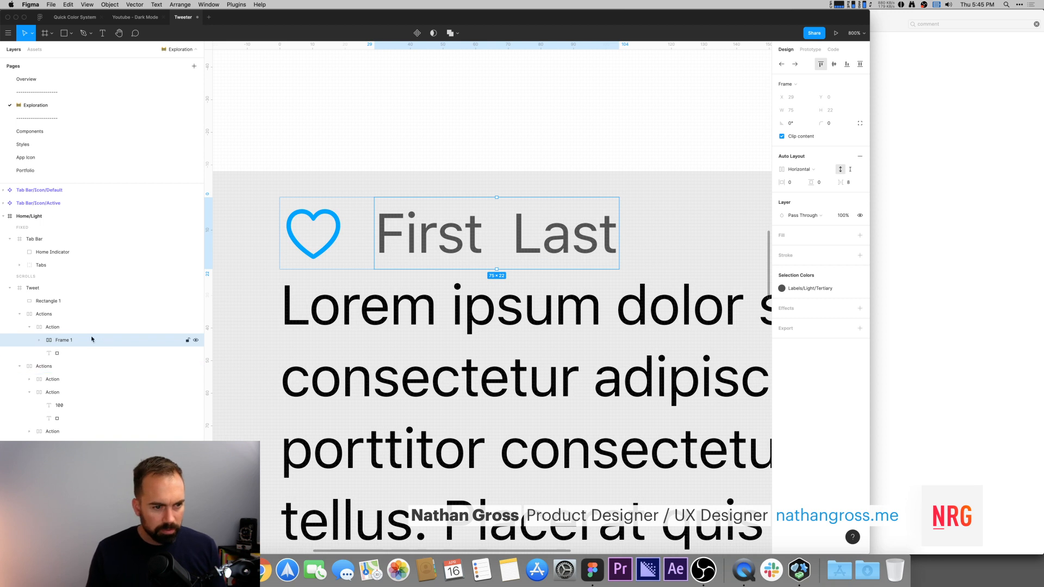
Step: Rename the new auto layout frame Name
double_click(63, 341)
type("Name")
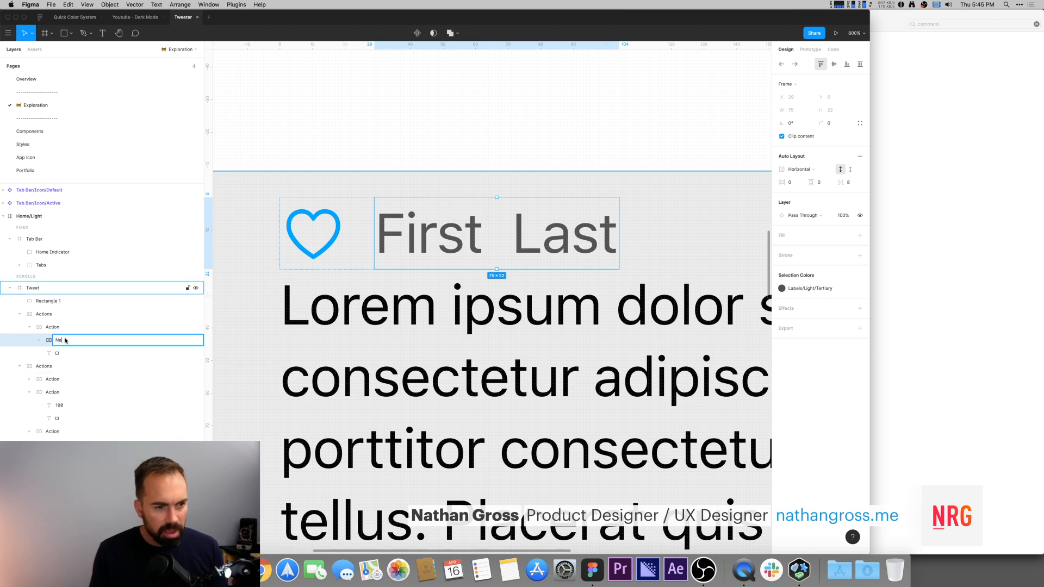
key("Return")
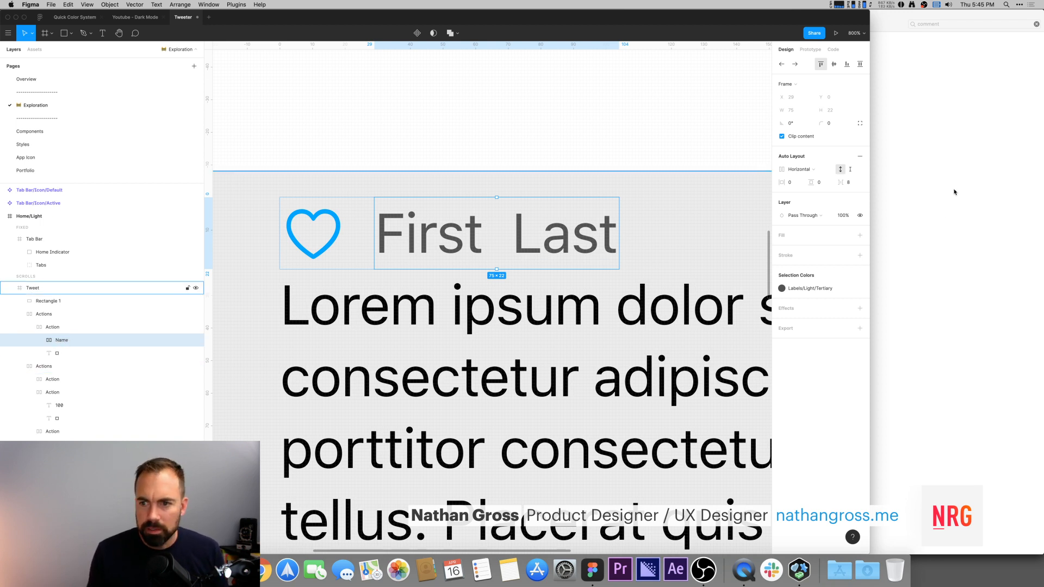
Step: Set the Name frame's spacing between items to 4
left_click(854, 184)
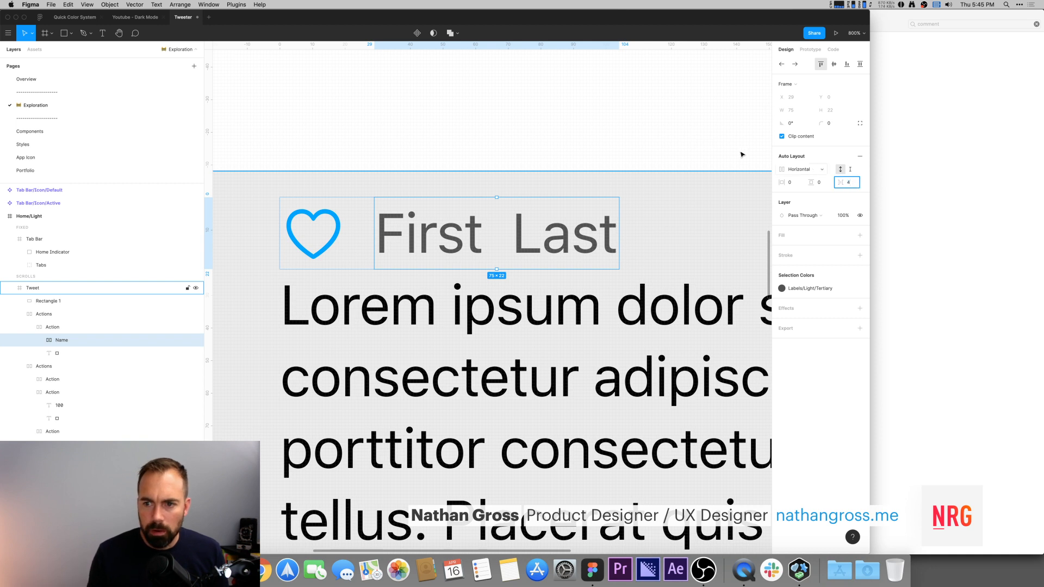
left_click(700, 142)
Step: Duplicate the Last text in the Name frame and change the copy's text to and
left_click(515, 235, "super")
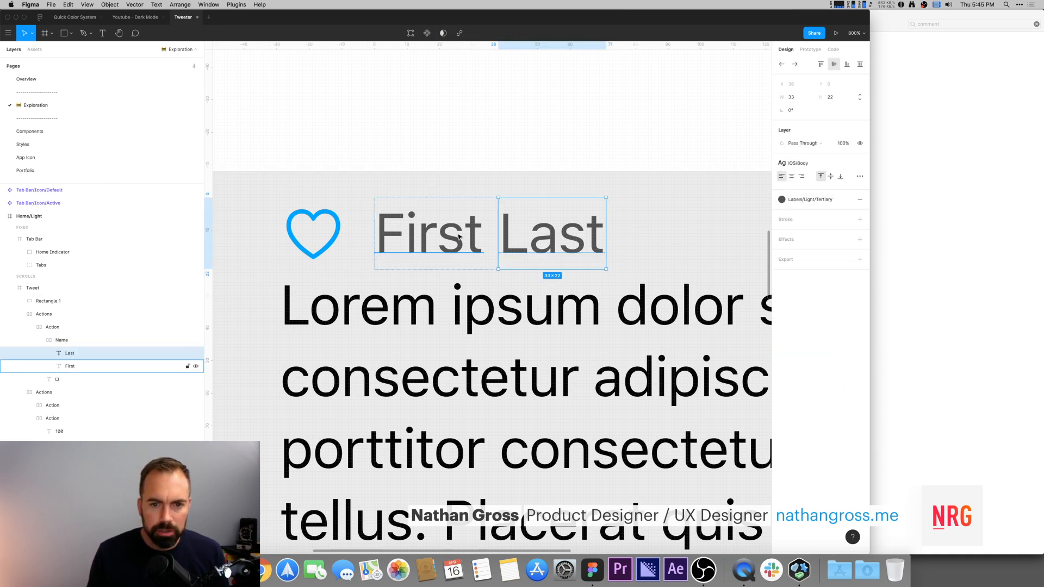
left_click(327, 226)
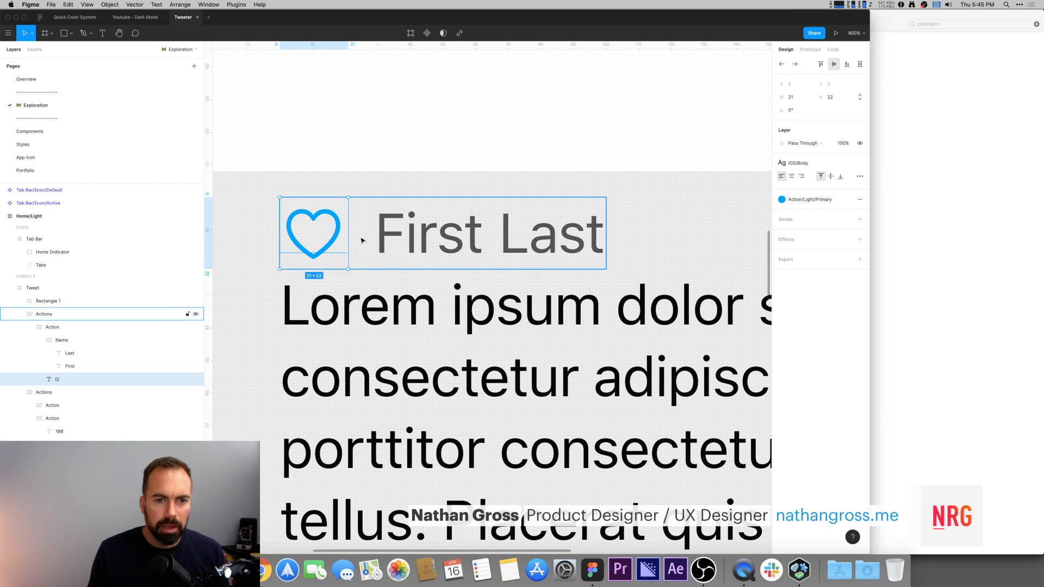
left_click(448, 139)
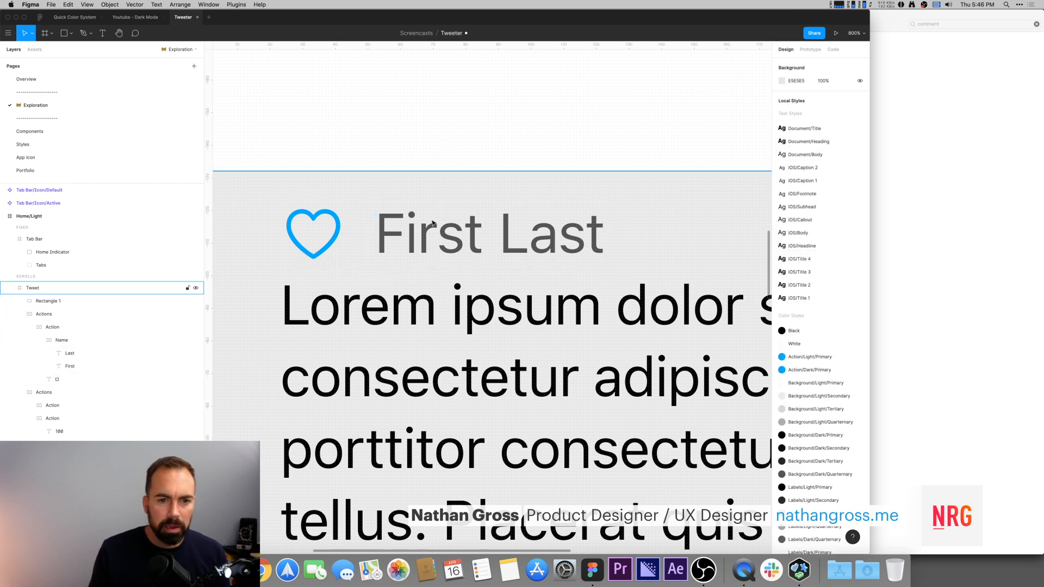
left_click(517, 240, "super")
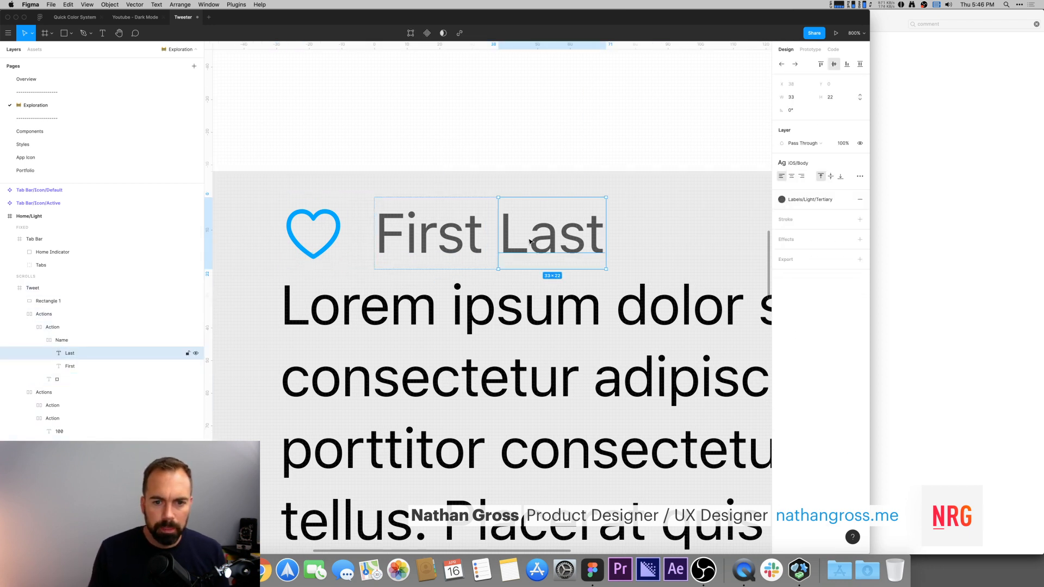
key("super+d")
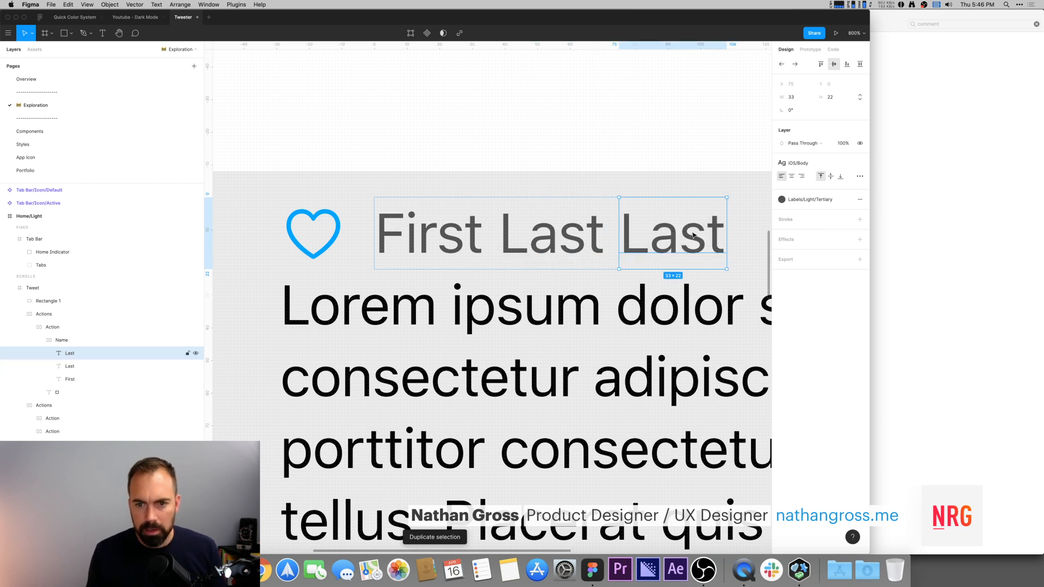
key("Return")
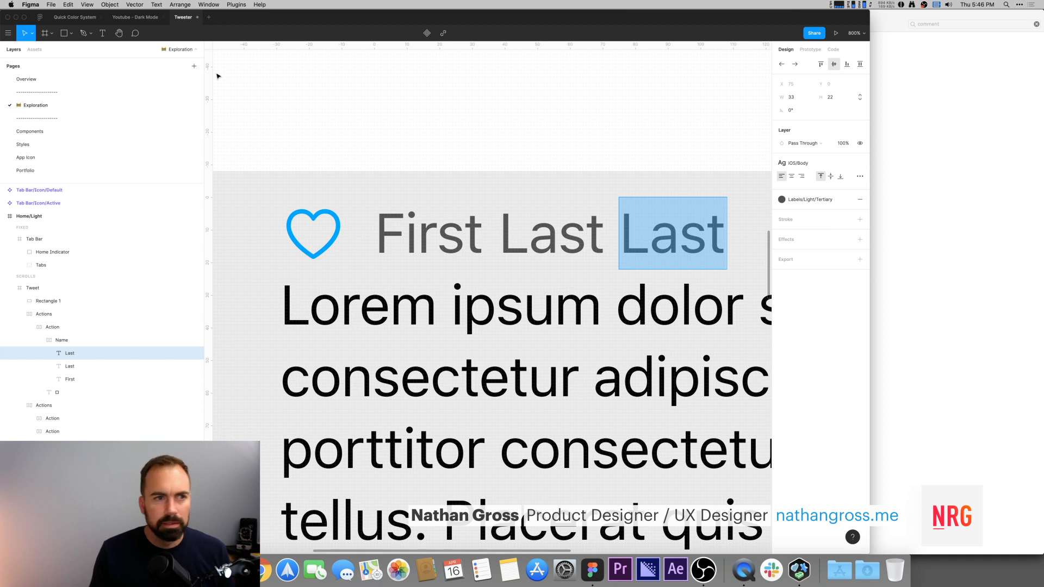
left_click(134, 17)
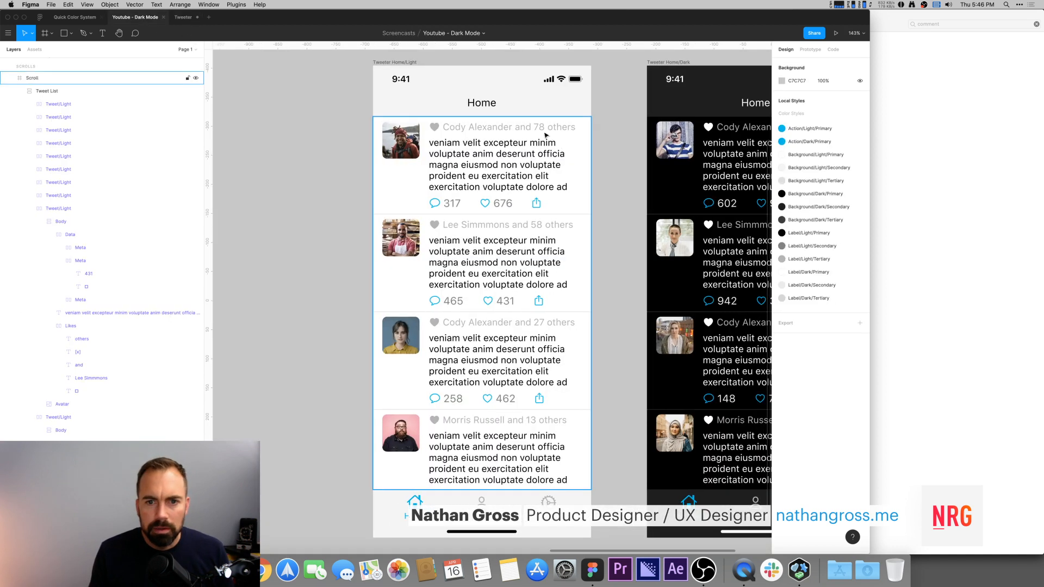
left_click(182, 18)
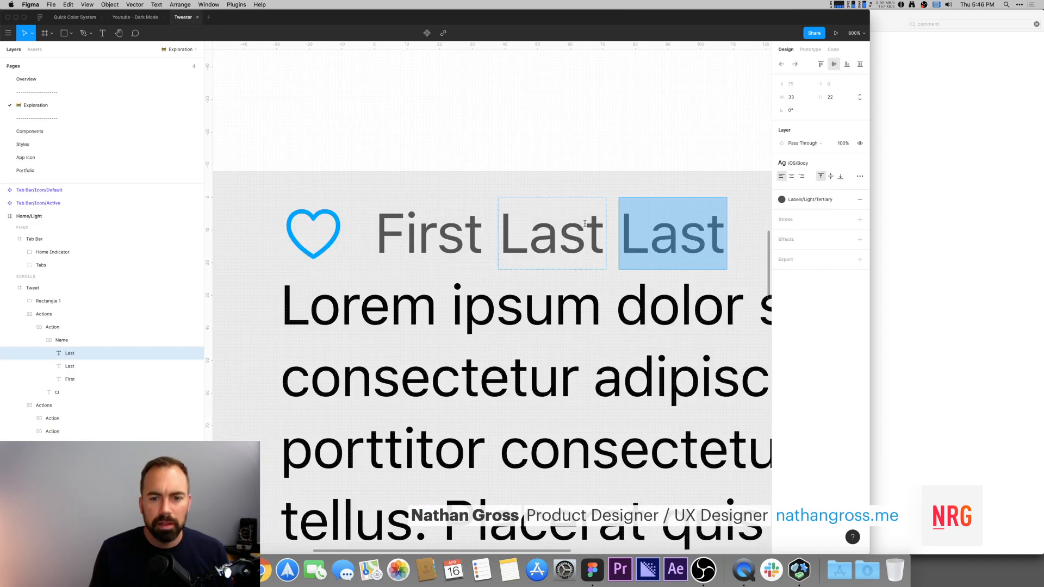
key("Escape")
key("Return")
type("and")
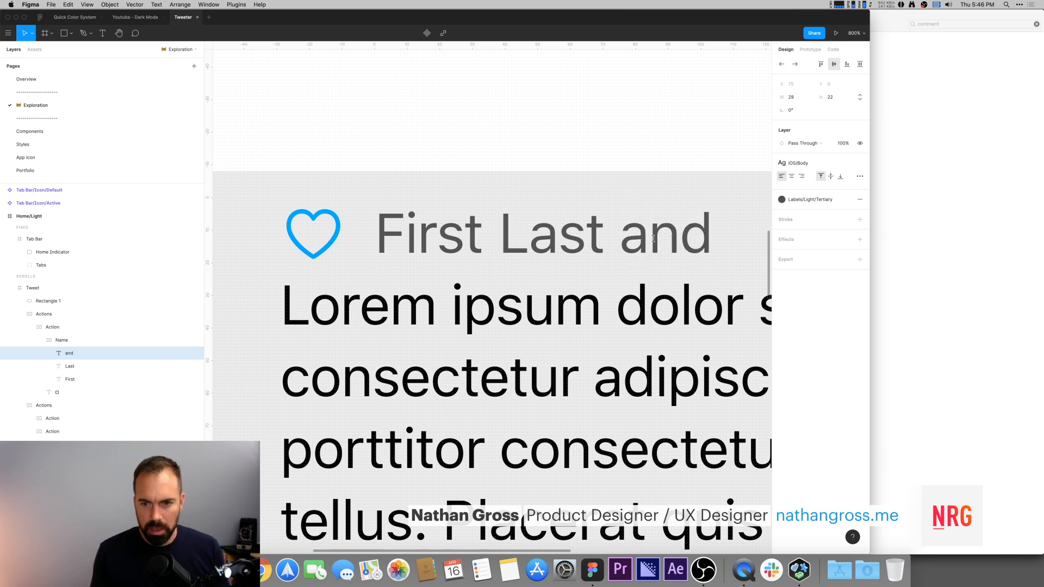
Step: Duplicate the and text and change the copy to 100
key("Escape")
left_click_drag(690, 123, 445, 110)
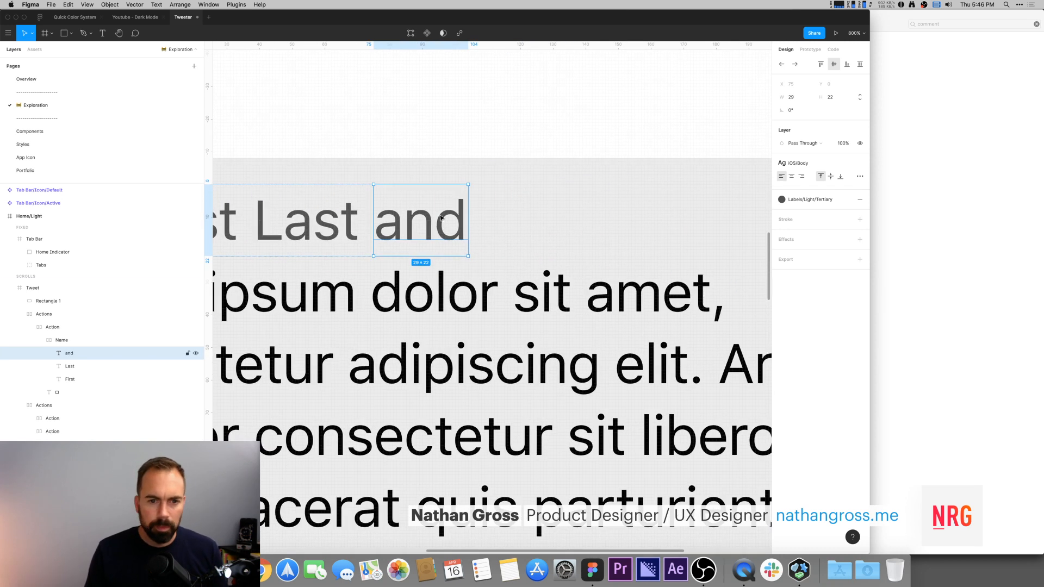
key("super+d")
key("Return")
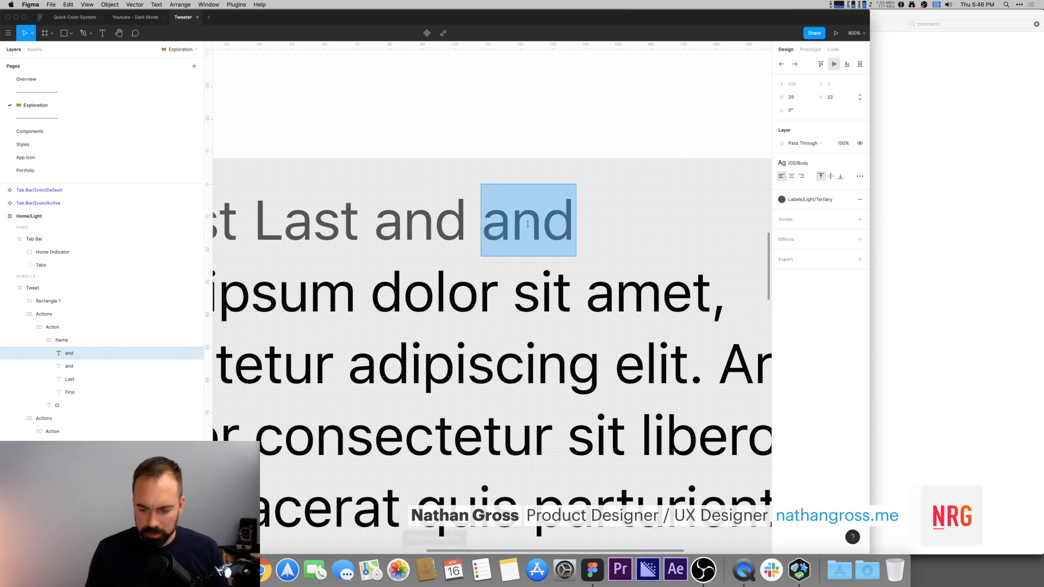
type("78")
key("BackSpace")
key("BackSpace")
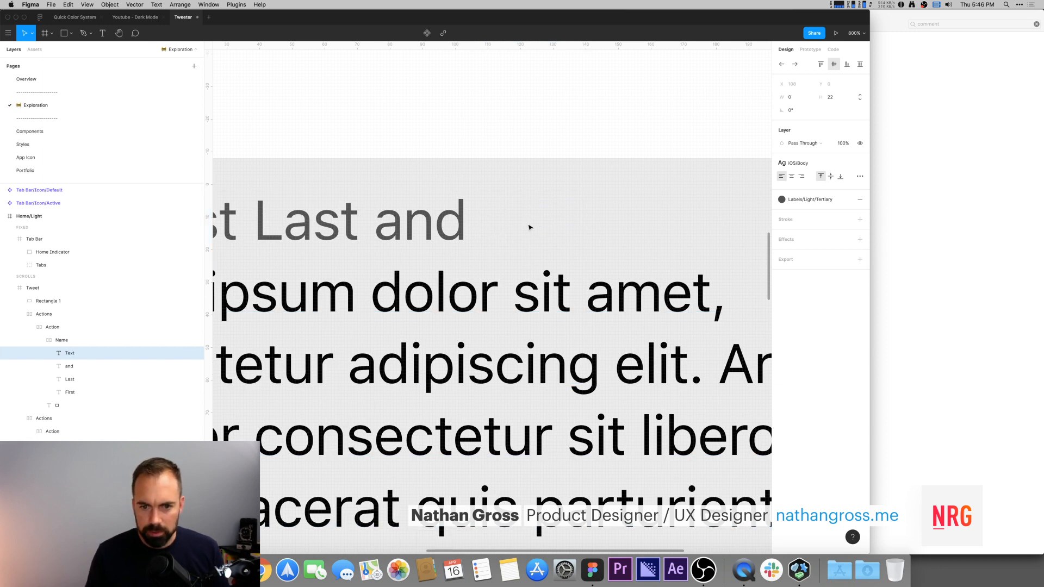
type("100")
key("Escape")
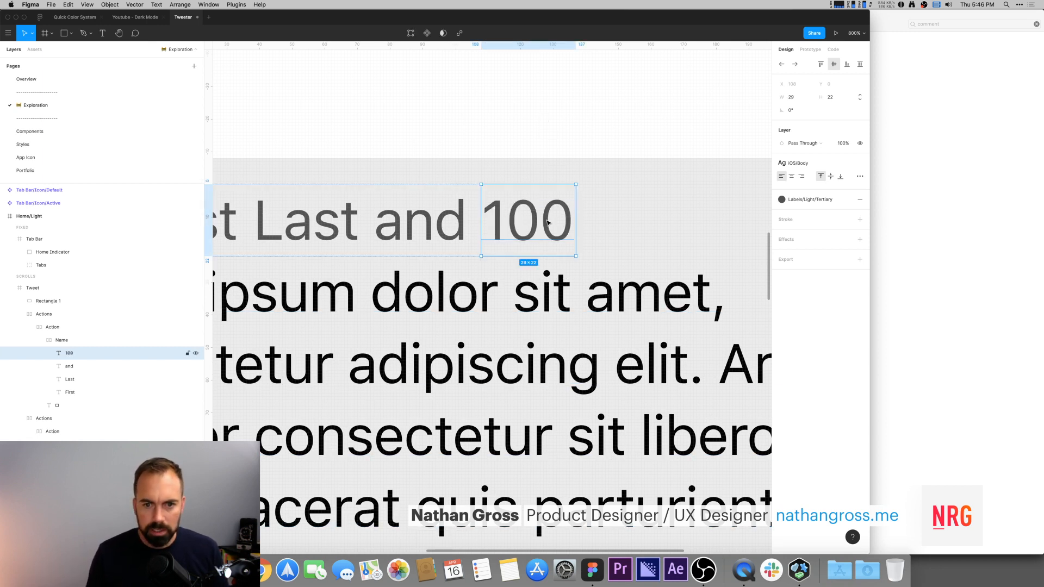
Step: Duplicate the 100 text and change the new copy to others
key("super+d")
left_click(554, 130)
double_click(617, 207)
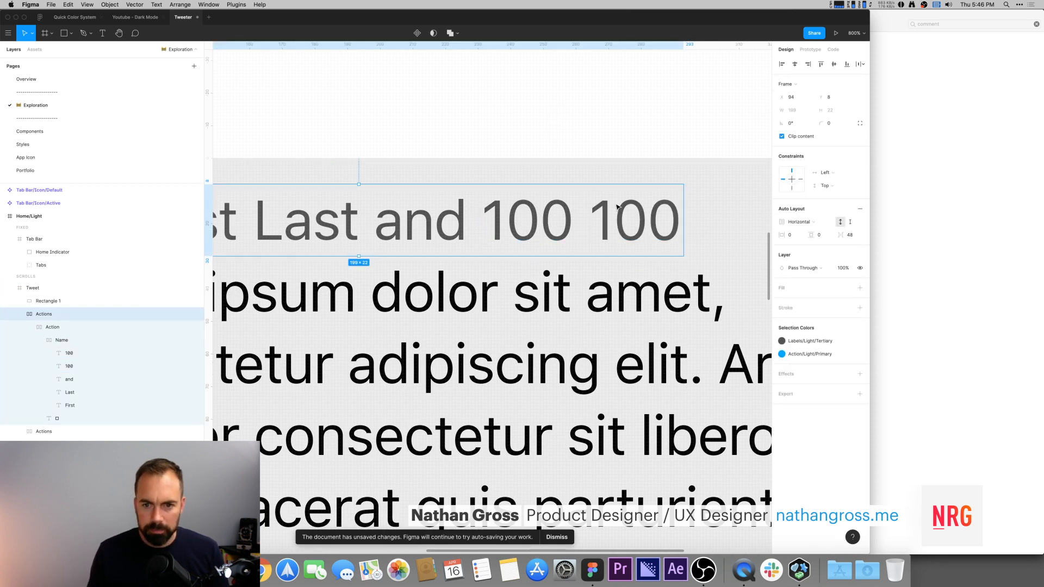
double_click(625, 227)
double_click(624, 226)
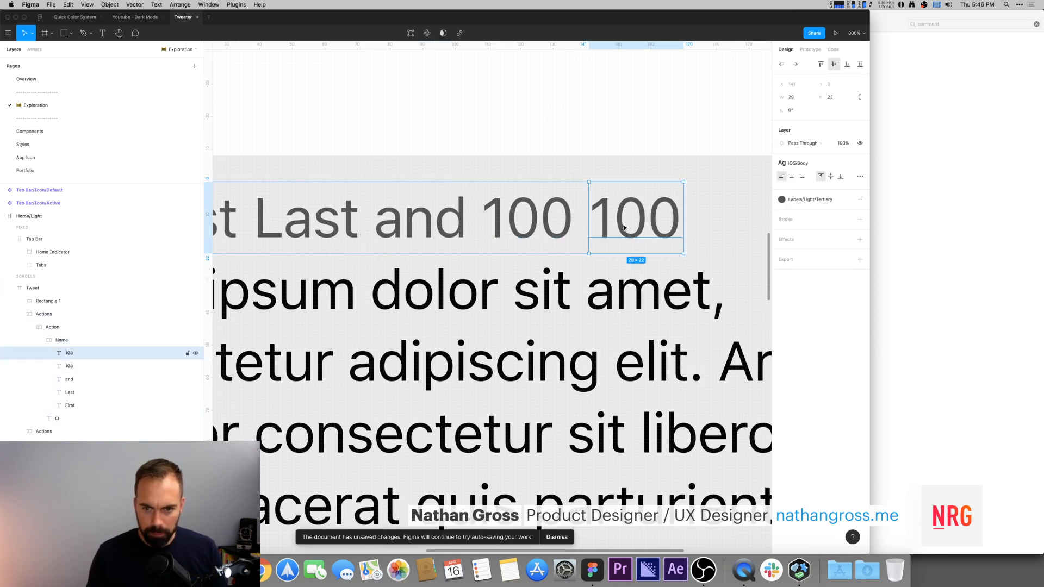
double_click(622, 223)
type("others")
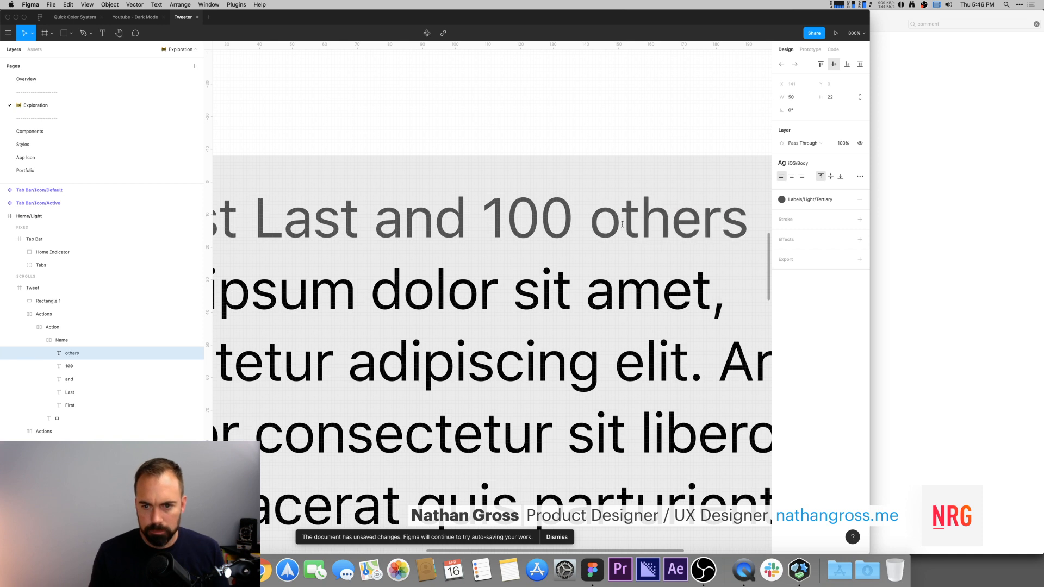
key("Escape")
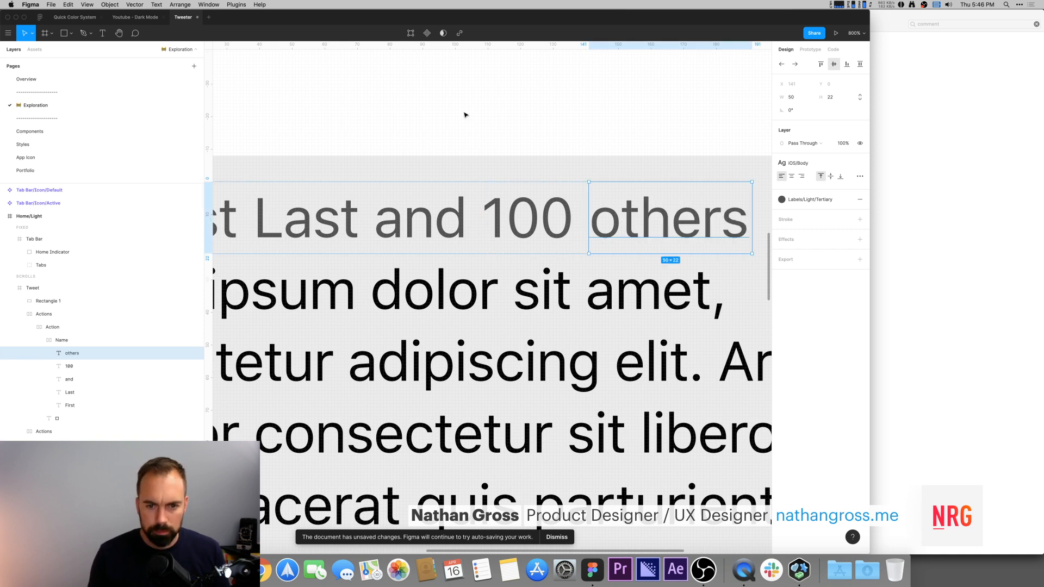
Step: Inspect each word text of the likes header row on the canvas
key("minus")
key("minus")
left_click(671, 287)
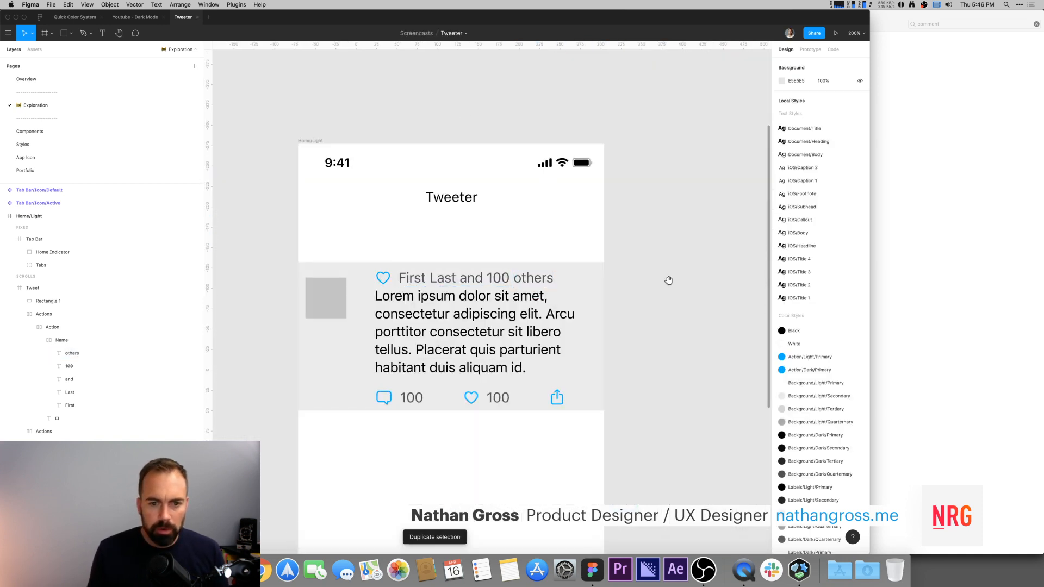
left_click(402, 254, "super")
left_click(429, 254, "shift+super")
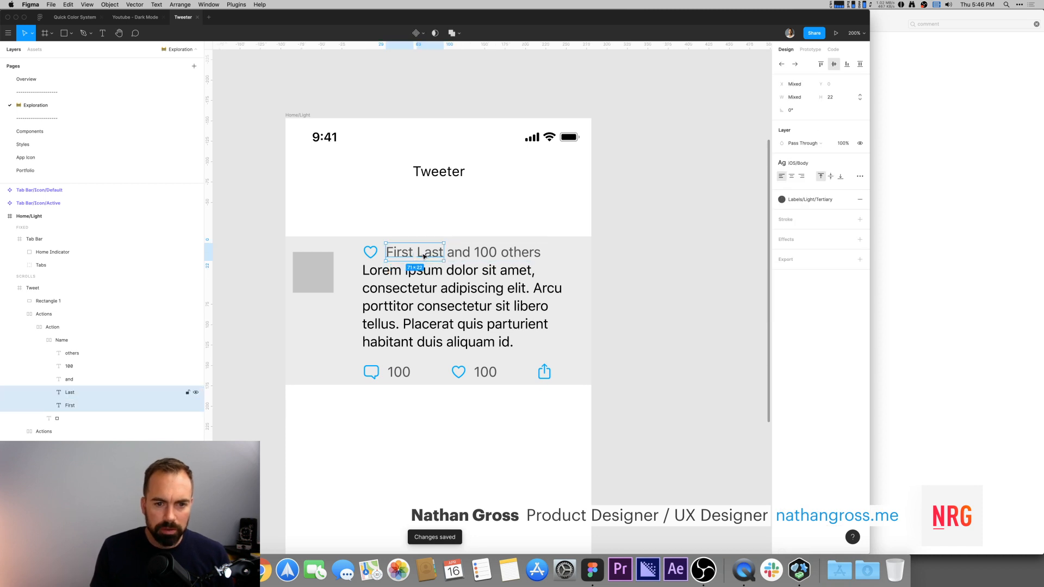
left_click(460, 255, "shift+super")
left_click(483, 255, "shift+super")
left_click(519, 256, "shift+super")
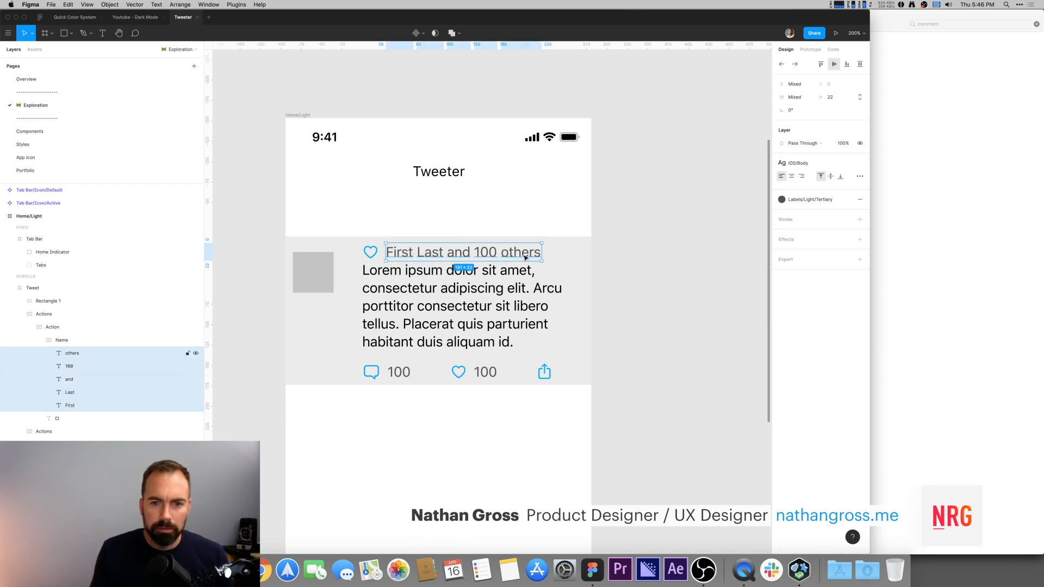
left_click(682, 261)
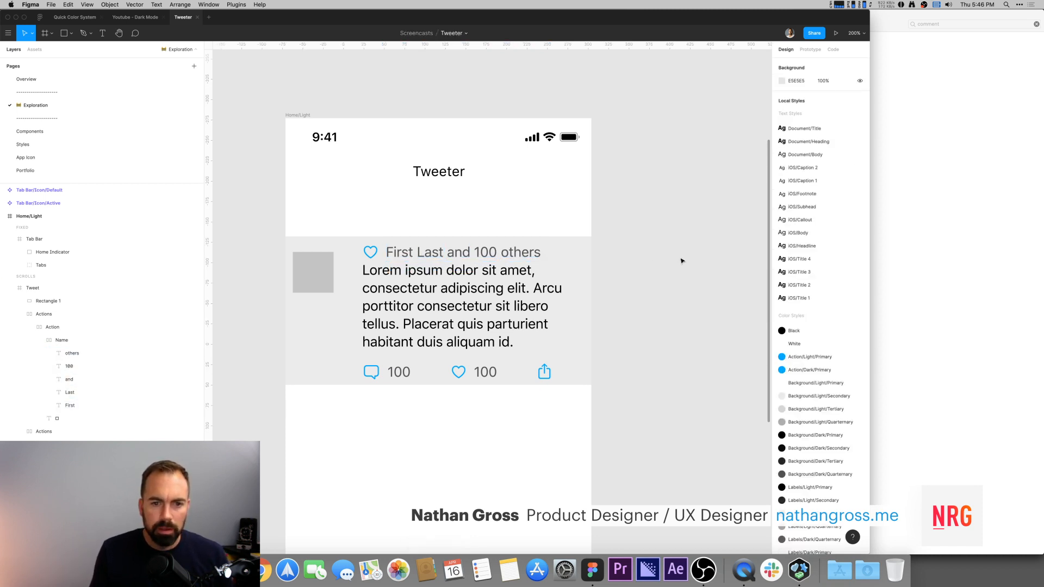
left_click(398, 254, "super")
left_click(433, 257, "super")
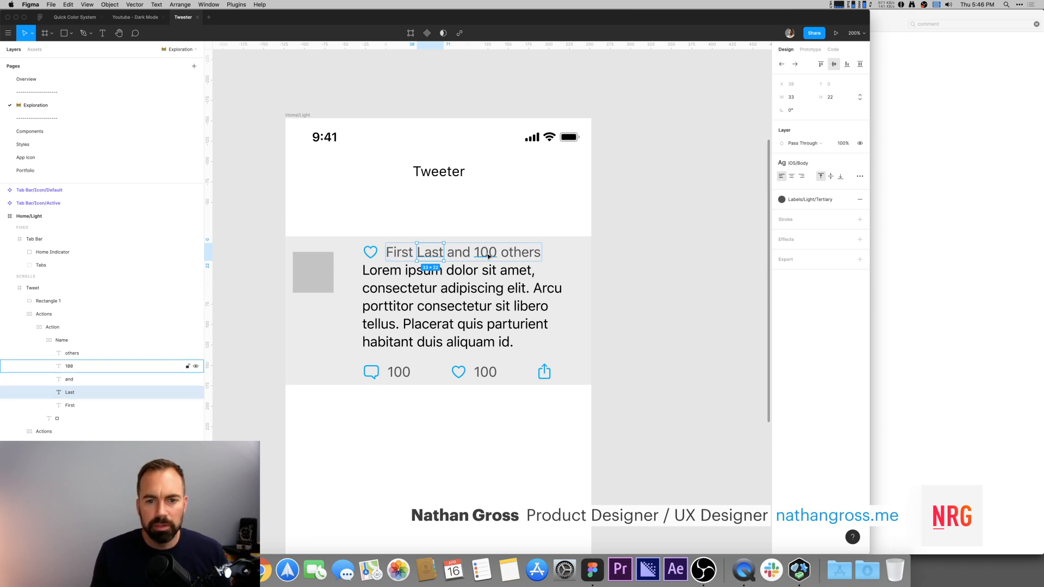
left_click(671, 275)
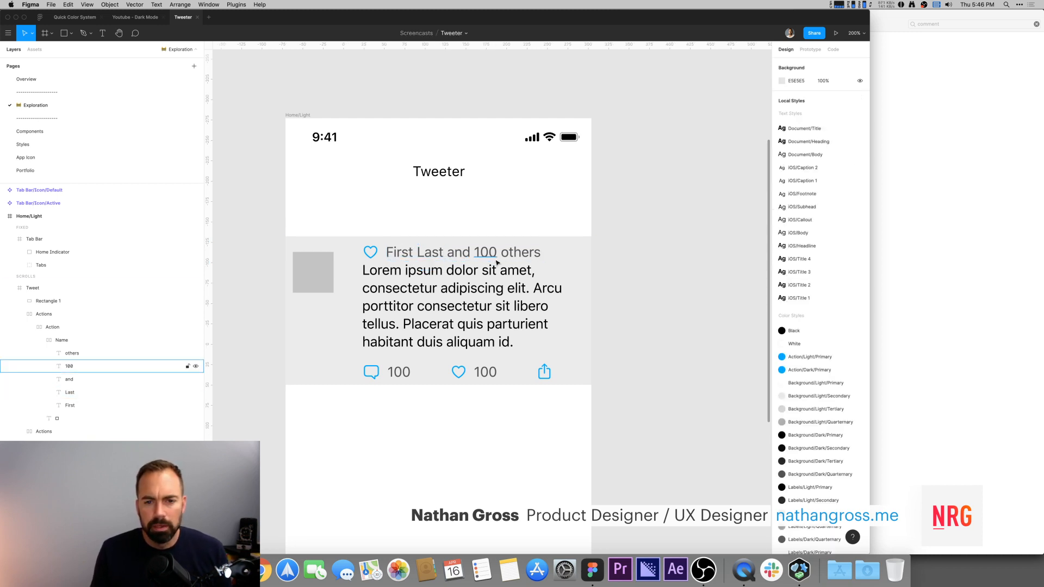
left_click(408, 254, "super")
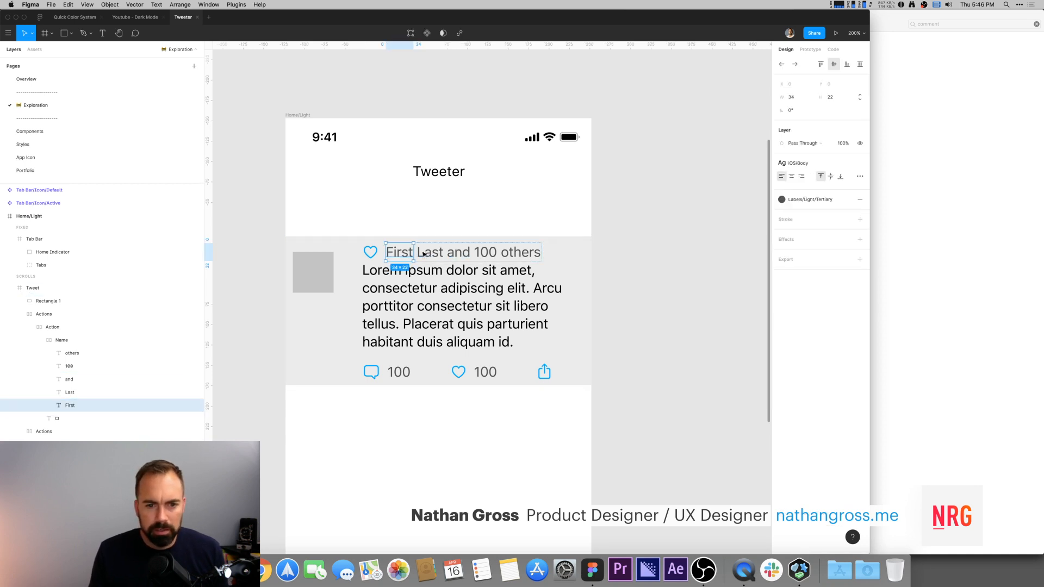
left_click(426, 255, "super")
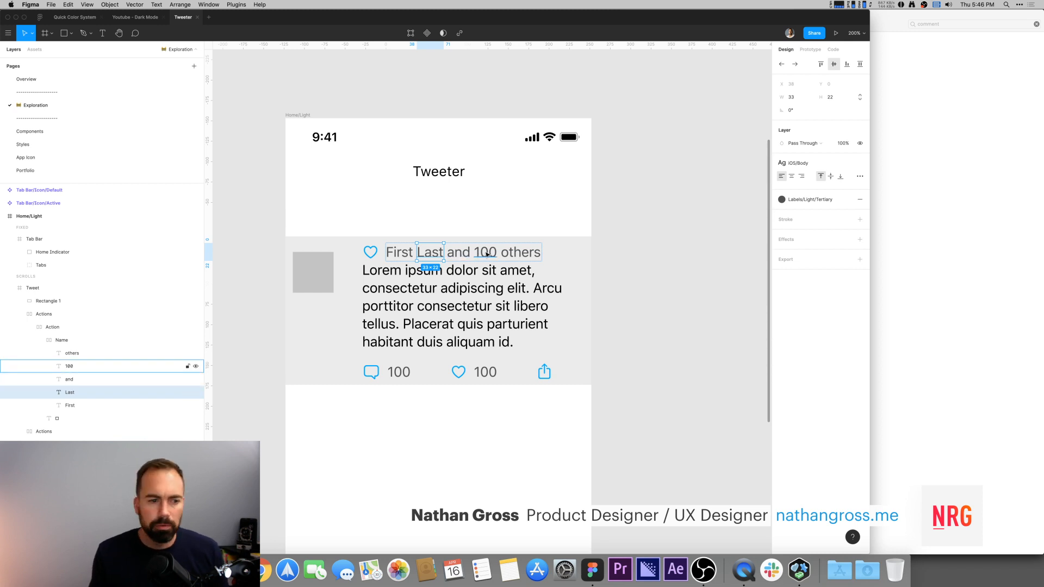
left_click(611, 252)
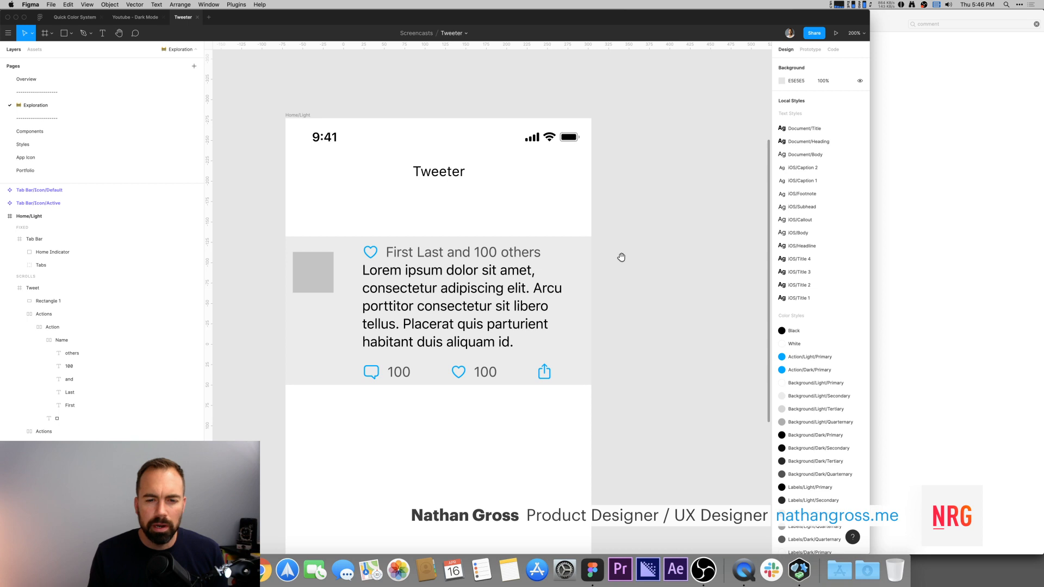
Step: Check the order of the header's word layers in the layers list
scroll(620, 253, "down", 1)
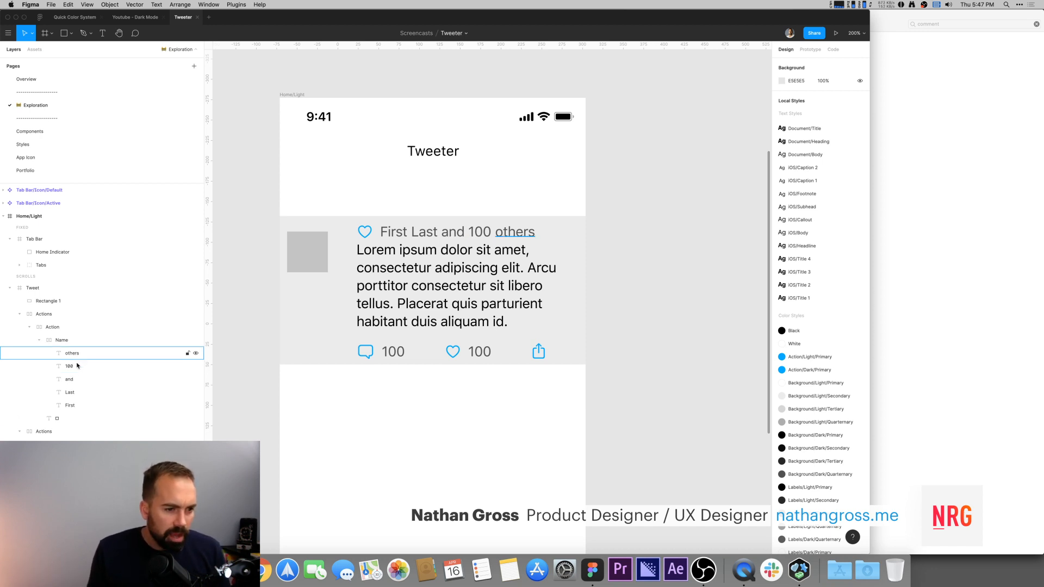
left_click(70, 392)
left_click(69, 379)
left_click(69, 366)
left_click(71, 353)
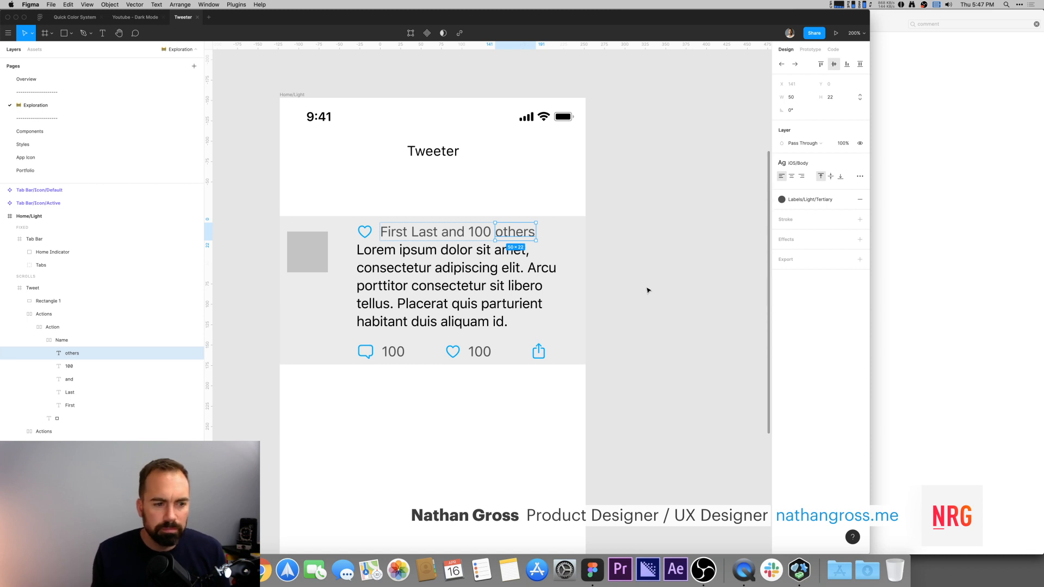
scroll(645, 277, "down", 2)
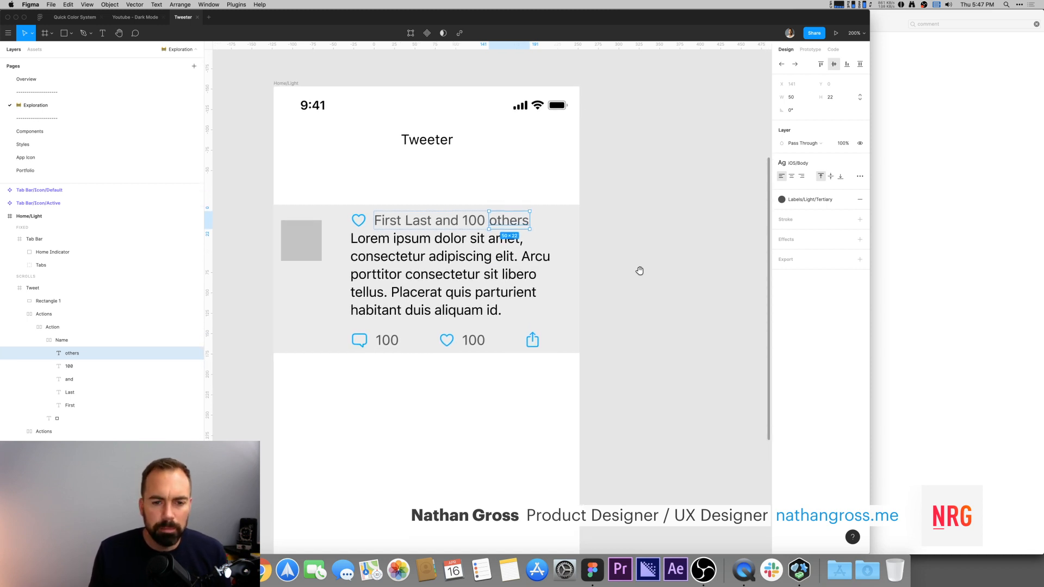
left_click(671, 273)
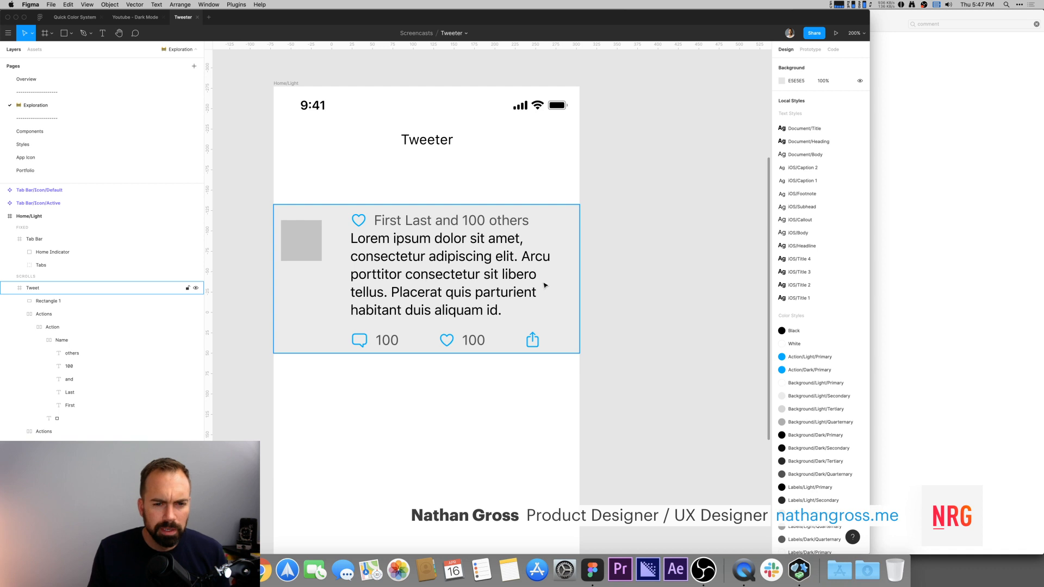
Step: Wrap the likes header, tweet text and action row in a vertical auto-layout frame named Content
left_click(401, 261)
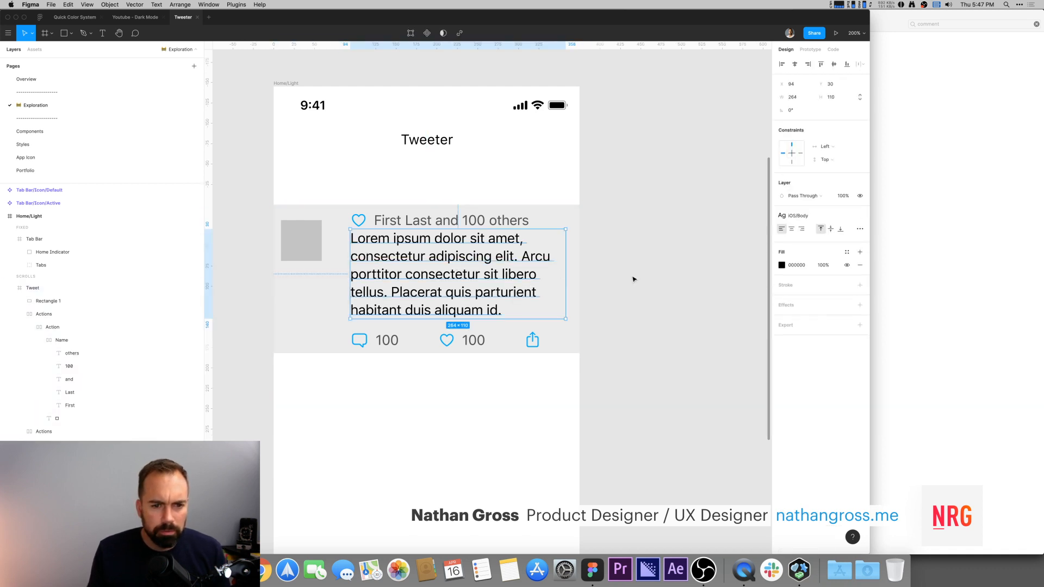
left_click(451, 221, "shift")
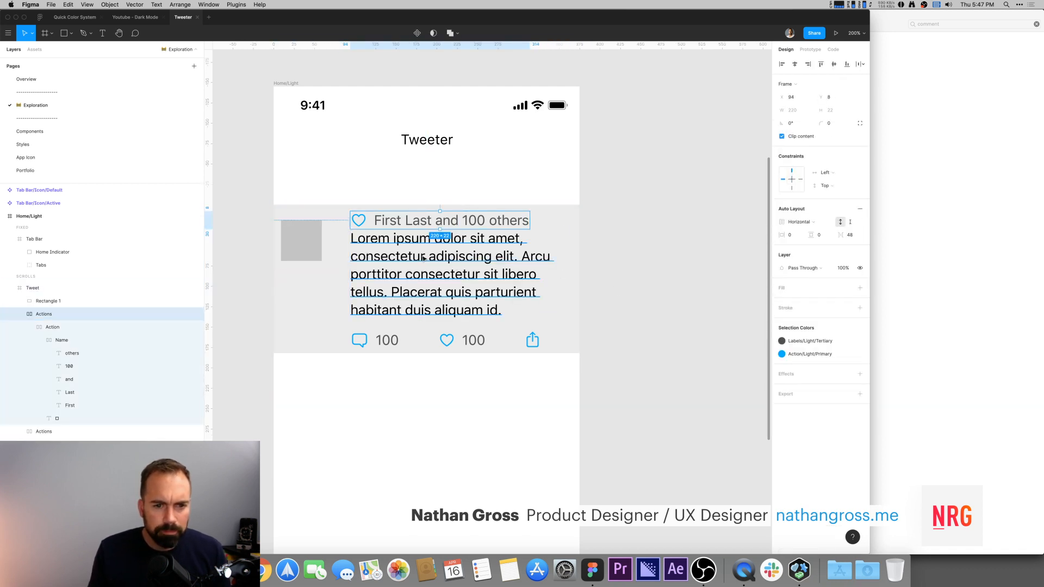
left_click(378, 334, "shift")
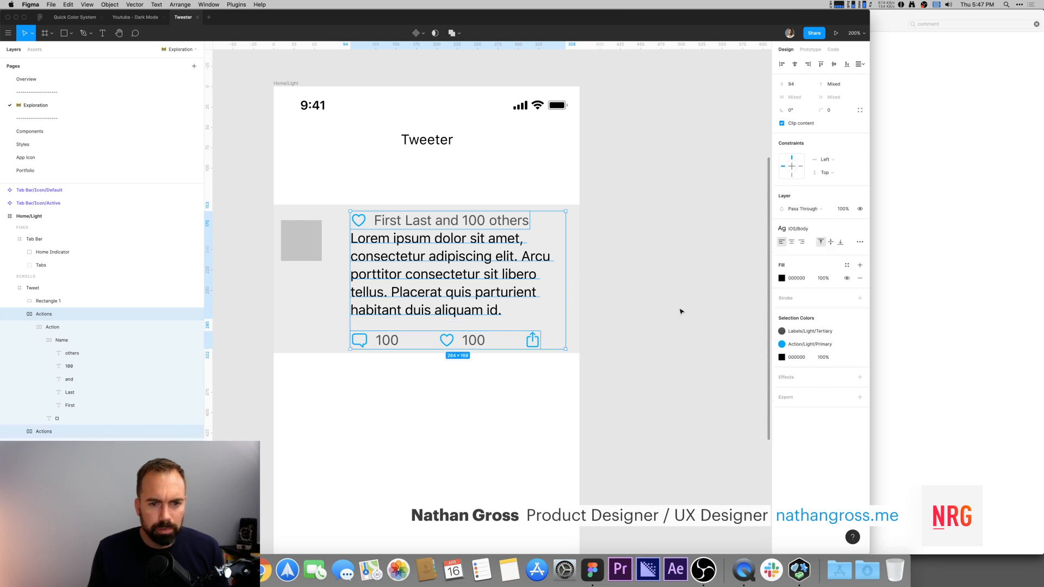
left_click(19, 315)
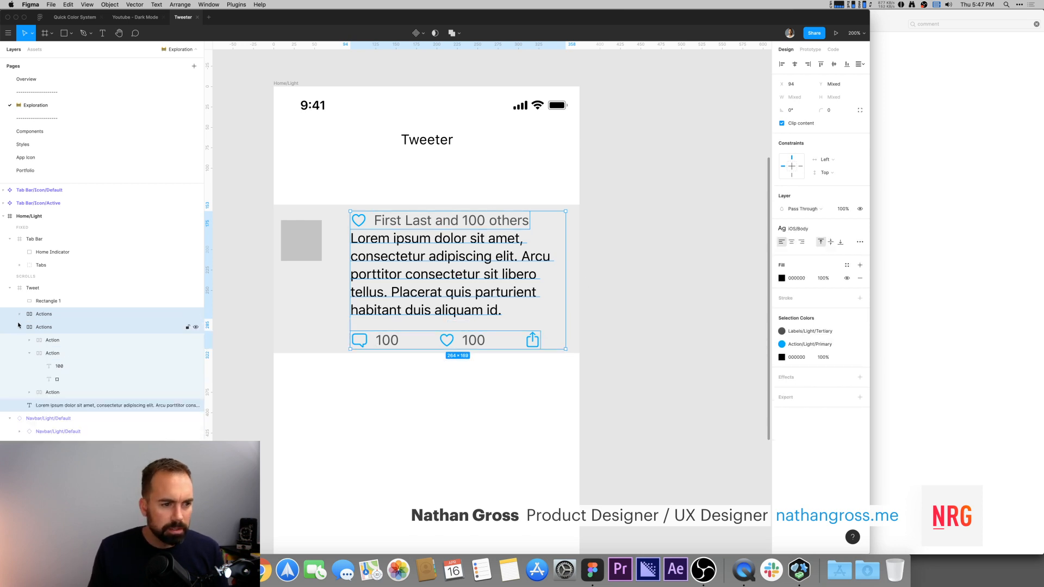
left_click(20, 327)
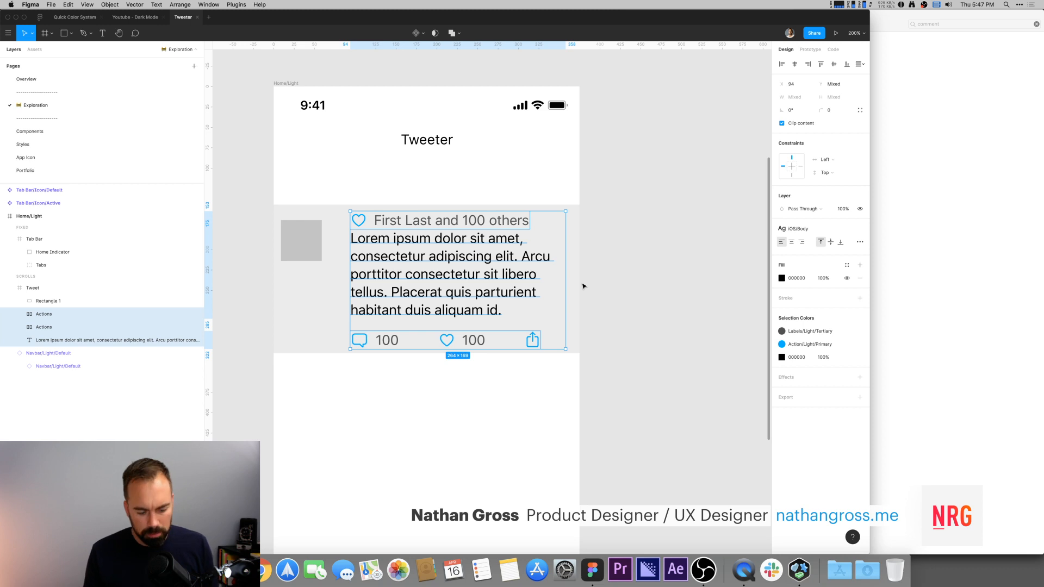
key("shift+a")
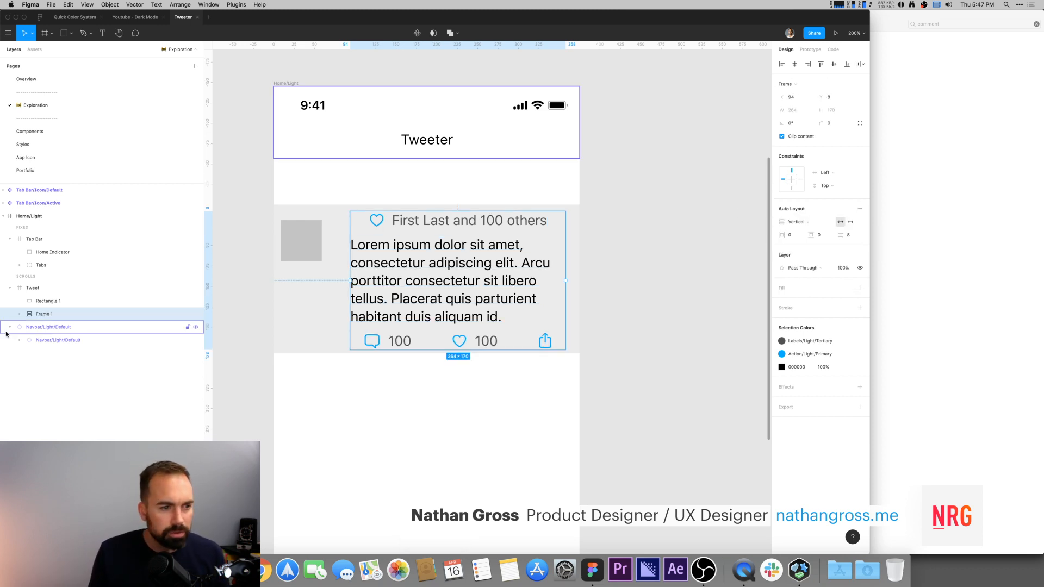
left_click_drag(22, 315, 49, 318)
double_click(49, 319)
type("C")
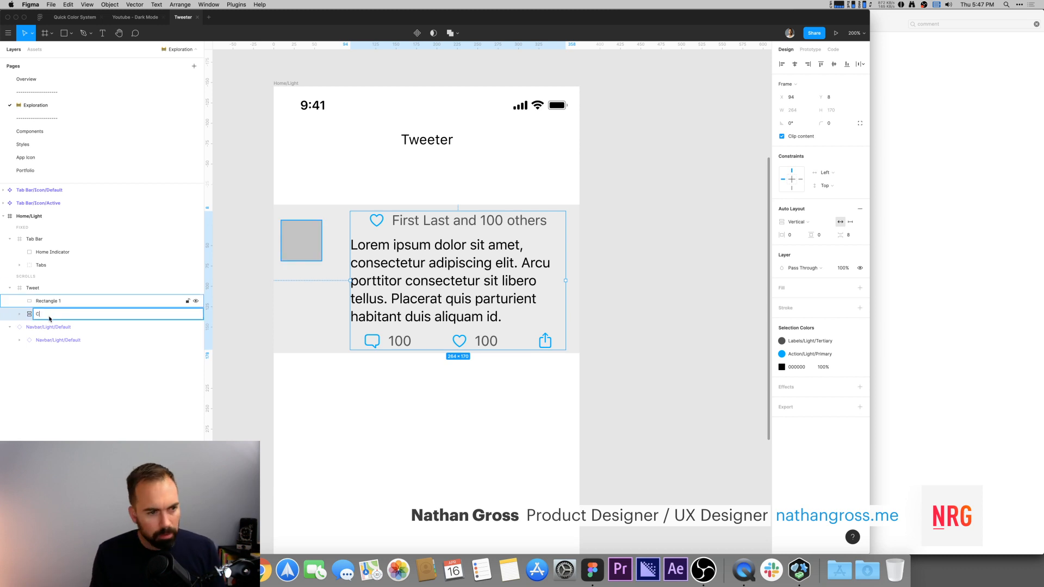
type("ontent")
key("Return")
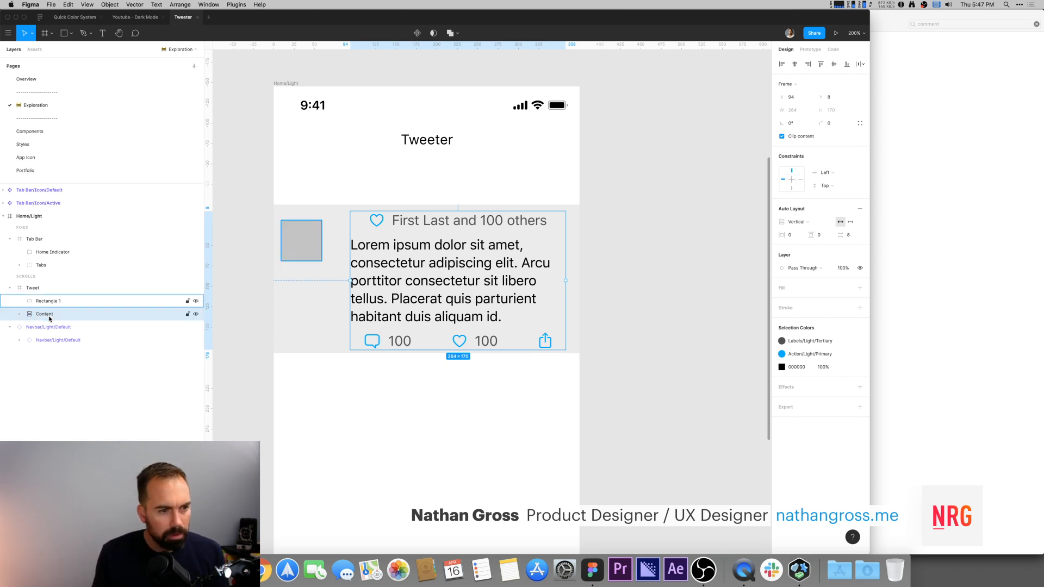
Step: Align the likes header and the action row to the left inside the Content frame
left_click(434, 224)
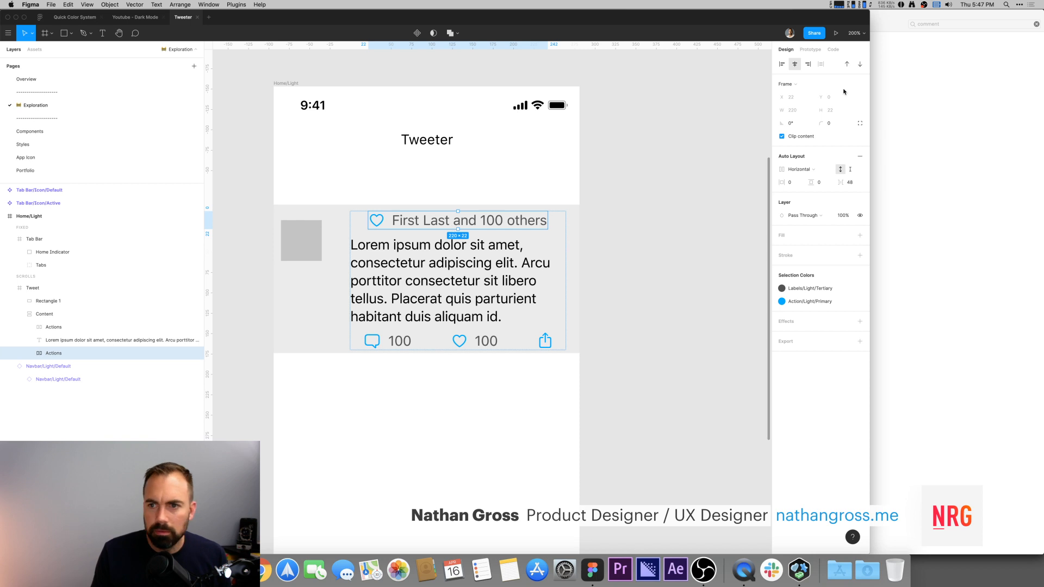
left_click(781, 64)
left_click(406, 342)
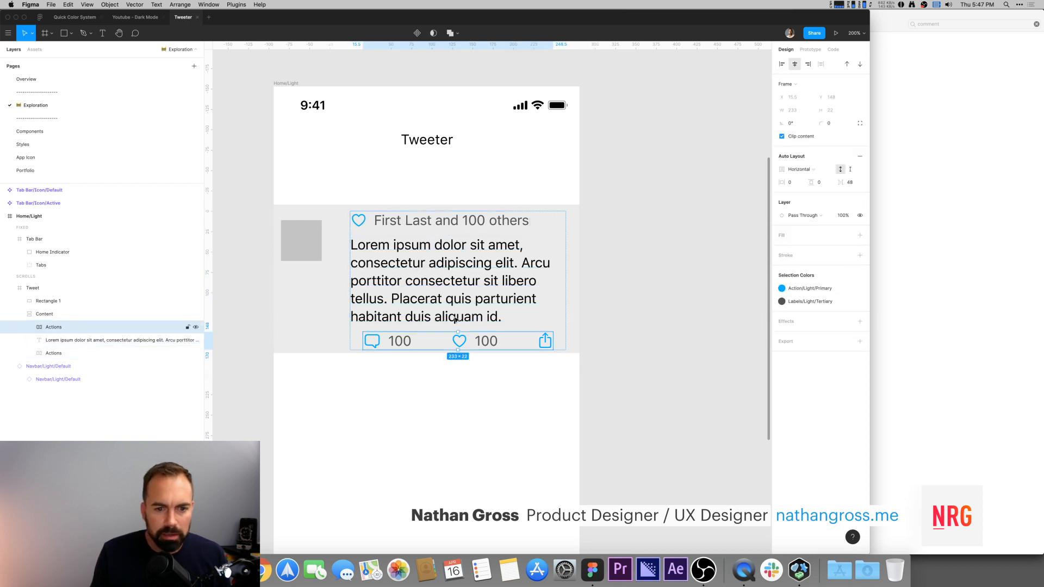
left_click(781, 64)
Step: Try reducing the item spacing of the Content frame's auto layout
left_click(468, 282)
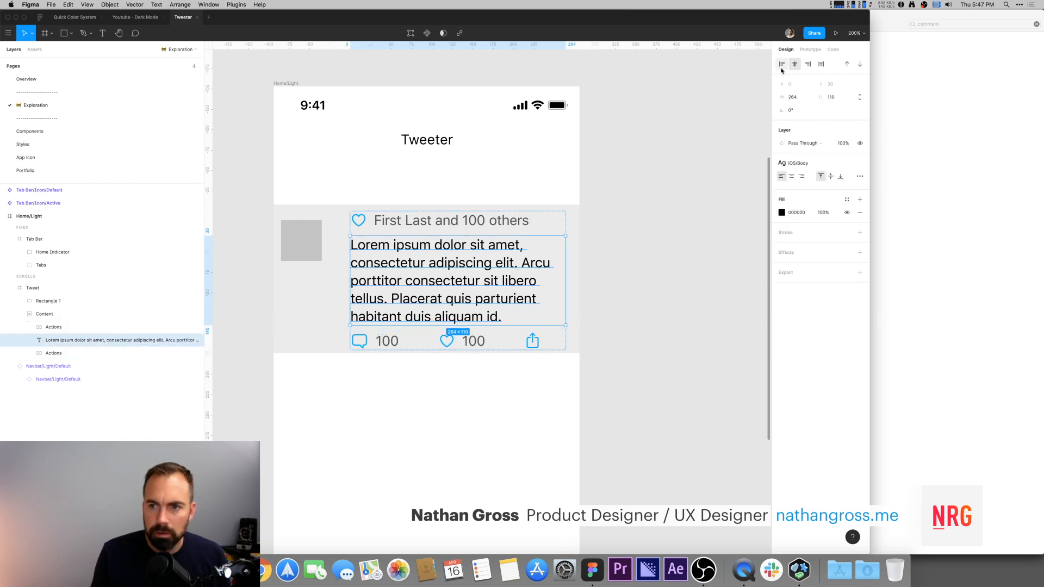
left_click(433, 245)
left_click(432, 223)
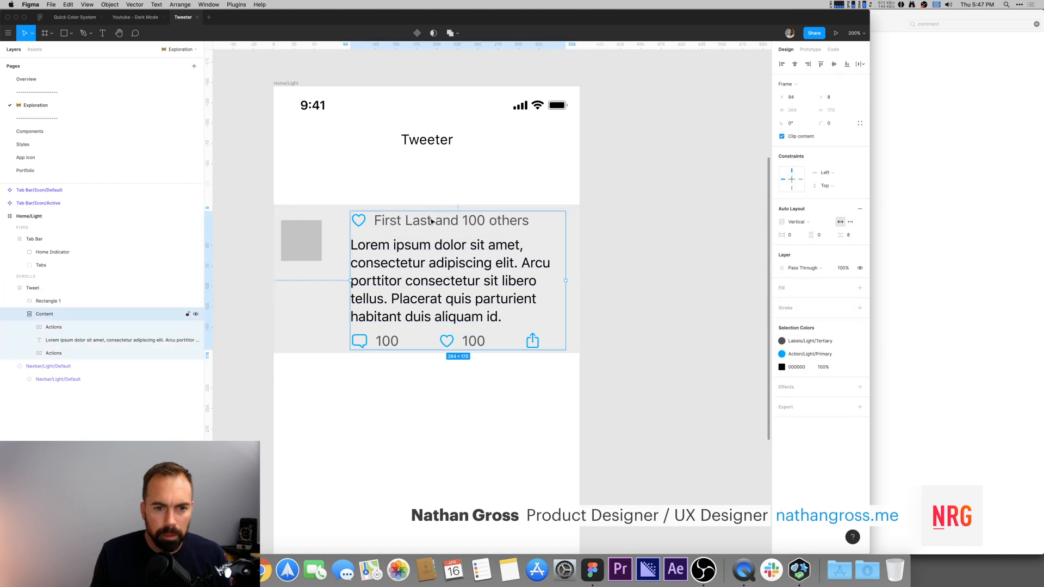
left_click(853, 236)
key("Down")
key("Down")
key("Down")
key("Down")
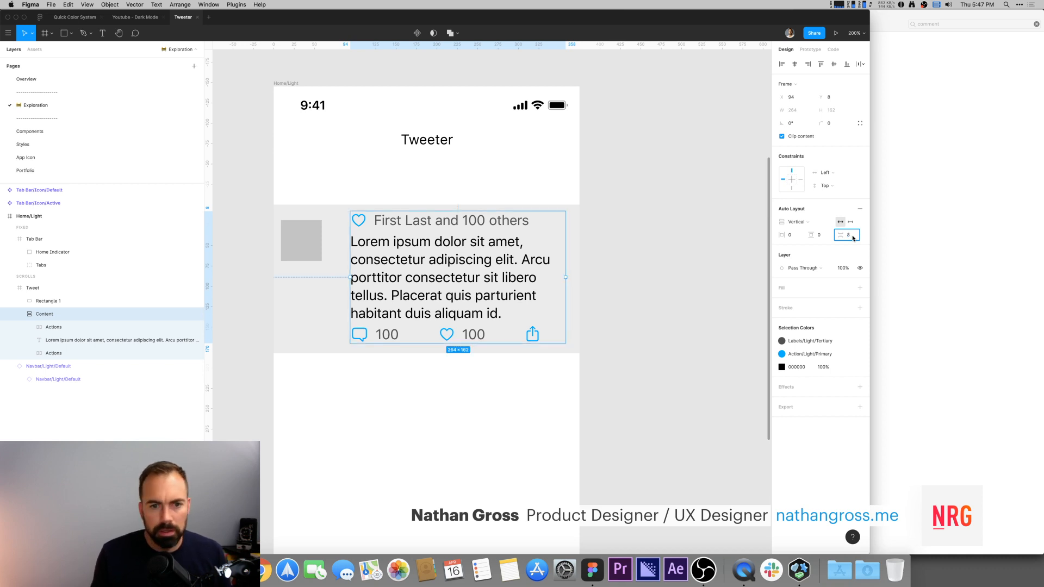
key("Return")
left_click(658, 232)
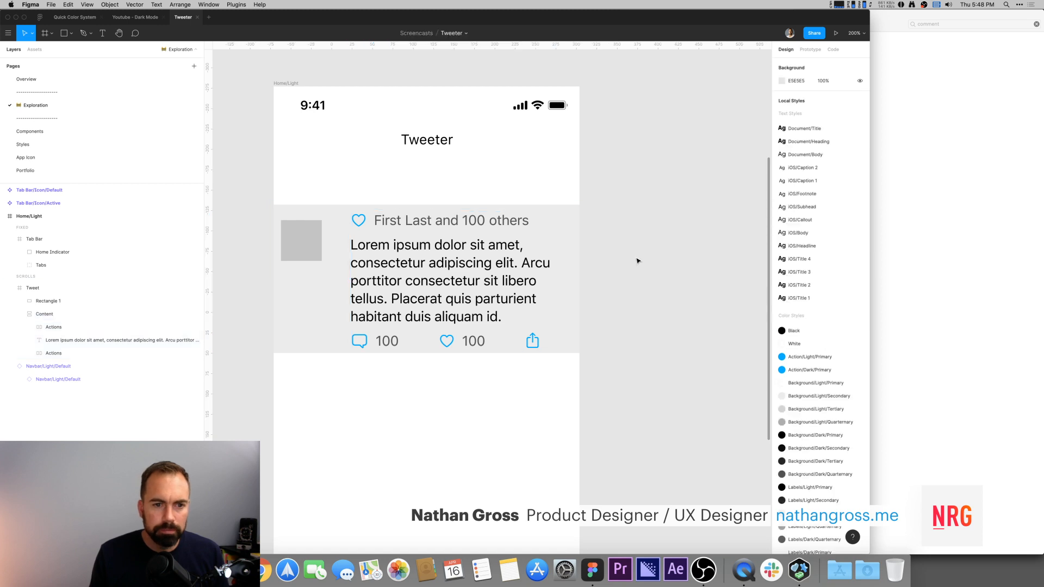
Step: Resize the avatar placeholder to 64 × 64 and nudge it into place beside the content
double_click(301, 252)
left_click_drag(320, 261, 329, 272)
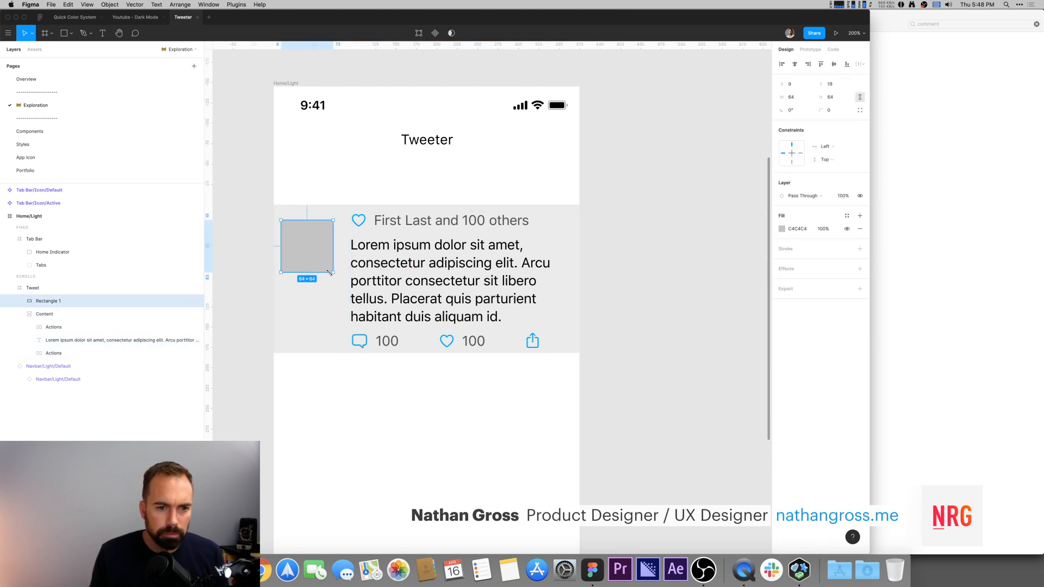
left_click(669, 266)
double_click(310, 257)
left_click_drag(309, 256, 313, 252)
left_click(605, 248)
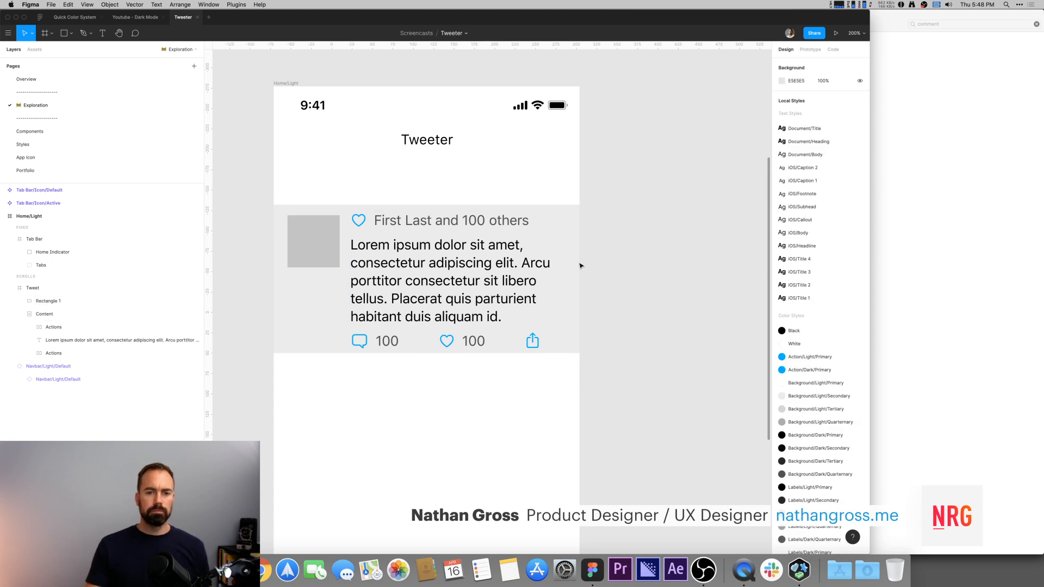
Step: Examine the reference tweet cell's layers and structure in the Youtube - Dark Mode file
left_click(41, 292)
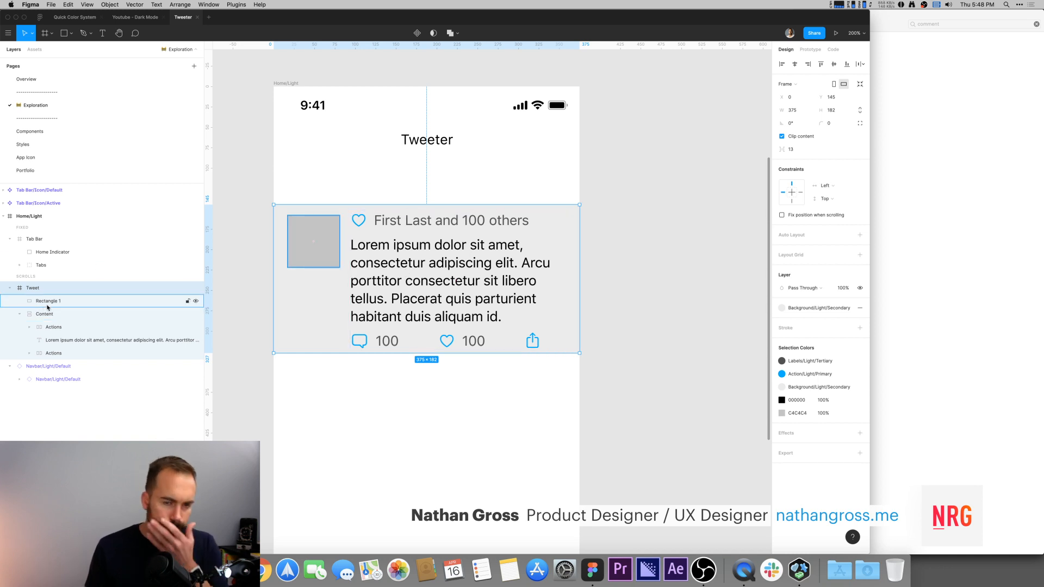
left_click(21, 315)
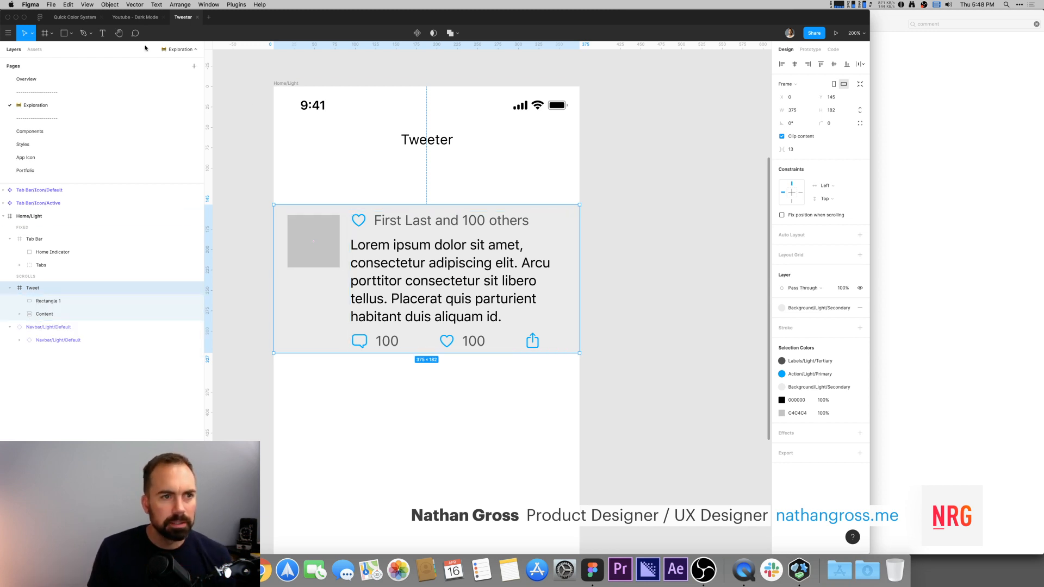
left_click(134, 17)
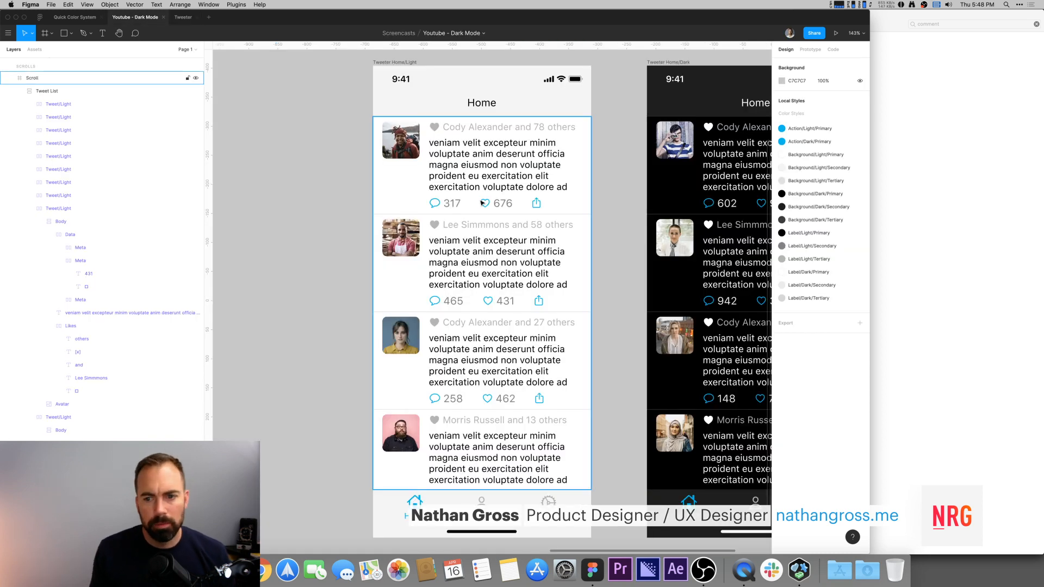
left_click_drag(321, 173, 294, 212)
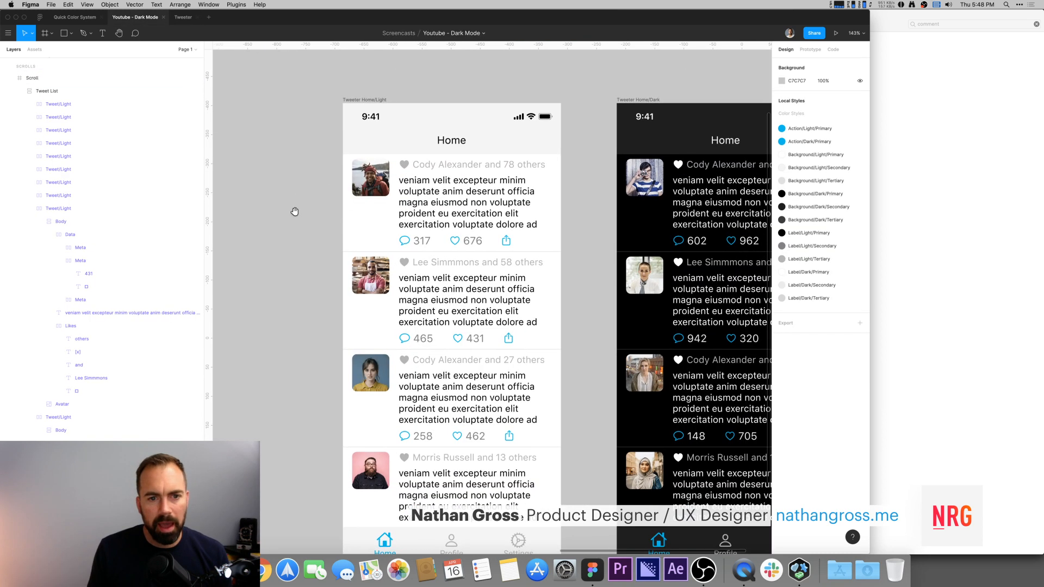
left_click(382, 188)
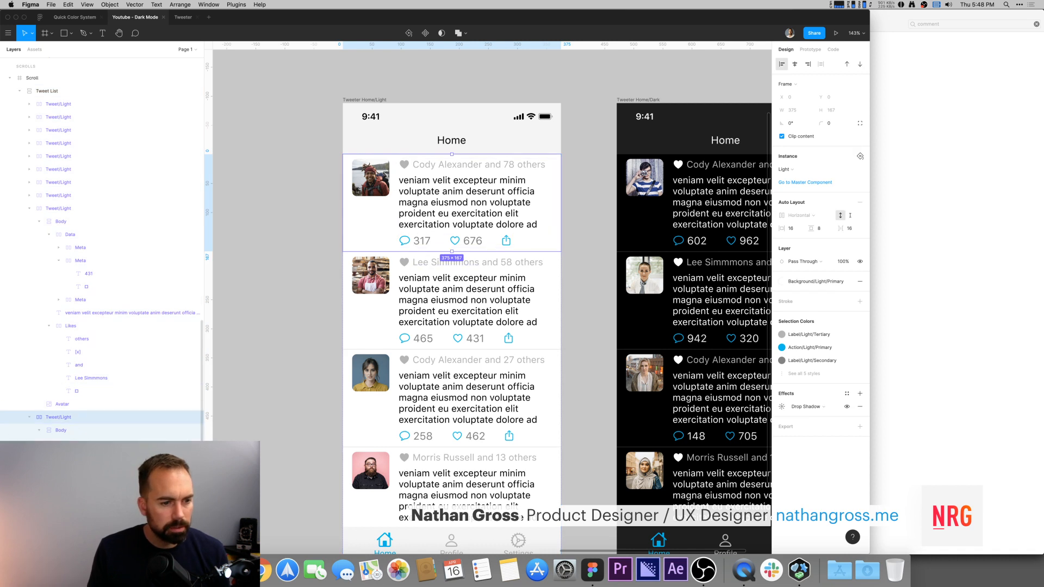
scroll(47, 431, "up", 3)
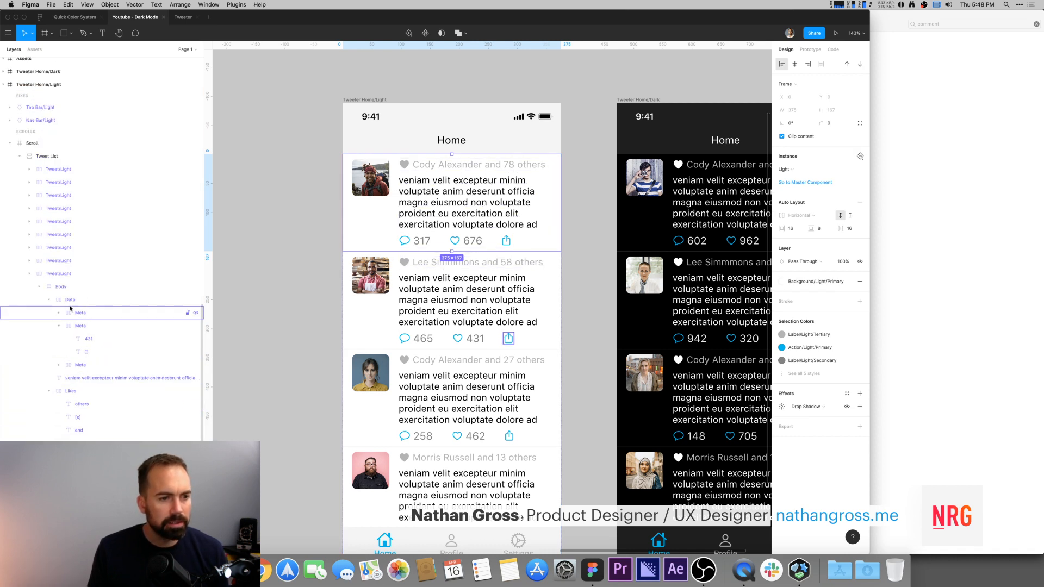
double_click(448, 186)
left_click(362, 183)
left_click(318, 192)
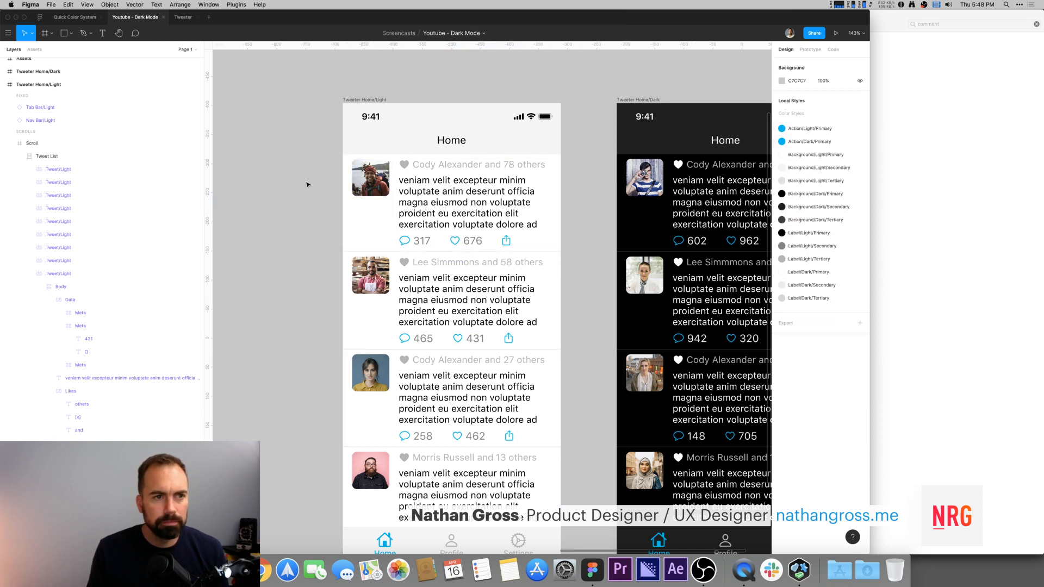
left_click(185, 17)
Step: Wrap the avatar placeholder and the Content frame together in a horizontal auto-layout frame
left_click(669, 261)
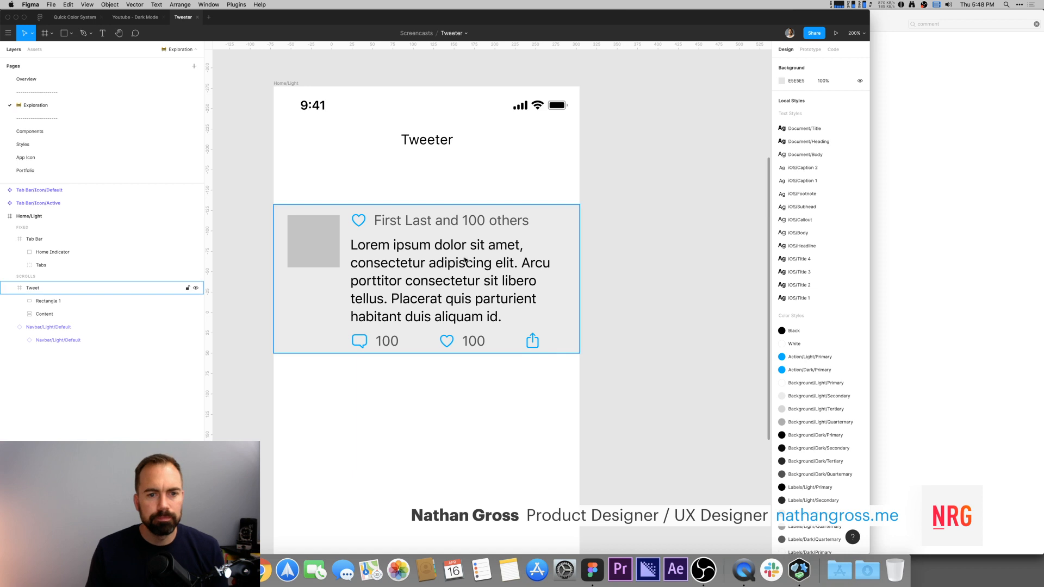
double_click(430, 231)
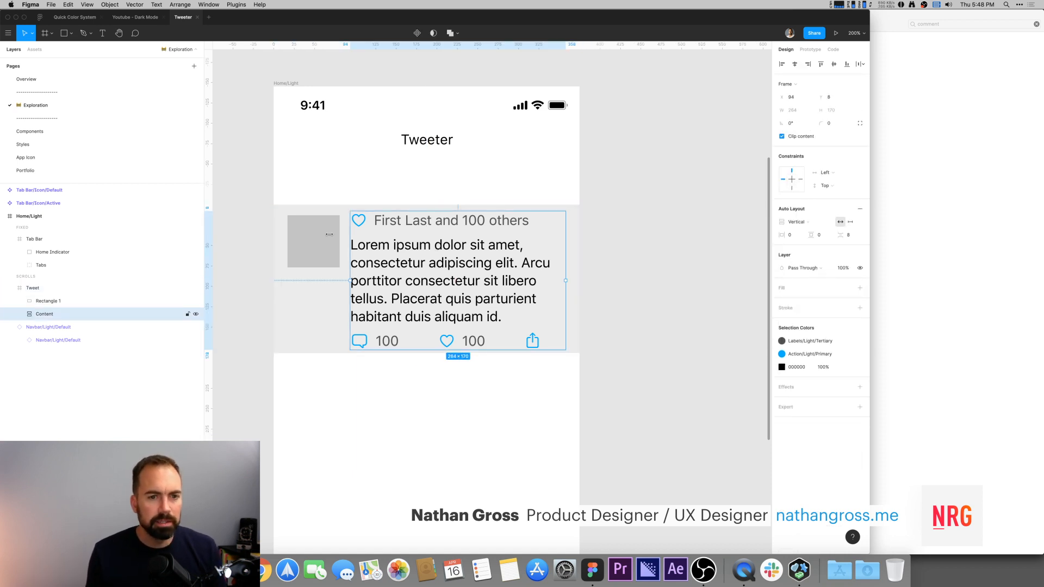
left_click(305, 236)
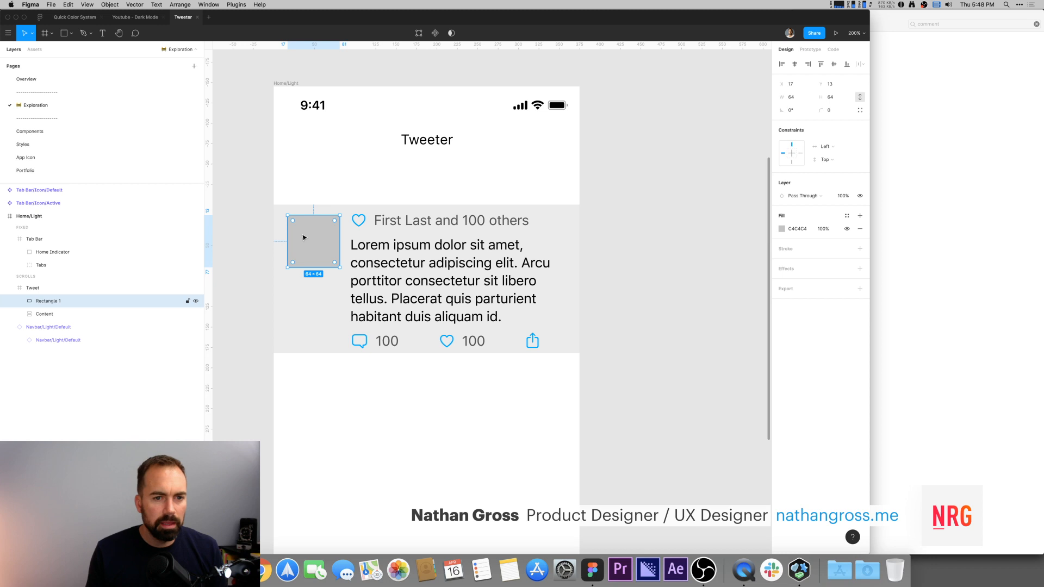
left_click(377, 252, "shift")
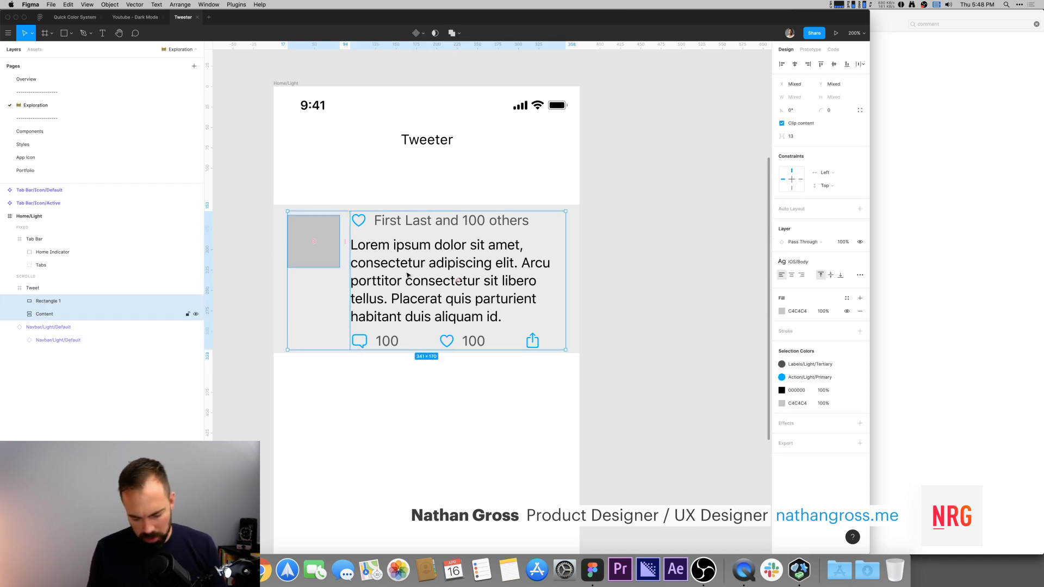
key("shift+a")
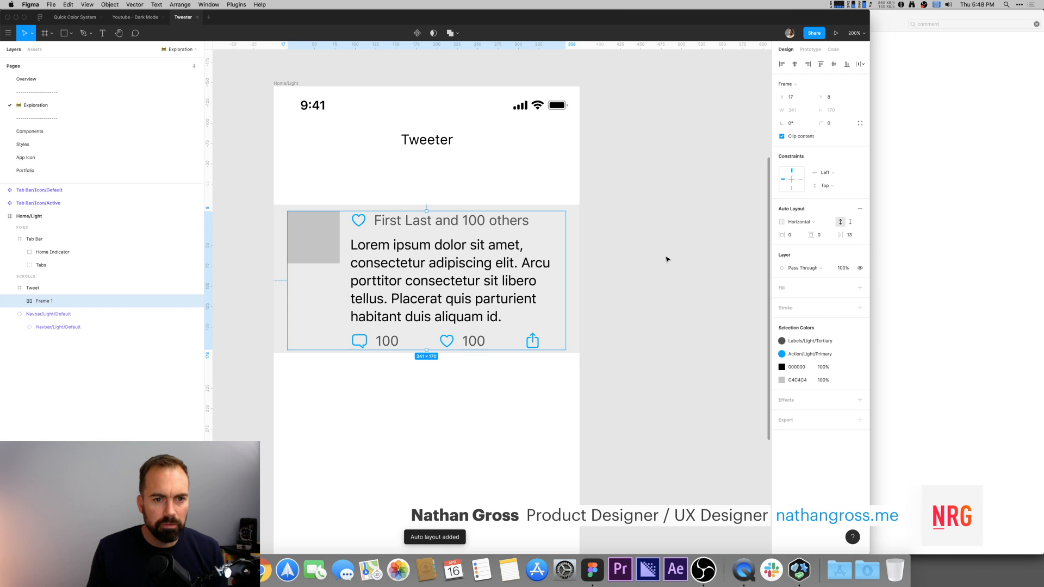
left_click(667, 259)
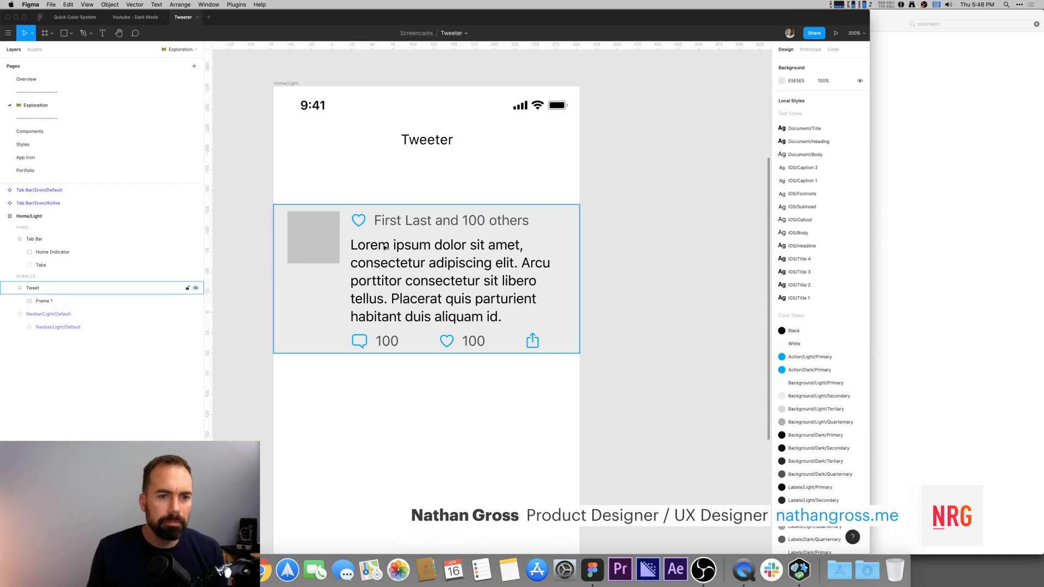
Step: Round the avatar placeholder's corners with an 8 radius
left_click(299, 239)
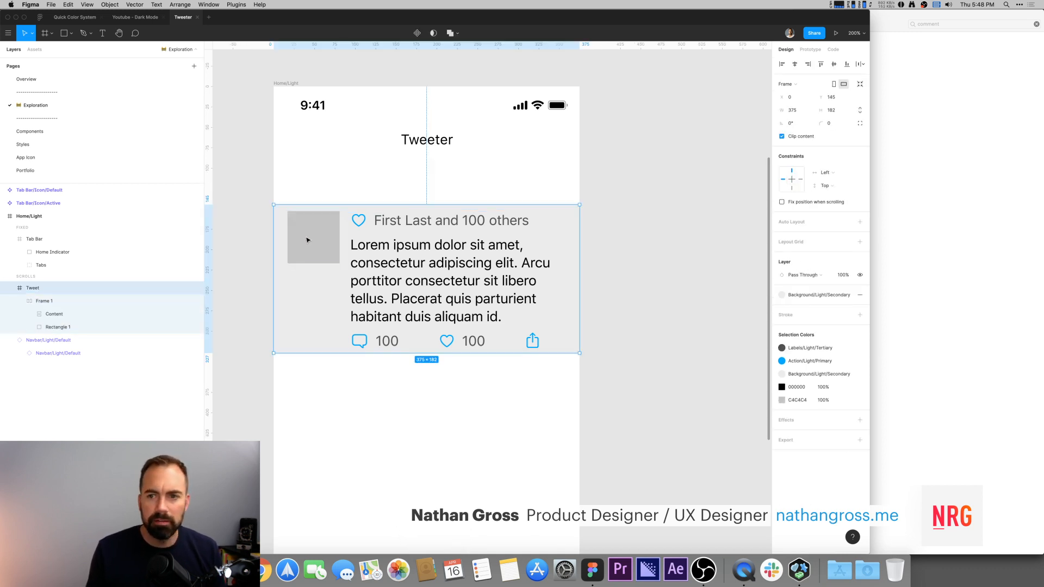
left_click(308, 240)
left_click(376, 251)
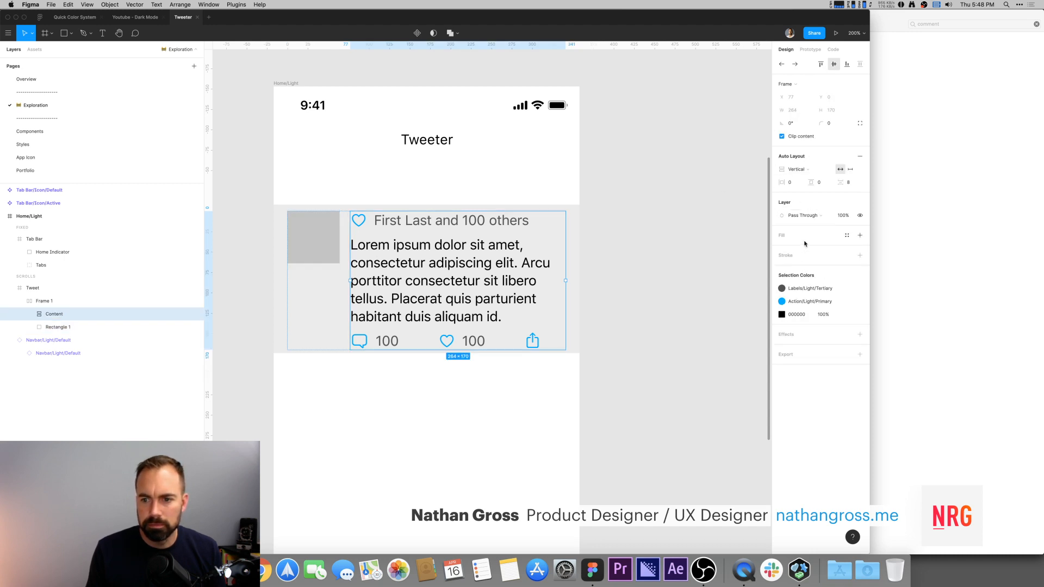
key("Escape")
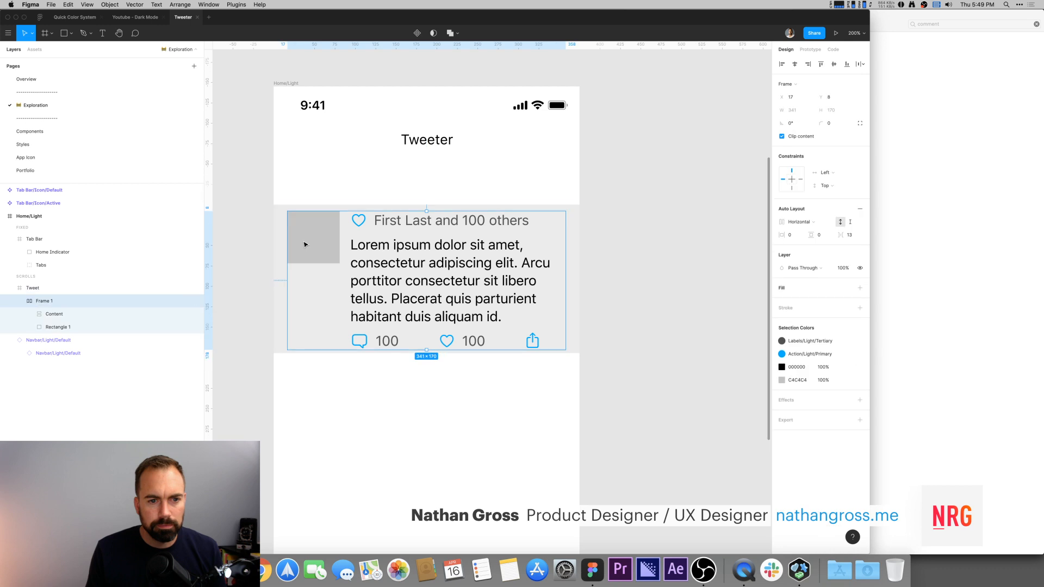
left_click(317, 242)
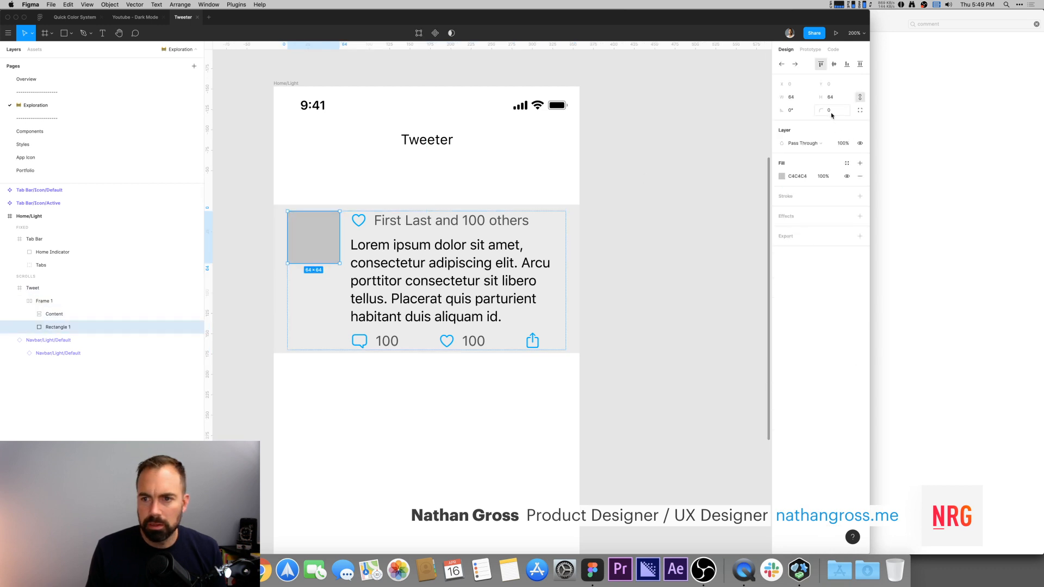
left_click(831, 112)
type("2")
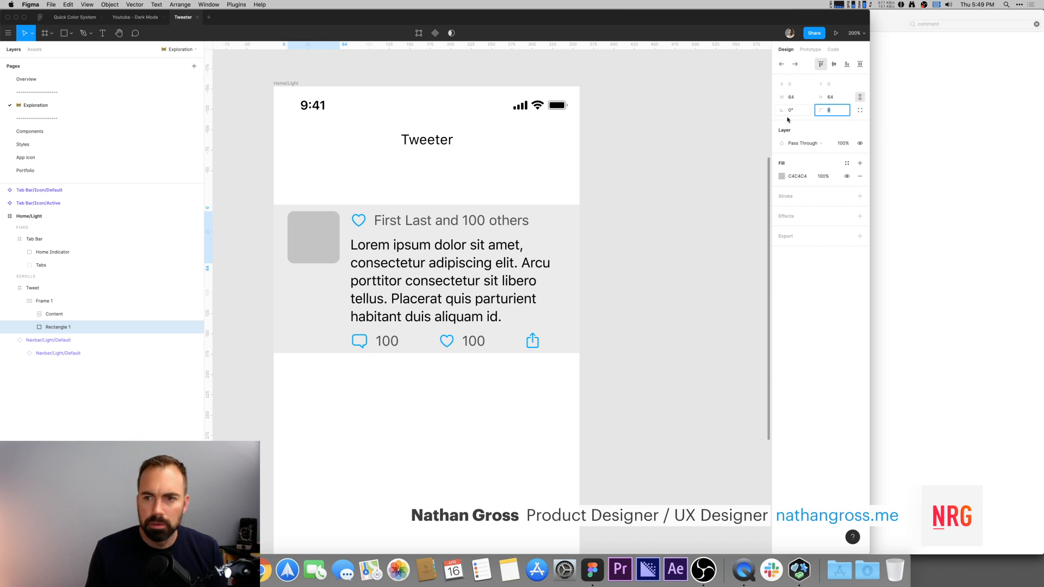
left_click(678, 123)
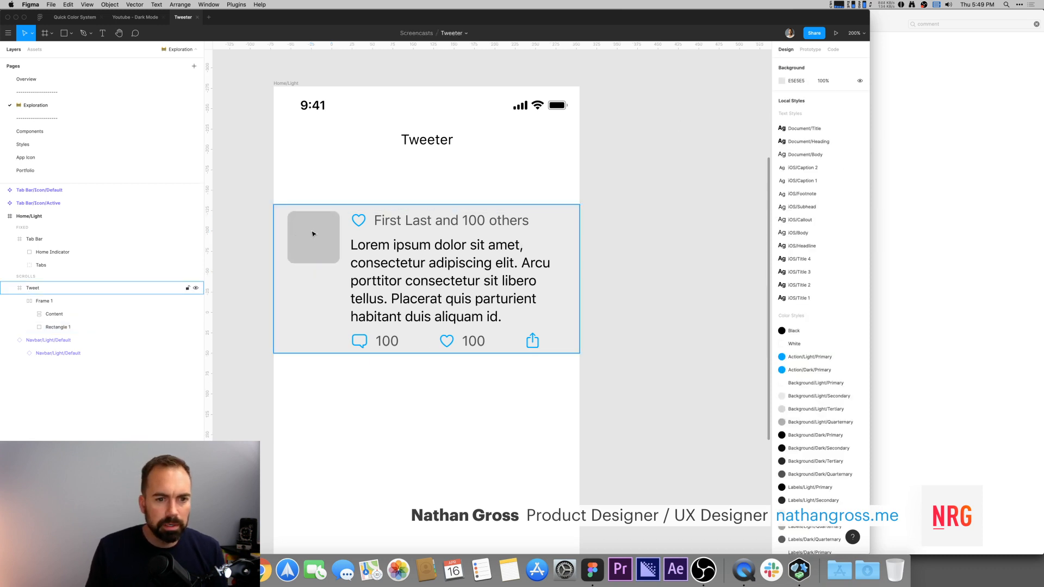
Step: Rename the inner horizontal auto-layout frame as Tweet
left_click(53, 305)
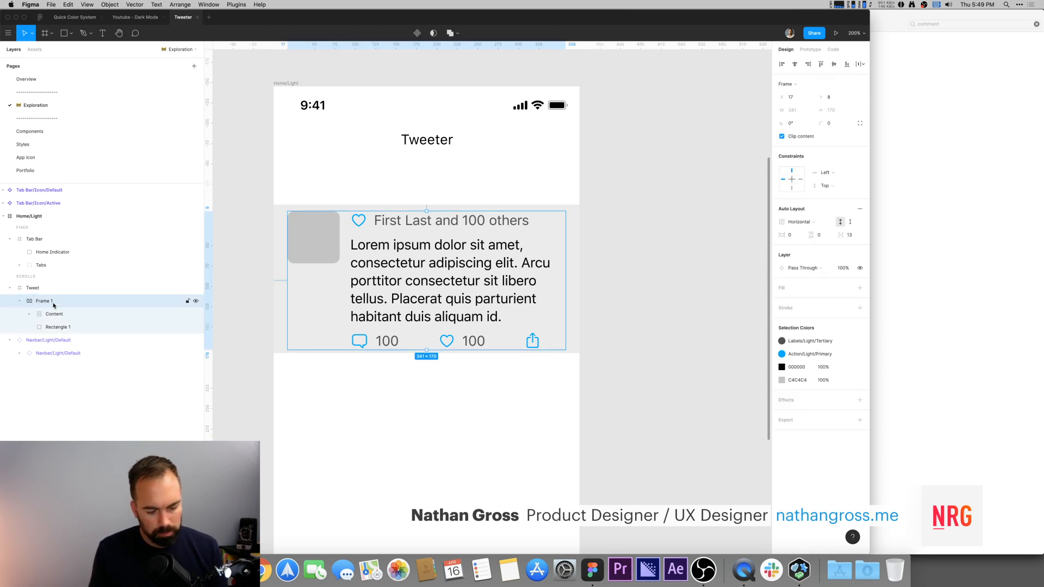
double_click(53, 305)
type("Tweet")
key("Return")
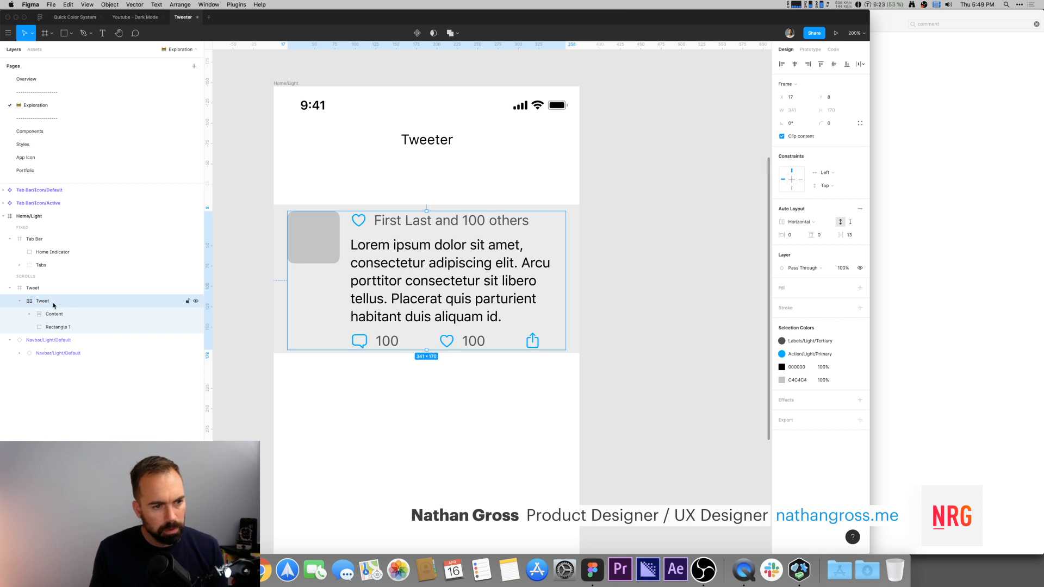
Step: Rename the avatar placeholder rectangle as Avatar
left_click(59, 329)
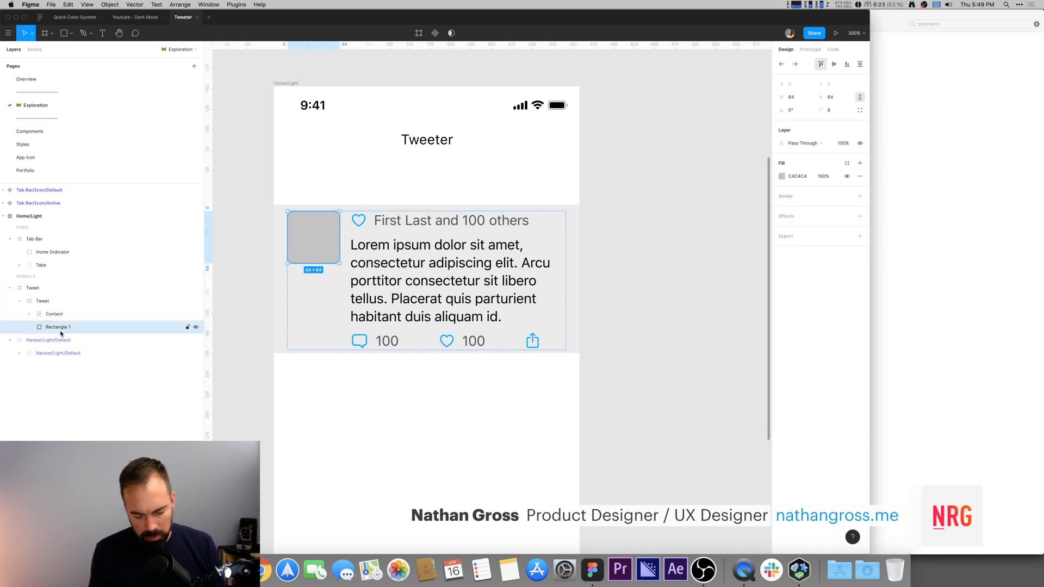
key("shift+a")
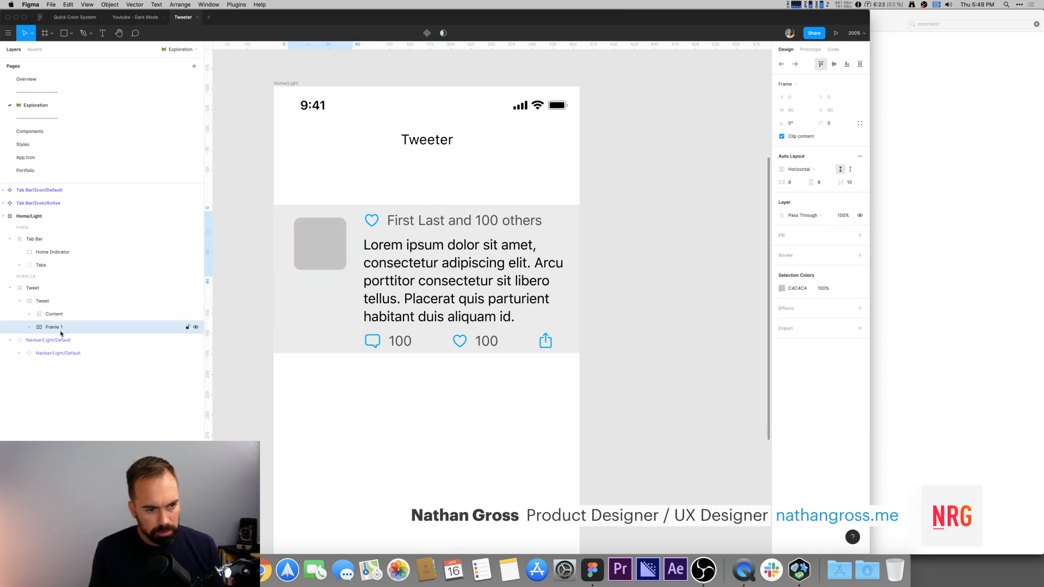
key("super+z")
double_click(61, 331)
type("Ava")
key("Return")
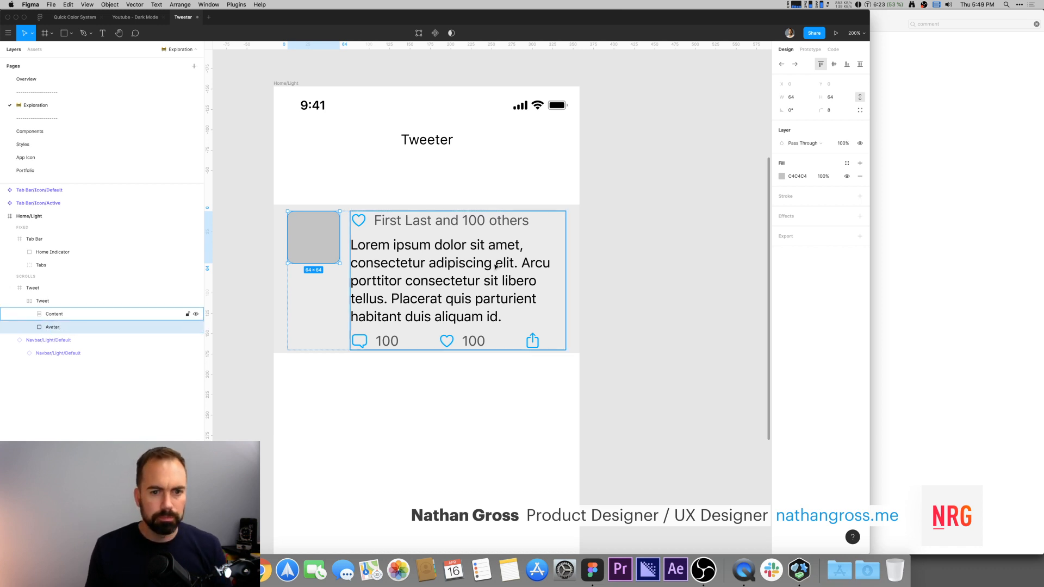
Step: Turn the outer Tweet frame into a component
left_click(642, 267)
left_click(534, 276)
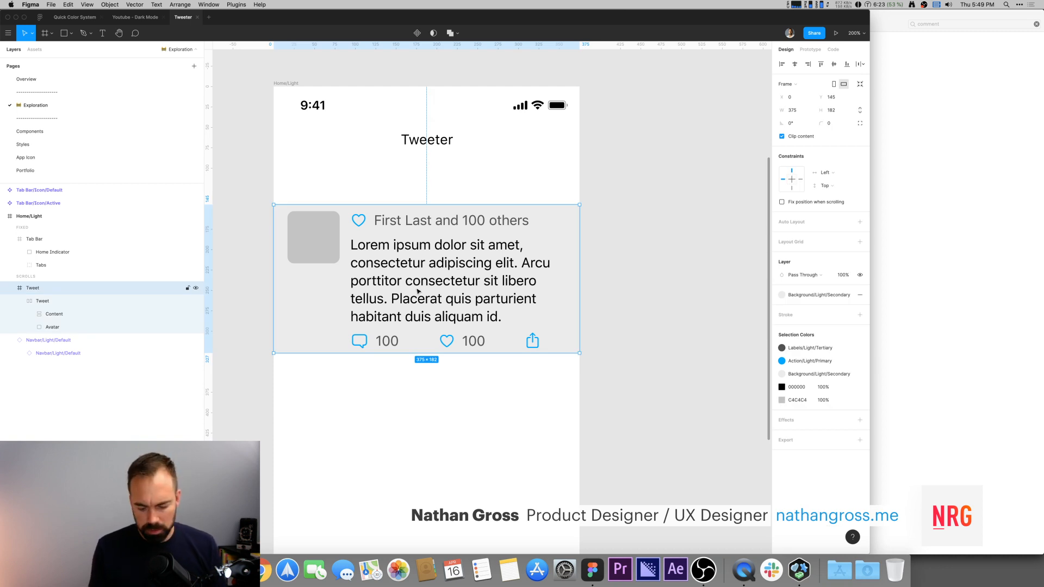
key("alt")
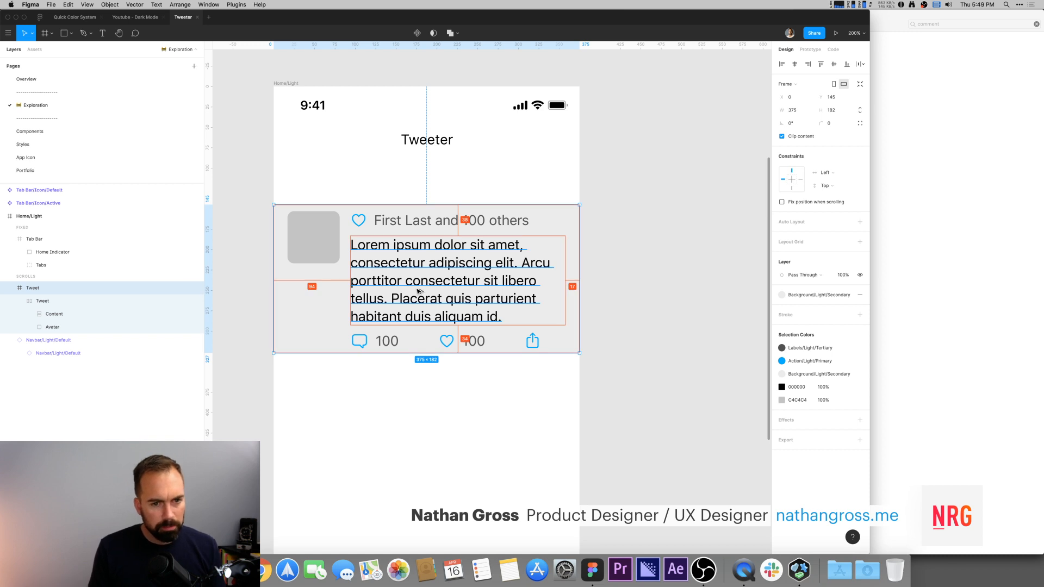
key("super+alt+k")
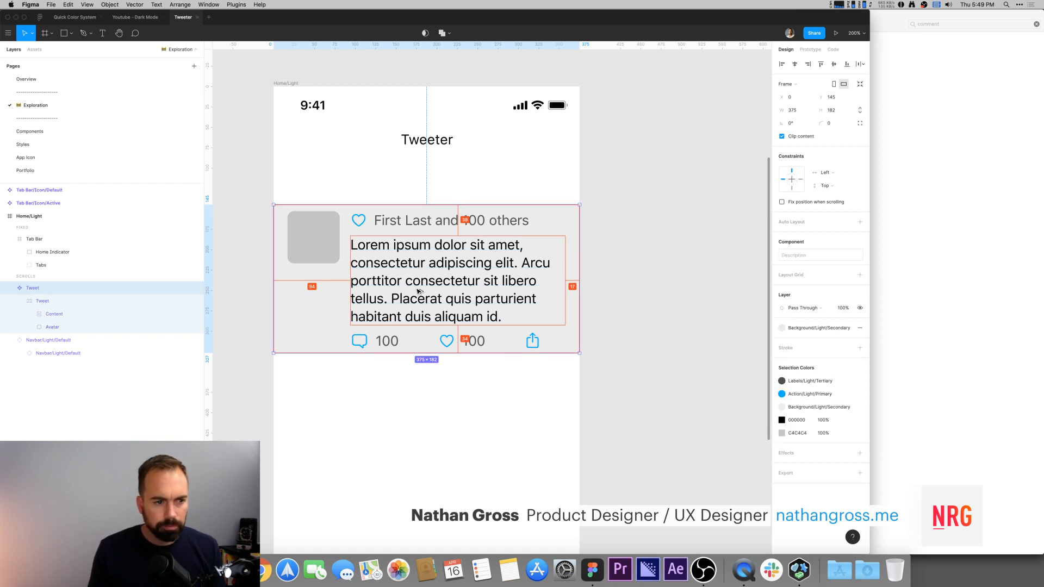
Step: Move the Tweet component beside the screen and fill the Home screen with four stacked Tweet instances
scroll(419, 294, "left", 5)
key("shift+0")
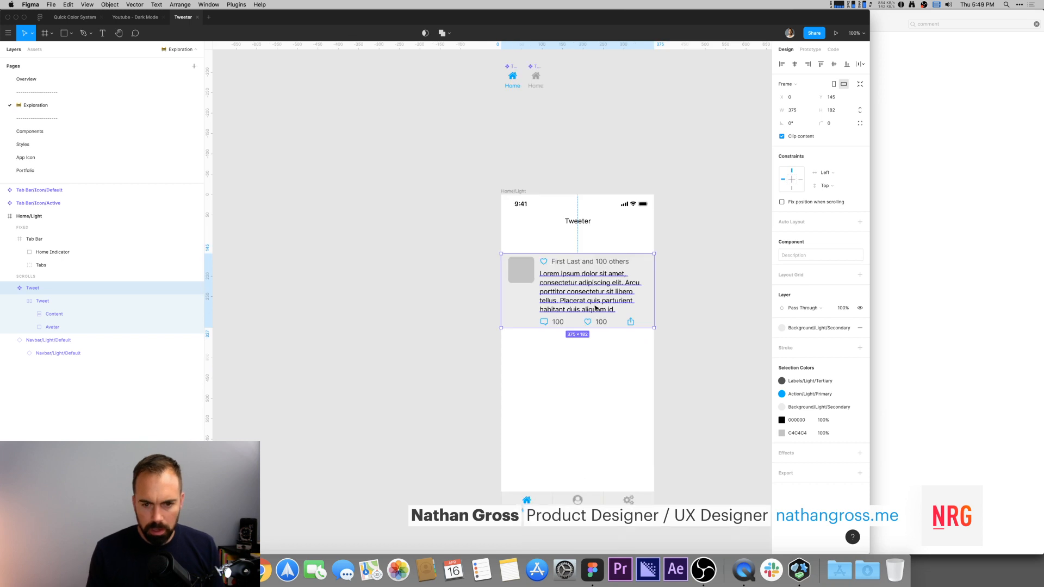
left_click_drag(590, 296, 594, 270)
left_click_drag(588, 266, 588, 340)
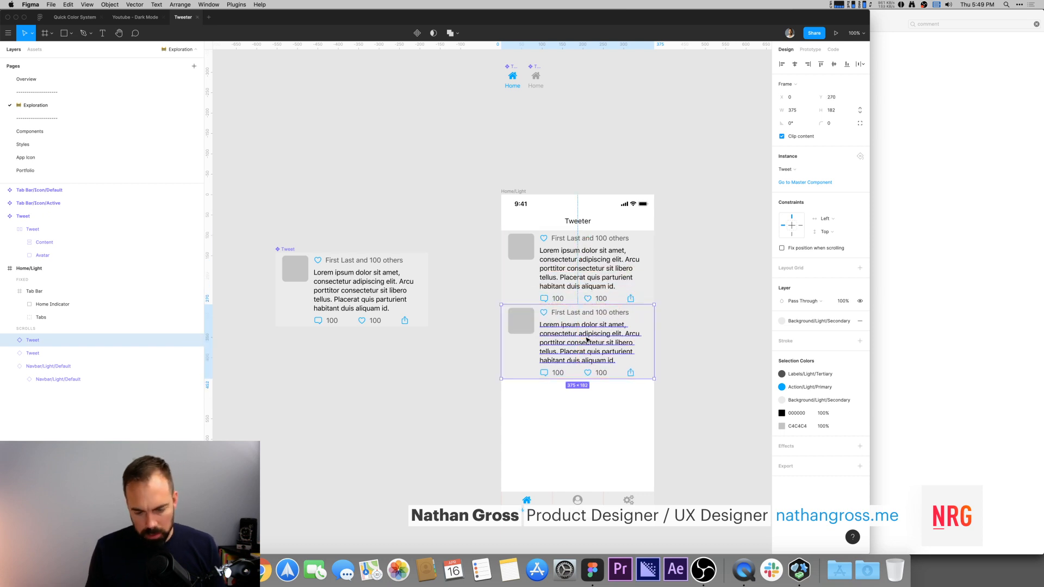
key("super+d")
key("super+d")
Step: Change the Tweet component's background fill style to Background/Light/Primary
left_click(718, 323)
scroll(706, 353, "down", 1)
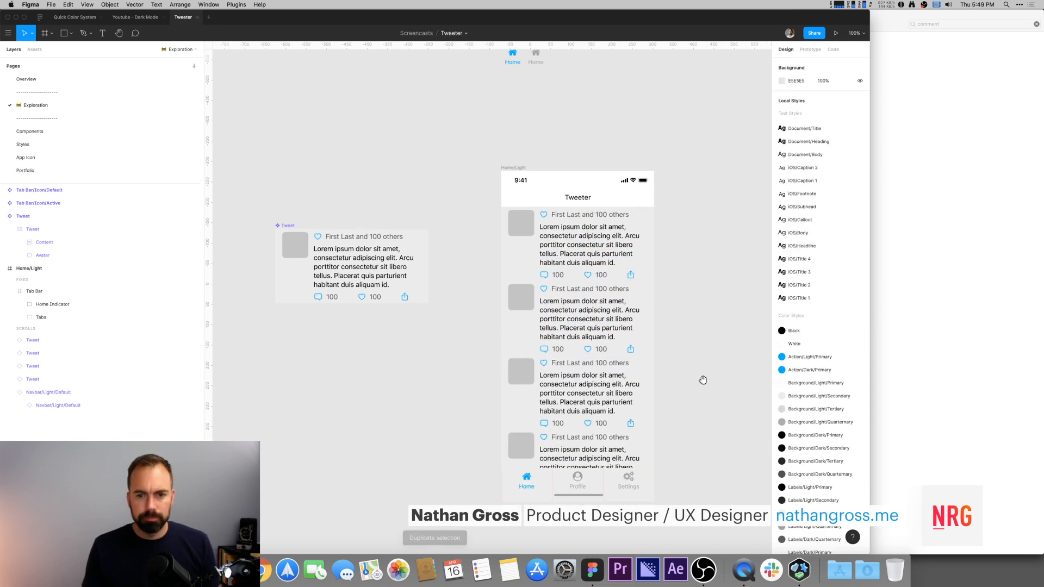
left_click(369, 296)
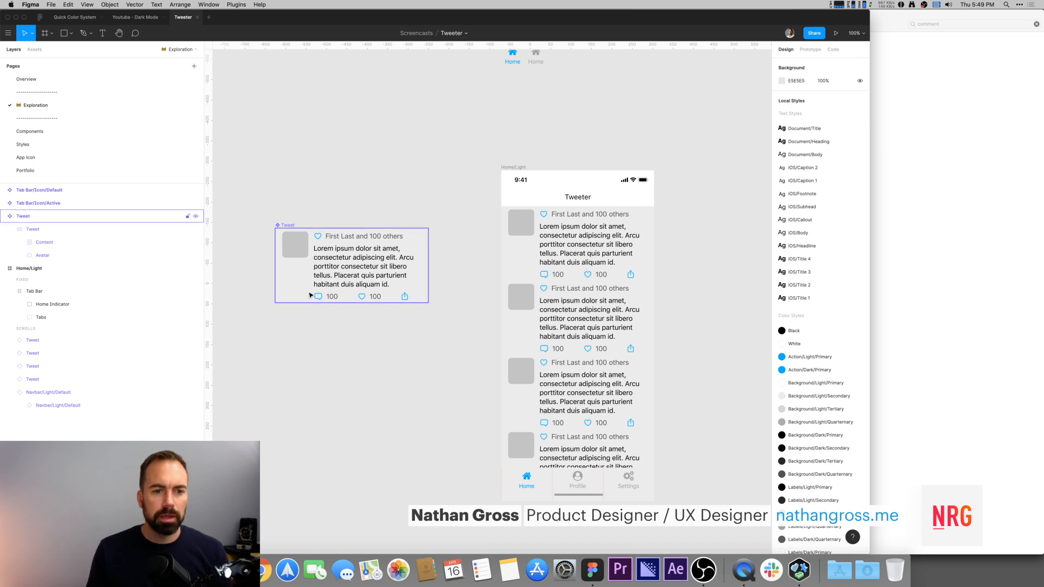
left_click(370, 296)
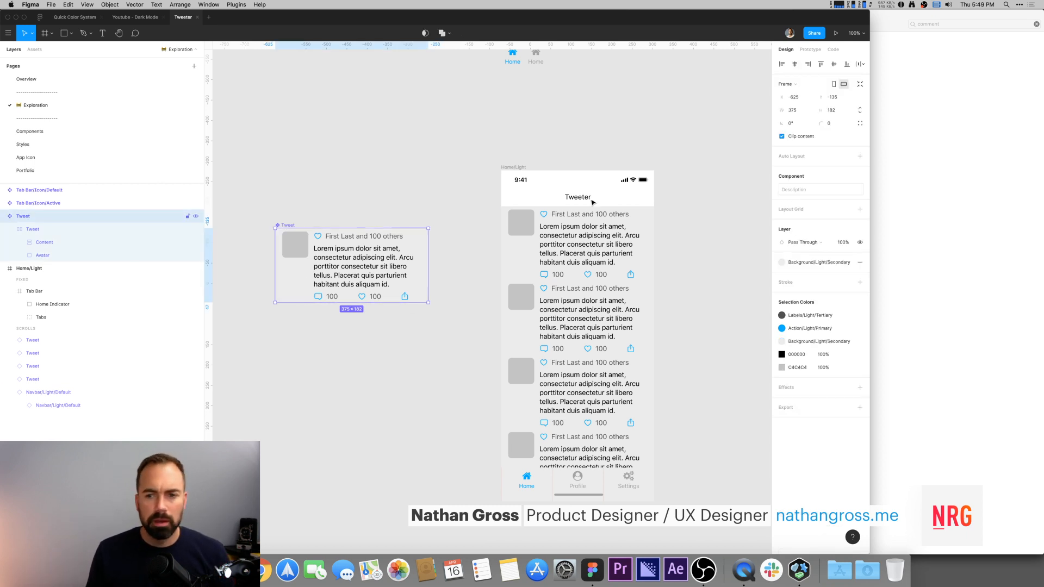
left_click(827, 265)
left_click(792, 352)
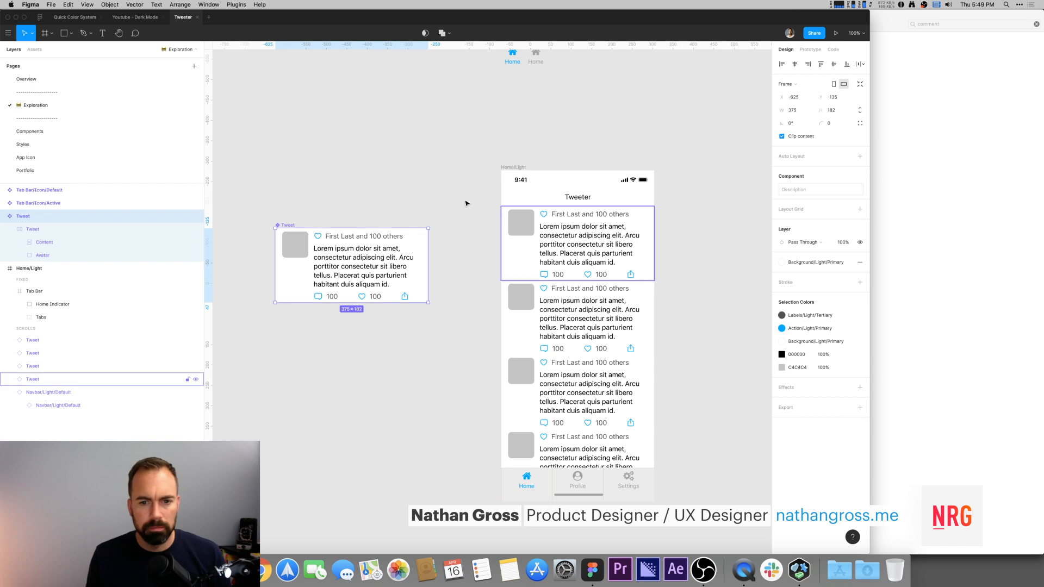
Step: Examine the drop shadow effect on the reference tweet cell in the Youtube - Dark Mode file
left_click(399, 171)
left_click(293, 287)
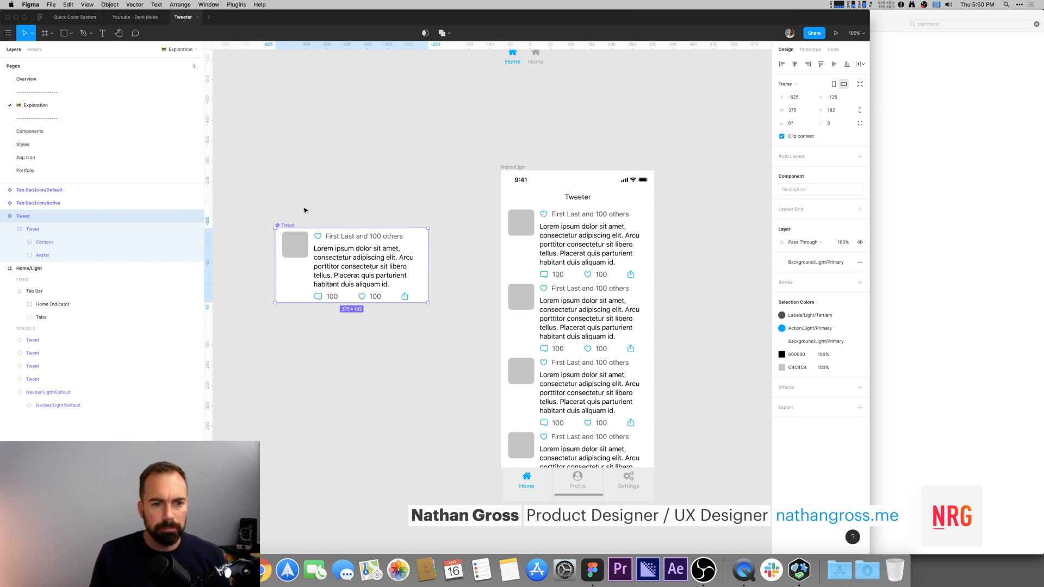
left_click(282, 132)
left_click(137, 16)
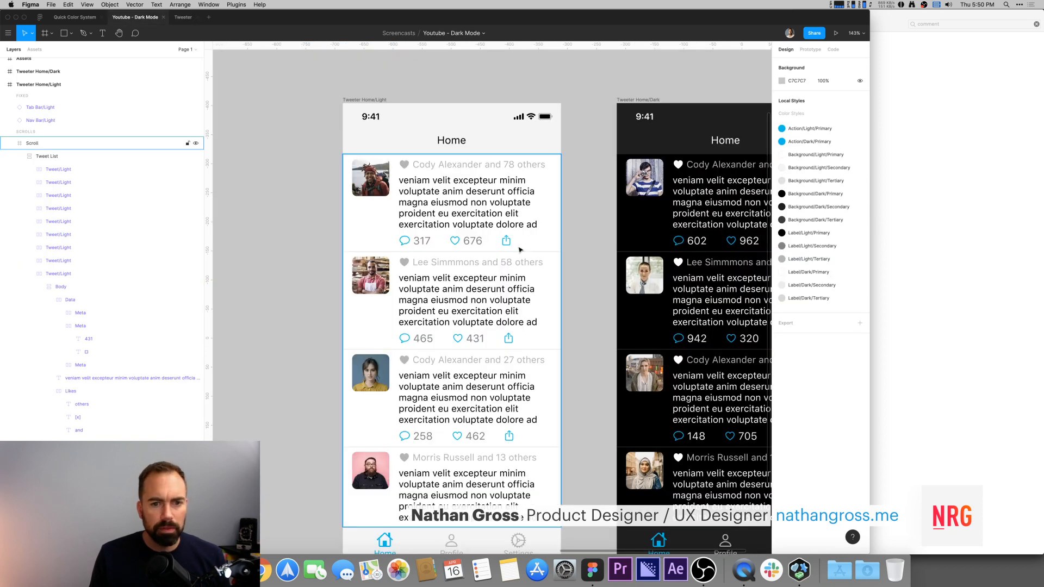
left_click(358, 224)
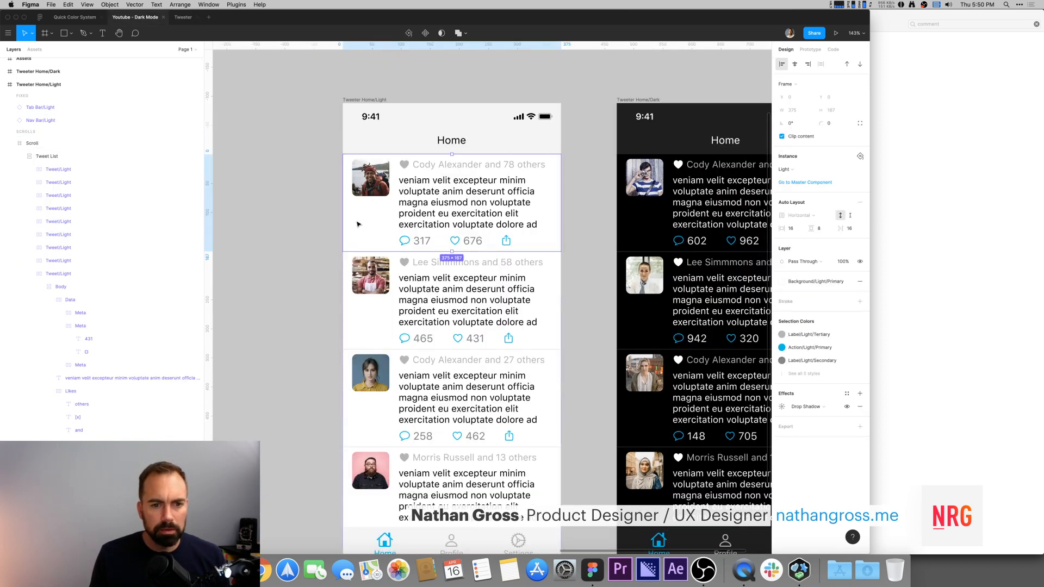
left_click(782, 407)
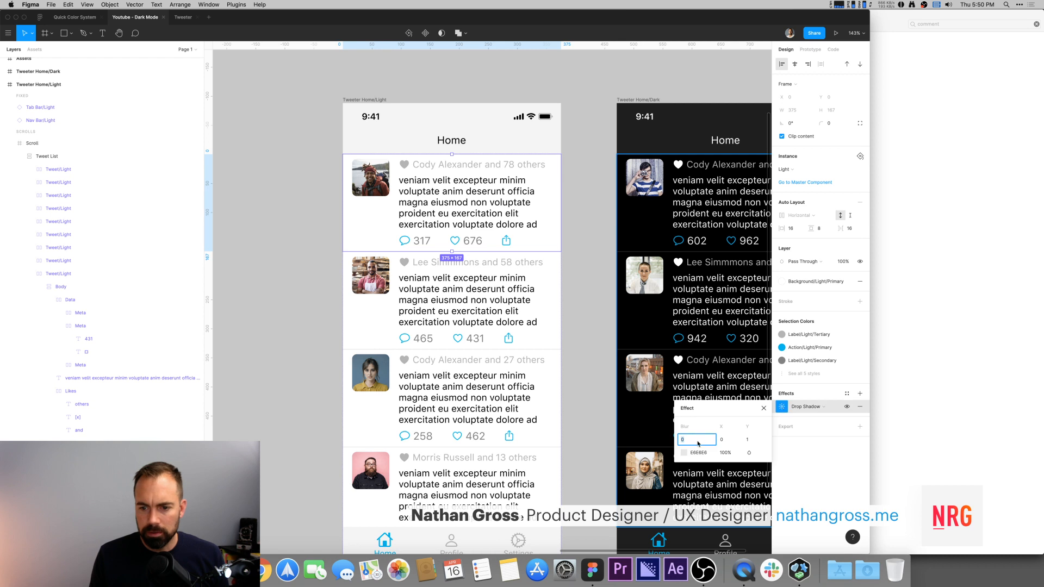
left_click(288, 111)
left_click(185, 17)
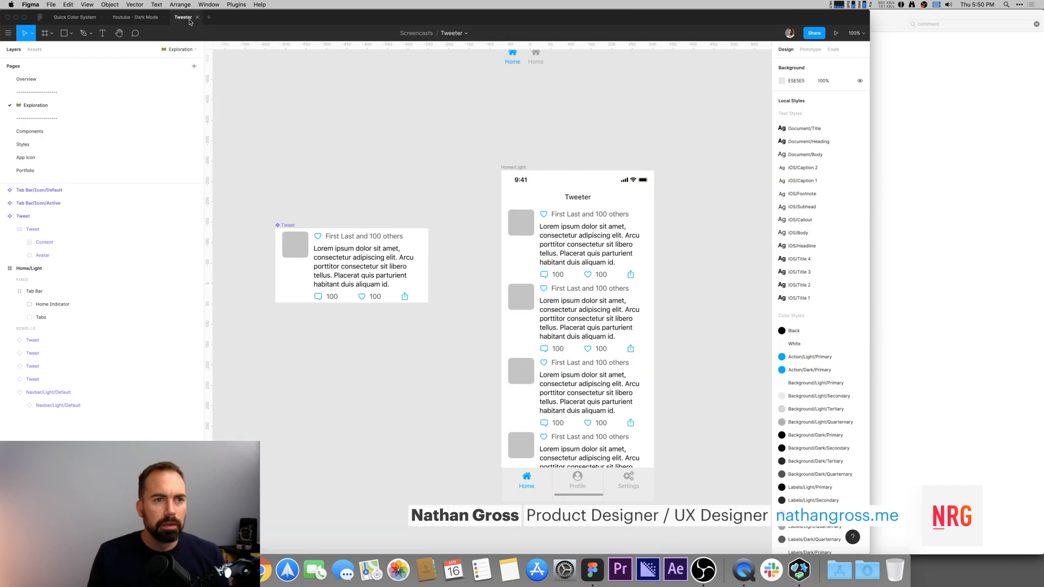
Step: Add a drop shadow effect to the Tweet component and set its blur to 0
left_click(280, 226)
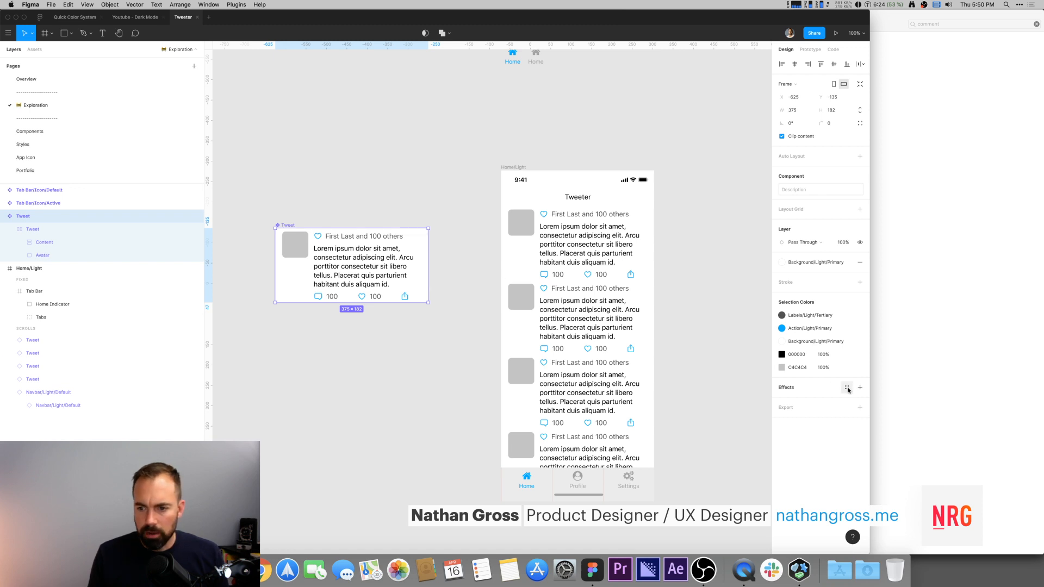
left_click(847, 388)
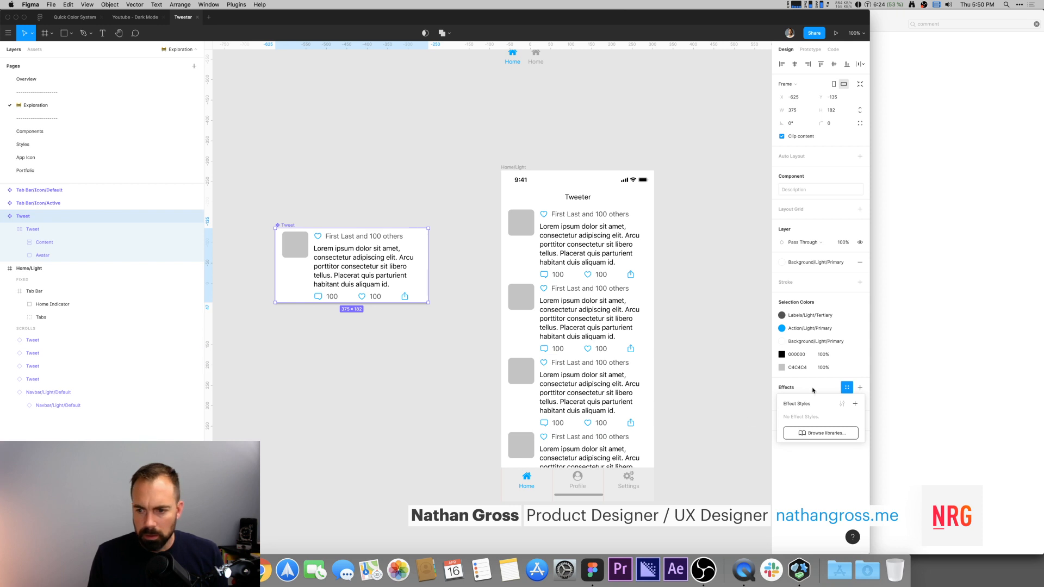
left_click(859, 387)
left_click(781, 400)
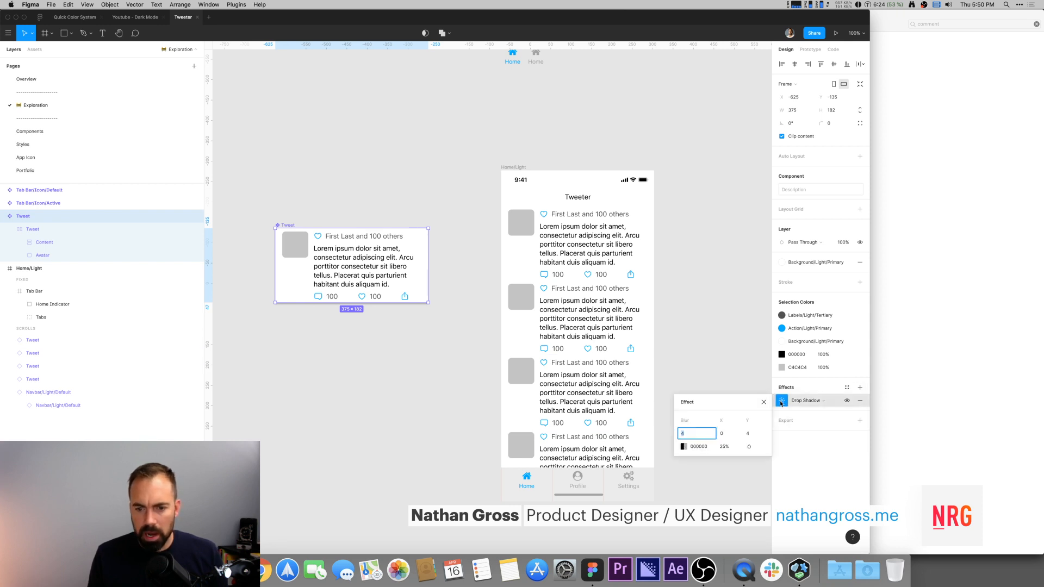
type("0")
key("Tab")
key("Tab")
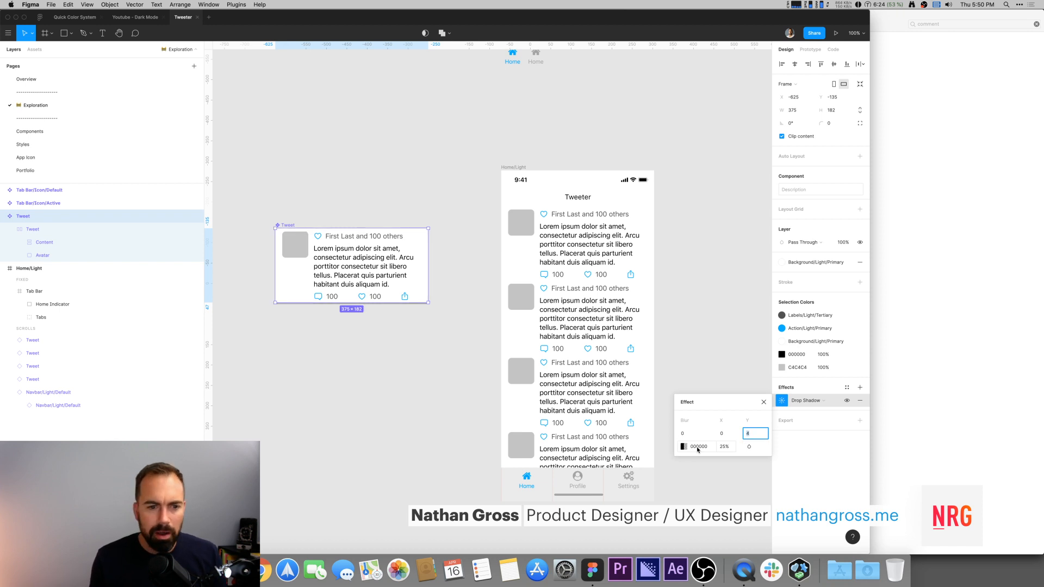
left_click(698, 449)
left_click(340, 377)
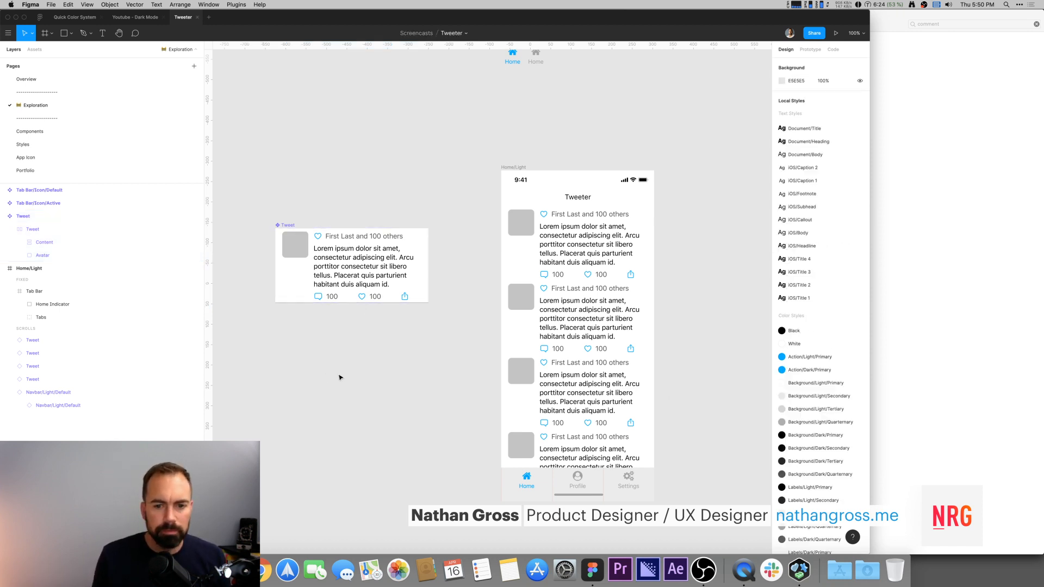
Step: Wrap the four Tweet instances in a vertical auto-layout frame with spacing 1
left_click(540, 225)
left_click_drag(479, 258, 557, 449)
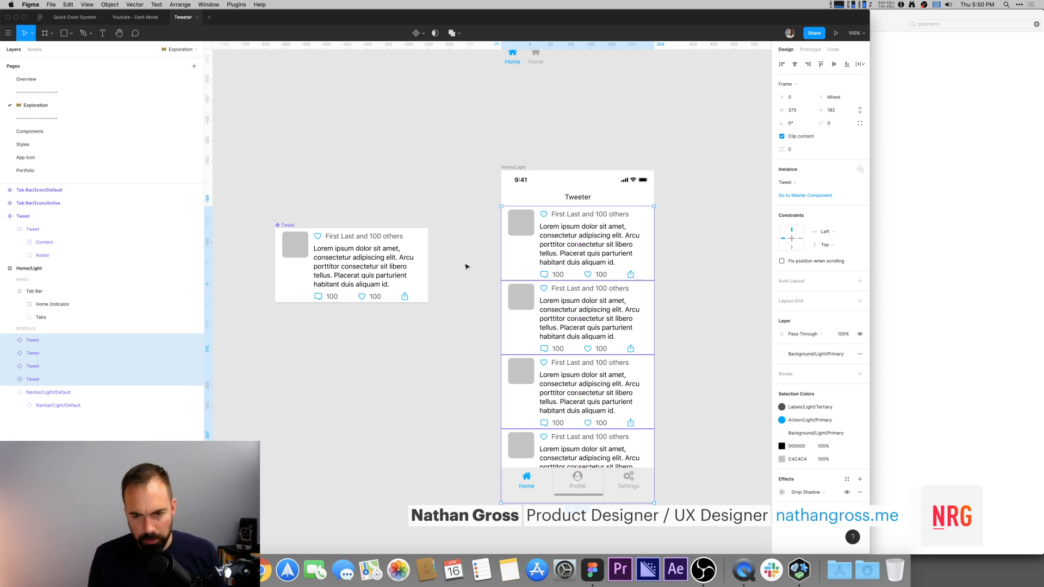
key("shift+a")
left_click(851, 250)
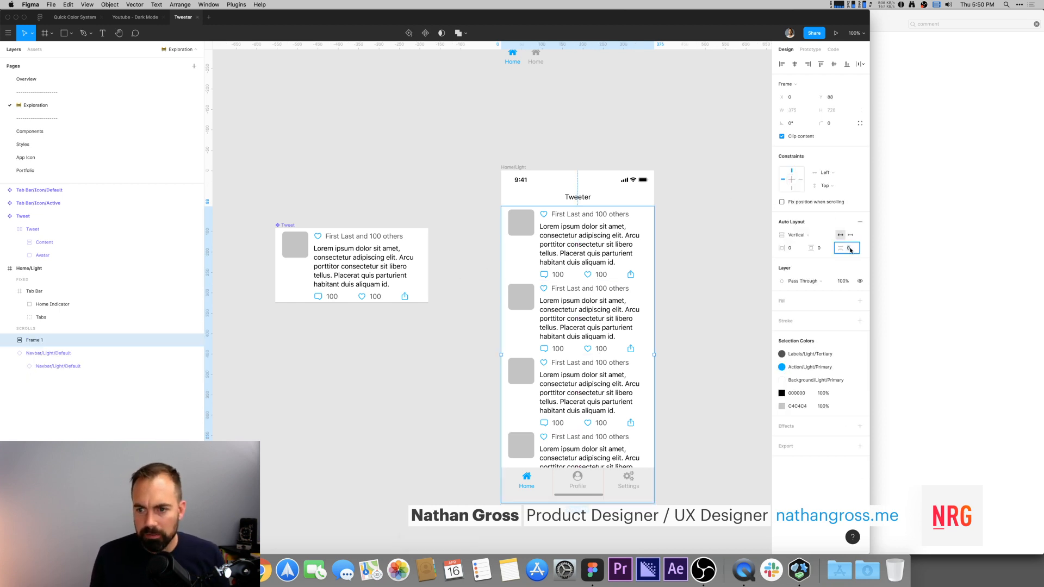
type("1")
key("Return")
left_click(723, 249)
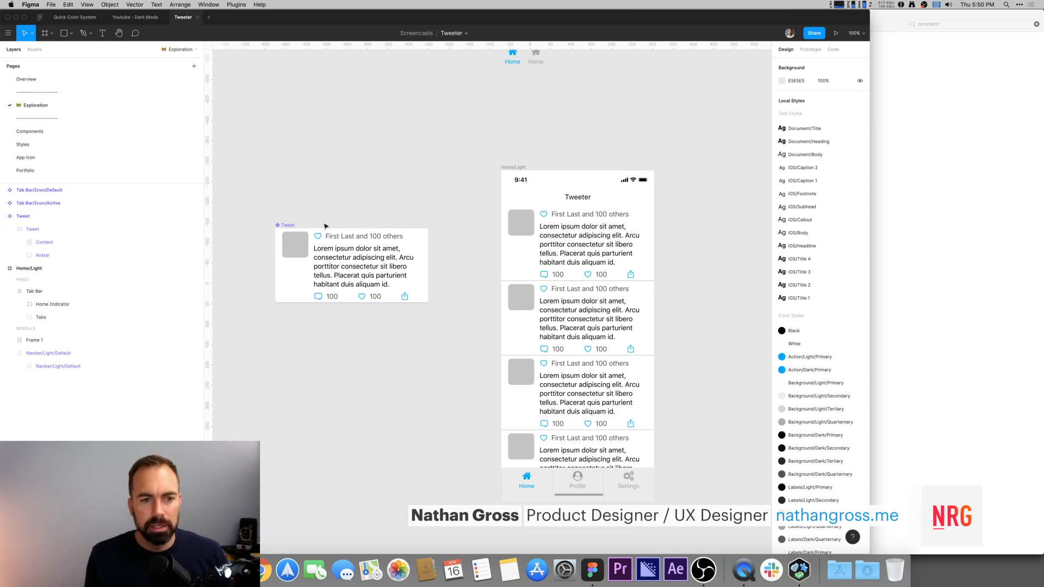
Step: Lower the opacity of the Tweet component's drop shadow
left_click(293, 226)
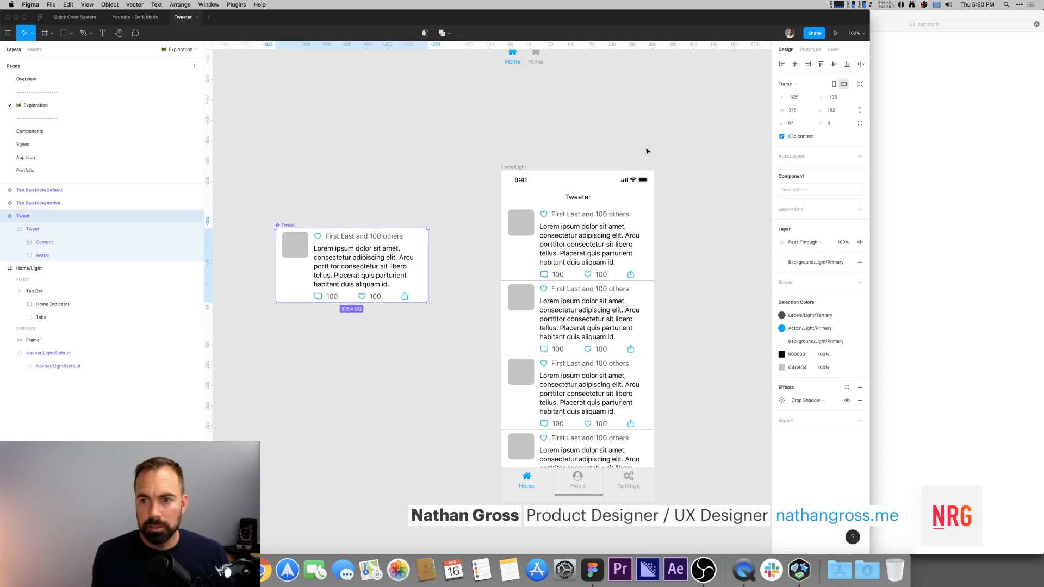
left_click(558, 228)
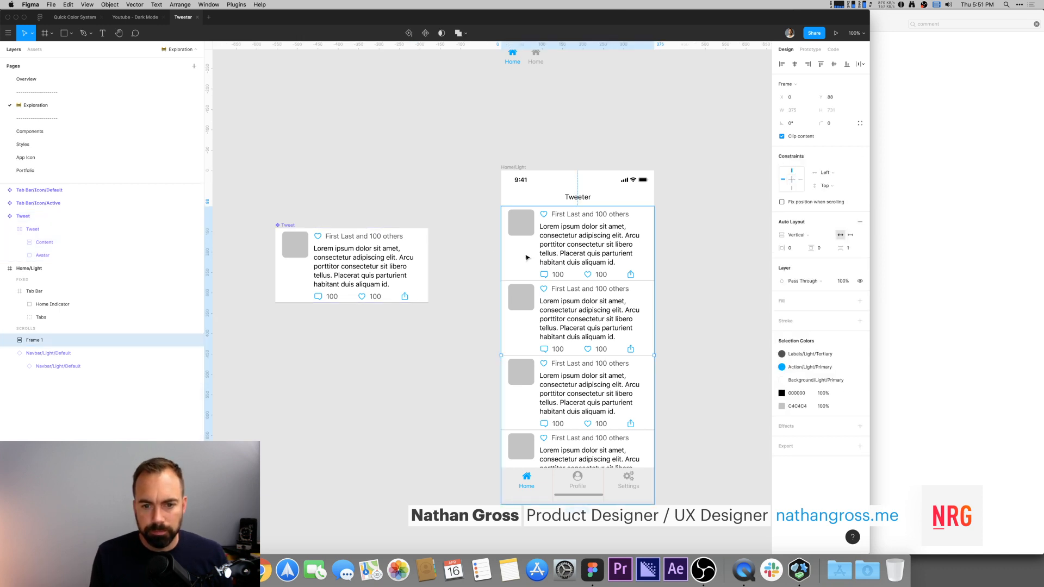
left_click(291, 226)
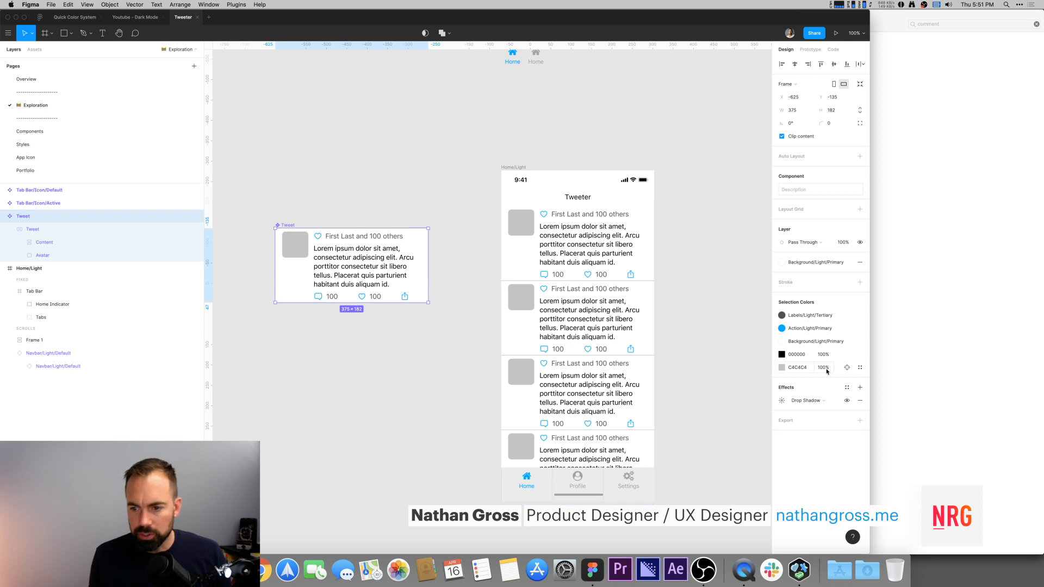
left_click(784, 401)
left_click(726, 449)
key("Down")
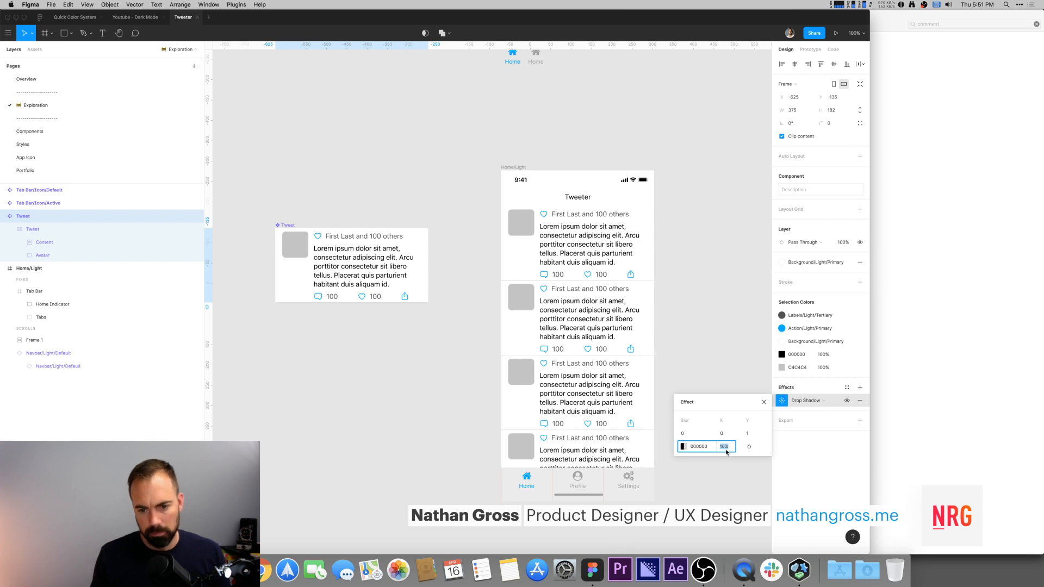
left_click(710, 325)
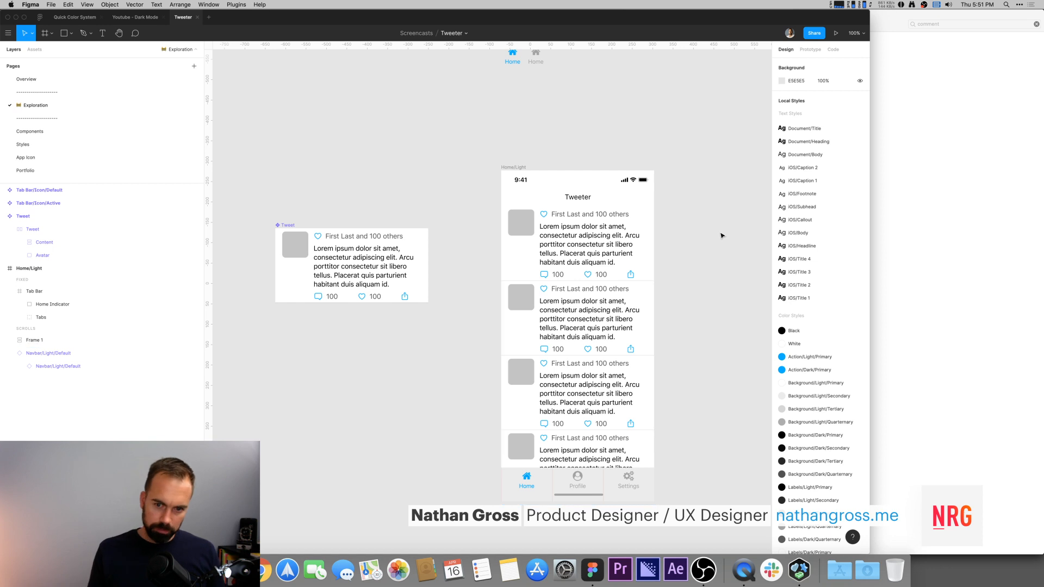
Step: Switch to Figma Mirror to preview the design on the device
left_click(596, 243, "super")
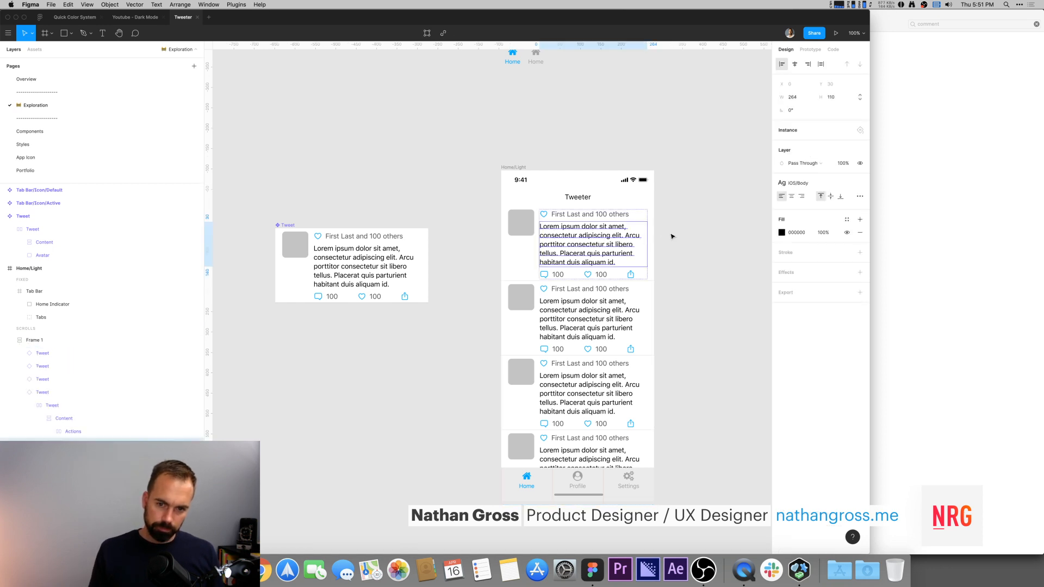
left_click(700, 237)
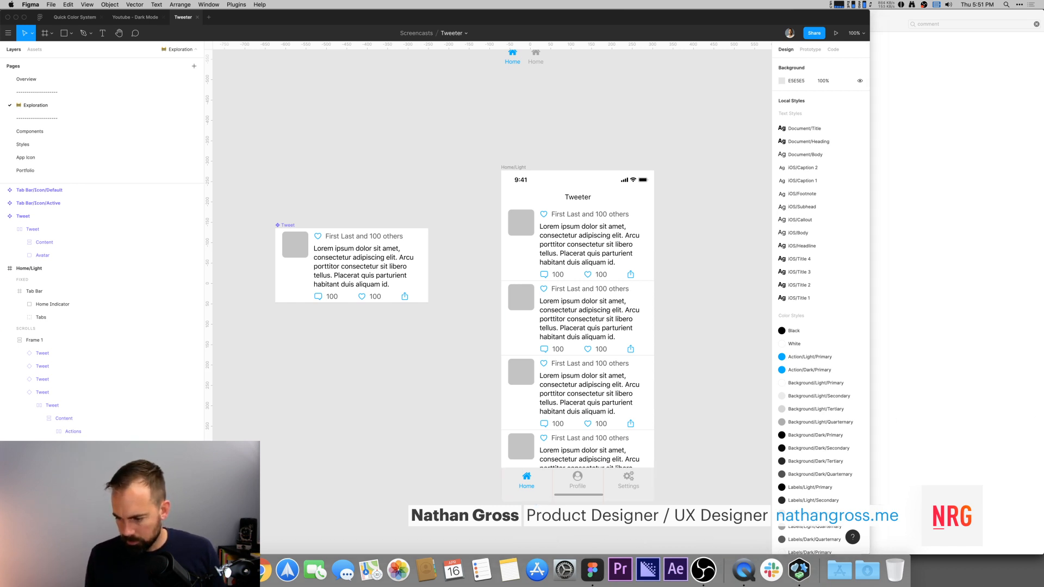
key("super+Tab")
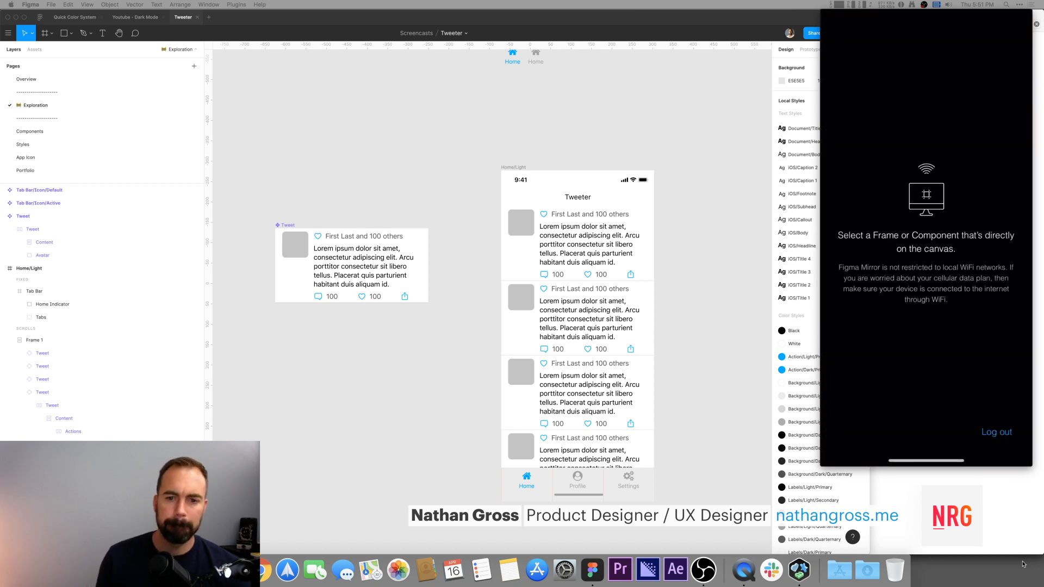
Step: Preview the Home/Light frame on the mirrored device
scroll(491, 107, "right", 2)
left_click(499, 170)
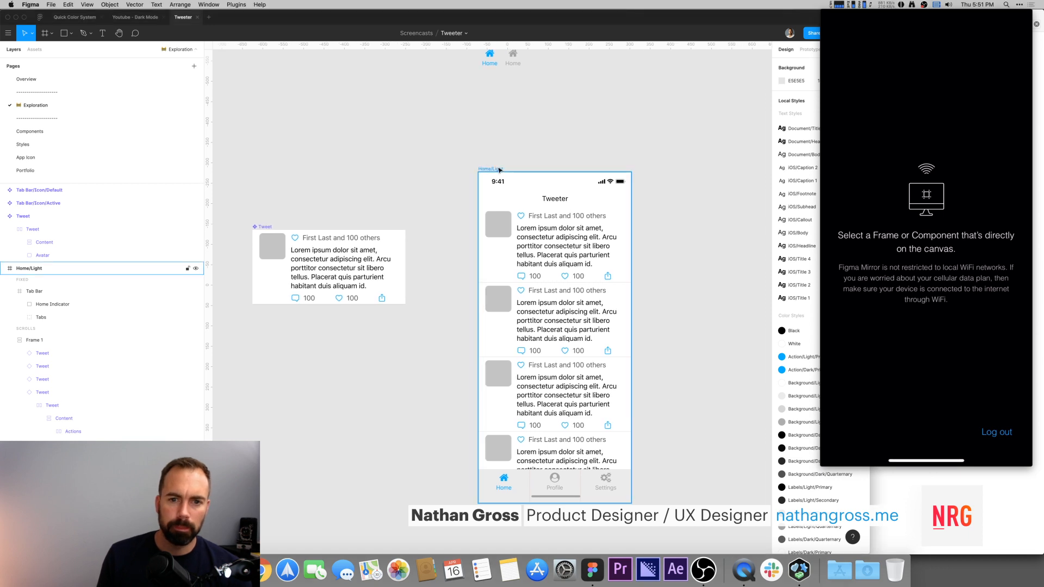
left_click(500, 170)
scroll(499, 170, "left", 1)
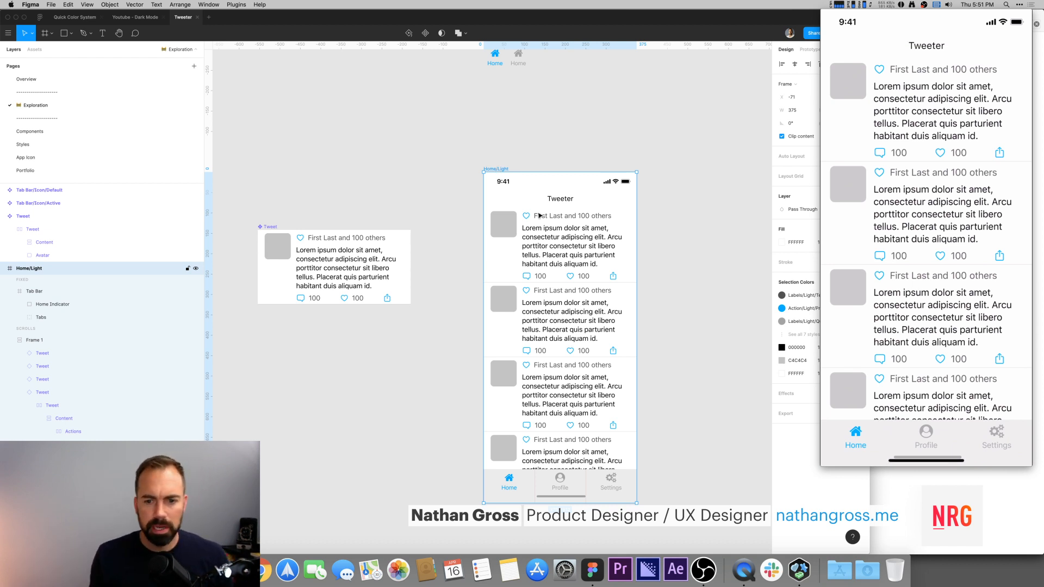
left_click(668, 235)
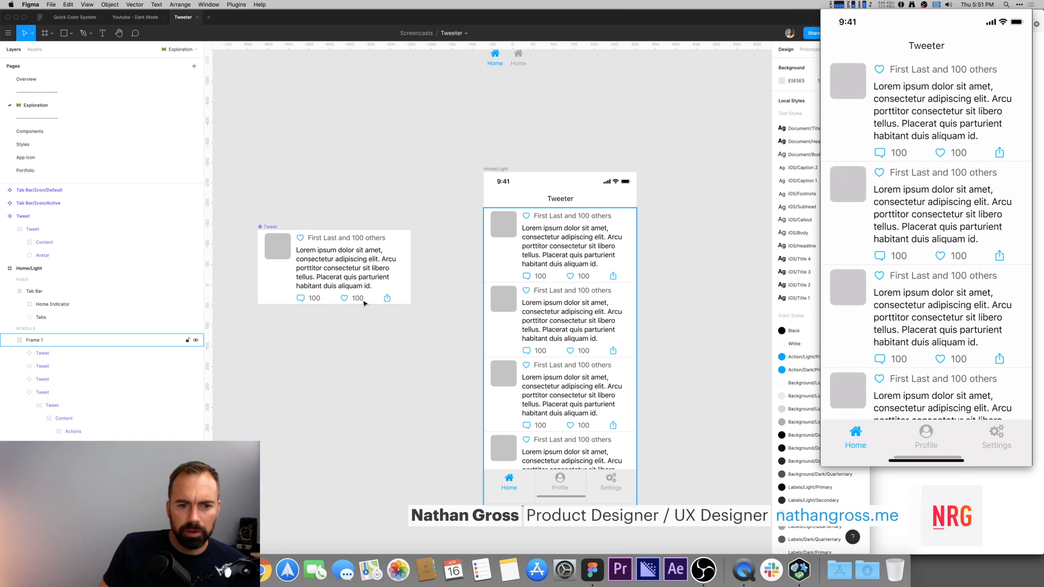
Step: Preview the Tweet component on the device and inspect its name and count text layers
left_click(316, 299)
left_click(328, 219)
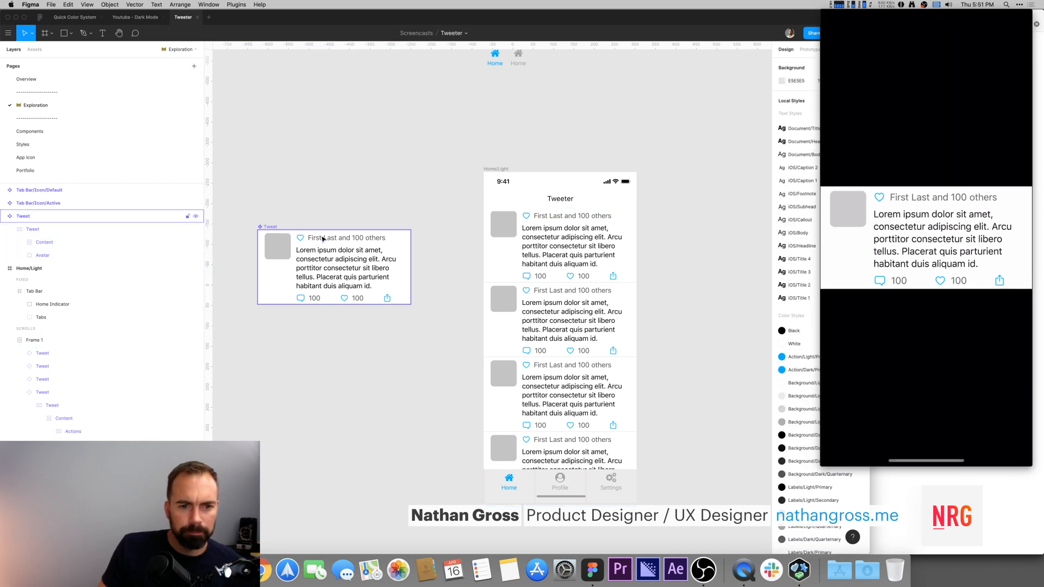
left_click(319, 239, "super")
left_click(330, 238, "shift+super")
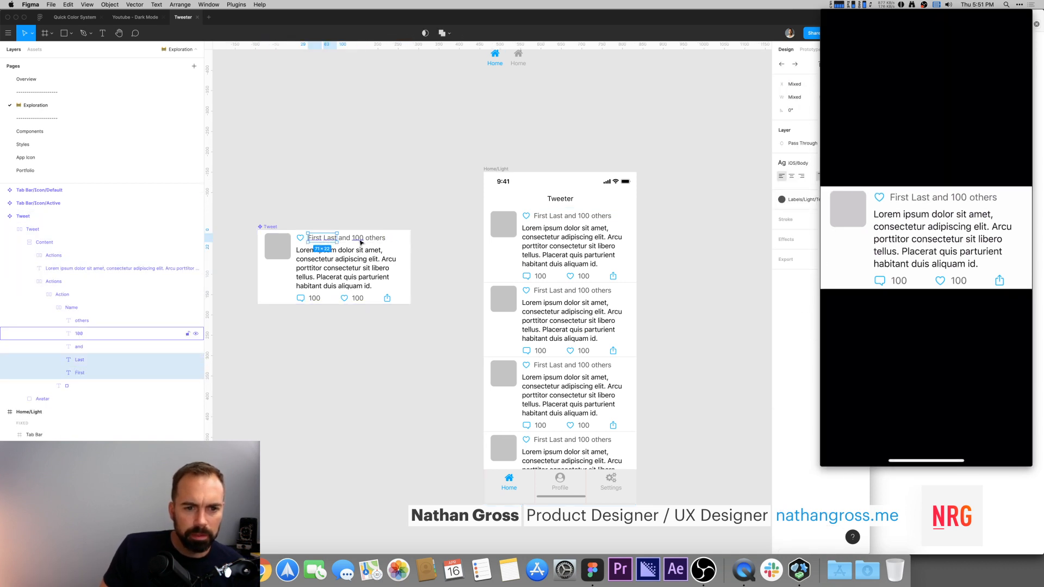
left_click(358, 239, "shift+super")
left_click(356, 299, "shift+super")
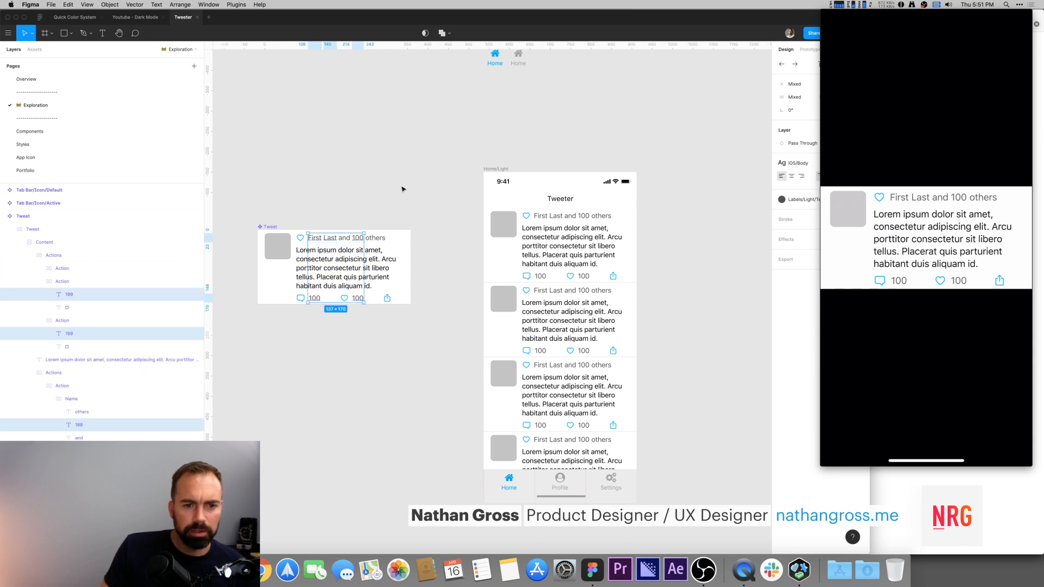
left_click(351, 211)
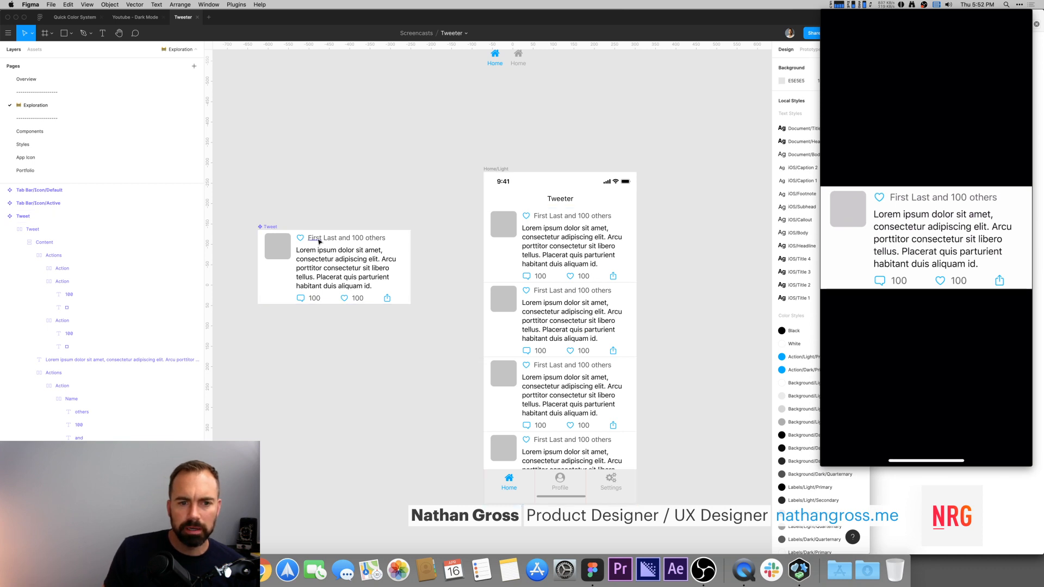
key("super+/")
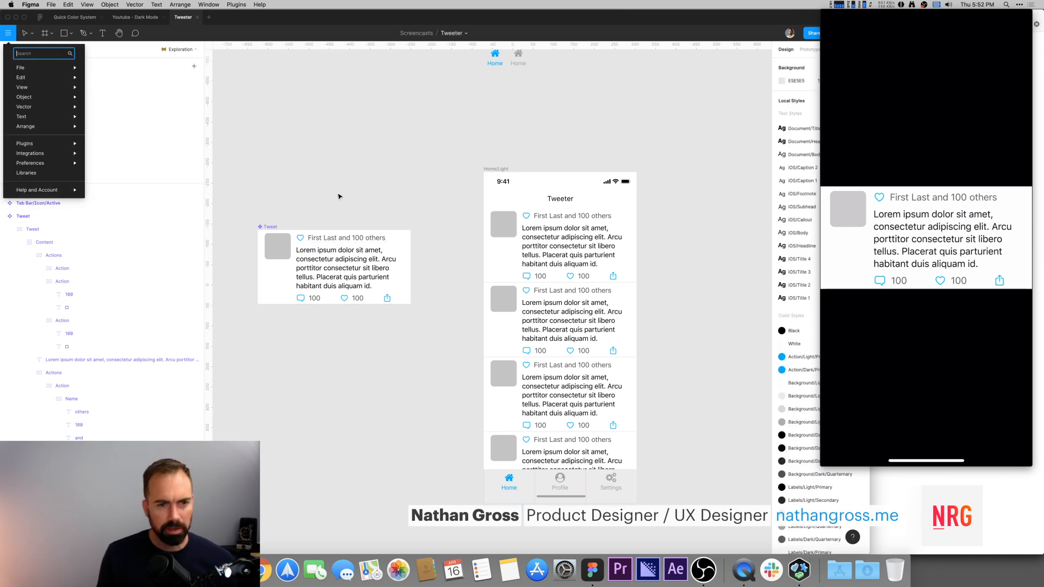
mouse_move(31, 145)
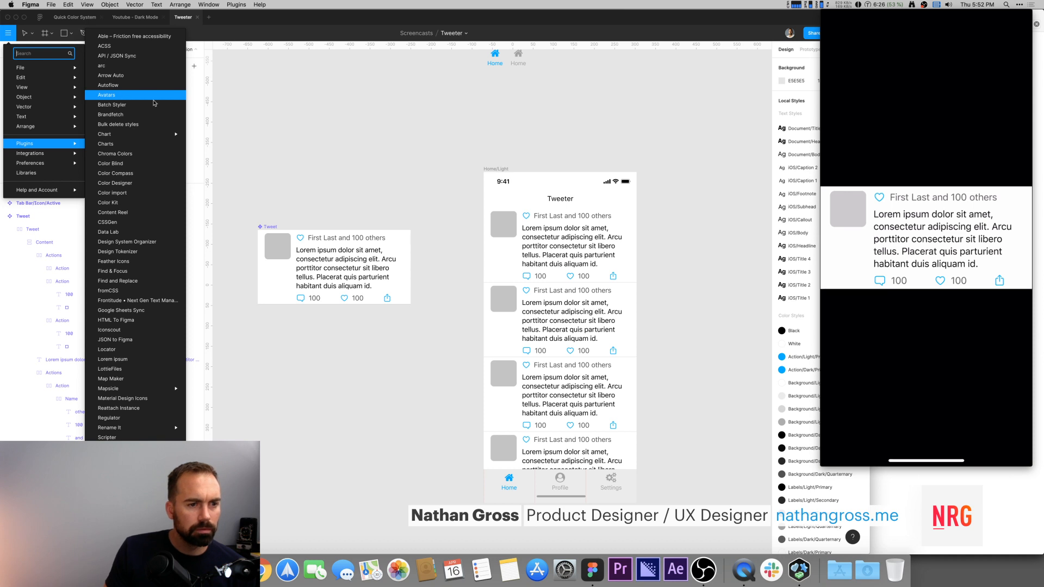
key("Escape")
Step: Browse the Figma Community plugins and open the Content Reel plugin page
left_click(40, 18)
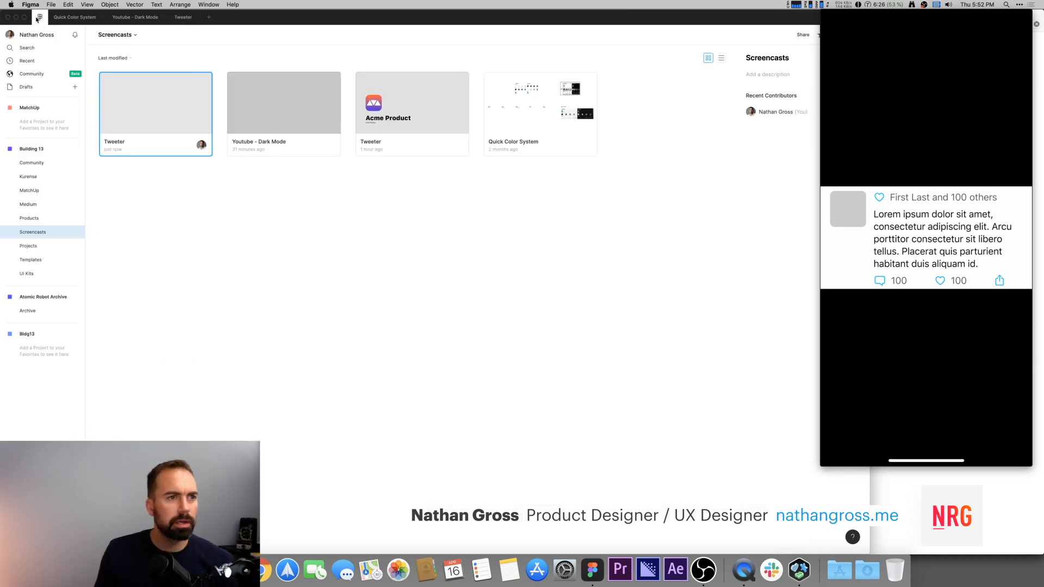
left_click(34, 73)
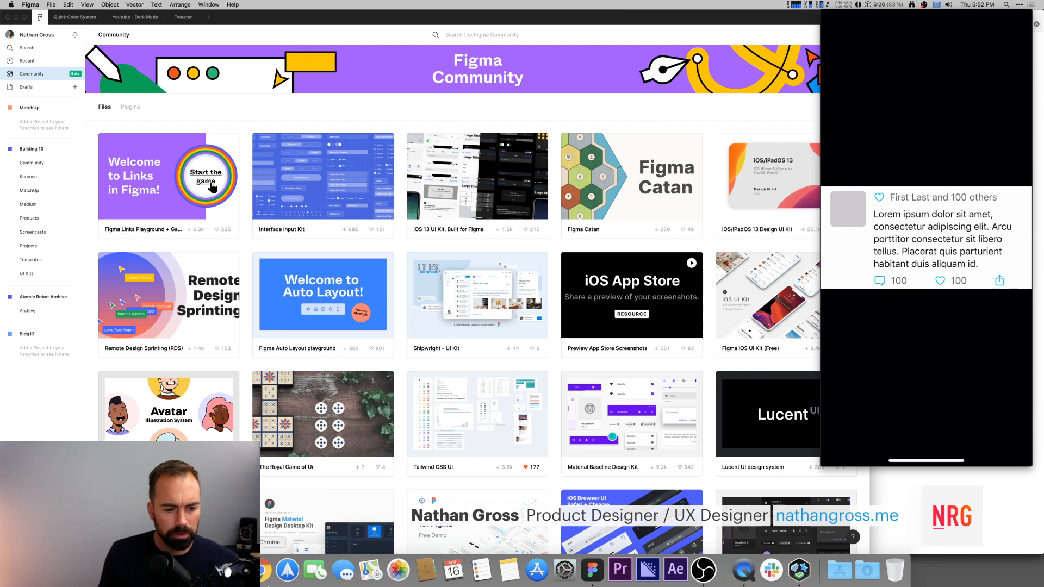
left_click(232, 570)
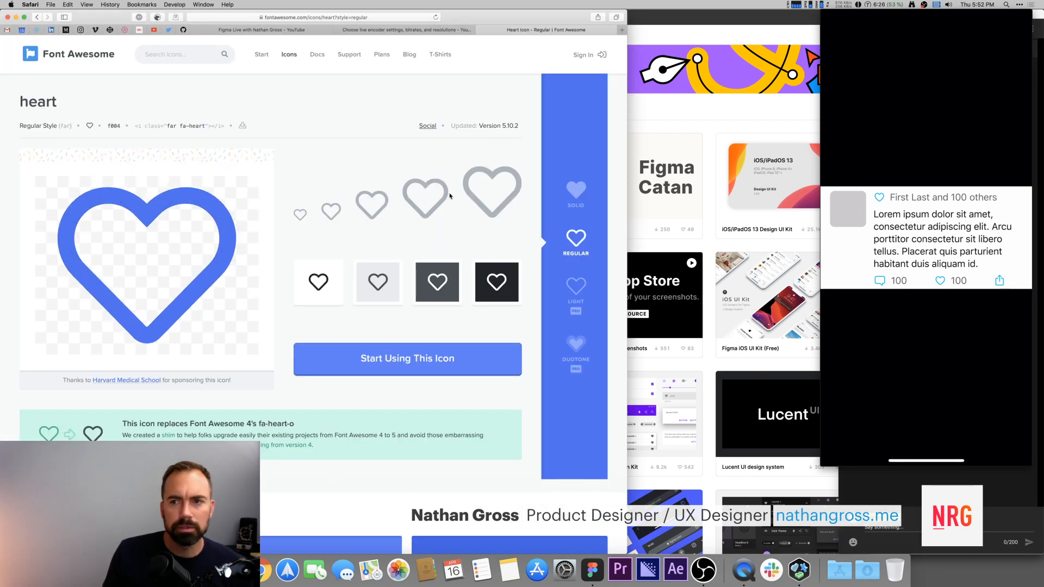
left_click(262, 30)
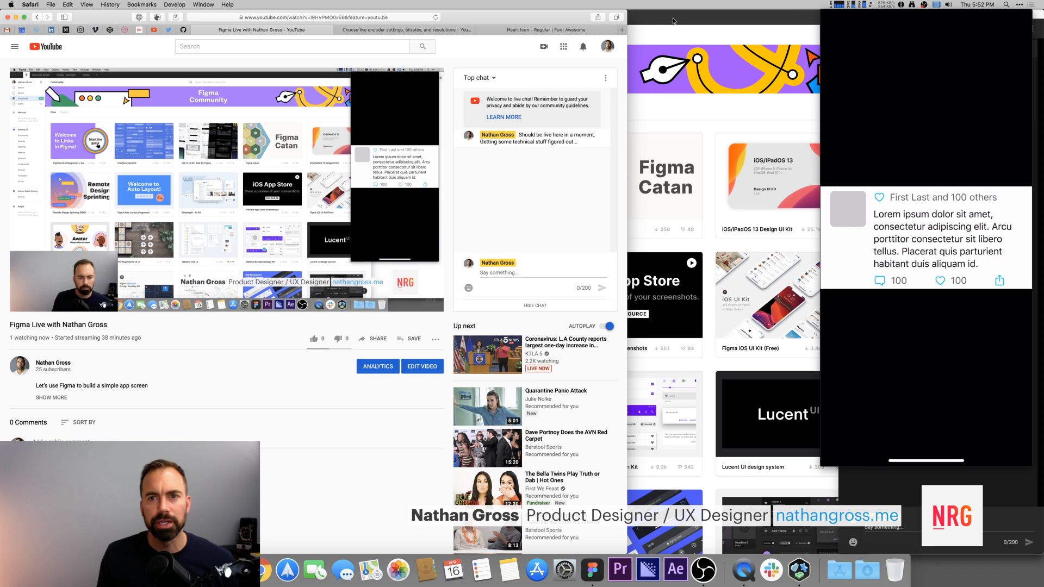
left_click(676, 21)
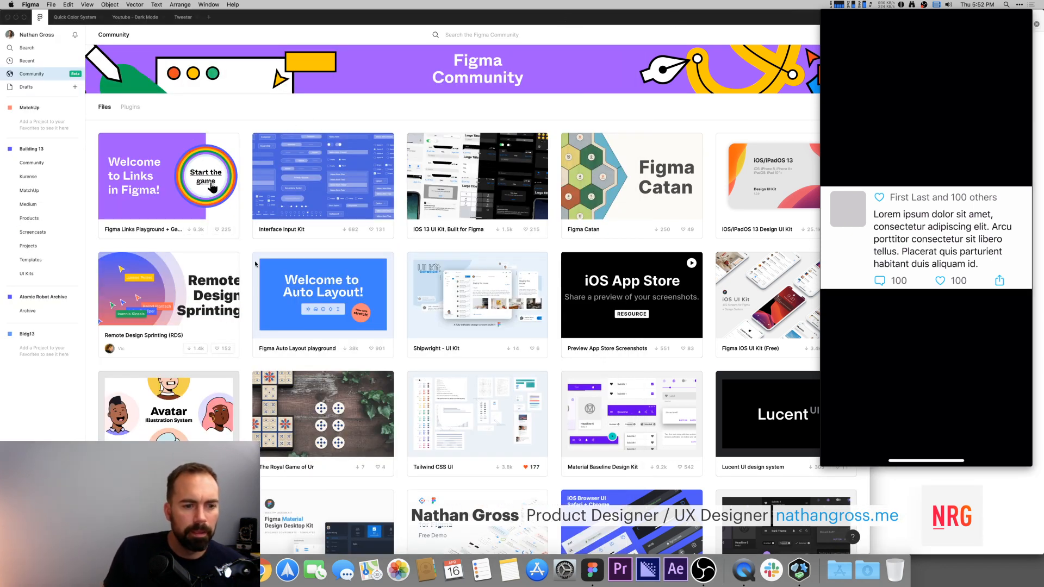
left_click(131, 106)
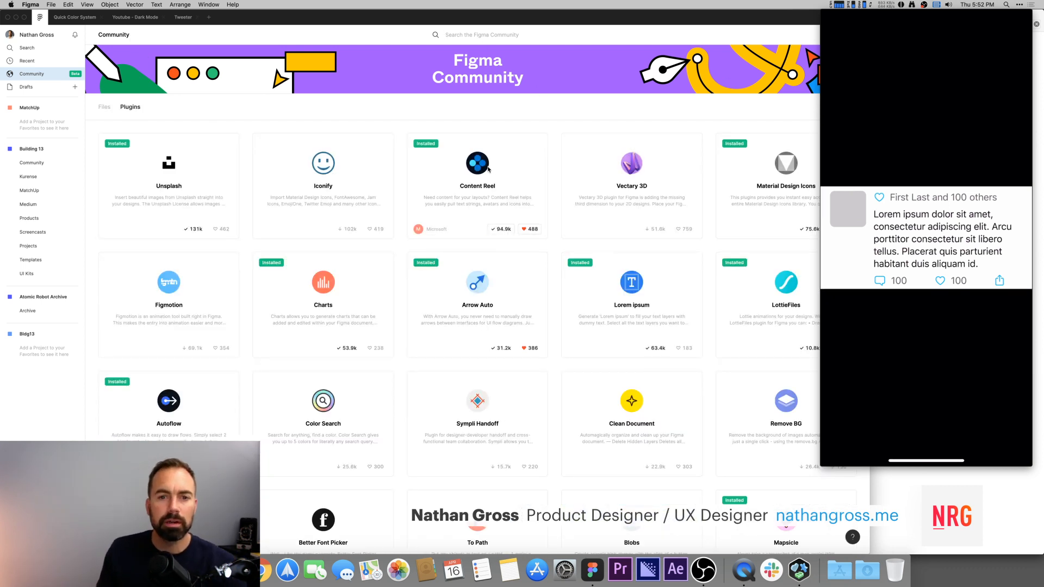
left_click(482, 163)
scroll(405, 122, "down", 2)
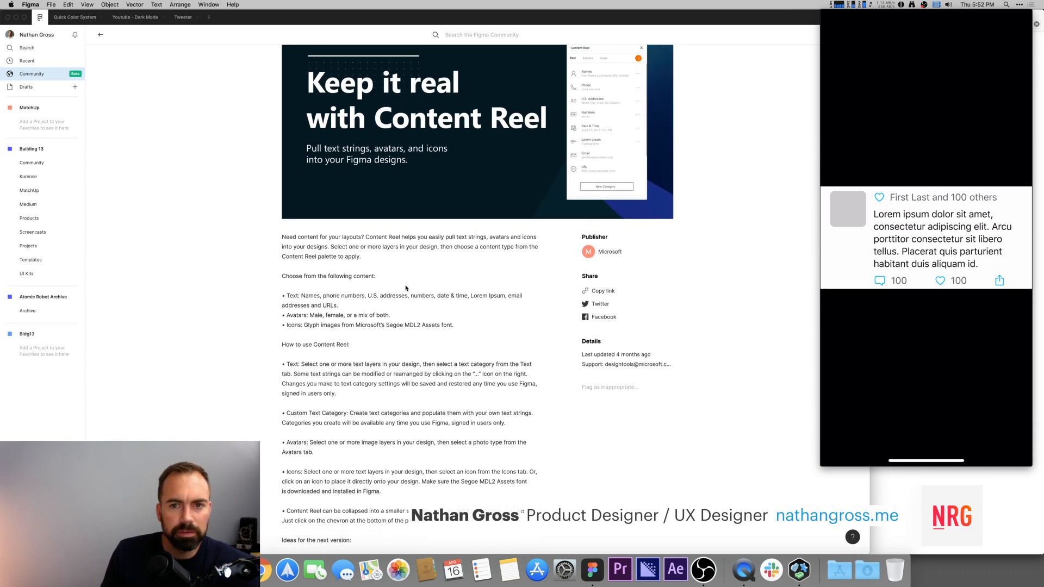
scroll(409, 287, "up", 2)
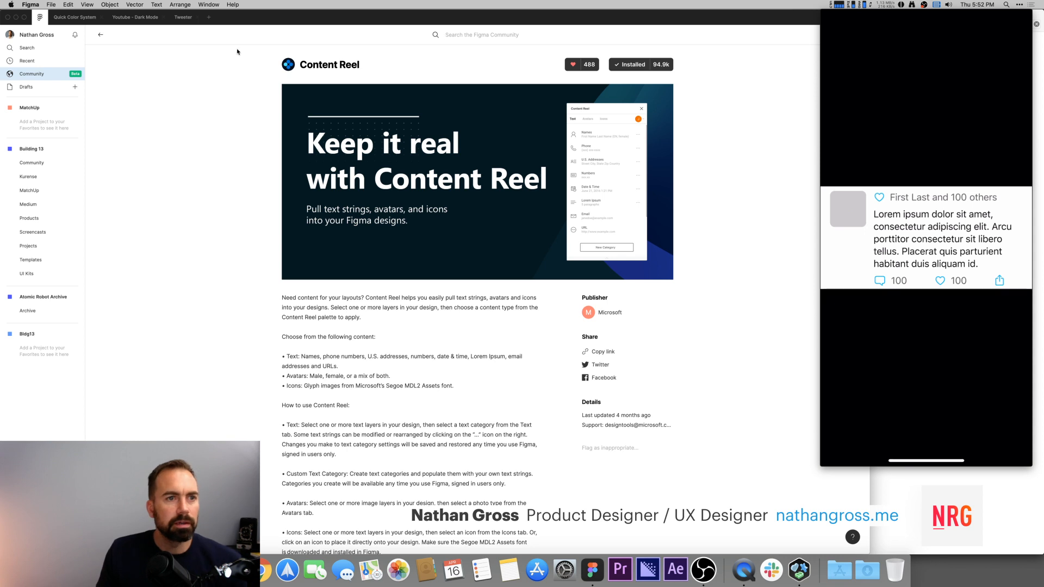
left_click(181, 17)
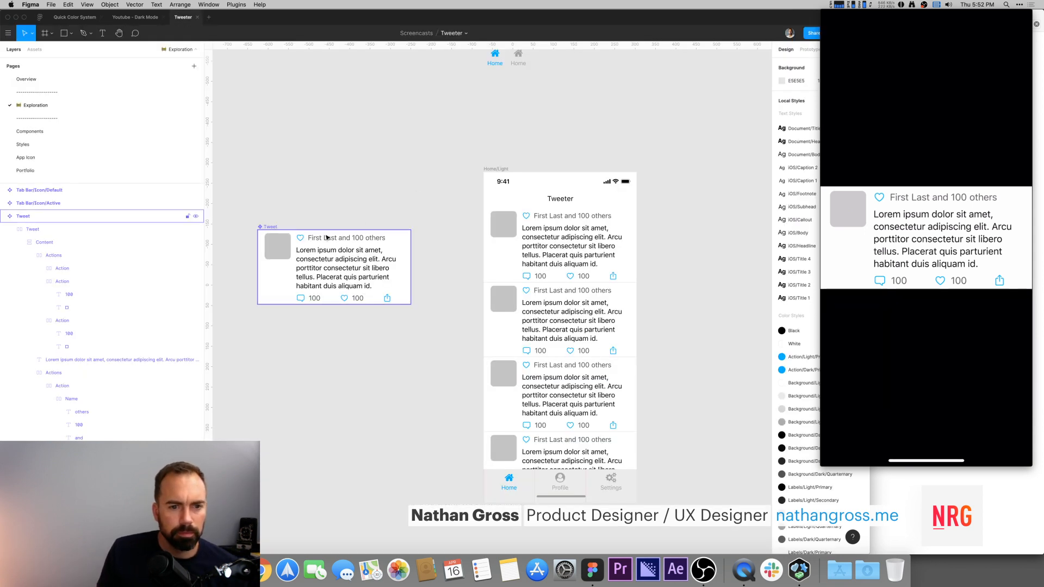
left_click(315, 237, "super")
left_click(330, 189)
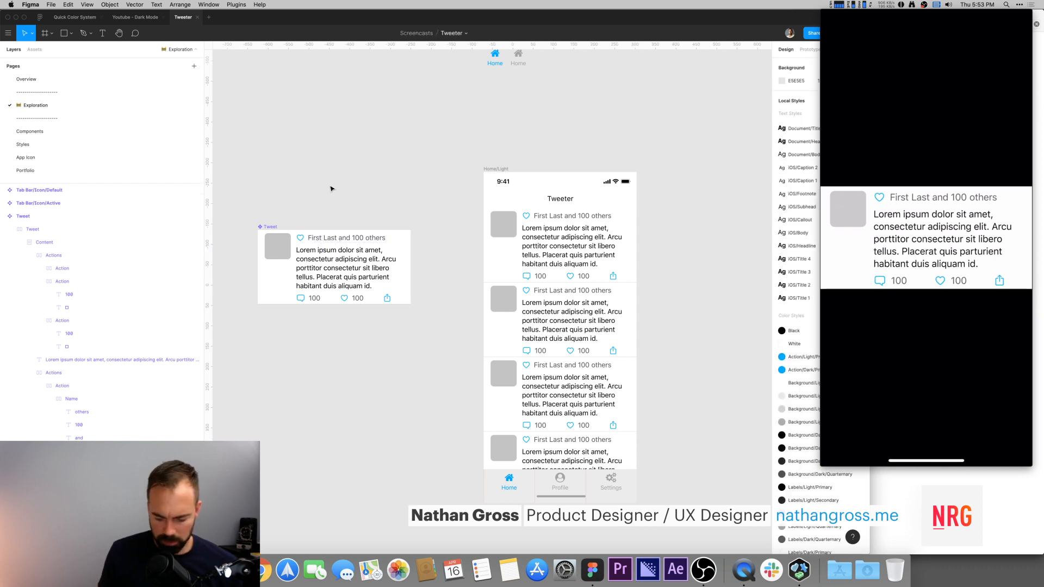
key("super+slash")
type("cont")
key("BackSpace")
key("BackSpace")
key("BackSpace")
key("BackSpace")
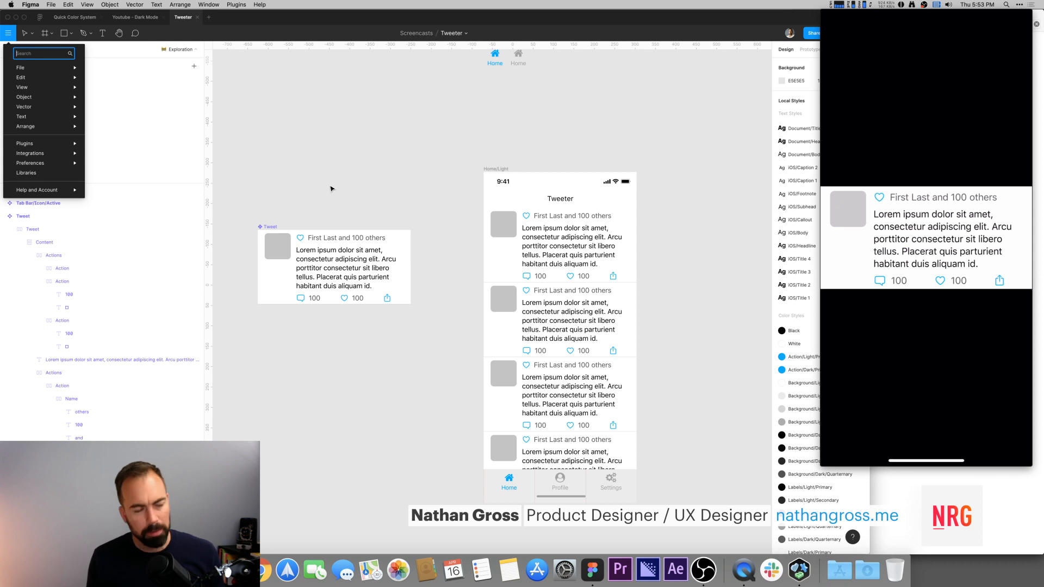
key("Escape")
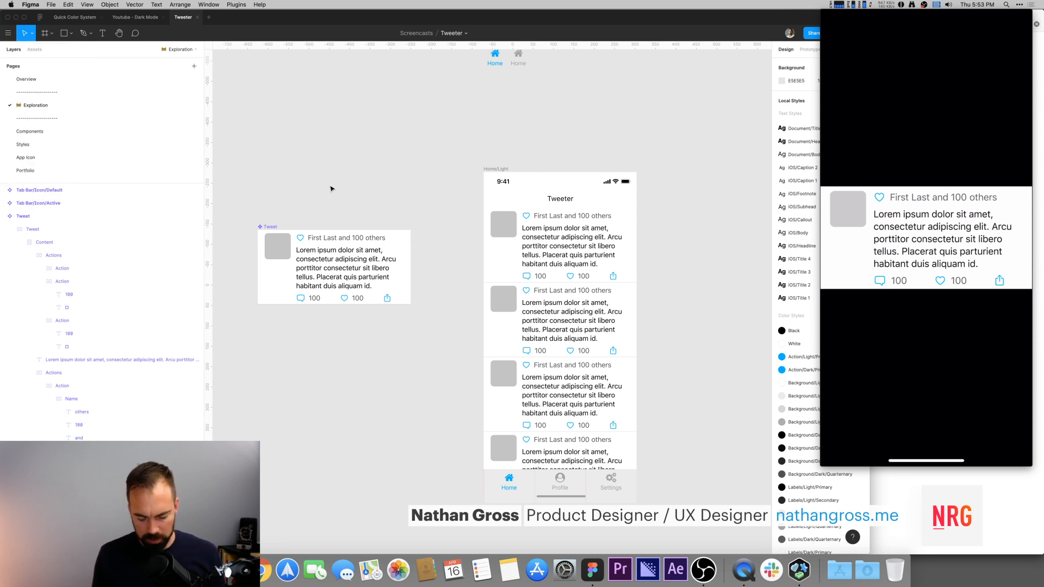
Step: Launch the Content Reel plugin from the quick actions search
key("super+slash")
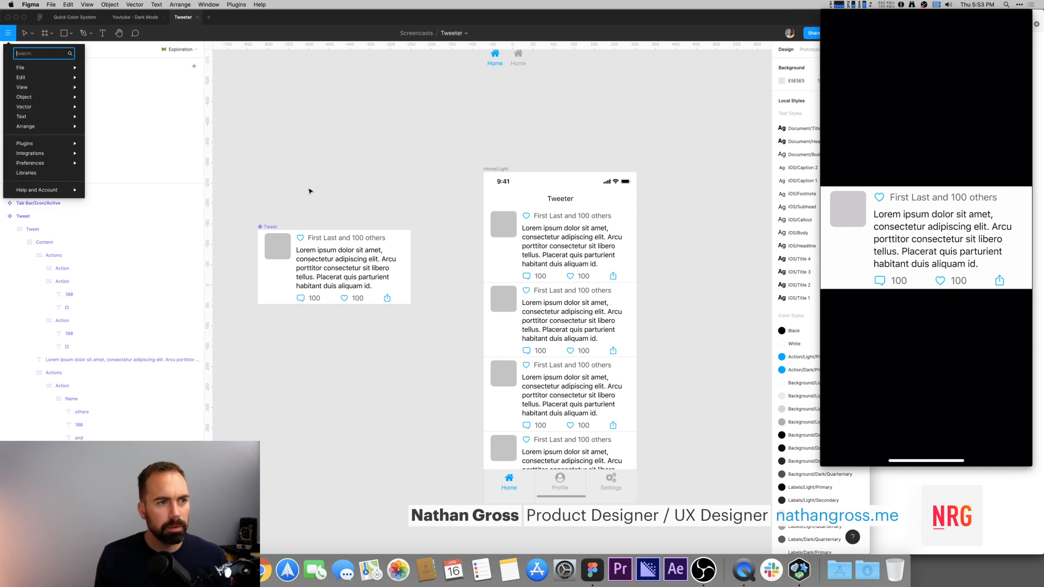
left_click(7, 29)
left_click(8, 32)
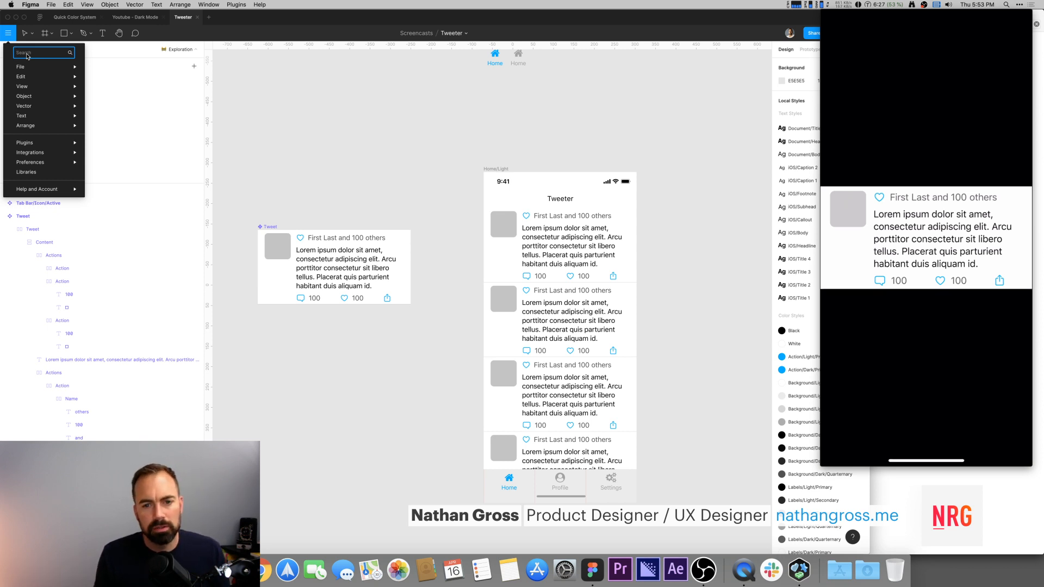
type("conte")
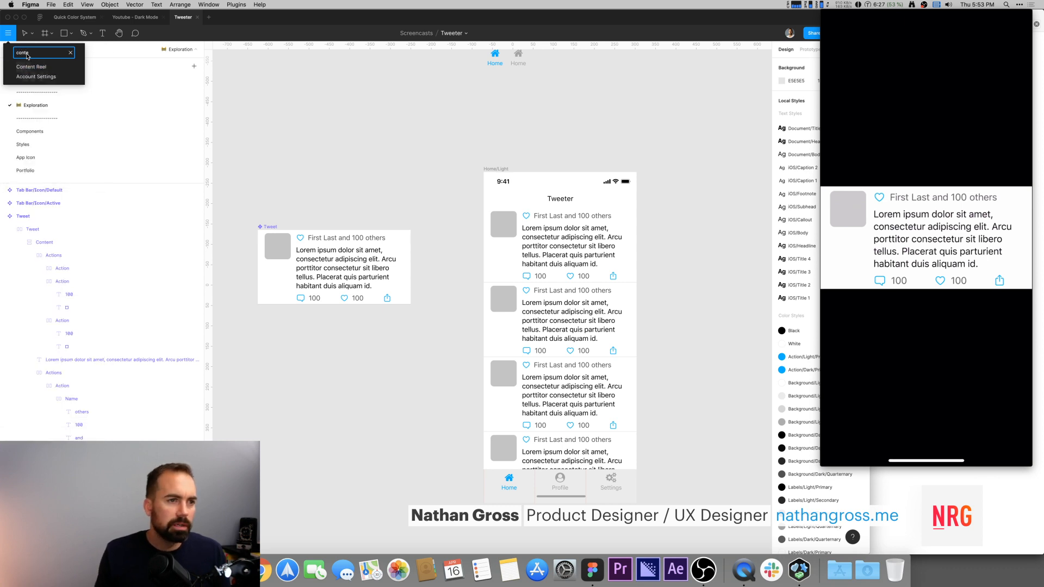
left_click(44, 67)
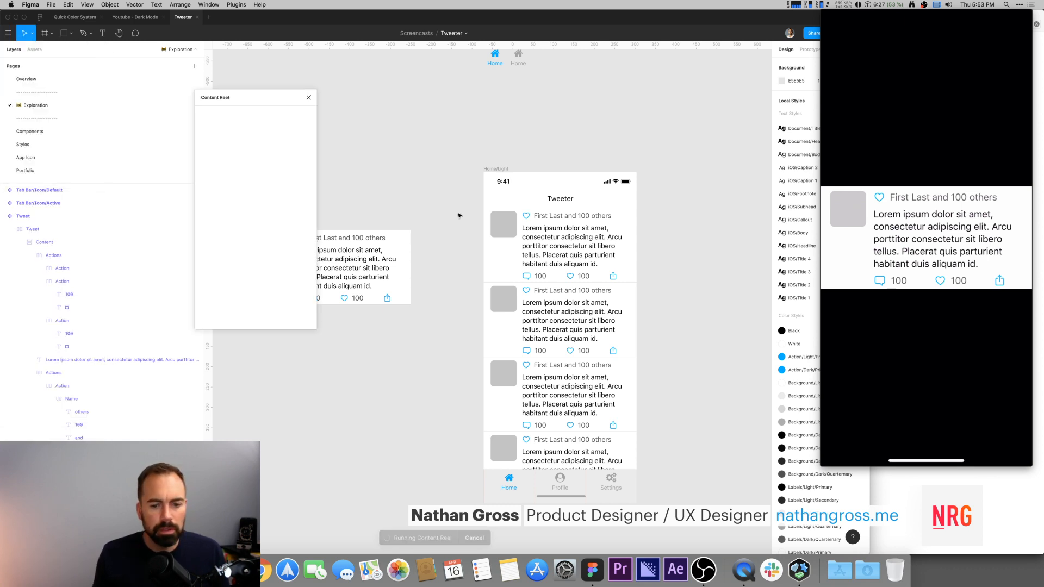
Step: Fill the Tweet's name text with a random Content Reel name, then undo it
left_click_drag(231, 98, 182, 89)
left_click_drag(364, 146, 437, 152)
left_click_drag(183, 92, 270, 115)
left_click(451, 233, "super")
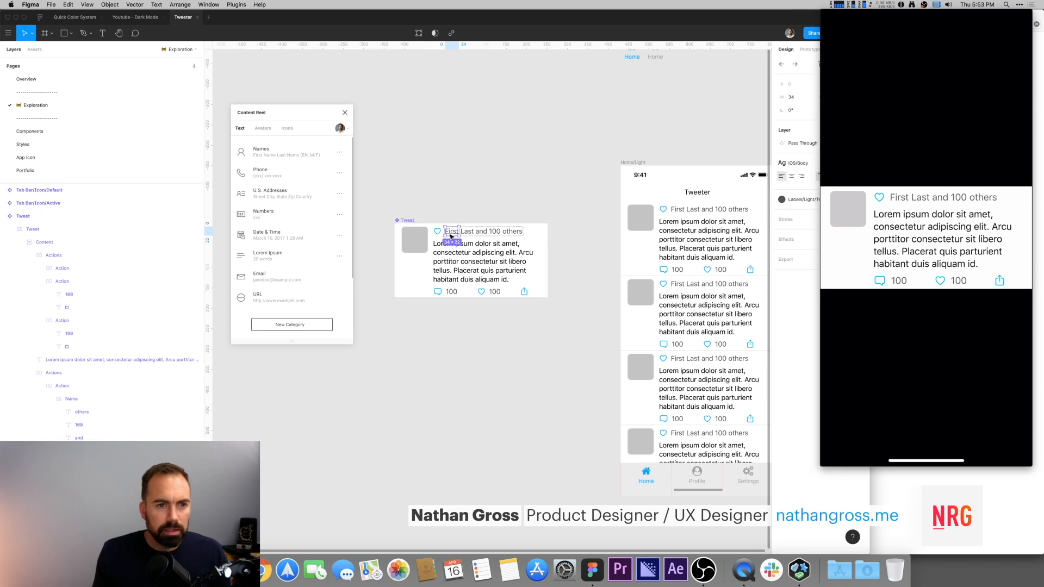
left_click(262, 152)
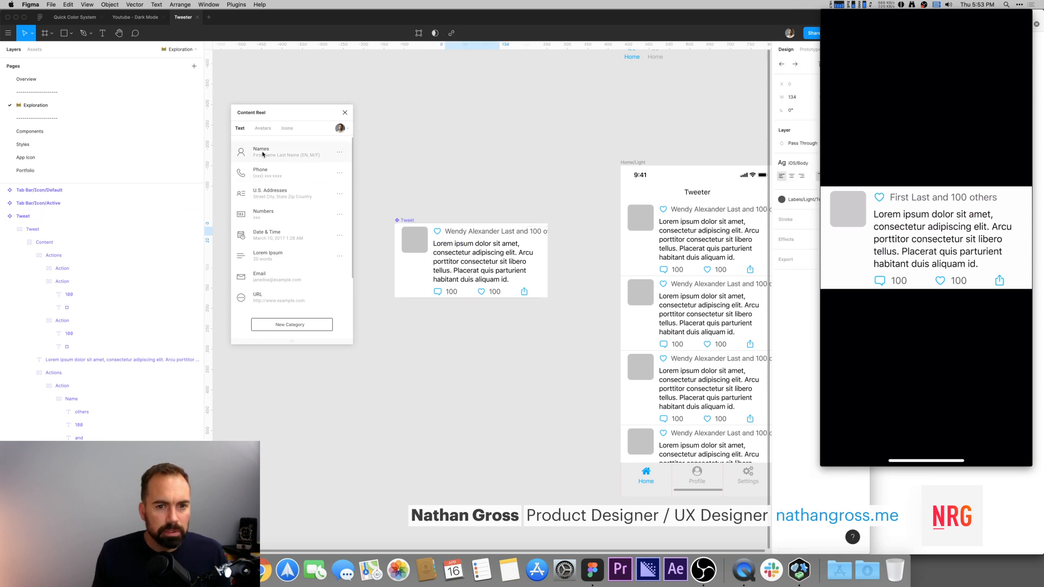
key("super+z")
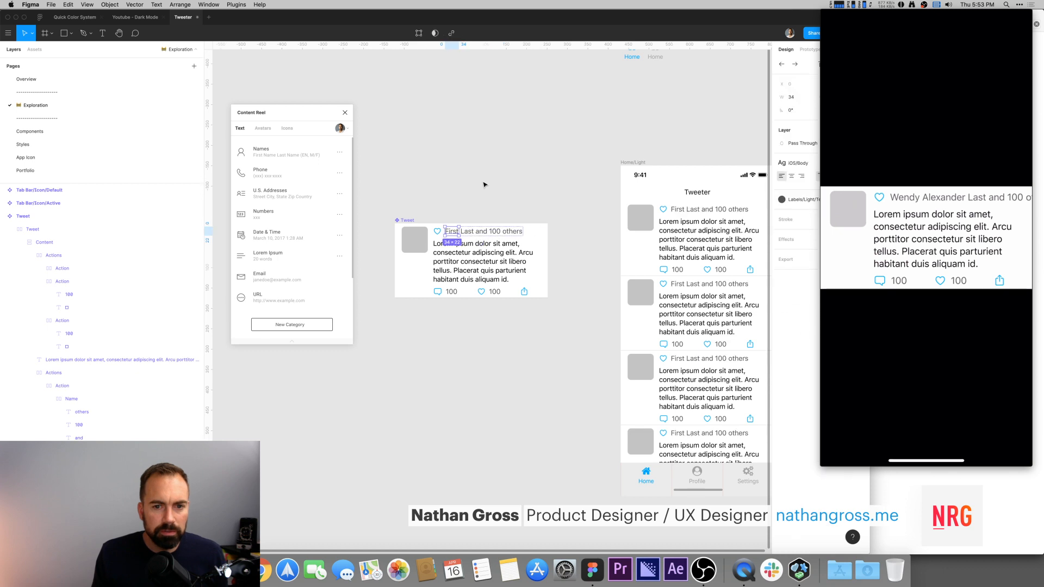
Step: Open Content Reel's Names settings and delete the 'Last' word layer from the Tweet's name line
left_click(339, 152)
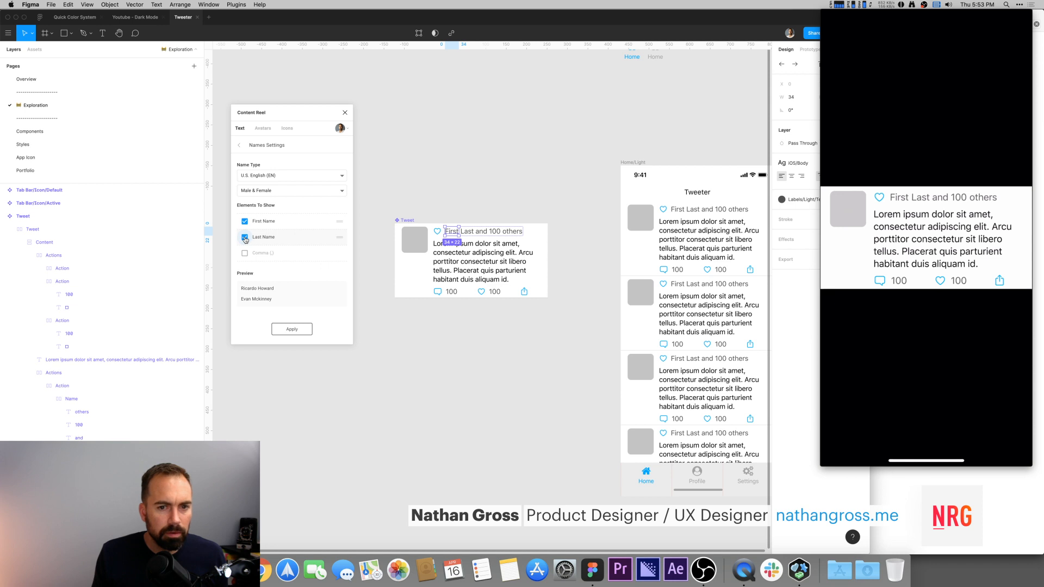
left_click(435, 189)
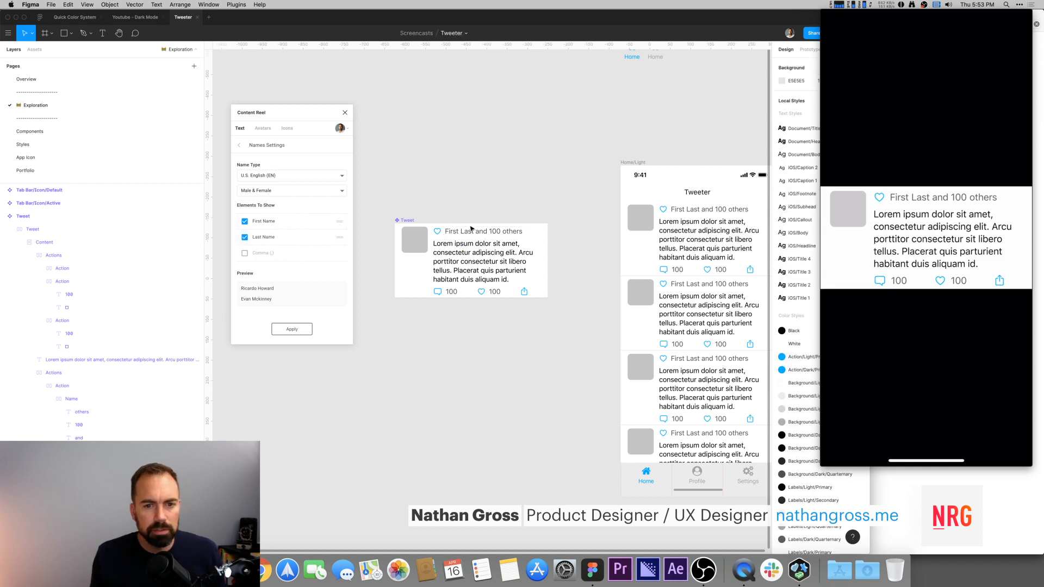
left_click(467, 232, "super")
key("Escape")
key("Escape")
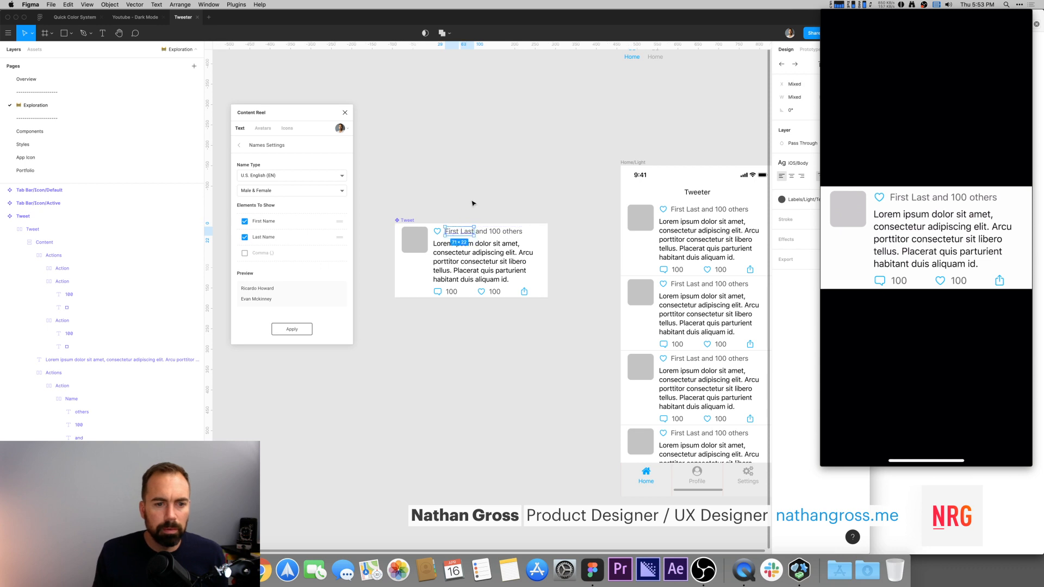
left_click(465, 232, "super")
key("Delete")
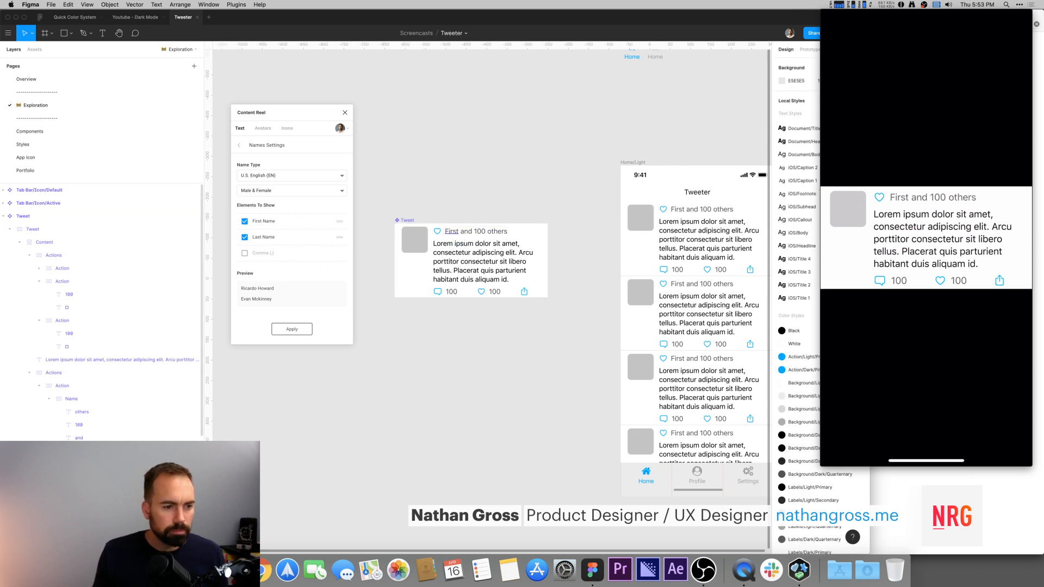
Step: Apply a random first and last name from Content Reel to the Tweet's name text
left_click(451, 231, "super")
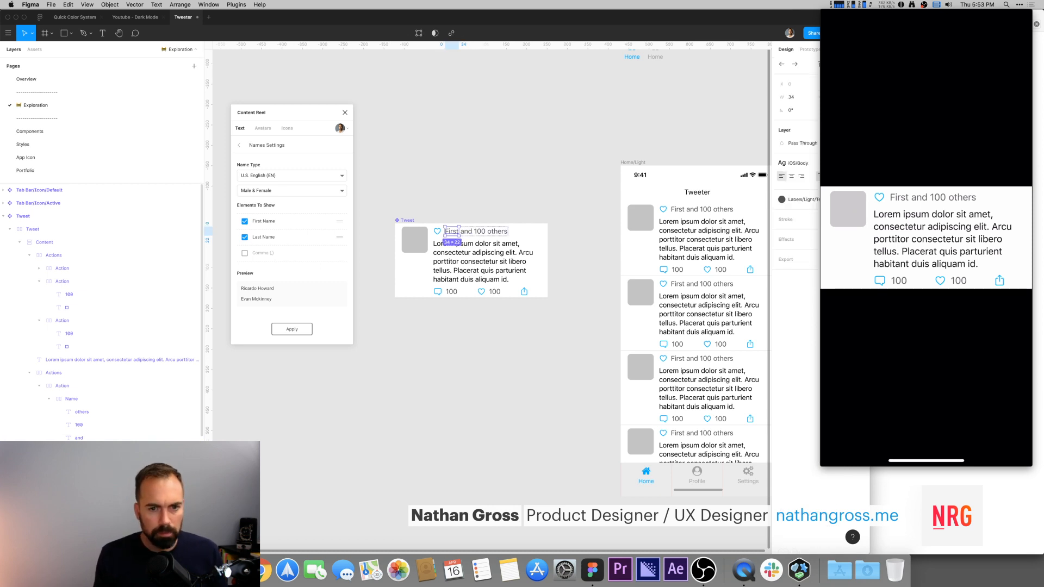
left_click(466, 197)
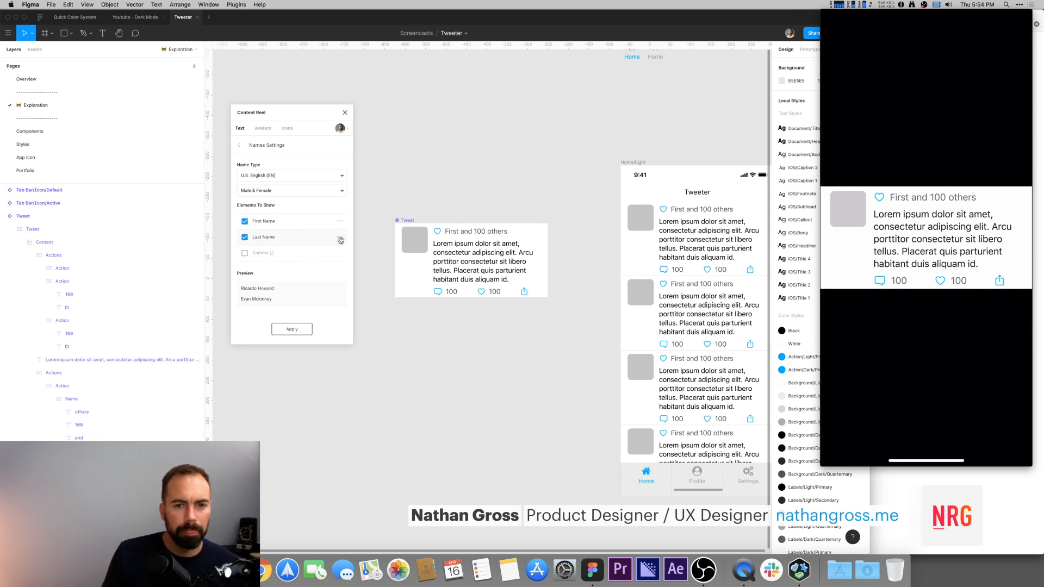
left_click(454, 234)
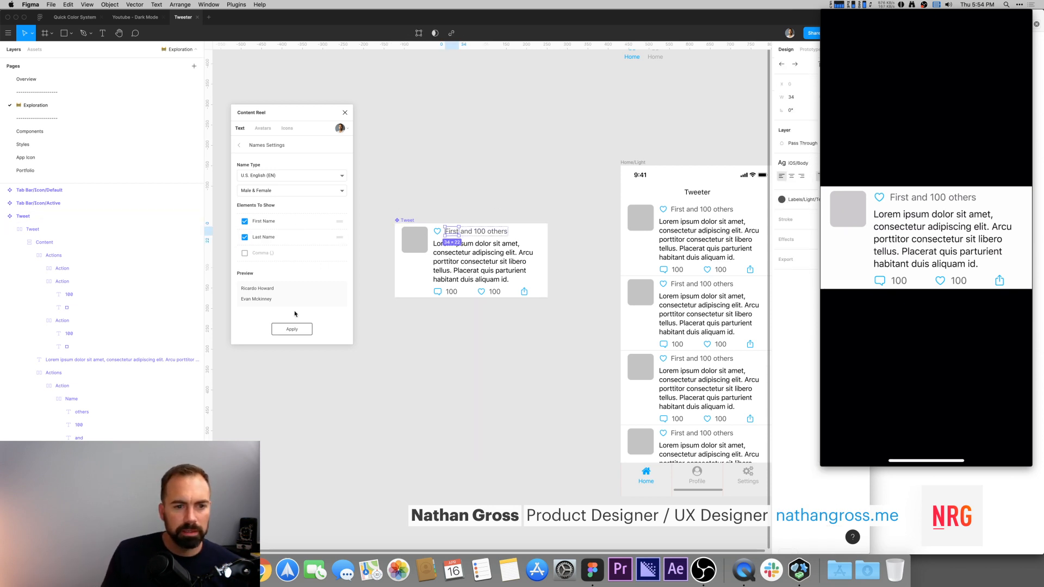
left_click(297, 329)
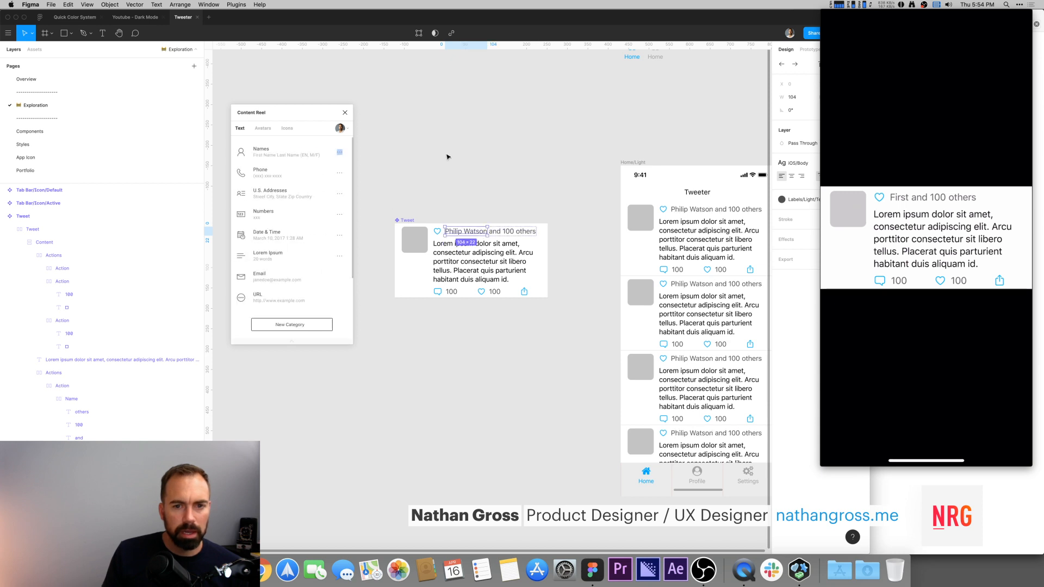
left_click(475, 157)
Step: Fill the Tweet's avatar placeholder with a random Male & Female avatar from Content Reel
scroll(571, 245, "right", 2)
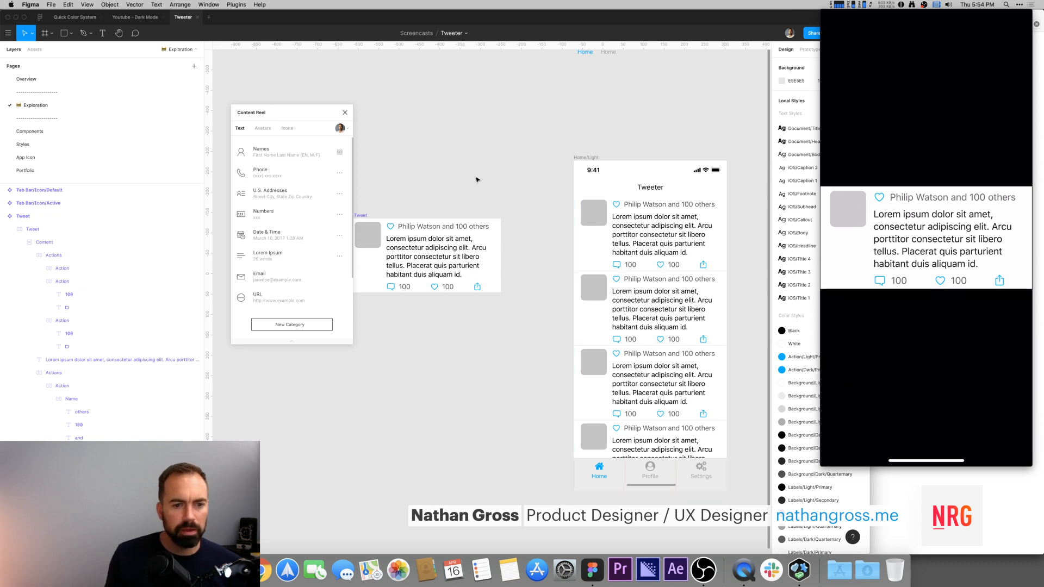
scroll(468, 191, "left", 1)
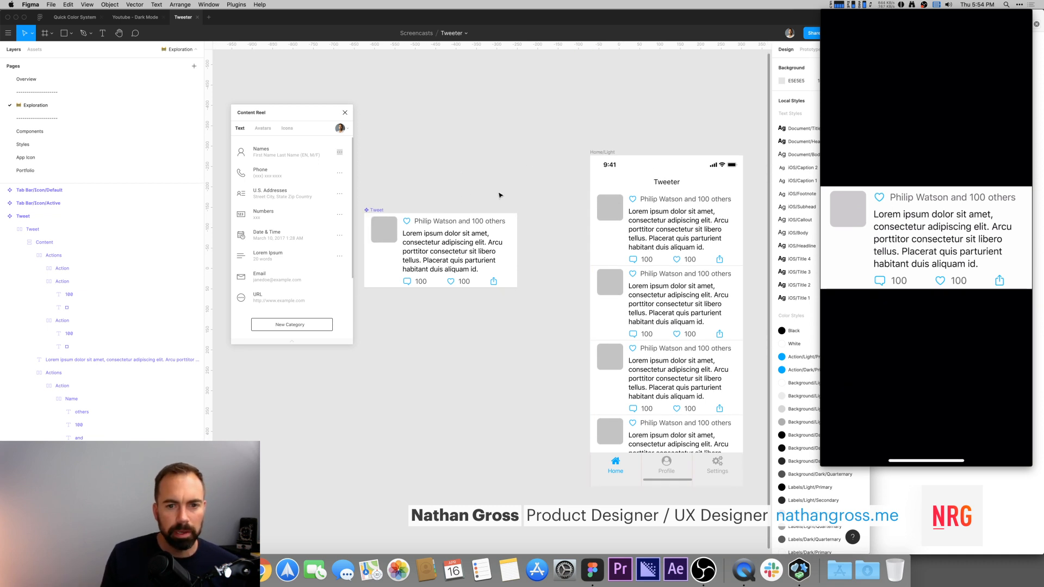
left_click_drag(377, 210, 392, 201)
left_click(457, 191)
left_click(399, 222, "super")
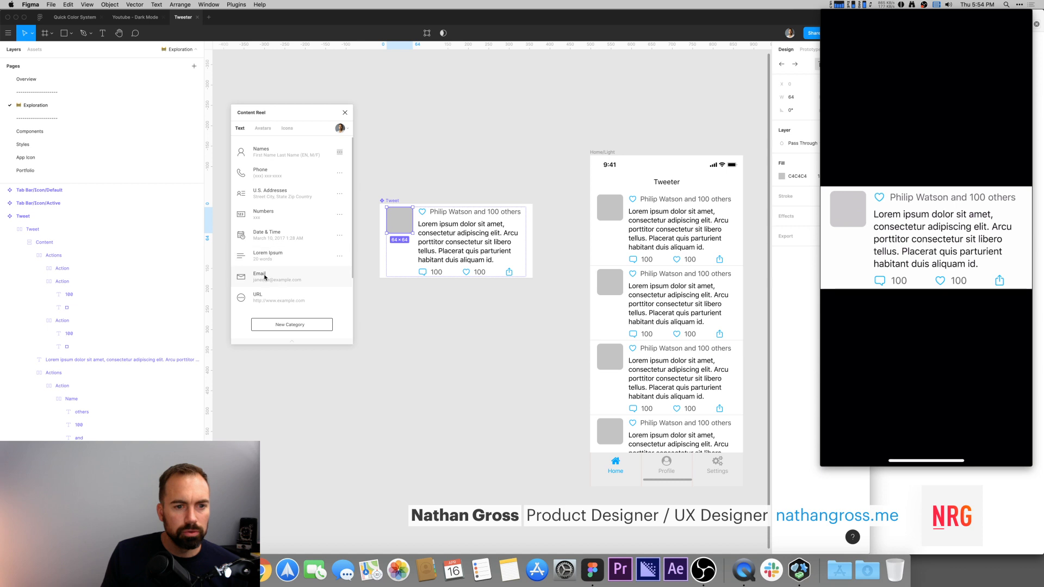
left_click(263, 129)
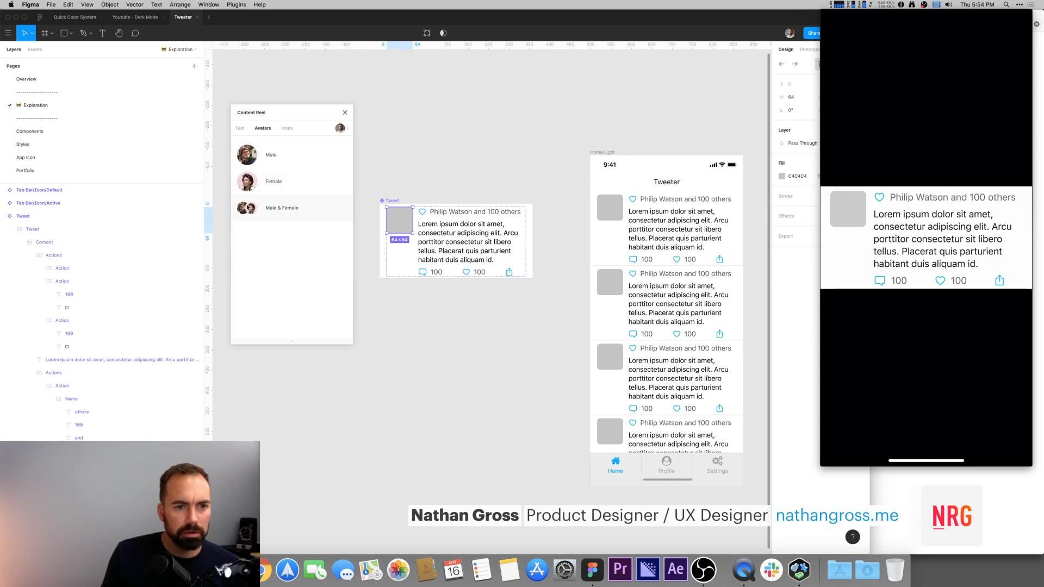
left_click(249, 210)
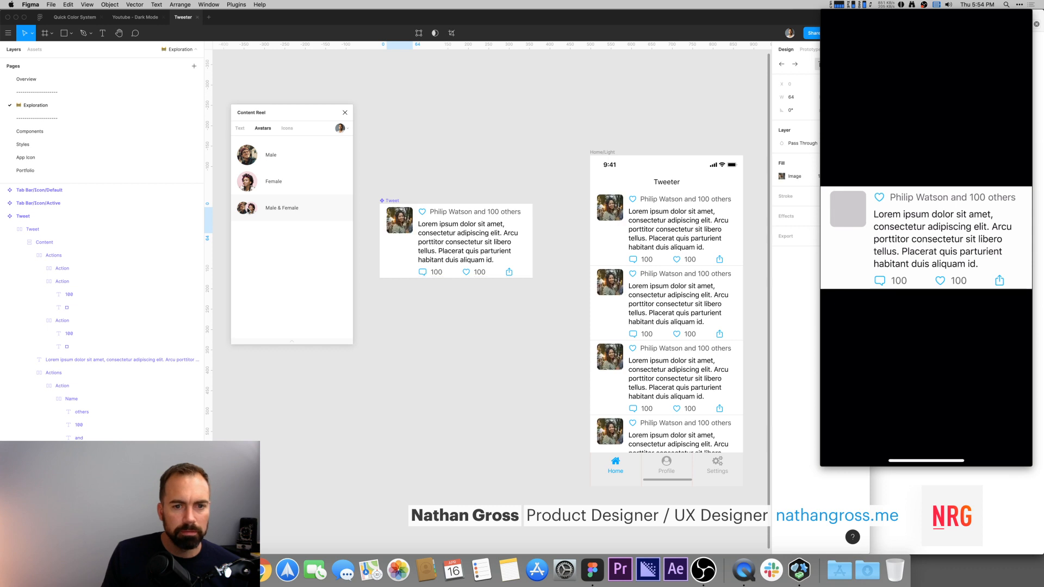
Step: Fill the '100 others' count in the Tweet's name line with a random Content Reel number
left_click(492, 171)
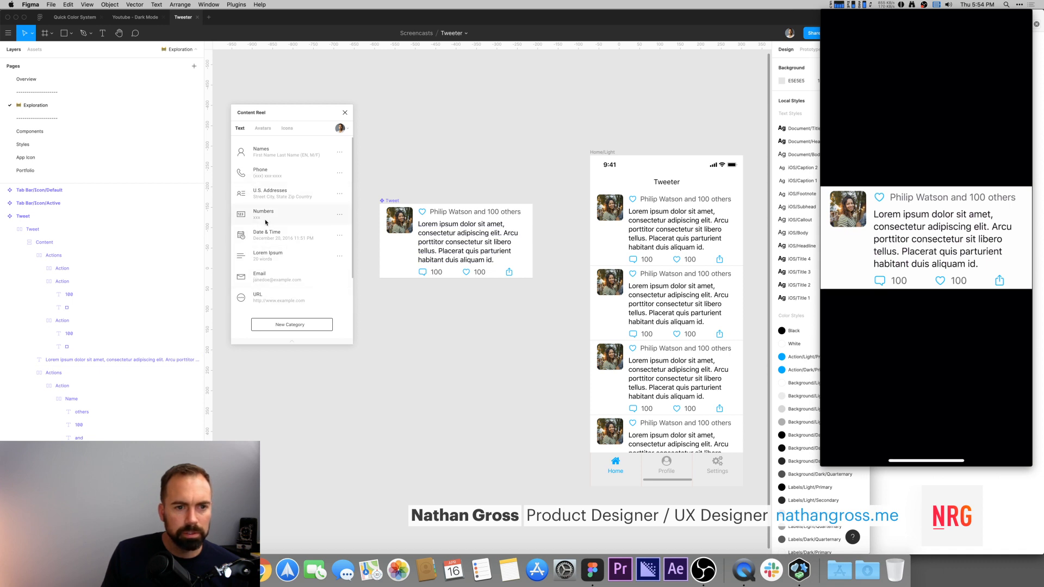
left_click(493, 212, "super")
left_click(336, 217)
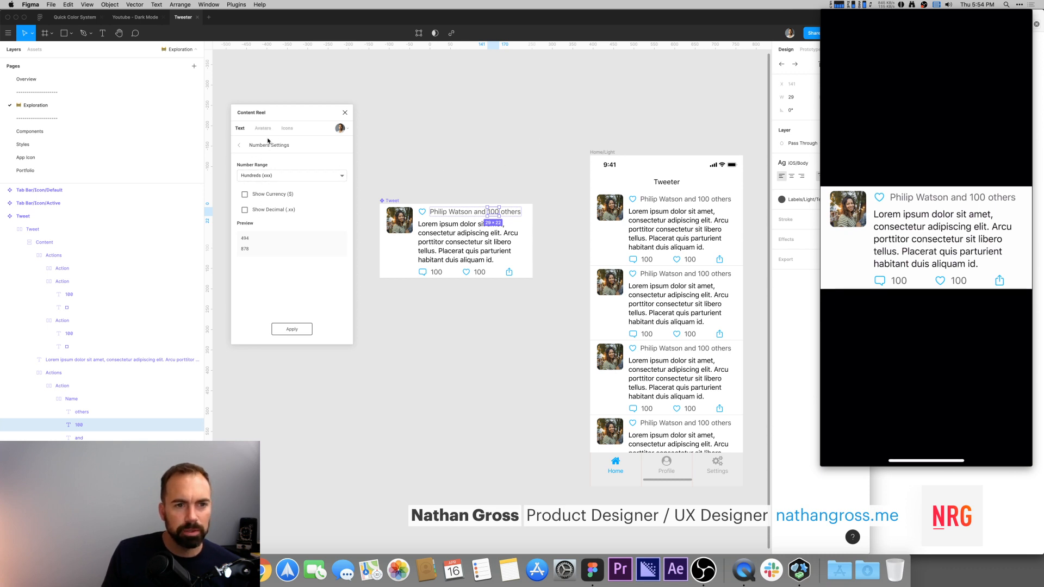
left_click(239, 146)
left_click(283, 216)
Step: Fill the Tweet's comment and like counts with random Content Reel numbers
left_click(453, 166)
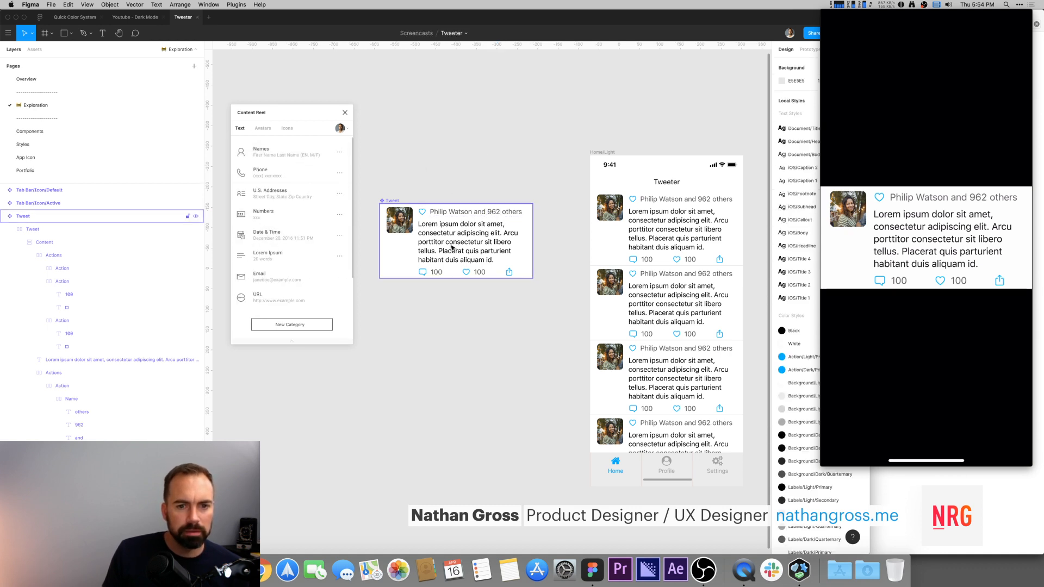
left_click(436, 273, "super")
left_click(480, 272, "shift+super")
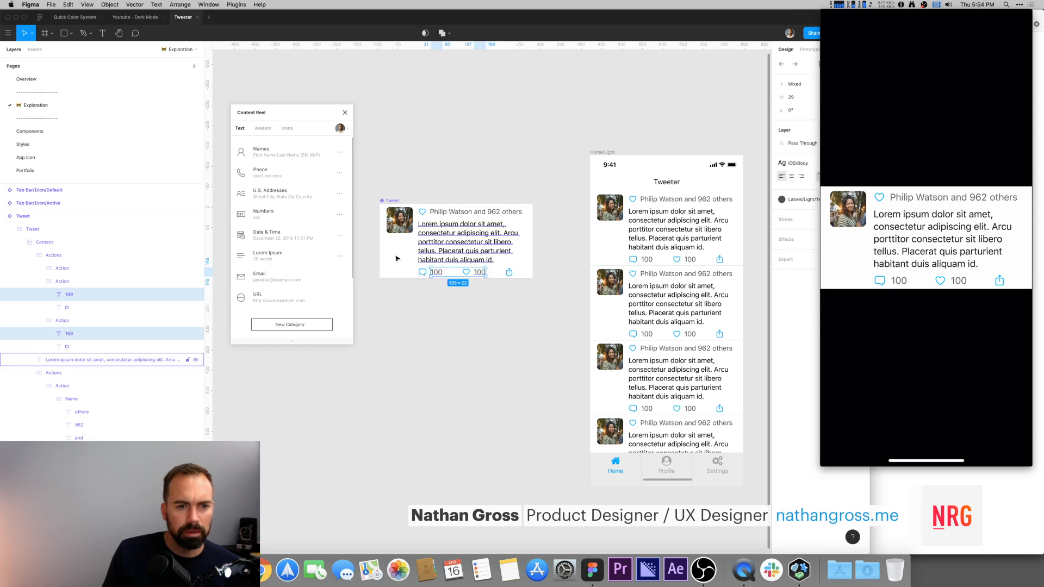
left_click(286, 215)
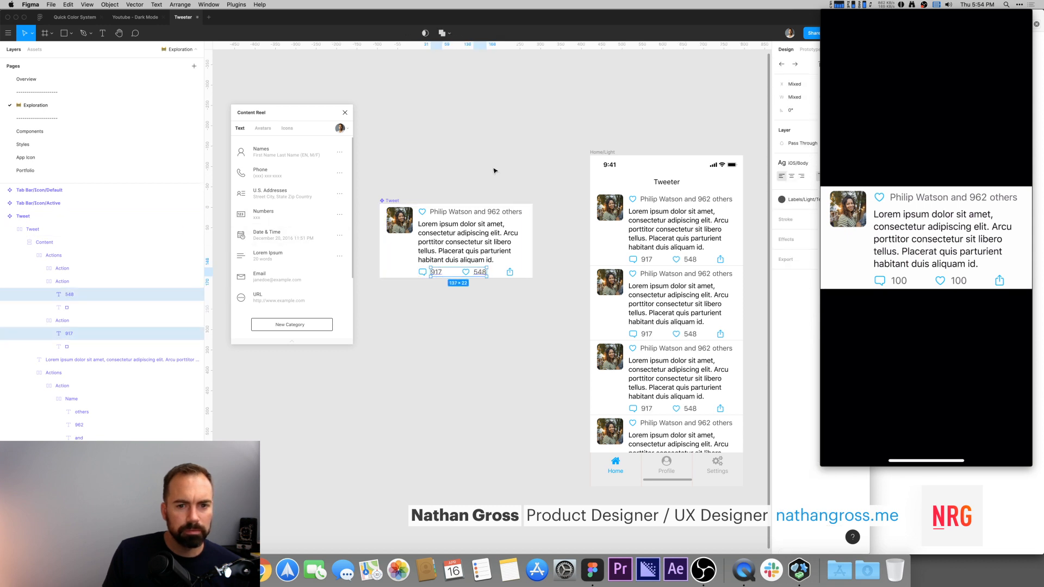
left_click(495, 170)
scroll(474, 161, "down", 2)
scroll(473, 161, "right", 1)
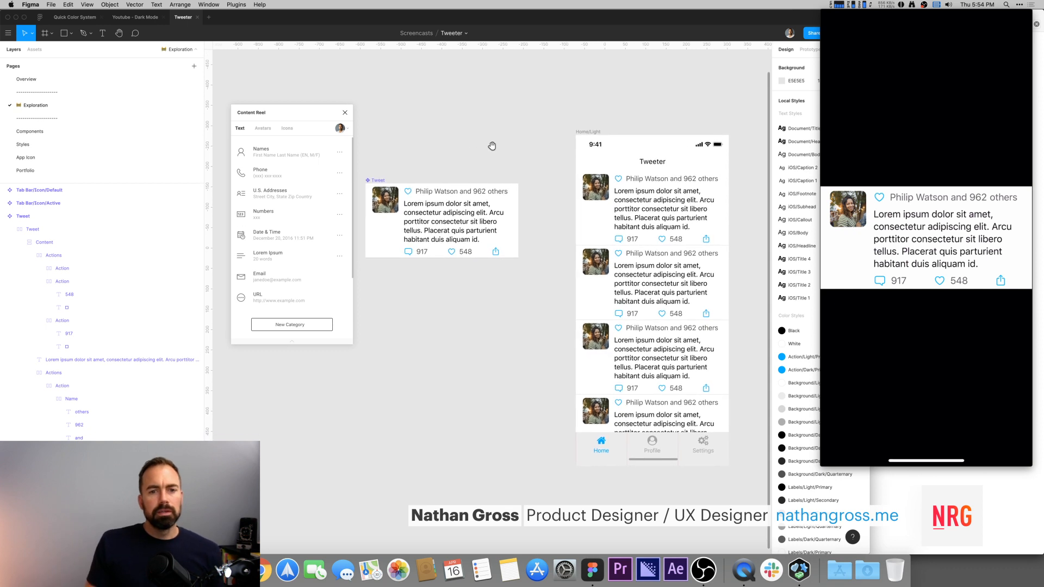
left_click(462, 229)
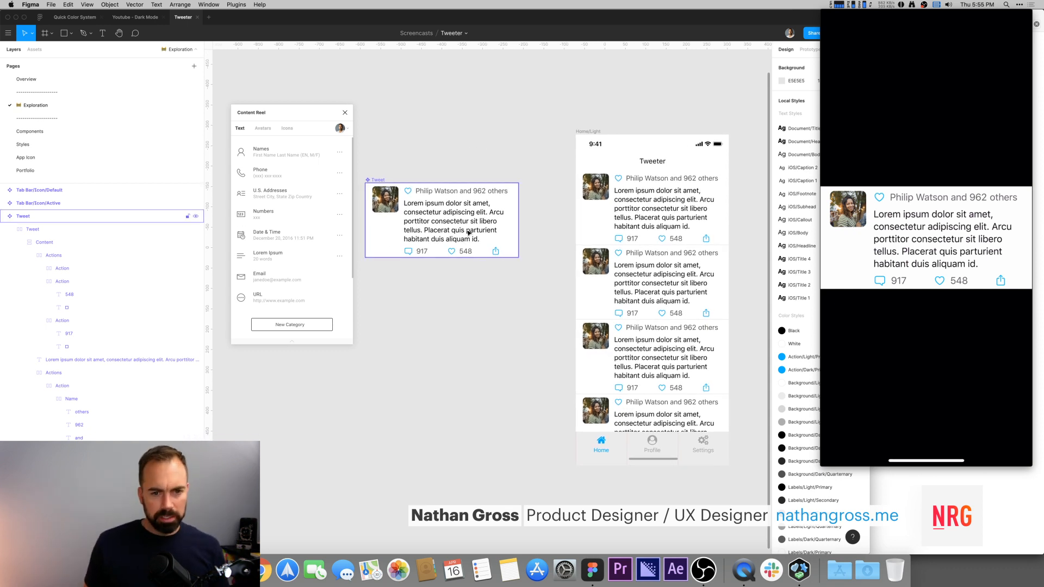
left_click(454, 176)
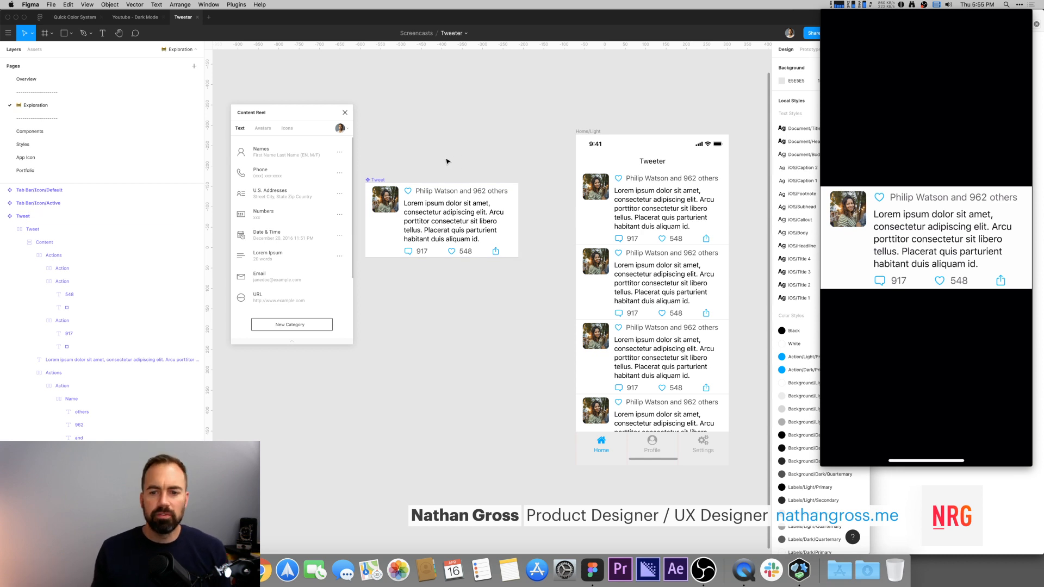
left_click_drag(447, 160, 422, 179)
scroll(427, 172, "up", 2)
scroll(425, 175, "left", 2)
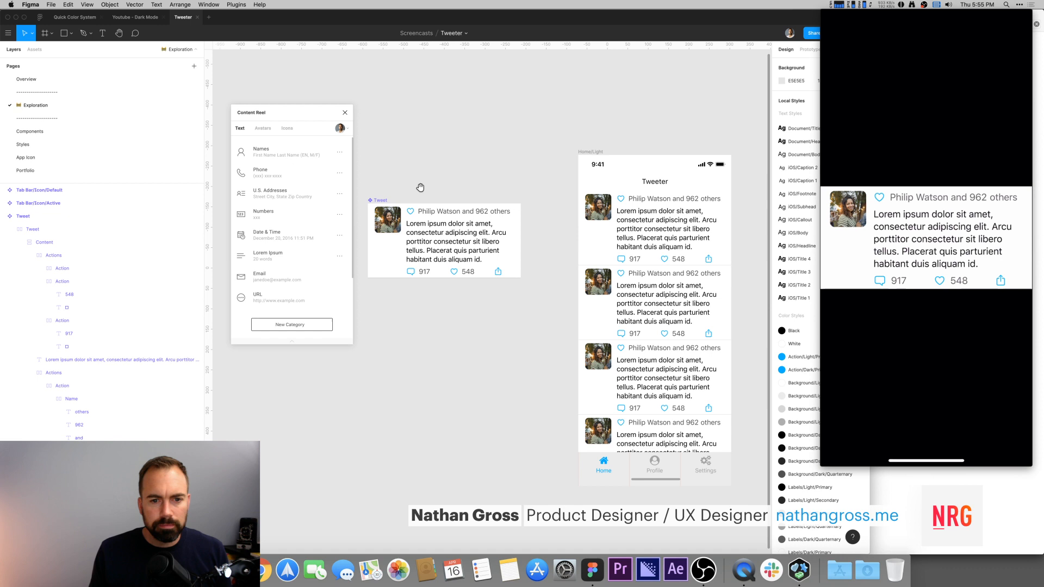
Step: Set the spacing between the avatar and content in the Tweet's inner frame to 8
left_click(382, 201)
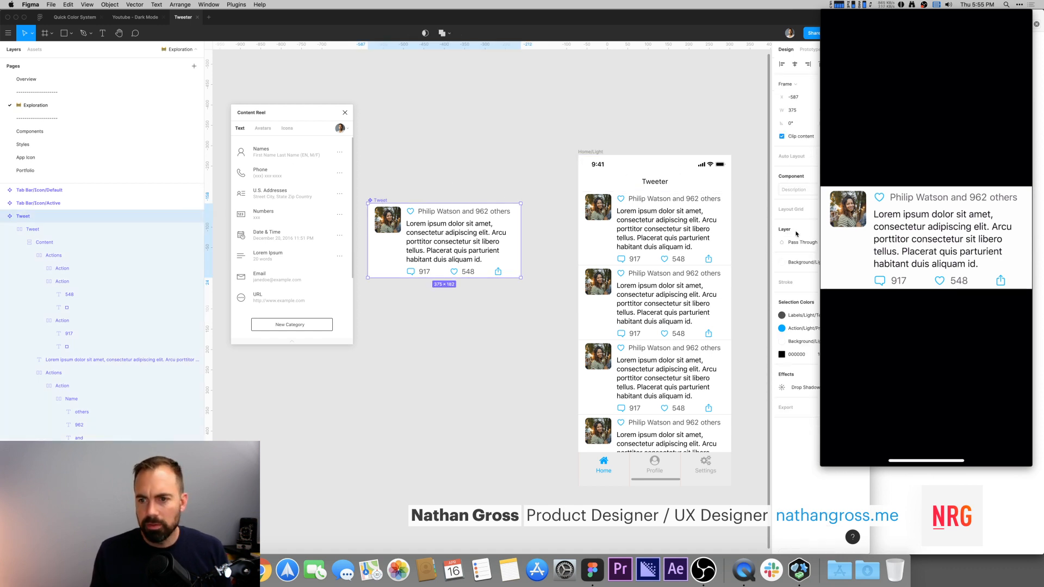
left_click(20, 242)
left_click_drag(49, 245, 49, 245)
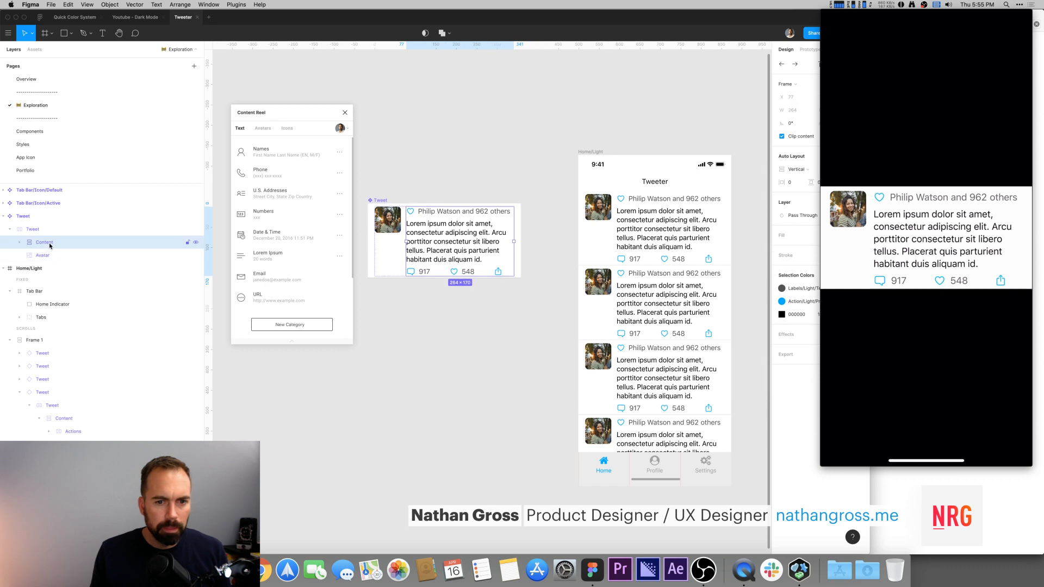
left_click(46, 234)
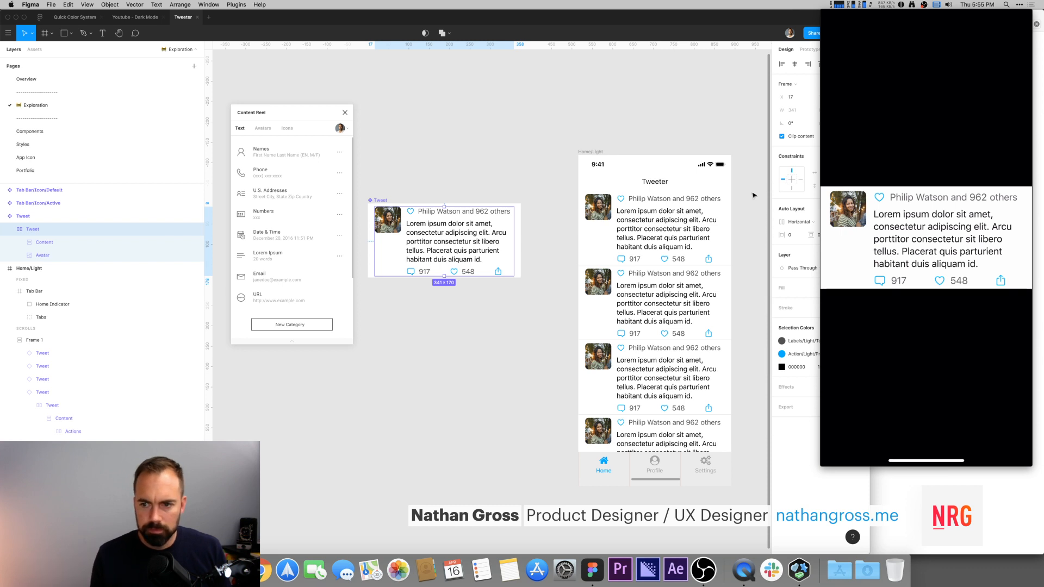
key("Down")
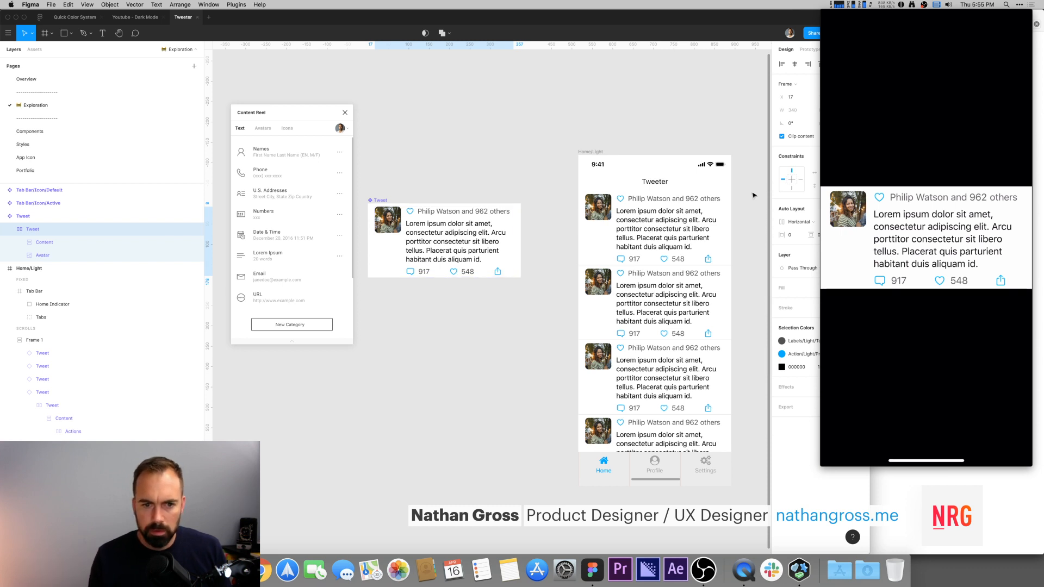
left_click(797, 236)
key("Up")
key("Down")
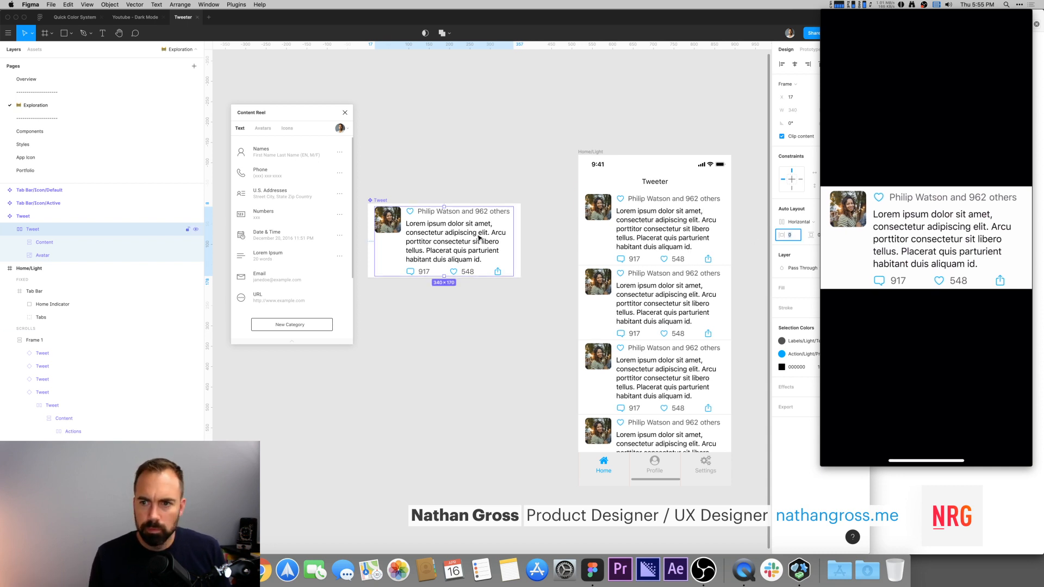
left_click(794, 65)
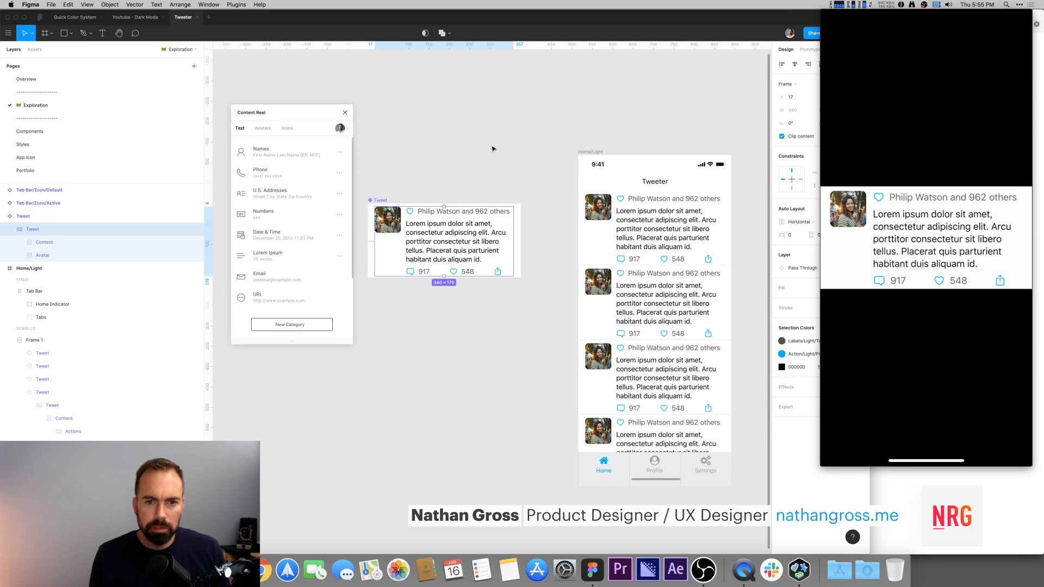
Step: Add auto layout to the Tweet component
left_click(458, 169)
left_click(437, 225)
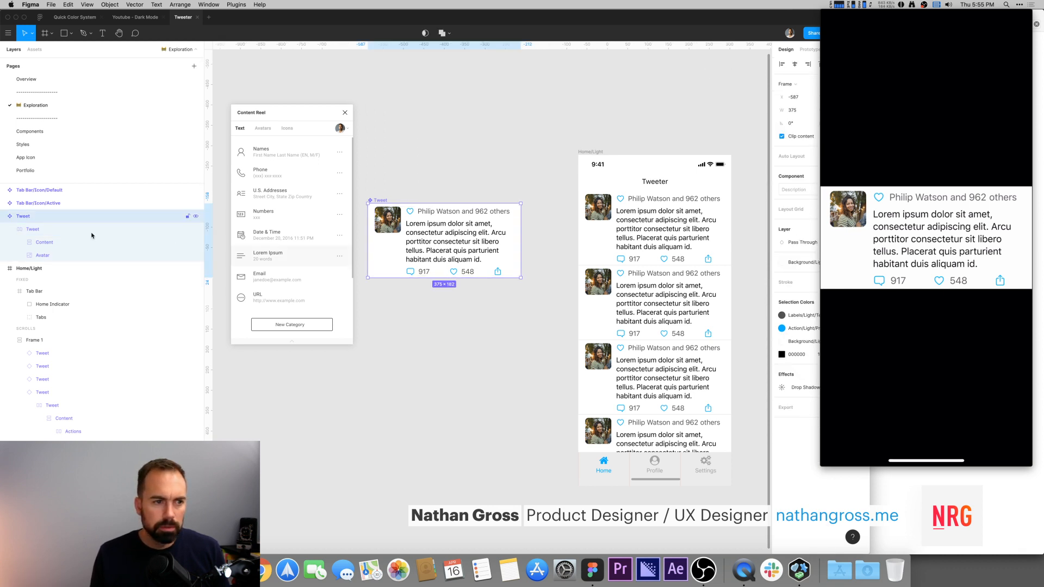
key("shift+a")
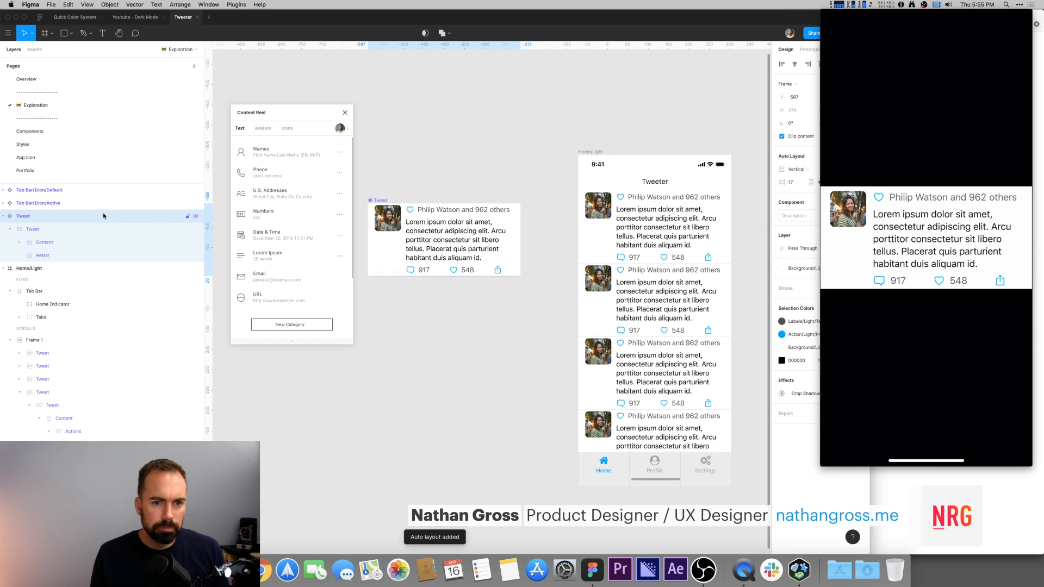
left_click(505, 188)
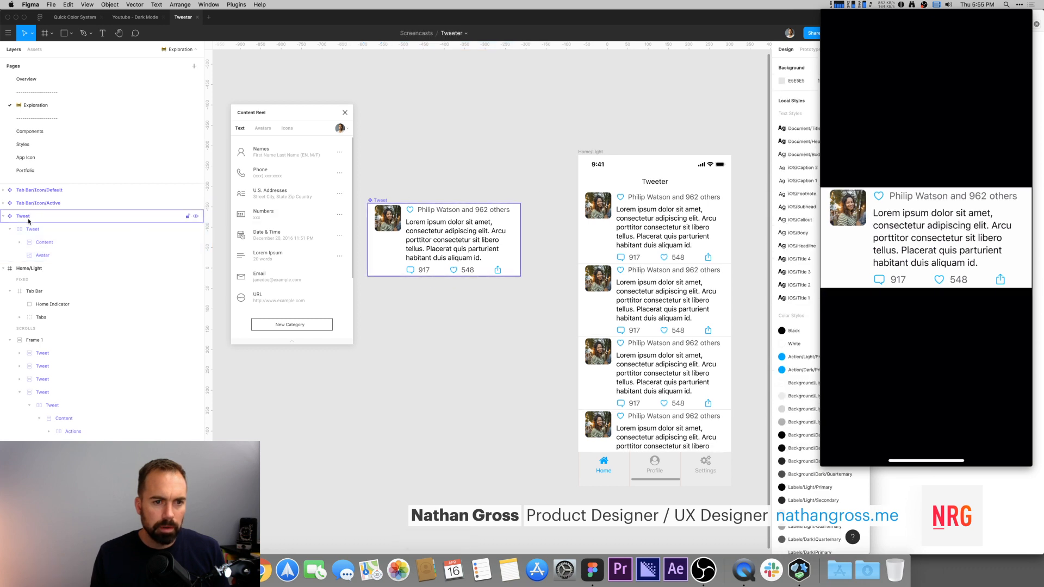
Step: Set the Tweet component's auto layout spacing to 16
left_click(377, 201)
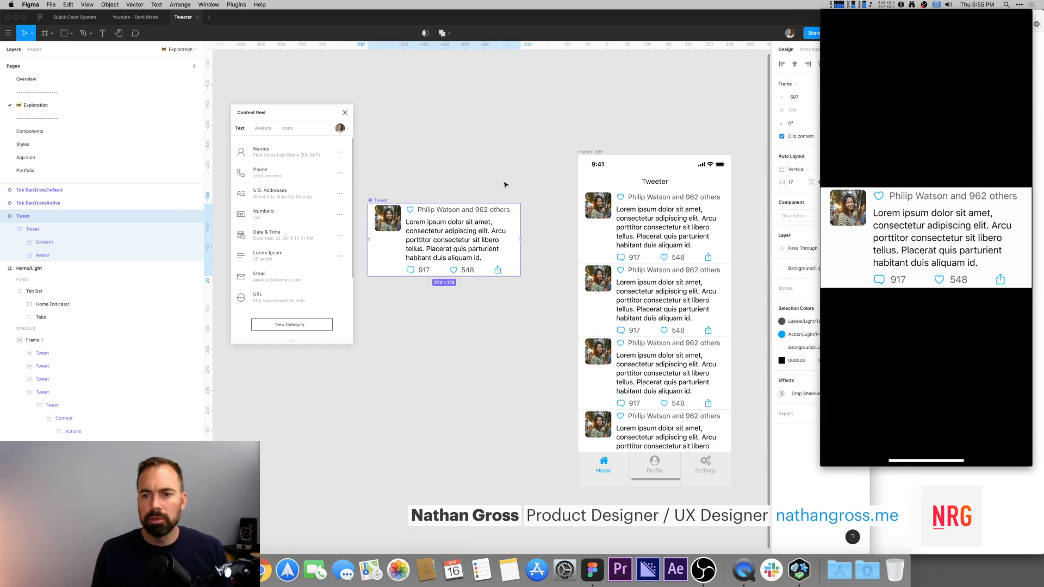
left_click(797, 183)
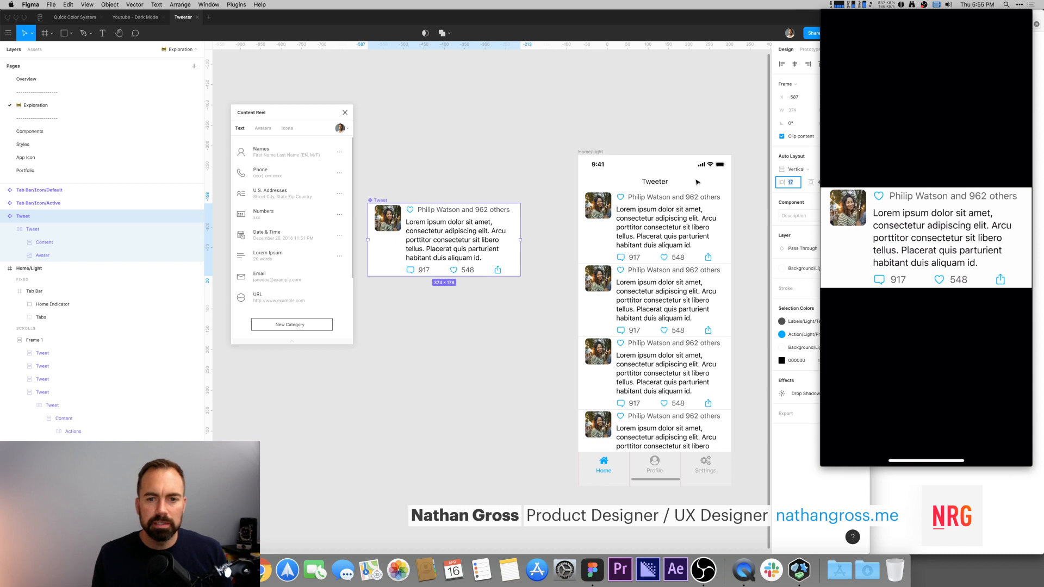
type("9")
key("Return")
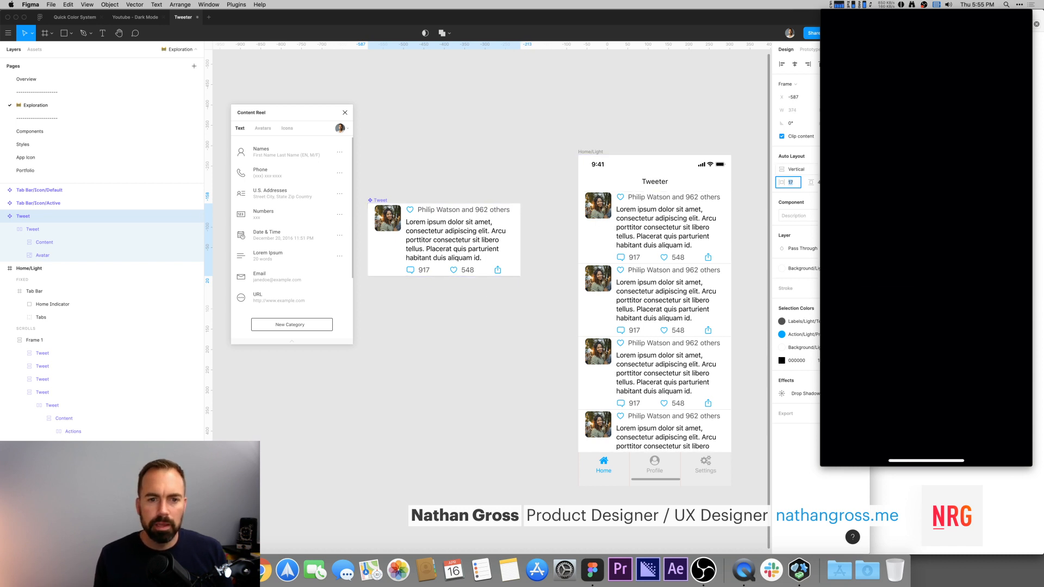
key("Return")
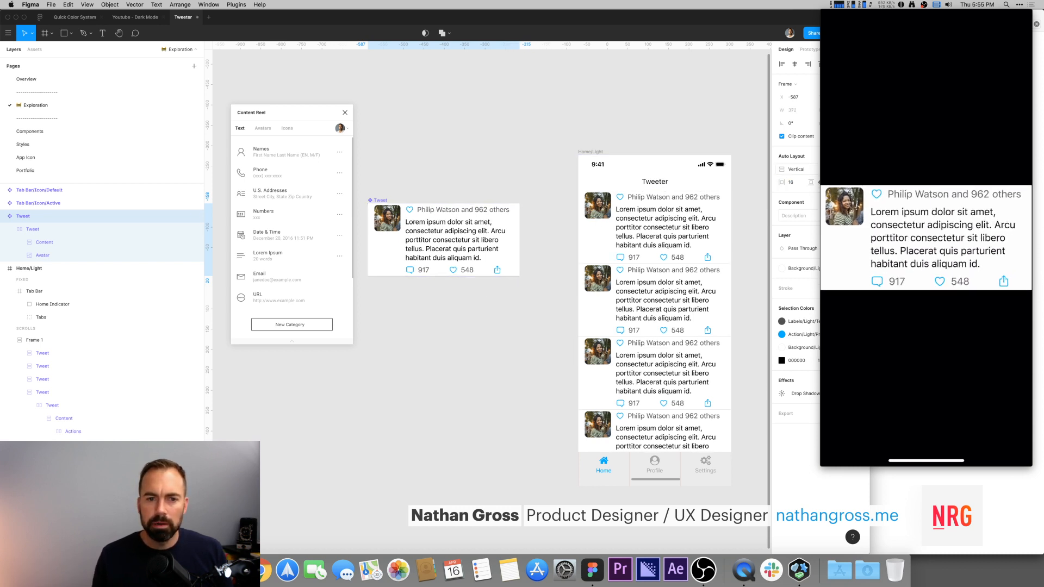
Step: Set the Tweet component's auto layout padding to 8
left_click(811, 182)
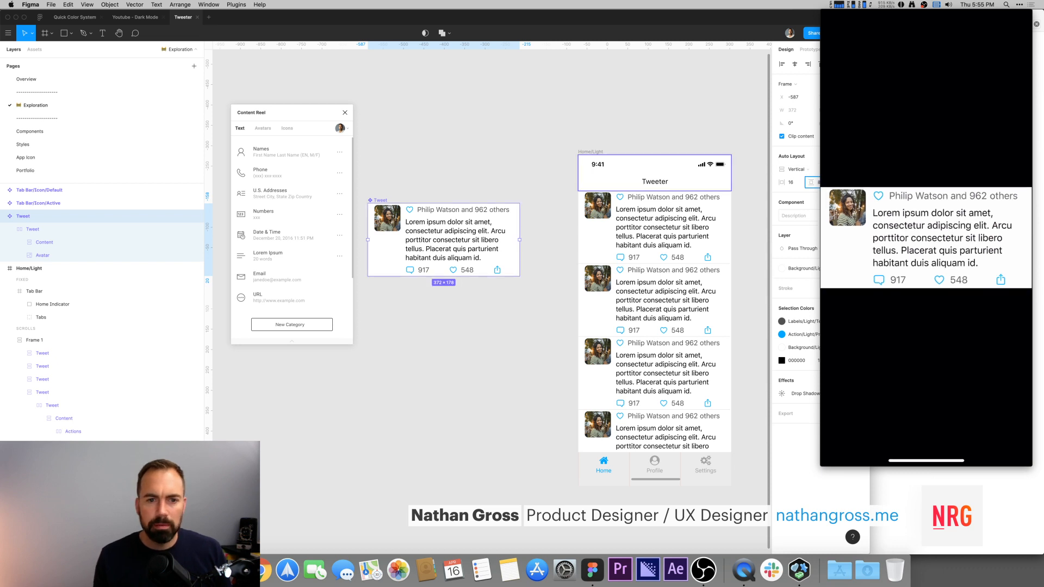
type("8")
key("Return")
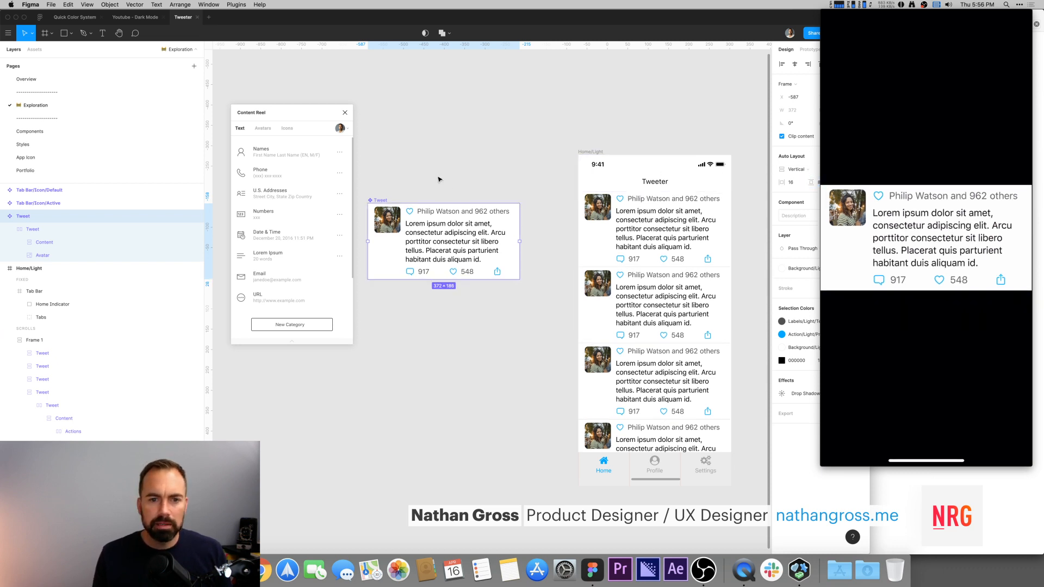
left_click(440, 179)
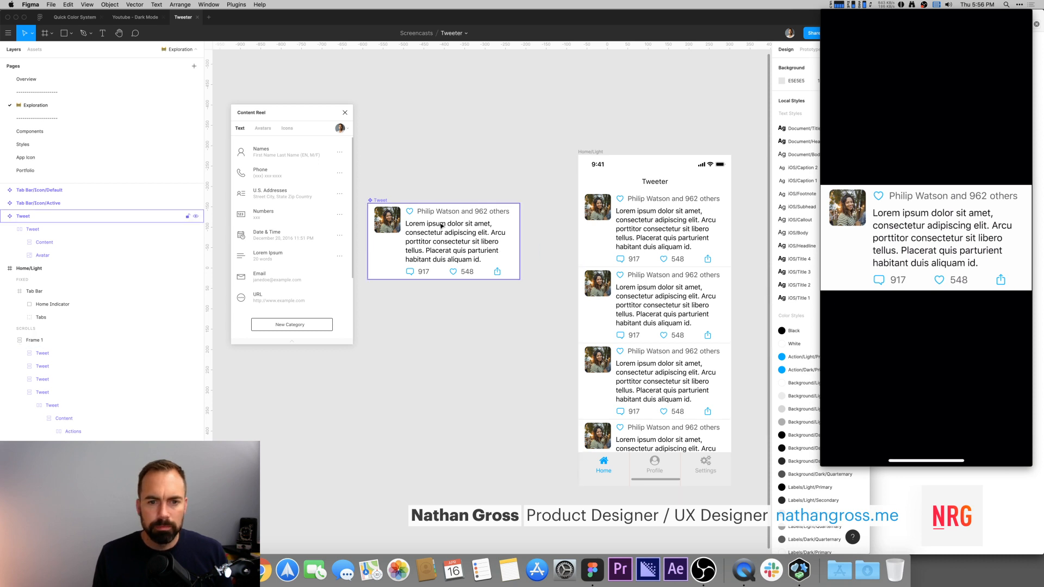
left_click(373, 202)
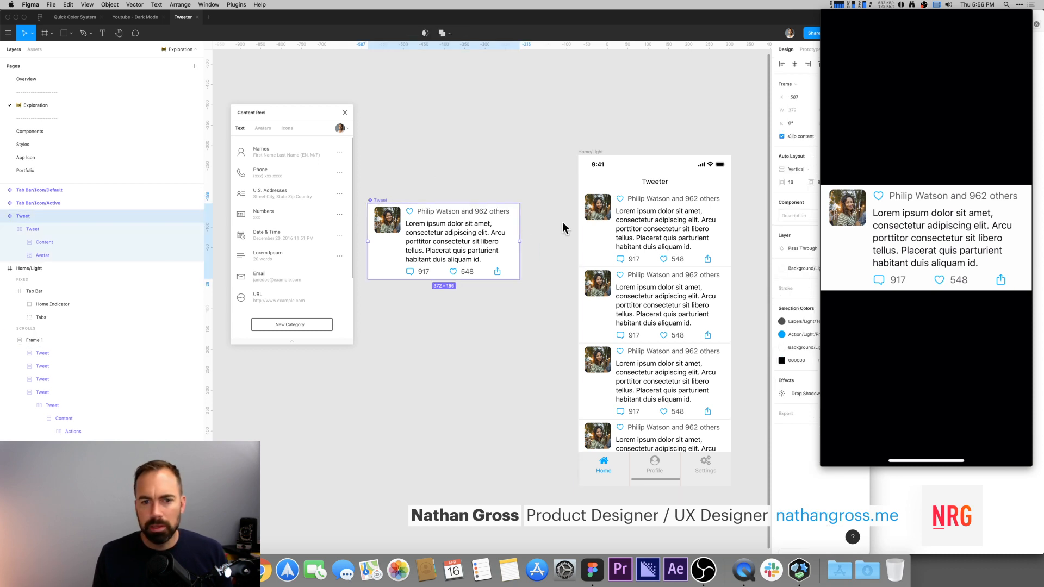
Step: Set the Tweet's Content frame auto layout spacing to 16 and nudge it down three steps
left_click(462, 234)
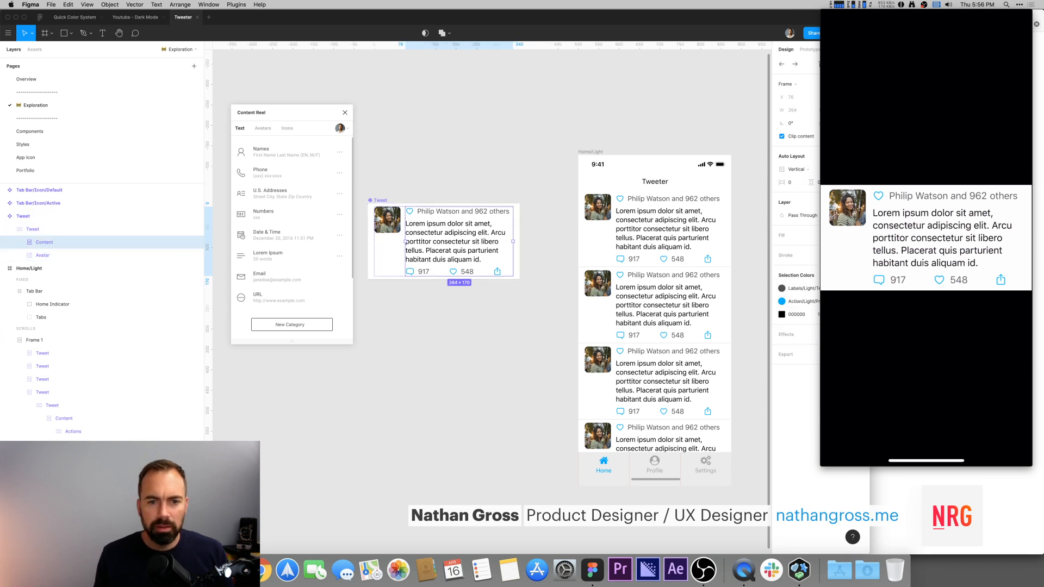
type("16")
key("Return")
key("Down")
key("Down")
key("Down")
key("Down")
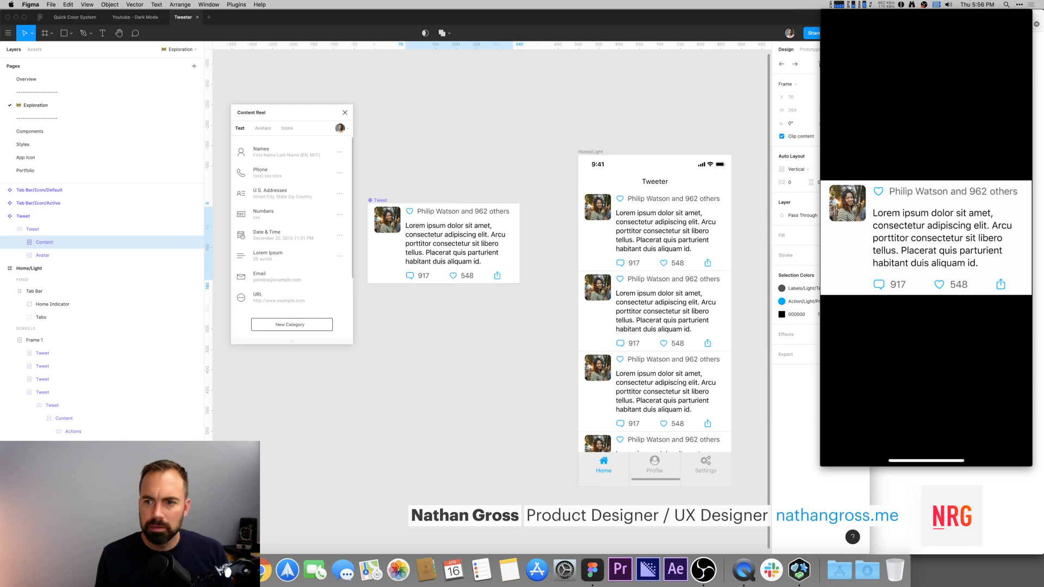
Step: Inspect the text layers that make up the name line inside the Tweet component
left_click(505, 141)
scroll(492, 164, "down", 2)
left_click(443, 199, "super")
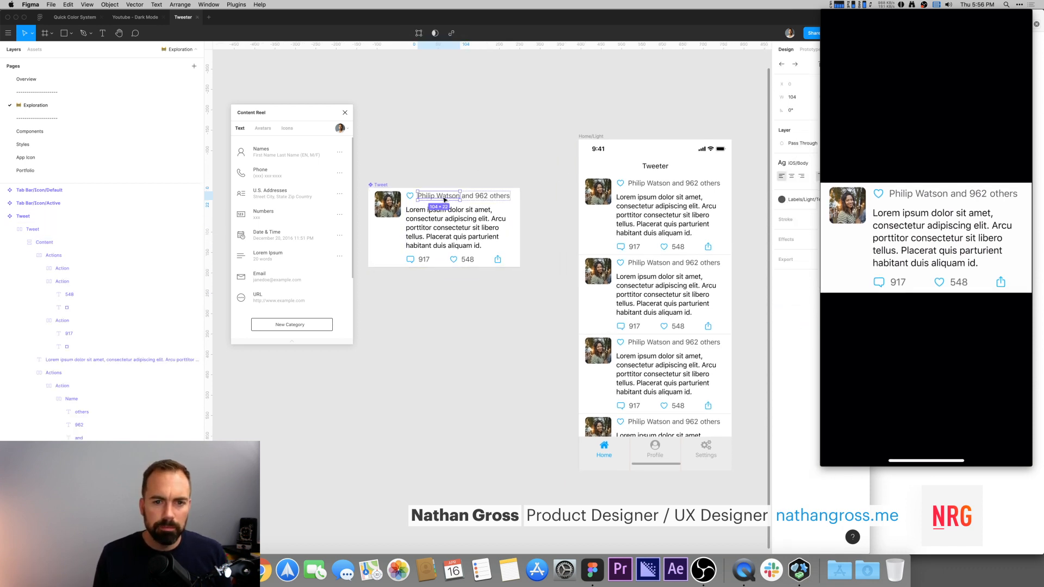
left_click(518, 149)
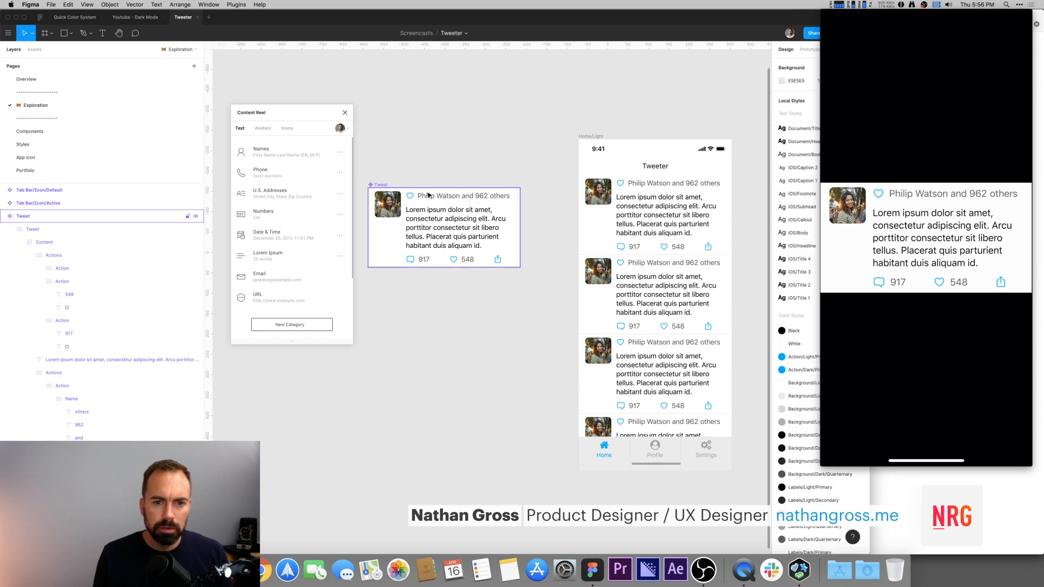
left_click(429, 202, "super")
left_click(467, 196, "shift+super")
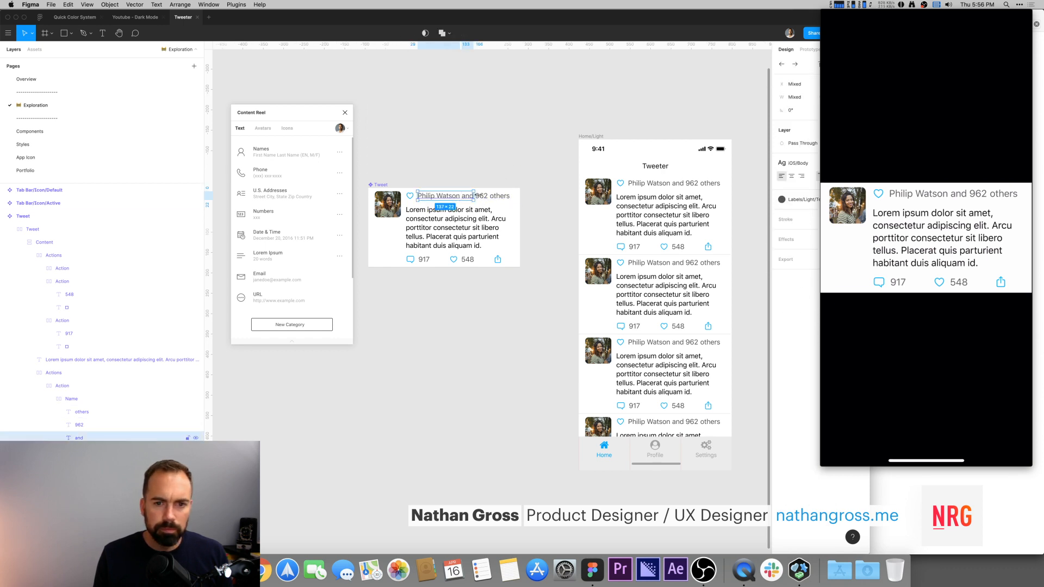
left_click(483, 199, "shift+super")
left_click(500, 197, "shift+super")
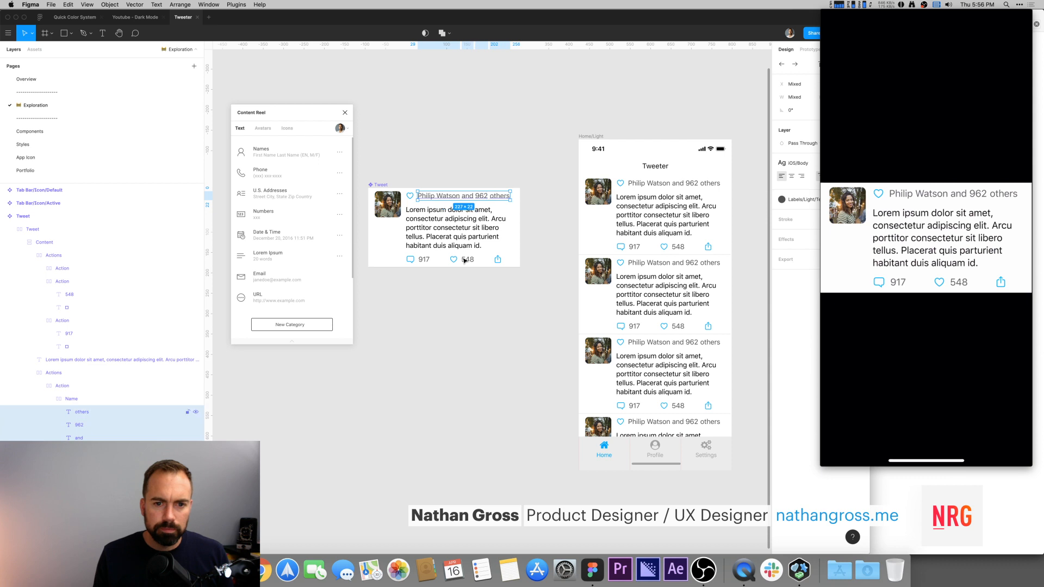
left_click(471, 262, "shift+super")
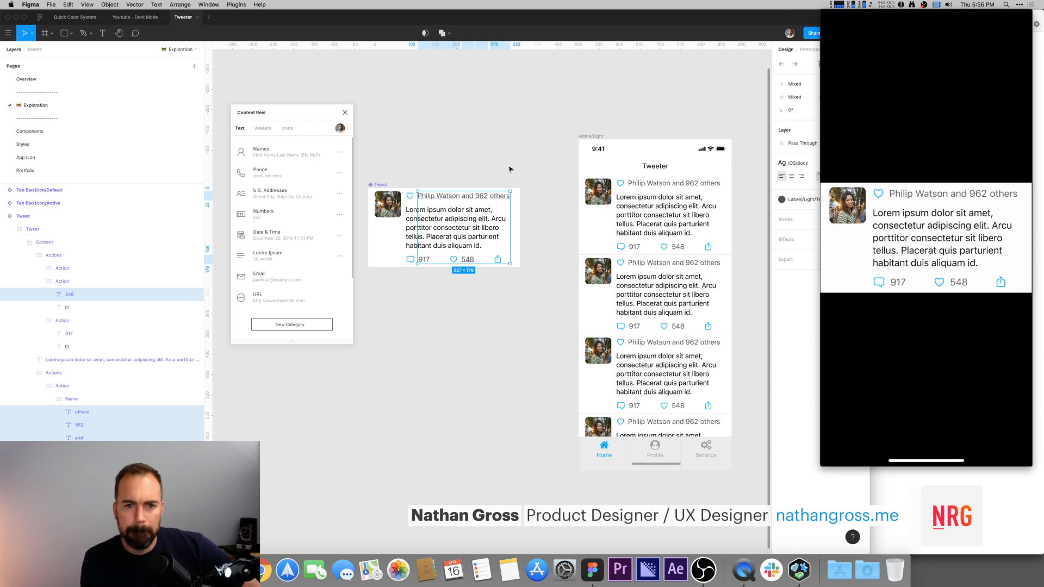
left_click(510, 169)
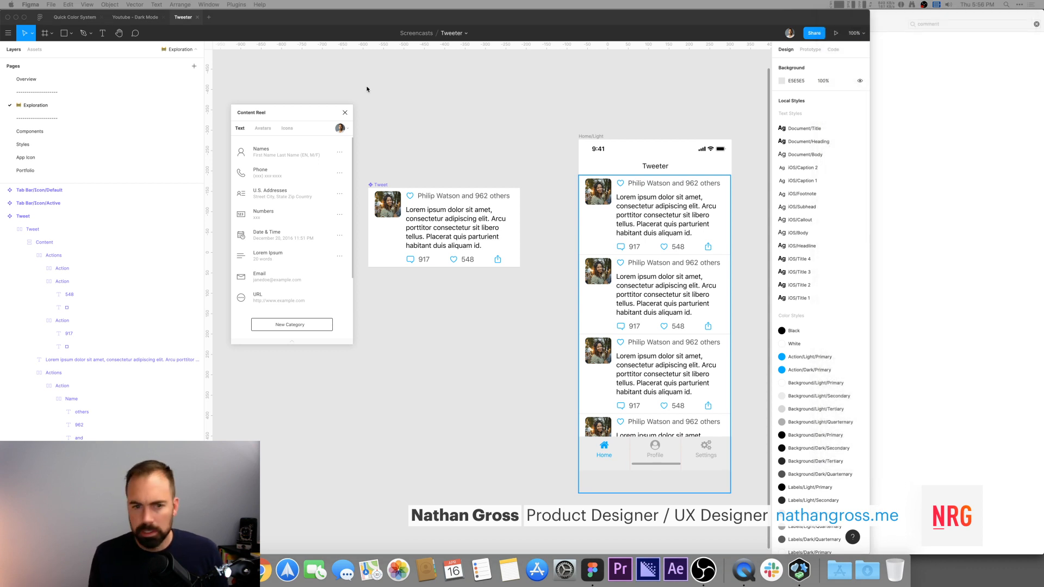
left_click_drag(611, 100, 519, 98)
left_click_drag(454, 116, 545, 103)
left_click_drag(383, 171, 465, 127)
left_click_drag(582, 76, 571, 224)
left_click_drag(400, 262, 530, 167)
scroll(566, 135, "right", 3)
scroll(566, 135, "down", 1)
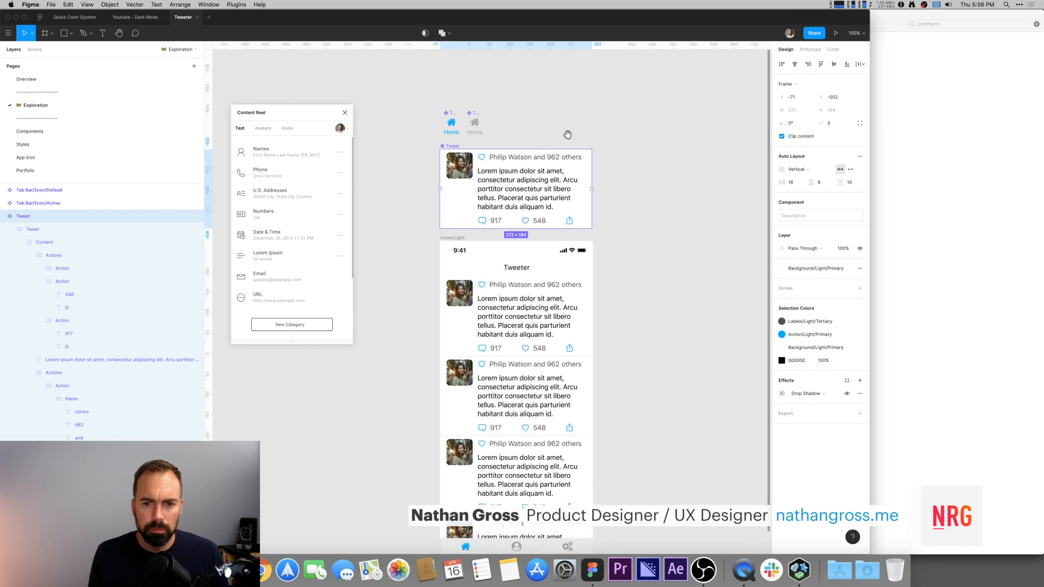
left_click(583, 129)
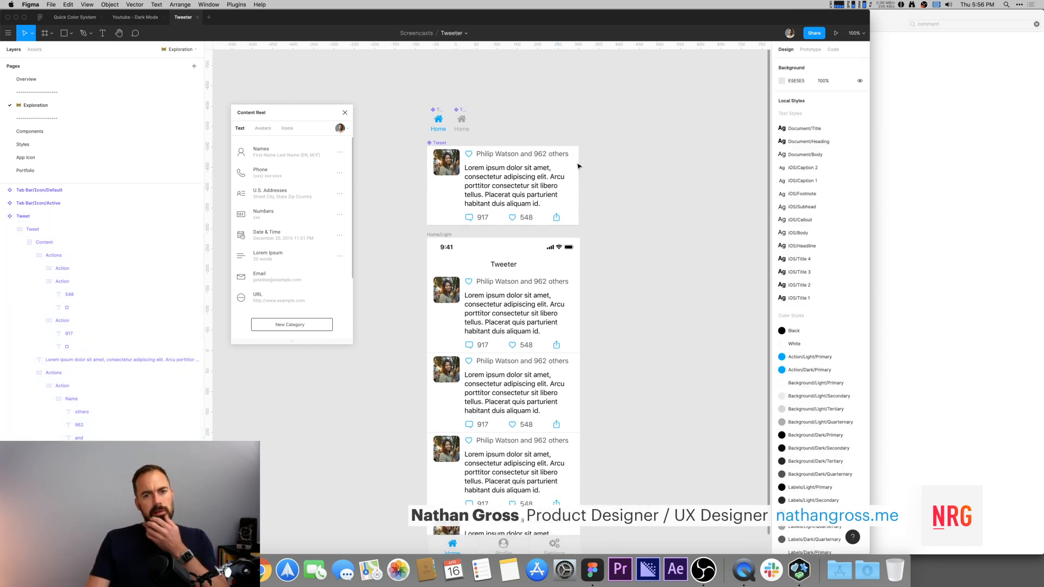
left_click_drag(641, 128, 724, 102)
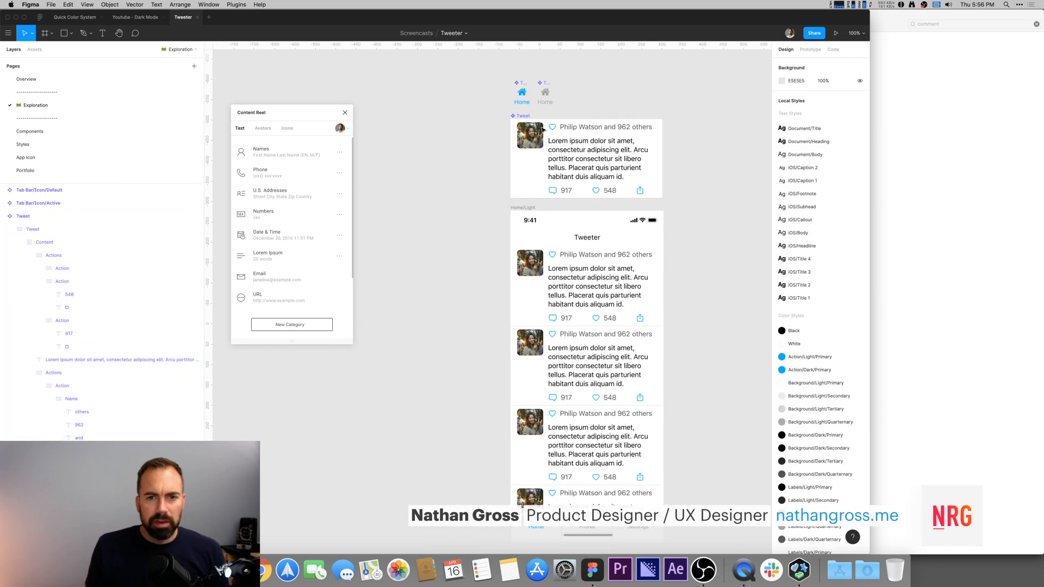
left_click_drag(526, 117, 365, 211)
left_click_drag(479, 140, 551, 106)
left_click_drag(441, 179, 419, 180)
left_click(510, 128)
left_click_drag(631, 130, 540, 110)
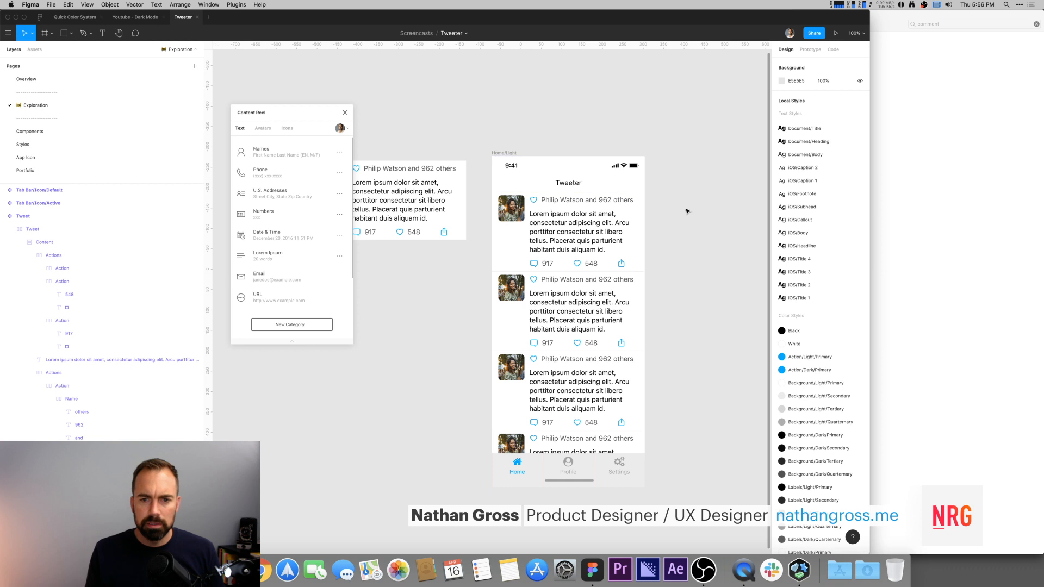
Step: Move the tweet list frame out of the Home screen and place it beside the phone frame
left_click(533, 222)
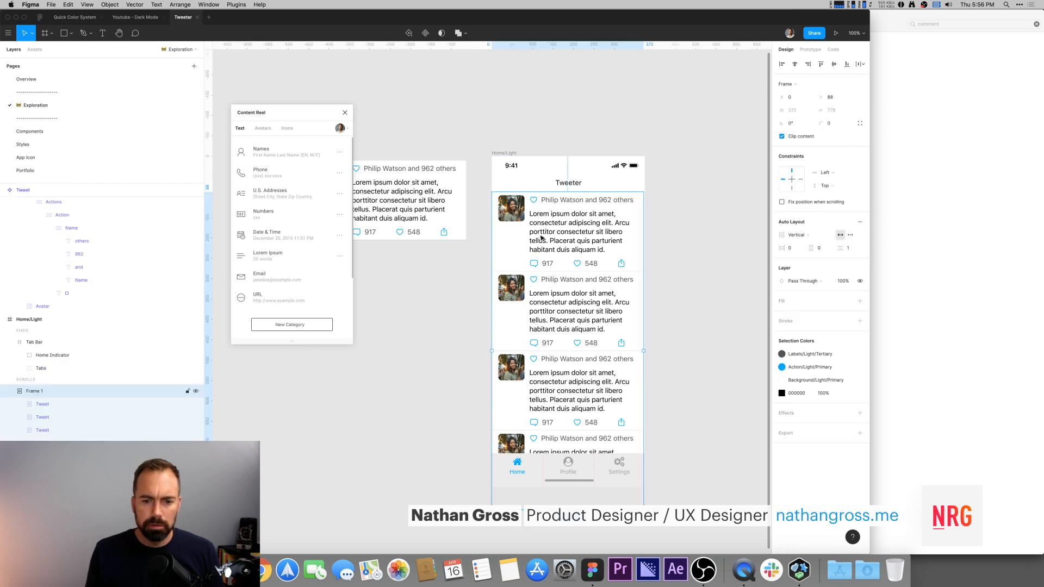
scroll(24, 439, "up", 3)
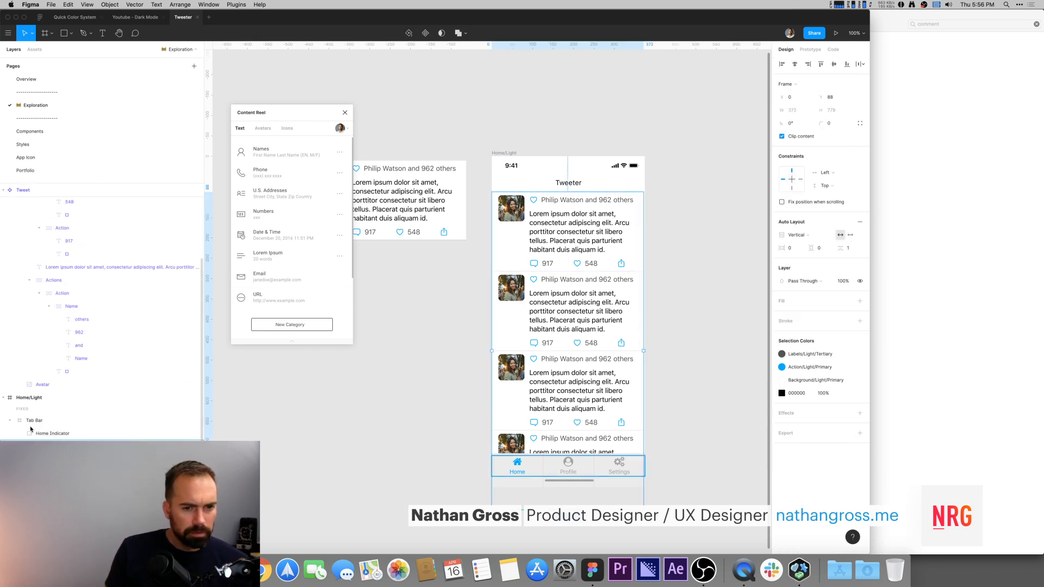
left_click(294, 343)
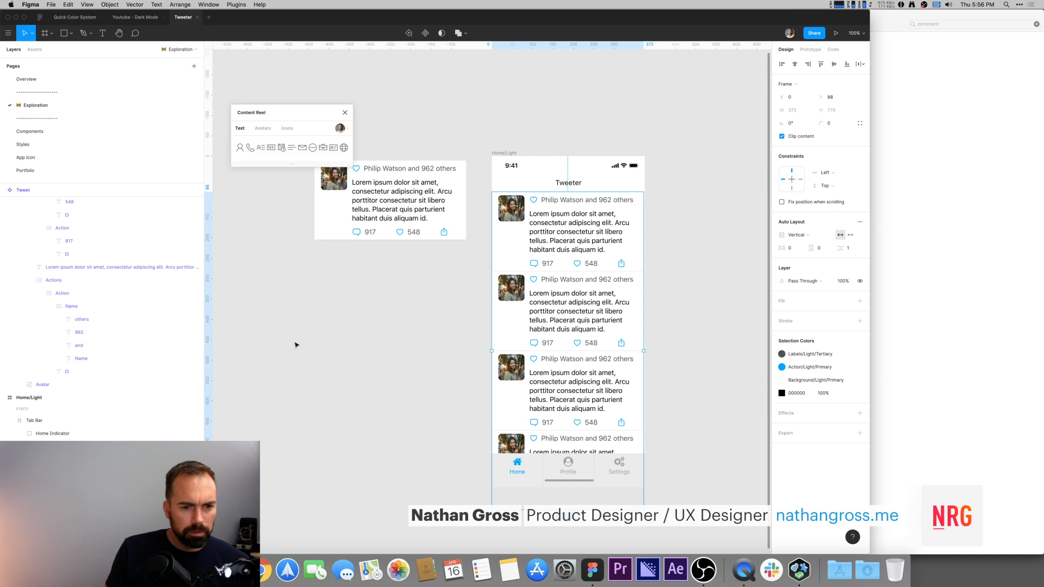
left_click(294, 166)
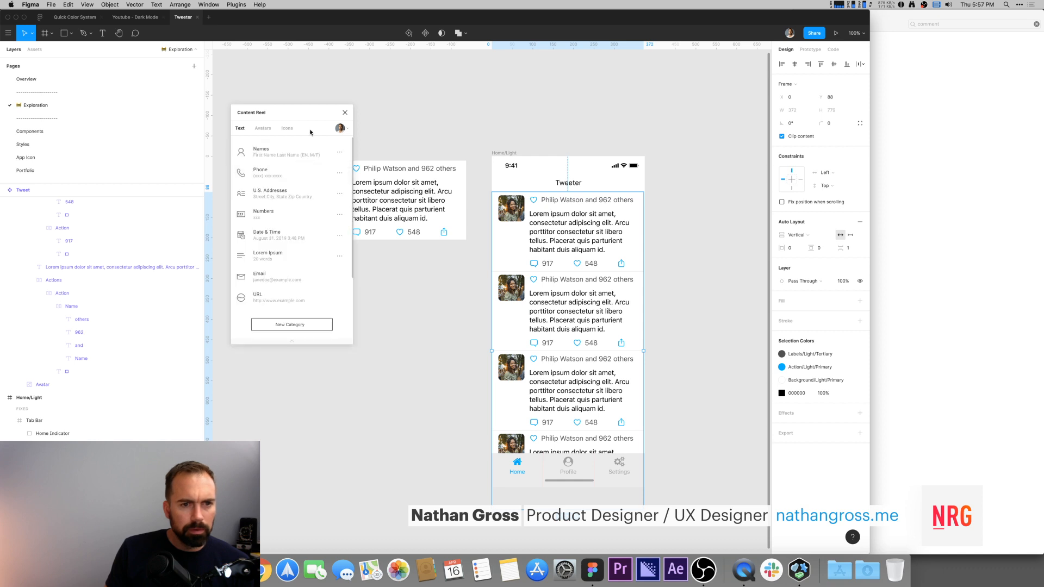
left_click(341, 128)
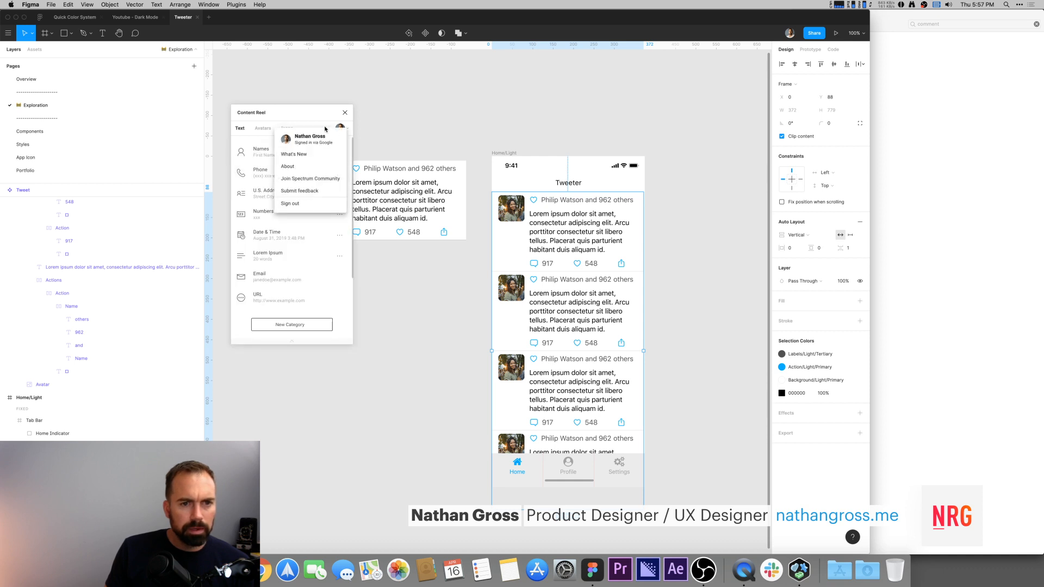
left_click(366, 390)
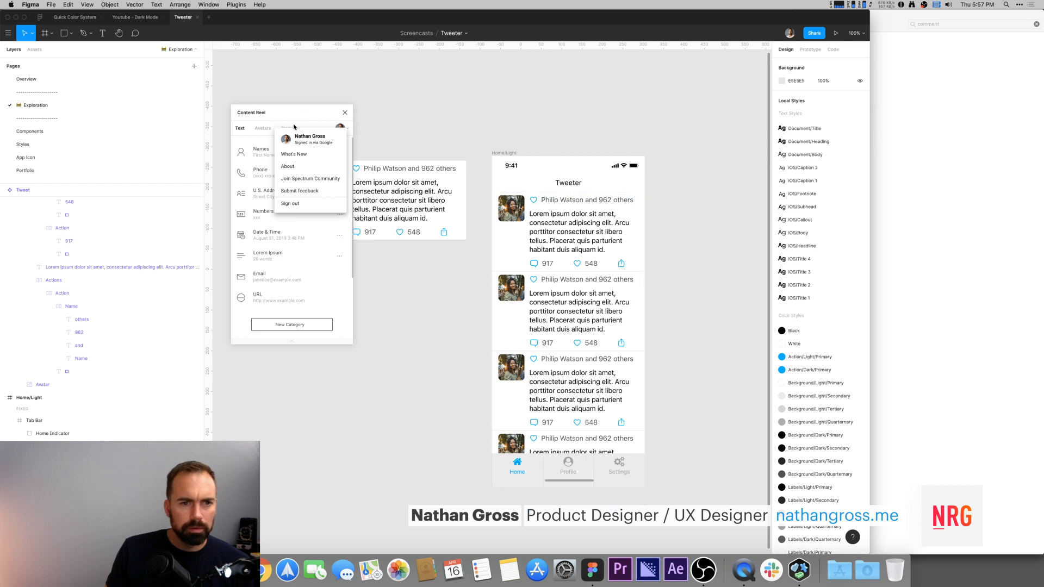
left_click(332, 127)
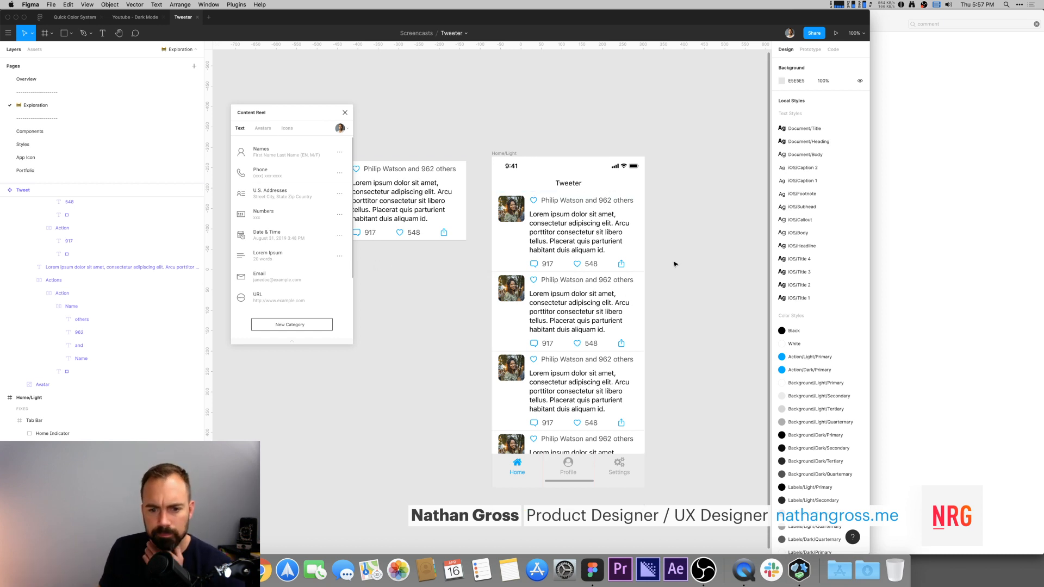
scroll(652, 269, "right", 3)
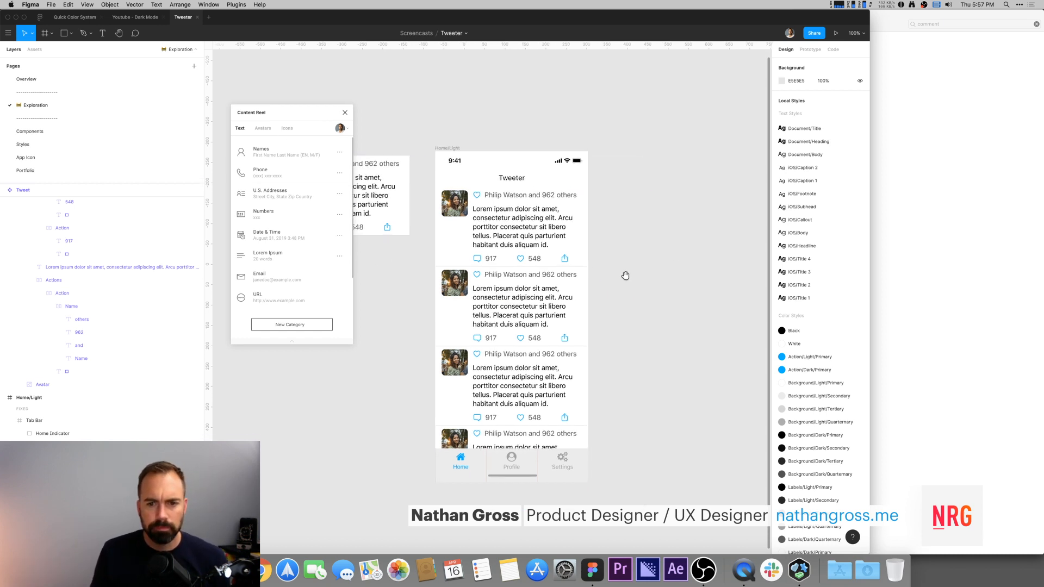
left_click_drag(481, 253, 650, 253)
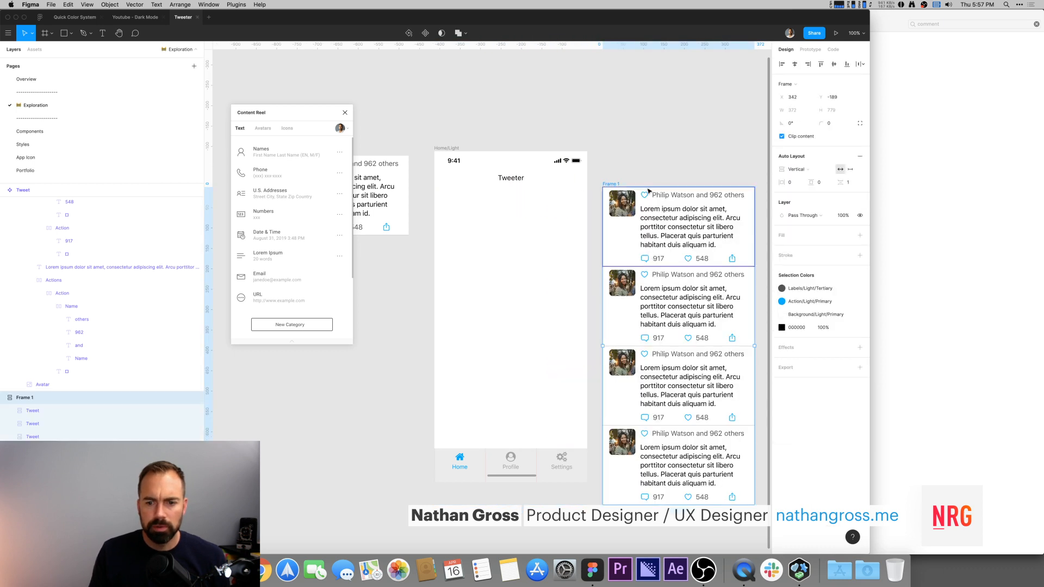
Step: Select the four avatars in the list and fill them with Male & Female avatars from Content Reel
left_click_drag(642, 179, 627, 150)
double_click(605, 174)
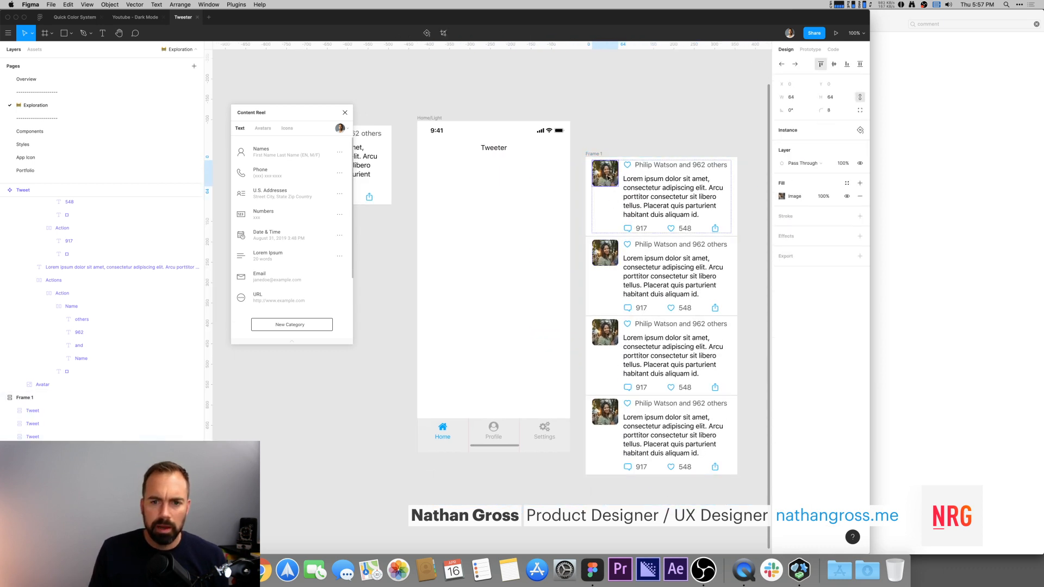
left_click(606, 251, "shift")
left_click(605, 332, "shift")
left_click(608, 416, "shift")
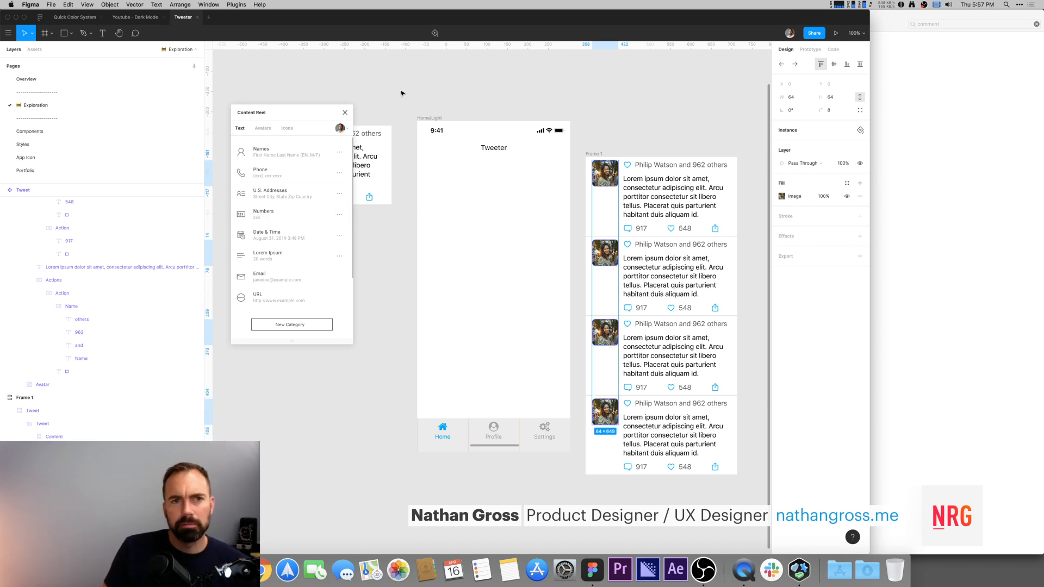
scroll(402, 93, "left", 2)
scroll(391, 85, "left", 3)
scroll(391, 85, "right", 4)
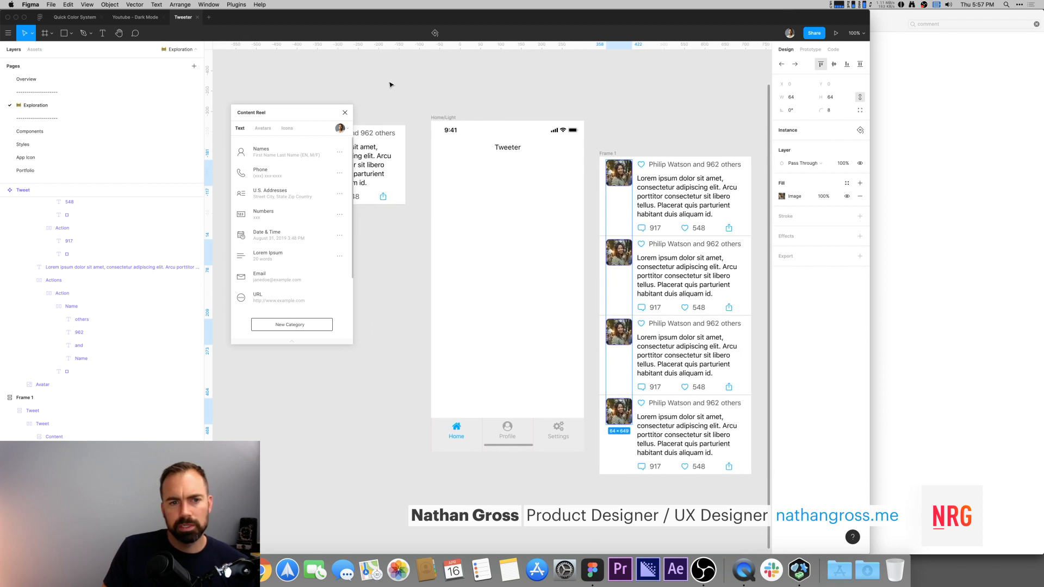
left_click(263, 128)
left_click(282, 209)
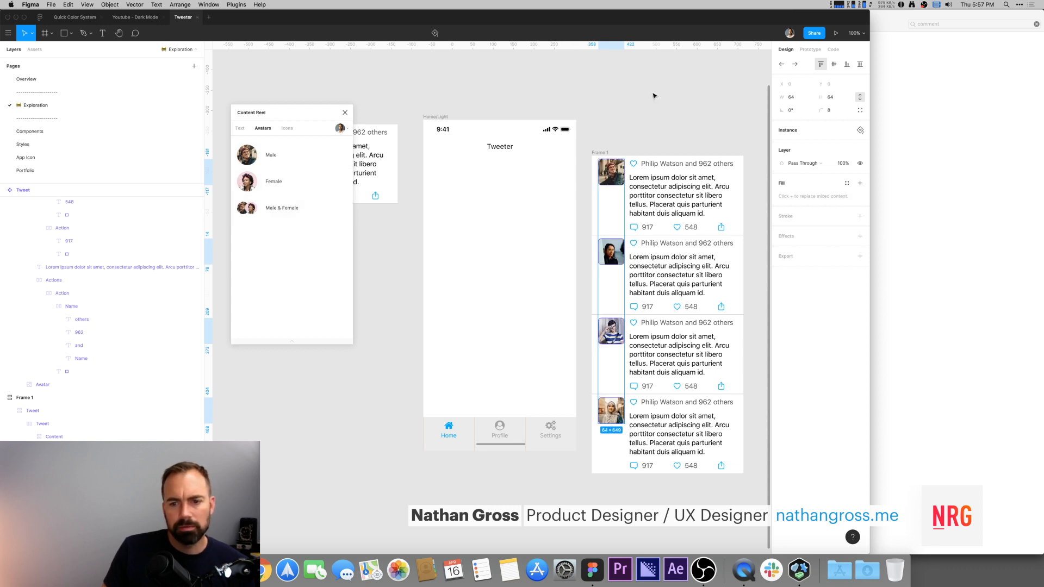
Step: Reposition the tweet list frame beneath the Tweet component on the canvas
right_click(714, 122)
left_click(672, 111)
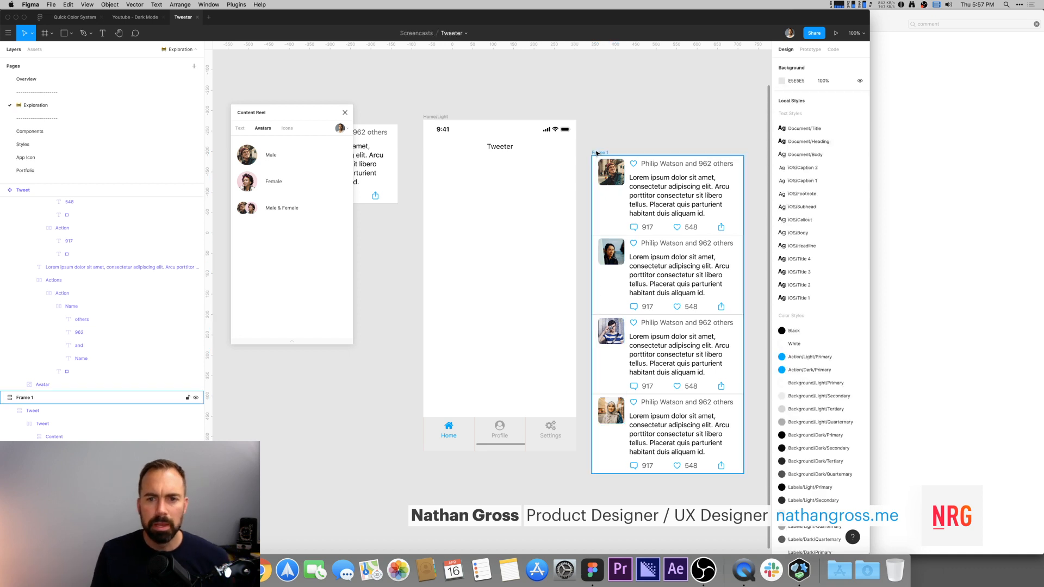
mouse_move(411, 111)
left_mouse_down()
mouse_move(472, 96)
mouse_move(415, 96)
left_mouse_up()
left_click(656, 137)
left_click_drag(656, 137, 605, 103)
key("super+minus")
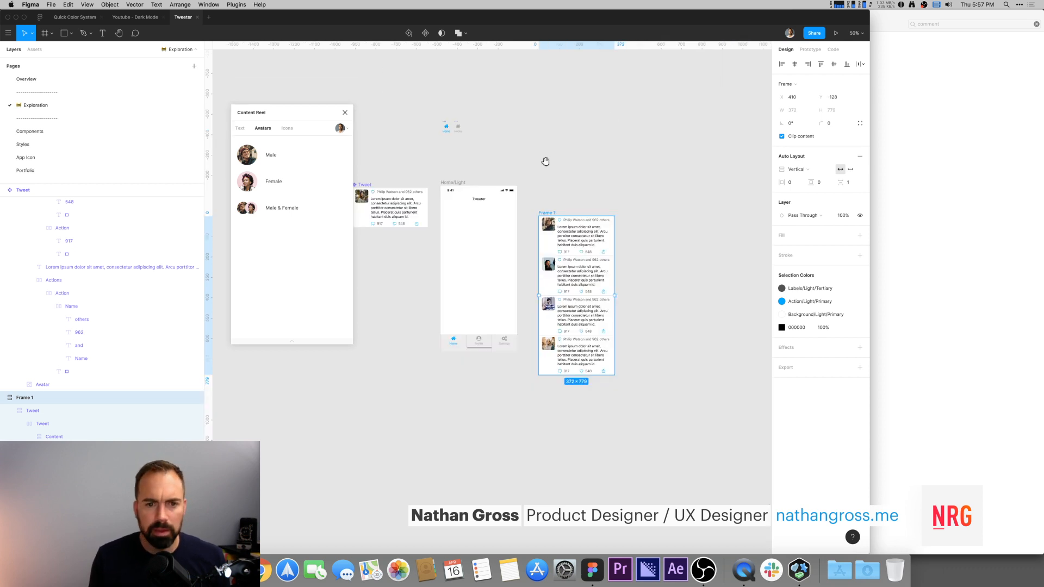
left_click_drag(543, 162, 616, 116)
left_click_drag(622, 163, 434, 188)
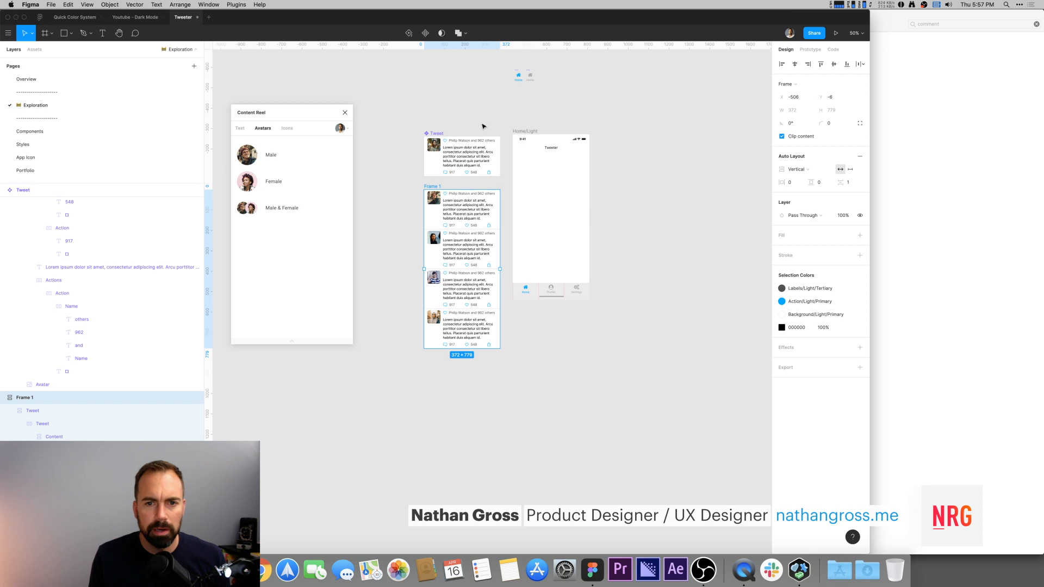
Step: Rename the tweet list frame as List
left_click_drag(398, 115, 503, 382)
left_click(520, 354)
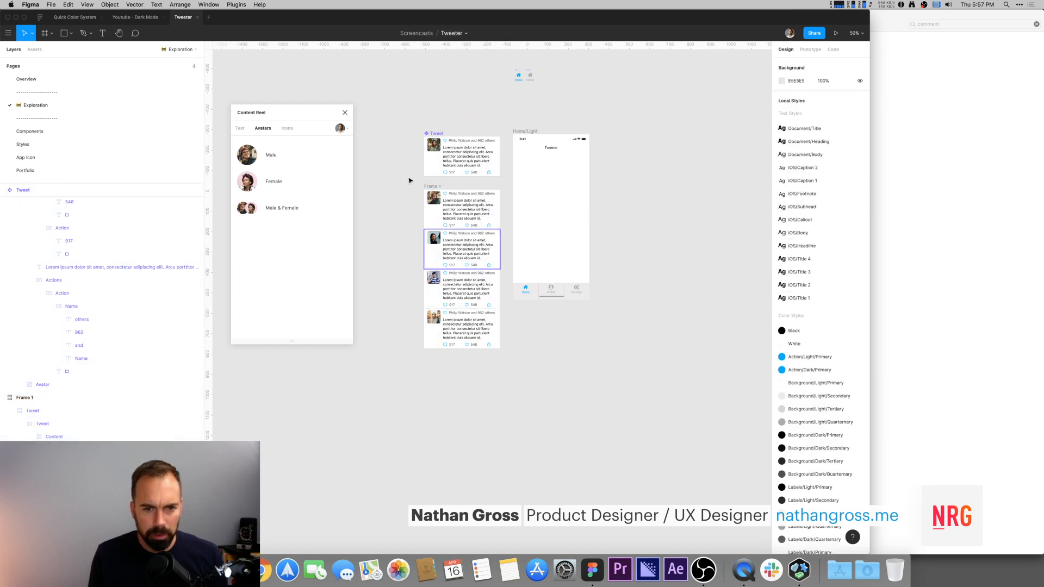
left_click(431, 187)
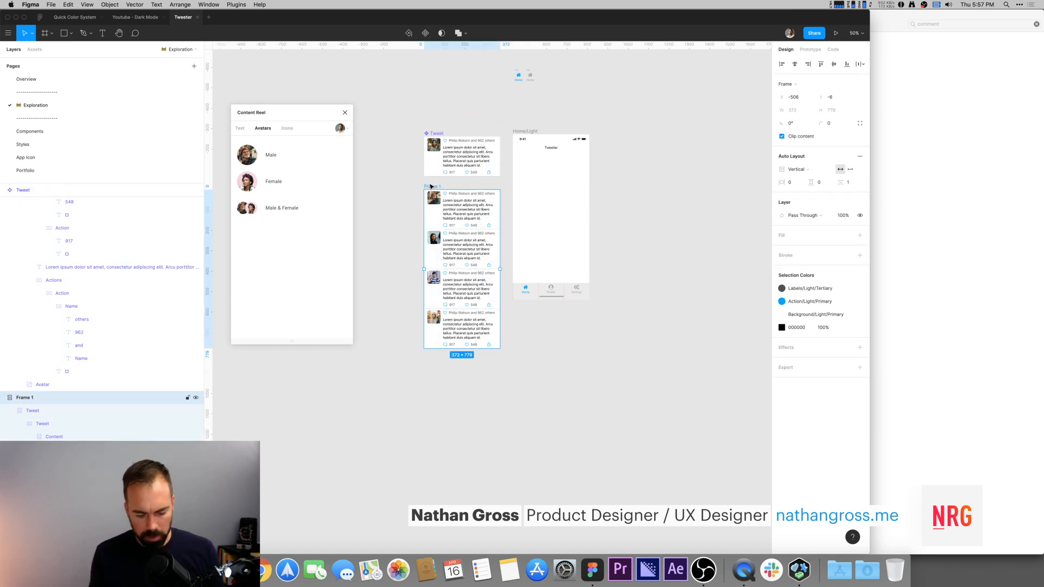
key("super+r")
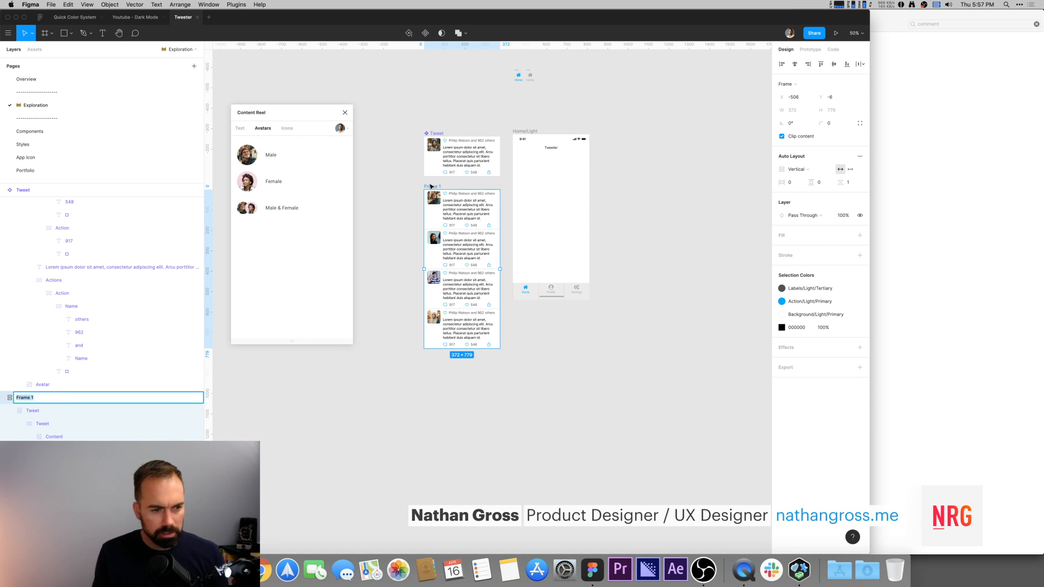
type("List")
key("Return")
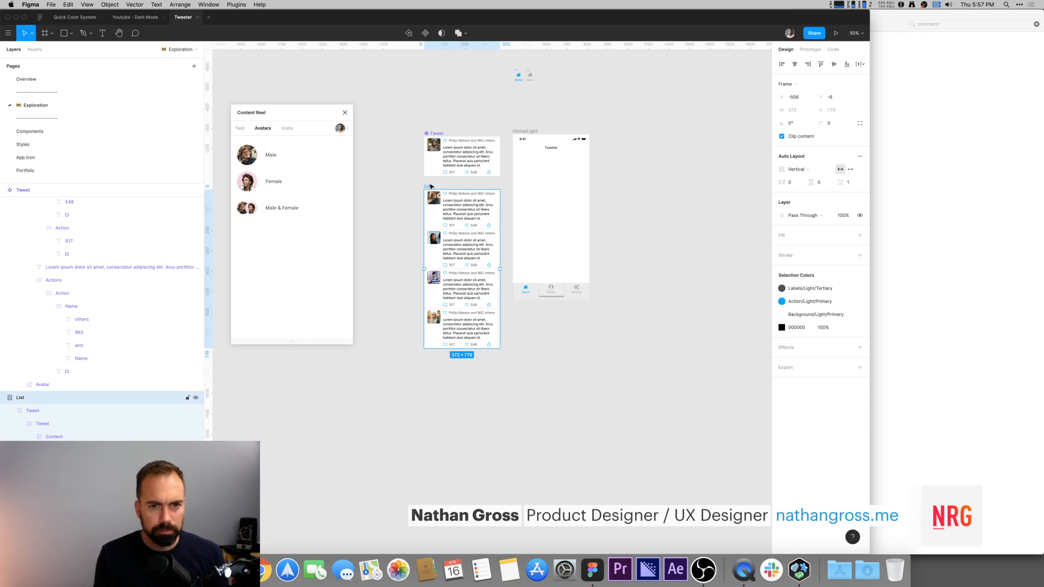
left_click(427, 122)
left_click(22, 398)
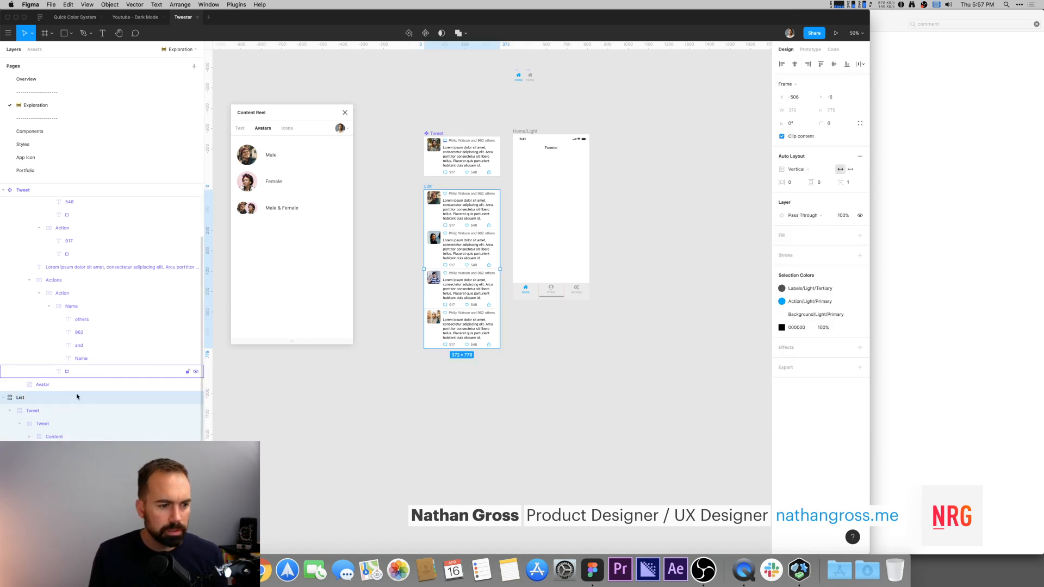
left_click(10, 411)
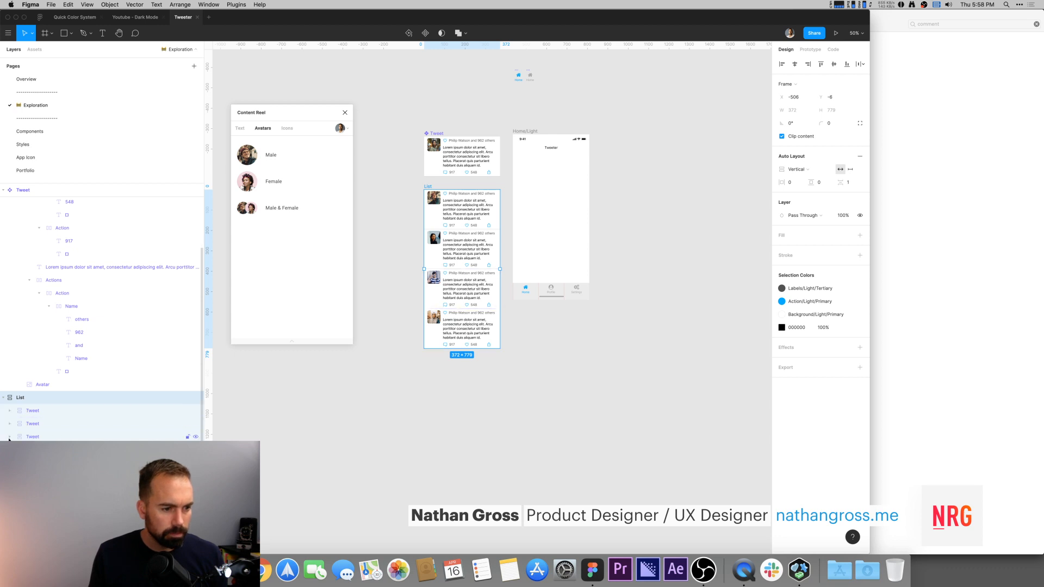
left_click(330, 471)
scroll(399, 459, "up", 3)
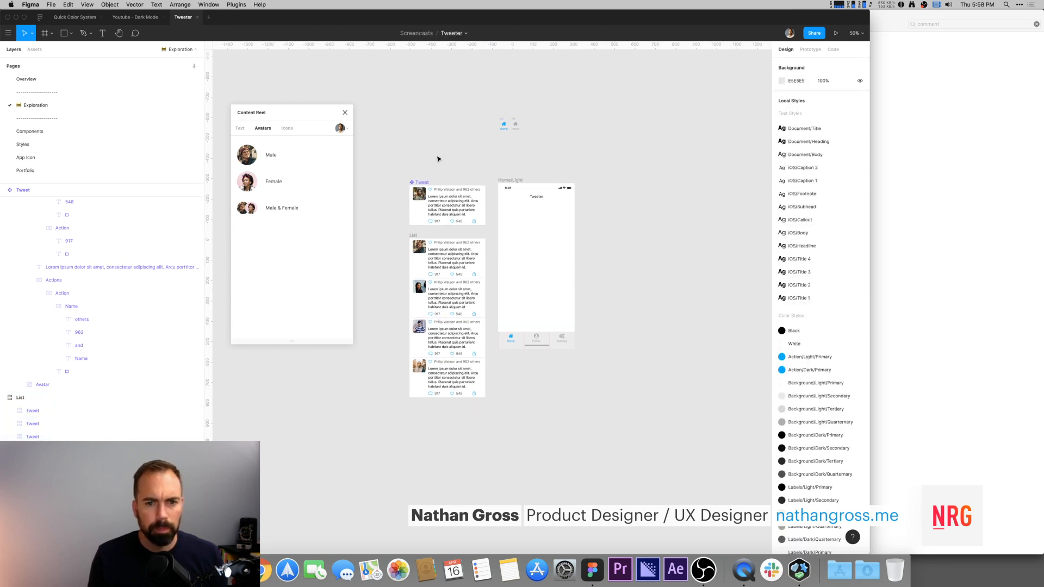
Step: Zoom in on the Tweet component to inspect its content and auto-layout frame
left_click(419, 184)
key("shift+2")
left_click(474, 121)
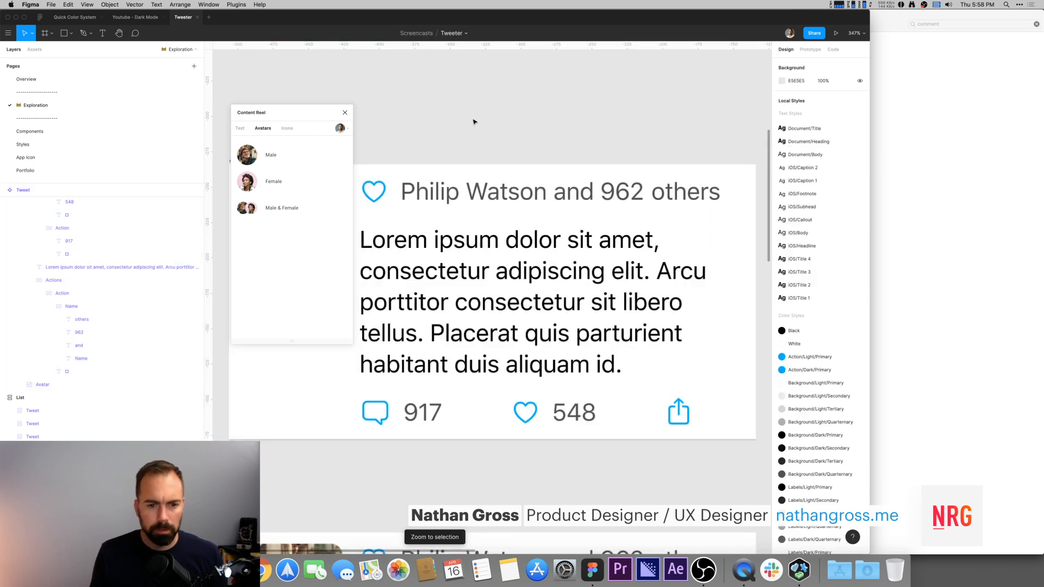
key("minus")
left_click_drag(297, 115, 246, 103)
left_click(295, 102)
left_click_drag(490, 177, 476, 74)
left_click(351, 150)
double_click(351, 149)
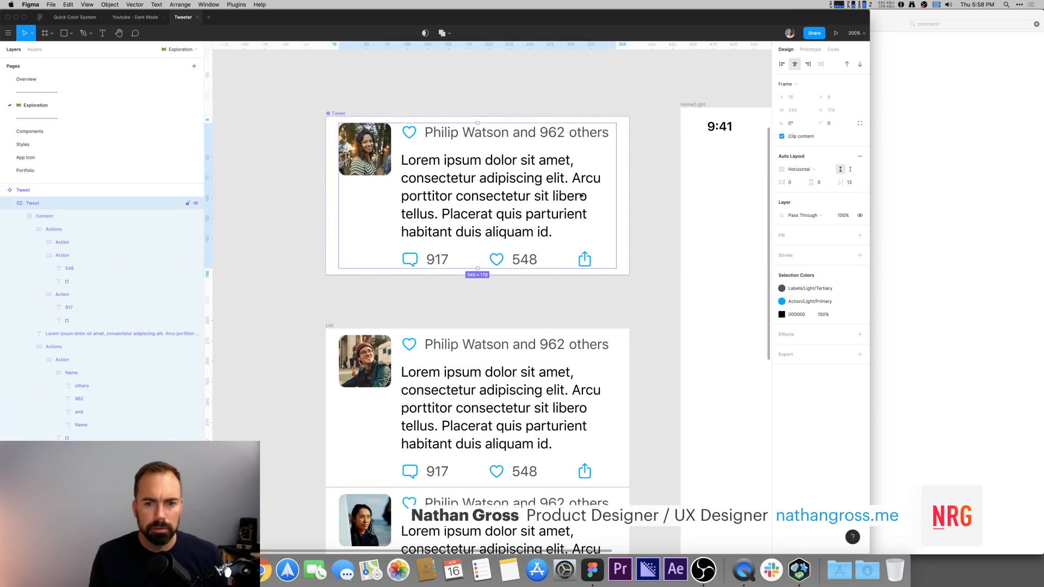
left_click(564, 86)
left_click_drag(576, 85, 665, 85)
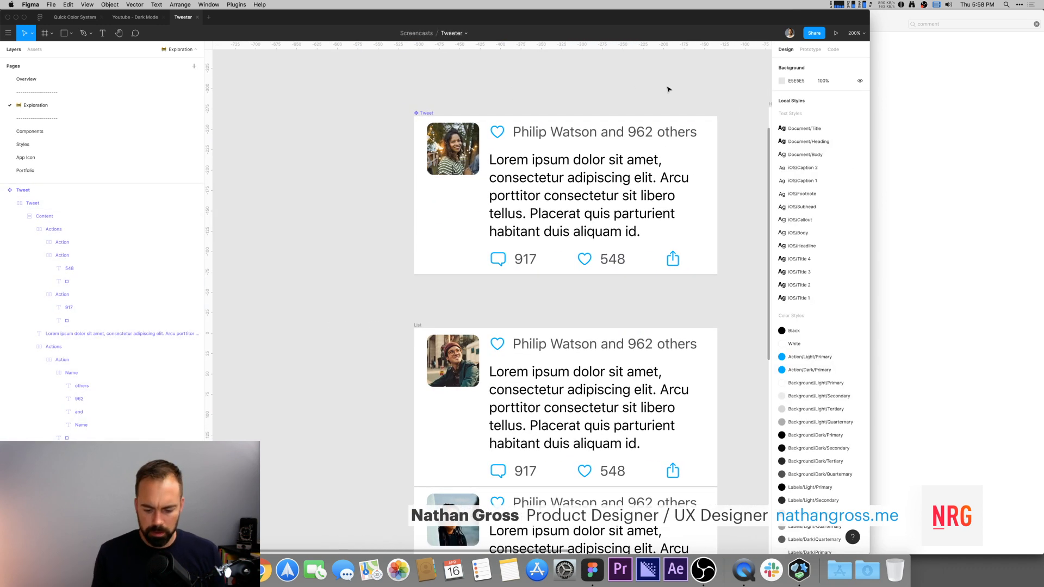
Step: Duplicate the Tweet component to its left and turn the copy into a new component
key("super+minus")
scroll(580, 142, "left", 5)
scroll(581, 142, "down", 3)
left_click(554, 150)
left_click_drag(562, 144, 351, 141)
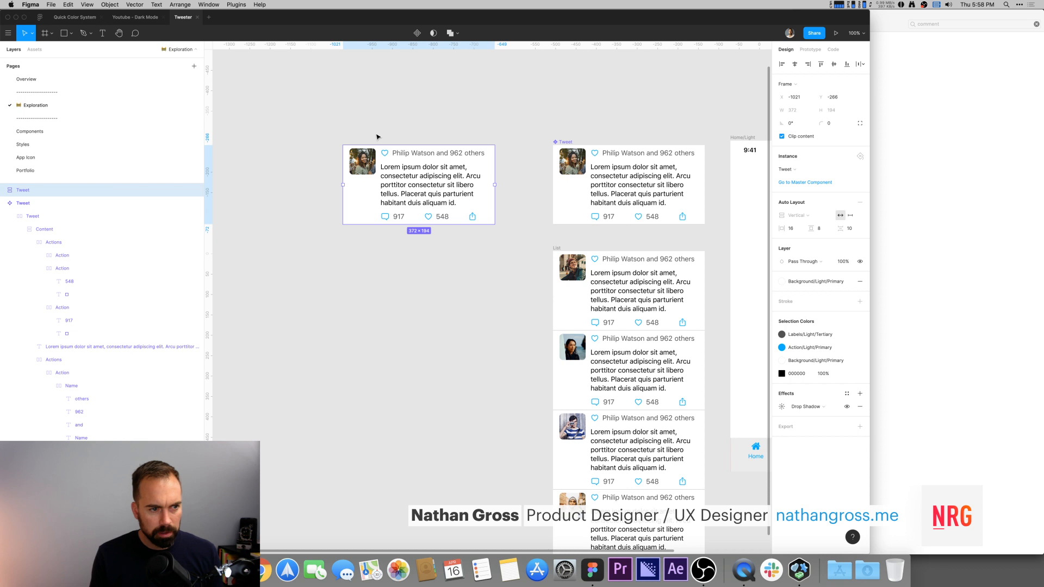
key("super+alt+k")
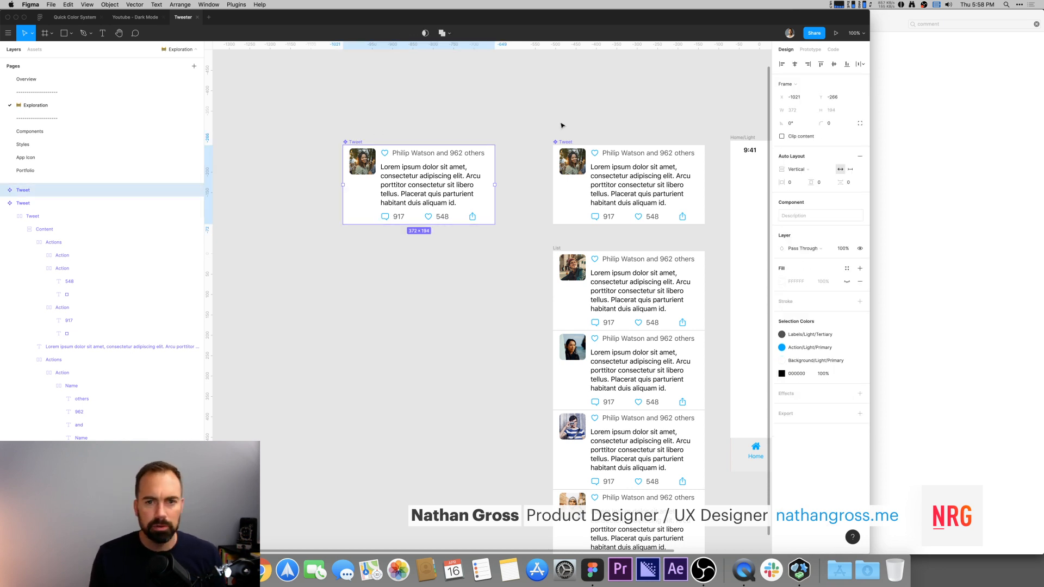
Step: Rename the original Tweet component as Tweet/Light
left_click(566, 142)
key("super+r")
type("/Light")
key("Return")
Step: Rename the new duplicate component as Tweet/Dark
left_click(352, 142)
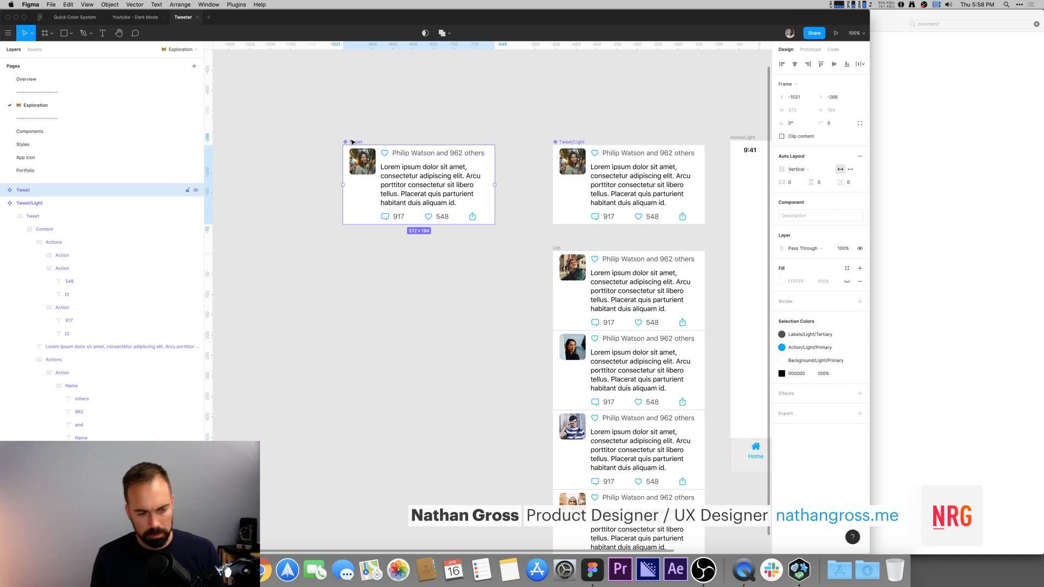
key("super+r")
type("/Dar")
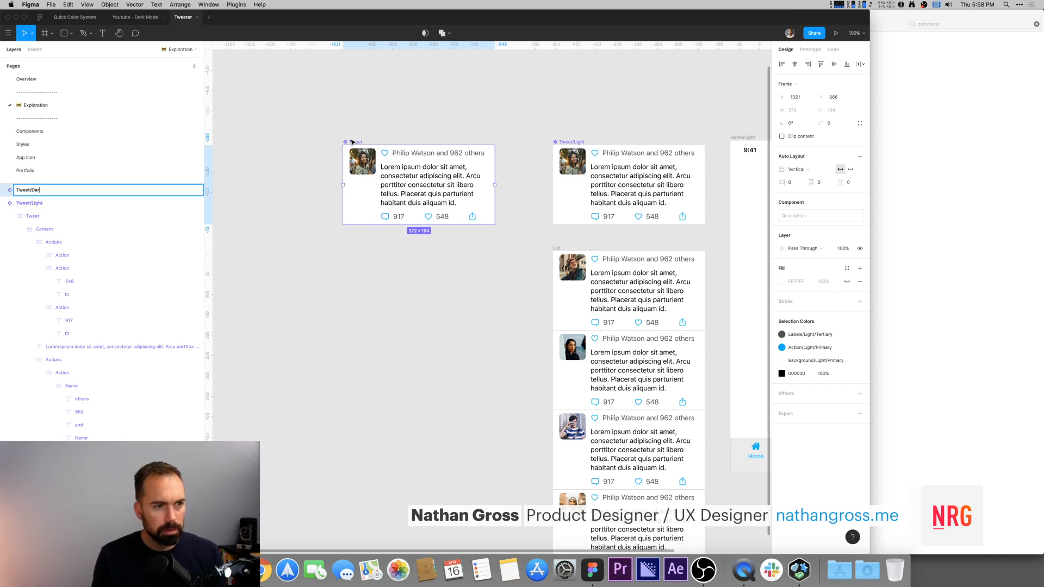
type("k")
key("Return")
left_click(382, 119)
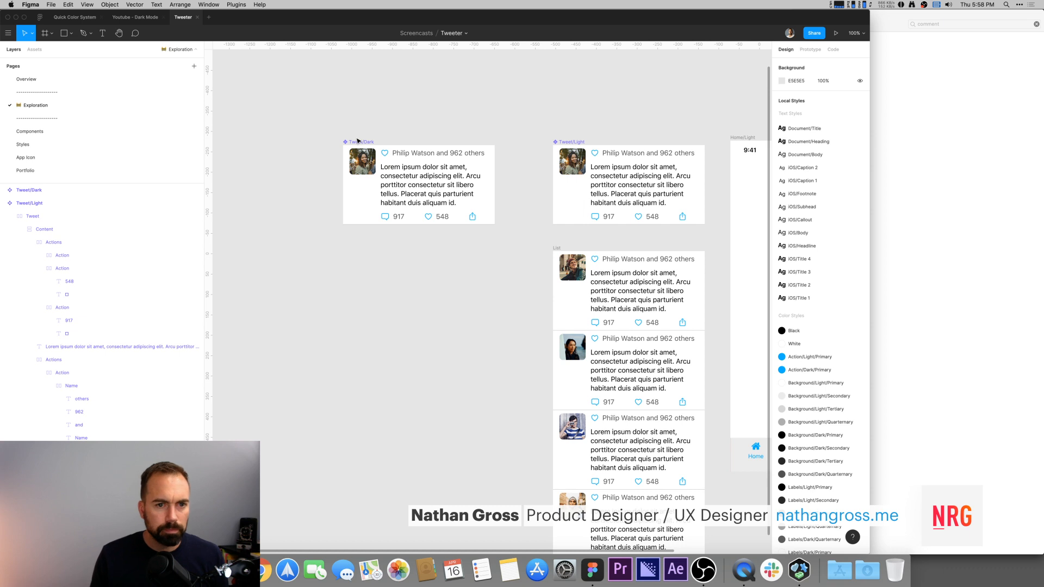
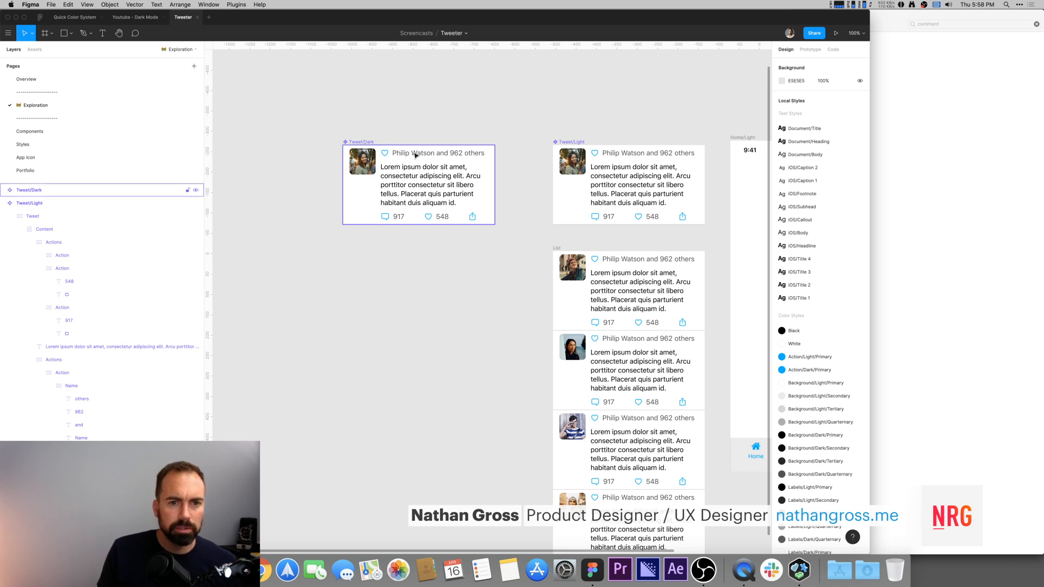
Step: Set the inner tweet frame background of the Tweet/Dark component to the Background/Dark/Primary color style
left_click(364, 187)
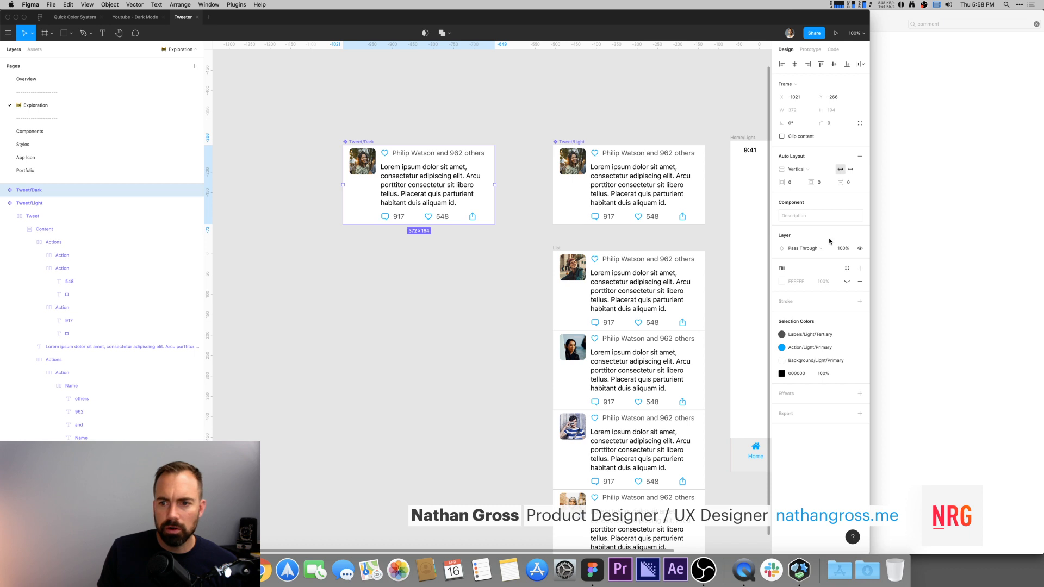
left_click(583, 143)
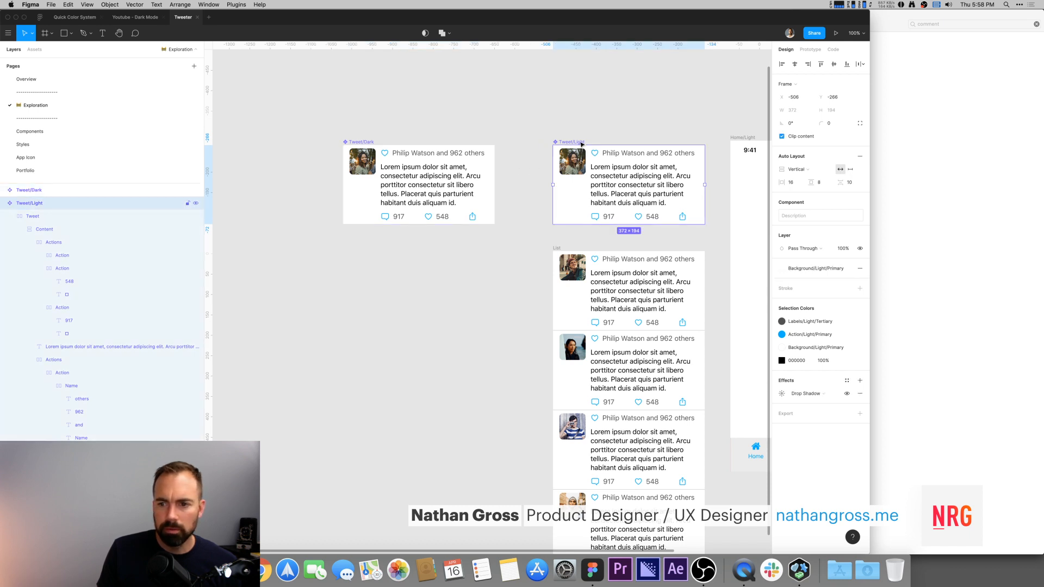
left_click(363, 144)
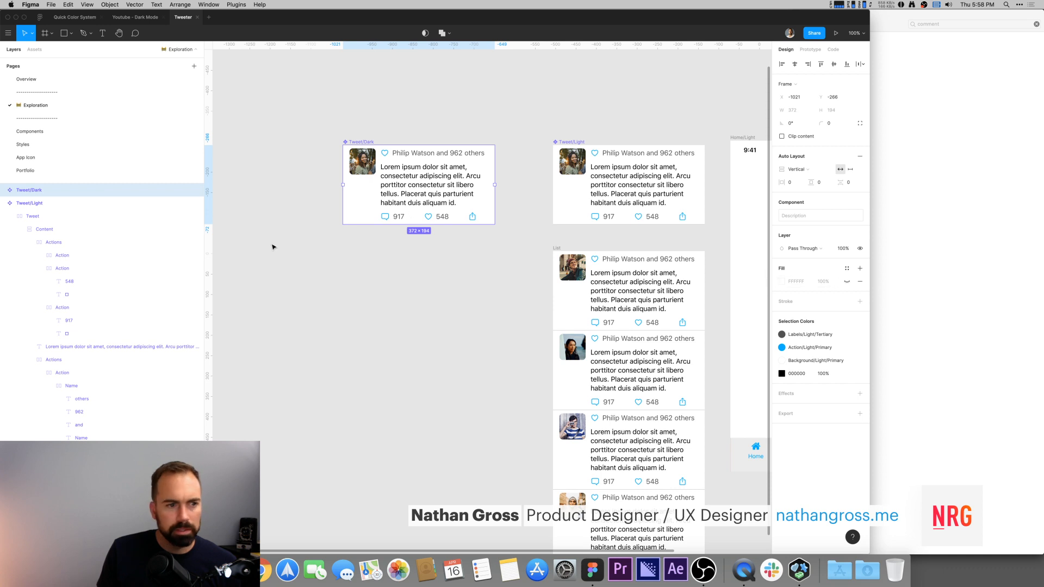
left_click(4, 190)
left_click(38, 202)
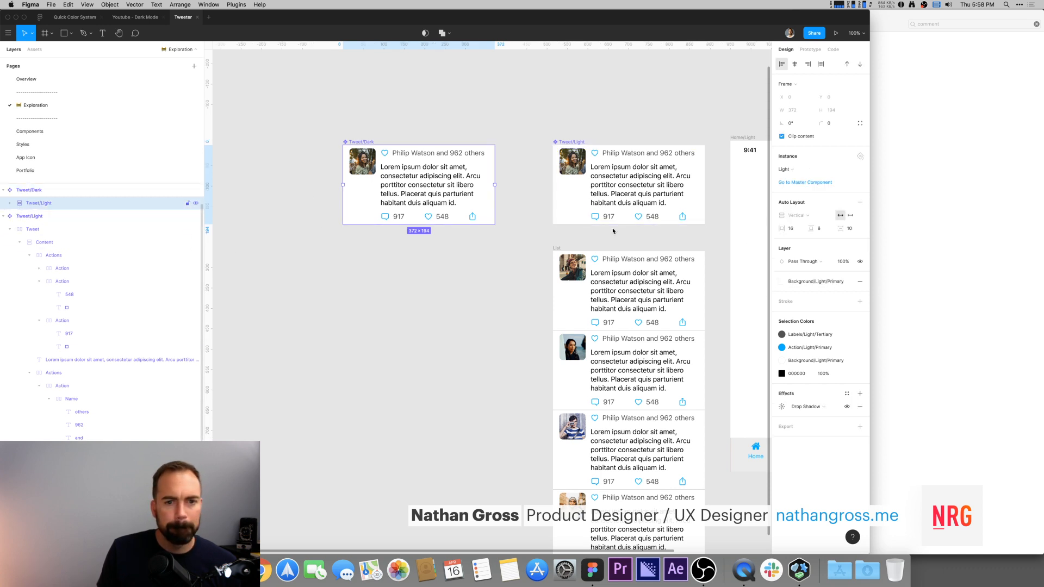
left_click(833, 282)
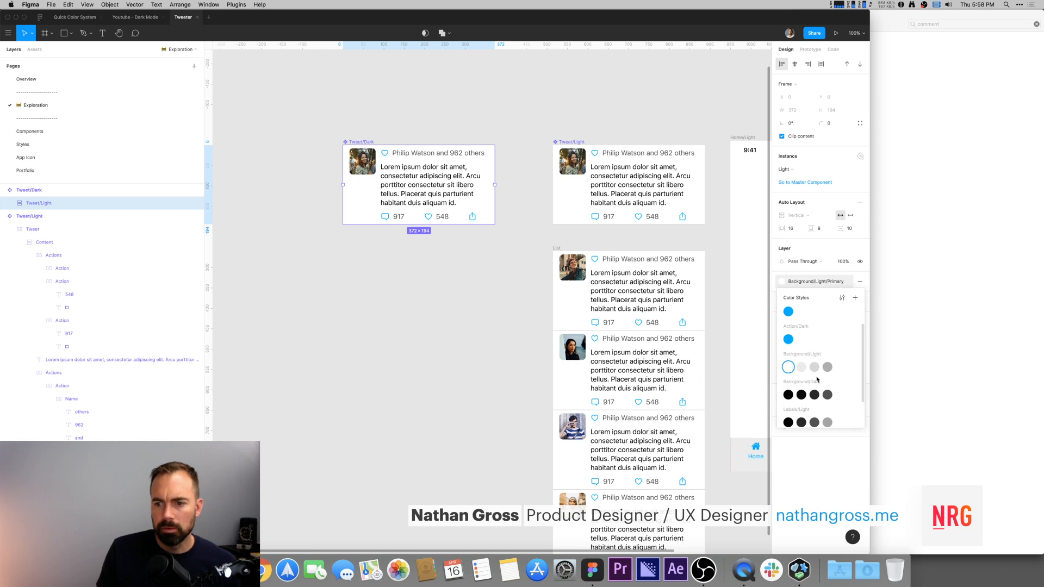
left_click(788, 395)
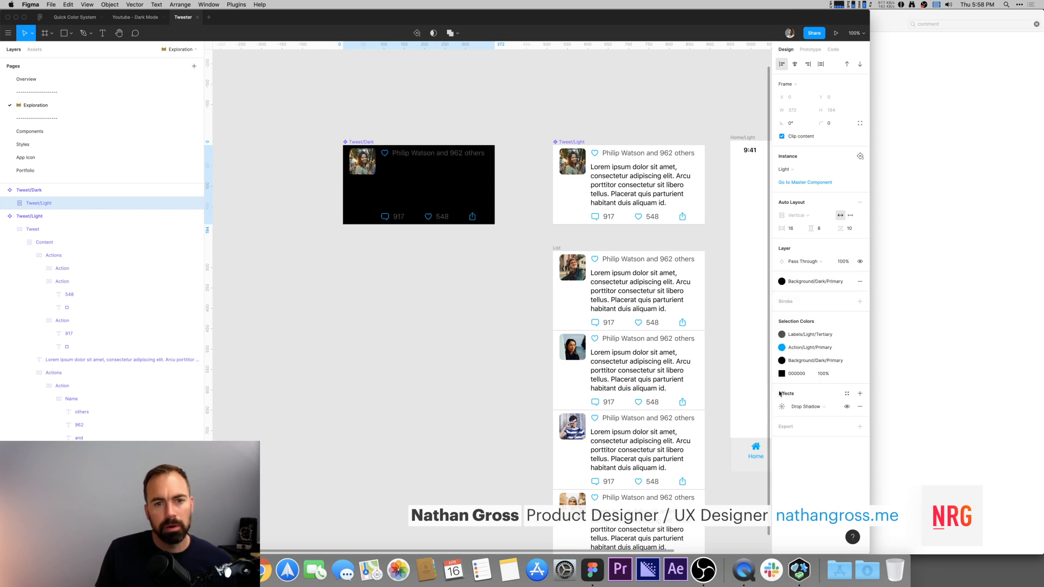
Step: Apply the Labels/Light/Primary color style to the body text of the Tweet/Light component
left_click(402, 175, "super")
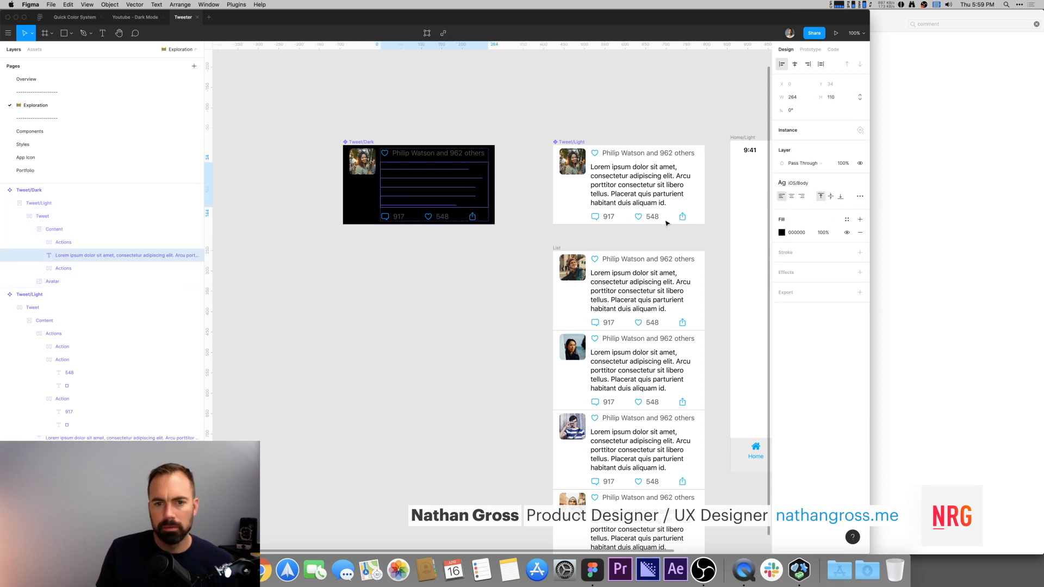
left_click(673, 189, "super")
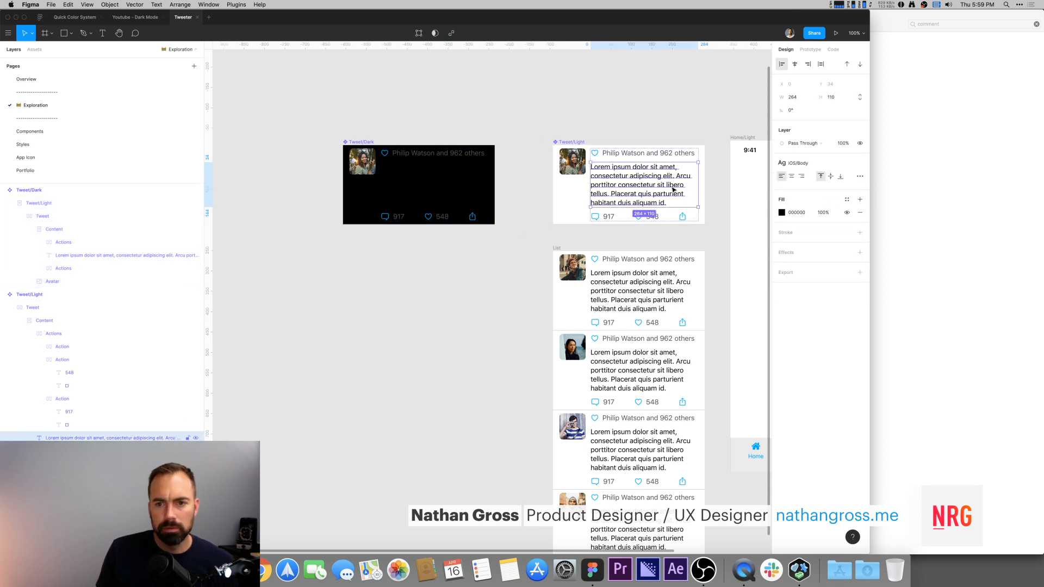
left_click(846, 199)
left_click(789, 341)
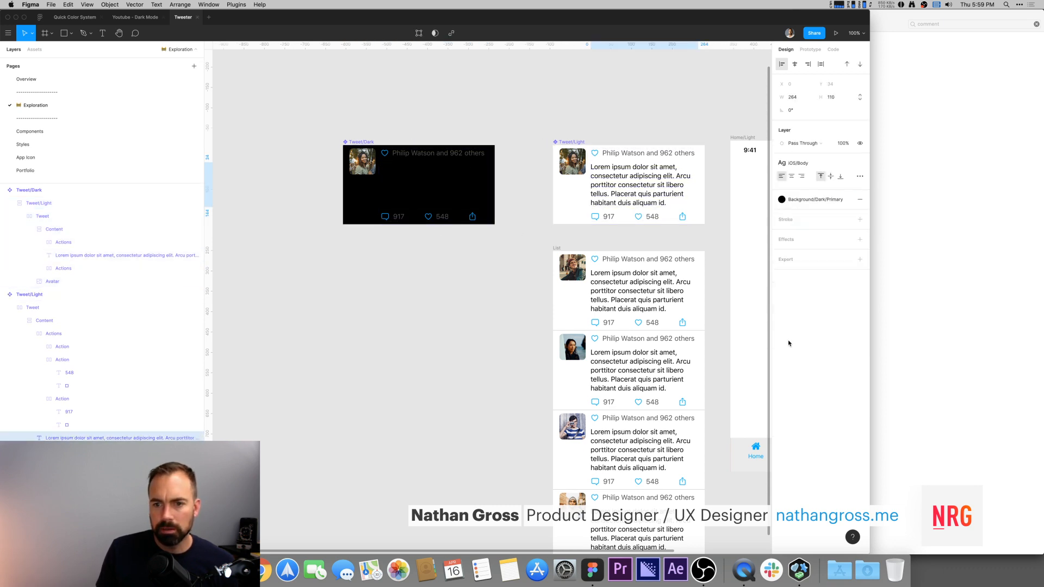
left_click(782, 199)
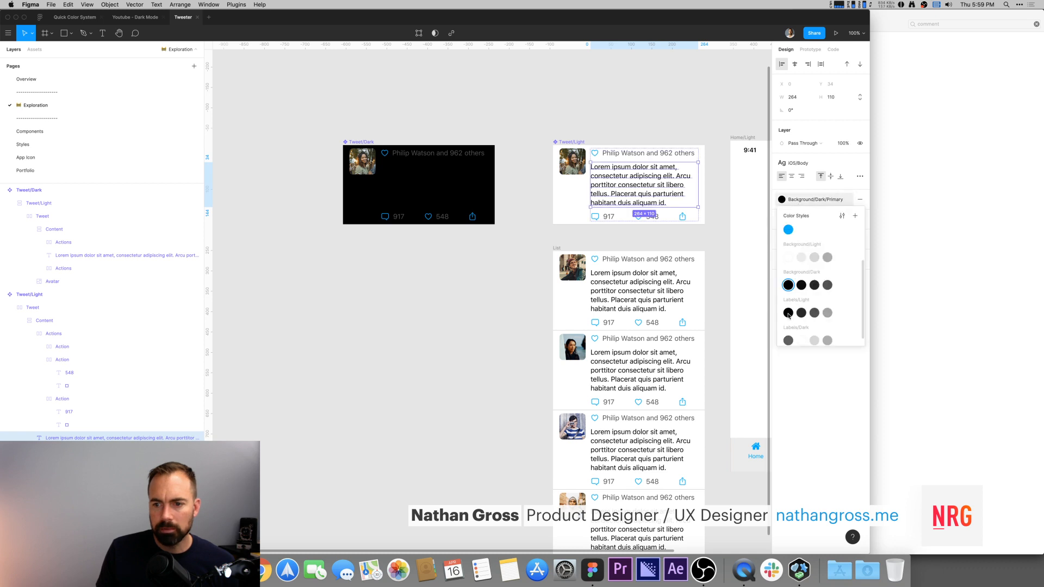
left_click(788, 313)
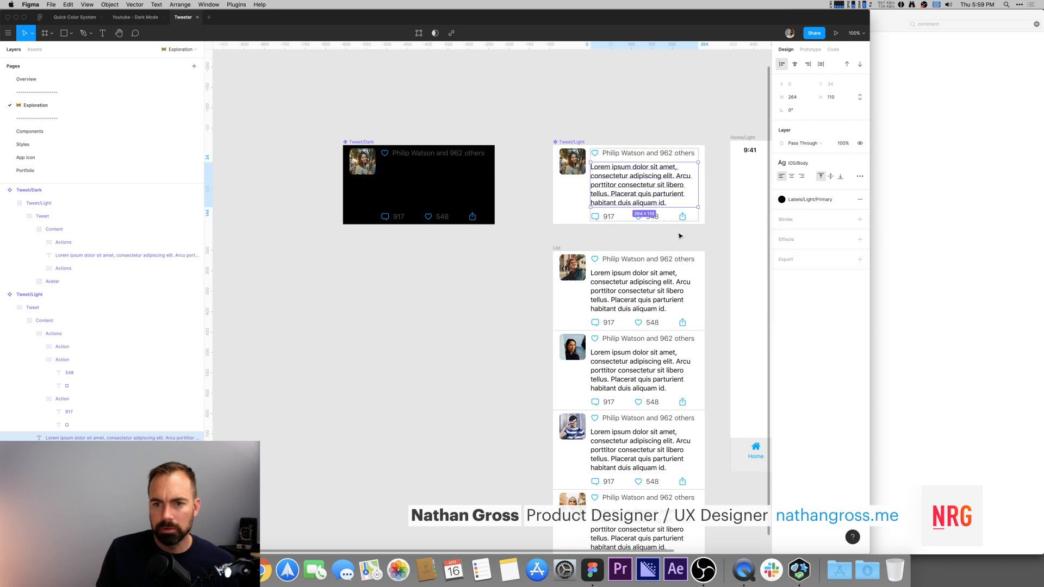
Step: Move the Labels/Dark/Quaternary color style to the end of the local color styles list
left_click(618, 123)
left_click(448, 186)
left_click(782, 219)
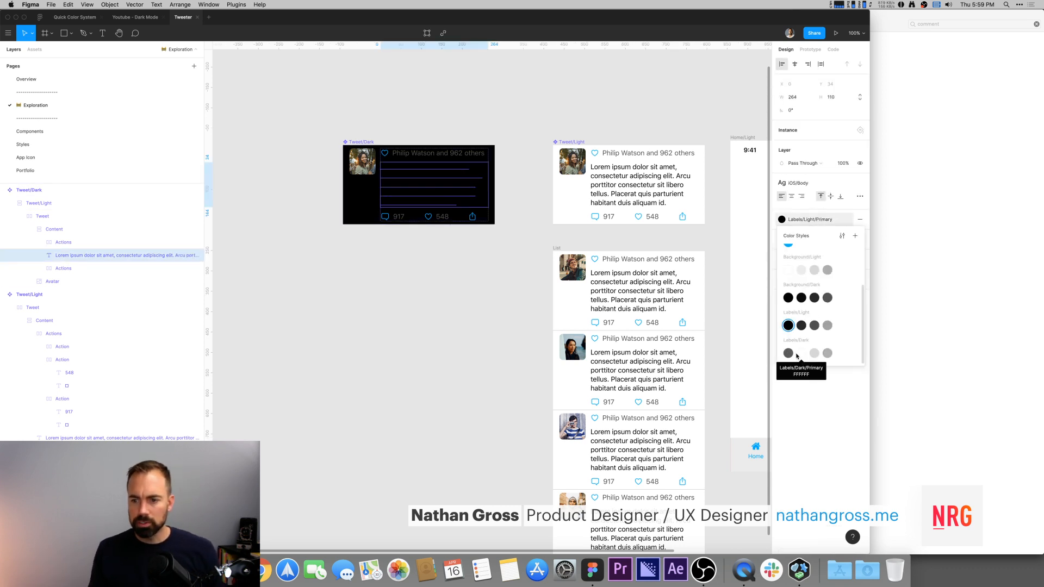
left_click(499, 310)
scroll(805, 323, "down", 5)
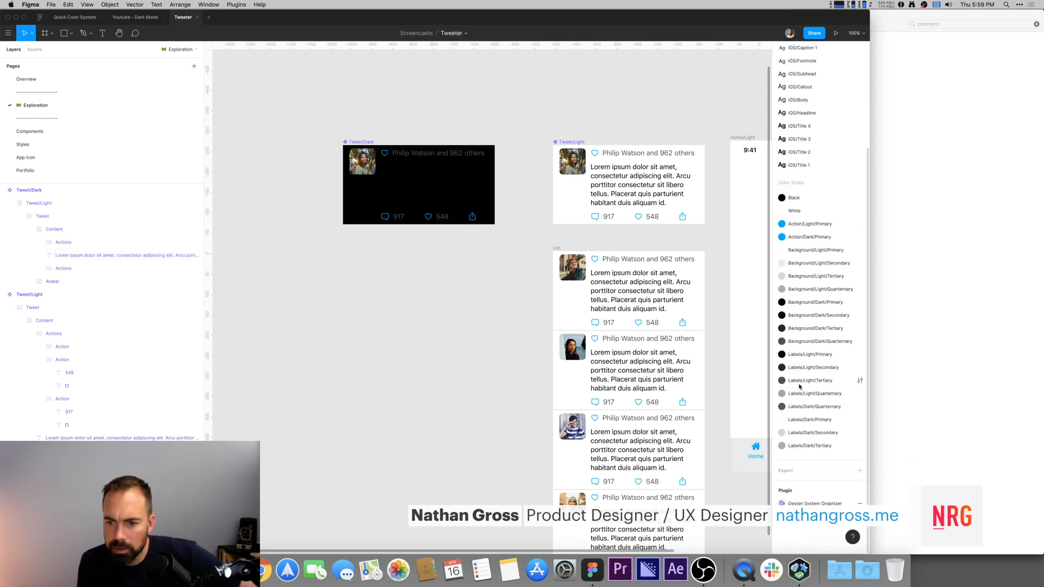
left_click_drag(820, 406, 823, 447)
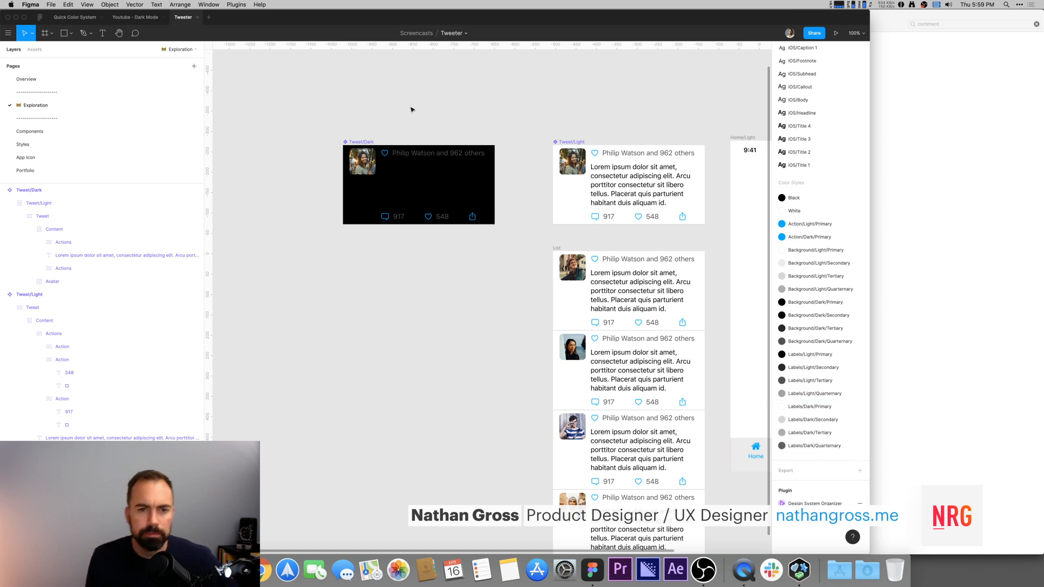
Step: Apply the Labels/Dark/Primary color style to the body text of the Tweet/Dark component
left_click(421, 190)
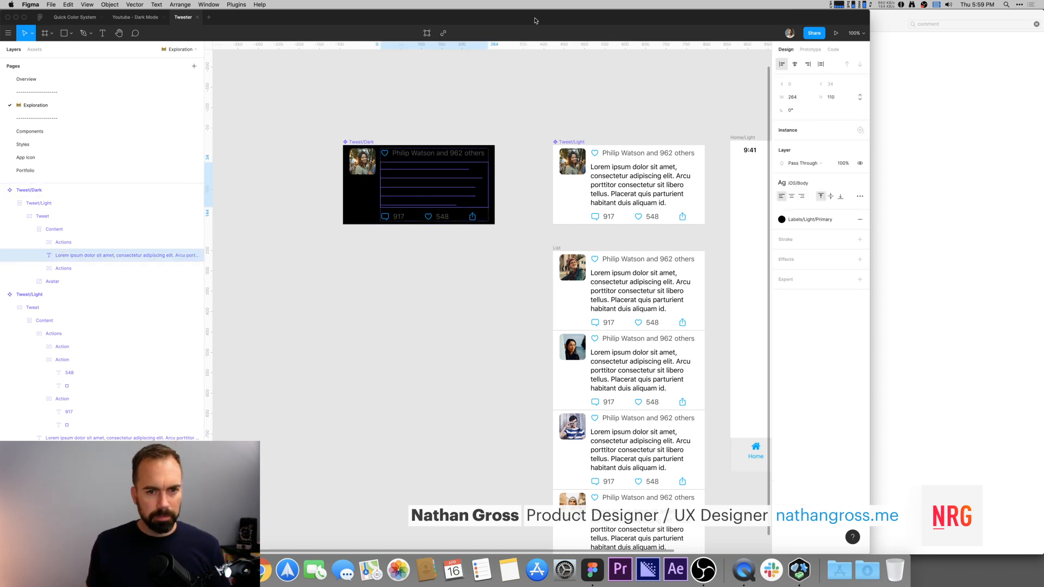
left_click(817, 220)
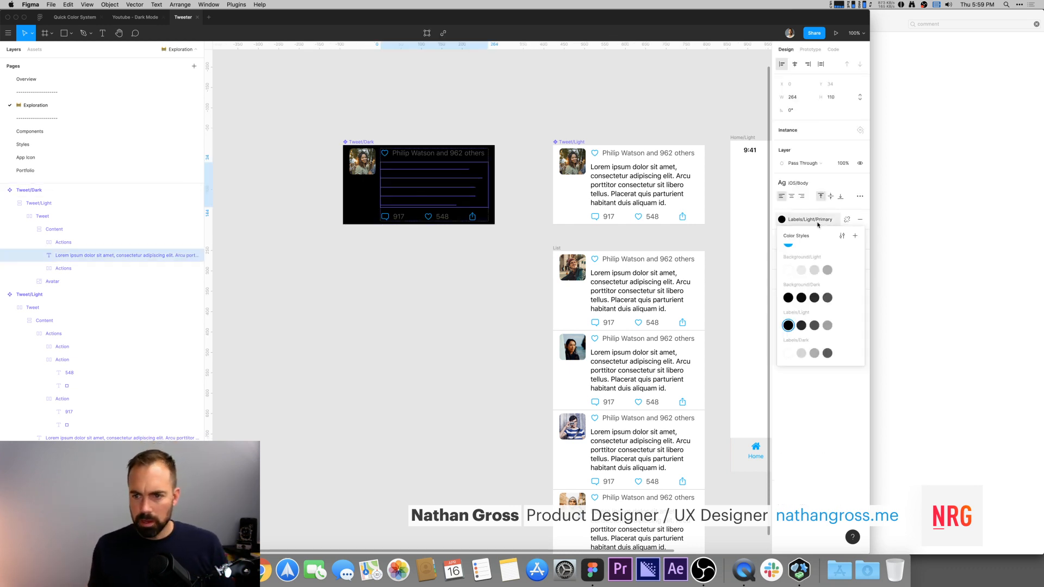
left_click(788, 353)
Step: Apply Labels/Dark/Tertiary to the name line and the reply and like counts in the dark tweet
left_click(415, 98)
left_click(411, 156, "super")
left_click(443, 155, "shift+super")
left_click(456, 155, "shift+super")
left_click(472, 155, "shift+super")
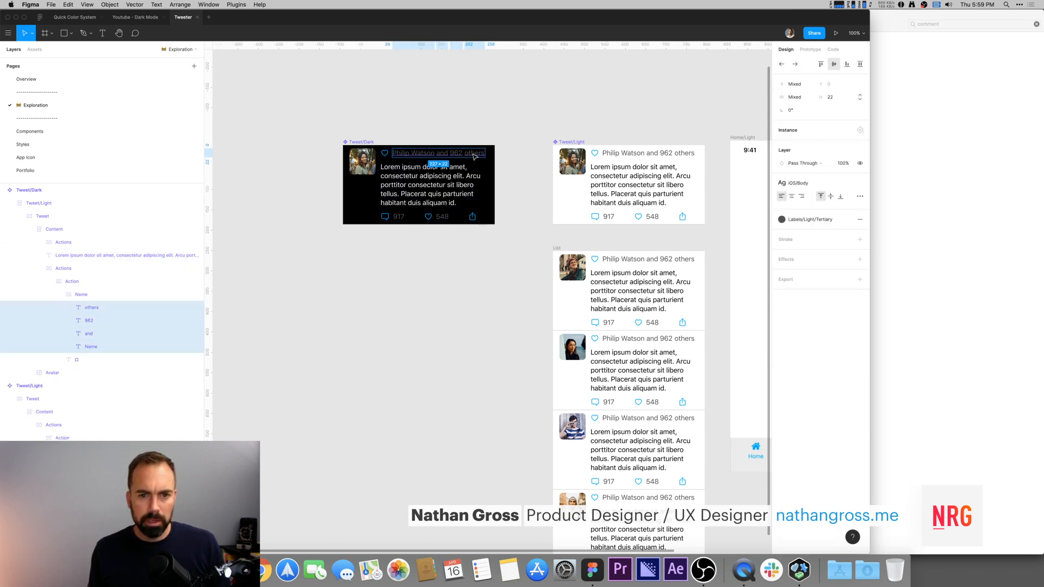
left_click(445, 218, "shift+super")
left_click(398, 218, "shift+super")
left_click(782, 219)
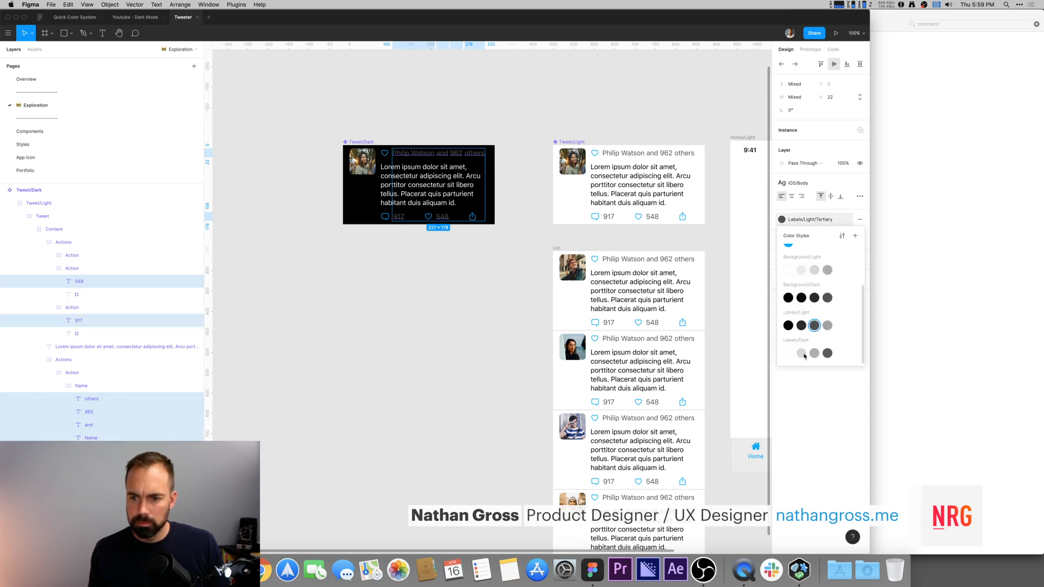
left_click(814, 353)
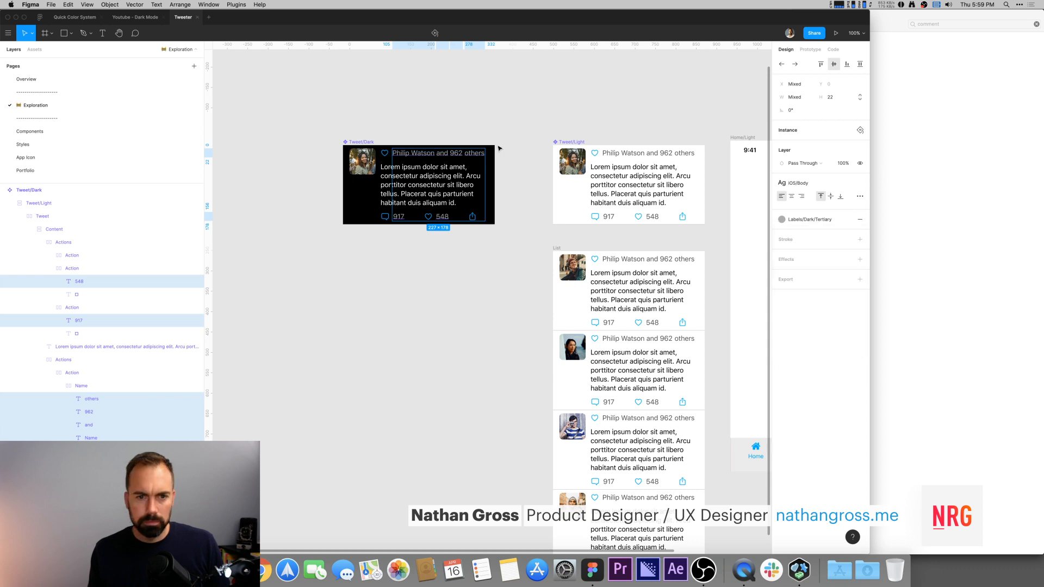
left_click(495, 126)
left_click_drag(532, 118, 399, 92)
left_click_drag(282, 102, 330, 95)
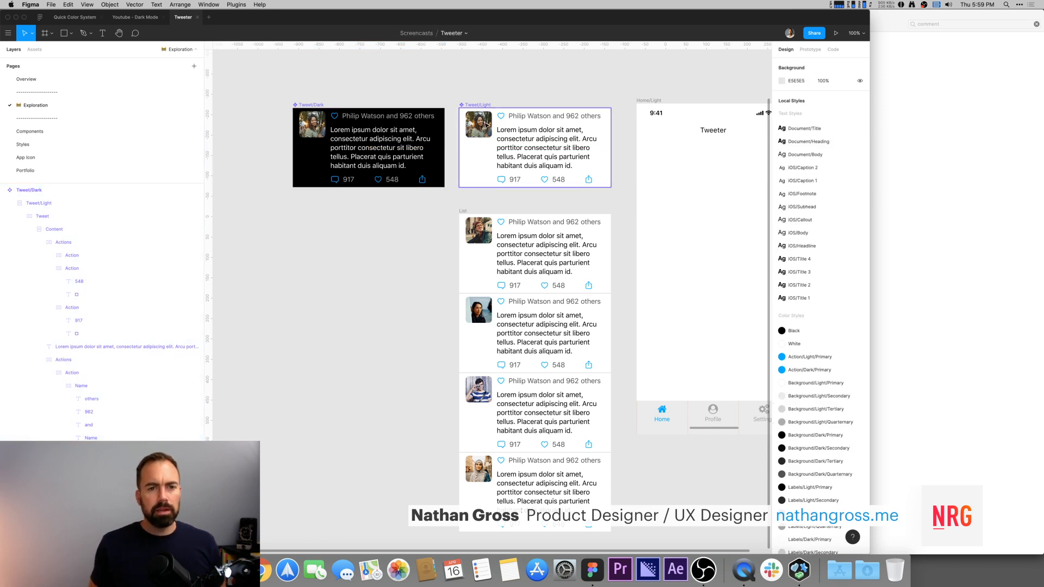
left_click(486, 125, "super")
key("alt+v")
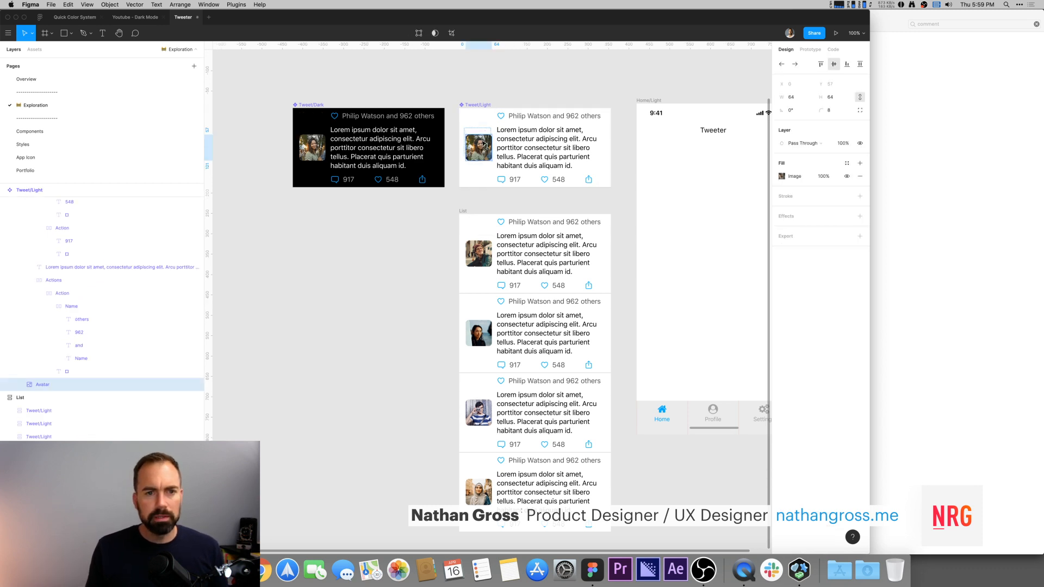
key("super+z")
left_click(479, 86)
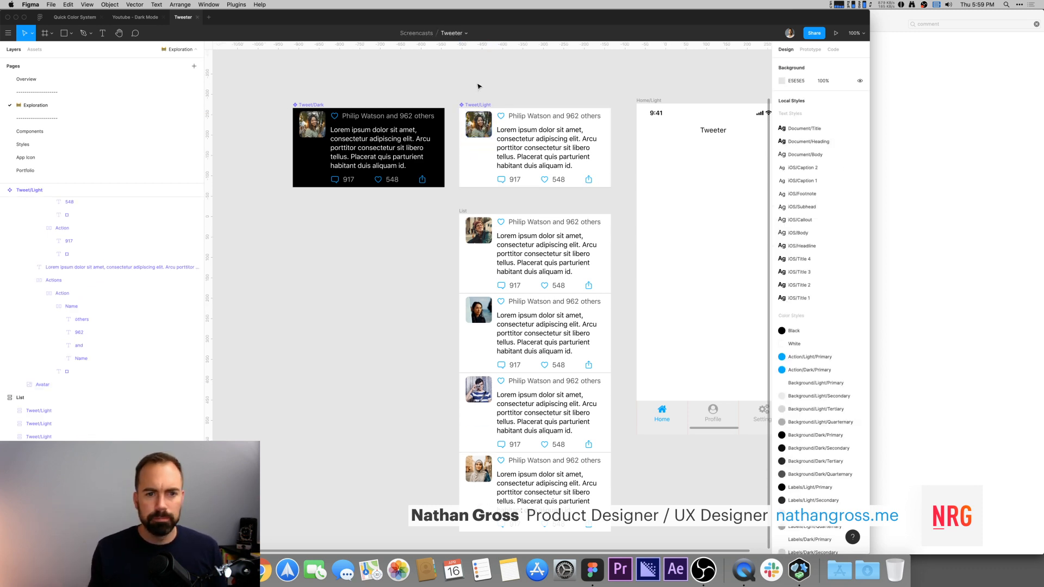
left_click_drag(524, 81, 427, 80)
left_click_drag(603, 137, 545, 142)
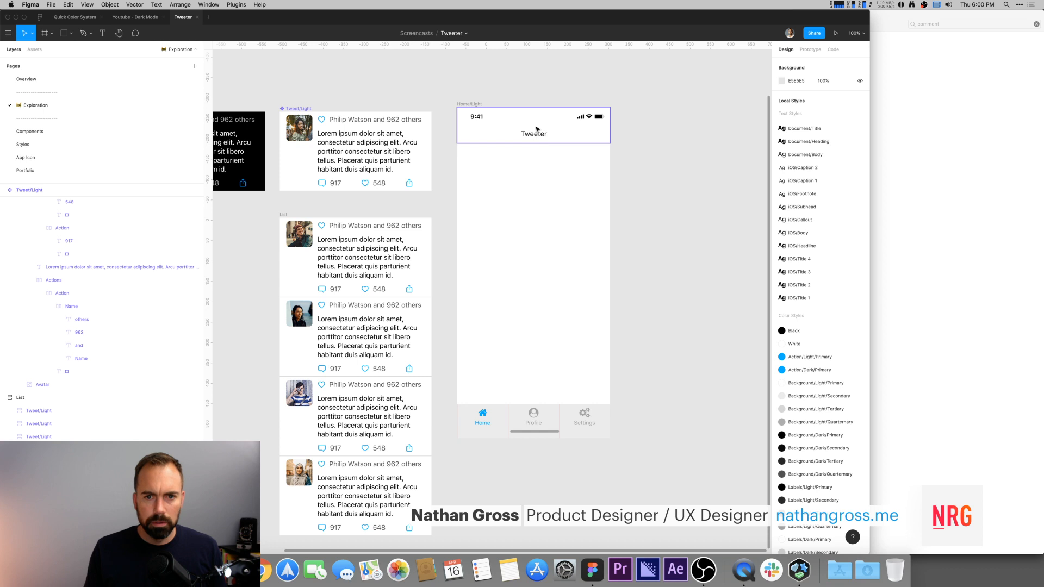
left_click_drag(710, 278, 650, 331)
left_click_drag(413, 153, 589, 162)
left_click(398, 112)
key("super+z")
key("super+z")
left_click_drag(392, 208, 551, 128)
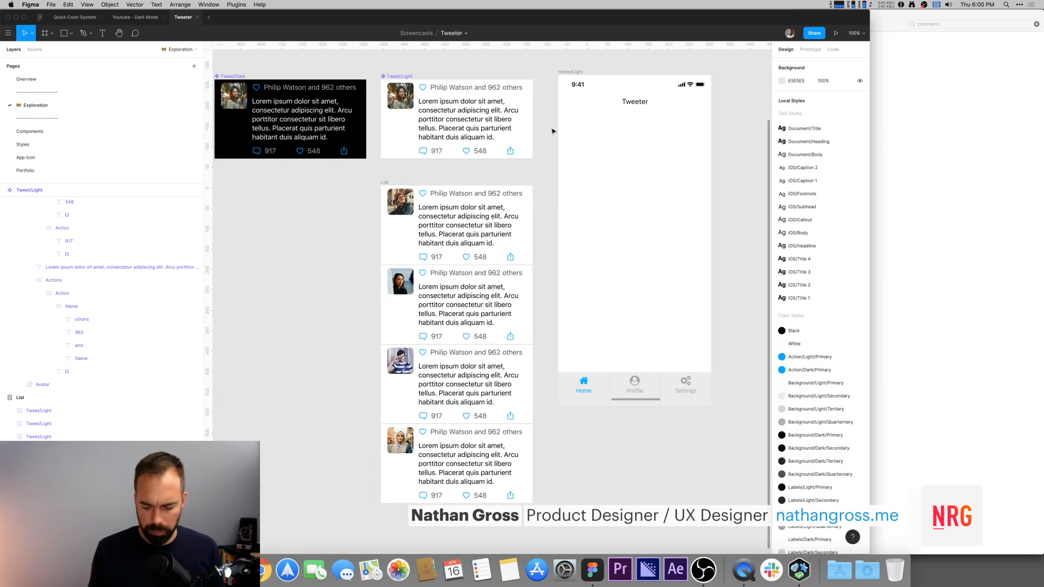
key("minus")
scroll(547, 134, "left", 2)
left_click_drag(520, 88, 612, 149)
left_click(612, 149)
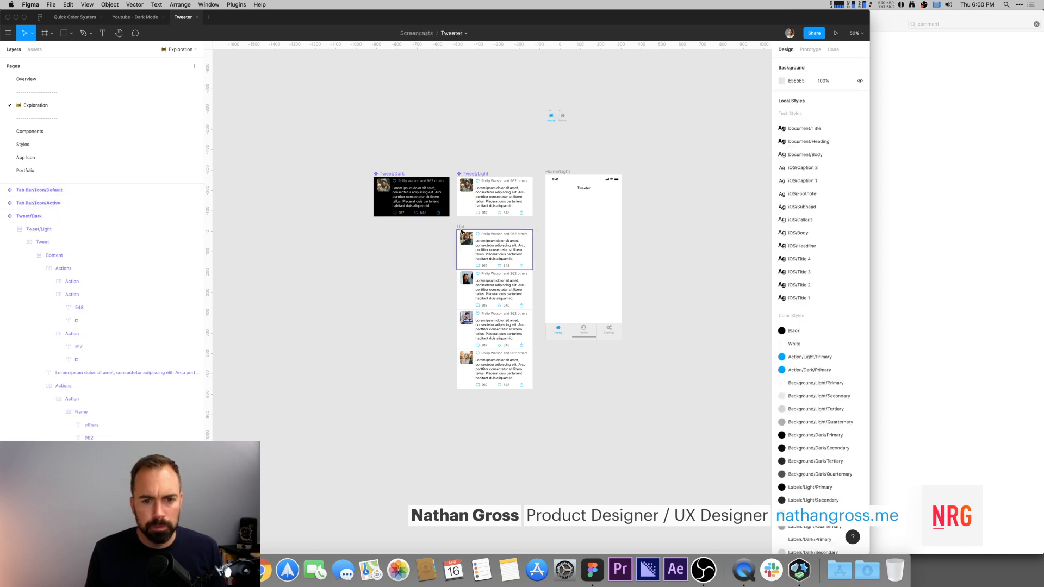
Step: Duplicate a light tweet in the List four times to lengthen the feed
left_click(497, 354)
key("super+d")
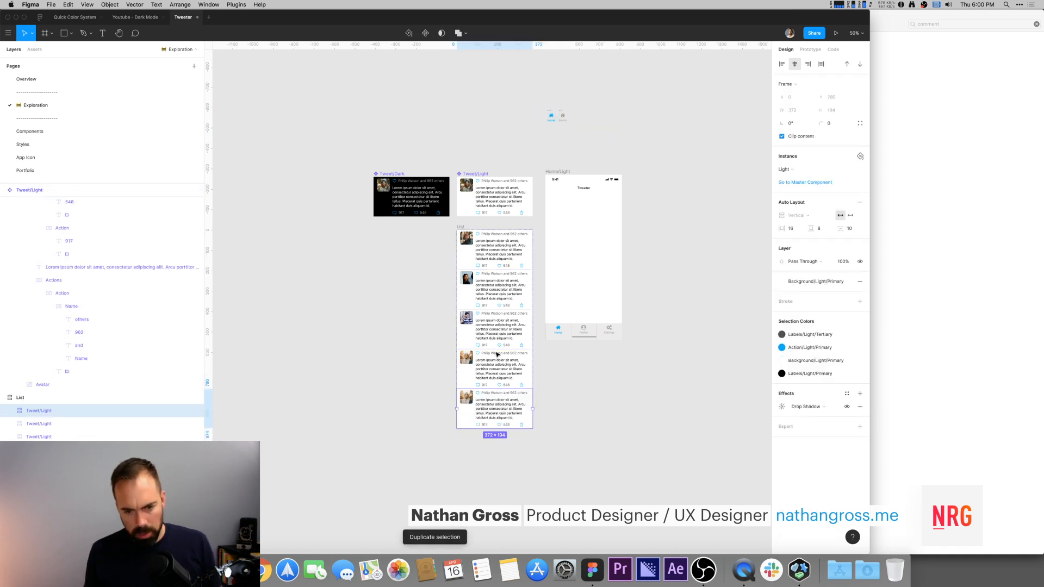
key("super+d")
key("super+d")
key("super+d")
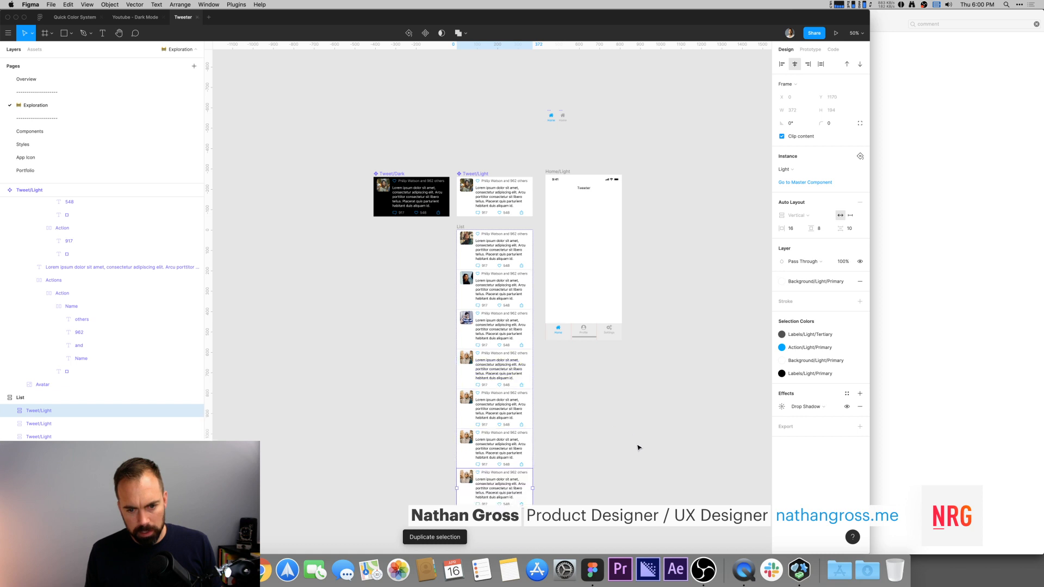
Step: Set the Home screen navbar's horizontal constraint to Center, keeping it fixed when scrolling
scroll(620, 402, "down", 5)
scroll(566, 316, "up", 3)
scroll(566, 316, "right", 3)
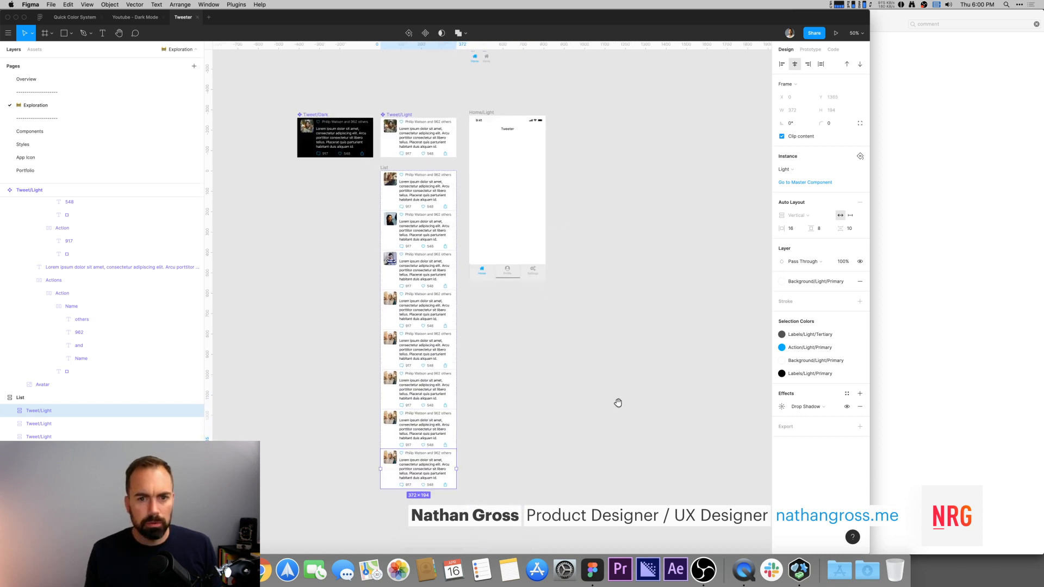
left_click(377, 188)
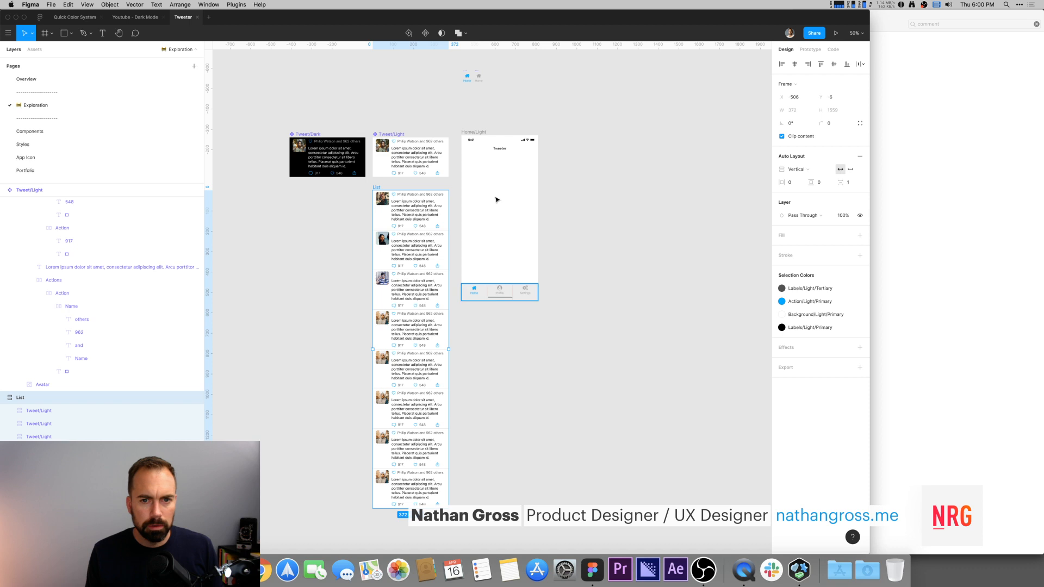
left_click(505, 144)
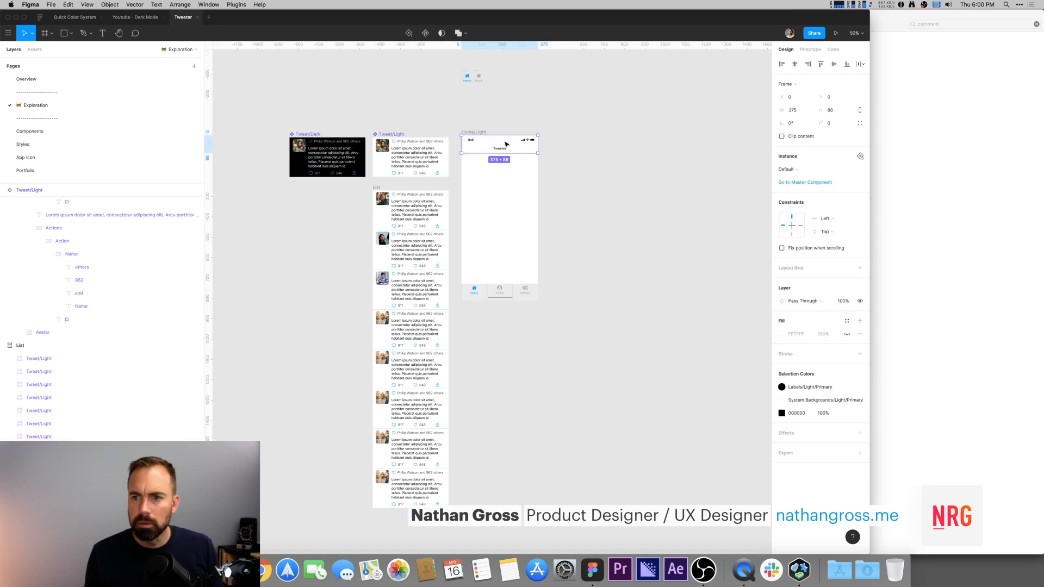
left_click(828, 232)
left_click(828, 233)
left_click(827, 220)
left_click(830, 248)
Step: Inspect the constraint settings of the navbar and the tab bar on the Home screen
left_click(670, 163)
left_click(514, 146)
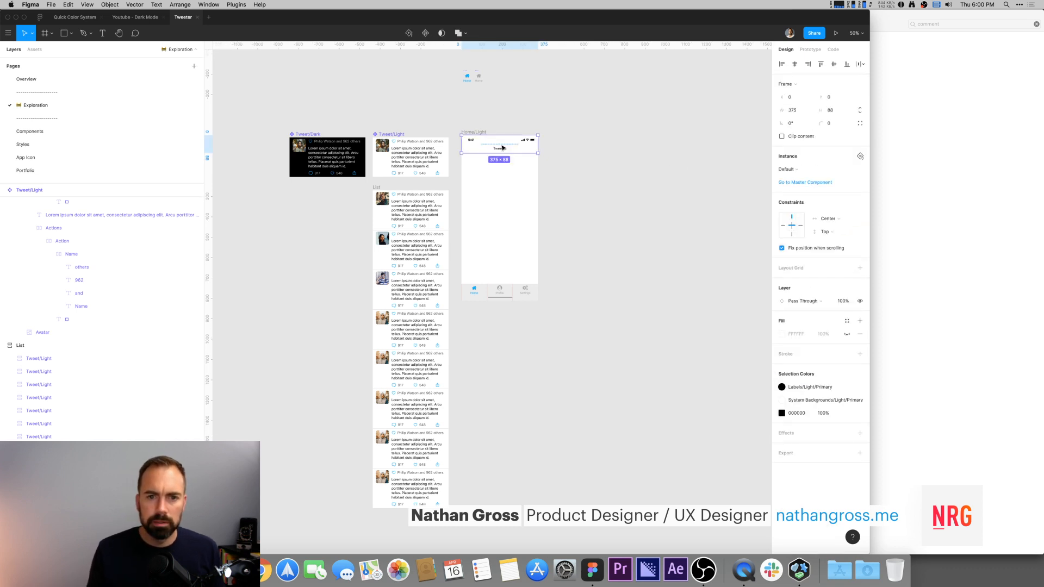
left_click(512, 296)
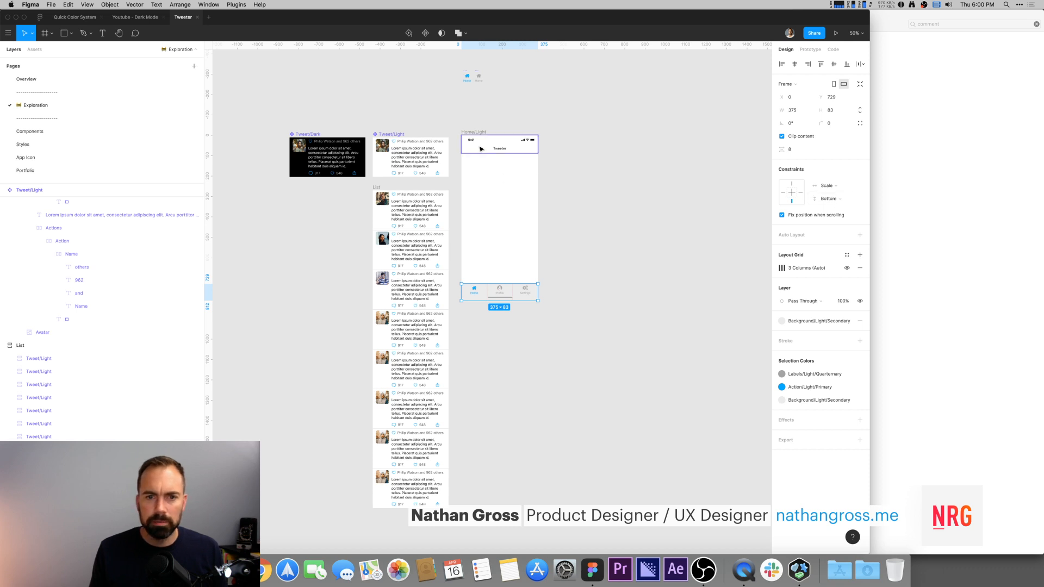
left_click(499, 145)
left_click(829, 218)
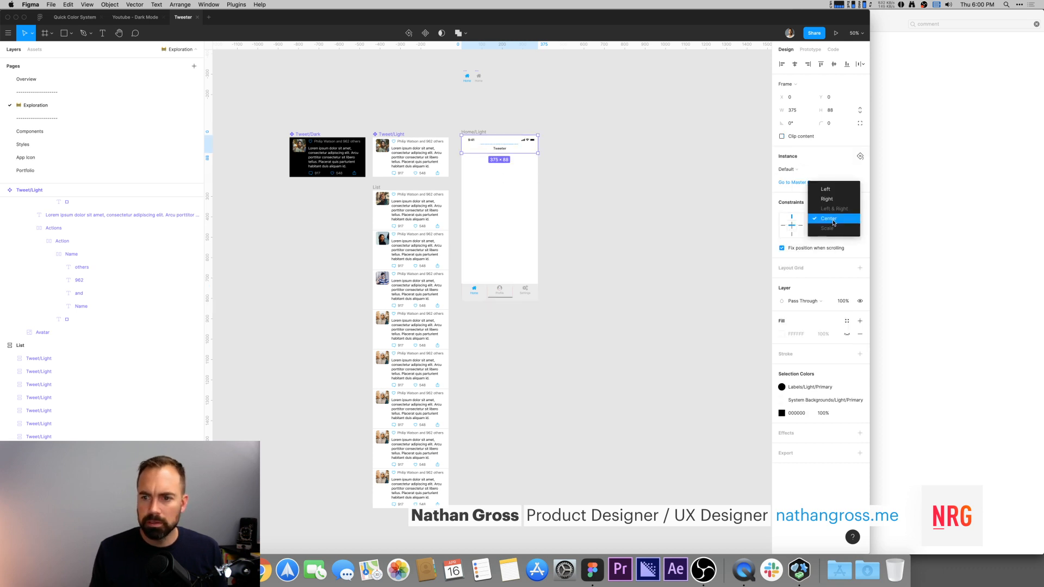
left_click(645, 168)
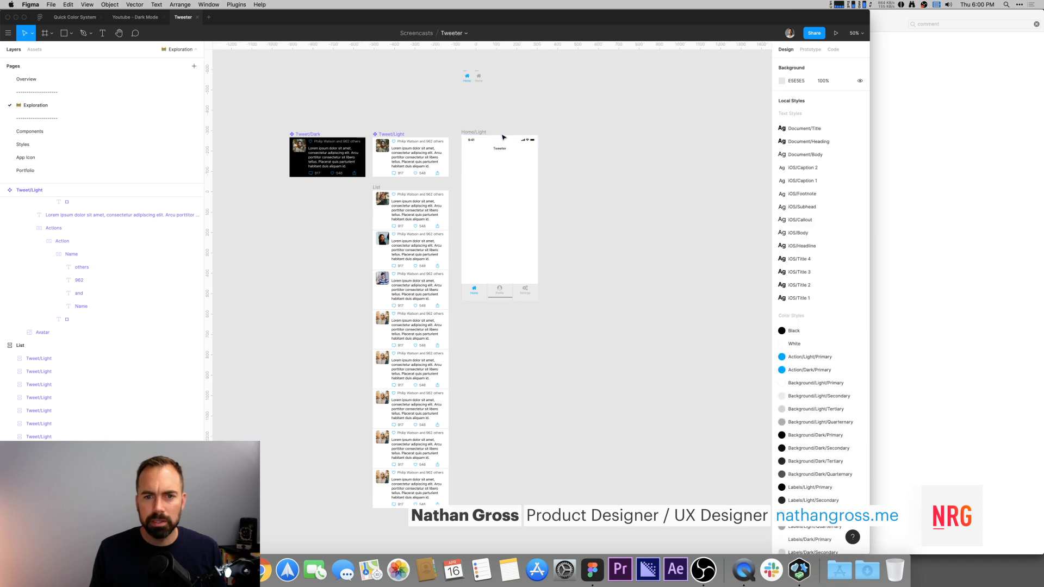
left_click(500, 147)
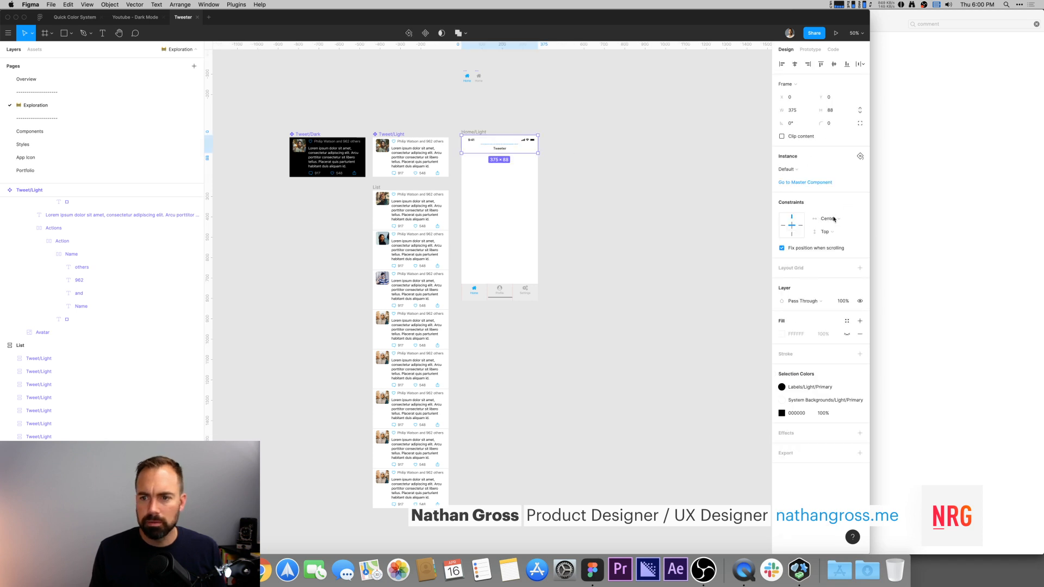
Step: Adjust the Home screen navbar's horizontal constraint and its fix-position-when-scrolling option
left_click(681, 233)
left_click(495, 147)
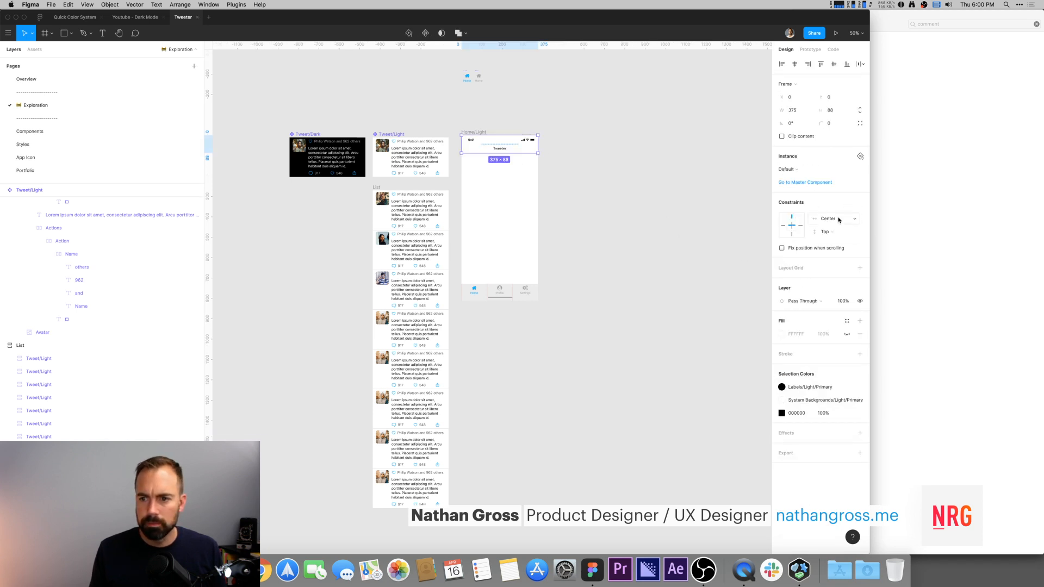
left_click(839, 219)
left_click(832, 228)
left_click(828, 252)
Step: Select every avatar in the List's tweets and fill them with Male & Female photos from the Content Reel plugin
left_click(654, 218)
left_click_drag(640, 243, 662, 211)
left_click(424, 275)
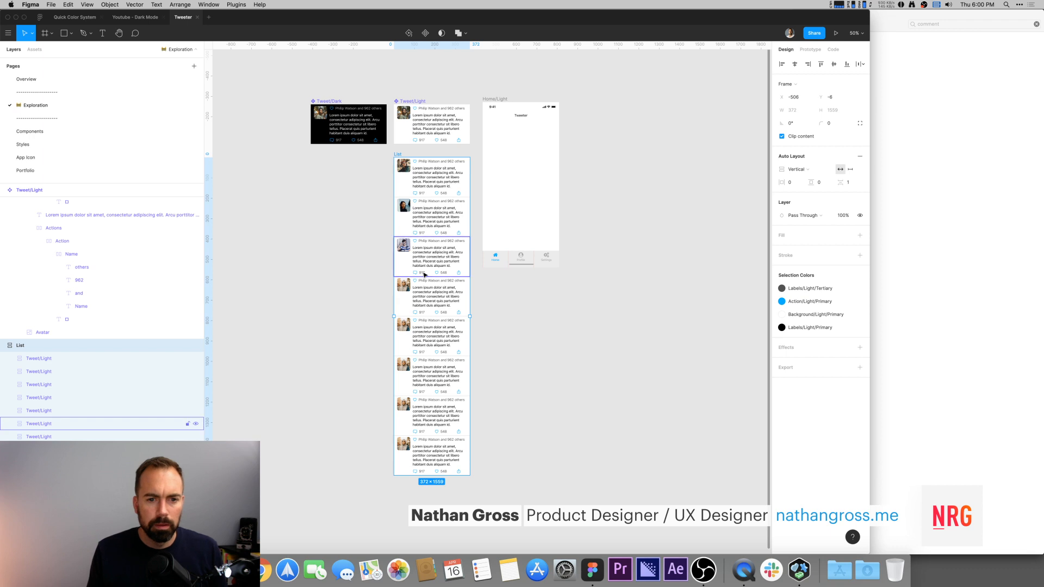
left_click(355, 189)
left_click(402, 169, "super")
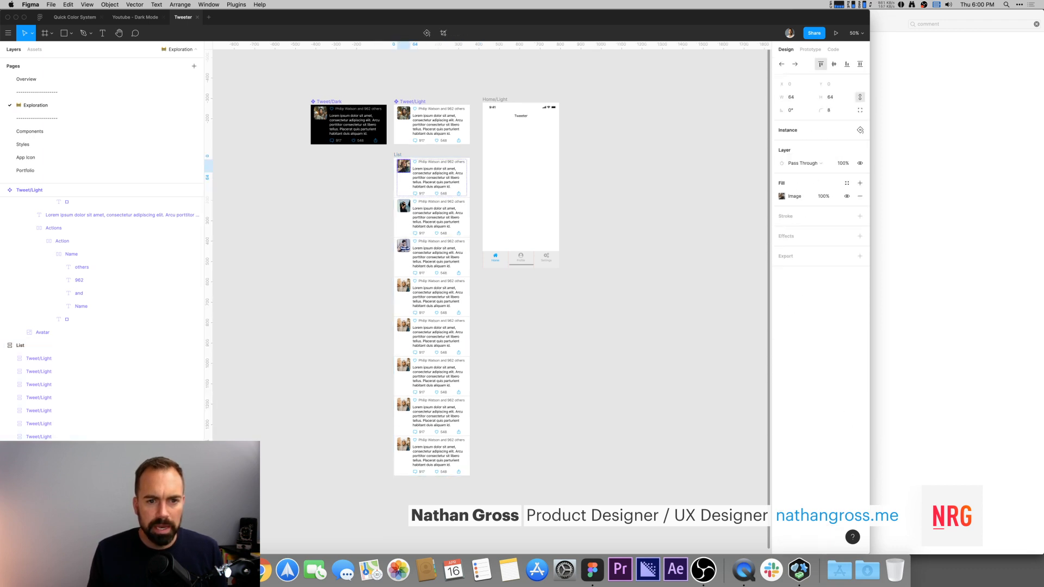
left_click(402, 209, "shift+super")
left_click(403, 246, "shift+super")
left_click(403, 286, "shift+super")
left_click(401, 325, "shift+super")
left_click(403, 365, "shift+super")
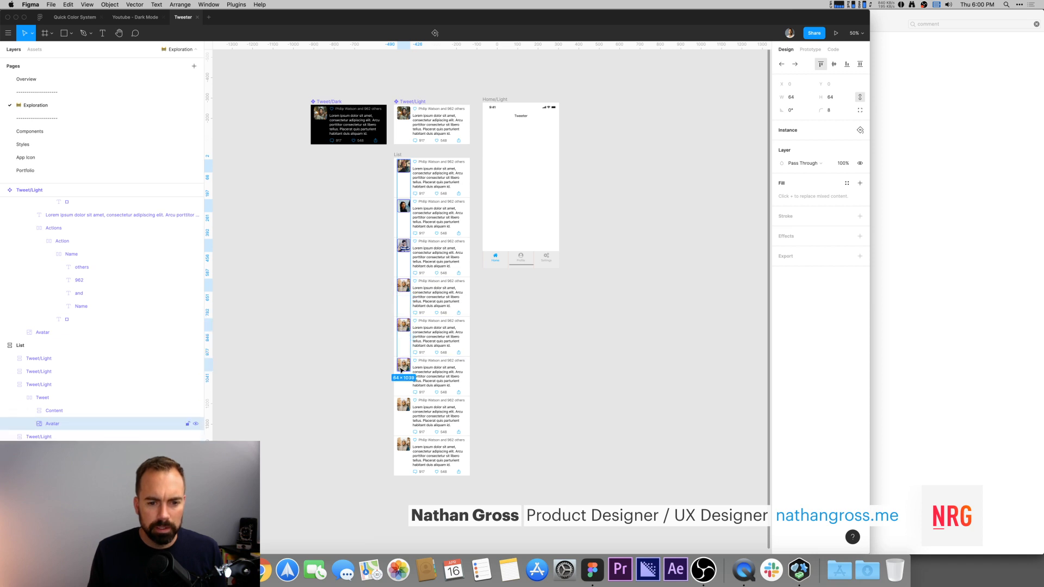
left_click(403, 404, "shift+super")
left_click(403, 445, "shift+super")
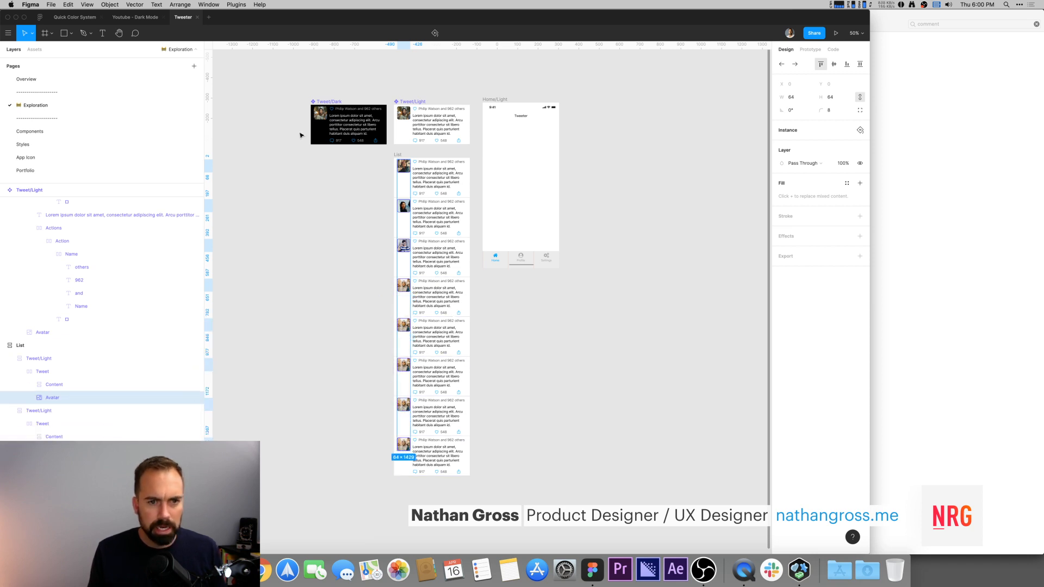
key("super+slash")
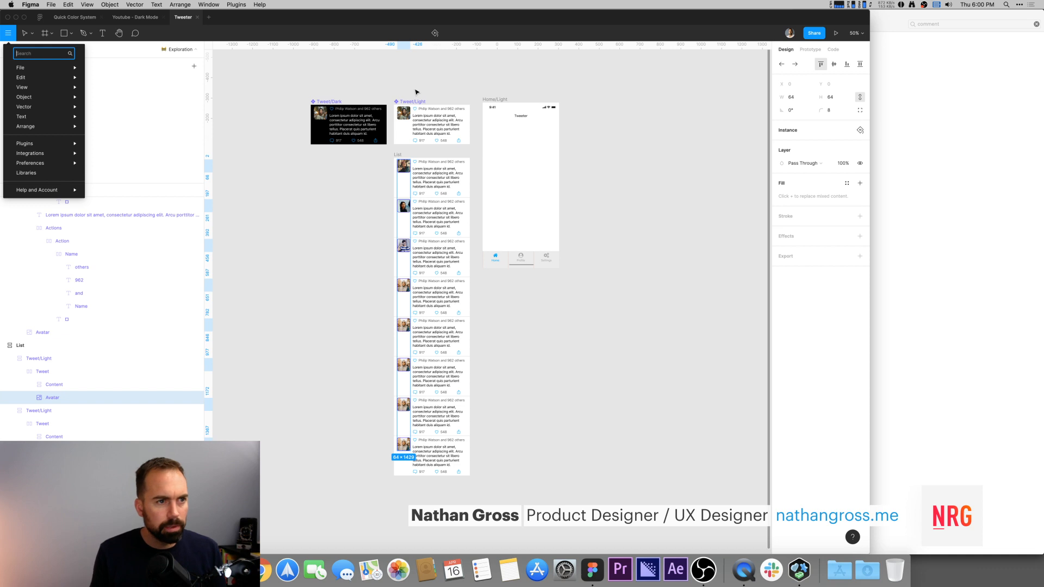
type("content")
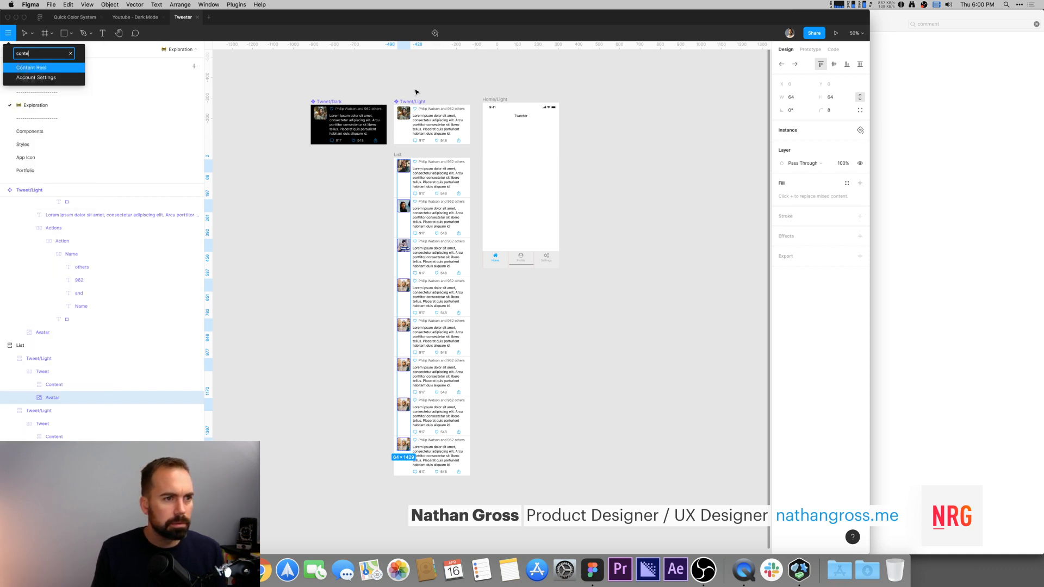
key("Return")
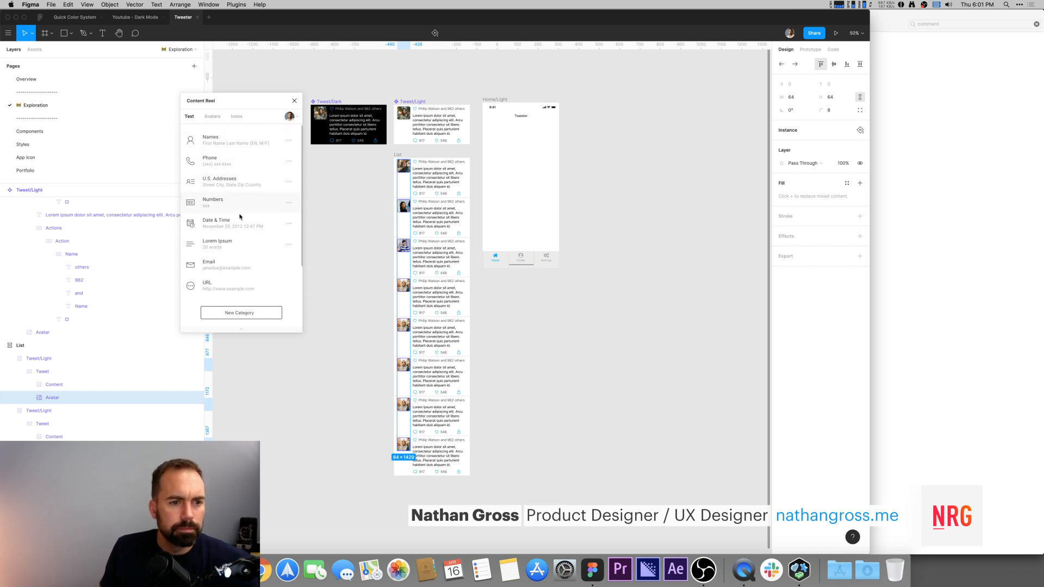
left_click(212, 116)
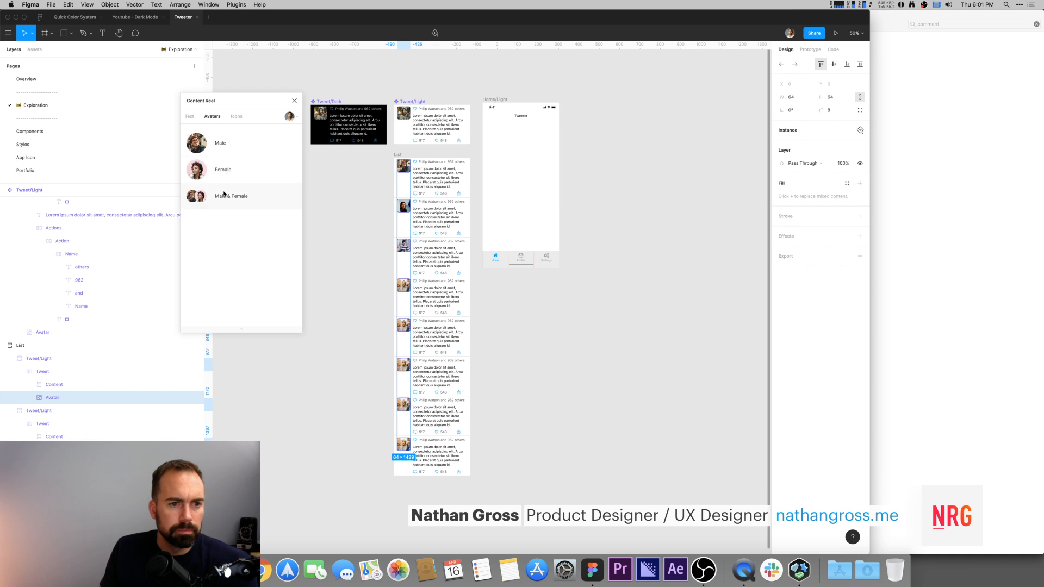
left_click(223, 197)
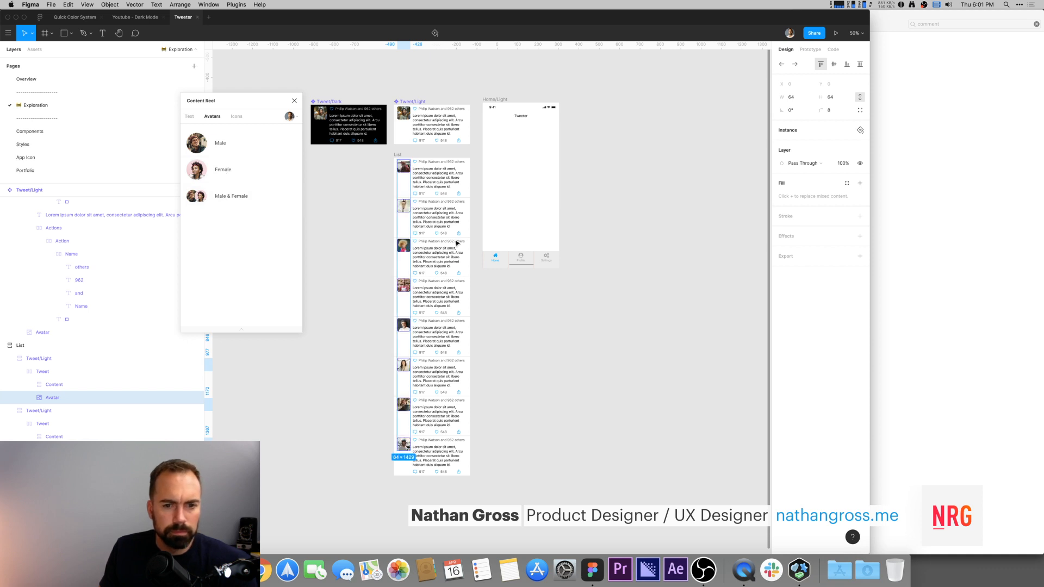
left_click(430, 163)
left_click(429, 163, "super")
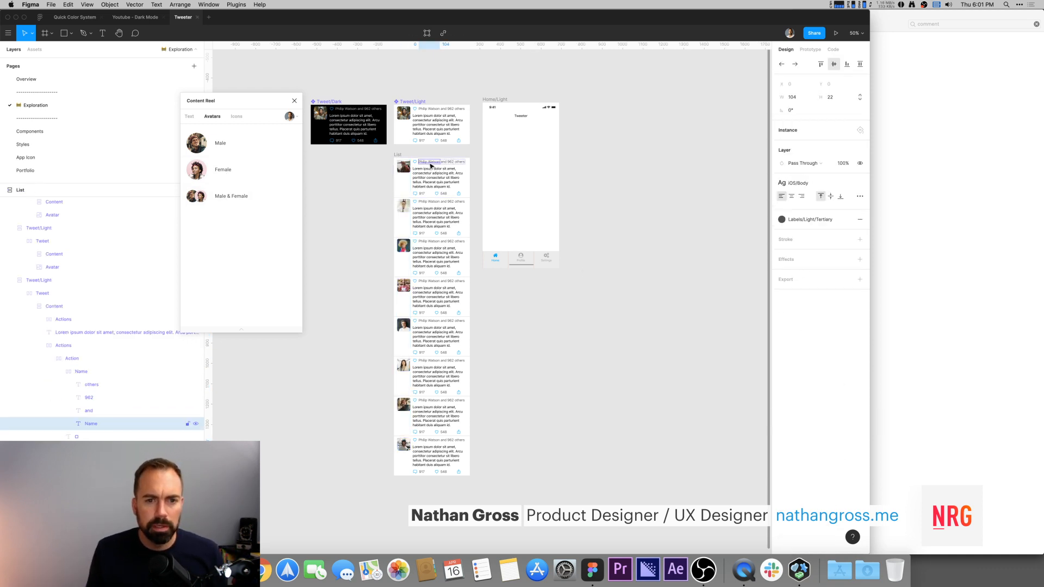
left_click(430, 202, "shift+super")
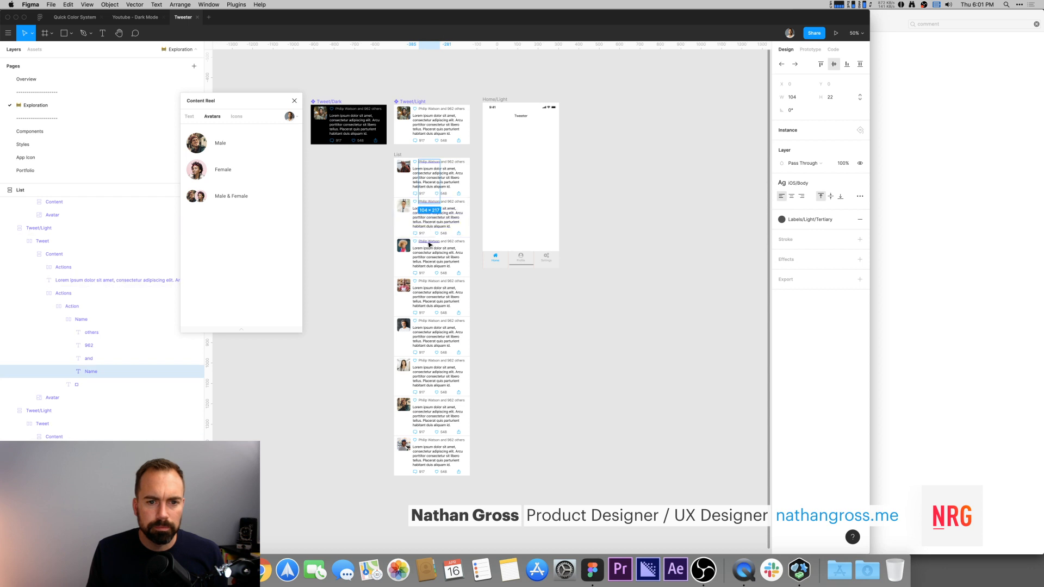
left_click(428, 242, "shift+super")
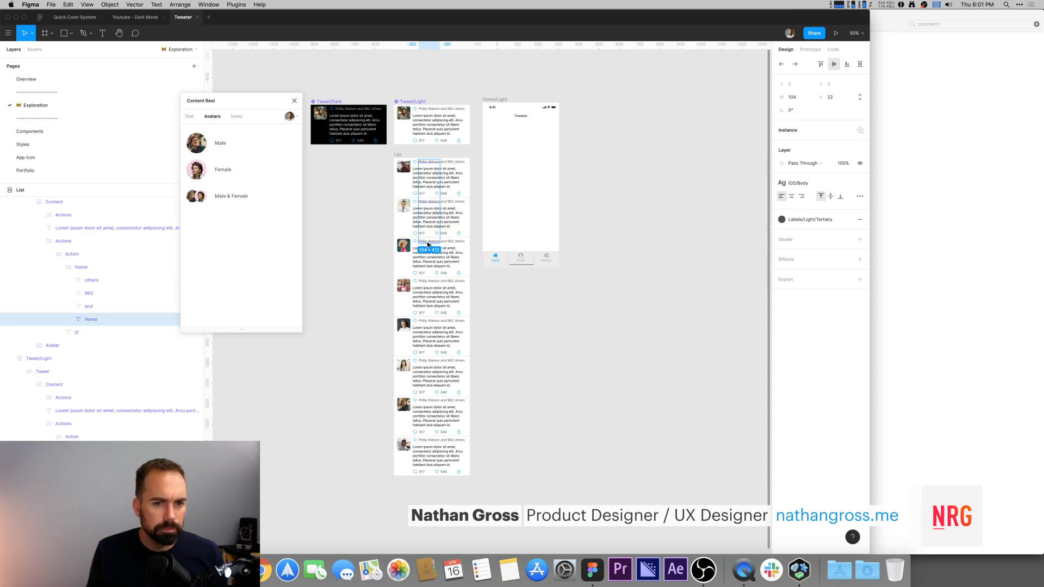
left_click(589, 323)
left_click(437, 166, "super")
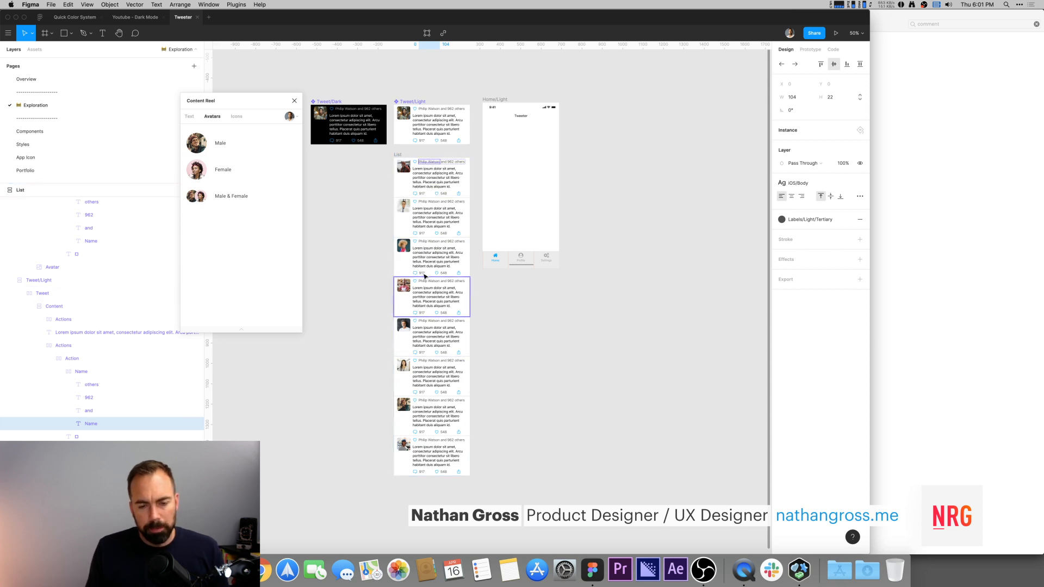
left_click(527, 305)
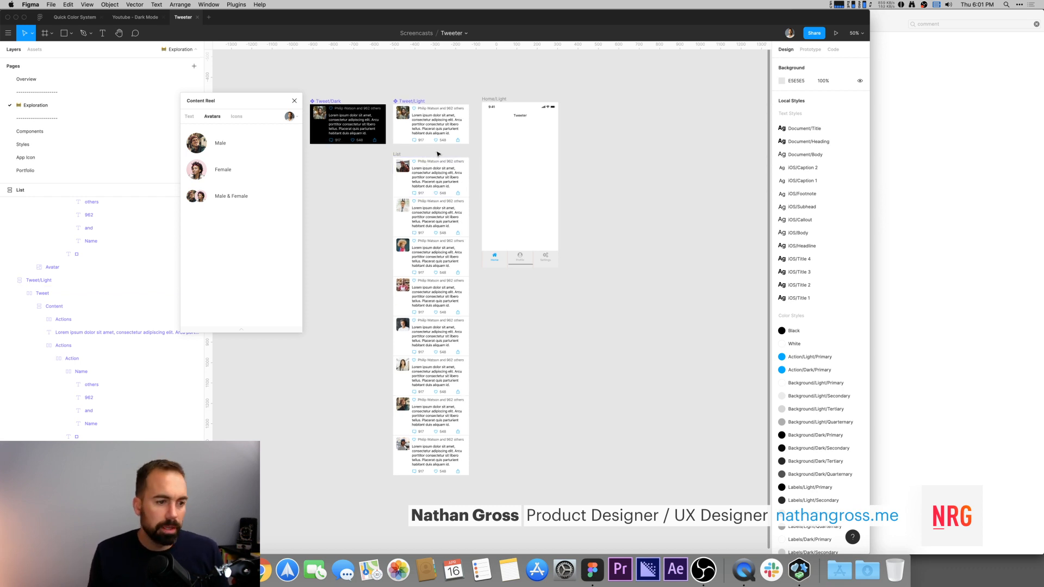
Step: Select all layers matching the tweet's Name layer by layer name using the Similayer plugin
left_click(428, 163, "super")
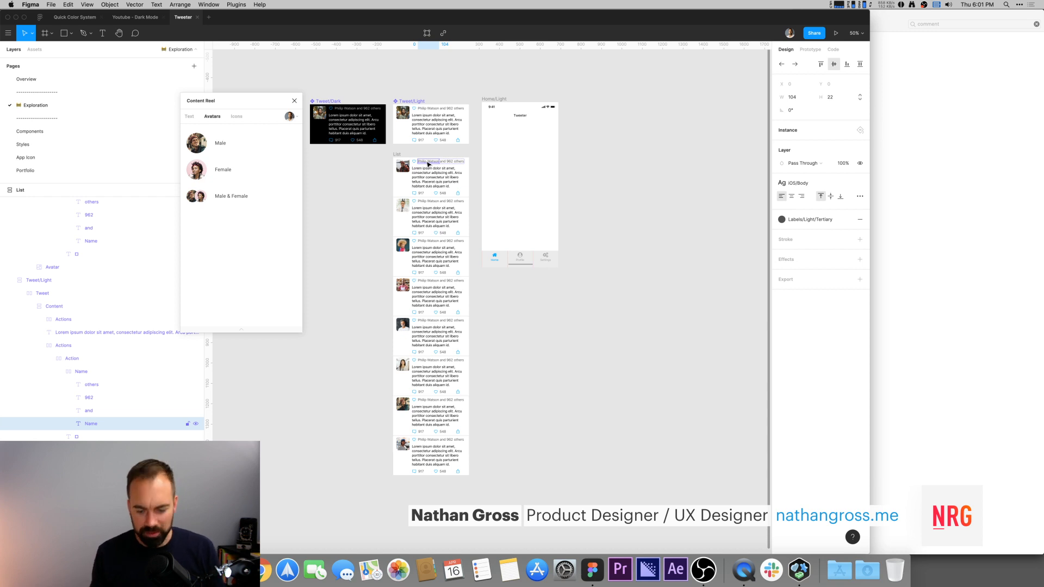
key("super+slash")
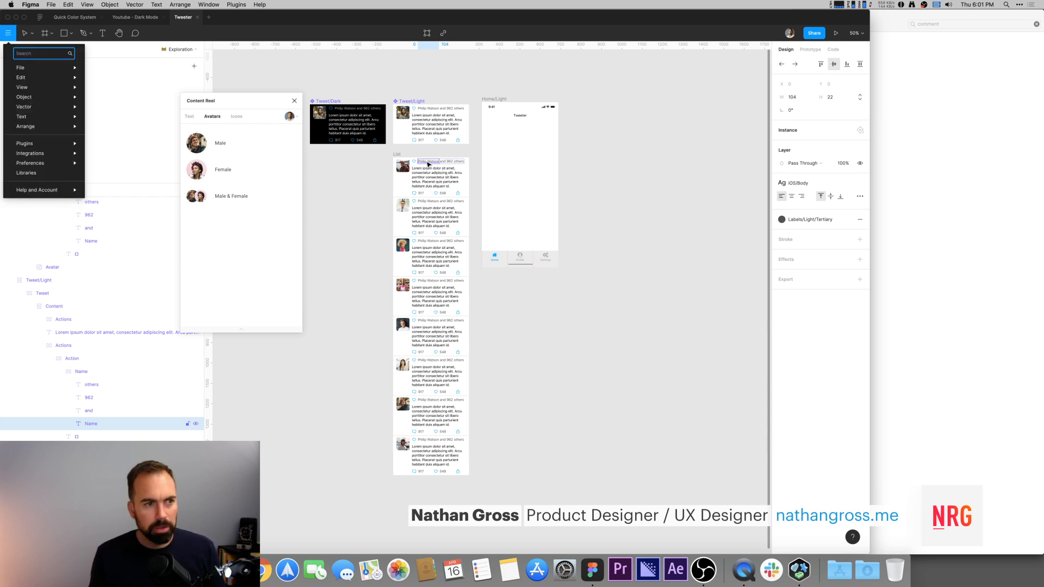
type("sim")
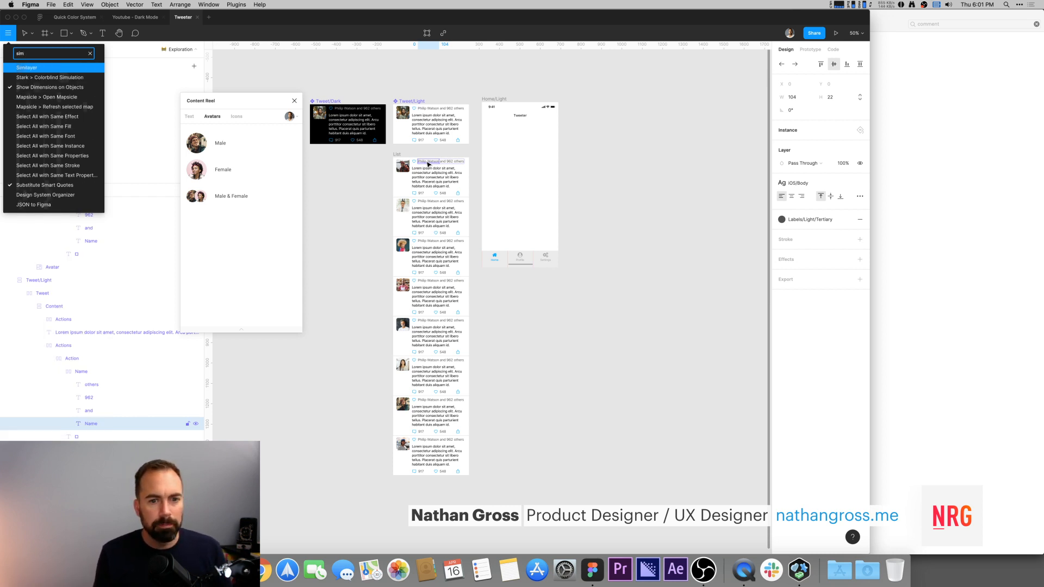
key("Return")
left_click_drag(501, 196, 624, 172)
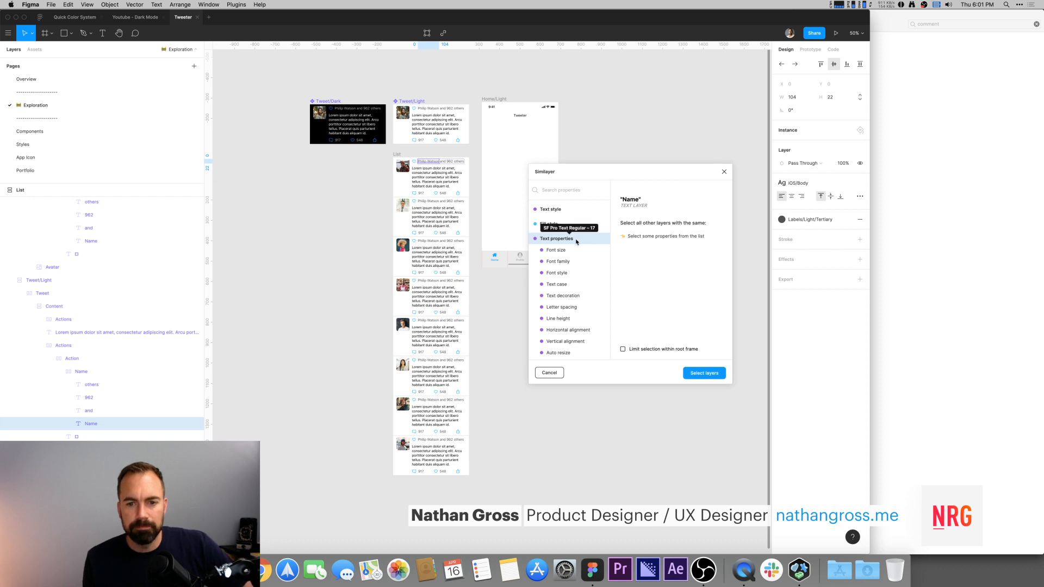
scroll(576, 242, "down", 5)
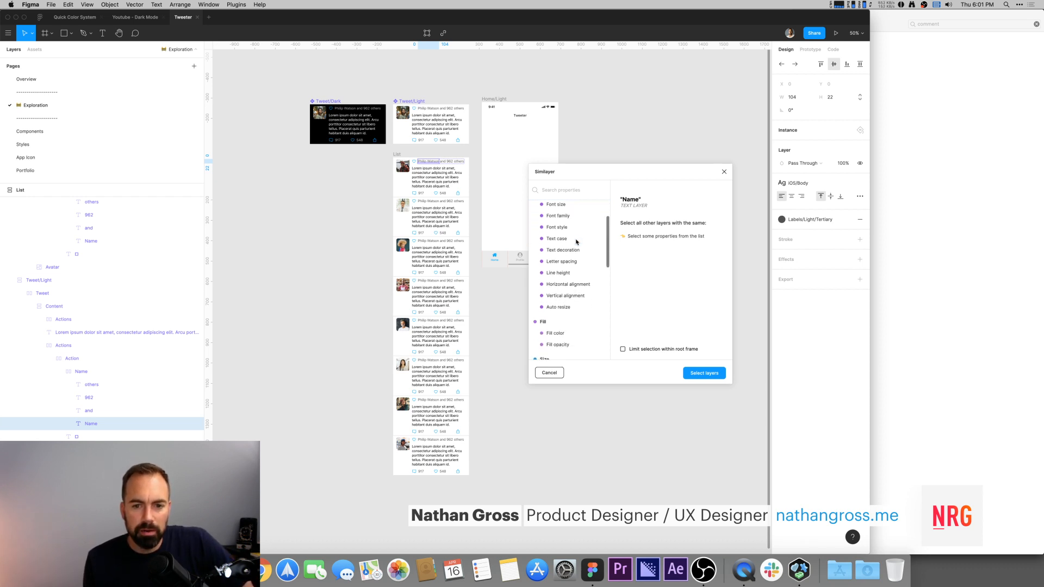
scroll(576, 241, "down", 2)
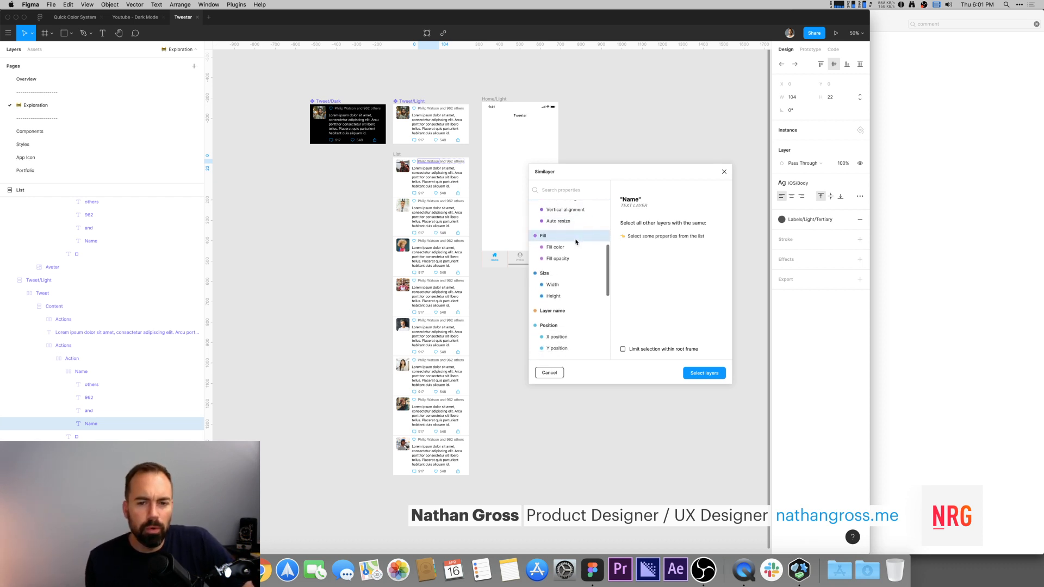
scroll(576, 241, "down", 3)
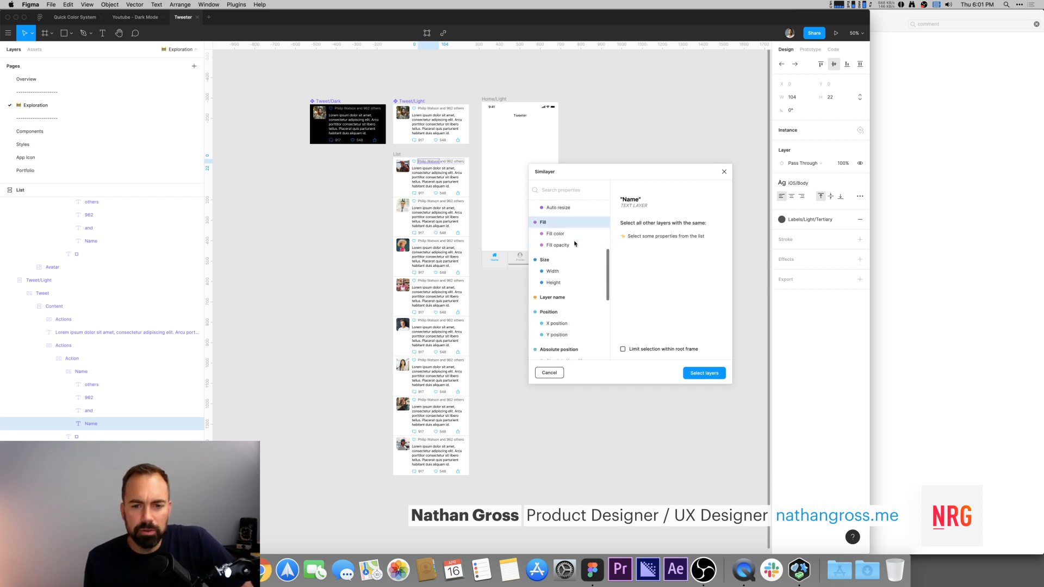
scroll(575, 245, "down", 5)
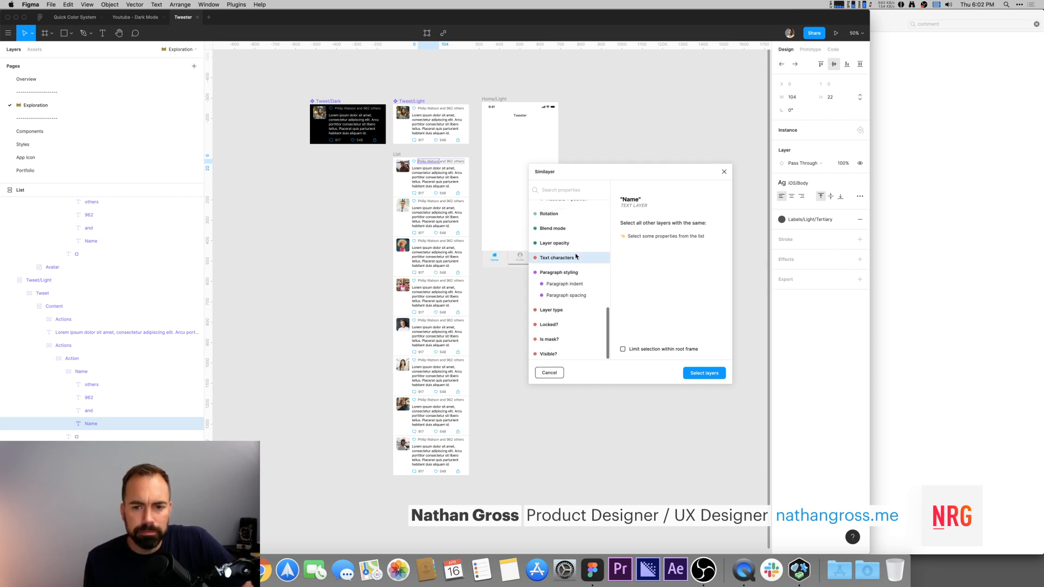
scroll(577, 250, "up", 10)
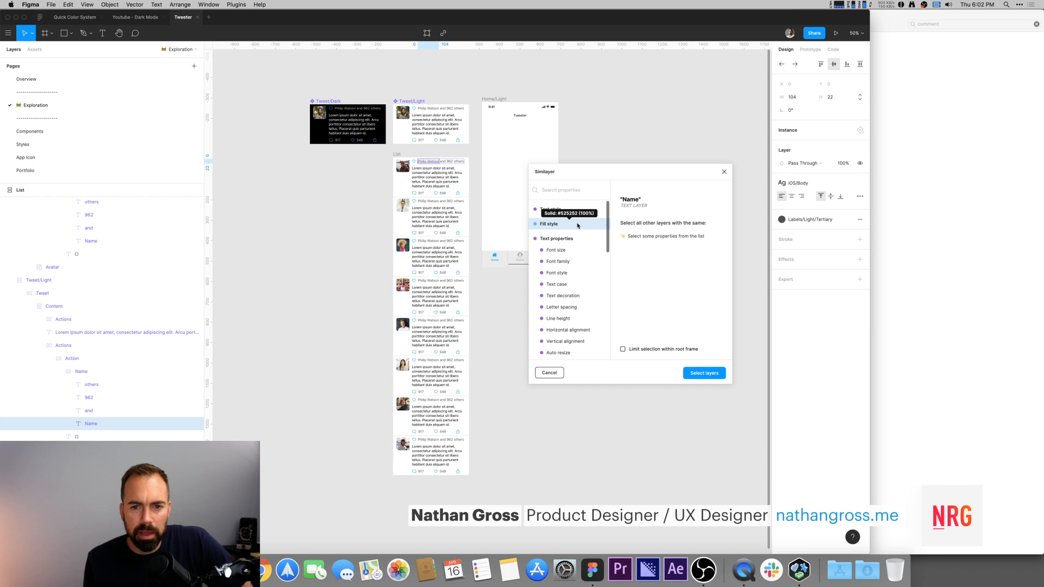
scroll(581, 239, "down", 5)
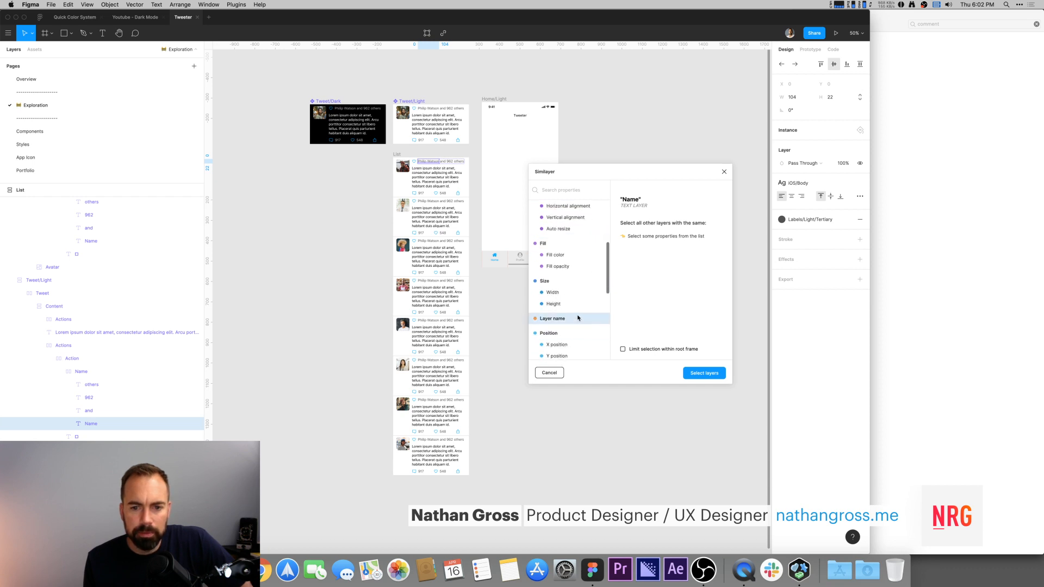
left_click(578, 318)
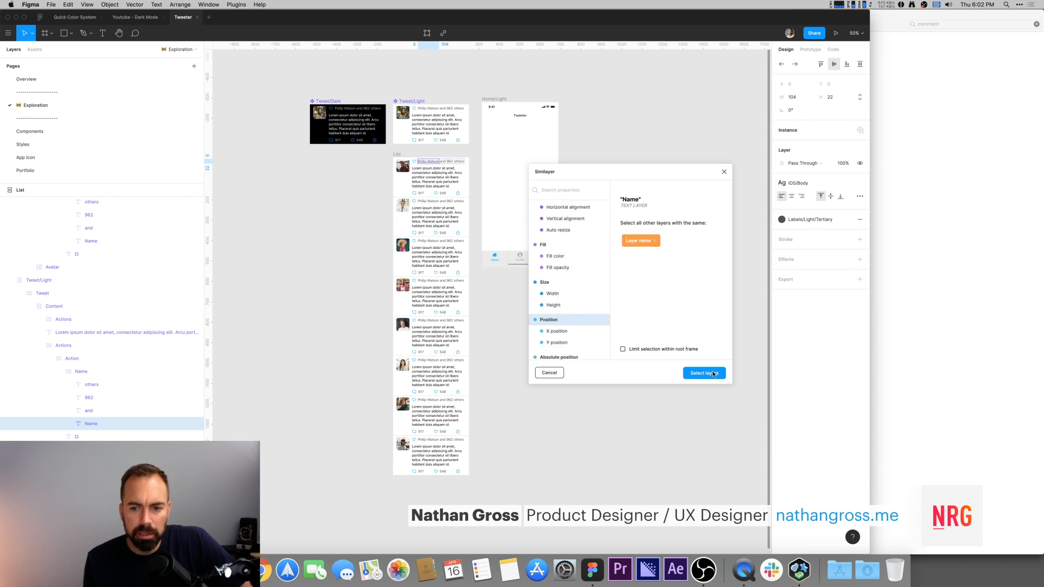
left_click(713, 374)
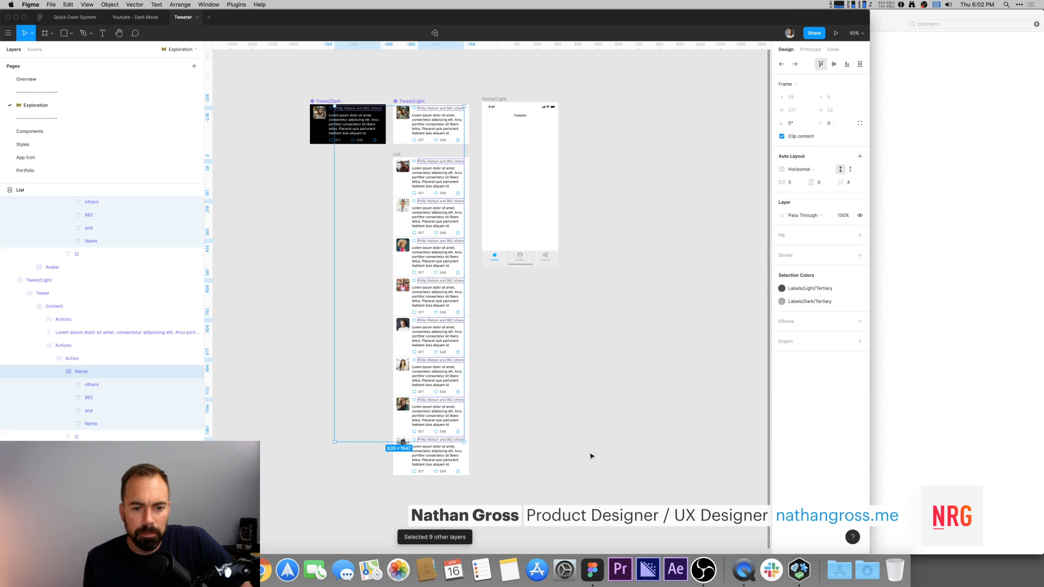
scroll(89, 234, "up", 2)
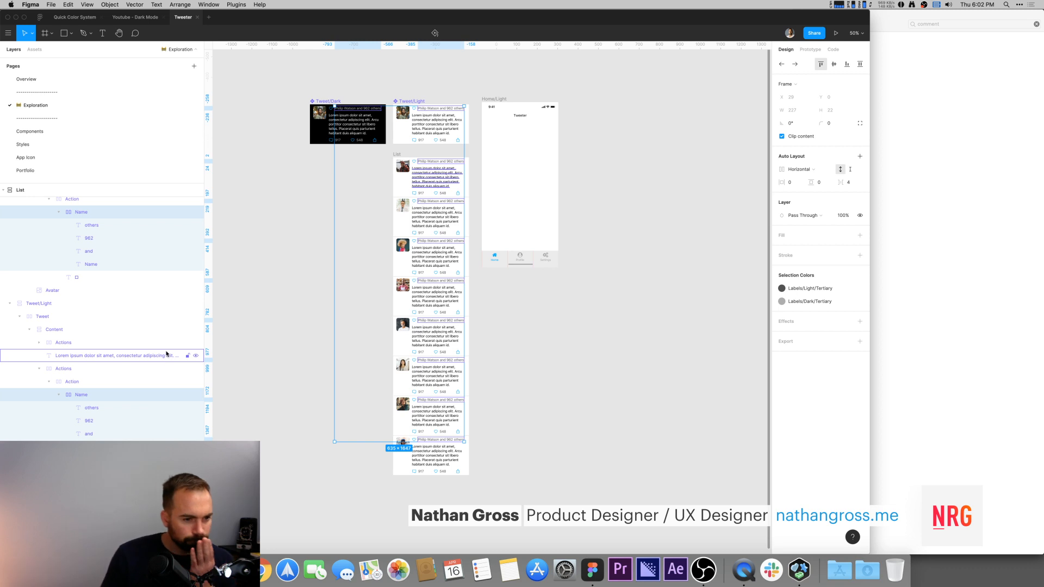
left_click(83, 396)
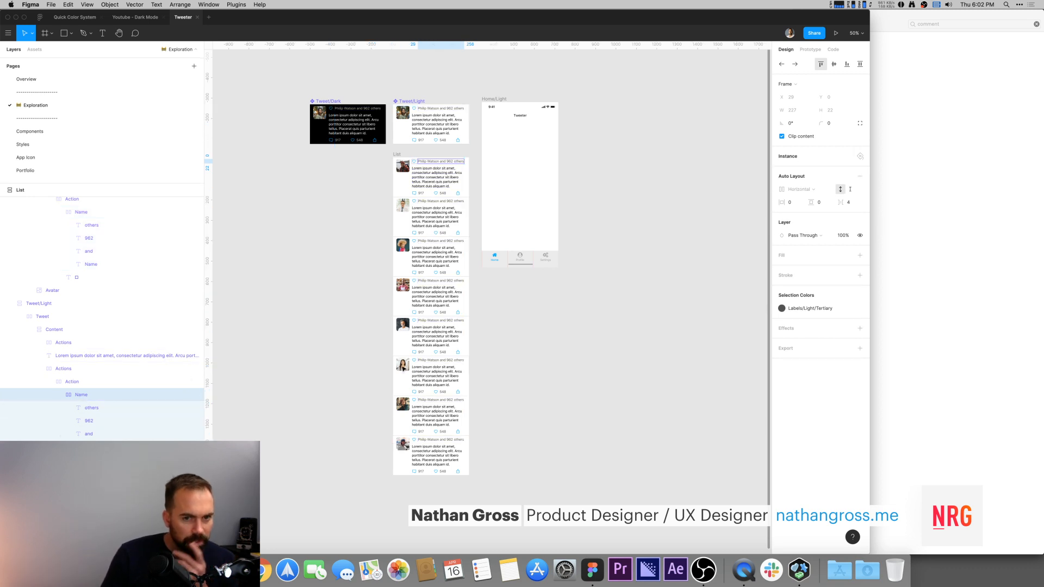
left_click(532, 369)
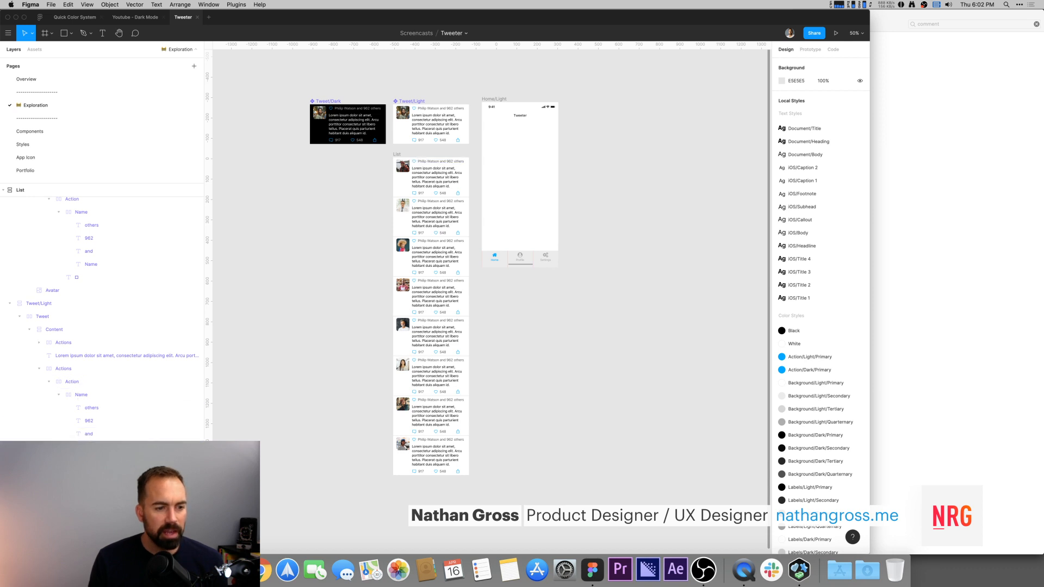
left_click(89, 447)
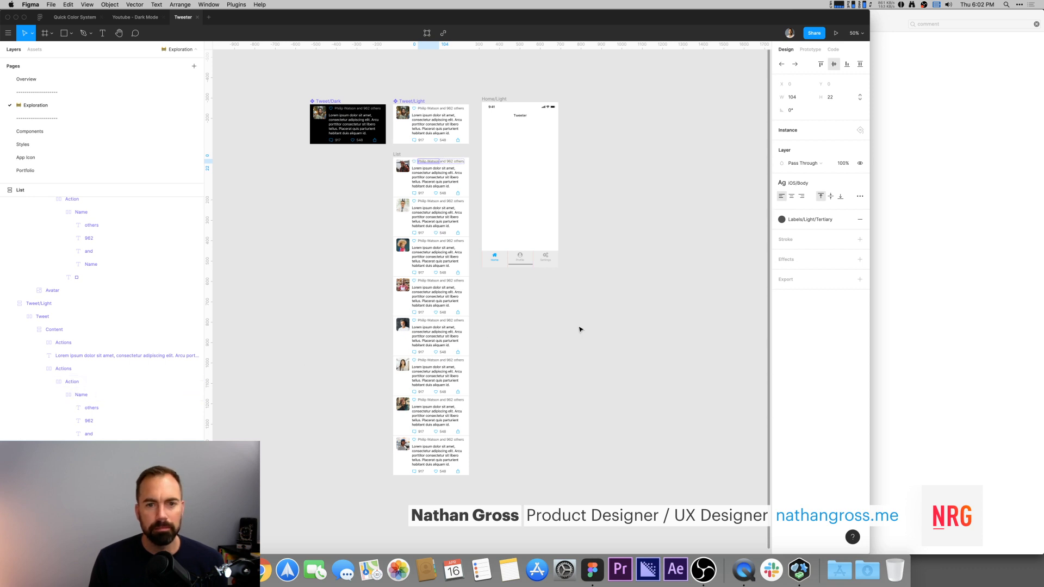
Step: Rename the name-row frame inside the Tweet/Light component to "Liked"
left_click(429, 122)
key("shift+2")
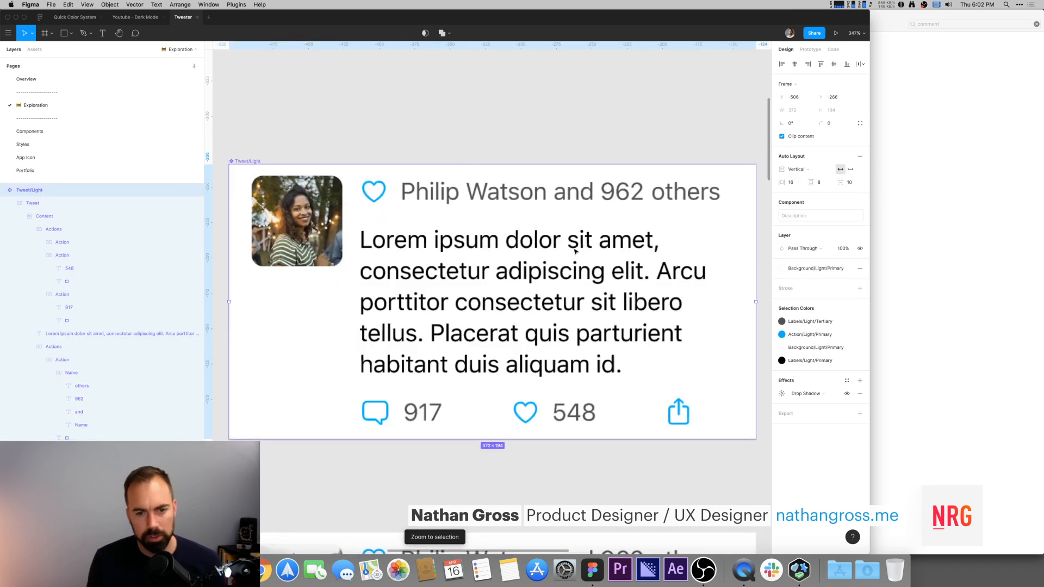
left_click(476, 152)
left_click(467, 195)
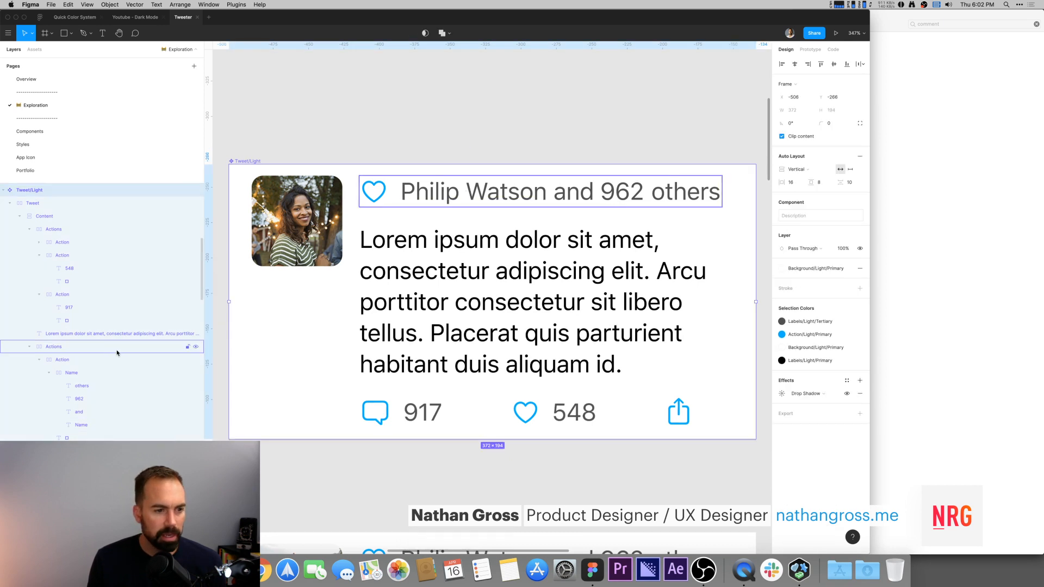
left_click(79, 371)
double_click(79, 372)
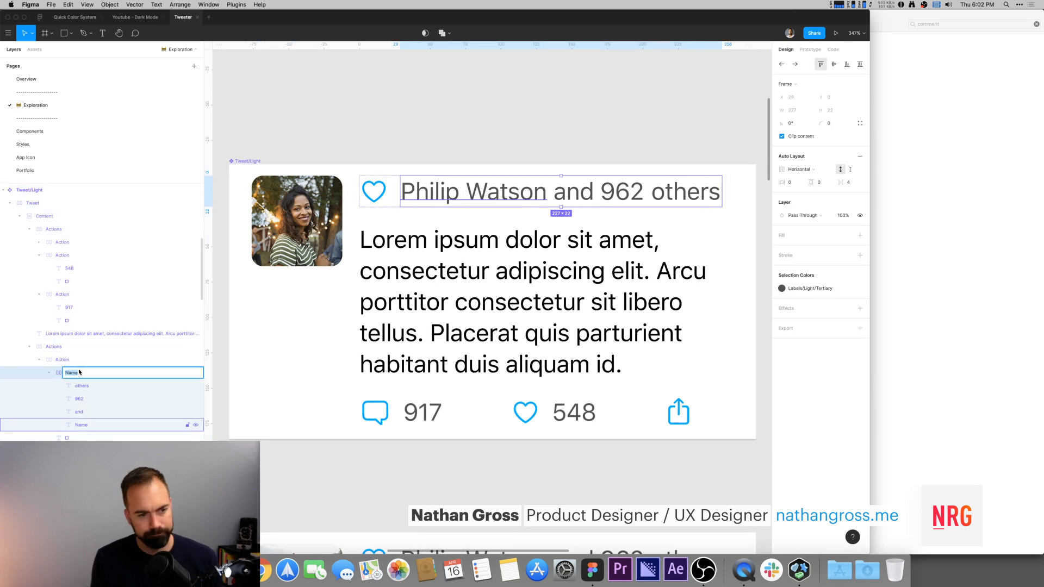
type("Liked")
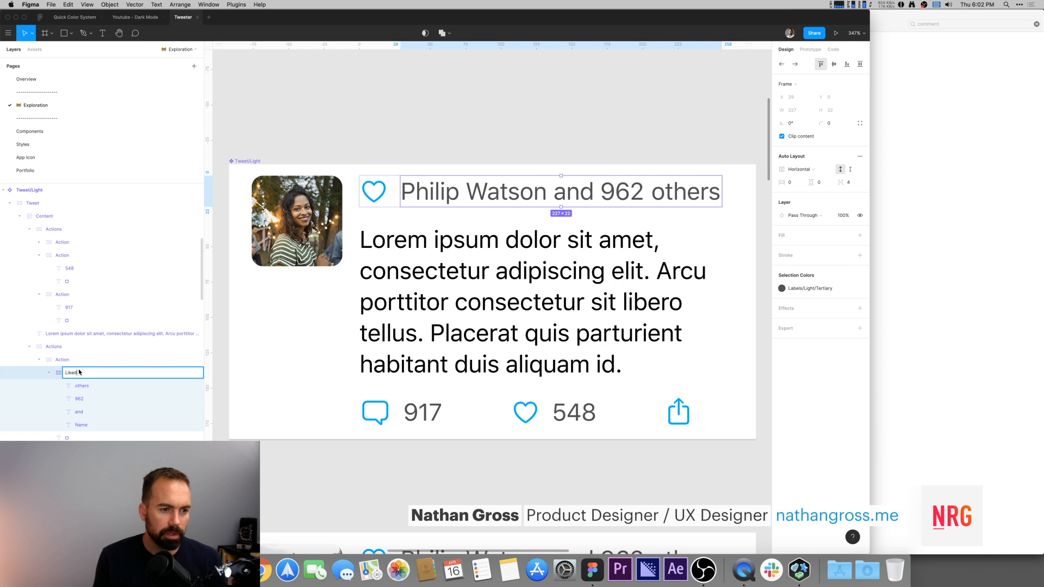
key("Return")
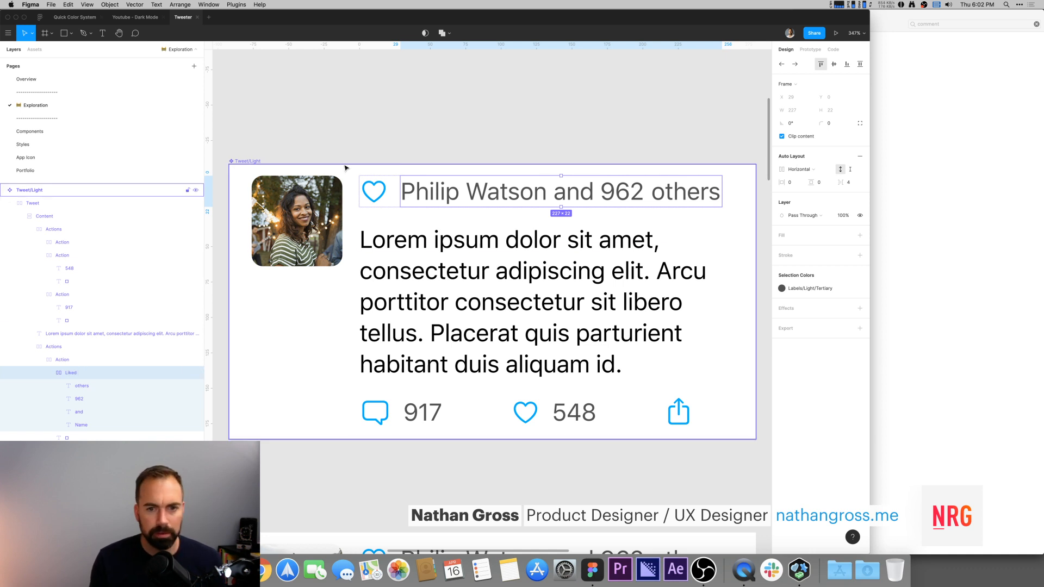
Step: Select every tweet Name text layer matching the selected one by width using the Similayer plugin
left_click(470, 144)
key("minus")
key("minus")
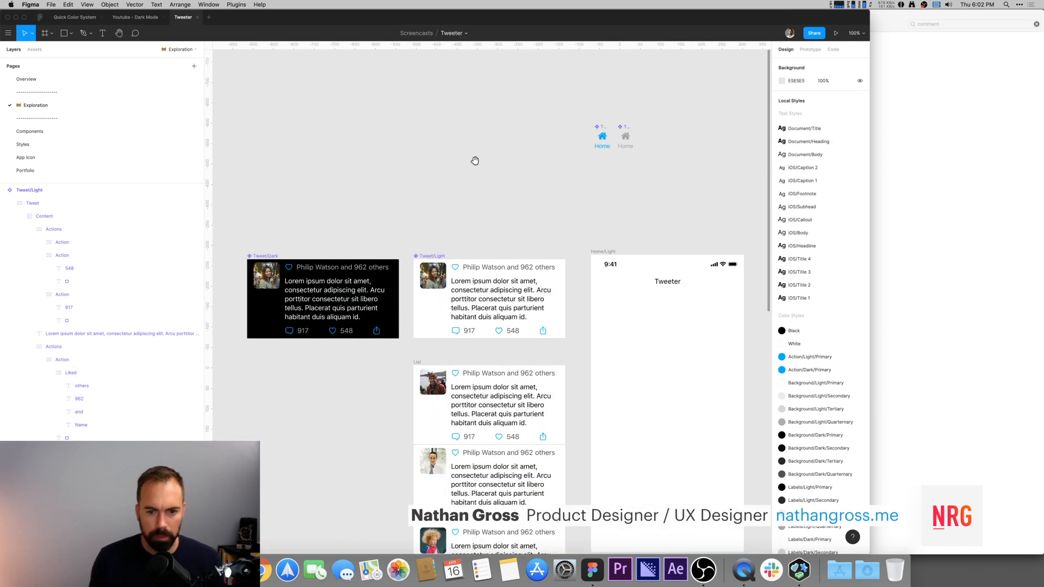
left_click_drag(555, 312, 498, 206)
left_click(428, 269, "super")
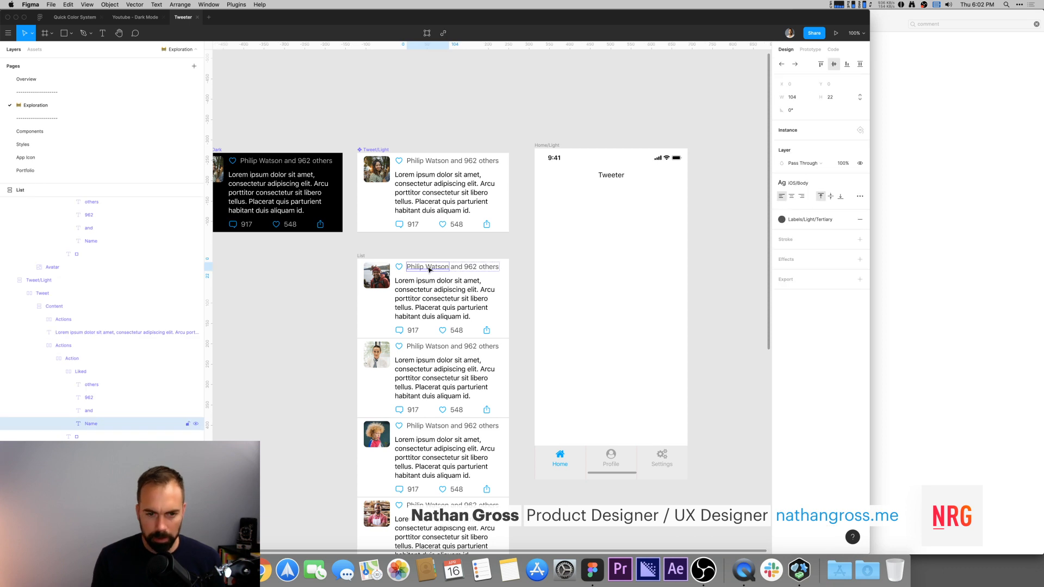
key("minus")
key("super+slash")
type("simi")
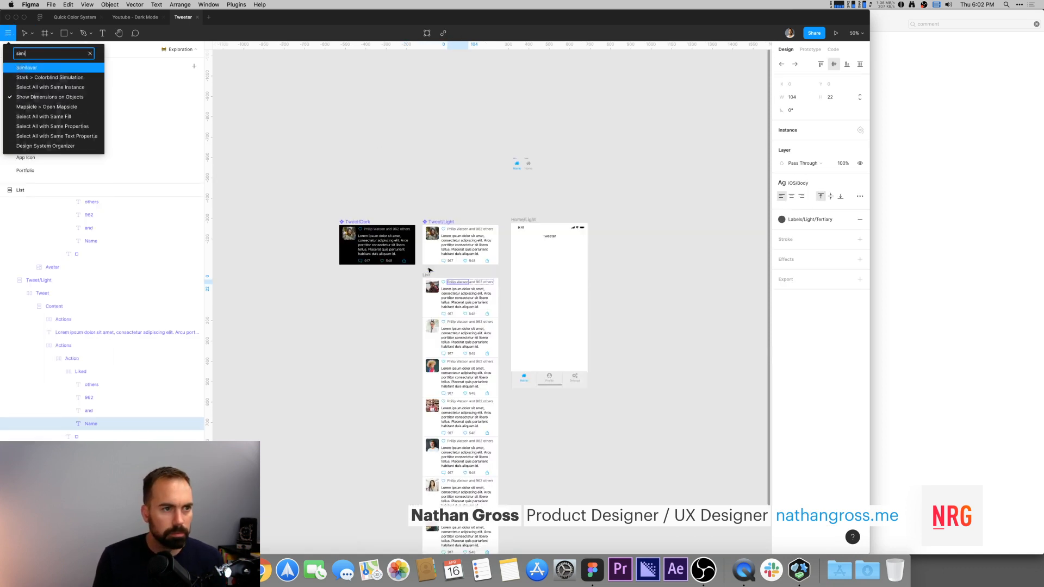
key("Return")
scroll(584, 294, "down", 5)
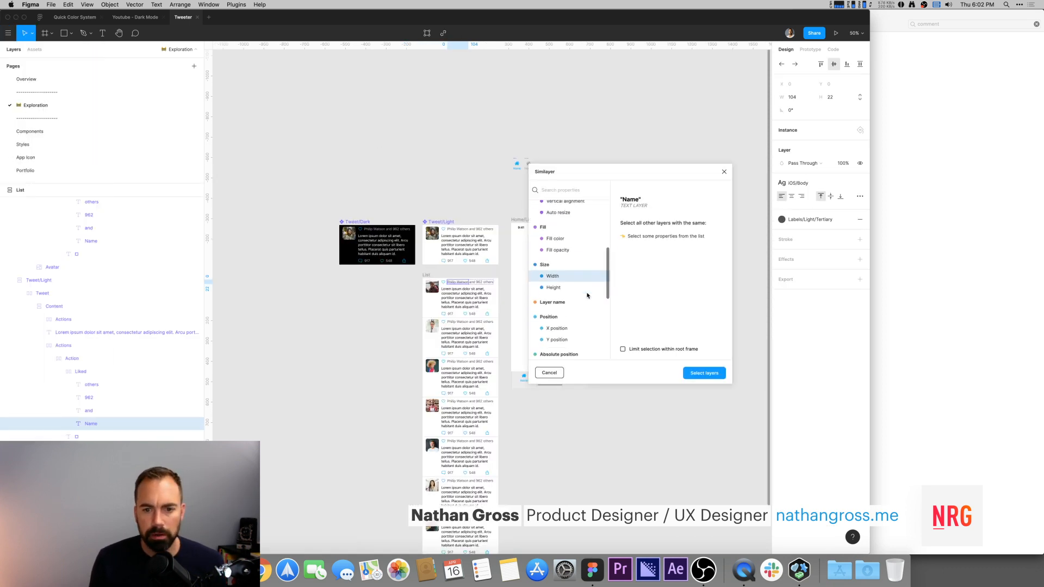
left_click(569, 279)
left_click(700, 373)
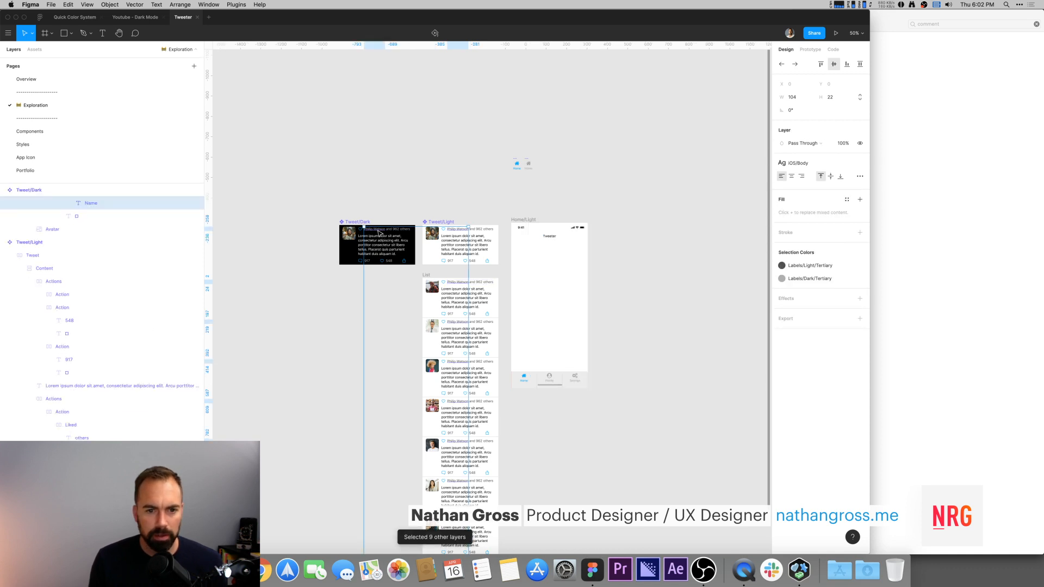
Step: Fill the selected Name layers with random names from the Content Reel plugin's Names category
key("super+slash")
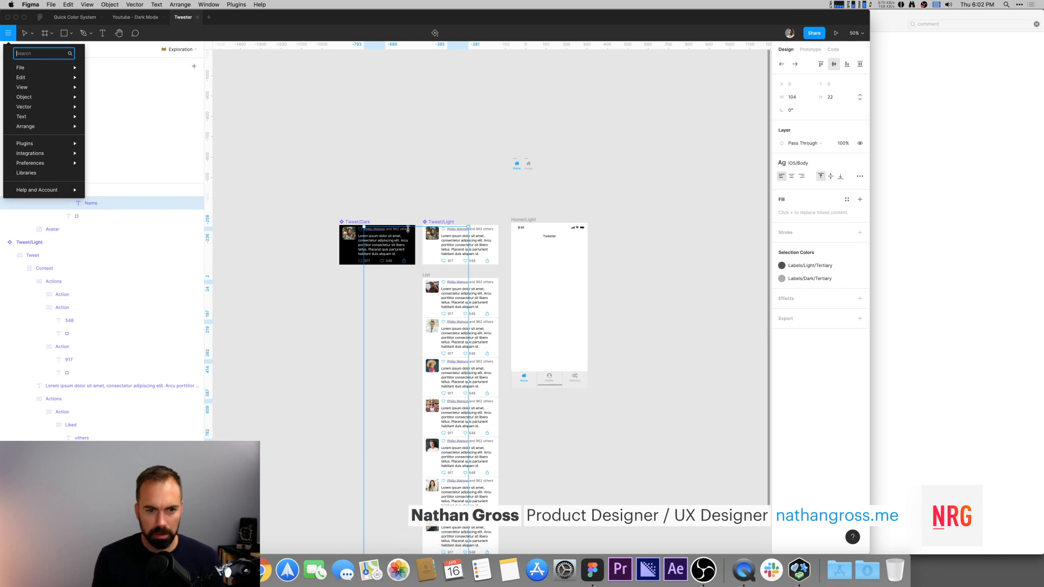
type("cont")
key("Return")
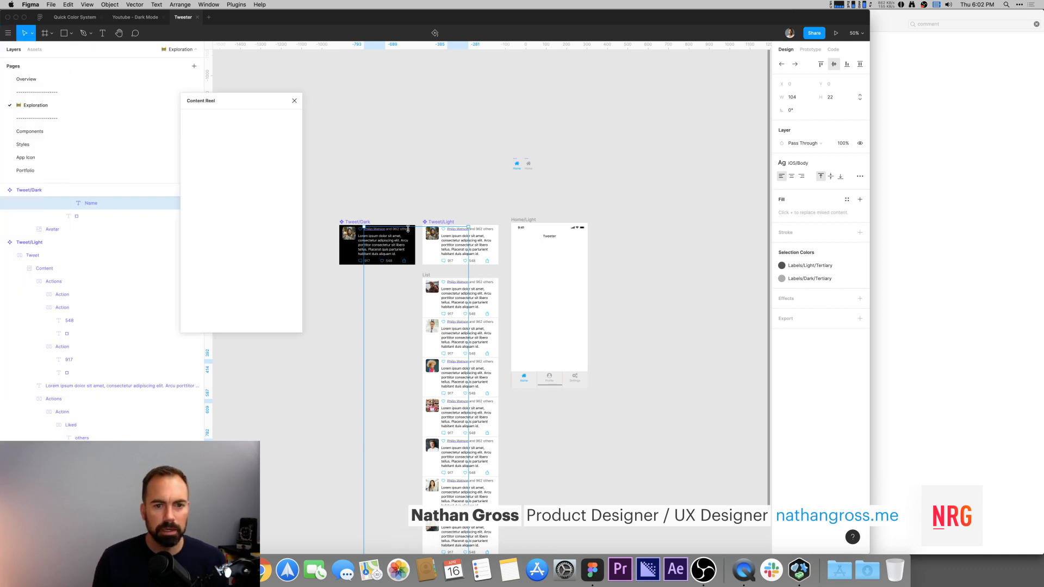
left_click(234, 140)
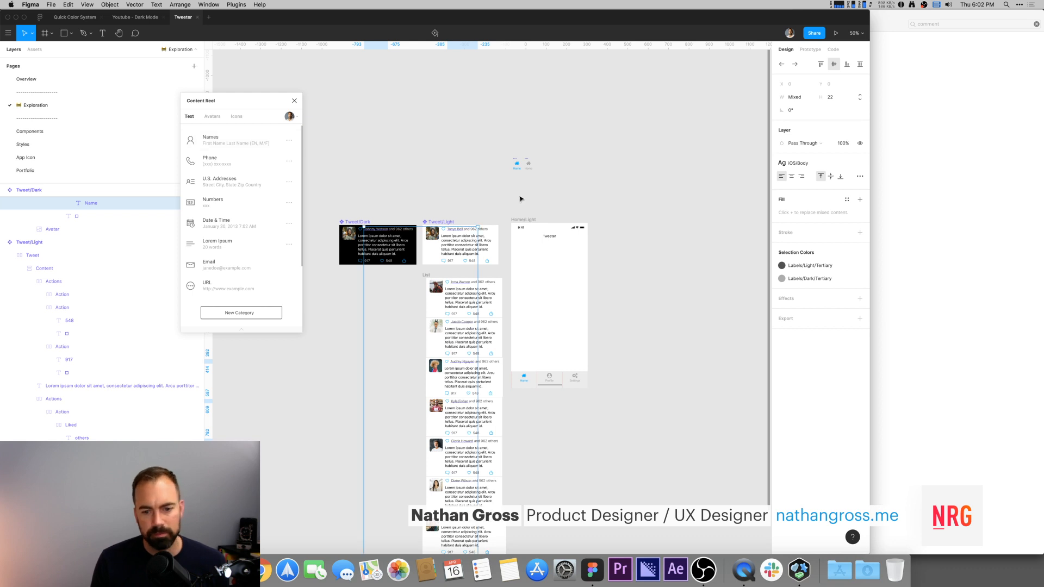
left_click(684, 377)
Step: Move the Tweet/Light component down beside the lower tweets of the List
scroll(682, 326, "down", 5)
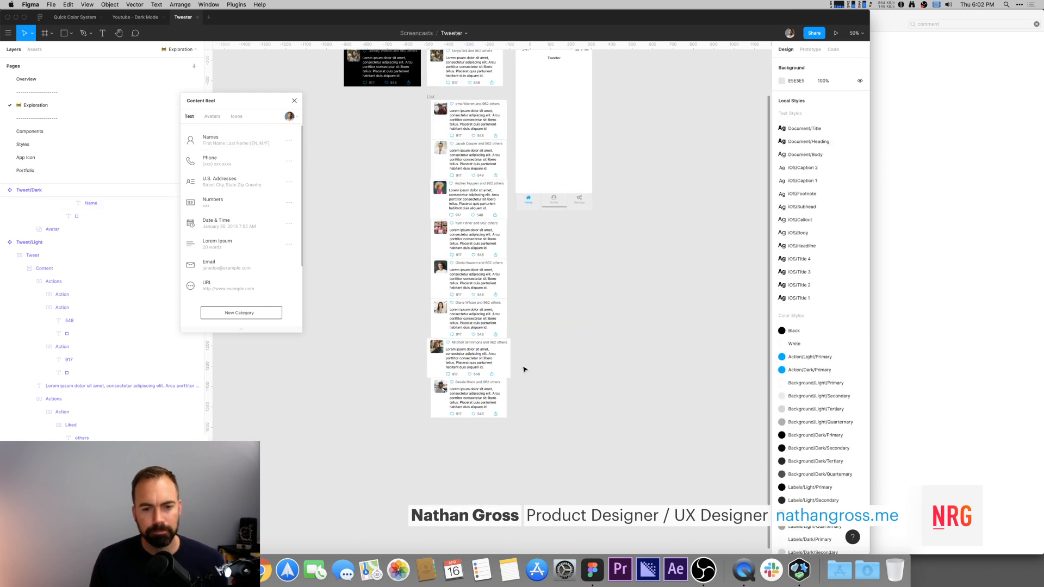
left_click(464, 345)
double_click(480, 344)
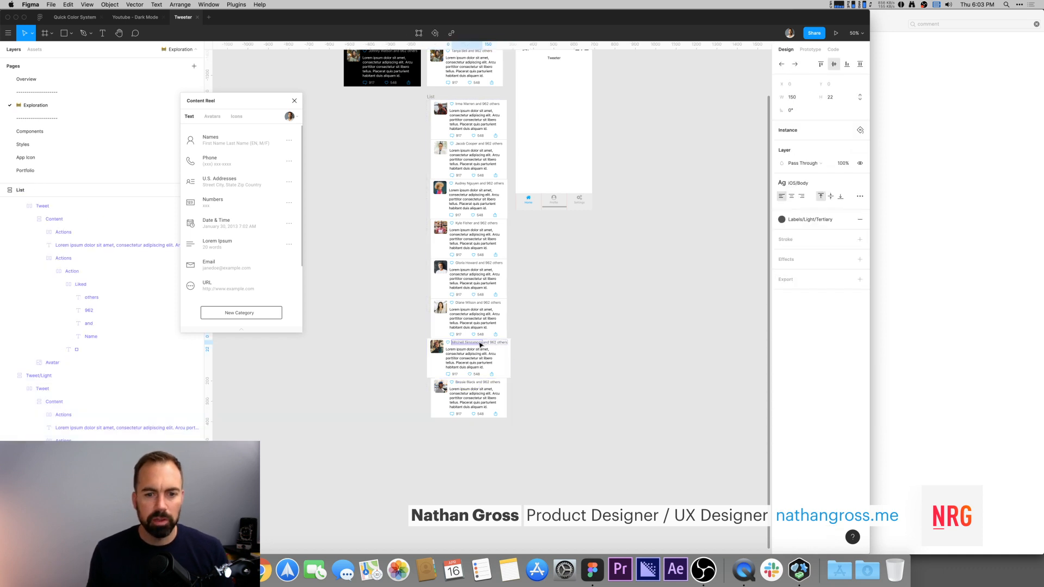
left_click_drag(589, 285, 576, 348)
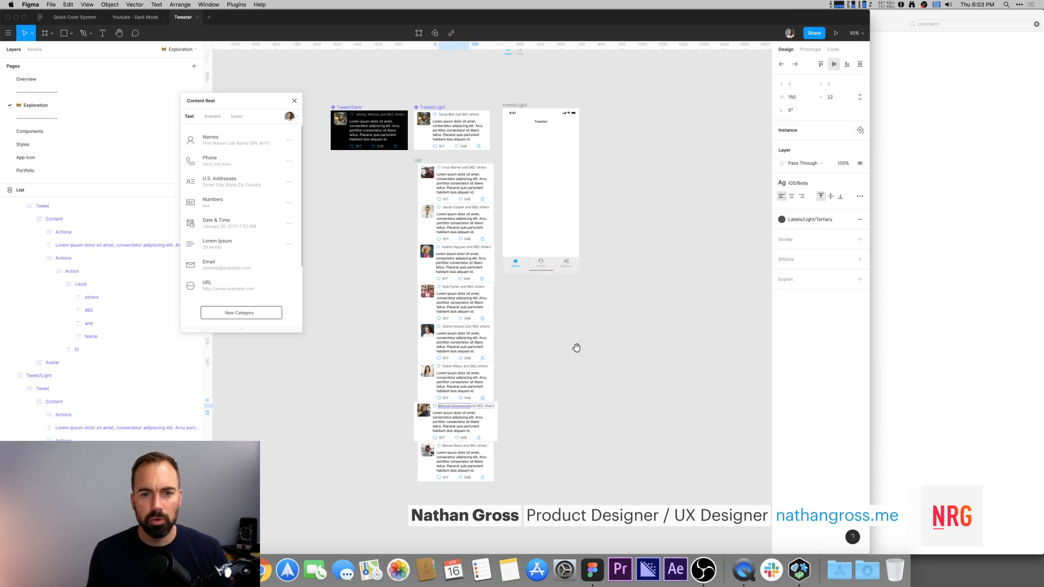
left_click(452, 169)
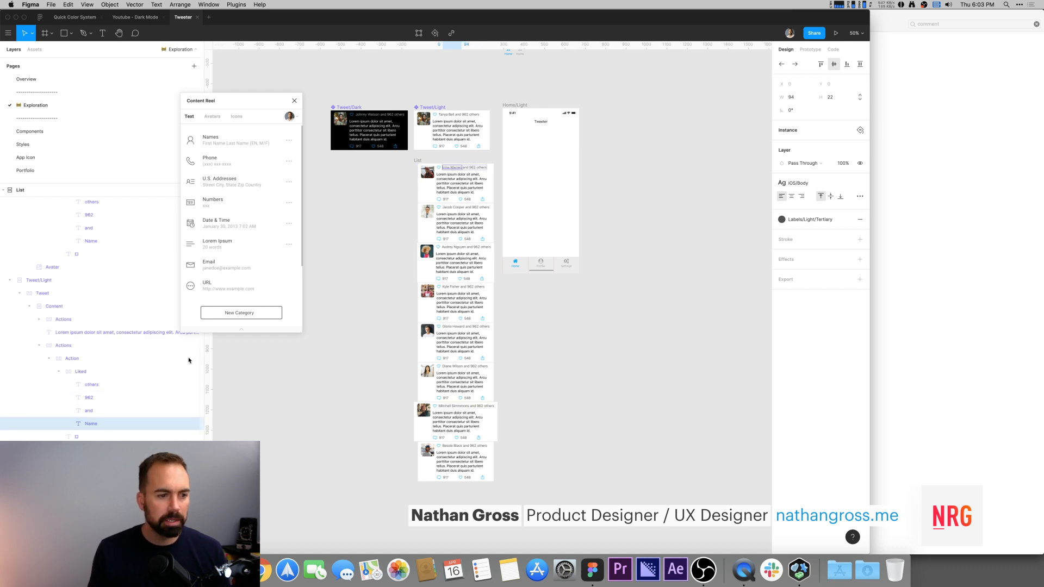
left_click(60, 373)
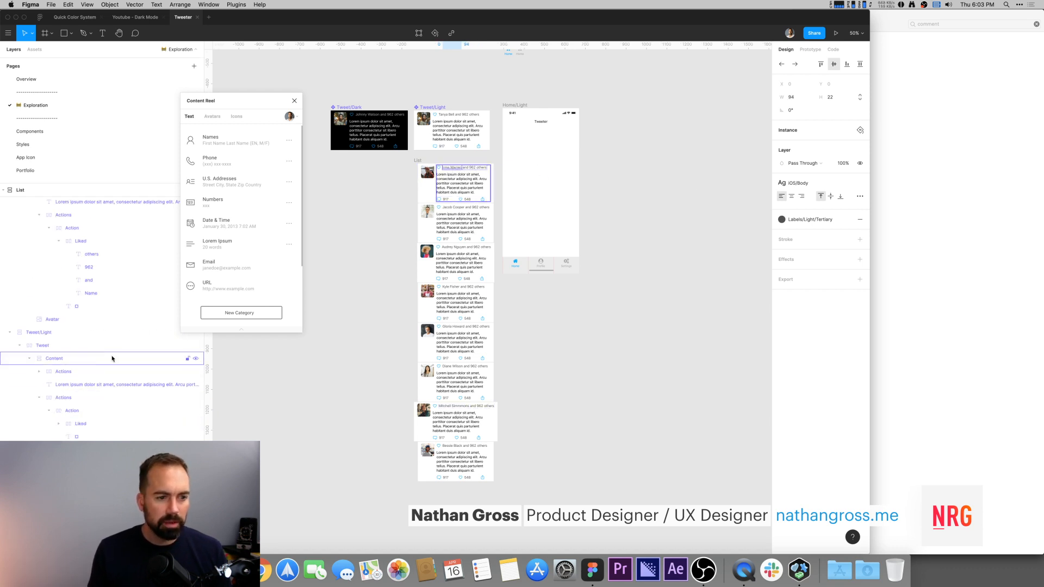
left_click(425, 162)
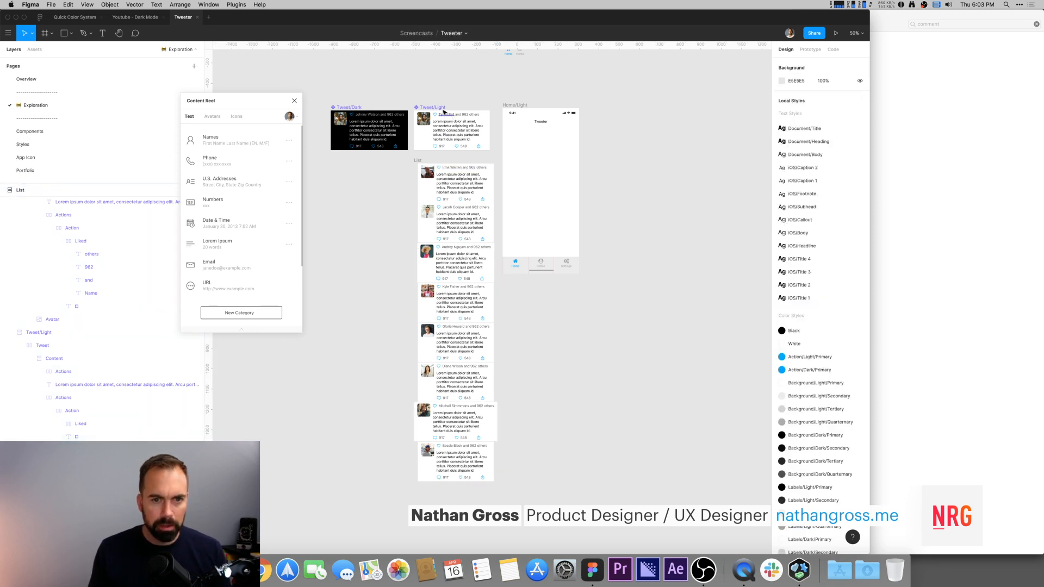
left_click_drag(436, 151, 353, 442)
Step: Examine the layer structure of the Tweet/Light component's Liked row and its text layers
left_click_drag(303, 380, 569, 464)
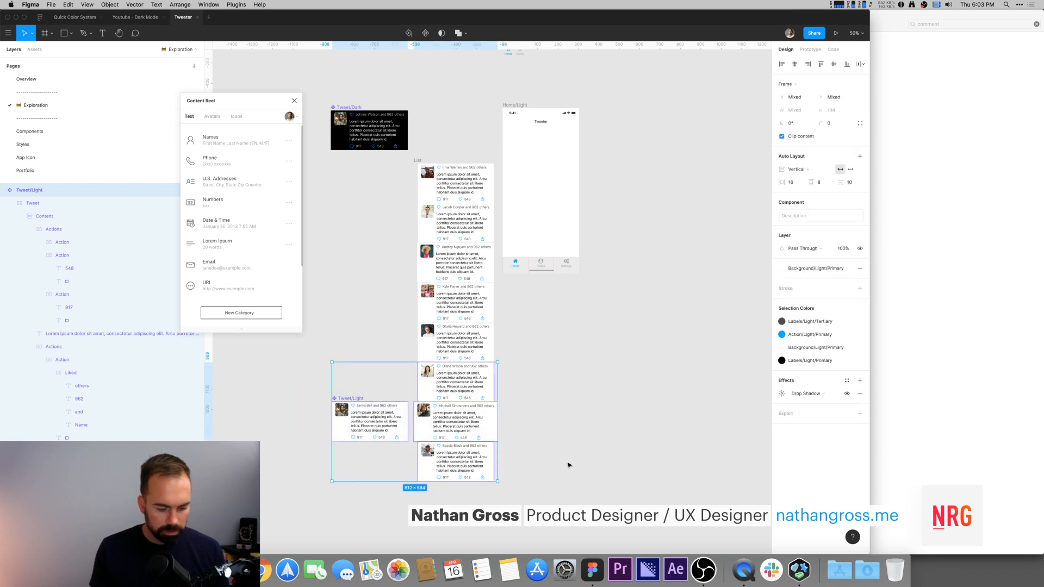
key("shift+2")
scroll(404, 416, "up", 5)
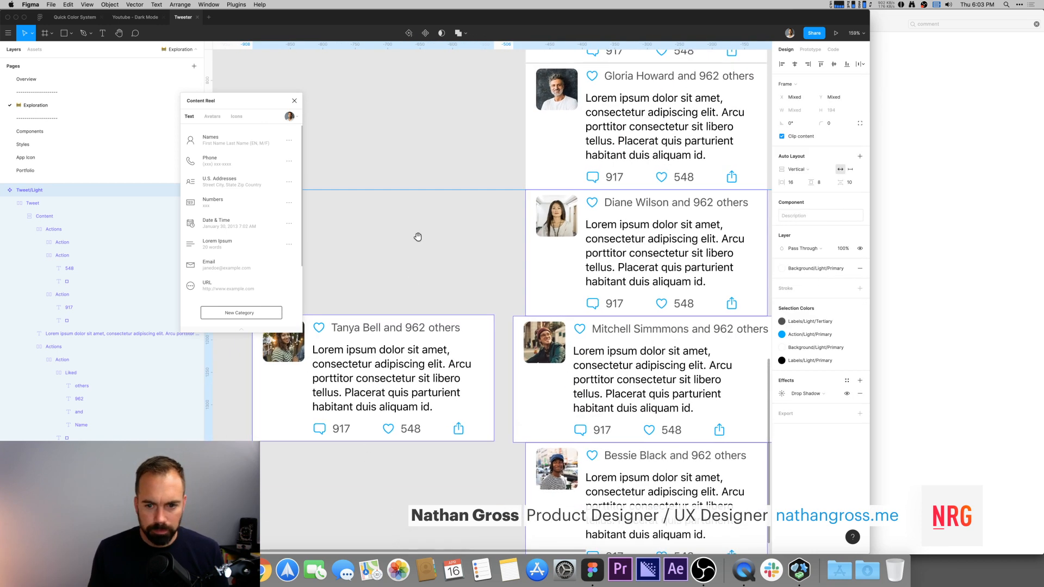
double_click(366, 400)
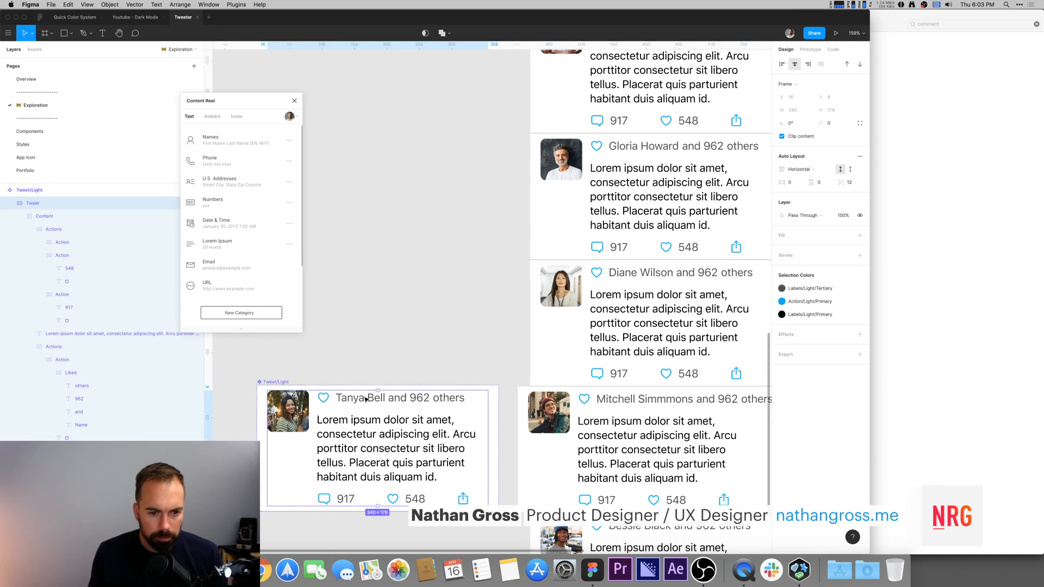
left_click(367, 401, "super")
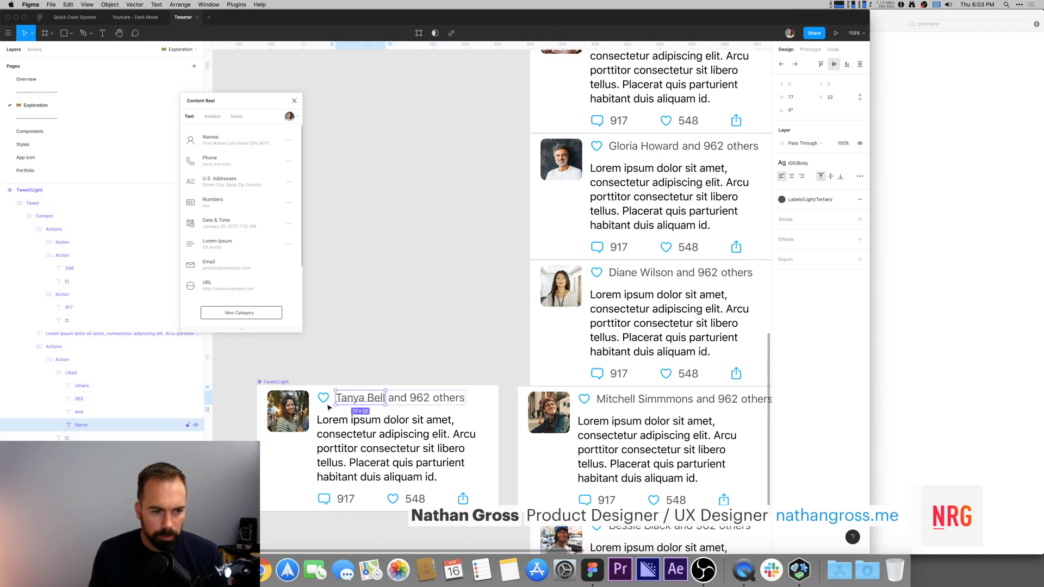
left_click(50, 373)
left_click(72, 373)
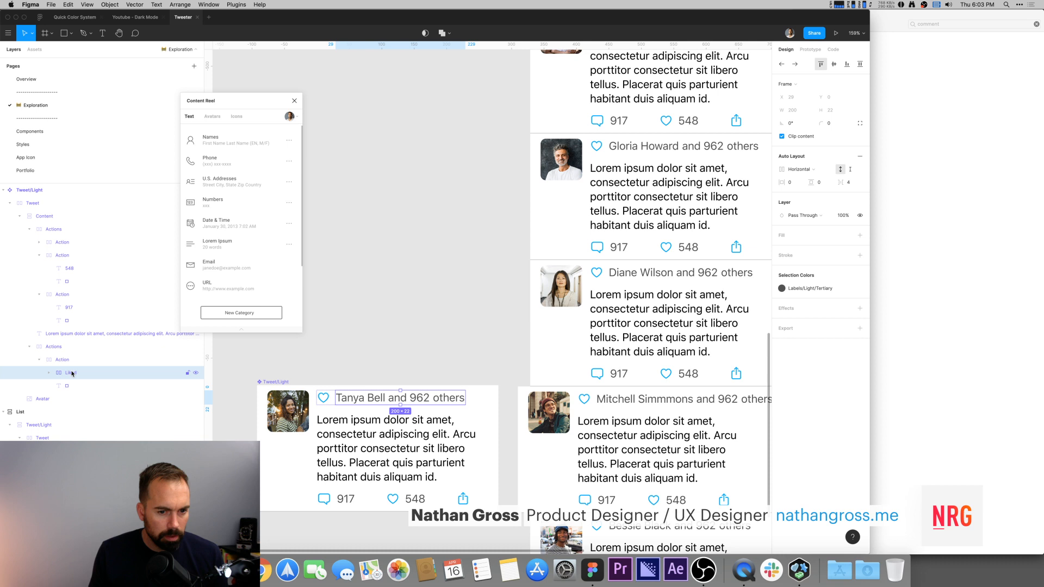
left_click(61, 359)
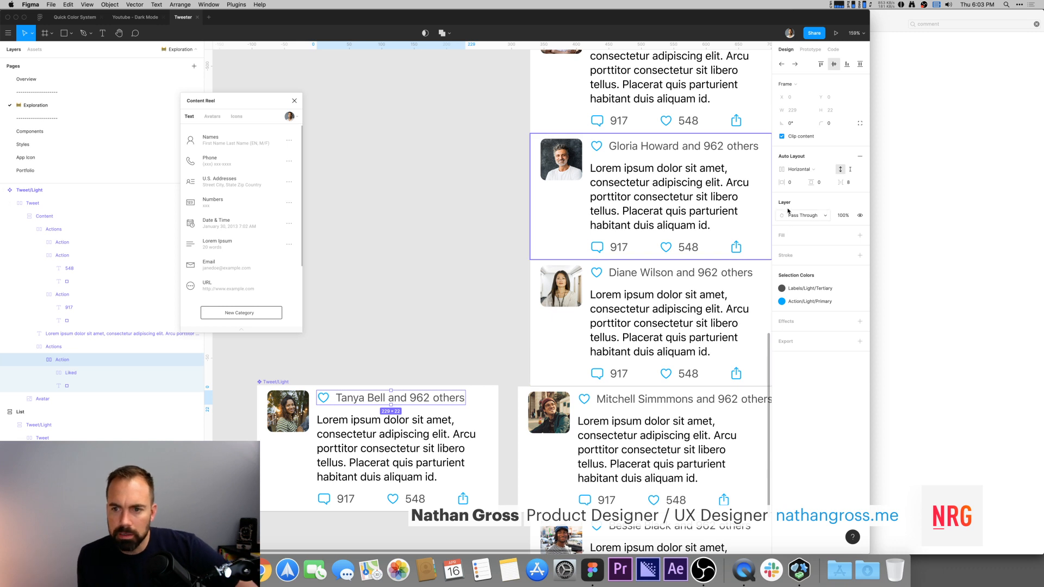
left_click(805, 137)
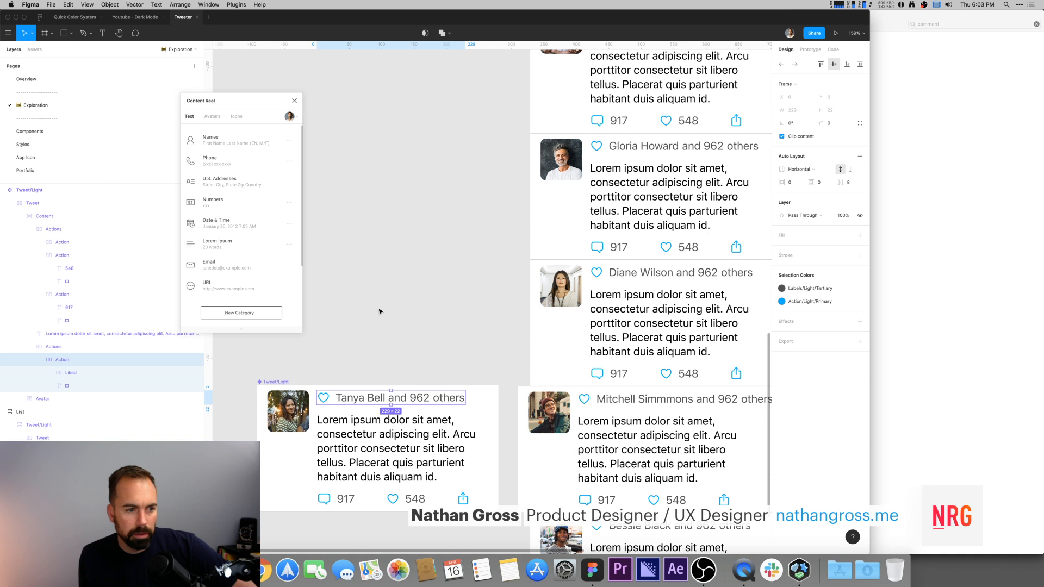
left_click_drag(70, 368, 70, 372)
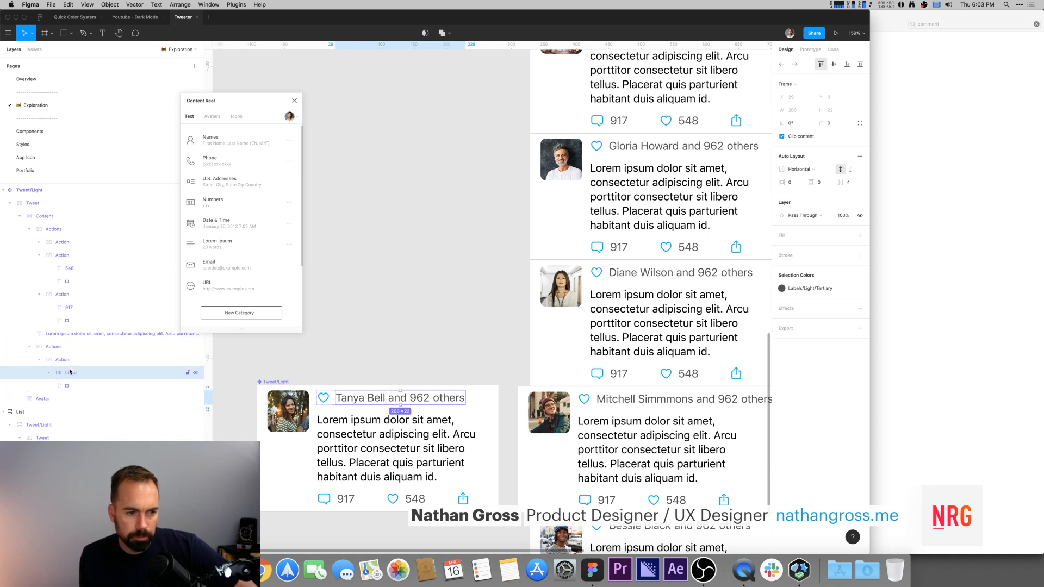
left_click(72, 361)
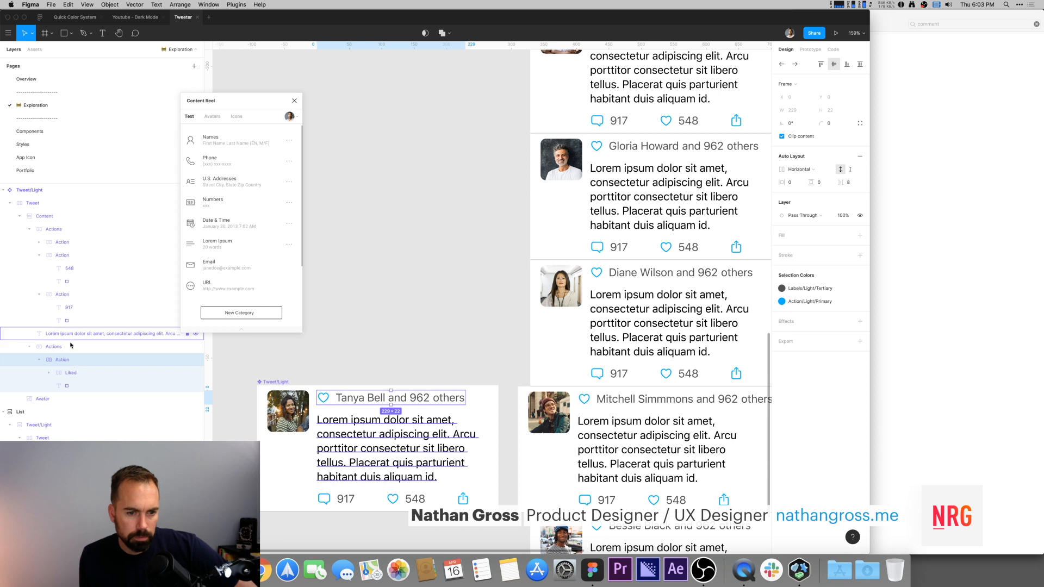
left_click(71, 346)
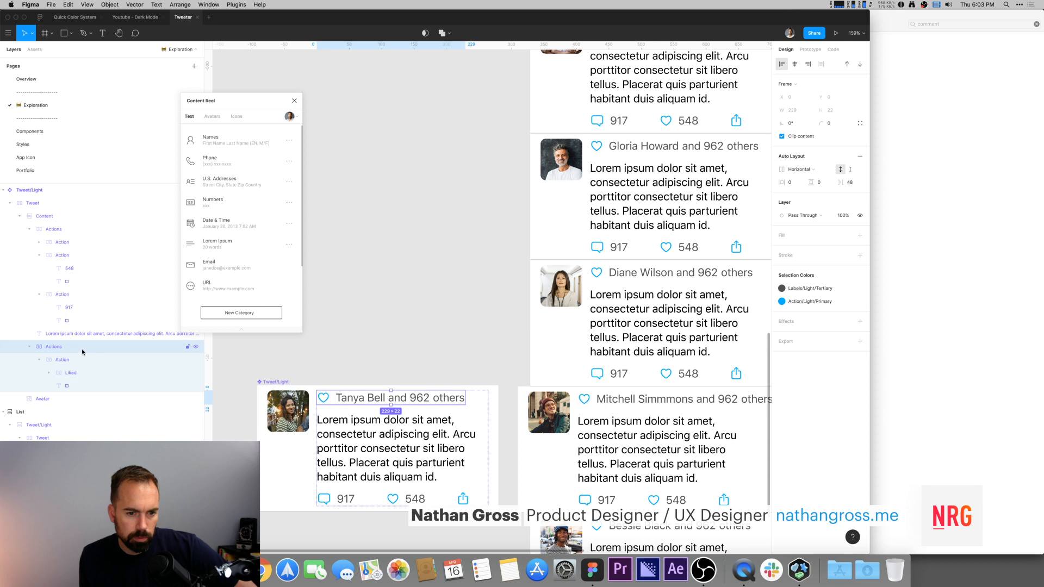
left_click(28, 348)
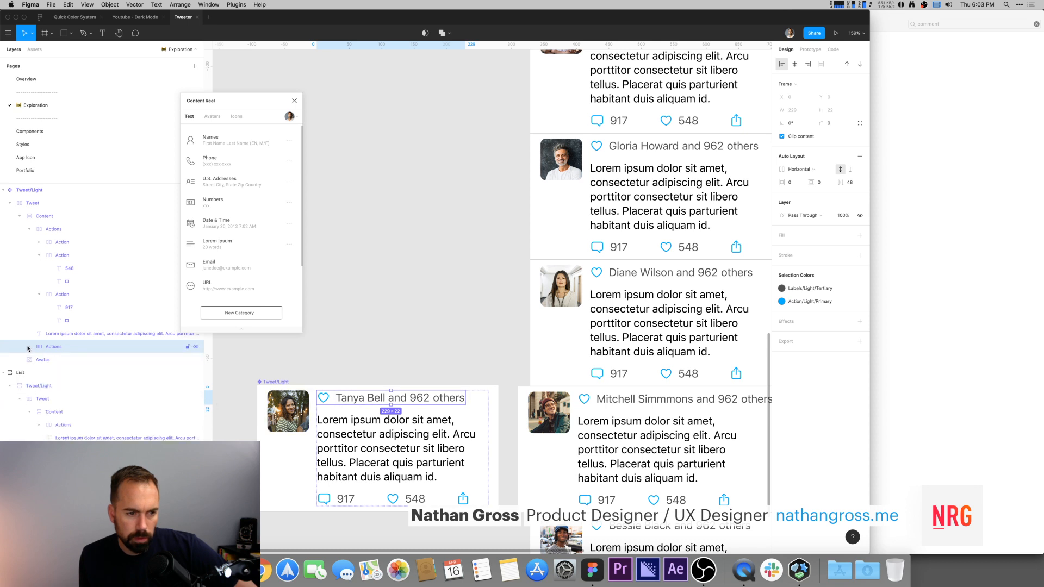
left_click(29, 229)
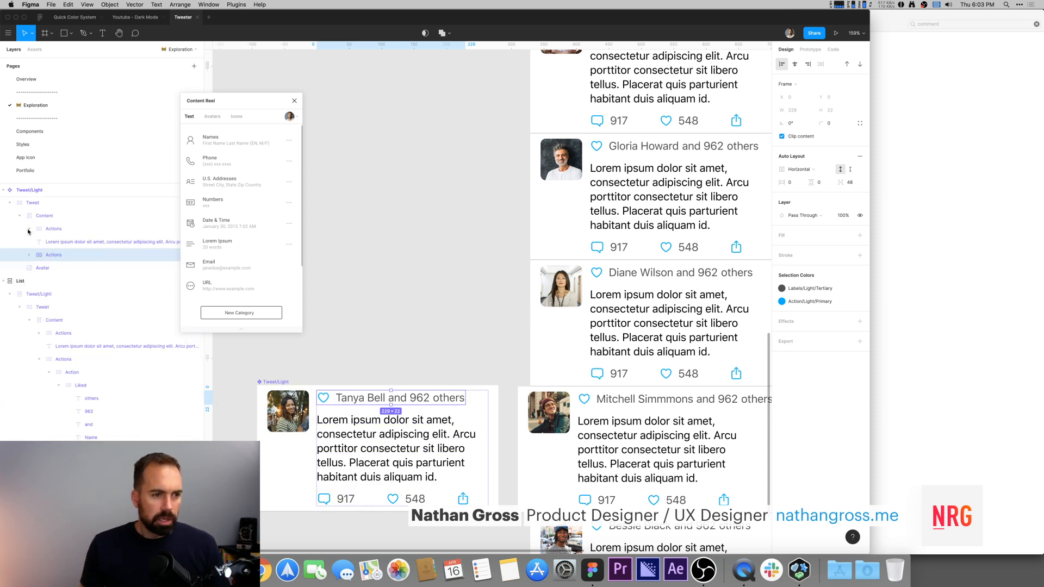
left_click_drag(422, 354, 412, 314)
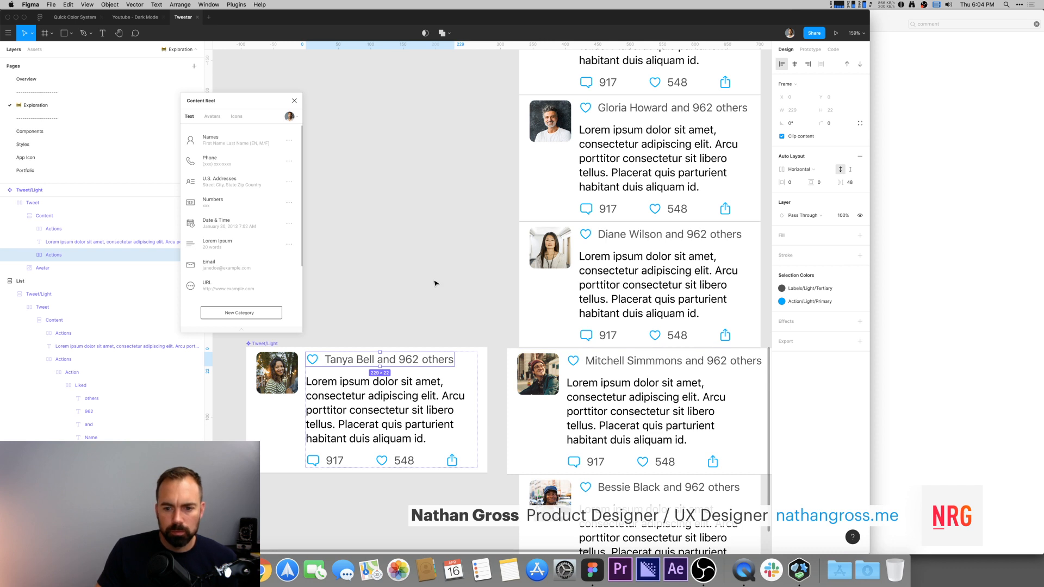
left_click_drag(443, 298, 411, 314)
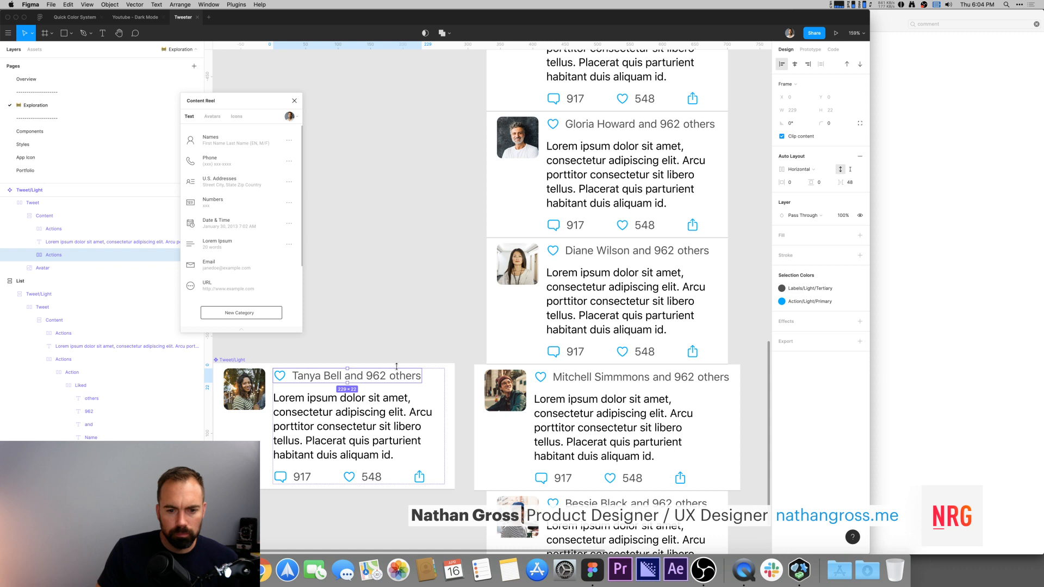
left_click(421, 336)
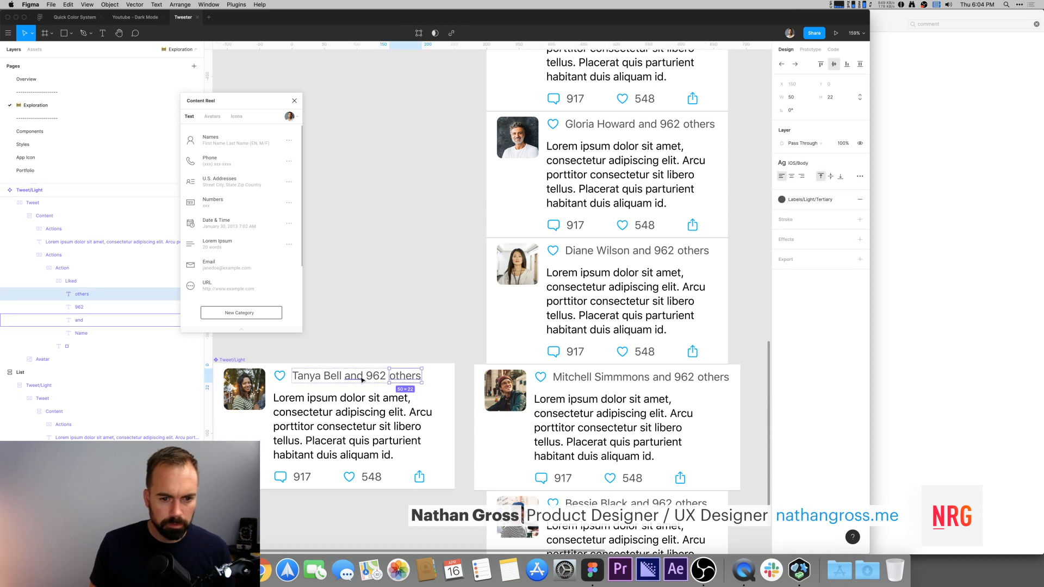
scroll(393, 329, "down", 1)
key("super+Tab")
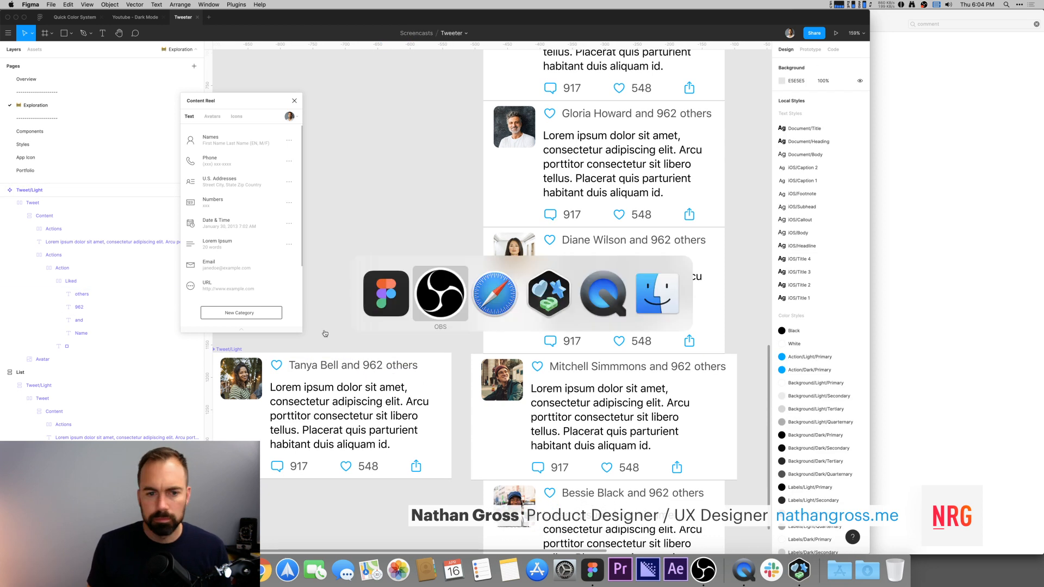
key("super+Tab")
key("super+Tab")
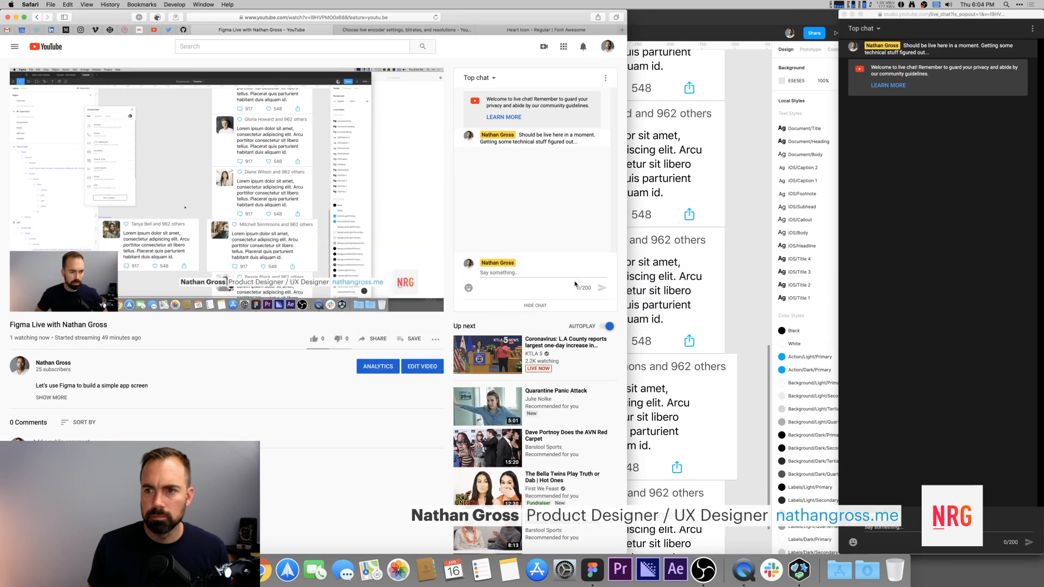
left_click(700, 30)
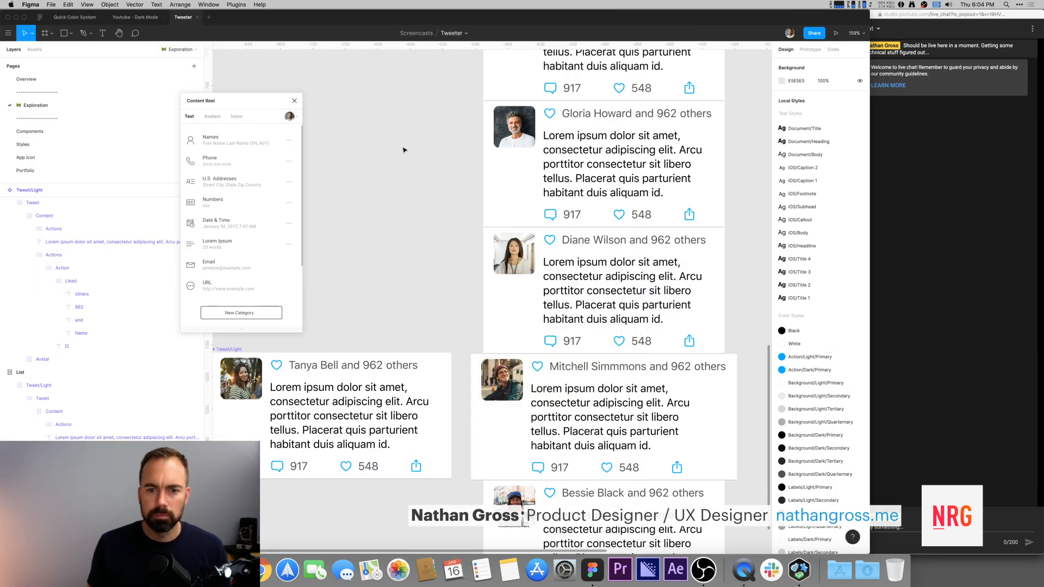
scroll(413, 218, "down", 5)
left_click_drag(438, 252, 519, 250)
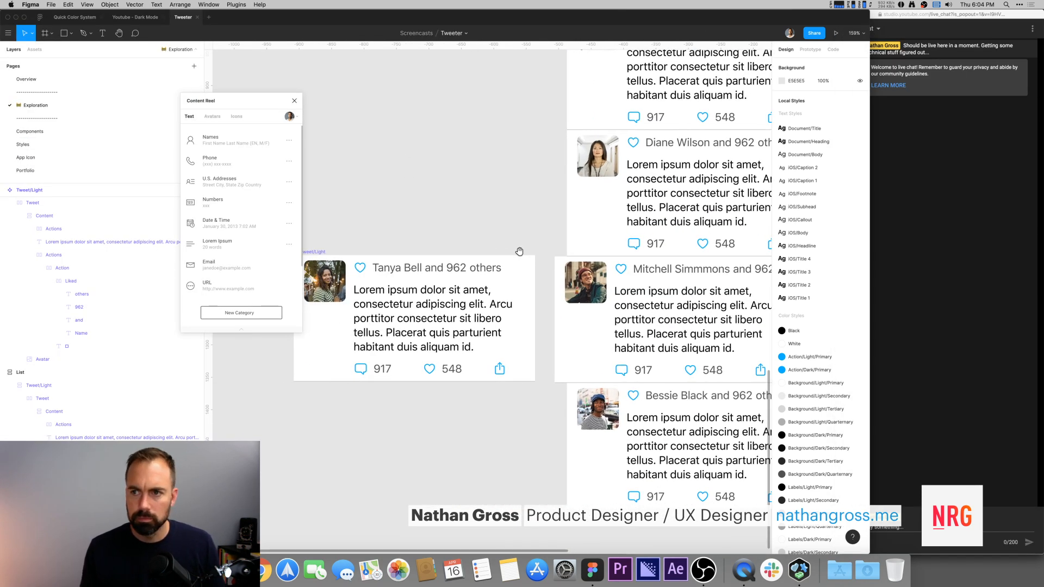
scroll(598, 261, "right", 2)
left_click(372, 262)
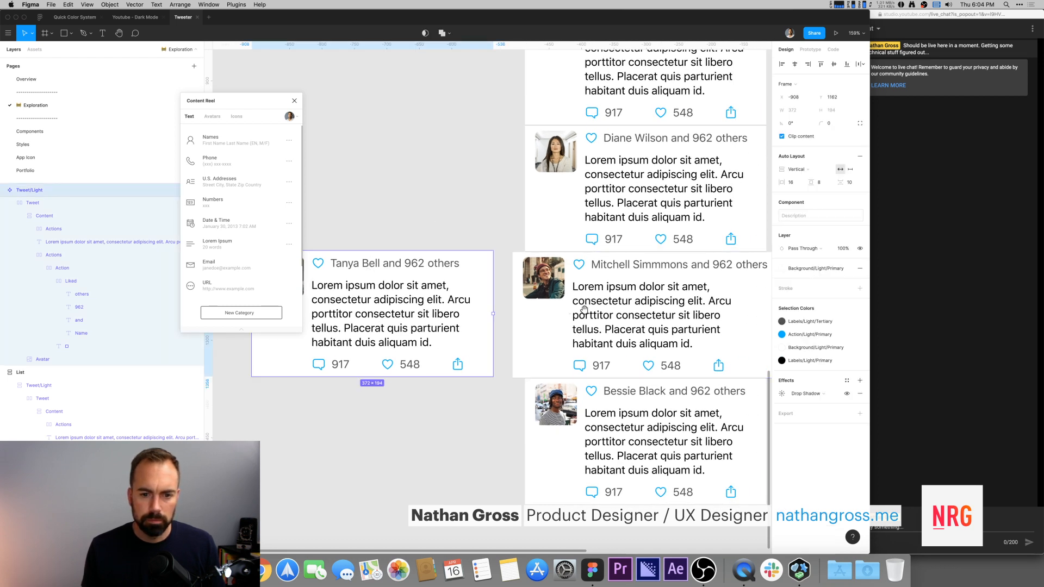
left_click_drag(570, 308, 629, 324)
left_click_drag(425, 243, 335, 310)
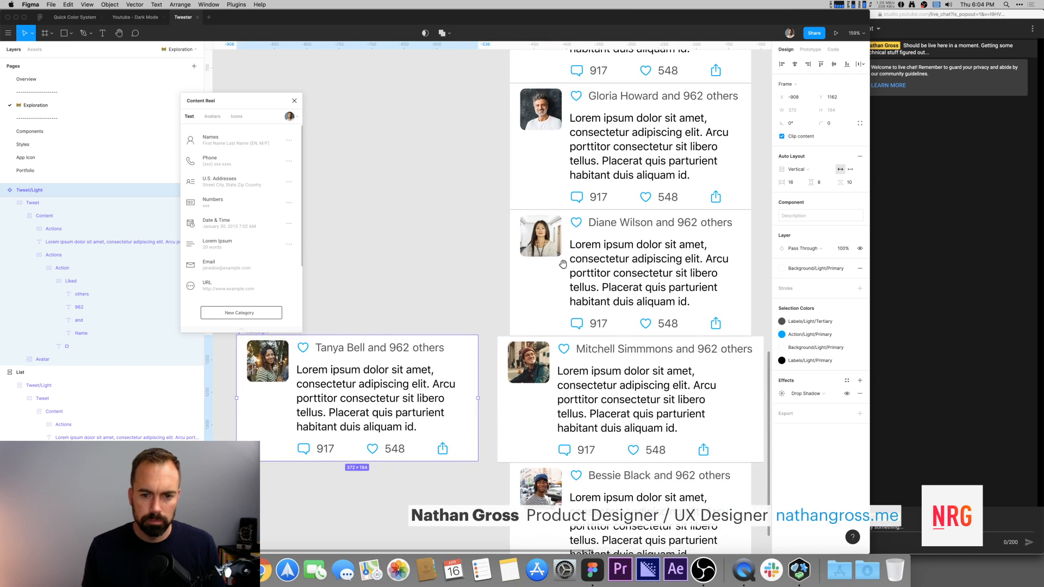
left_click_drag(581, 288, 469, 214)
Step: Select all the tweet instances in the List and align them to the left
left_click(512, 318)
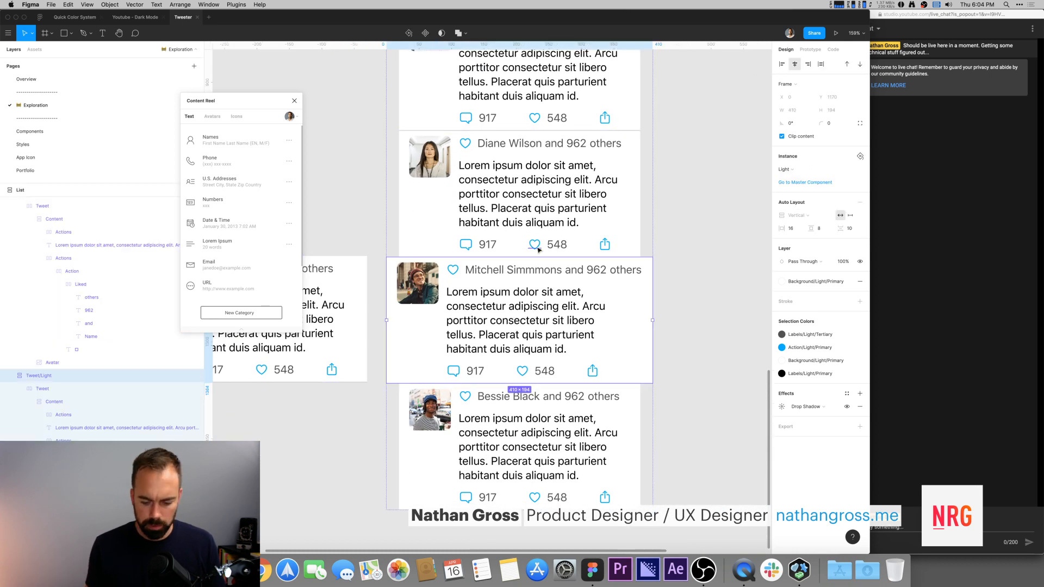
scroll(490, 299, "down", 5)
left_click_drag(571, 240, 561, 333)
left_click(486, 169)
left_click(482, 200, "shift")
left_click(480, 239, "shift")
left_click(482, 278, "shift")
left_click(484, 319, "shift")
left_click(486, 358, "shift")
left_click(488, 396, "shift")
left_click(486, 436, "shift")
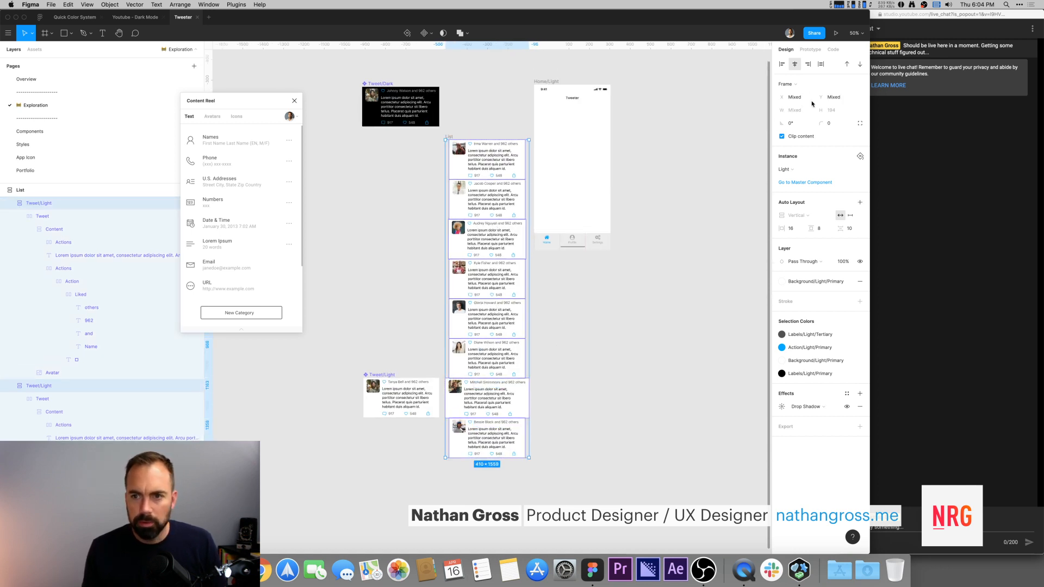
left_click(782, 65)
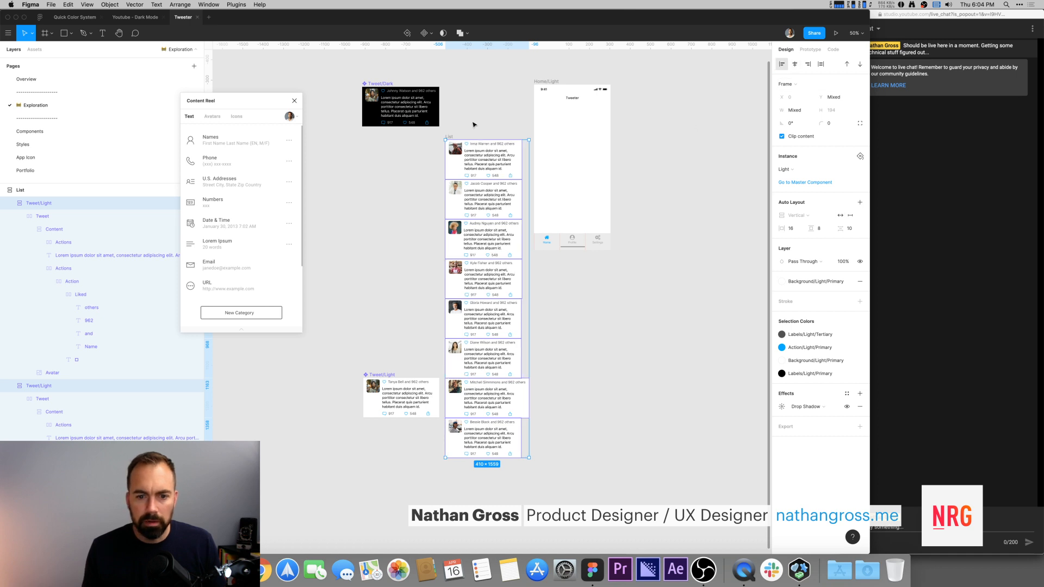
Step: Zoom in on the Tweet/Light component beside the List
left_click(592, 424)
scroll(586, 322, "down", 3)
left_click(501, 316)
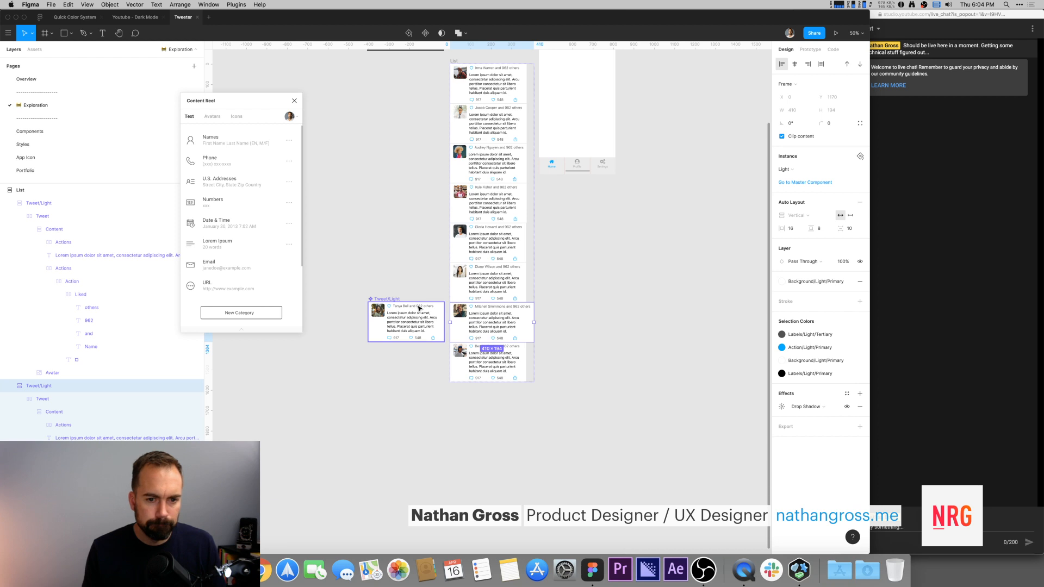
left_click(390, 299)
key("shift+2")
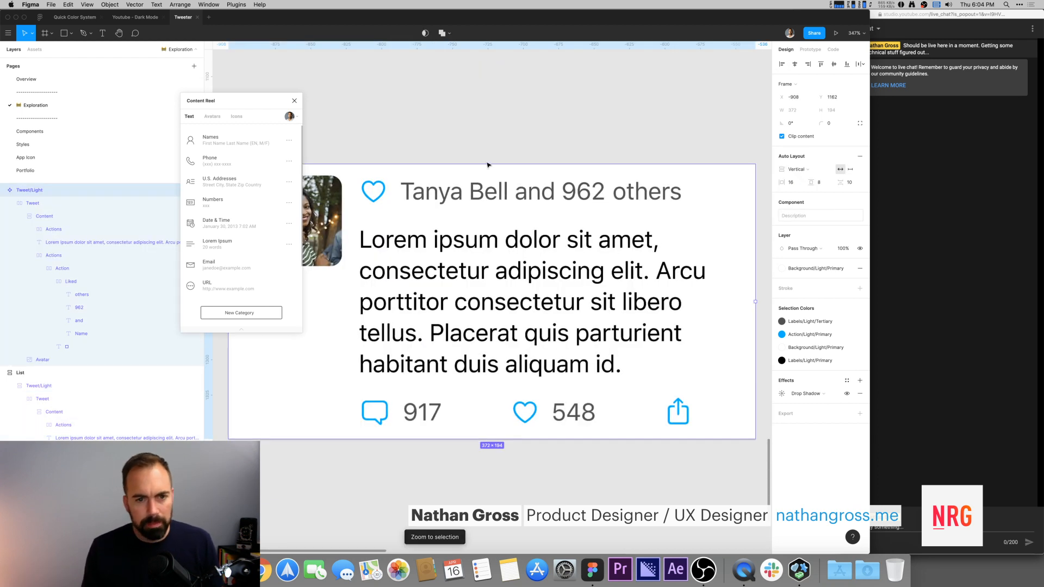
left_click_drag(466, 146, 480, 147)
scroll(481, 149, "down", 4)
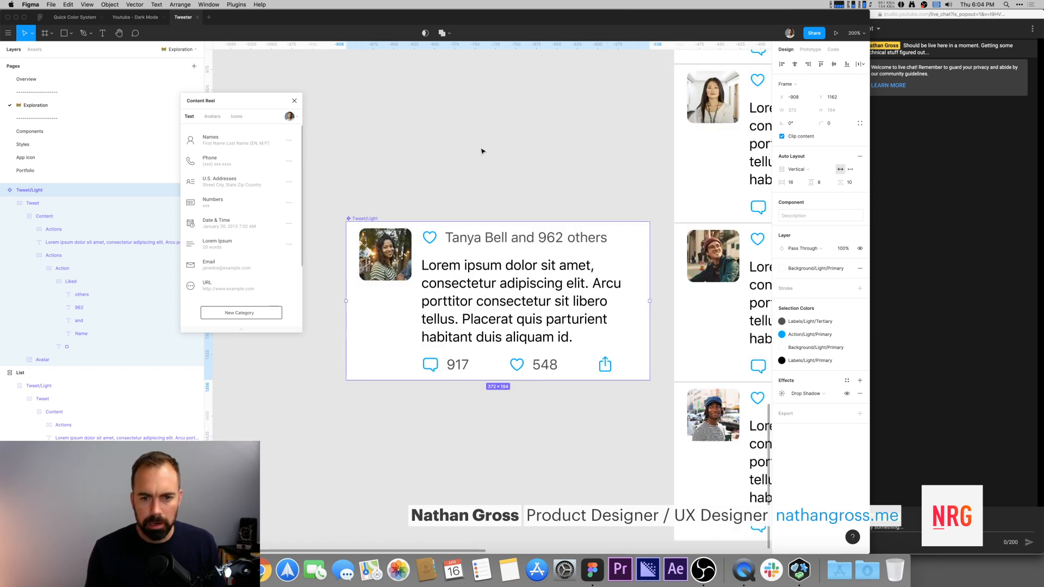
left_click_drag(451, 149, 466, 149)
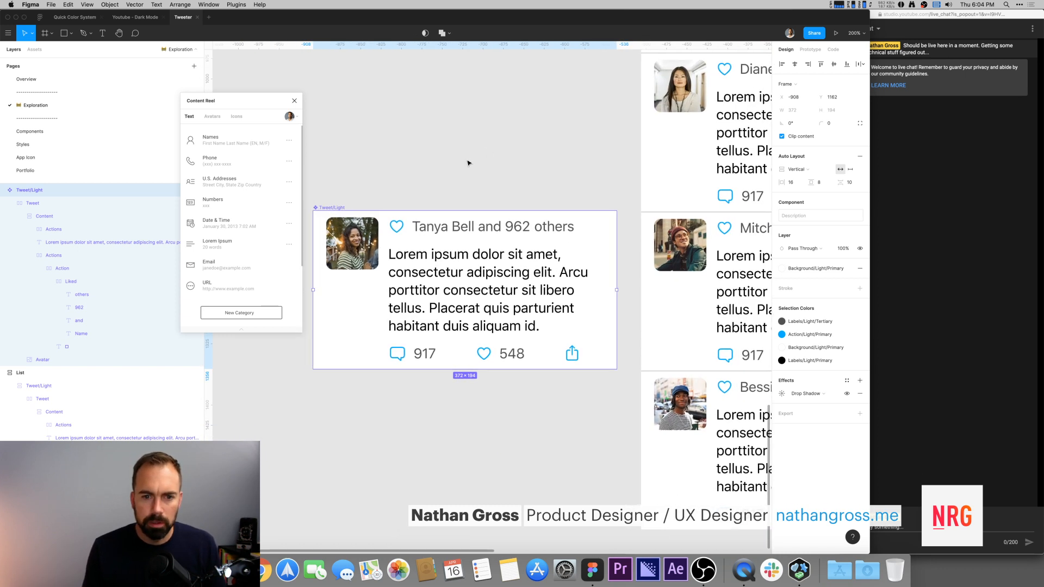
Step: Inspect the auto layout direction of the Liked row inside the Tweet/Light component
left_click(452, 195)
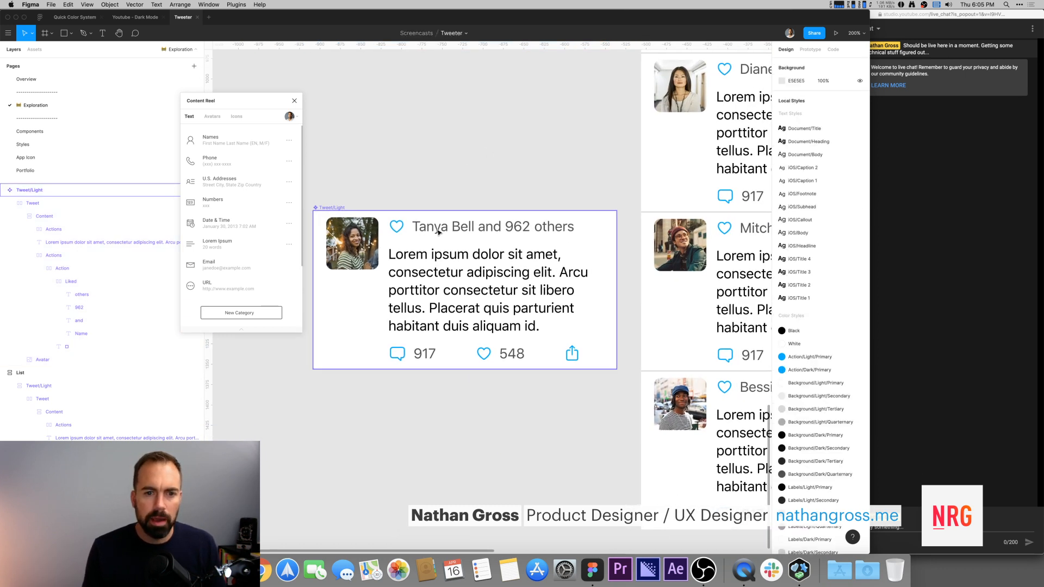
left_click(399, 231, "super")
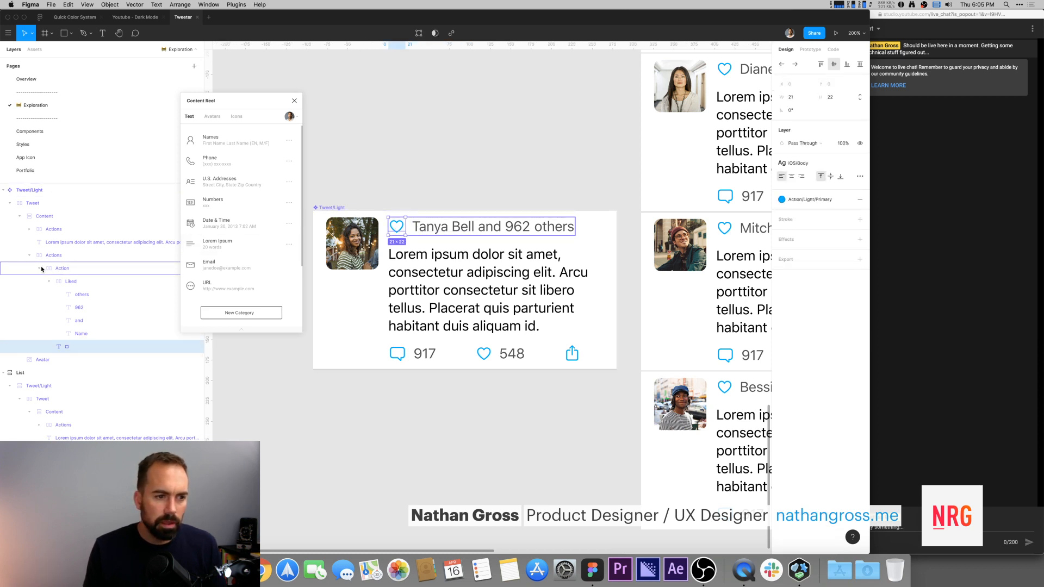
left_click(385, 171)
double_click(428, 227)
left_click(428, 228, "super")
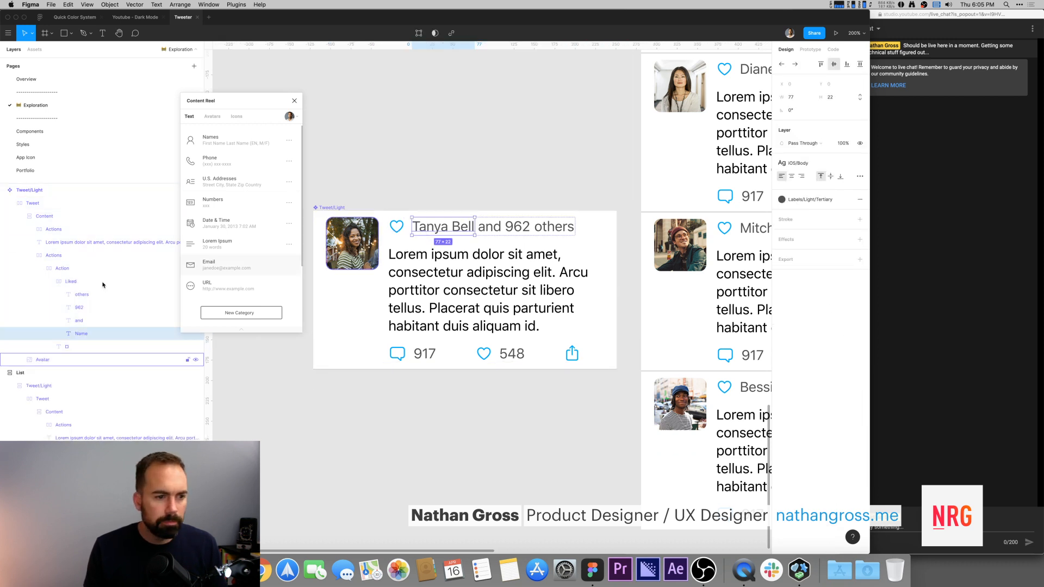
left_click(55, 283)
left_click(50, 282)
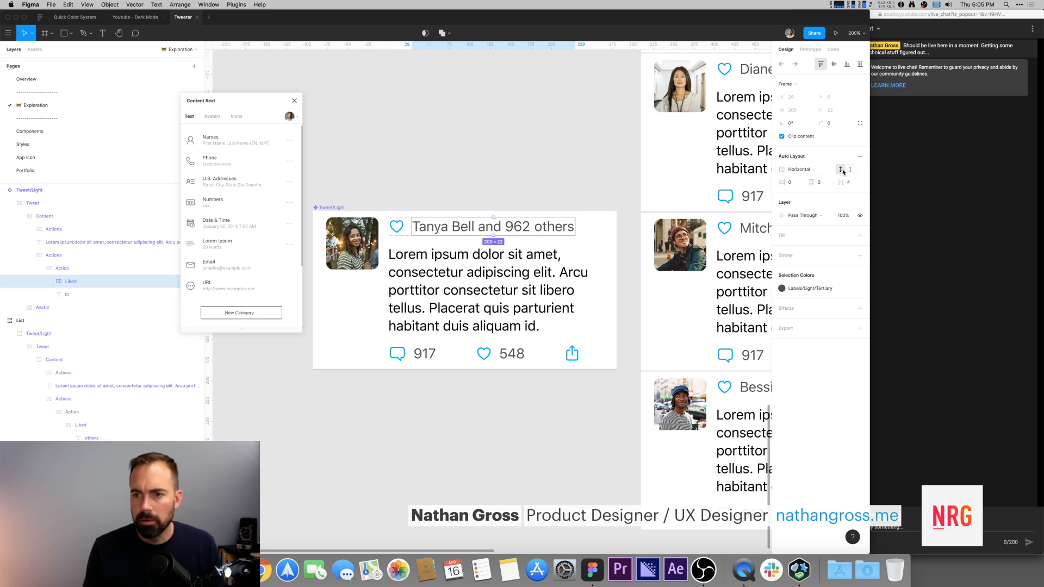
left_click(793, 171)
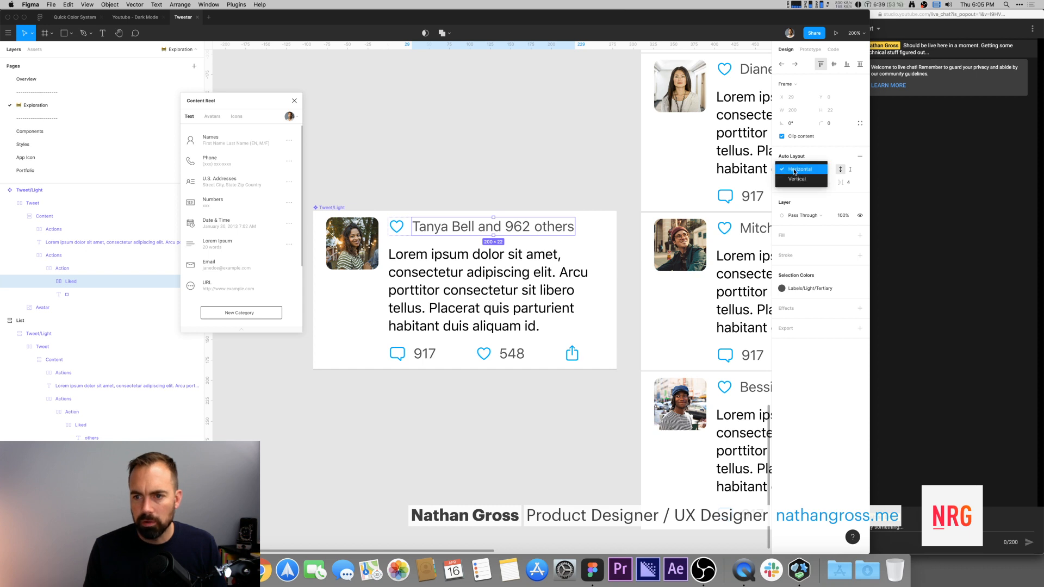
left_click(513, 160)
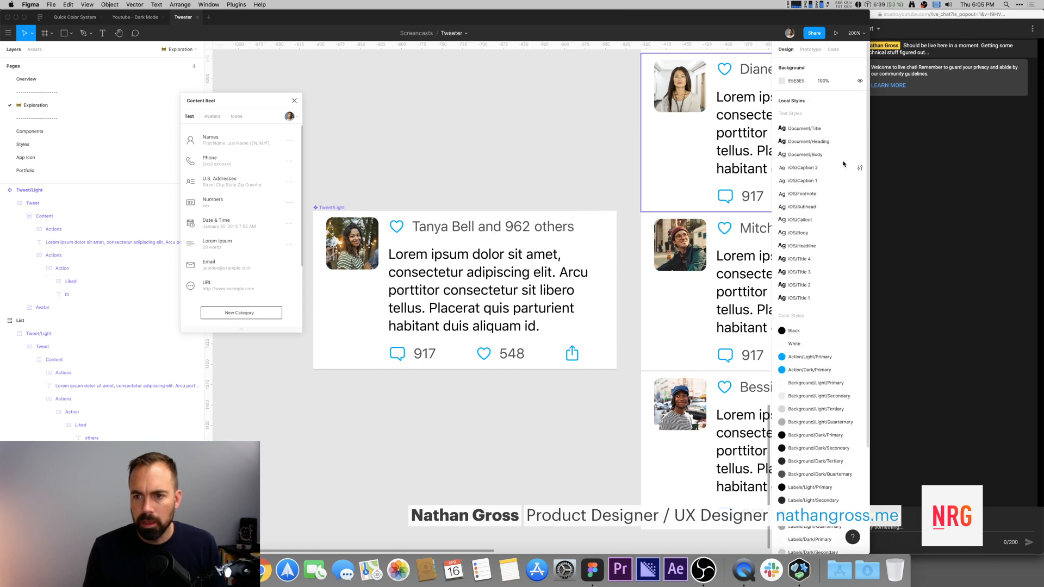
left_click(425, 233, "super")
left_click(71, 282)
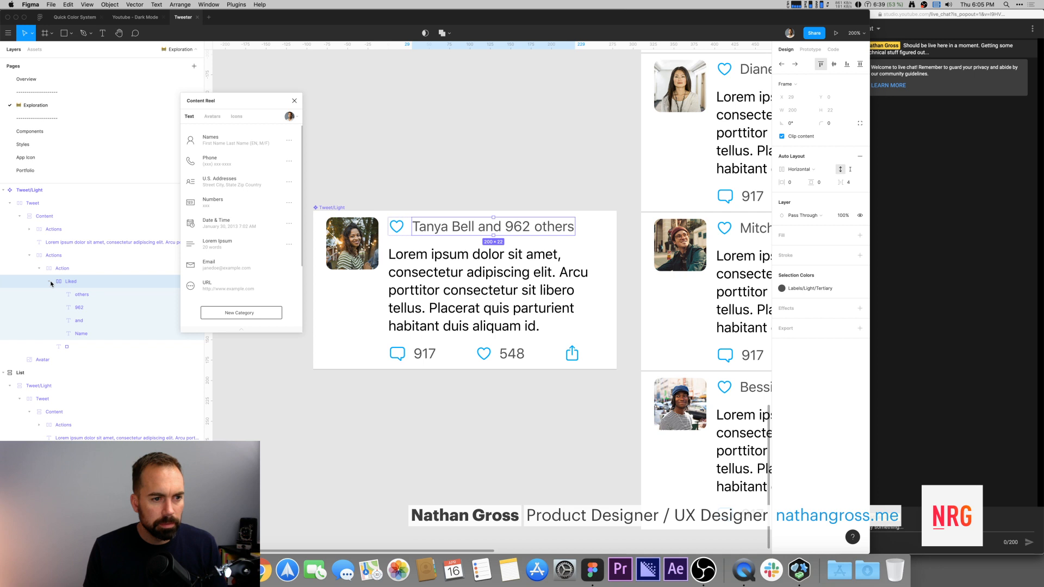
left_click(801, 171)
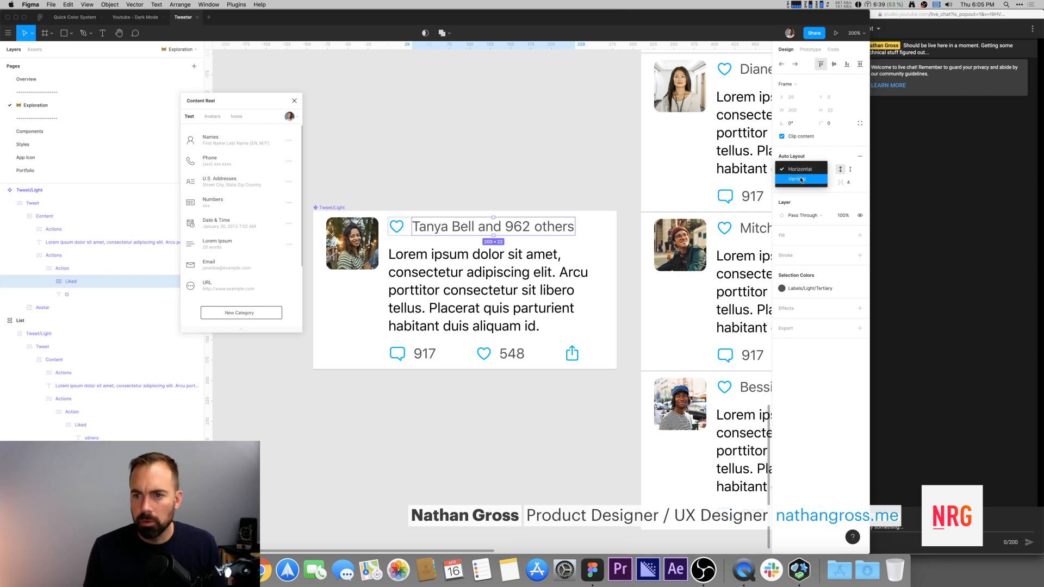
left_click(804, 170)
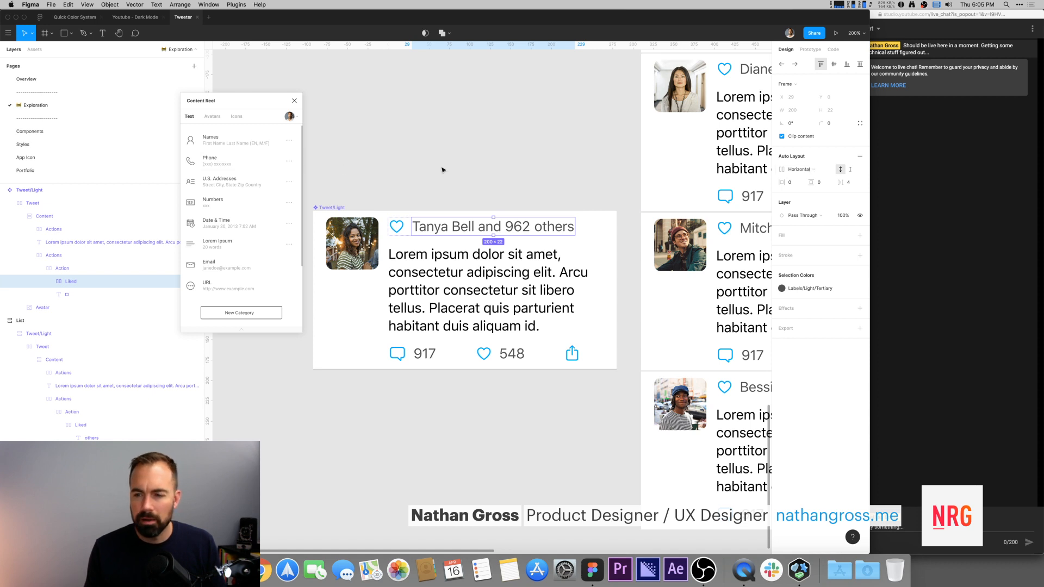
Step: Select the heart icon and each text layer of the Liked row together to inspect them
left_click(507, 187)
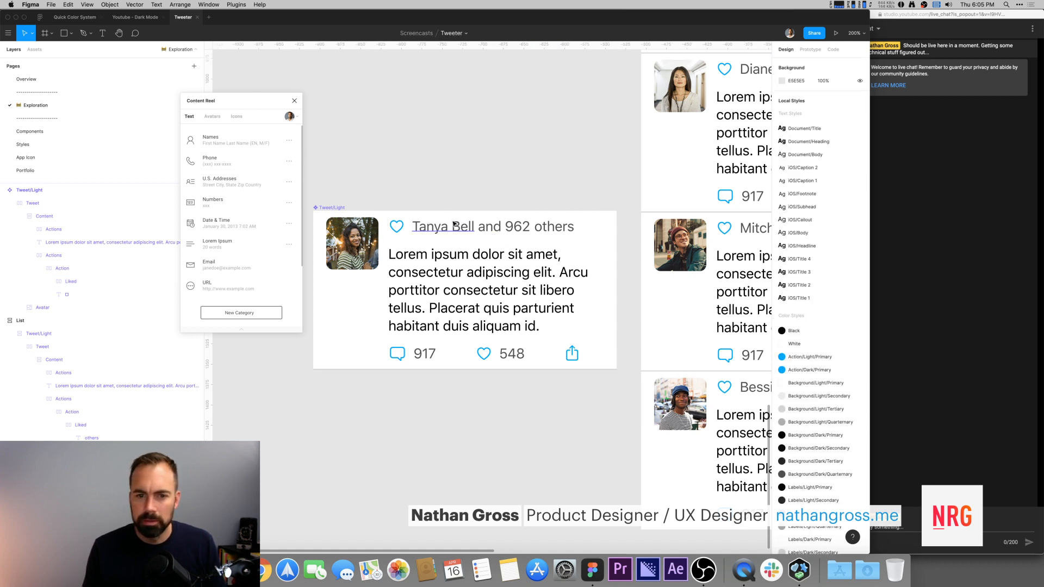
left_click(435, 231, "super")
left_click(489, 228)
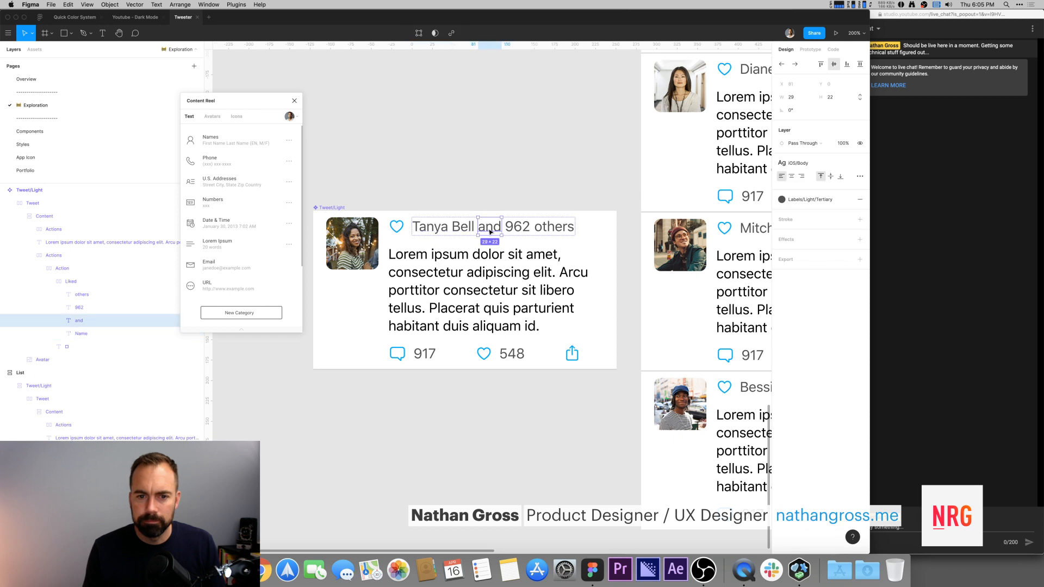
left_click(549, 228)
left_click(462, 180)
scroll(429, 217, "up", 2)
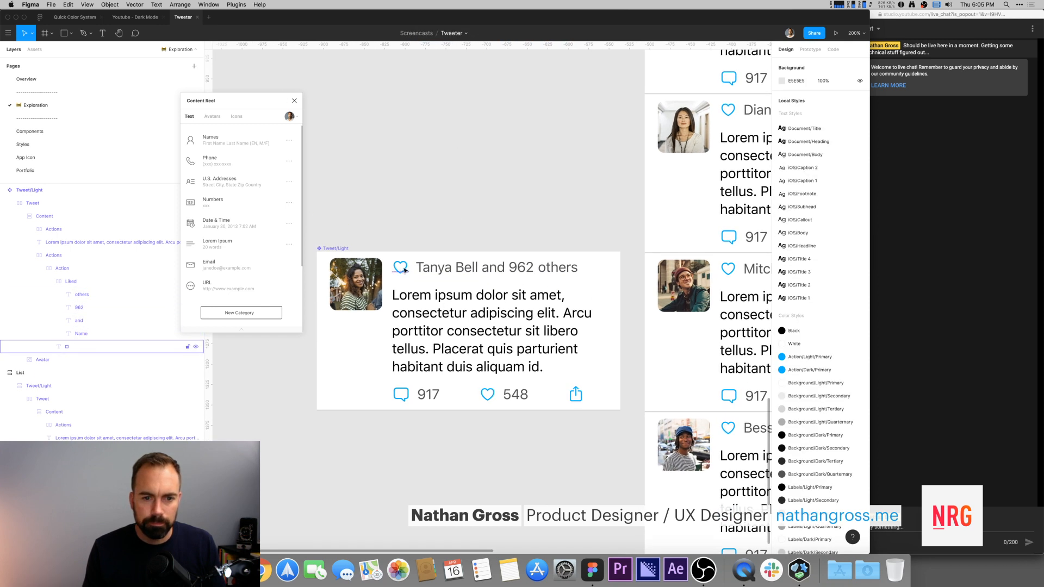
left_click(401, 267, "super")
left_click(435, 271, "shift")
left_click(492, 271, "shift")
left_click(523, 271, "shift")
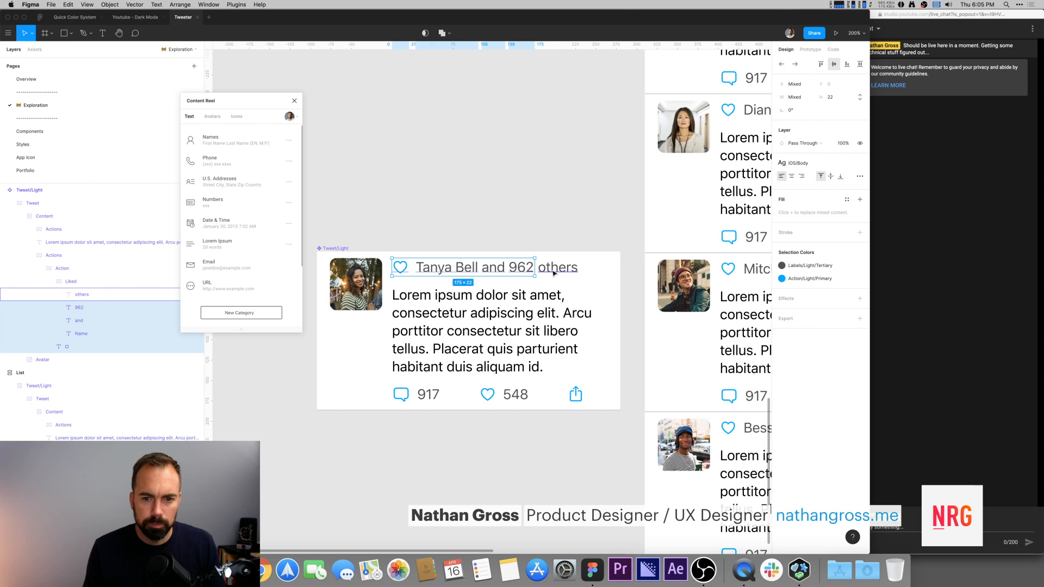
left_click(553, 272, "shift")
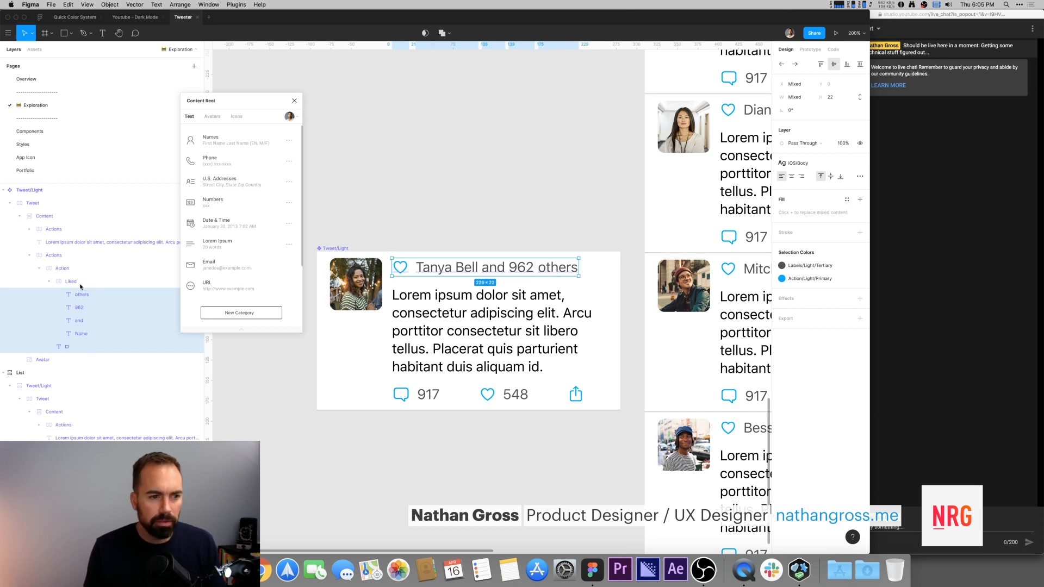
left_click(523, 207)
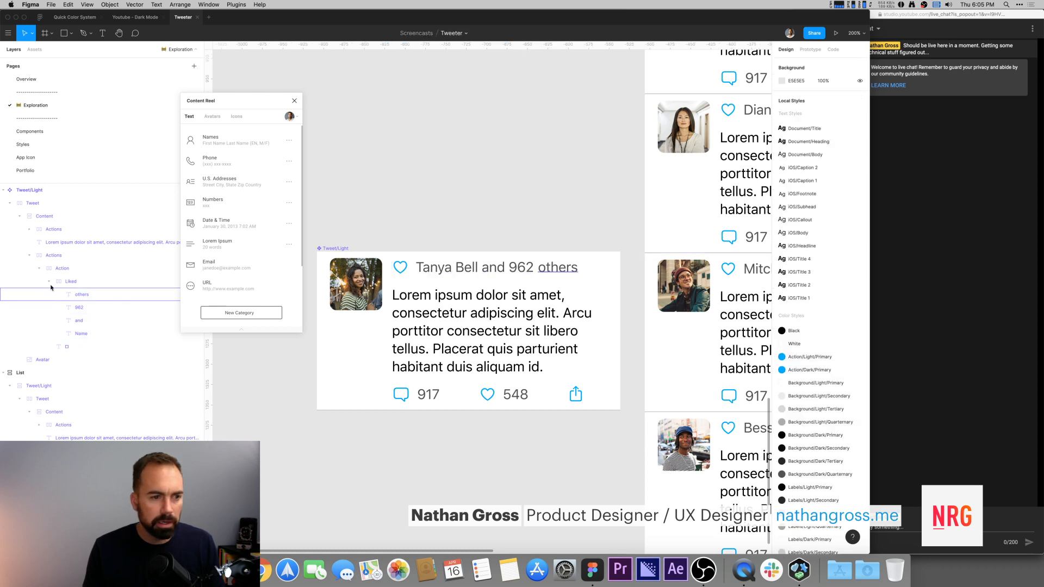
left_click(72, 281)
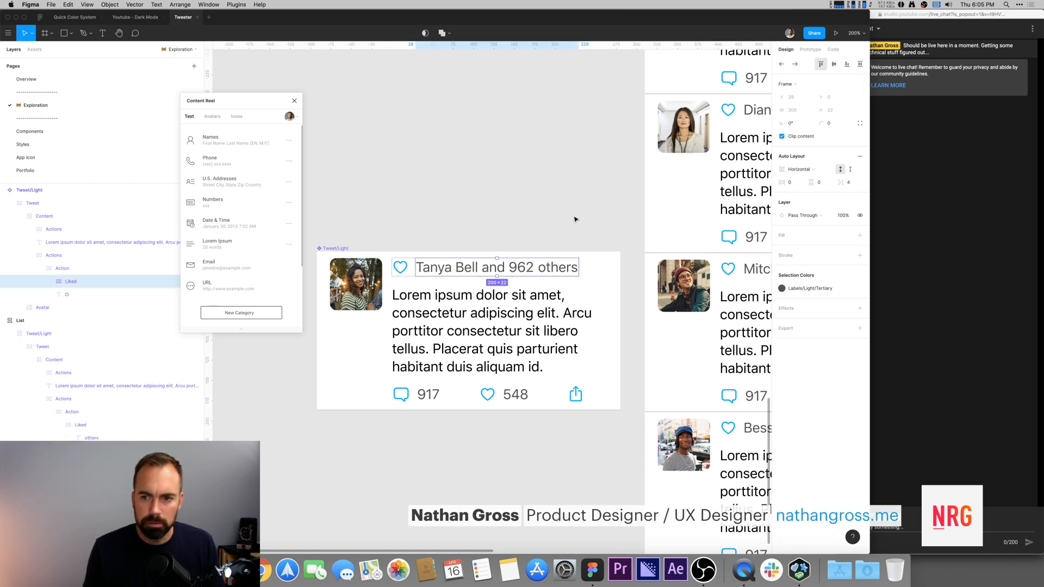
scroll(575, 218, "right", 2)
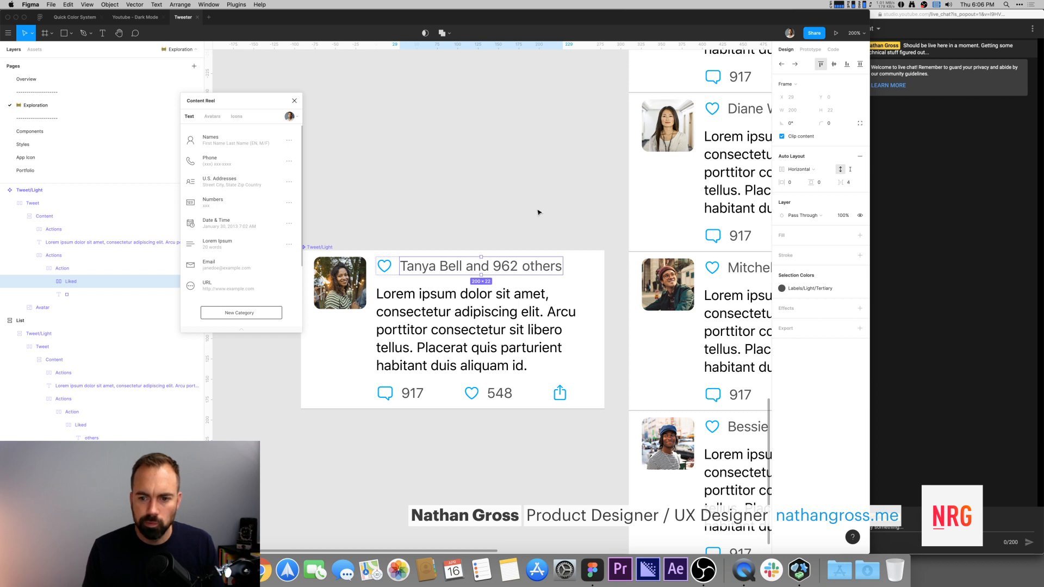
scroll(539, 206, "down", 5)
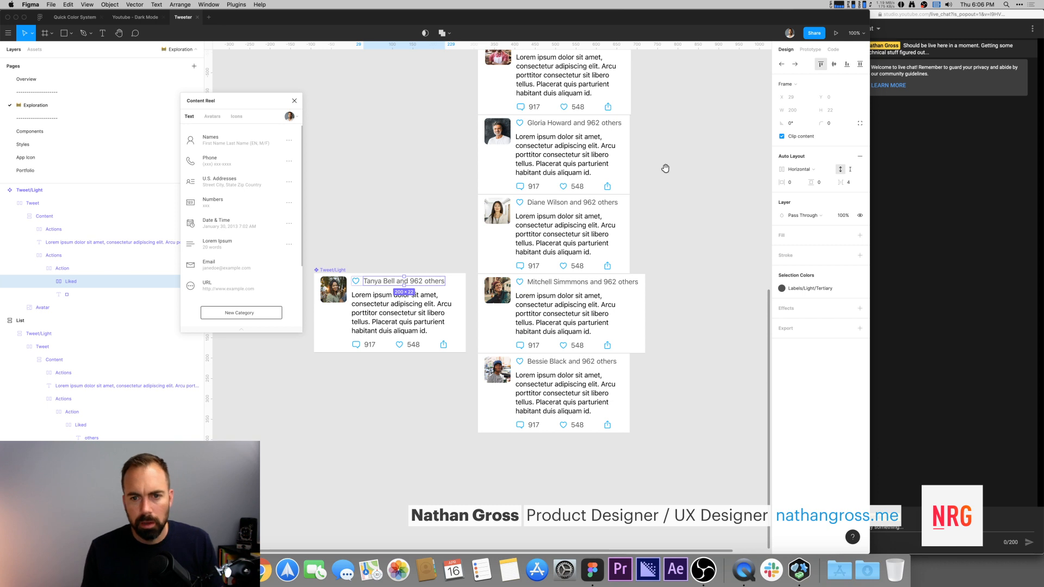
scroll(649, 212, "up", 4)
key("minus")
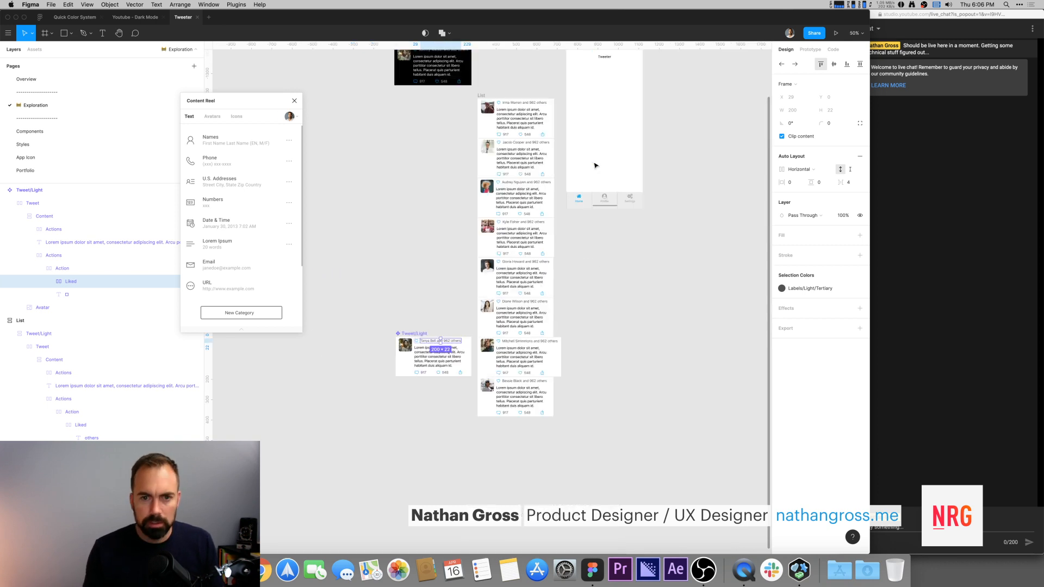
Step: Select the List frame and set its width to 320
left_click(485, 98)
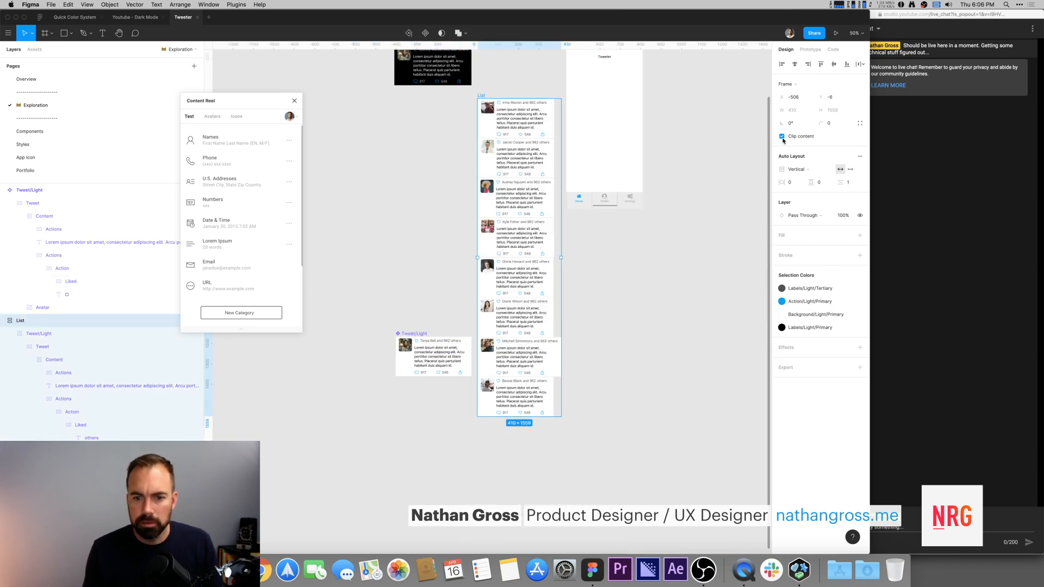
left_click(851, 169)
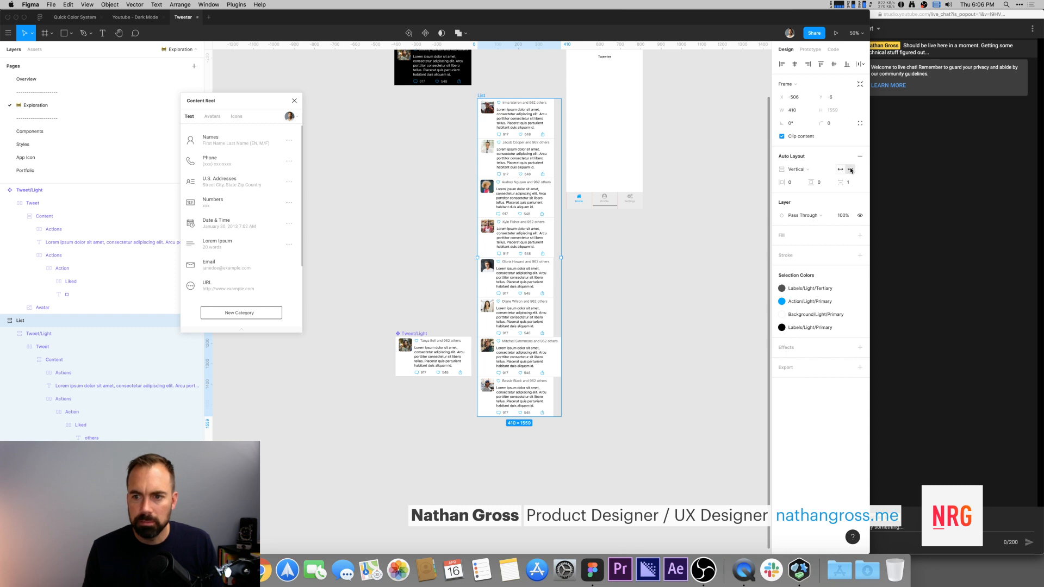
left_click(801, 111)
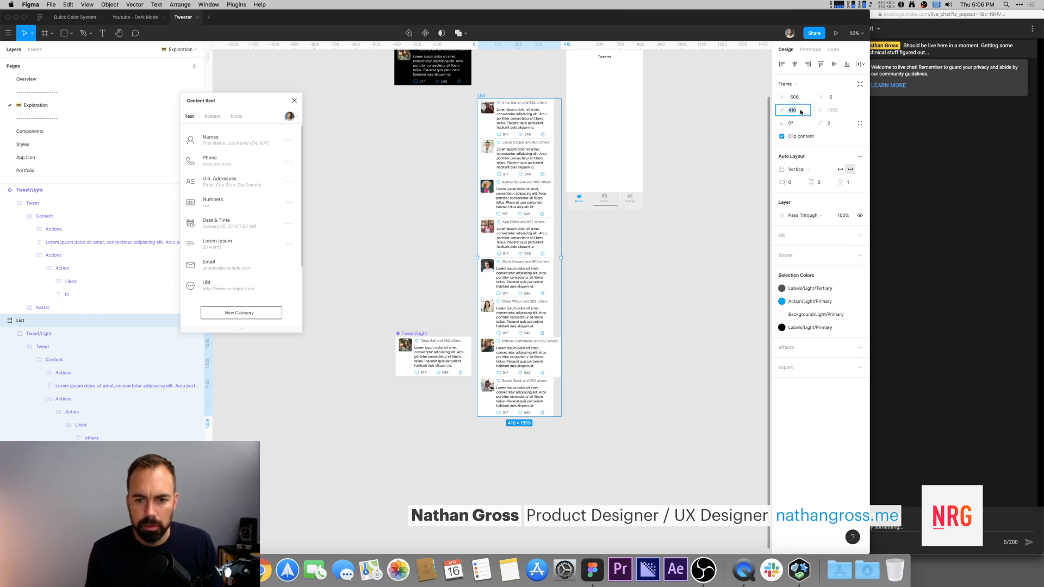
type("320")
key("Return")
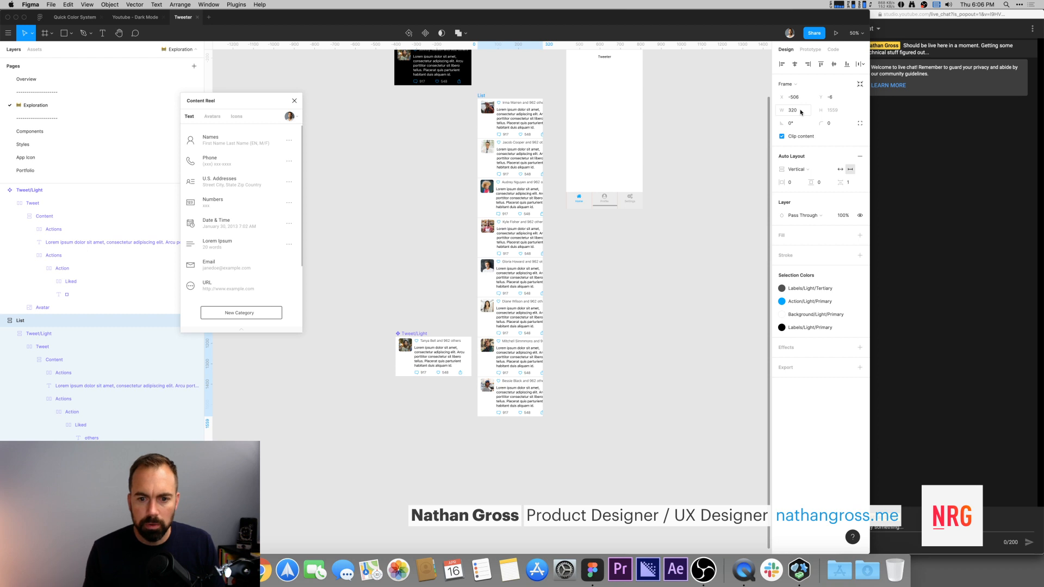
Step: Inspect the name text layers of the tweets in the List and zoom to the List
scroll(597, 354, "up", 5)
scroll(503, 183, "down", 1)
left_click(514, 190)
left_click(494, 198, "super")
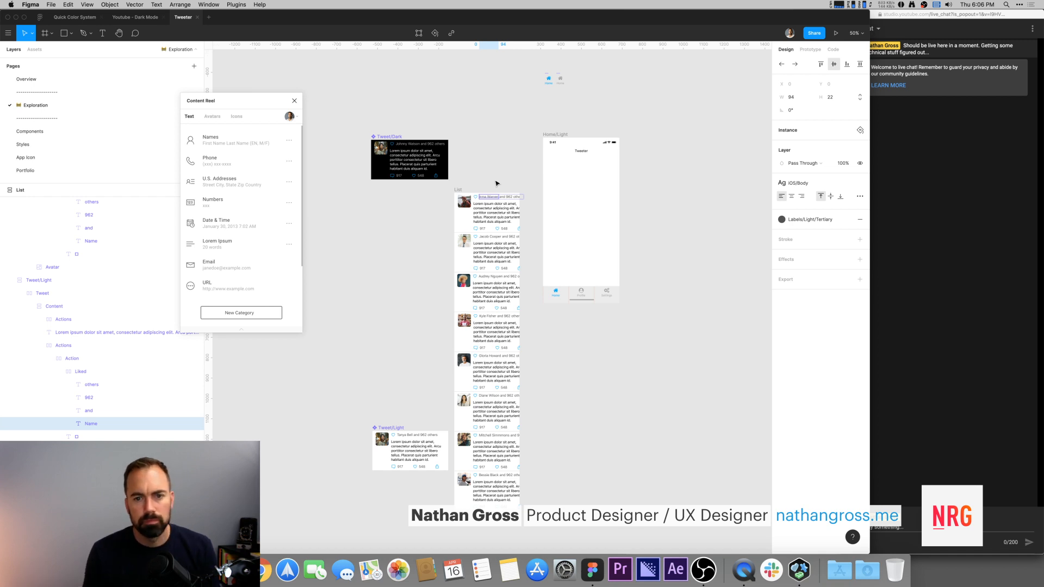
left_click(498, 183)
left_click(489, 199)
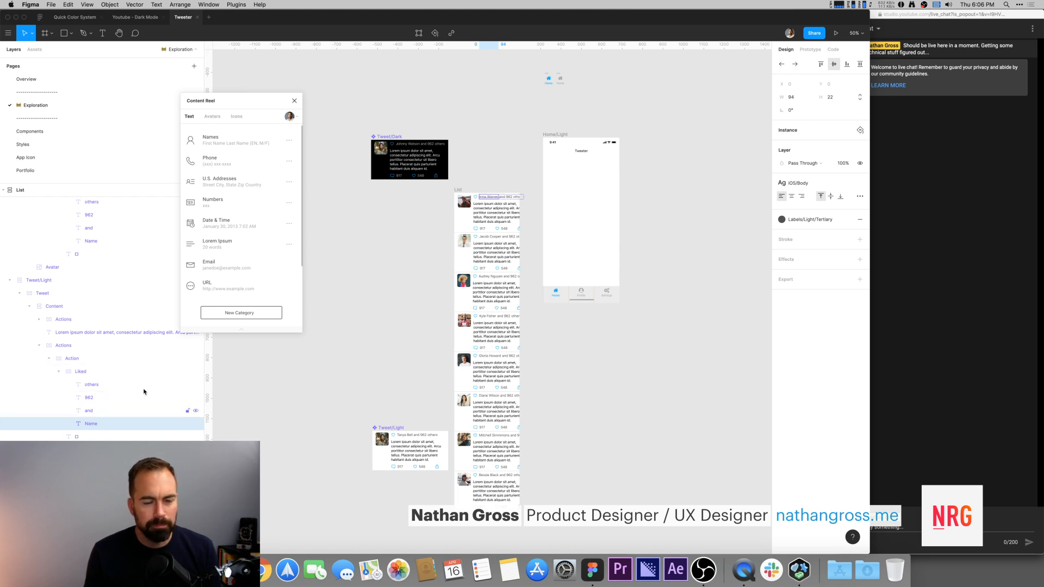
left_click(575, 433)
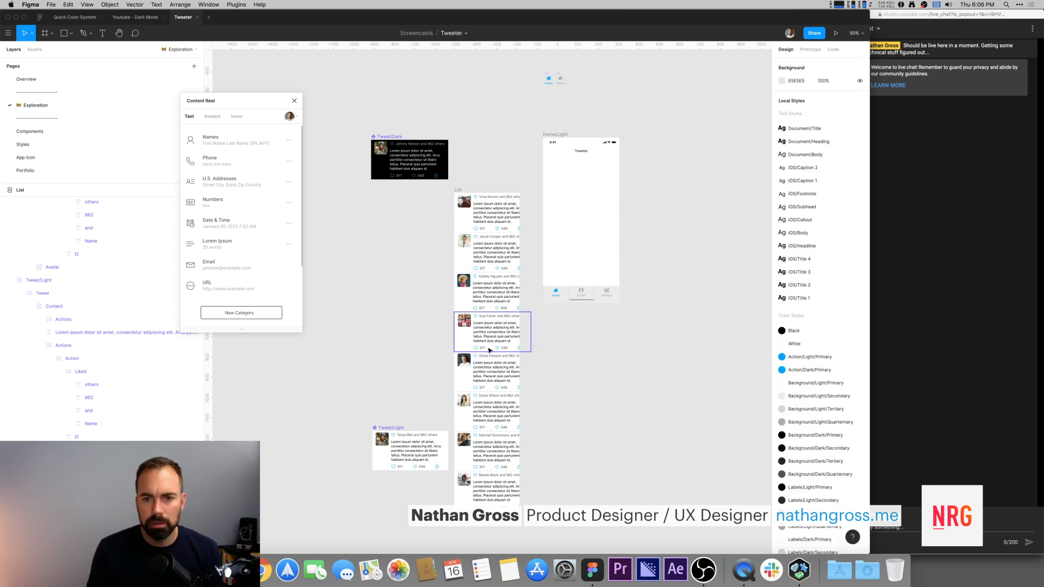
left_click(459, 191)
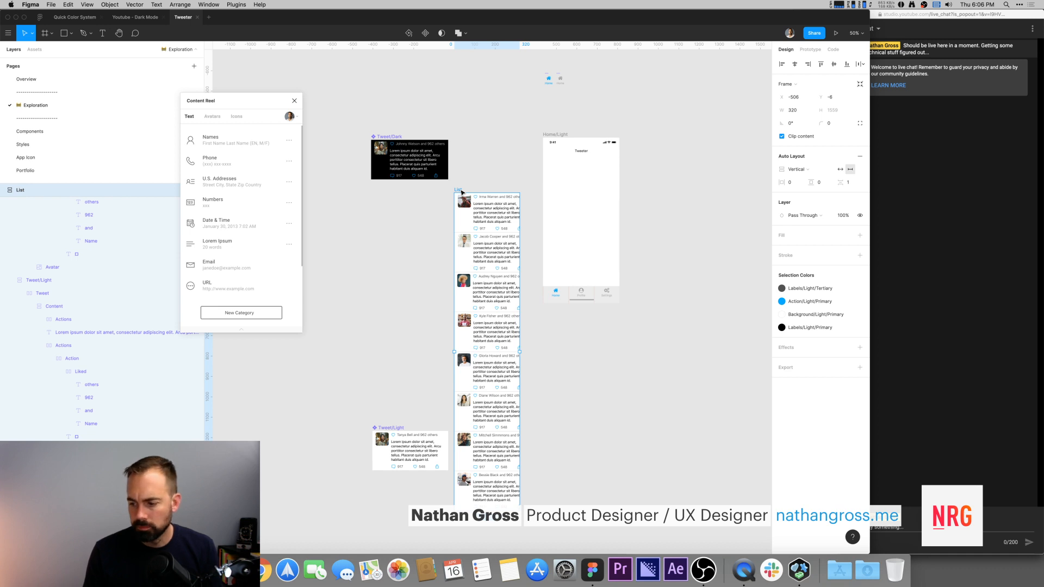
left_click(507, 168)
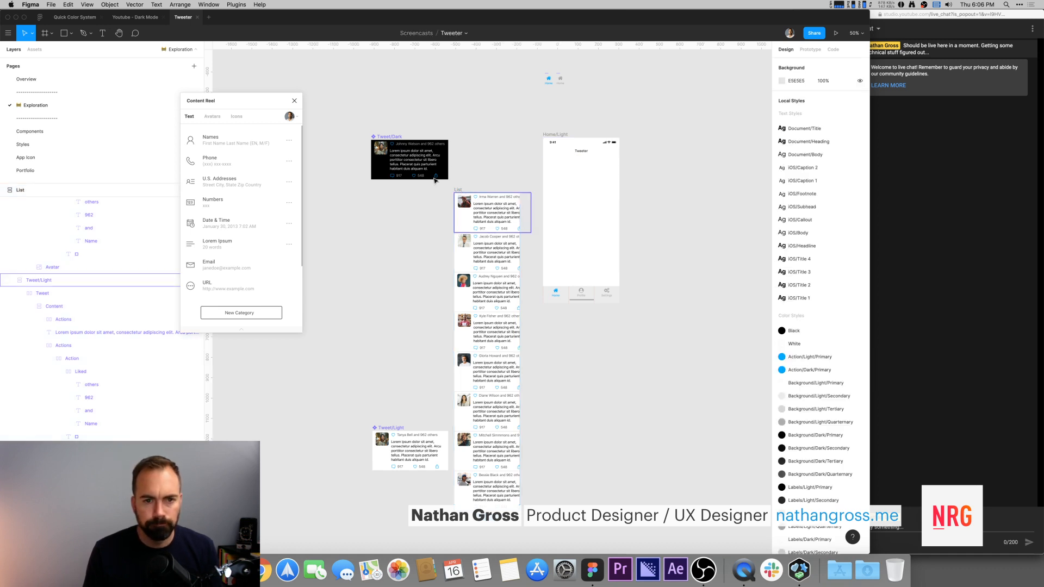
left_click(461, 191)
key("shift+2")
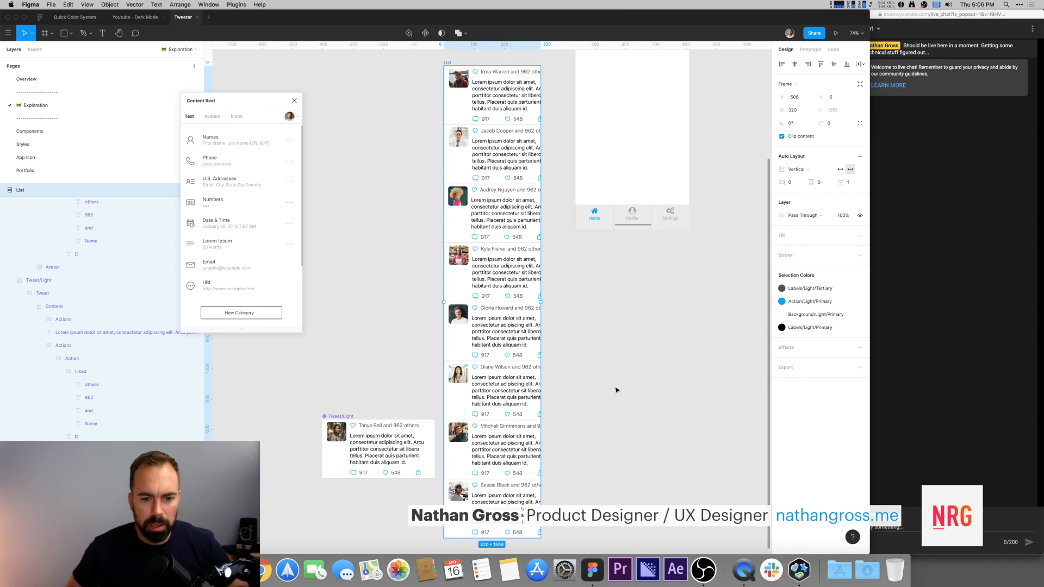
left_click_drag(352, 389, 394, 373)
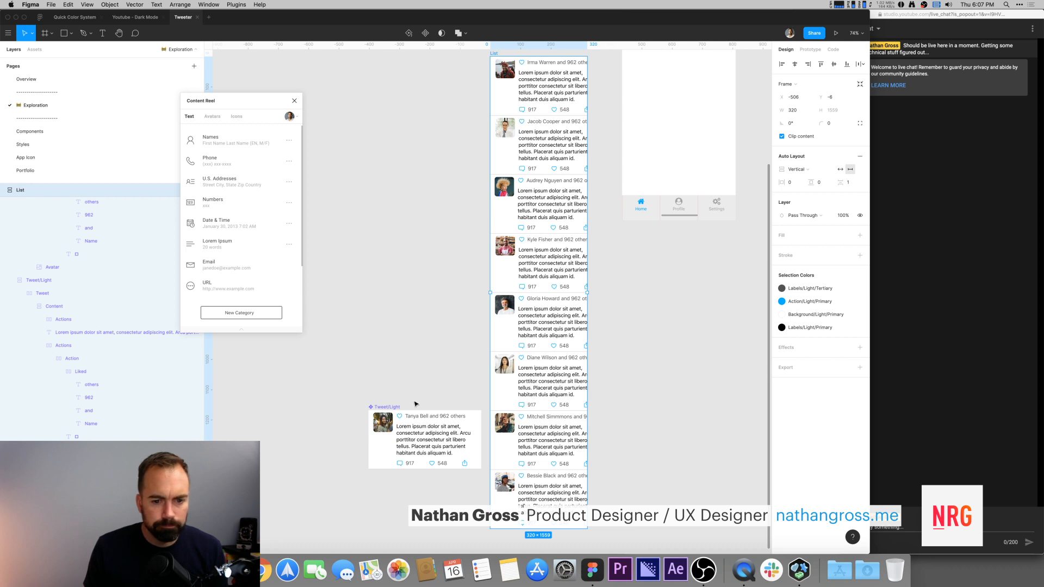
left_click(552, 419, "super")
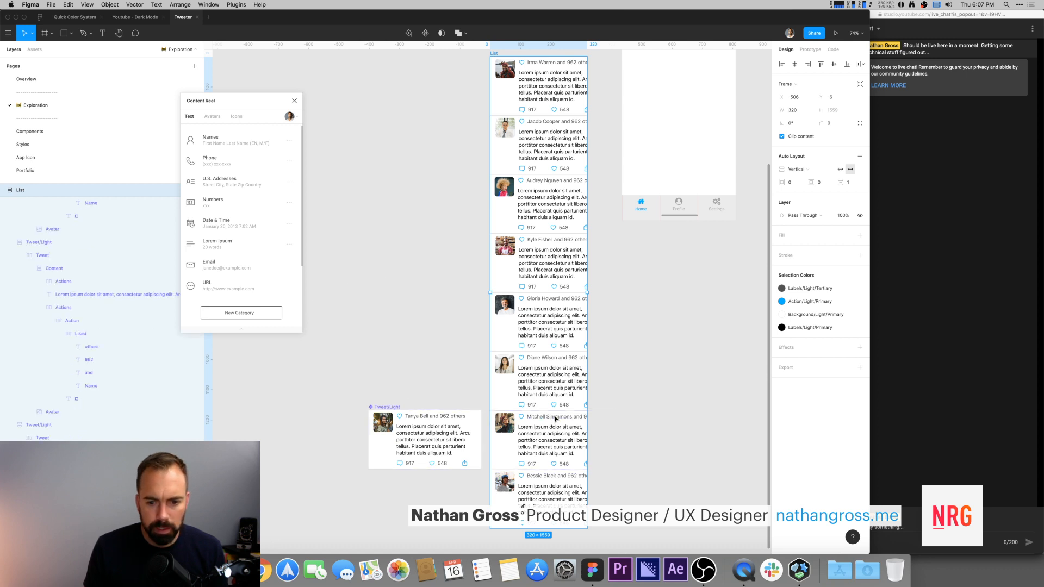
scroll(388, 121, "up", 2)
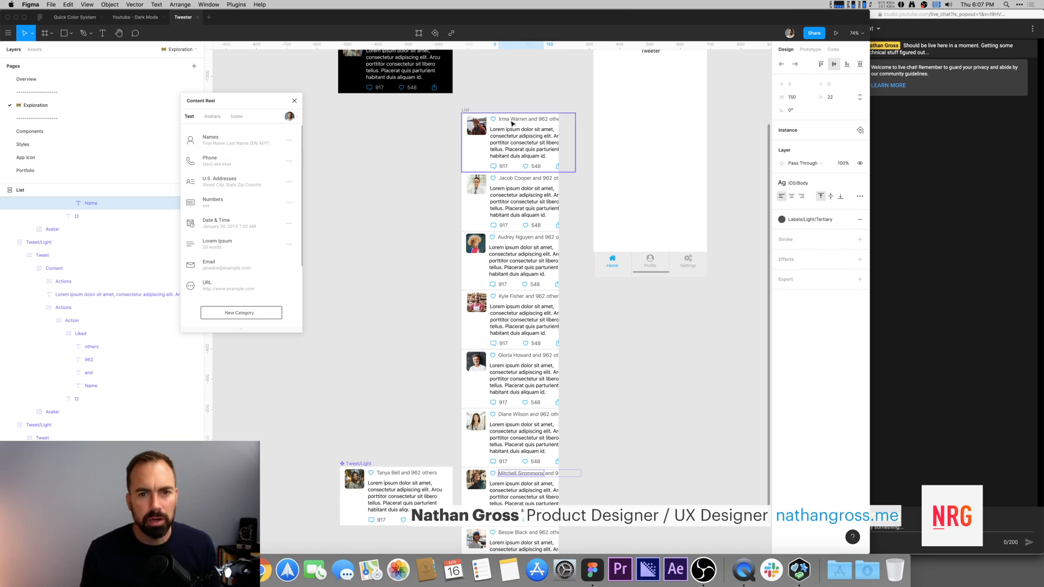
scroll(508, 109, "up", 2)
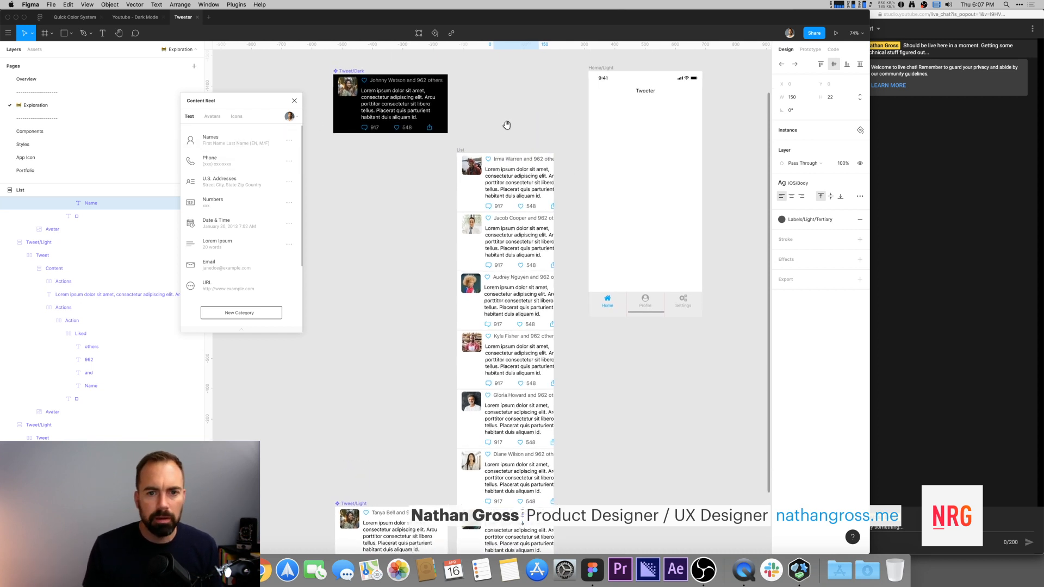
Step: Select every layer named Name with the Similayer plugin and fill them with first names only using Content Reel
left_click(507, 162)
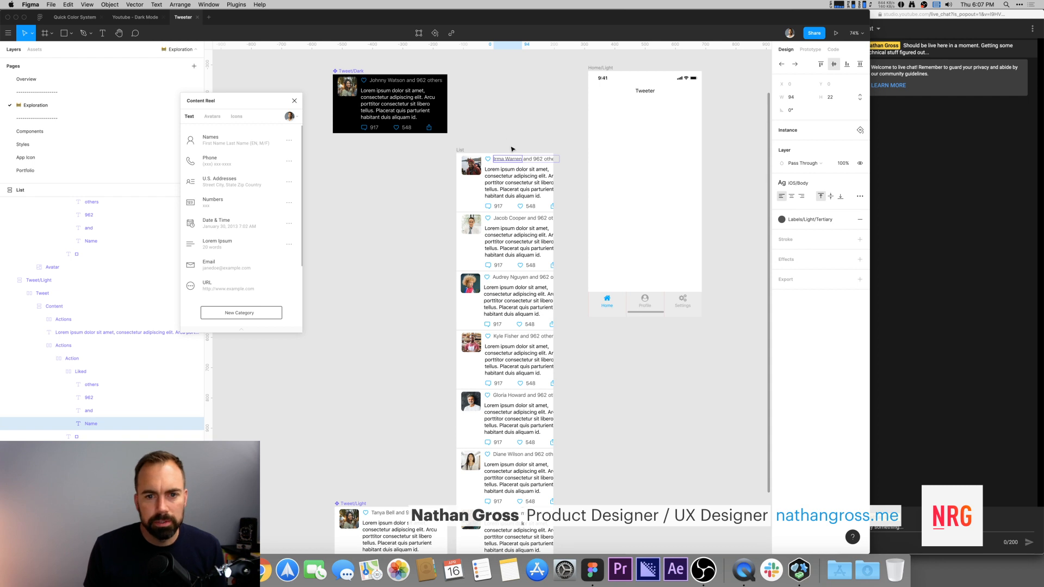
key("super+slash")
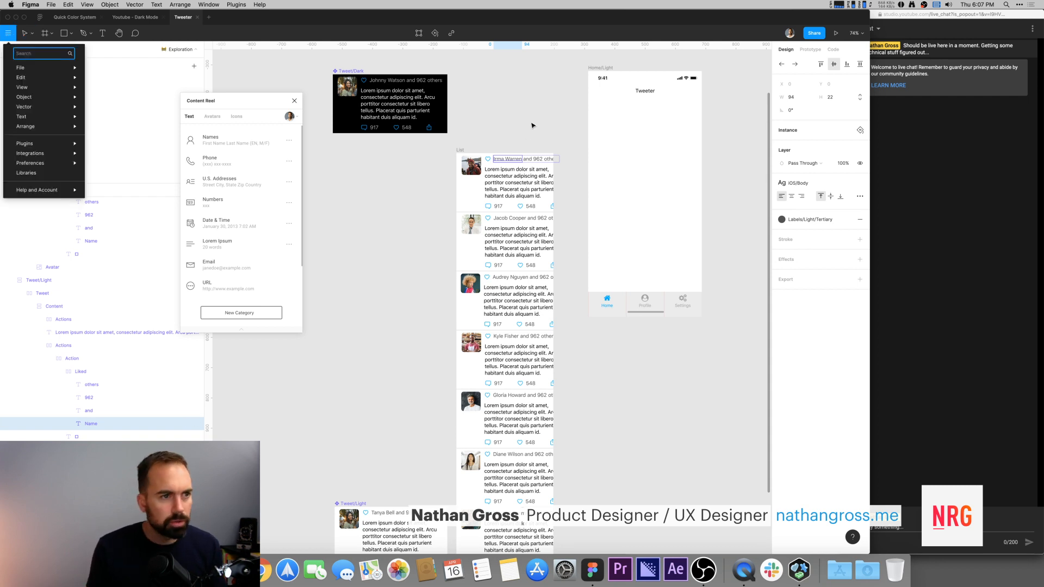
type("simil")
key("Return")
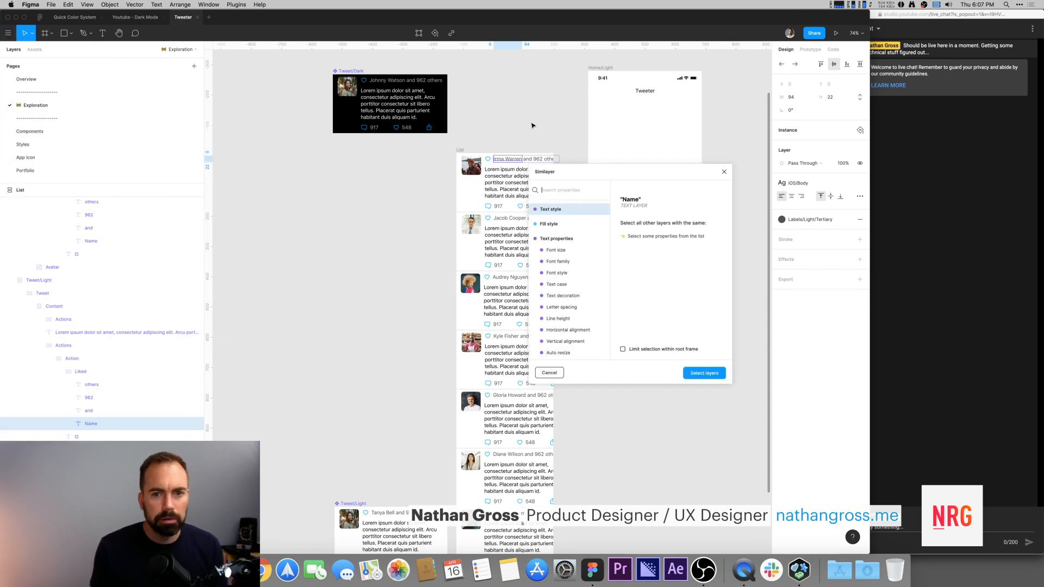
scroll(566, 327, "down", 5)
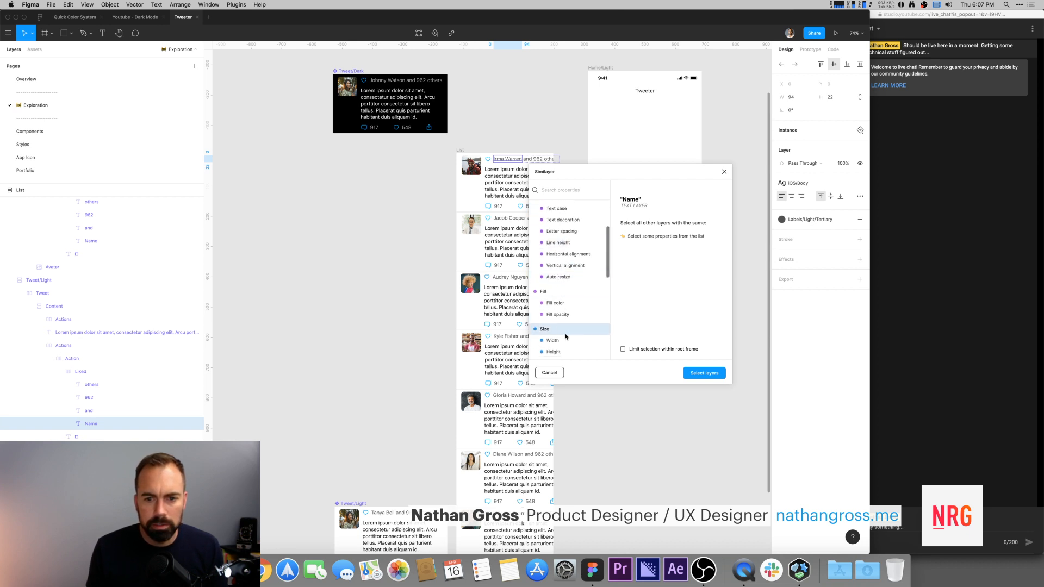
scroll(566, 335, "down", 2)
left_click(556, 295)
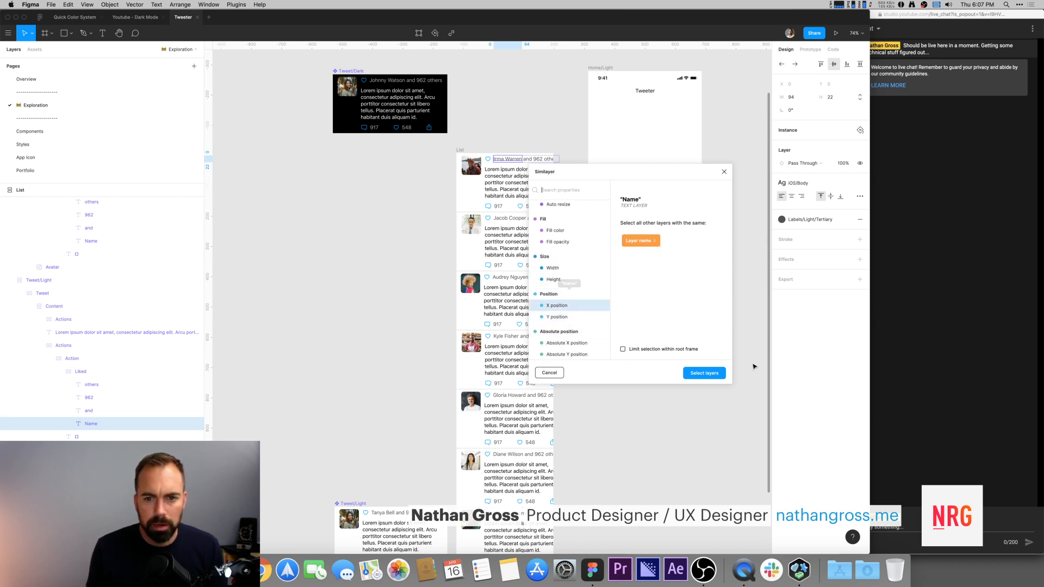
left_click(702, 373)
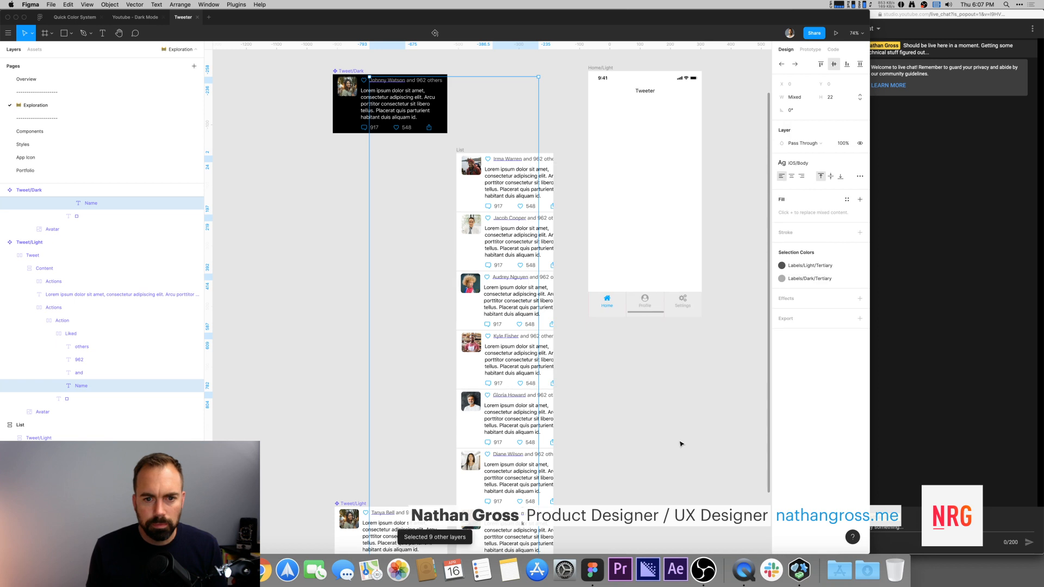
key("super+/")
type("con")
key("Return")
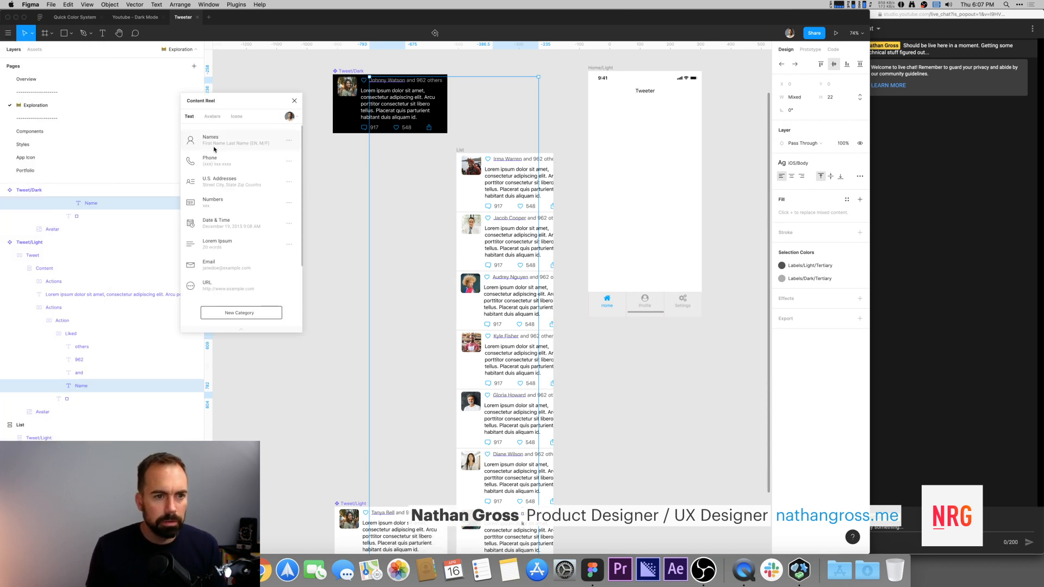
left_click(288, 143)
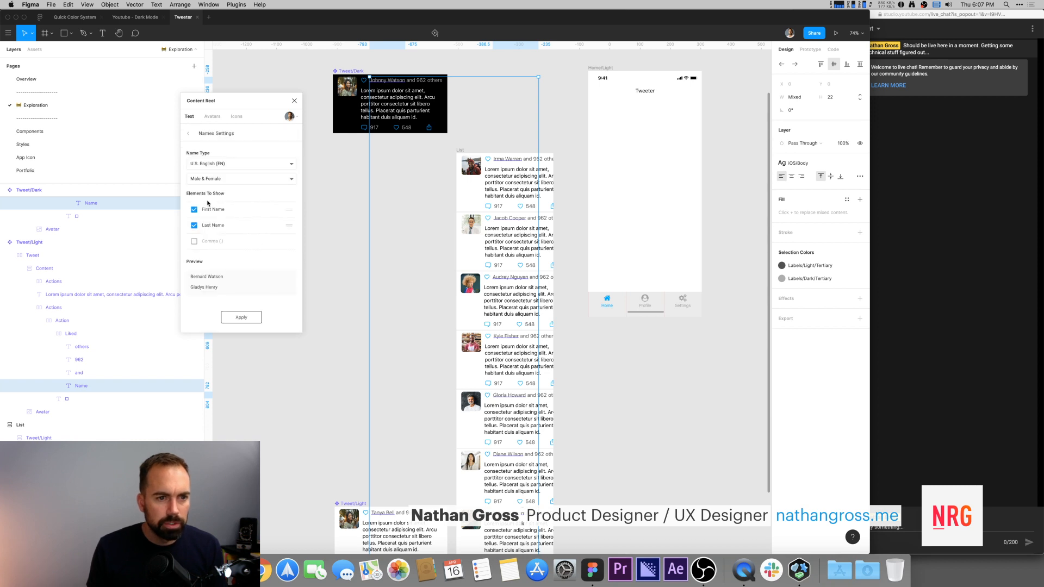
left_click(194, 226)
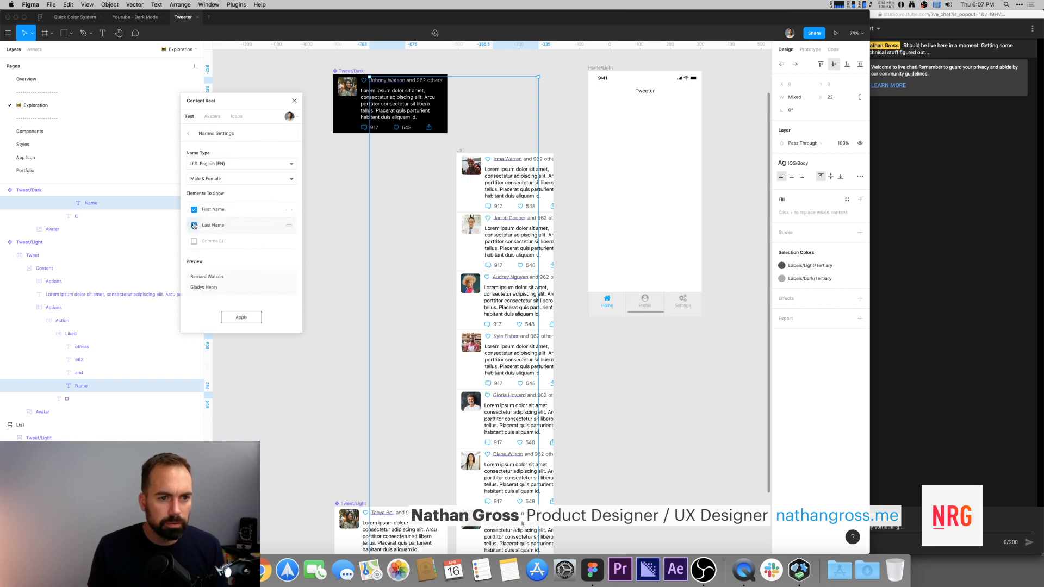
left_click(241, 318)
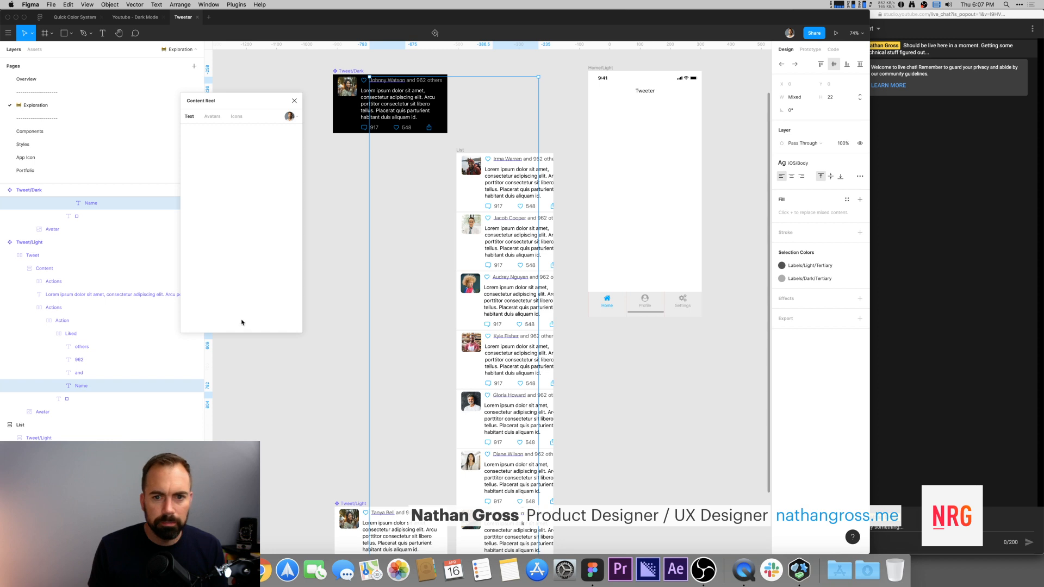
left_click(362, 288)
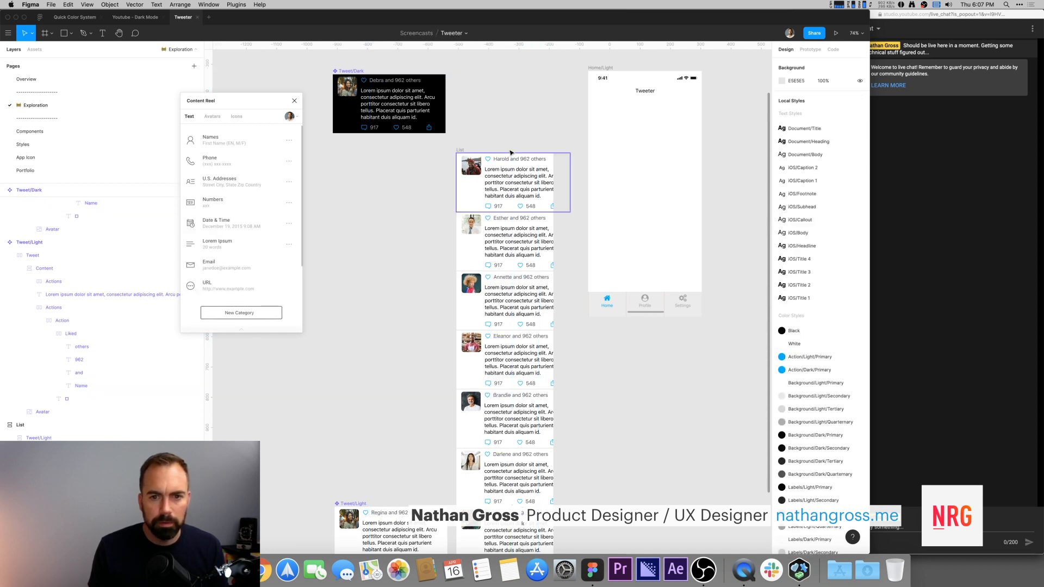
Step: Inspect the width of the body text in the Tweet/Dark component
left_click(506, 189)
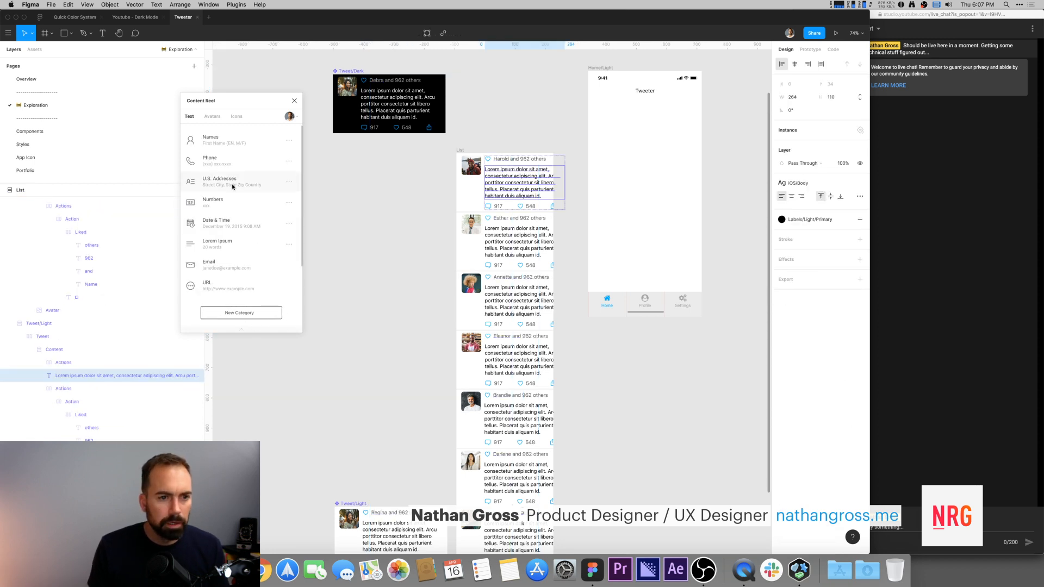
left_click(390, 97)
left_click(800, 97)
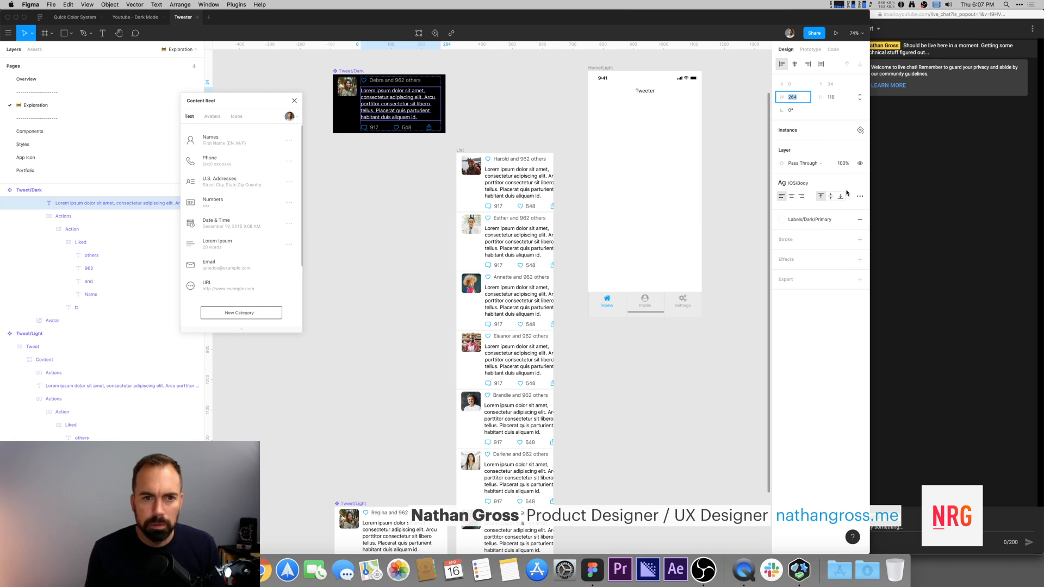
Step: Move the Tweet/Light component up beside the Tweet/Dark component above the List
left_click(352, 505)
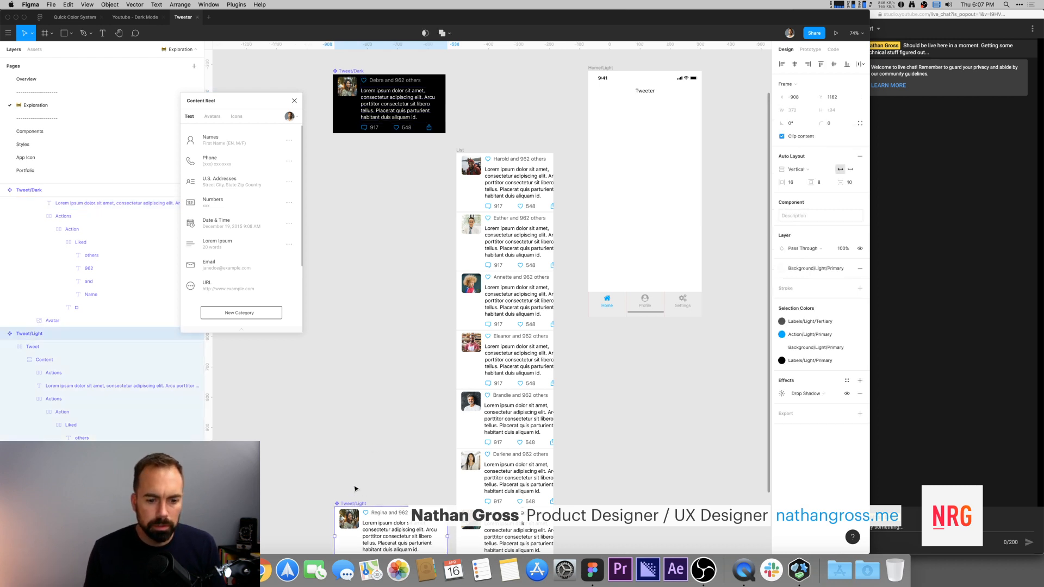
scroll(373, 467, "up", 3)
left_click_drag(432, 211, 482, 107)
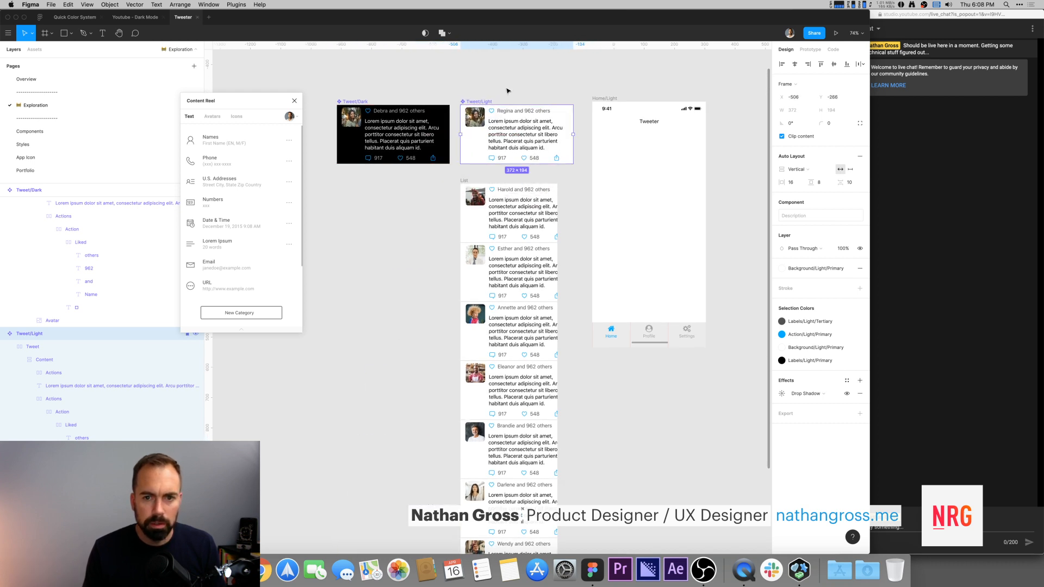
Step: Compare the widths of the Tweet/Light component, its body text and the Home/Light frame
left_click(501, 96)
left_click(530, 134, "super")
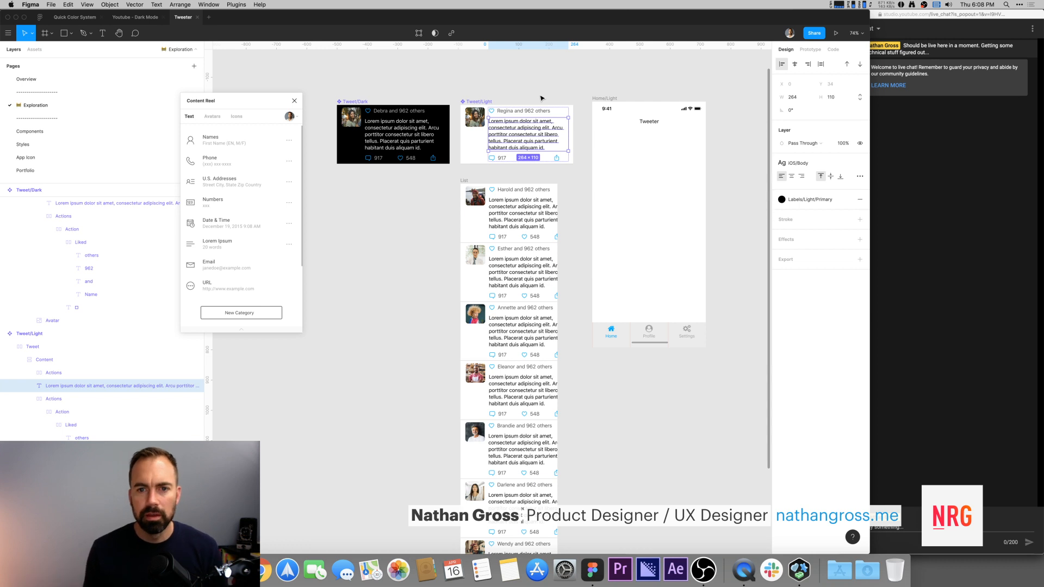
left_click(477, 103)
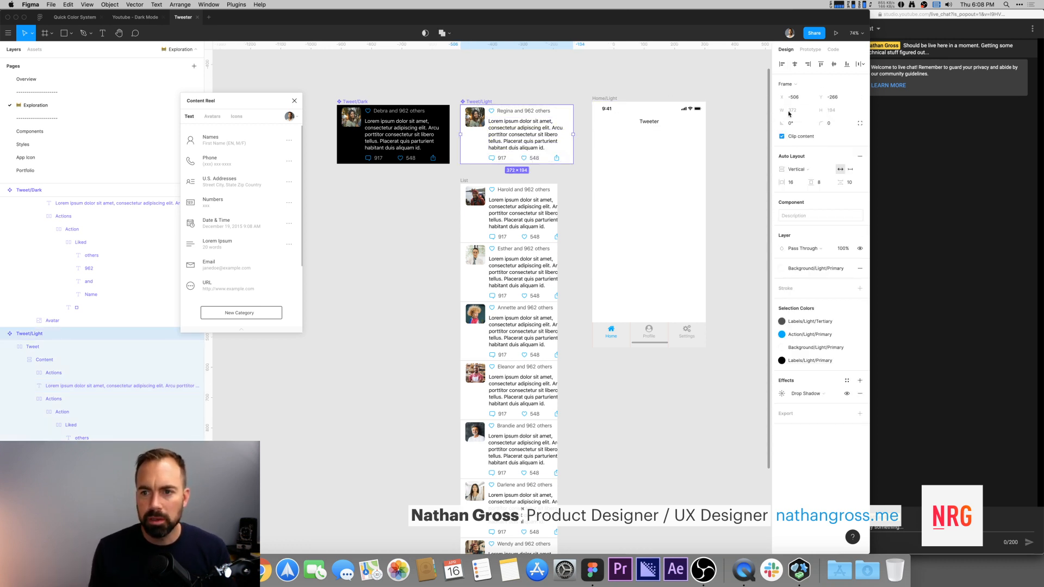
left_click(606, 99)
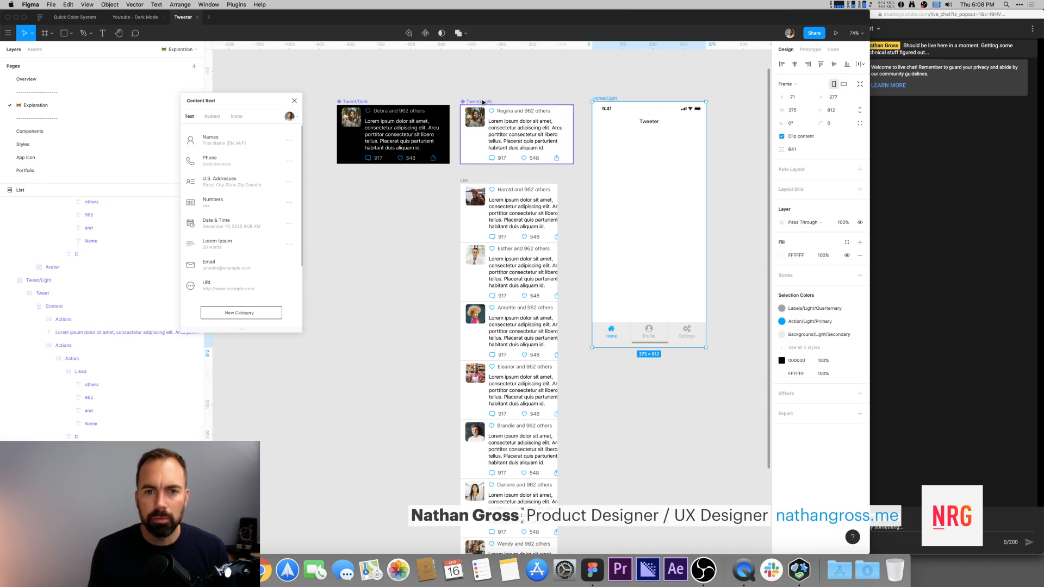
left_click(548, 117)
Step: Set the List frame's width to 375
left_click(465, 180)
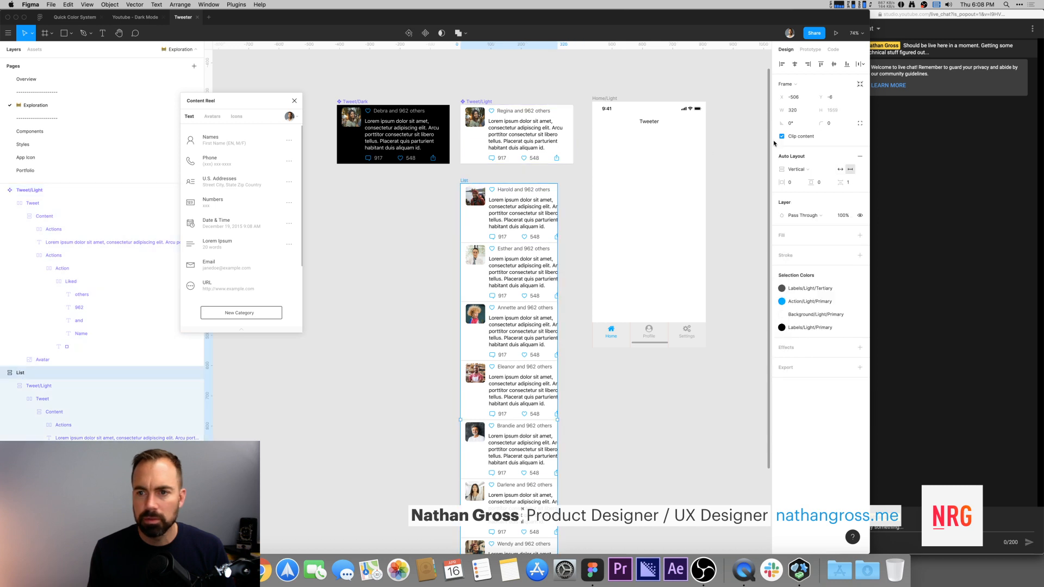
left_click(801, 111)
type("3")
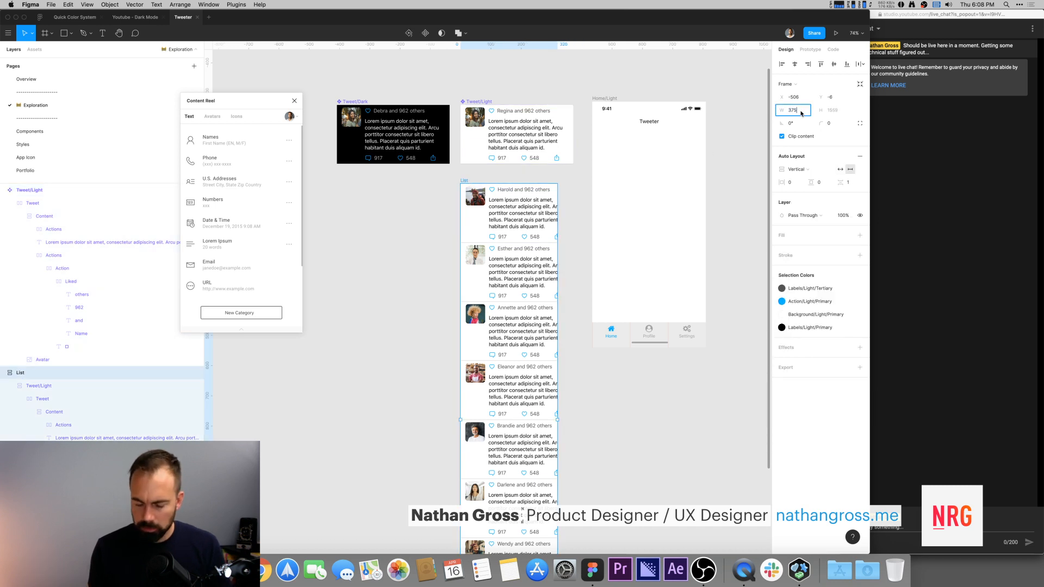
type("75")
key("Return")
left_click(490, 84)
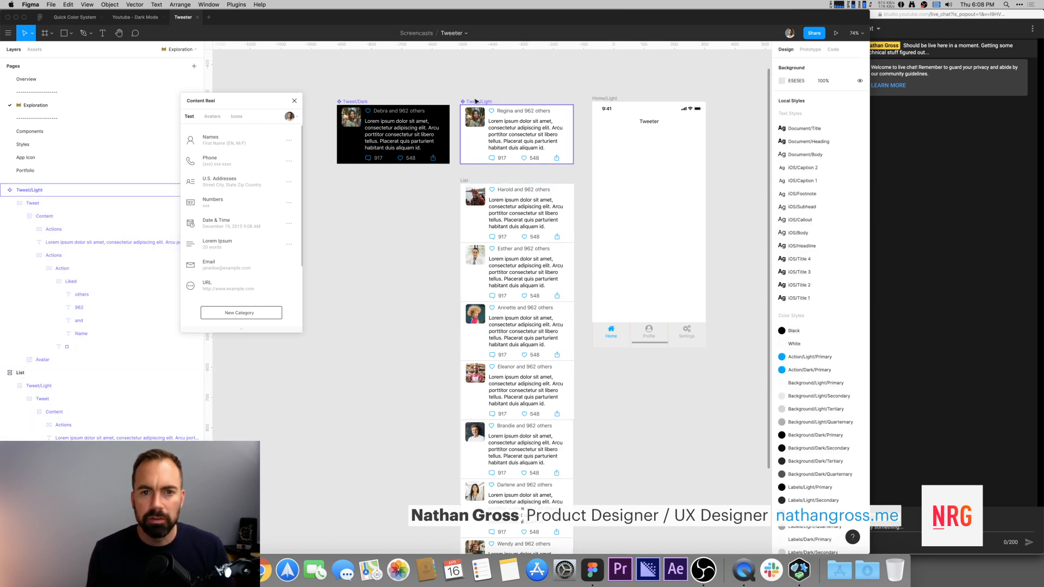
Step: Set the width of the Tweet/Light component's body text to 256
left_click(475, 101)
left_click(528, 135, "super")
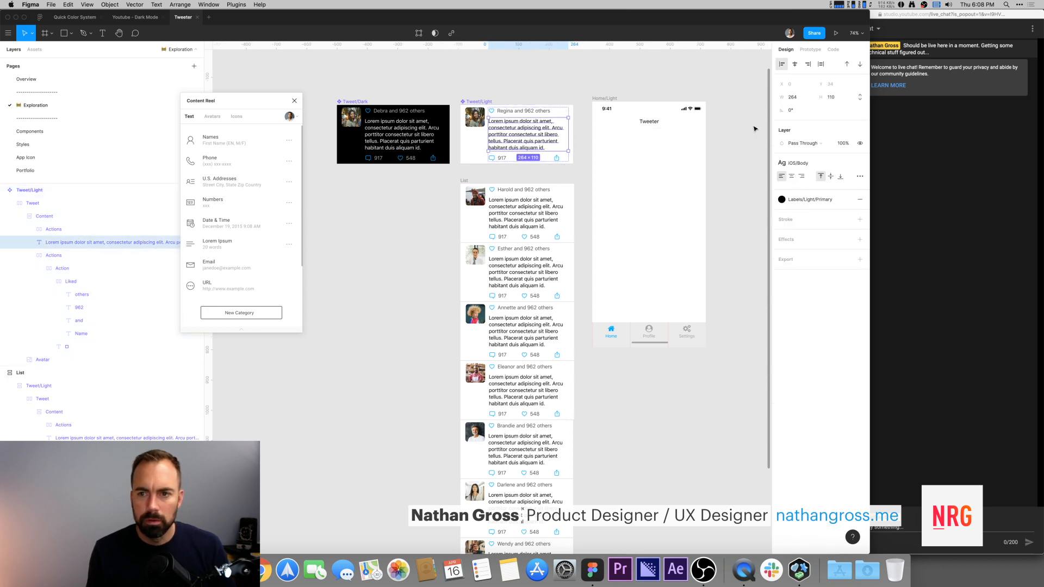
left_click(794, 96)
type("256")
key("Return")
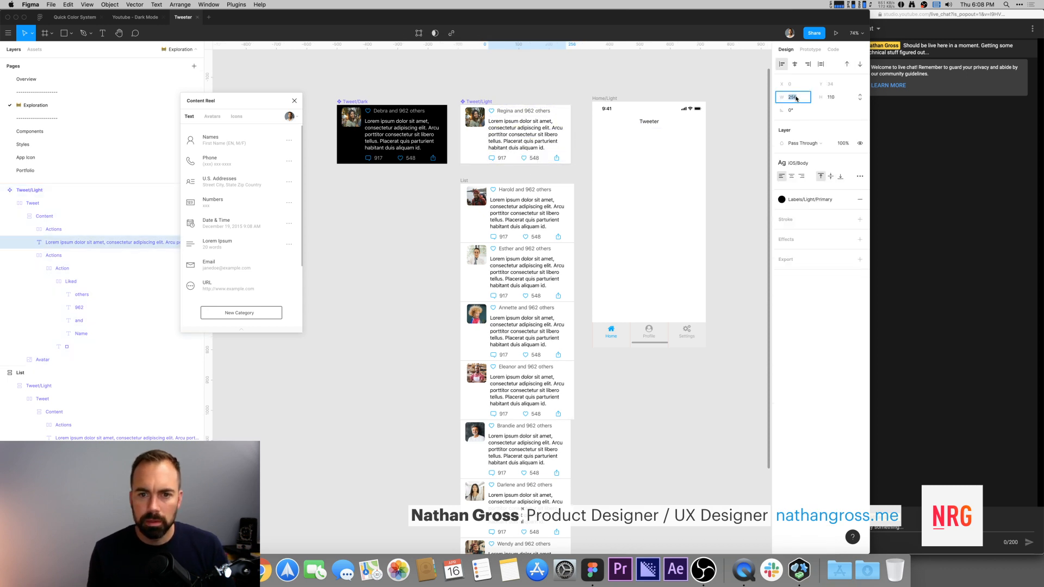
Step: Move the List into the Home/Light frame directly below the navbar
left_click(465, 178)
left_click_drag(464, 178, 596, 150)
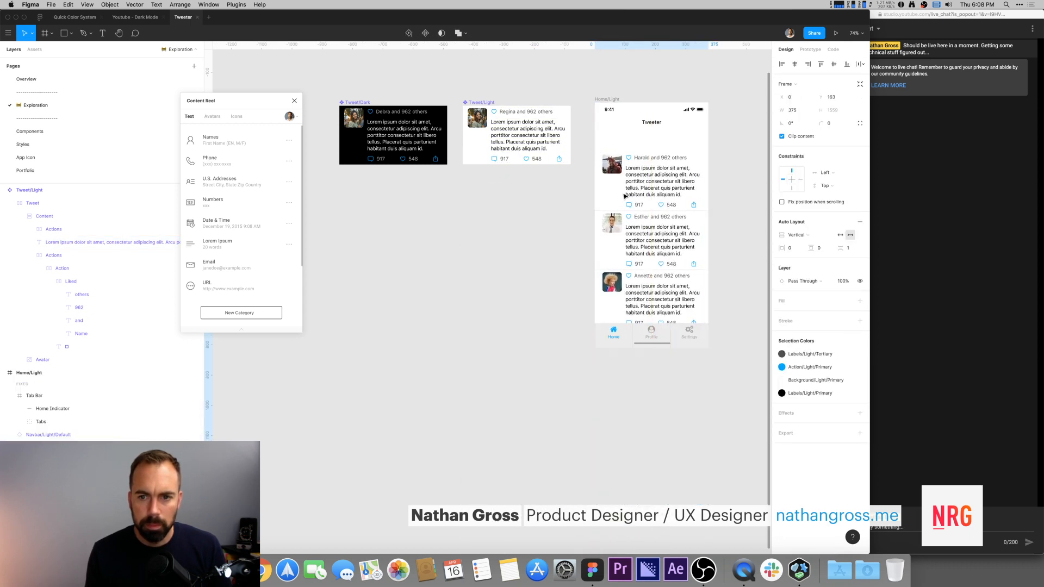
left_click_drag(625, 196, 626, 175)
left_click(552, 202)
Step: Try several widths for the Tweet/Light component's body text, ending at 250
left_click(518, 130, "super")
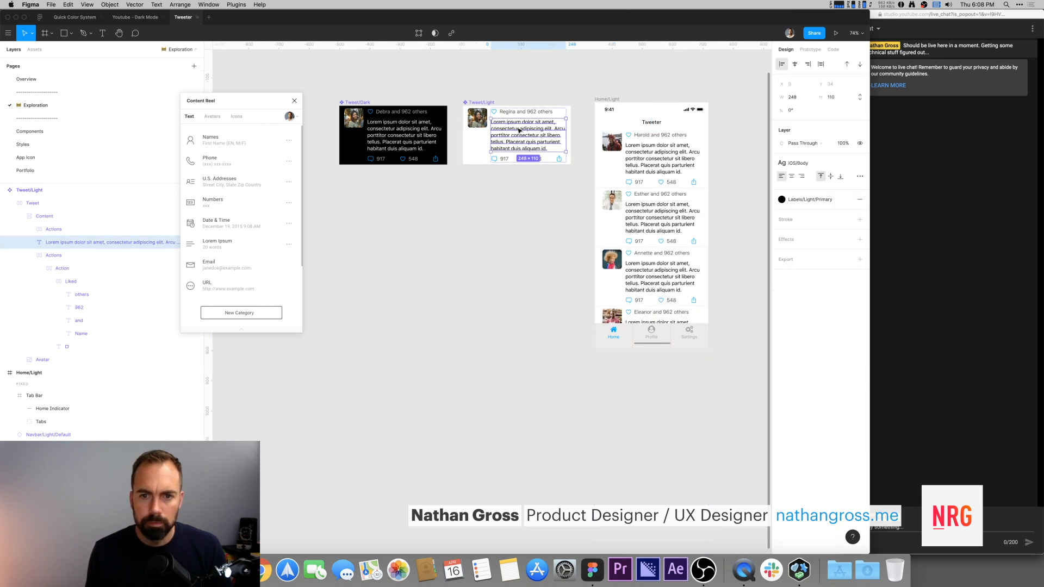
left_click(803, 98)
type("37")
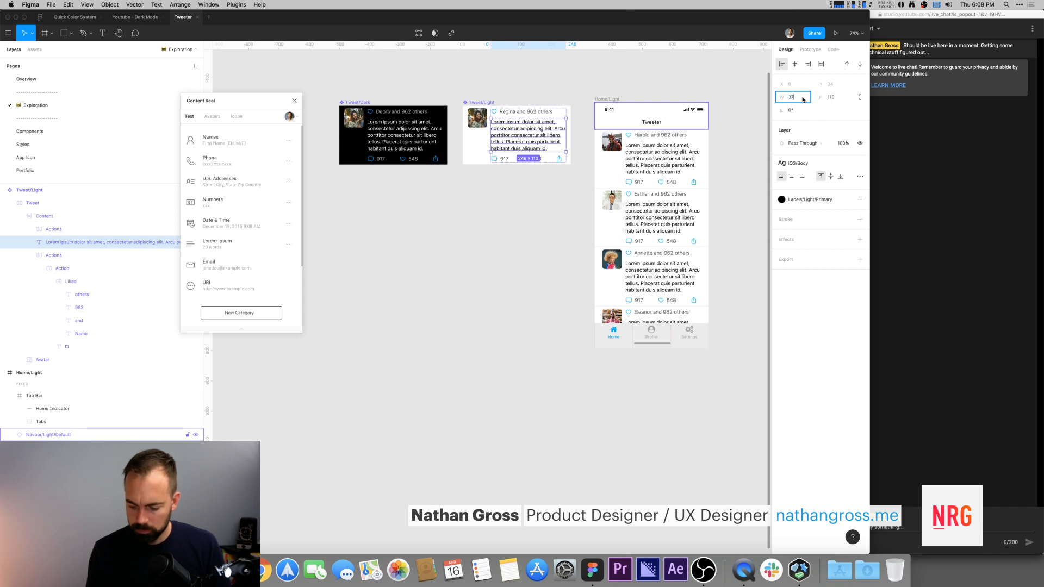
type("5")
key("Return")
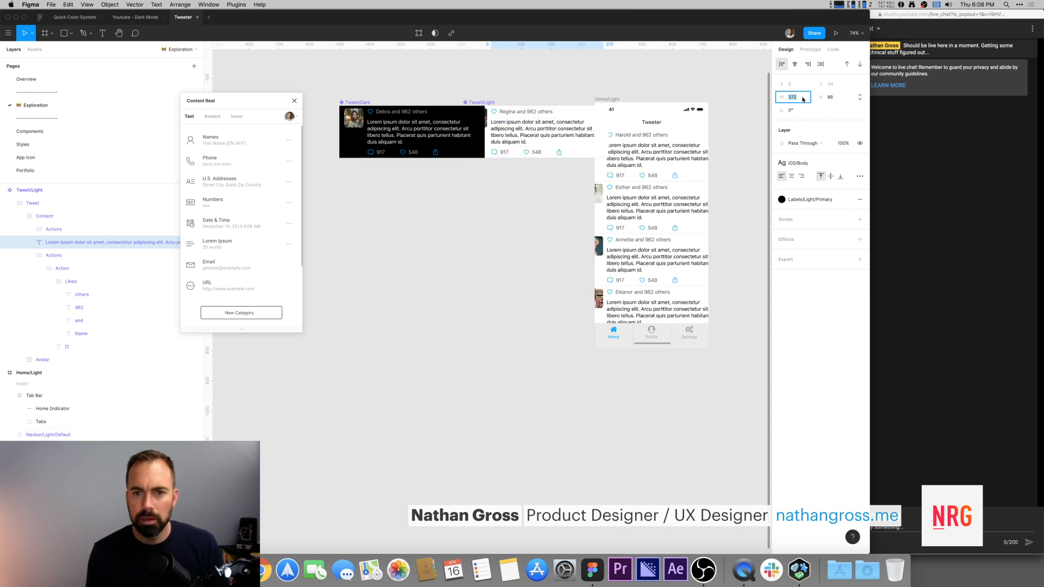
type("303")
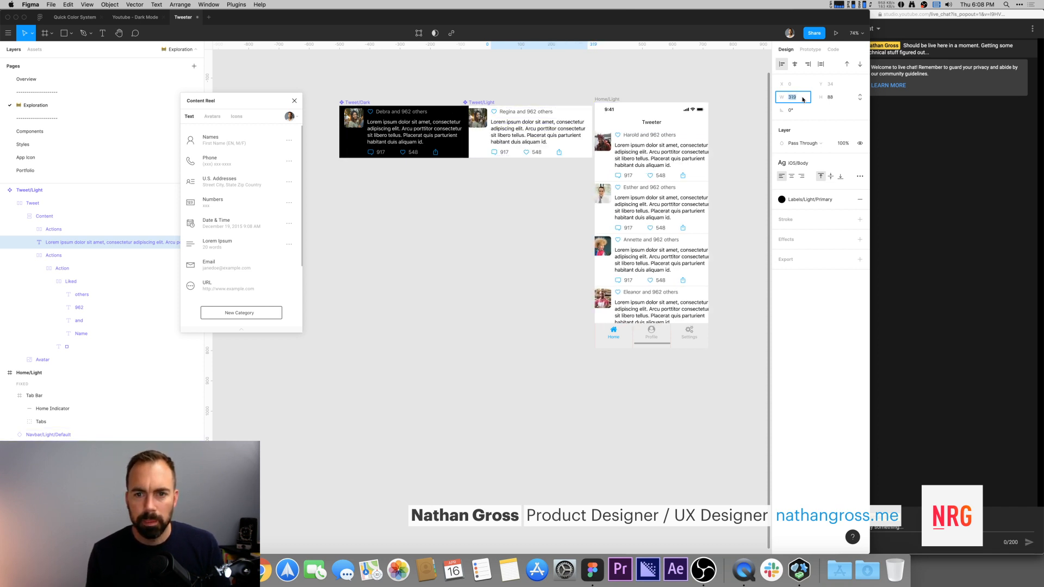
key("Return")
type("271")
key("Return")
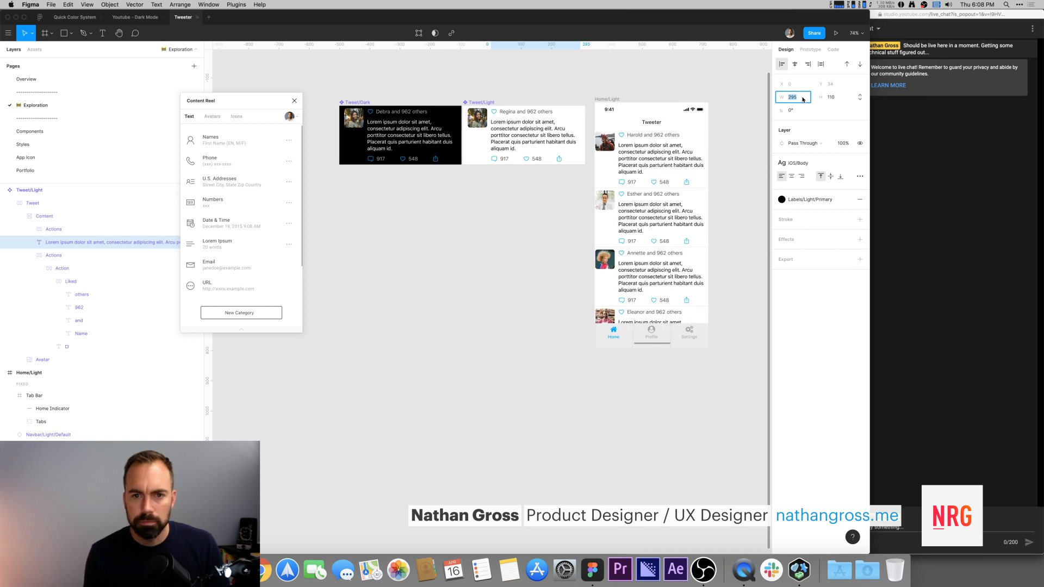
type("250")
key("Return")
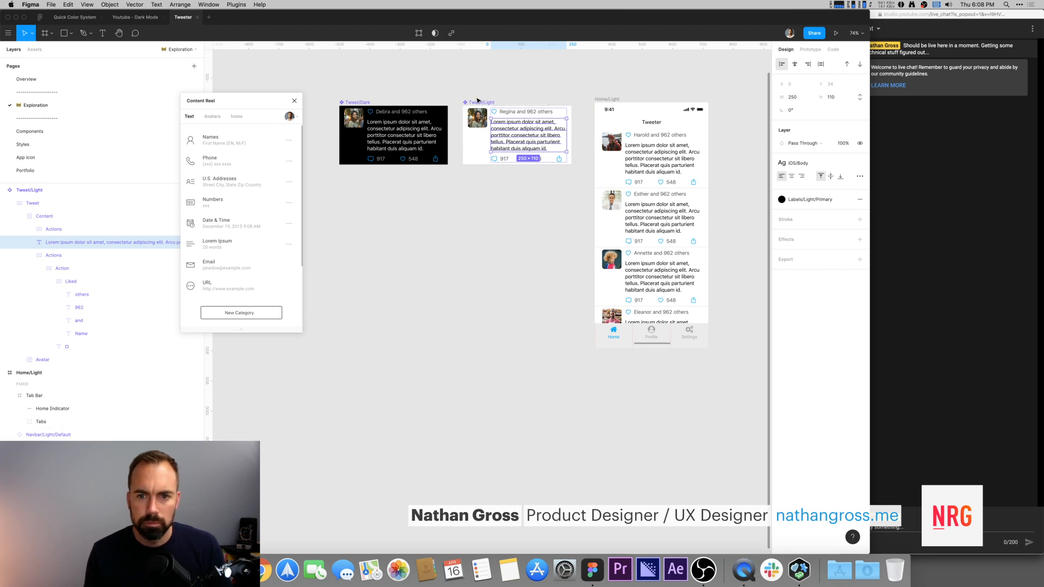
left_click(581, 130)
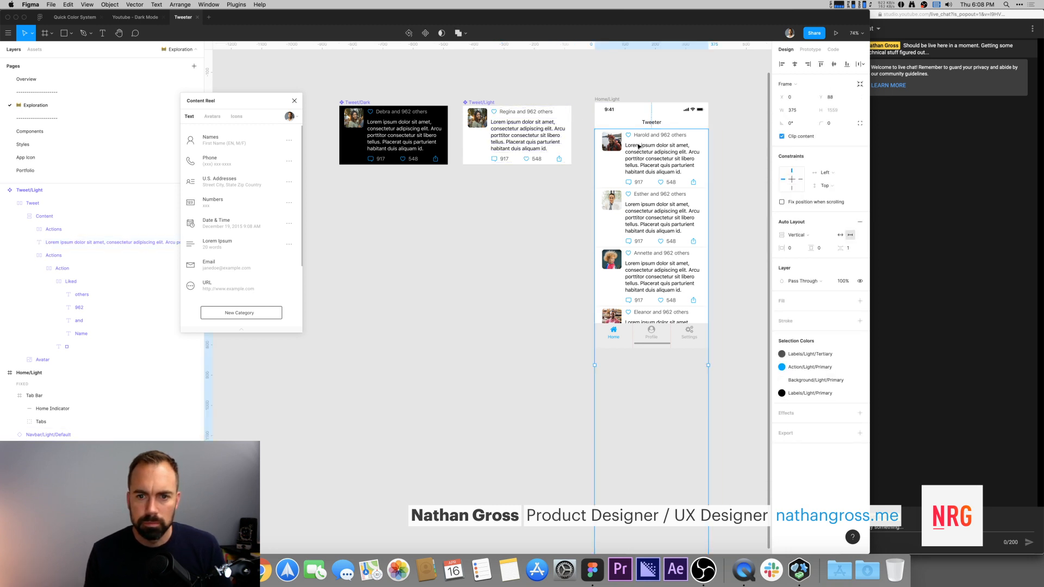
left_click(480, 102)
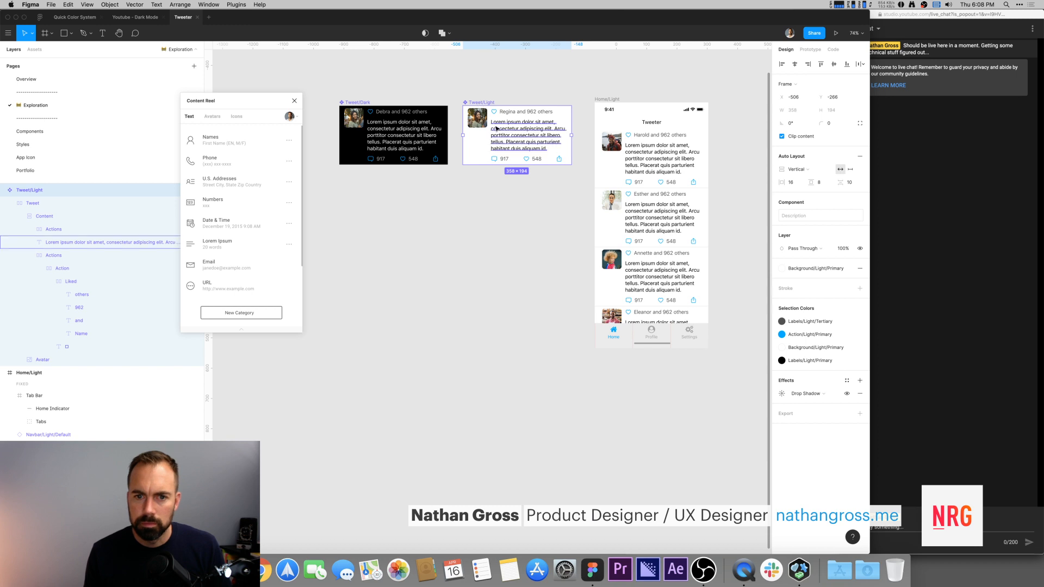
Step: Increase the Tweet/Light component's body text width to 256
left_click(522, 131)
left_click(794, 97)
key("Up")
key("Up")
key("Up")
key("Up")
key("Up")
key("Up")
key("Up")
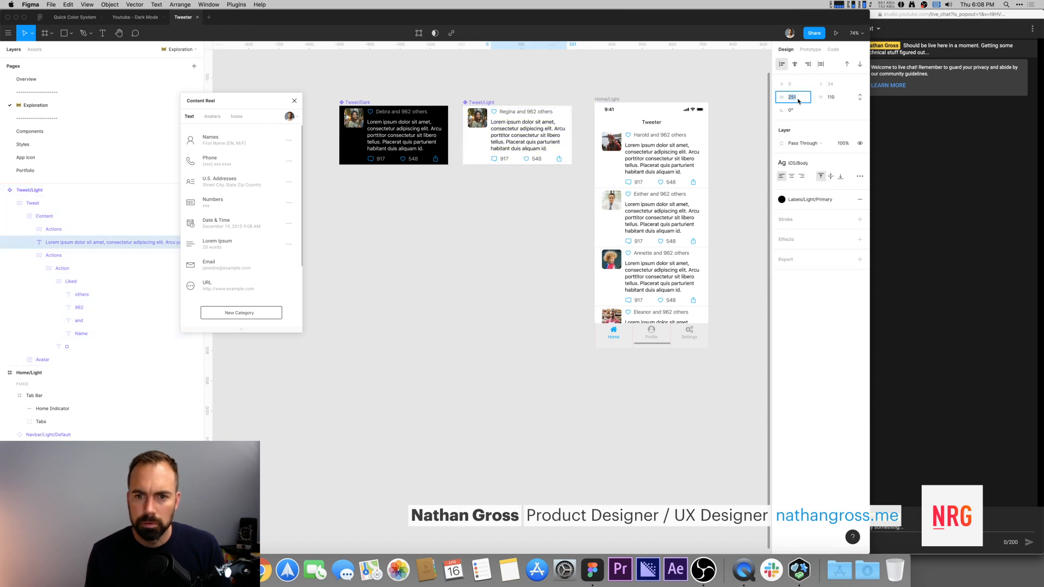
key("Up")
key("Up")
key("Up")
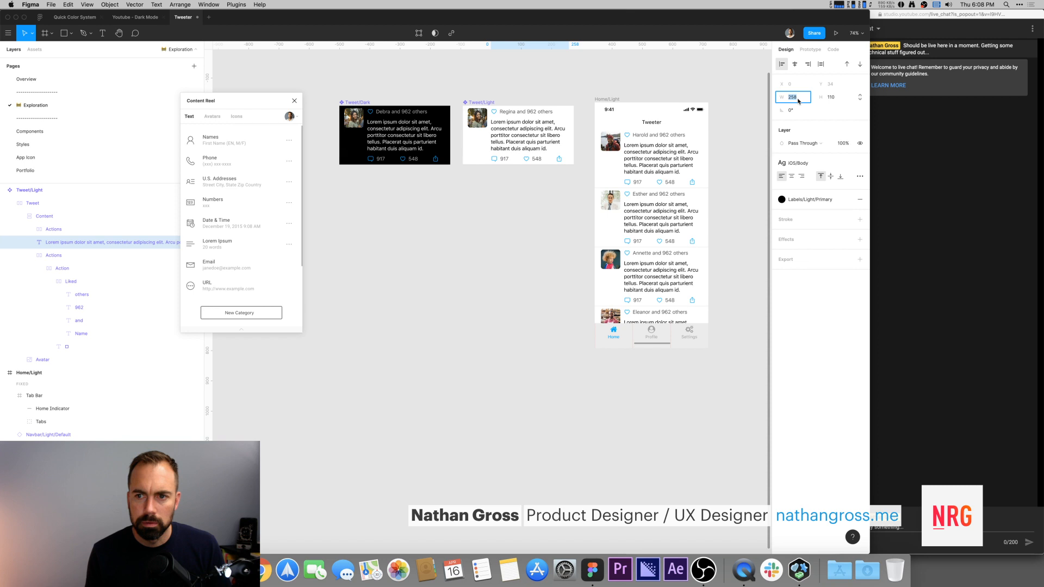
Step: Set the Tweet/Light component's body text width to 267
left_click(483, 103)
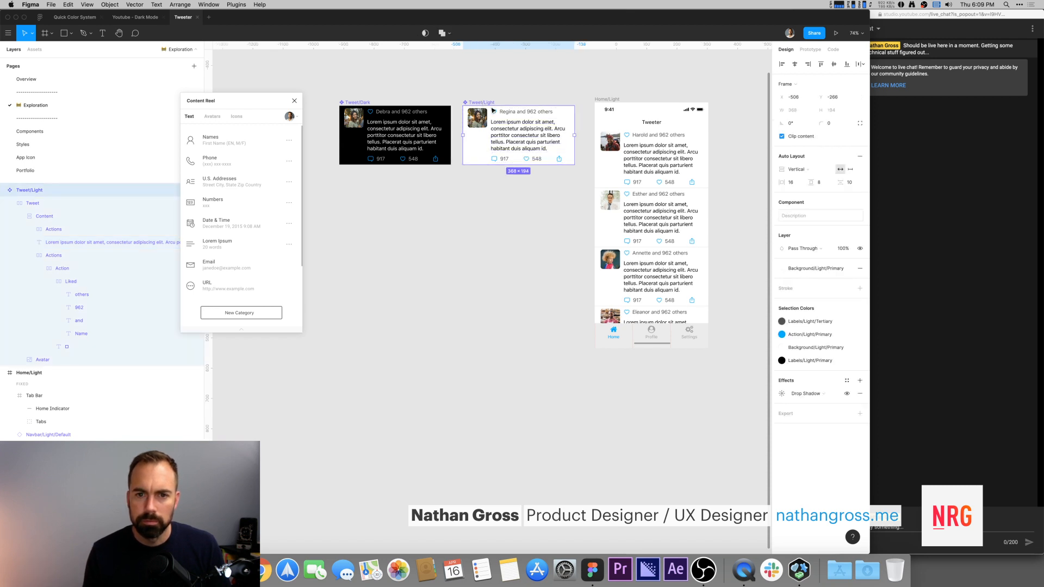
left_click(513, 130)
left_click(802, 99)
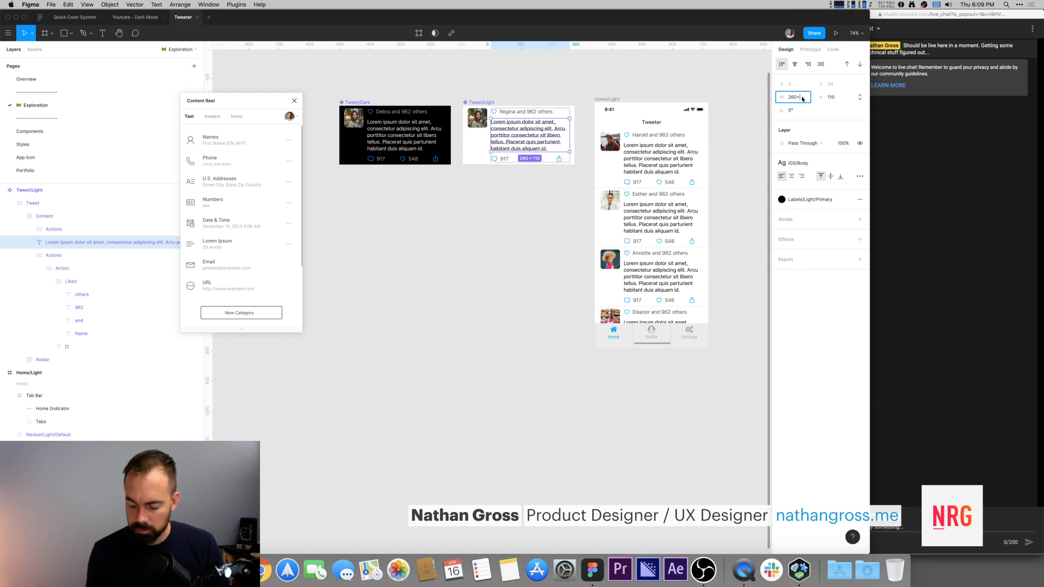
key("Return")
left_click(487, 102)
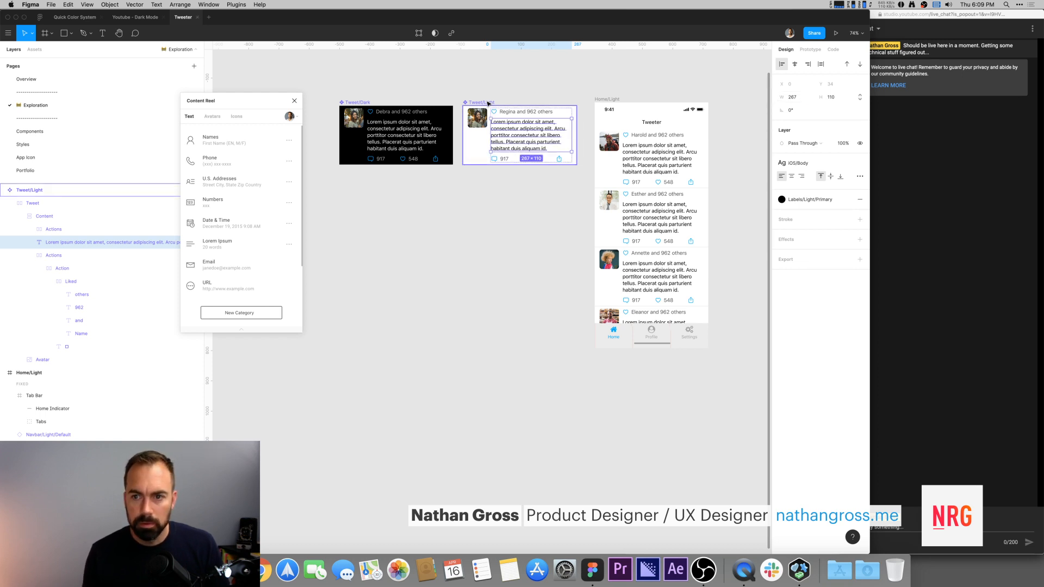
Step: Select the List frame and close the Content Reel plugin window
left_click(520, 95)
left_click_drag(627, 89, 579, 89)
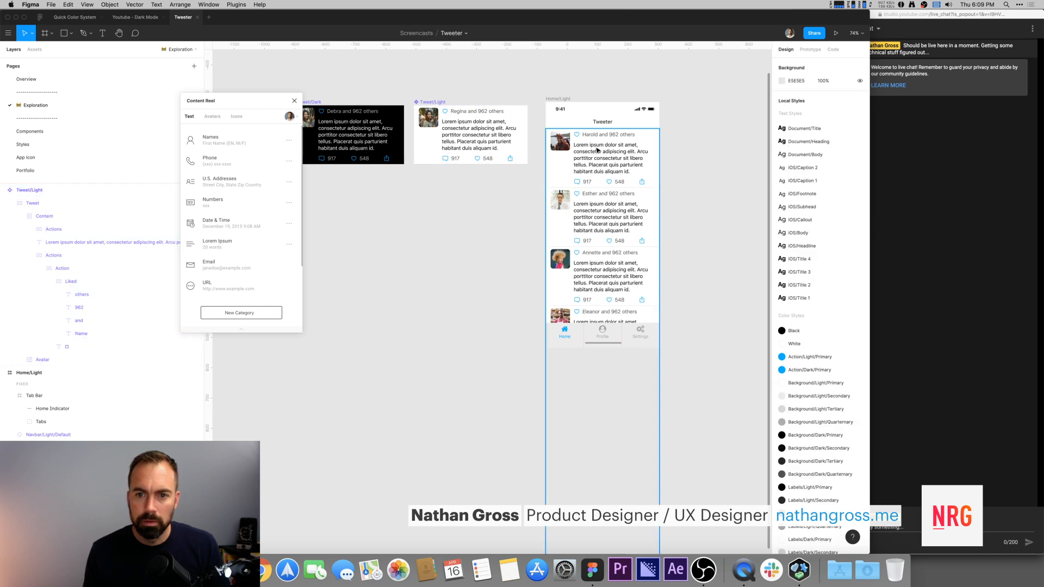
left_click(604, 152)
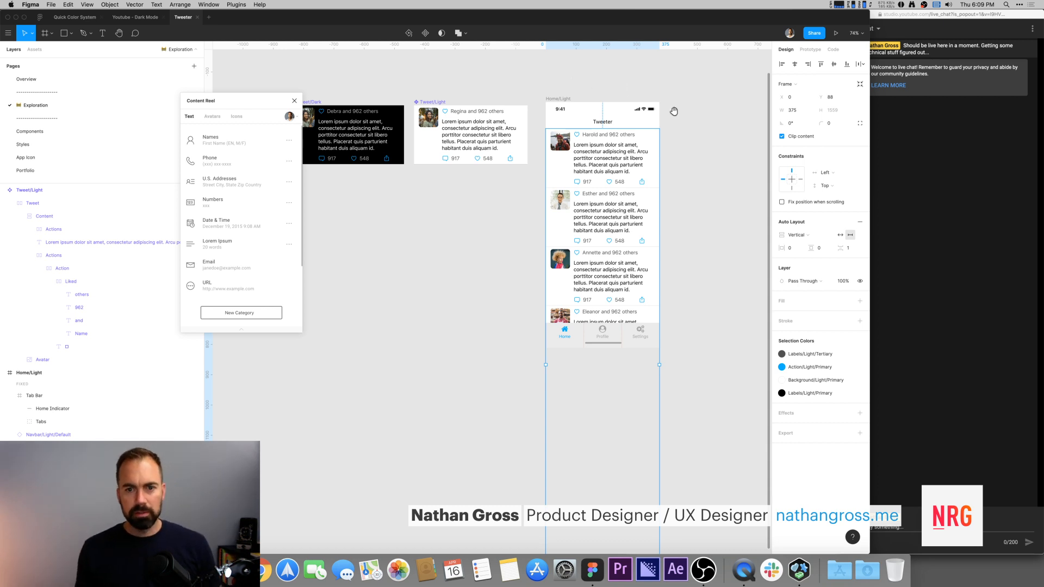
scroll(702, 177, "right", 3)
scroll(685, 174, "right", 1)
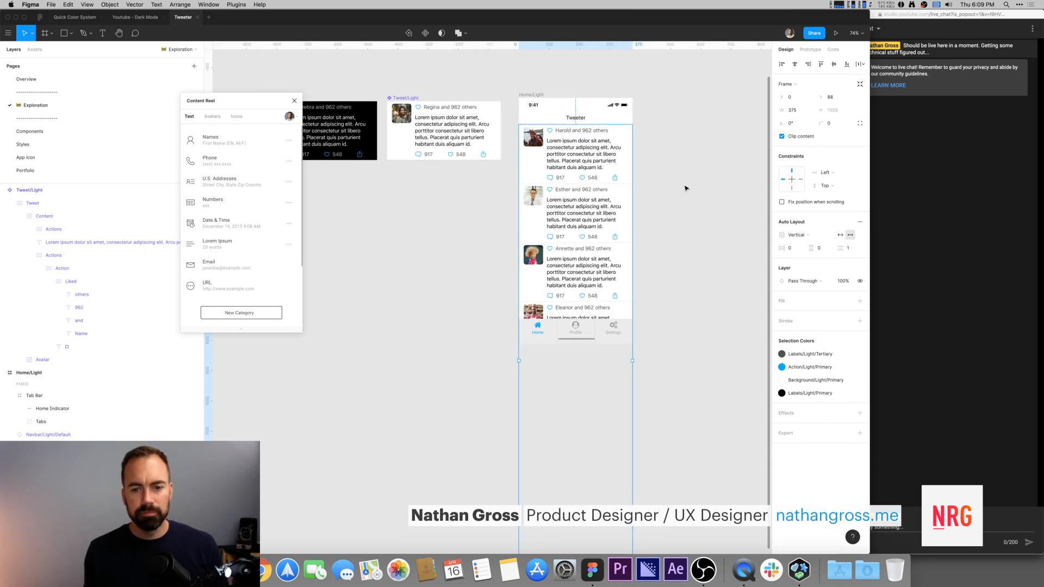
scroll(673, 130, "down", 5)
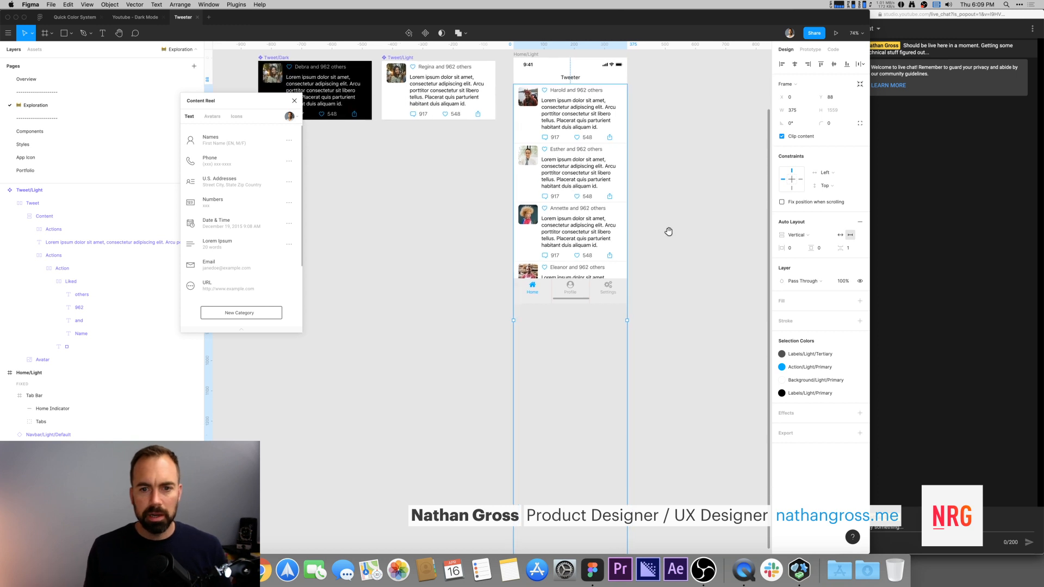
left_click_drag(230, 103, 279, 194)
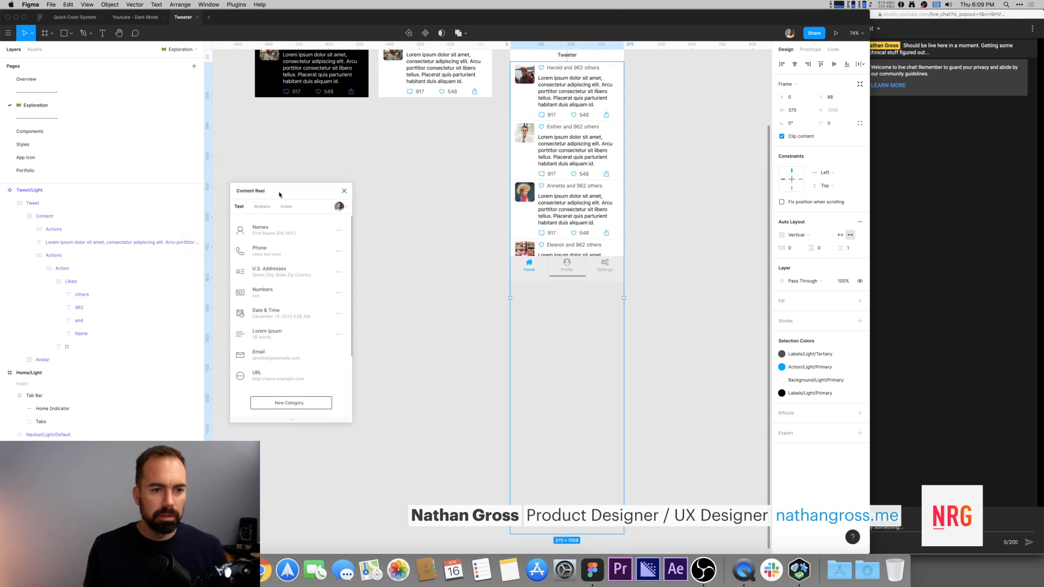
left_click(343, 193)
Step: Set the List frame's overflow behaviour to Horizontal Scrolling
scroll(639, 186, "up", 4)
scroll(638, 187, "right", 1)
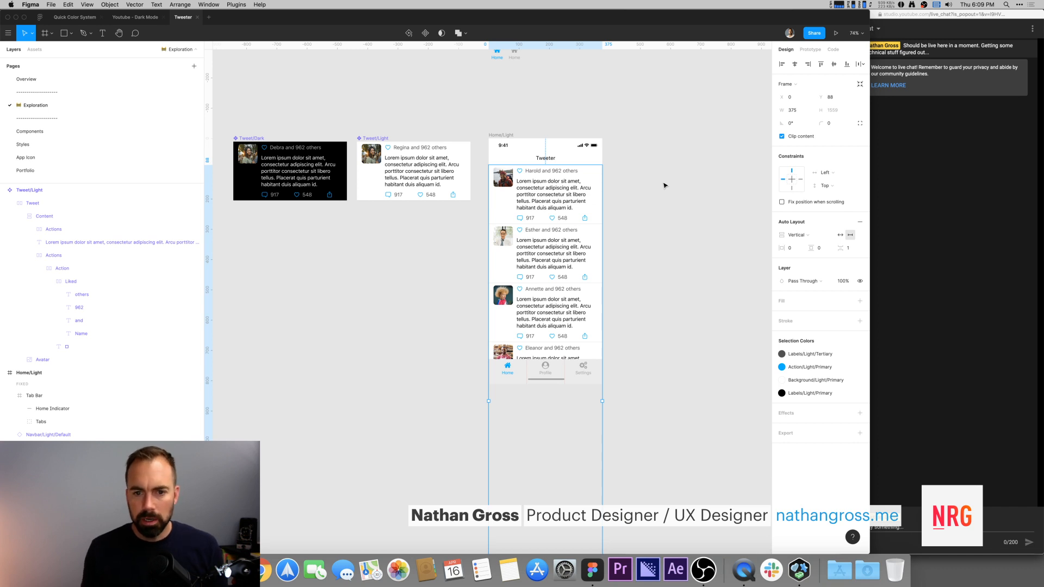
scroll(711, 144, "down", 1)
scroll(711, 144, "right", 1)
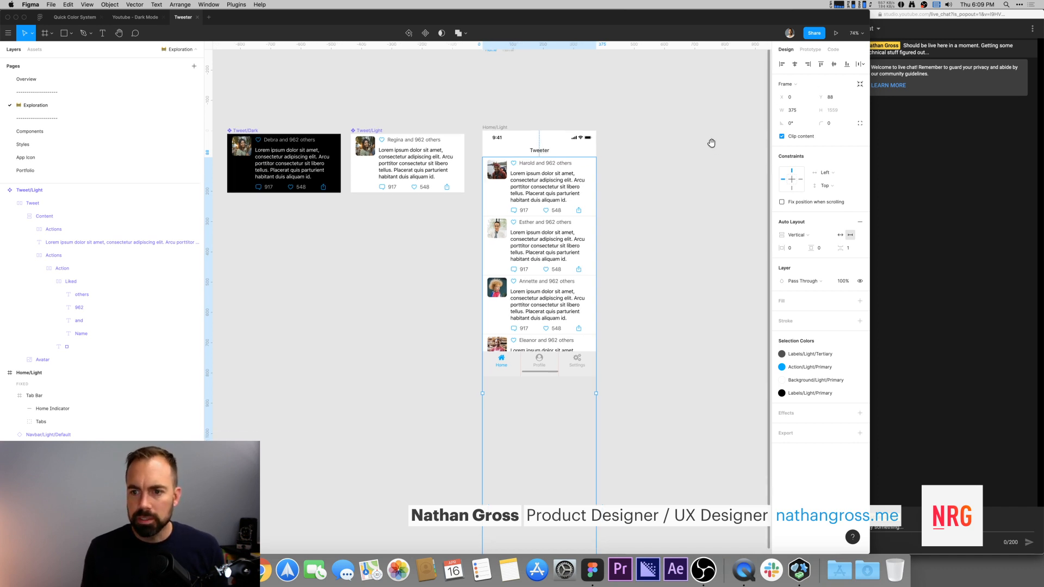
left_click(811, 49)
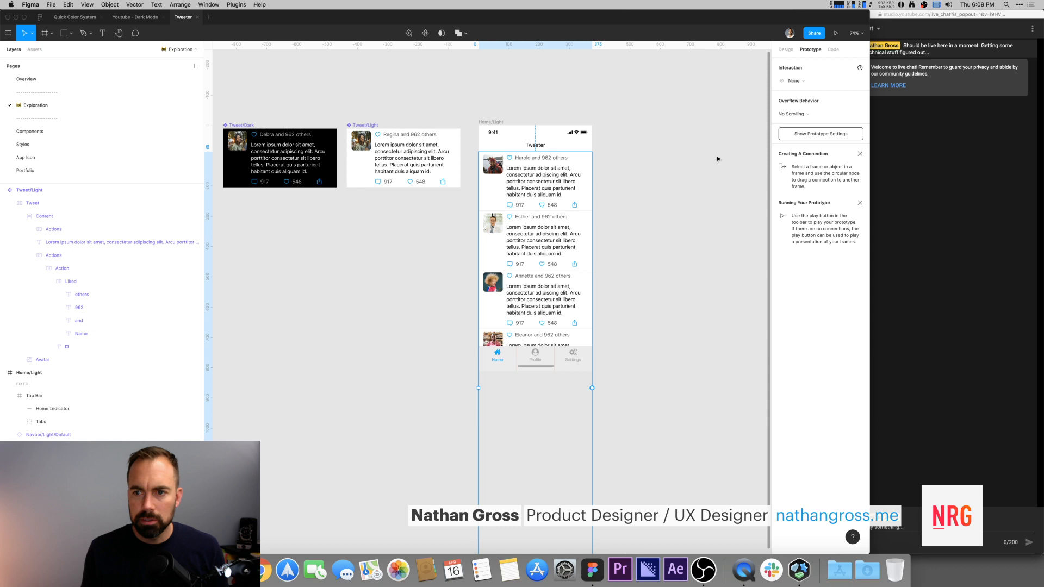
left_click(803, 116)
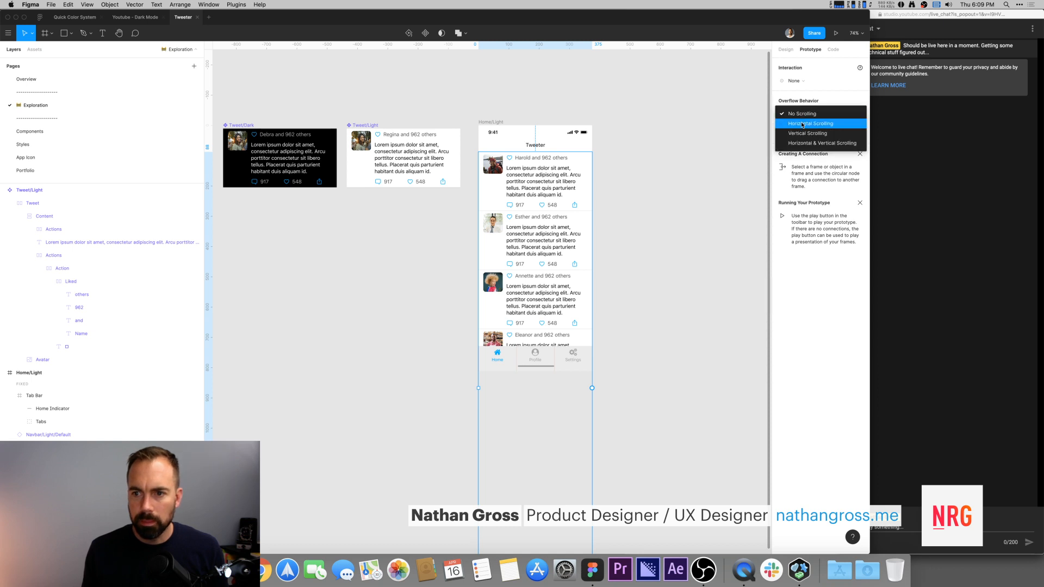
left_click(803, 124)
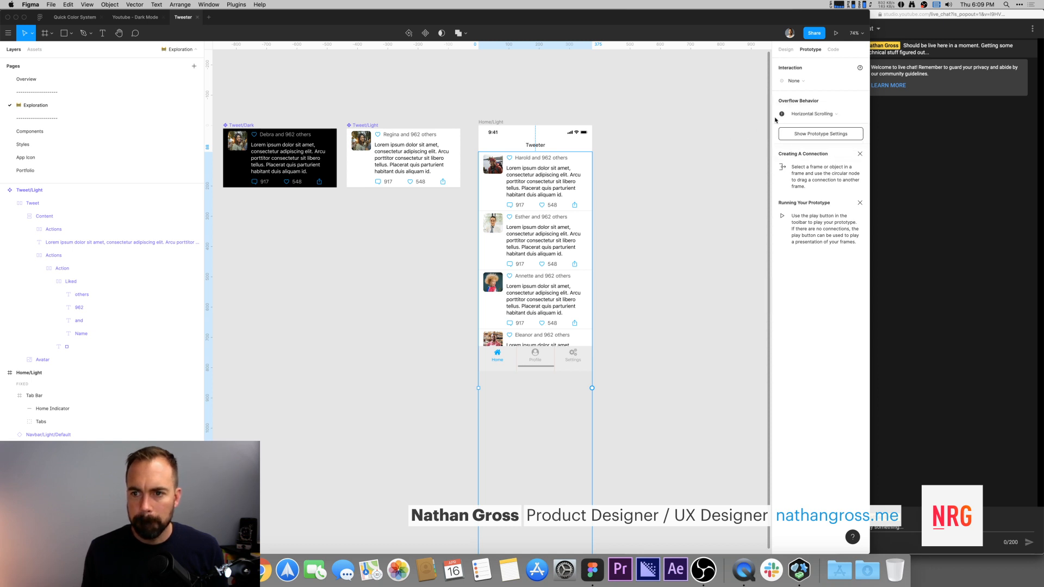
left_click(699, 172)
left_click(533, 171)
left_click_drag(530, 383, 513, 215)
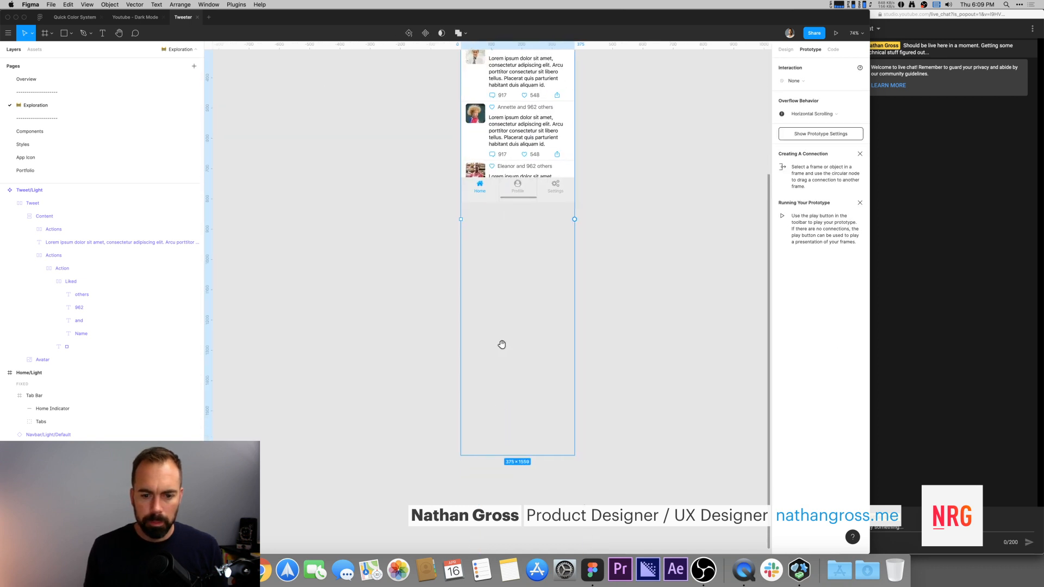
left_click(53, 409)
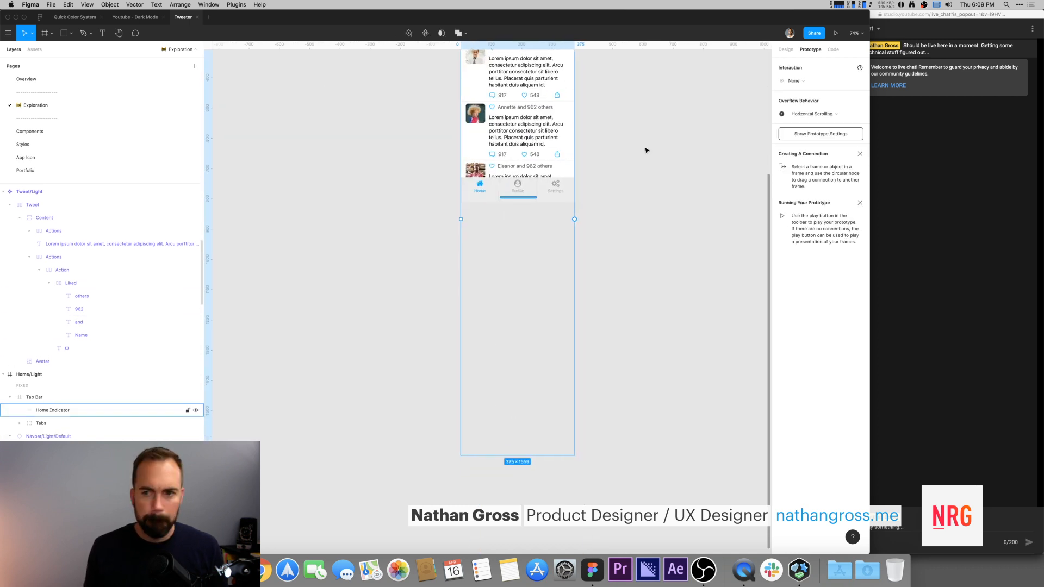
scroll(646, 151, "down", 1)
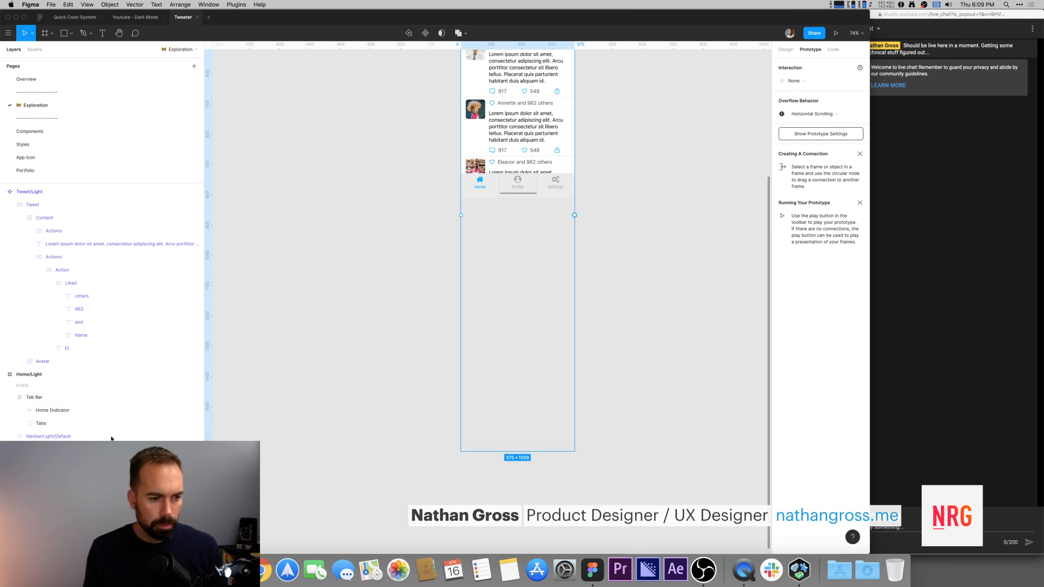
key("shift+a")
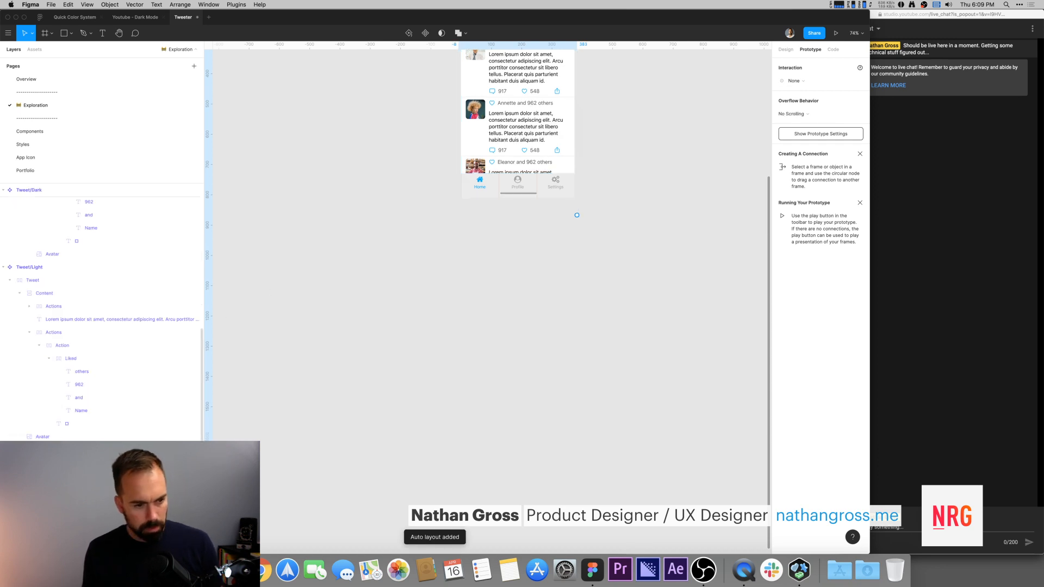
key("super+z")
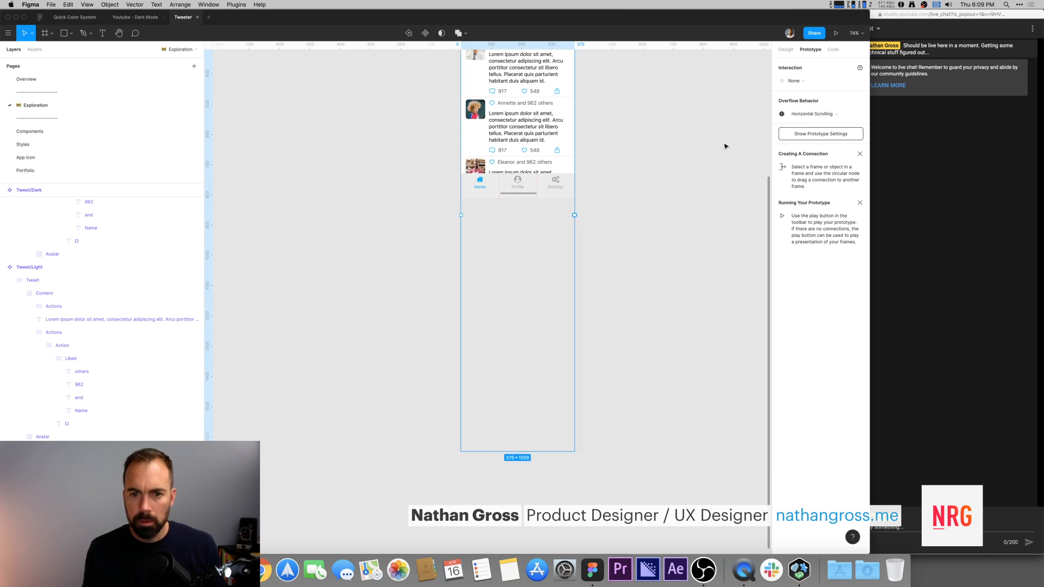
Step: Remove auto layout from the List frame
left_click(787, 53)
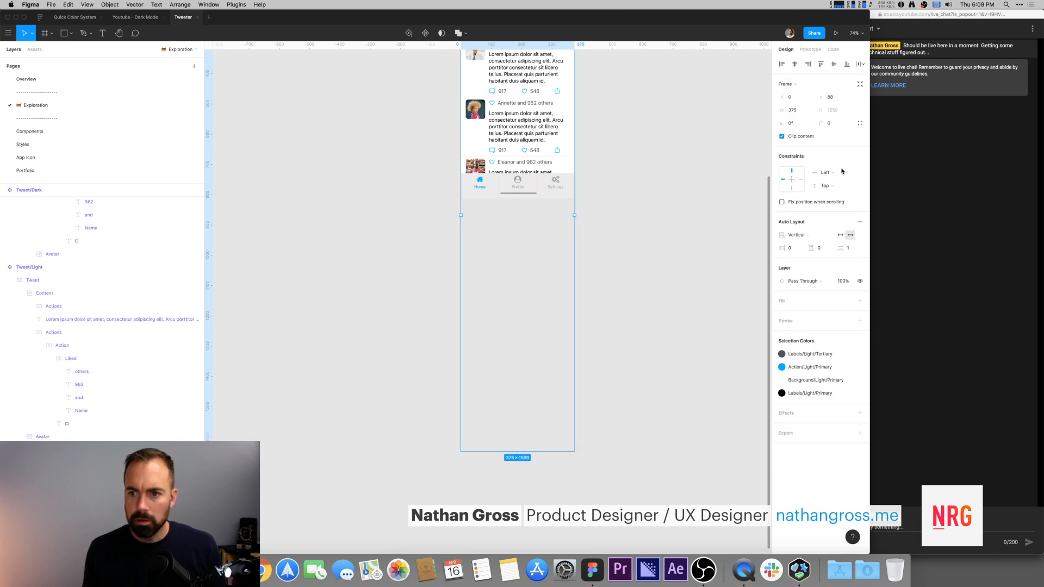
left_click(860, 222)
scroll(692, 180, "up", 6)
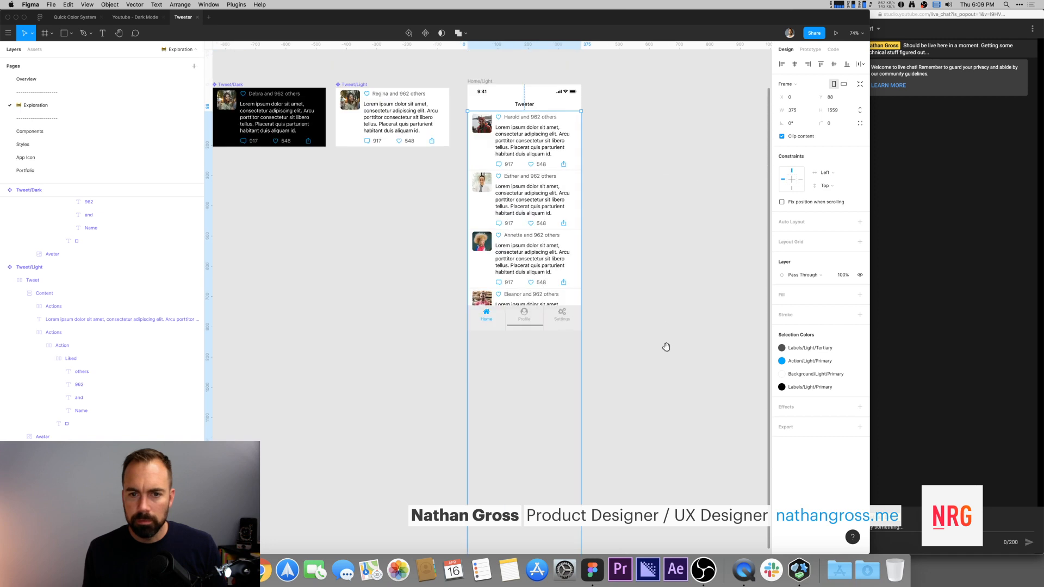
Step: Shorten the List frame to about 841 high so it ends above the tab bar
left_click(810, 50)
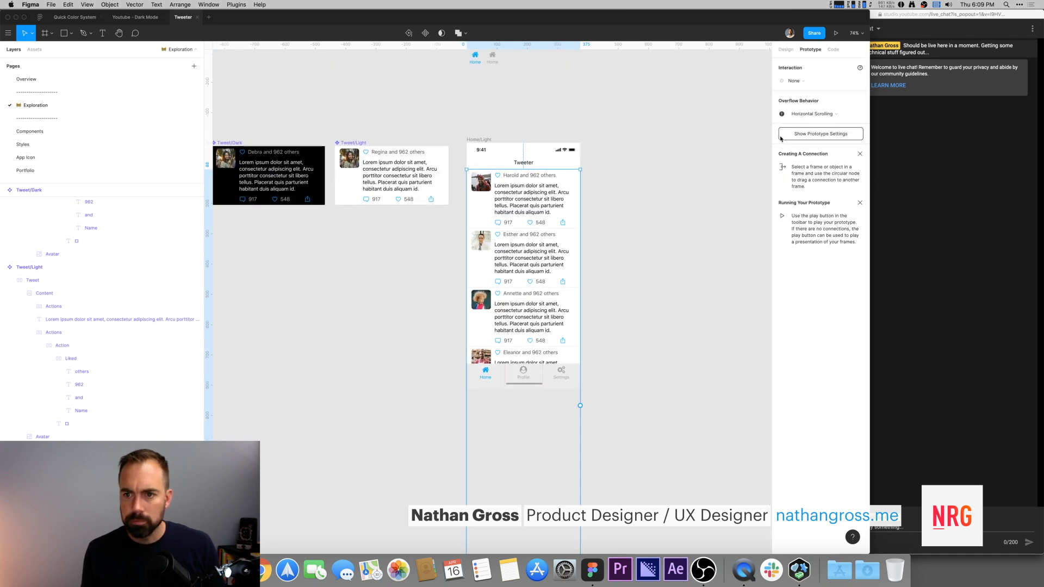
scroll(646, 244, "down", 8)
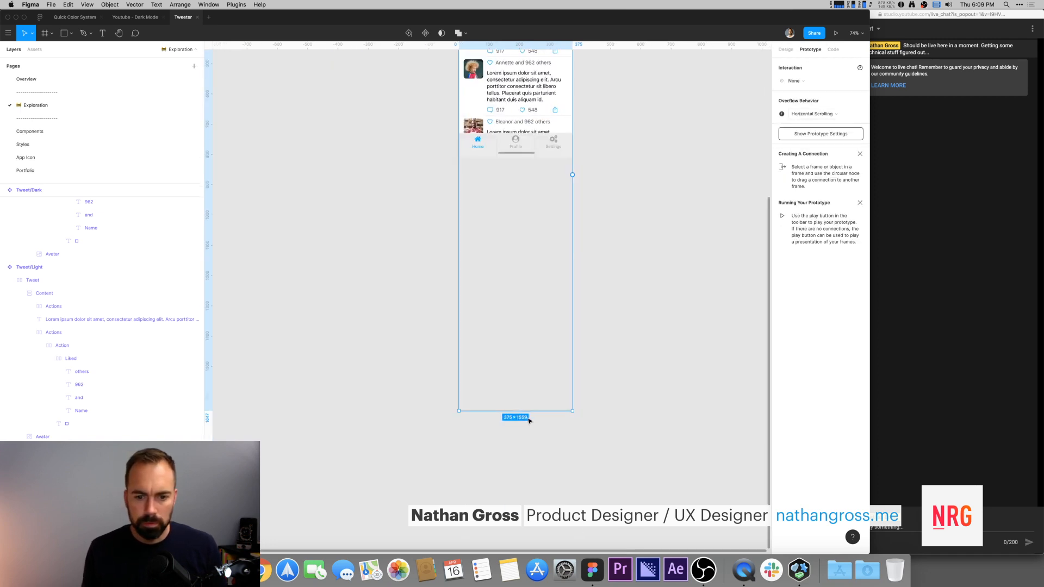
left_click_drag(530, 415, 523, 133)
left_click_drag(610, 121, 602, 351)
scroll(598, 346, "up", 3)
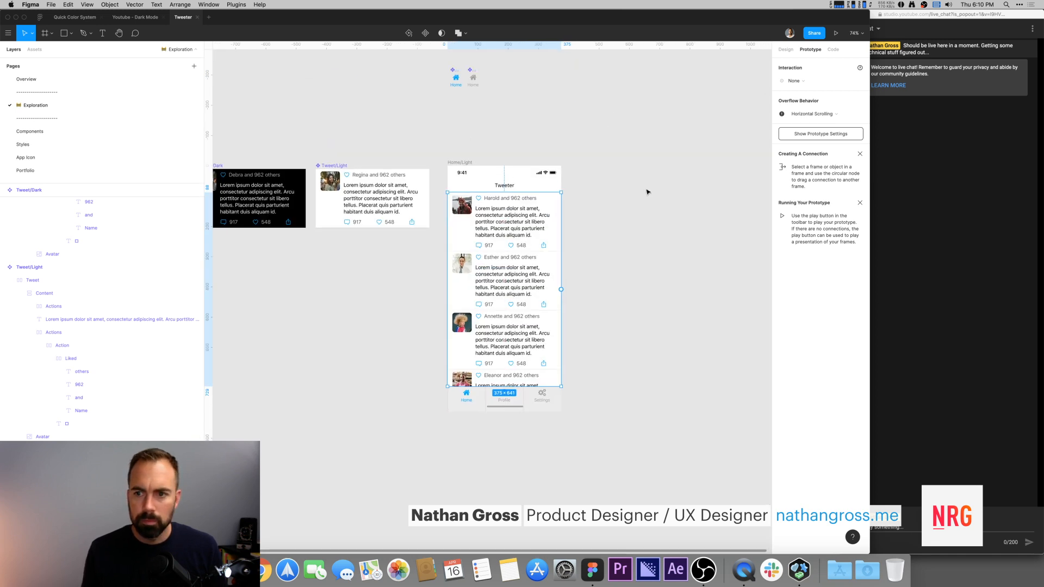
Step: Set the List frame's overflow behaviour to Vertical Scrolling
left_click(805, 115)
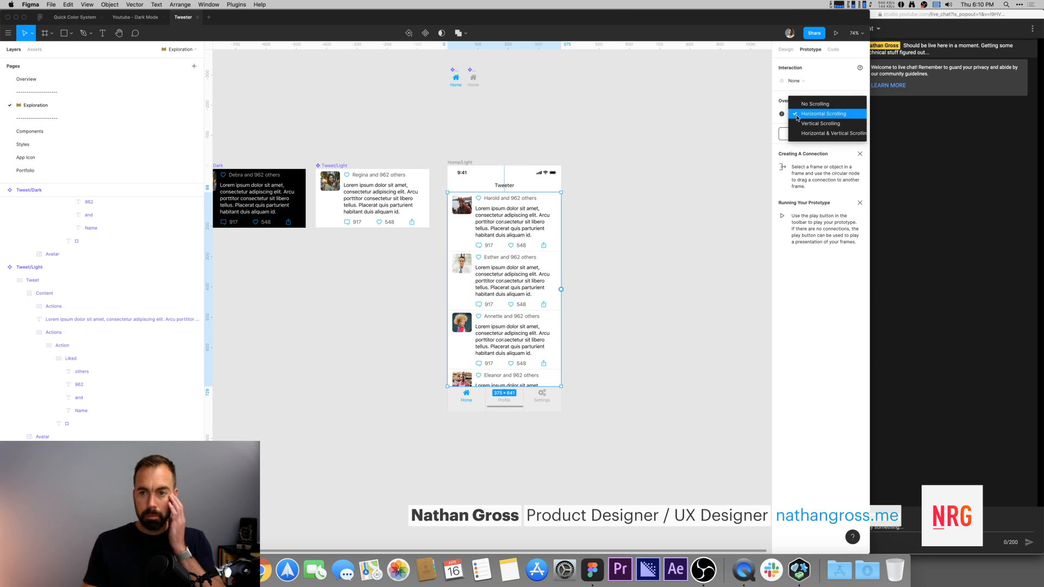
left_click(808, 124)
left_click(619, 129)
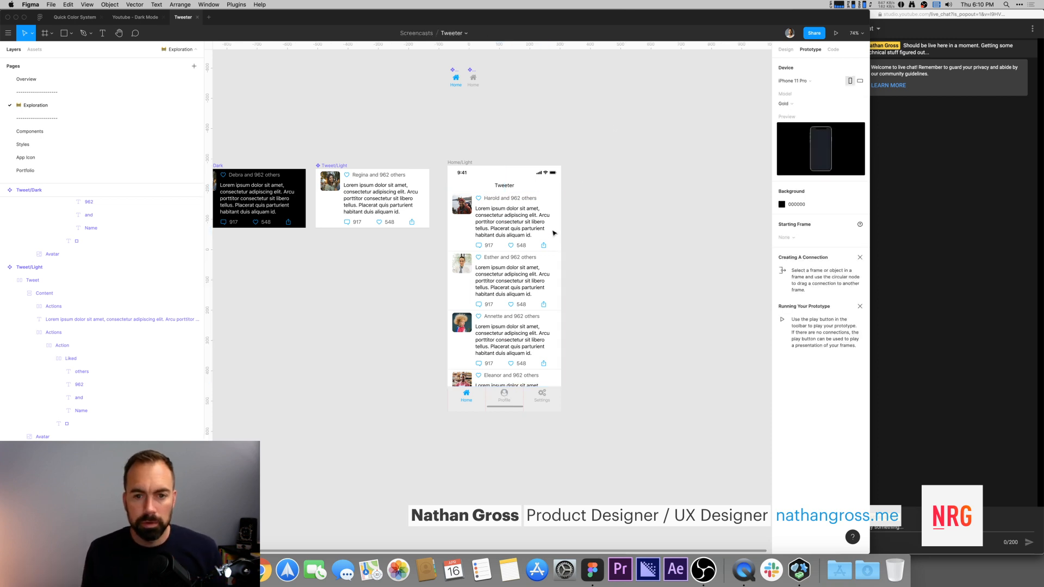
Step: Duplicate the Home/Light frame next to the original
left_click(524, 240)
scroll(530, 250, "left", 2)
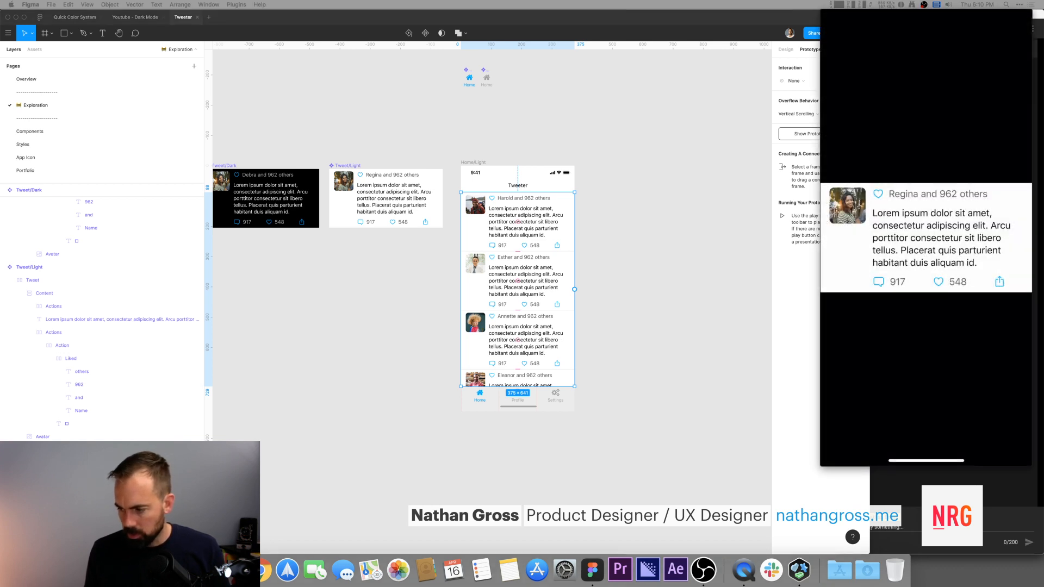
left_click(482, 167)
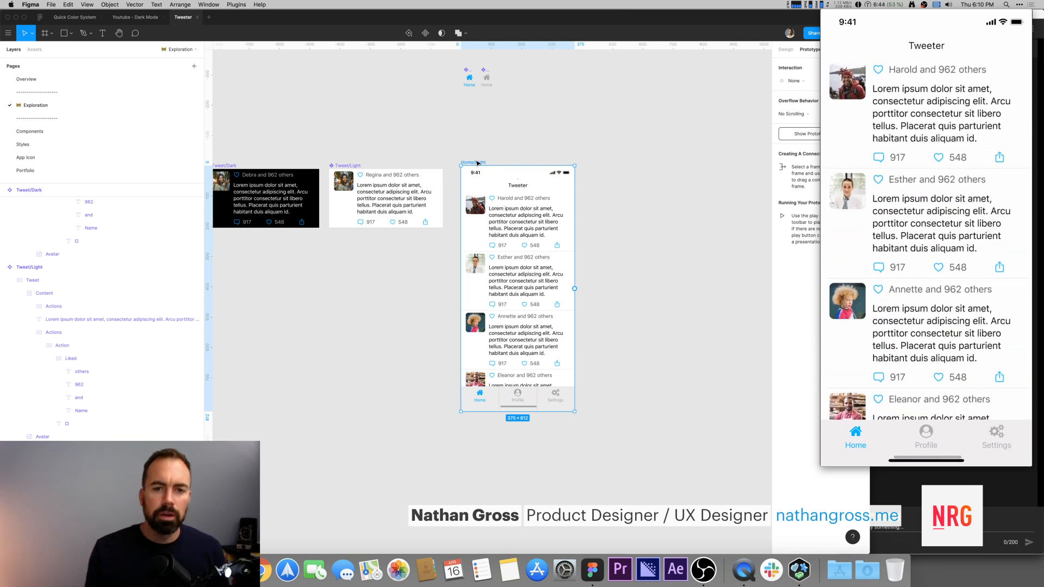
key("Escape")
left_click_drag(479, 164, 610, 172)
Step: In the duplicated frame, select all tweet instances in the List and switch them to the Dark variant
left_click(566, 131)
scroll(569, 132, "left", 1)
double_click(658, 222)
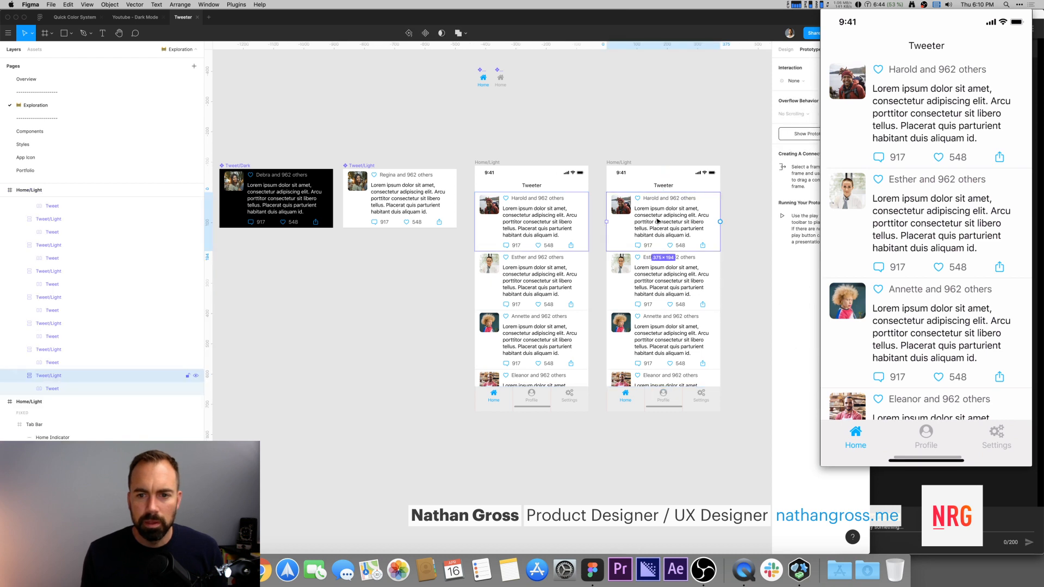
left_click(20, 375)
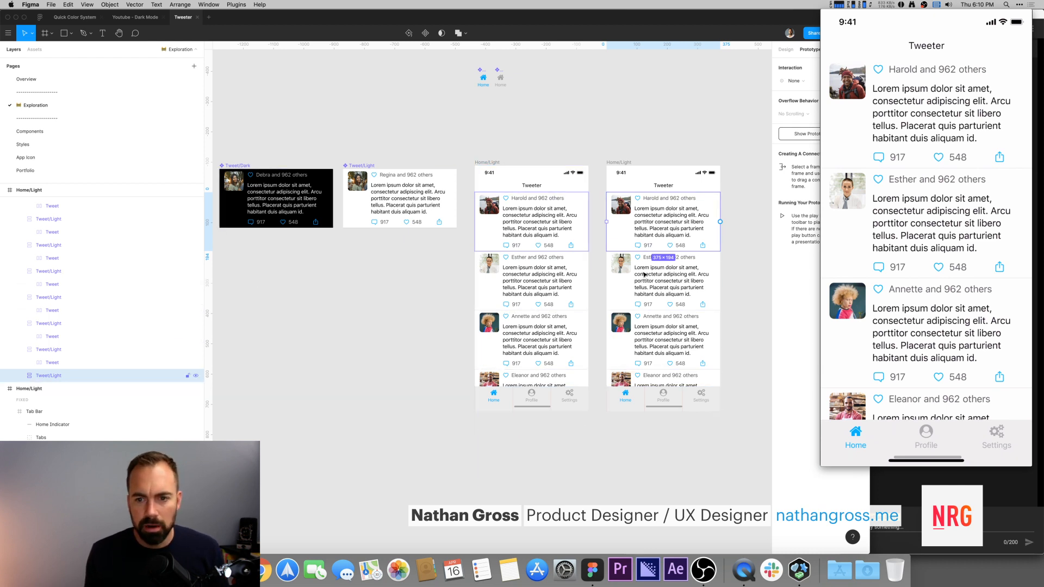
left_click(662, 137)
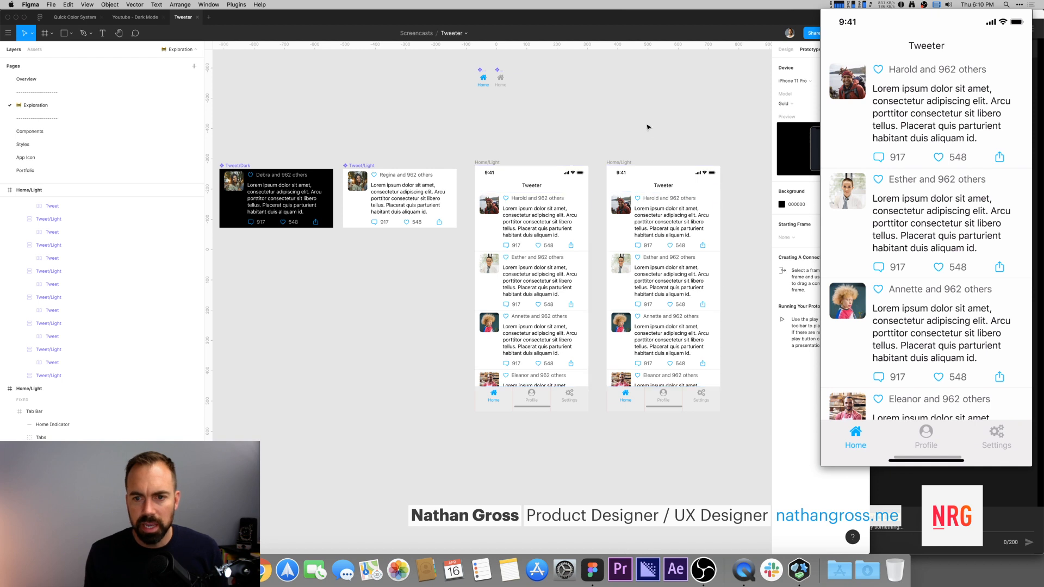
left_click(683, 227)
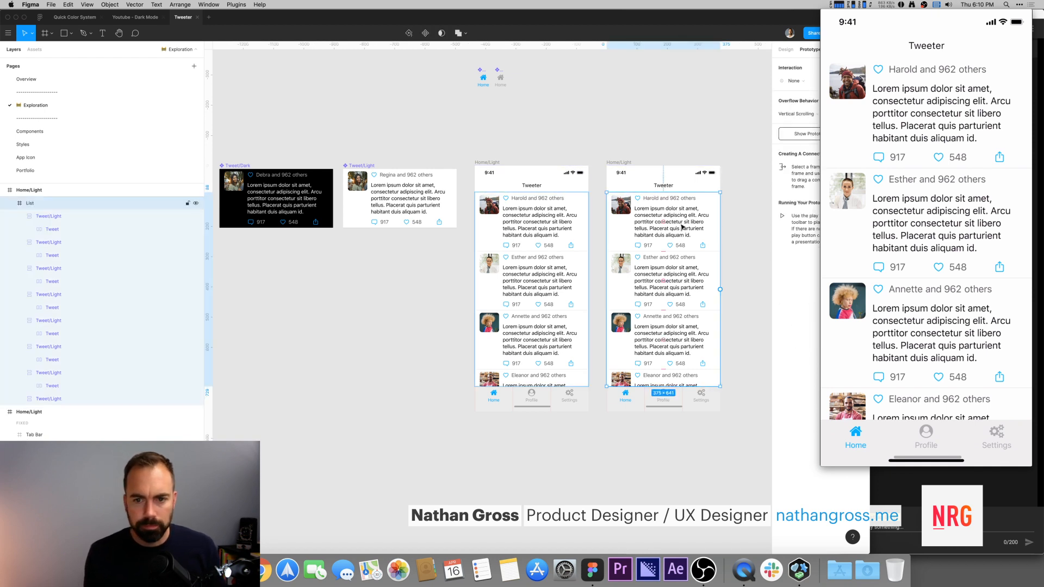
left_click(58, 217)
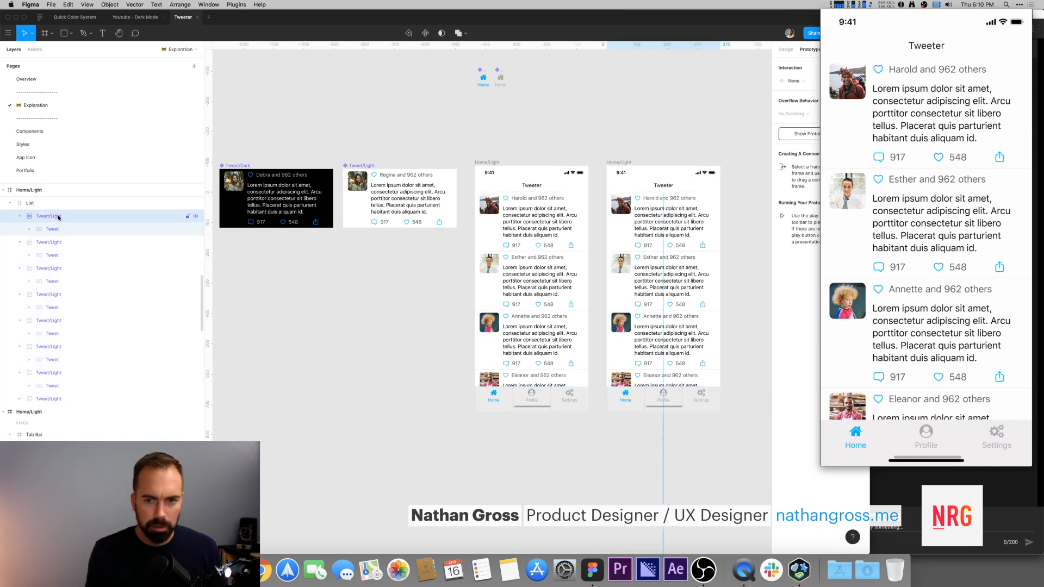
left_click(49, 398)
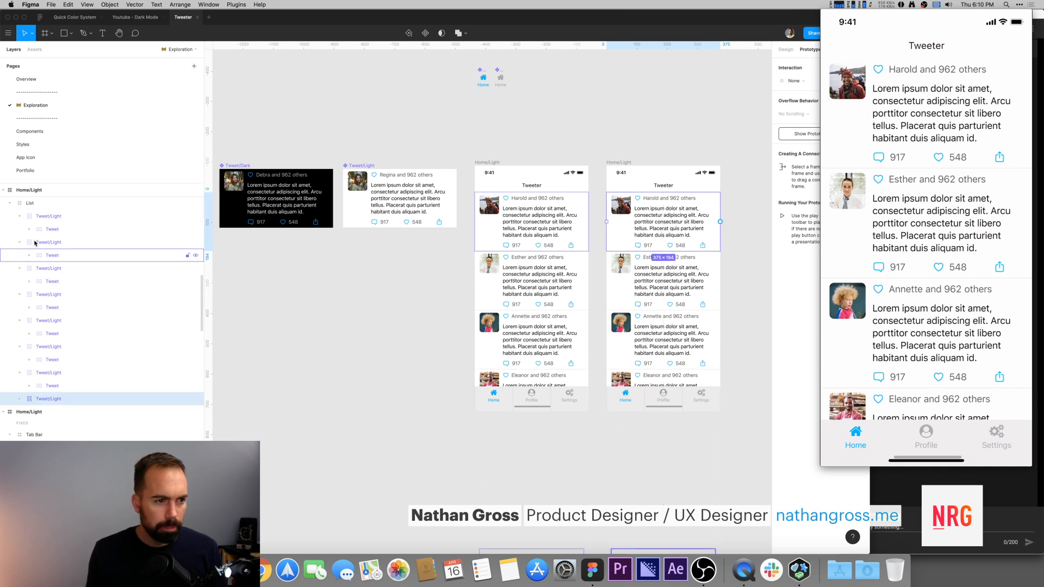
key("super+slash")
type("coll")
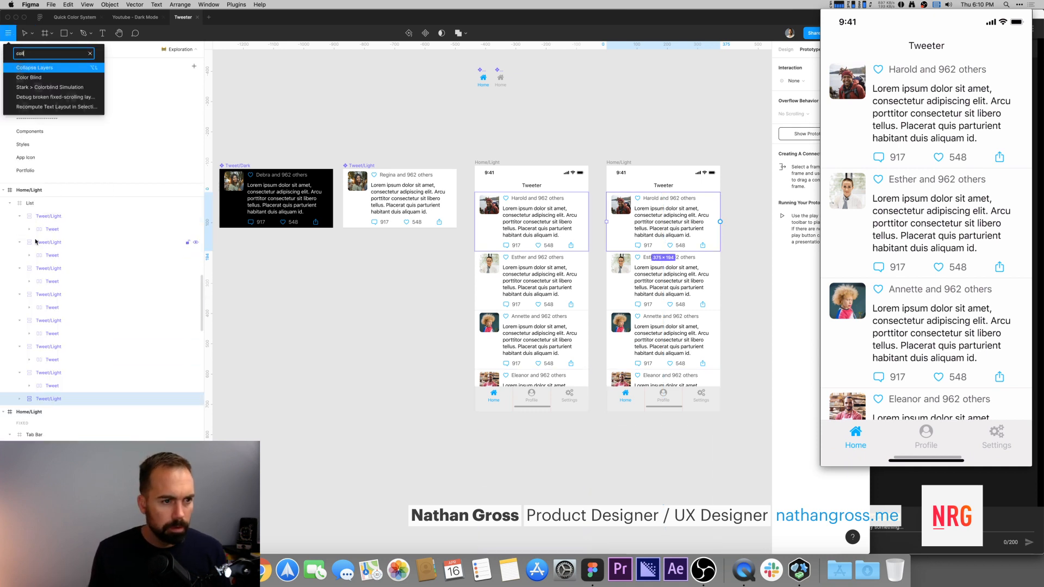
key("Return")
left_click(48, 320, "shift")
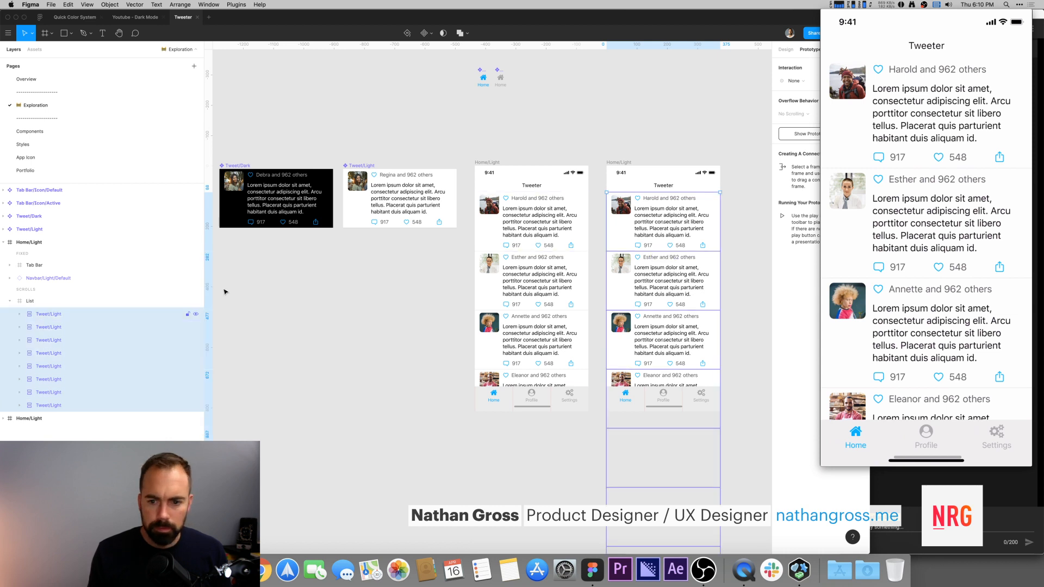
left_click(785, 49)
left_click(806, 182)
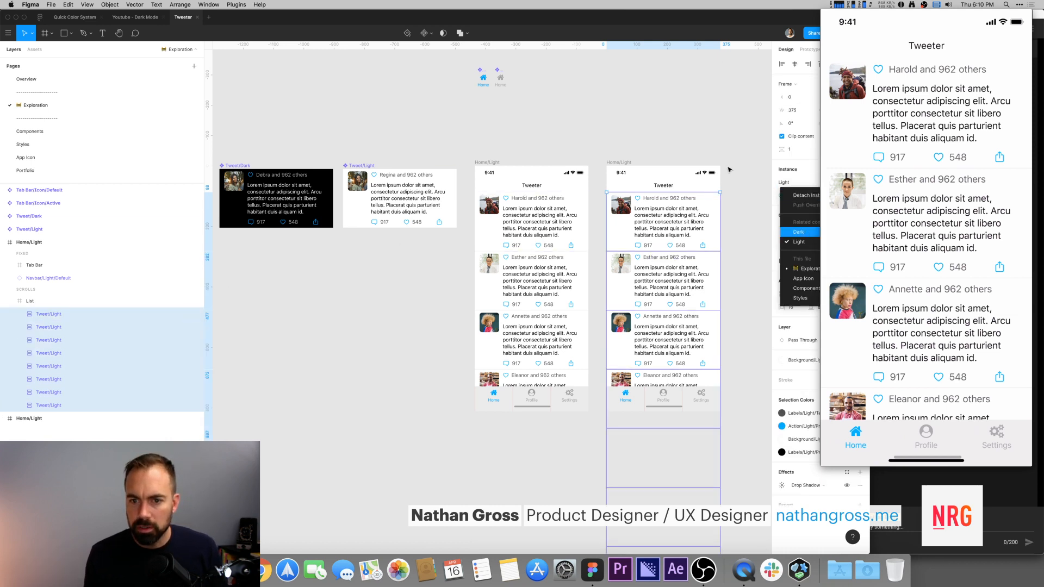
left_click(799, 227)
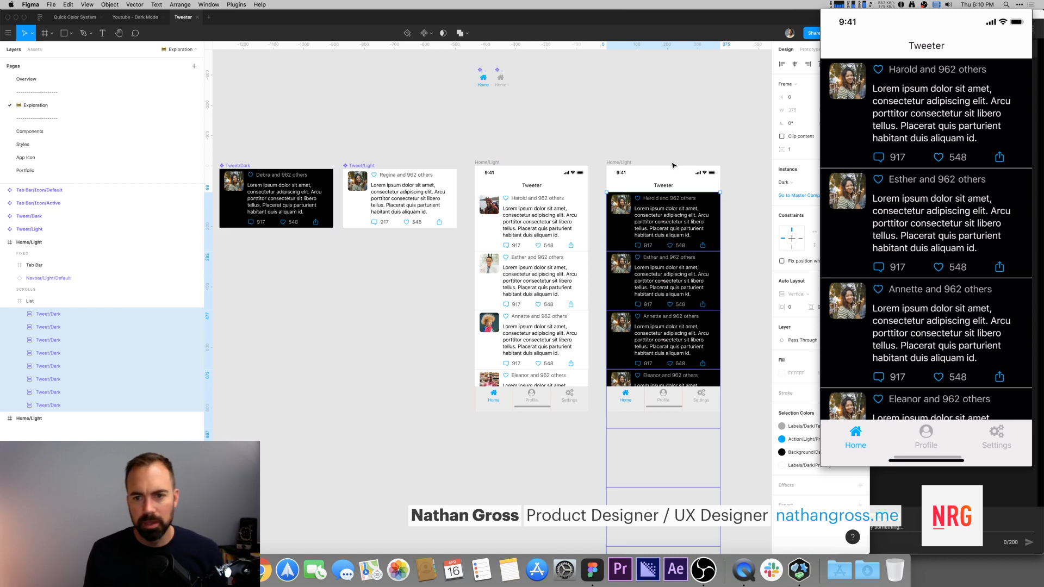
Step: Copy the tab bar out of the Home/Light frame onto the empty canvas beside the tweet components
left_click(672, 180)
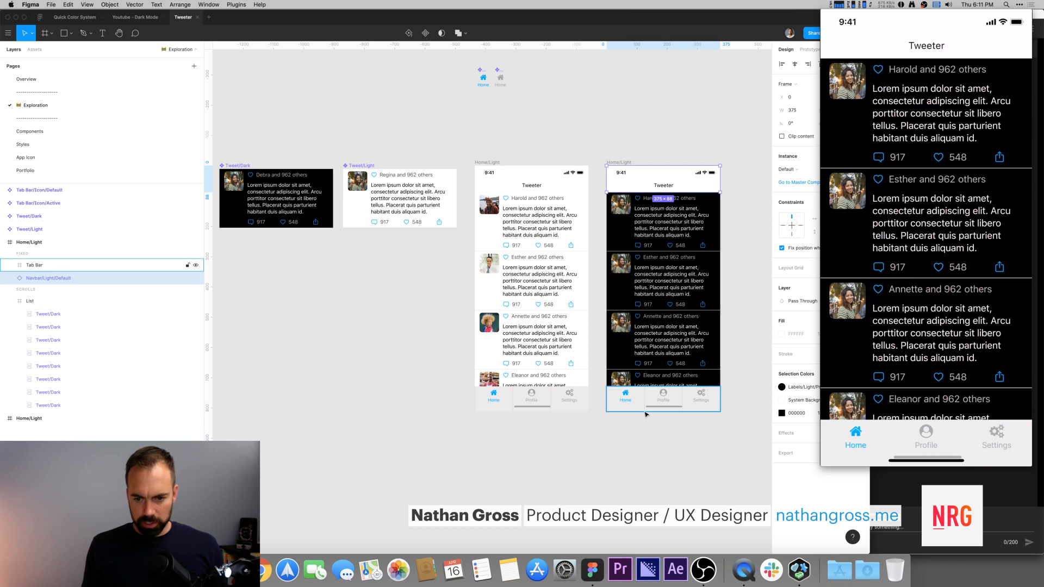
left_click_drag(515, 438, 547, 385)
left_click(596, 362)
left_click(602, 349)
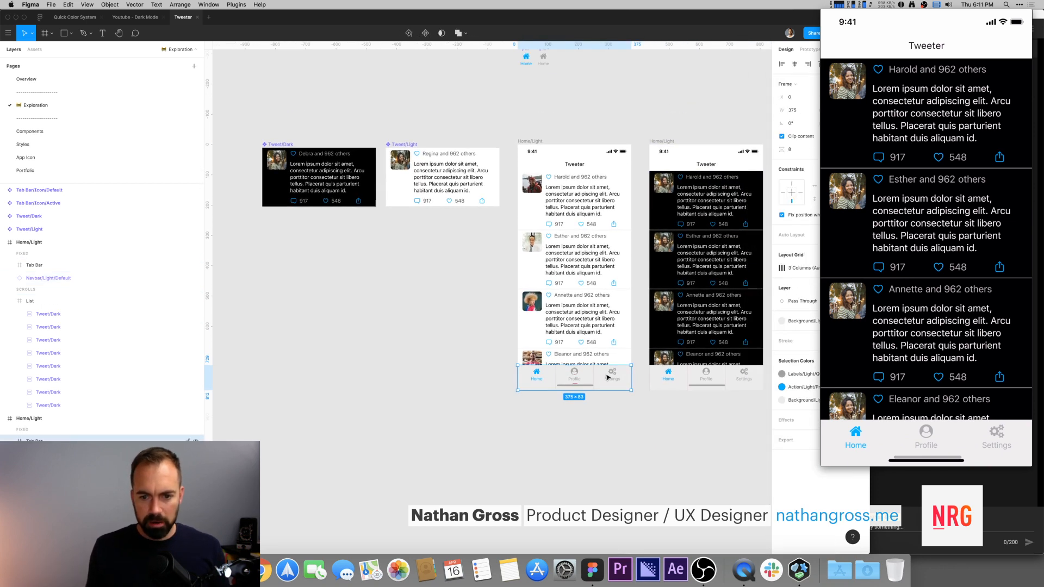
left_click_drag(601, 330, 537, 324)
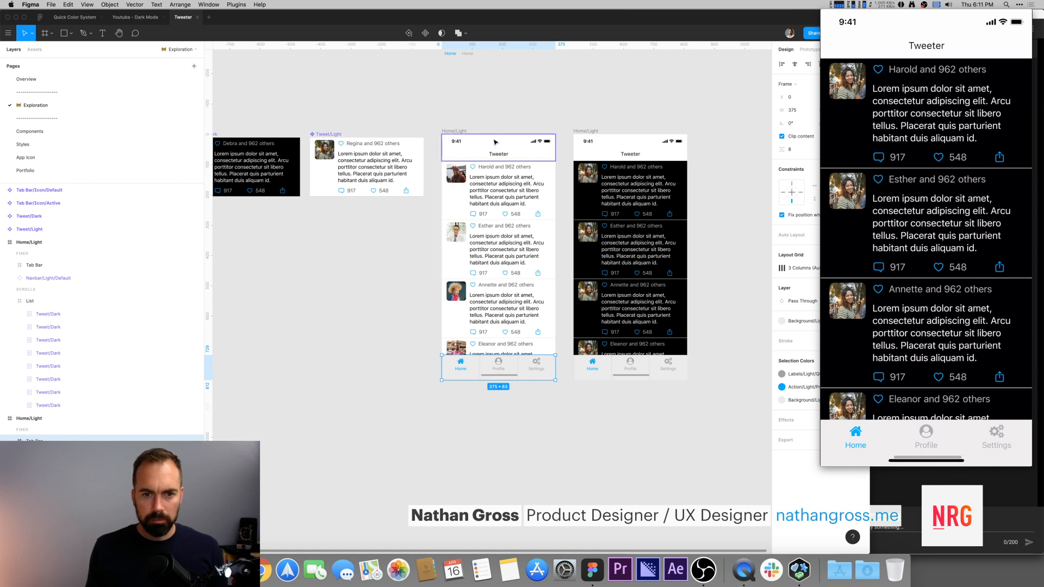
left_click_drag(534, 372, 427, 223)
scroll(341, 256, "left", 3)
left_click(436, 288)
left_click_drag(444, 293, 441, 363)
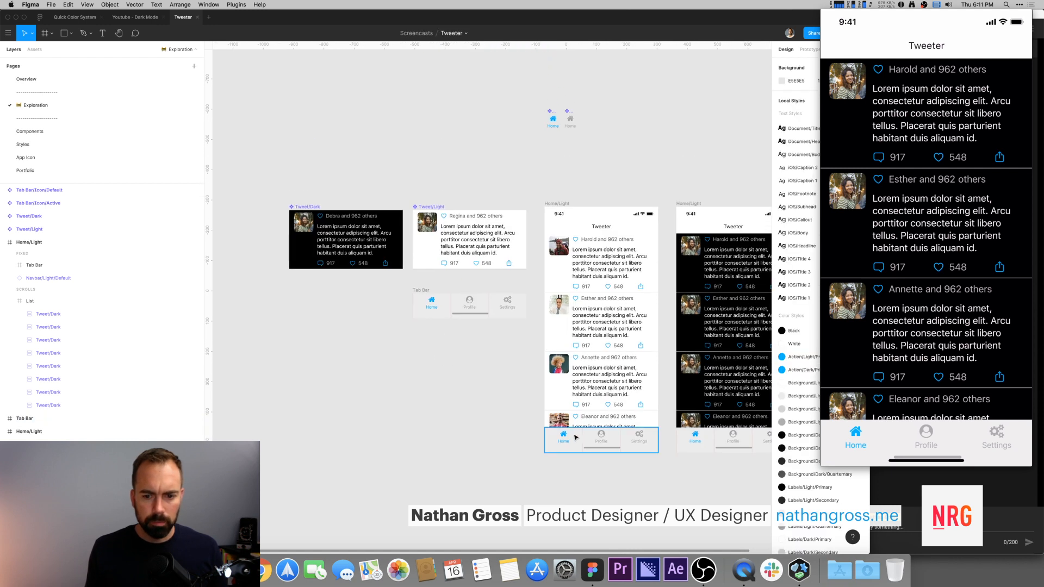
left_click(576, 436)
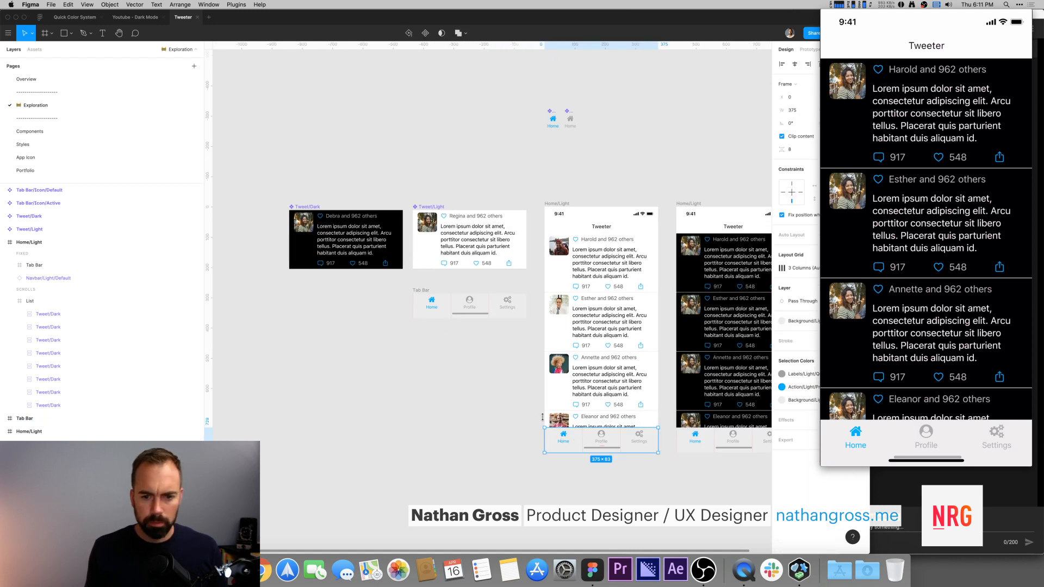
Step: Turn the copied tab bar into a component and rename it Tab Bar/Light
left_click(428, 291)
key("super+alt+k")
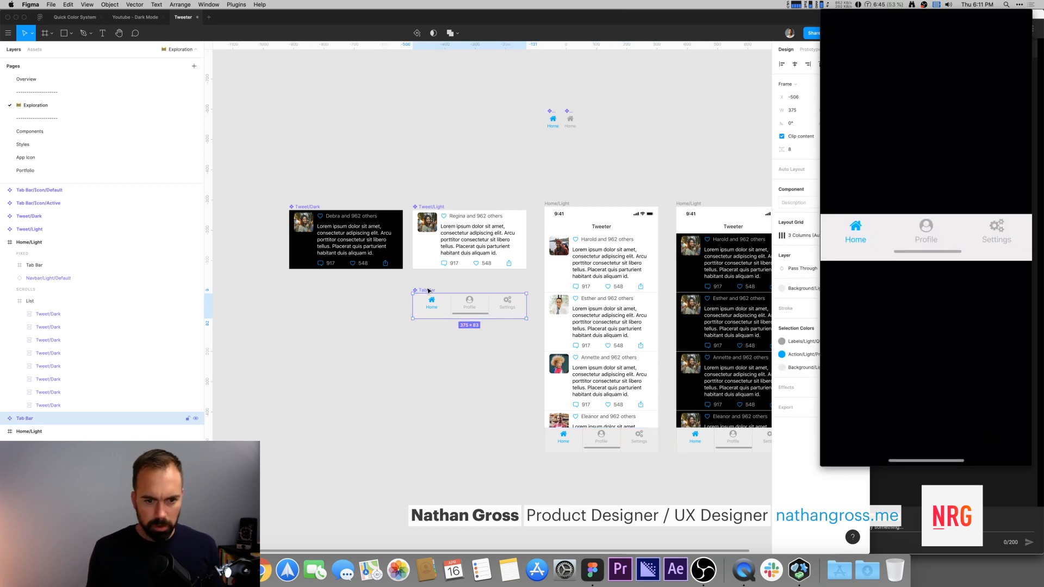
key("super+r")
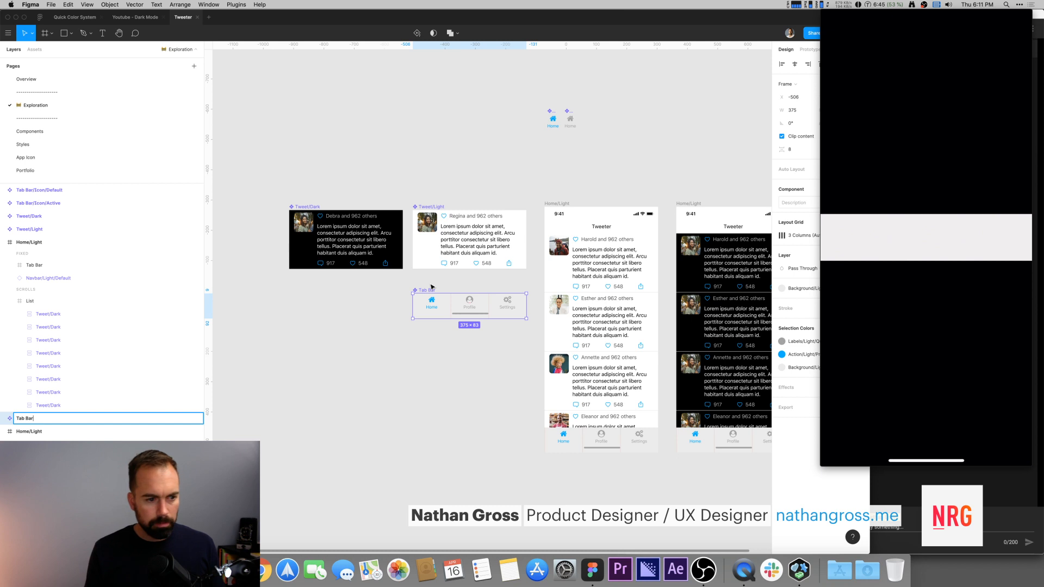
type("/Light")
key("Return")
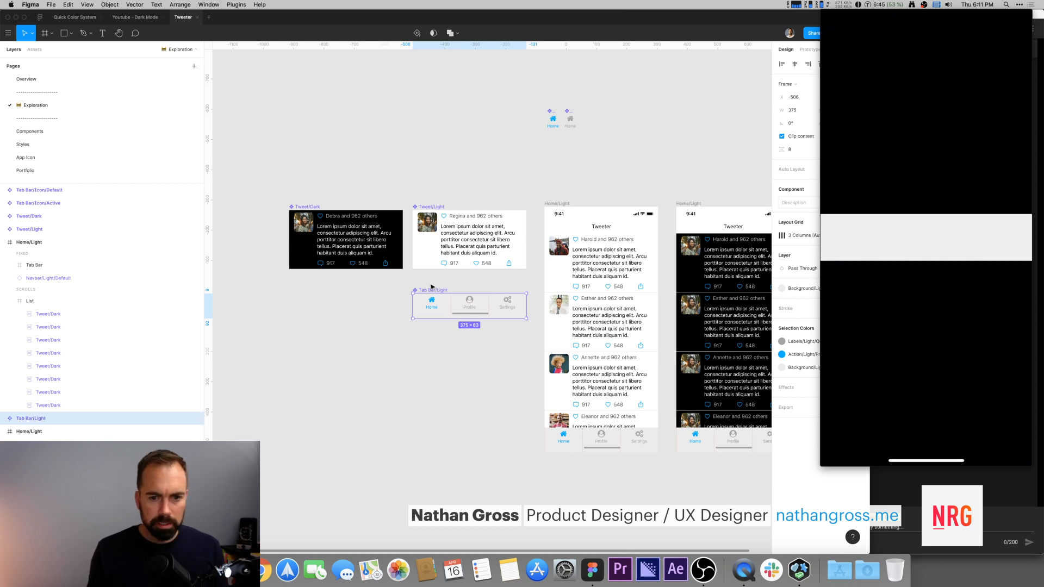
Step: Duplicate the Tab Bar/Light component below itself and rename the copy Tab Bar/Dark
scroll(431, 287, "right", 1)
key("Escape")
left_click(481, 294)
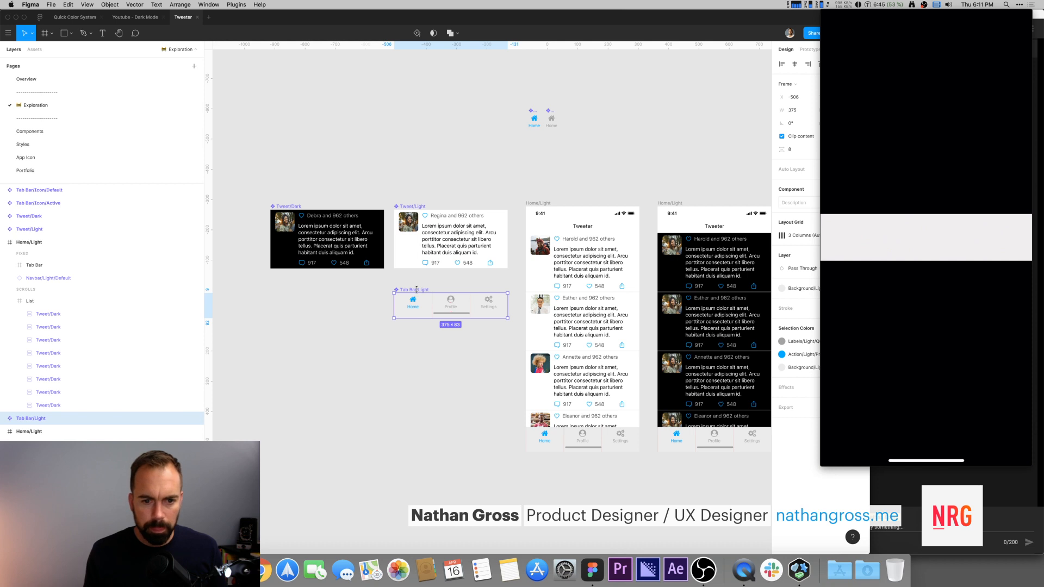
left_click_drag(418, 292, 414, 345)
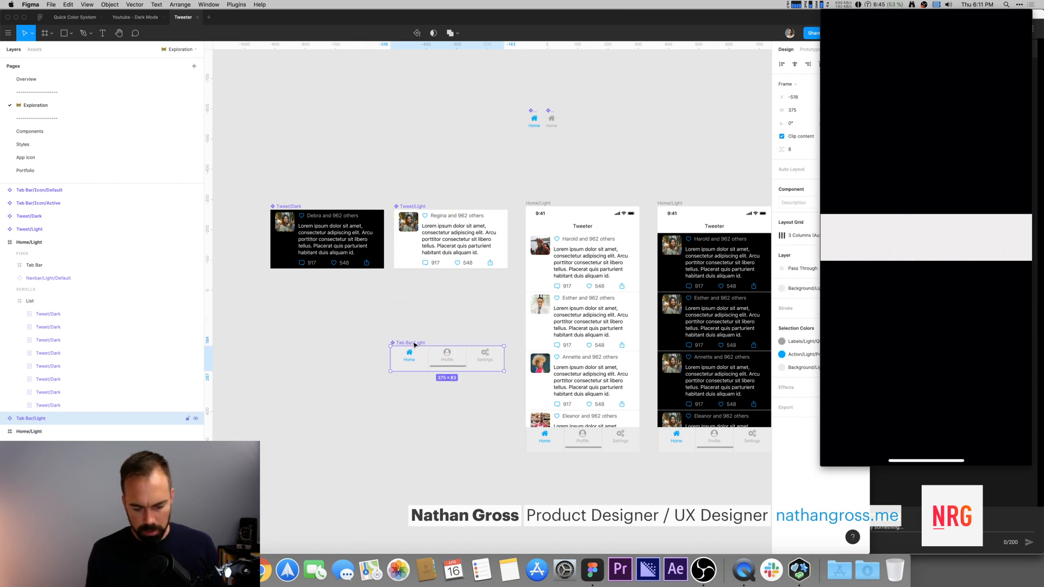
key("super+z")
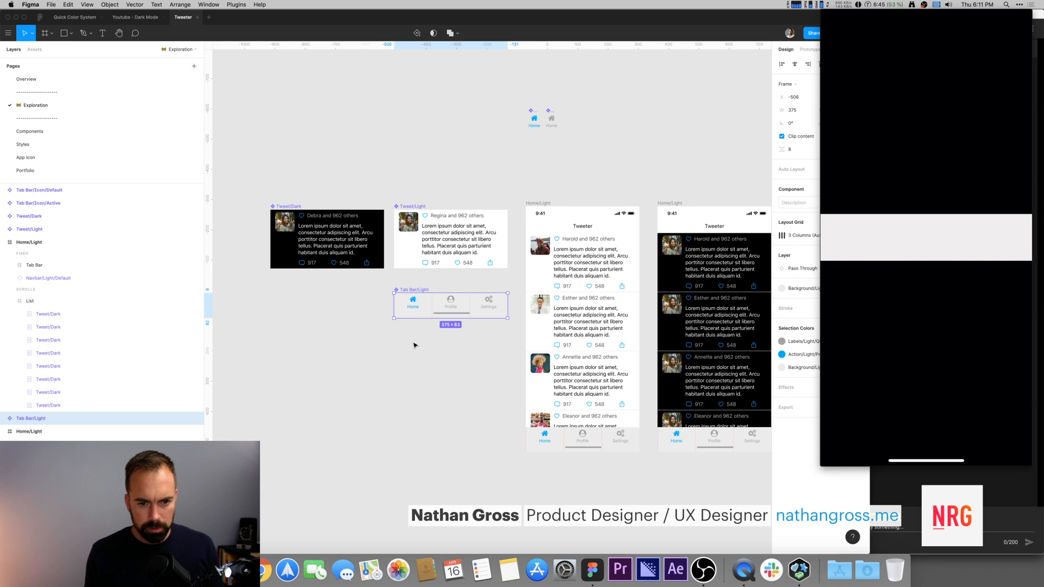
left_click_drag(412, 293, 414, 352)
key("super+z")
left_click(416, 333)
key("super+r")
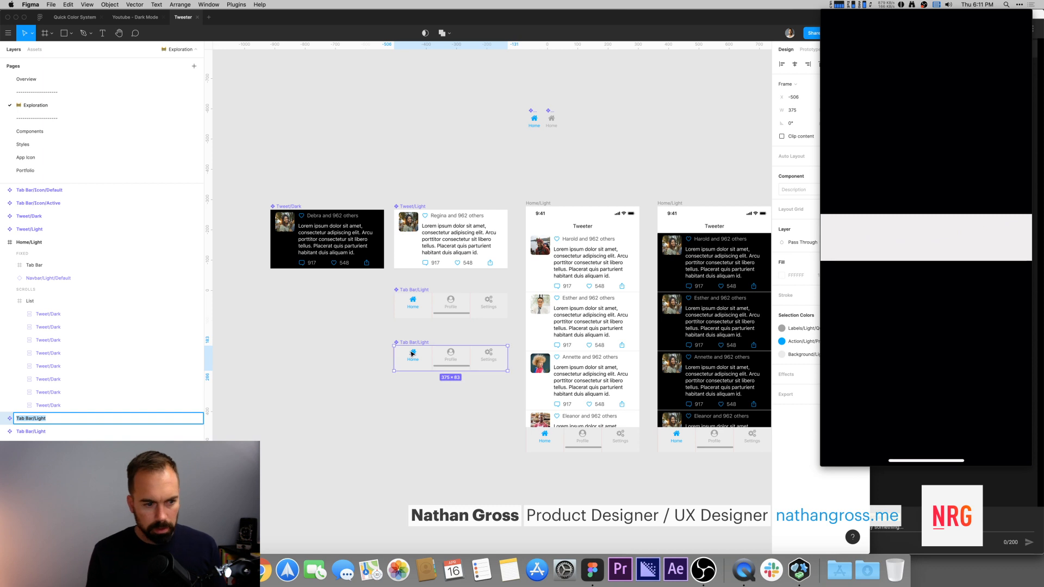
key("Right")
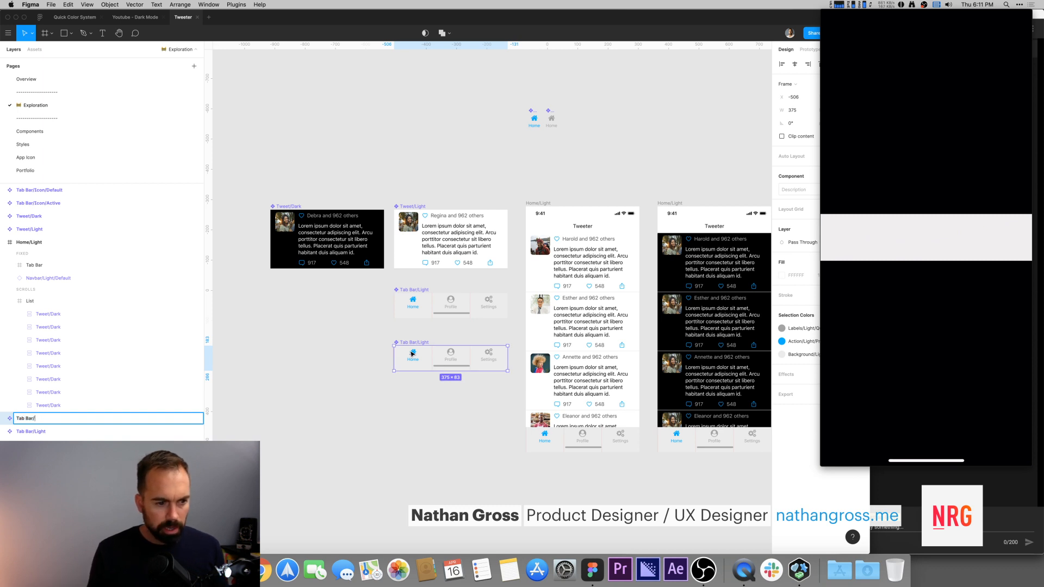
type("Dark")
key("Return")
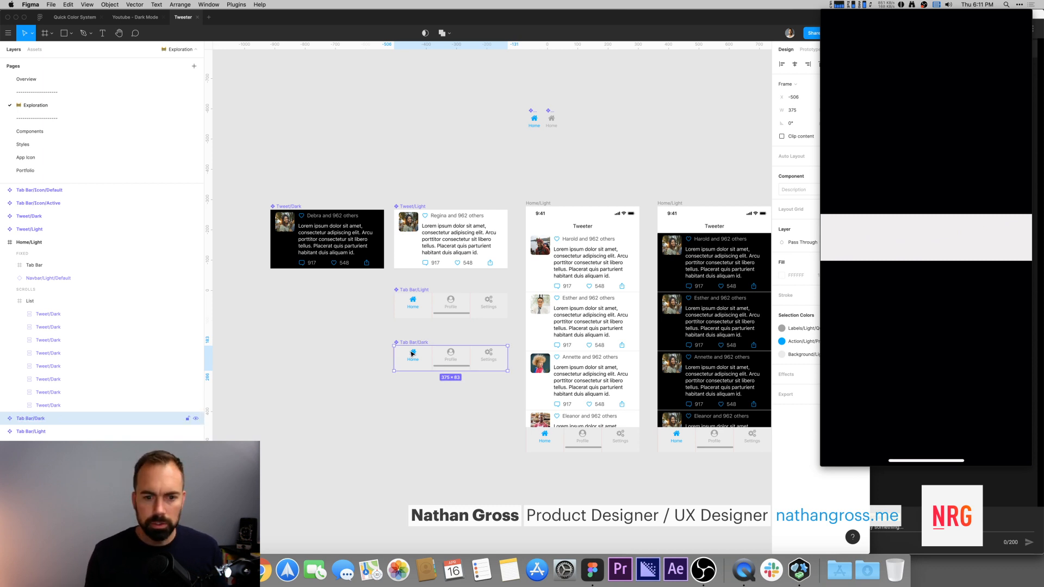
Step: Apply the dark background color style to the Tab Bar/Dark fill
left_click(433, 335)
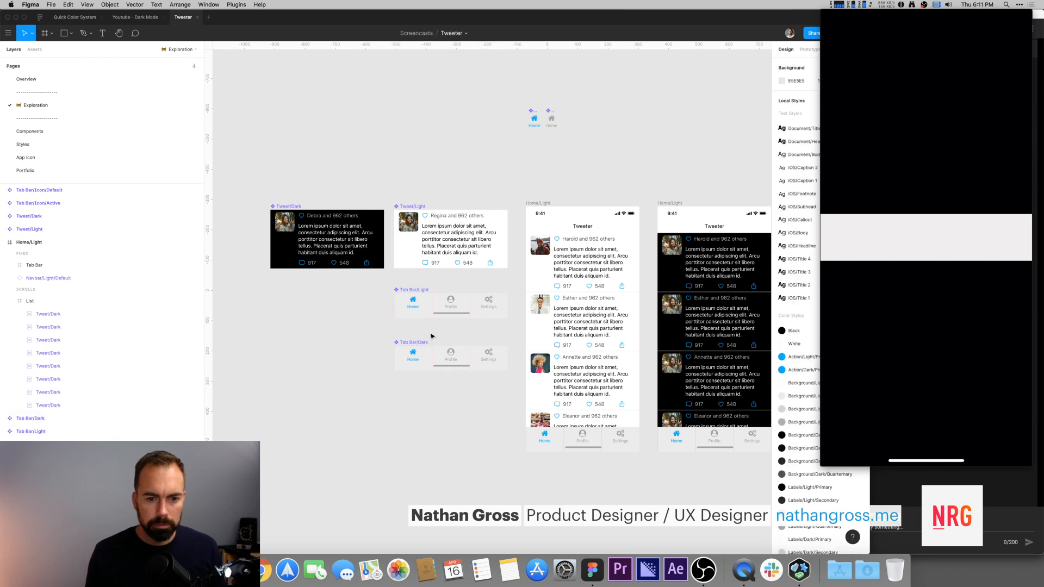
left_click(409, 292)
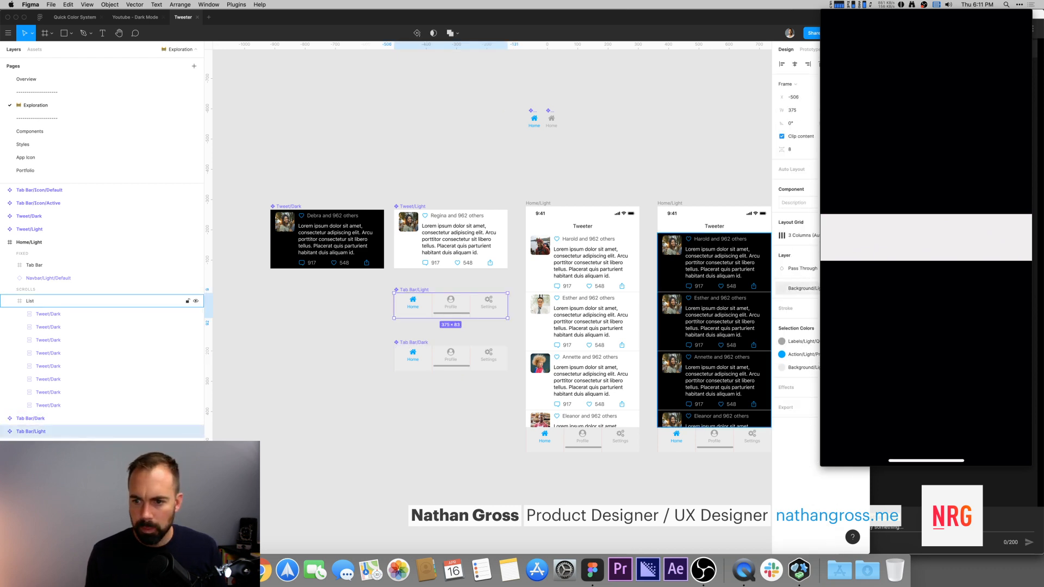
left_click(451, 356)
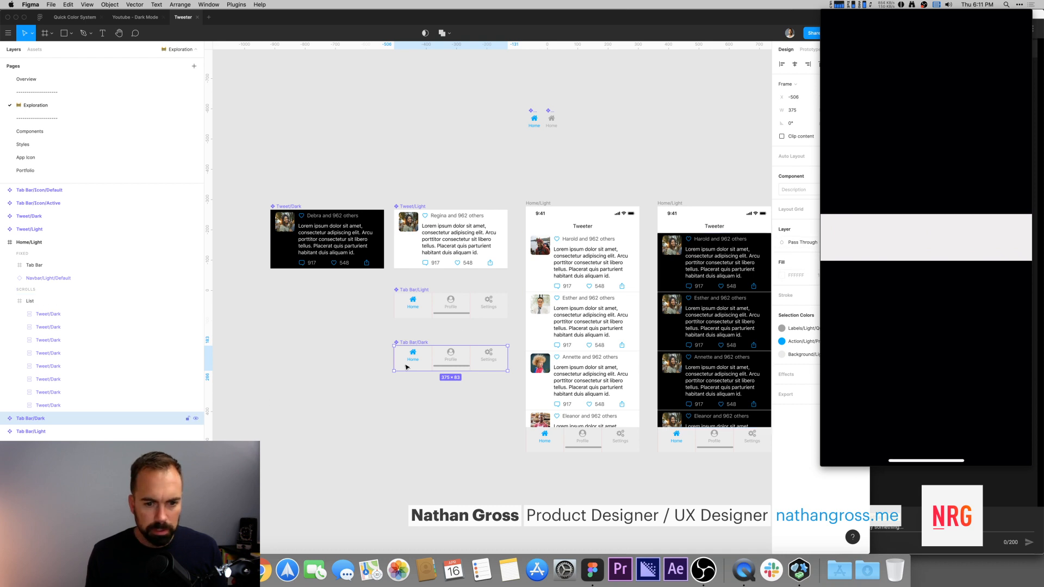
double_click(401, 361)
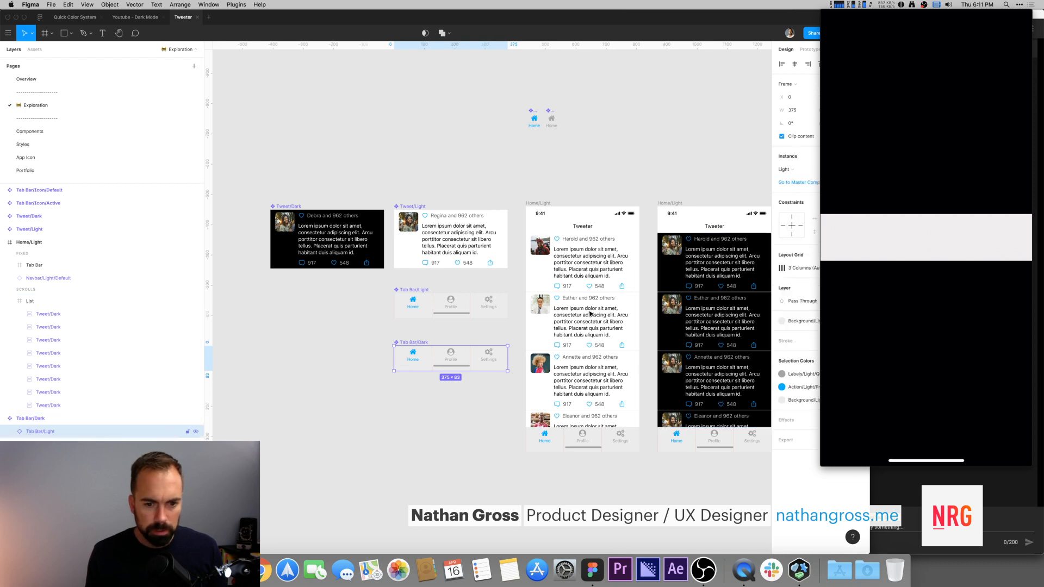
left_click(798, 322)
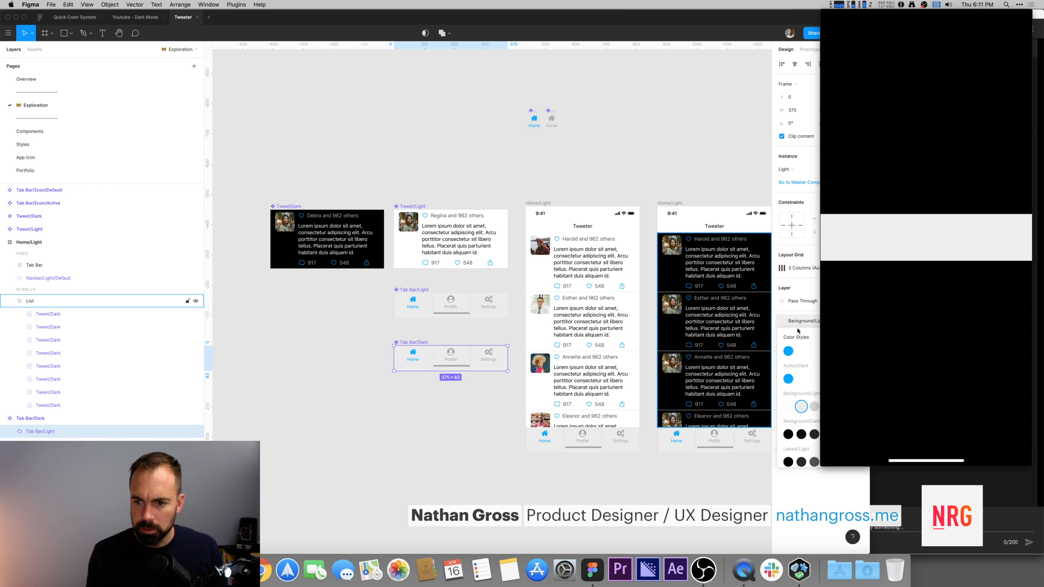
left_click(802, 434)
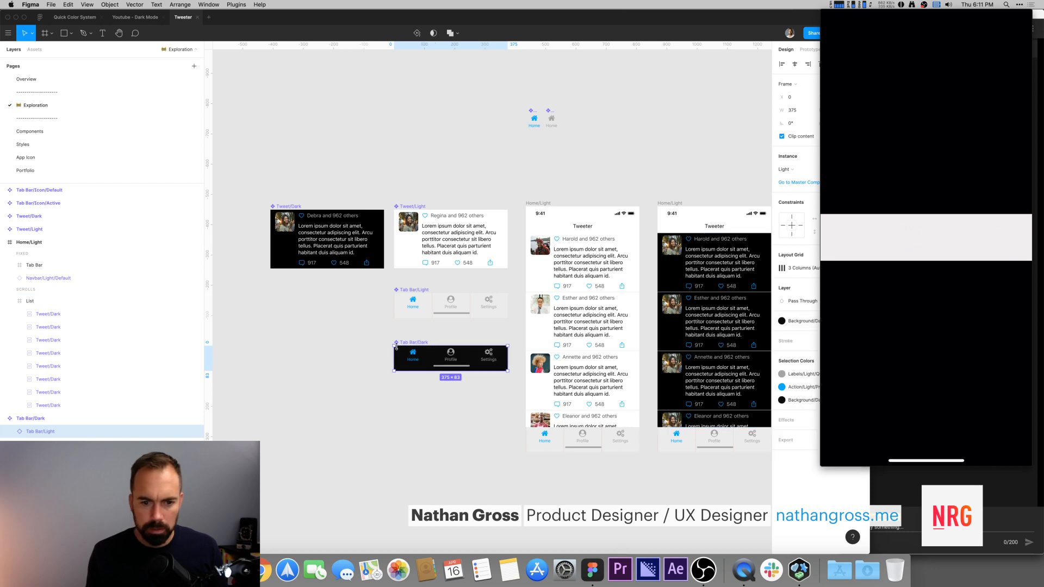
Step: Apply the Action/Dark color style to the active Home icon and label in Tab Bar/Dark
double_click(455, 363)
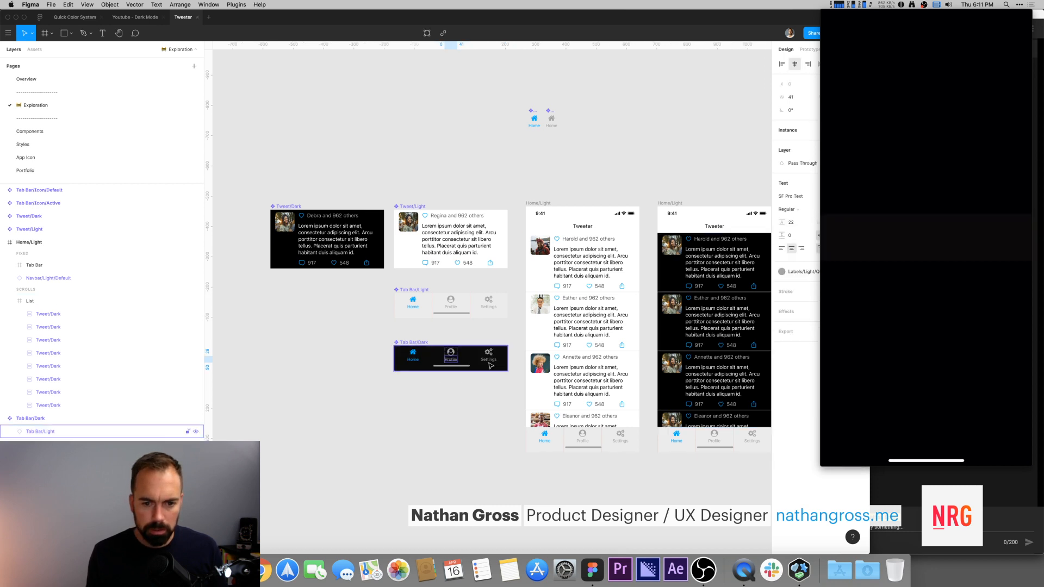
left_click(414, 362, "super")
left_click(414, 353, "shift+super")
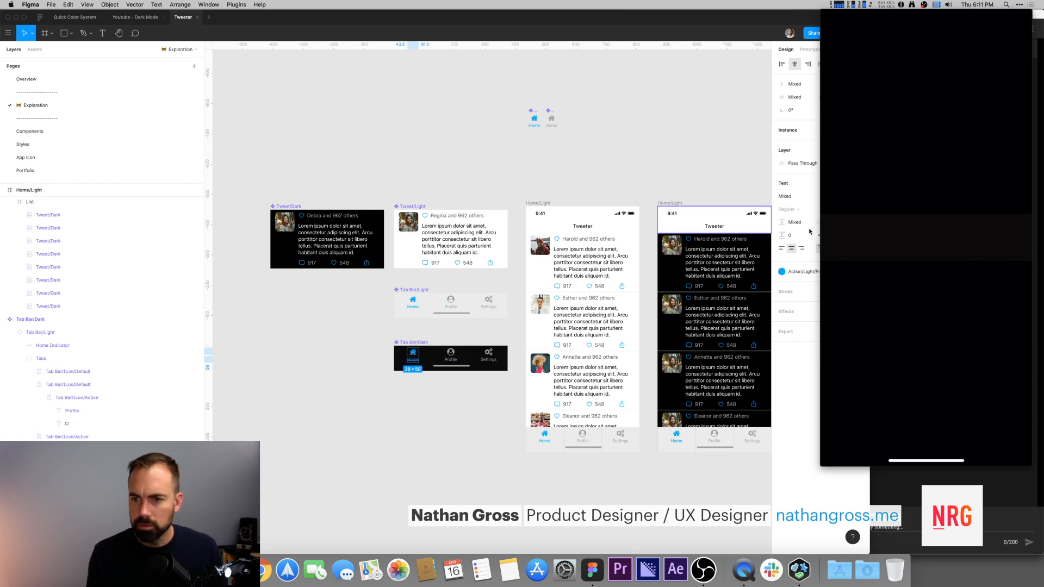
left_click(811, 273)
left_click(787, 359)
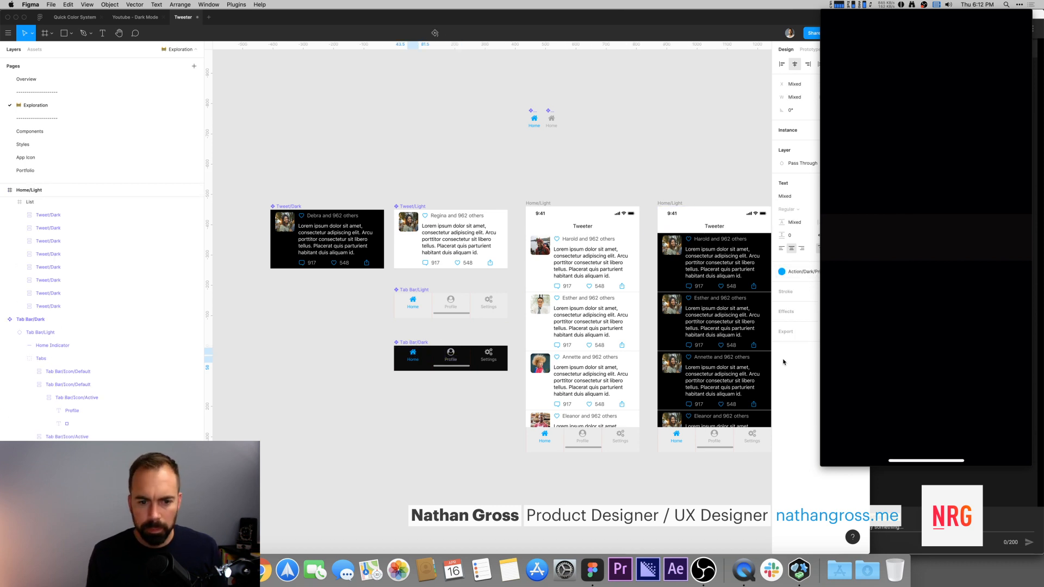
left_click(405, 410)
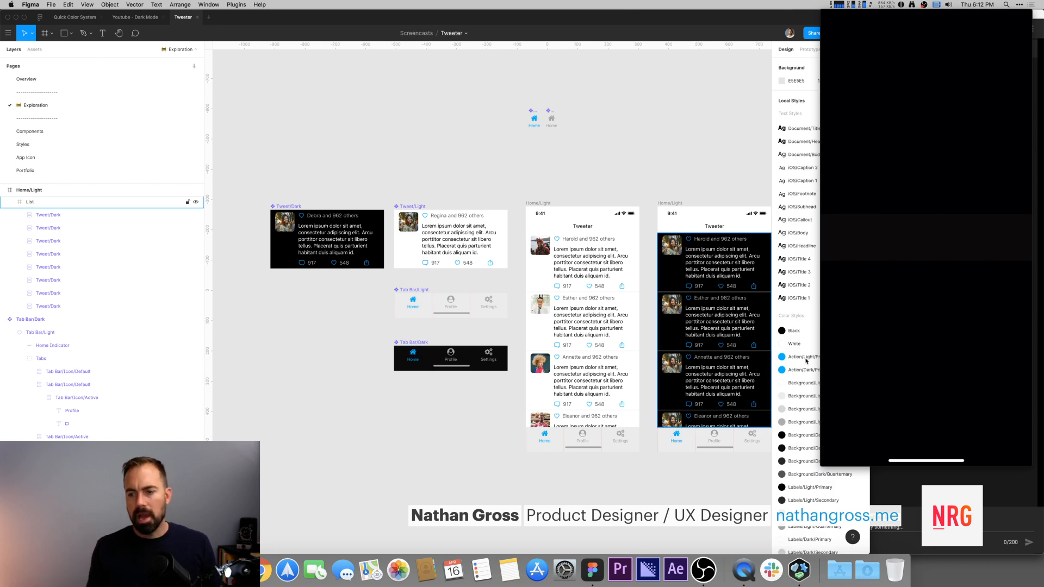
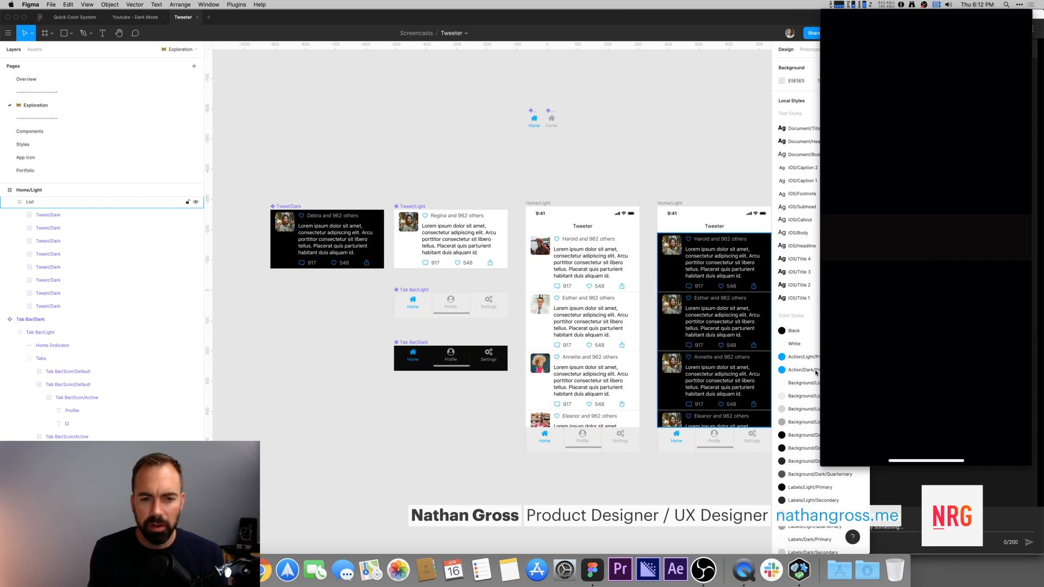
Step: Recolour the Profile and Settings labels of the dark tab bar component with a Labels/Dark color style
scroll(674, 170, "right", 2)
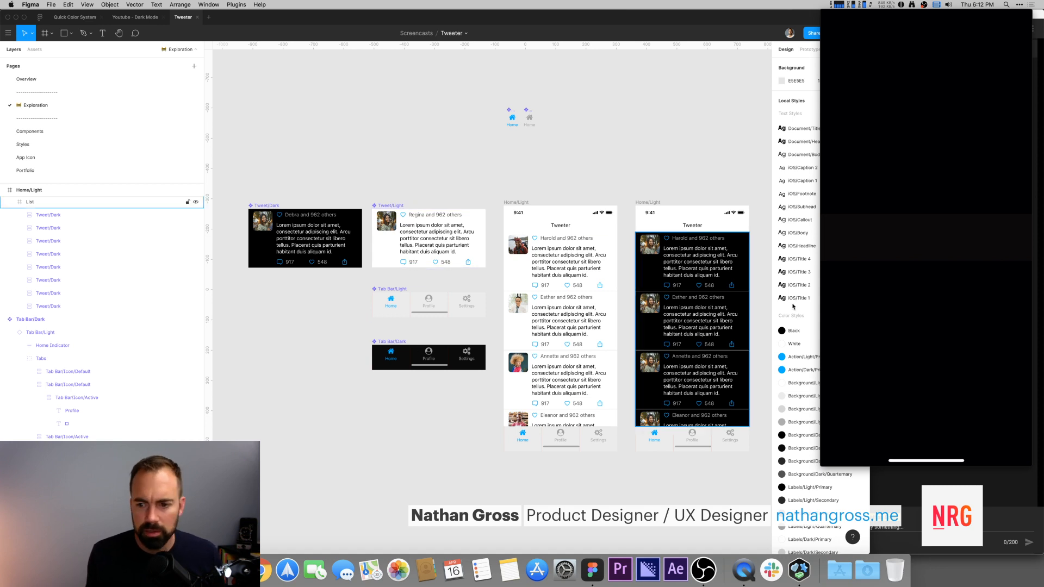
left_click(428, 359, "super")
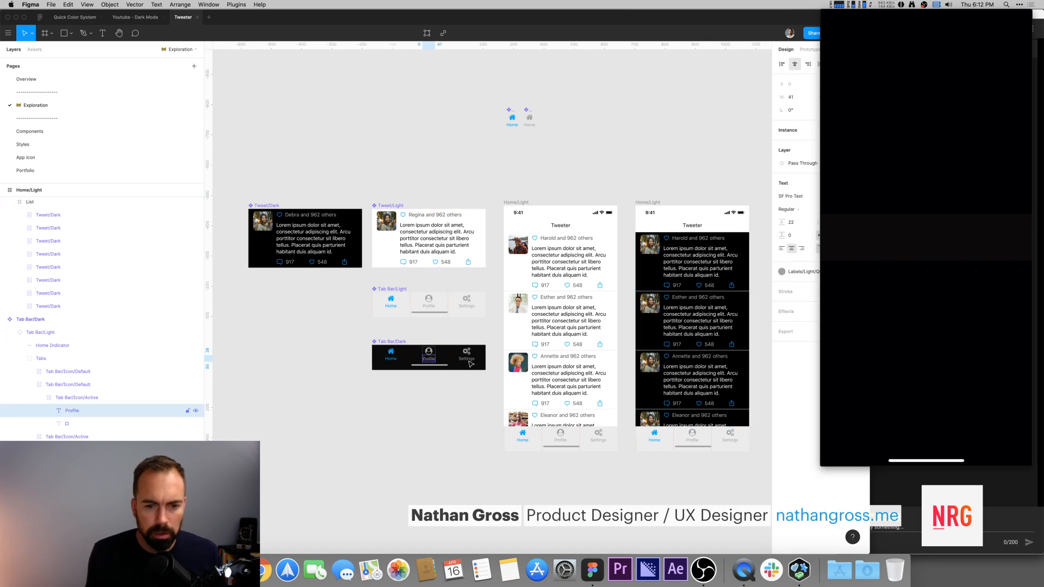
left_click(467, 357, "shift+super")
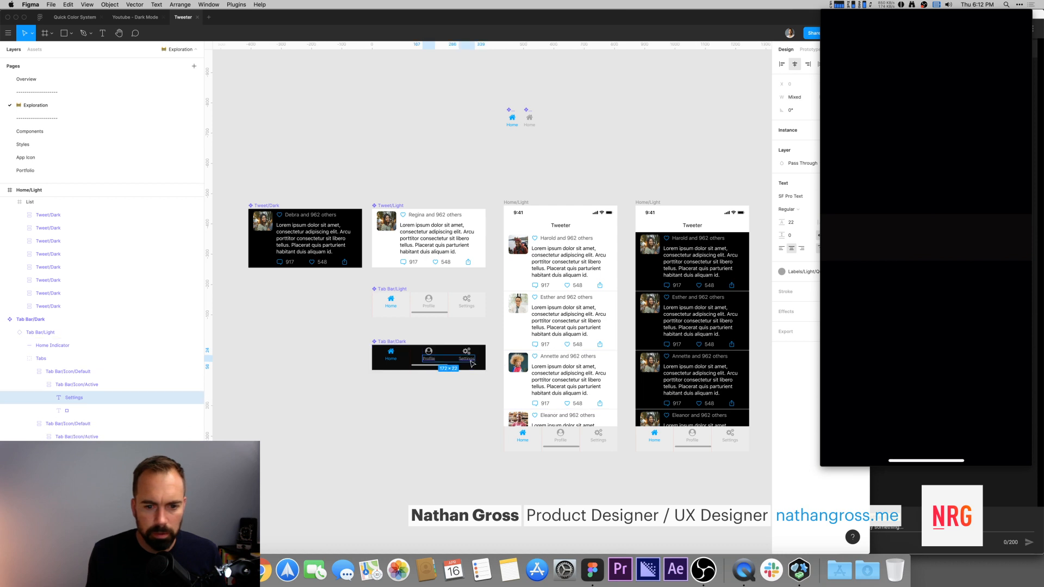
left_click(467, 353, "shift+super")
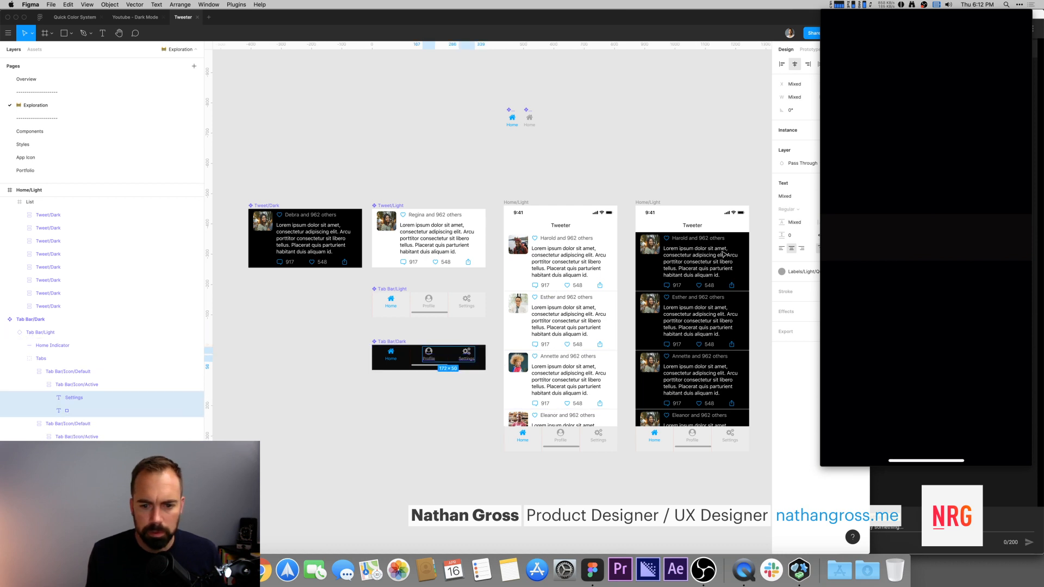
left_click(608, 138)
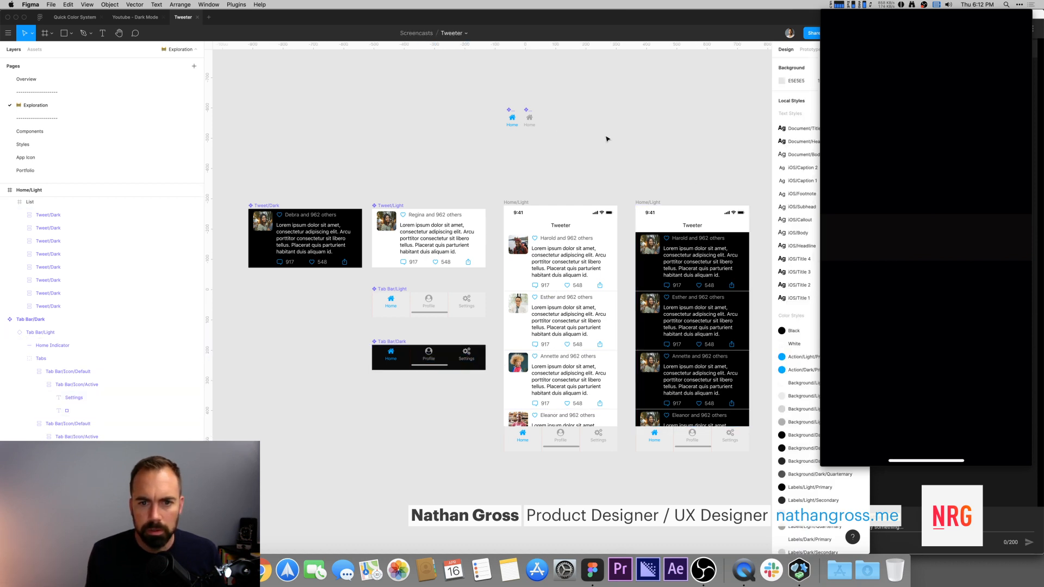
left_click(429, 354, "super")
left_click(430, 359, "shift+super")
left_click(466, 352, "shift+super")
left_click(468, 360, "shift+super")
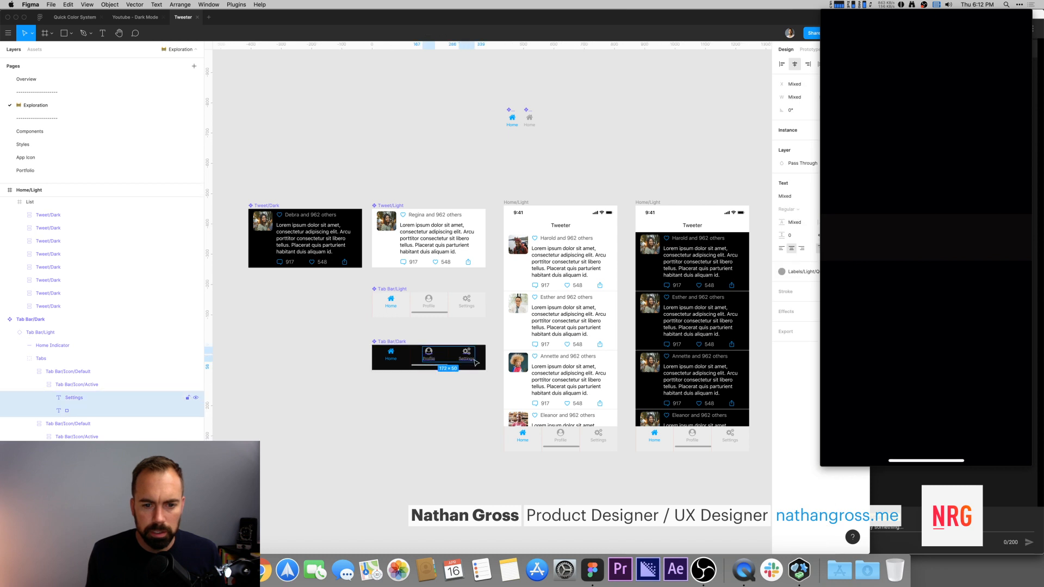
left_click(782, 271)
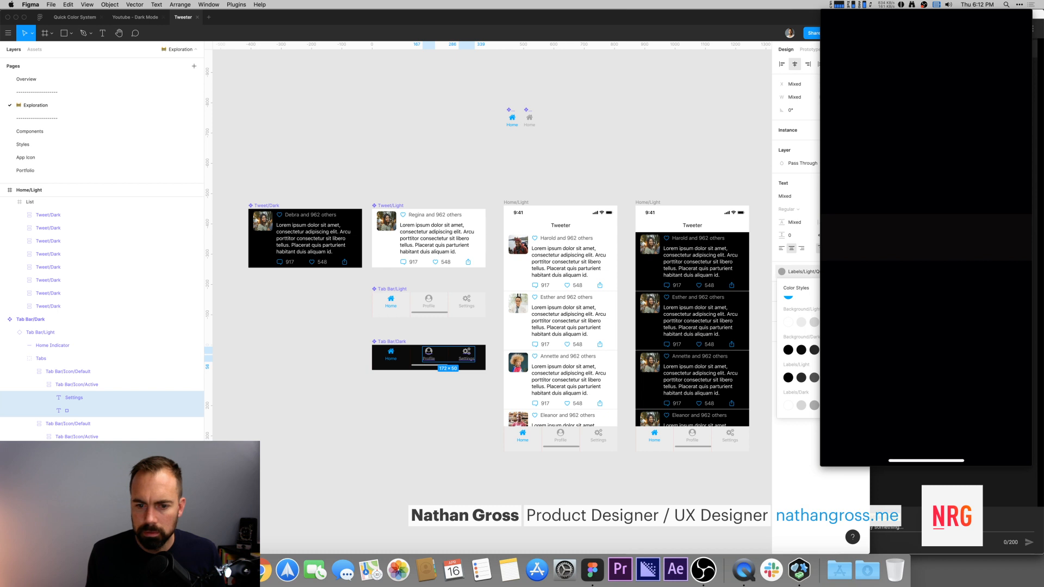
left_click(827, 405)
Step: Delete the existing tab bars from both Home screen frames
left_click(459, 333)
left_click_drag(458, 332, 421, 309)
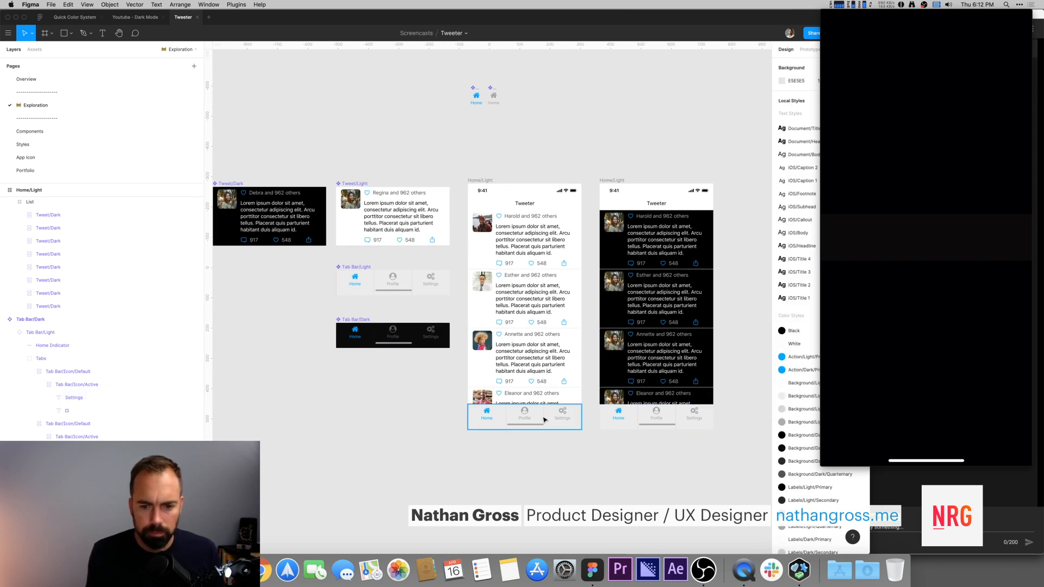
left_click(522, 416)
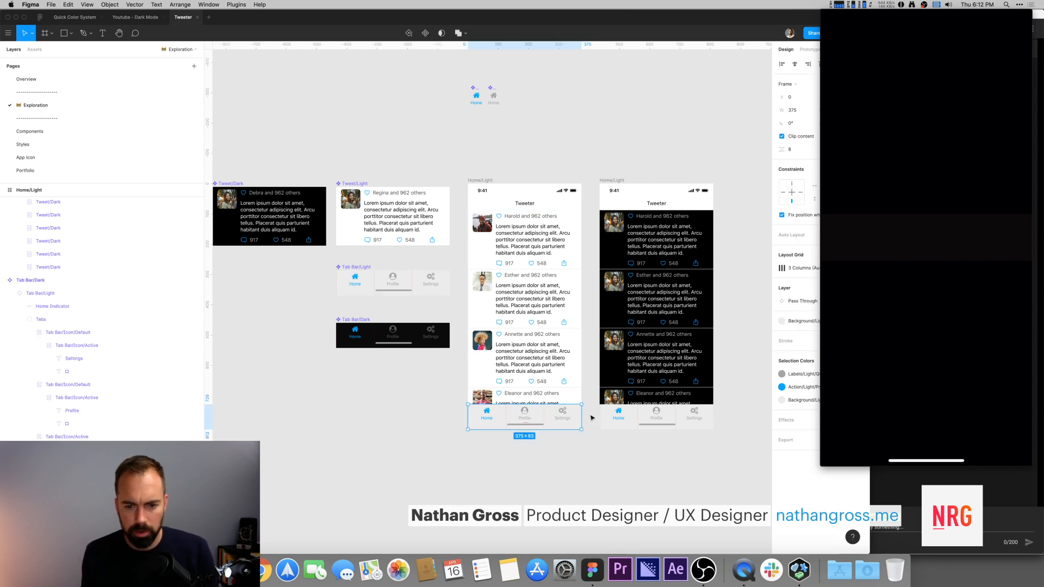
key("Delete")
left_click(625, 417)
key("Delete")
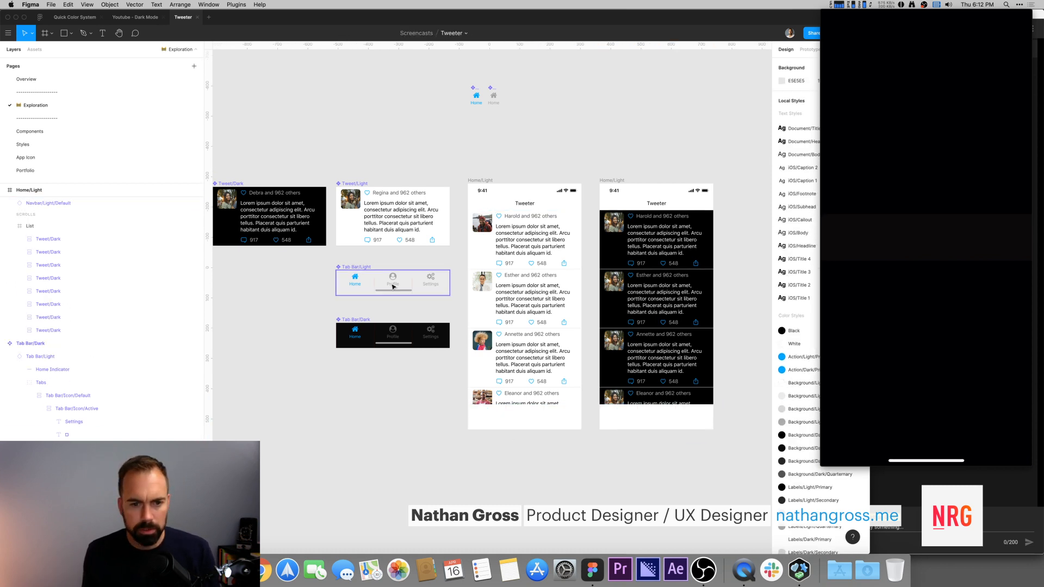
Step: Place a Tab Bar/Light instance at the bottom of the light Home frame and fix its position when scrolling
left_click_drag(372, 277, 490, 409)
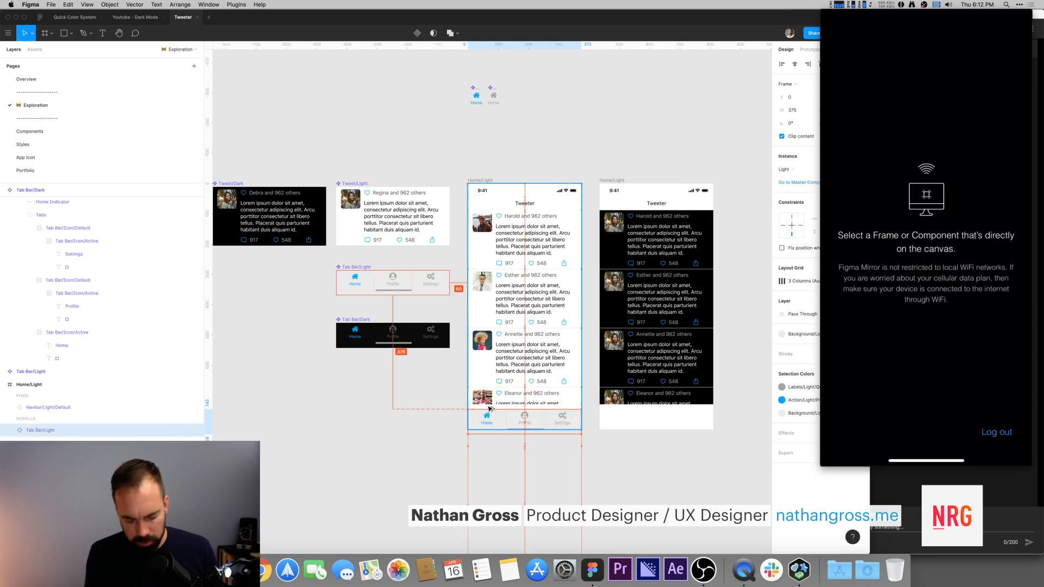
left_click_drag(490, 408, 515, 417)
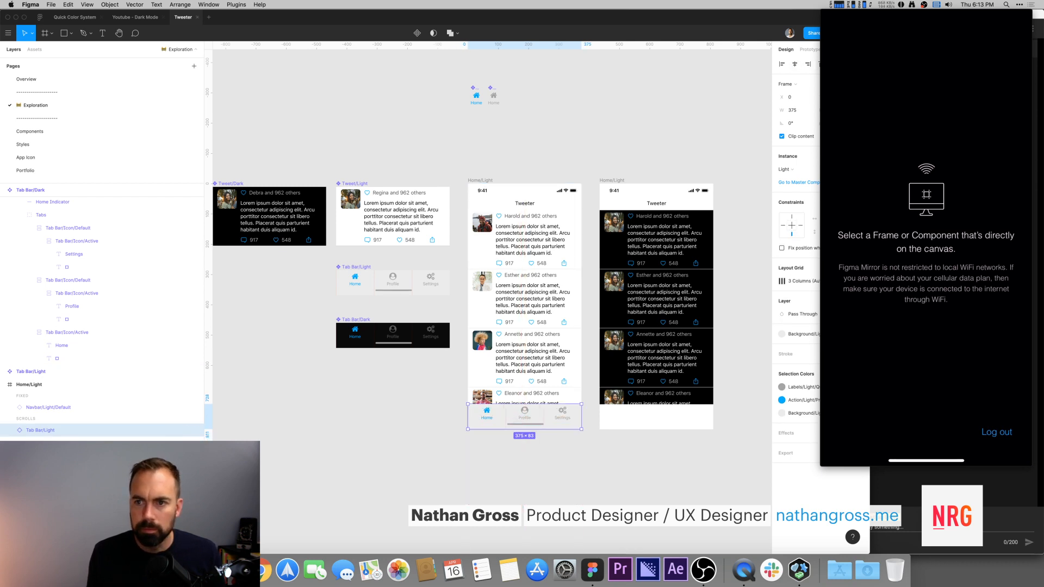
key("Down")
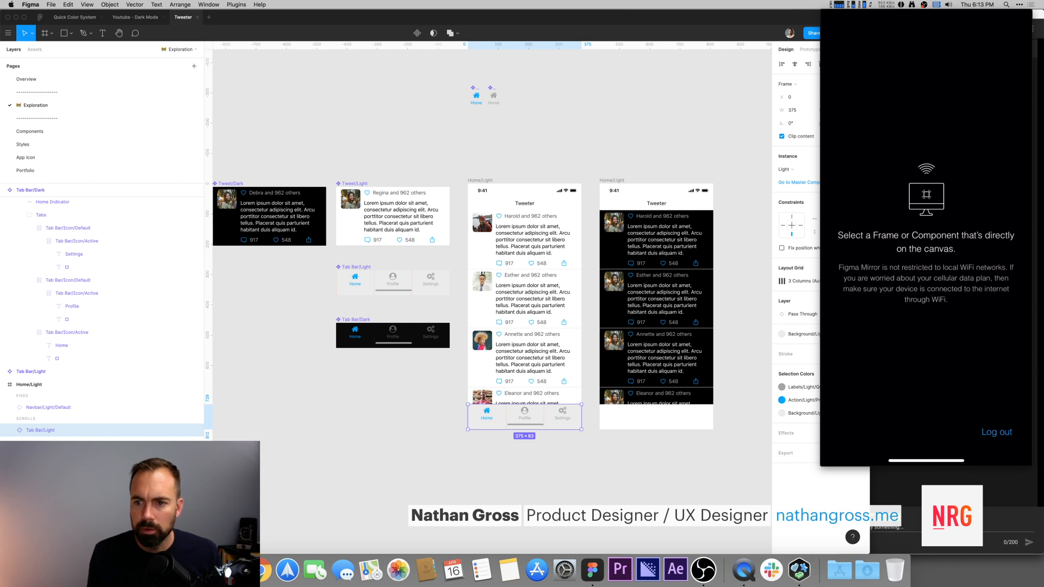
left_click(800, 249)
Step: Place a Tab Bar/Dark instance at the bottom of the dark Home frame and align it to the frame's left edge
left_click(639, 149)
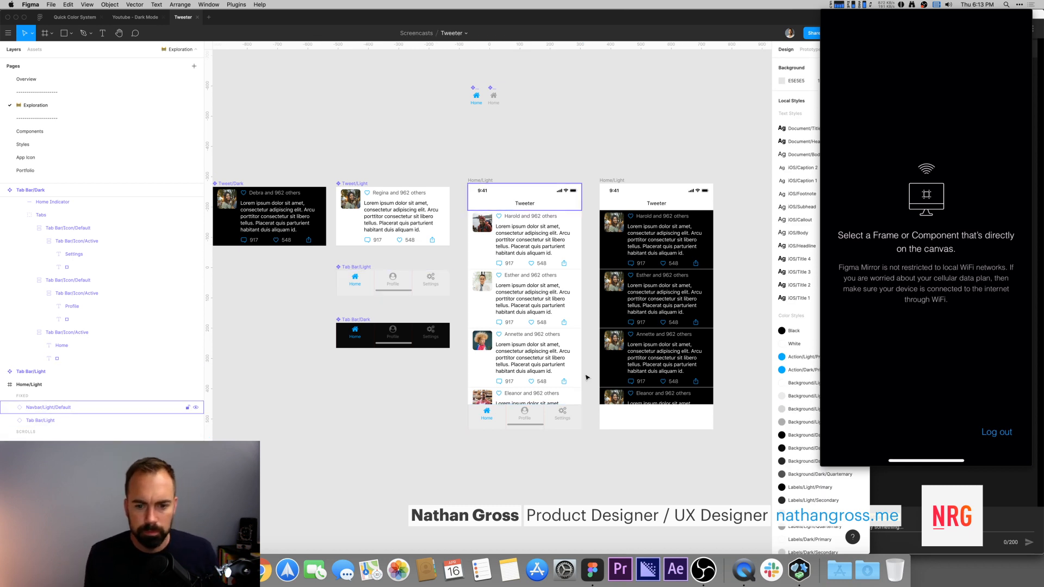
left_click(360, 322)
left_click_drag(360, 321, 611, 421)
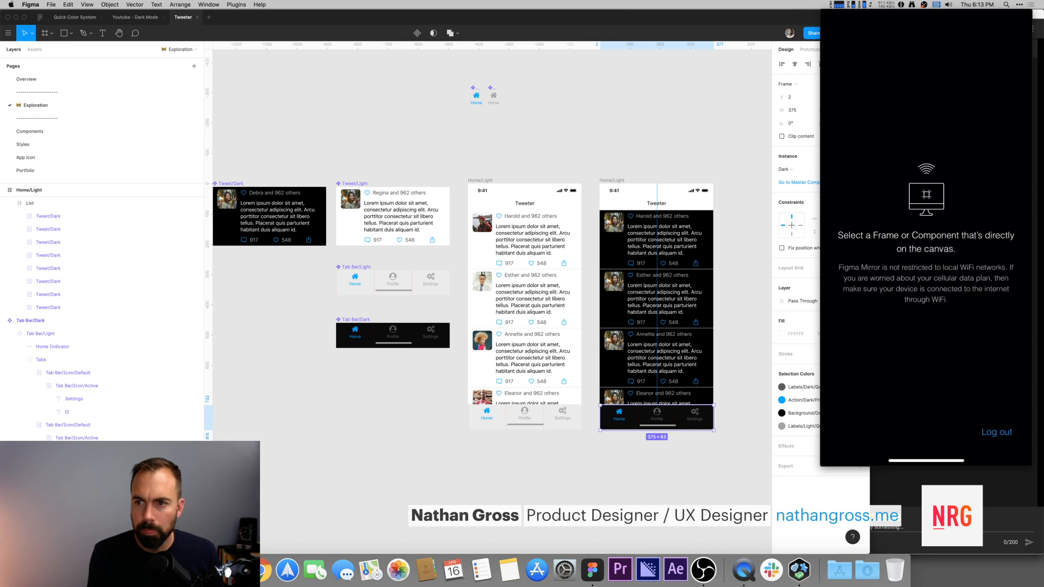
left_click(848, 64)
left_click(795, 64)
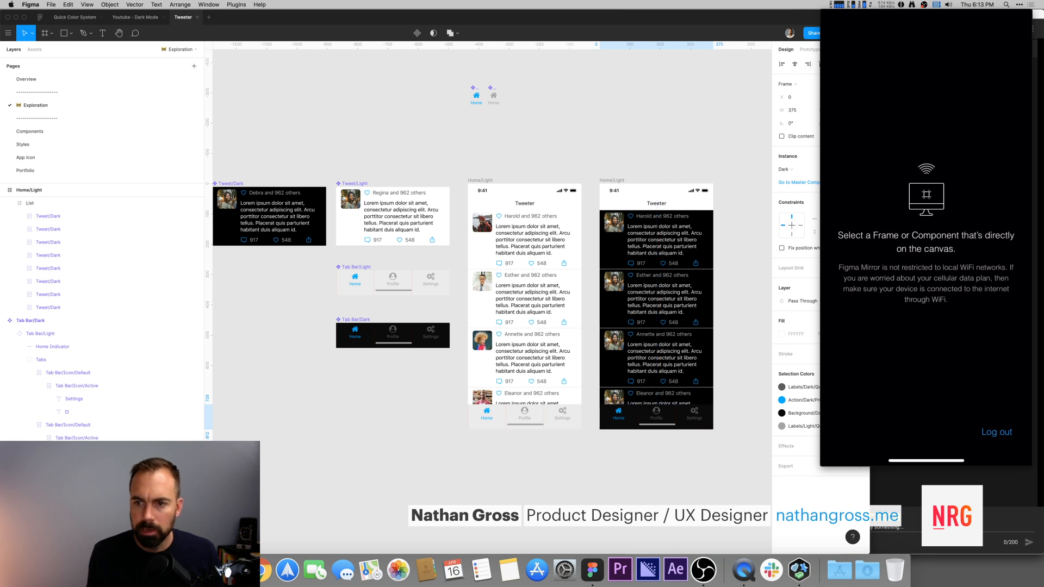
Step: Adjust the vertical constraint of the dark frame's tab bar
left_click(837, 218)
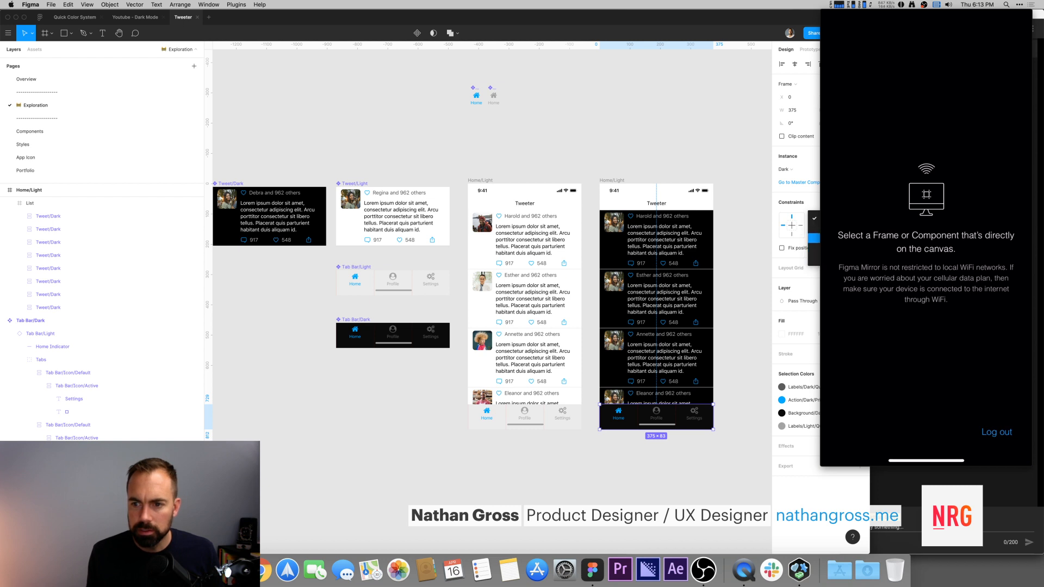
left_click(837, 257)
left_click(836, 232)
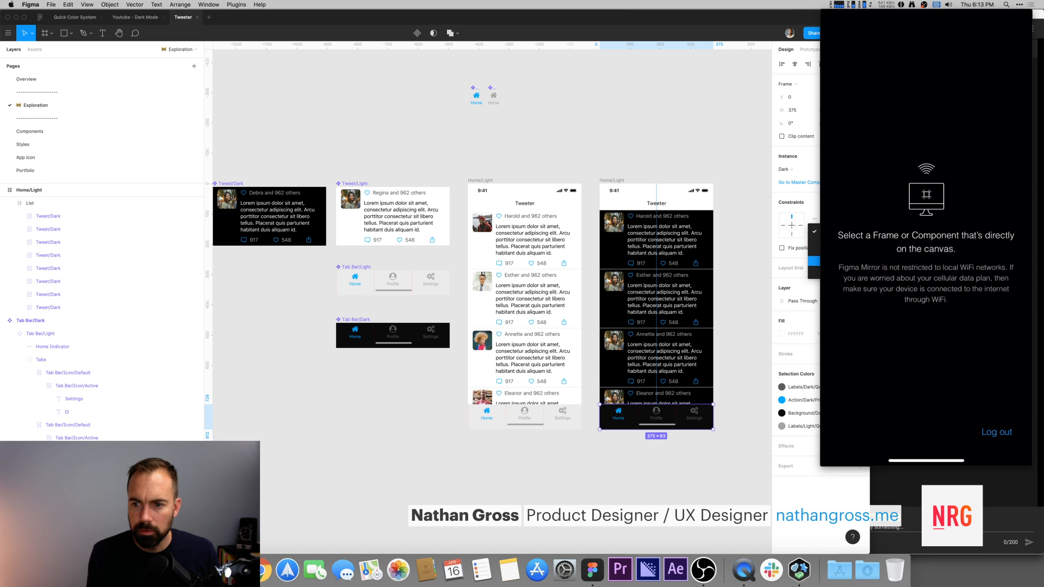
left_click(836, 242)
left_click(676, 145)
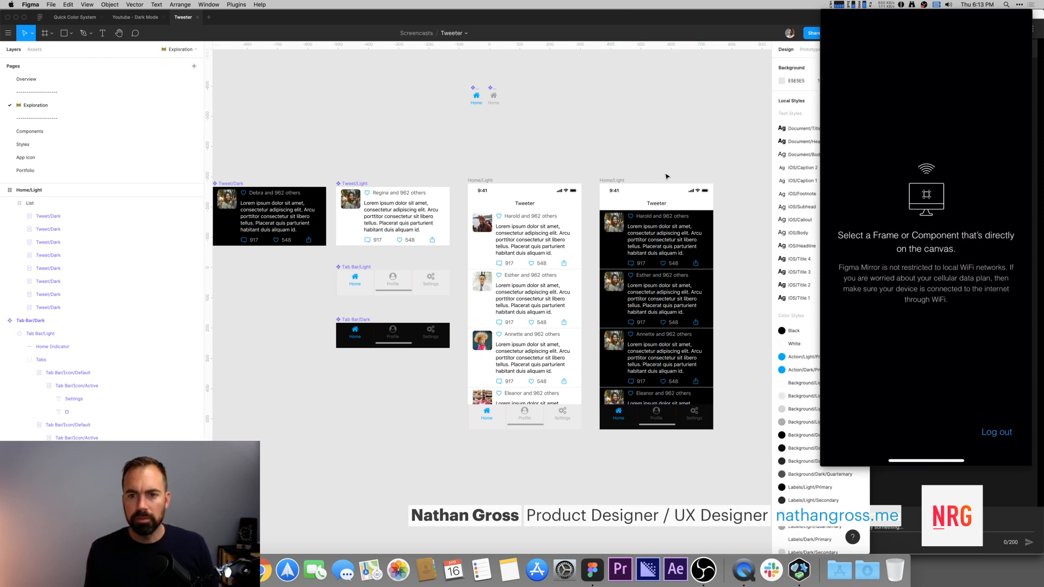
scroll(553, 122, "left", 3)
left_click(600, 211)
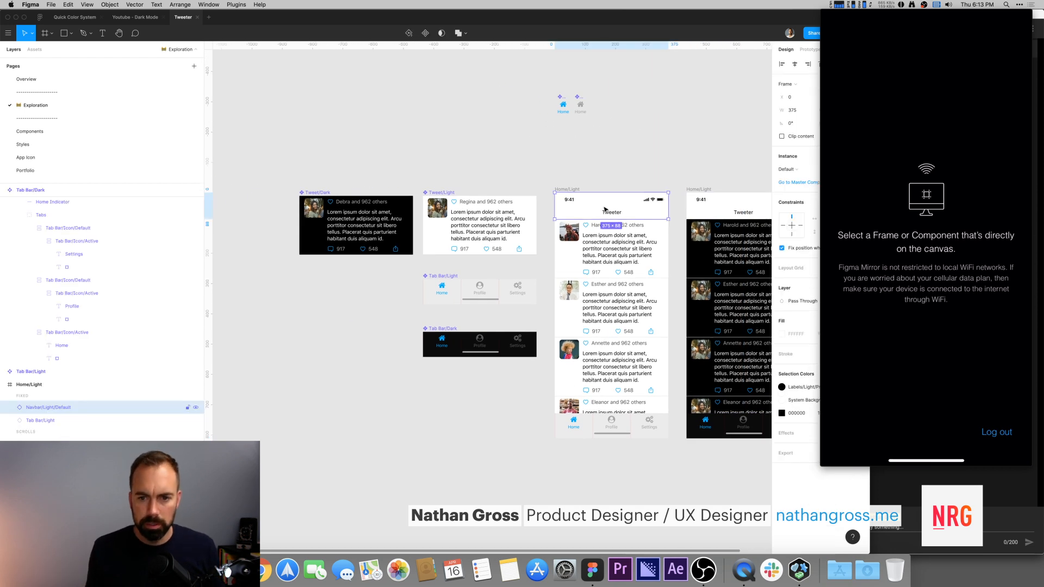
left_click_drag(534, 324, 475, 395)
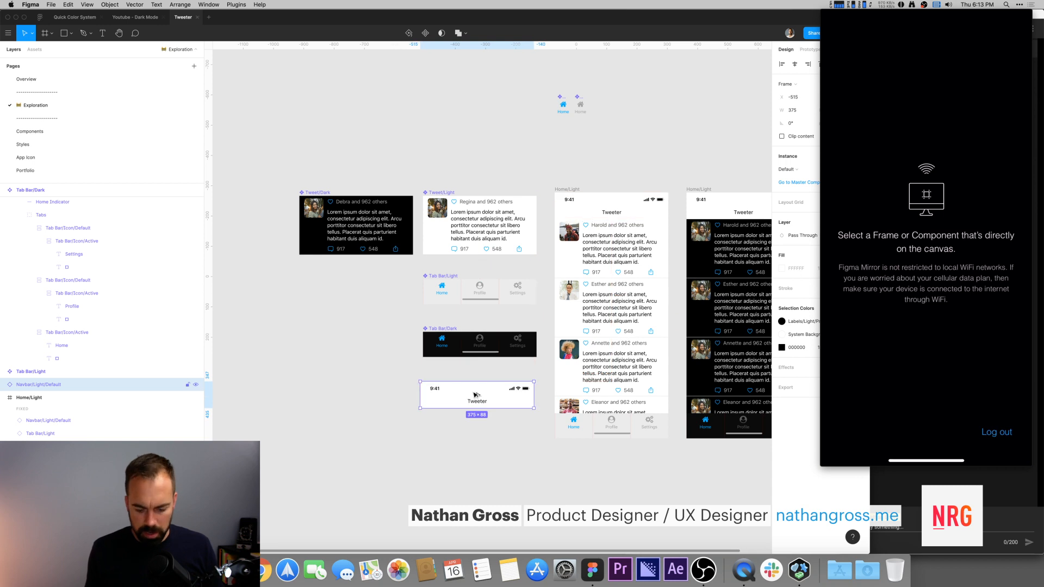
key("super+alt+k")
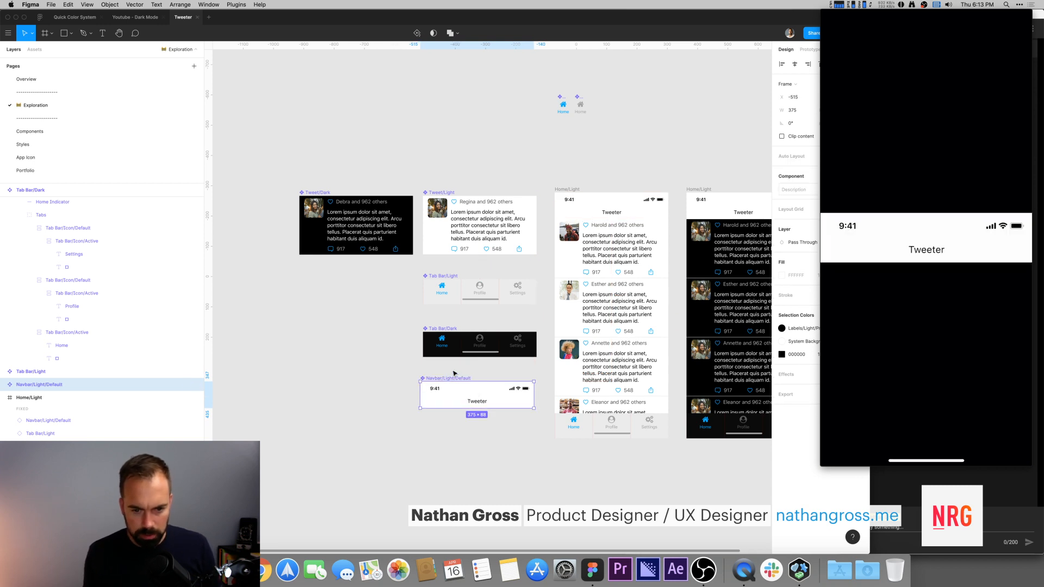
key("super+z")
key("super+z")
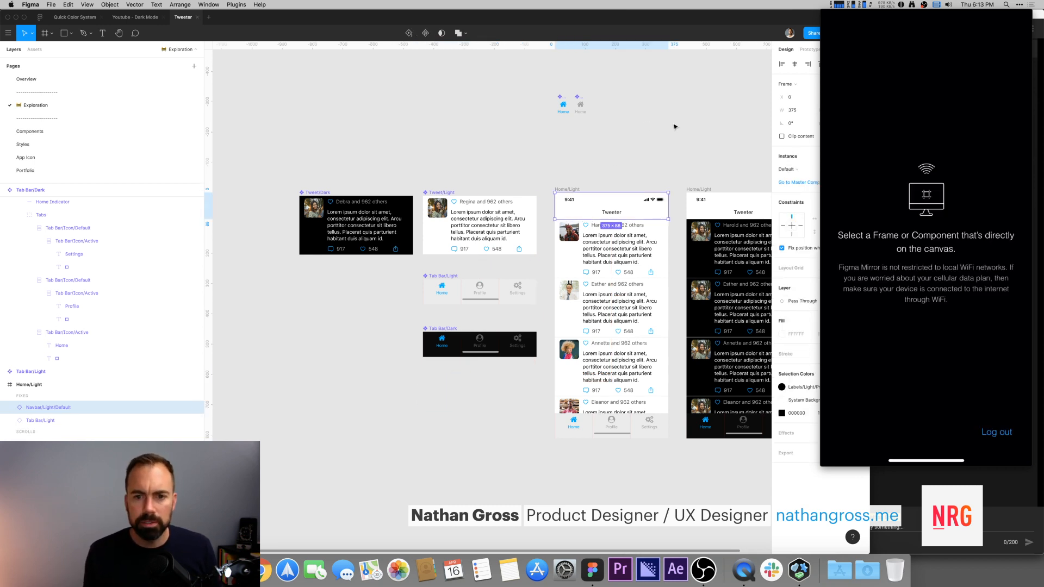
Step: Open the navbar's master component and examine the Nav Bars components on the Components page
scroll(664, 126, "right", 5)
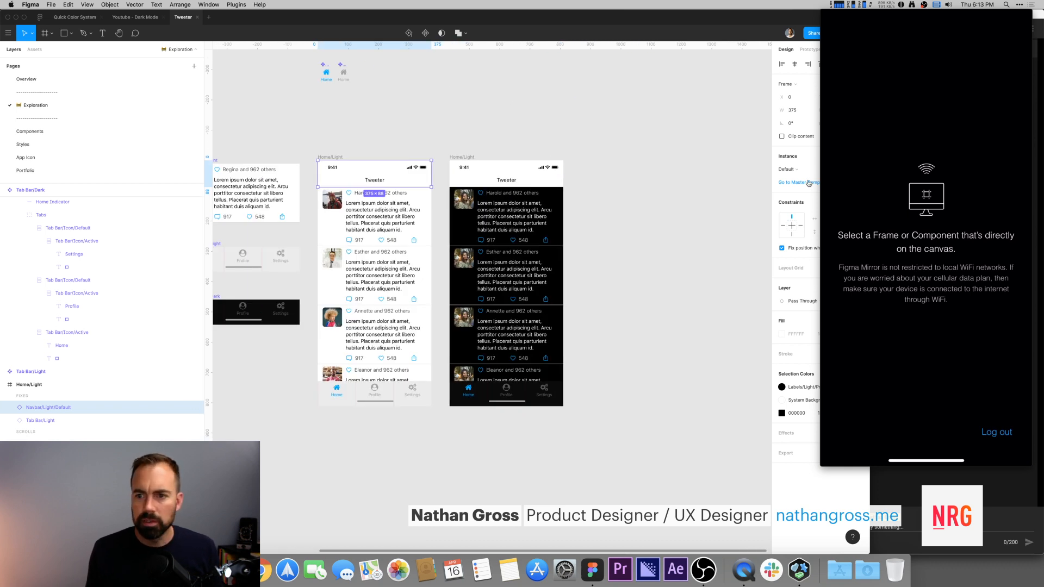
left_click(808, 183)
left_click(454, 142)
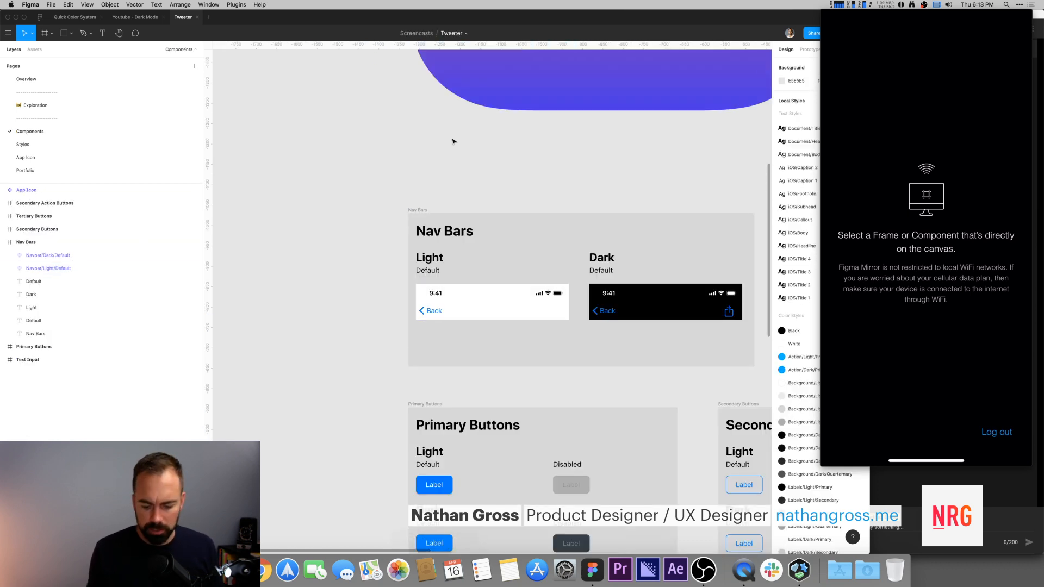
key("minus")
scroll(625, 259, "right", 5)
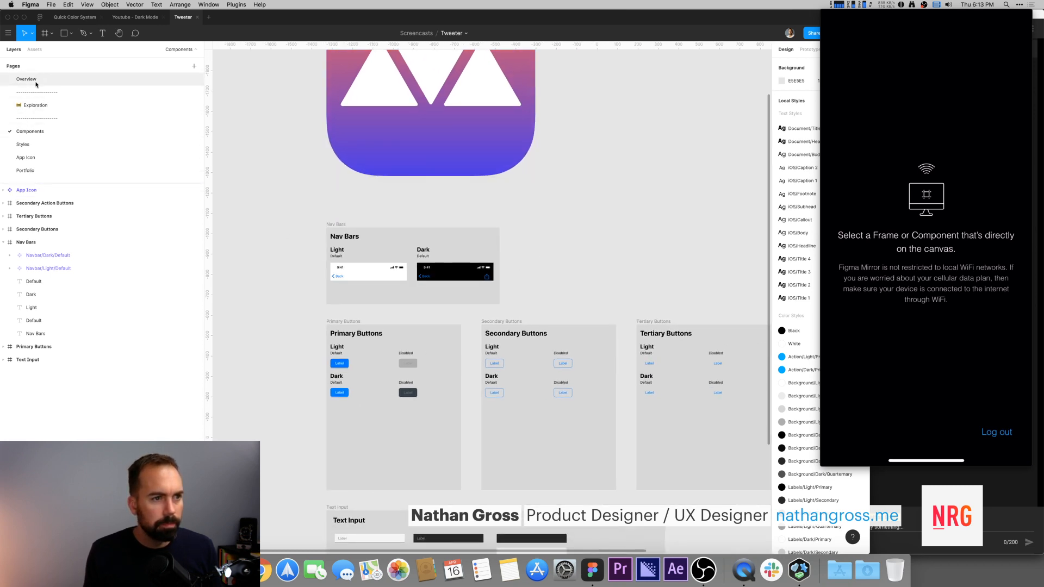
Step: Swap the dark Home frame's navbar instance to the Navbar Dark Default component
left_click(30, 105)
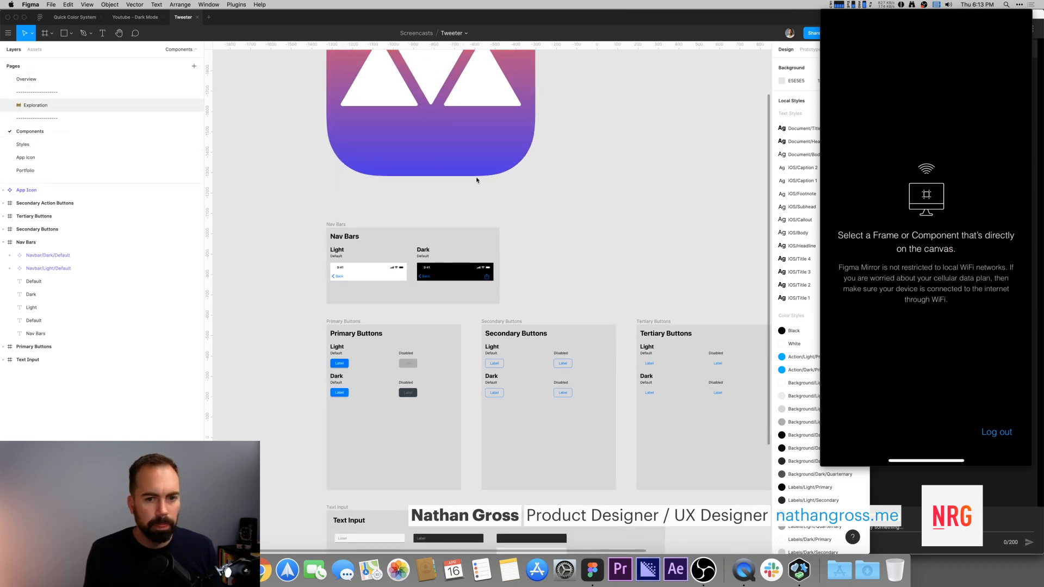
left_click(542, 167)
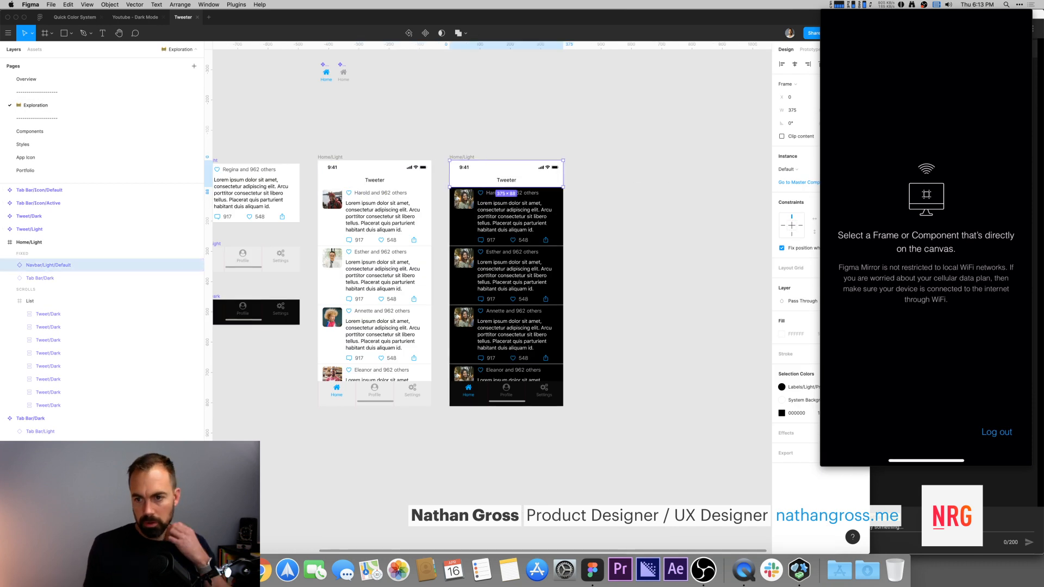
left_click(787, 169)
mouse_move(807, 266)
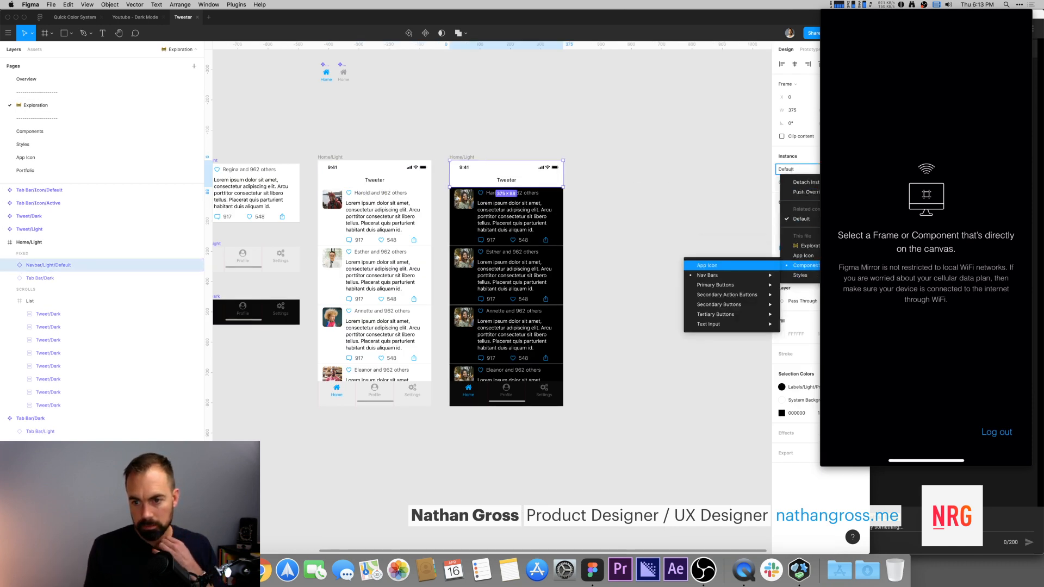
mouse_move(729, 275)
mouse_move(648, 279)
mouse_move(572, 285)
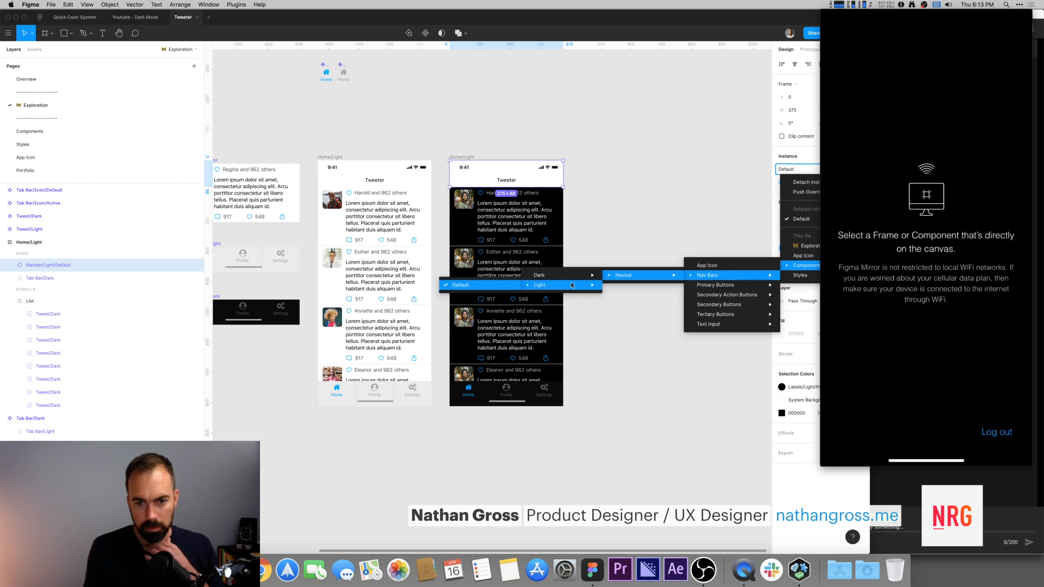
mouse_move(540, 276)
left_click(489, 276)
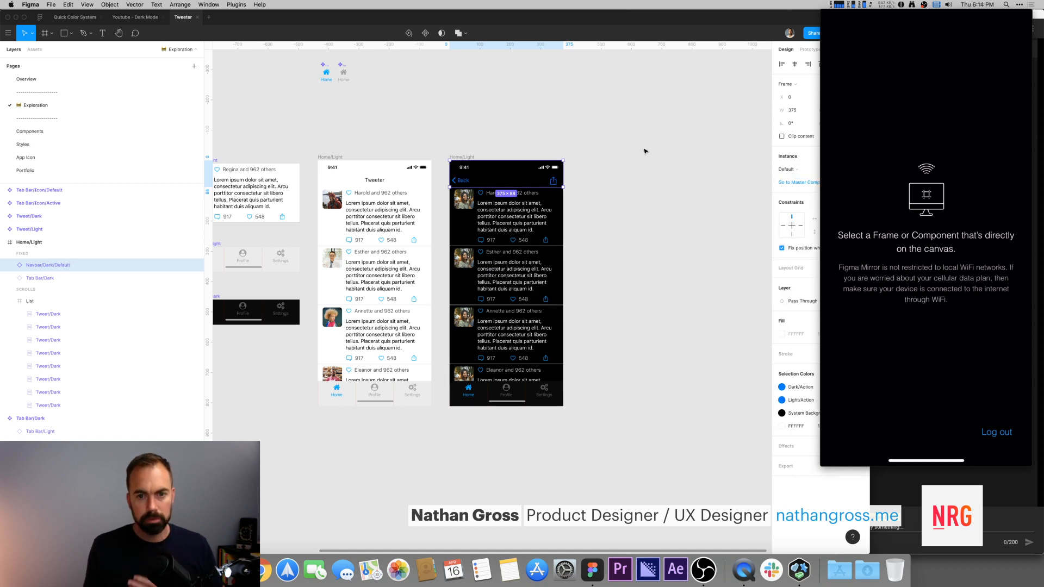
key("Escape")
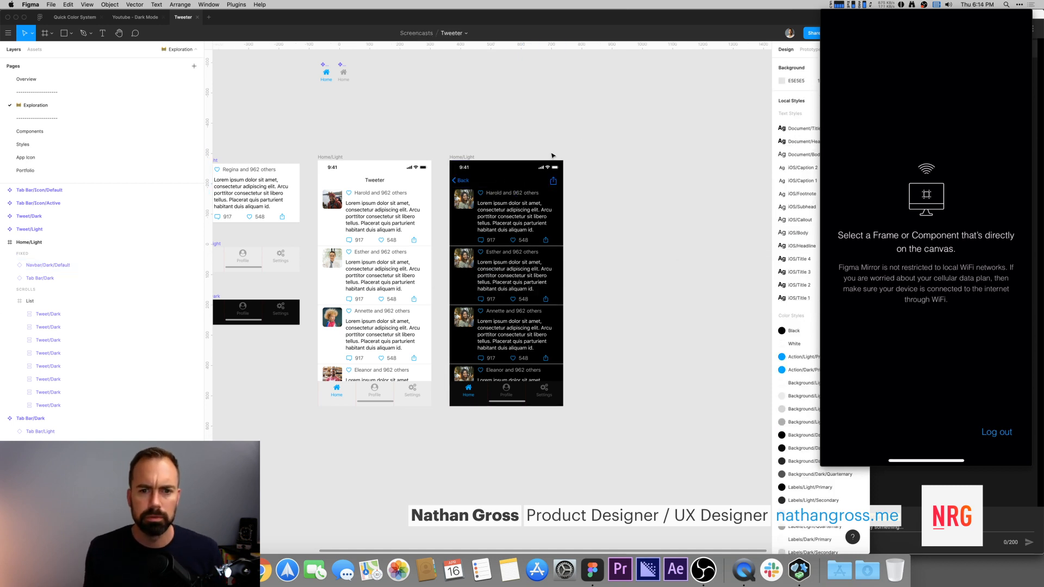
left_click(504, 185, "super")
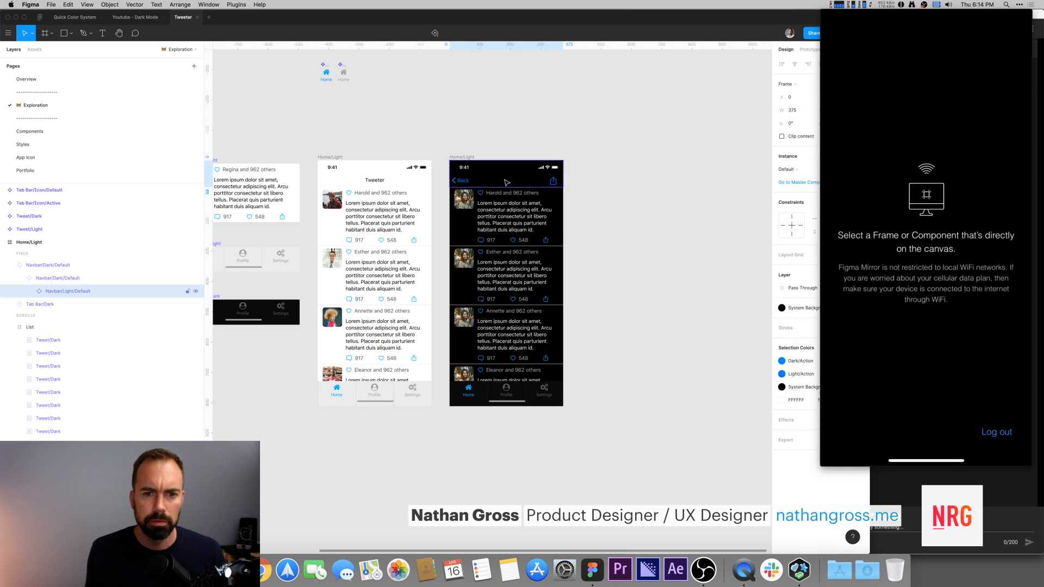
key("super+n")
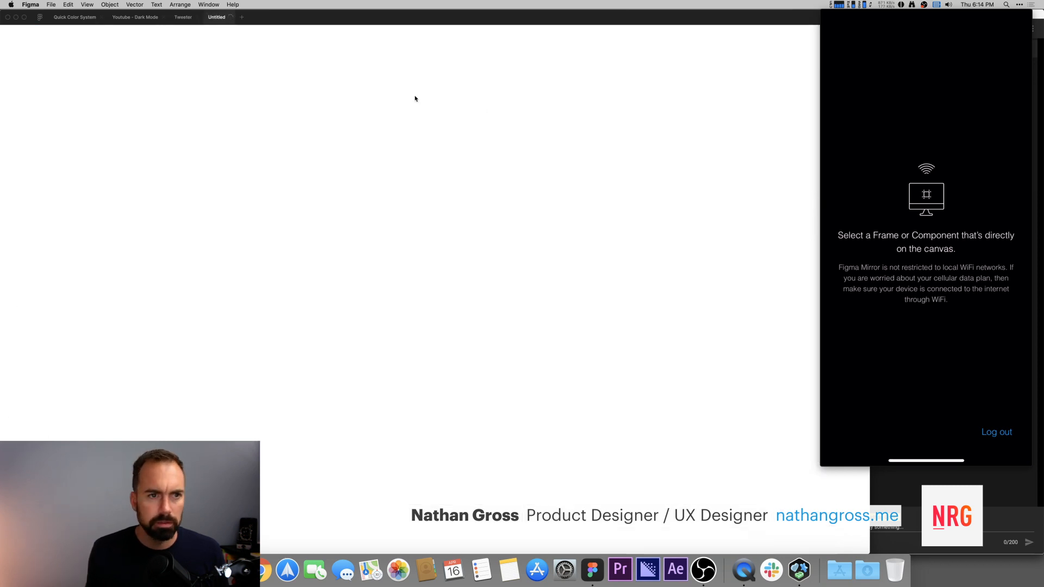
left_click(231, 18)
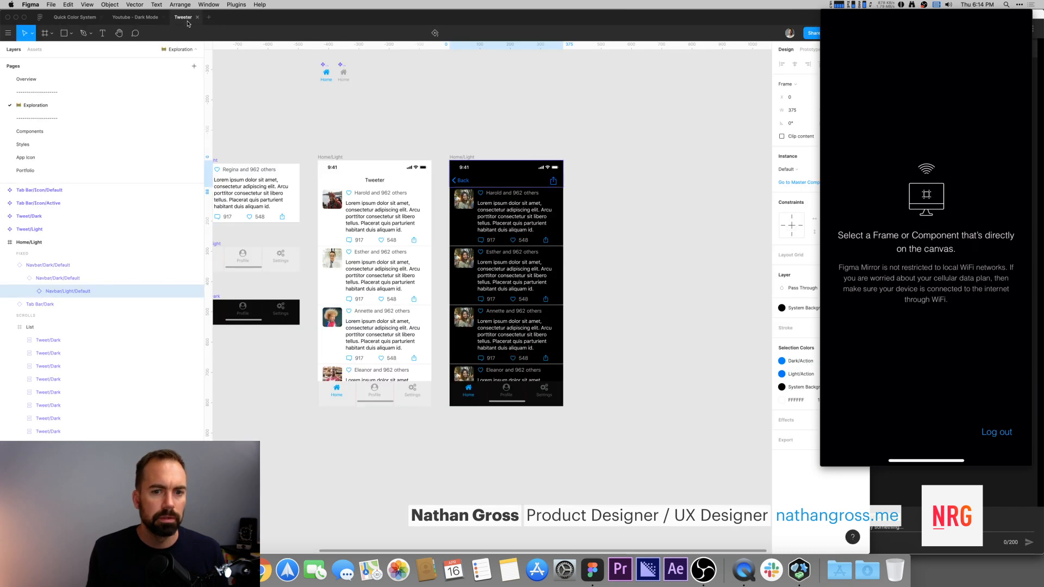
Step: Open the light navbar's master component on the Components page, inspect the Nav Bars variants, and return to the Exploration page
left_click(541, 178)
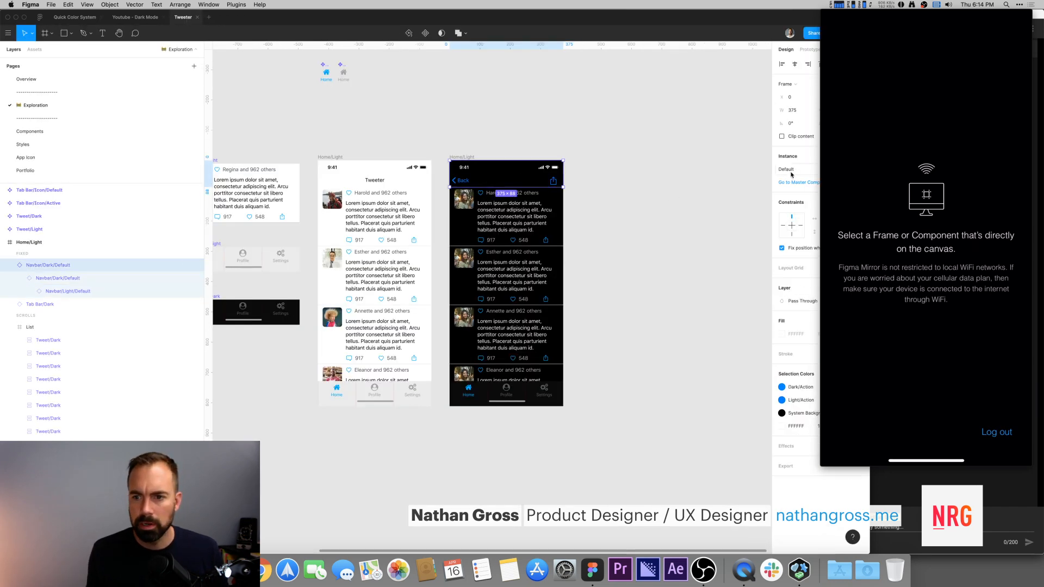
left_click(791, 175)
left_click(555, 154)
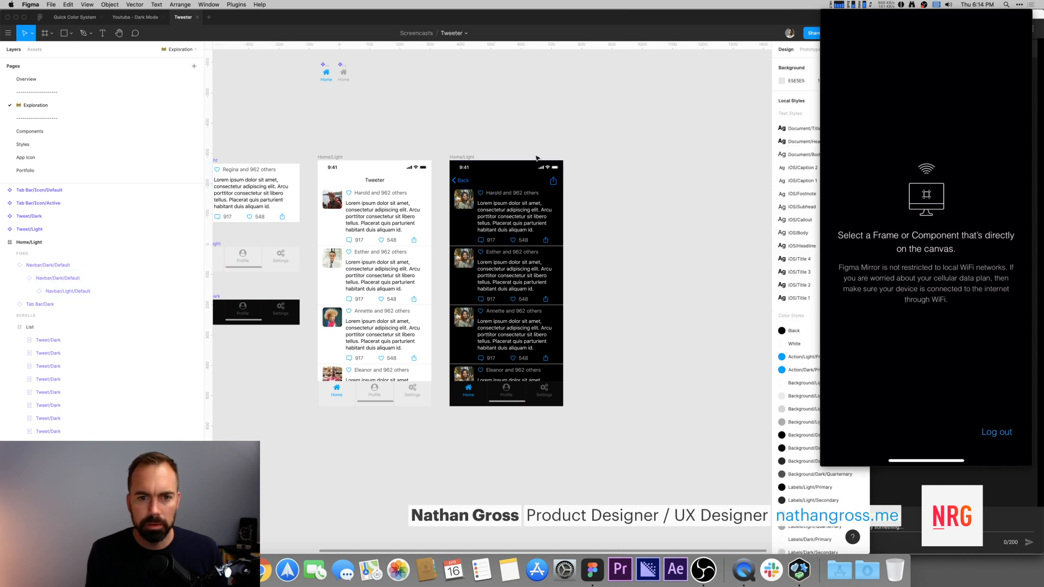
left_click(374, 175)
left_click(801, 181)
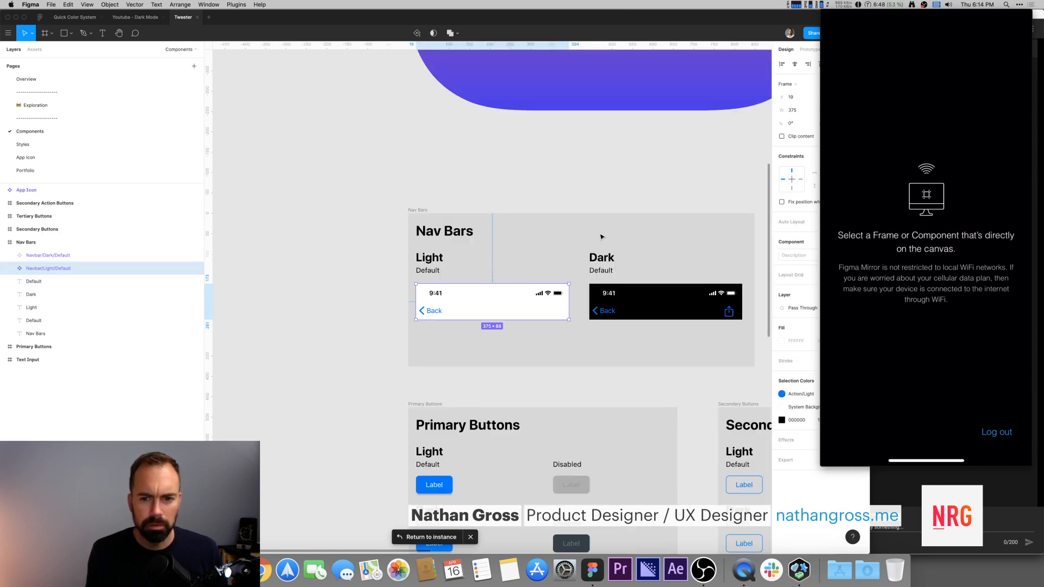
scroll(497, 142, "right", 6)
left_click(459, 268)
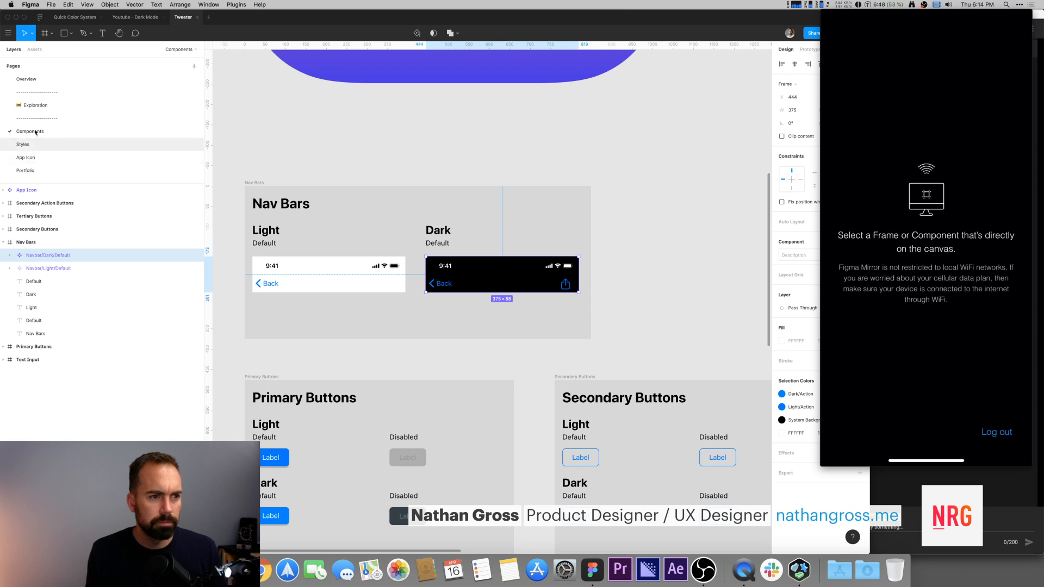
left_click(36, 105)
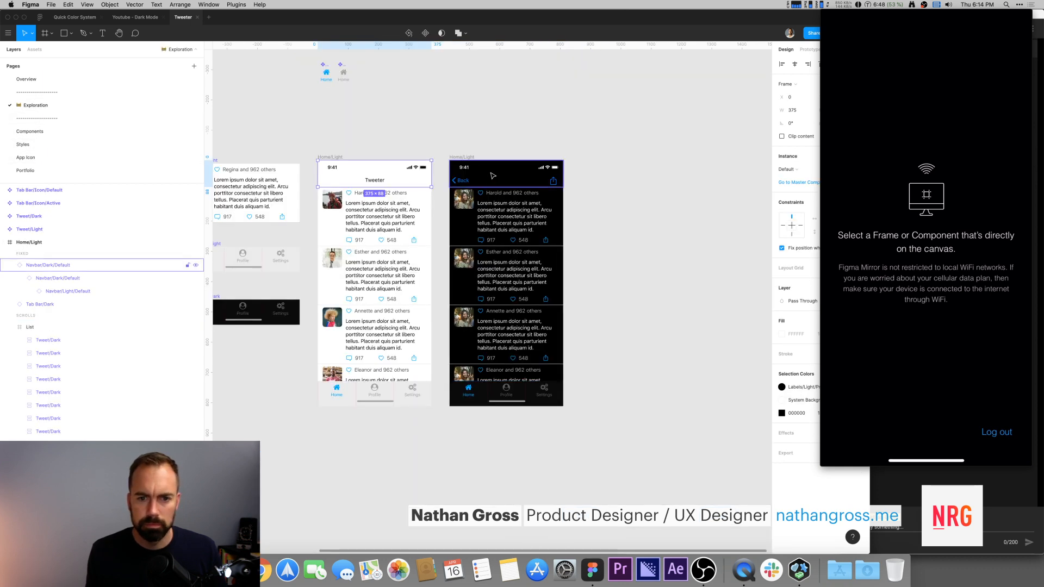
Step: Browse the navbar instance swap options down to the Nav Bars Navbar Light Default variant
left_click(492, 175)
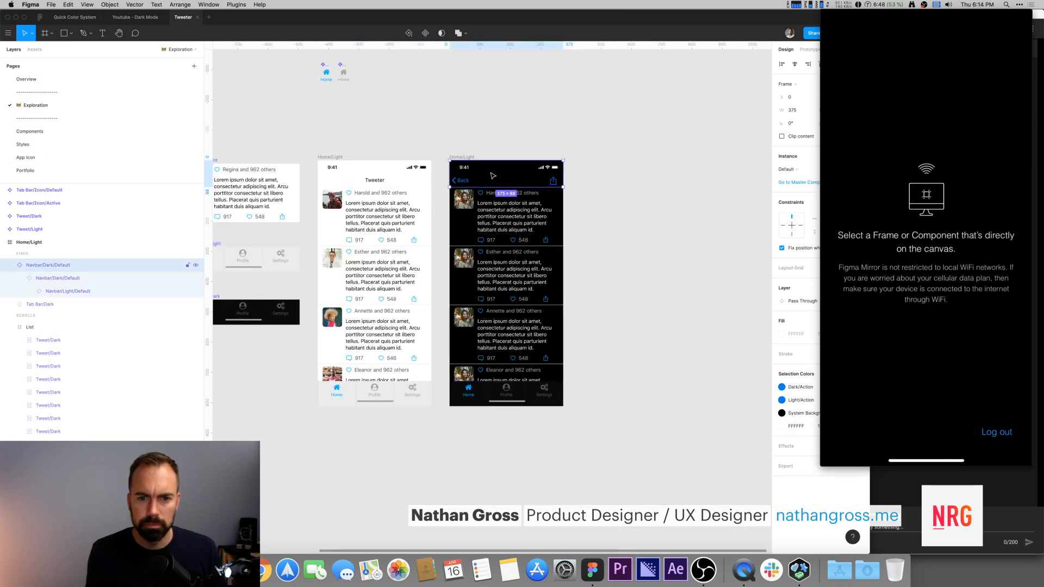
left_click(798, 172)
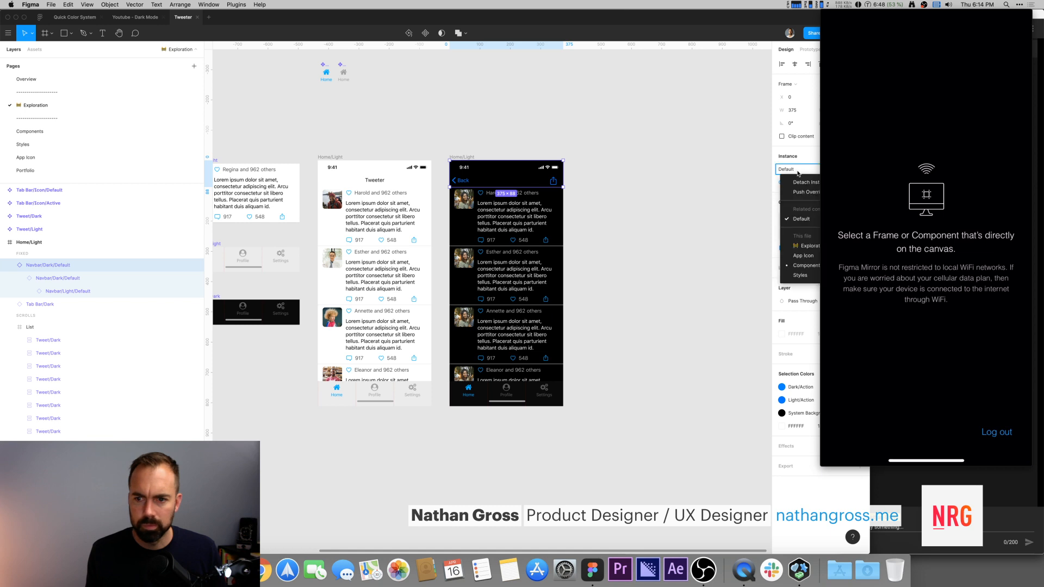
left_click(382, 182)
left_click(798, 171)
mouse_move(810, 268)
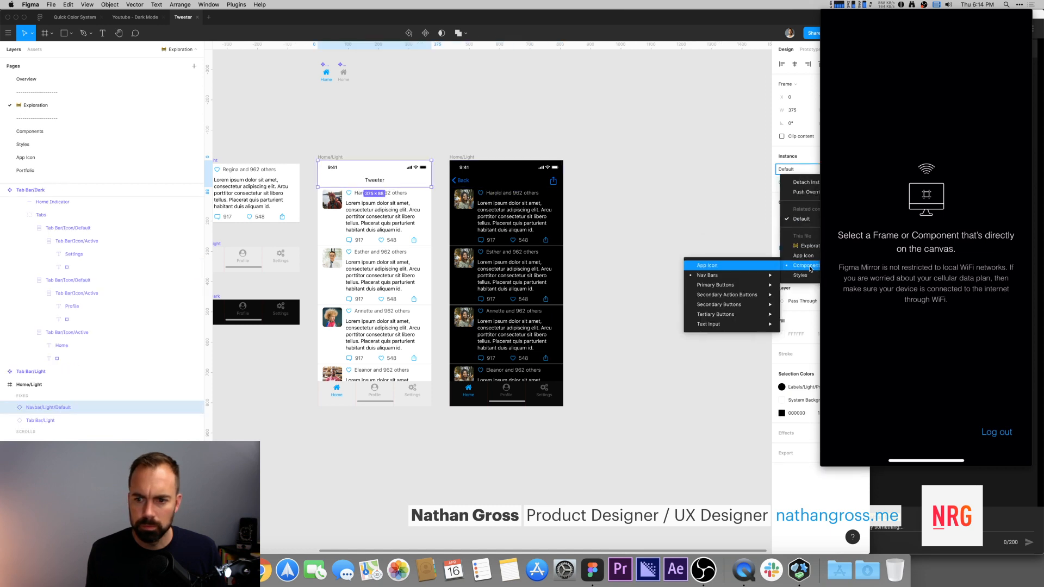
mouse_move(707, 275)
mouse_move(639, 276)
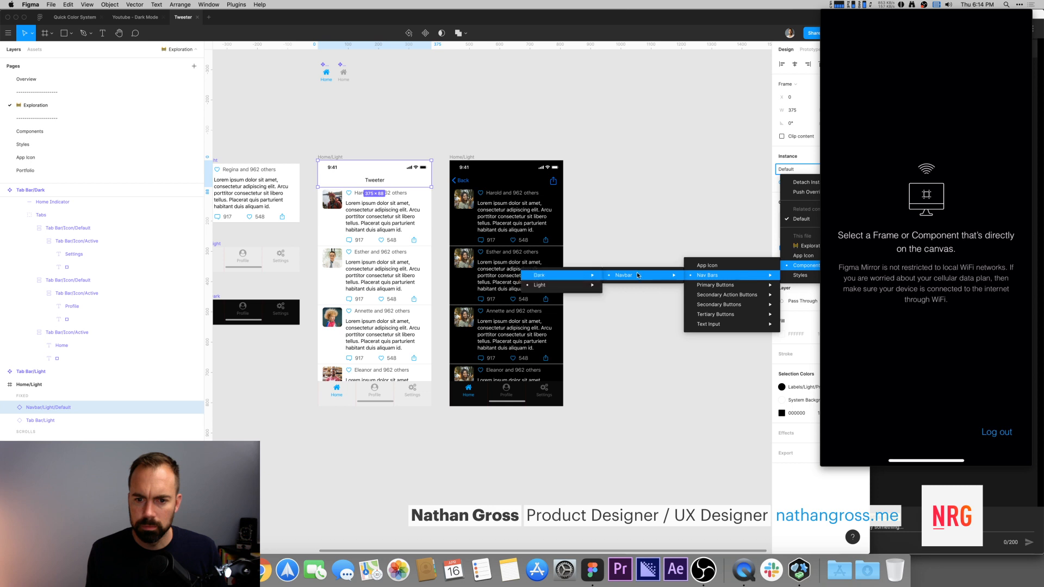
mouse_move(567, 275)
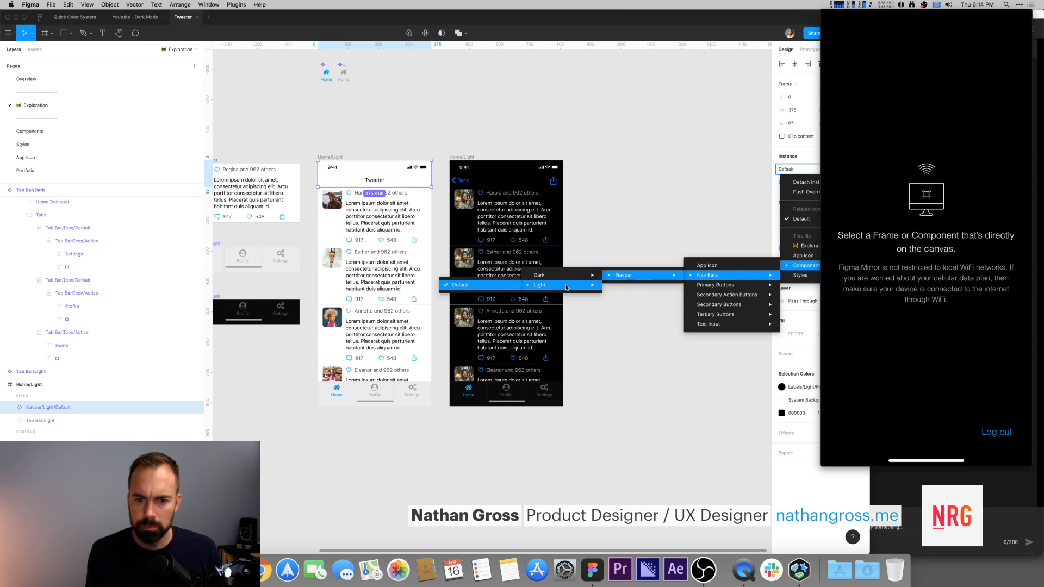
left_click(597, 220)
Step: Swap the dark Home frame's navbar instance to the Navbar Dark Default variant
left_click(535, 175)
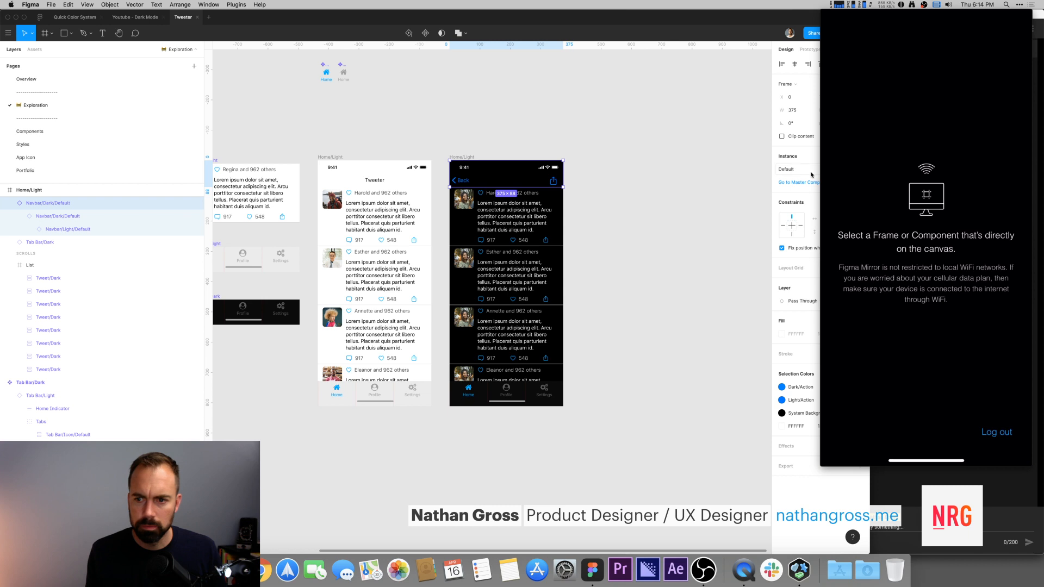
left_click(812, 172)
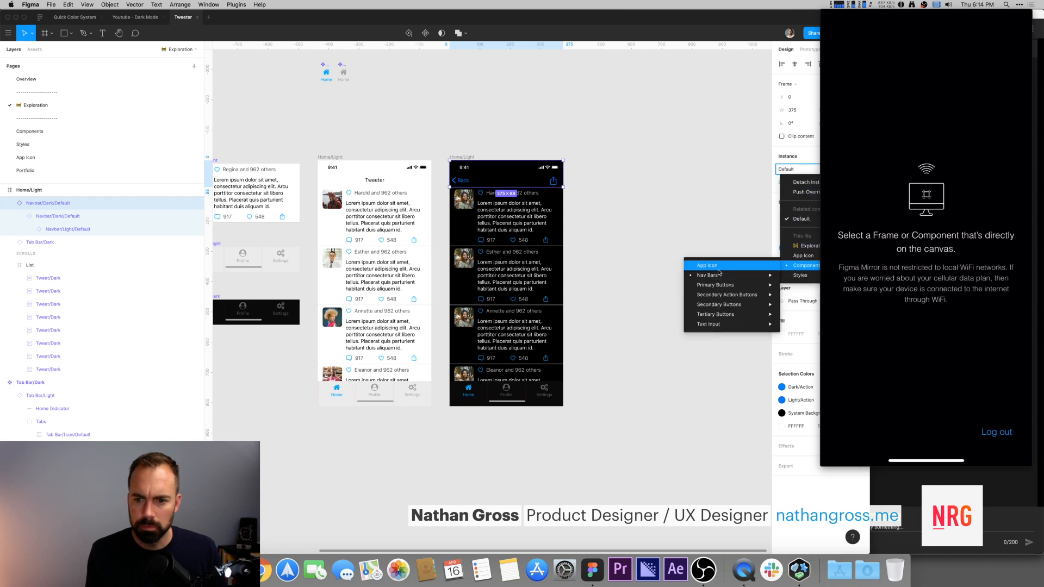
mouse_move(614, 276)
mouse_move(530, 278)
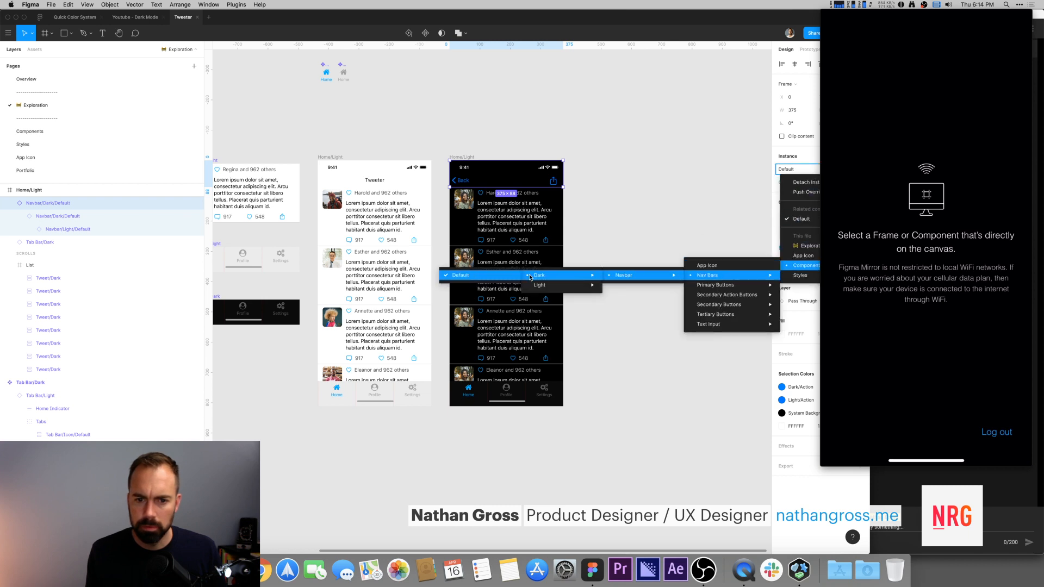
left_click(483, 277)
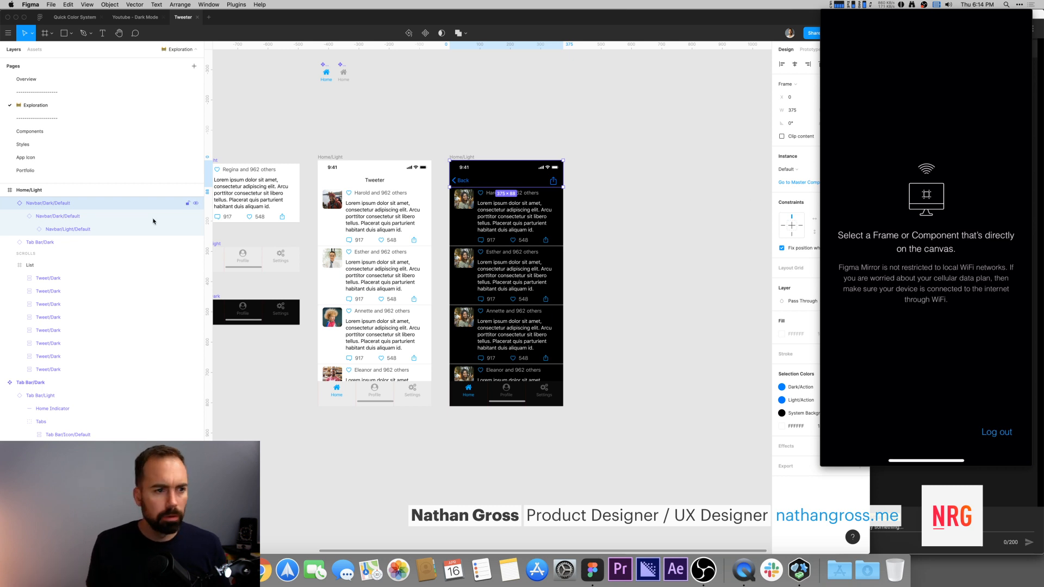
Step: Inside the dark frame's navbar, hide the Back override and show the Title layer
left_click(30, 230)
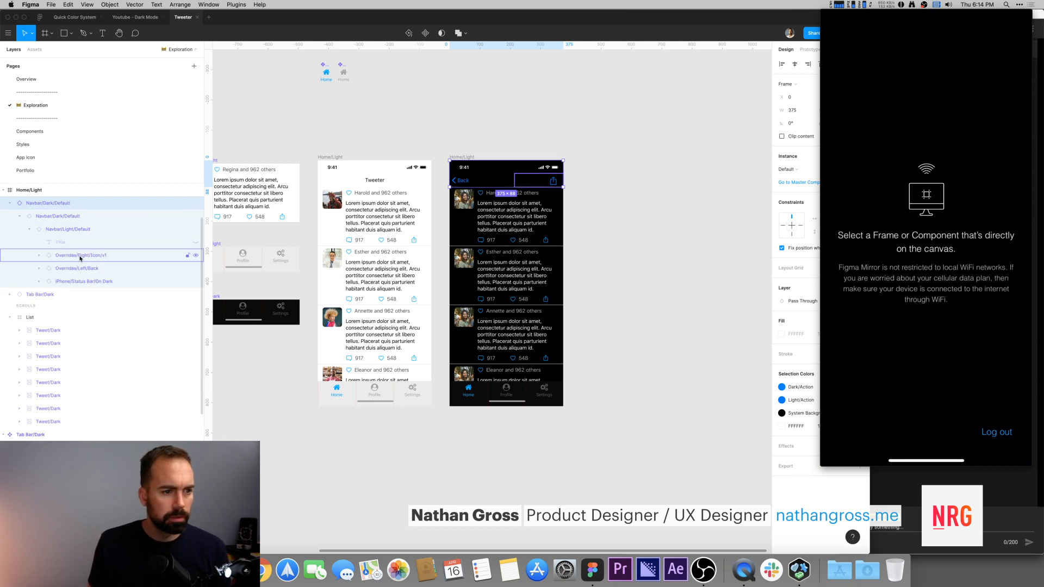
left_click(196, 269)
left_click(196, 242)
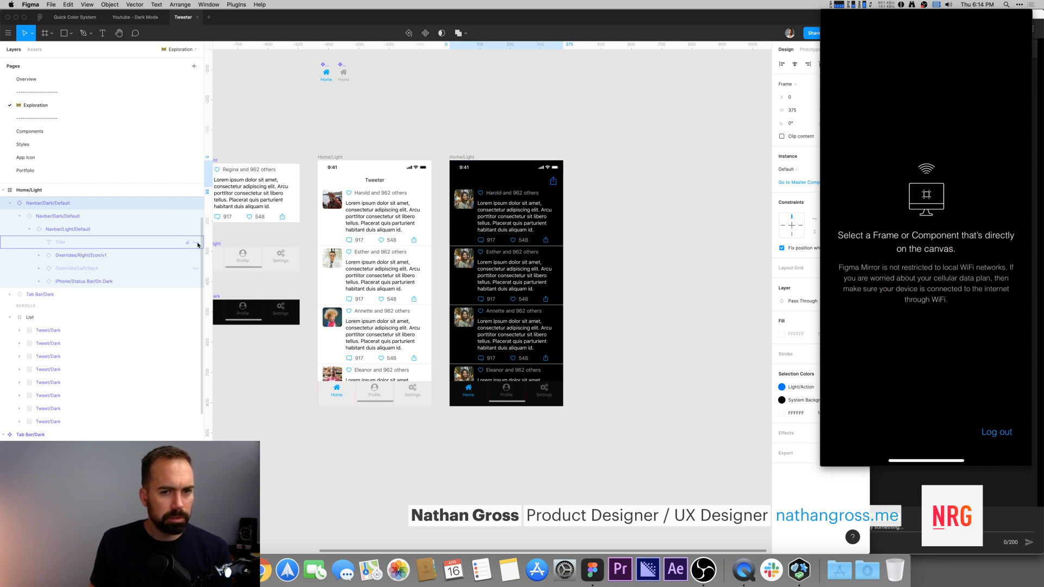
left_click(549, 119)
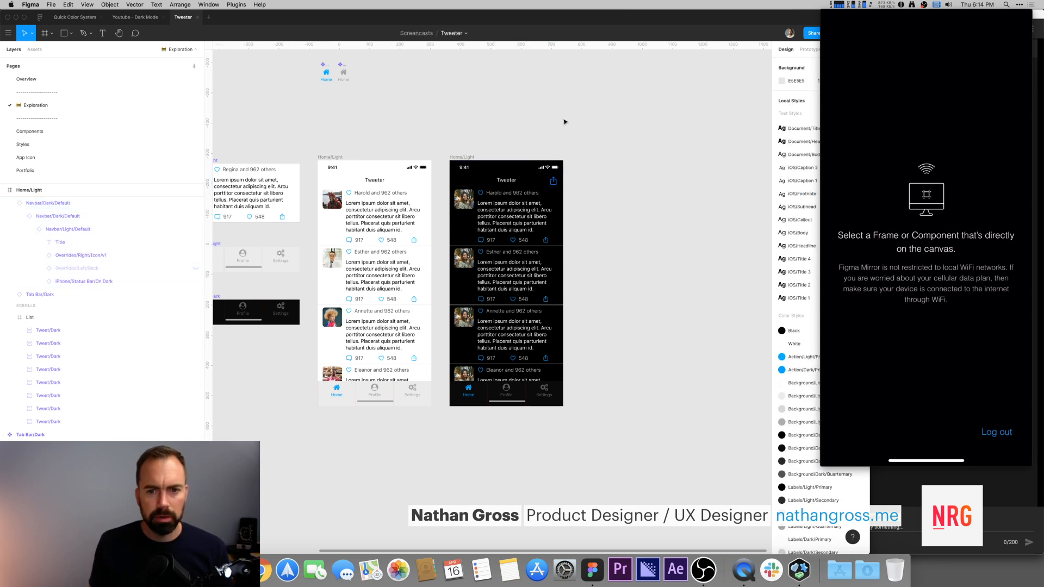
Step: Hide the share icon in the dark frame's navbar
left_click(556, 184, "super")
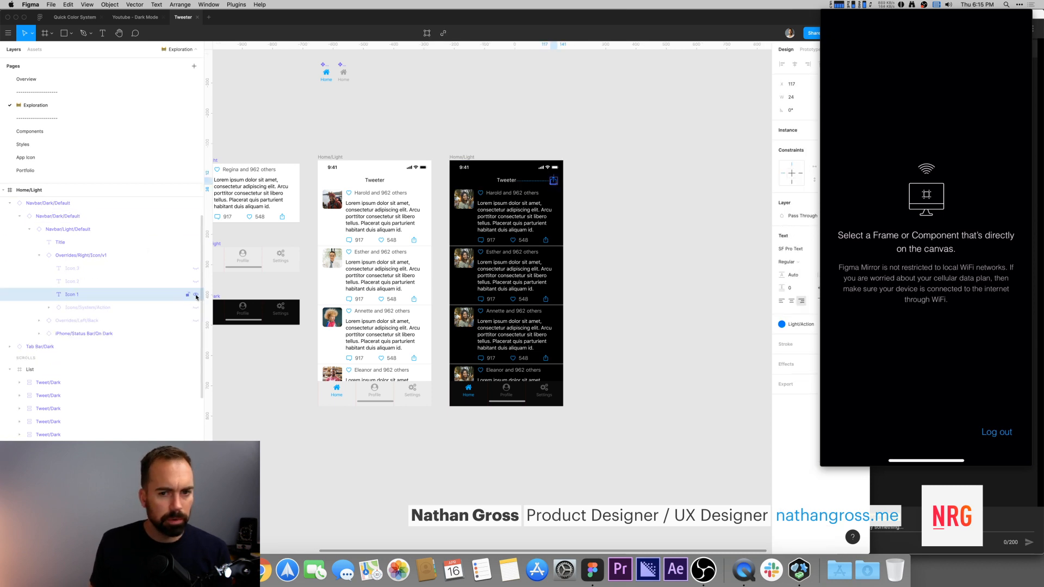
left_click(576, 121)
left_click_drag(490, 128, 553, 100)
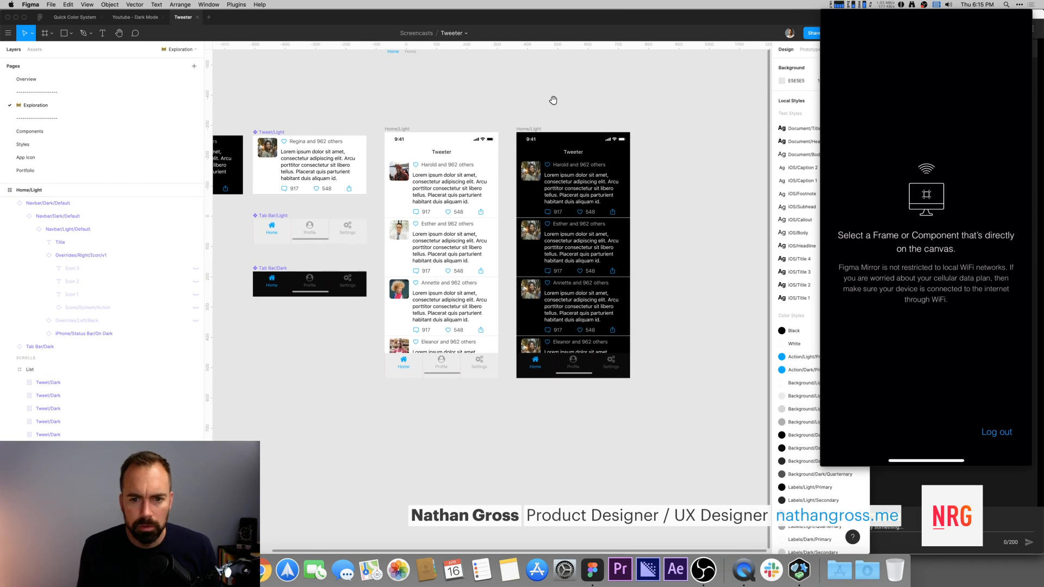
Step: Preview the light and dark Home frames on the mirrored phone by selecting each frame
left_click(537, 129)
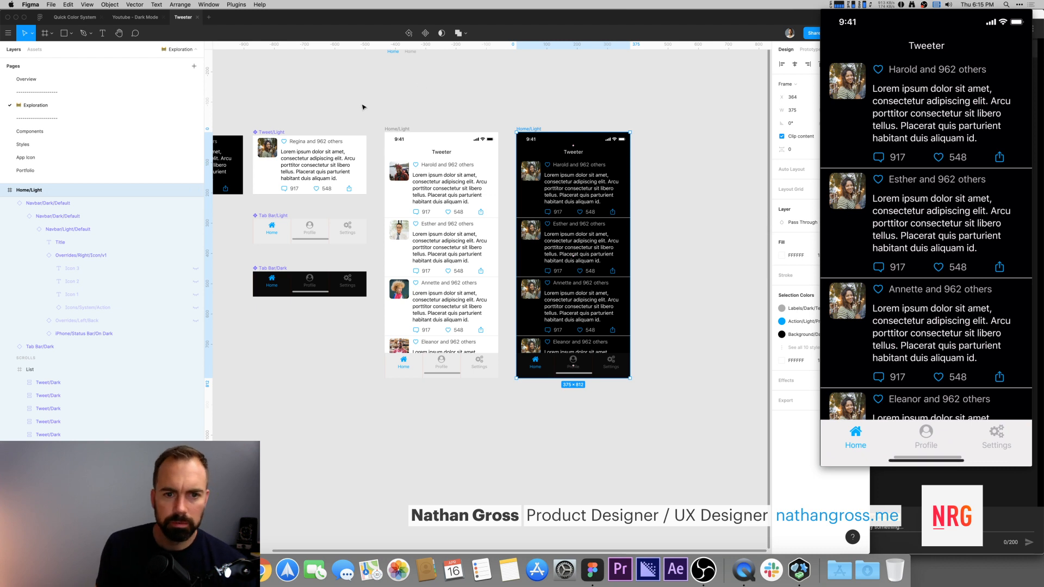
left_click(398, 129)
left_click(527, 130)
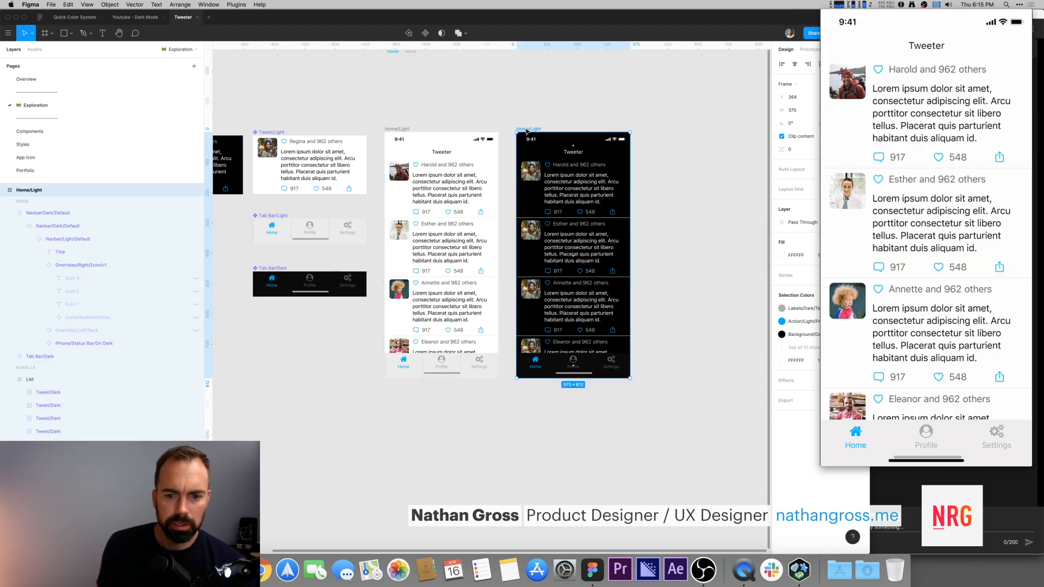
left_click(128, 356)
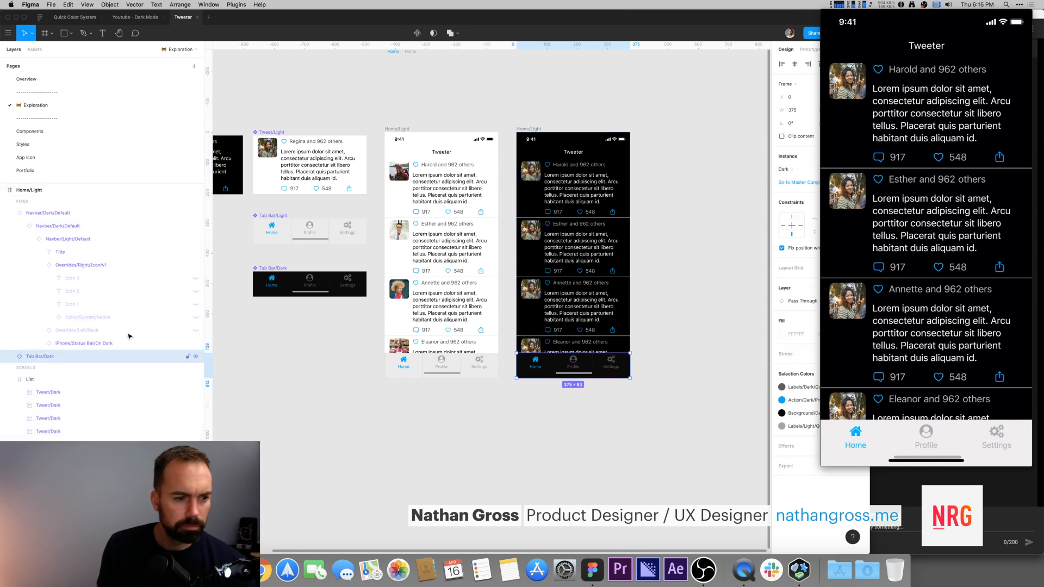
left_click(20, 226)
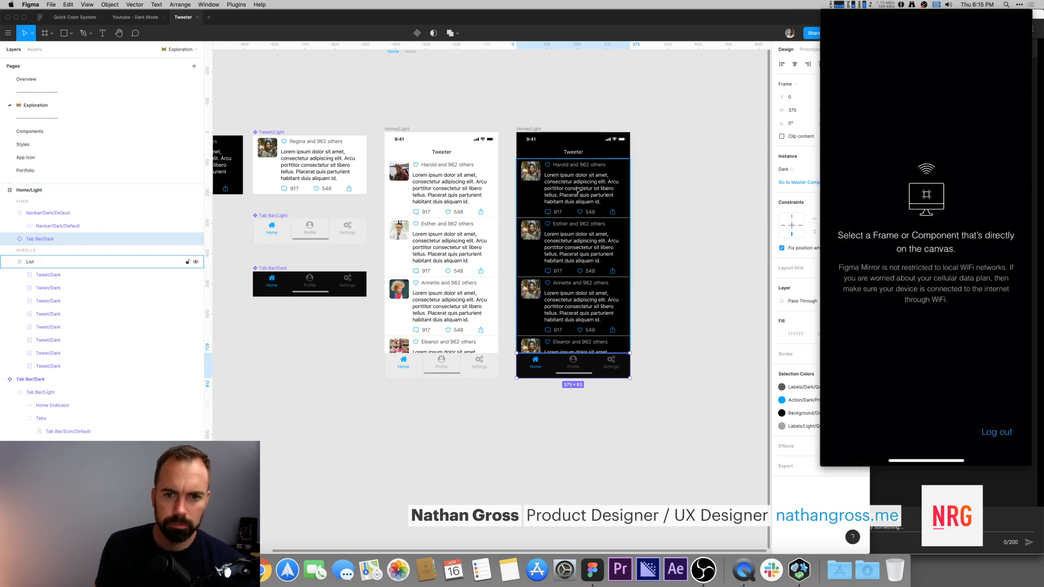
left_click(536, 130)
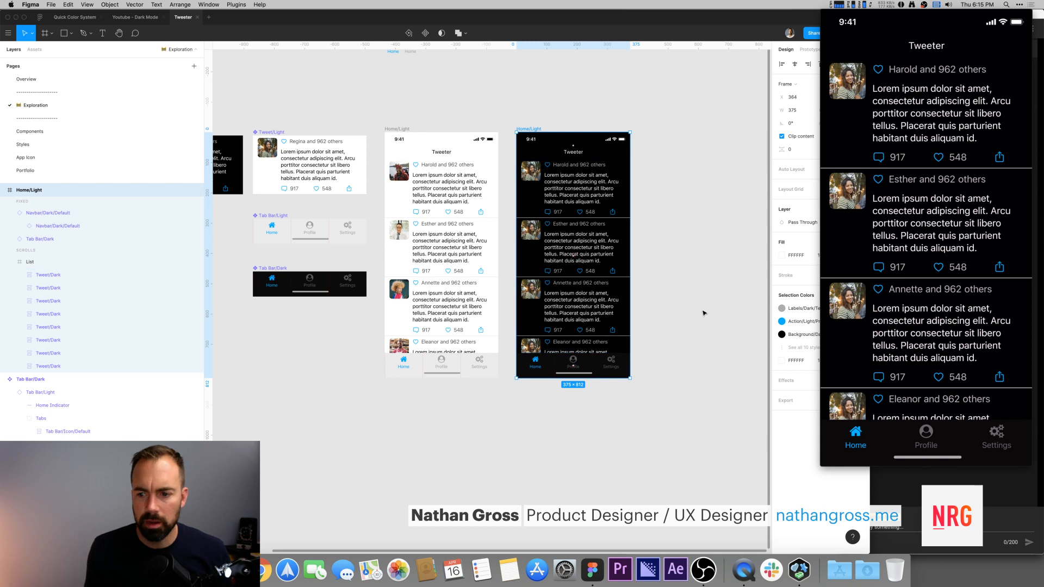
scroll(354, 89, "left", 3)
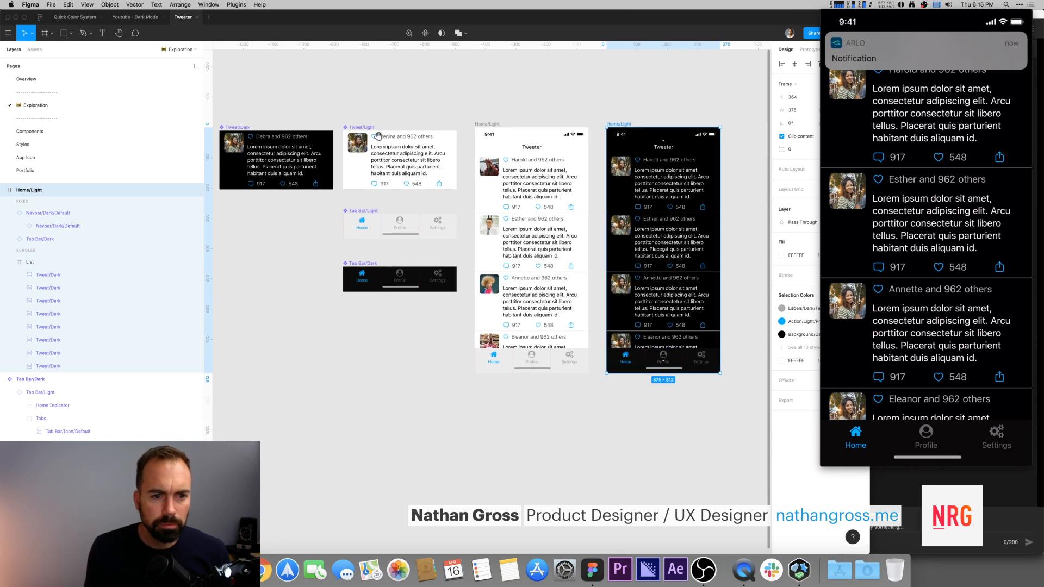
Step: Set the Tweet/Light component's drop shadow to 100% opacity with colour E5E5E5
left_click(378, 147)
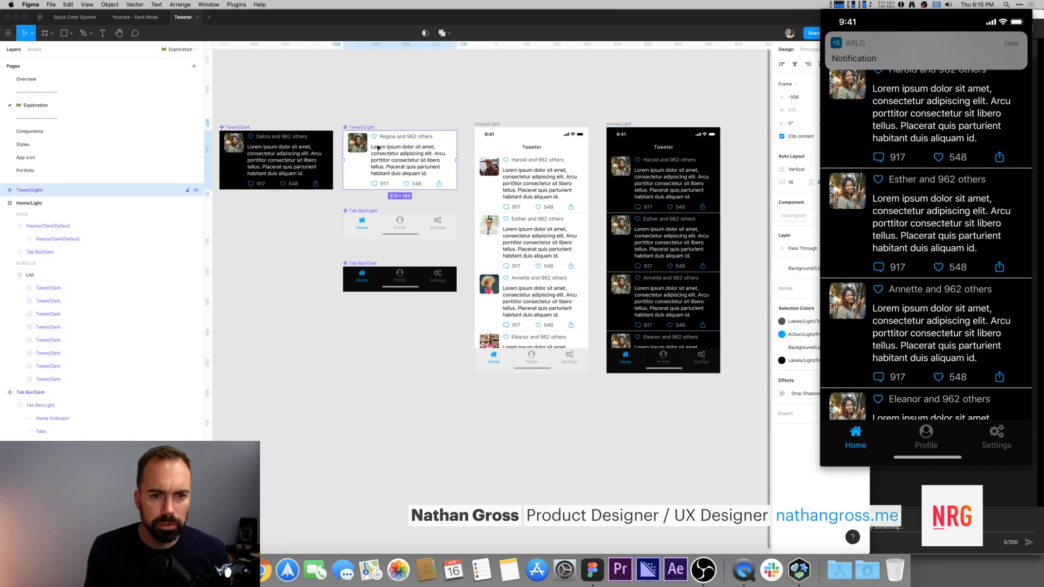
left_click(782, 394)
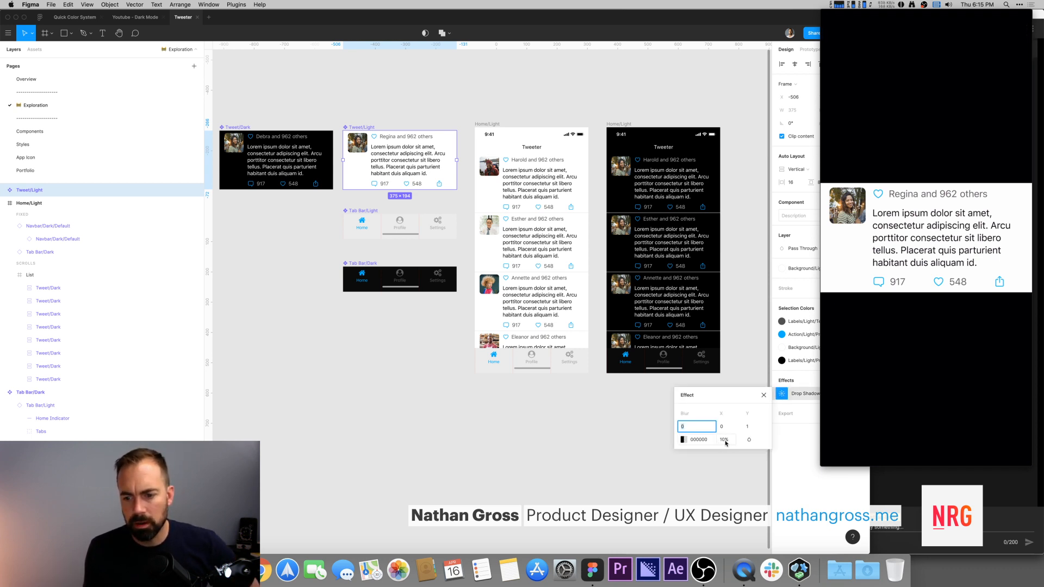
left_click(726, 440)
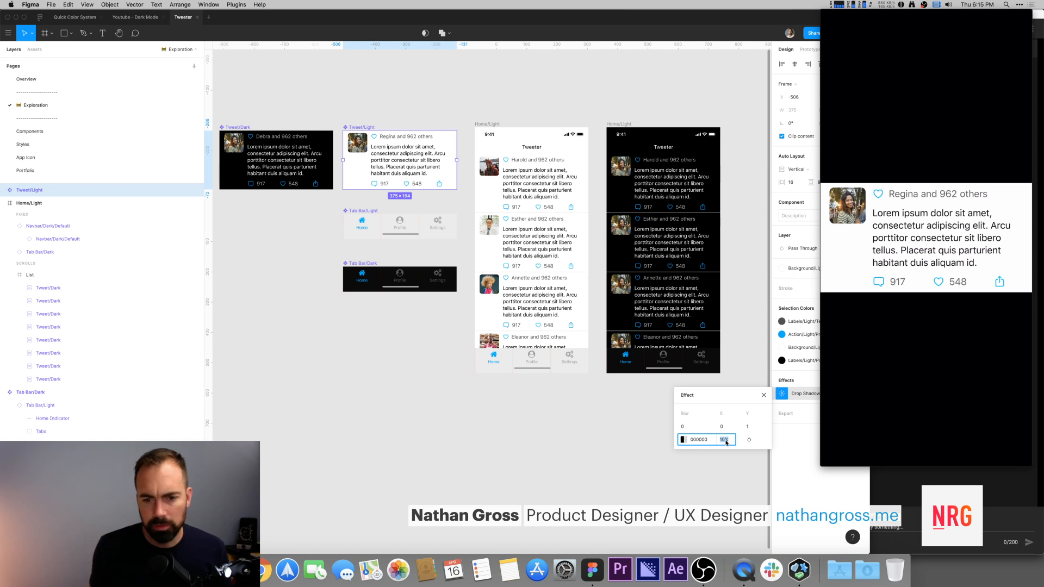
type("100")
key("Return")
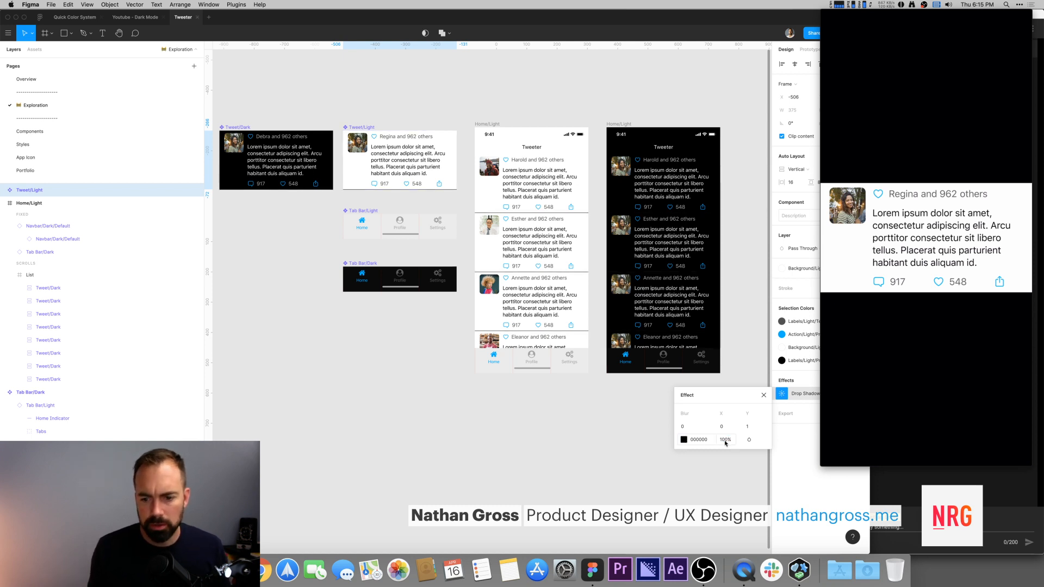
left_click(684, 440)
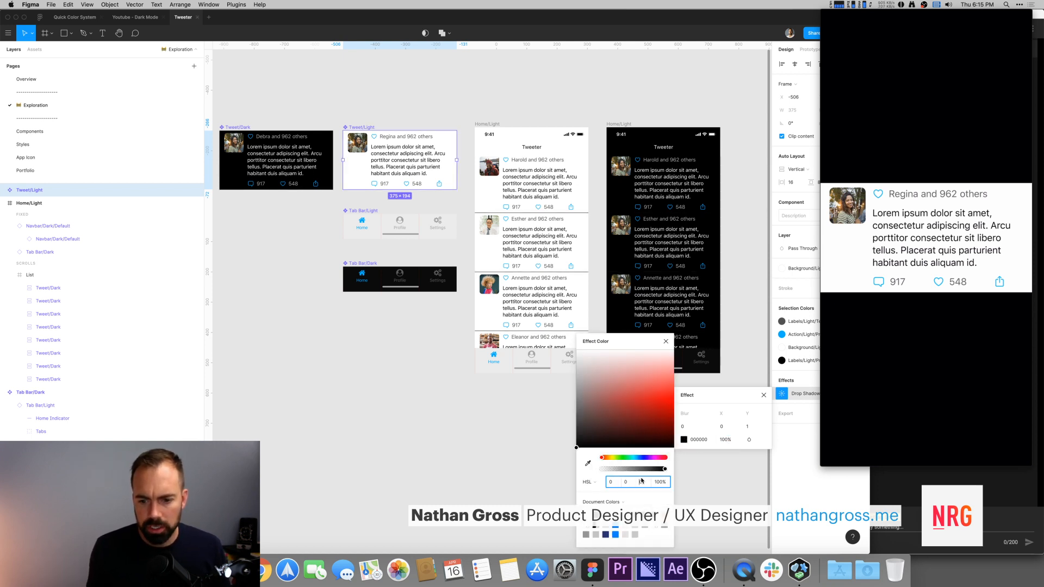
key("shift+Up")
key("shift+Down")
key("shift+Up")
key("shift+Up")
key("shift+Up")
key("shift+Up")
key("shift+Up")
key("shift+Up")
key("shift+Up")
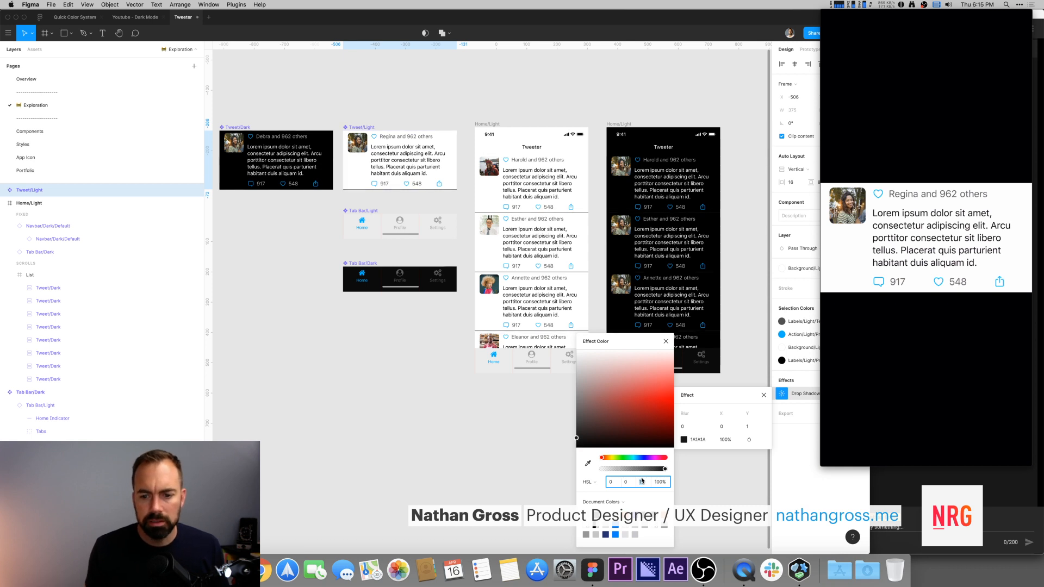
key("shift+Up")
key("shift+Up")
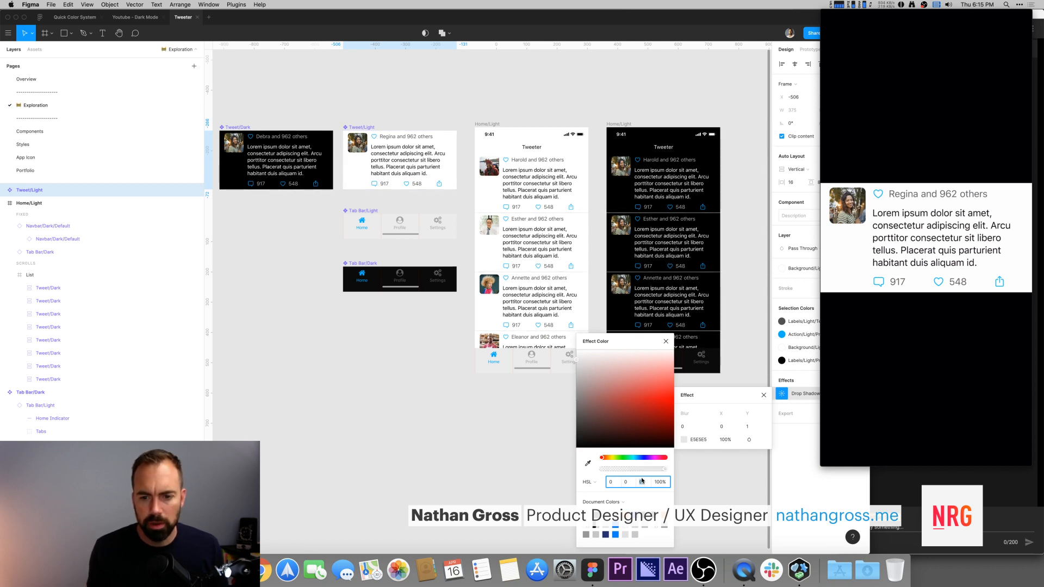
key("Return")
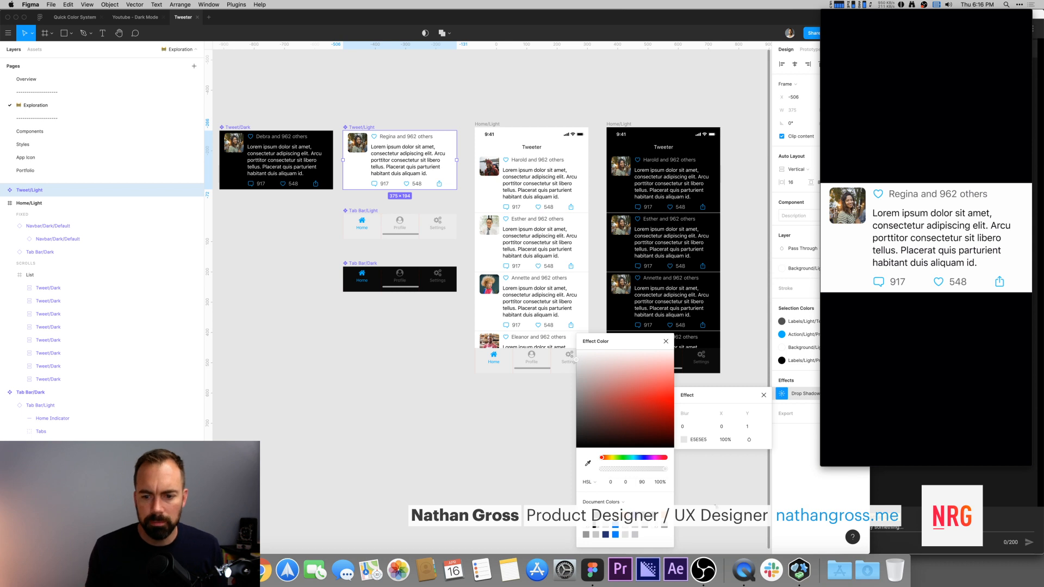
left_click(762, 395)
Step: Set the drop shadow colour of the Tweet/Light instance inside Tweet/Dark to HSL lightness 20 (333333) at 100%
left_click(233, 175)
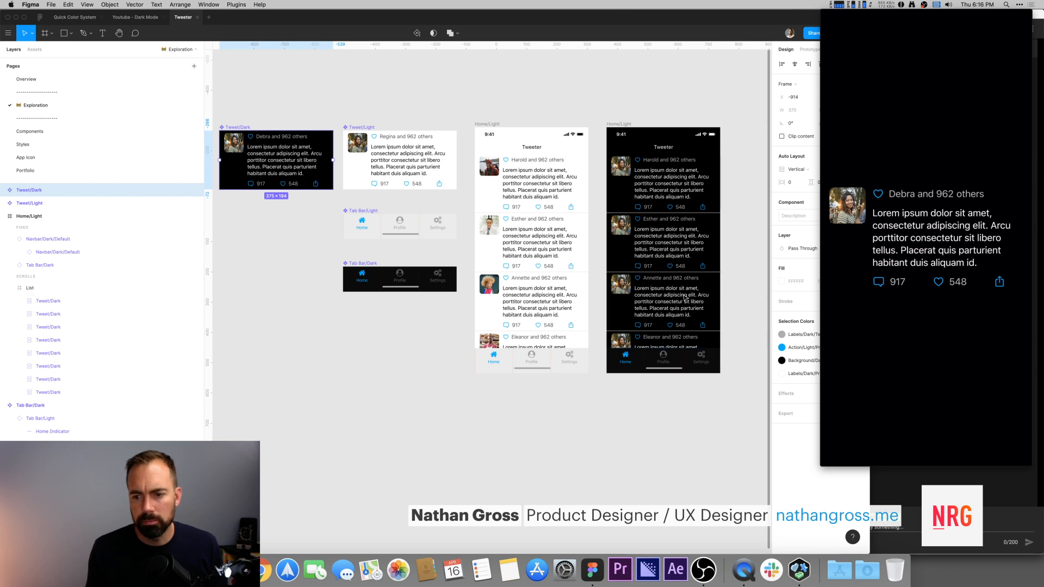
scroll(657, 252, "down", 1)
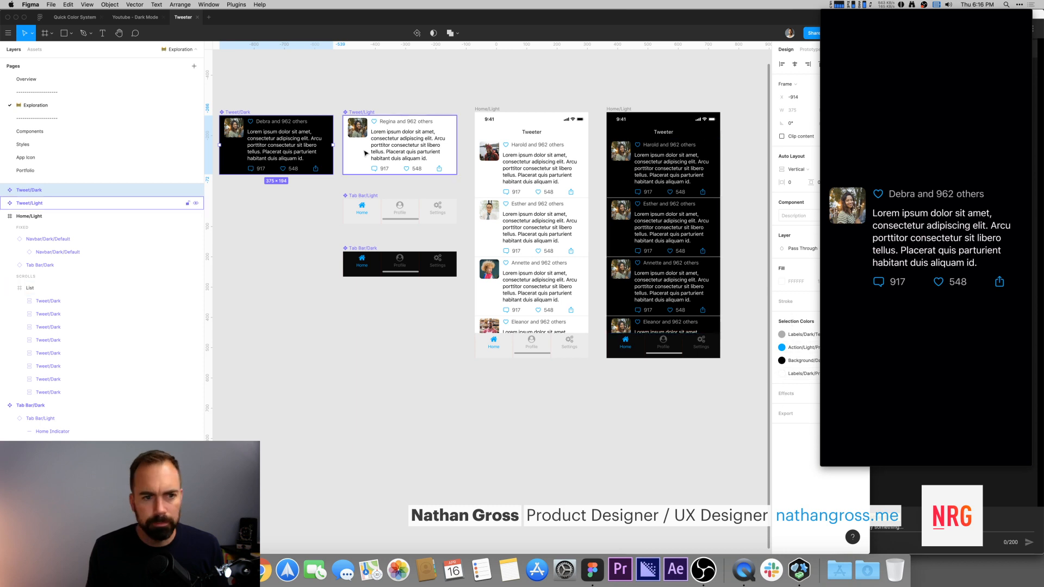
left_click(3, 191)
left_click(40, 203)
left_click(781, 407)
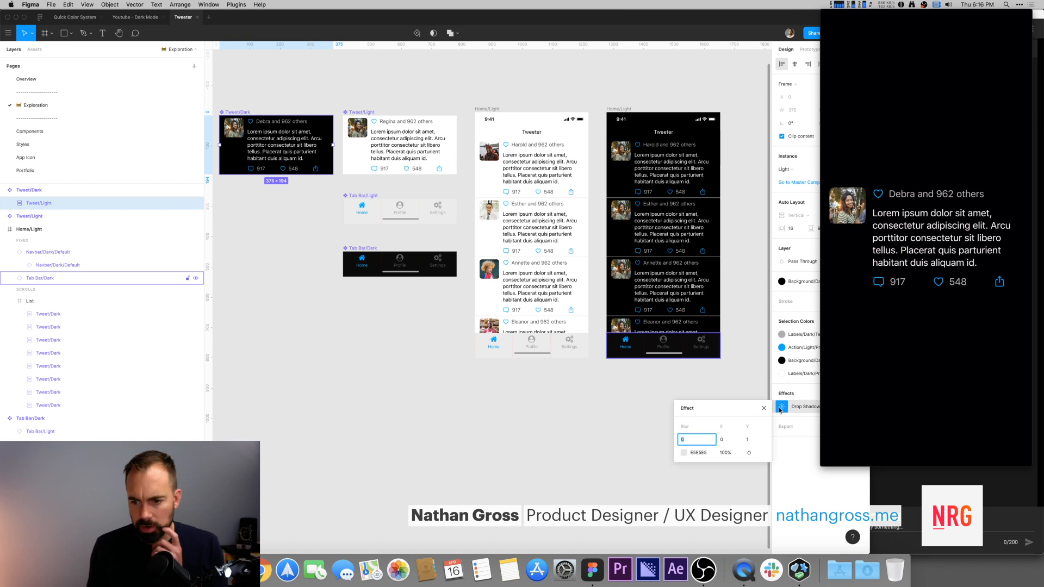
left_click(684, 452)
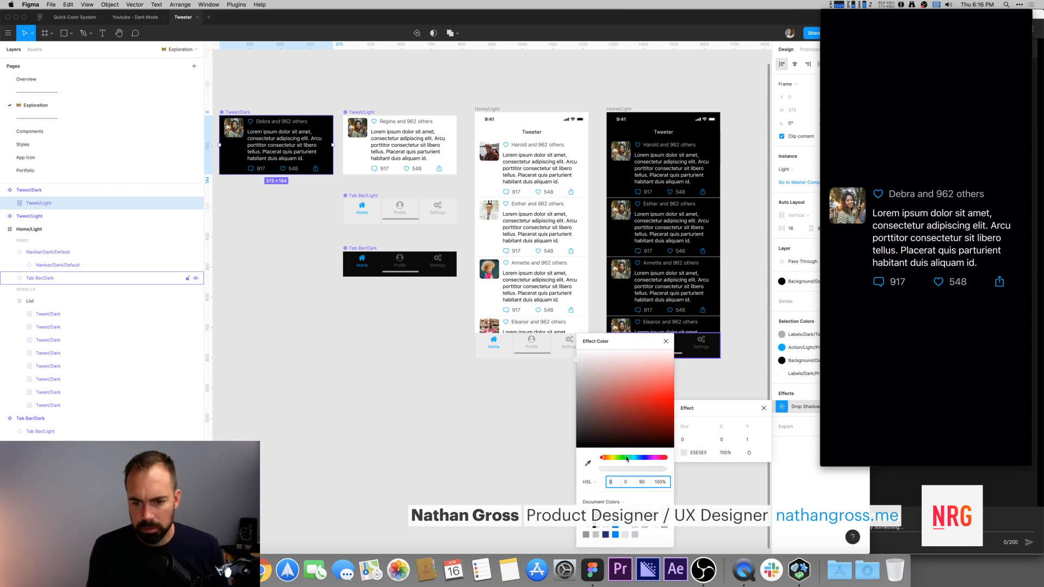
type("10")
key("Tab")
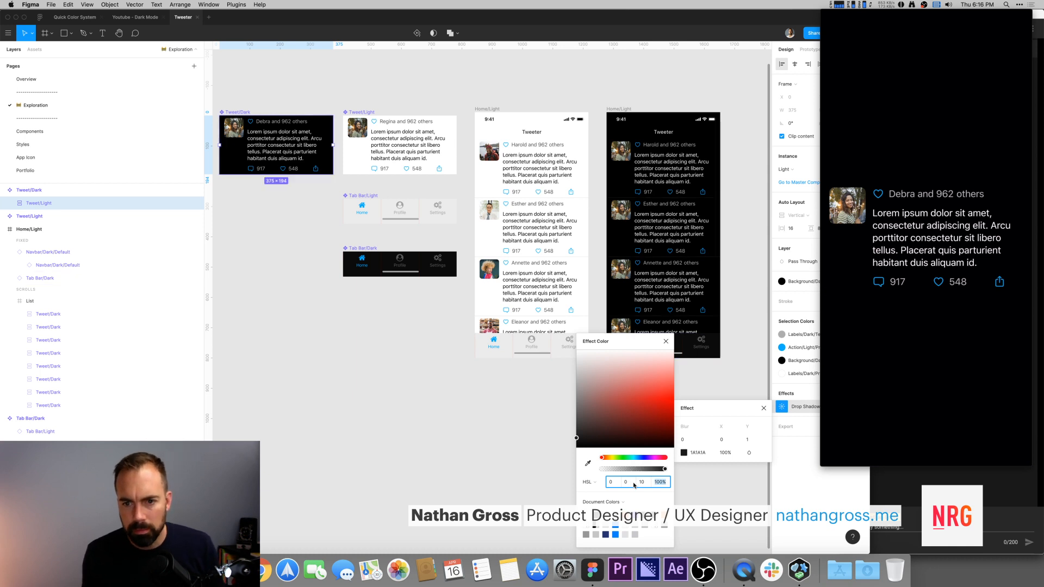
left_click(646, 481)
key("shift+Up")
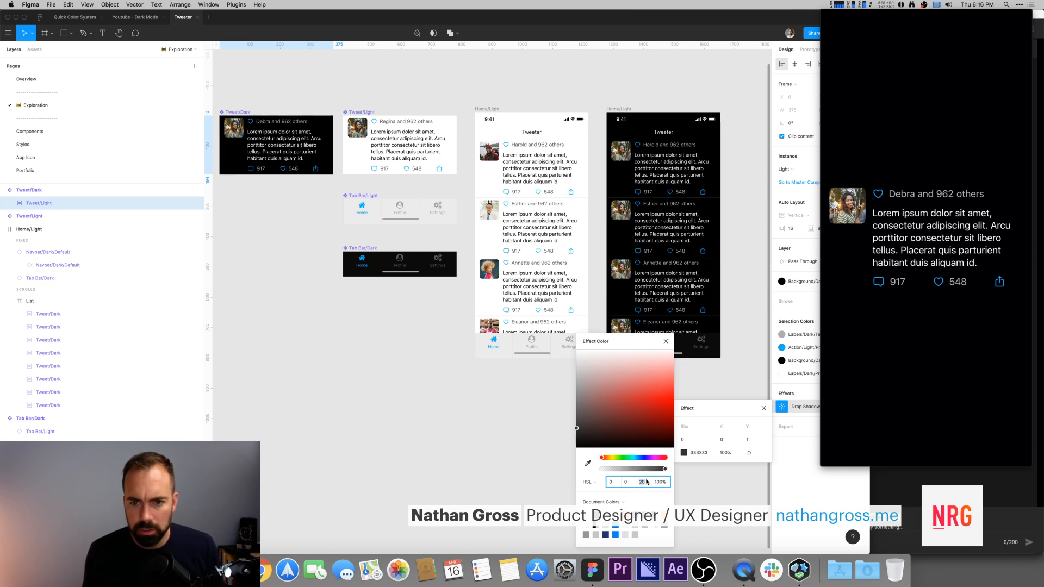
key("Return")
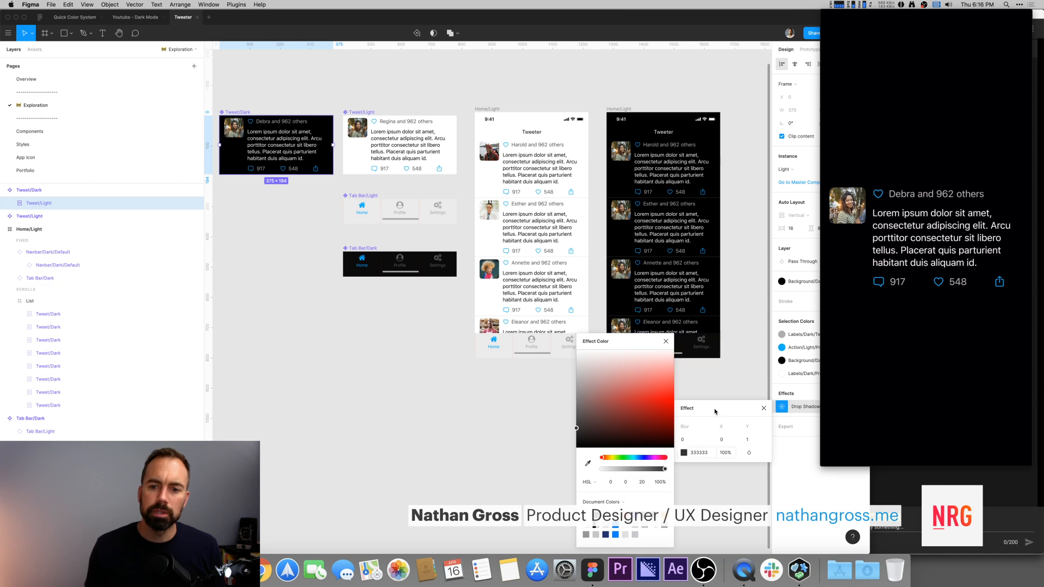
left_click(762, 378)
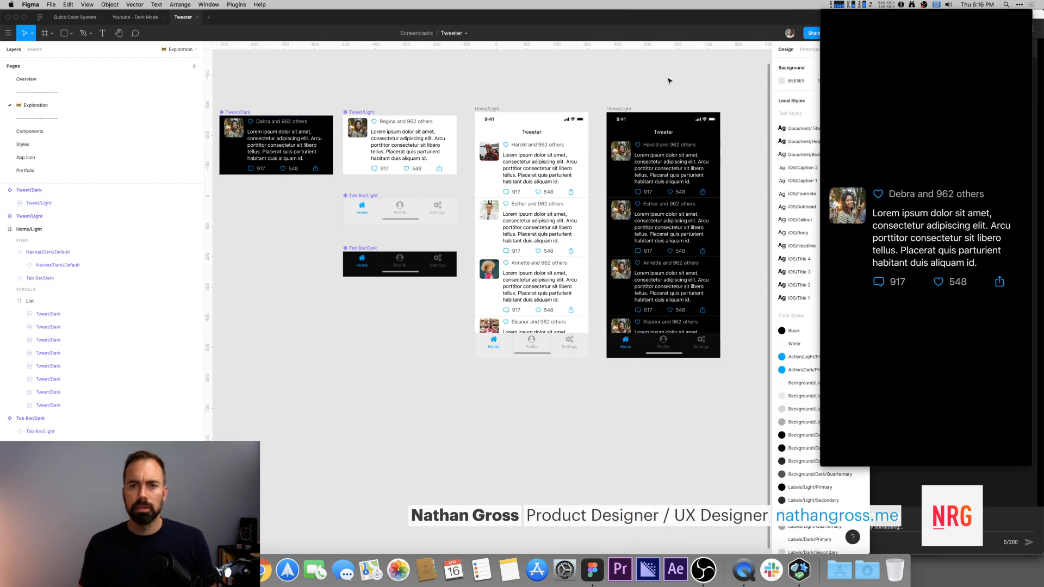
Step: Add a prototype connection from the light Home frame's Settings tab to the dark Home frame
scroll(653, 76, "right", 2)
left_click(531, 123)
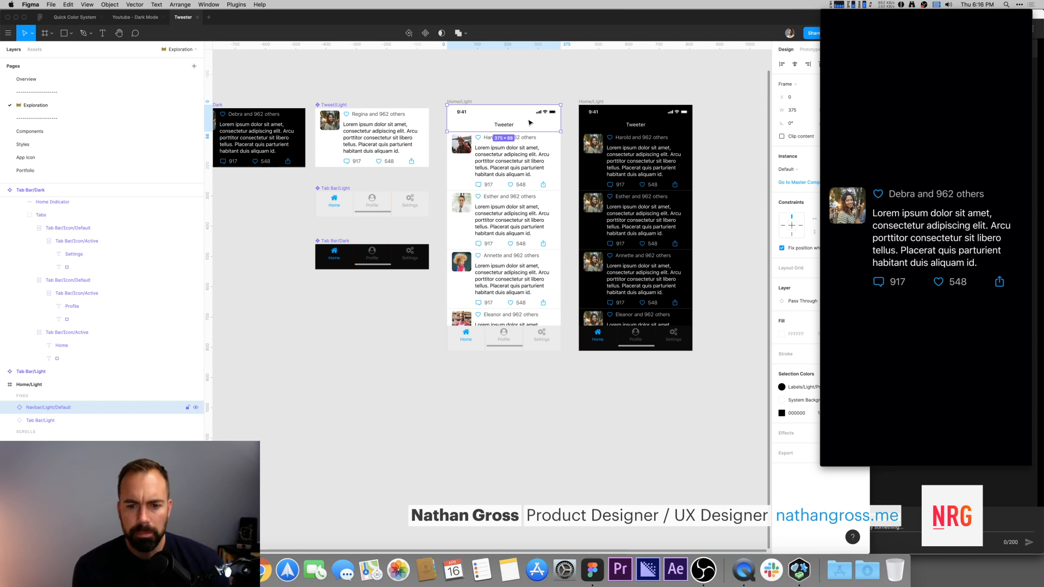
left_click(542, 94)
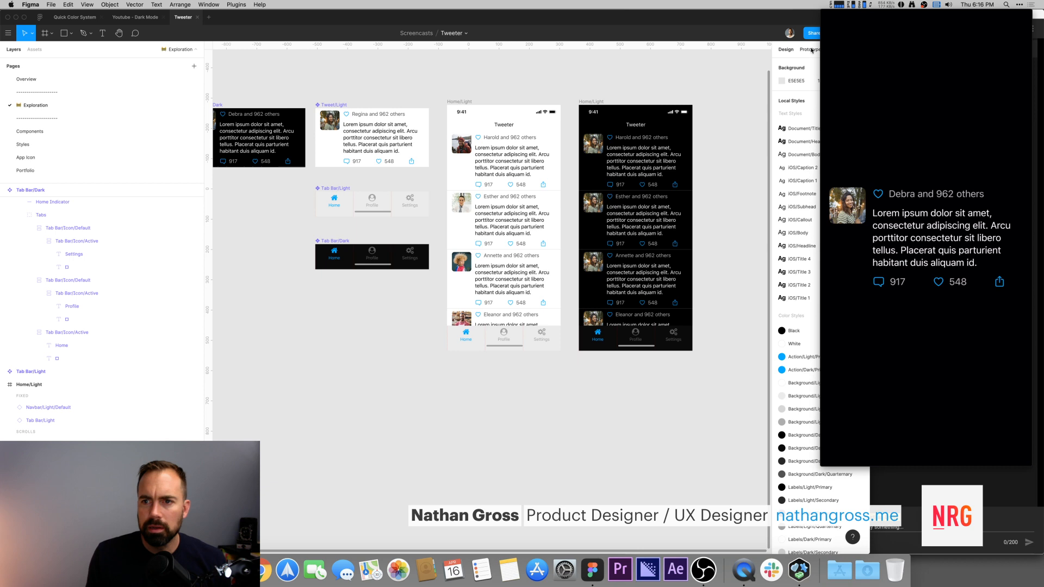
left_click(543, 339)
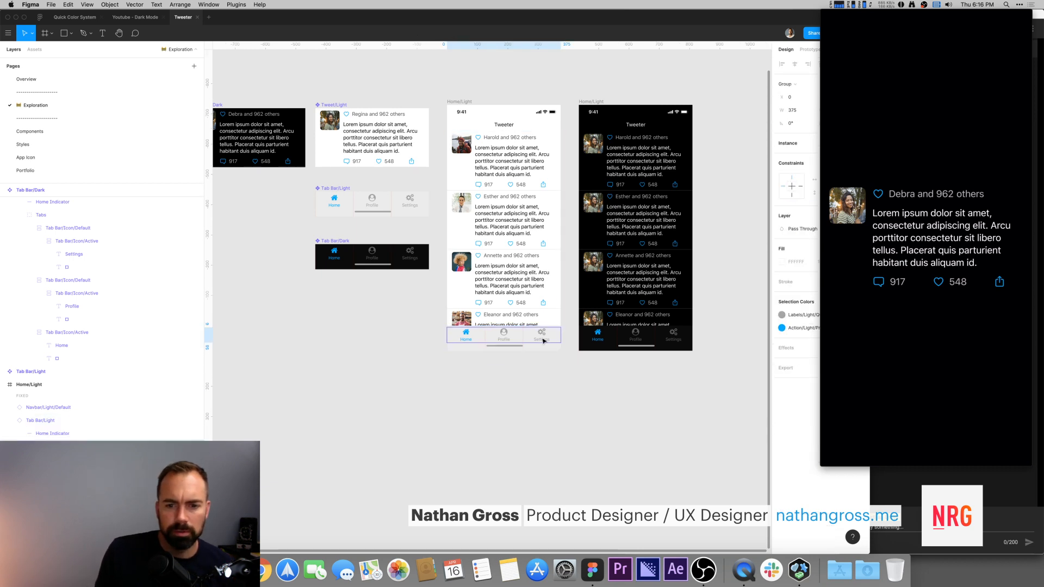
double_click(542, 339)
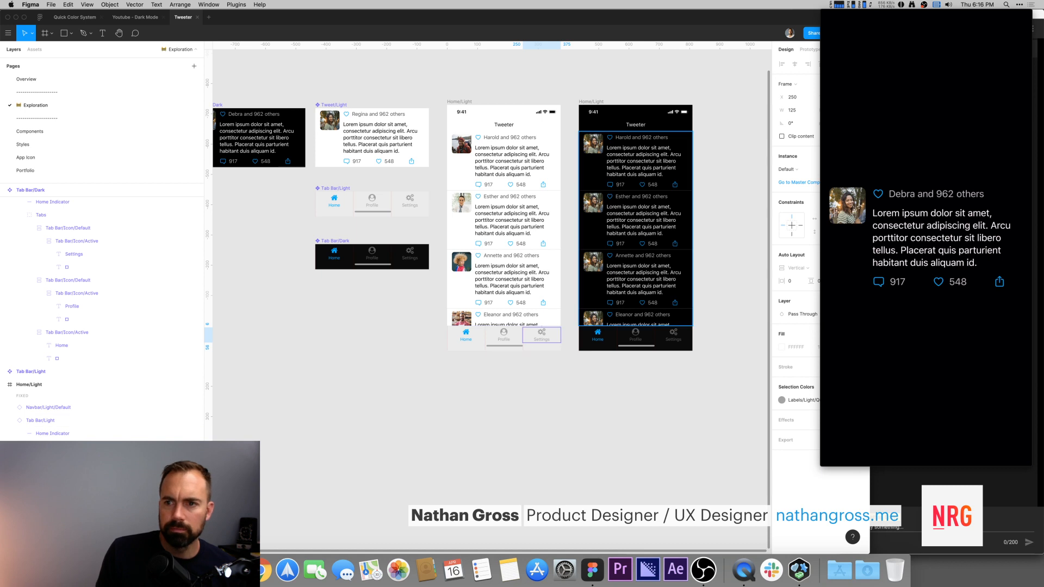
left_click(809, 49)
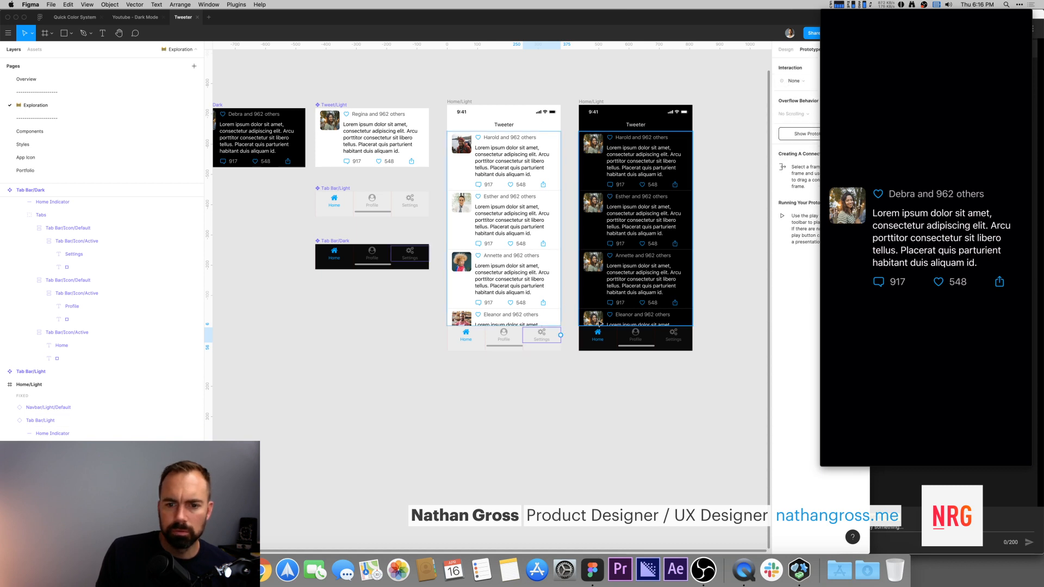
left_click_drag(561, 335, 598, 340)
Step: Add a prototype connection from the dark Home frame's Settings tab back to the light Home frame
left_click(677, 338)
double_click(677, 338)
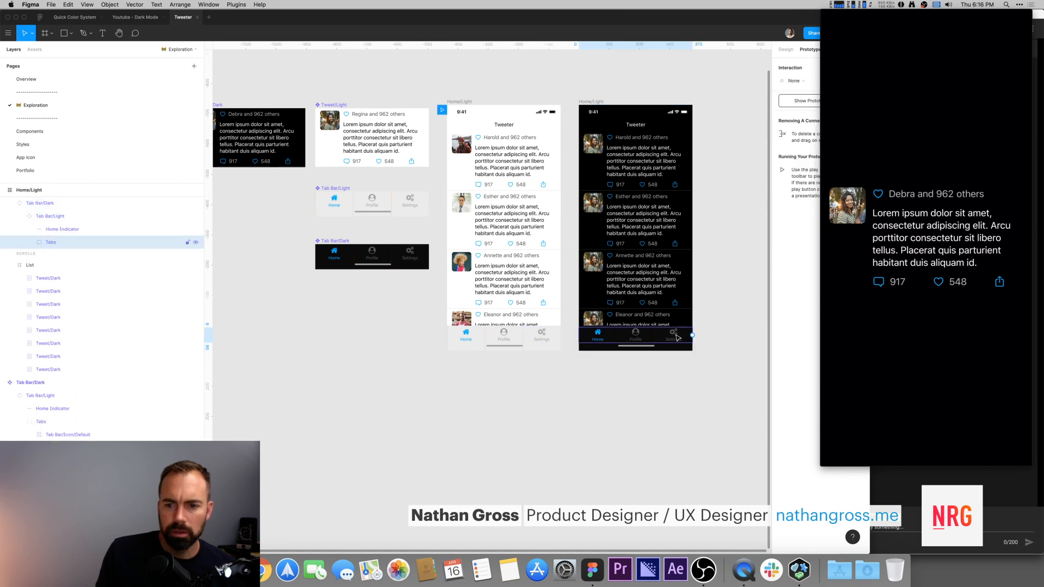
double_click(677, 339)
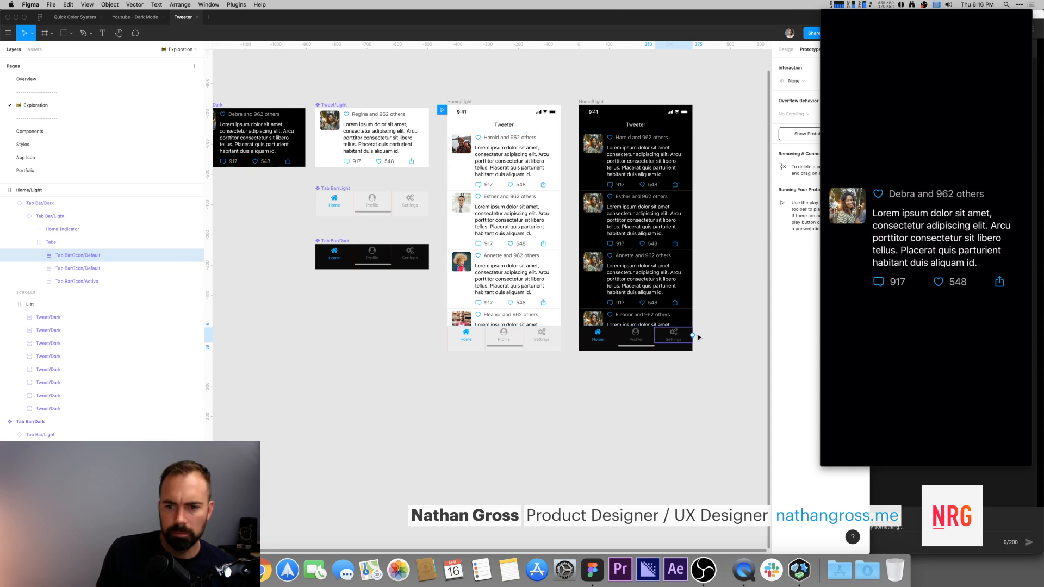
left_click_drag(692, 335, 539, 346)
left_click(560, 430)
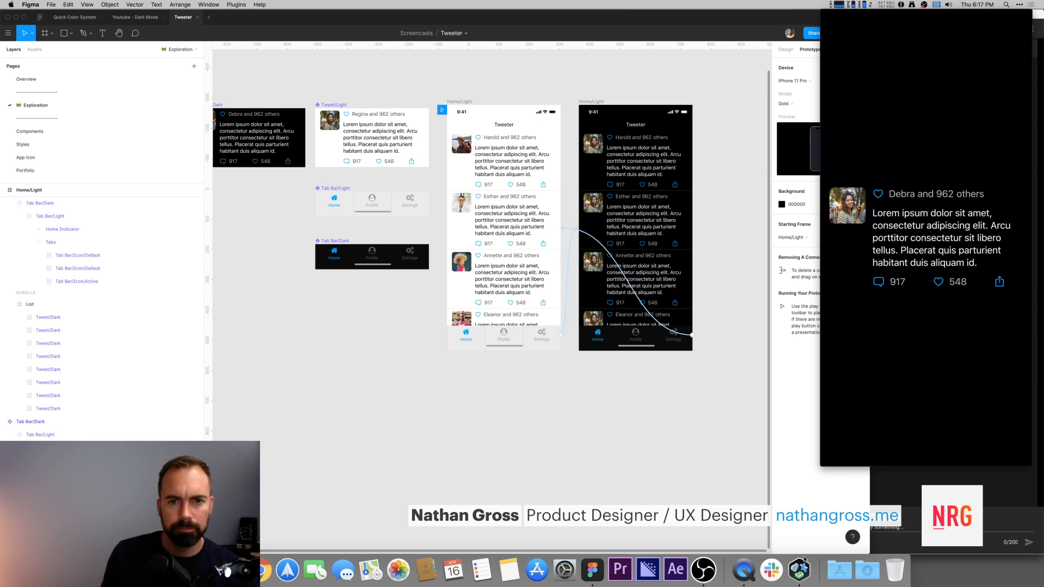
left_click(466, 103)
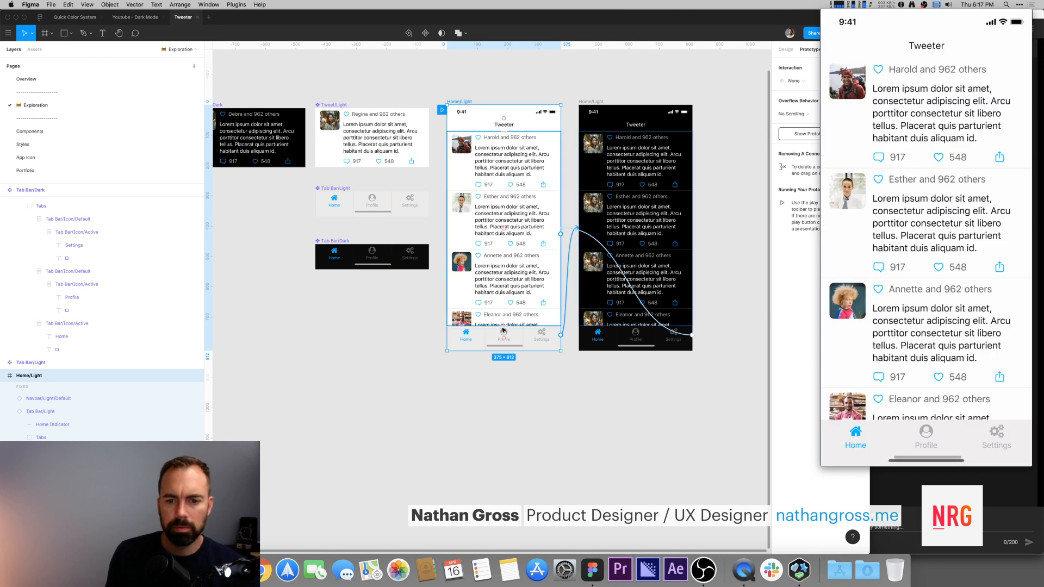
left_click(504, 332)
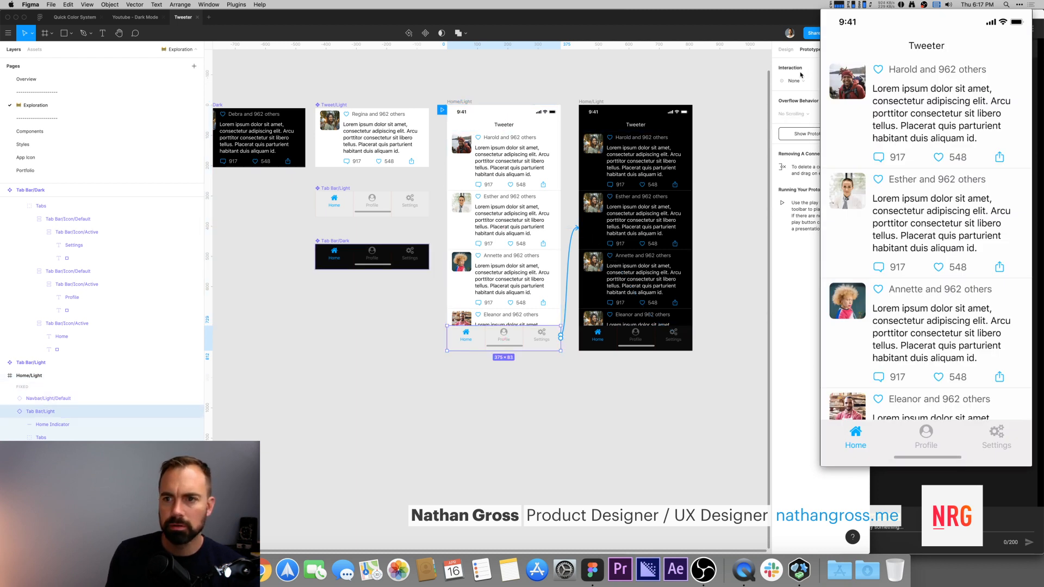
left_click(796, 81)
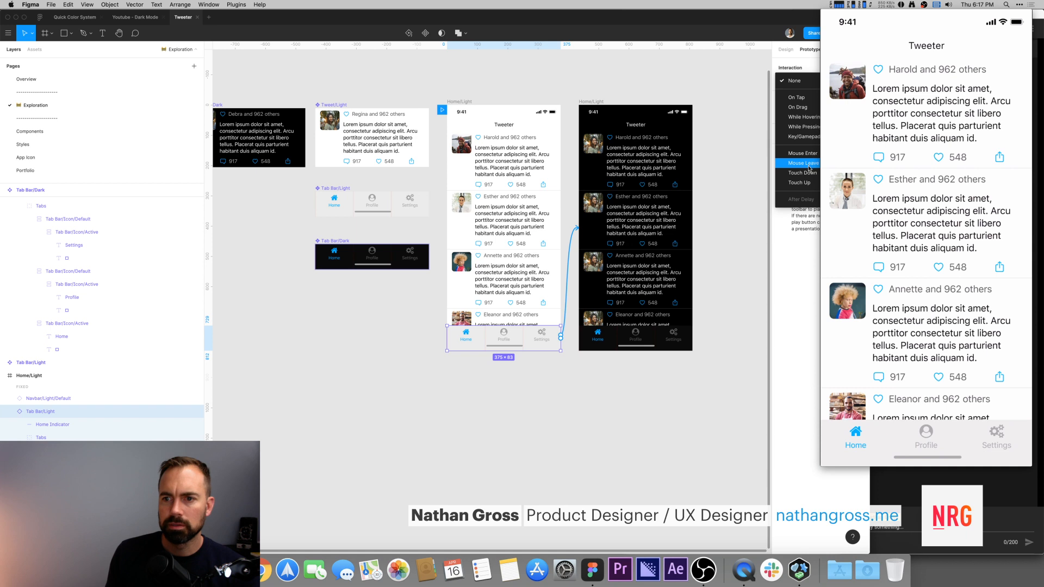
left_click(794, 80)
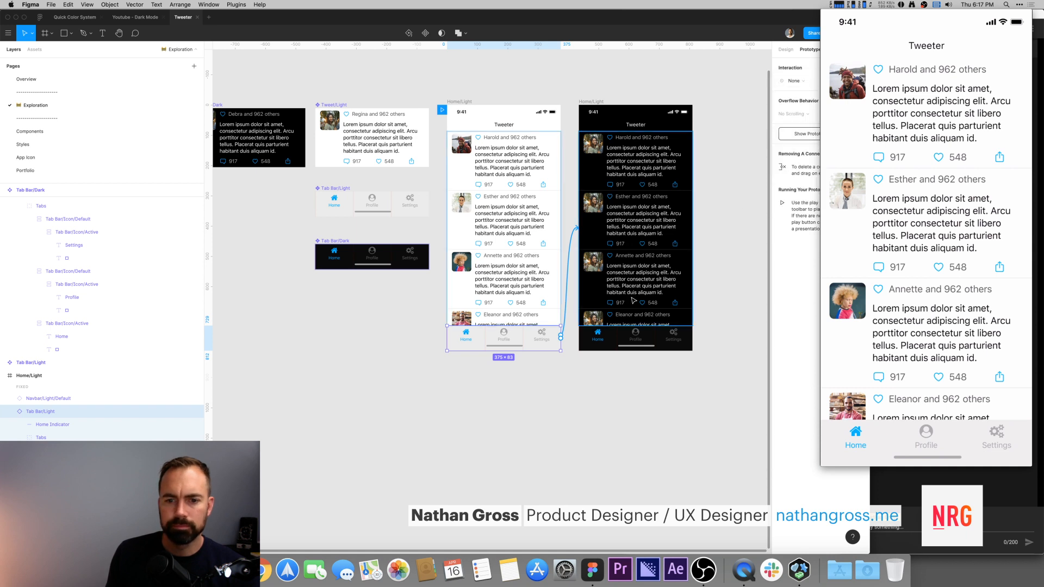
Step: Set the animation of both Settings tab connections to Dissolve
left_click(572, 350)
double_click(545, 338)
double_click(545, 338)
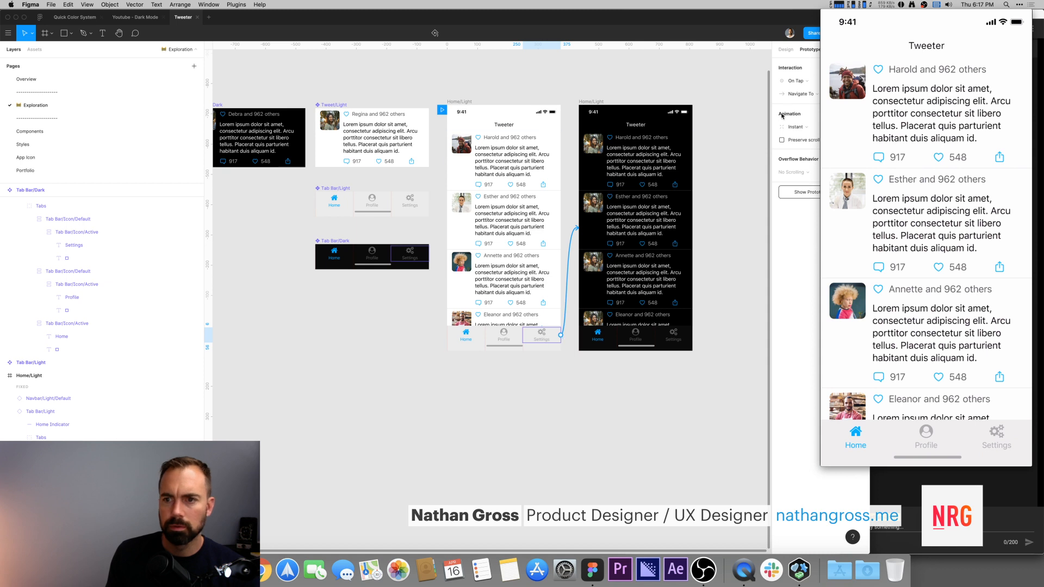
left_click(797, 127)
left_click(798, 137)
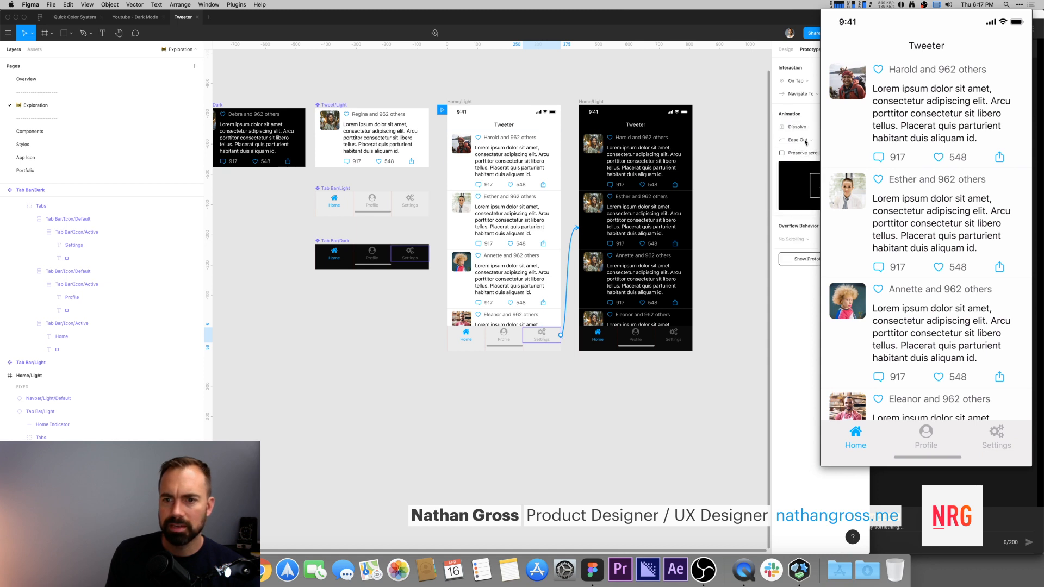
double_click(677, 339)
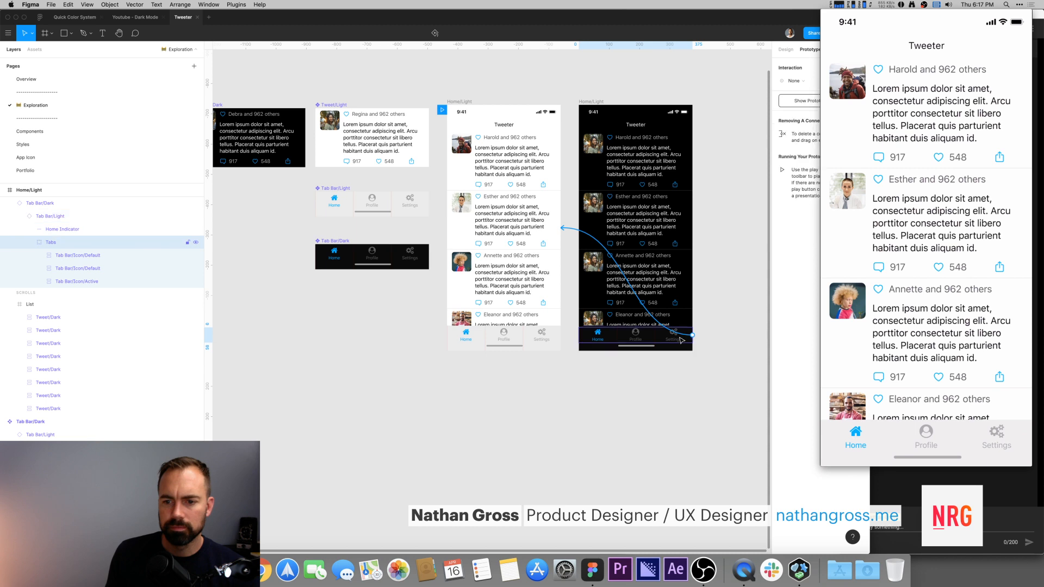
left_click(795, 127)
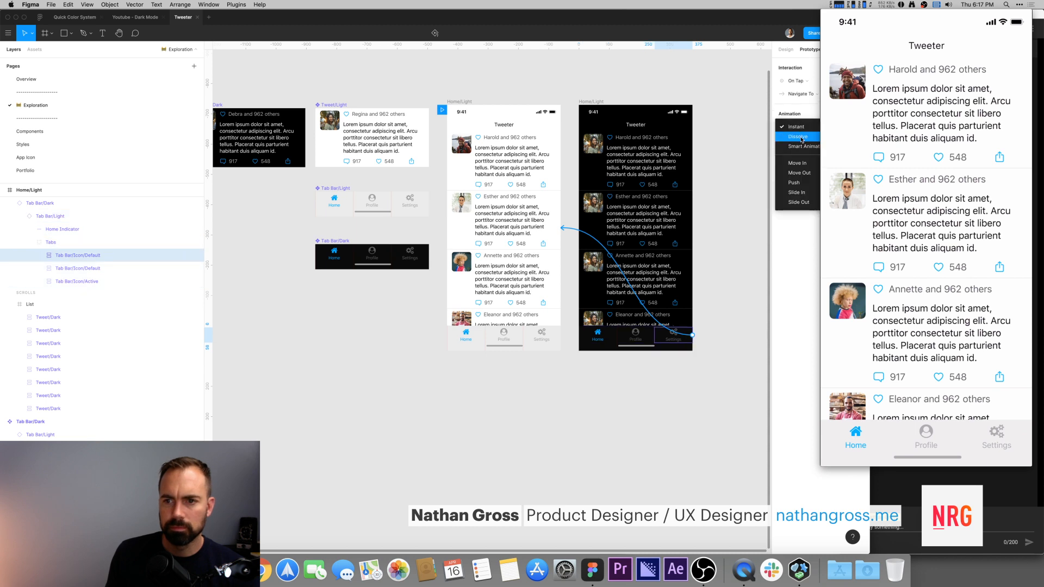
left_click(801, 138)
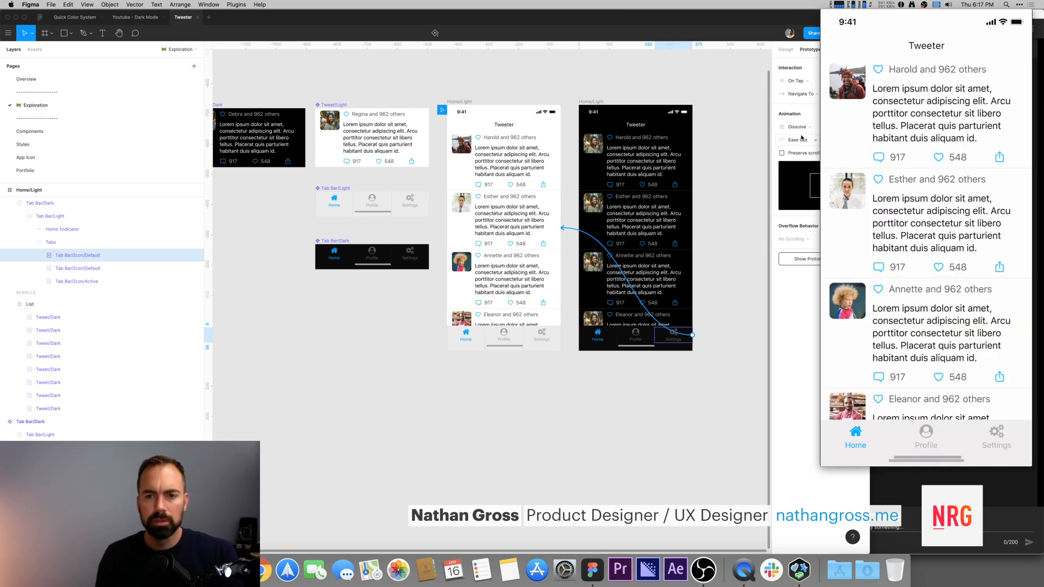
Step: Move the dark frame's tweet List out beside the frame and turn off its Clip content
left_click(665, 69)
left_click_drag(584, 138, 502, 92)
left_click(509, 161)
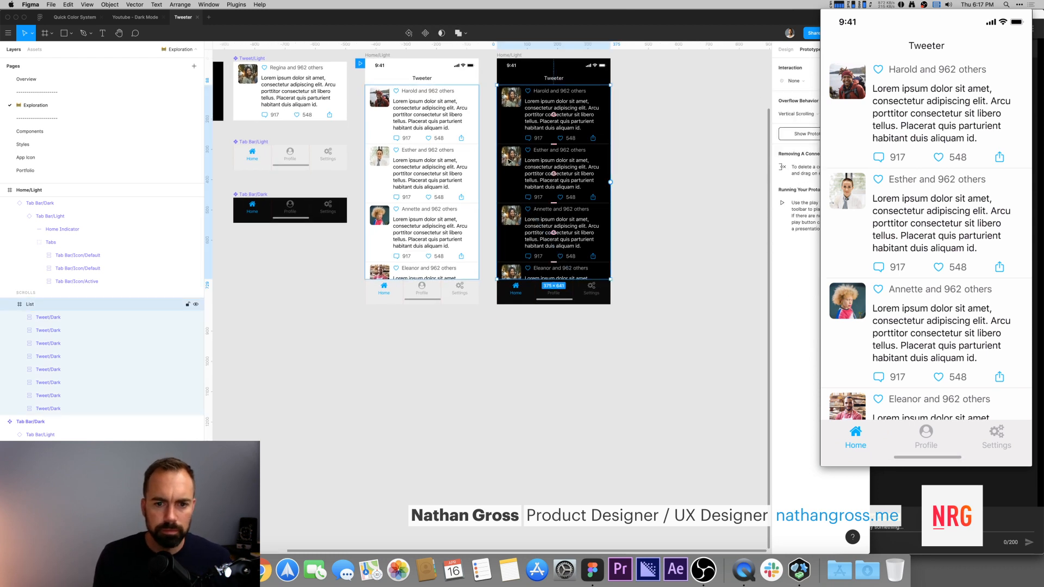
left_click_drag(535, 158, 669, 157)
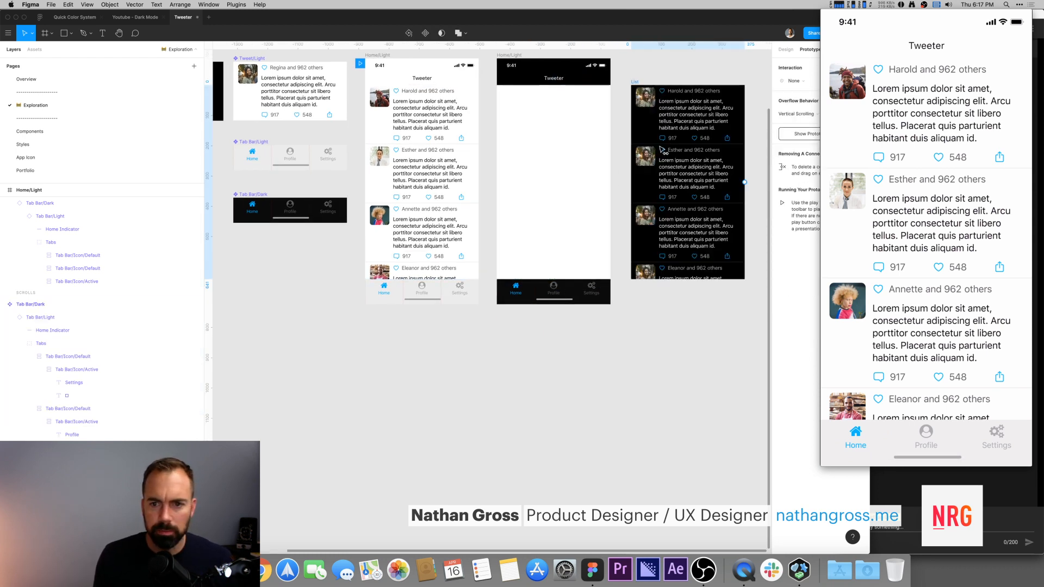
scroll(680, 332, "right", 3)
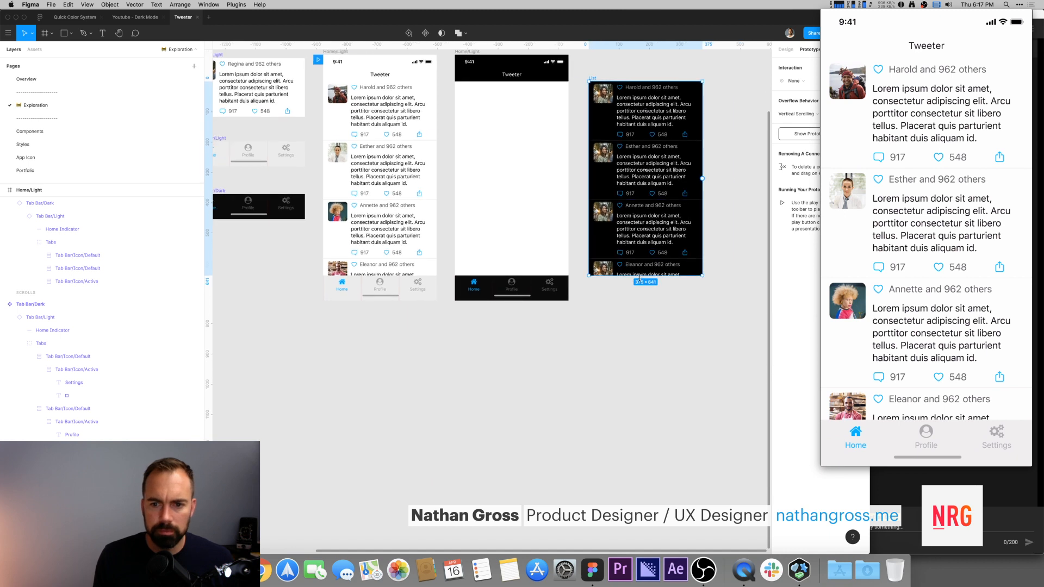
left_click(786, 49)
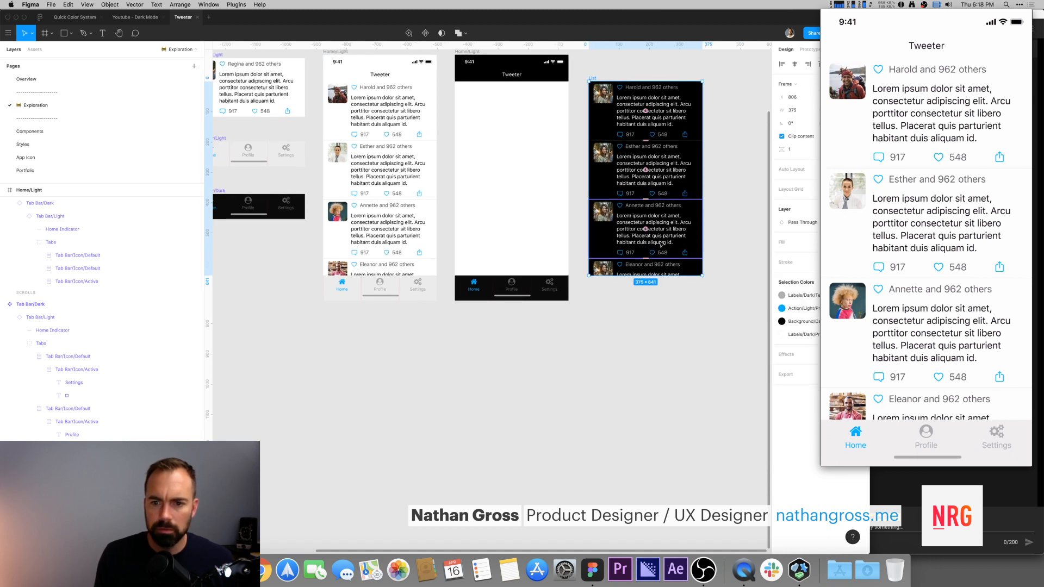
left_click(791, 138)
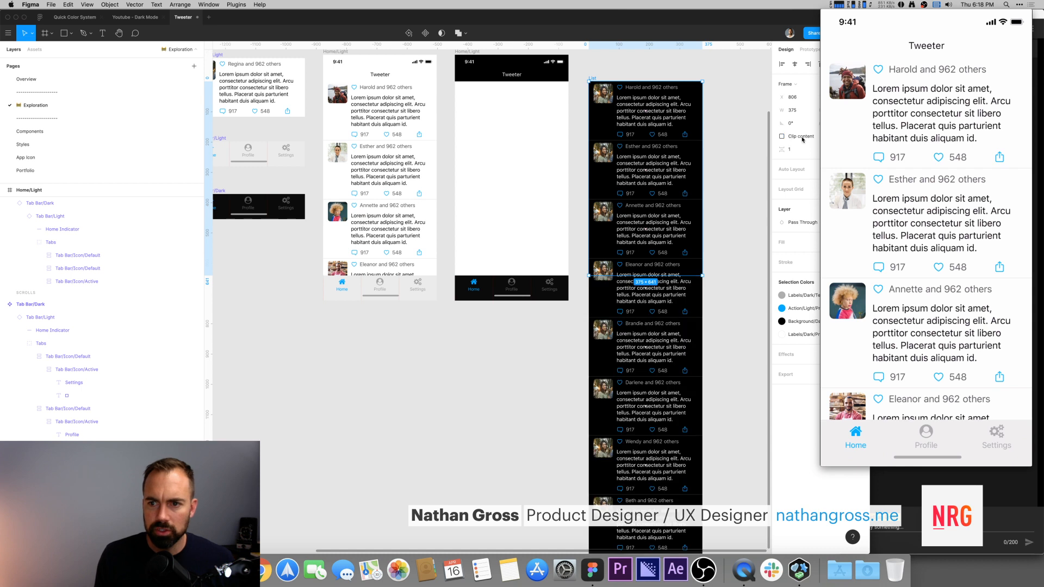
left_click(728, 89)
Step: Fill every avatar in the dark frame's tweet list with male photos using the Content Reel plugin
scroll(671, 112, "right", 2)
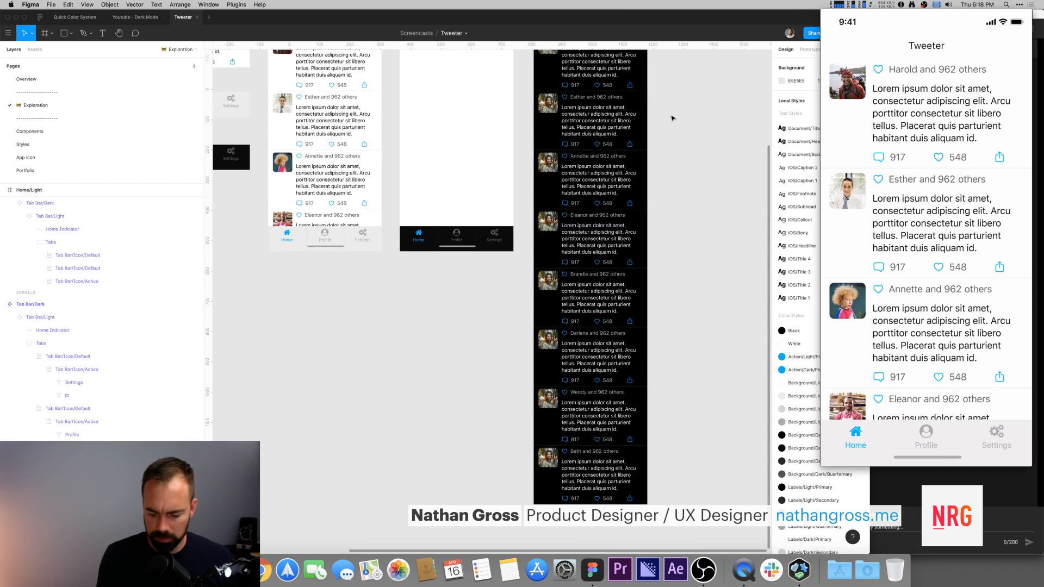
scroll(671, 112, "down", 3)
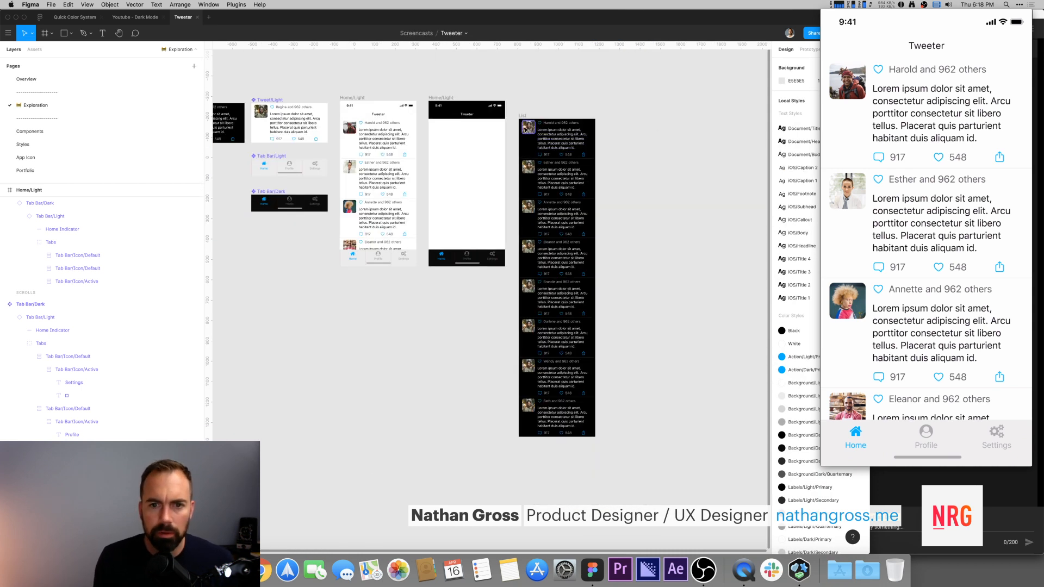
left_click(528, 127, "super")
left_click(528, 167, "shift+super")
left_click_drag(526, 103, 528, 421)
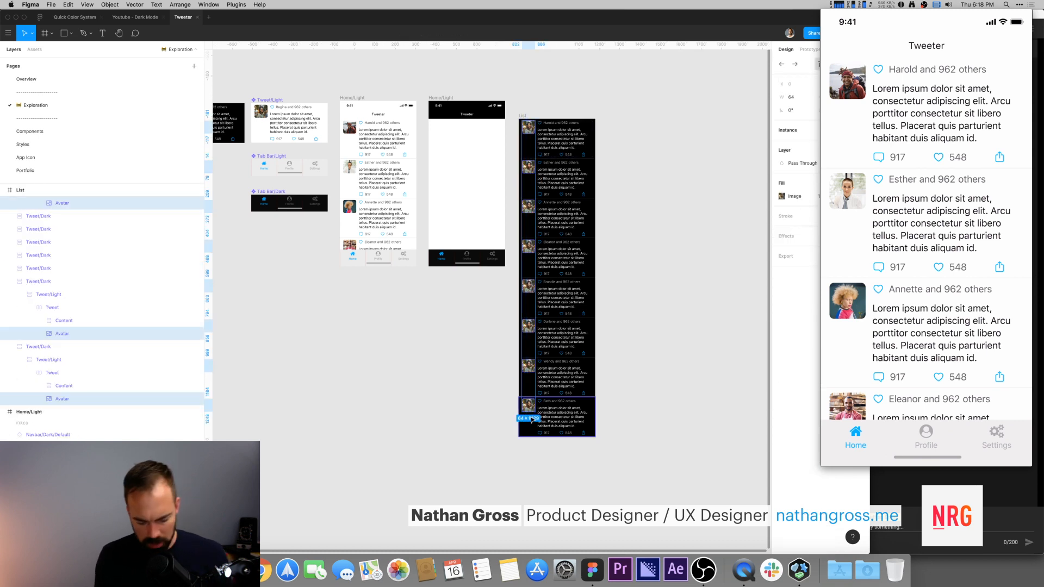
left_click(548, 99)
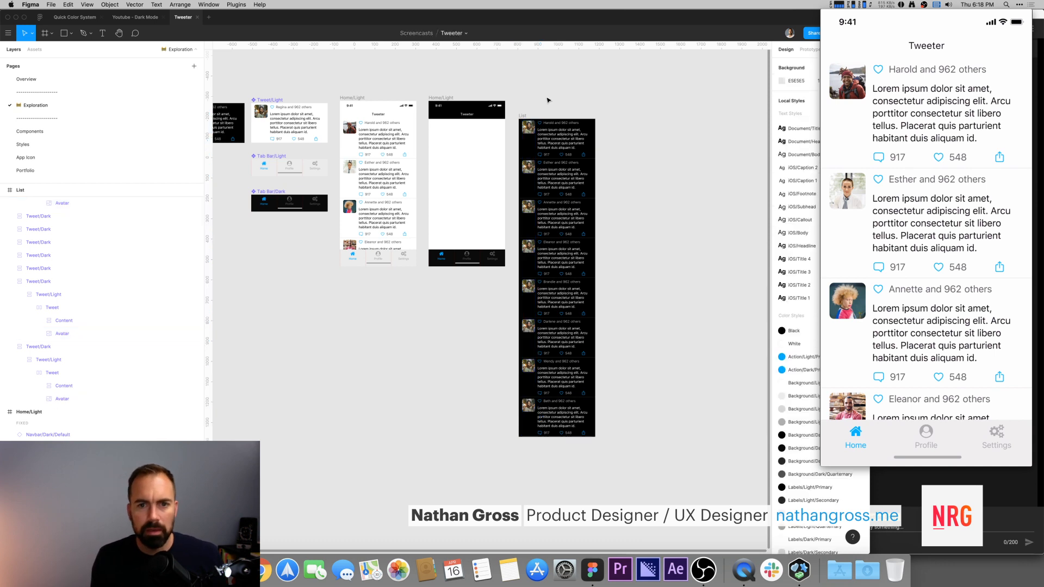
left_click_drag(522, 101, 529, 418)
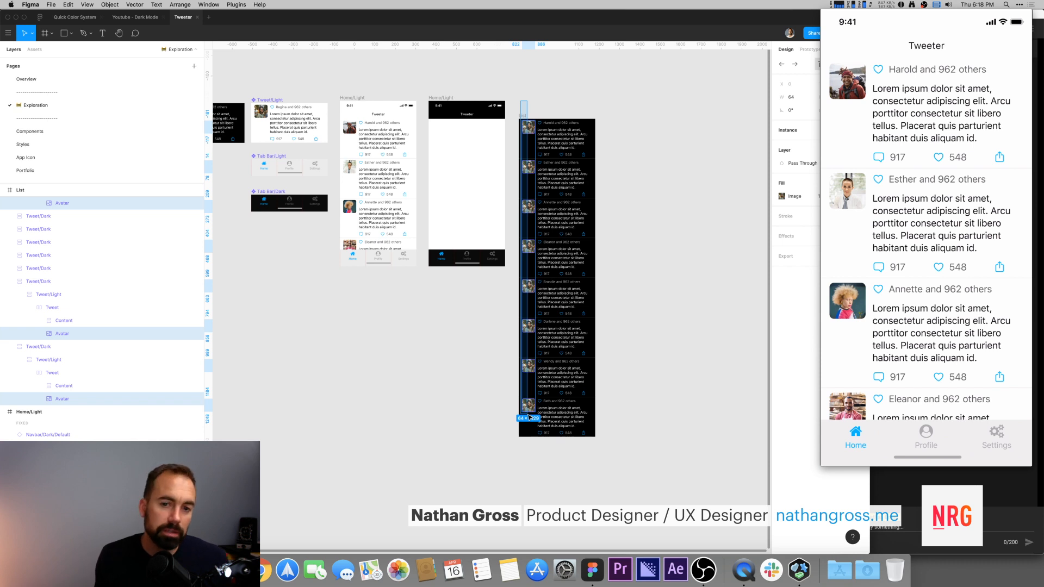
left_click_drag(529, 417, 528, 419)
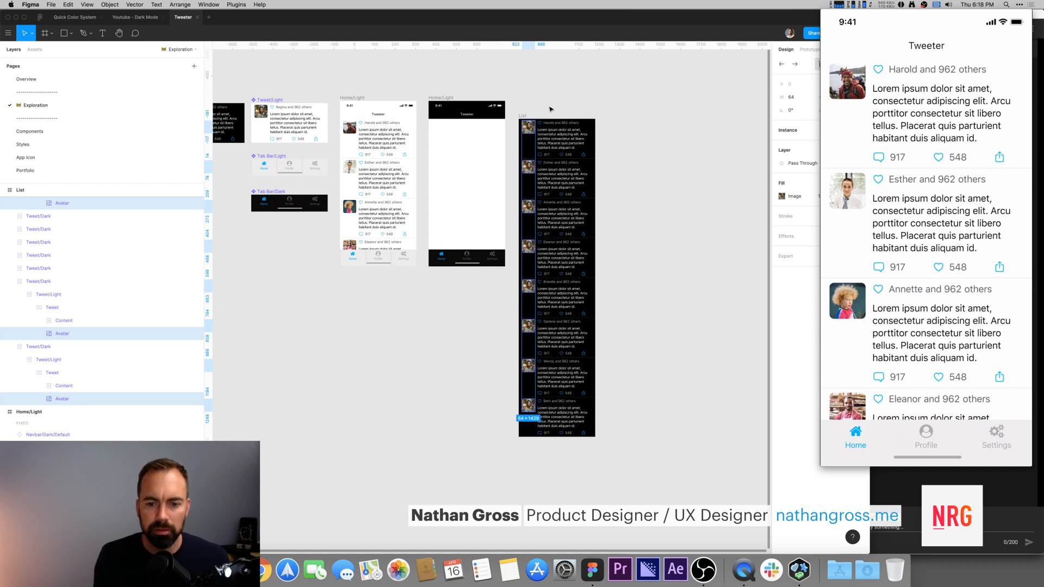
key("super+slash")
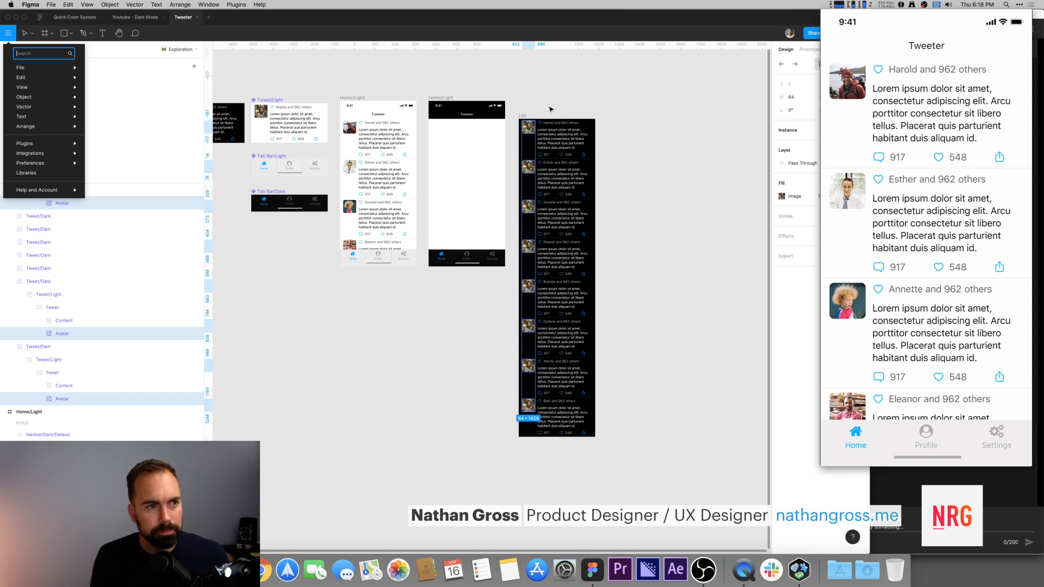
type("content reel")
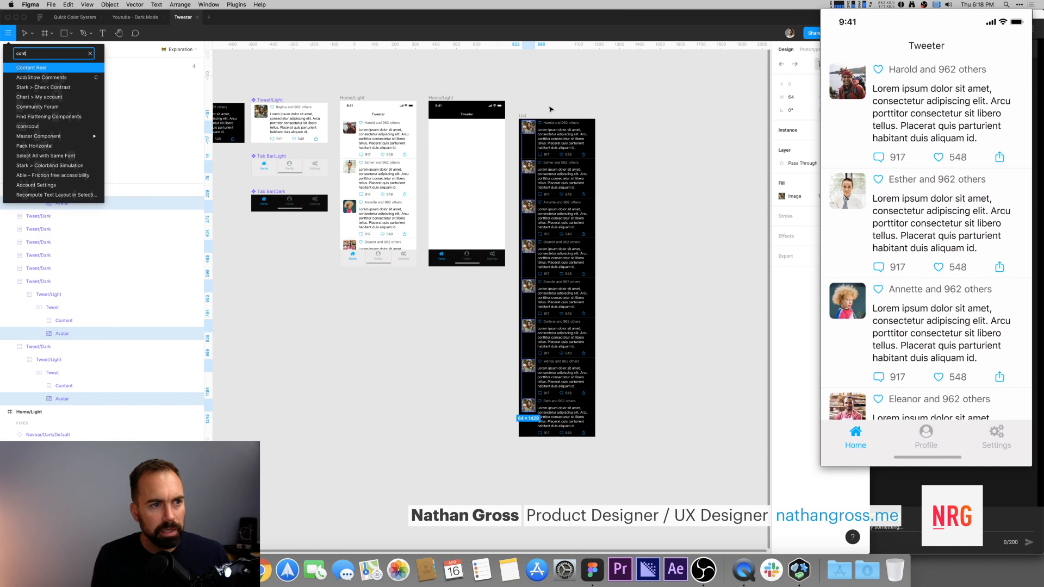
key("Return")
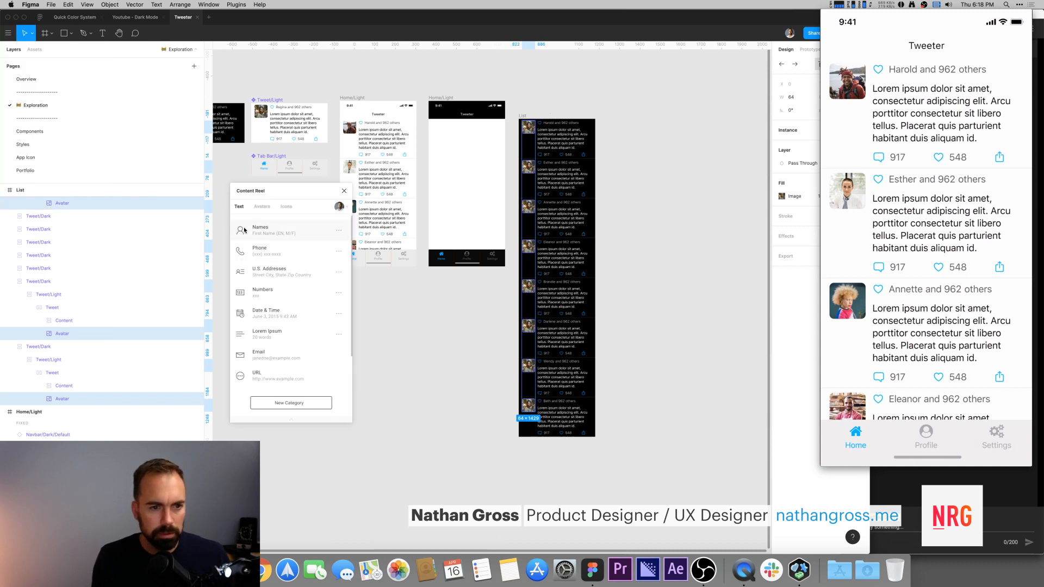
left_click(264, 207)
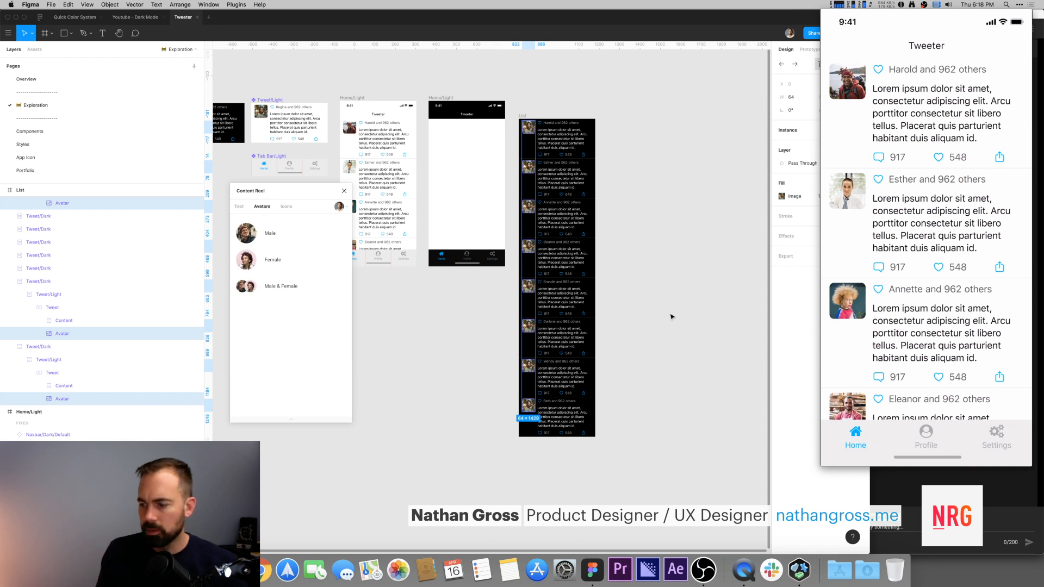
left_click(269, 235)
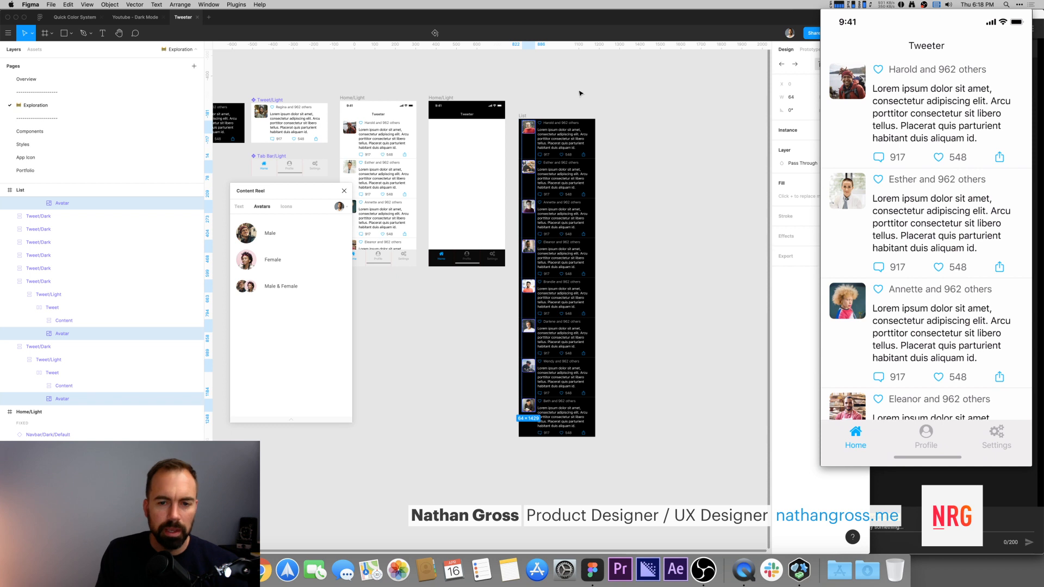
left_click_drag(283, 191, 291, 299)
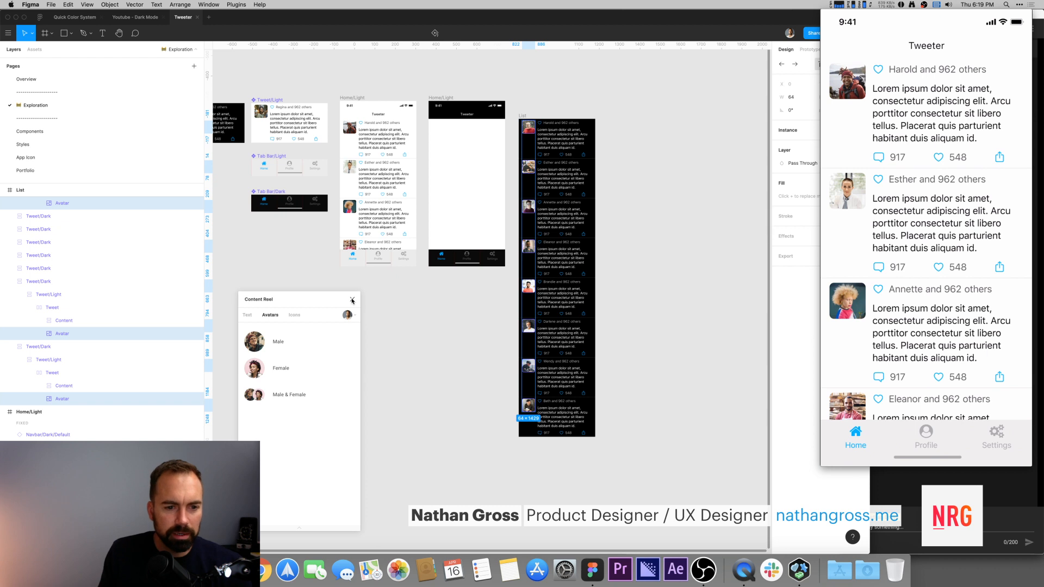
left_click(353, 300)
left_click(718, 249)
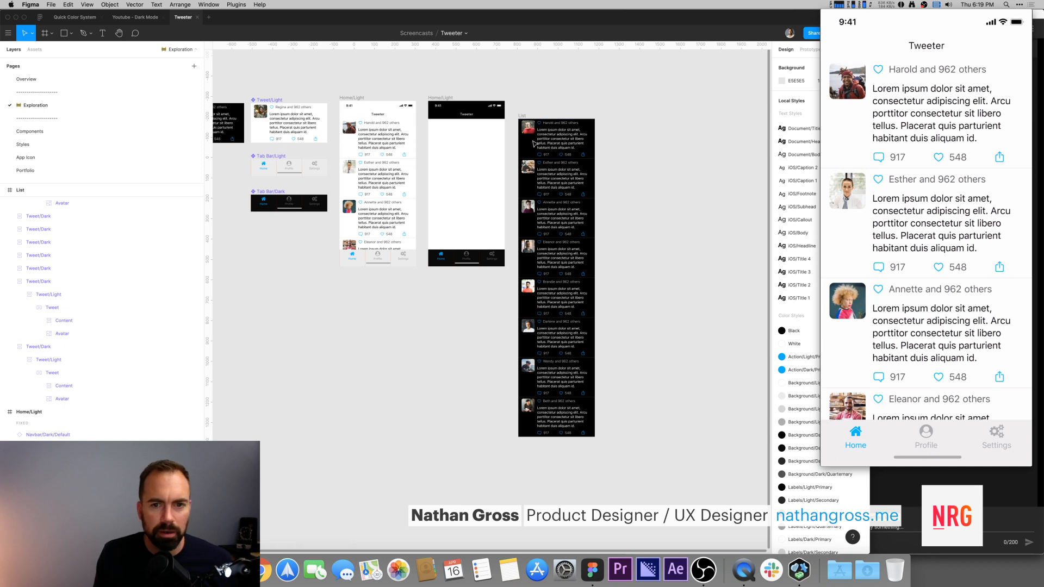
Step: In the Tweet/Light component, rename the comment count text layer to Comments Value and the like count layer to Likes Value
scroll(546, 156, "down", 1)
left_click(547, 157, "super")
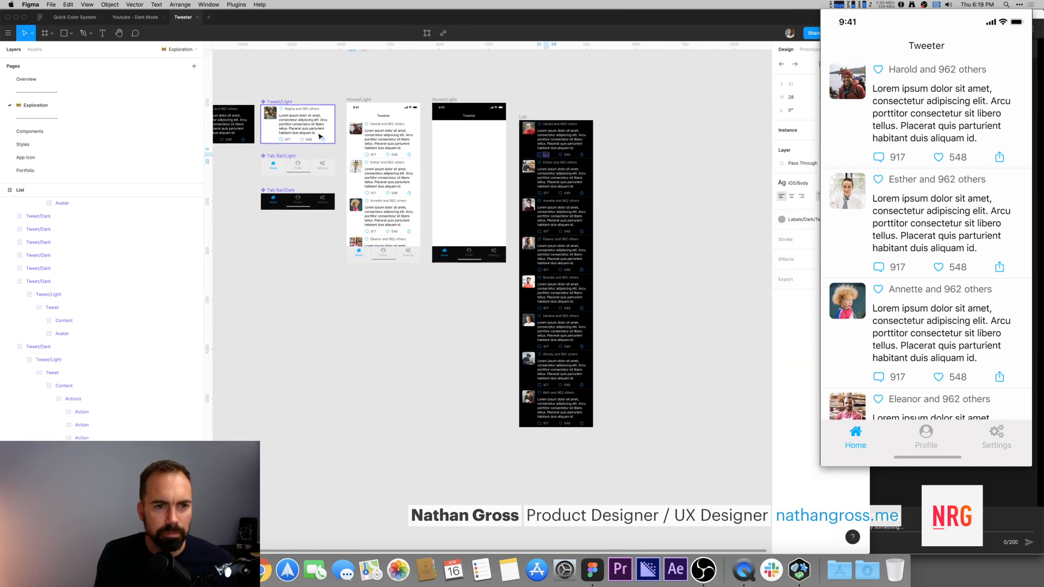
left_click(291, 138)
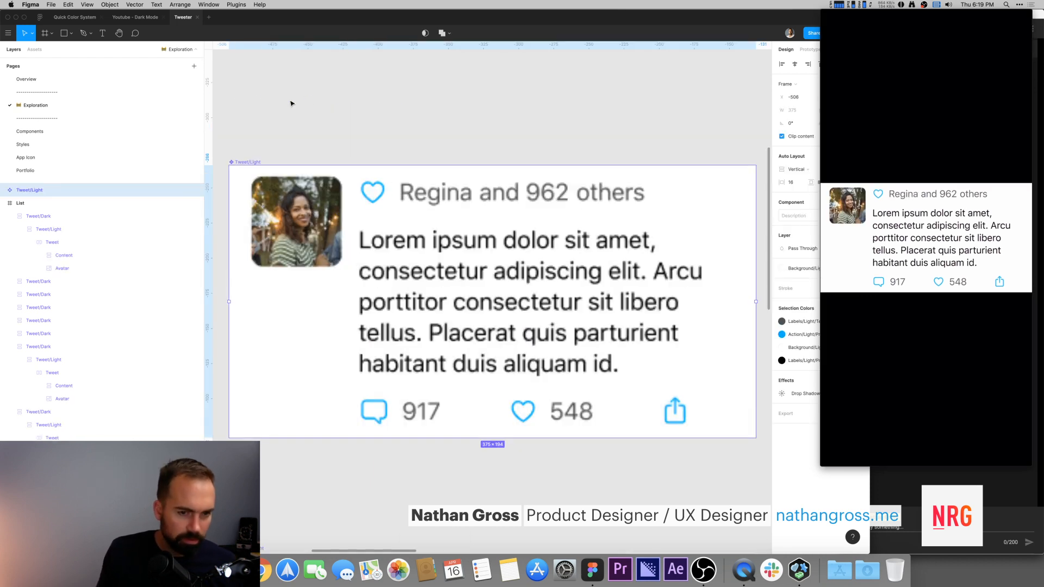
key("shift+2")
left_click(440, 138)
scroll(541, 266, "down", 2)
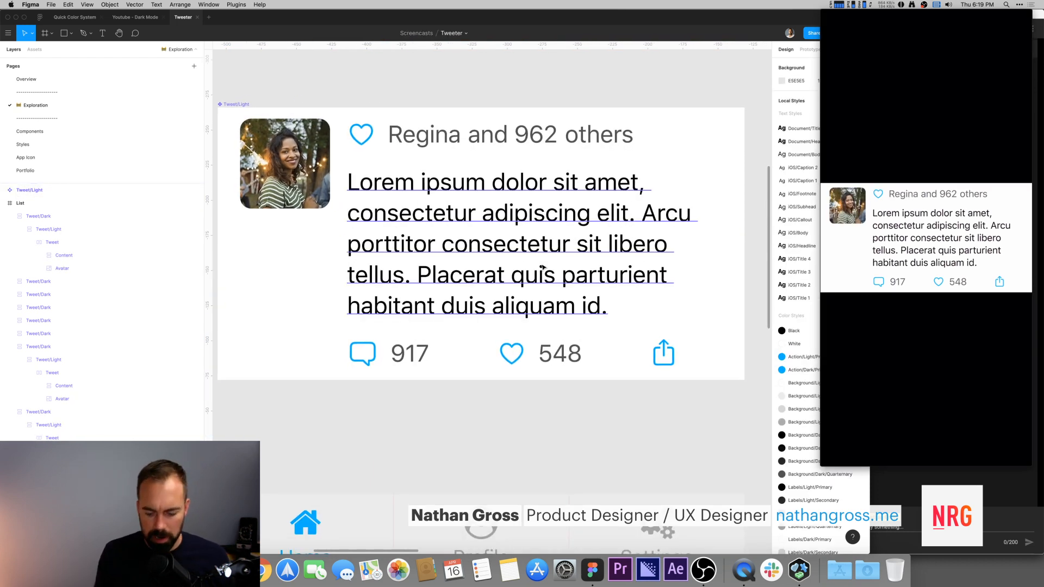
key("super+minus")
scroll(528, 272, "down", 3)
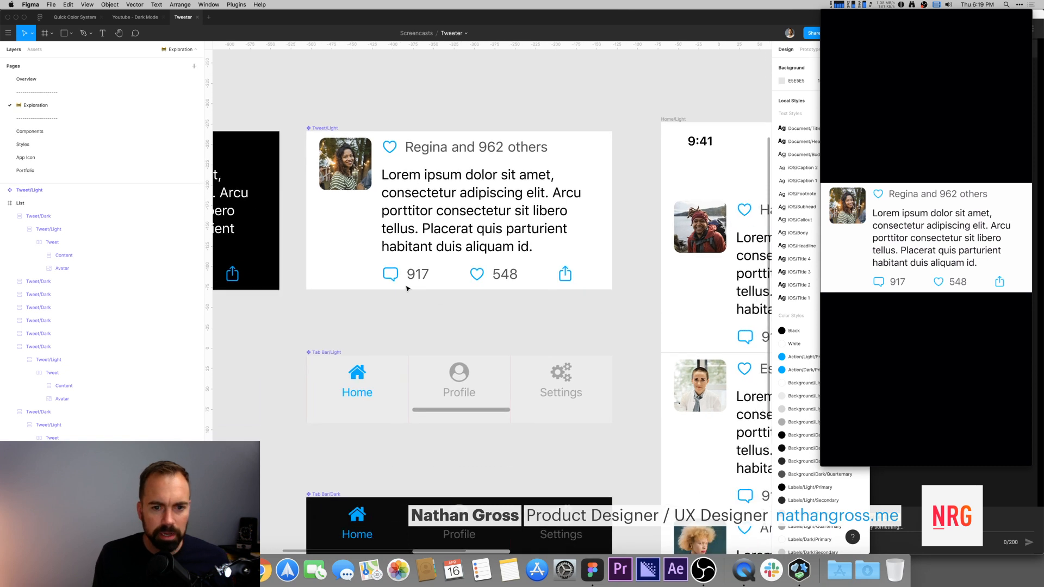
left_click(416, 273, "super")
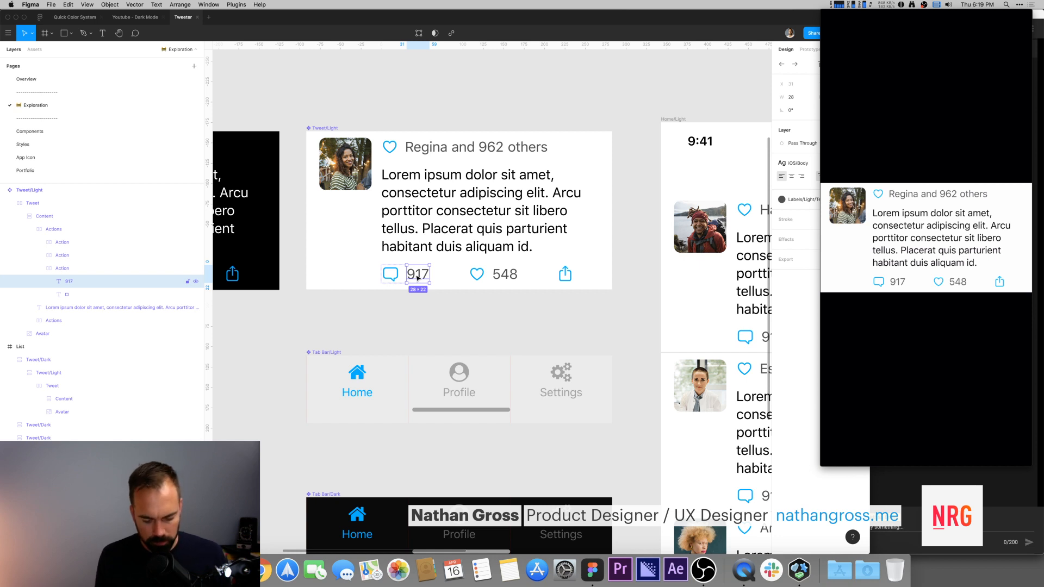
key("super+r")
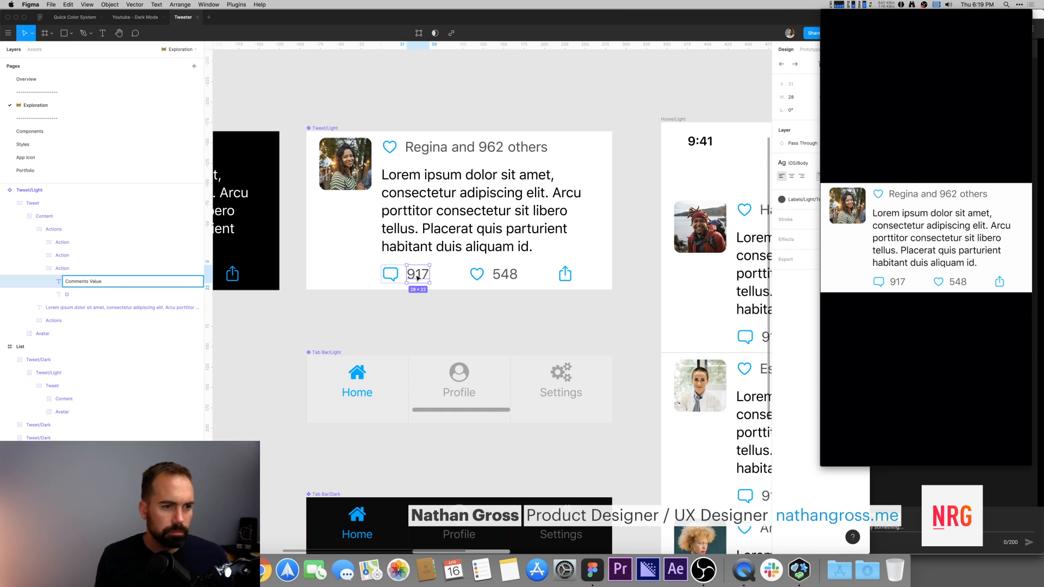
key("super+a")
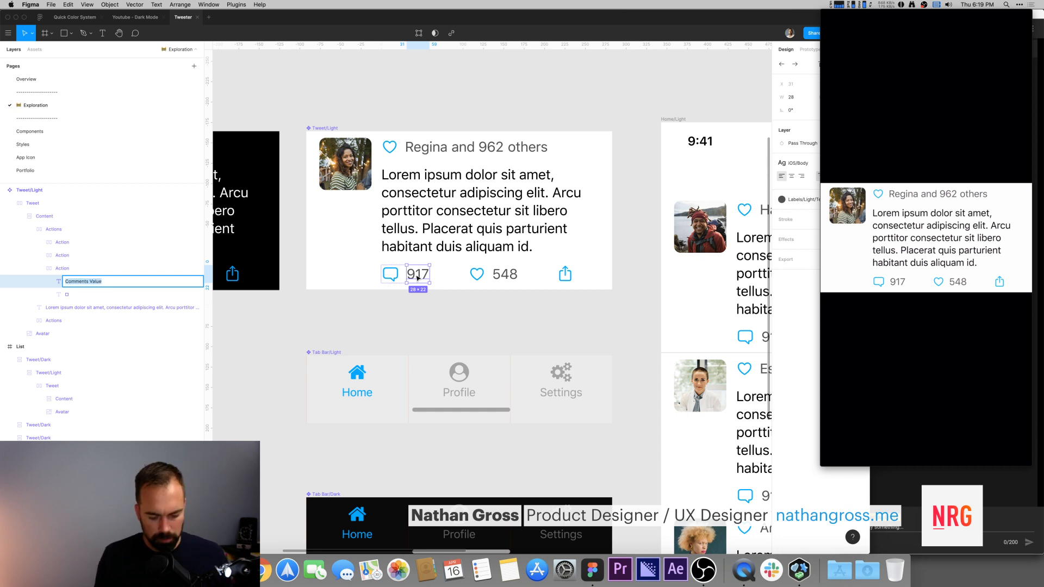
left_click(505, 274)
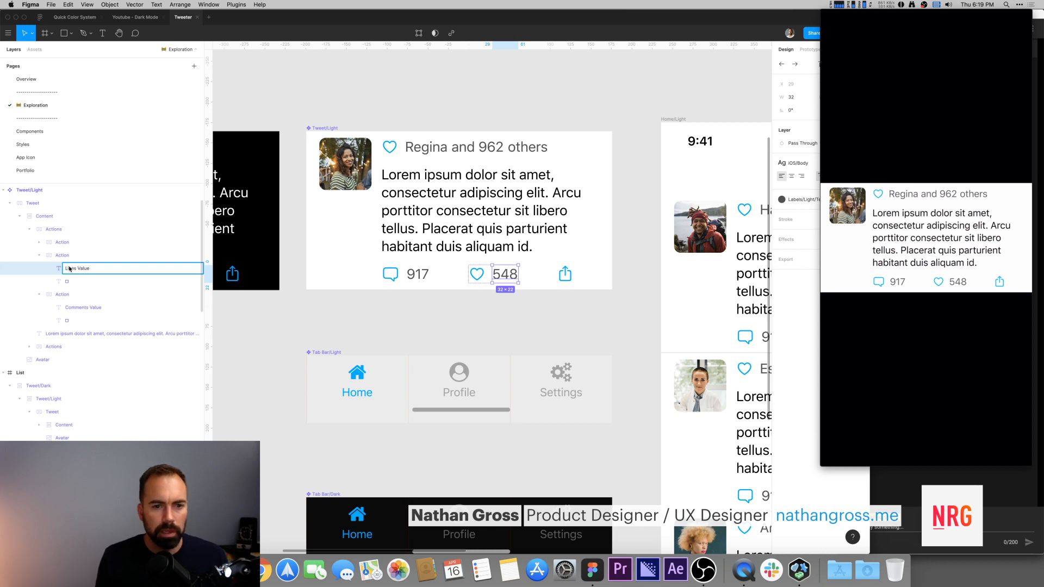
key("Return")
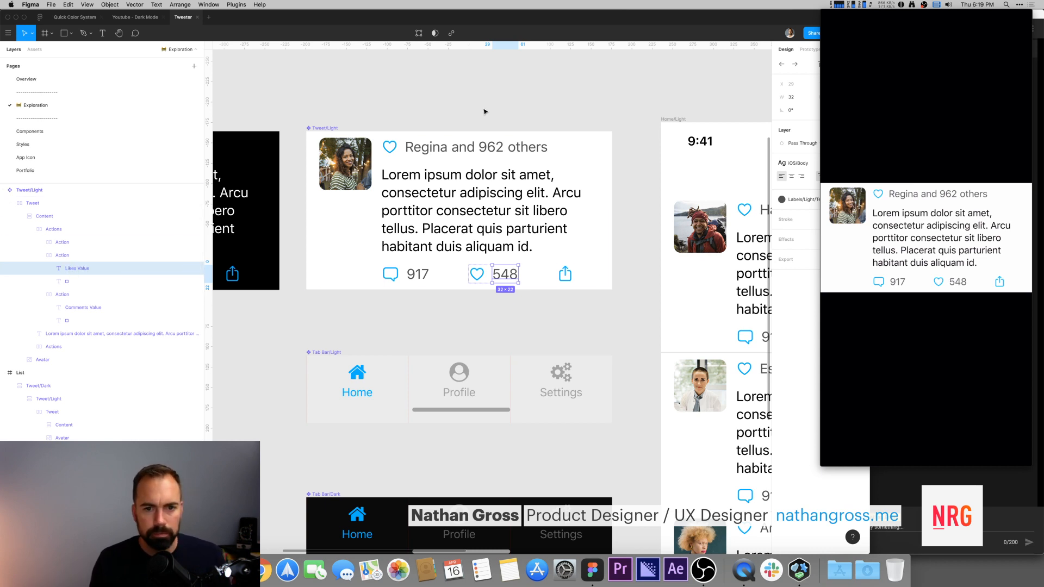
Step: Inspect the 962 count text layer in the Tweet/Light component's header
left_click(485, 109)
left_click(491, 147, "super")
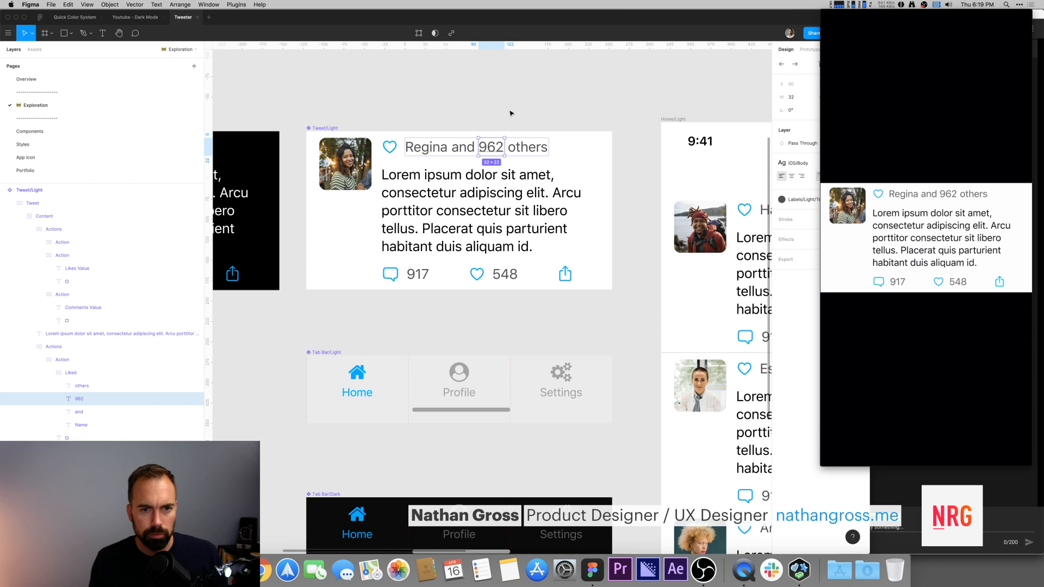
key("Escape")
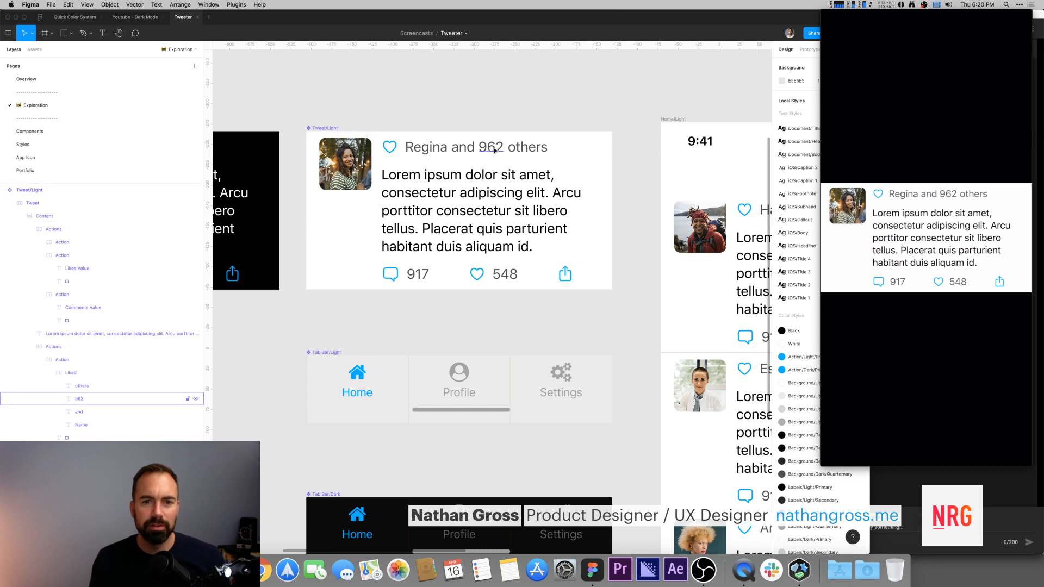
left_click(494, 149, "super")
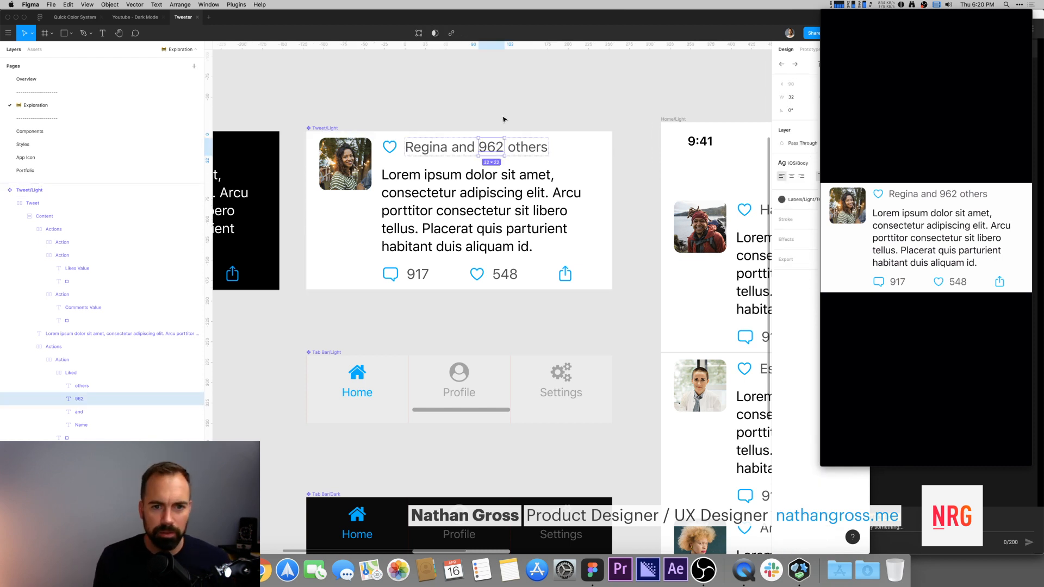
left_click(503, 115)
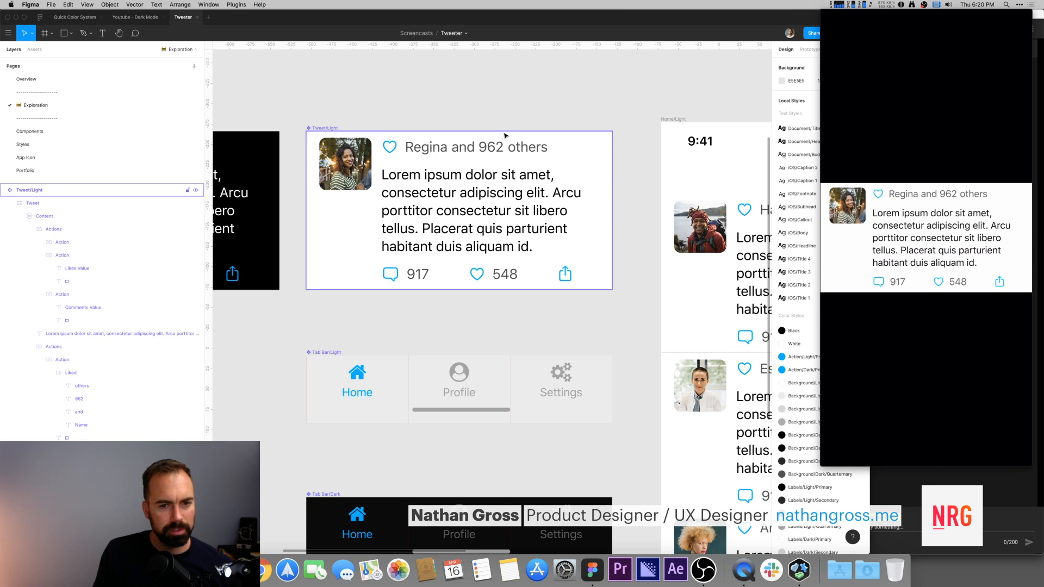
scroll(515, 113, "down", 2)
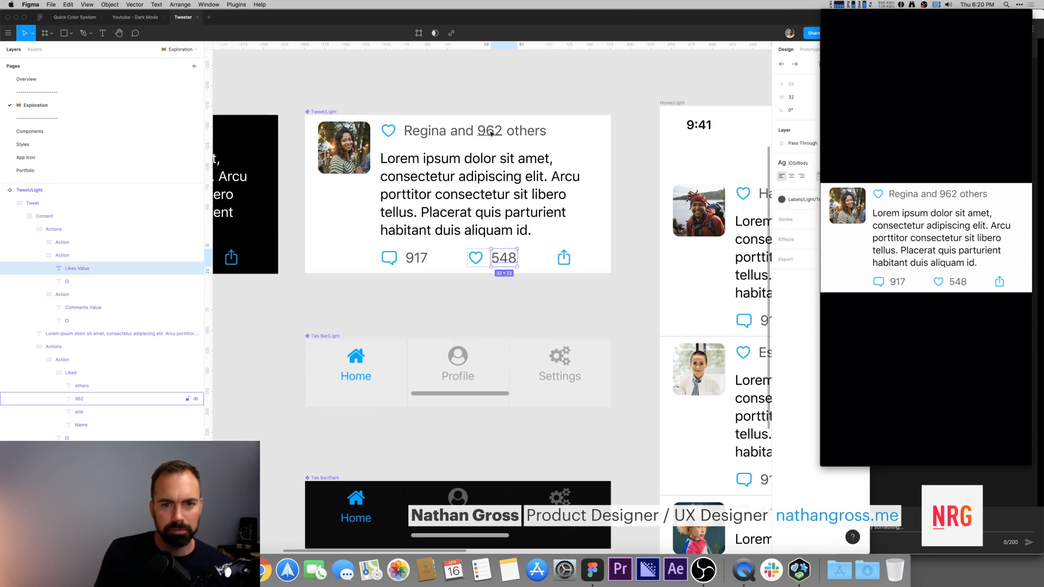
left_click(490, 130, "super")
left_click(532, 91)
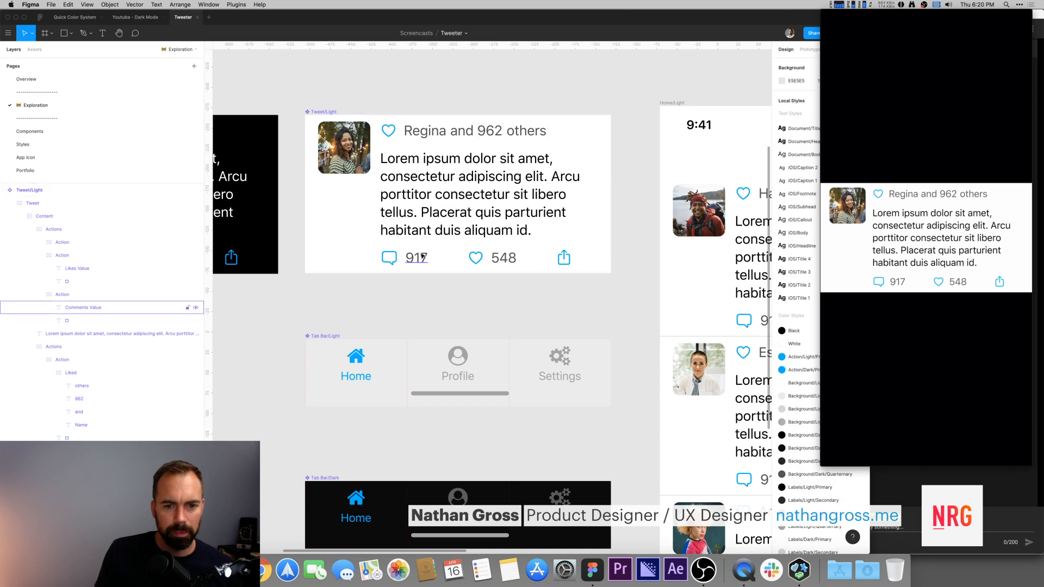
Step: Select all Comments Value layers across the frames by matching layer name with the Similayer plugin
key("minus")
scroll(538, 147, "down", 5)
scroll(538, 147, "right", 5)
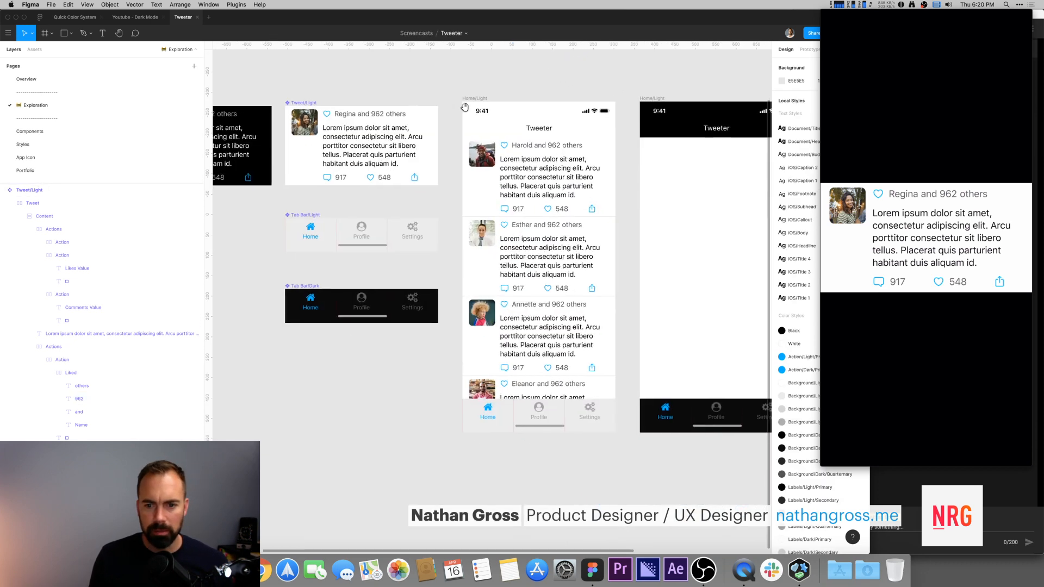
left_click(475, 187, "super")
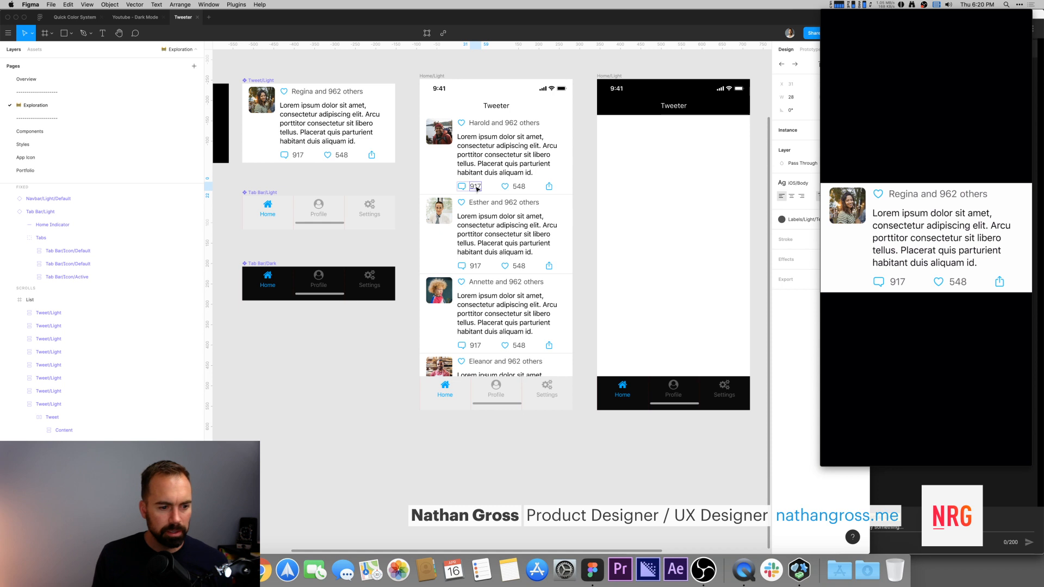
key("super+slash")
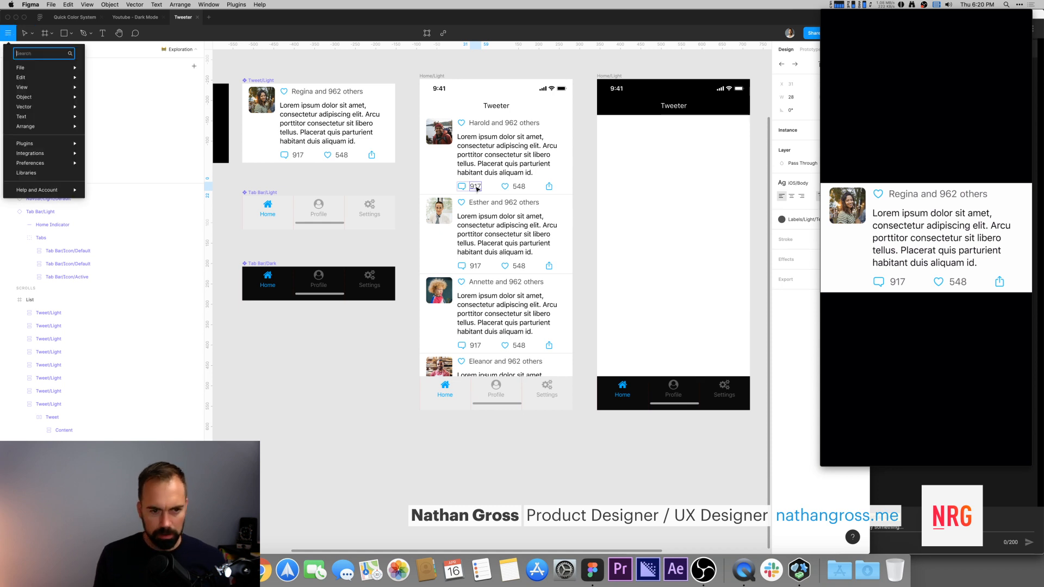
type("si")
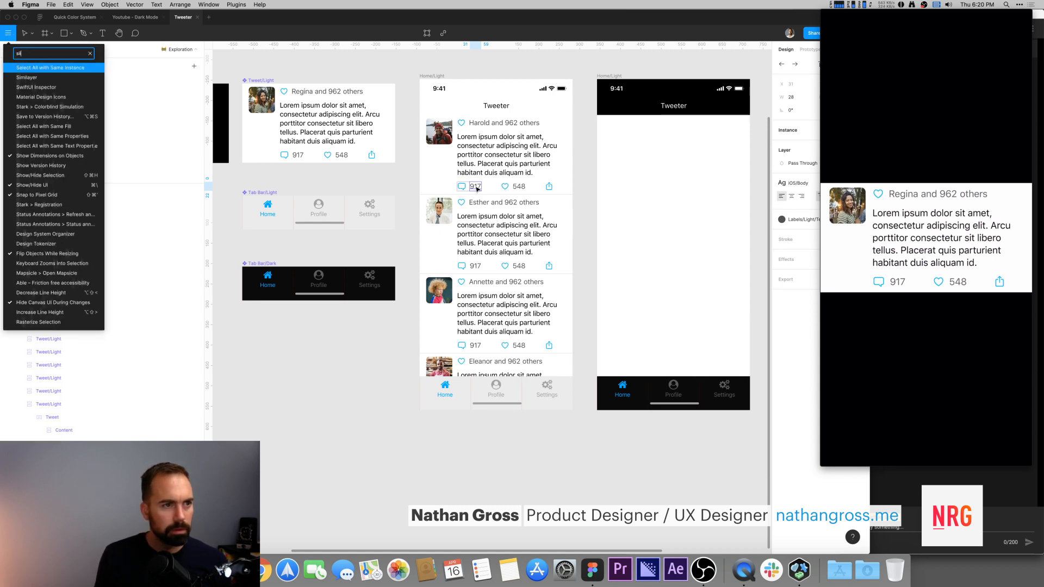
key("Down")
key("Return")
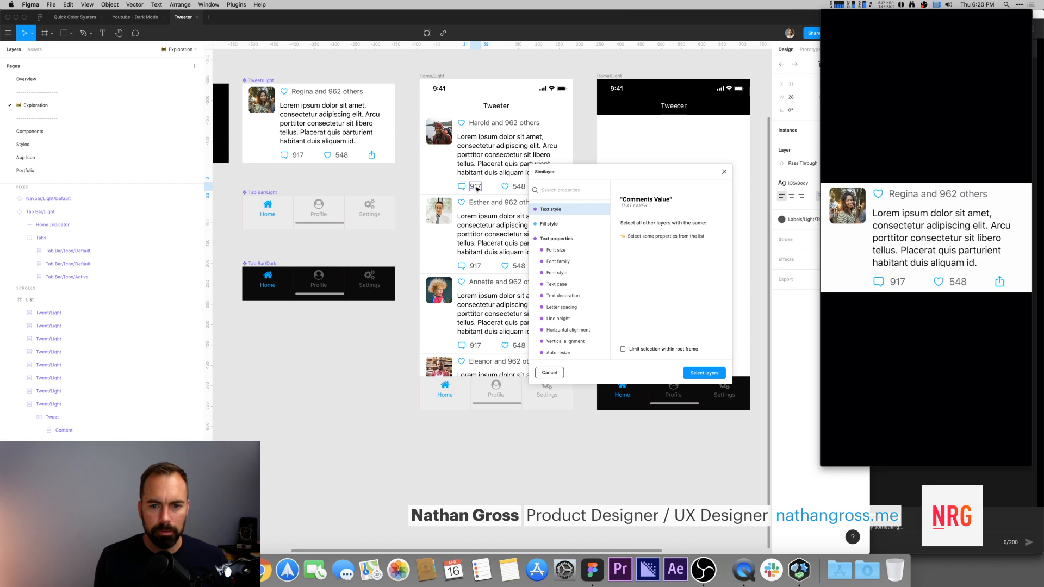
scroll(578, 252, "down", 4)
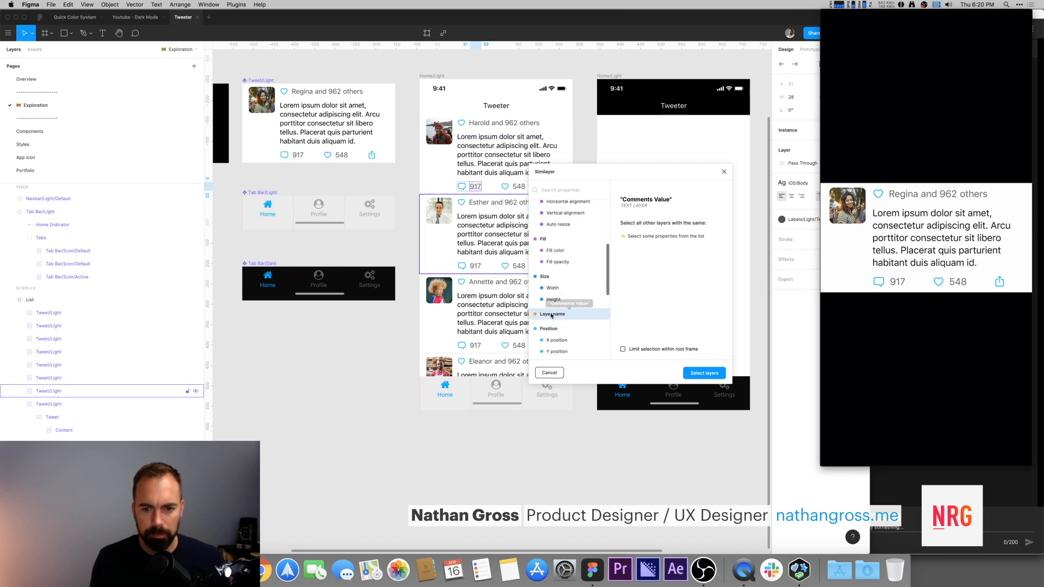
left_click(553, 314)
left_click(704, 373)
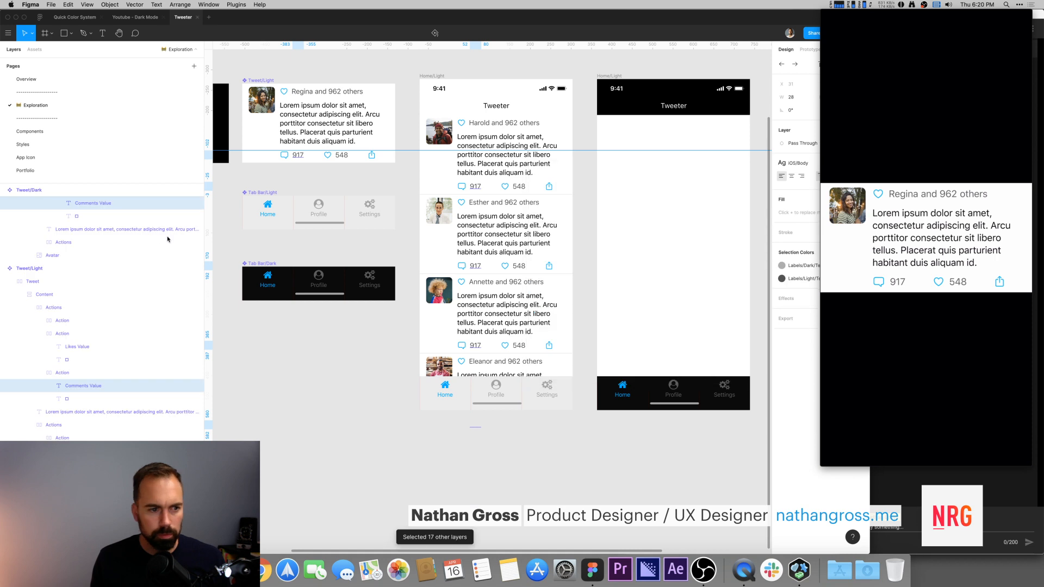
Step: Fill the selected Comments Value layers with two-digit numbers using Content Reel's Tens (xx) number range
key("minus")
key("minus")
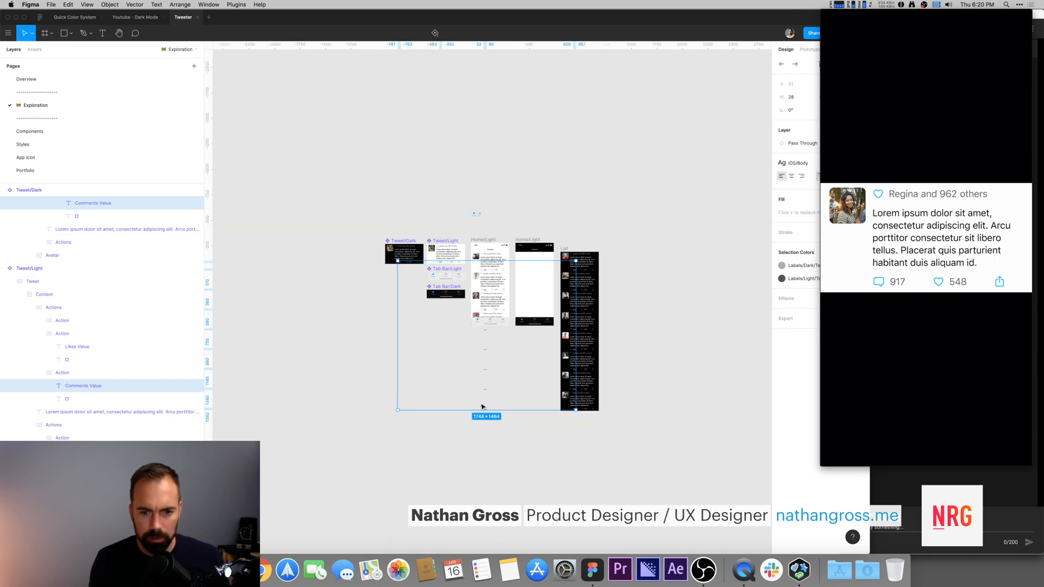
key("super+slash")
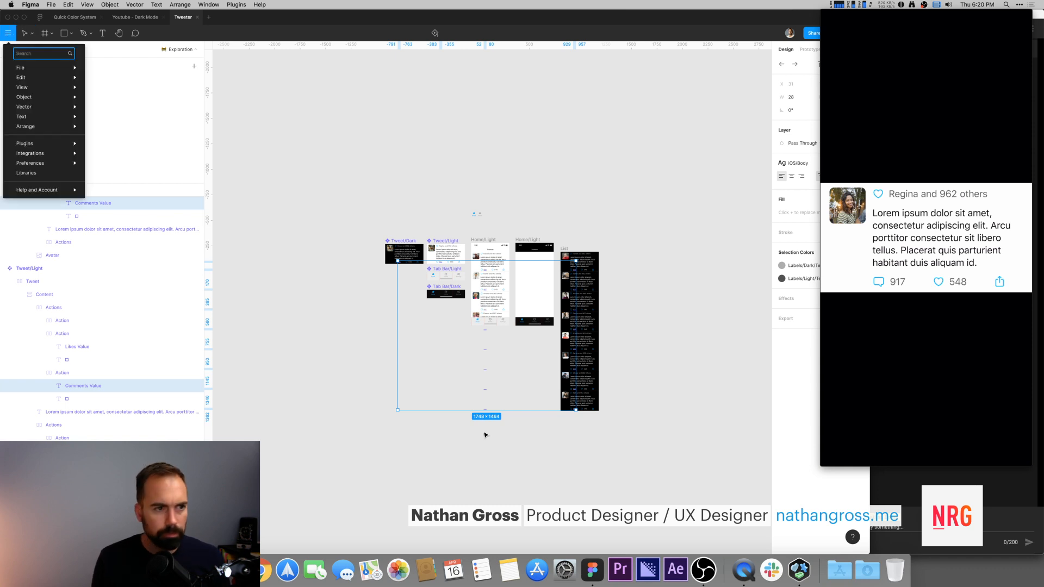
type("con")
key("Return")
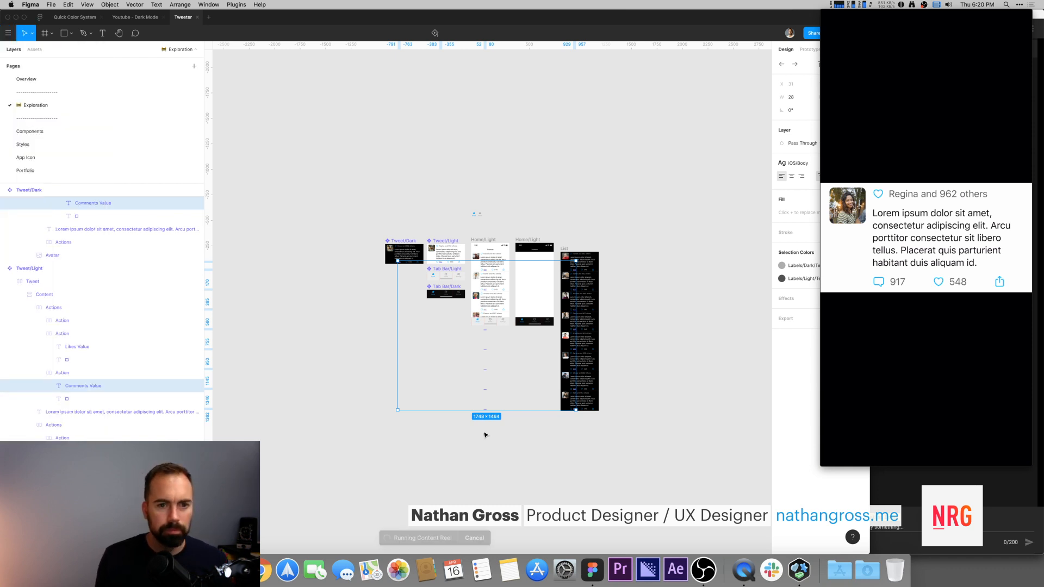
left_click(275, 404)
left_click(346, 403)
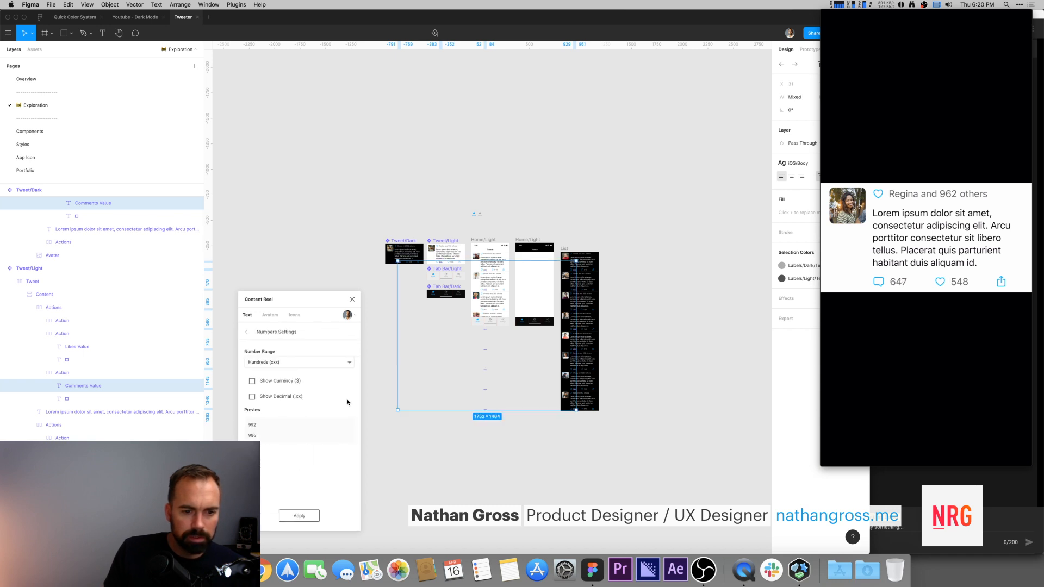
left_click(304, 364)
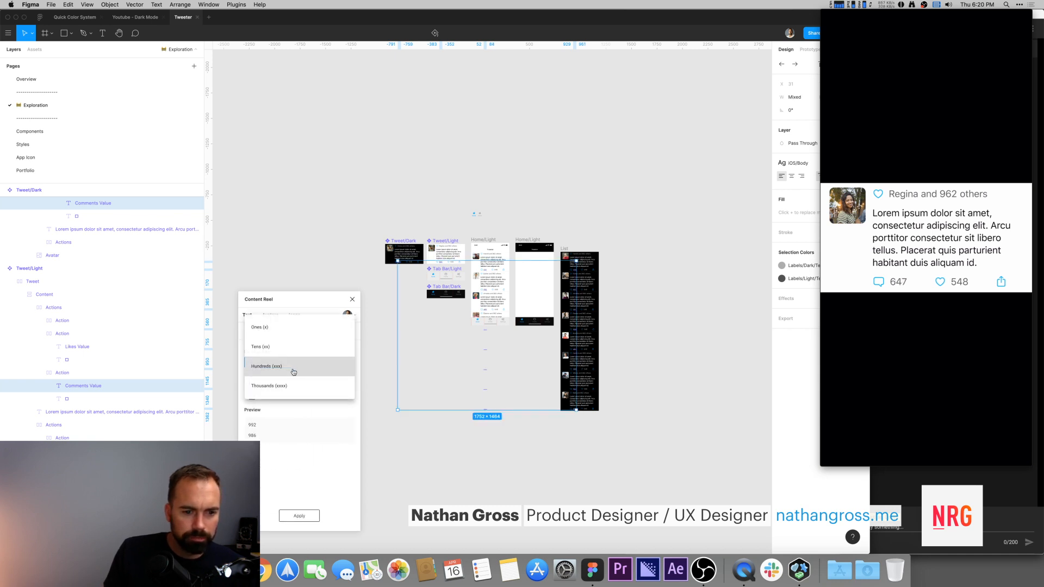
left_click(283, 351)
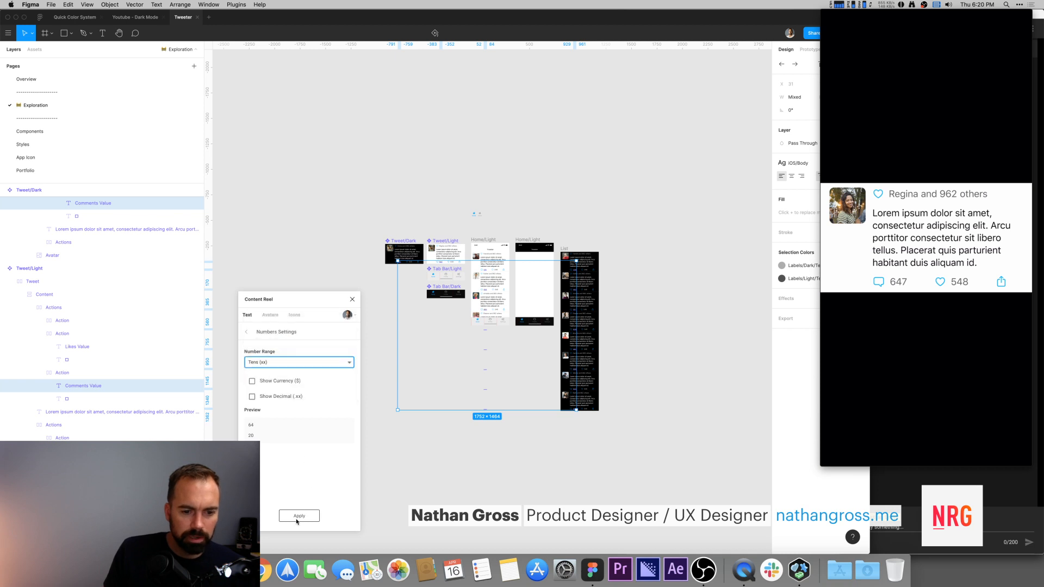
left_click(299, 516)
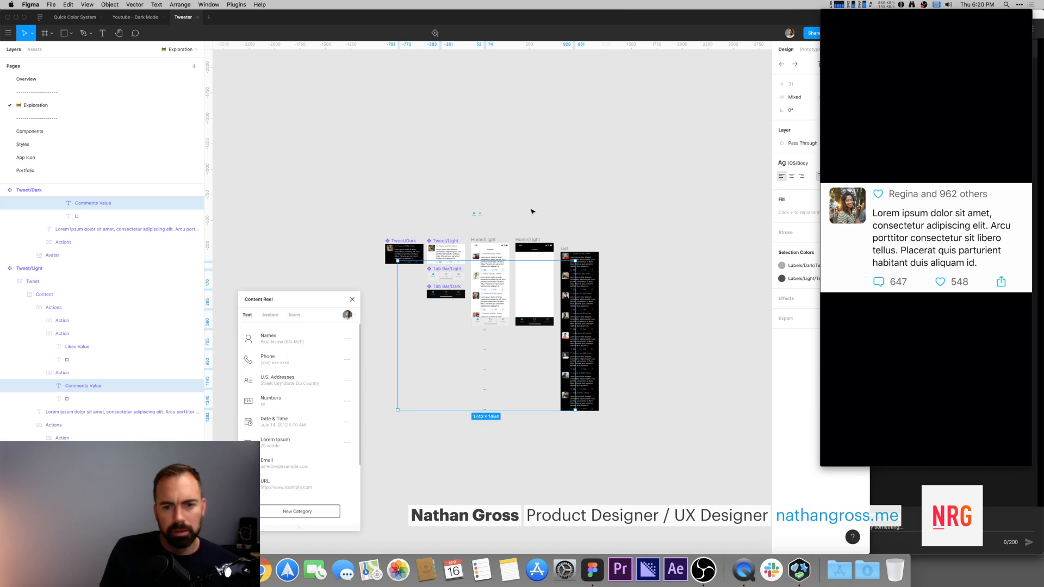
Step: Move the dark tweet list into the dark home frame
left_click(519, 216)
left_click_drag(378, 224, 657, 452)
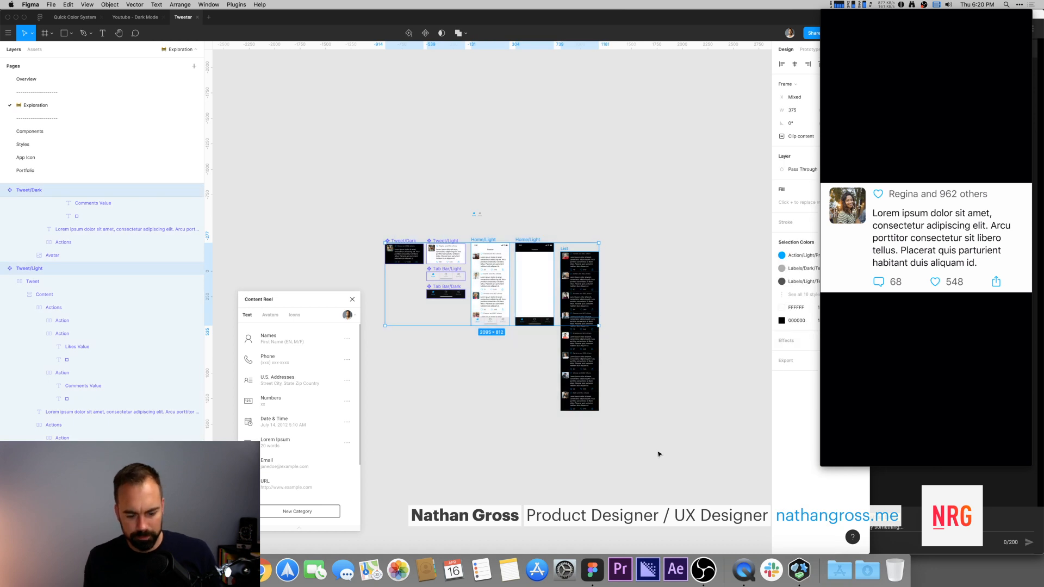
key("shift+2")
left_click(673, 133)
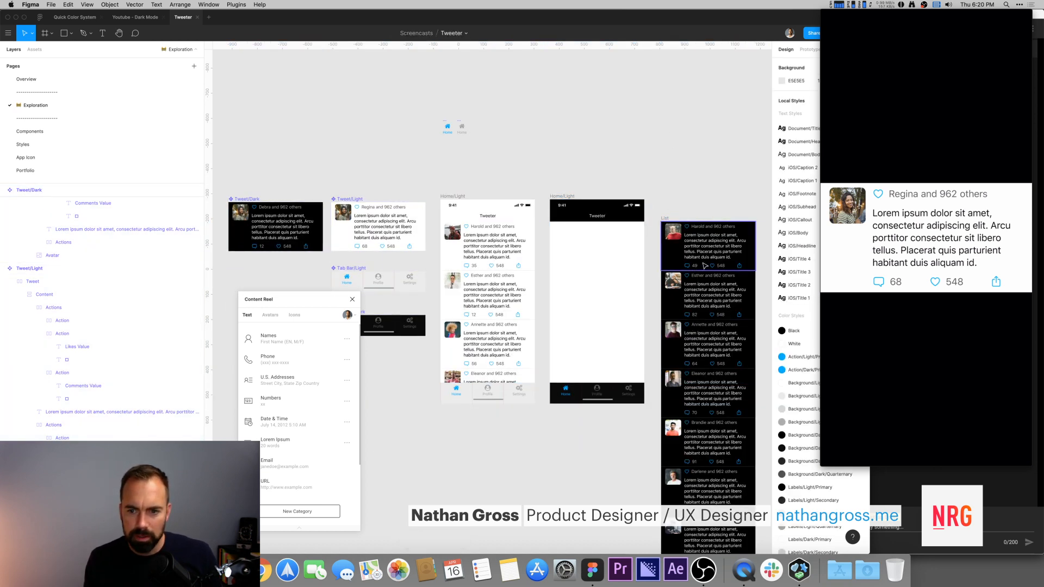
left_click_drag(651, 265, 623, 264)
key("super+z")
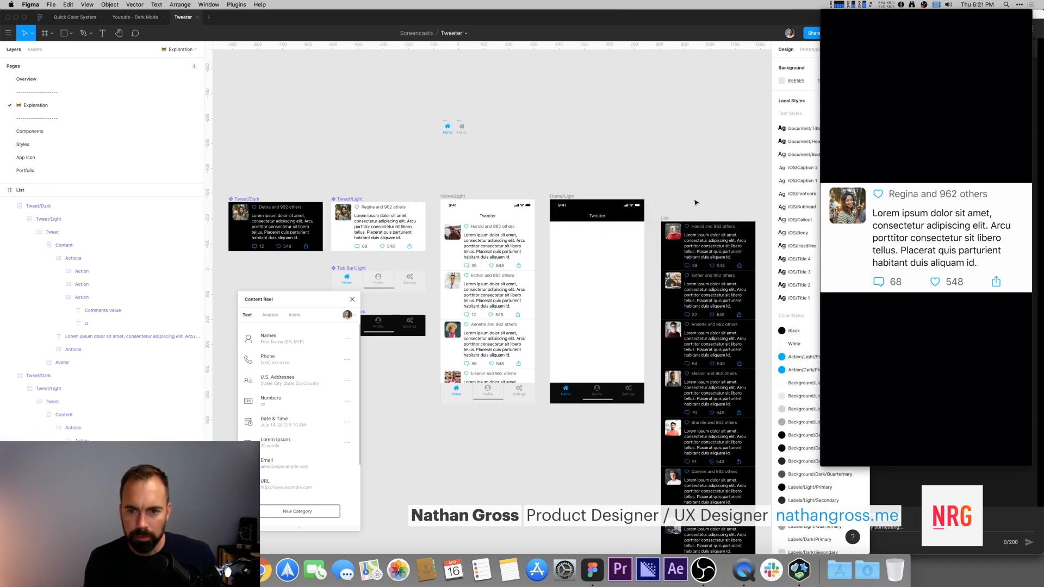
left_click_drag(665, 216, 573, 232)
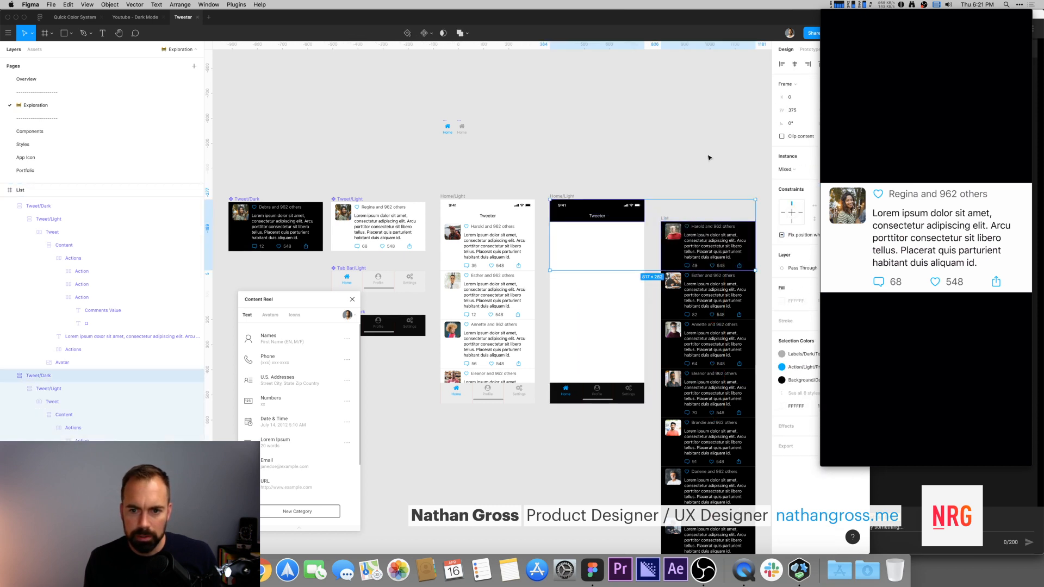
left_click(710, 158)
left_click_drag(667, 217, 554, 219)
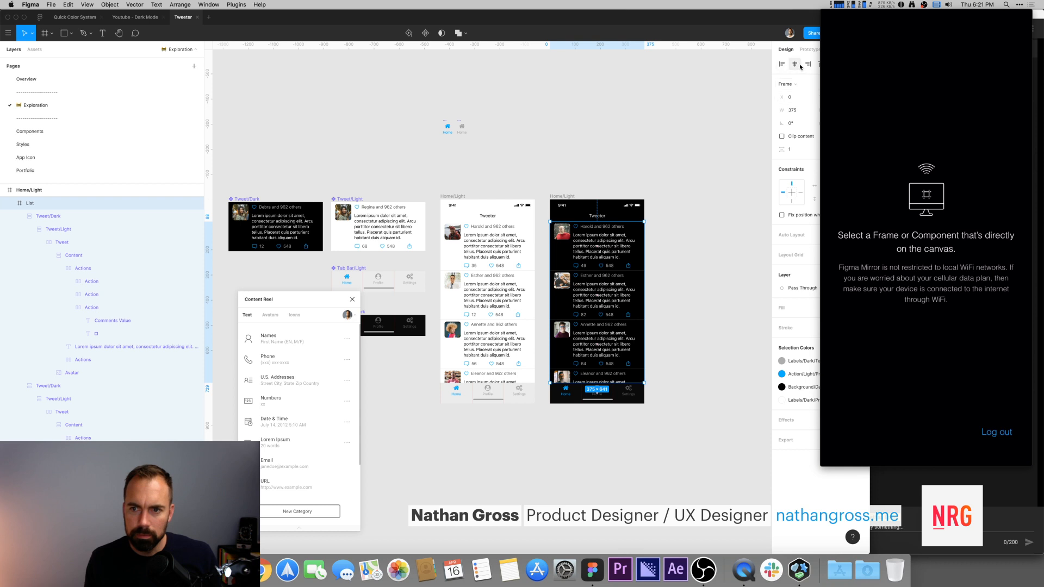
Step: Close the Content Reel plugin, preview the light home frame in Figma Mirror, and compare with the Youtube - Dark Mode file
left_click(562, 129)
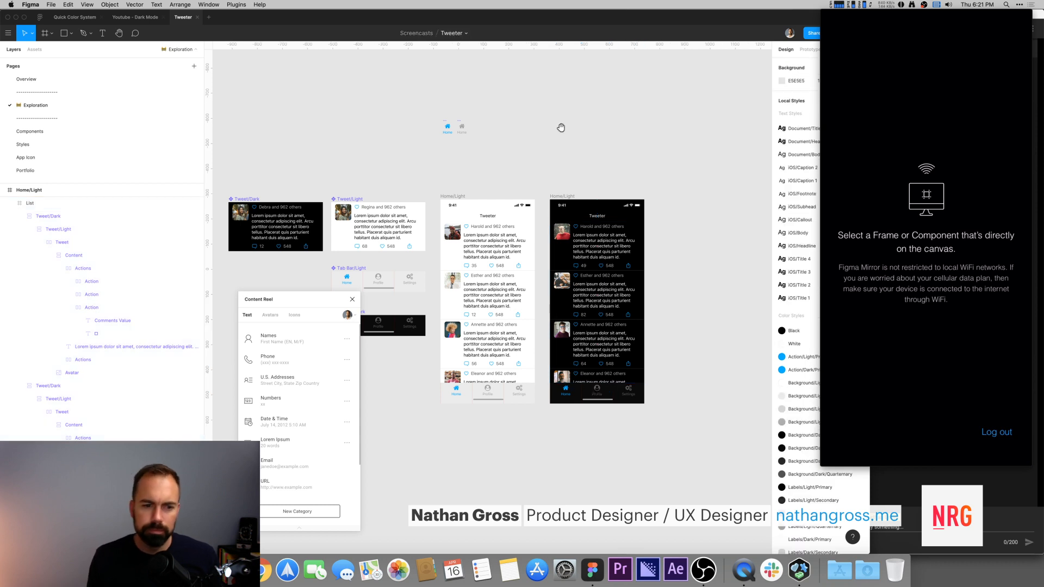
left_click(353, 299)
scroll(612, 169, "left", 2)
scroll(611, 168, "down", 1)
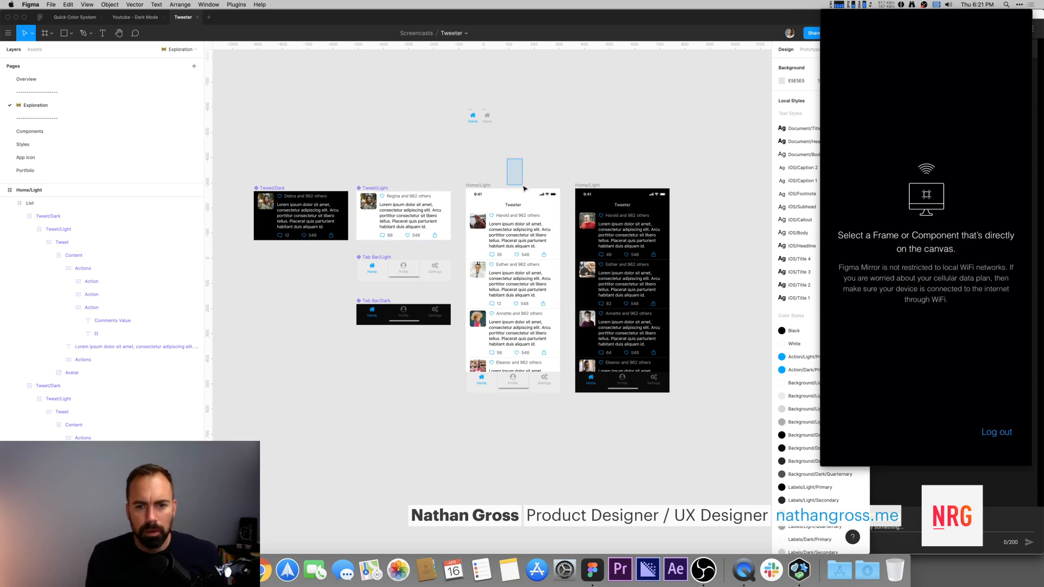
left_click_drag(472, 162, 445, 166)
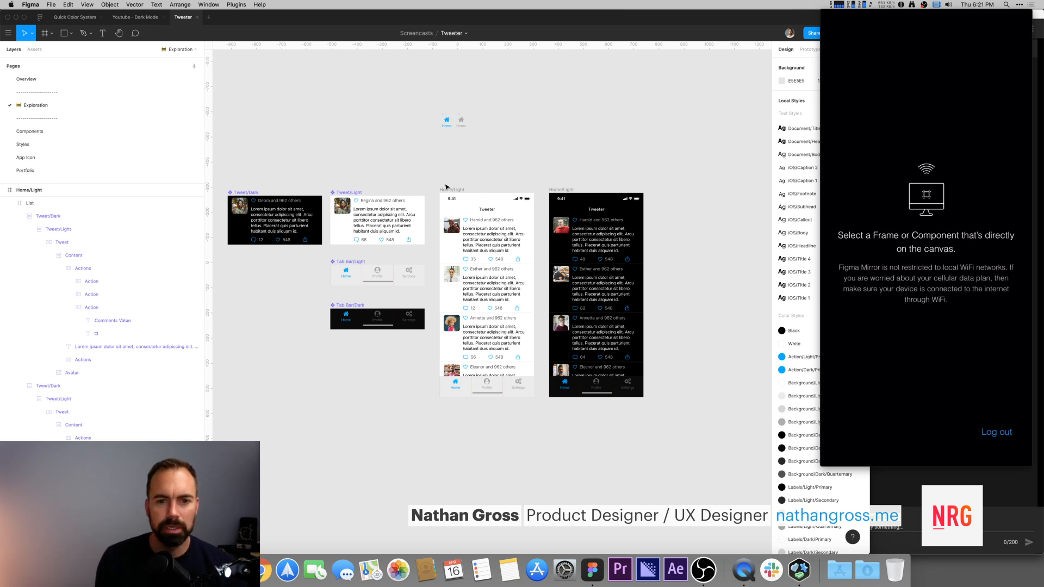
left_click(445, 190)
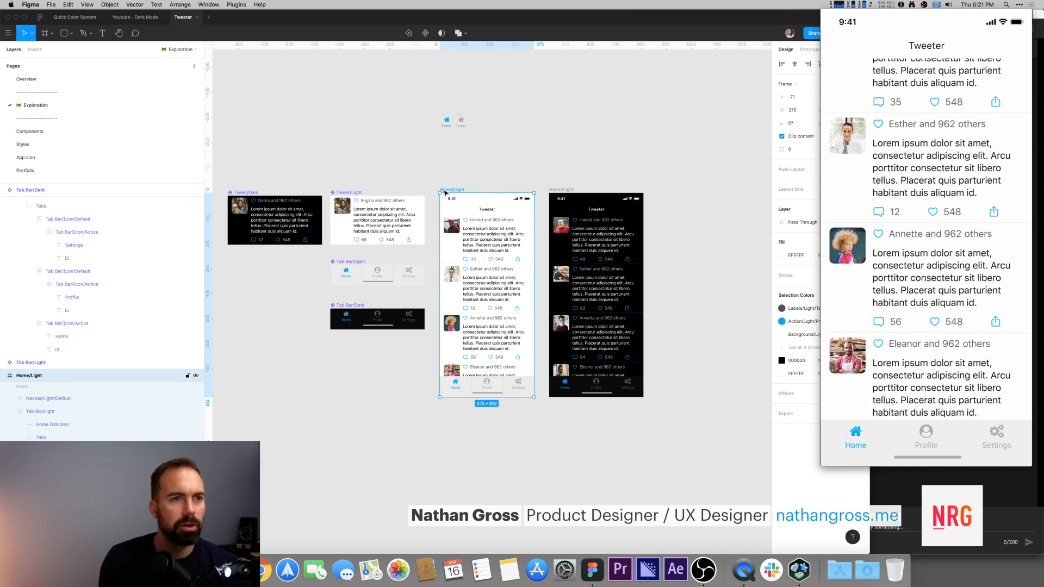
left_click(137, 18)
scroll(566, 156, "right", 1)
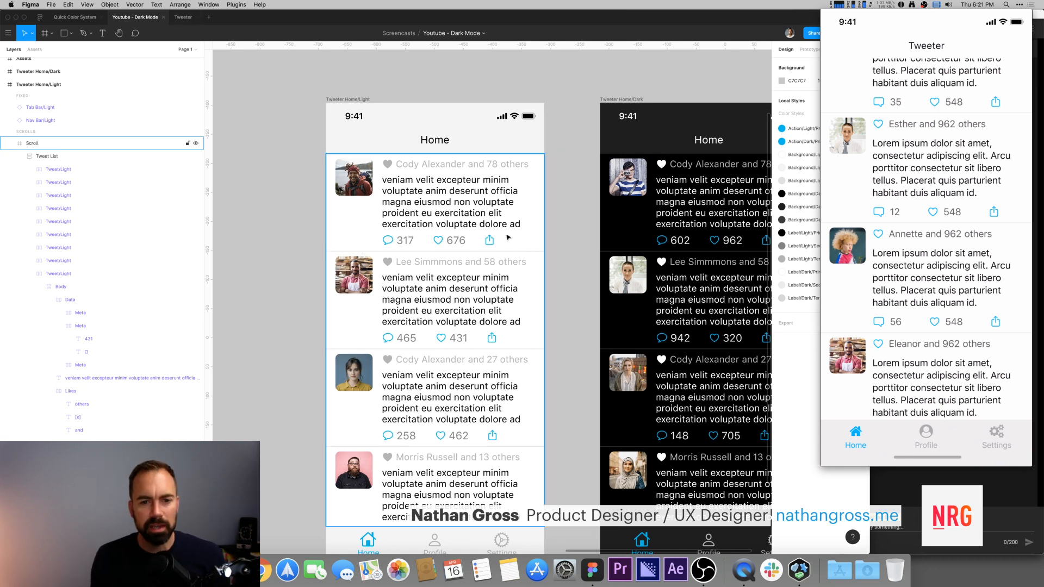
key("minus")
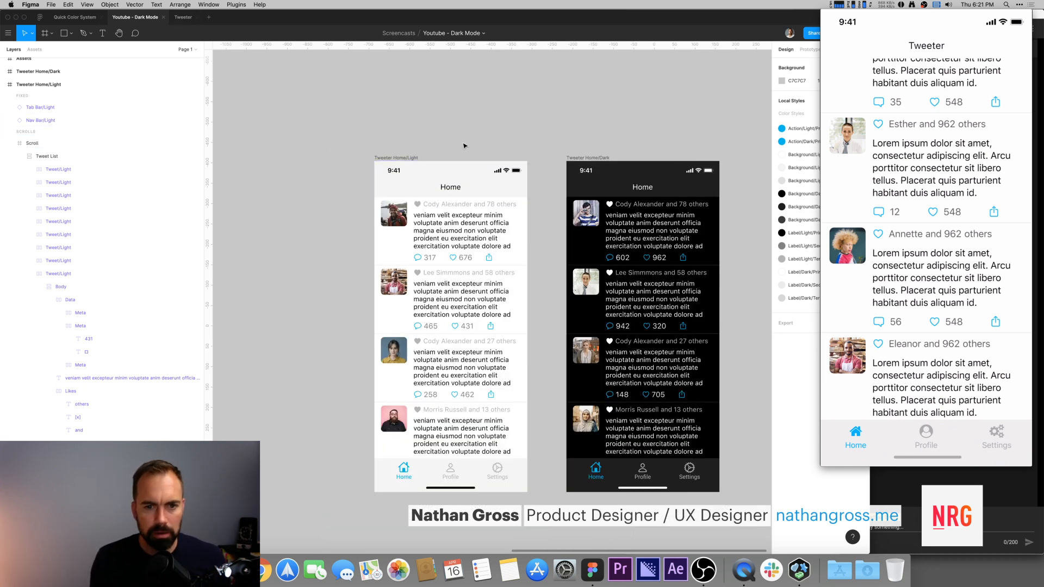
left_click(183, 17)
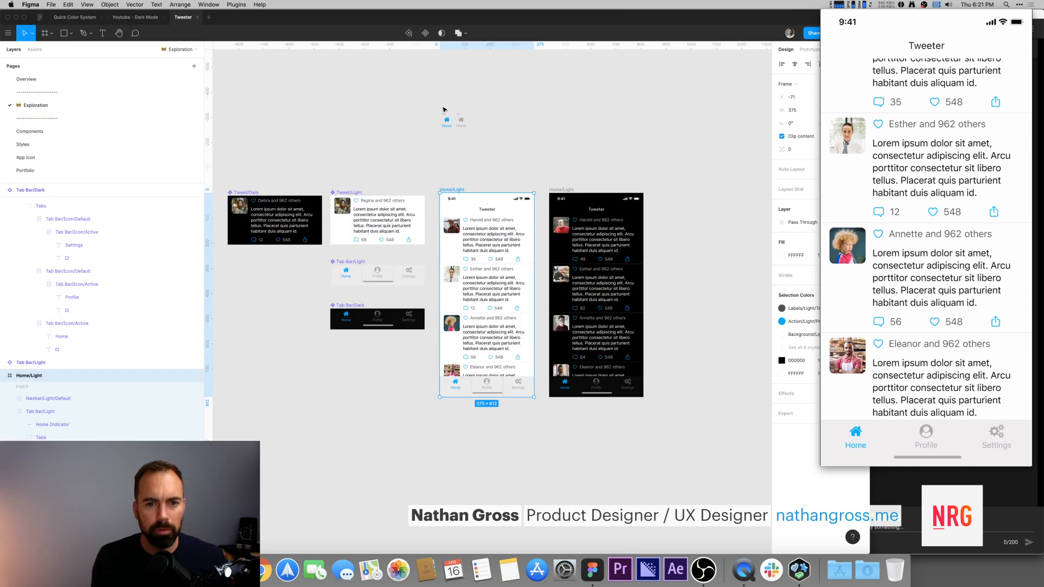
left_click(531, 164)
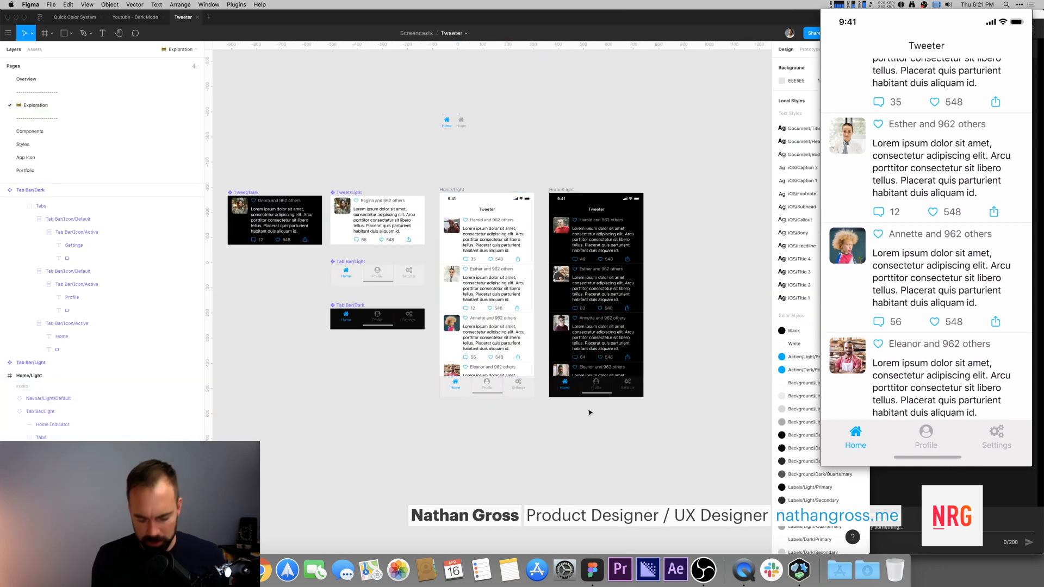
Step: Inspect the color styles applied to the tweet text layers in the light home frame
scroll(658, 329, "down", 3)
scroll(658, 329, "right", 3)
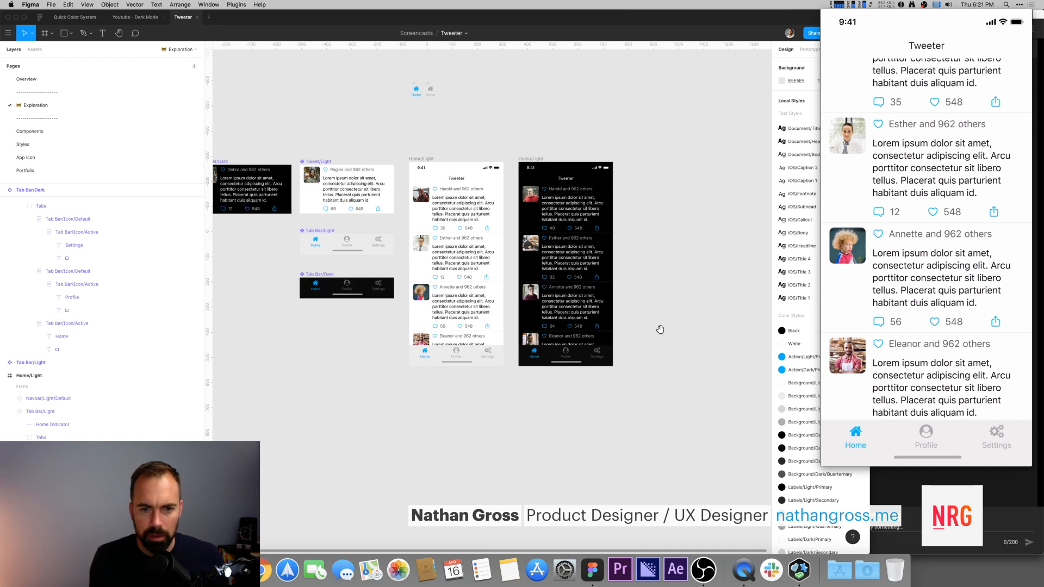
left_click(411, 153)
left_click(526, 152, "shift")
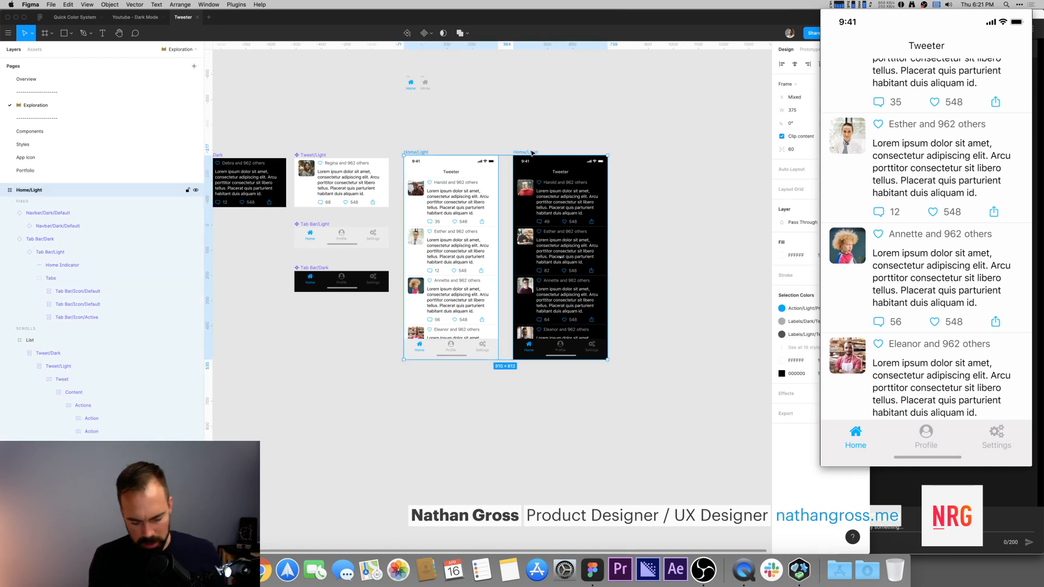
key("shift+2")
left_click(485, 231)
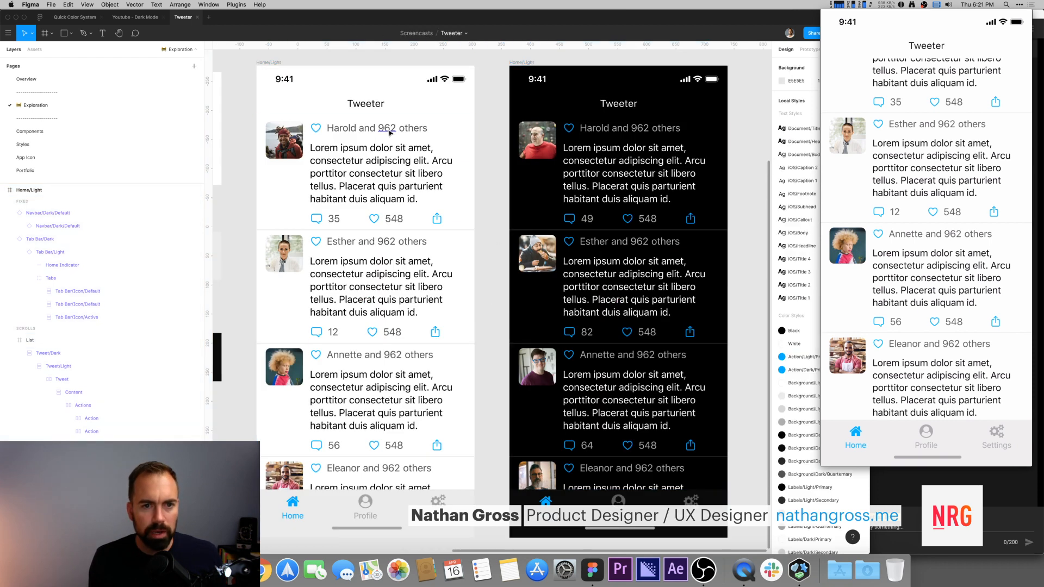
left_click(389, 131, "super")
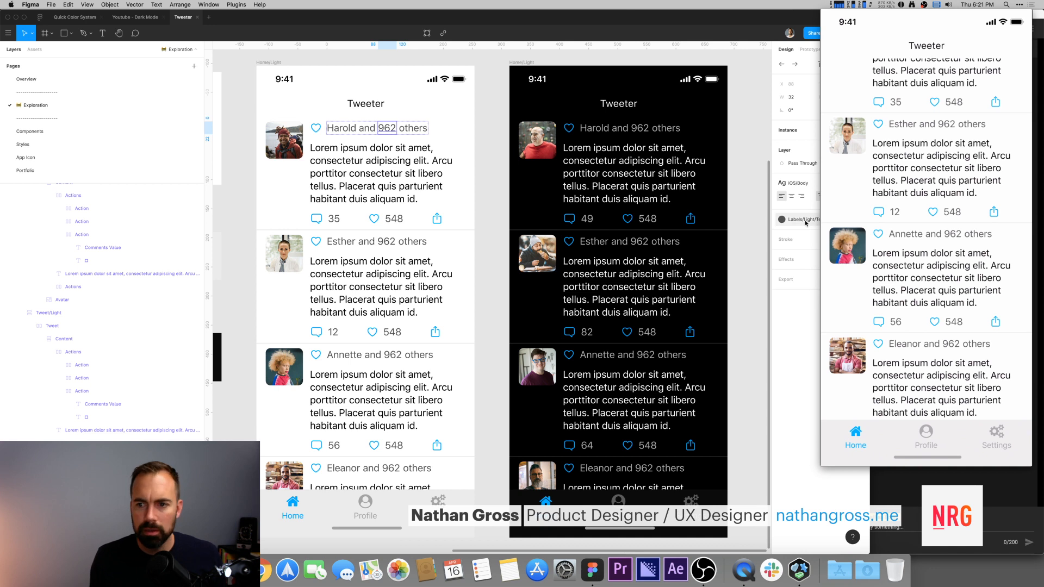
left_click(746, 206)
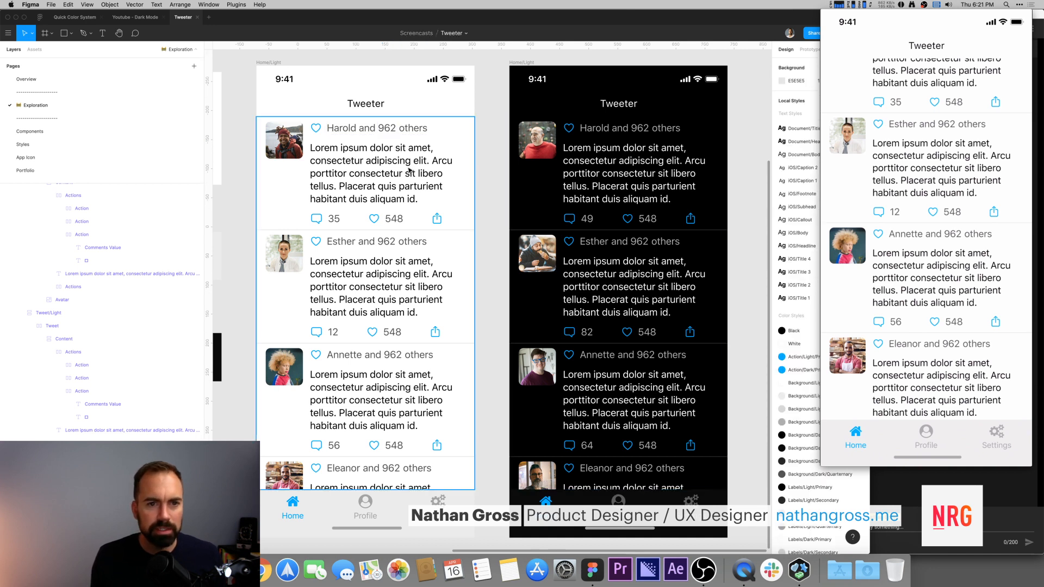
left_click(407, 171)
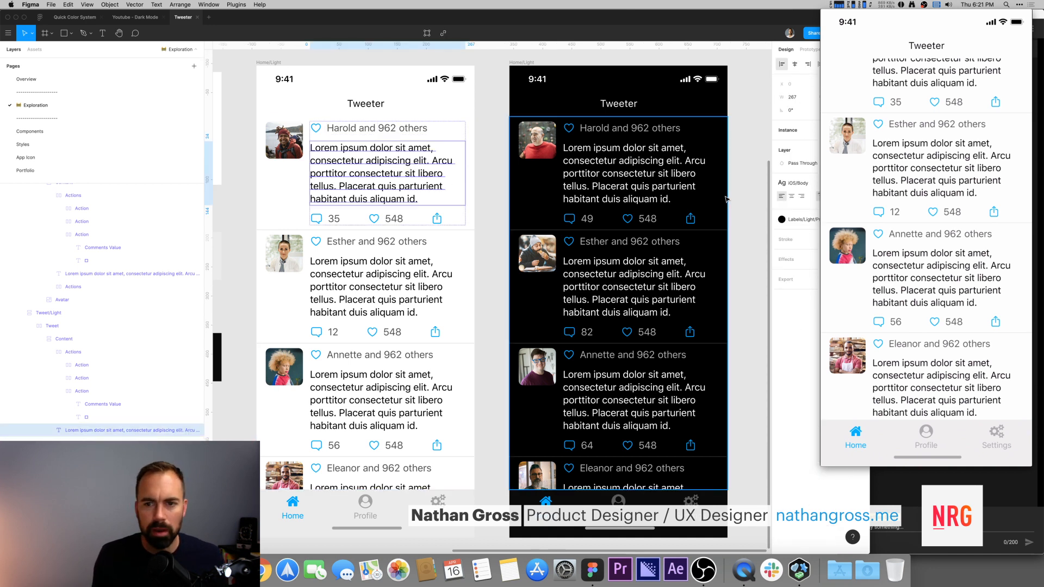
left_click(757, 197)
key("minus")
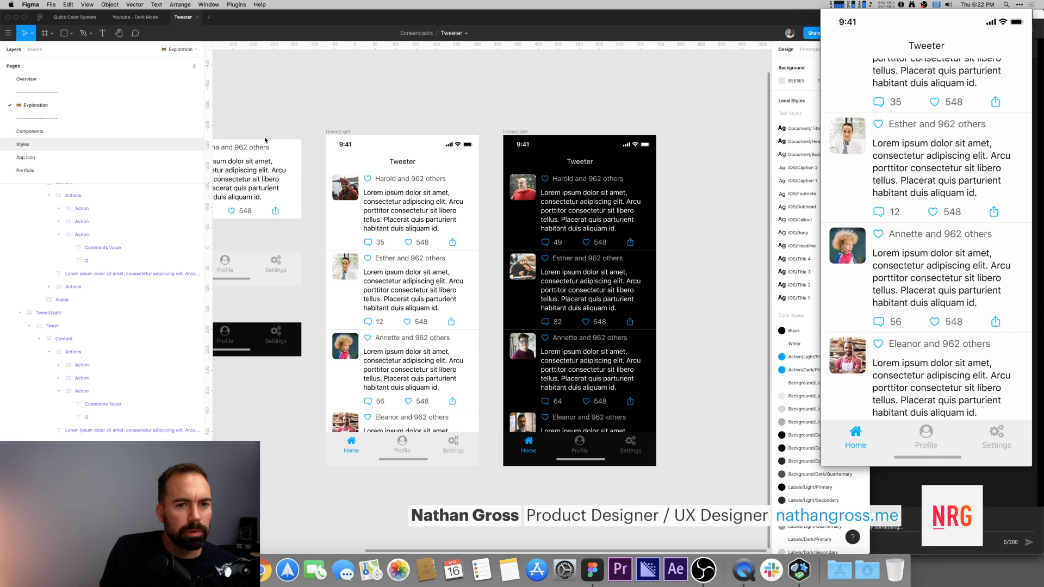
Step: Open the Styles page and examine the Labels color chips on the canvas
left_click(172, 140)
scroll(565, 185, "up", 4)
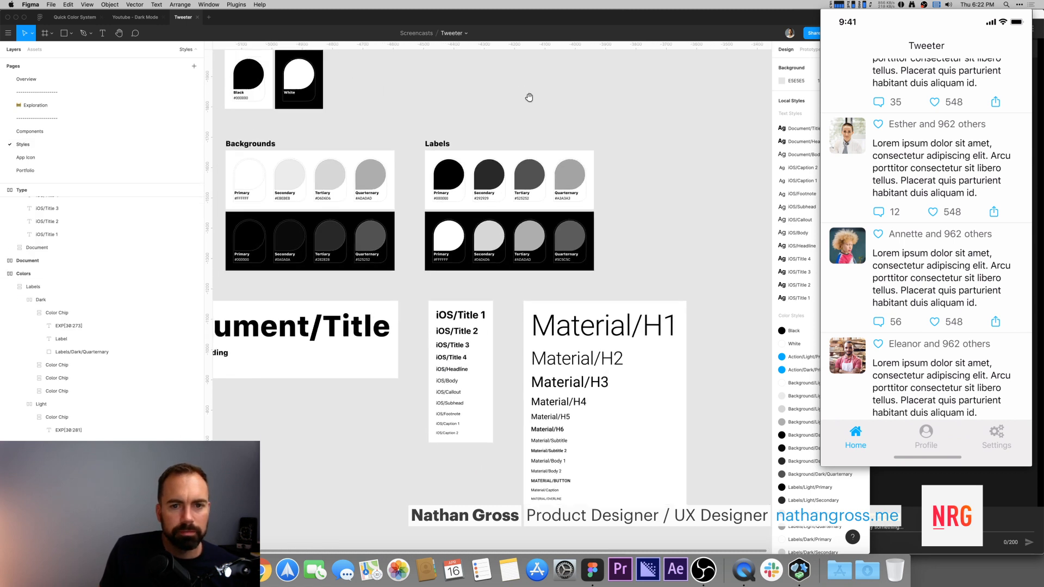
scroll(538, 110, "up", 5)
left_click(403, 266)
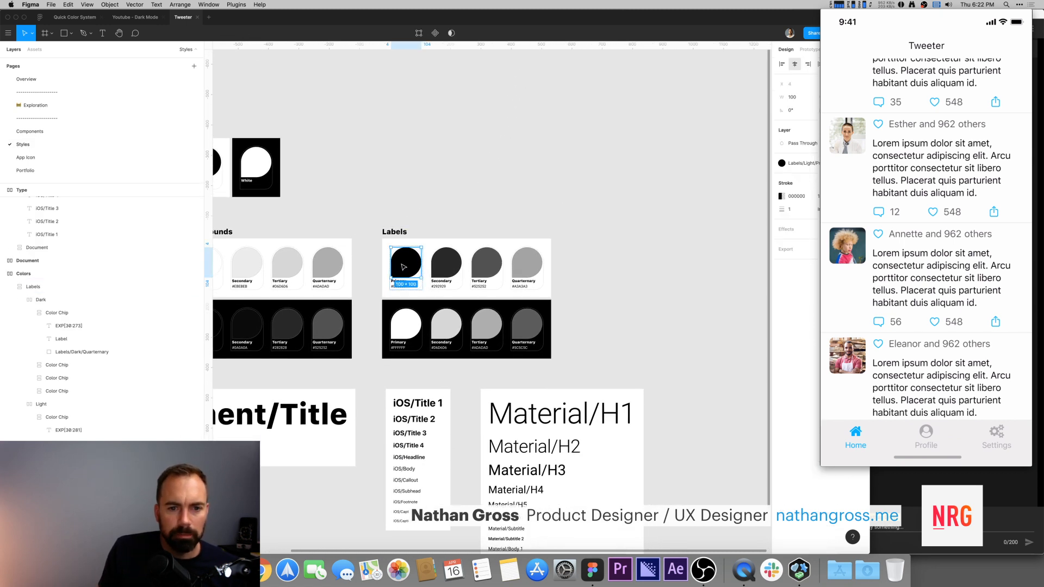
left_click(438, 208)
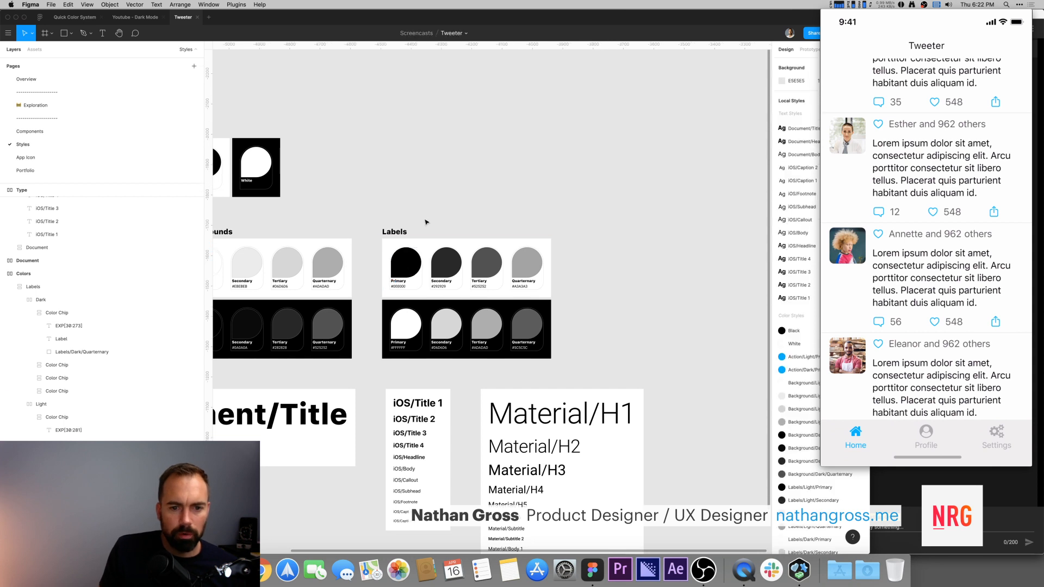
left_click(409, 270)
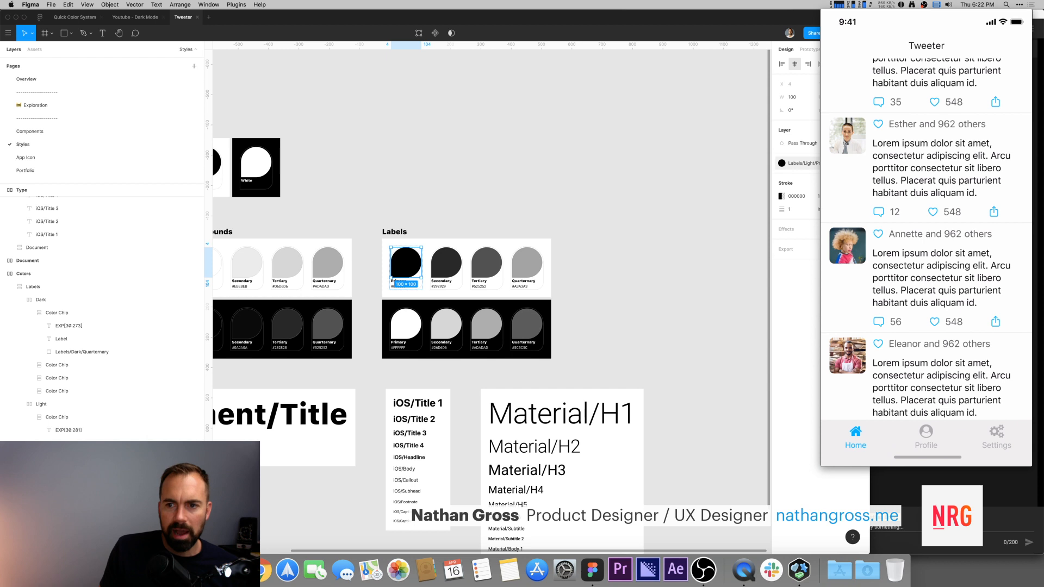
left_click(634, 168)
left_click(416, 261)
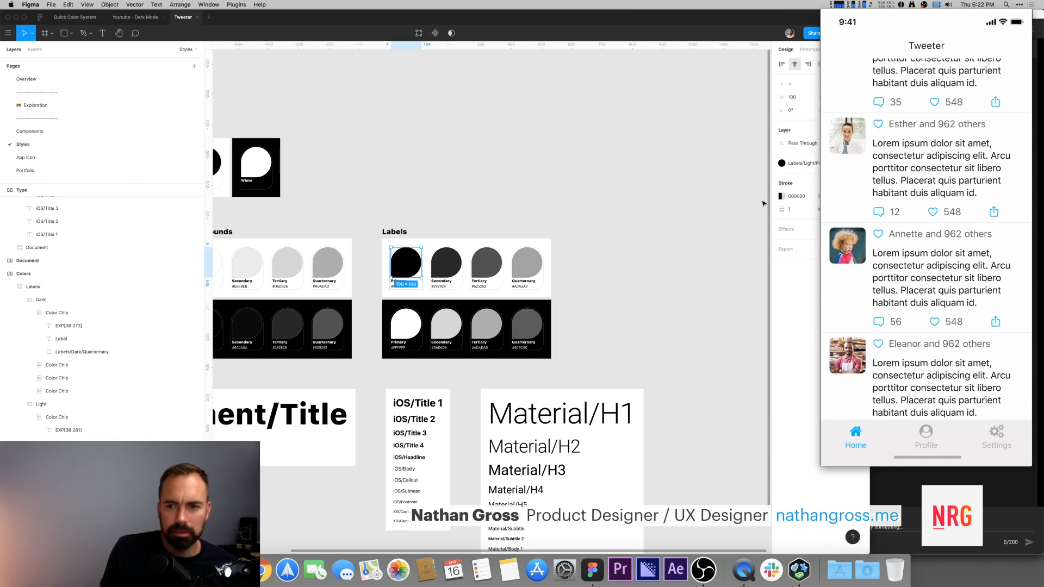
left_click(707, 156)
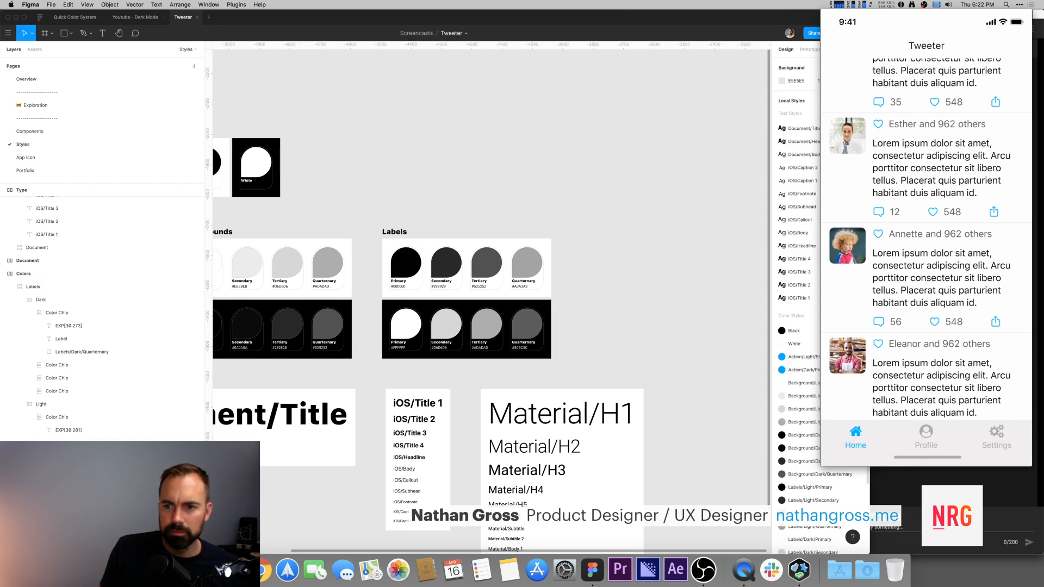
Step: Review the Labels/Light color style definitions and their lightness values
scroll(810, 433, "down", 3)
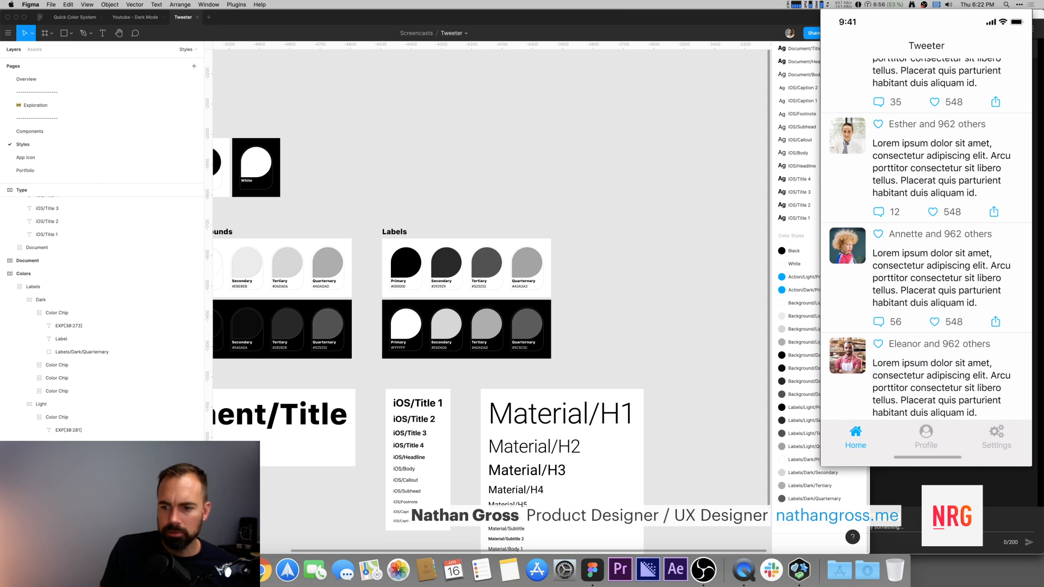
scroll(807, 337, "up", 3)
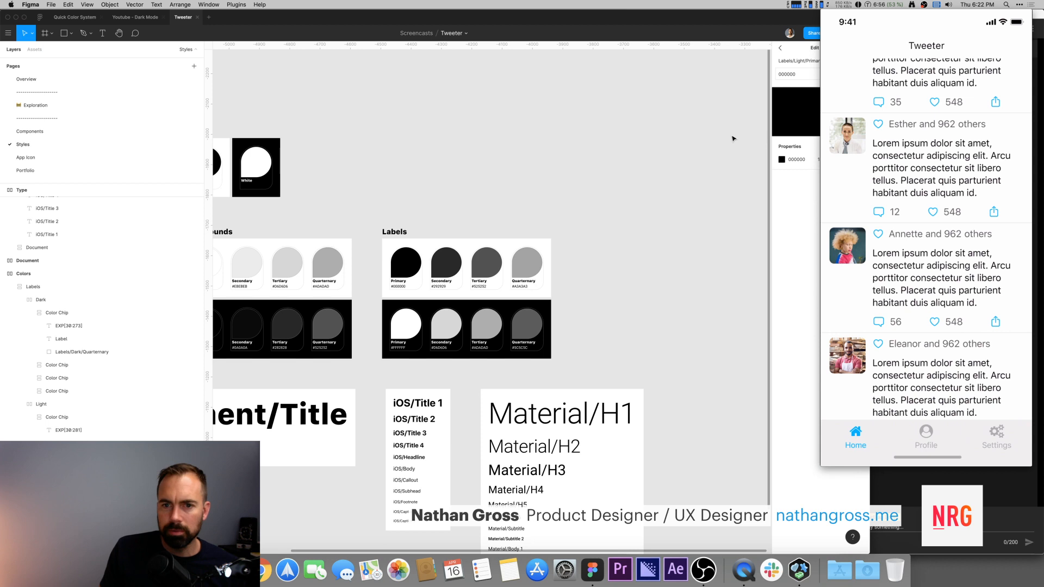
scroll(800, 294, "down", 3)
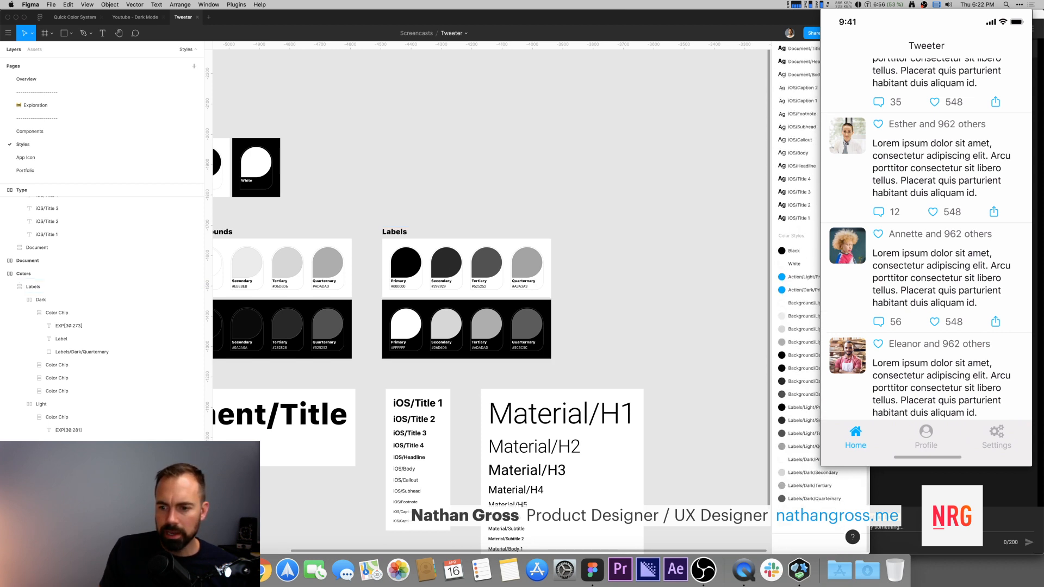
left_click(860, 420)
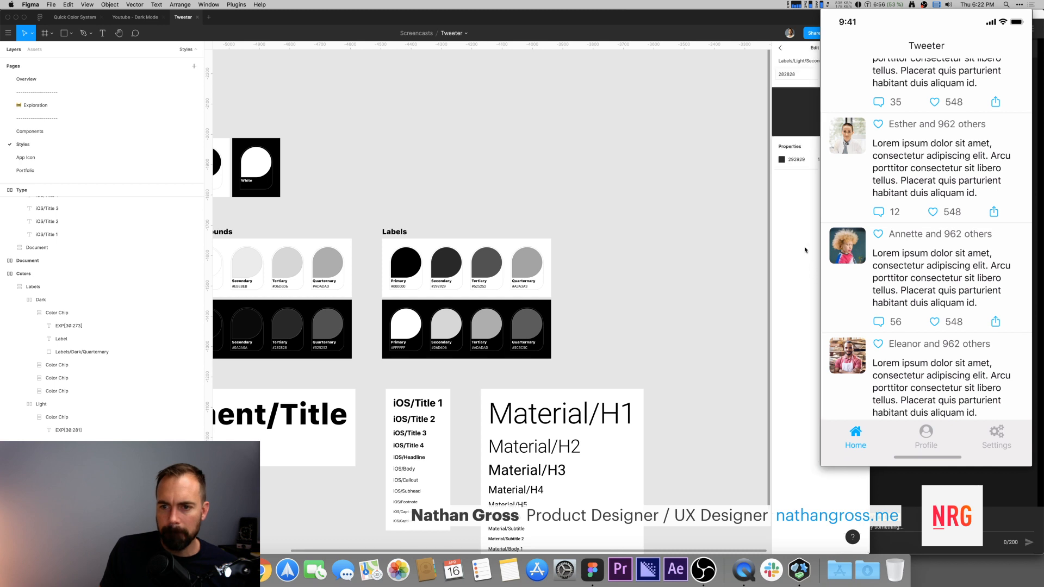
left_click(787, 160)
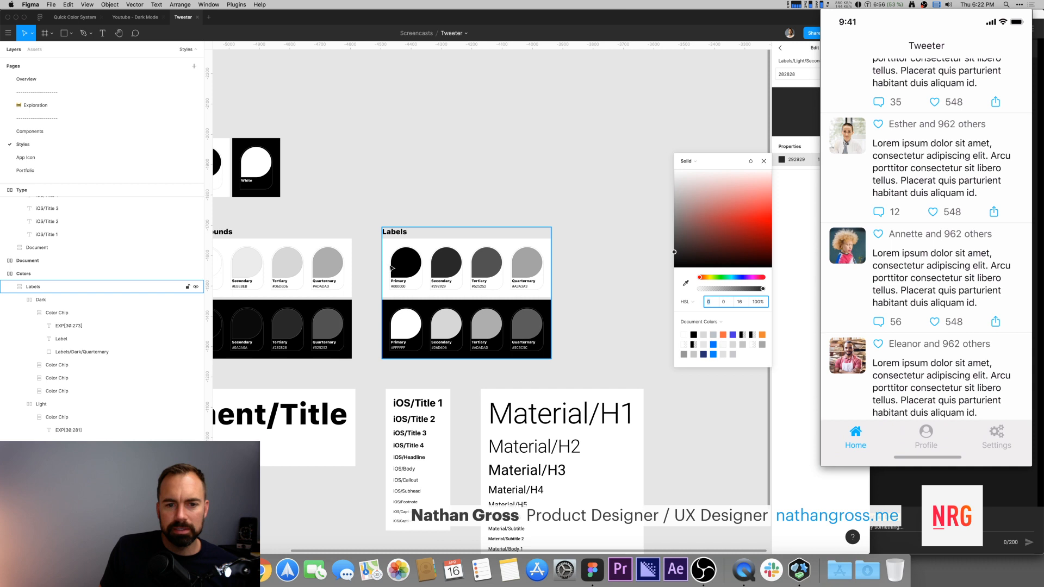
scroll(445, 274, "left", 1)
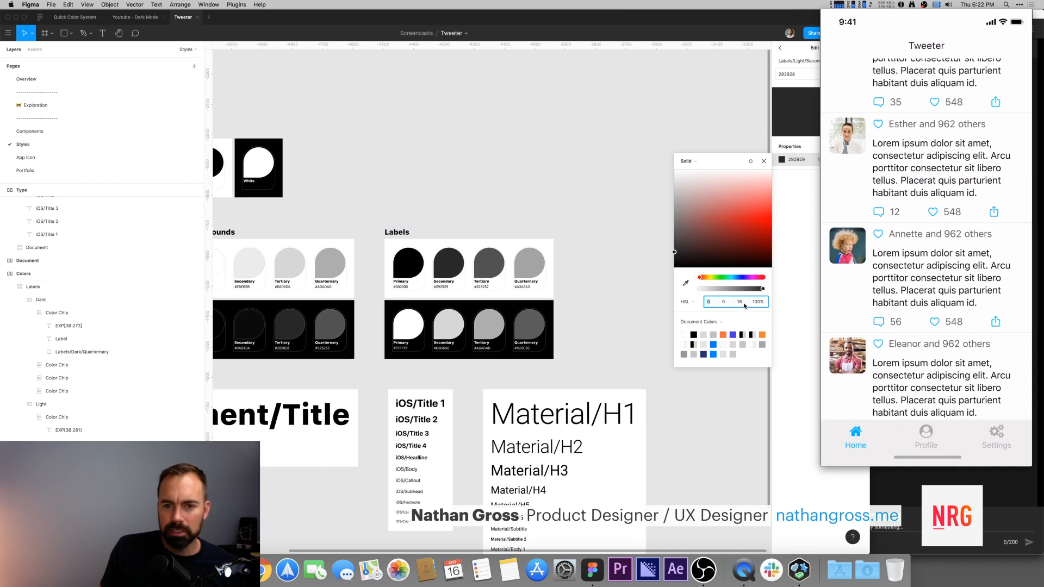
left_click(709, 126)
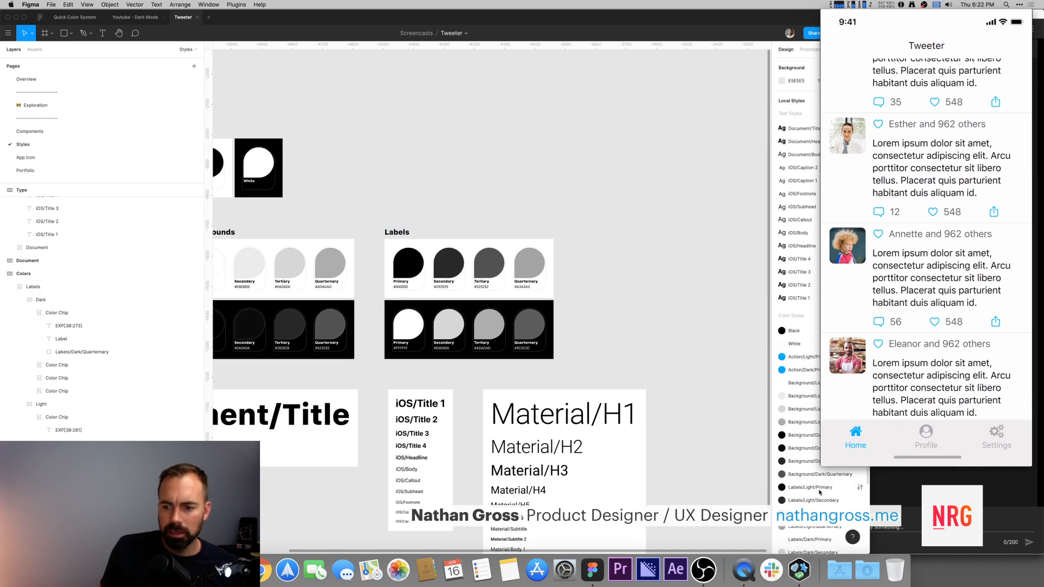
scroll(820, 492, "down", 3)
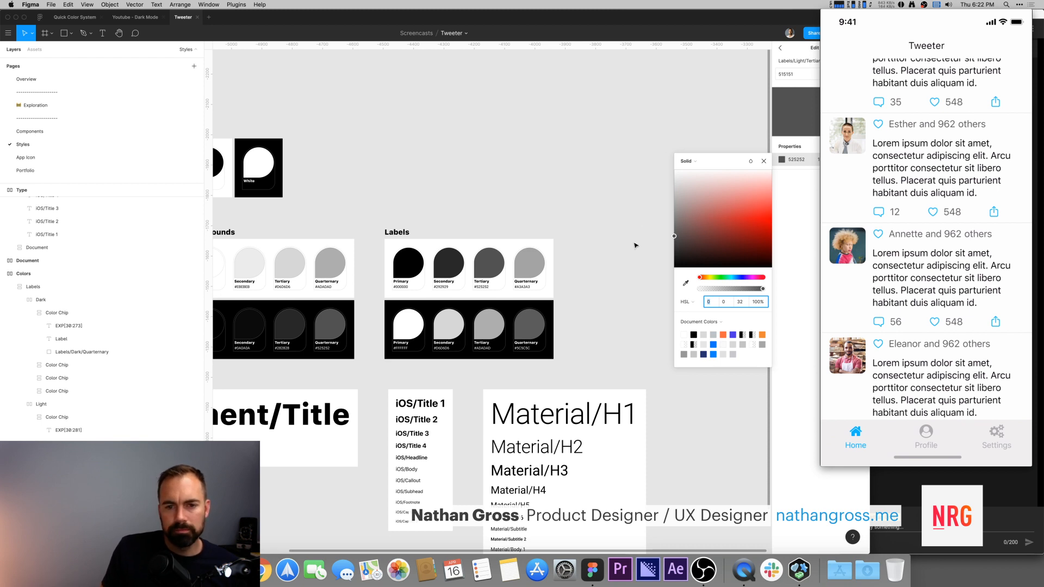
Step: Set the Labels/Light/Secondary color style's lightness to 32%
left_click(451, 266)
double_click(448, 264)
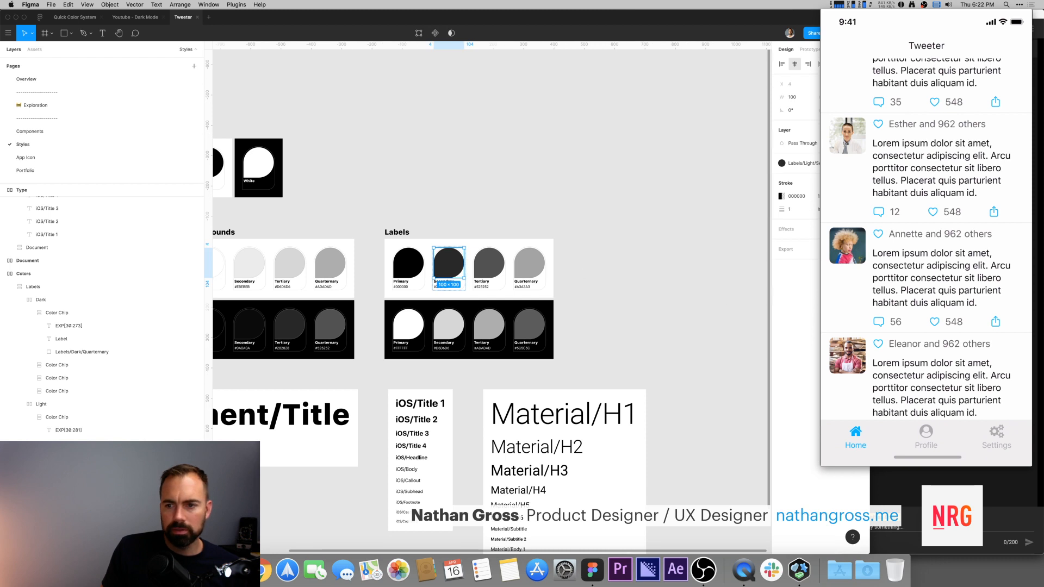
left_click(780, 197)
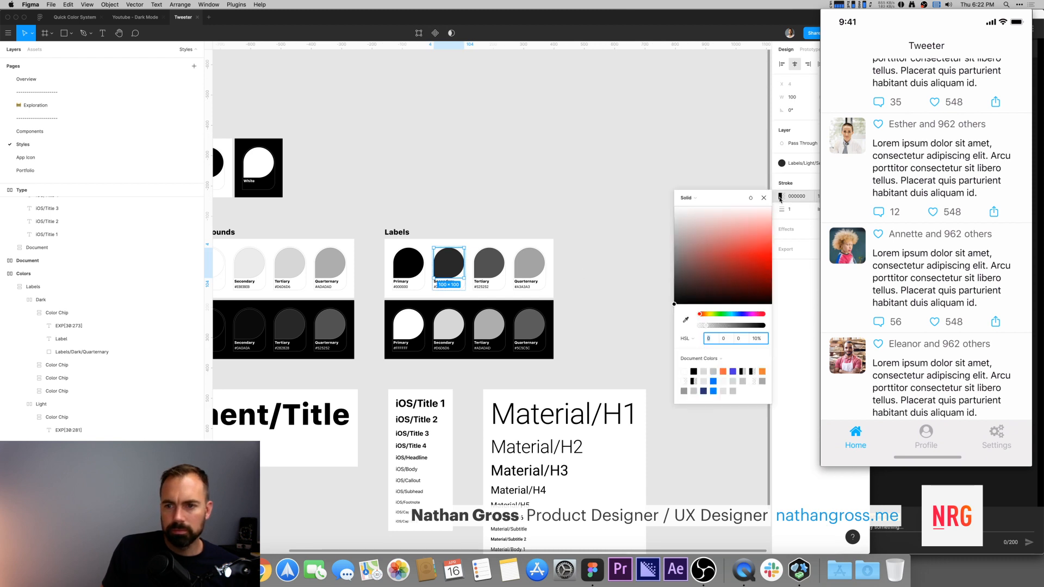
left_click(783, 164)
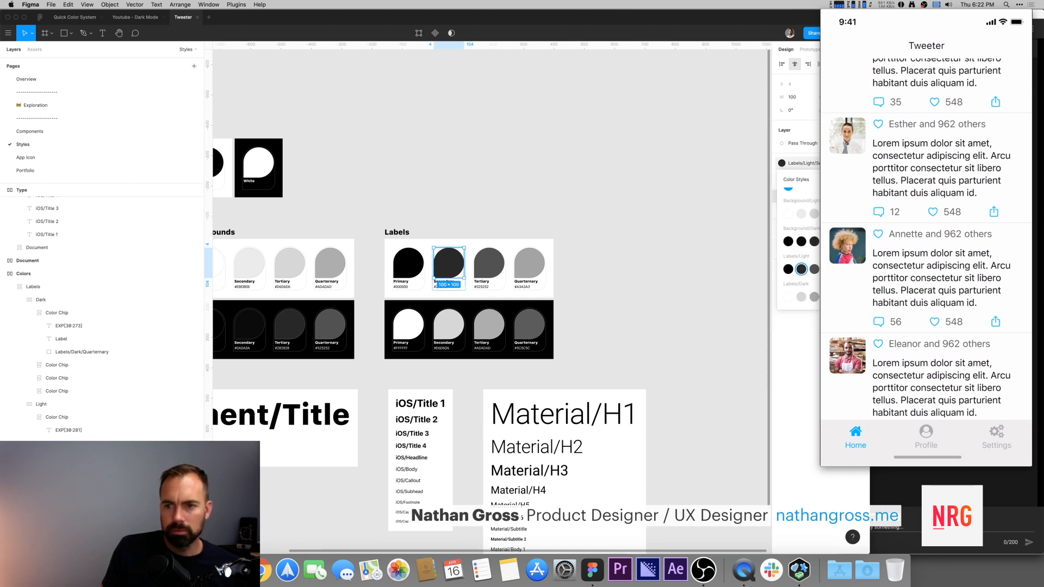
left_click(835, 275)
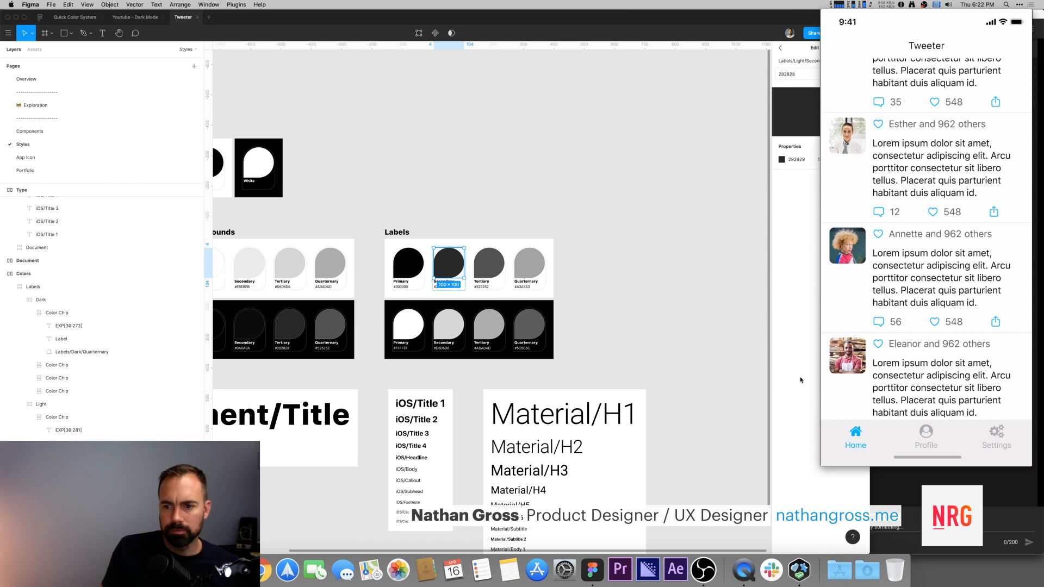
left_click(782, 160)
left_click(739, 302)
type("32")
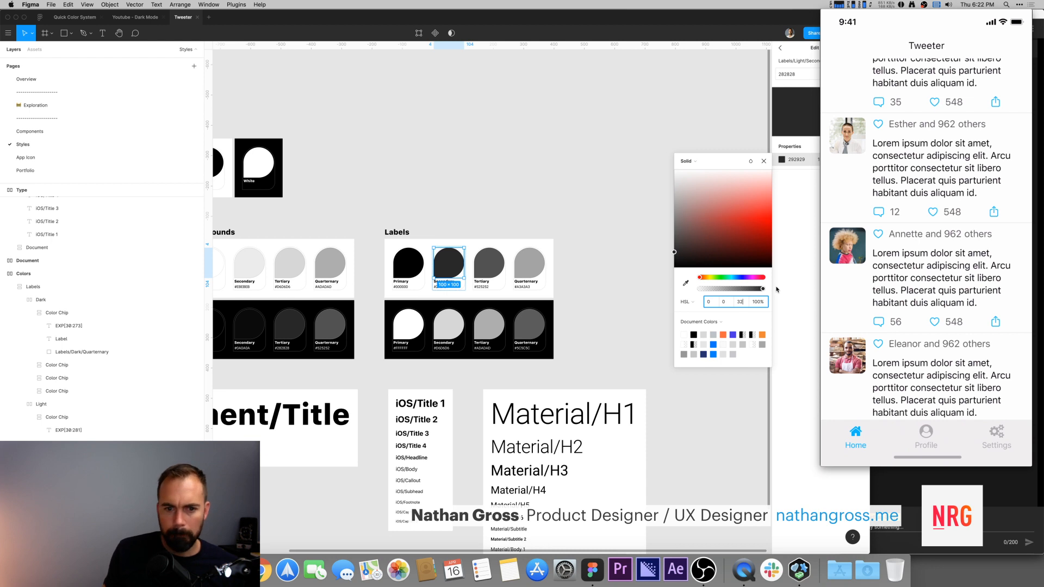
key("Return")
Step: Set the Labels/Light/Tertiary color style's lightness to 64%
left_click(495, 270)
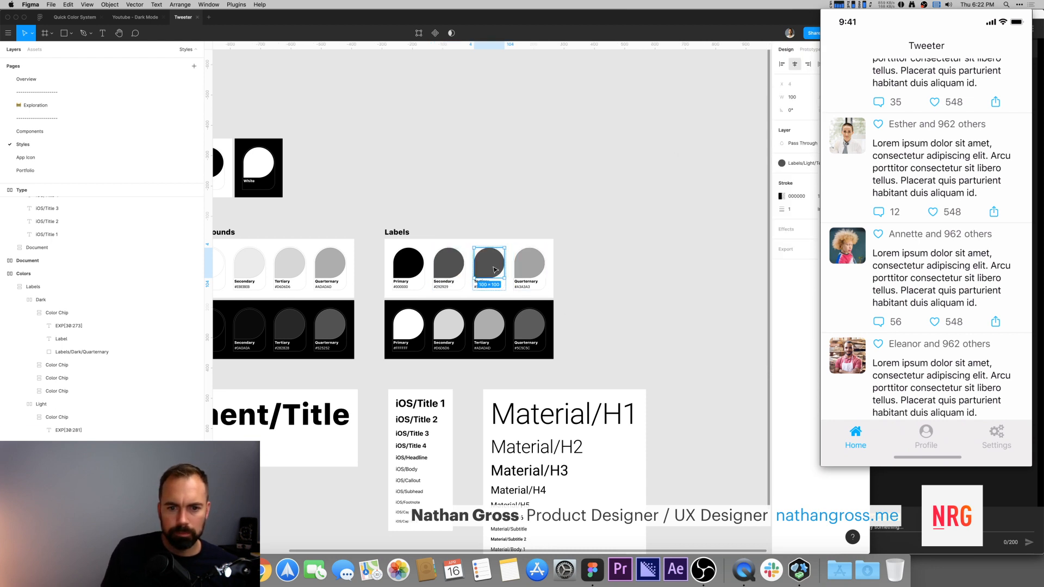
left_click(781, 164)
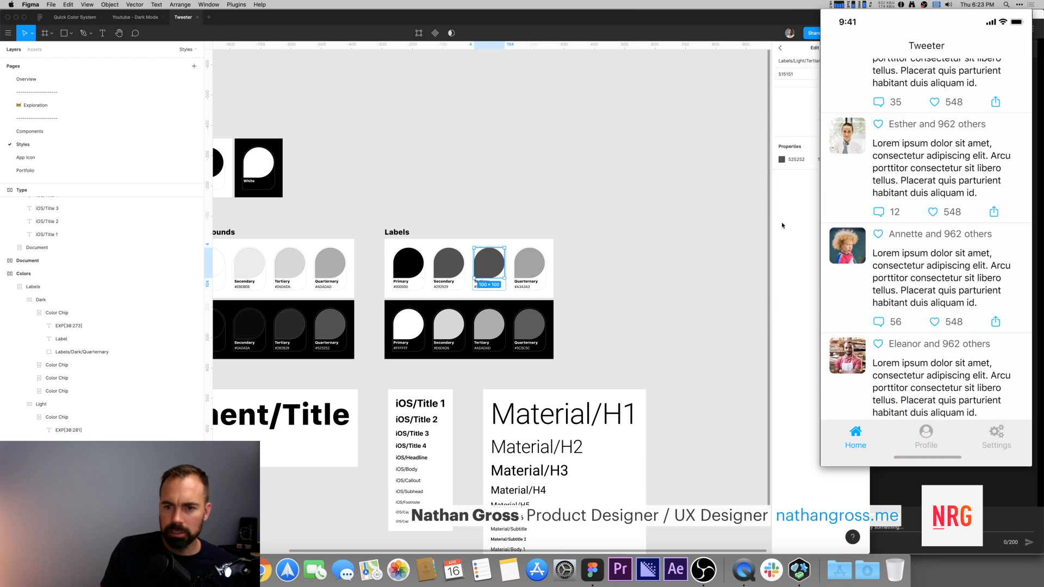
left_click(781, 159)
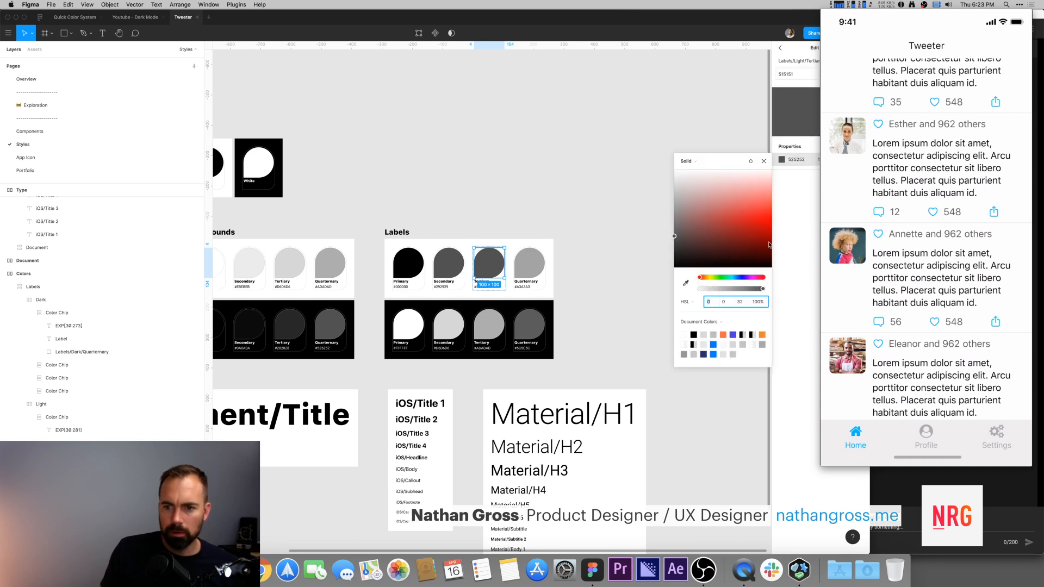
double_click(745, 305)
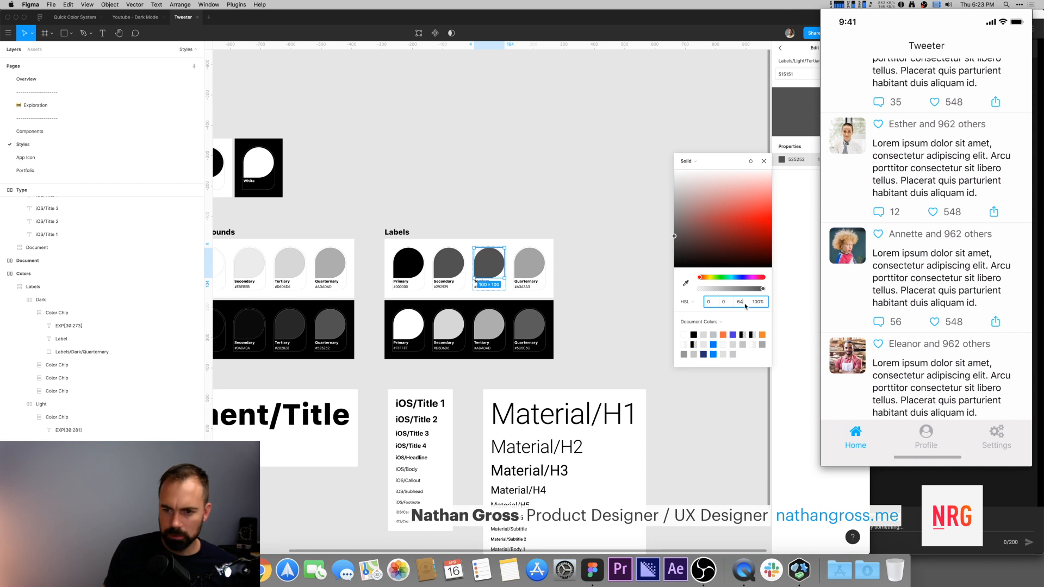
key("Return")
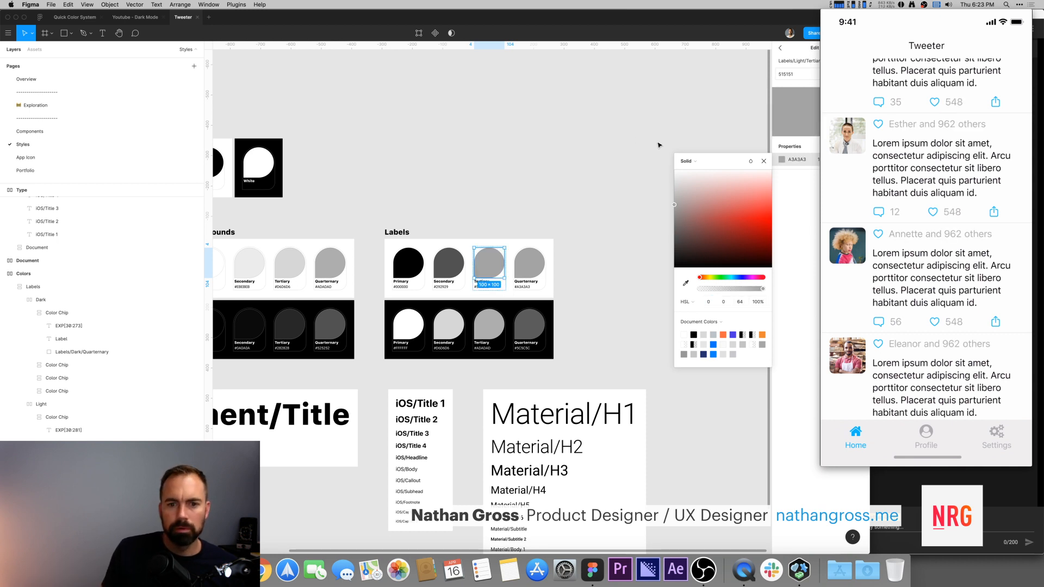
Step: Set the Labels/Light/Quaternary color style's lightness to 64%
left_click(635, 138)
left_click(530, 263)
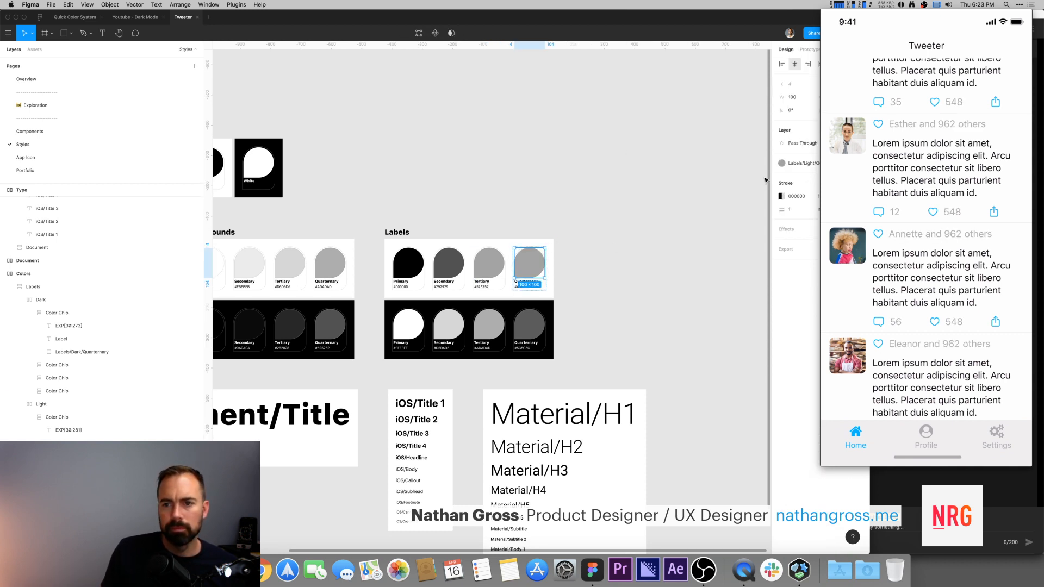
left_click(783, 163)
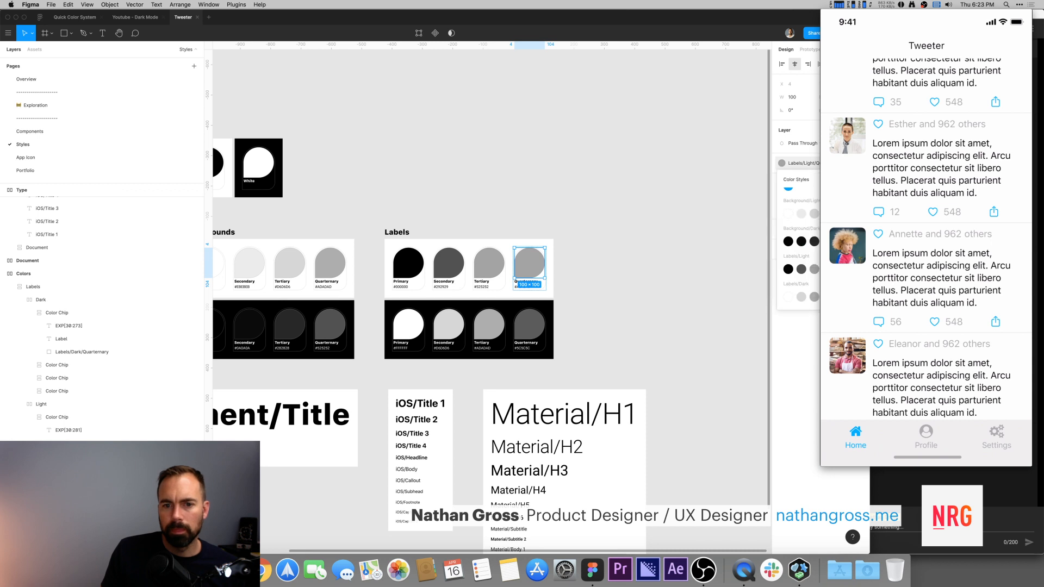
left_click(836, 276)
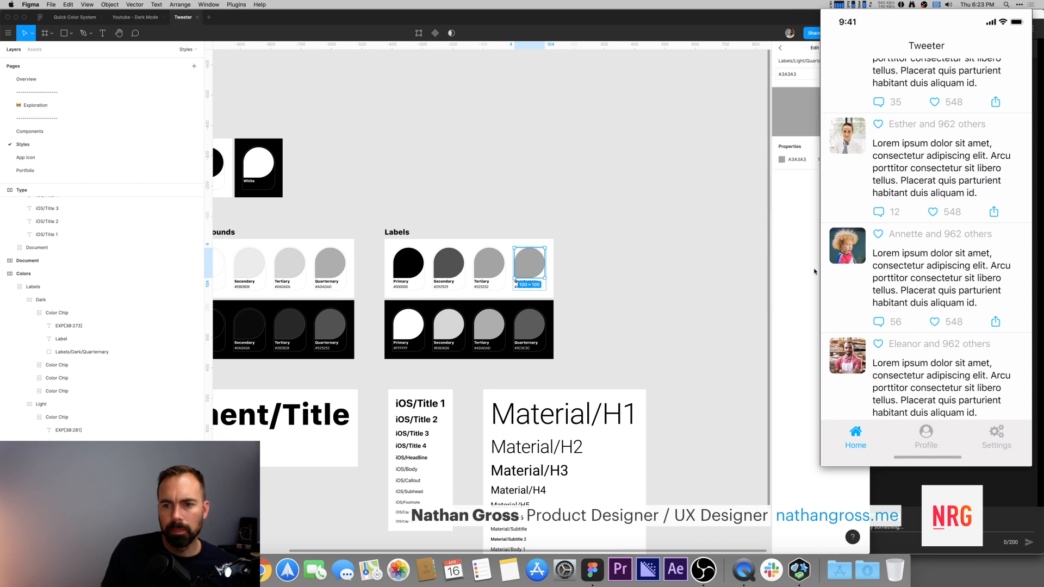
left_click(782, 159)
left_click(740, 303)
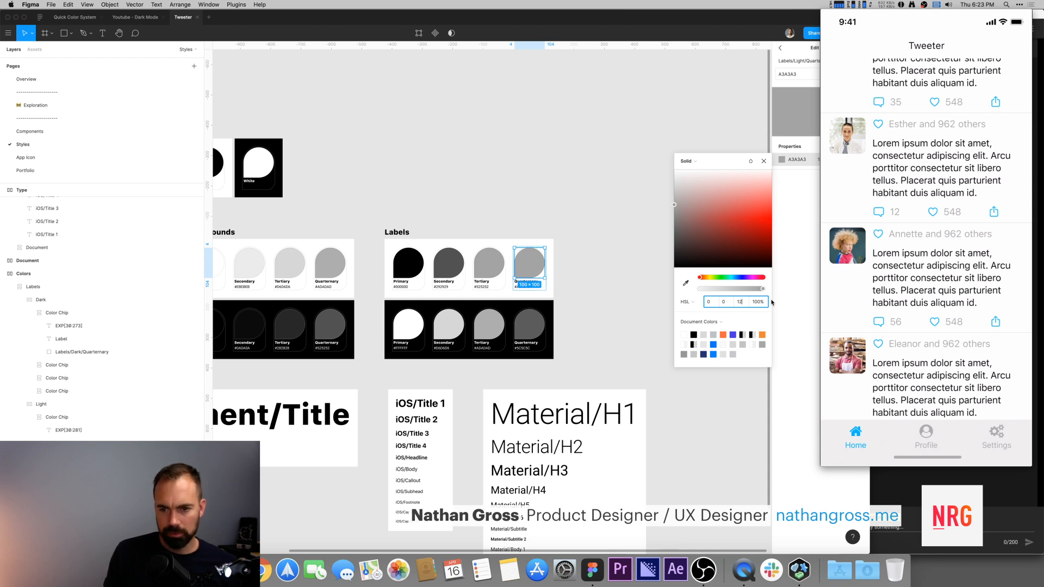
key("Return")
left_click(741, 302)
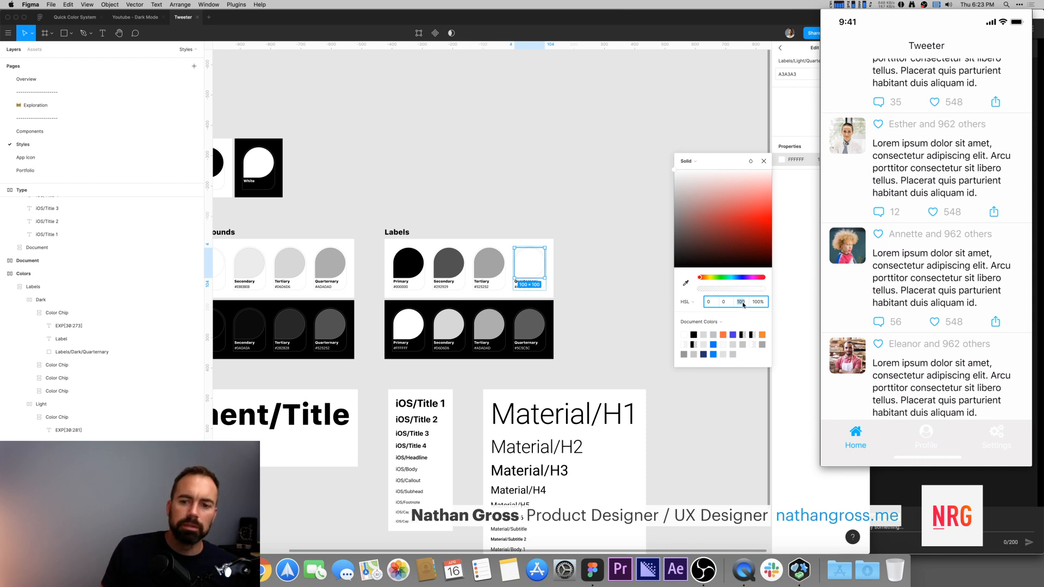
type("64")
key("Return")
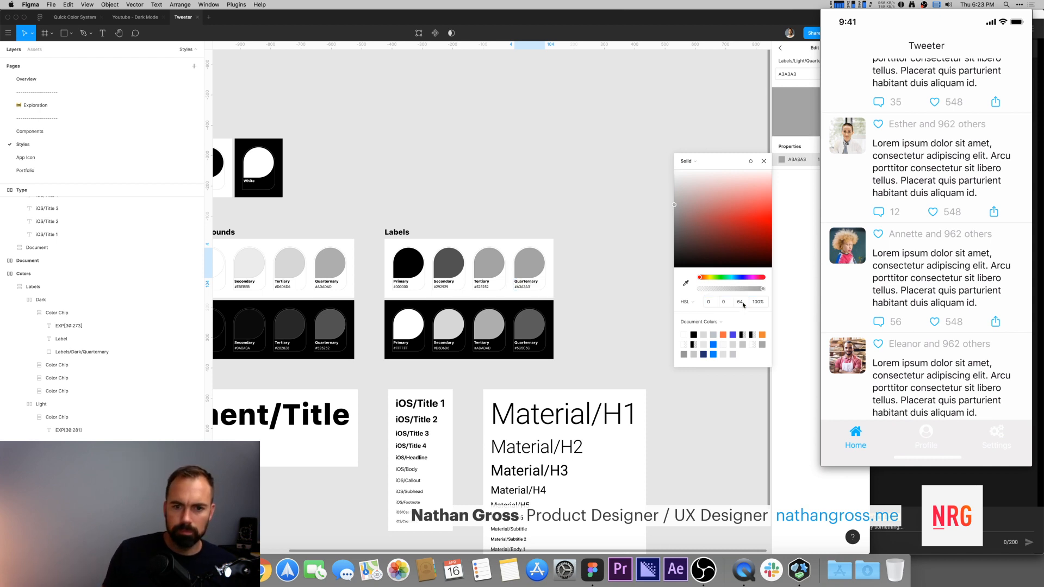
Step: Try the Labels/Light/Quaternary color style's lightness at 50% and 60%
left_click(509, 202)
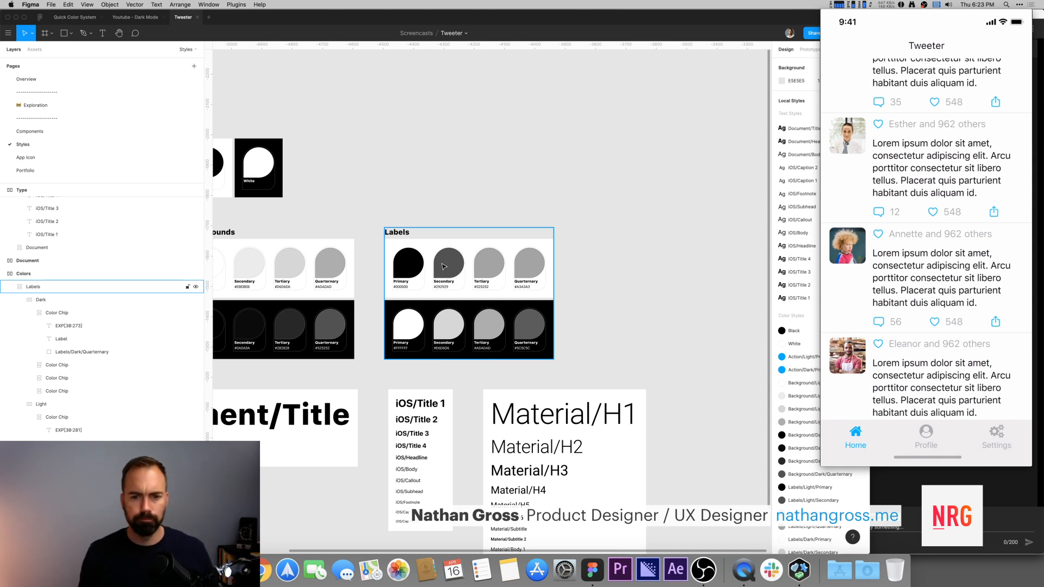
left_click(534, 263)
double_click(534, 262)
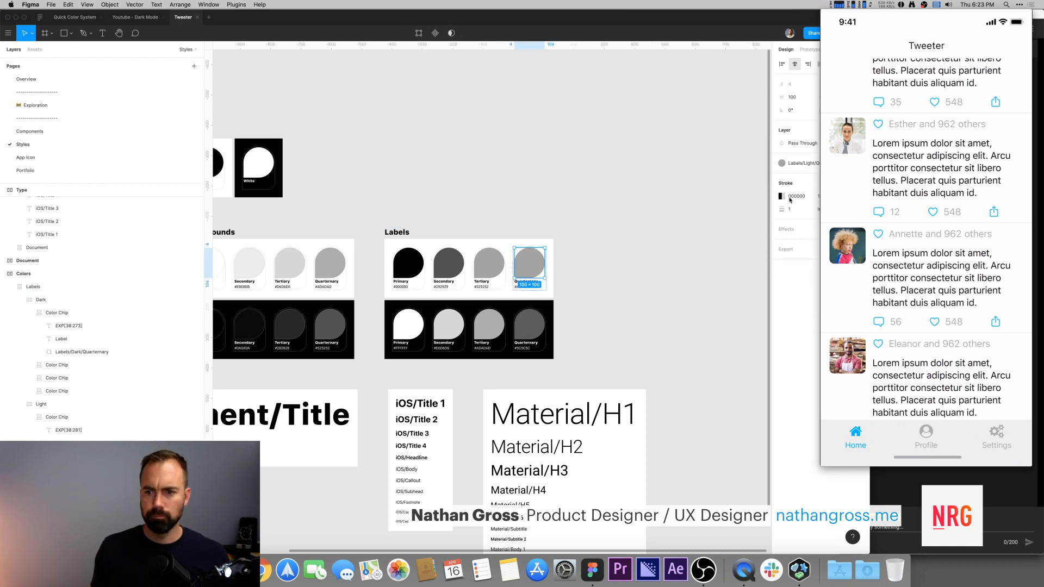
left_click(781, 163)
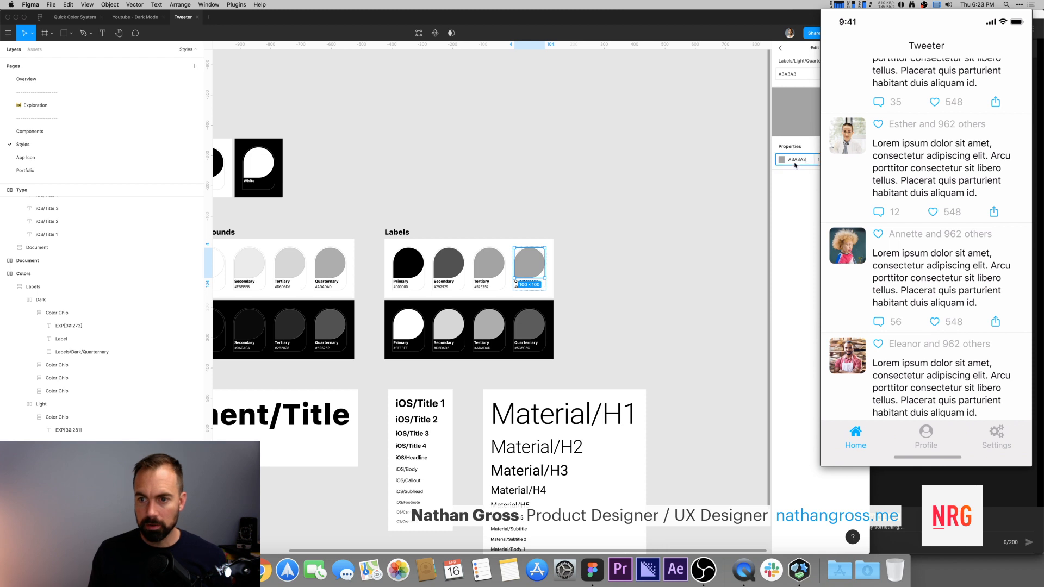
left_click(781, 160)
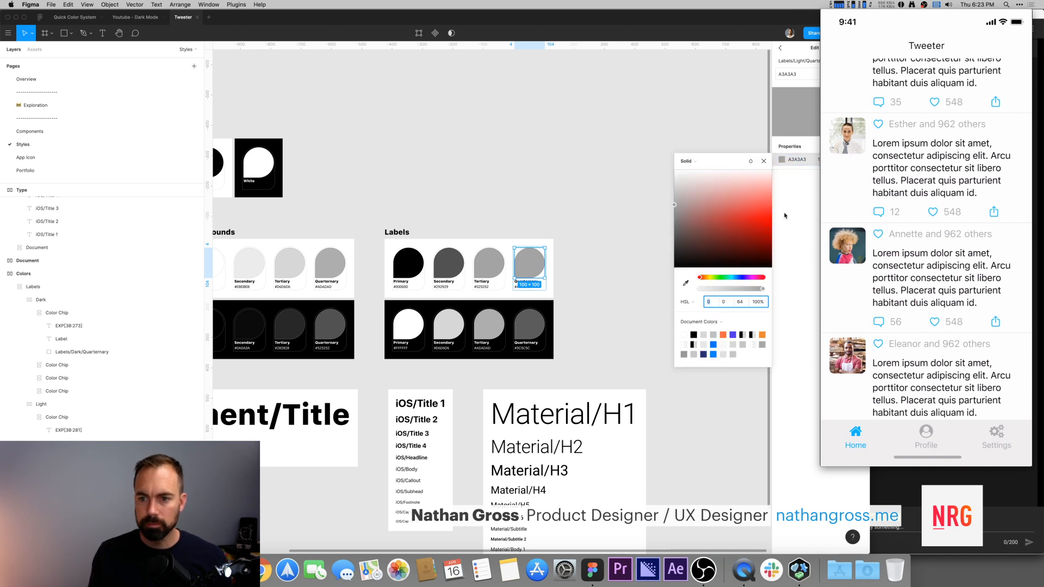
left_click(741, 303)
type("50")
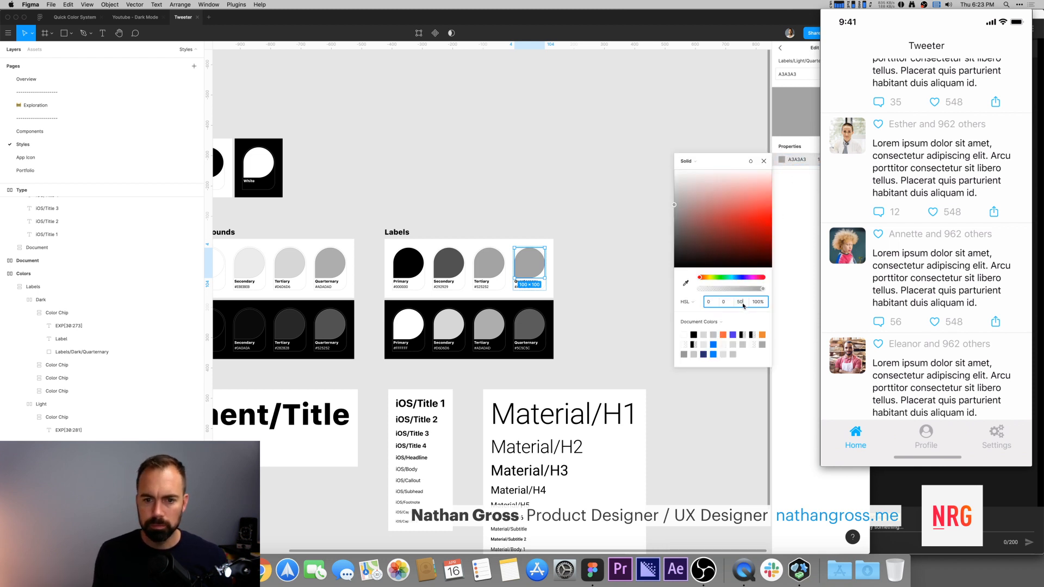
key("Return")
left_click(743, 305)
type("60")
key("Return")
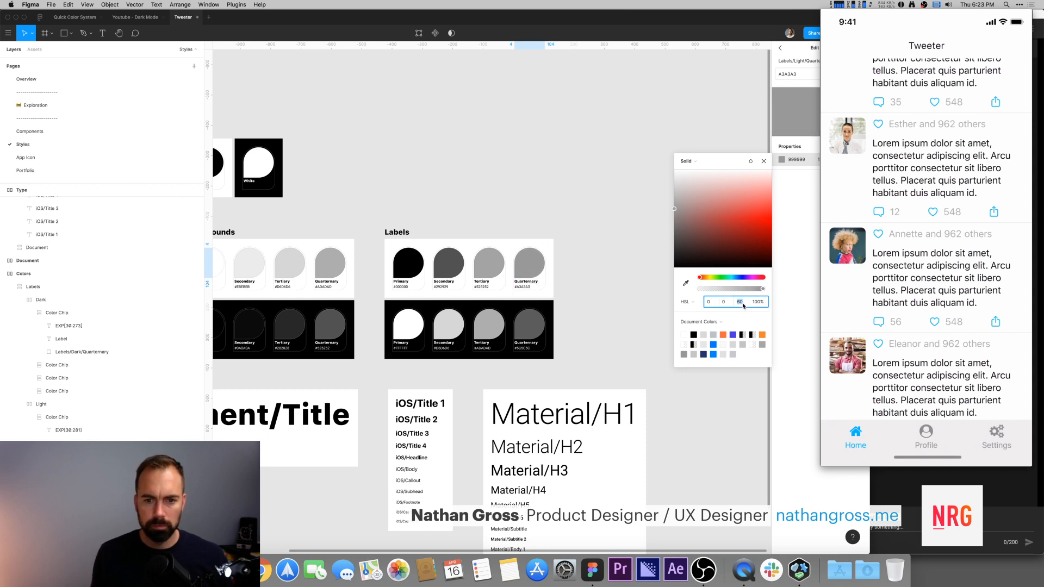
left_click(598, 223)
Step: Set the Labels/Light/Quaternary color style's lightness to 80%
left_click(505, 264)
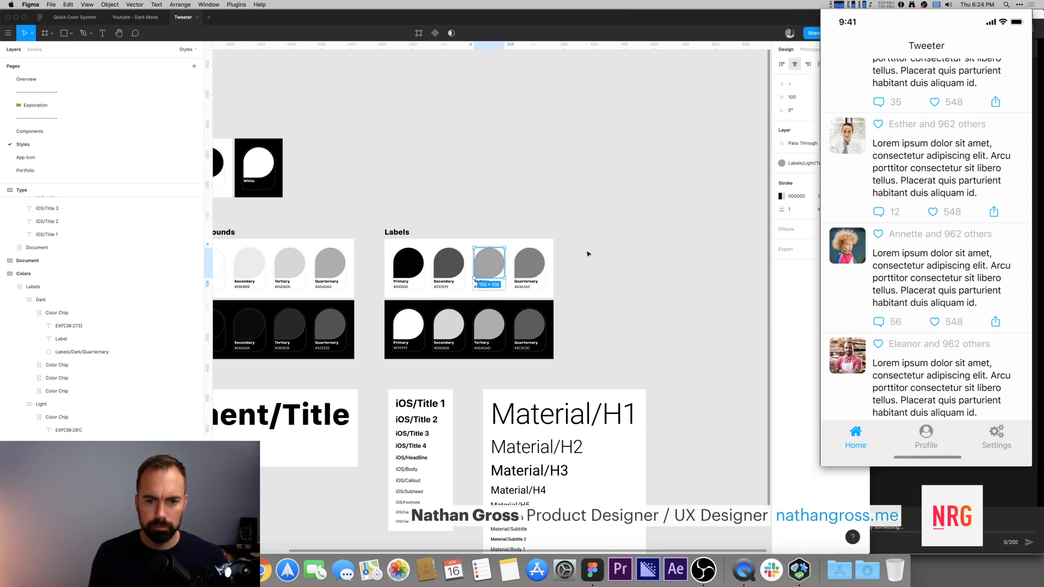
left_click(535, 266)
left_click(782, 163)
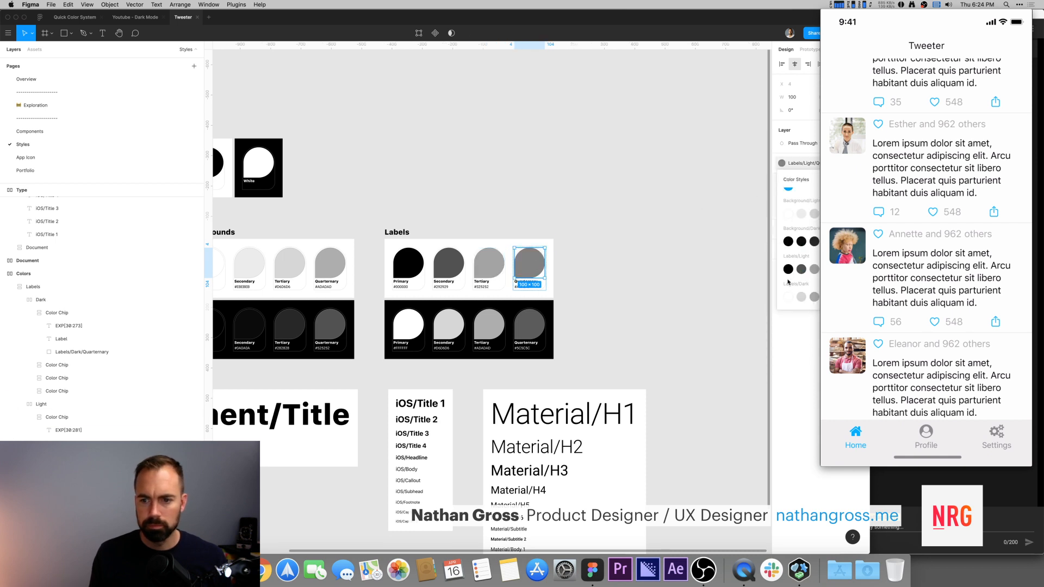
left_click(844, 276)
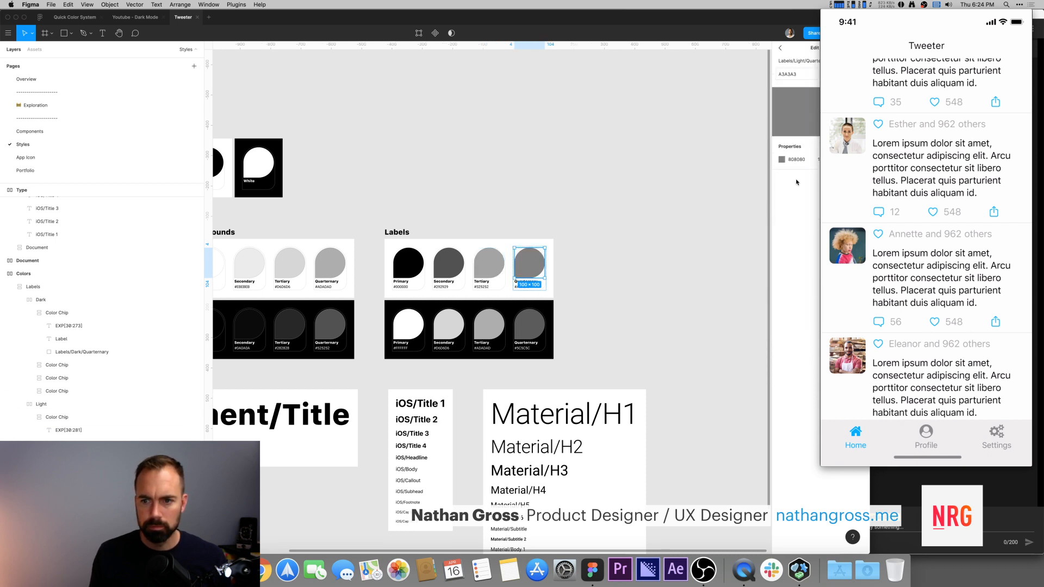
left_click(782, 160)
left_click(739, 303)
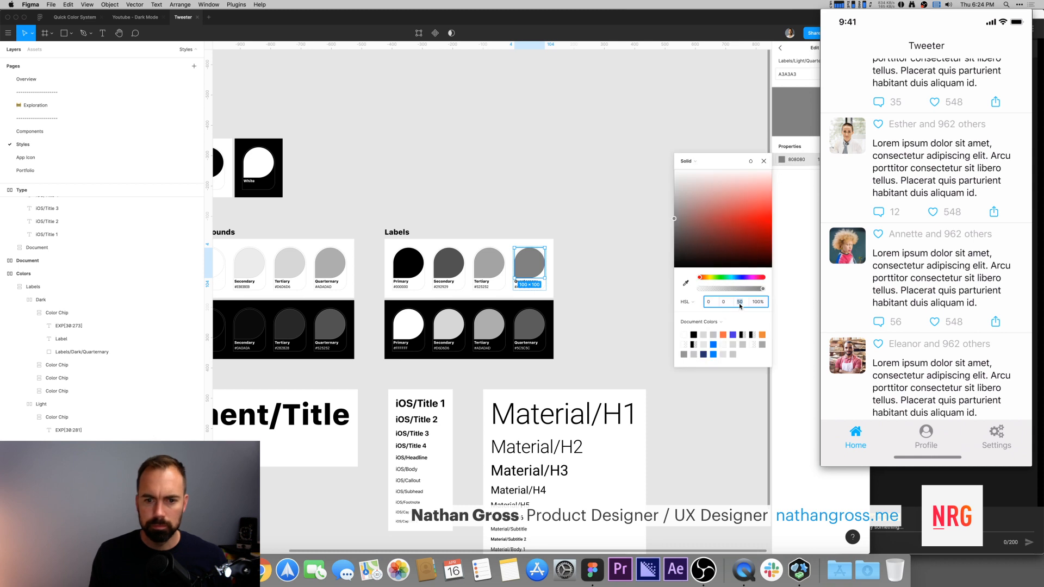
type("70")
key("Return")
type("80")
key("Return")
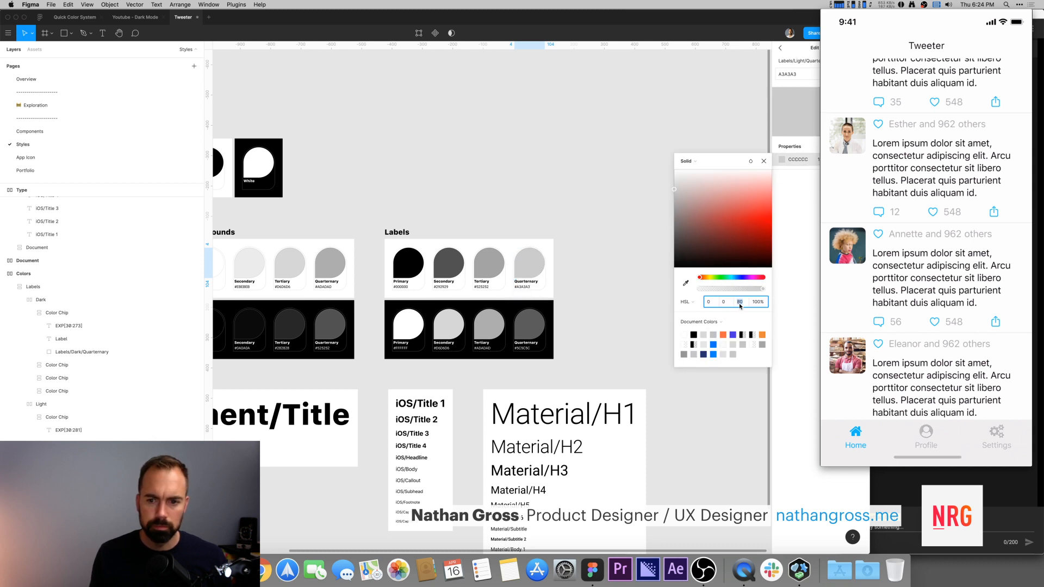
left_click(590, 219)
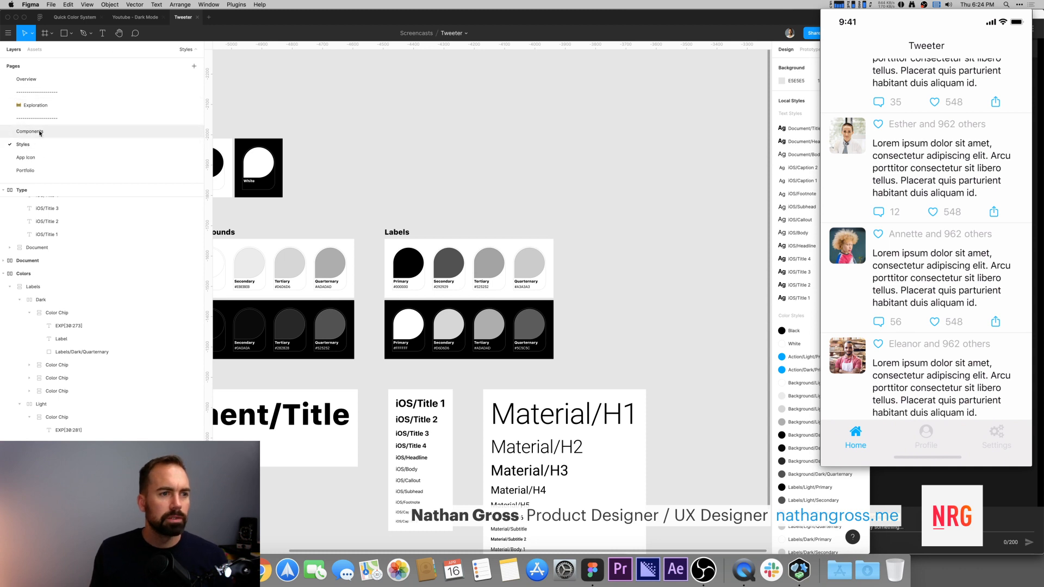
Step: On the Exploration page, try applying a Labels/Light color style to the liker text of the first light tweet, then undo it
left_click(99, 107)
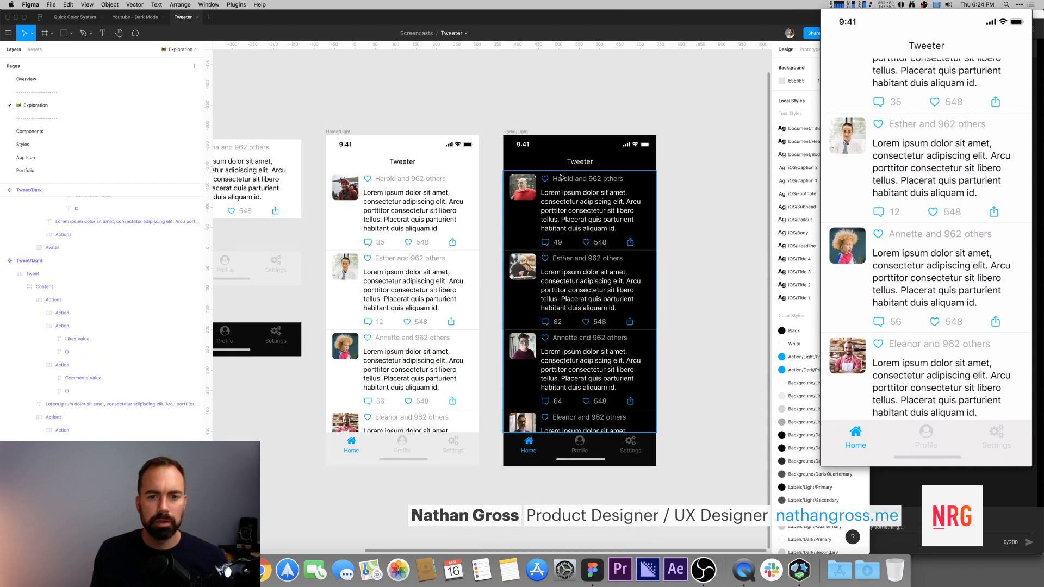
left_click(384, 181, "super")
left_click(435, 179, "shift+super")
left_click(782, 218)
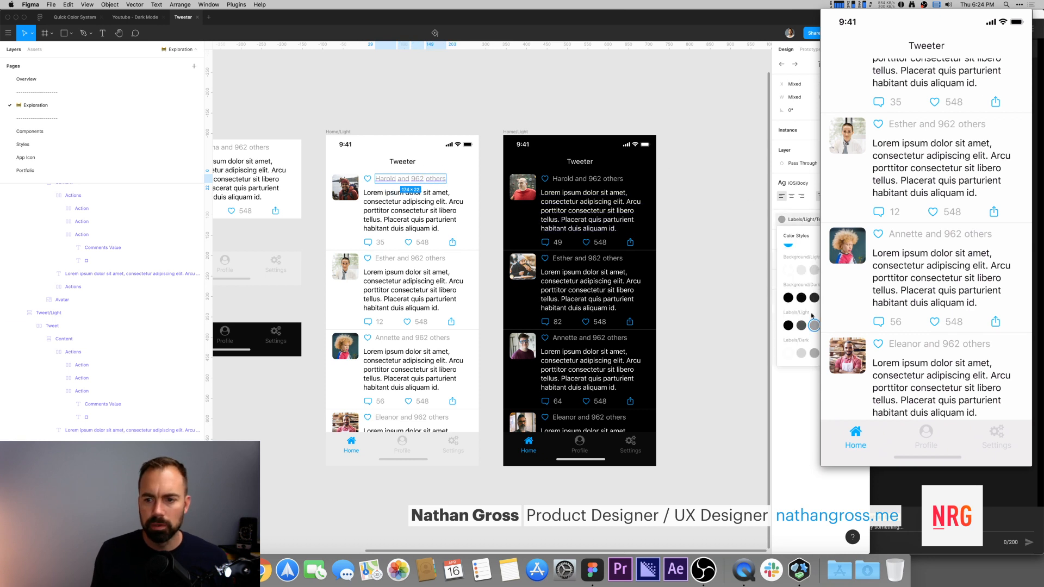
left_click(801, 326)
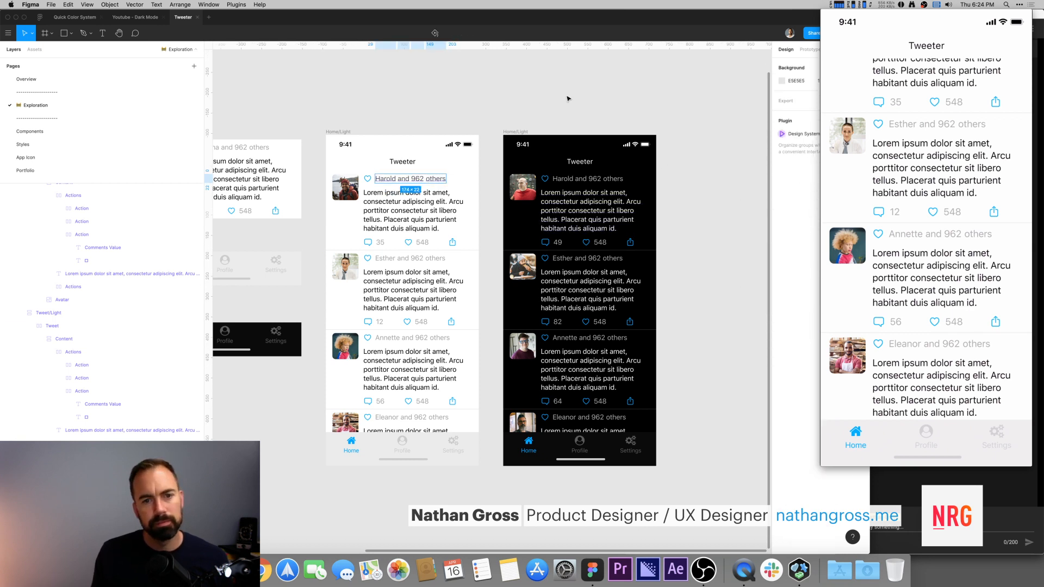
key("super+z")
key("super+z")
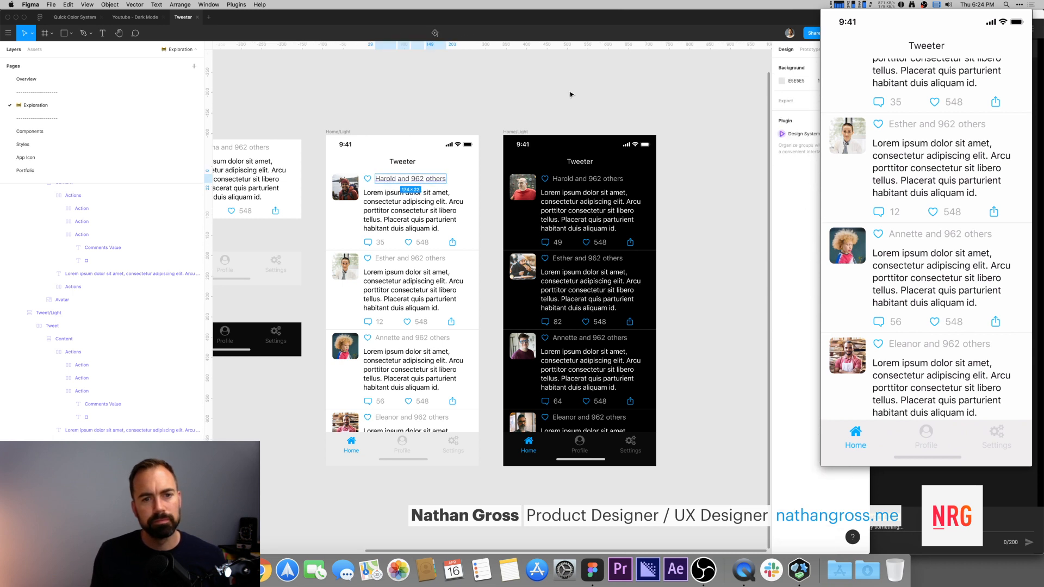
Step: Inspect the Tweet/Light component's layers for its liked action text
left_click(570, 95)
left_click_drag(457, 94, 558, 91)
left_click_drag(326, 108, 399, 100)
left_click(399, 134, "super")
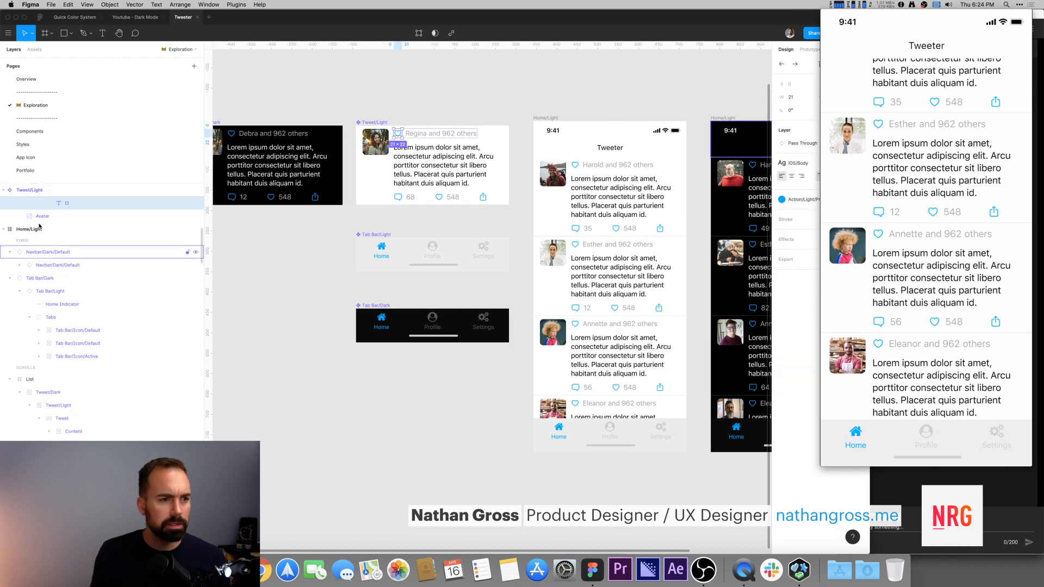
scroll(36, 218, "up", 2)
scroll(36, 218, "up", 10)
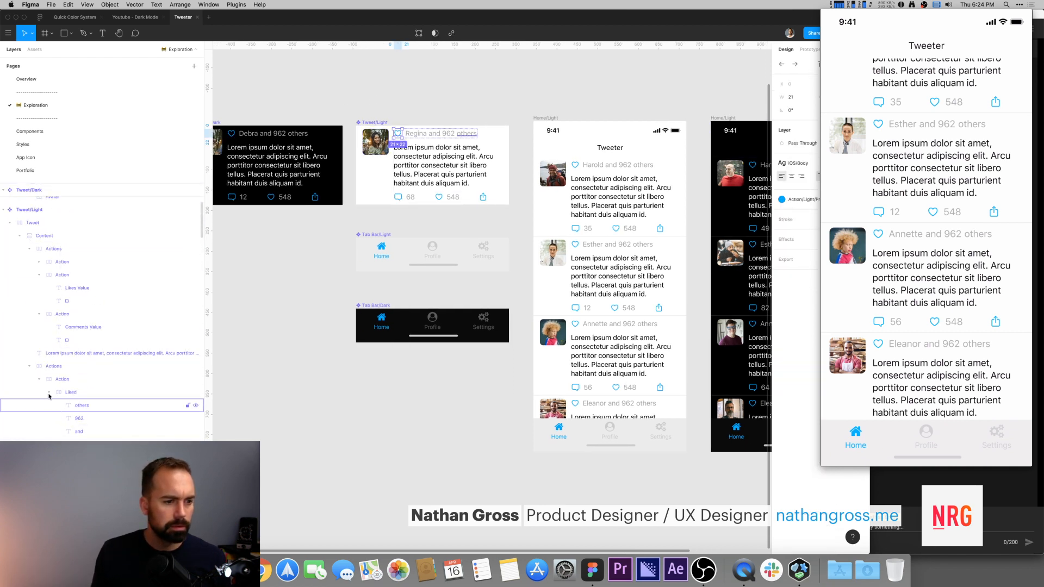
left_click(49, 393)
left_click(83, 394)
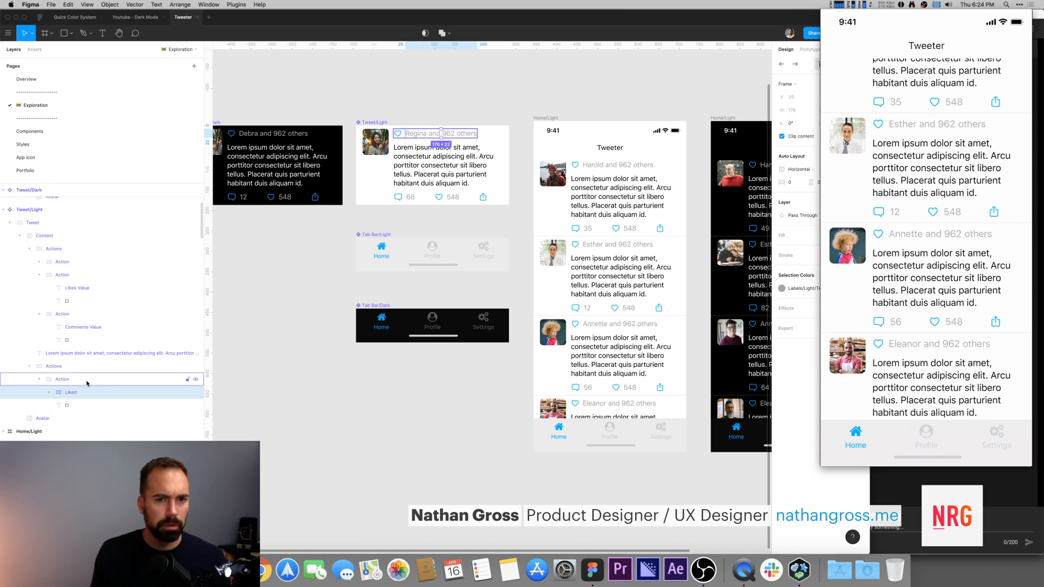
left_click(85, 379)
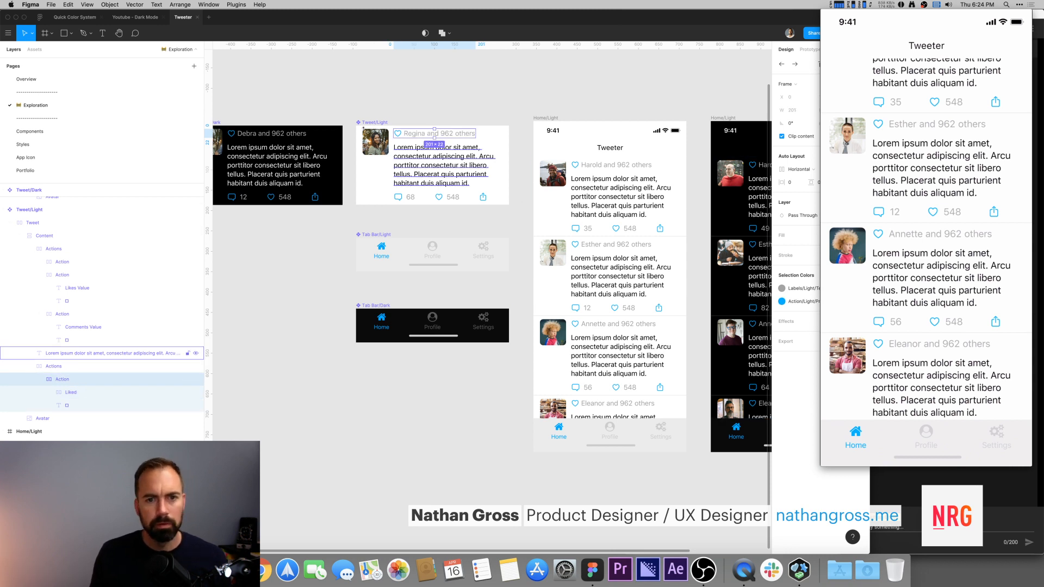
left_click(355, 104)
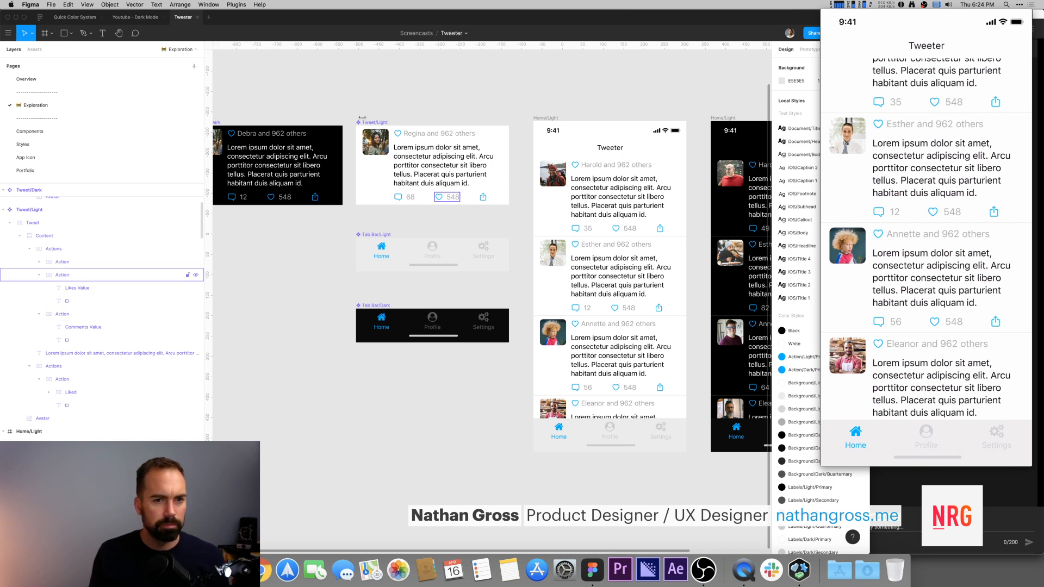
scroll(407, 103, "left", 3)
left_click(444, 172)
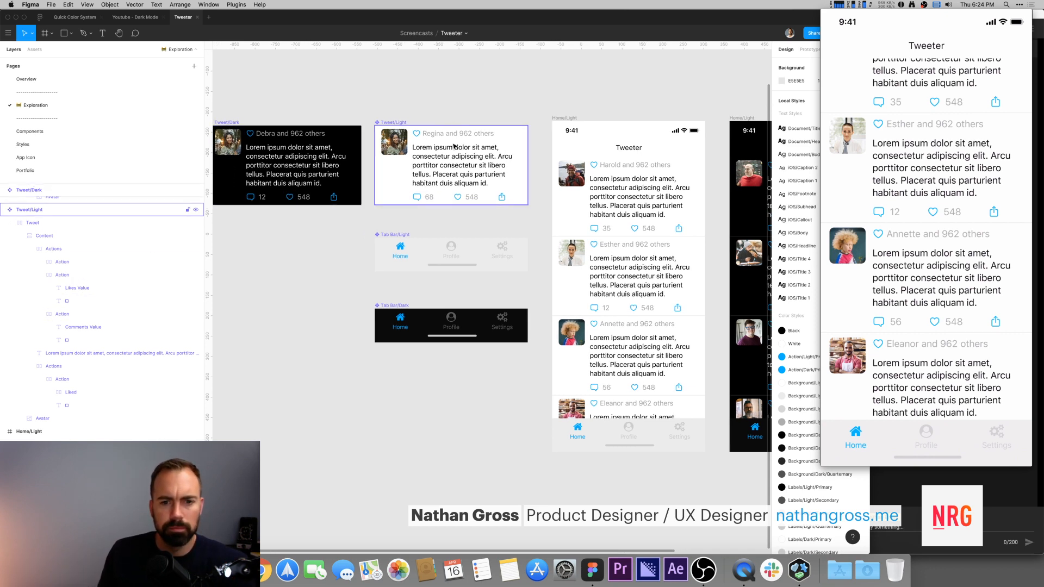
Step: Apply the Labels/Light/Primary color style to the light tab bar's home indicator
left_click(453, 266, "super")
left_click(802, 216)
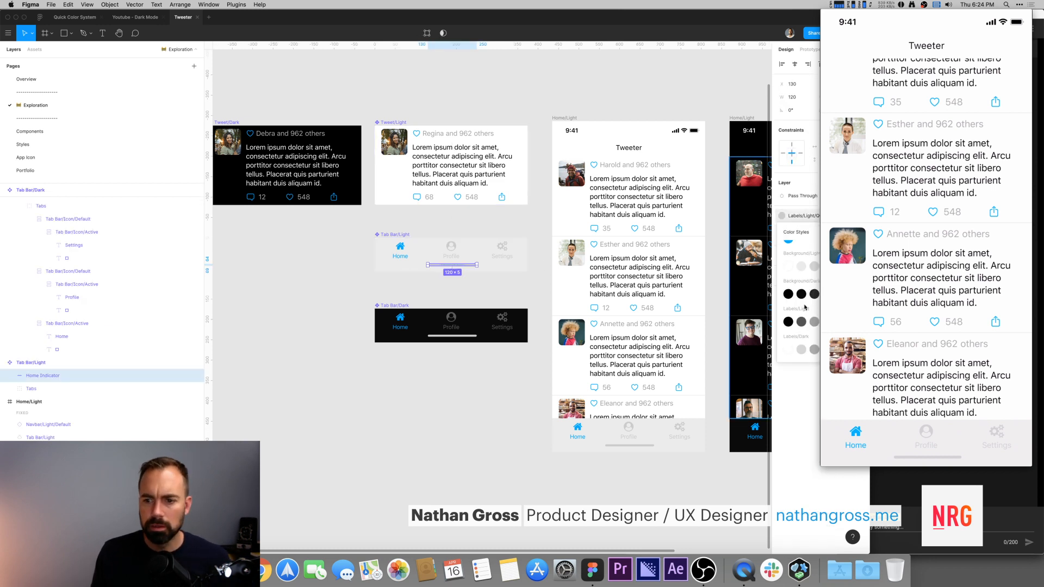
left_click(788, 322)
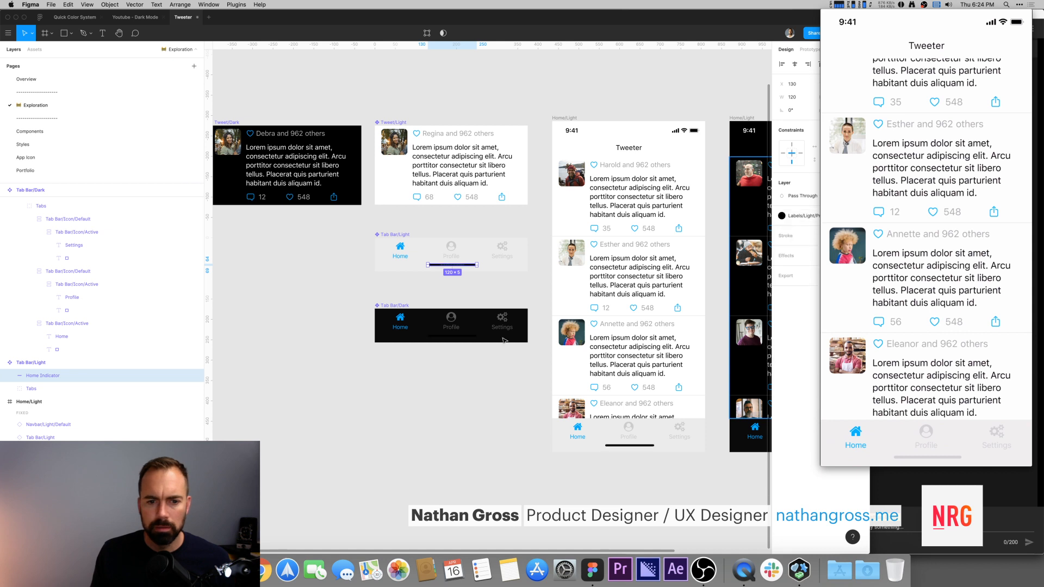
Step: Apply the Labels/Dark/Primary color style to the dark tab bar's home indicator
left_click(456, 337, "super")
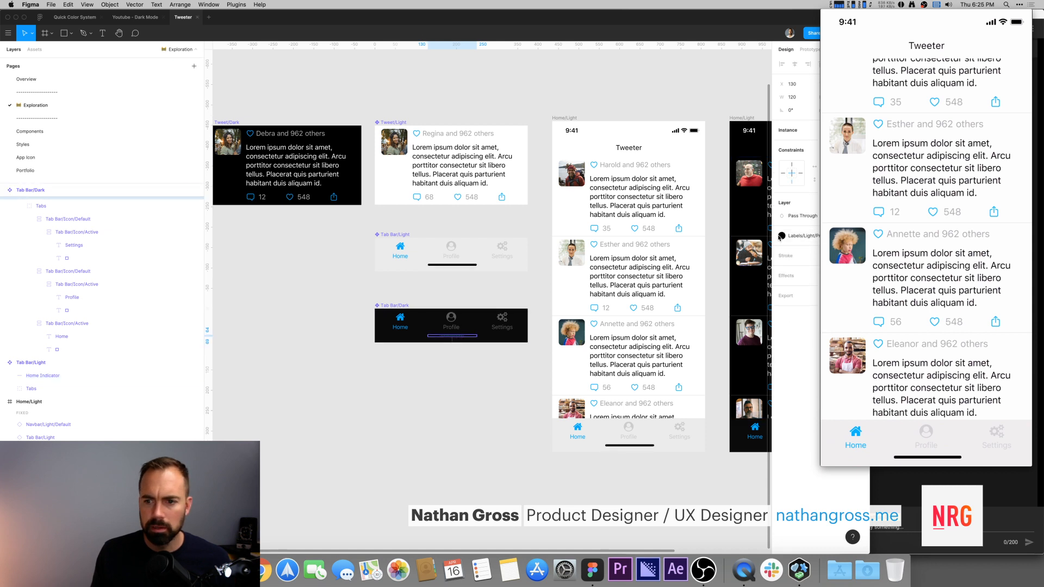
left_click(786, 235)
left_click(788, 369)
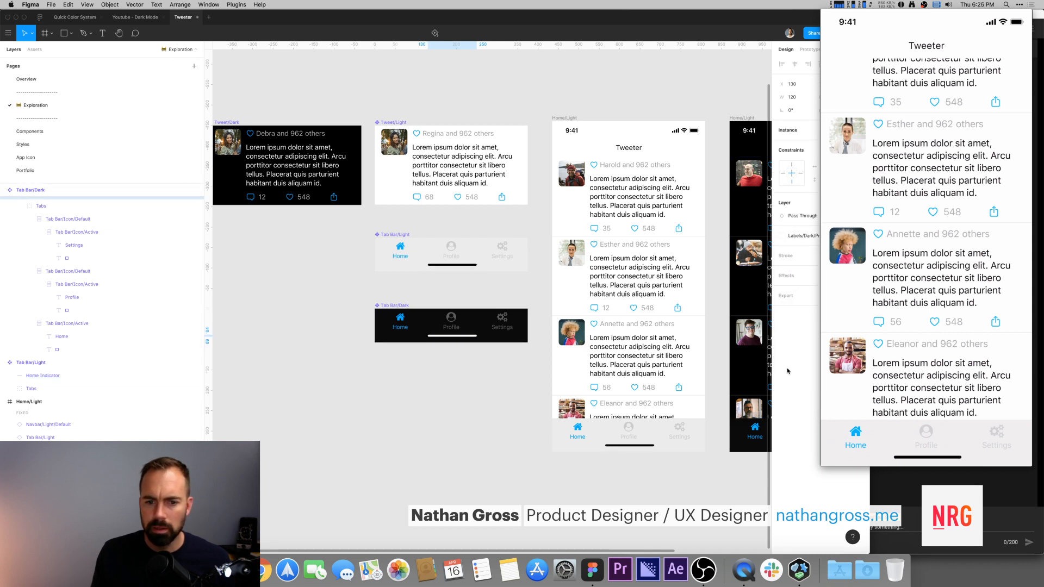
left_click(399, 379)
Step: Apply the Labels/Light/Tertiary color style to the inactive Profile and Settings tabs in the light tab bar
scroll(474, 290, "right", 5)
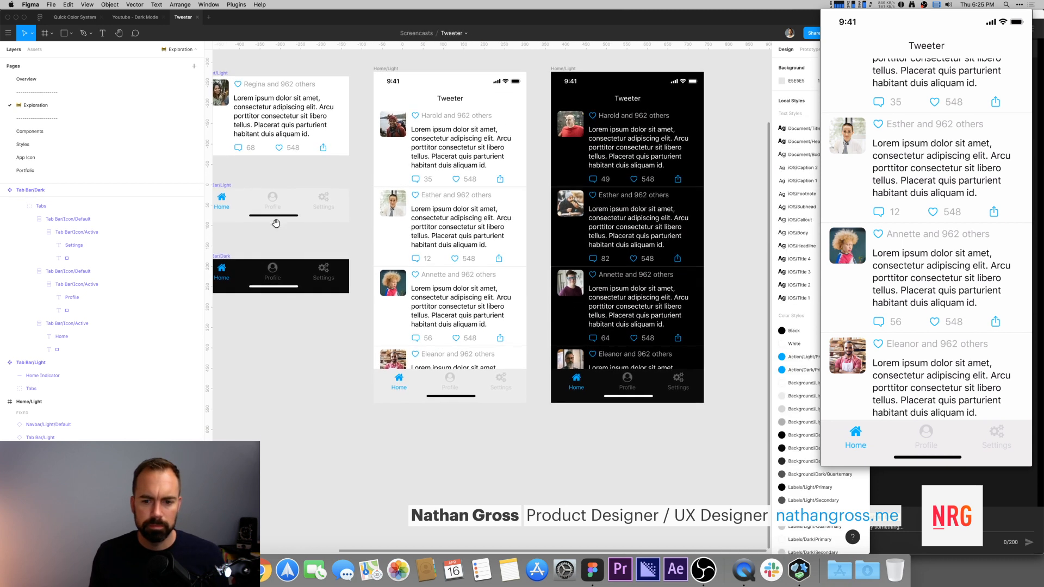
scroll(475, 291, "left", 5)
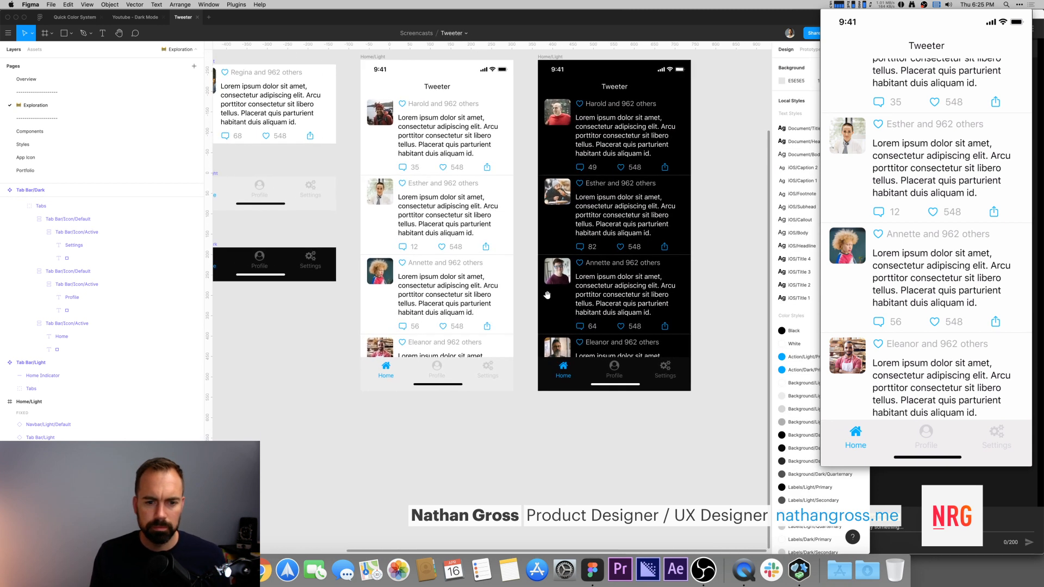
left_click(469, 377)
scroll(394, 373, "left", 5)
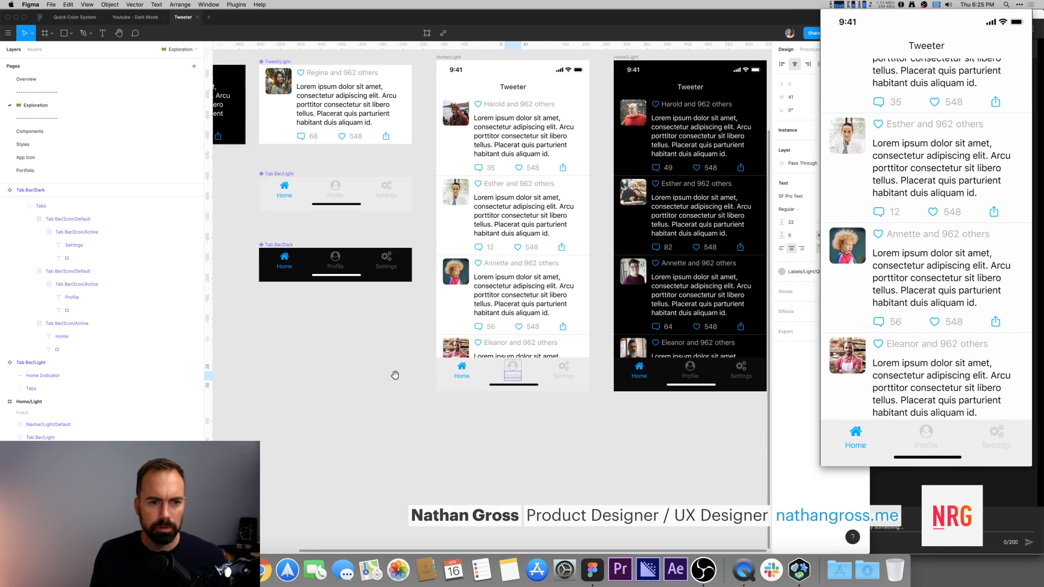
left_click(369, 202)
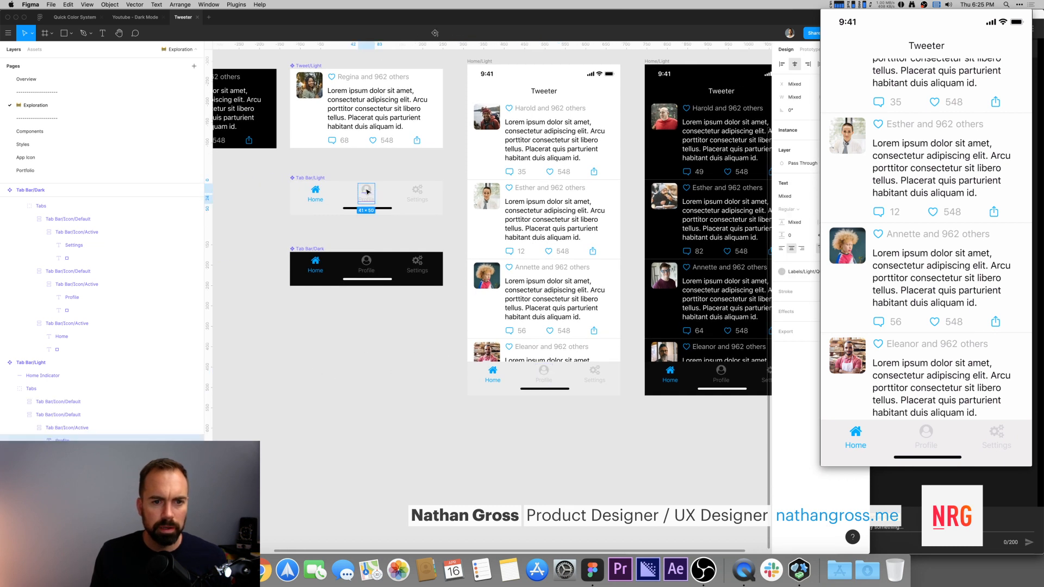
left_click(417, 194, "shift")
left_click(782, 271)
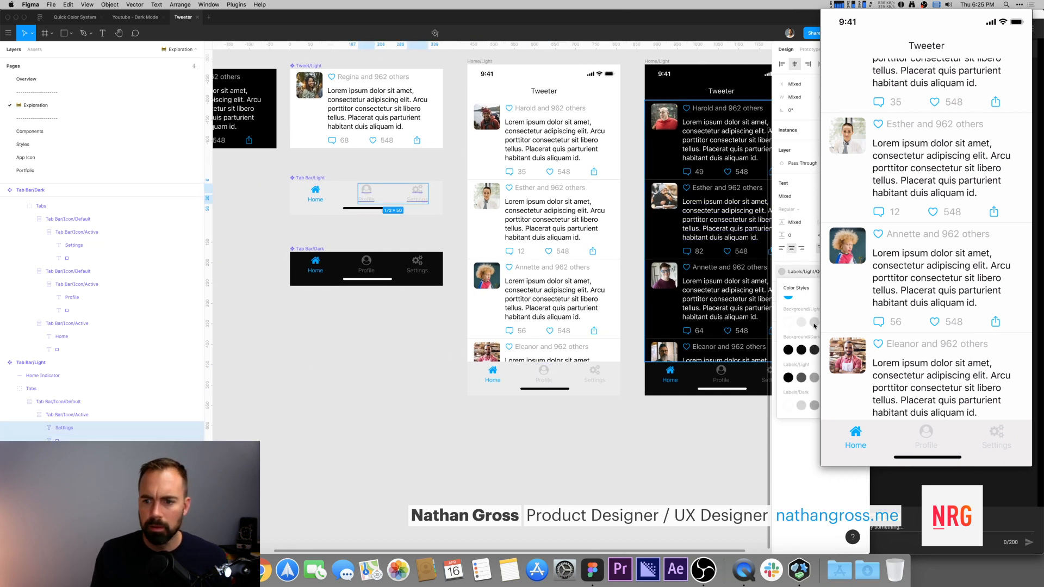
left_click(801, 379)
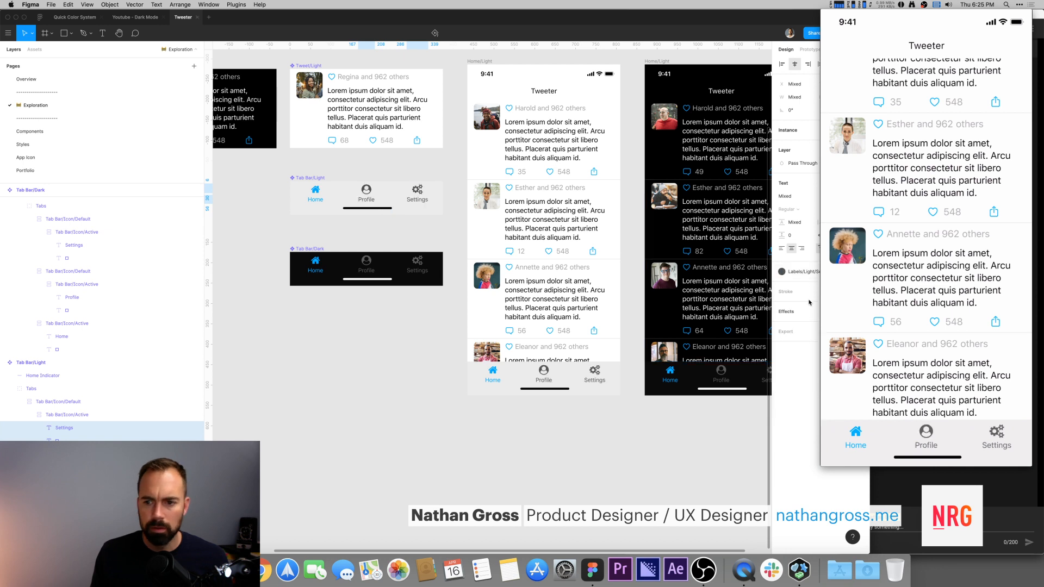
left_click(816, 378)
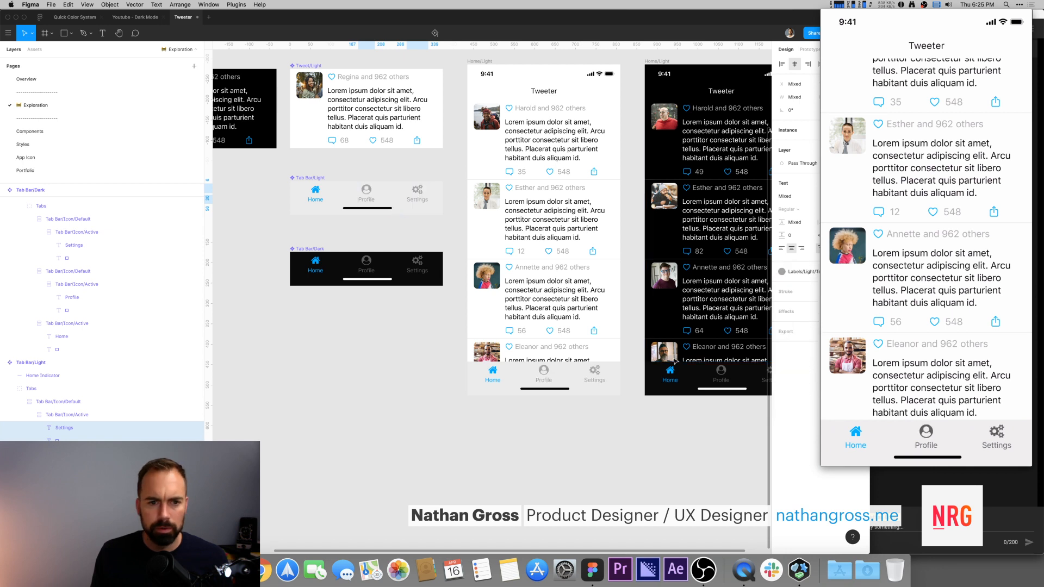
Step: Apply the Labels/Dark/Tertiary color style to the inactive Profile and Settings icons and labels in the dark tab bar
left_click(368, 262, "super")
left_click(368, 271, "shift+super")
left_click(417, 270, "shift+super")
left_click(417, 261, "shift+super")
left_click(782, 271)
left_click(815, 405)
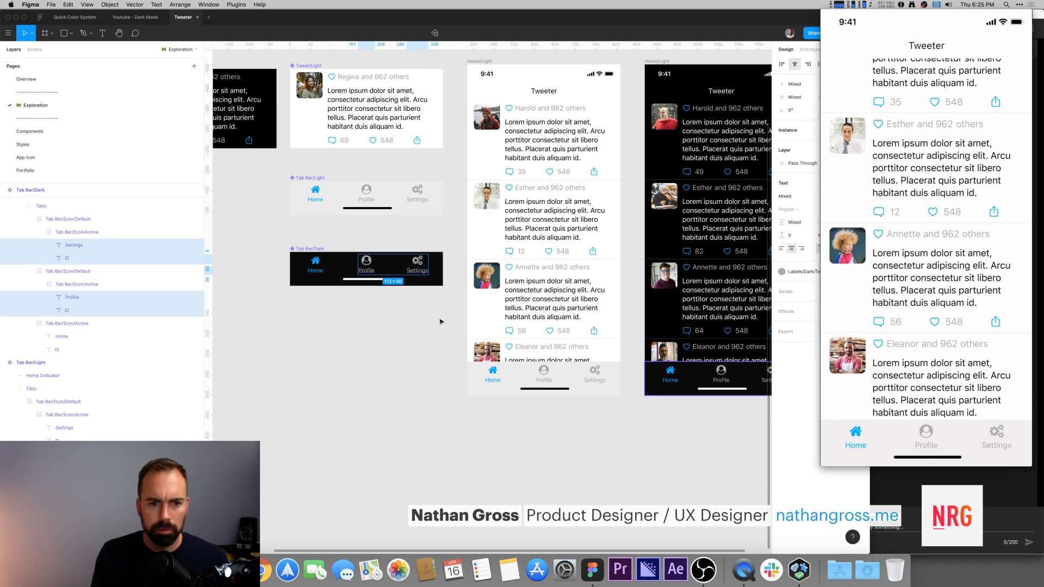
left_click(334, 335)
scroll(334, 334, "right", 5)
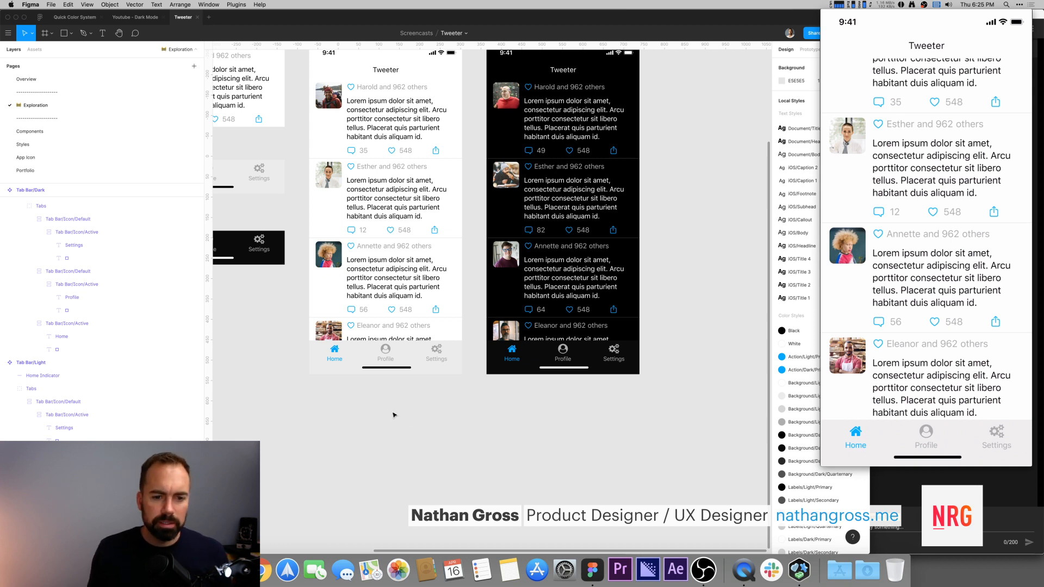
Step: Find and select the Tab Bar/Icon/Default and Tab Bar/Icon/Active components on the canvas
scroll(289, 432, "left", 5)
scroll(289, 431, "up", 3)
left_click_drag(322, 52, 354, 93)
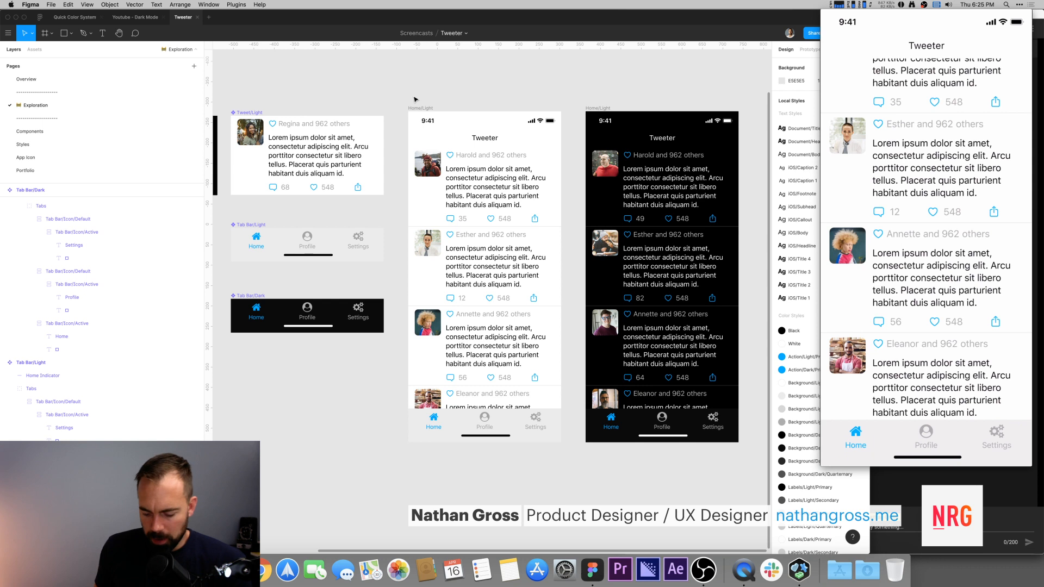
key("super+minus")
left_click_drag(438, 116, 515, 176)
left_click(515, 175)
left_click_drag(428, 127, 511, 175)
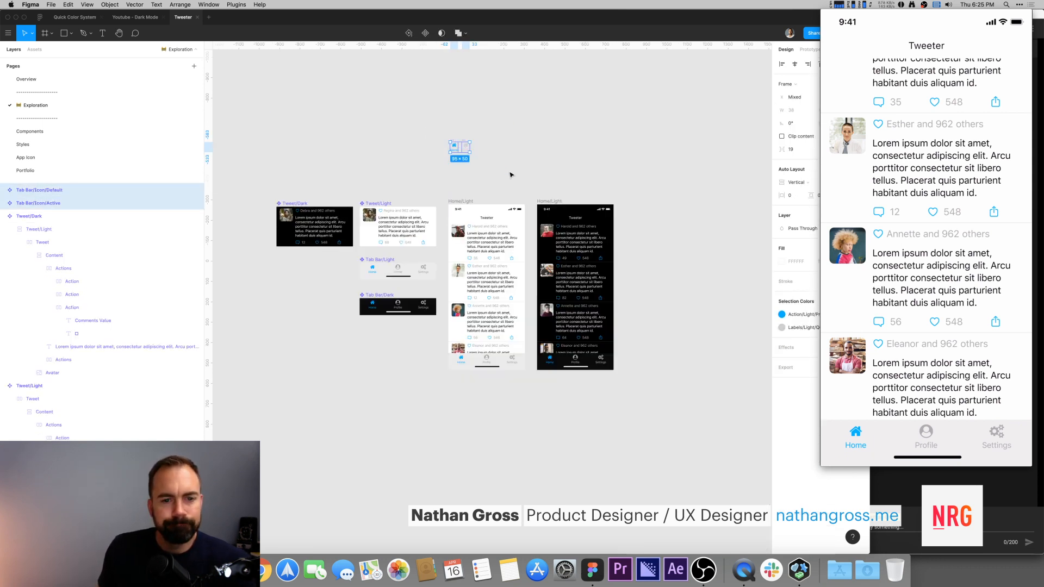
left_click_drag(457, 151, 423, 177)
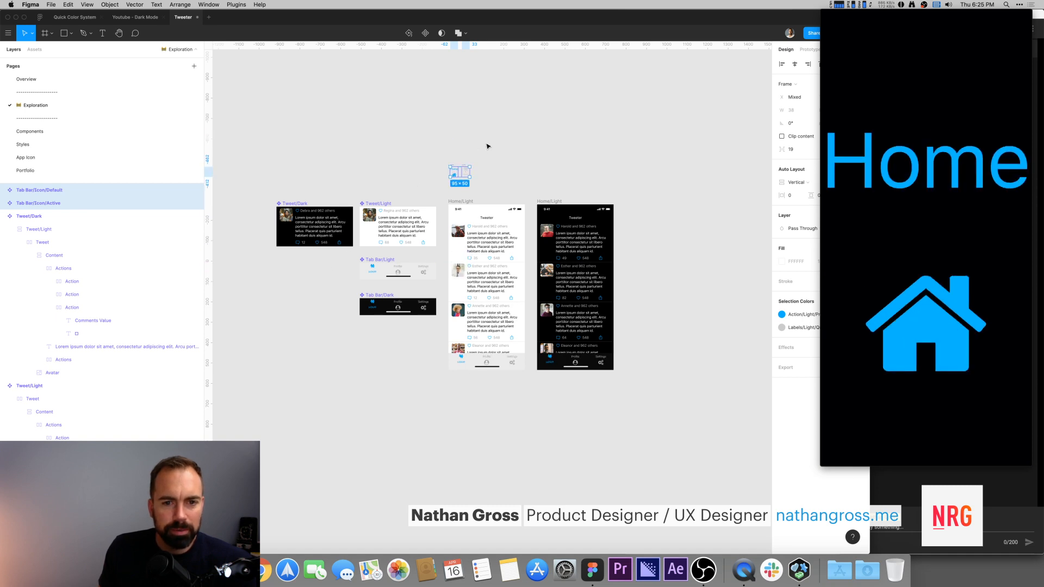
left_click(510, 150)
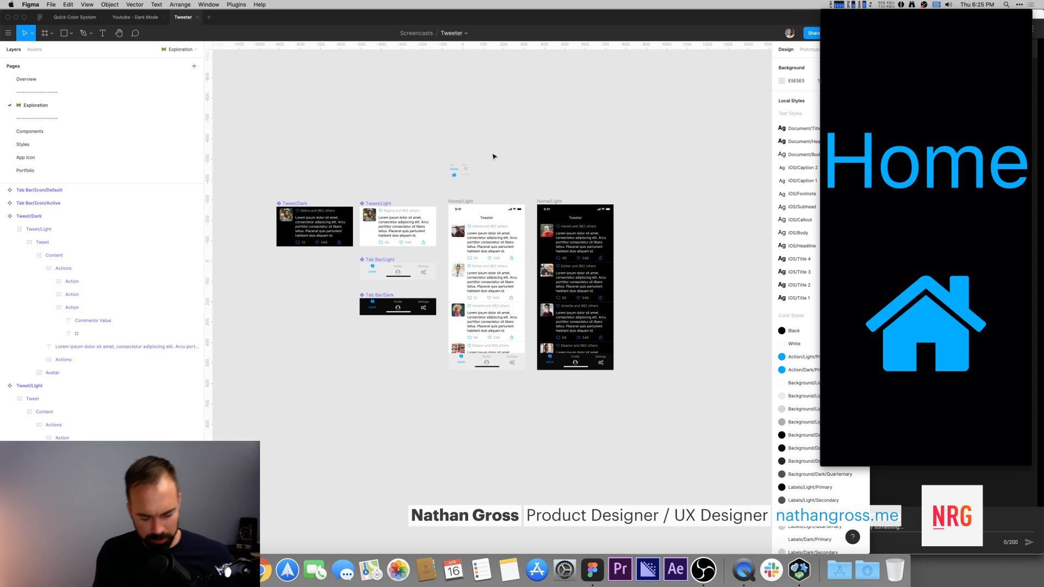
key("super+z")
key("super+z")
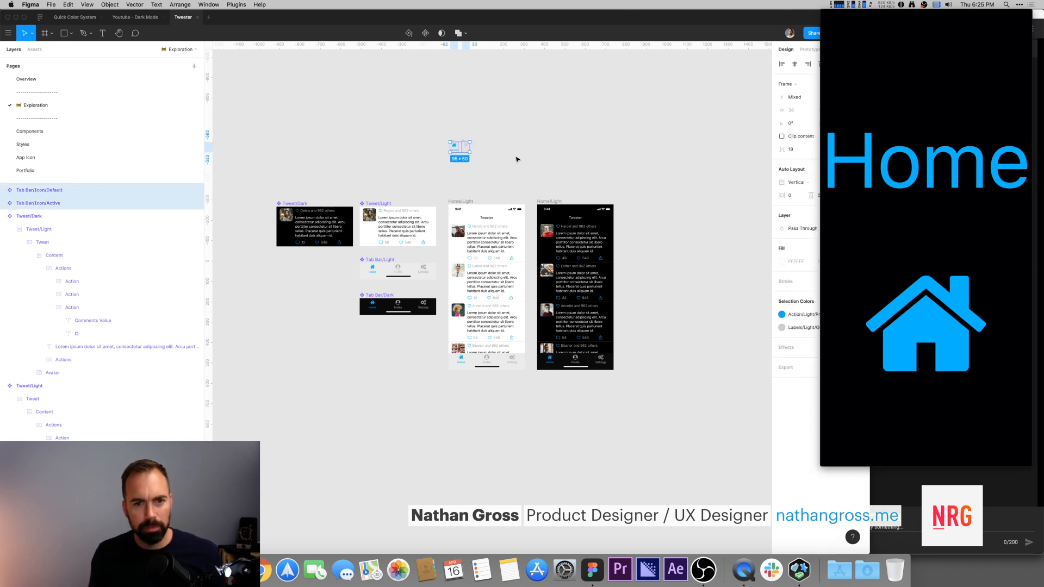
Step: Select the Tab Bar/Icon/Default component on its own
left_click(517, 159)
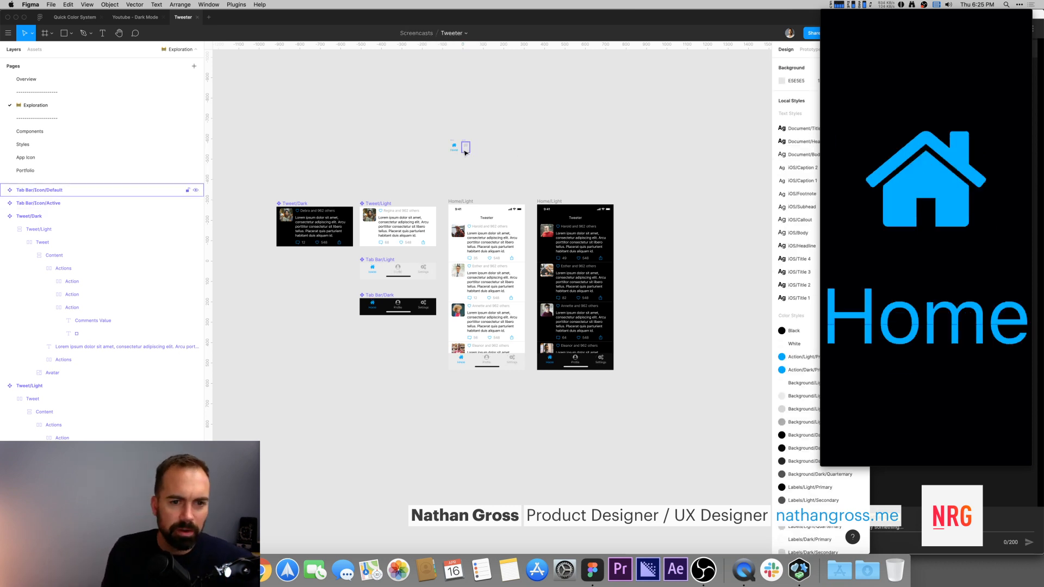